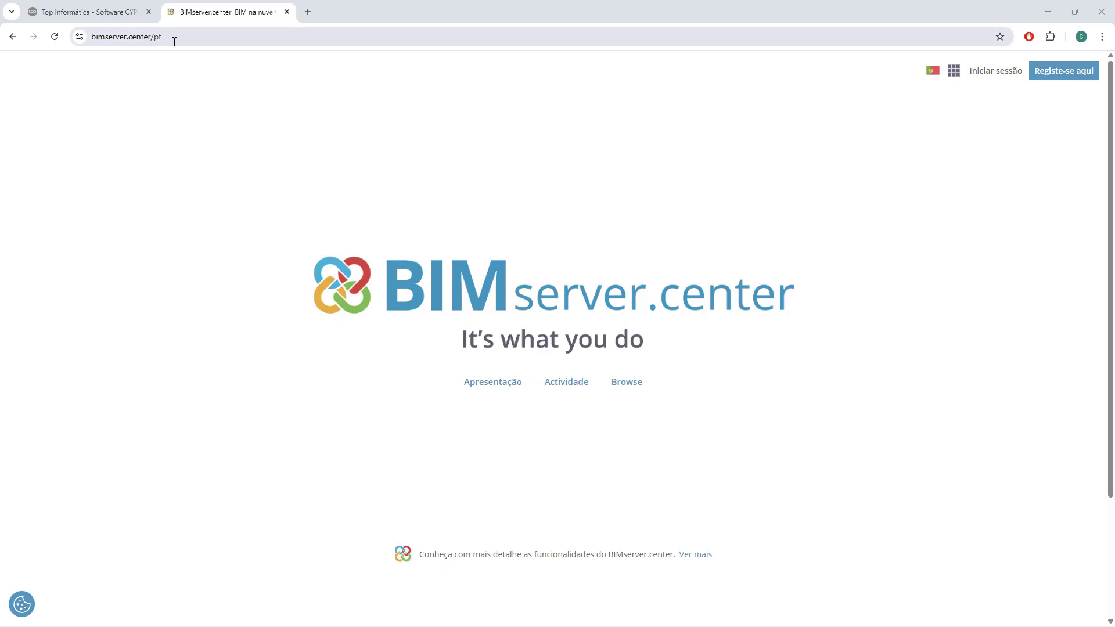
View the BIMserver.center account registration form and return to the home page.
{"action": "left_click", "coordinate": [176, 39]}
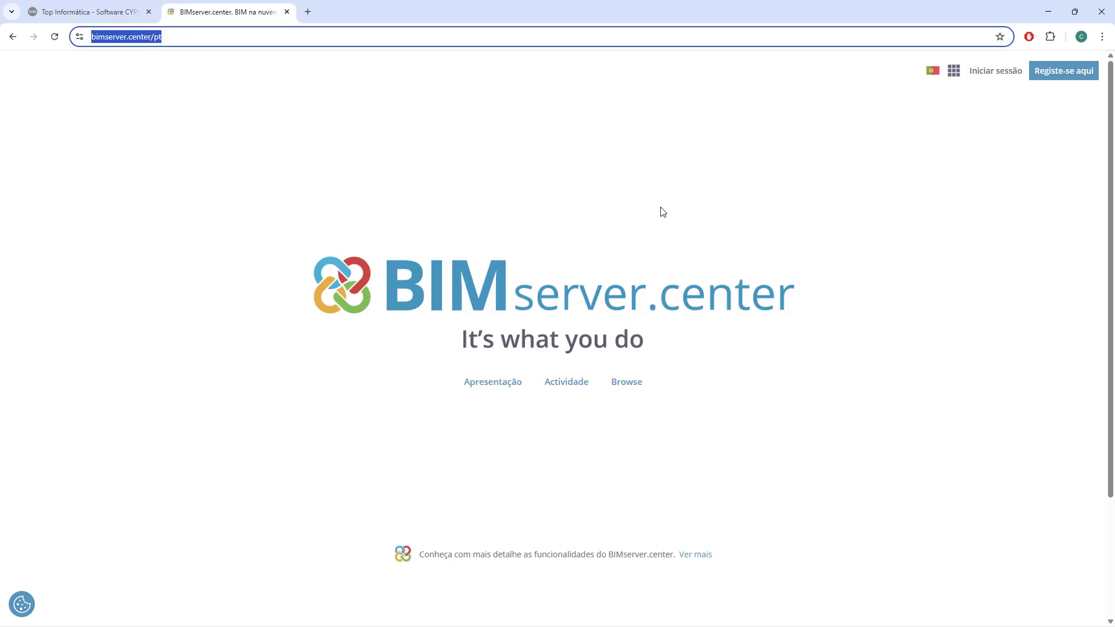
{"action": "left_click", "coordinate": [1063, 72]}
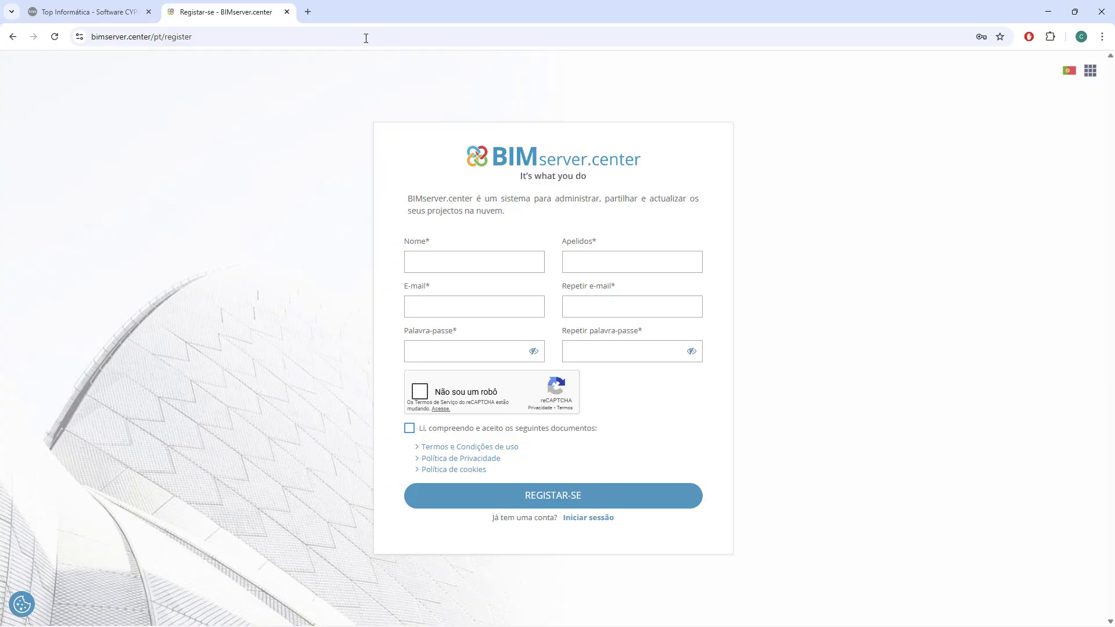
{"action": "left_click", "coordinate": [13, 37]}
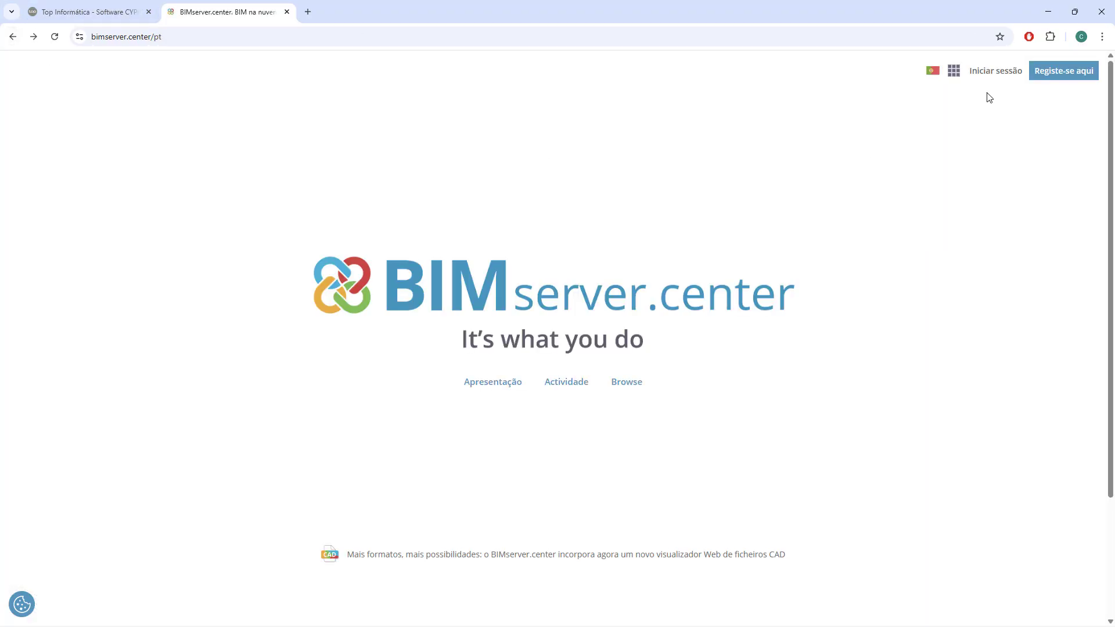
Sign in to the existing BIMserver.center account and open the application Store.
{"action": "left_click", "coordinate": [1007, 71]}
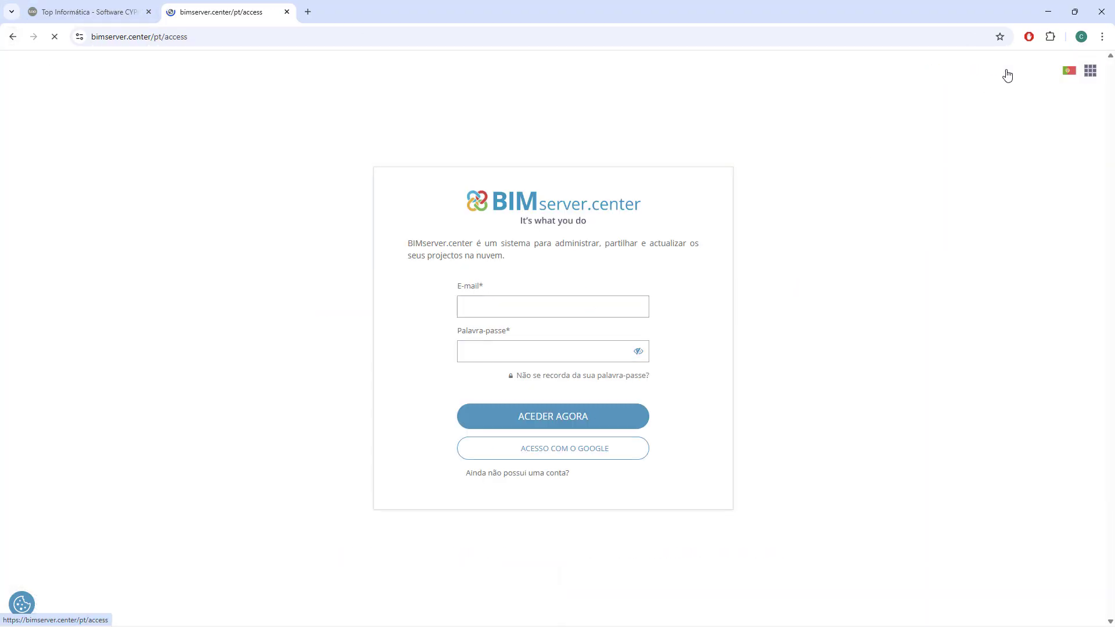
{"action": "left_click", "coordinate": [581, 420]}
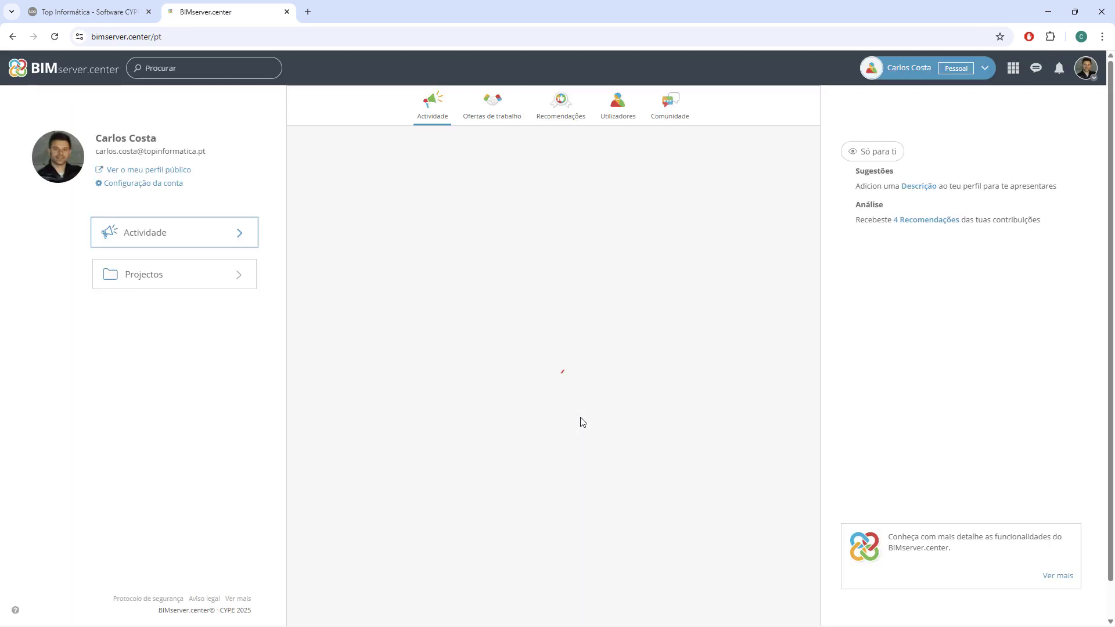
{"action": "left_click", "coordinate": [1012, 69]}
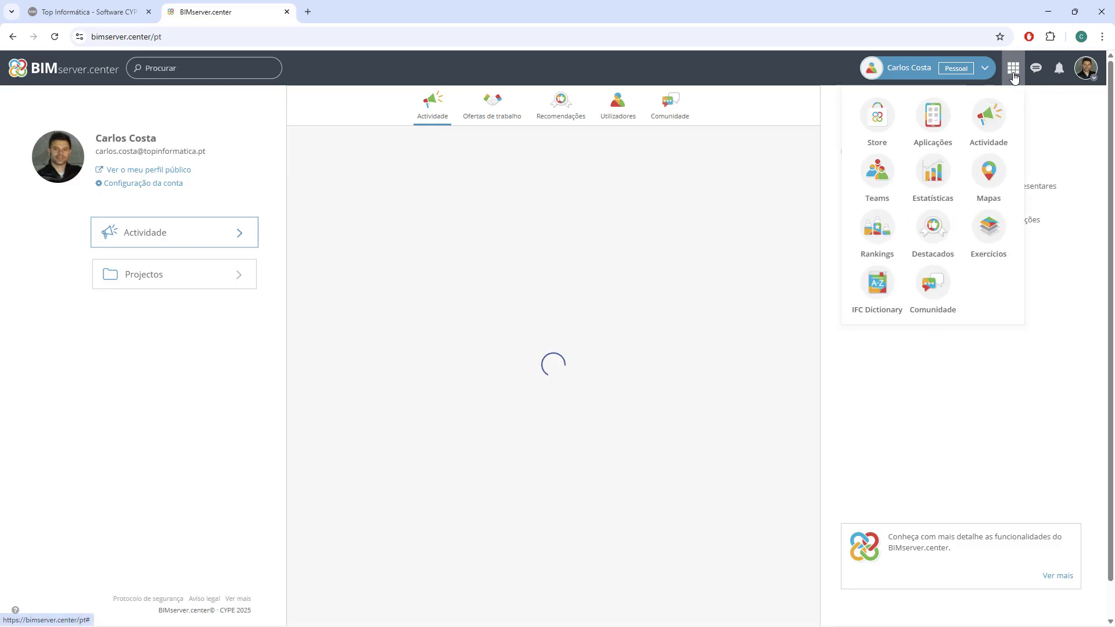
{"action": "left_click", "coordinate": [878, 121]}
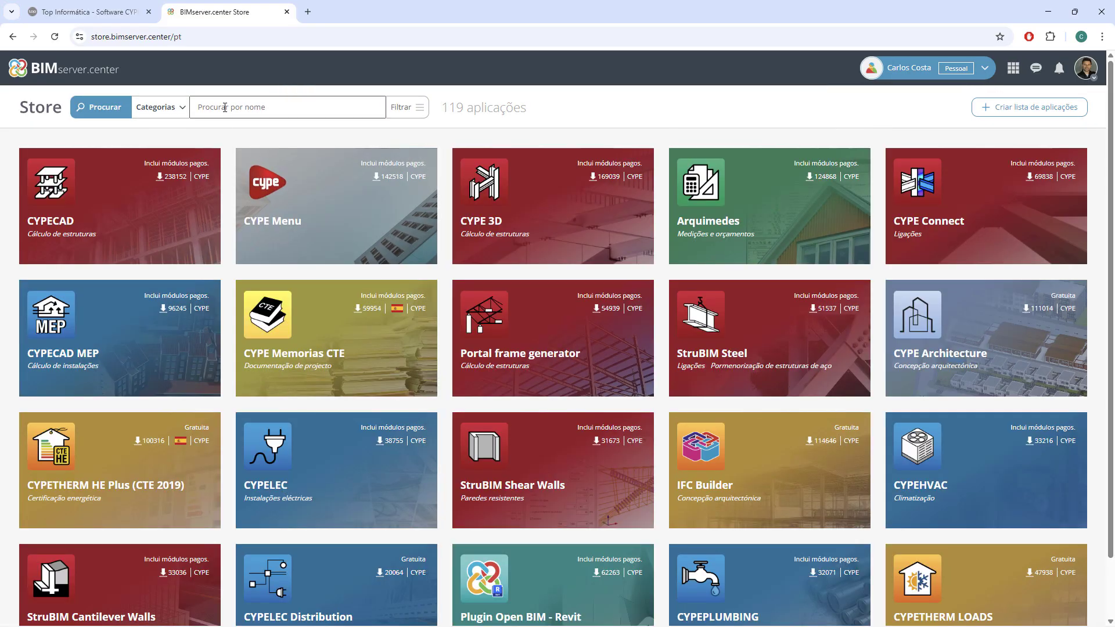
Filter the Store applications by the Protecção contra incêndios category under Cálculo de instalações.
{"action": "left_click", "coordinate": [225, 107]}
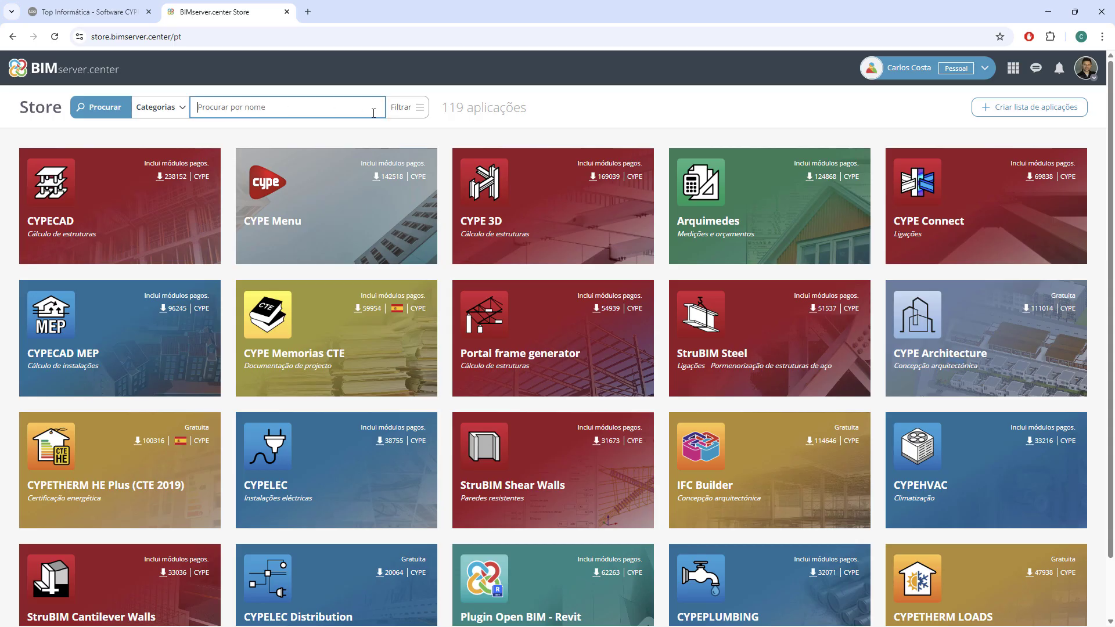
{"action": "left_click", "coordinate": [409, 109]}
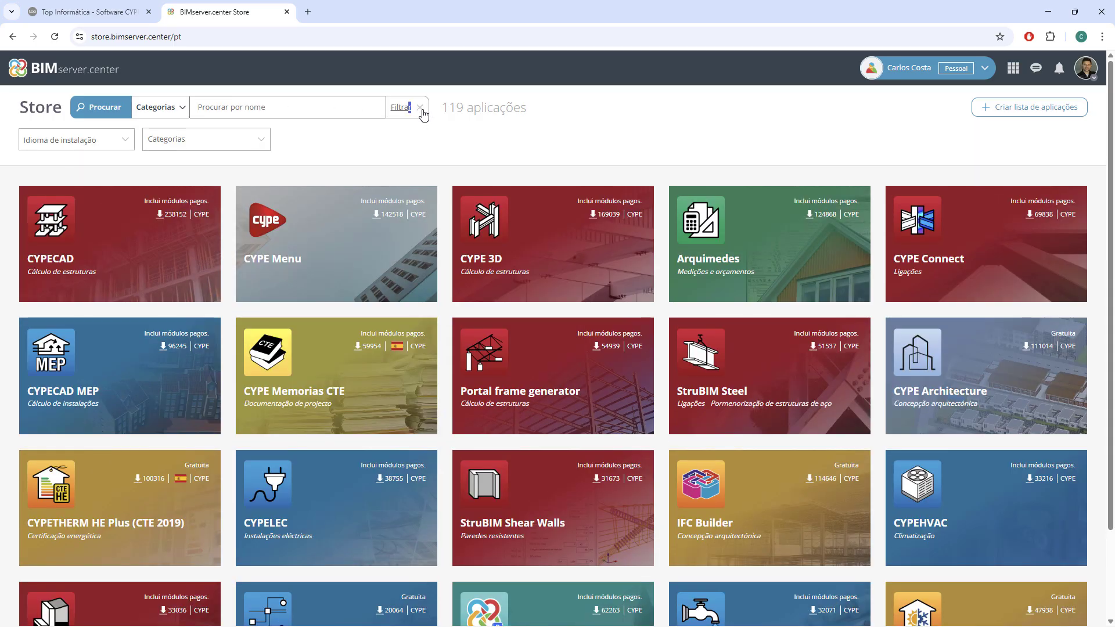
{"action": "left_click", "coordinate": [218, 142]}
{"action": "mouse_move", "coordinate": [192, 198]}
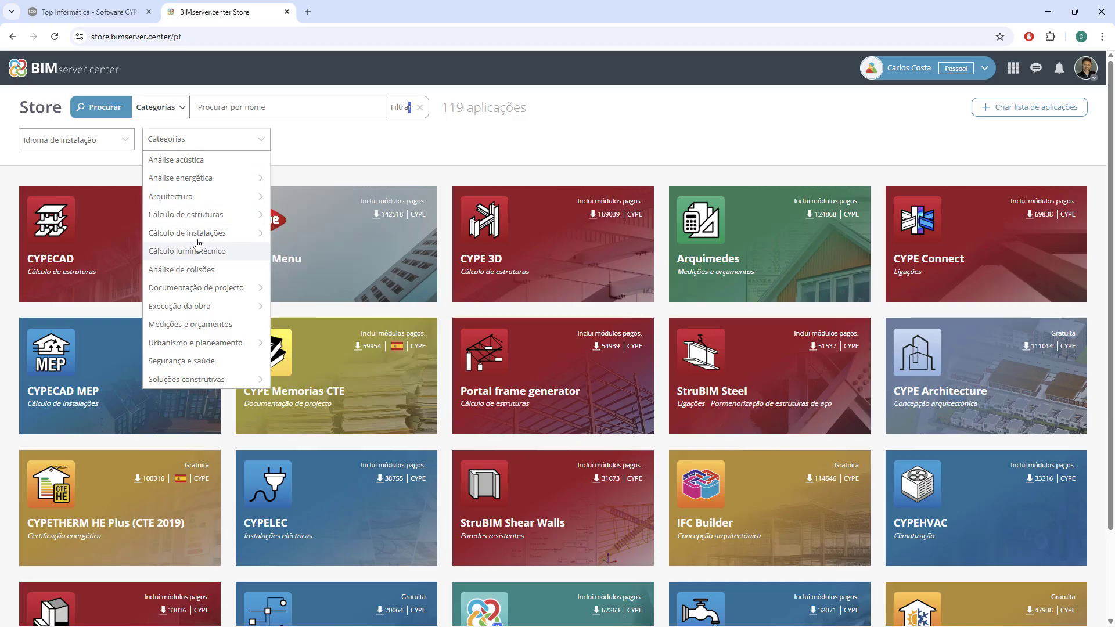
{"action": "mouse_move", "coordinate": [203, 235]}
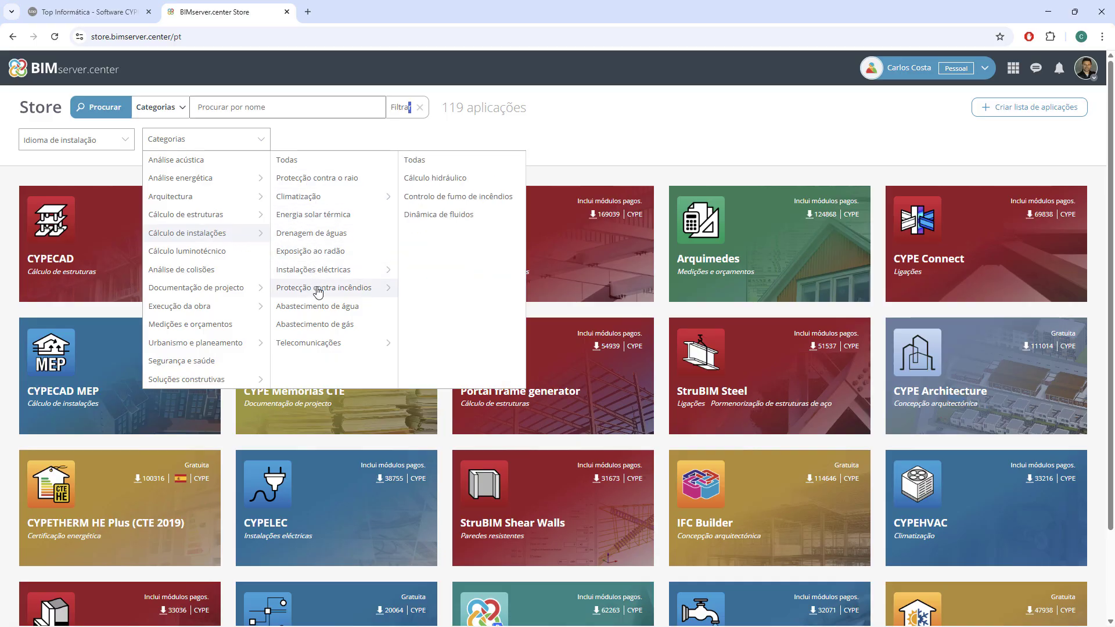
{"action": "left_click", "coordinate": [318, 289]}
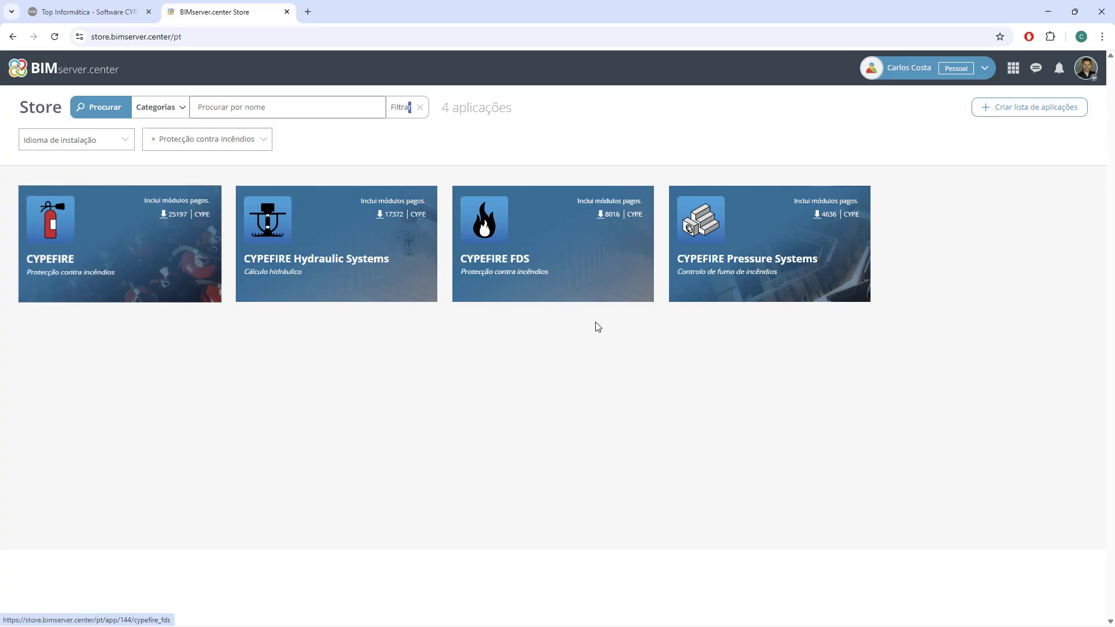
Open the CYPEFIRE Hydraulic Systems application page and examine its community comments and gallery of contributions.
{"action": "left_click", "coordinate": [337, 259]}
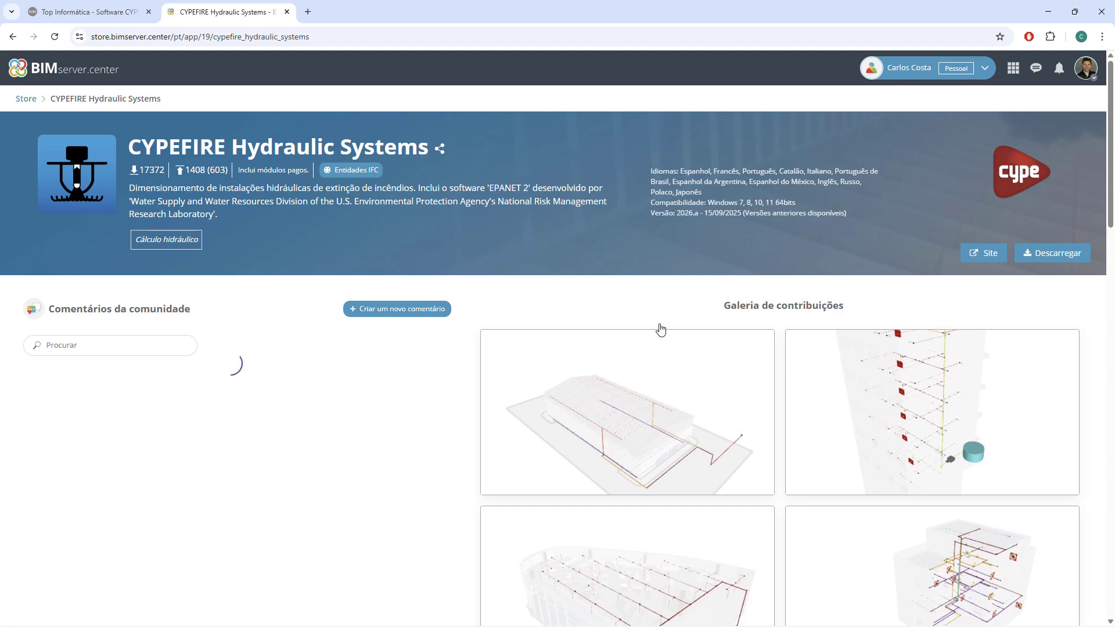
{"action": "scroll", "coordinate": [546, 339], "scroll_direction": "down", "scroll_amount": 2}
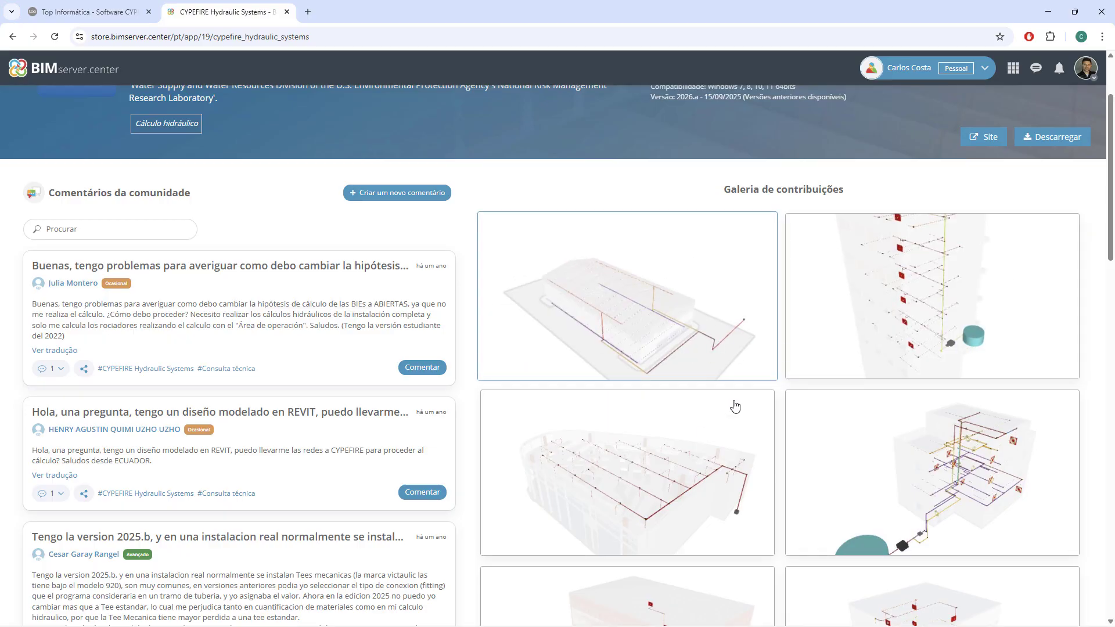
{"action": "scroll", "coordinate": [735, 406], "scroll_direction": "down", "scroll_amount": 5}
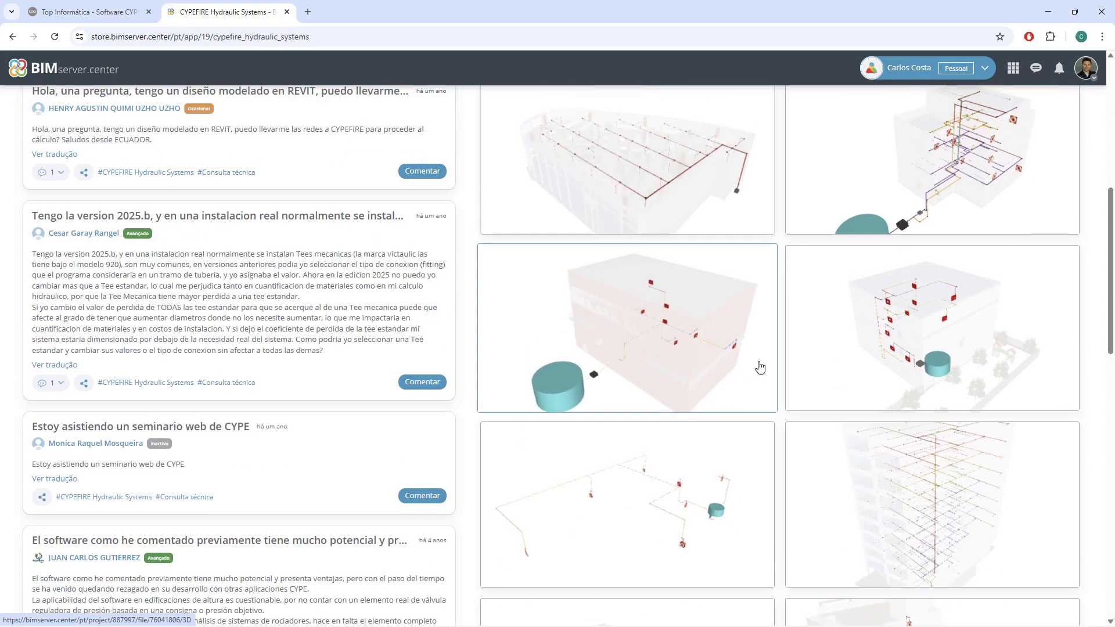
{"action": "scroll", "coordinate": [759, 367], "scroll_direction": "down", "scroll_amount": 10}
{"action": "scroll", "coordinate": [756, 367], "scroll_direction": "up", "scroll_amount": 8}
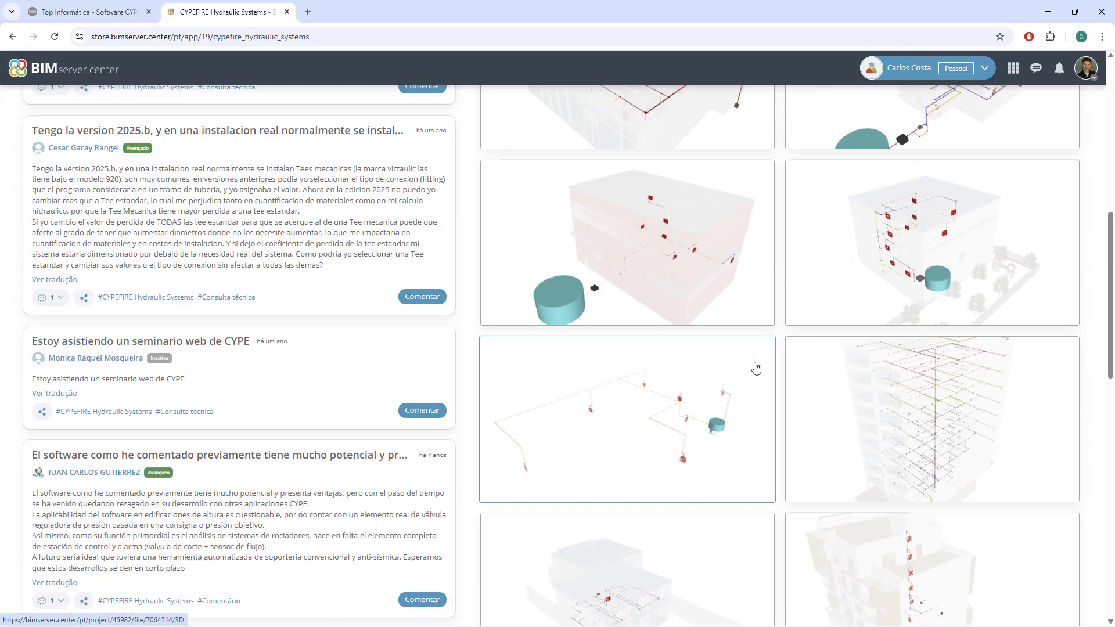
{"action": "scroll", "coordinate": [756, 368], "scroll_direction": "up", "scroll_amount": 8}
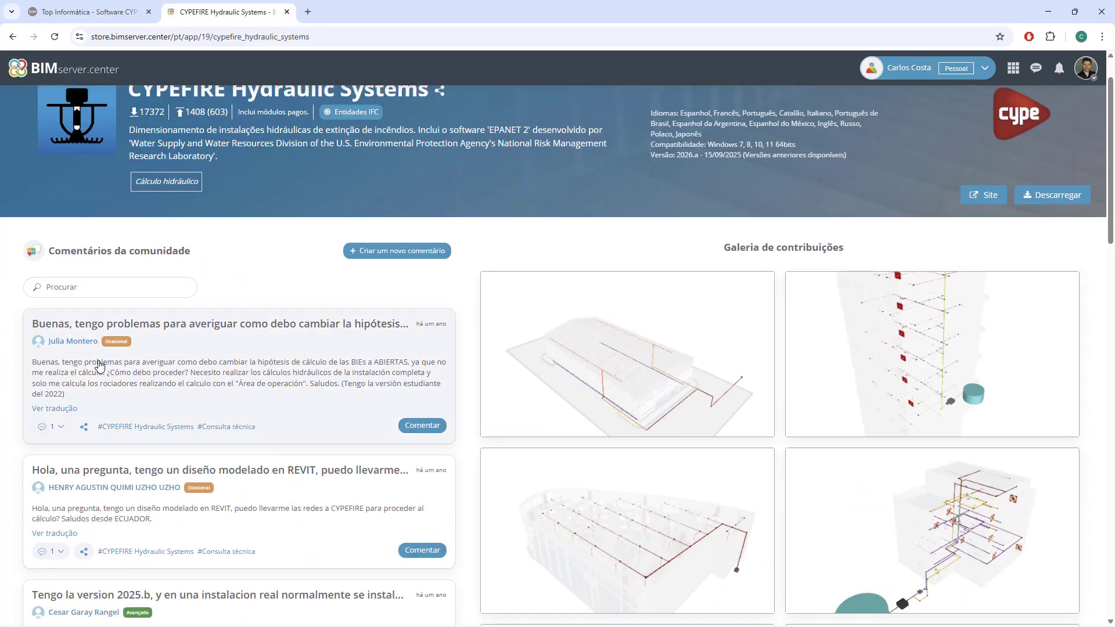
{"action": "scroll", "coordinate": [273, 343], "scroll_direction": "down", "scroll_amount": 7}
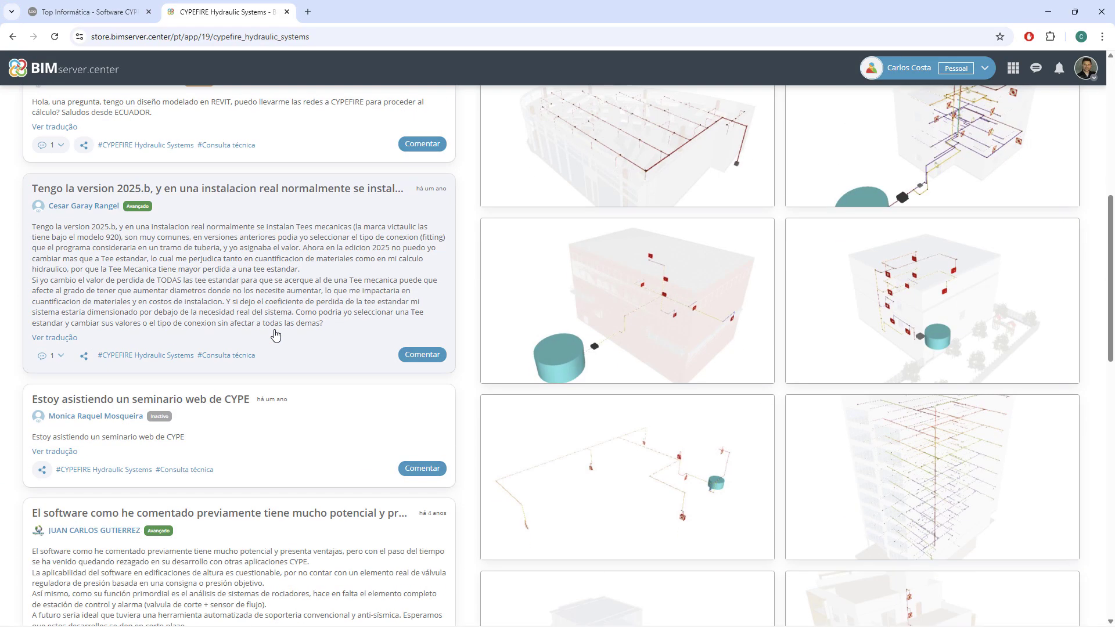
{"action": "scroll", "coordinate": [220, 311], "scroll_direction": "up", "scroll_amount": 5}
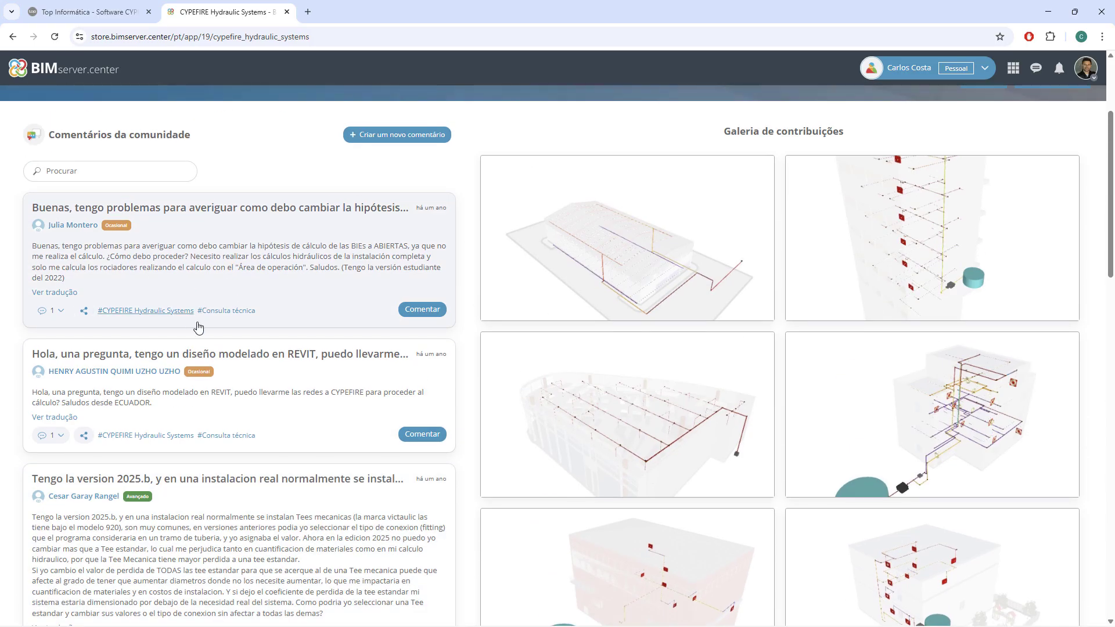
{"action": "scroll", "coordinate": [198, 328], "scroll_direction": "up", "scroll_amount": 2}
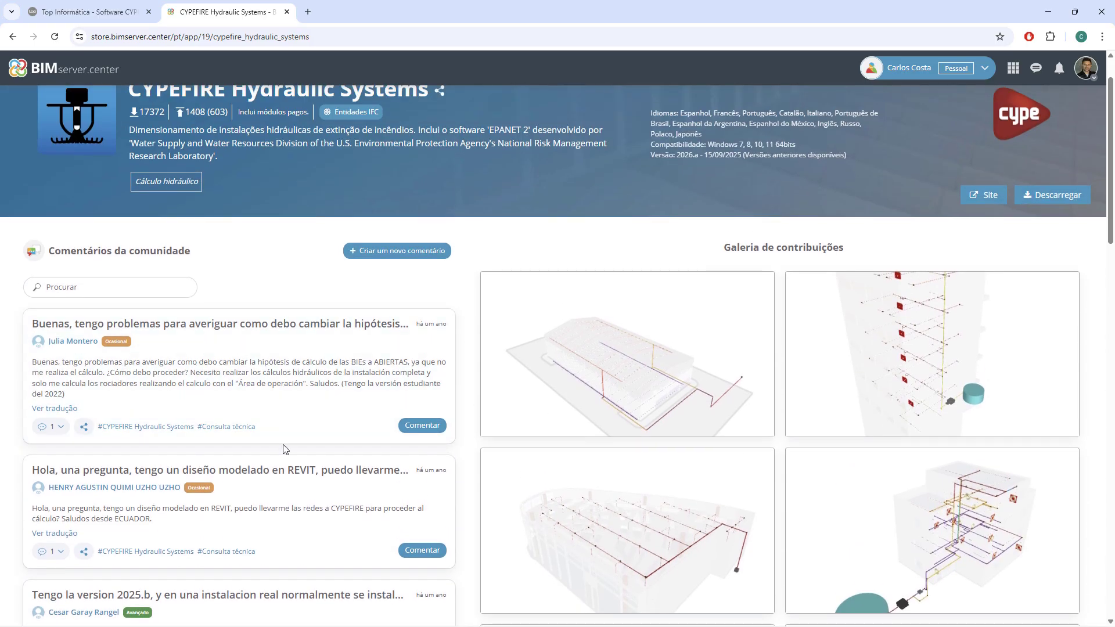
Open the application's website and read its detailed information from the introduction through compatible workflows to the work environment.
{"action": "left_click", "coordinate": [986, 195]}
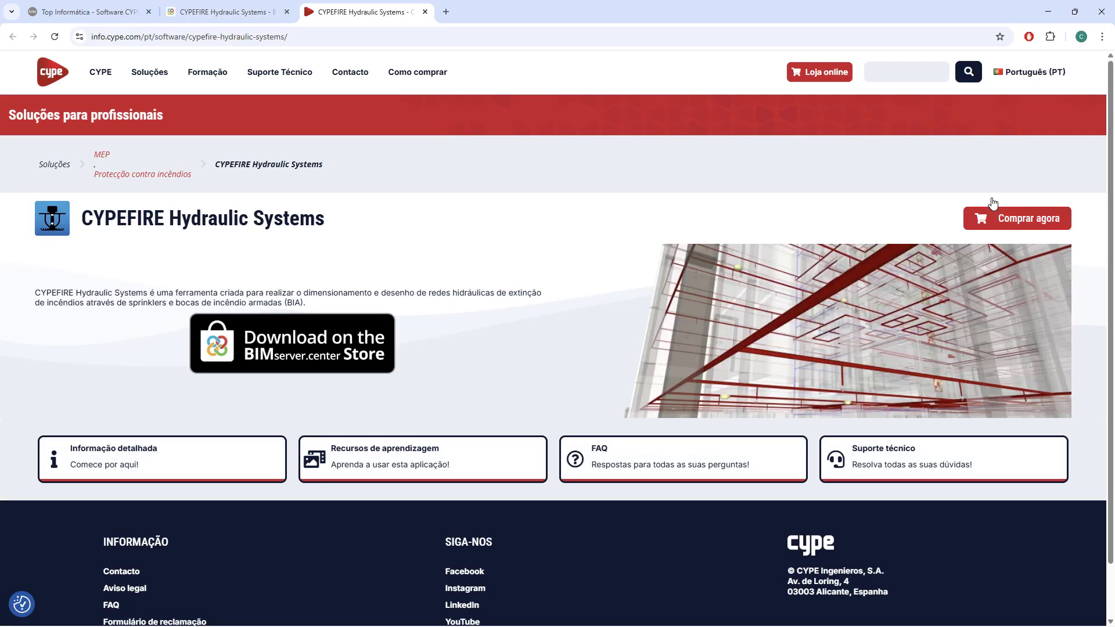
{"action": "left_click", "coordinate": [112, 458]}
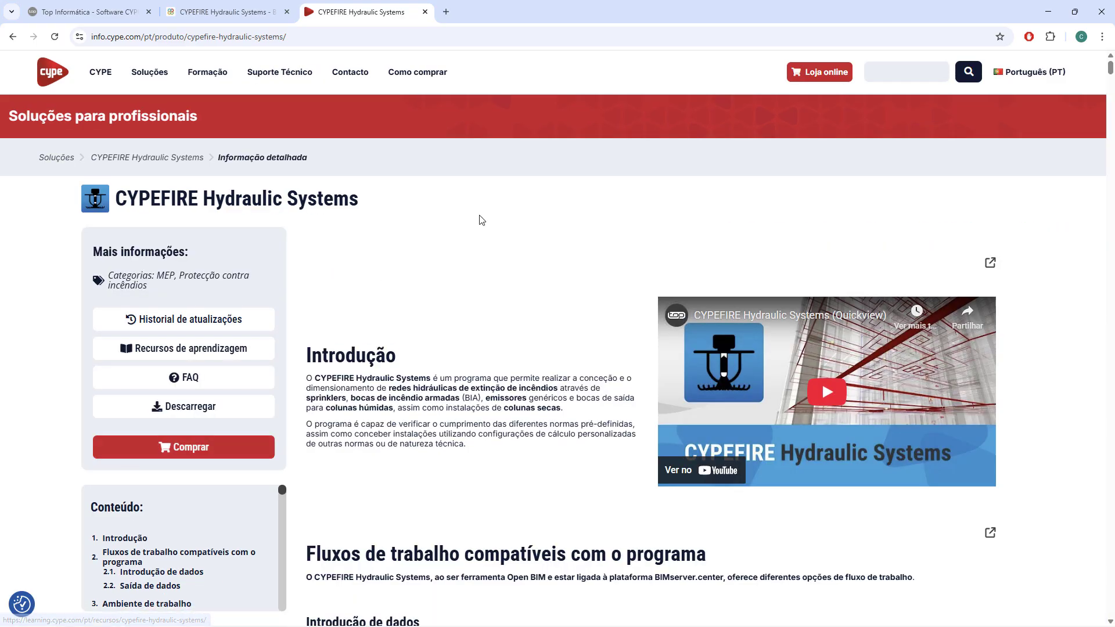
{"action": "scroll", "coordinate": [479, 219], "scroll_direction": "down", "scroll_amount": 1}
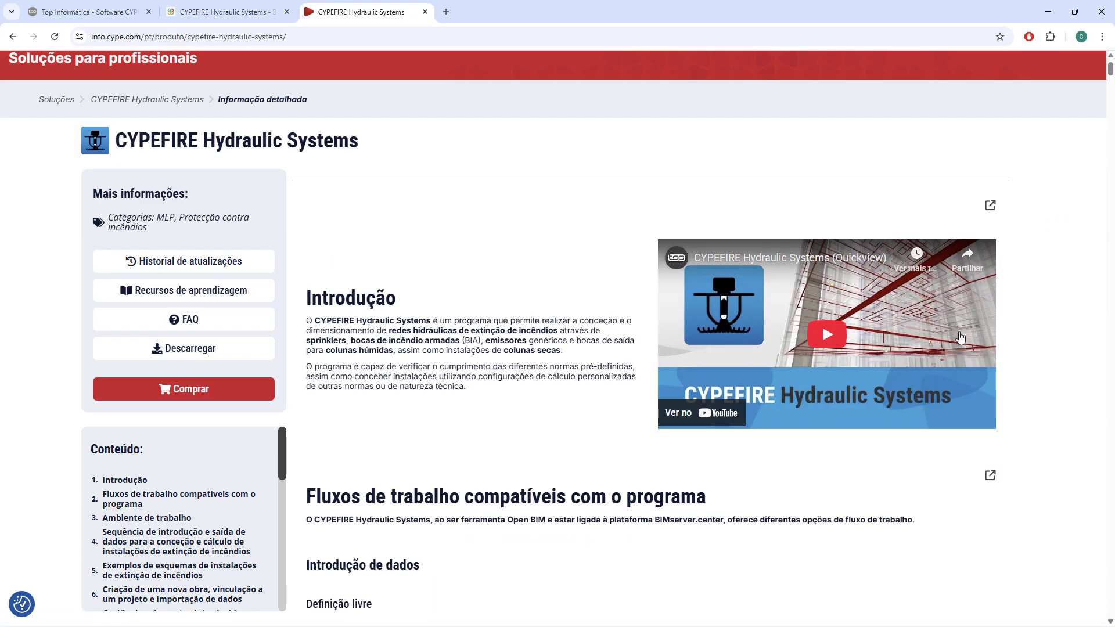
{"action": "scroll", "coordinate": [829, 276], "scroll_direction": "down", "scroll_amount": 2}
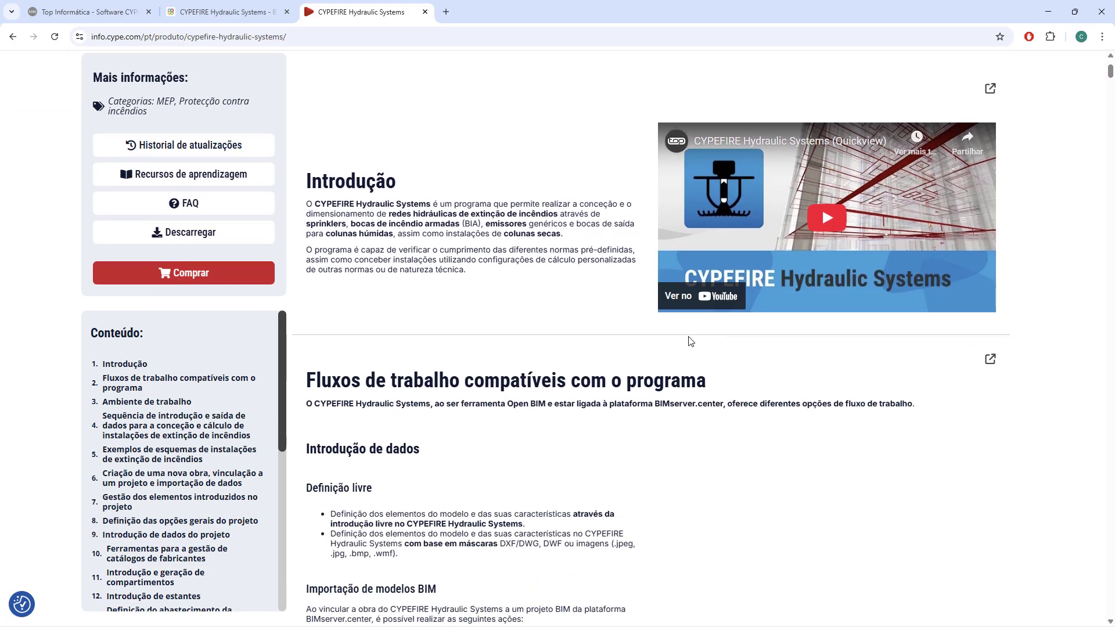
{"action": "scroll", "coordinate": [691, 342], "scroll_direction": "down", "scroll_amount": 5}
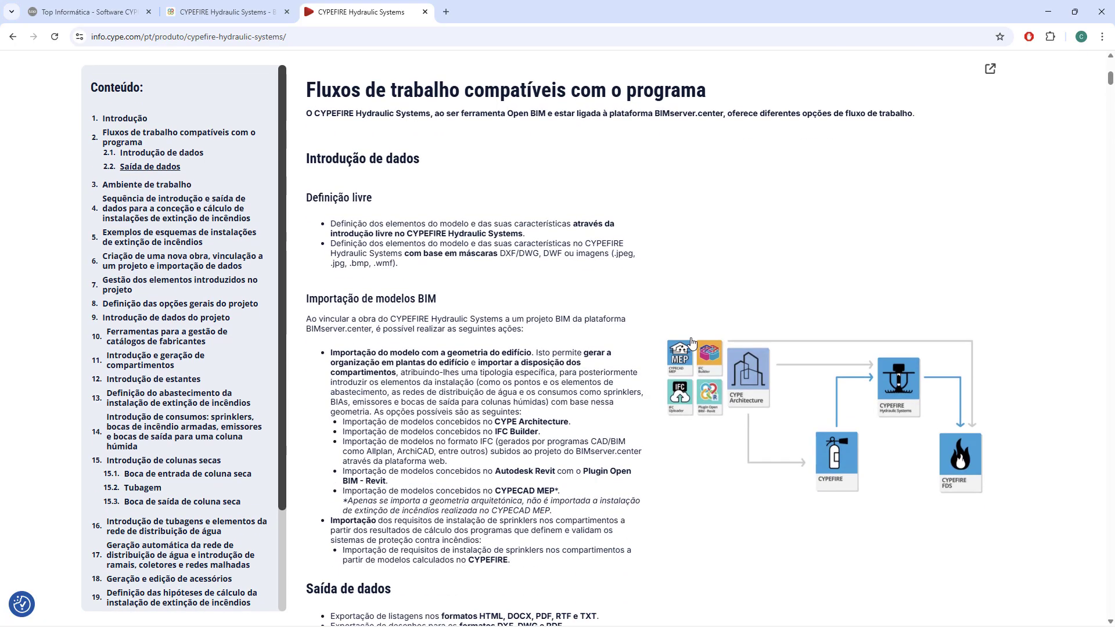
{"action": "scroll", "coordinate": [695, 338], "scroll_direction": "down", "scroll_amount": 3}
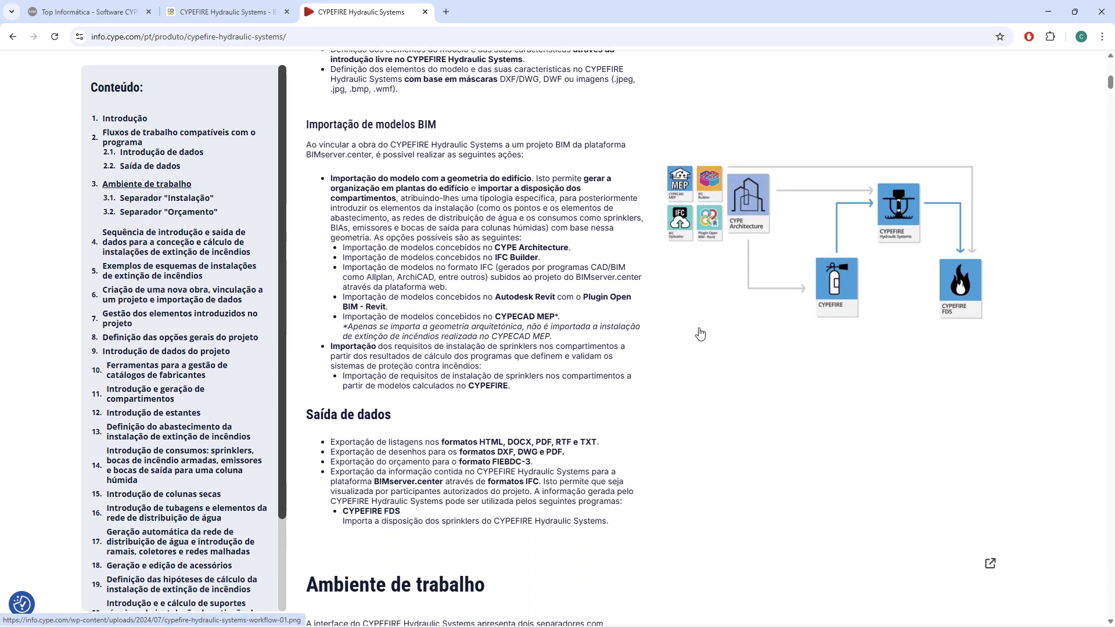
{"action": "scroll", "coordinate": [715, 348], "scroll_direction": "down", "scroll_amount": 6}
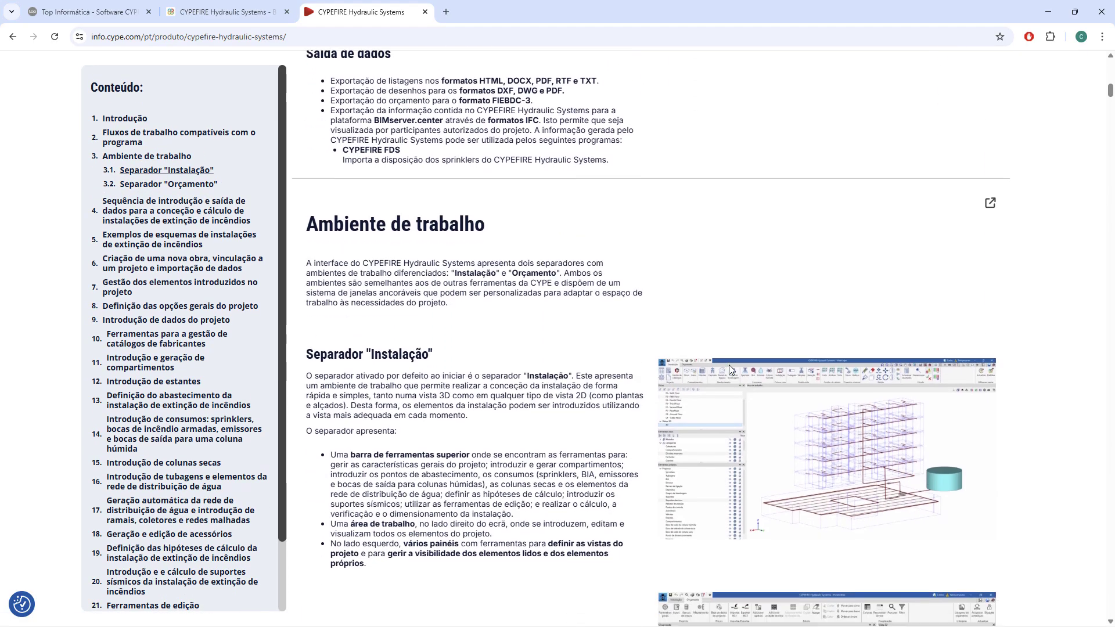
{"action": "scroll", "coordinate": [729, 364], "scroll_direction": "down", "scroll_amount": 2}
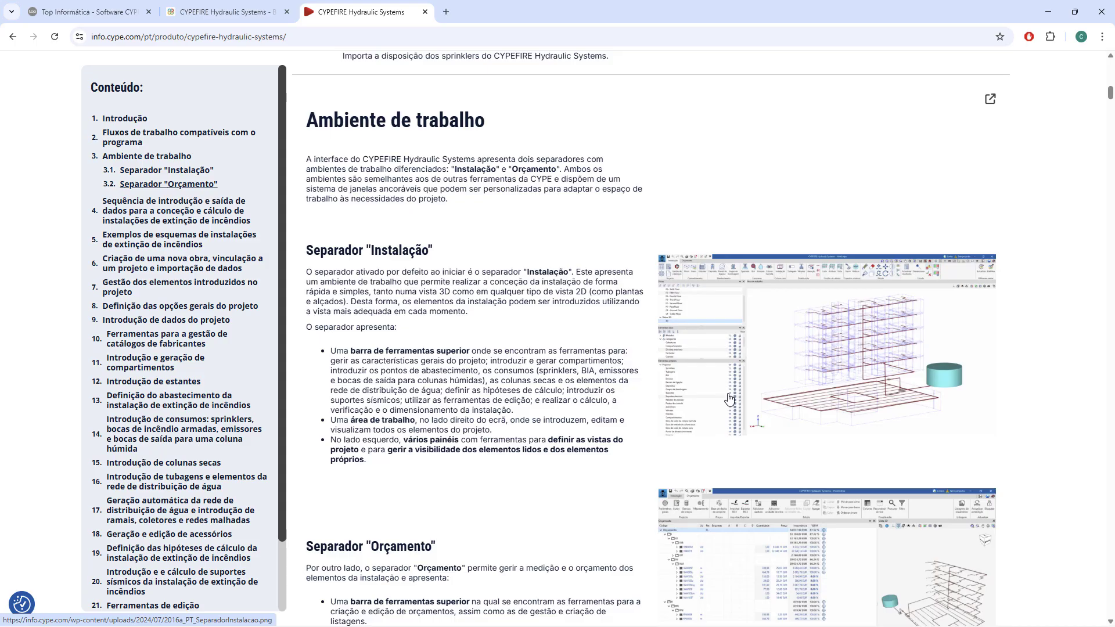
Enlarge the Instalação and Orçamento workspace images one after the other to examine them, closing each.
{"action": "left_click", "coordinate": [787, 392]}
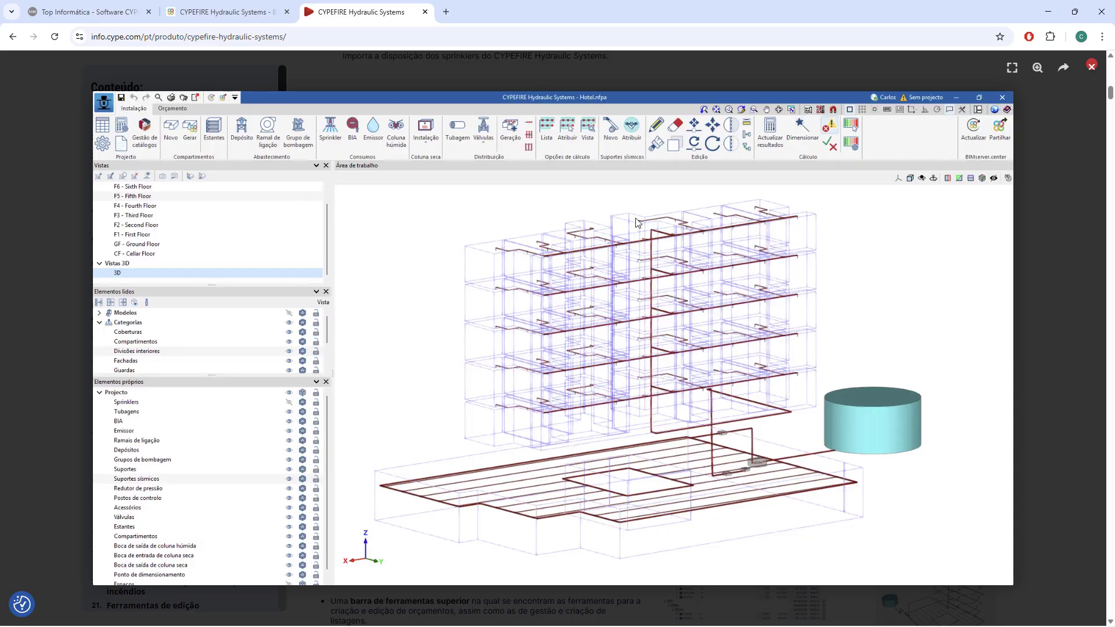
{"action": "key", "text": "Escape"}
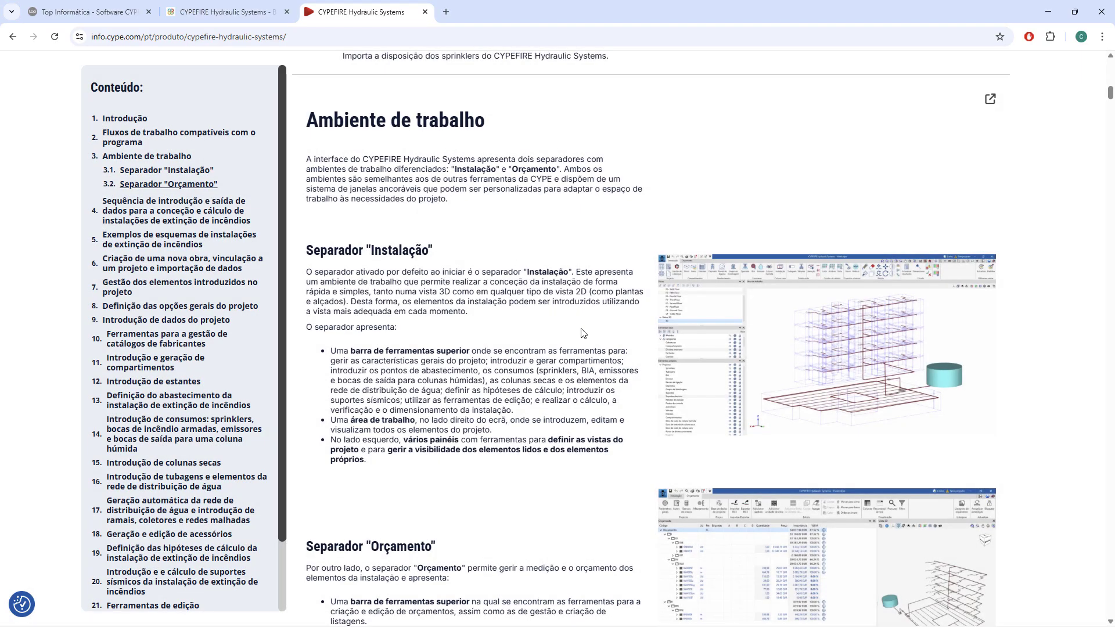
{"action": "scroll", "coordinate": [583, 333], "scroll_direction": "down", "scroll_amount": 4}
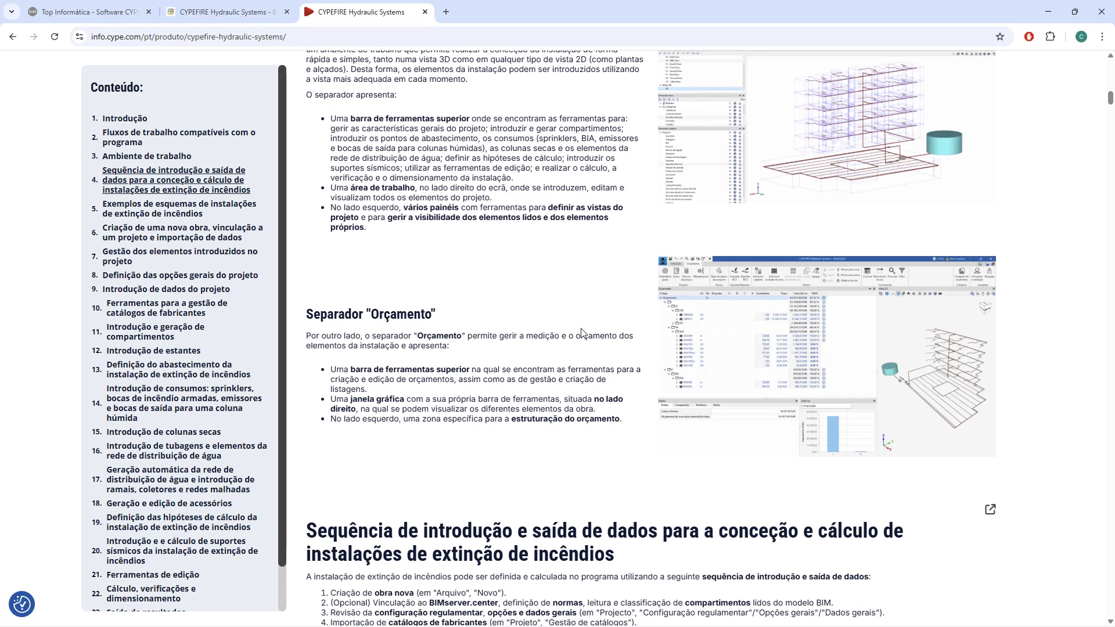
{"action": "left_click", "coordinate": [774, 315]}
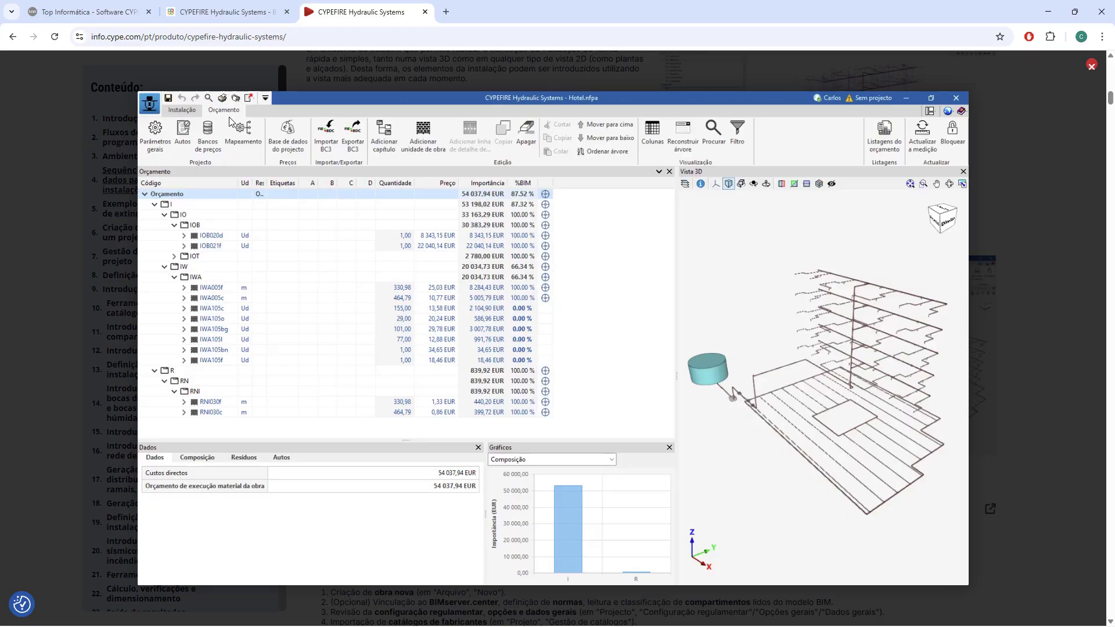
{"action": "key", "text": "Escape"}
Read the data input and output sequence for designing and calculating fire extinguishing installations.
{"action": "scroll", "coordinate": [623, 279], "scroll_direction": "down", "scroll_amount": 5}
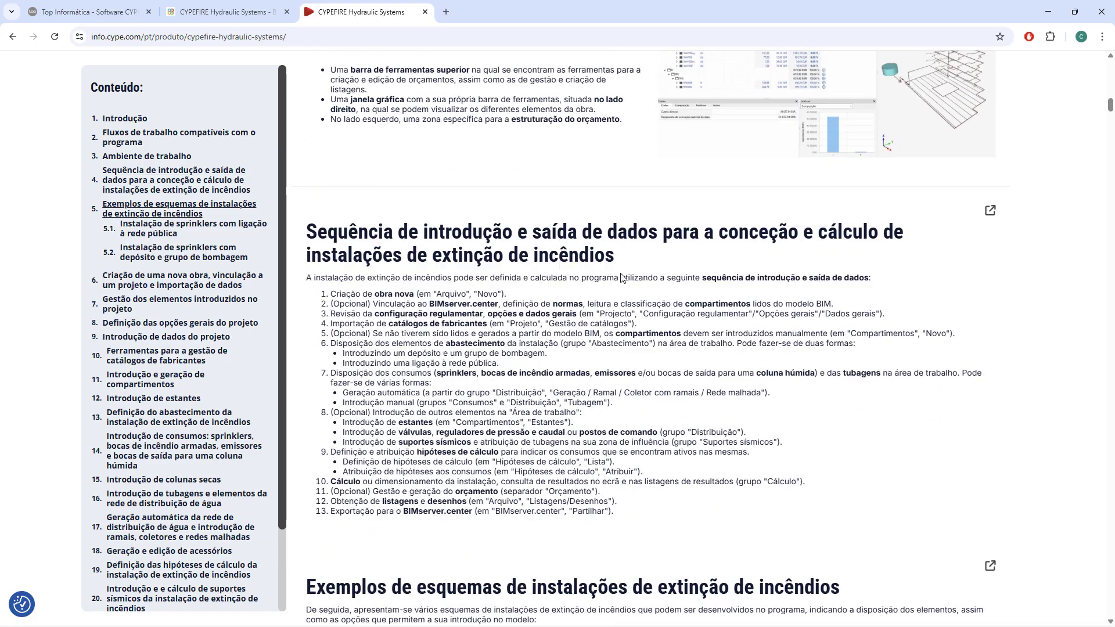
{"action": "scroll", "coordinate": [679, 282], "scroll_direction": "down", "scroll_amount": 1}
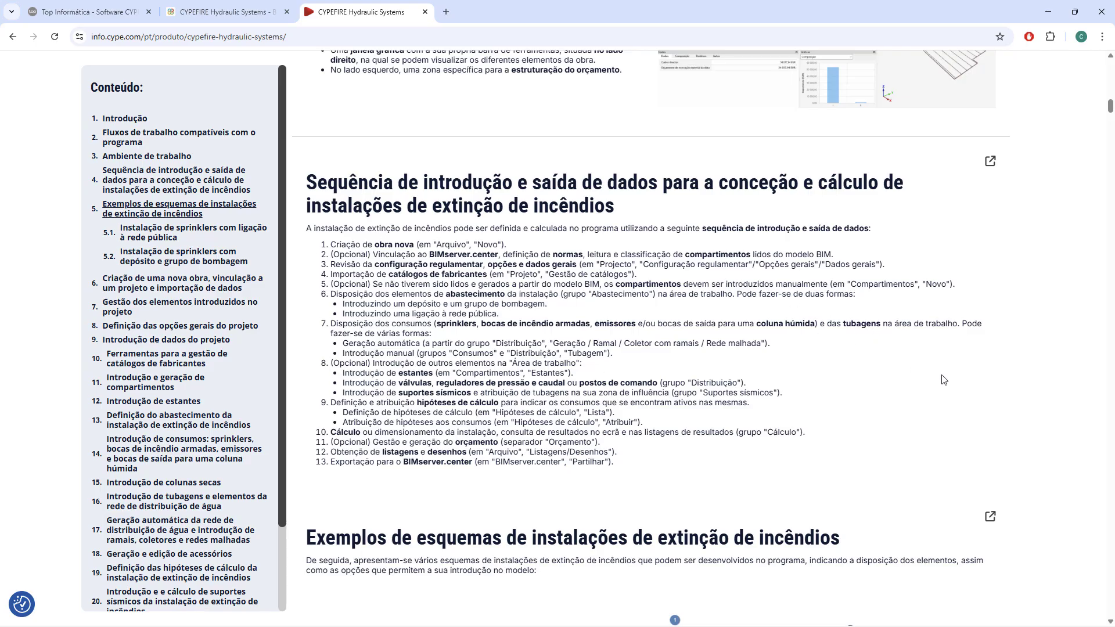
{"action": "scroll", "coordinate": [943, 380], "scroll_direction": "down", "scroll_amount": 1}
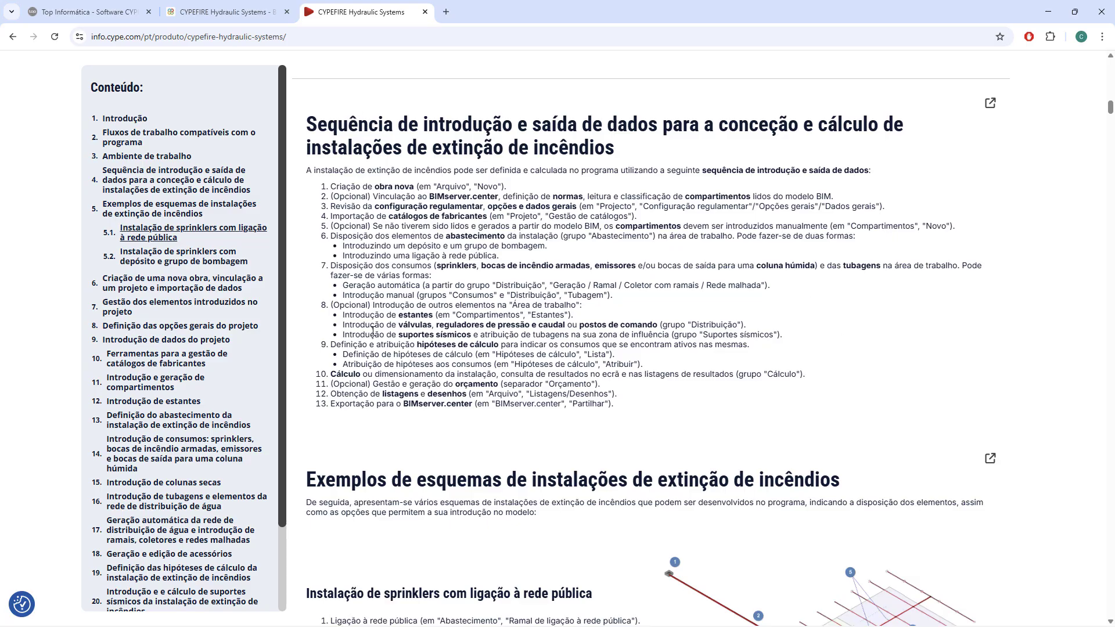
Review the example sprinkler installation schemes, one connected to the public network and one with a tank and pump group.
{"action": "scroll", "coordinate": [771, 396], "scroll_direction": "down", "scroll_amount": 1}
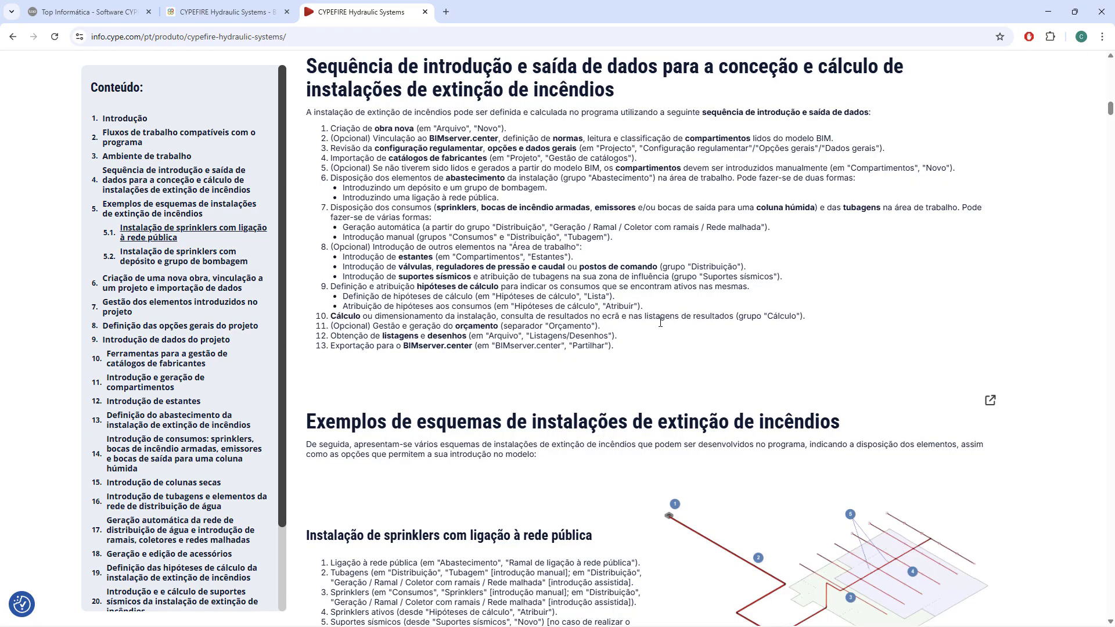
{"action": "scroll", "coordinate": [758, 349], "scroll_direction": "down", "scroll_amount": 2}
{"action": "scroll", "coordinate": [755, 251], "scroll_direction": "down", "scroll_amount": 2}
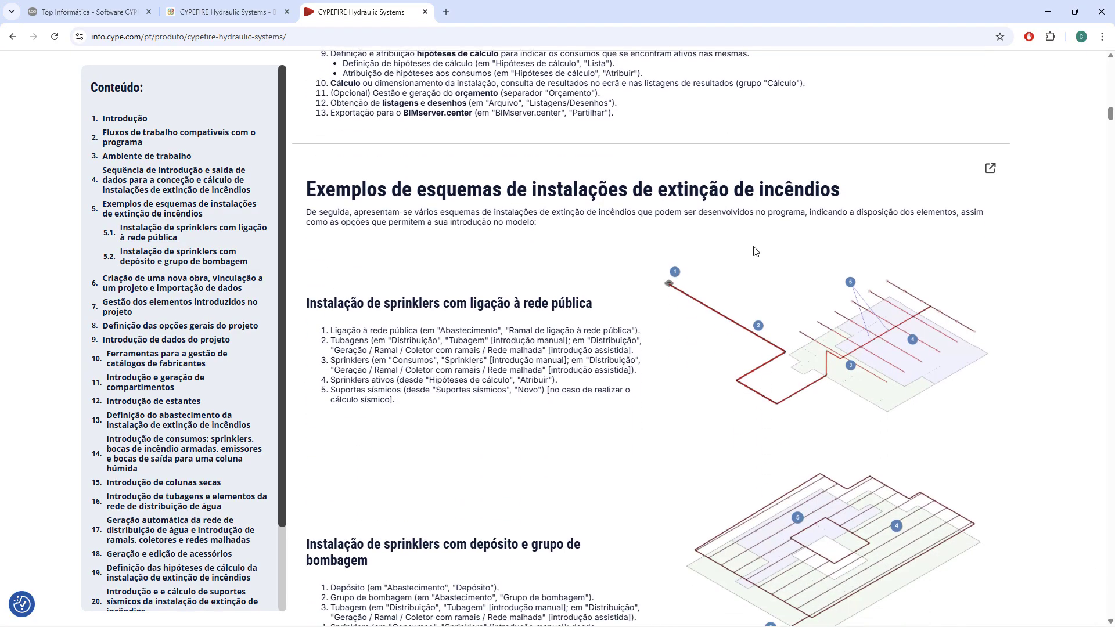
{"action": "scroll", "coordinate": [1023, 315], "scroll_direction": "down", "scroll_amount": 1}
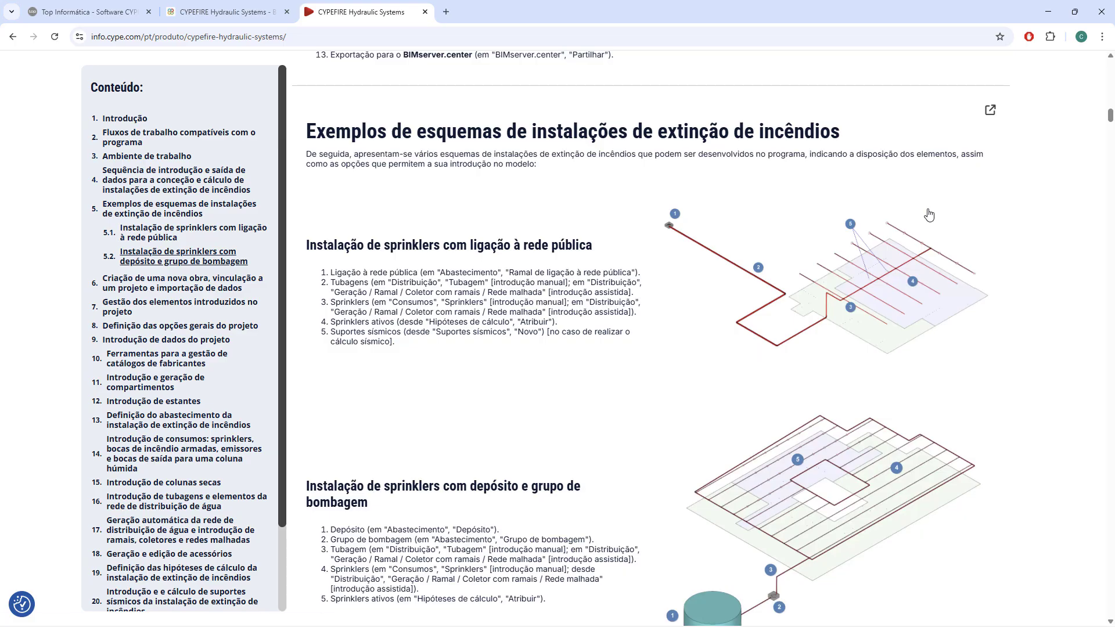
{"action": "scroll", "coordinate": [662, 247], "scroll_direction": "down", "scroll_amount": 5}
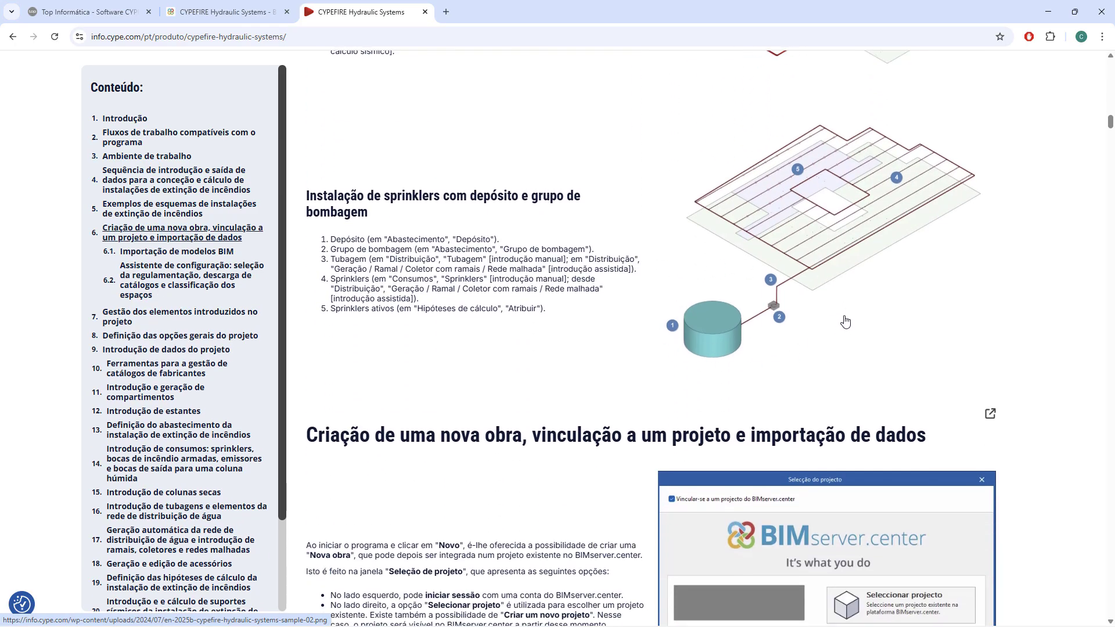
Read the documentation on creating a new job, linking it to a BIMserver.center project and importing BIM models.
{"action": "scroll", "coordinate": [854, 312], "scroll_direction": "down", "scroll_amount": 4}
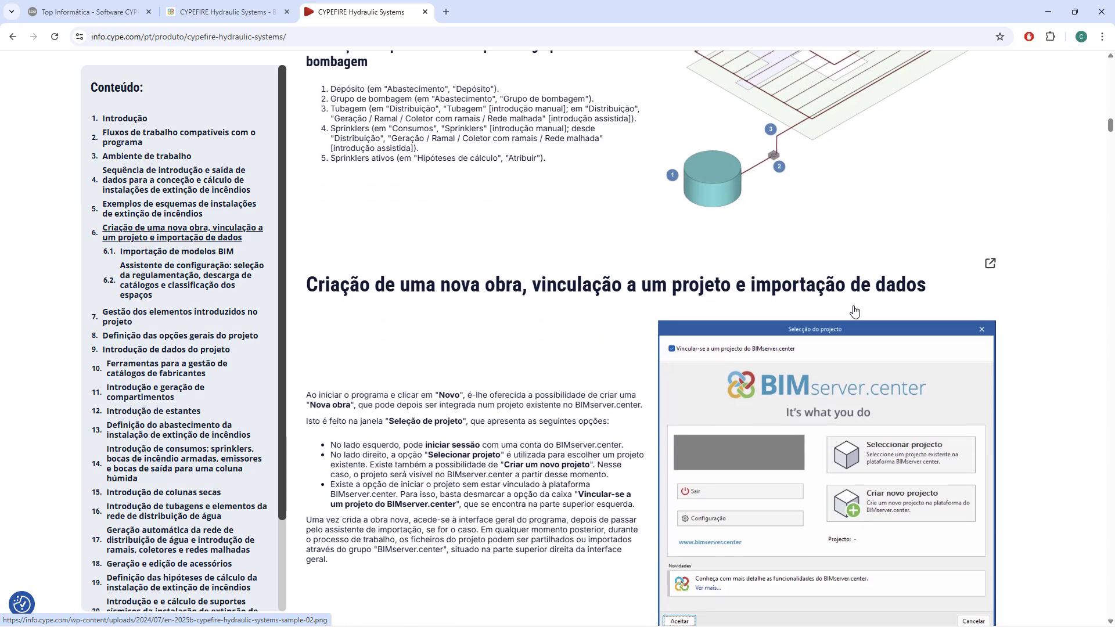
{"action": "scroll", "coordinate": [855, 312], "scroll_direction": "down", "scroll_amount": 1}
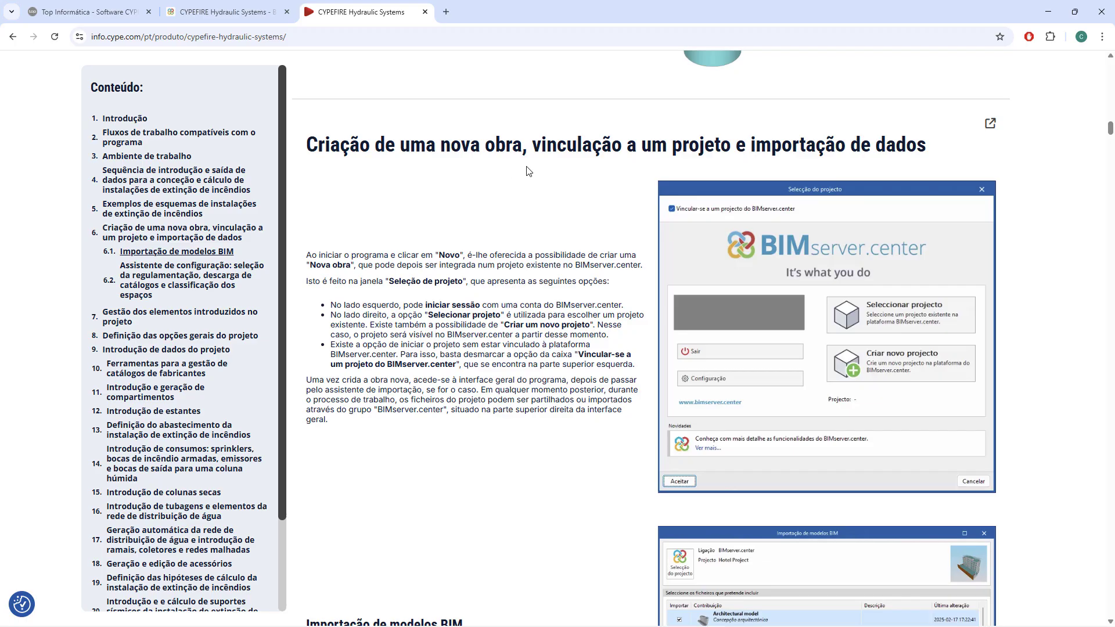
{"action": "scroll", "coordinate": [548, 249], "scroll_direction": "down", "scroll_amount": 2}
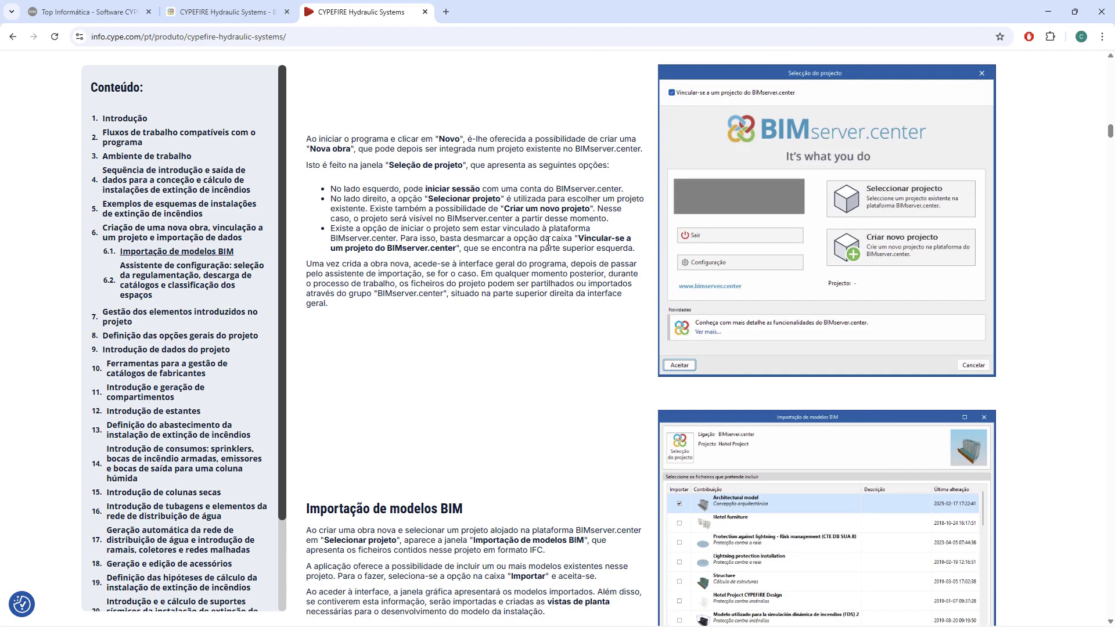
{"action": "scroll", "coordinate": [546, 244], "scroll_direction": "down", "scroll_amount": 2}
{"action": "scroll", "coordinate": [546, 243], "scroll_direction": "down", "scroll_amount": 8}
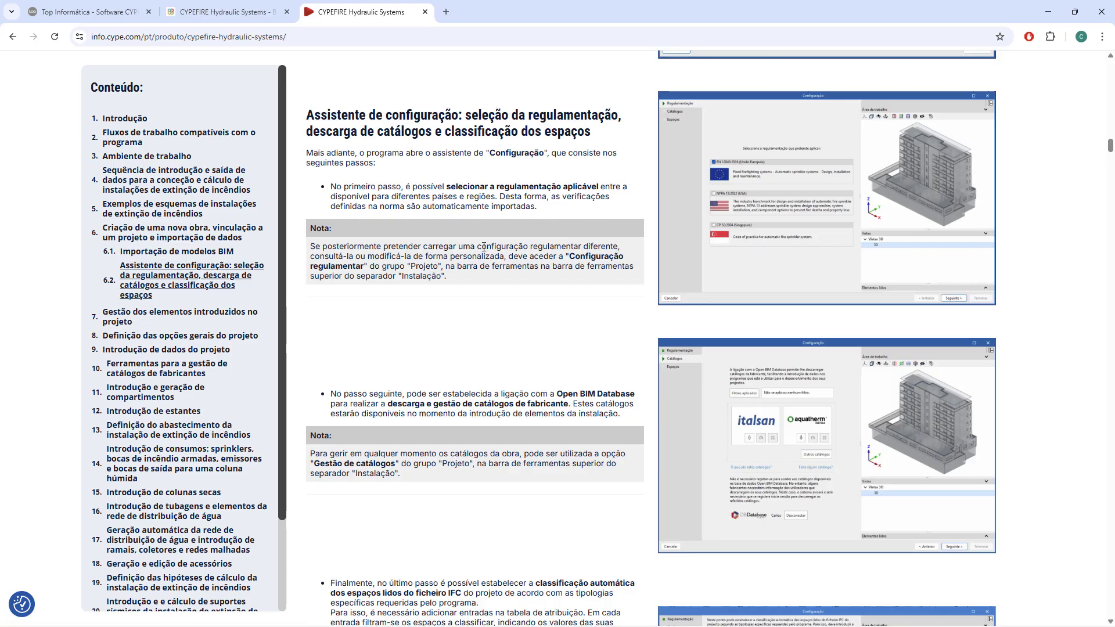
Read the configuration assistant's steps for selecting regulations, downloading manufacturer catalogues and classifying spaces from the IFC file.
{"action": "scroll", "coordinate": [481, 246], "scroll_direction": "down", "scroll_amount": 2}
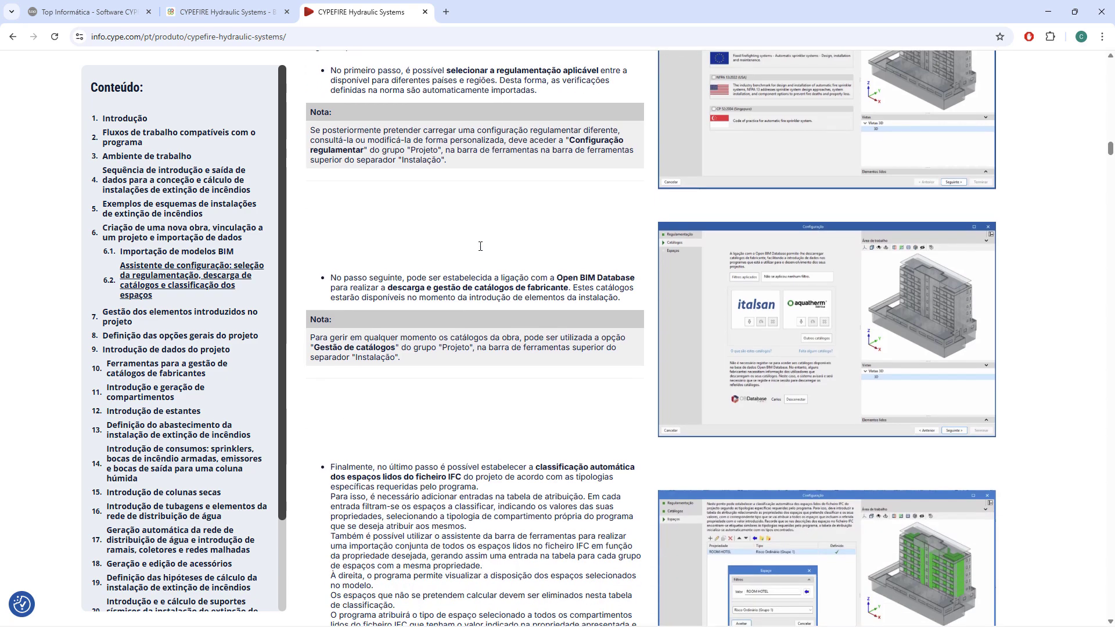
{"action": "scroll", "coordinate": [480, 237], "scroll_direction": "down", "scroll_amount": 2}
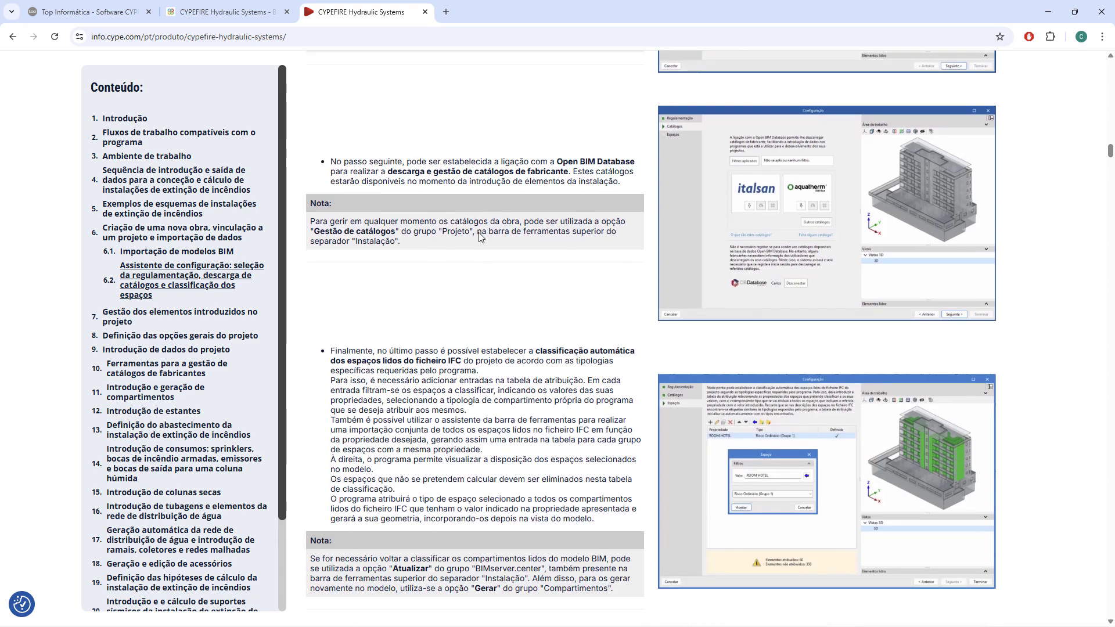
{"action": "scroll", "coordinate": [479, 234], "scroll_direction": "down", "scroll_amount": 1}
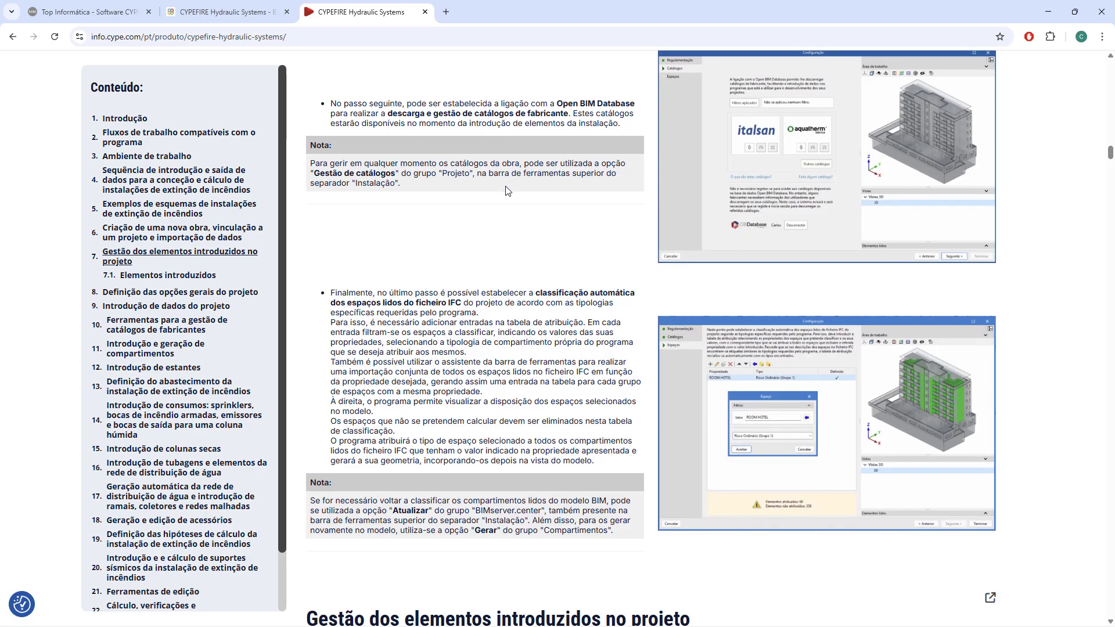
{"action": "scroll", "coordinate": [508, 191], "scroll_direction": "down", "scroll_amount": 3}
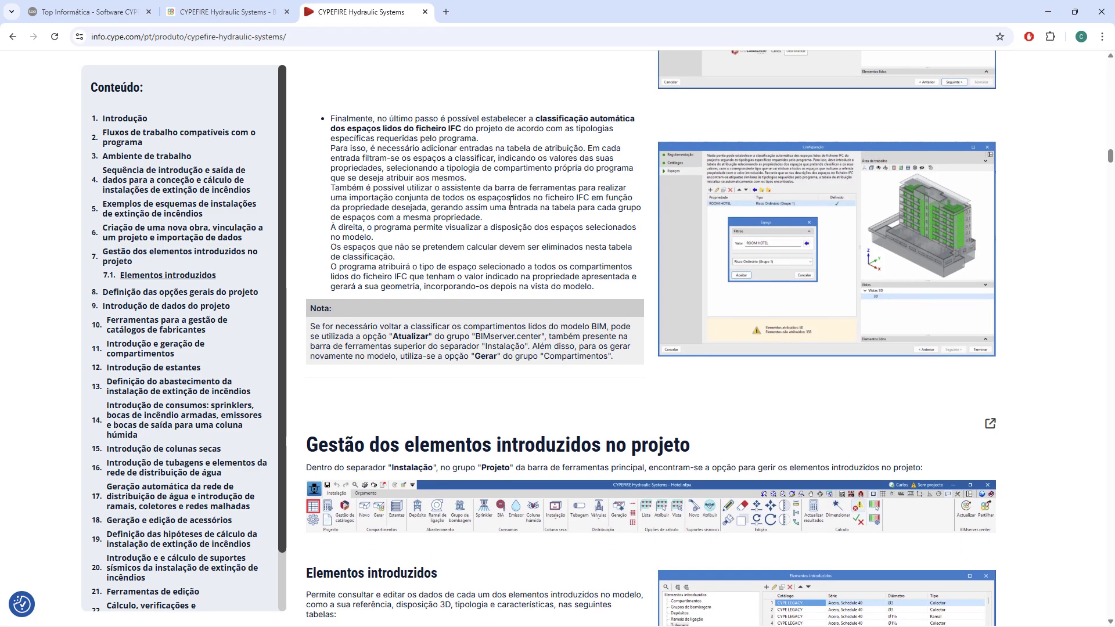
{"action": "scroll", "coordinate": [772, 302], "scroll_direction": "up", "scroll_amount": 1}
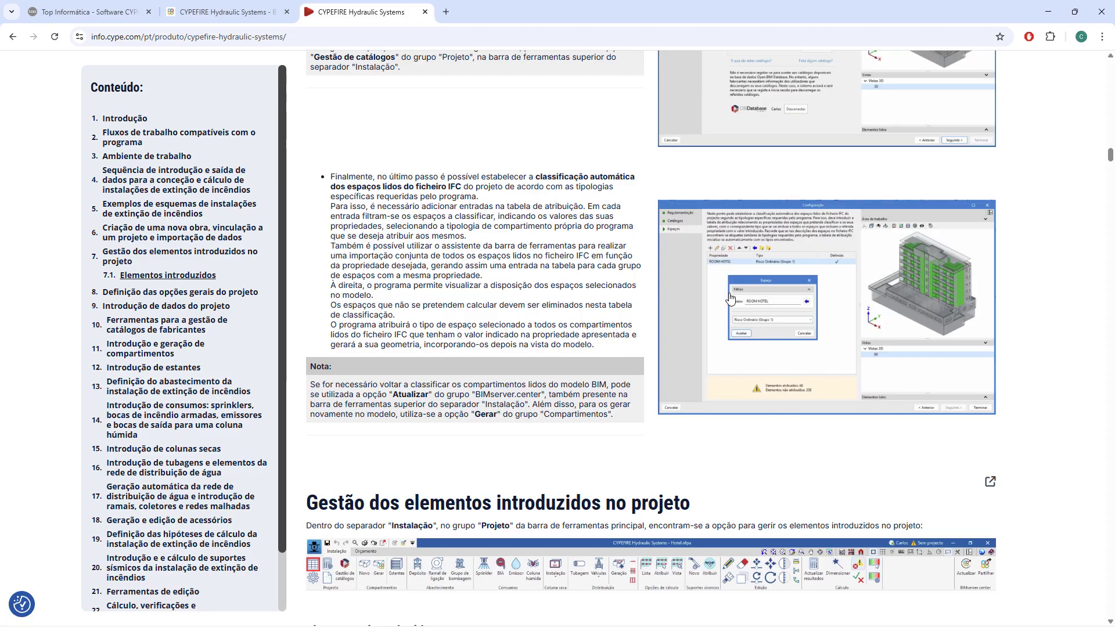
Read the section on managing introduced elements, enlarging and closing its toolbar and Elementos introduzidos images.
{"action": "scroll", "coordinate": [730, 298], "scroll_direction": "down", "scroll_amount": 5}
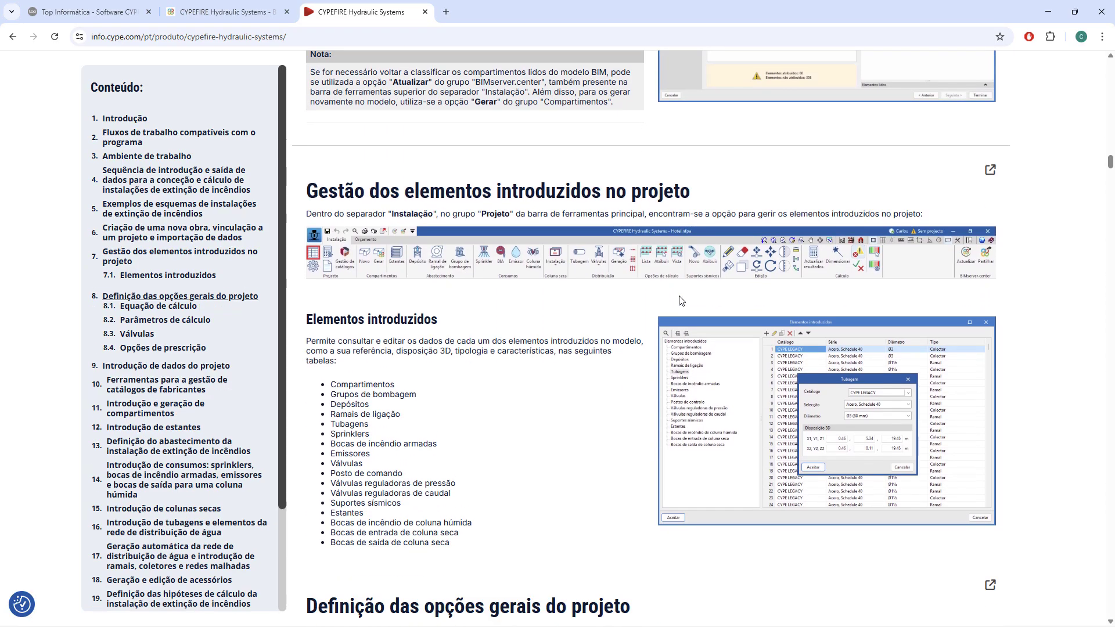
{"action": "scroll", "coordinate": [682, 300], "scroll_direction": "down", "scroll_amount": 2}
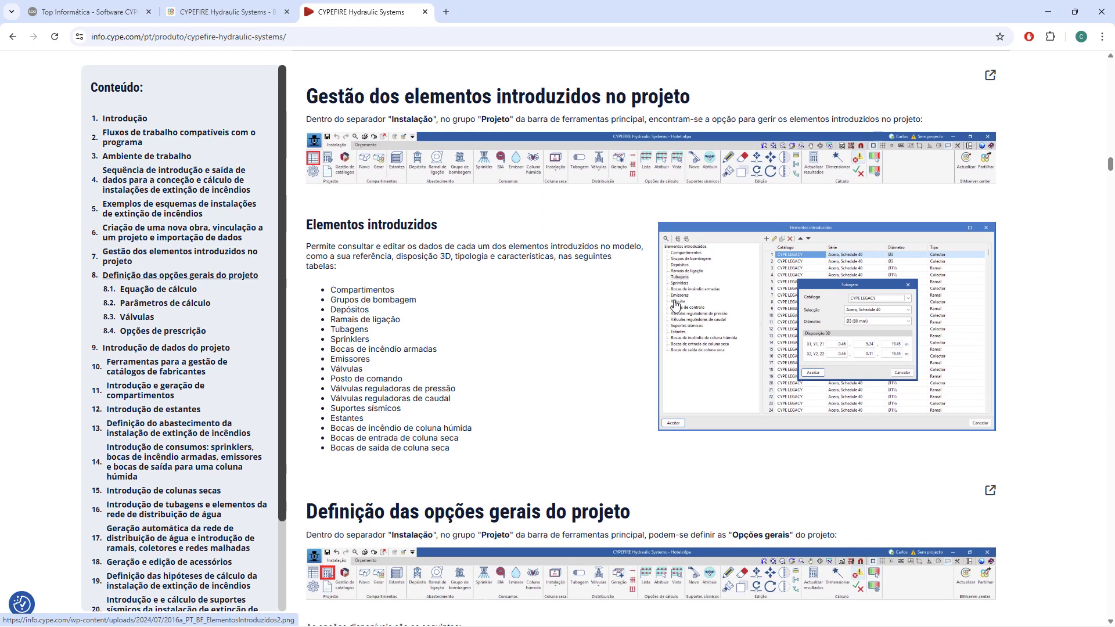
{"action": "scroll", "coordinate": [547, 297], "scroll_direction": "down", "scroll_amount": 1}
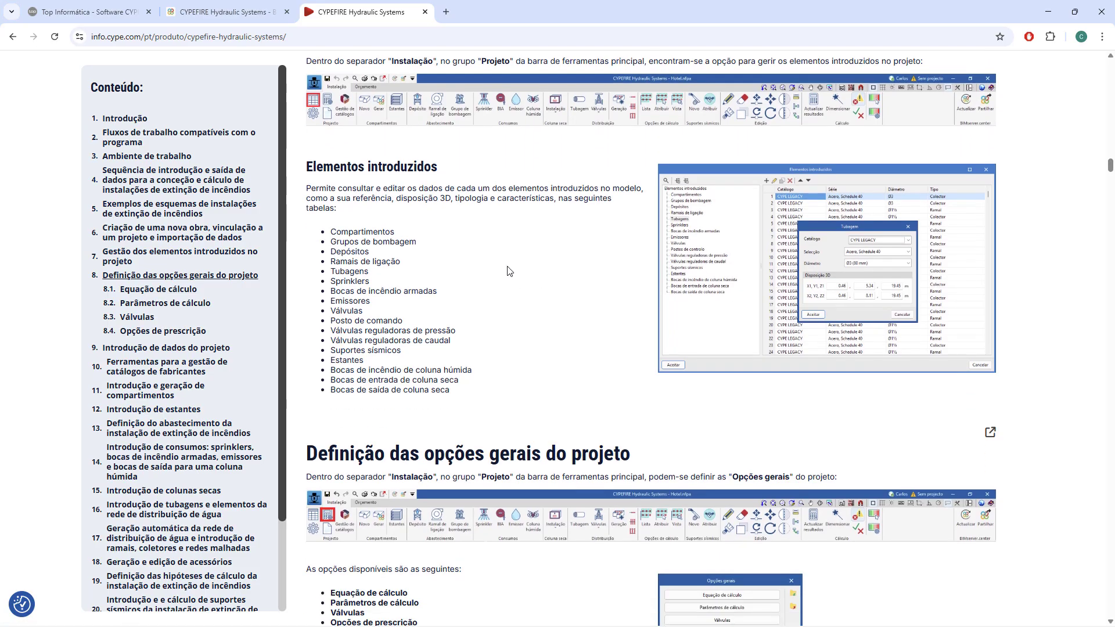
{"action": "left_click", "coordinate": [349, 110]}
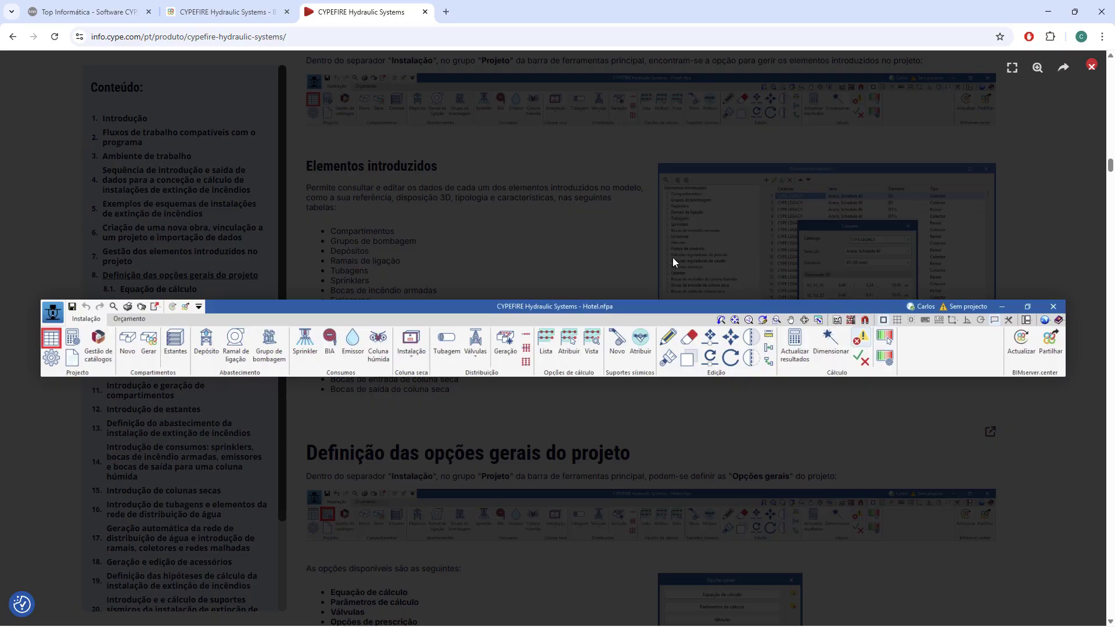
{"action": "left_click", "coordinate": [630, 198]}
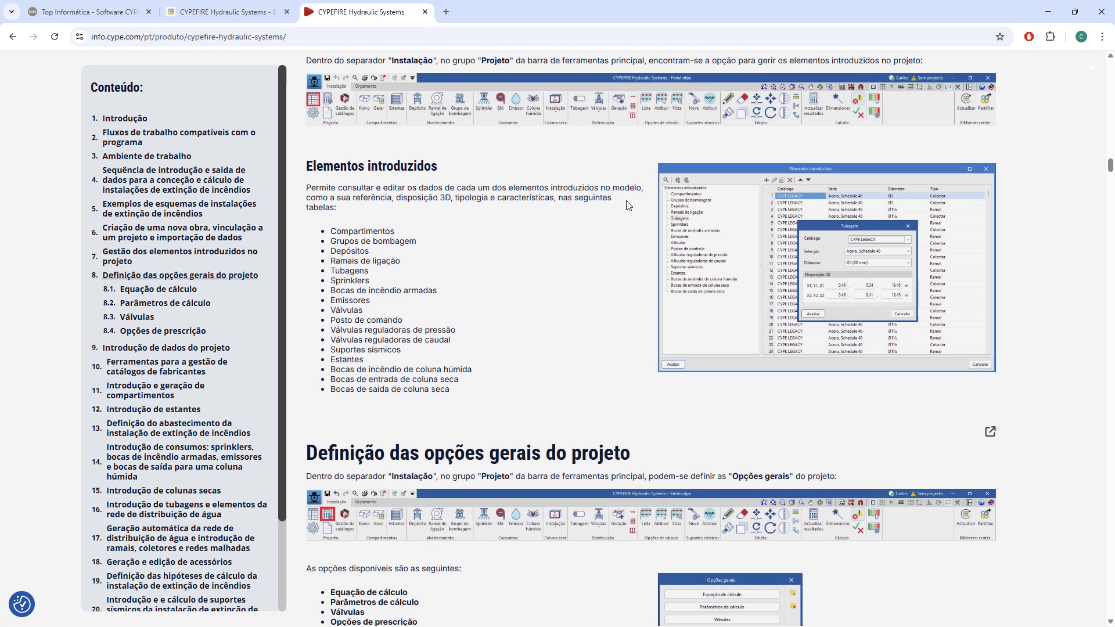
{"action": "left_click", "coordinate": [725, 233]}
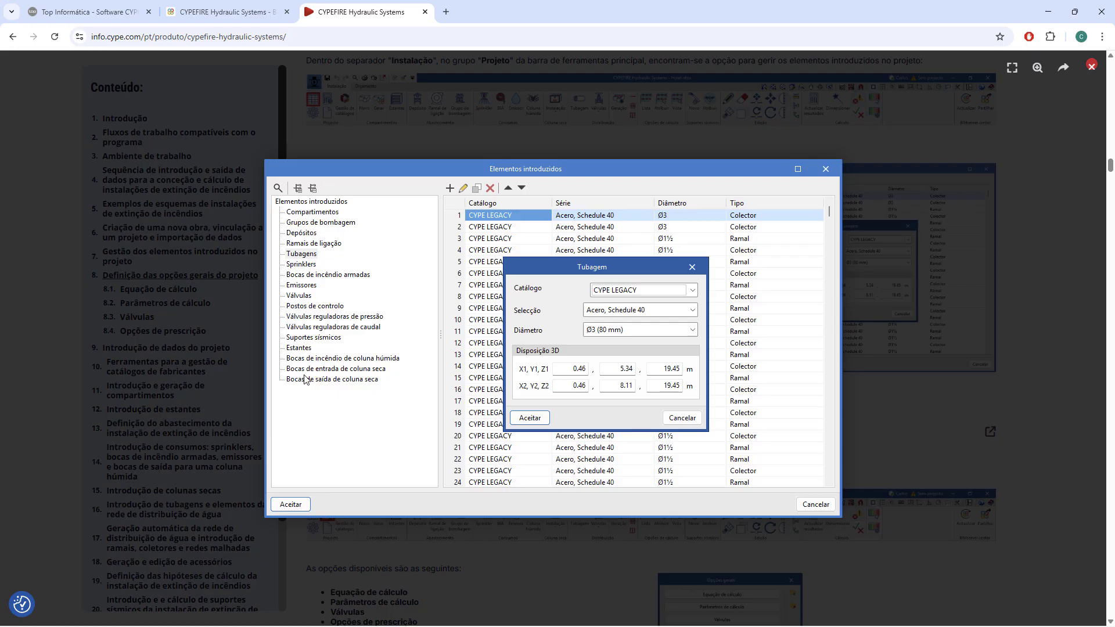
{"action": "key", "text": "Escape"}
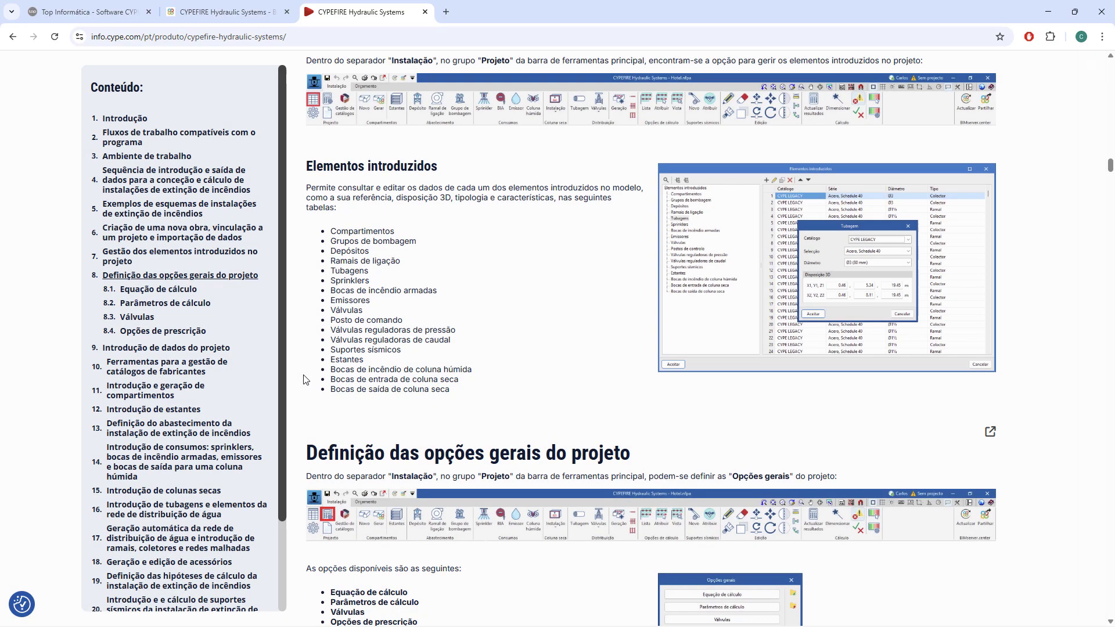
Review the project's general options section, enlarging and closing its toolbar and Opções gerais images.
{"action": "scroll", "coordinate": [486, 332], "scroll_direction": "down", "scroll_amount": 5}
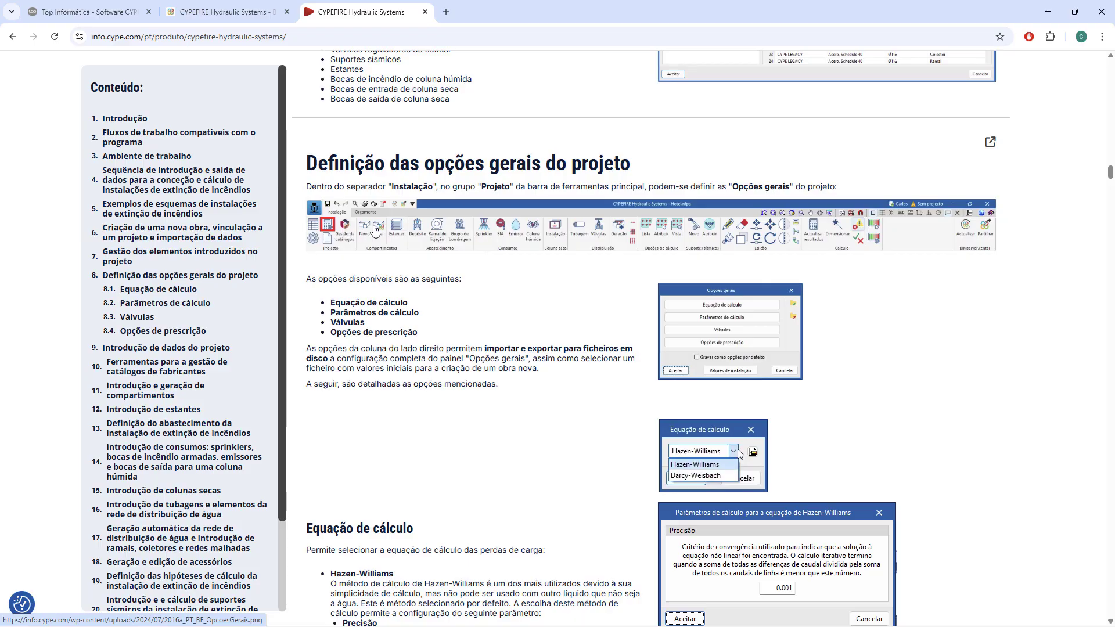
{"action": "left_click", "coordinate": [376, 230]}
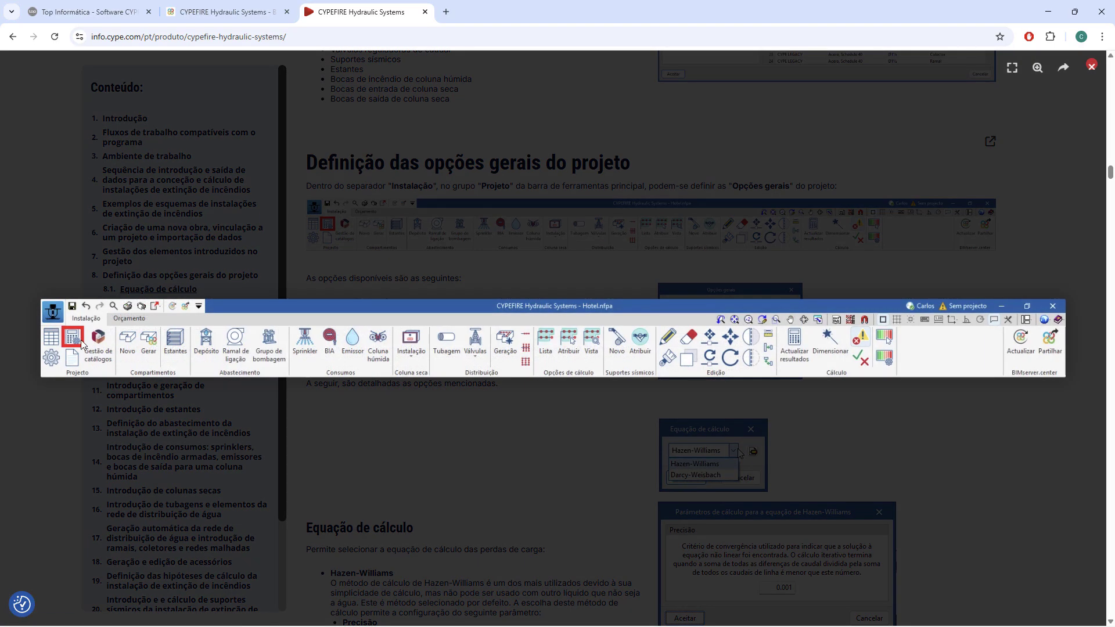
{"action": "key", "text": "Escape"}
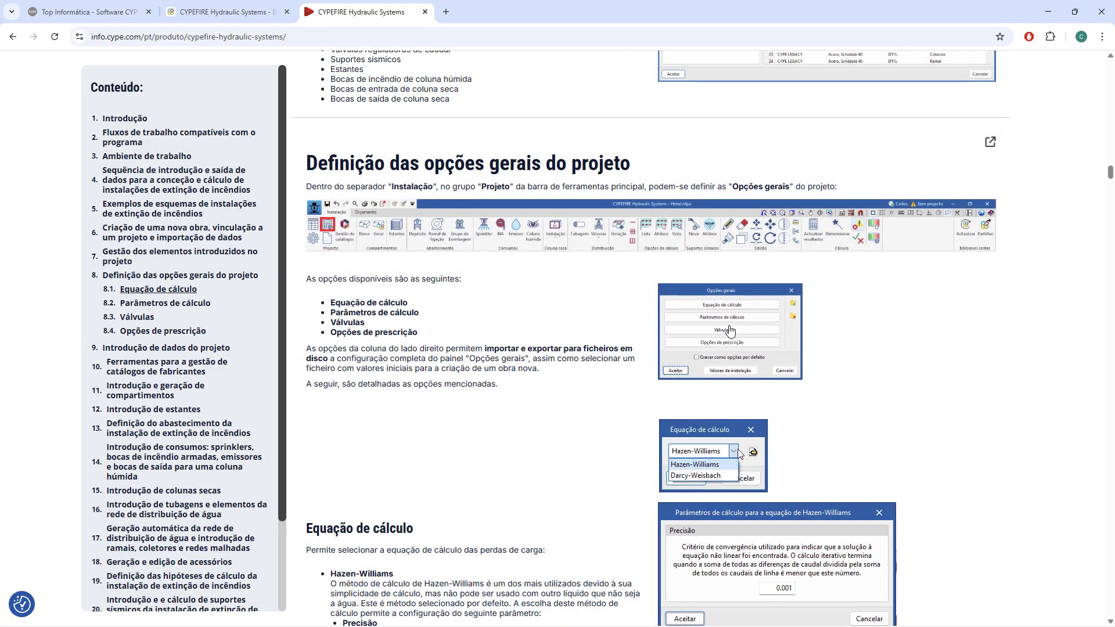
{"action": "left_click", "coordinate": [730, 331]}
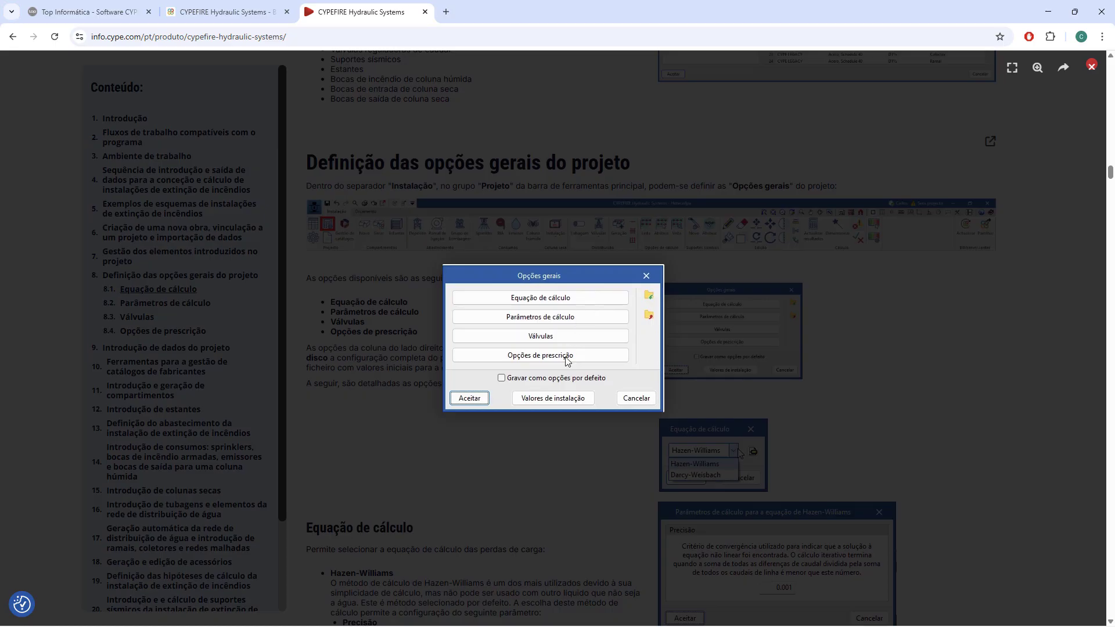
{"action": "key", "text": "Escape"}
Read the Equação de cálculo and Parâmetros de cálculo sections, comparing the Hazen-Williams and Darcy-Weisbach settings.
{"action": "scroll", "coordinate": [610, 282], "scroll_direction": "down", "scroll_amount": 3}
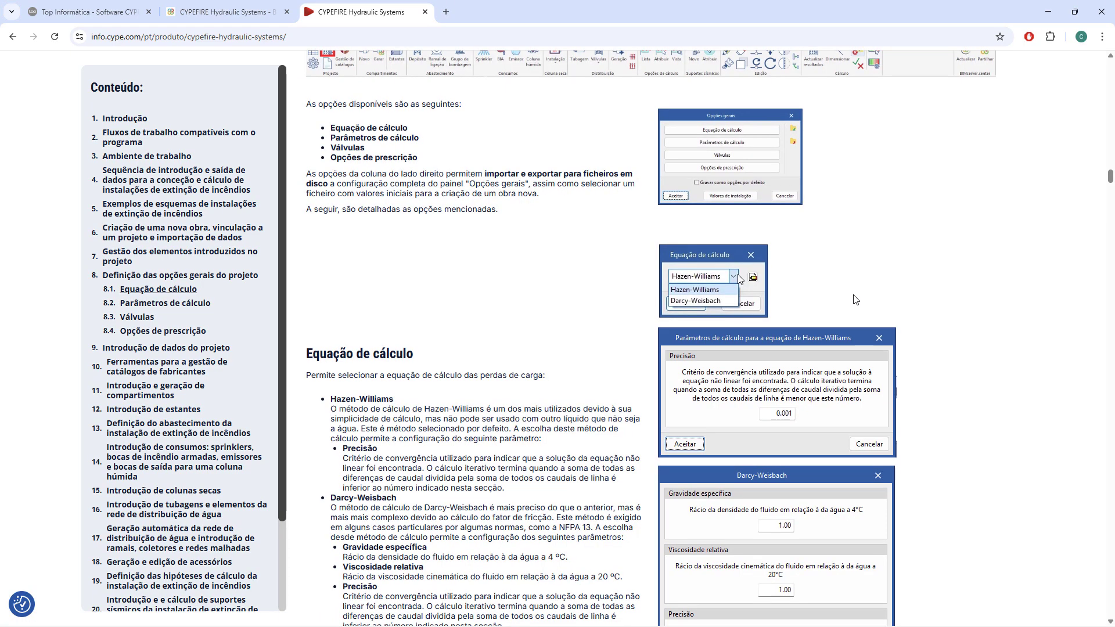
{"action": "scroll", "coordinate": [851, 300], "scroll_direction": "down", "scroll_amount": 3}
{"action": "scroll", "coordinate": [799, 180], "scroll_direction": "down", "scroll_amount": 3}
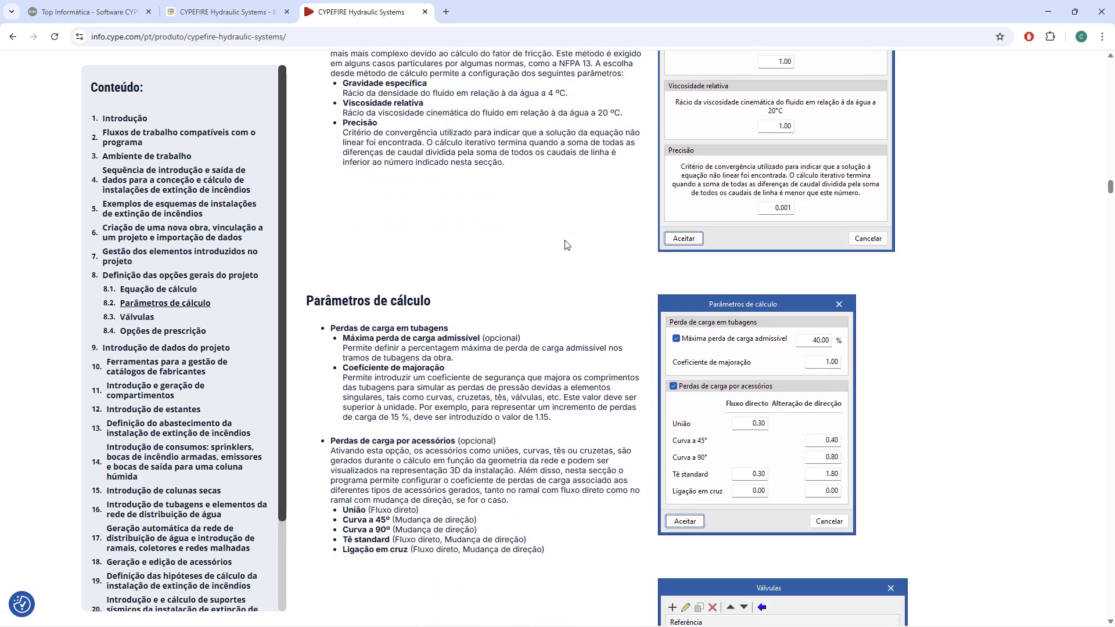
{"action": "scroll", "coordinate": [799, 180], "scroll_direction": "up", "scroll_amount": 1}
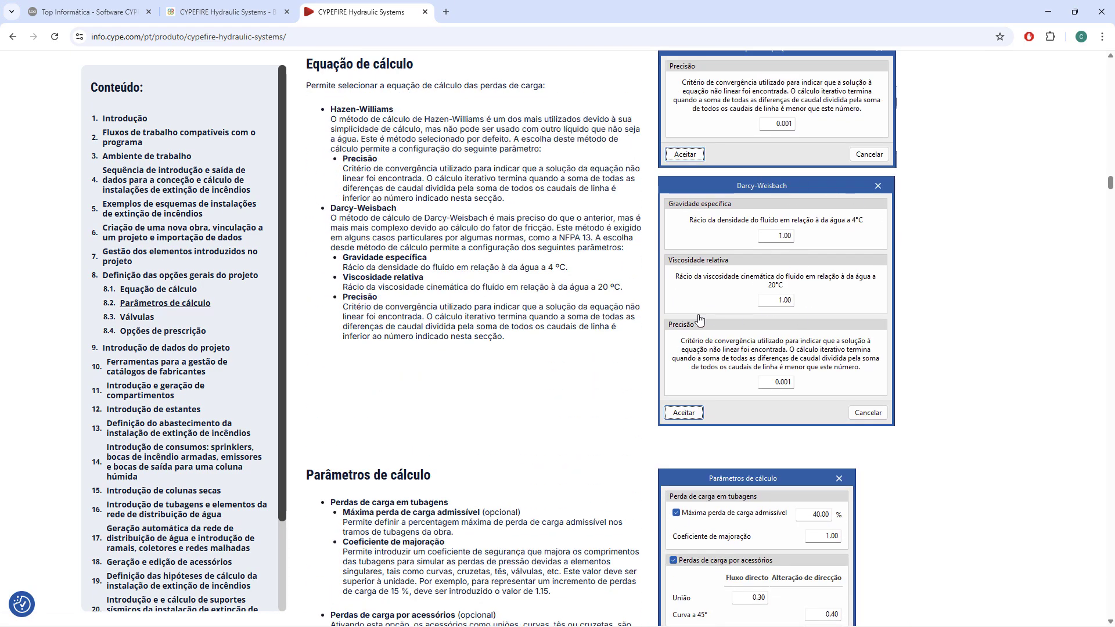
{"action": "scroll", "coordinate": [535, 306], "scroll_direction": "down", "scroll_amount": 6}
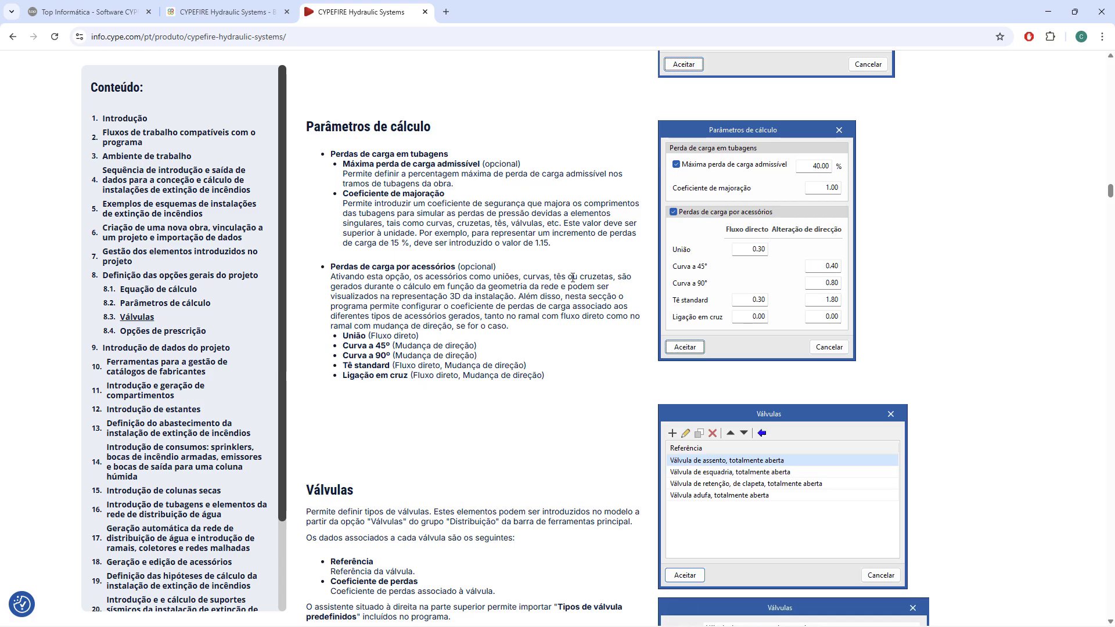
Read the Válvulas section and enlarge the image of the valve reference and loss coefficient dialog, closing it again.
{"action": "scroll", "coordinate": [572, 277], "scroll_direction": "down", "scroll_amount": 4}
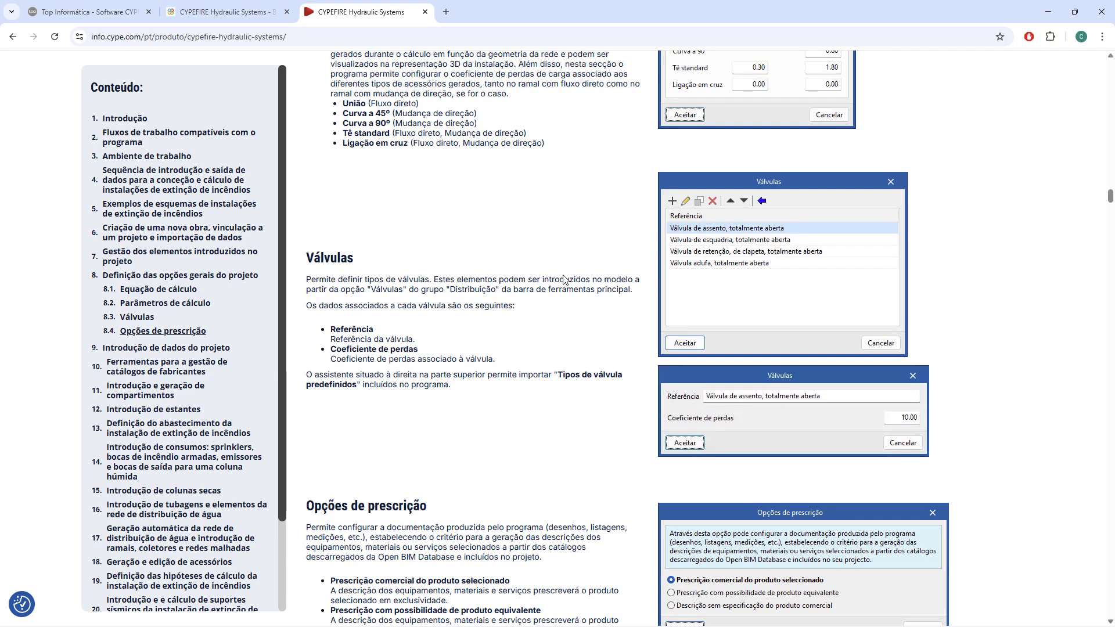
{"action": "scroll", "coordinate": [563, 280], "scroll_direction": "down", "scroll_amount": 1}
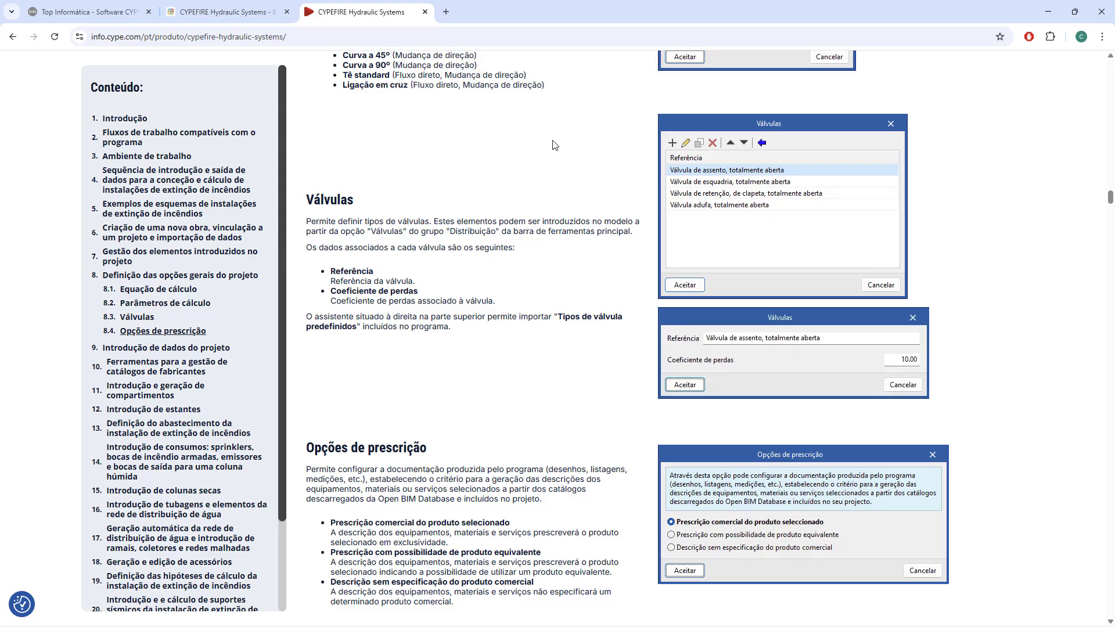
{"action": "left_click", "coordinate": [894, 372]}
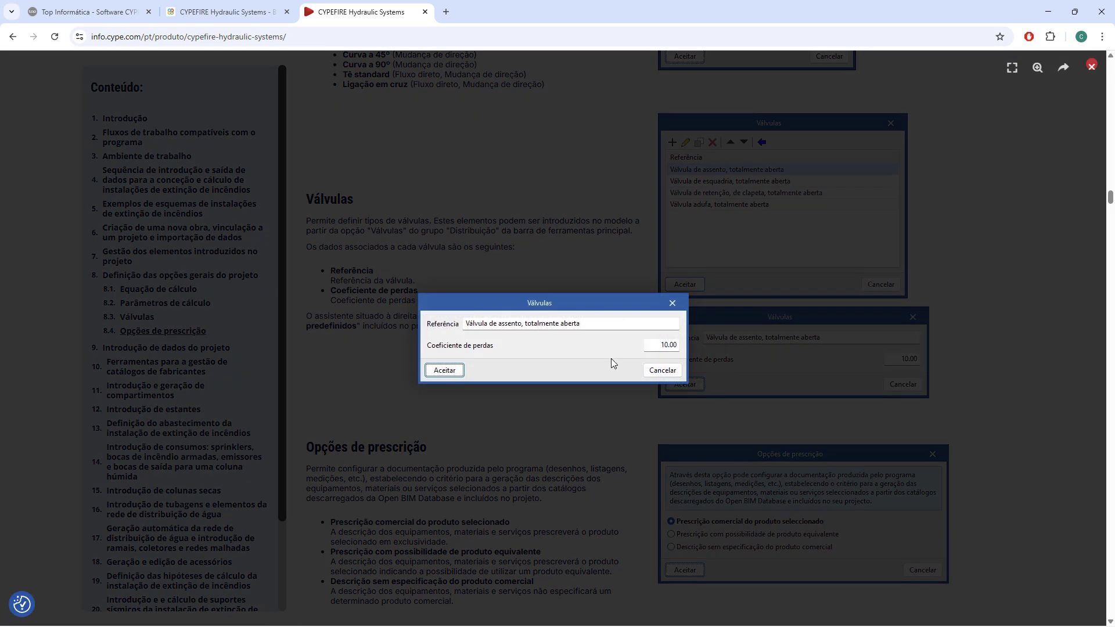
{"action": "left_click", "coordinate": [666, 352]}
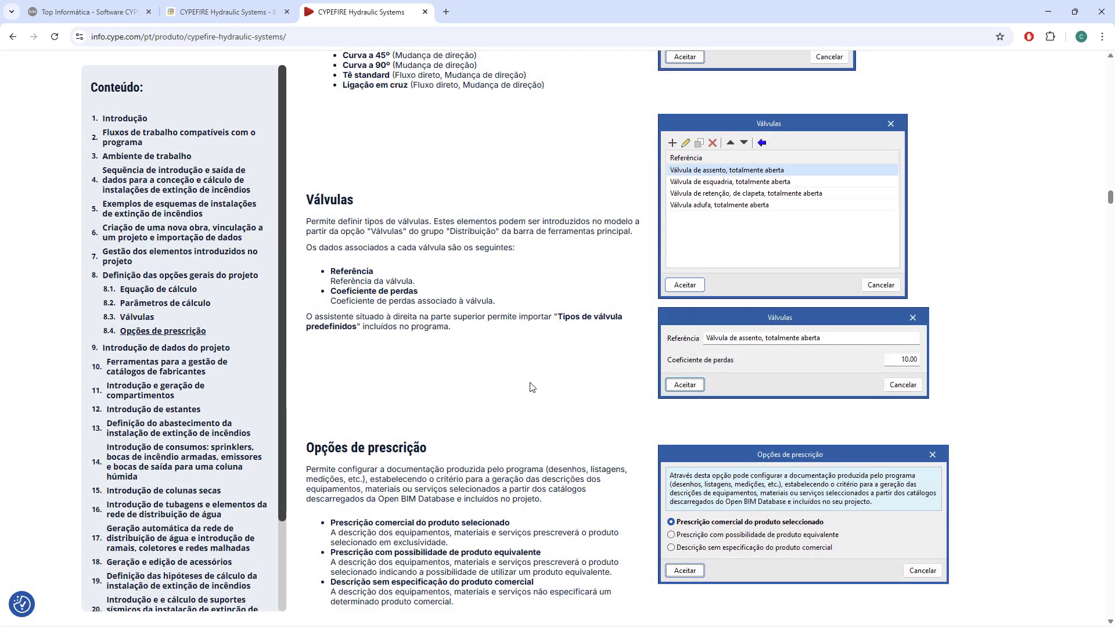
Read the Opções de prescrição section, highlighting part of the Prescrição com possibilidade de produto equivalente description.
{"action": "scroll", "coordinate": [514, 377], "scroll_direction": "down", "scroll_amount": 2}
{"action": "scroll", "coordinate": [516, 365], "scroll_direction": "down", "scroll_amount": 2}
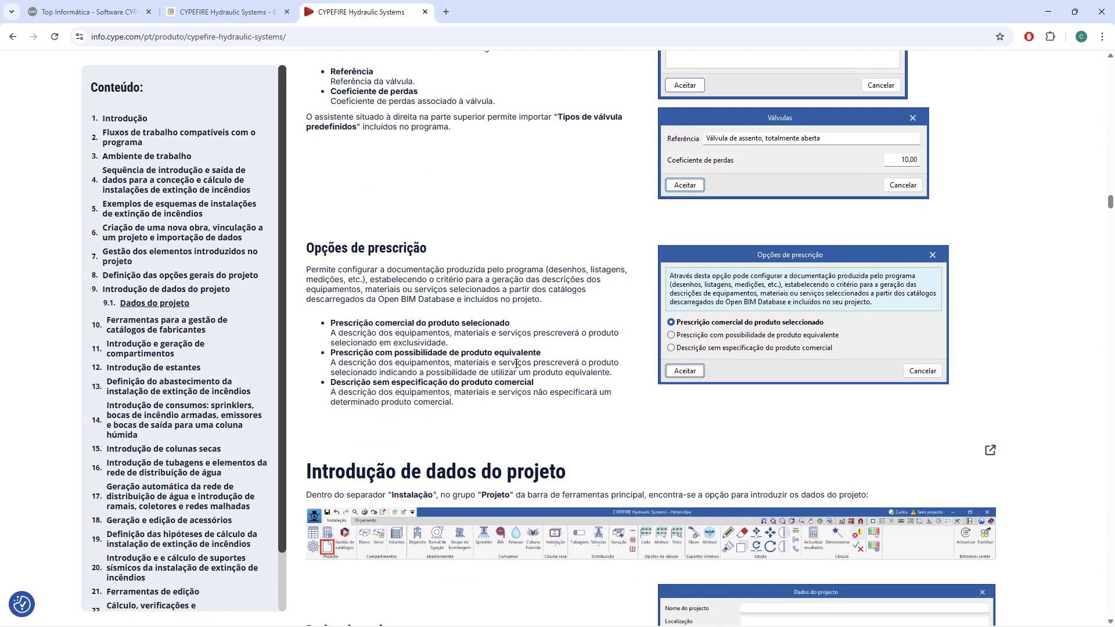
{"action": "scroll", "coordinate": [517, 363], "scroll_direction": "down", "scroll_amount": 1}
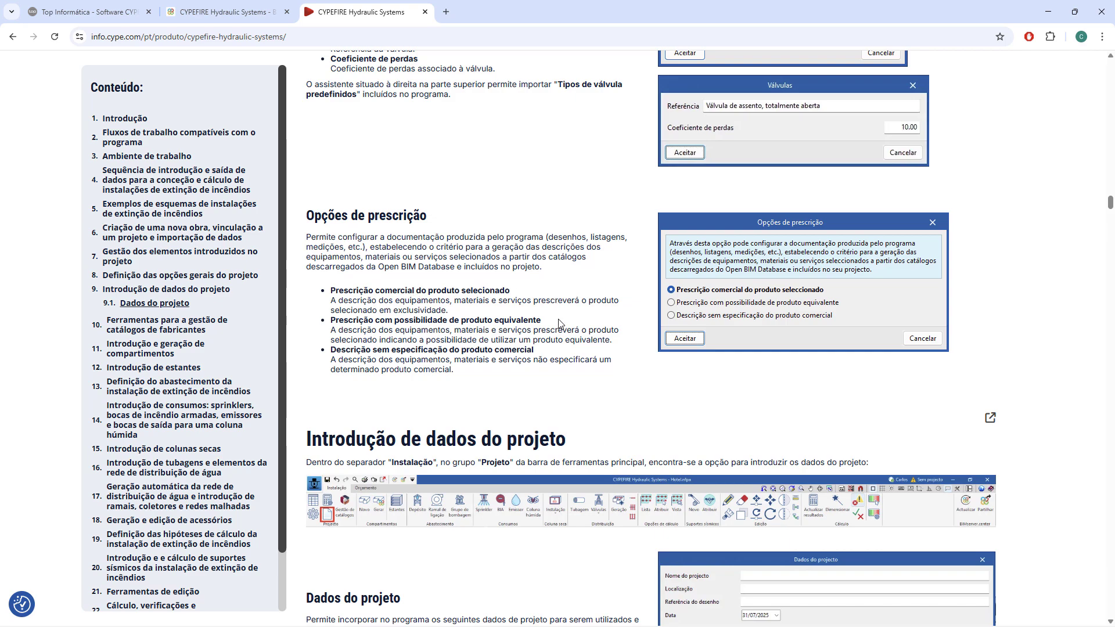
{"action": "left_click_drag", "start_coordinate": [414, 320], "coordinate": [561, 330]}
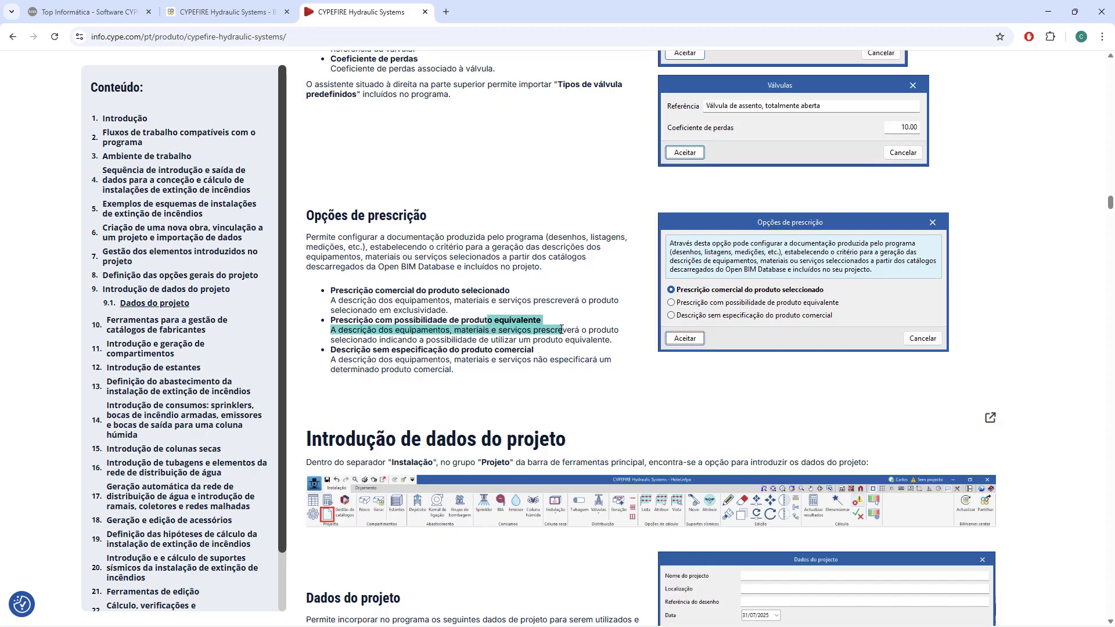
Read the Descrição sem especificação do produto comercial option, highlighting its heading and clearing the highlight.
{"action": "left_click", "coordinate": [494, 378]}
{"action": "left_click_drag", "start_coordinate": [369, 350], "coordinate": [557, 352]}
{"action": "left_click", "coordinate": [558, 375]}
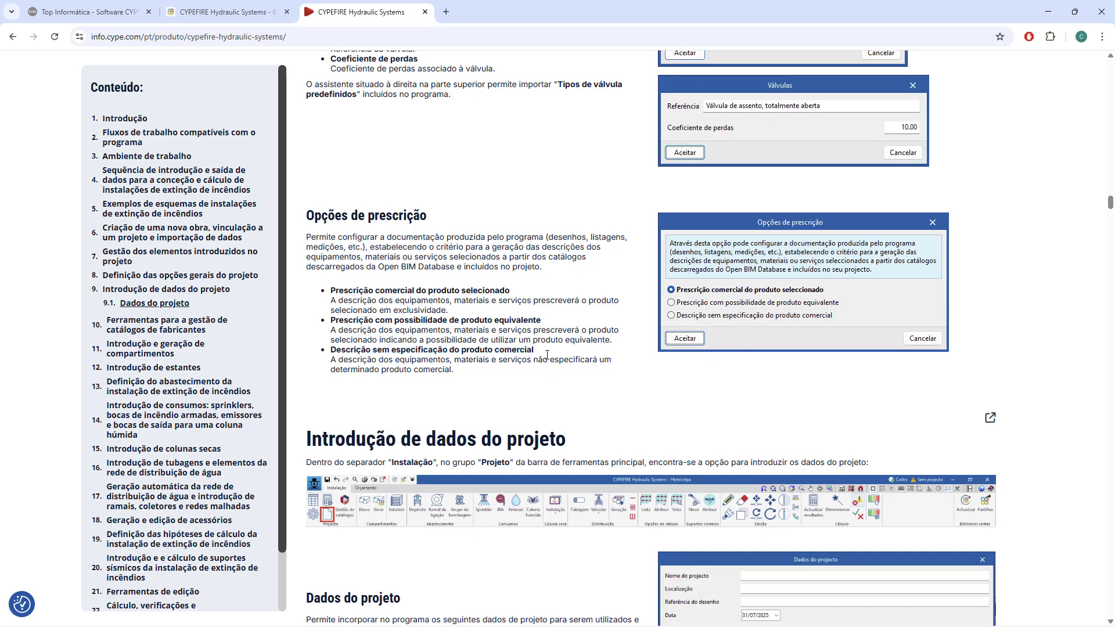
Read the Dados do projeto section under Introdução de dados do projeto, comparing its field list with the dialog image.
{"action": "scroll", "coordinate": [553, 330], "scroll_direction": "down", "scroll_amount": 2}
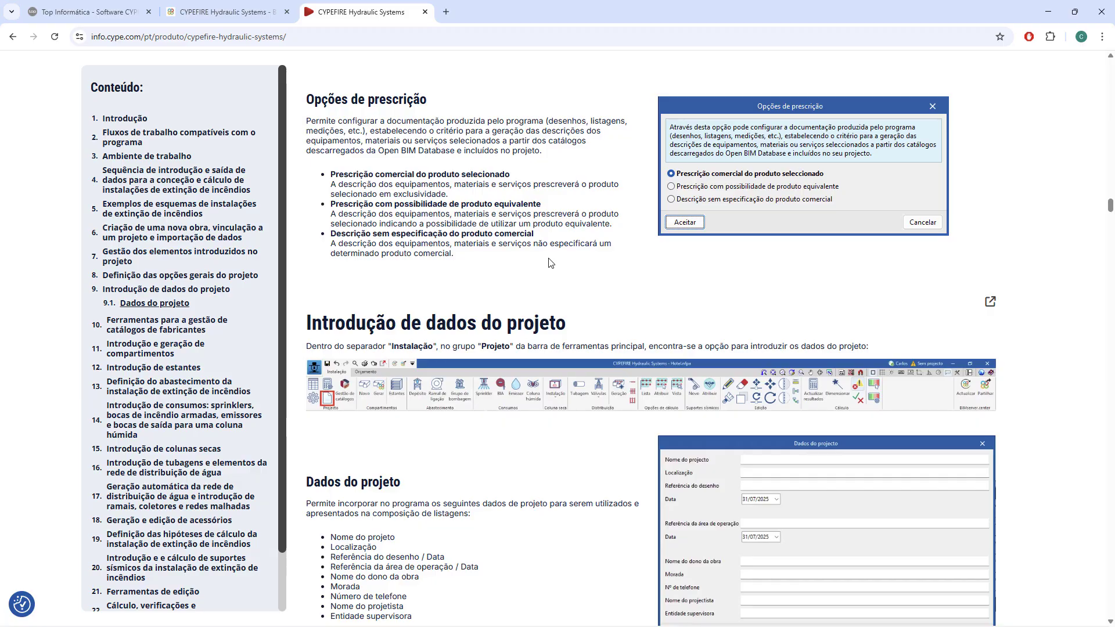
{"action": "scroll", "coordinate": [550, 262], "scroll_direction": "down", "scroll_amount": 3}
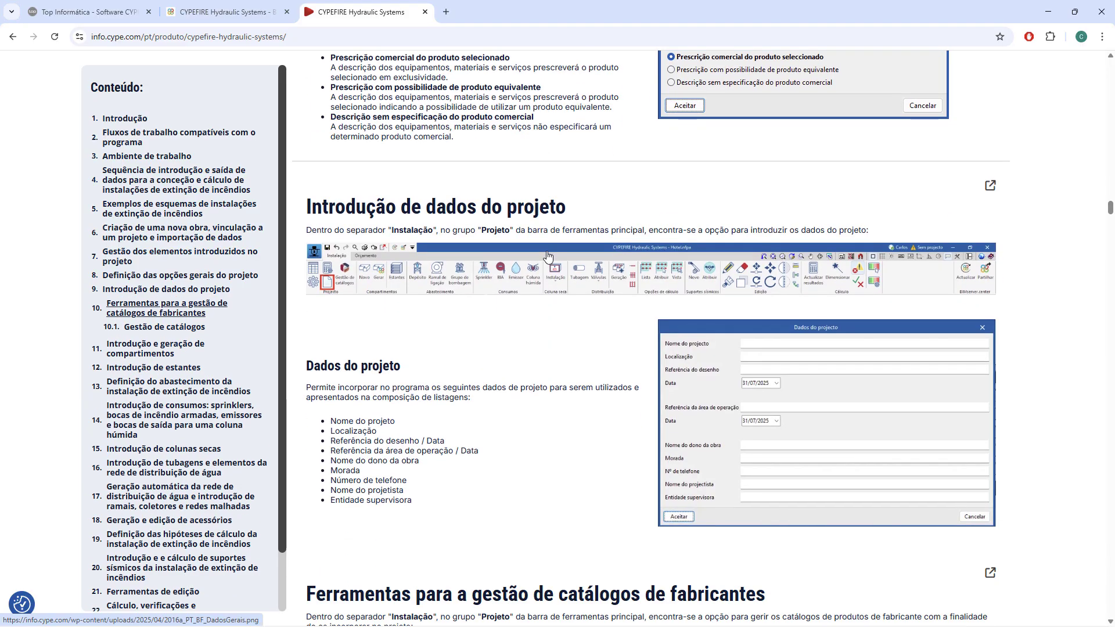
{"action": "scroll", "coordinate": [548, 257], "scroll_direction": "down", "scroll_amount": 1}
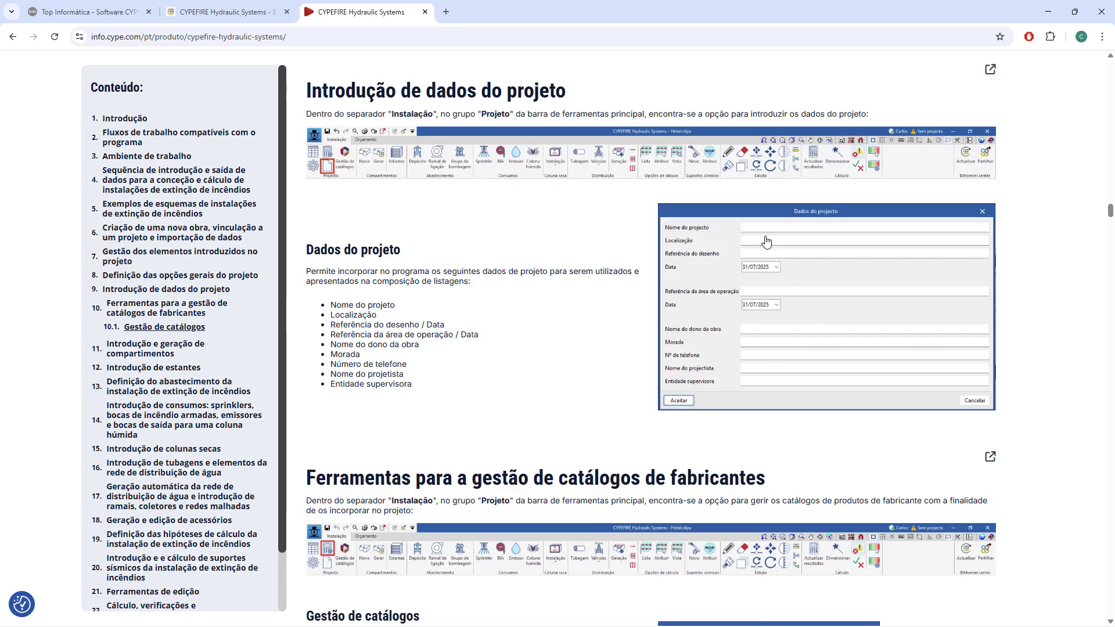
{"action": "scroll", "coordinate": [767, 226], "scroll_direction": "down", "scroll_amount": 2}
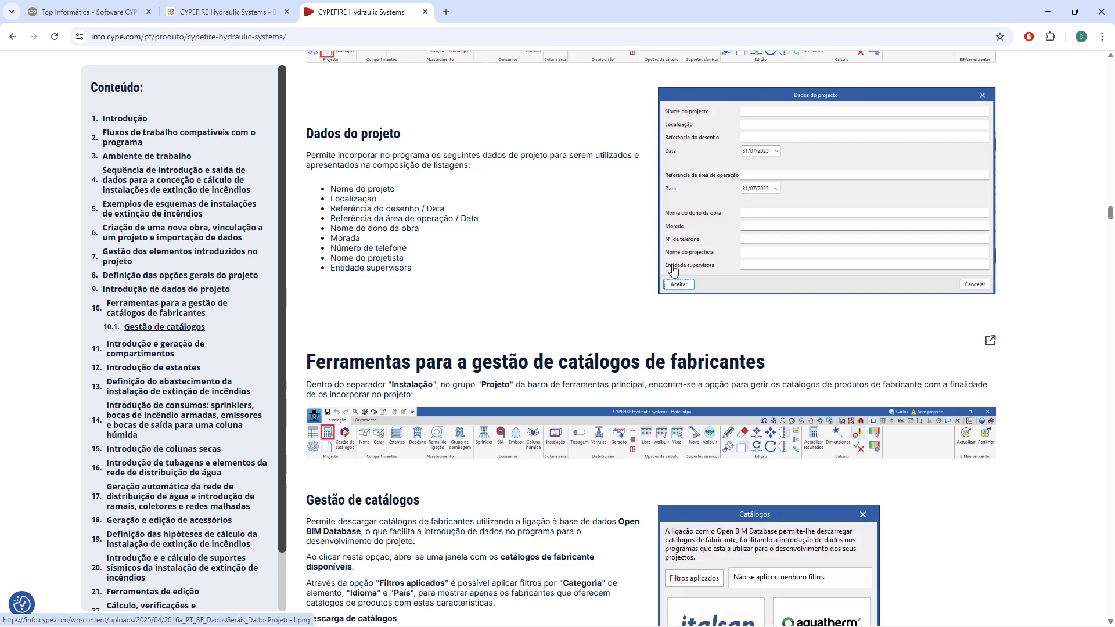
Read the Gestão de catálogos section, covering the applied filters, the catalogue download options and the Open BIM Database connection.
{"action": "scroll", "coordinate": [701, 261], "scroll_direction": "down", "scroll_amount": 2}
{"action": "scroll", "coordinate": [700, 254], "scroll_direction": "down", "scroll_amount": 2}
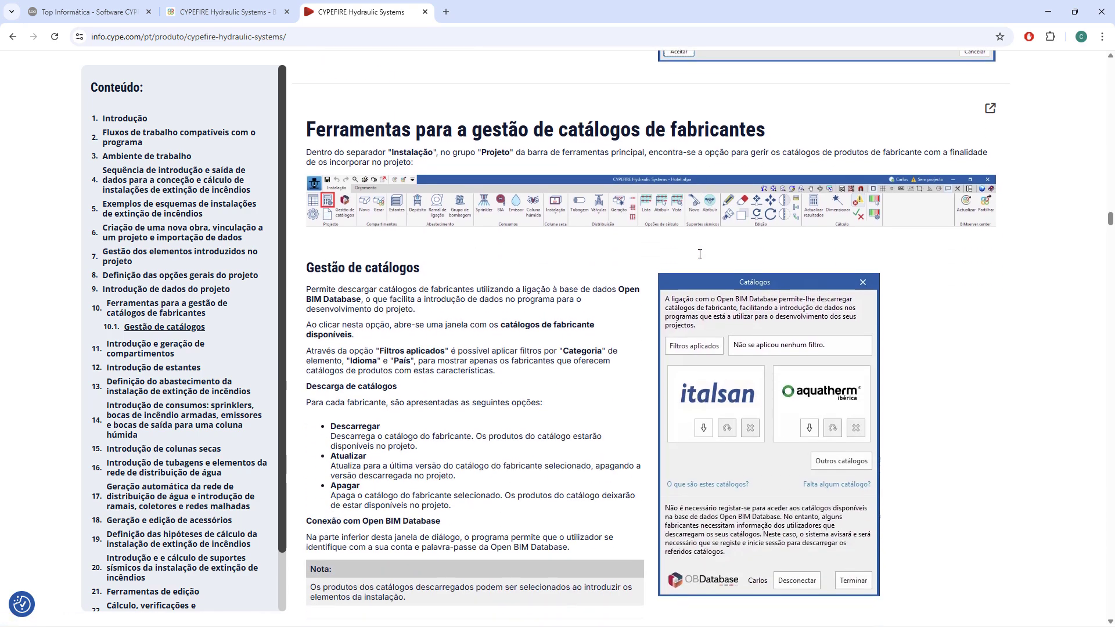
{"action": "scroll", "coordinate": [700, 258], "scroll_direction": "down", "scroll_amount": 4}
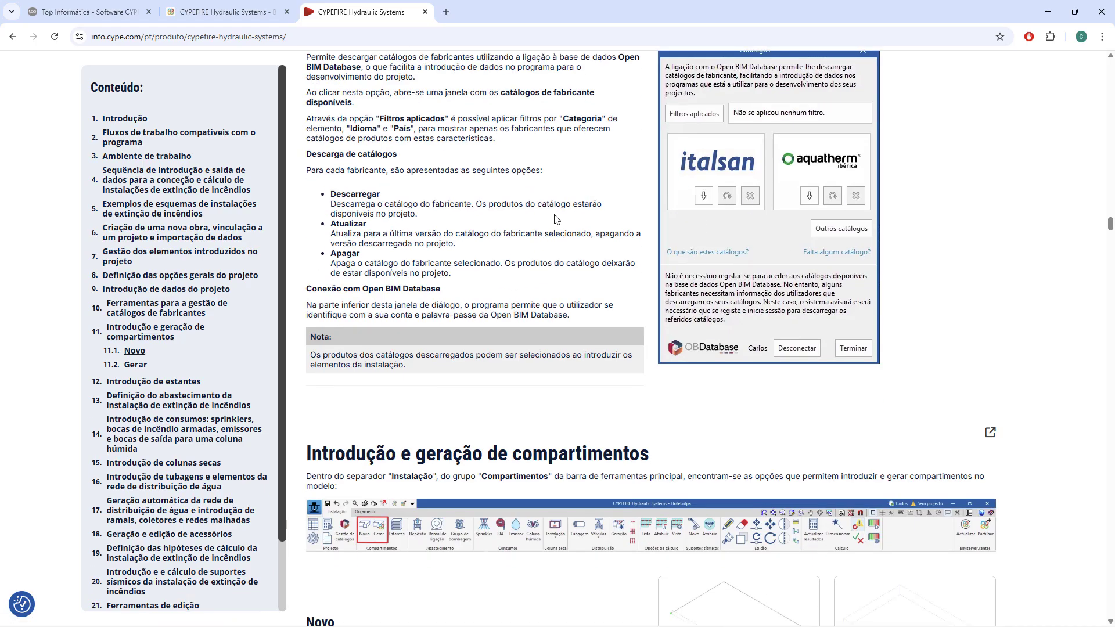
{"action": "scroll", "coordinate": [554, 219], "scroll_direction": "up", "scroll_amount": 1}
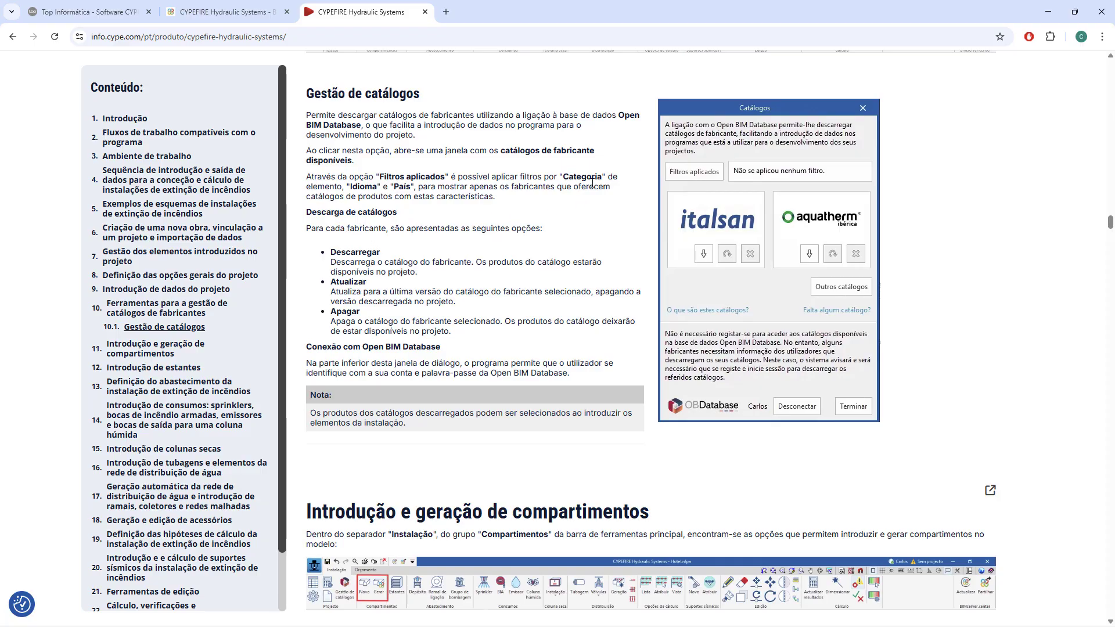
{"action": "scroll", "coordinate": [561, 217], "scroll_direction": "down", "scroll_amount": 5}
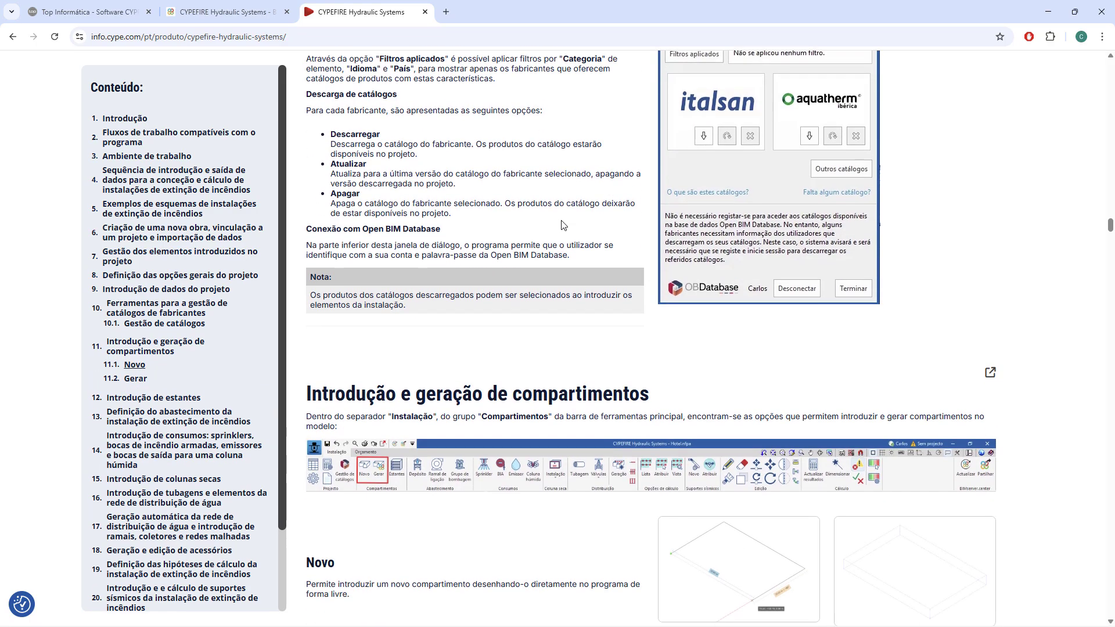
Go to Introdução e geração de compartimentos and enlarge the toolbar image showing the Compartimentos group, closing it again.
{"action": "scroll", "coordinate": [562, 218], "scroll_direction": "down", "scroll_amount": 2}
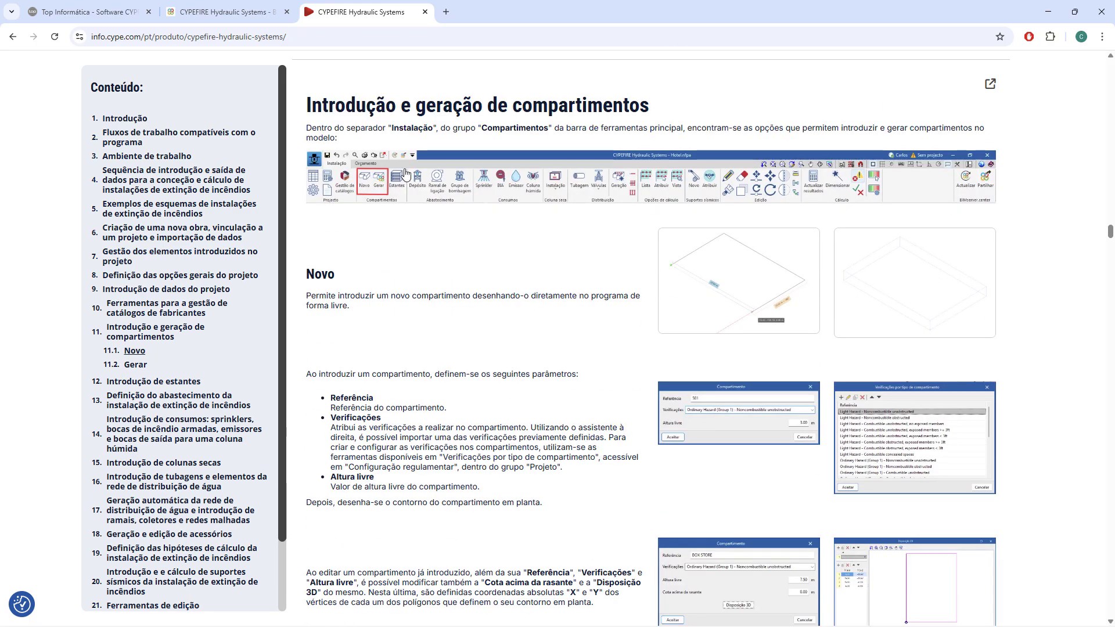
{"action": "left_click", "coordinate": [385, 197]}
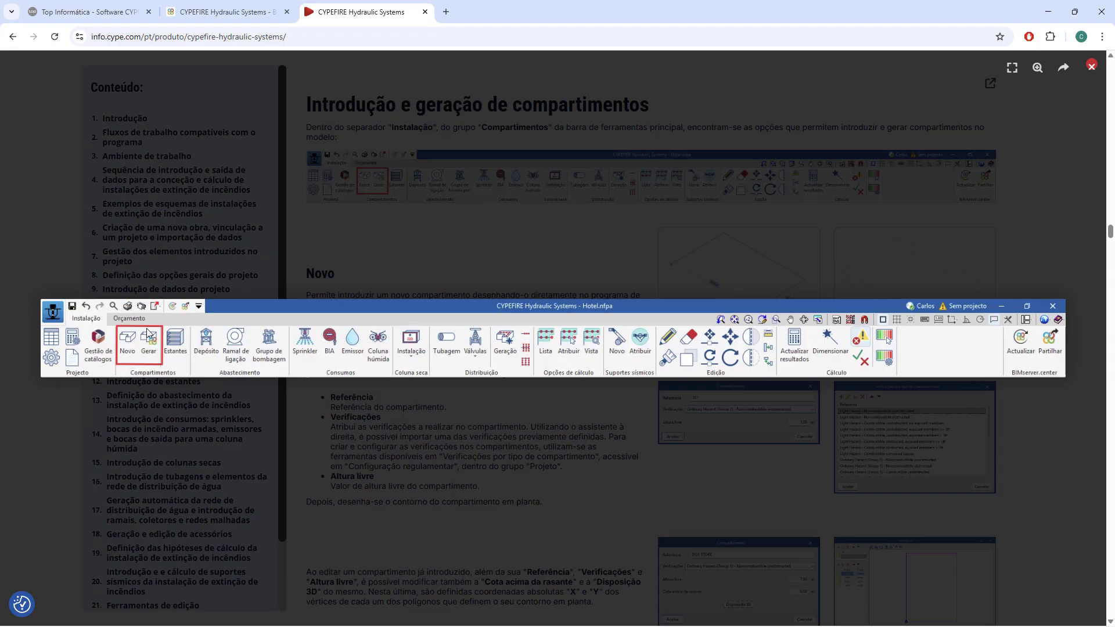
{"action": "key", "text": "Escape"}
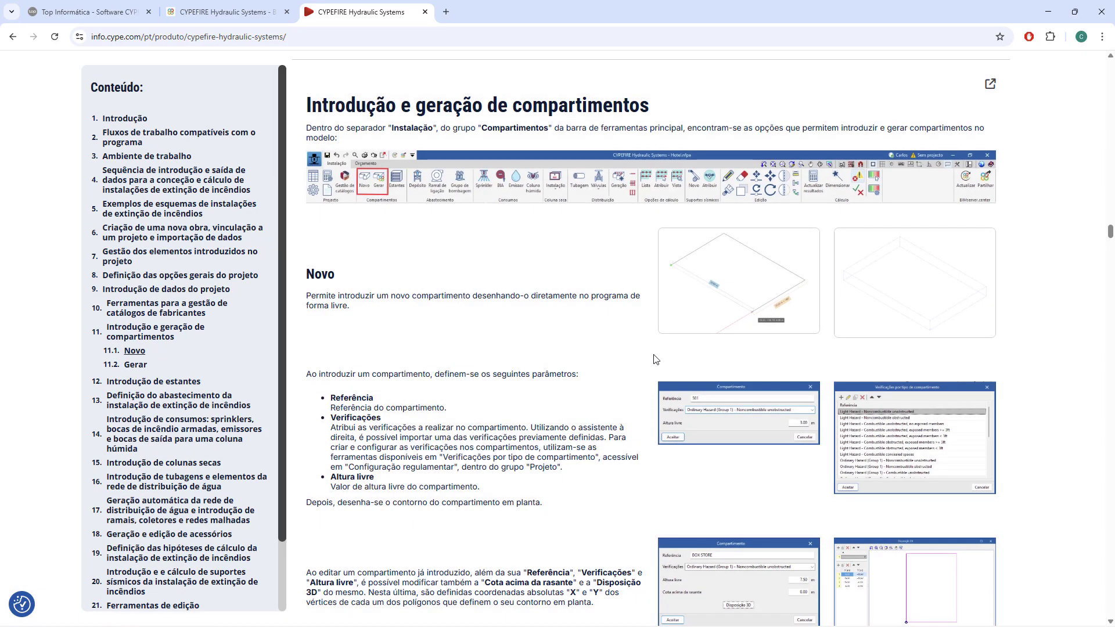
Read the Novo compartment parameters and enlarge the Verificações por tipo de compartimento image, closing it again.
{"action": "scroll", "coordinate": [589, 339], "scroll_direction": "down", "scroll_amount": 2}
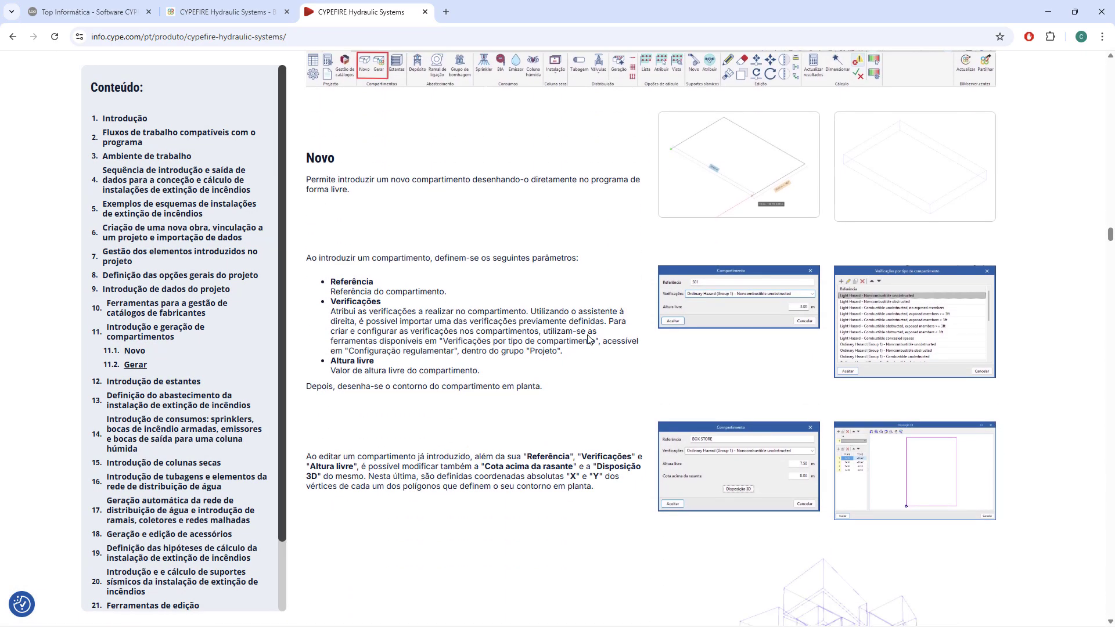
{"action": "scroll", "coordinate": [588, 340], "scroll_direction": "down", "scroll_amount": 2}
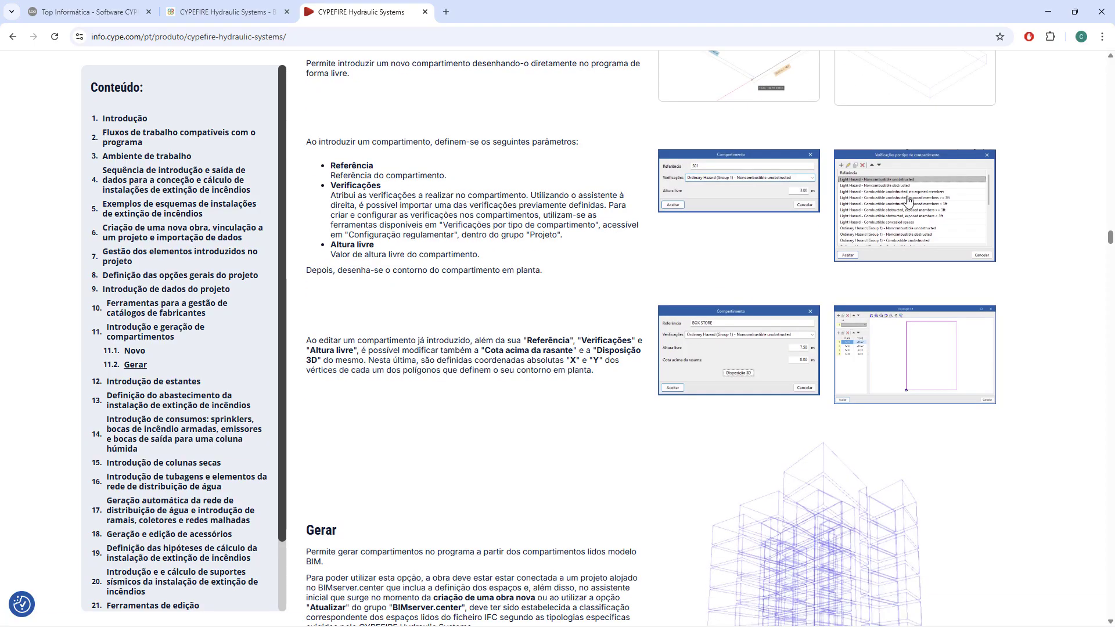
{"action": "left_click", "coordinate": [907, 204]}
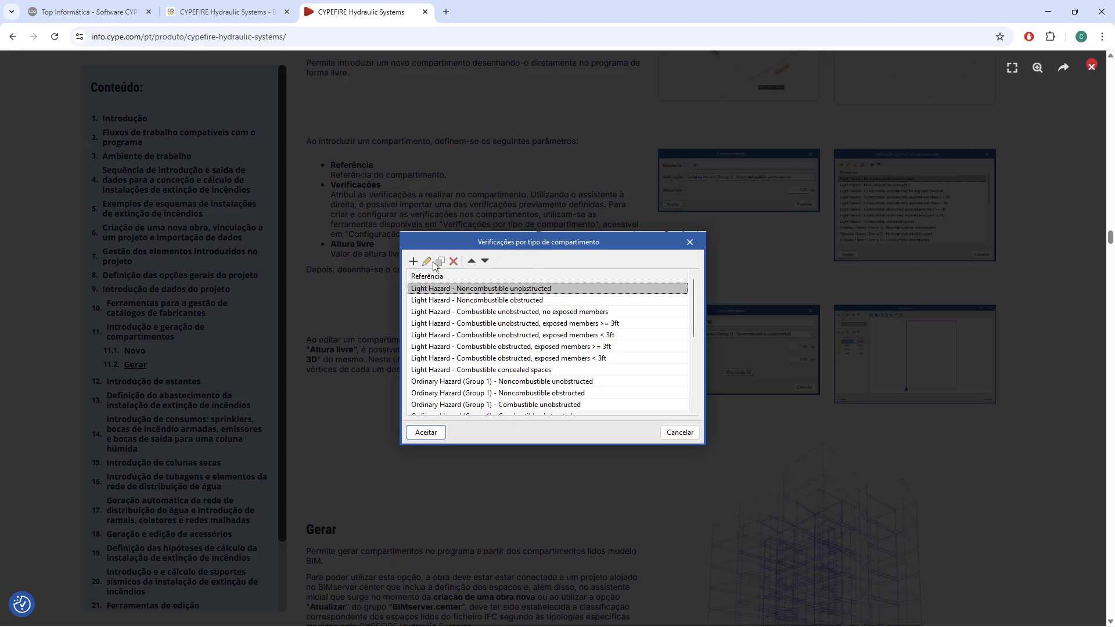
{"action": "left_click", "coordinate": [497, 299]}
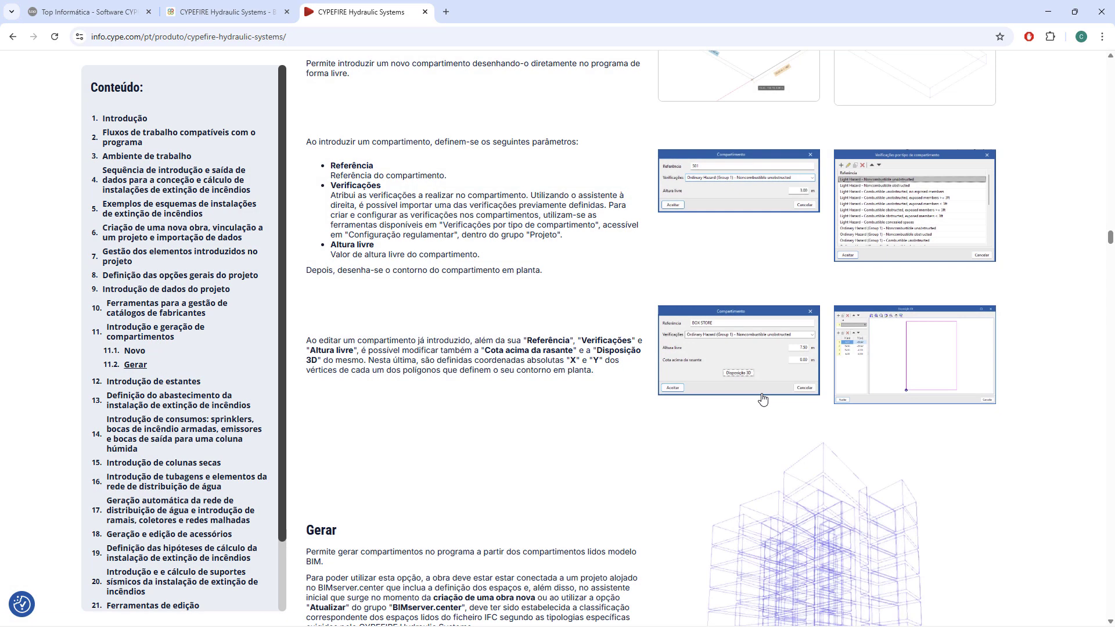
Read the Gerar section, highlighting the phrase about generating compartments from those read from the BIM model.
{"action": "scroll", "coordinate": [703, 418], "scroll_direction": "down", "scroll_amount": 7}
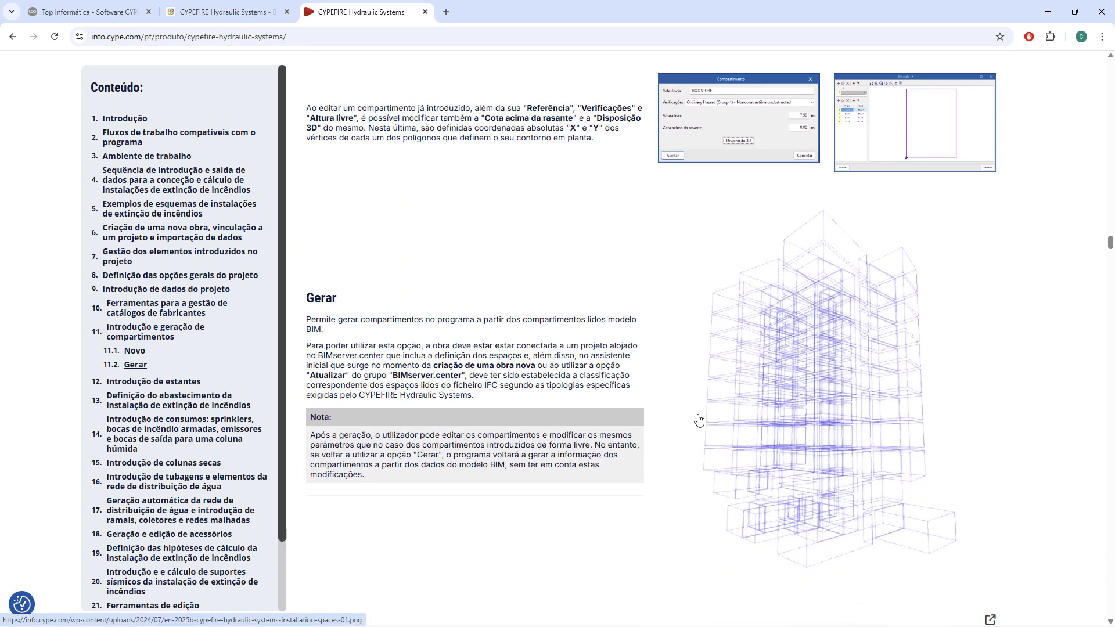
{"action": "scroll", "coordinate": [680, 414], "scroll_direction": "up", "scroll_amount": 2}
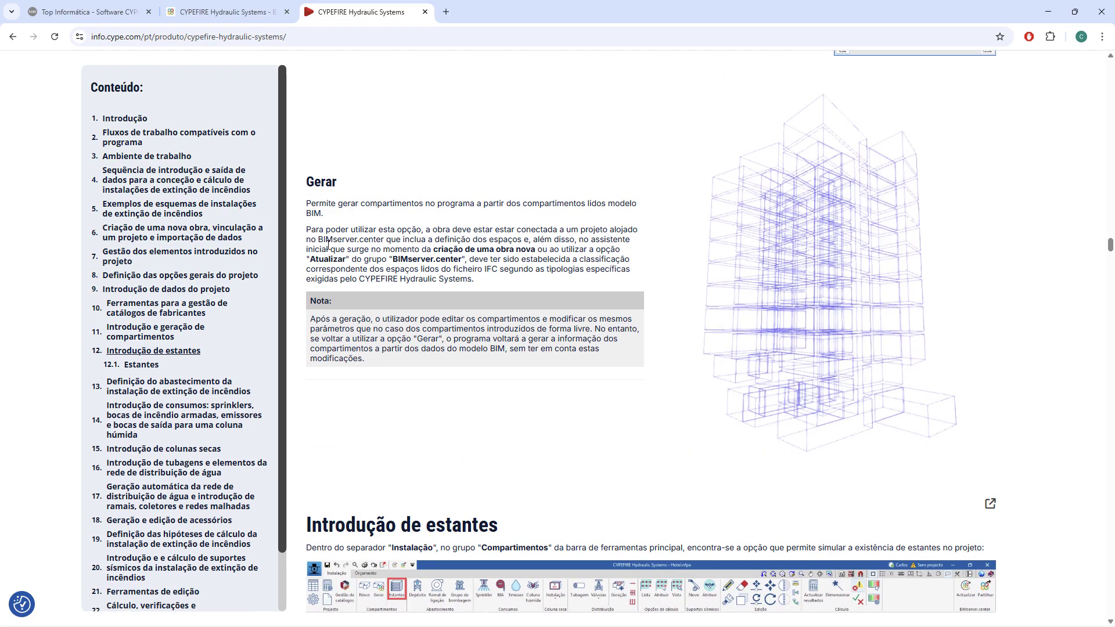
{"action": "left_click_drag", "start_coordinate": [513, 203], "coordinate": [615, 217]}
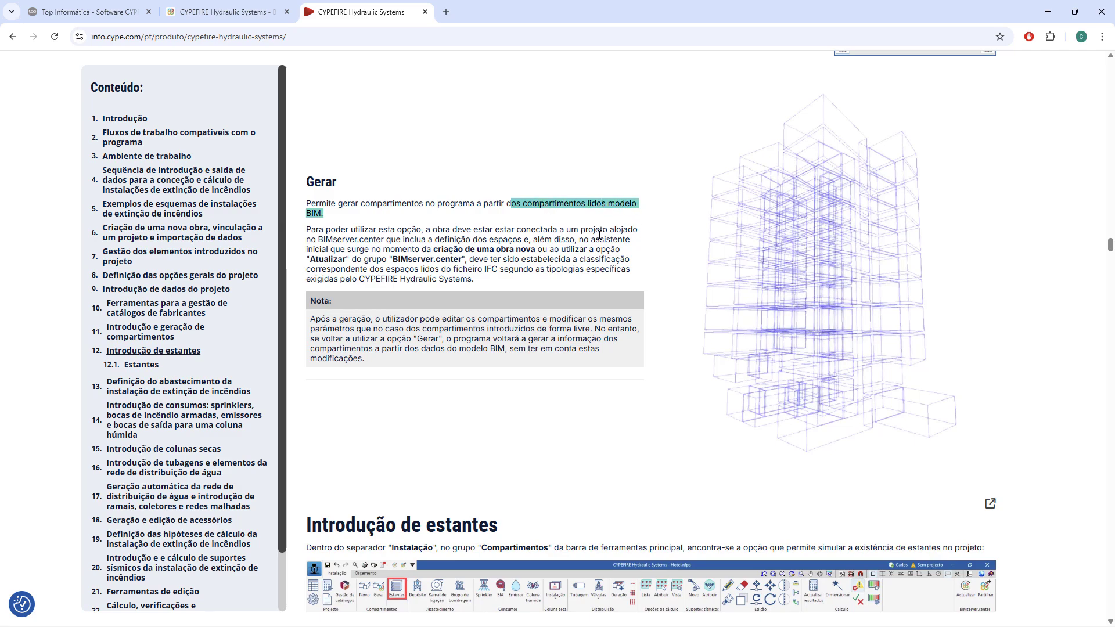
Read the Introdução de estantes section, reviewing the rack parameters and the Estante dialog images.
{"action": "scroll", "coordinate": [552, 364], "scroll_direction": "down", "scroll_amount": 6}
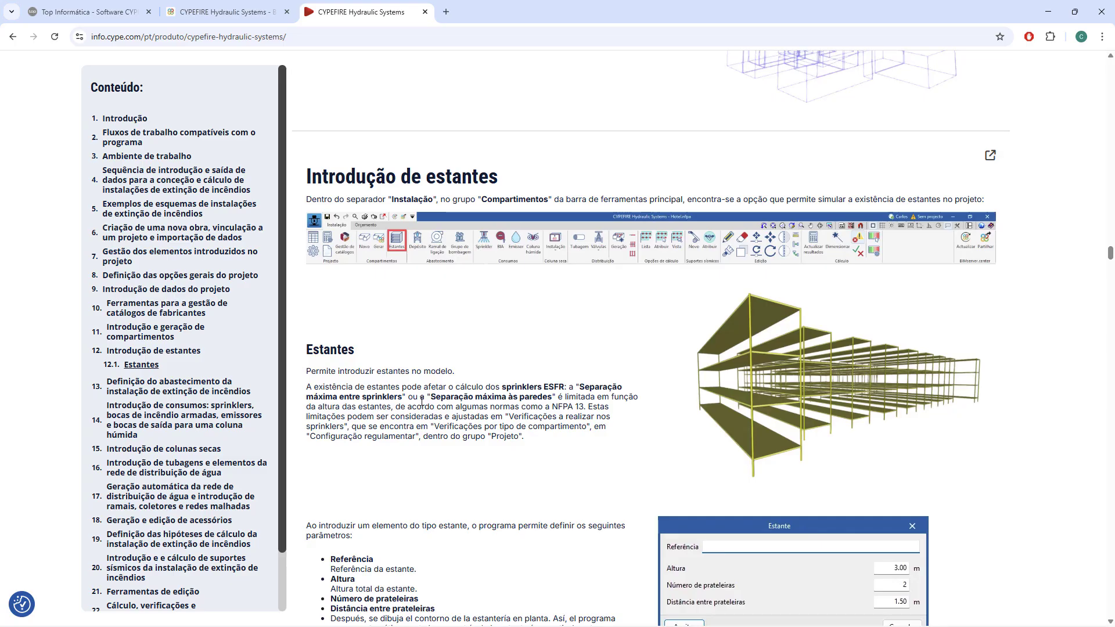
{"action": "scroll", "coordinate": [442, 386], "scroll_direction": "down", "scroll_amount": 2}
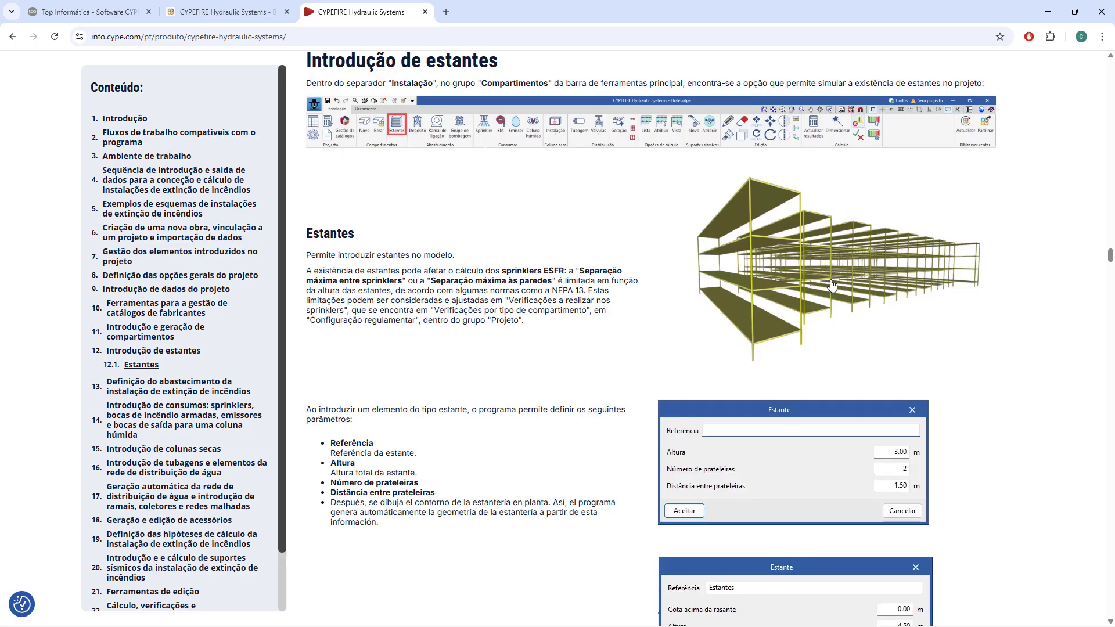
{"action": "scroll", "coordinate": [778, 274], "scroll_direction": "down", "scroll_amount": 3}
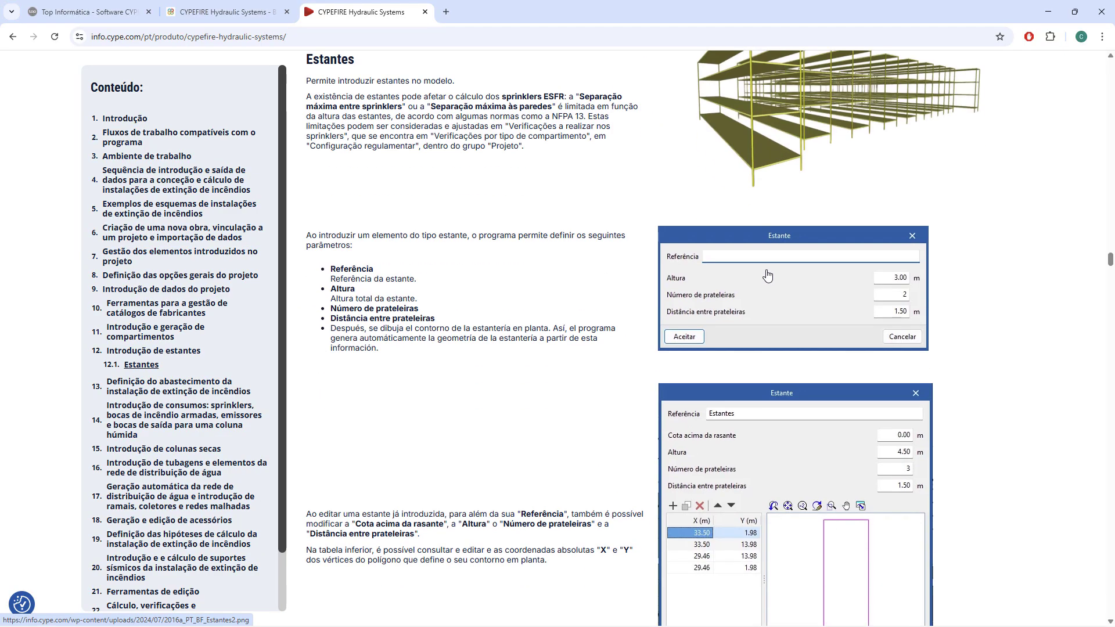
{"action": "scroll", "coordinate": [755, 273], "scroll_direction": "down", "scroll_amount": 1}
Go to Definição do abastecimento and enlarge the toolbar image showing the Abastecimento group, closing it again.
{"action": "scroll", "coordinate": [755, 273], "scroll_direction": "down", "scroll_amount": 10}
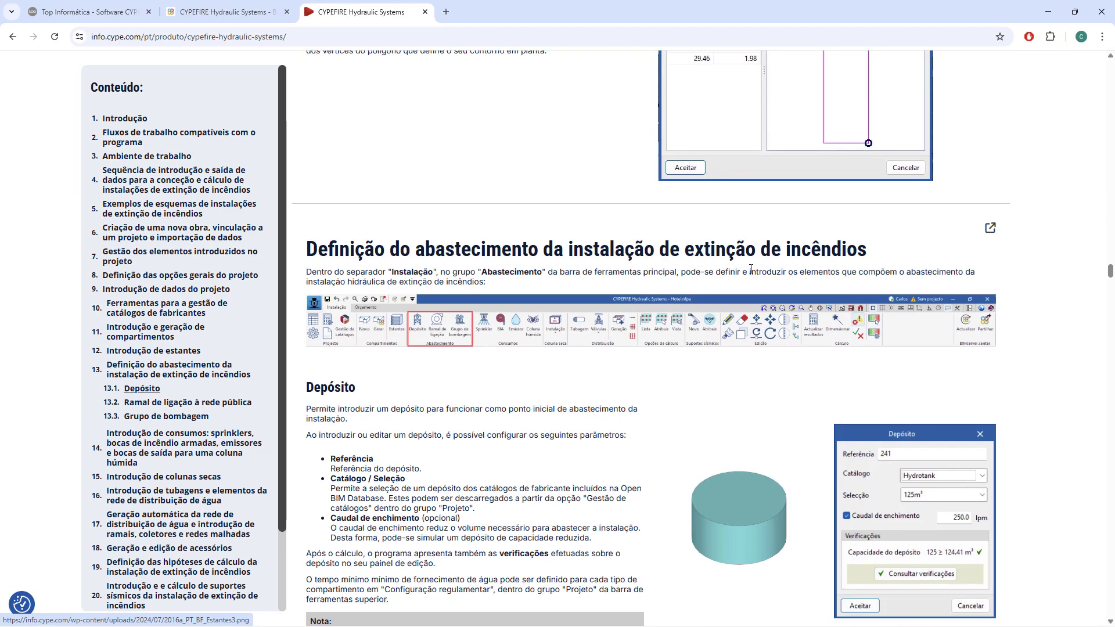
{"action": "left_click", "coordinate": [438, 197]}
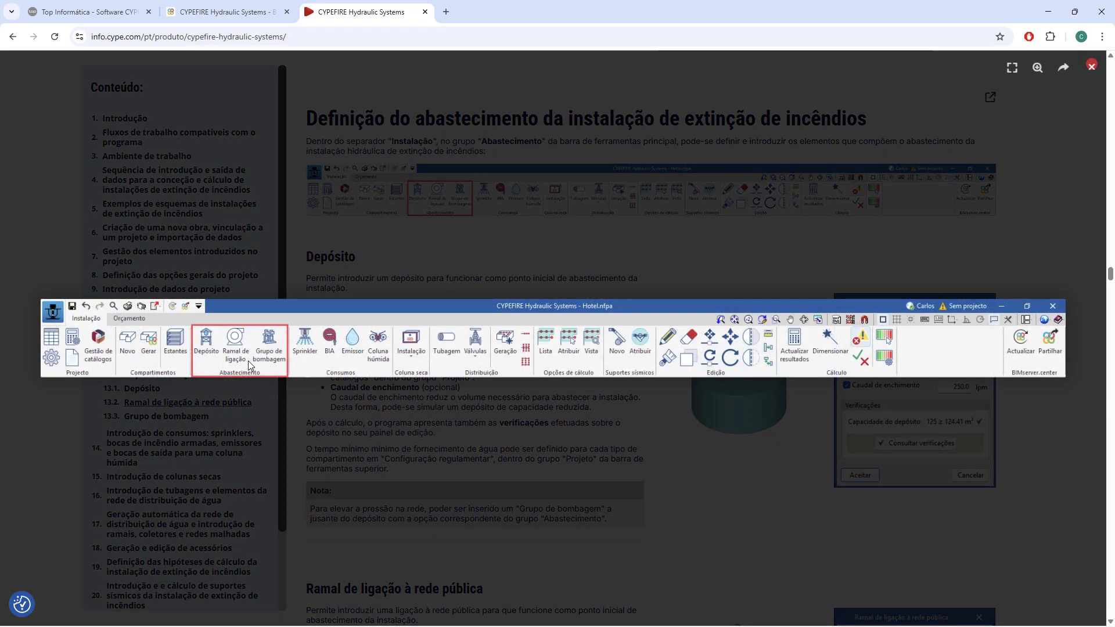
{"action": "left_click", "coordinate": [252, 362]}
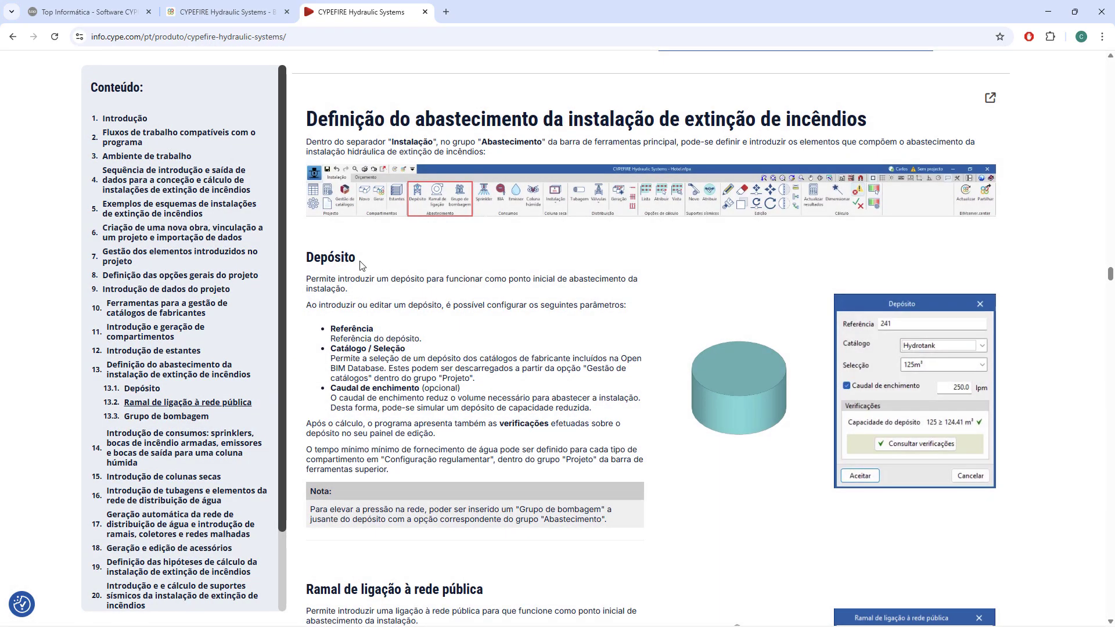
Read the Depósito, Ramal de ligação à rede pública and Grupo de bombagem sections, enlarging and closing the pump curve image.
{"action": "scroll", "coordinate": [350, 270], "scroll_direction": "down", "scroll_amount": 3}
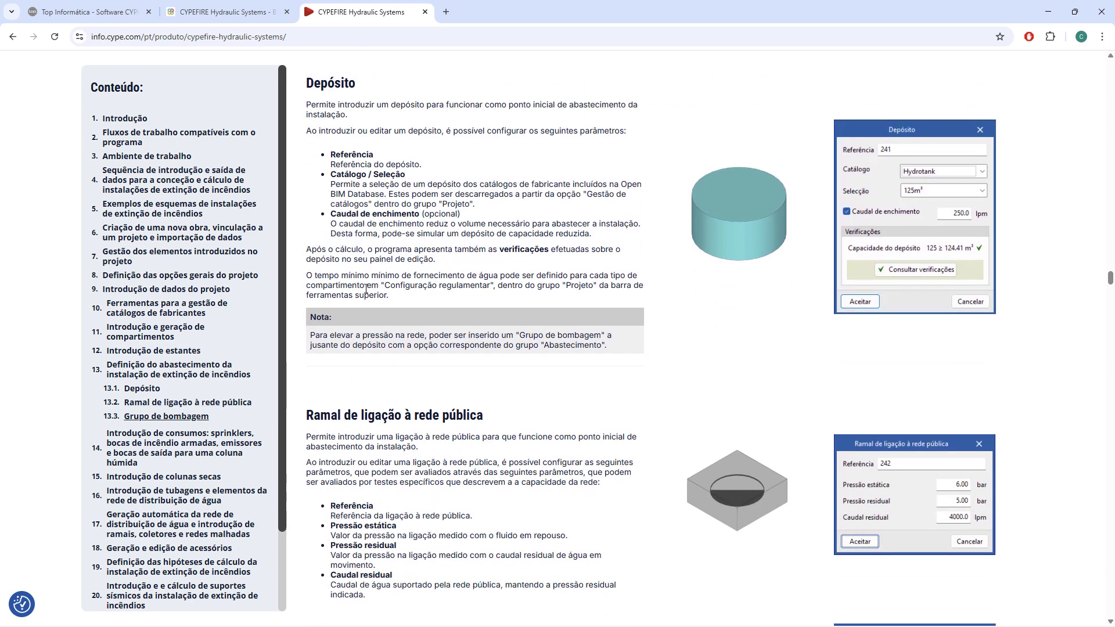
{"action": "scroll", "coordinate": [366, 287], "scroll_direction": "down", "scroll_amount": 3}
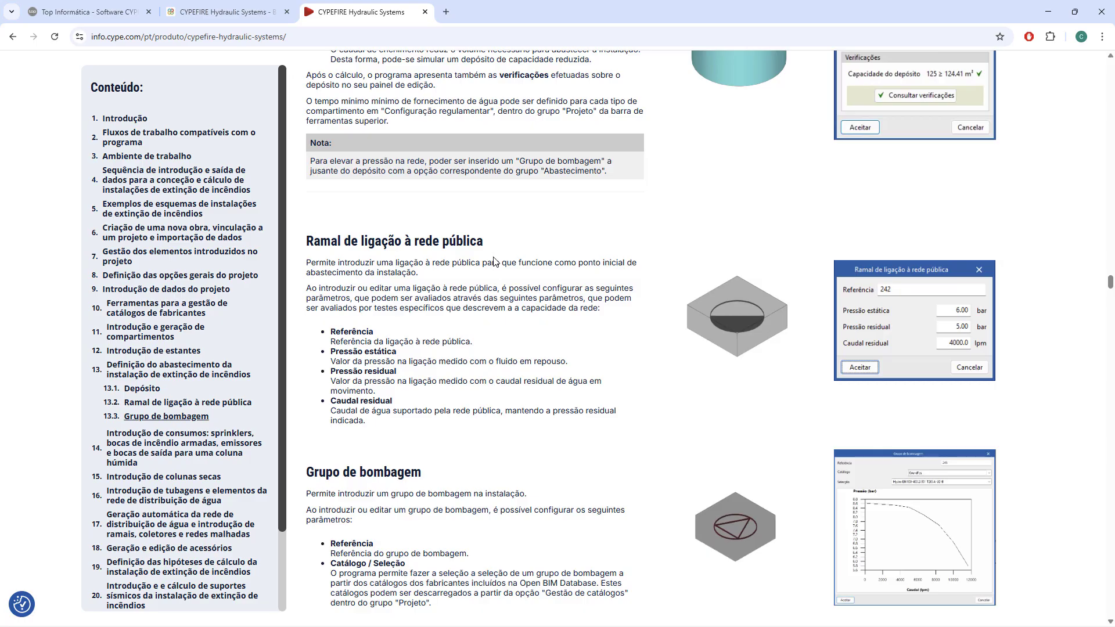
{"action": "scroll", "coordinate": [494, 262], "scroll_direction": "down", "scroll_amount": 5}
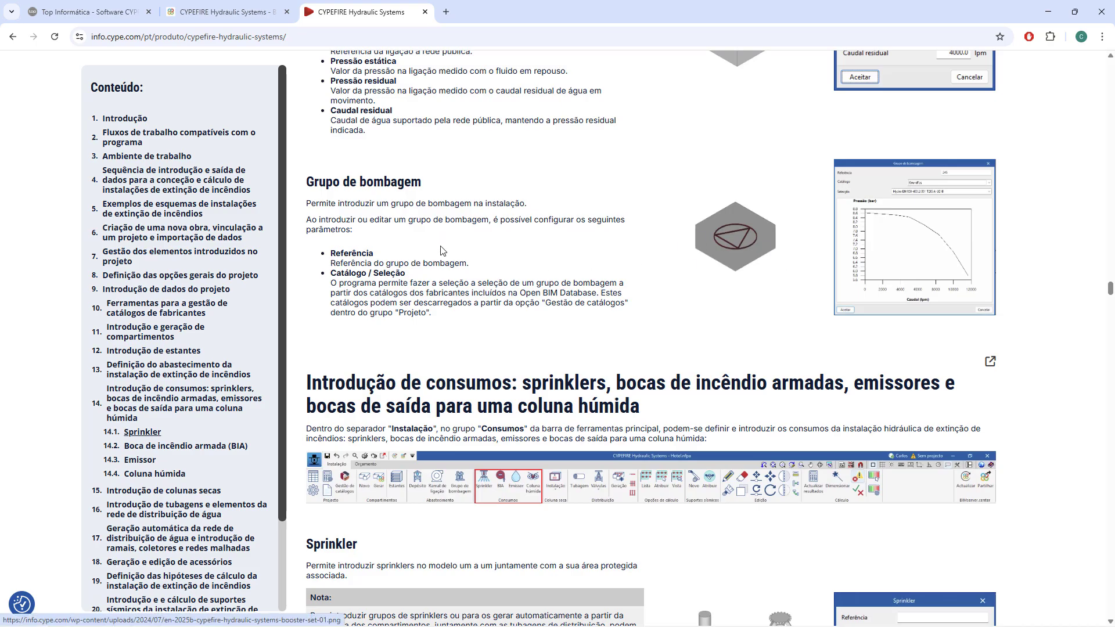
{"action": "left_click", "coordinate": [887, 243]}
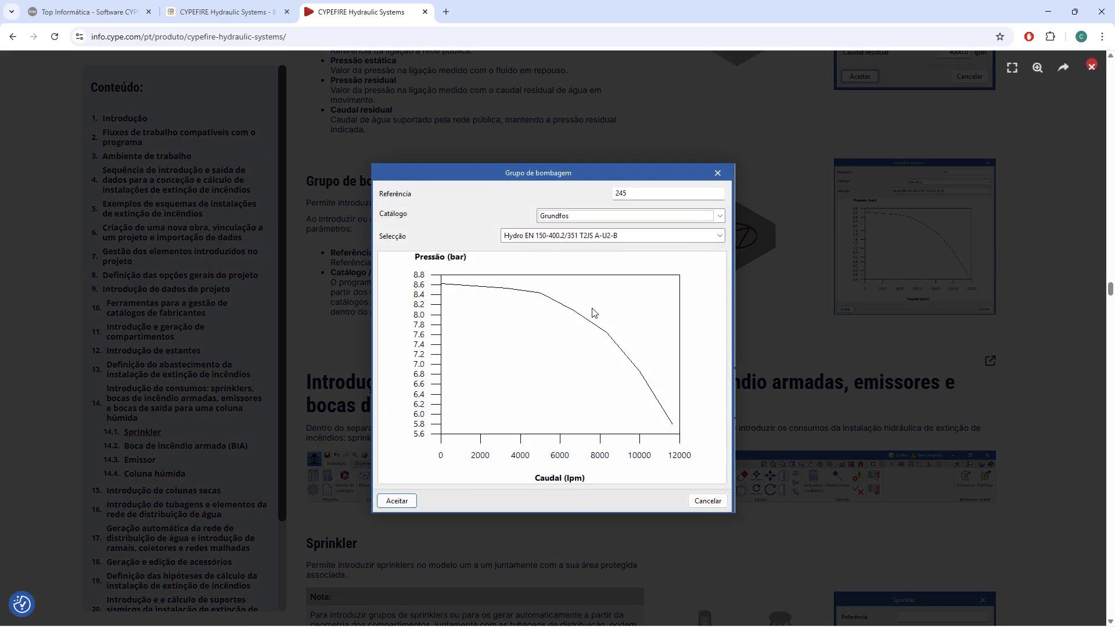
{"action": "scroll", "coordinate": [593, 310], "scroll_direction": "down", "scroll_amount": 3}
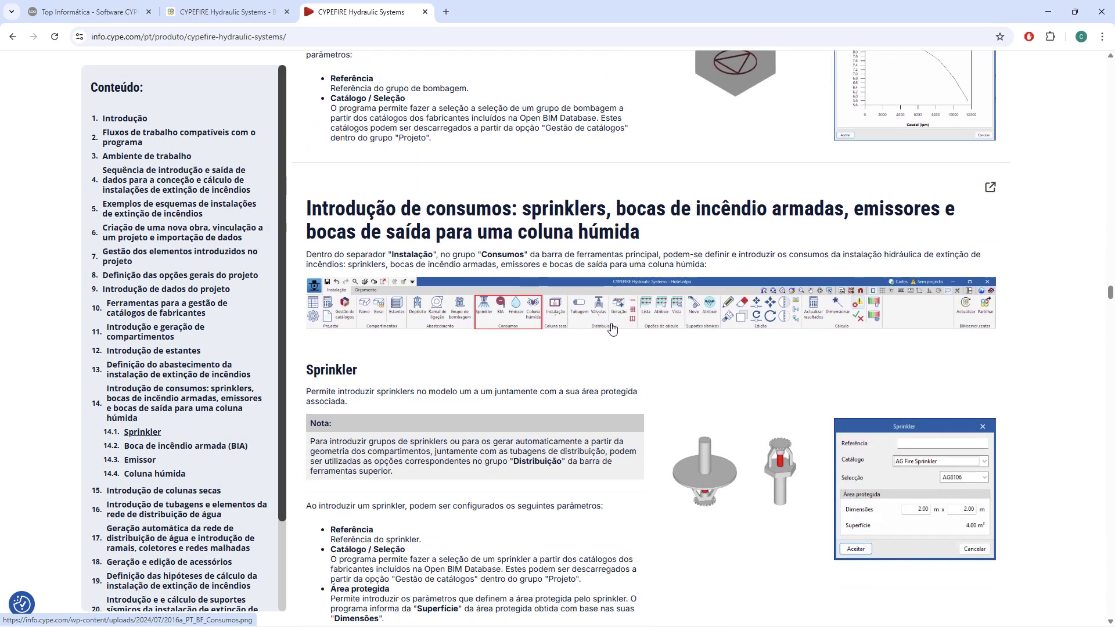
Enlarge and close the toolbar image showing the Consumos group, and review the Sprinkler section's parameters.
{"action": "left_click", "coordinate": [514, 319]}
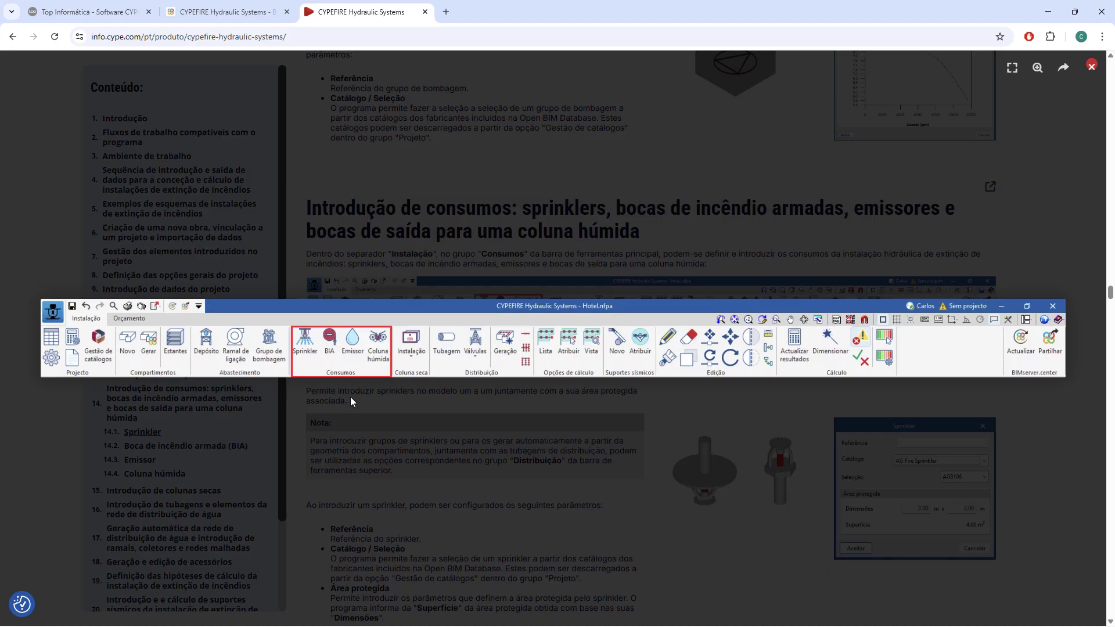
{"action": "left_click", "coordinate": [373, 361]}
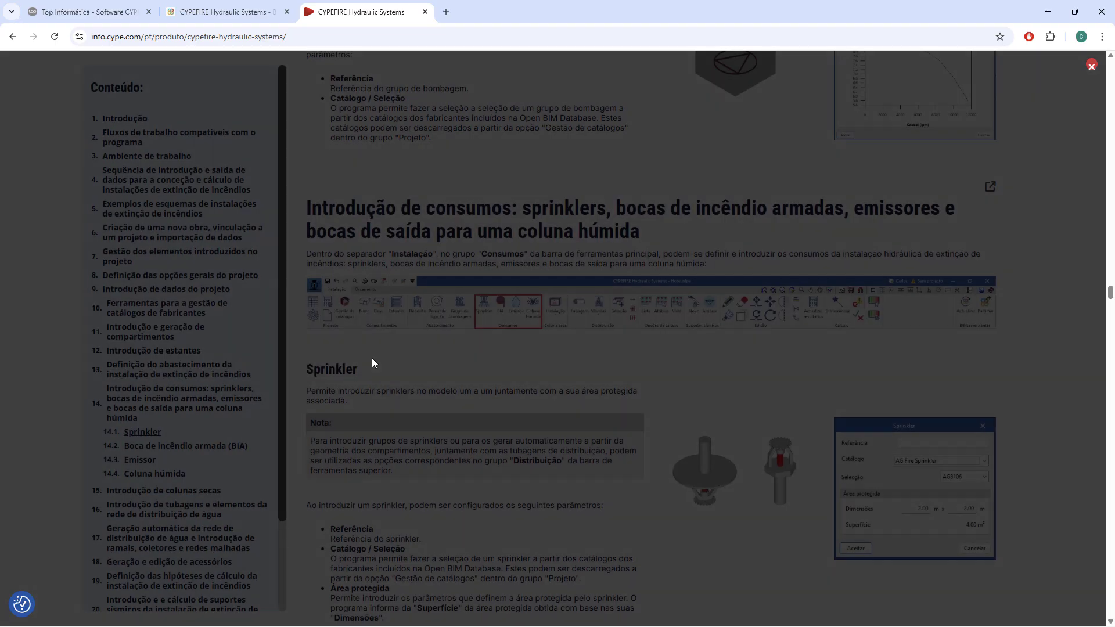
{"action": "scroll", "coordinate": [529, 378], "scroll_direction": "down", "scroll_amount": 4}
{"action": "scroll", "coordinate": [530, 379], "scroll_direction": "down", "scroll_amount": 15}
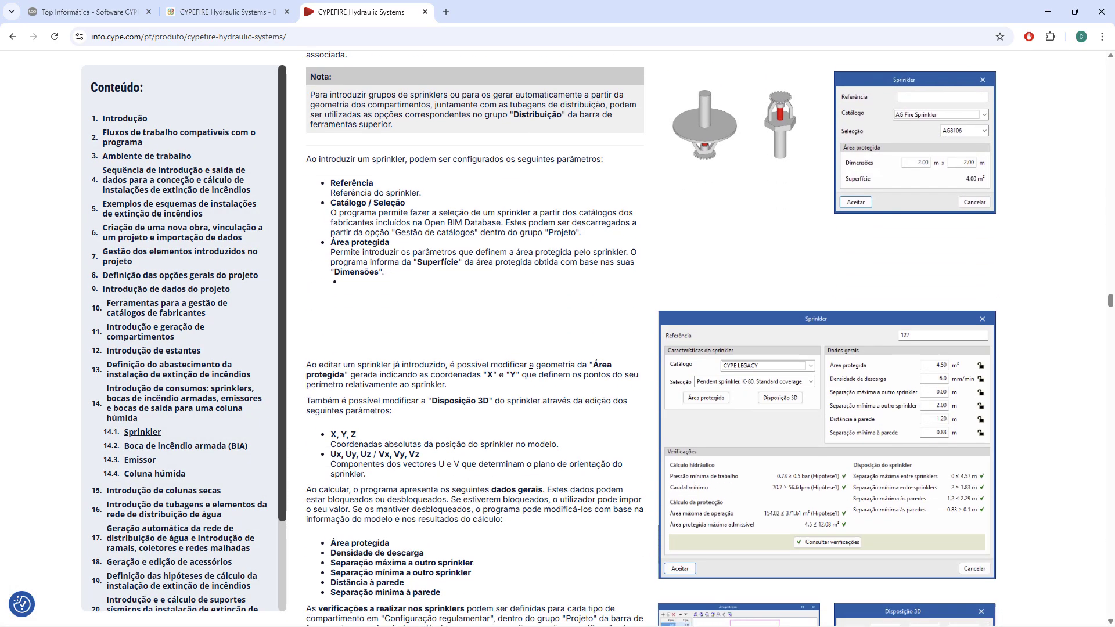
Skim the Emissor and Coluna húmida sections and return to the Boca de incêndio armada (BIA) section.
{"action": "scroll", "coordinate": [531, 370], "scroll_direction": "down", "scroll_amount": 9}
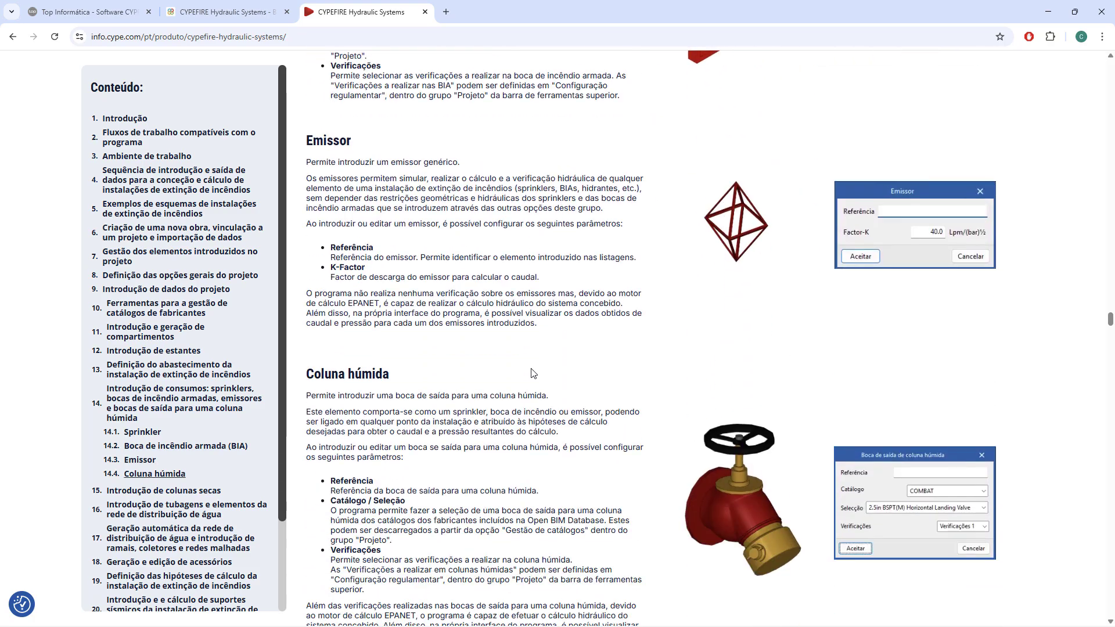
{"action": "scroll", "coordinate": [534, 374], "scroll_direction": "up", "scroll_amount": 4}
{"action": "scroll", "coordinate": [534, 375], "scroll_direction": "up", "scroll_amount": 9}
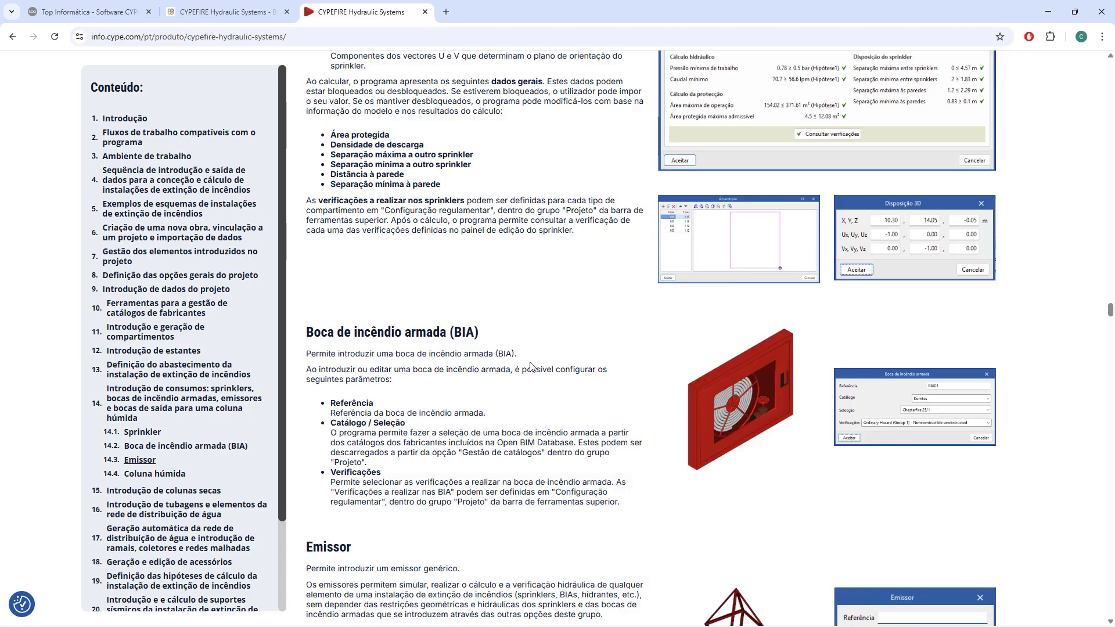
Read the Boca de incêndio armada (BIA) parameters and highlight the start of the Verificações description.
{"action": "scroll", "coordinate": [530, 366], "scroll_direction": "up", "scroll_amount": 4}
{"action": "scroll", "coordinate": [530, 367], "scroll_direction": "down", "scroll_amount": 6}
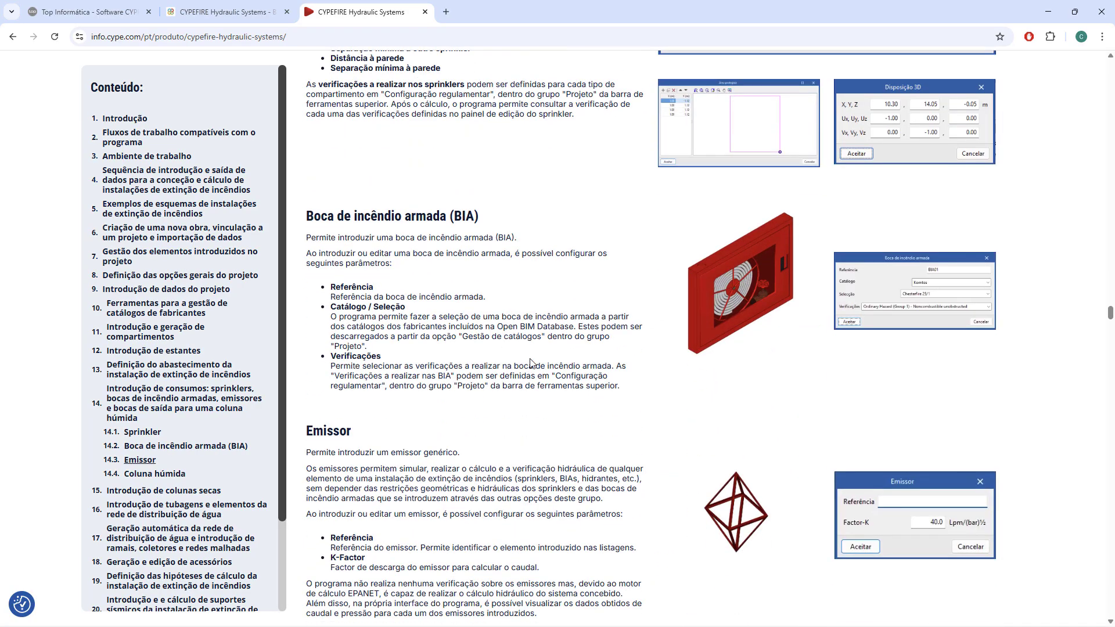
{"action": "left_click_drag", "start_coordinate": [328, 363], "coordinate": [518, 376]}
{"action": "scroll", "coordinate": [511, 388], "scroll_direction": "down", "scroll_amount": 2}
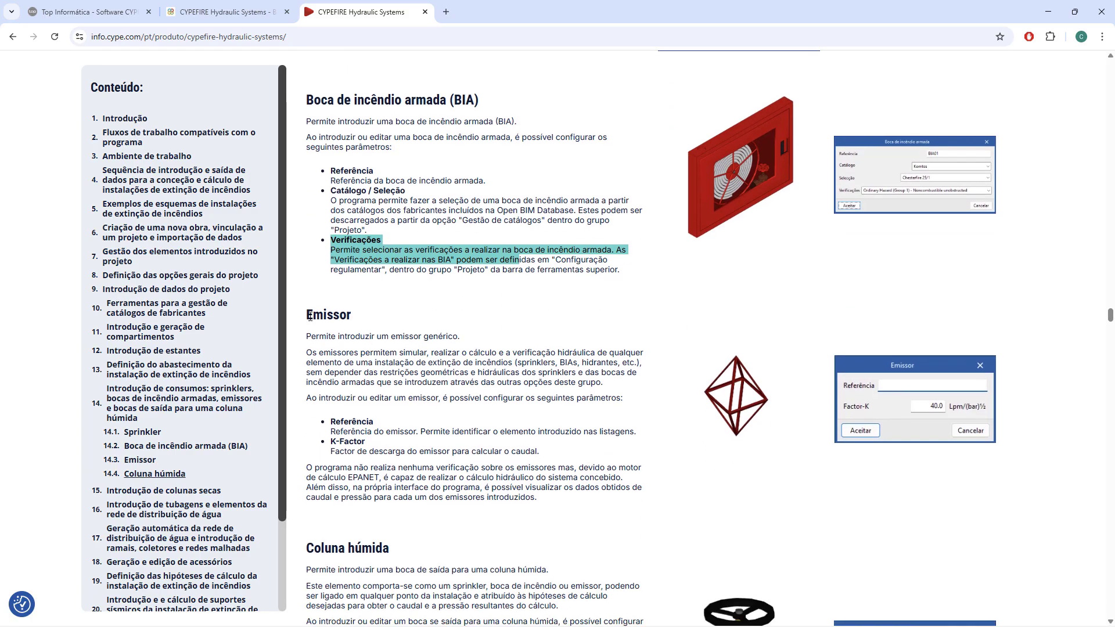
Read the Emissor section, highlighting its introduction and the Referência and K-Factor parameters.
{"action": "left_click_drag", "start_coordinate": [310, 316], "coordinate": [423, 335]}
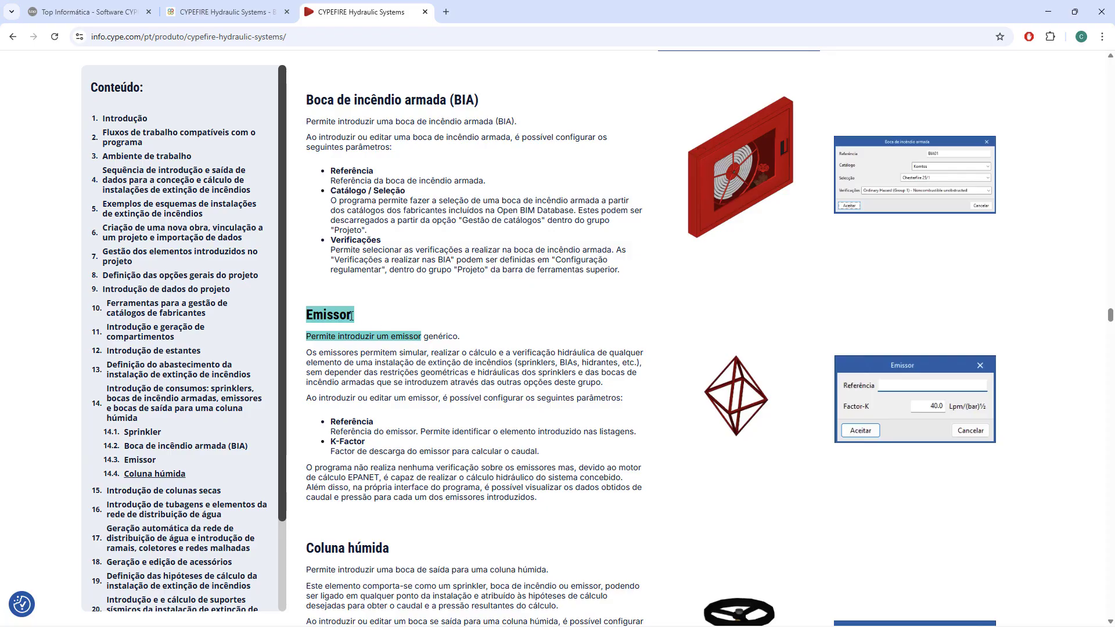
{"action": "left_click_drag", "start_coordinate": [460, 338], "coordinate": [336, 335]}
{"action": "left_click_drag", "start_coordinate": [331, 421], "coordinate": [402, 424]}
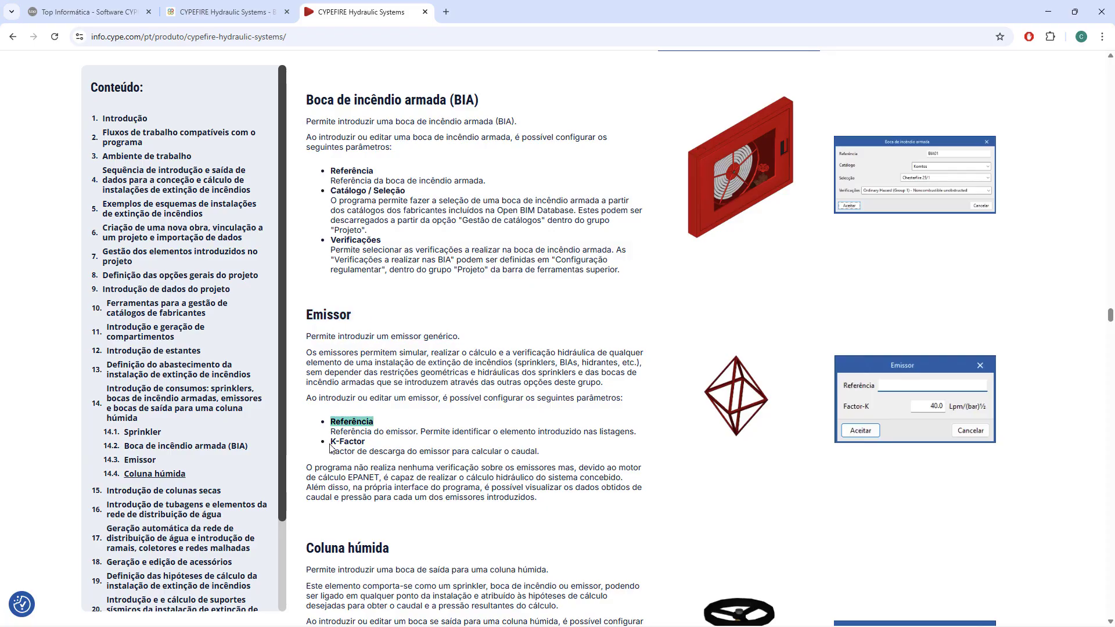
{"action": "left_click_drag", "start_coordinate": [330, 442], "coordinate": [388, 452]}
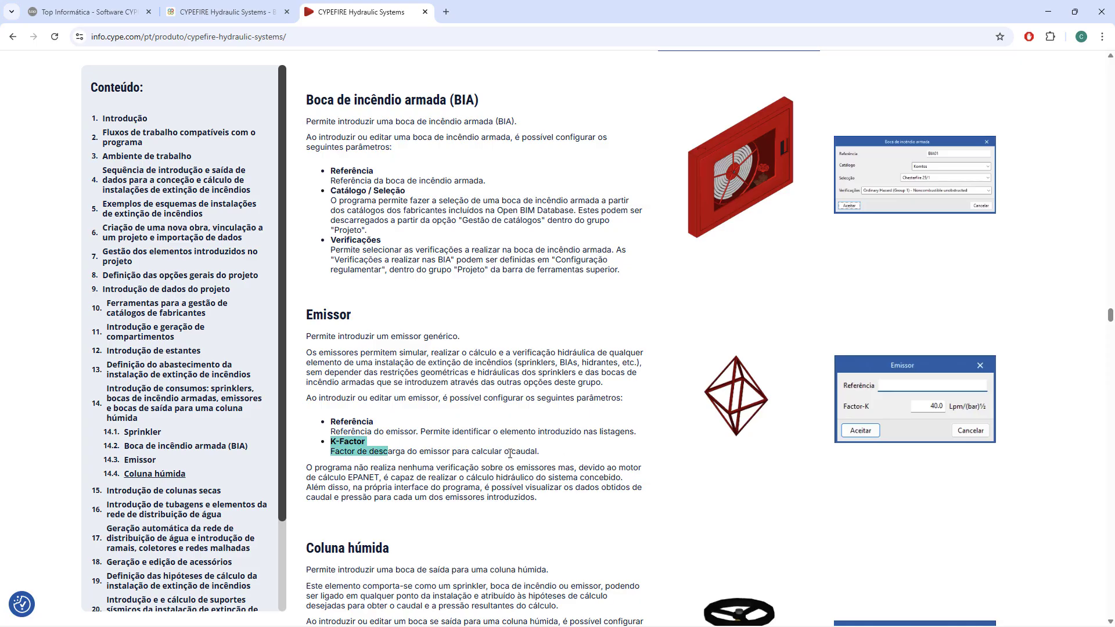
{"action": "left_click_drag", "start_coordinate": [524, 452], "coordinate": [466, 449]}
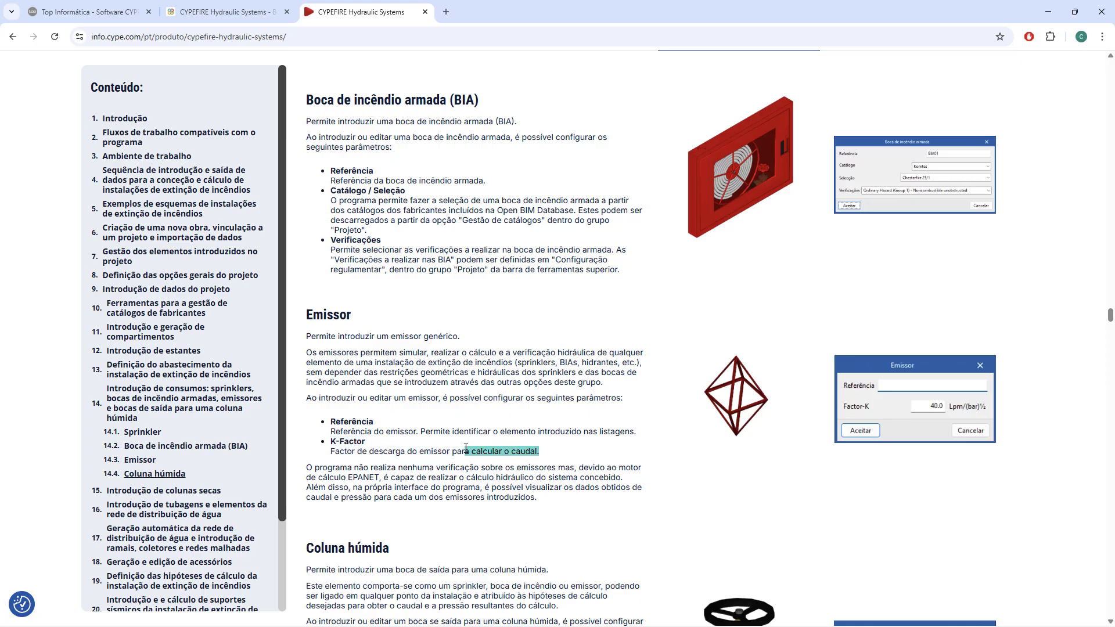
Highlight the Emissor passages about emitter verification and the EPANET hydraulic calculation.
{"action": "left_click_drag", "start_coordinate": [369, 469], "coordinate": [562, 469]}
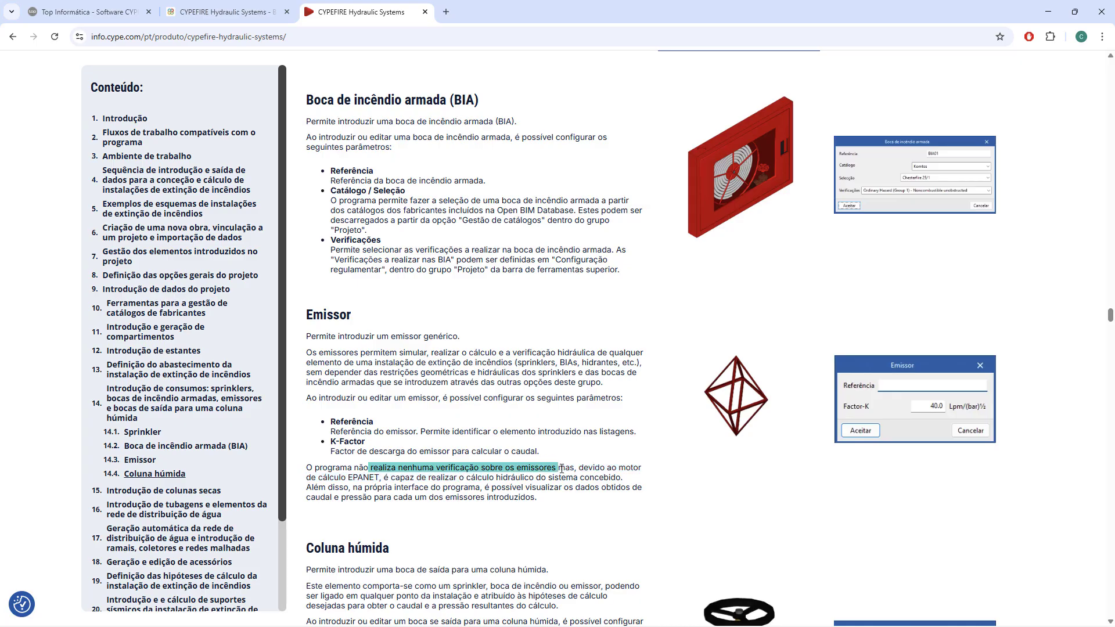
{"action": "left_click", "coordinate": [409, 481]}
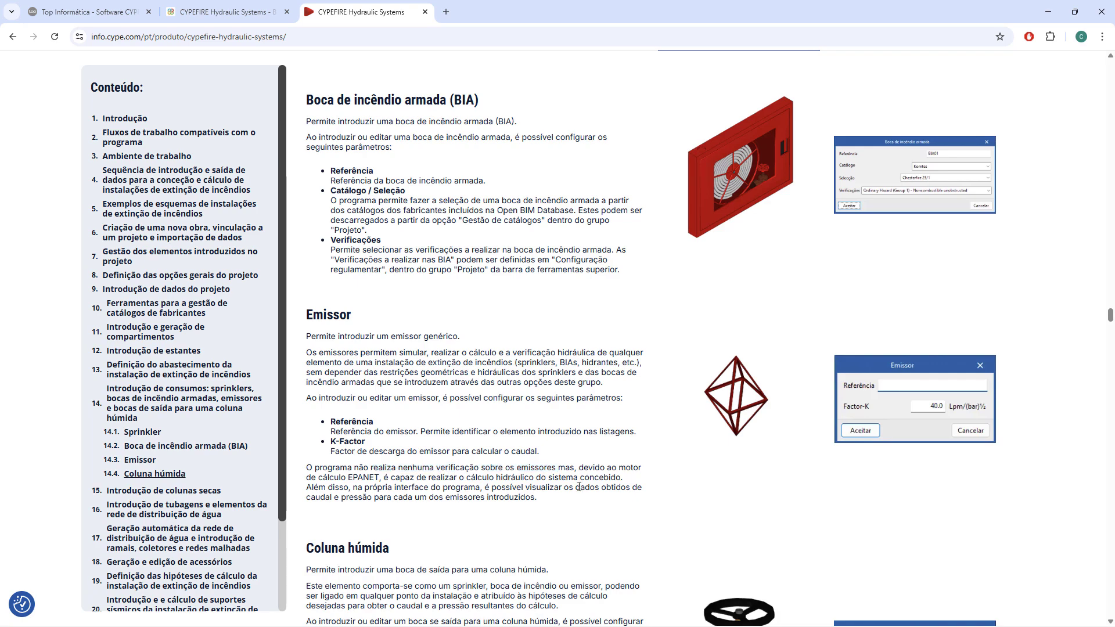
{"action": "left_click_drag", "start_coordinate": [334, 478], "coordinate": [385, 484]}
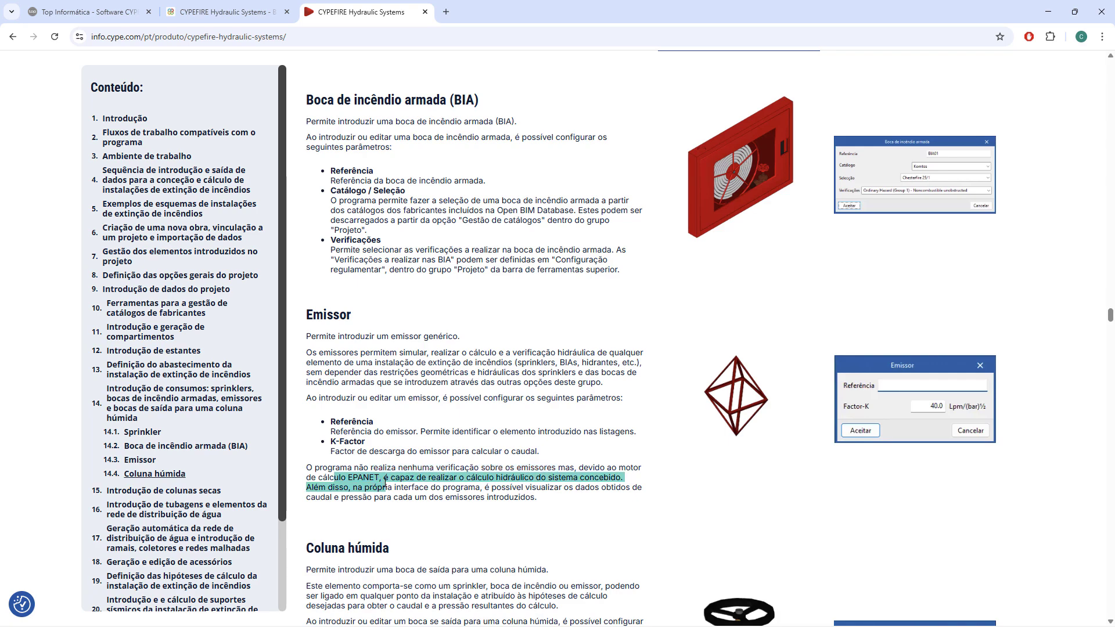
{"action": "left_click_drag", "start_coordinate": [465, 478], "coordinate": [545, 480]}
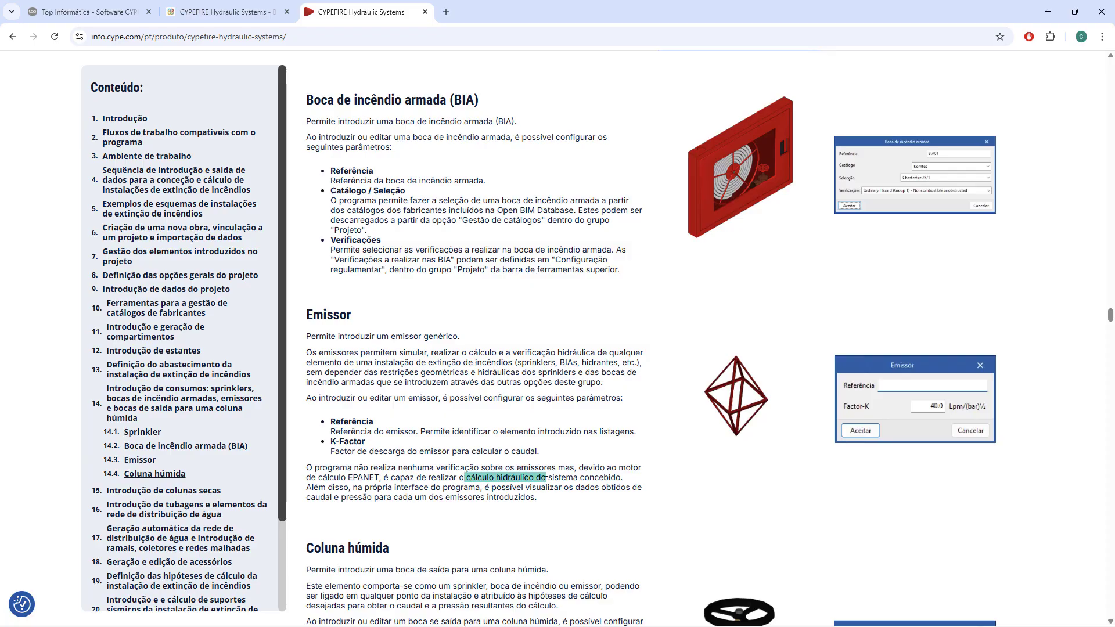
Review the Coluna húmida section and highlight the phrase about verifications performed on the outlets.
{"action": "scroll", "coordinate": [534, 491], "scroll_direction": "down", "scroll_amount": 7}
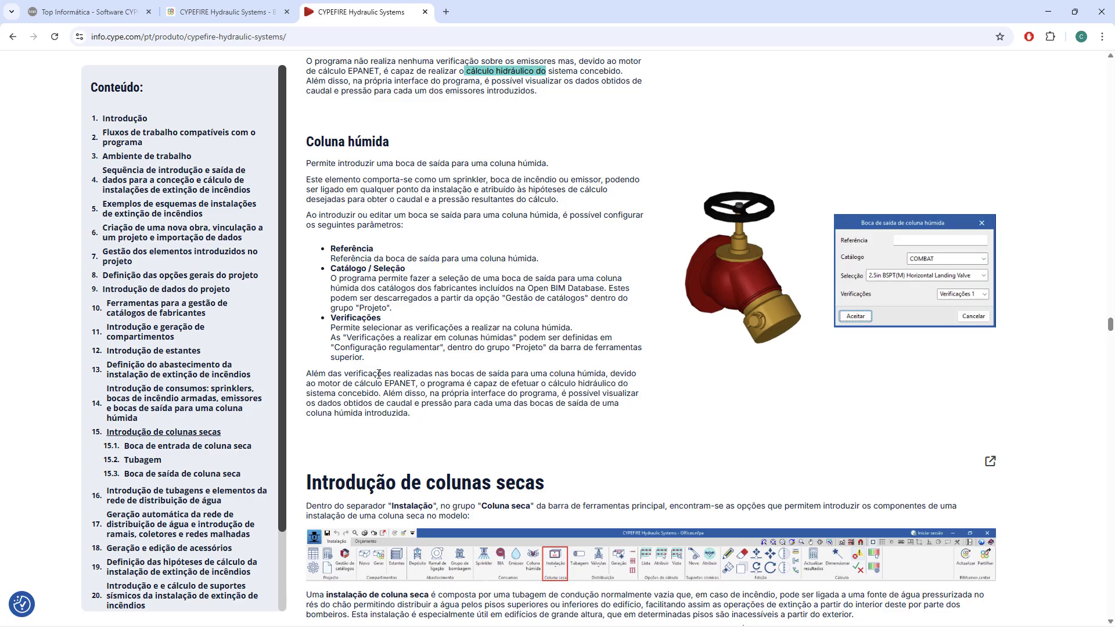
{"action": "left_click_drag", "start_coordinate": [379, 373], "coordinate": [484, 375]}
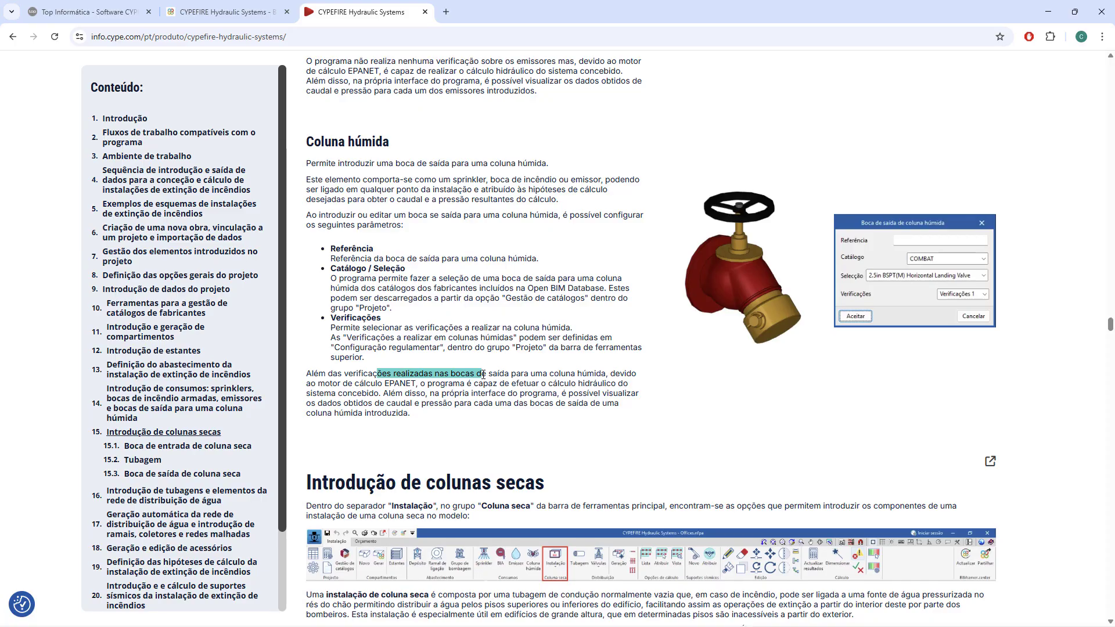
{"action": "scroll", "coordinate": [526, 396], "scroll_direction": "down", "scroll_amount": 5}
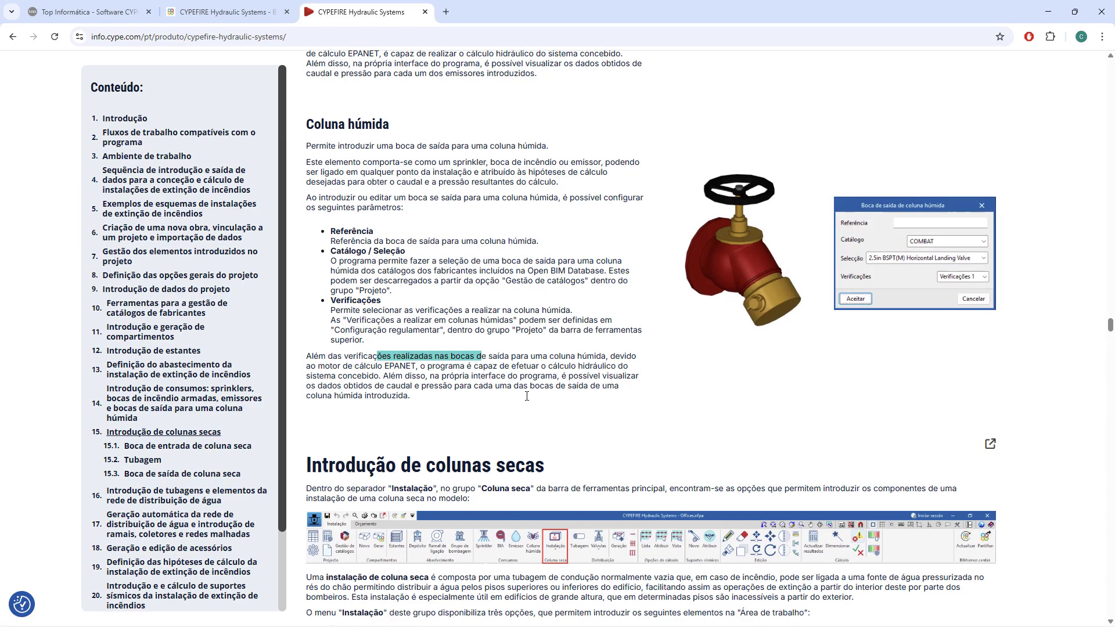
Go to Introdução de colunas secas and enlarge the toolbar image showing the Coluna seca group, closing it again.
{"action": "scroll", "coordinate": [530, 397], "scroll_direction": "down", "scroll_amount": 1}
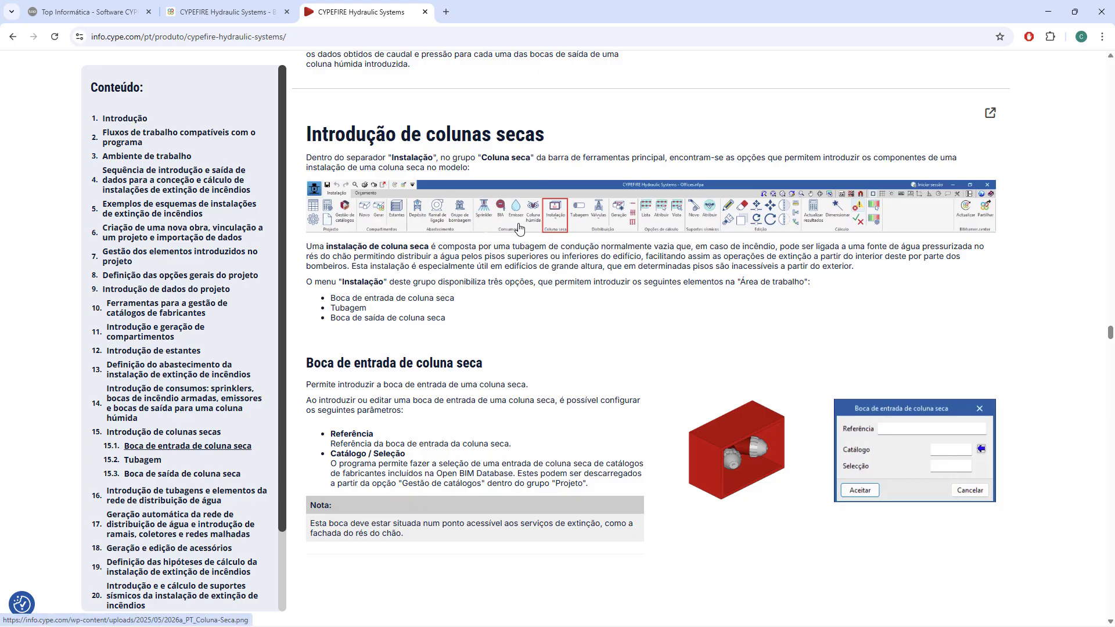
{"action": "left_click", "coordinate": [569, 212]}
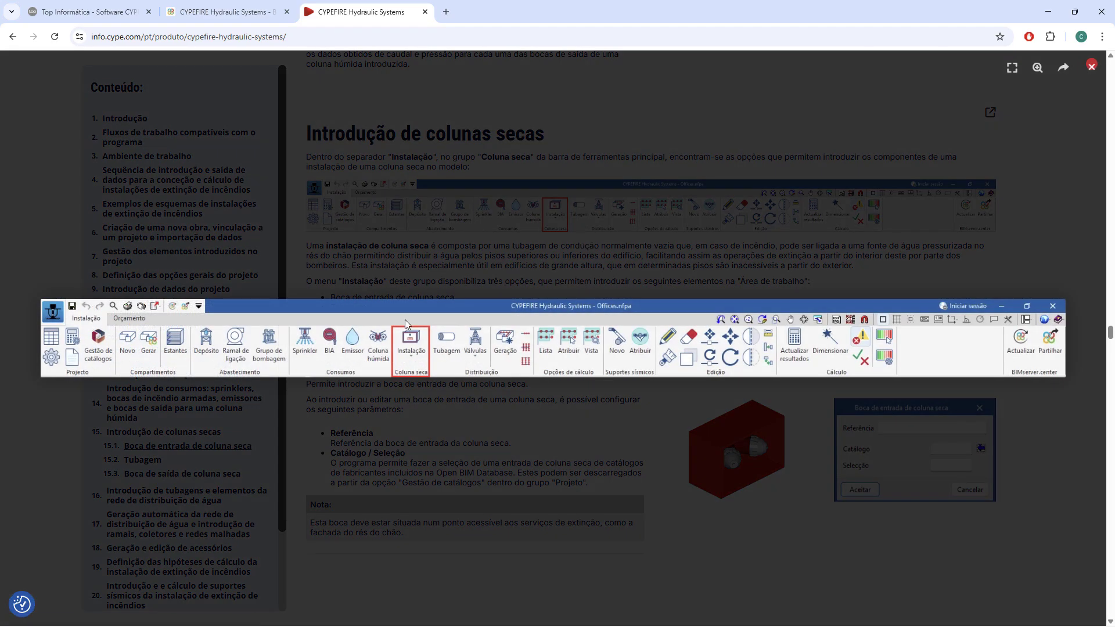
{"action": "left_click", "coordinate": [417, 357]}
Read the Boca de entrada de coluna seca section and highlight the Tubagem heading that follows.
{"action": "scroll", "coordinate": [517, 354], "scroll_direction": "down", "scroll_amount": 2}
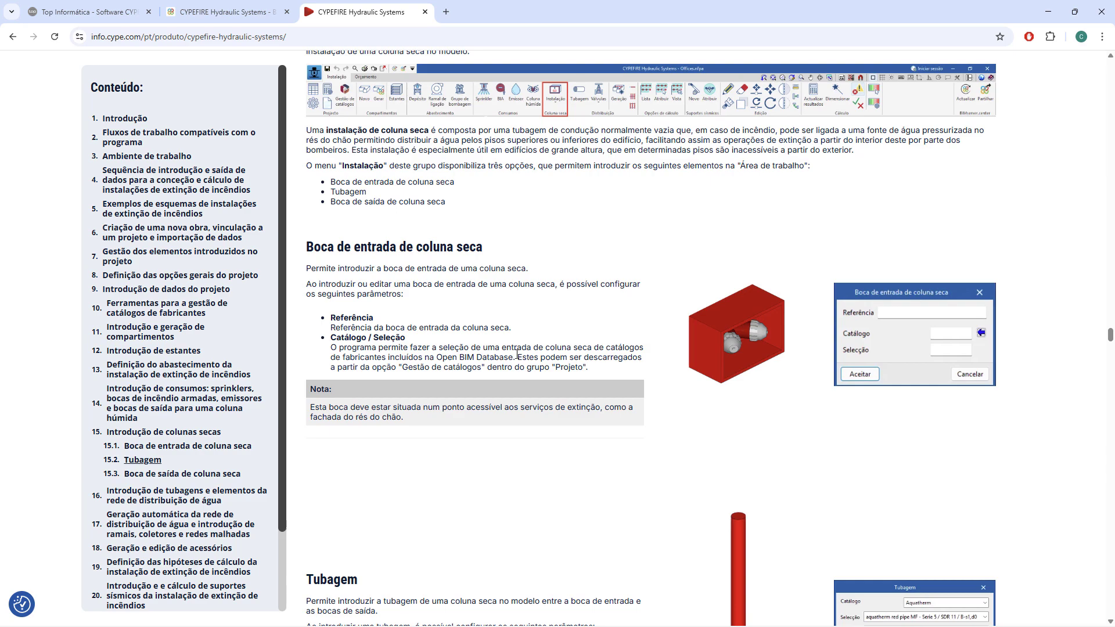
{"action": "scroll", "coordinate": [517, 355], "scroll_direction": "down", "scroll_amount": 2}
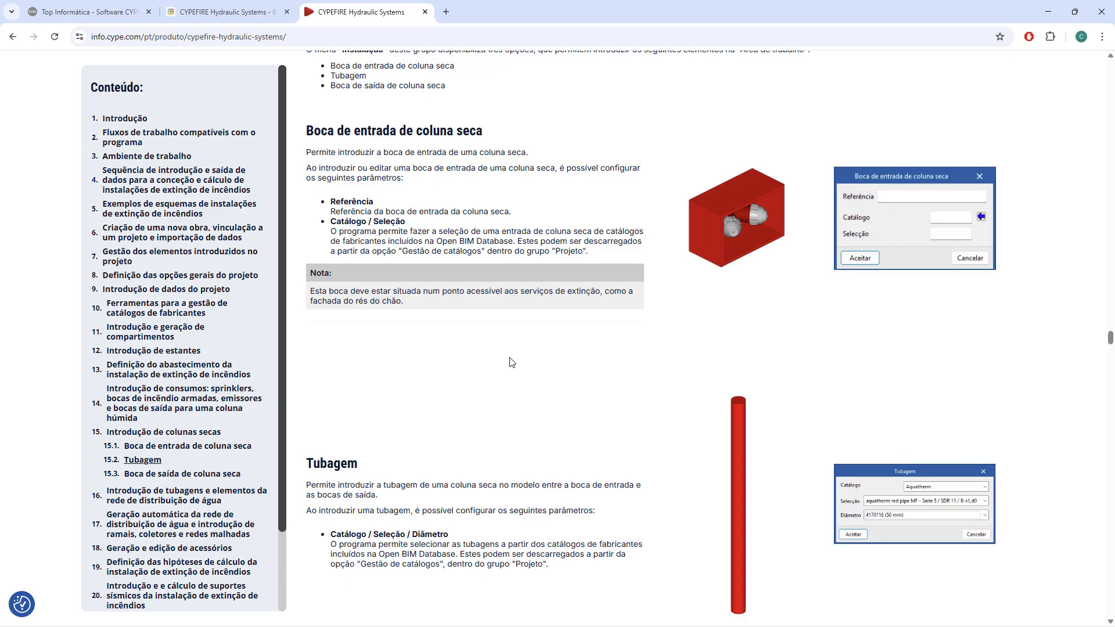
{"action": "scroll", "coordinate": [512, 363], "scroll_direction": "down", "scroll_amount": 3}
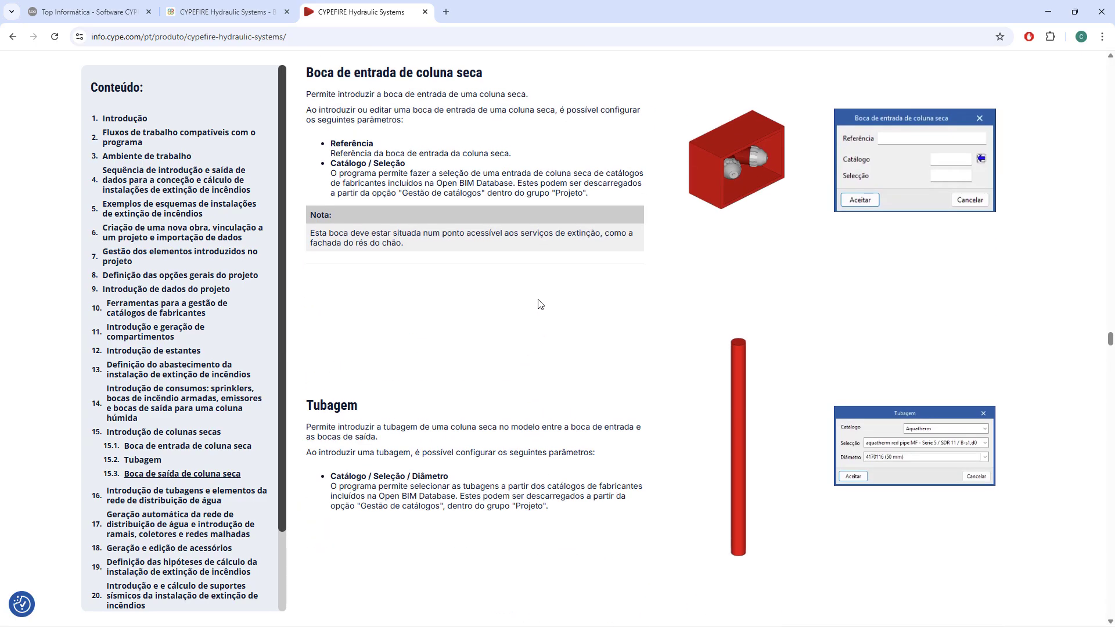
{"action": "left_click_drag", "start_coordinate": [381, 412], "coordinate": [305, 409]}
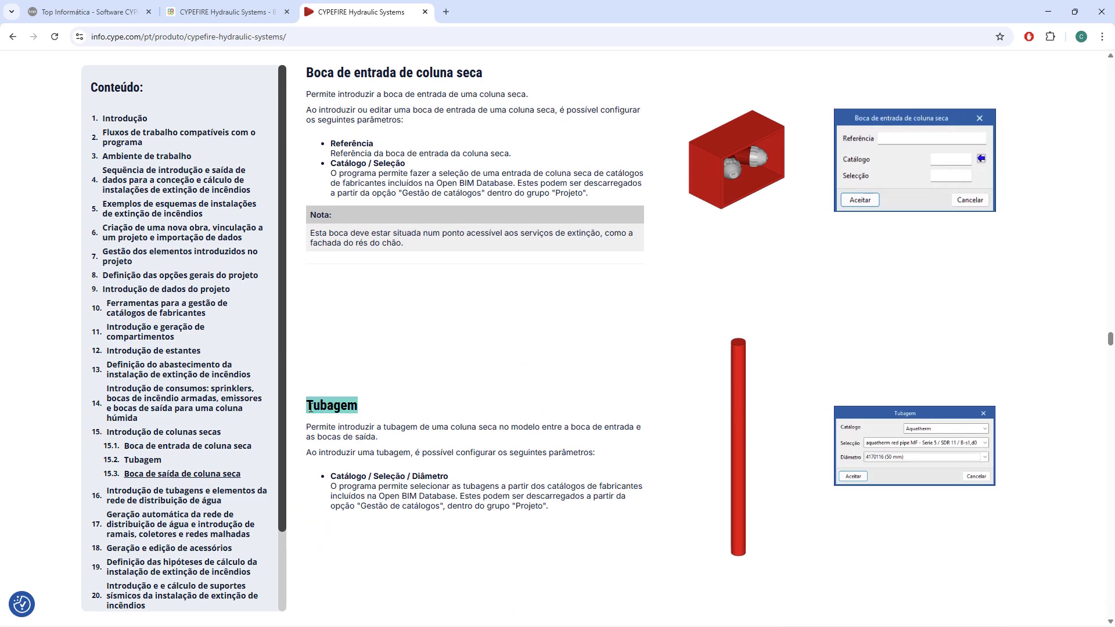
Return to Introdução de colunas secas, highlight the Instalação menu's options, and enlarge and close the toolbar image once more.
{"action": "scroll", "coordinate": [549, 349], "scroll_direction": "up", "scroll_amount": 5}
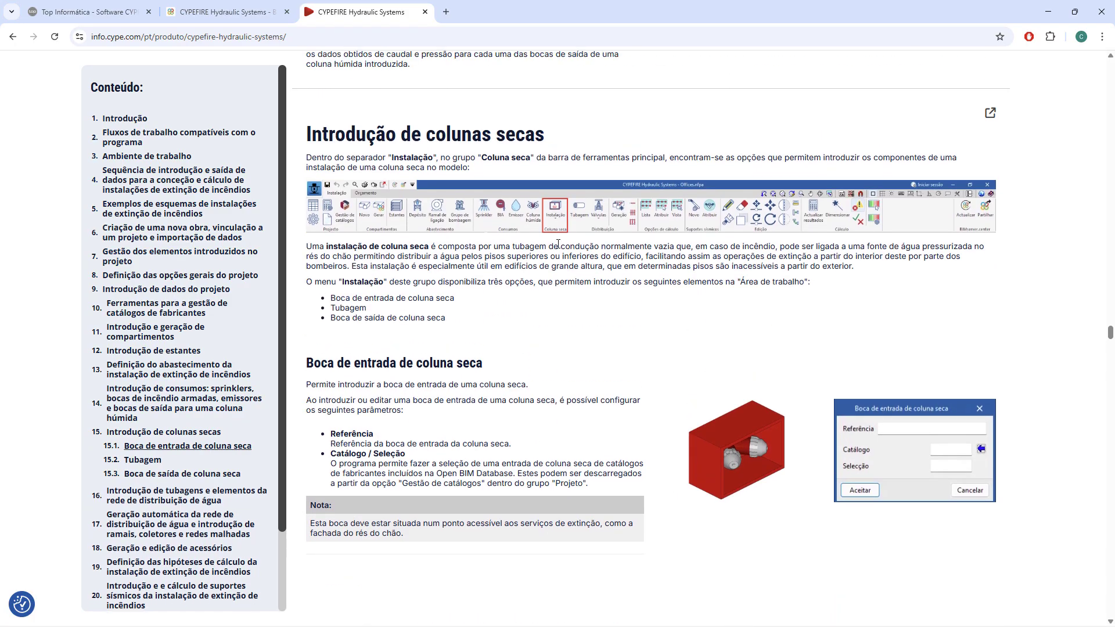
{"action": "left_click_drag", "start_coordinate": [348, 300], "coordinate": [470, 303]}
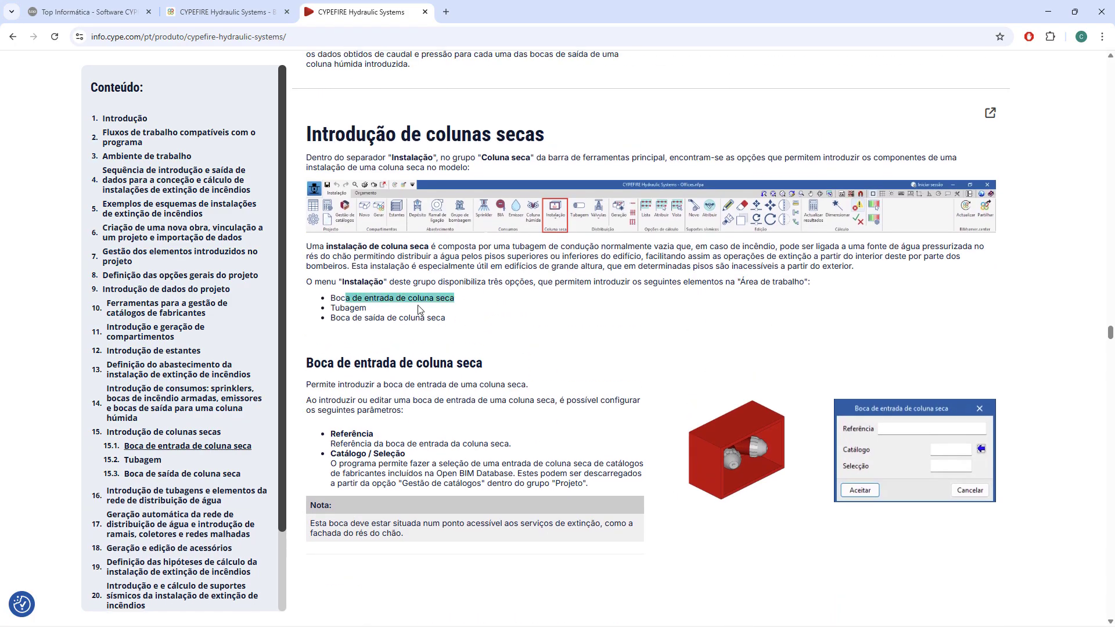
{"action": "left_click_drag", "start_coordinate": [377, 312], "coordinate": [328, 310]}
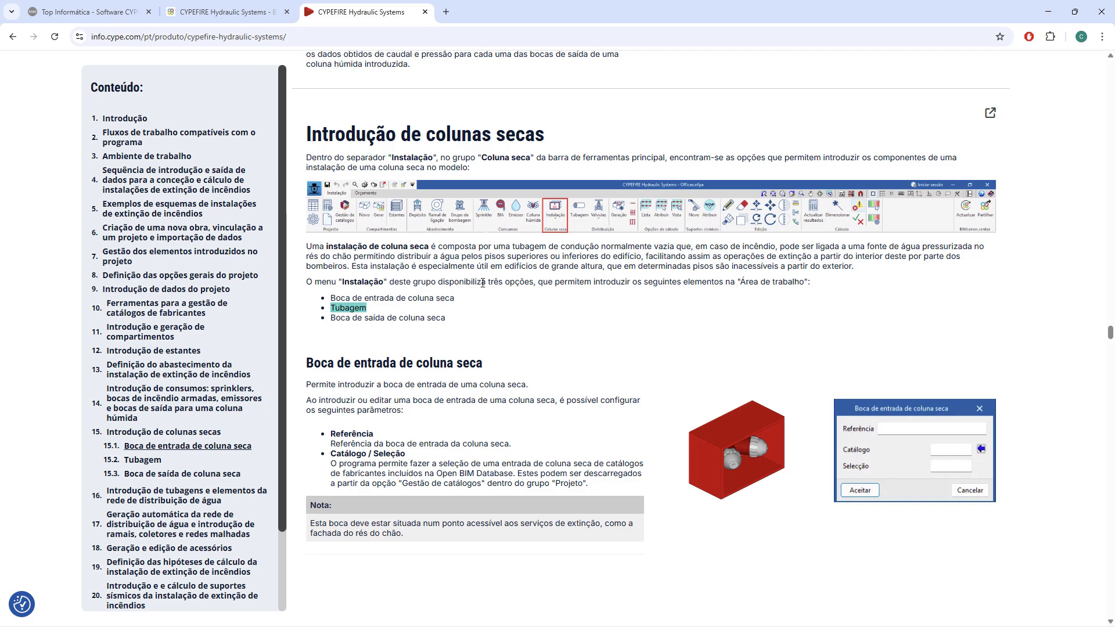
{"action": "left_click", "coordinate": [559, 231]}
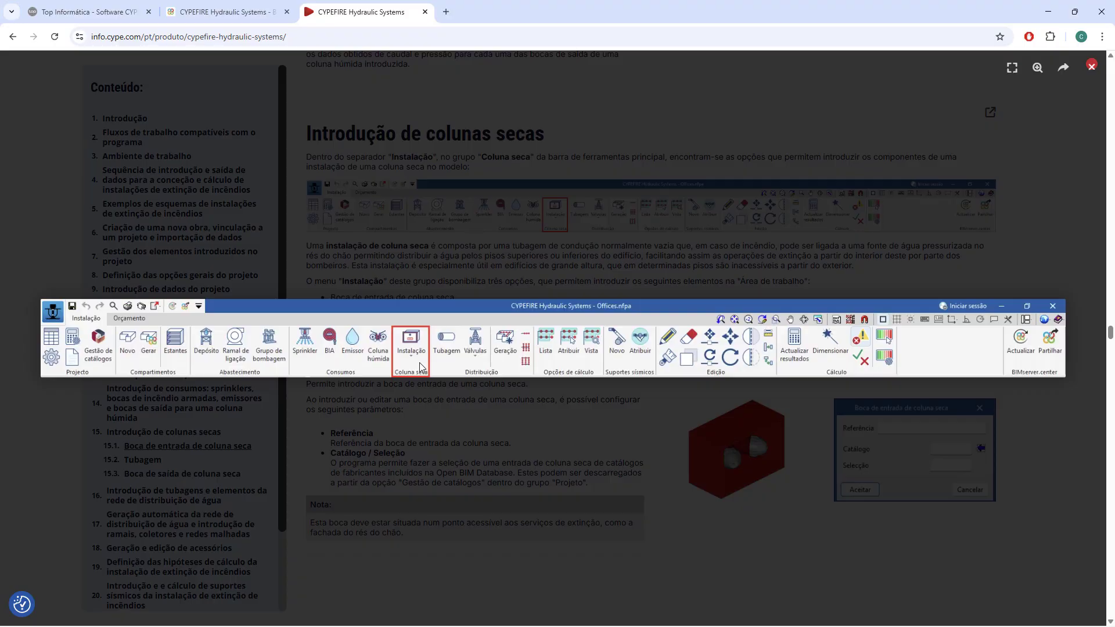
{"action": "left_click", "coordinate": [421, 366]}
{"action": "scroll", "coordinate": [464, 244], "scroll_direction": "down", "scroll_amount": 2}
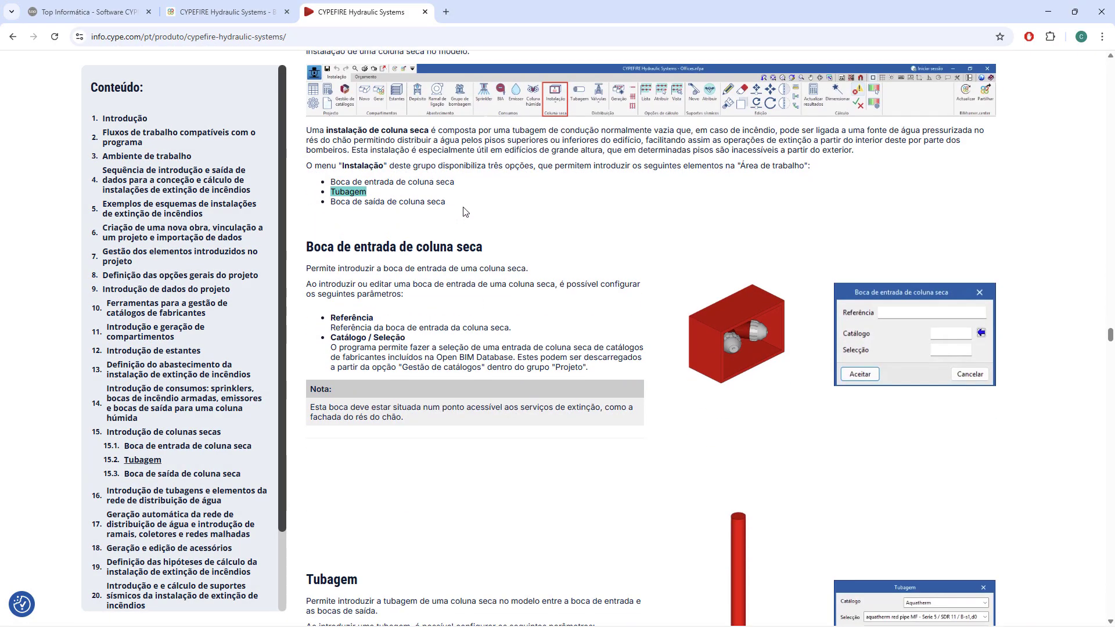
{"action": "left_click_drag", "start_coordinate": [463, 246], "coordinate": [331, 202]}
{"action": "left_click", "coordinate": [540, 220]}
Skim the dry-column inlet and Tubagem sections and review Boca de saída de coluna seca.
{"action": "scroll", "coordinate": [557, 227], "scroll_direction": "down", "scroll_amount": 1}
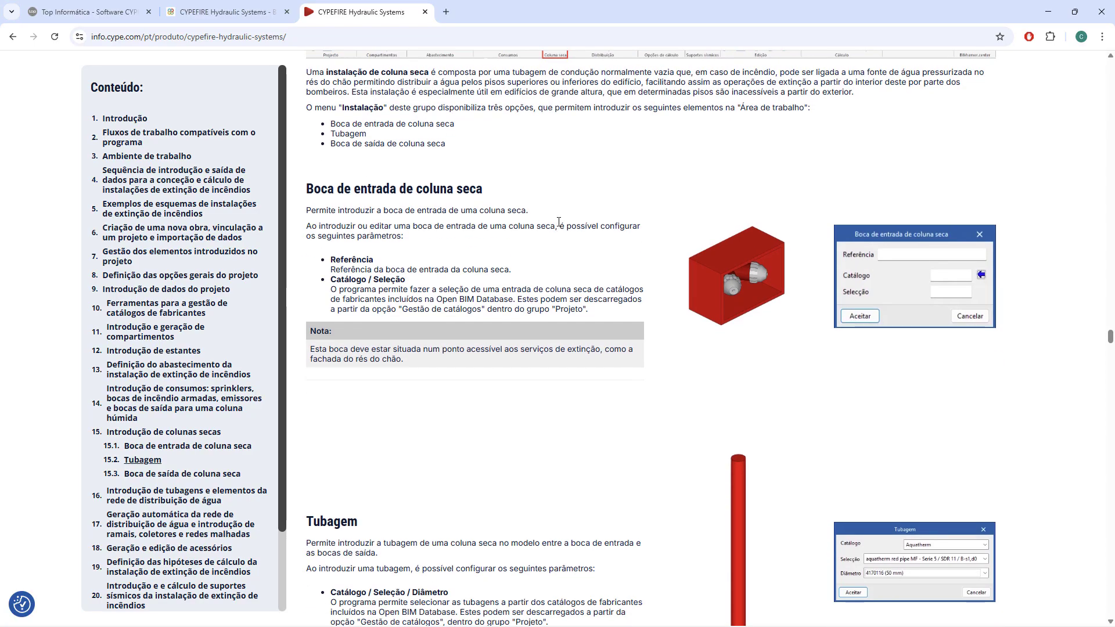
{"action": "scroll", "coordinate": [559, 223], "scroll_direction": "down", "scroll_amount": 11}
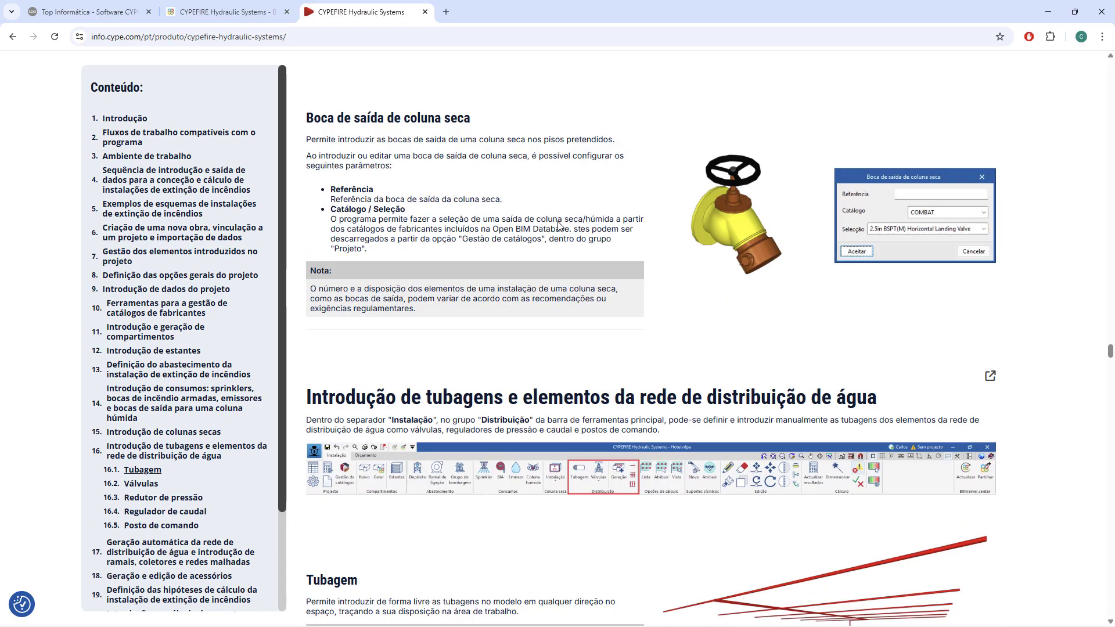
{"action": "scroll", "coordinate": [558, 224], "scroll_direction": "down", "scroll_amount": 1}
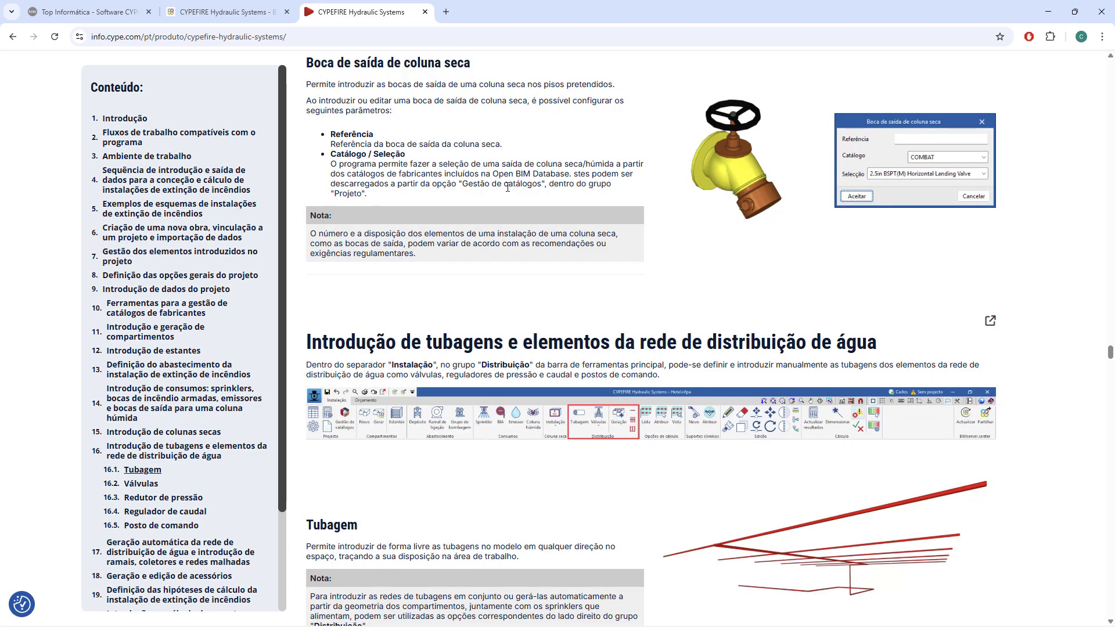
Highlight the heading on introducing pipes and water distribution network elements, then enlarge and close the toolbar image showing the Distribuição group.
{"action": "scroll", "coordinate": [507, 187], "scroll_direction": "down", "scroll_amount": 2}
{"action": "scroll", "coordinate": [508, 191], "scroll_direction": "down", "scroll_amount": 1}
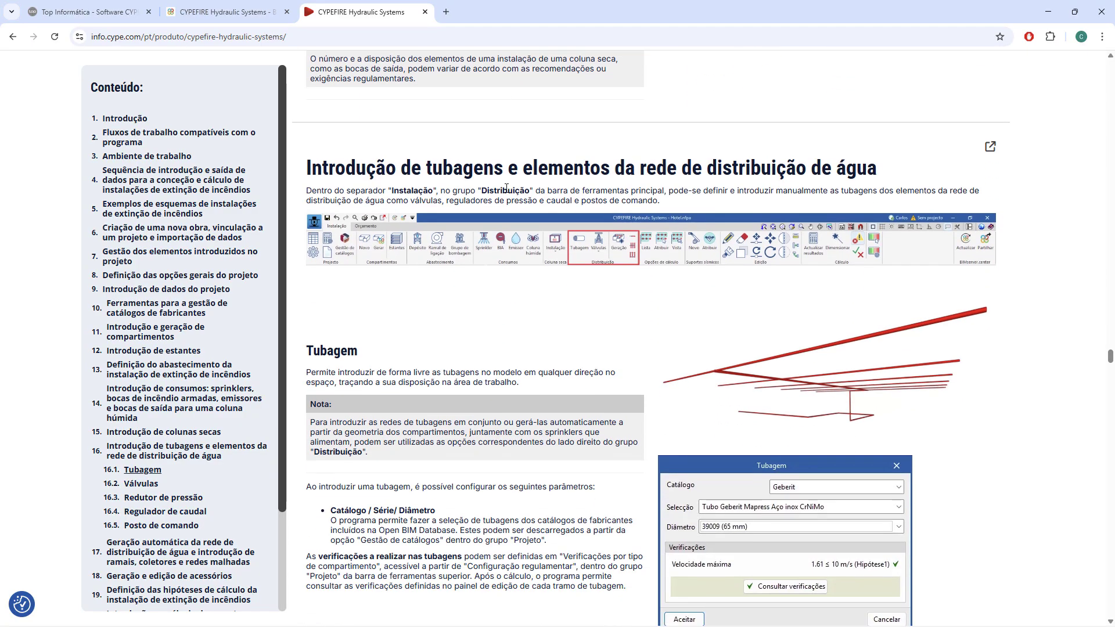
{"action": "left_click_drag", "start_coordinate": [411, 173], "coordinate": [761, 176]}
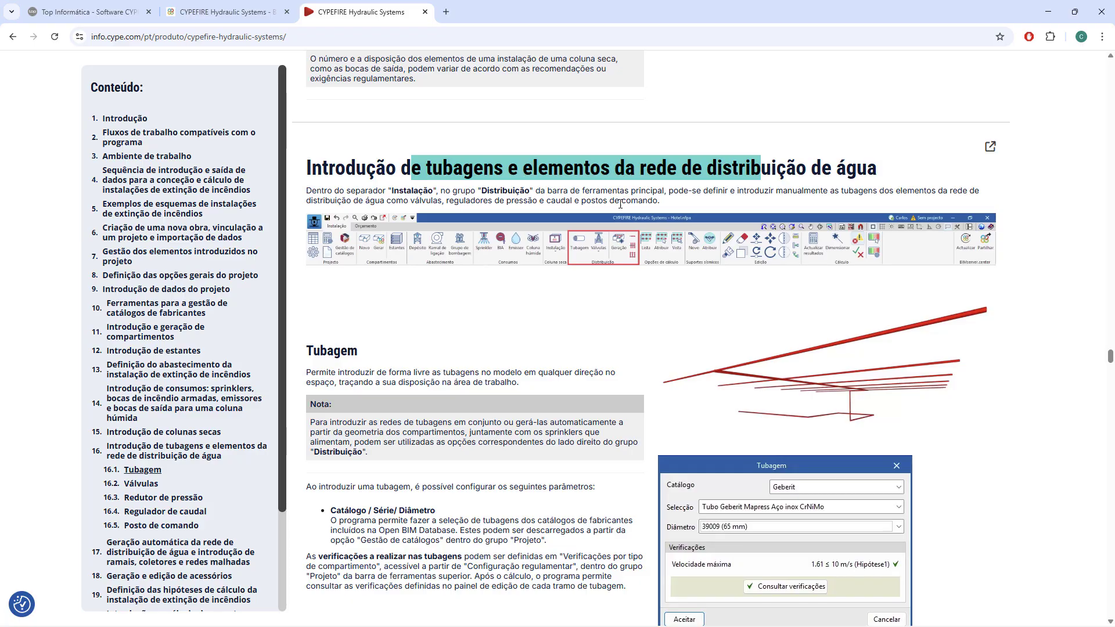
{"action": "left_click", "coordinate": [614, 258]}
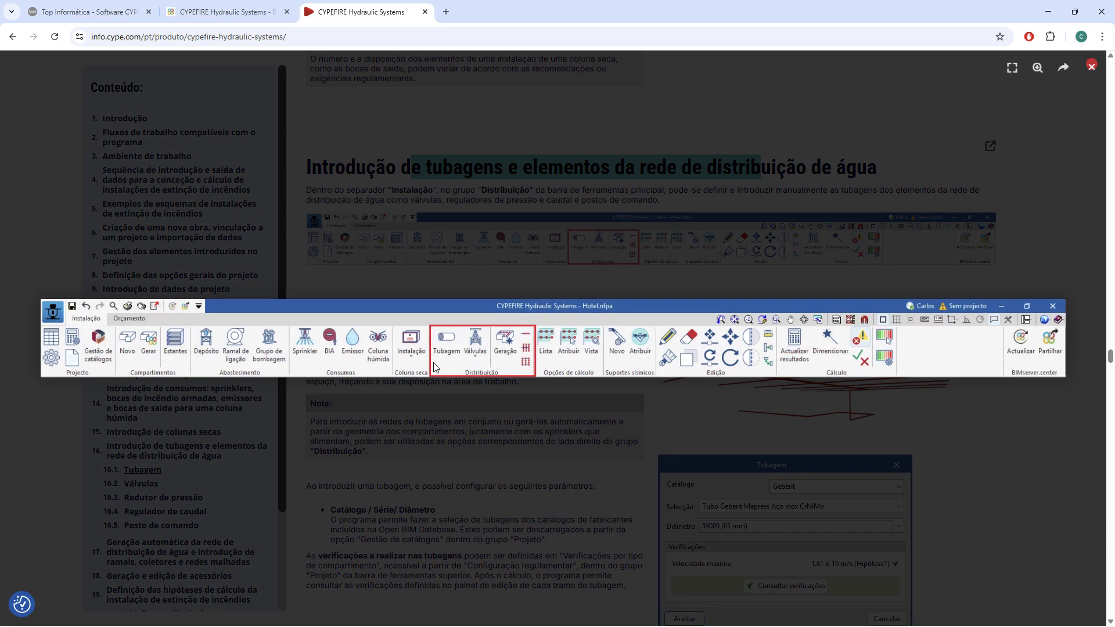
{"action": "left_click", "coordinate": [514, 359]}
Skim the distribution network's Tubagem, Válvulas, Redutor de pressão, Regulador de caudal and Posto de comando sections, returning to Válvulas.
{"action": "scroll", "coordinate": [523, 337], "scroll_direction": "down", "scroll_amount": 10}
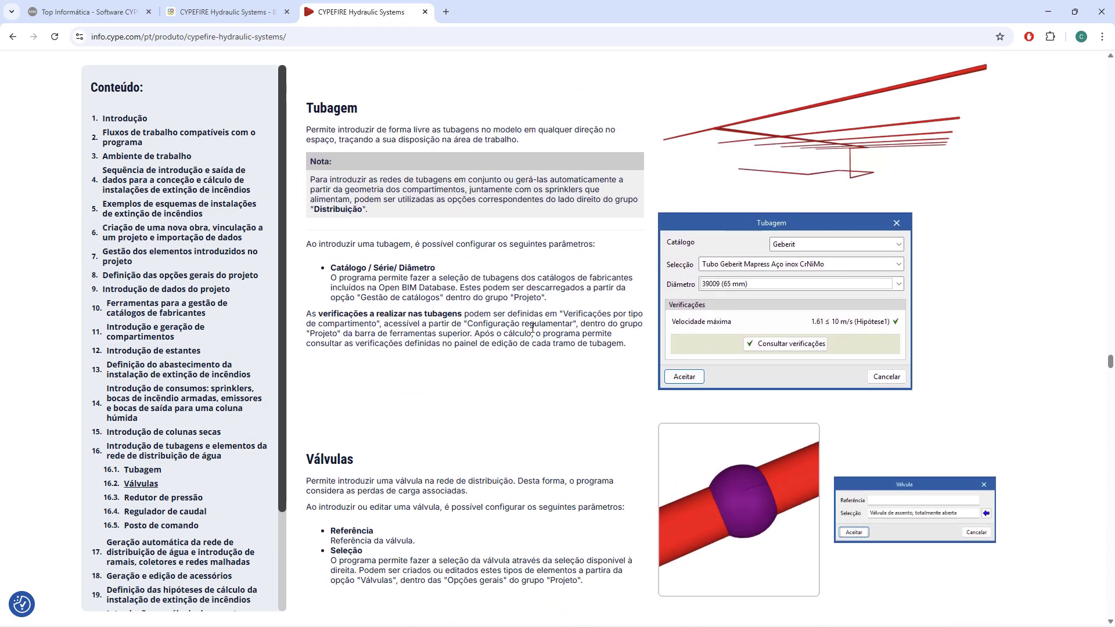
{"action": "scroll", "coordinate": [535, 324], "scroll_direction": "down", "scroll_amount": 5}
{"action": "scroll", "coordinate": [535, 325], "scroll_direction": "up", "scroll_amount": 8}
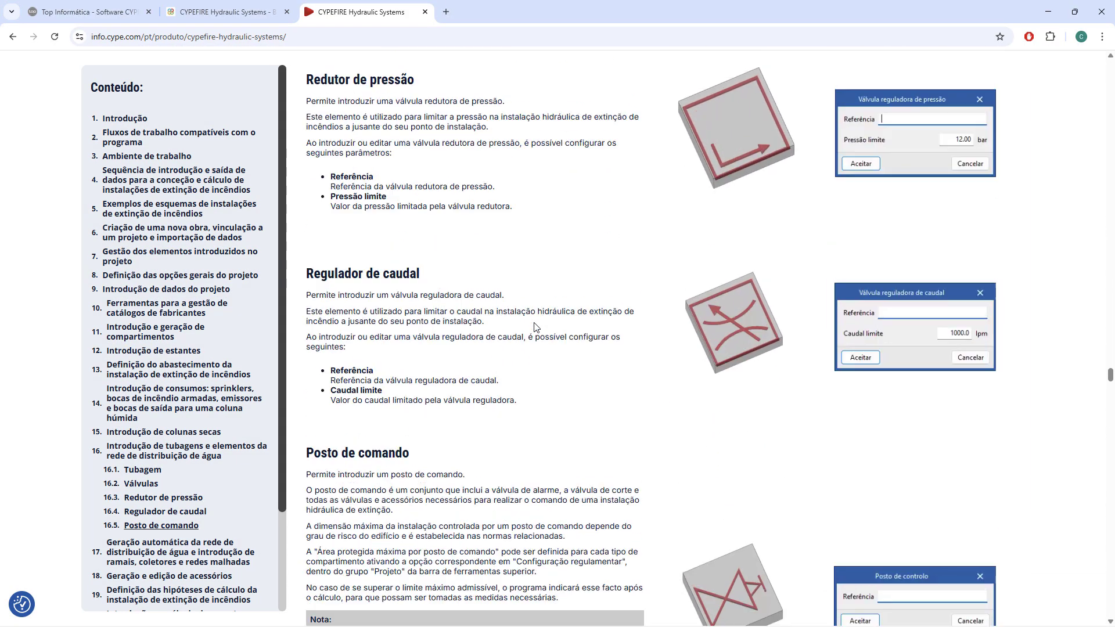
{"action": "scroll", "coordinate": [534, 327], "scroll_direction": "up", "scroll_amount": 2}
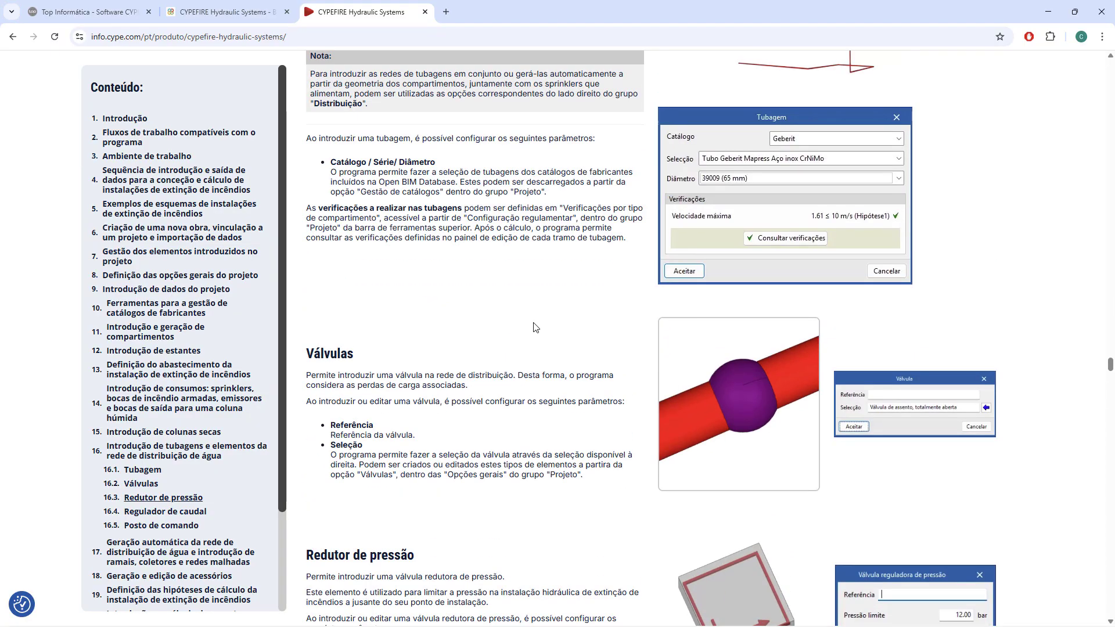
{"action": "scroll", "coordinate": [535, 327], "scroll_direction": "down", "scroll_amount": 14}
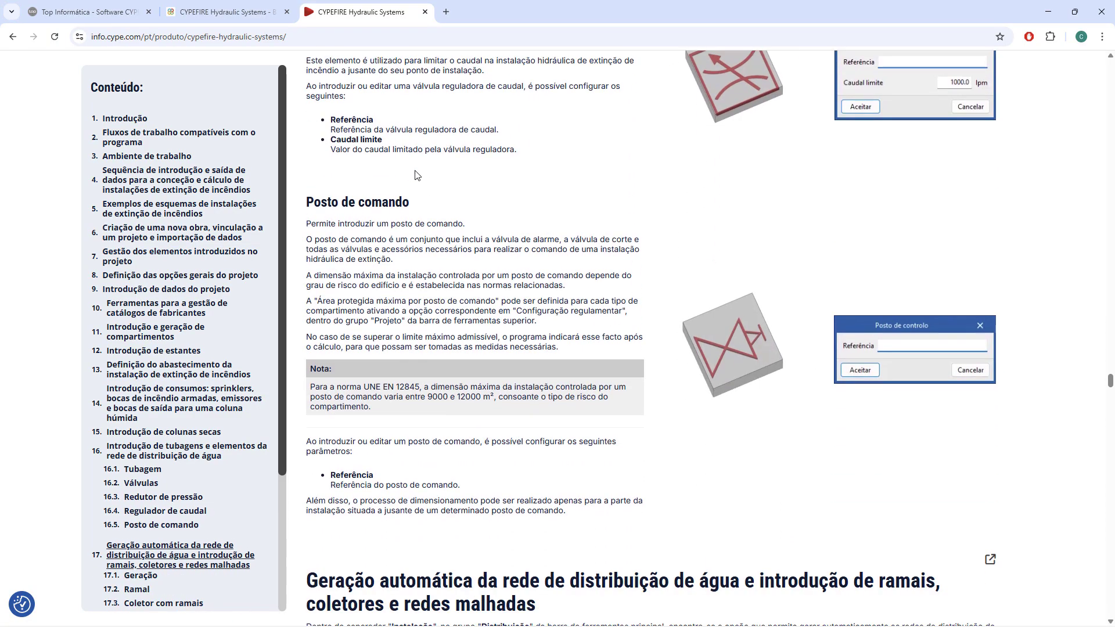
{"action": "scroll", "coordinate": [417, 174], "scroll_direction": "down", "scroll_amount": 1}
{"action": "scroll", "coordinate": [473, 199], "scroll_direction": "up", "scroll_amount": 9}
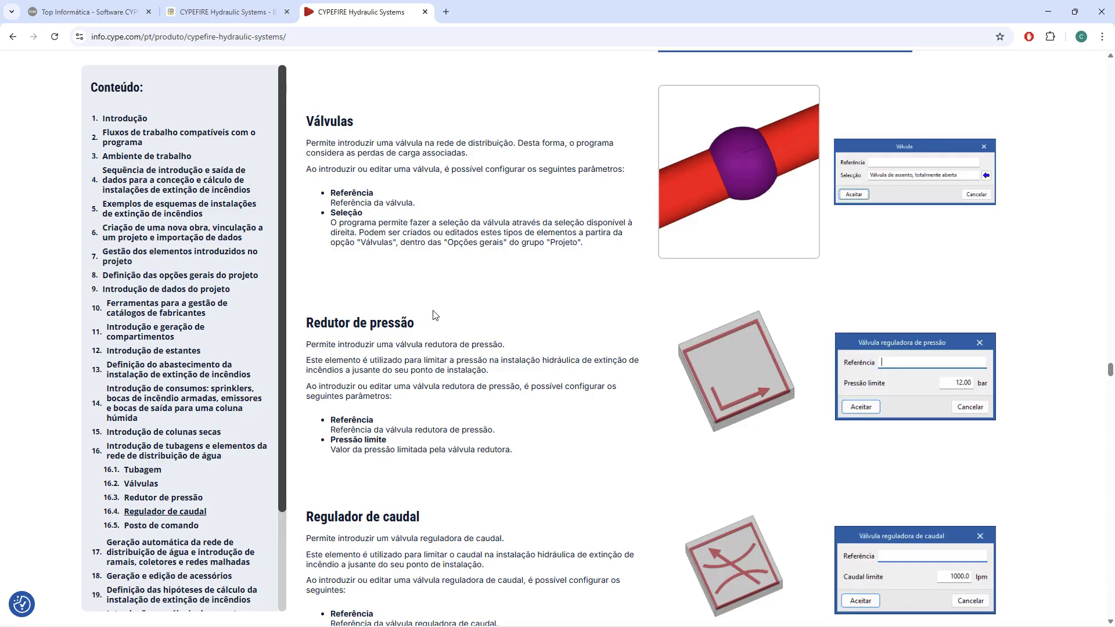
Review Posto de comando and the introduction to automatic generation of the water distribution network, tracing along its heading.
{"action": "scroll", "coordinate": [434, 315], "scroll_direction": "down", "scroll_amount": 10}
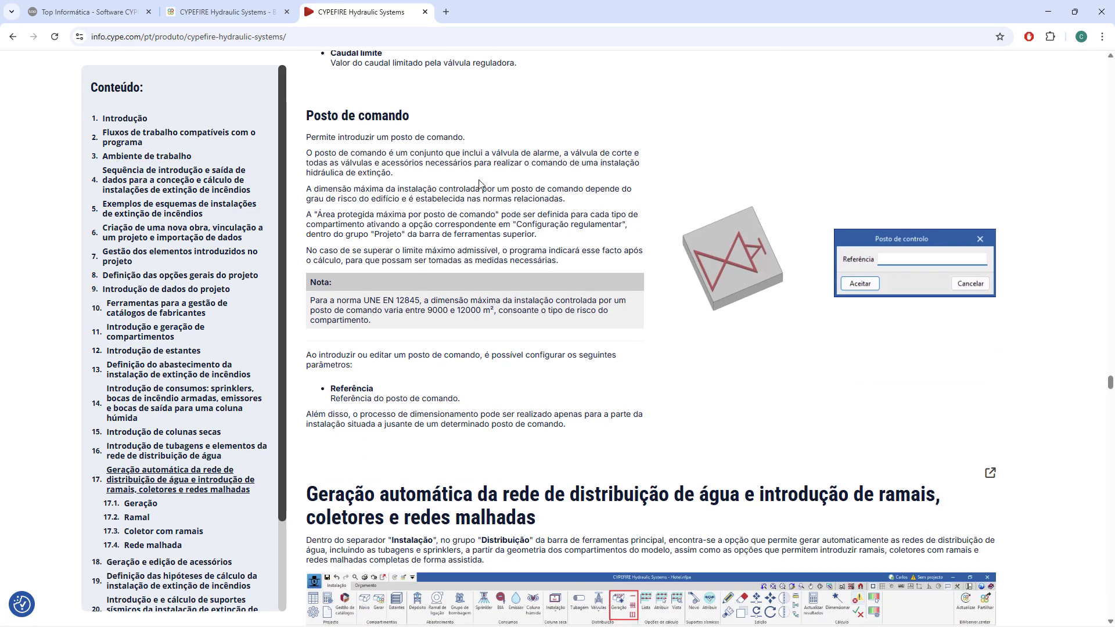
{"action": "scroll", "coordinate": [485, 183], "scroll_direction": "down", "scroll_amount": 1}
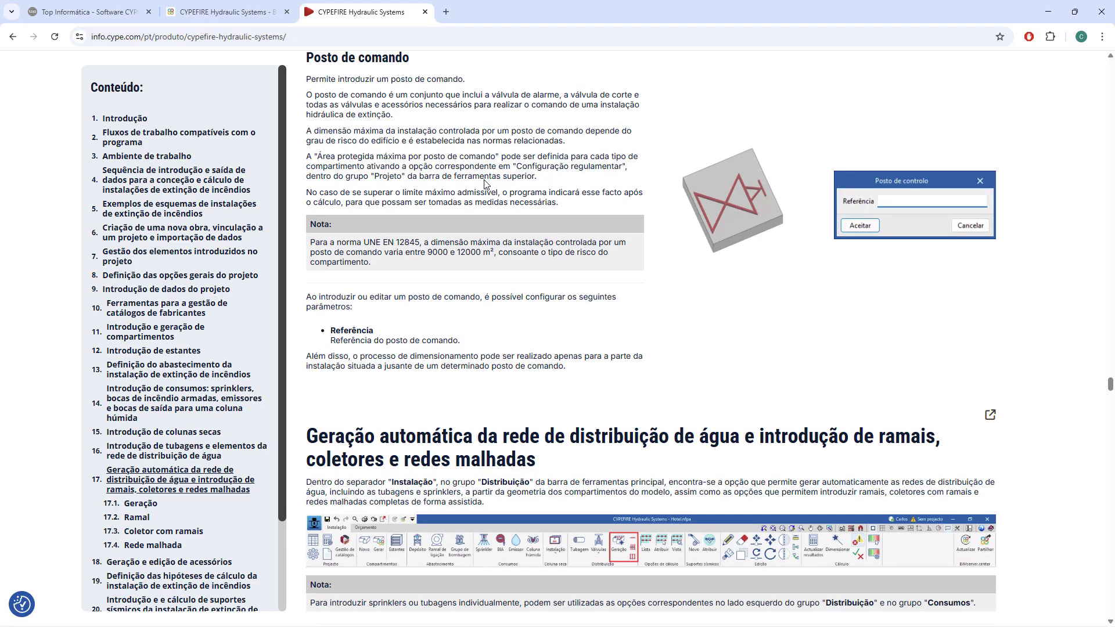
{"action": "scroll", "coordinate": [485, 183], "scroll_direction": "down", "scroll_amount": 4}
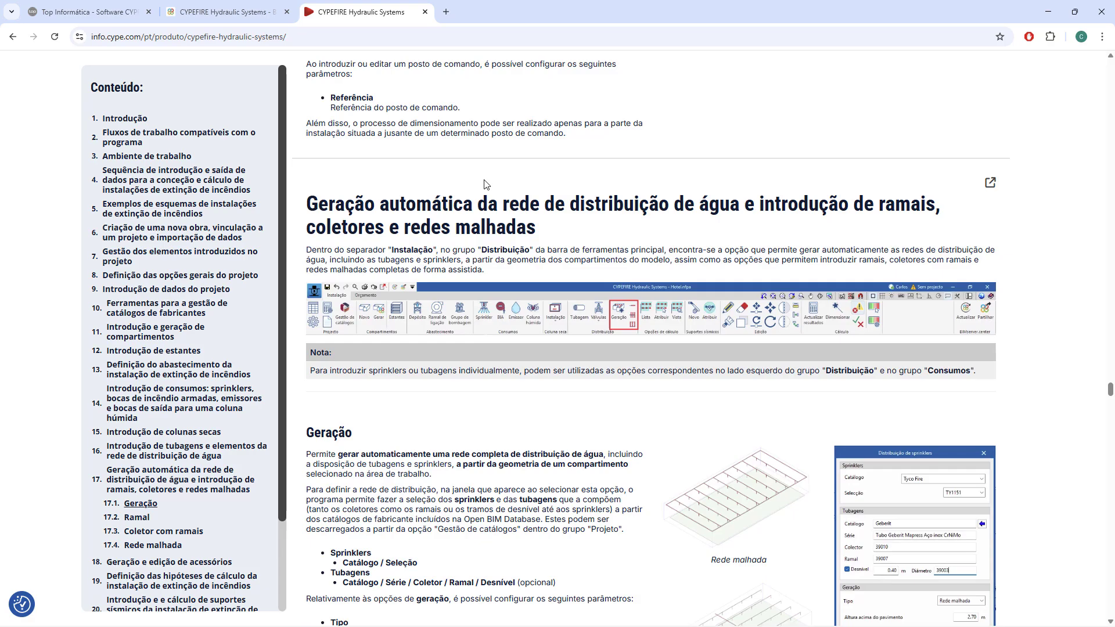
{"action": "scroll", "coordinate": [485, 183], "scroll_direction": "down", "scroll_amount": 2}
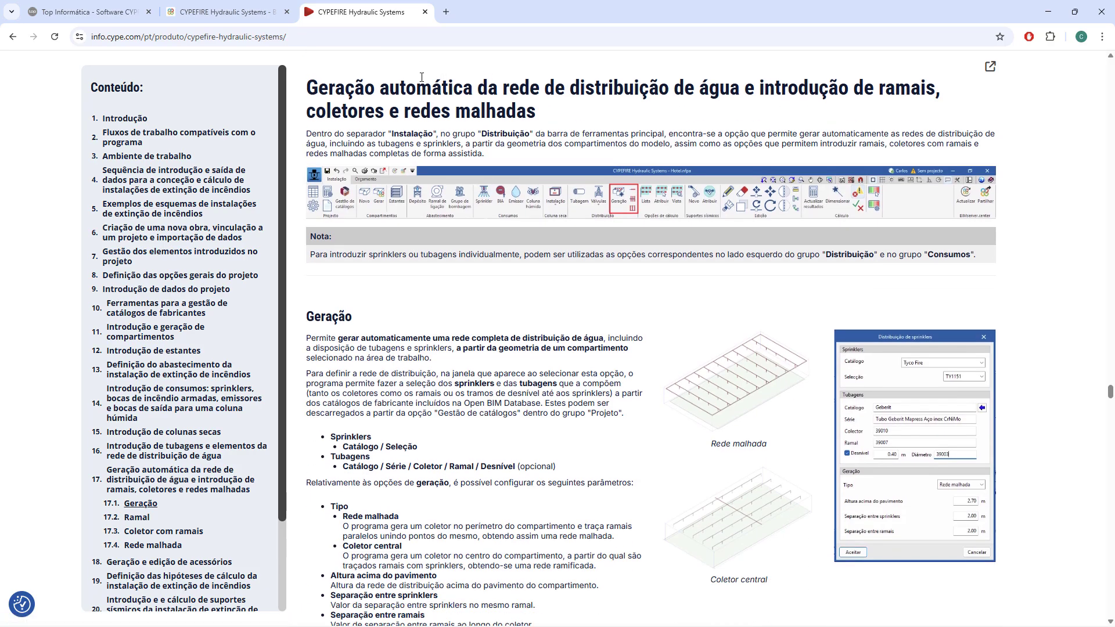
{"action": "left_click_drag", "start_coordinate": [391, 81], "coordinate": [748, 80]}
Enlarge and close the Rede malhada and Coletor central images in the Geração section.
{"action": "scroll", "coordinate": [722, 292], "scroll_direction": "down", "scroll_amount": 1}
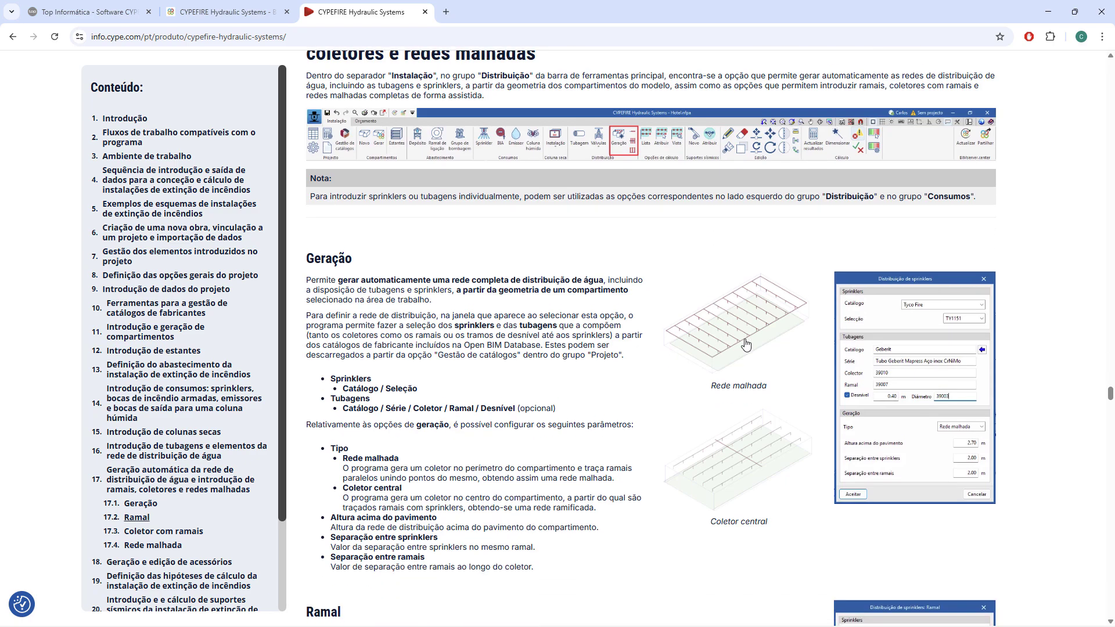
{"action": "left_click", "coordinate": [737, 325]}
{"action": "key", "text": "Escape"}
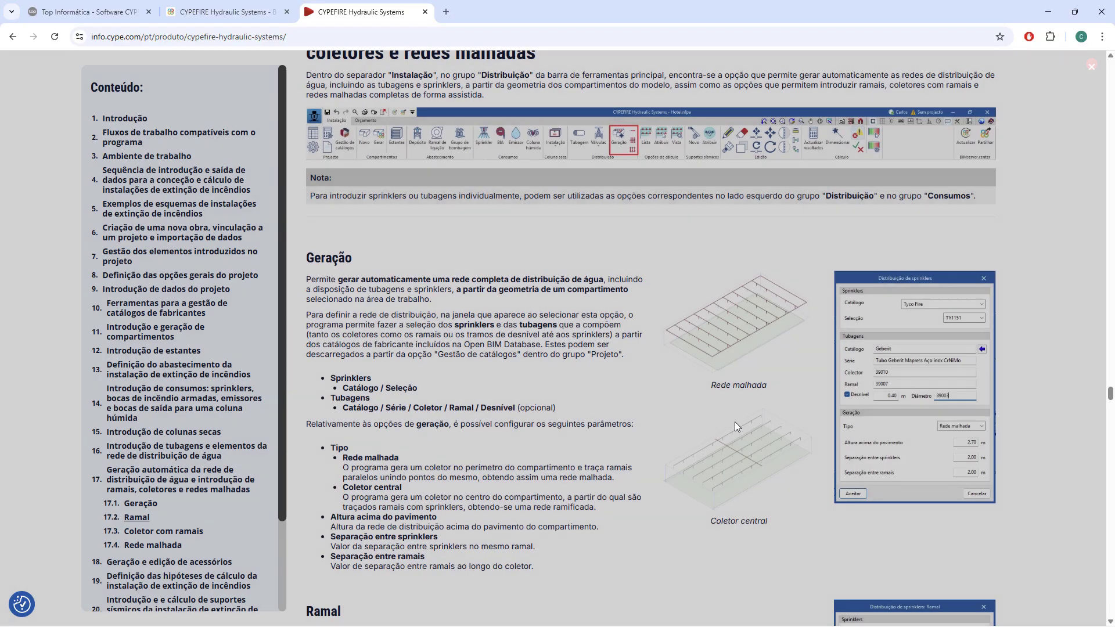
{"action": "scroll", "coordinate": [739, 419], "scroll_direction": "down", "scroll_amount": 4}
{"action": "left_click", "coordinate": [748, 243]}
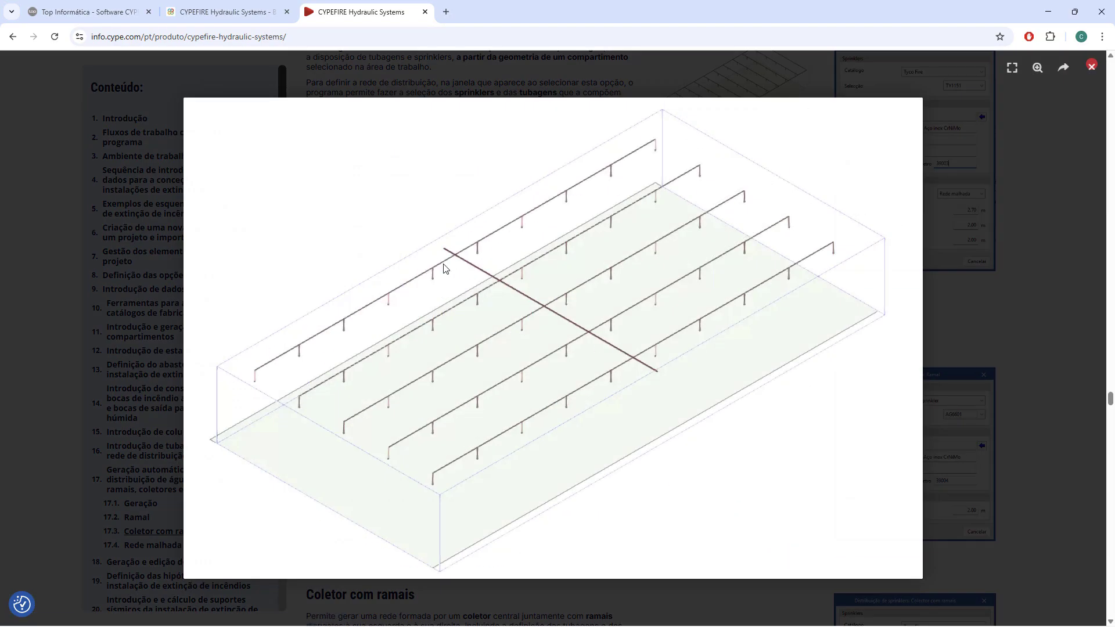
{"action": "key", "text": "Escape"}
{"action": "scroll", "coordinate": [679, 385], "scroll_direction": "down", "scroll_amount": 3}
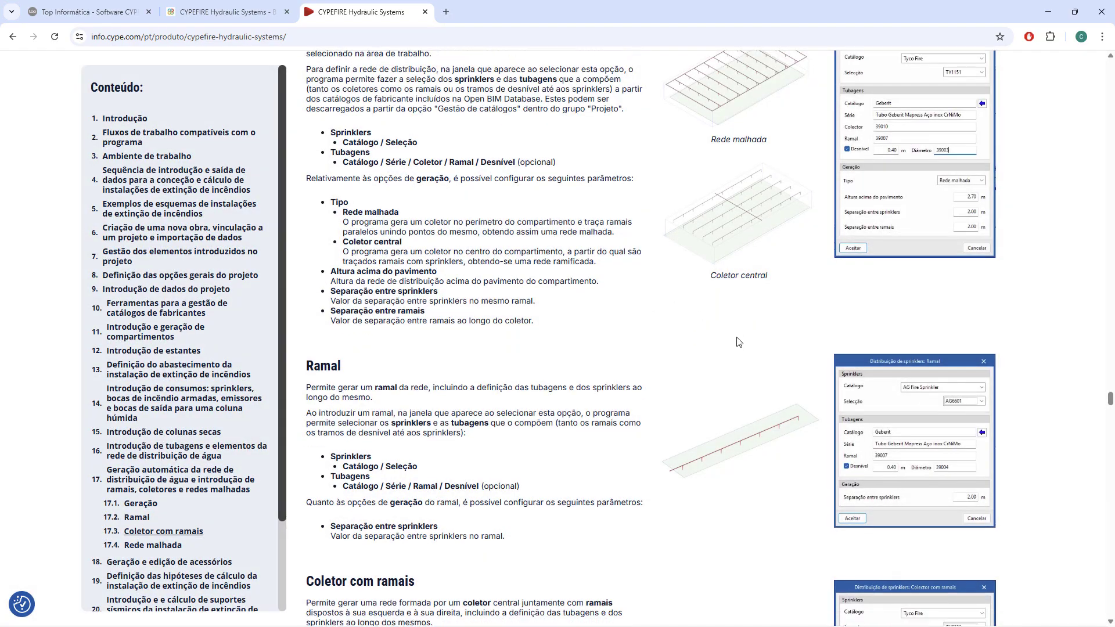
Review the Ramal and Coletor com ramais sections, enlarging and closing the Coletor com ramais image.
{"action": "scroll", "coordinate": [735, 334], "scroll_direction": "down", "scroll_amount": 3}
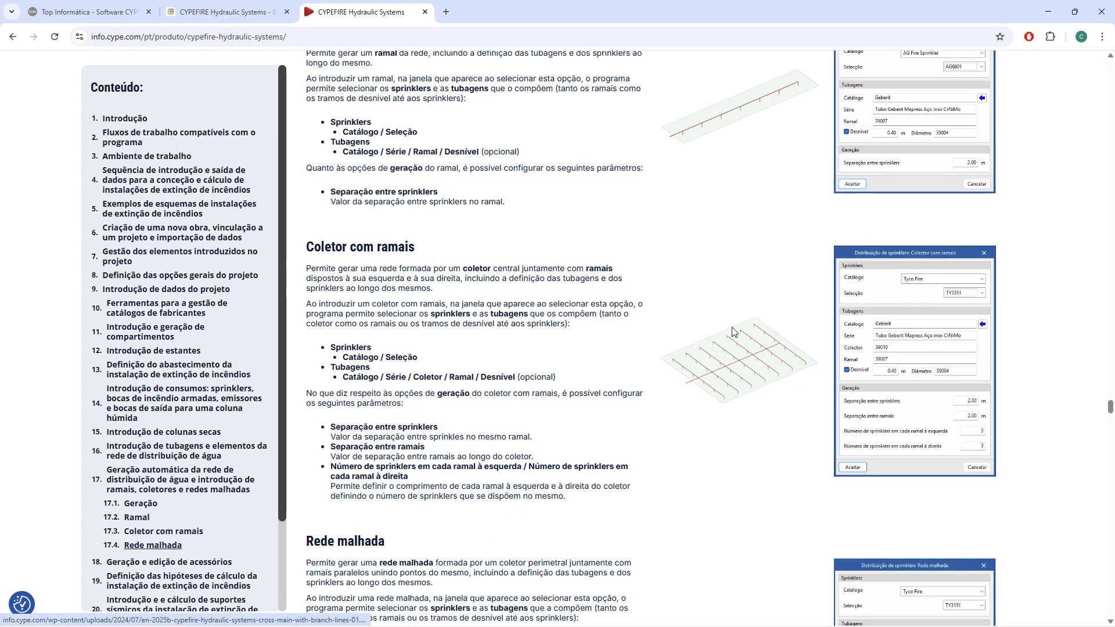
{"action": "scroll", "coordinate": [731, 332], "scroll_direction": "up", "scroll_amount": 3}
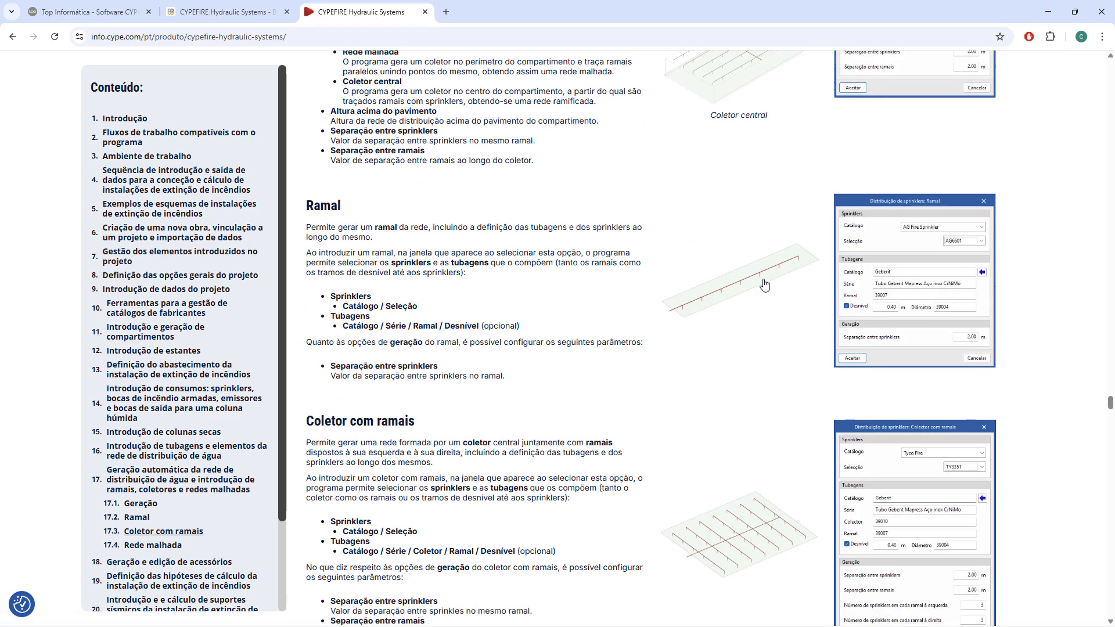
{"action": "scroll", "coordinate": [739, 298], "scroll_direction": "down", "scroll_amount": 1}
{"action": "scroll", "coordinate": [739, 299], "scroll_direction": "down", "scroll_amount": 3}
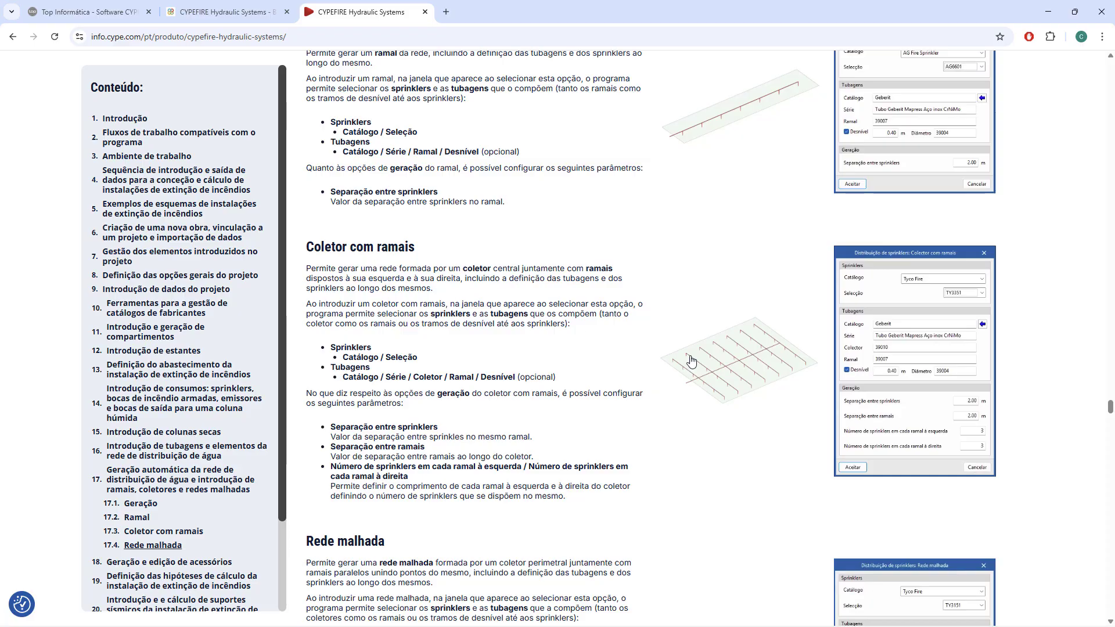
{"action": "left_click", "coordinate": [737, 369]}
{"action": "left_click", "coordinate": [735, 367]}
{"action": "scroll", "coordinate": [734, 363], "scroll_direction": "down", "scroll_amount": 7}
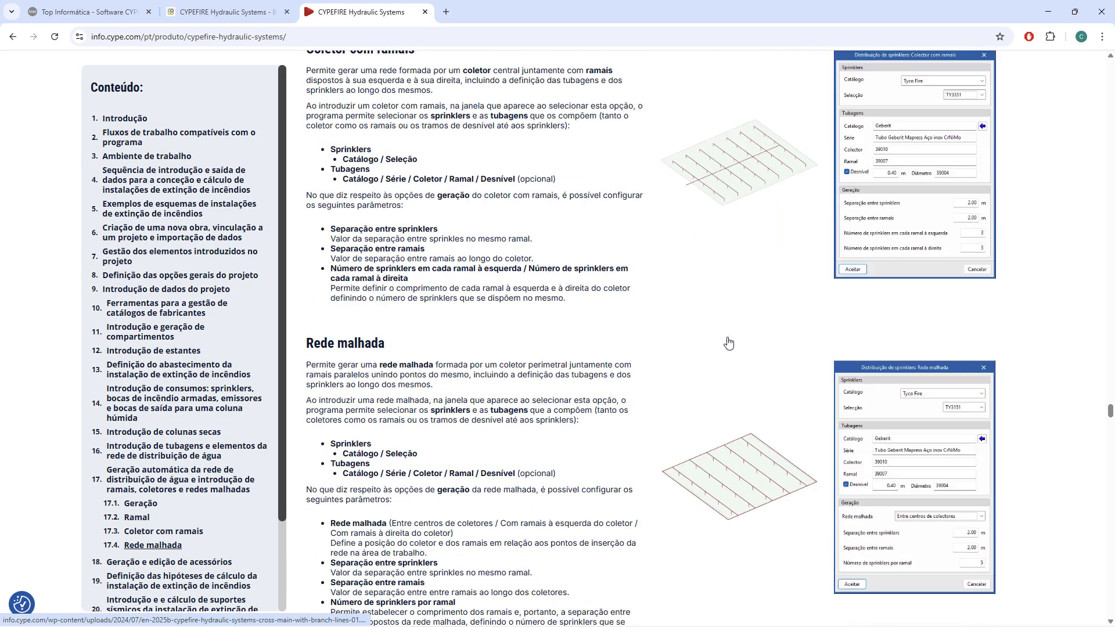
Enlarge and close the Rede malhada section's image, and compare it with the Ramal and Coletor com ramais sections.
{"action": "left_click", "coordinate": [742, 300]}
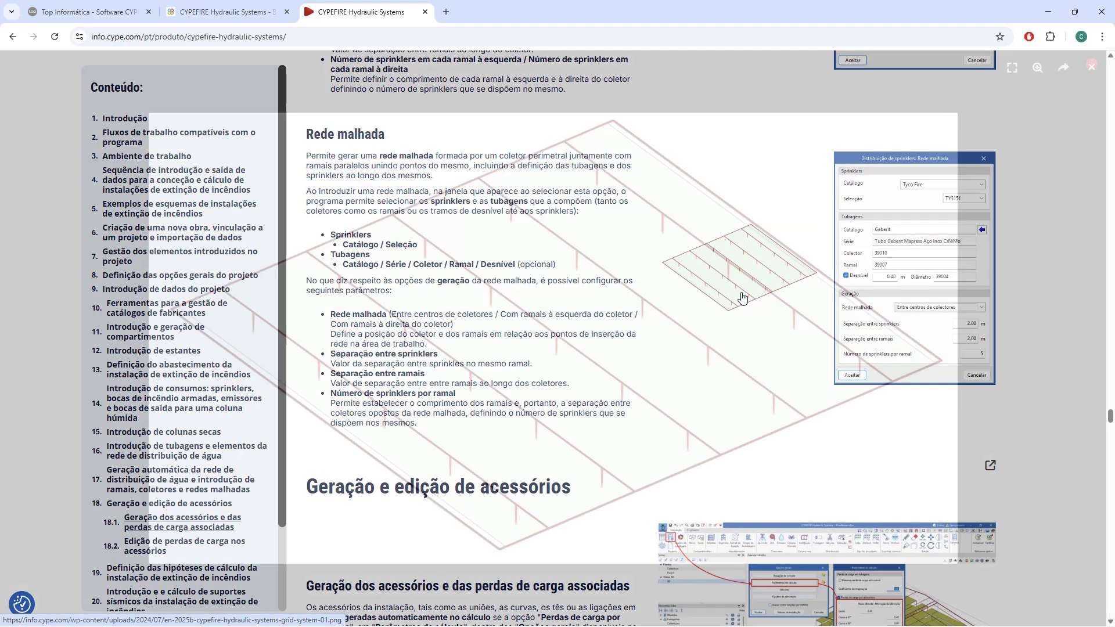
{"action": "left_click", "coordinate": [741, 297]}
{"action": "scroll", "coordinate": [740, 297], "scroll_direction": "up", "scroll_amount": 17}
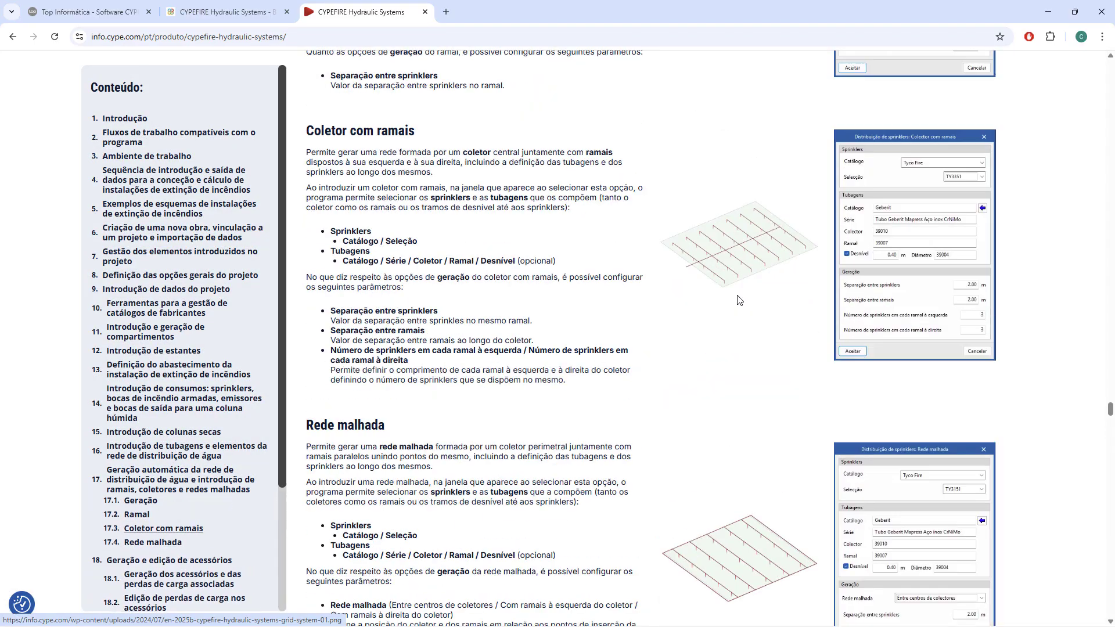
{"action": "scroll", "coordinate": [737, 300], "scroll_direction": "down", "scroll_amount": 3}
{"action": "scroll", "coordinate": [737, 301], "scroll_direction": "down", "scroll_amount": 8}
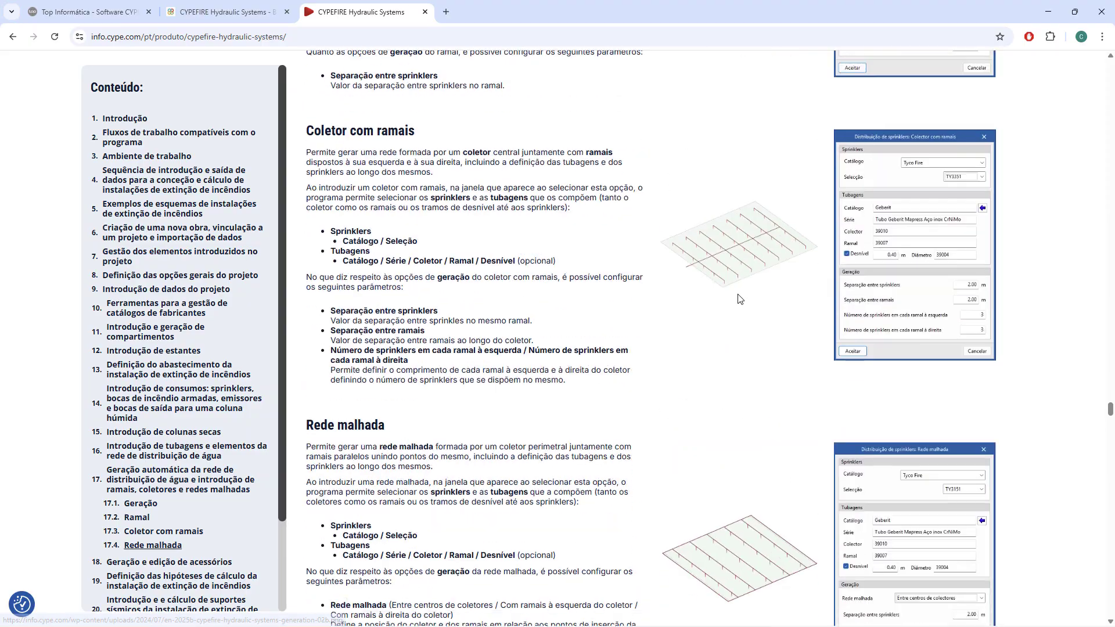
{"action": "scroll", "coordinate": [720, 294], "scroll_direction": "up", "scroll_amount": 7}
{"action": "scroll", "coordinate": [371, 284], "scroll_direction": "down", "scroll_amount": 3}
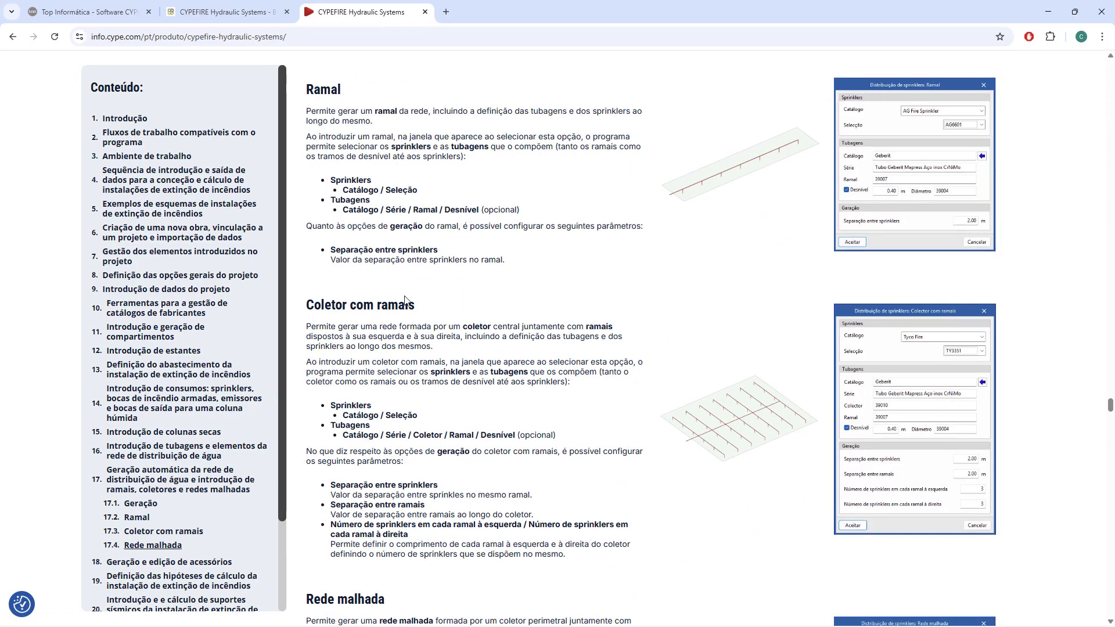
{"action": "scroll", "coordinate": [405, 299], "scroll_direction": "down", "scroll_amount": 8}
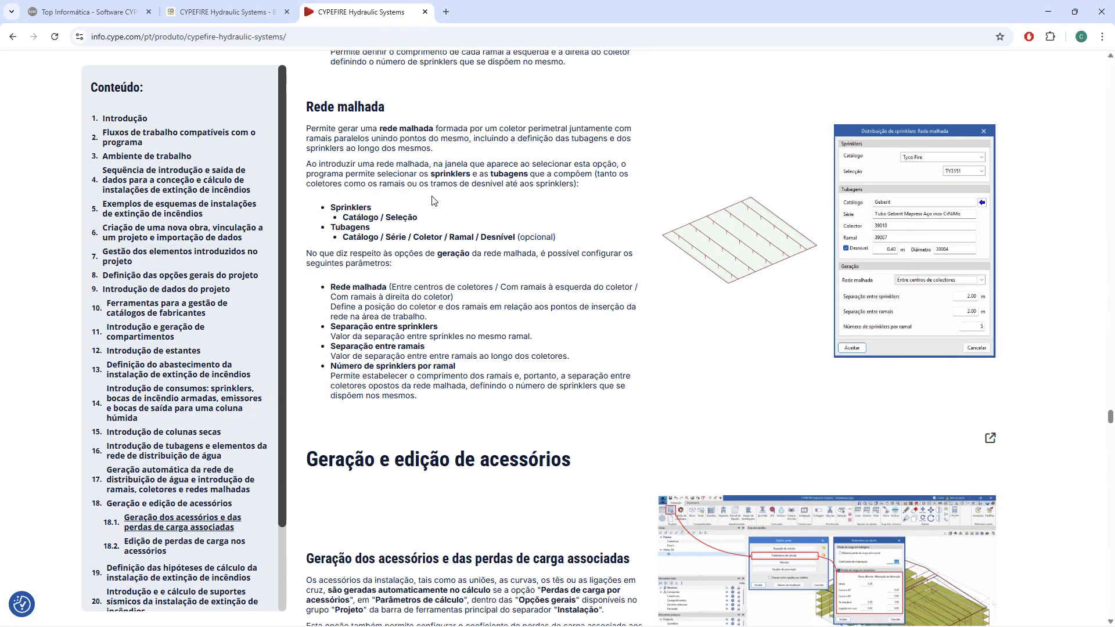
Go to Geração e edição de acessórios and enlarge and close the image showing Parâmetros de cálculo.
{"action": "scroll", "coordinate": [431, 201], "scroll_direction": "down", "scroll_amount": 4}
{"action": "scroll", "coordinate": [488, 201], "scroll_direction": "down", "scroll_amount": 2}
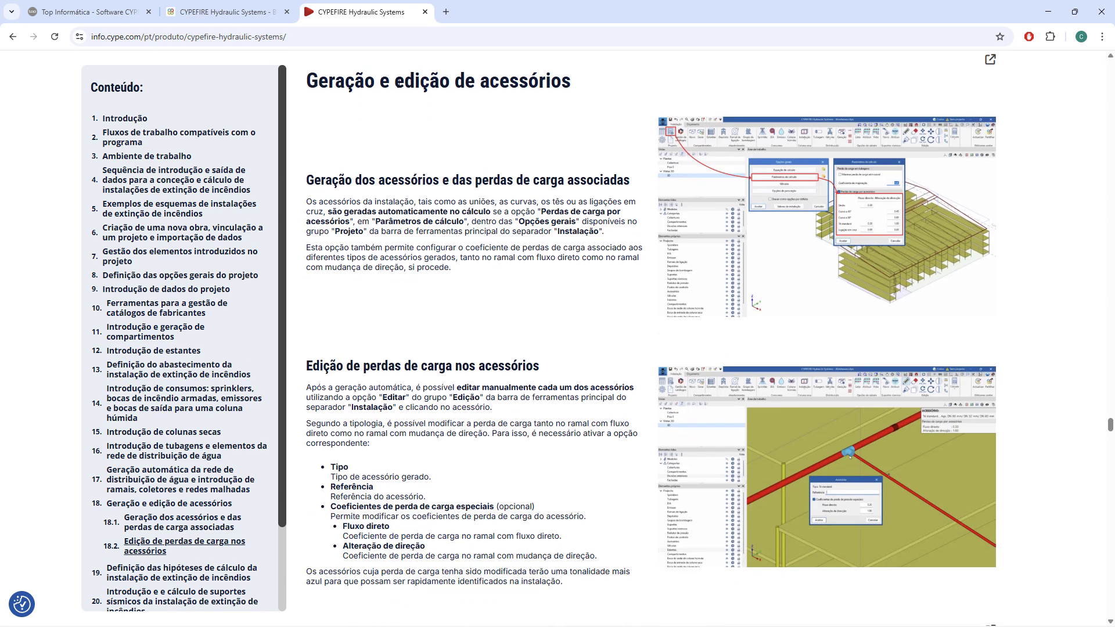
{"action": "left_click", "coordinate": [825, 232]}
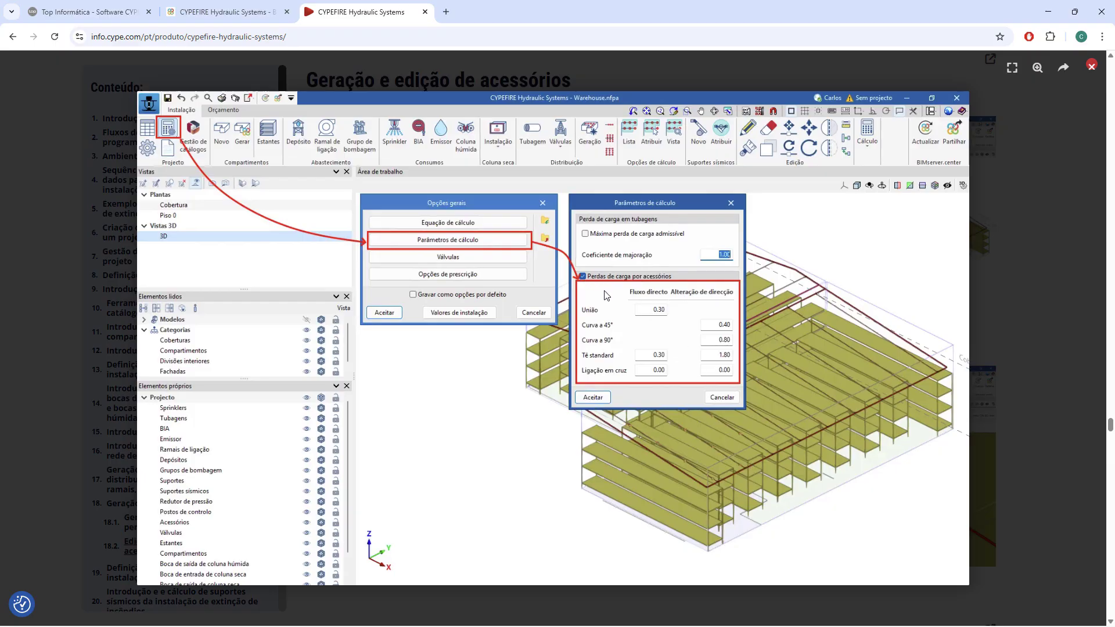
{"action": "key", "text": "Escape"}
Enlarge and close the image of the Acessório dialog in Edição de perdas de carga nos acessórios.
{"action": "scroll", "coordinate": [653, 312], "scroll_direction": "down", "scroll_amount": 3}
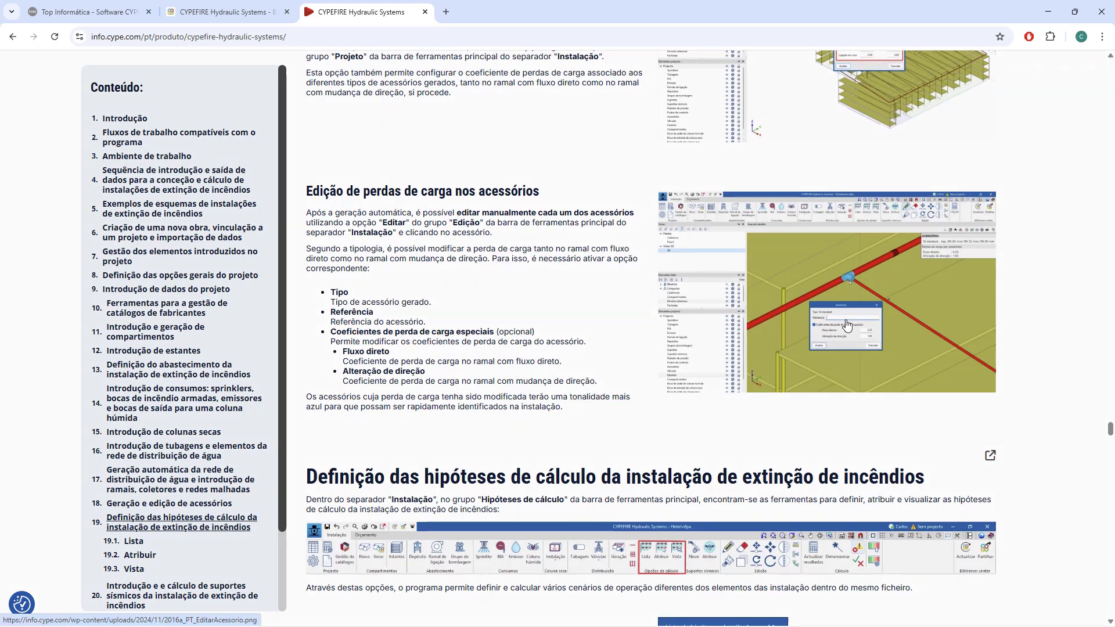
{"action": "left_click", "coordinate": [843, 326]}
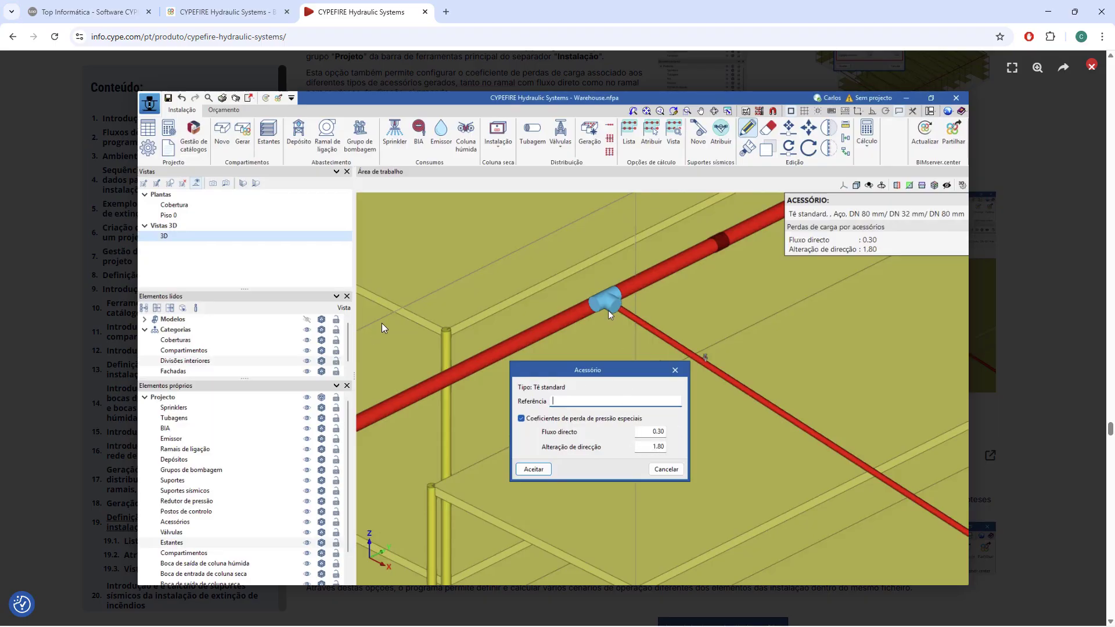
{"action": "scroll", "coordinate": [594, 351], "scroll_direction": "down", "scroll_amount": 1}
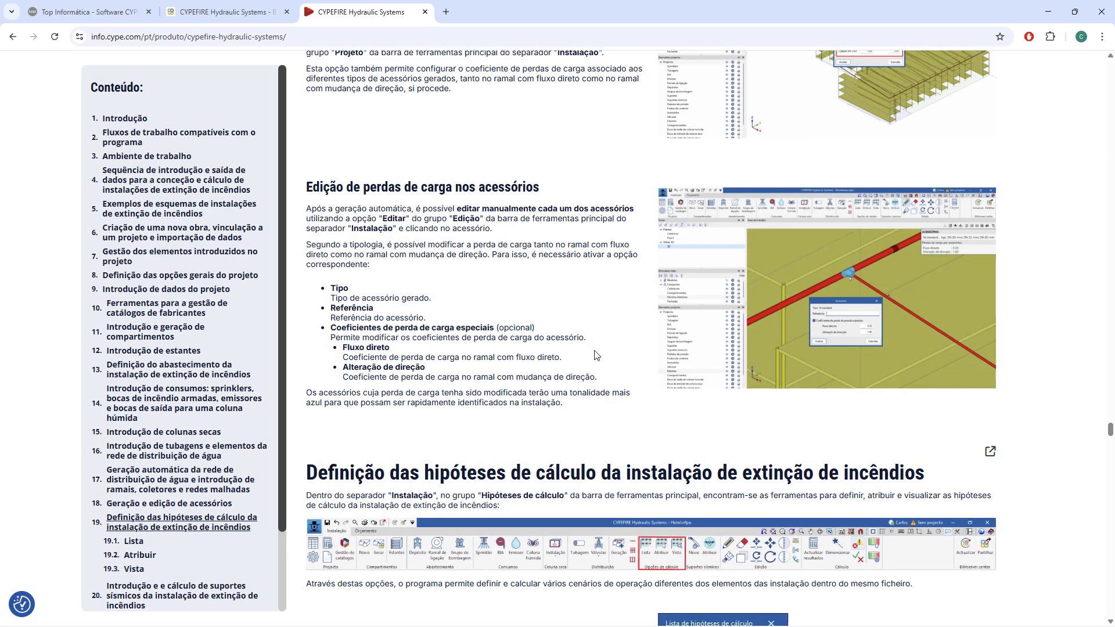
Review the calculation hypotheses' Lista section, and enlarge and close the toolbar image showing the Opções de cálculo group.
{"action": "scroll", "coordinate": [596, 354], "scroll_direction": "down", "scroll_amount": 4}
{"action": "scroll", "coordinate": [593, 352], "scroll_direction": "down", "scroll_amount": 1}
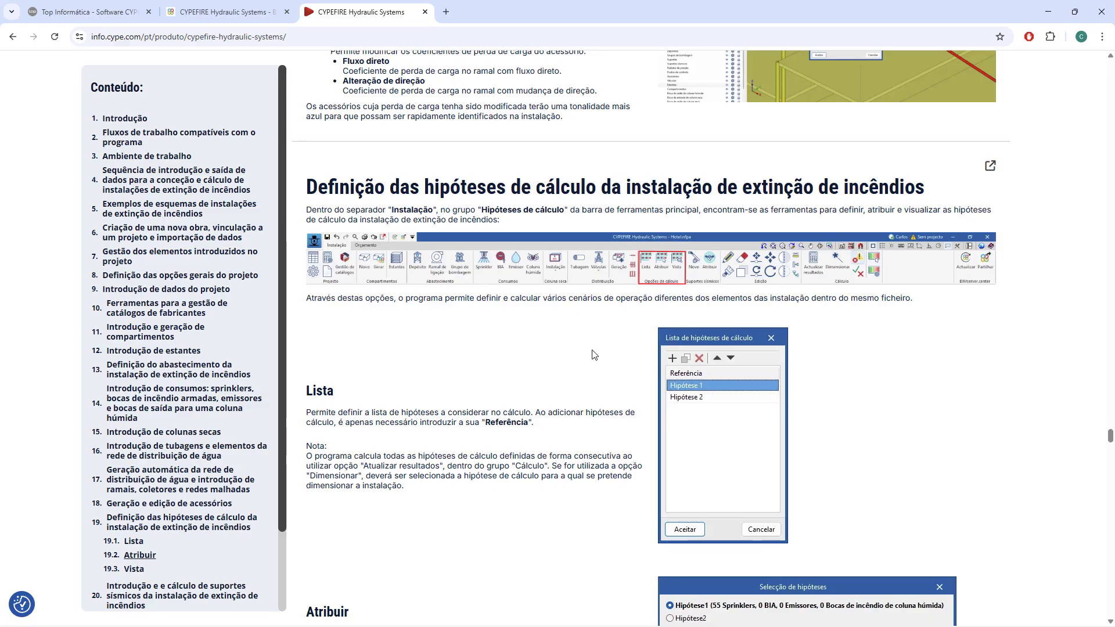
{"action": "scroll", "coordinate": [650, 286], "scroll_direction": "down", "scroll_amount": 2}
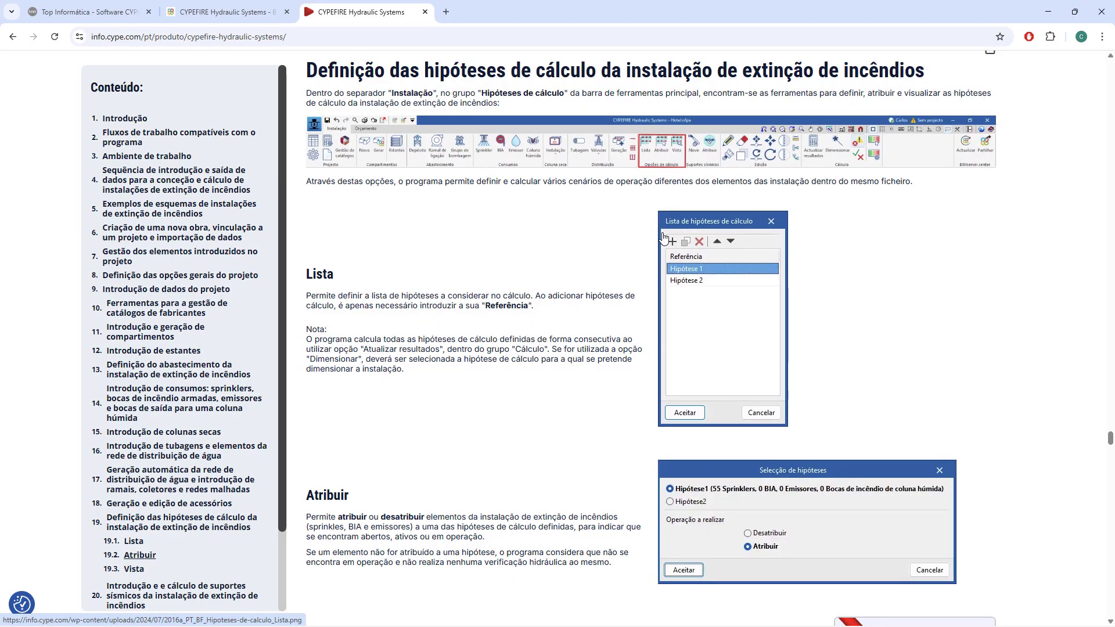
{"action": "scroll", "coordinate": [687, 224], "scroll_direction": "down", "scroll_amount": 2}
{"action": "scroll", "coordinate": [705, 121], "scroll_direction": "up", "scroll_amount": 3}
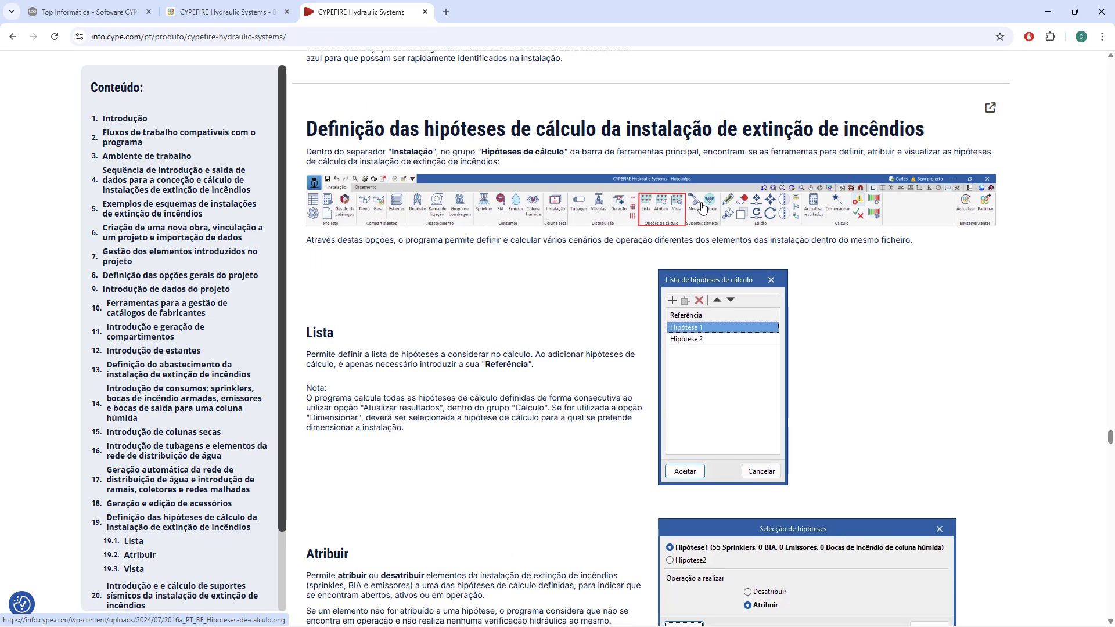
{"action": "left_click", "coordinate": [700, 215]}
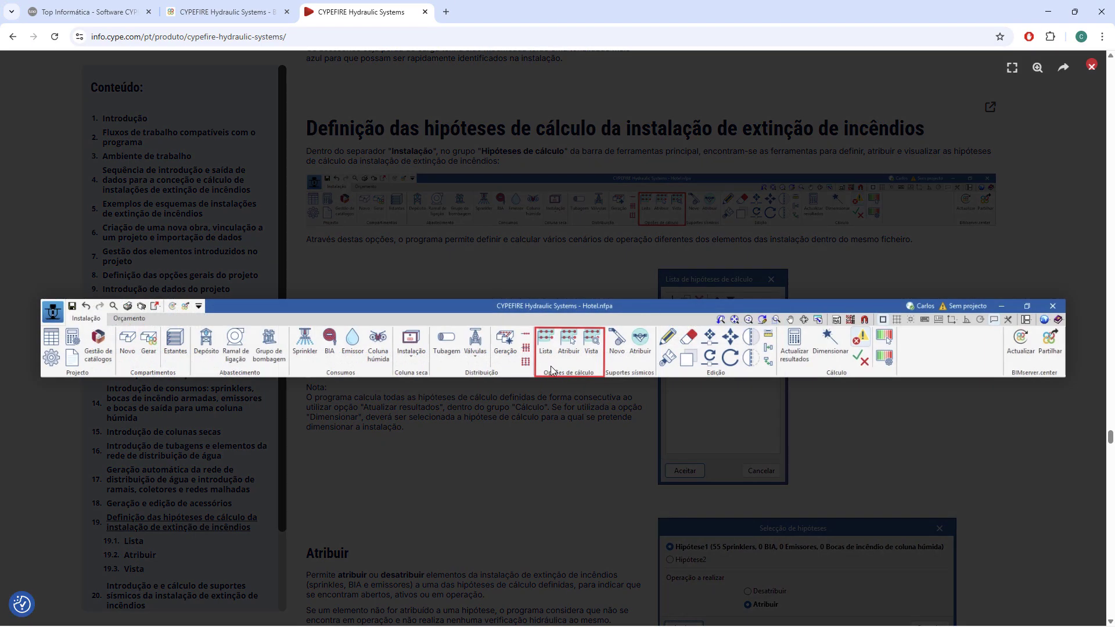
{"action": "left_click", "coordinate": [567, 364]}
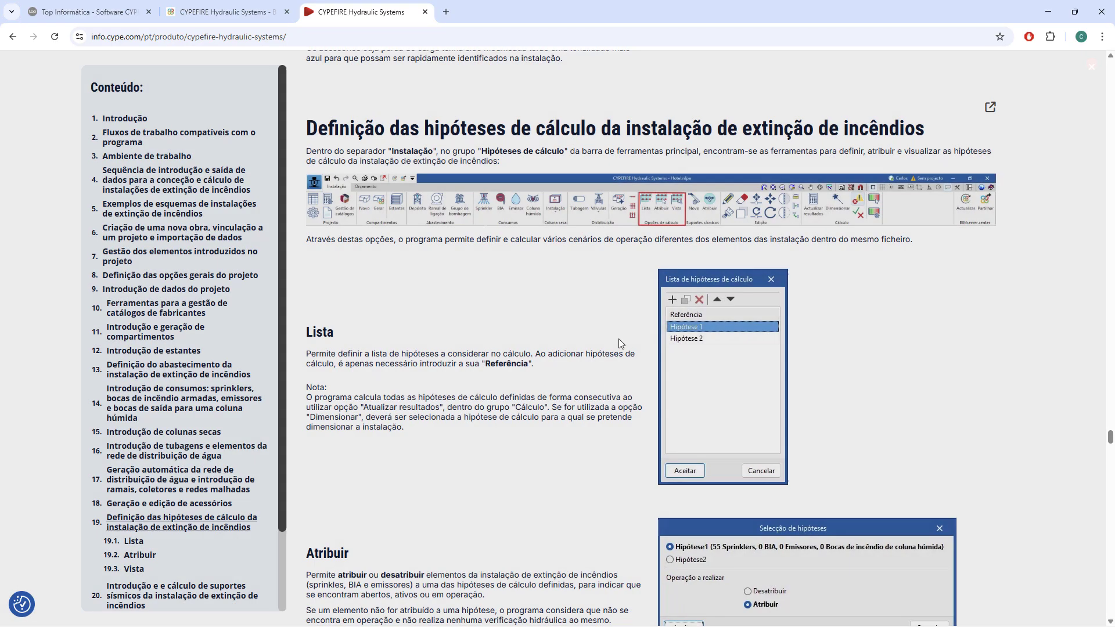
Review the Atribuir and Vista sections on assigning elements to calculation hypotheses and displaying them.
{"action": "scroll", "coordinate": [677, 388], "scroll_direction": "down", "scroll_amount": 5}
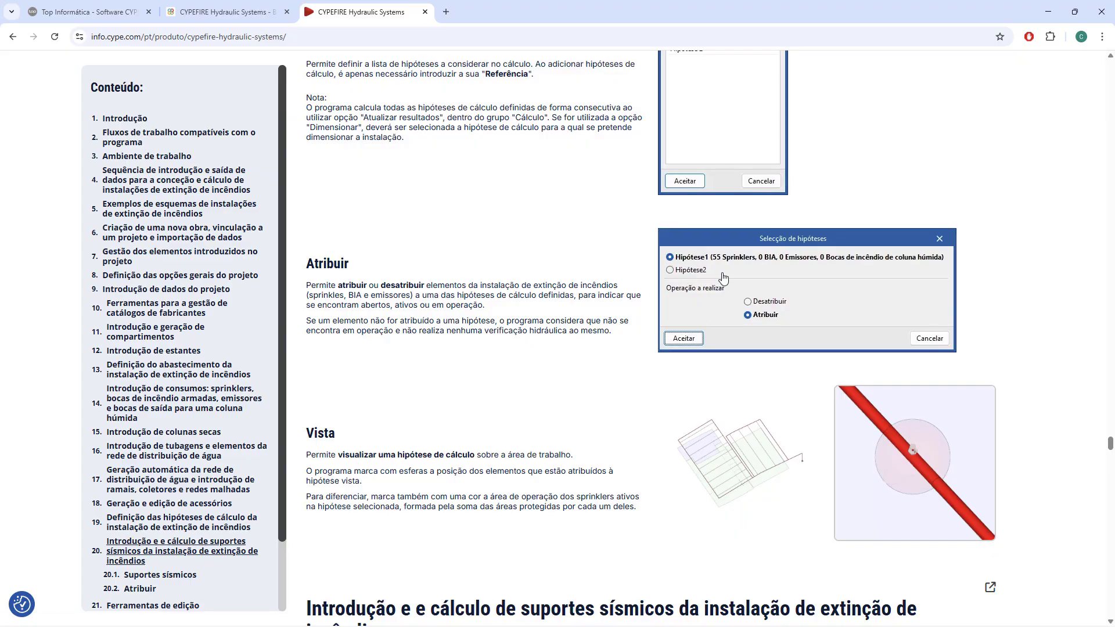
{"action": "scroll", "coordinate": [747, 300], "scroll_direction": "down", "scroll_amount": 2}
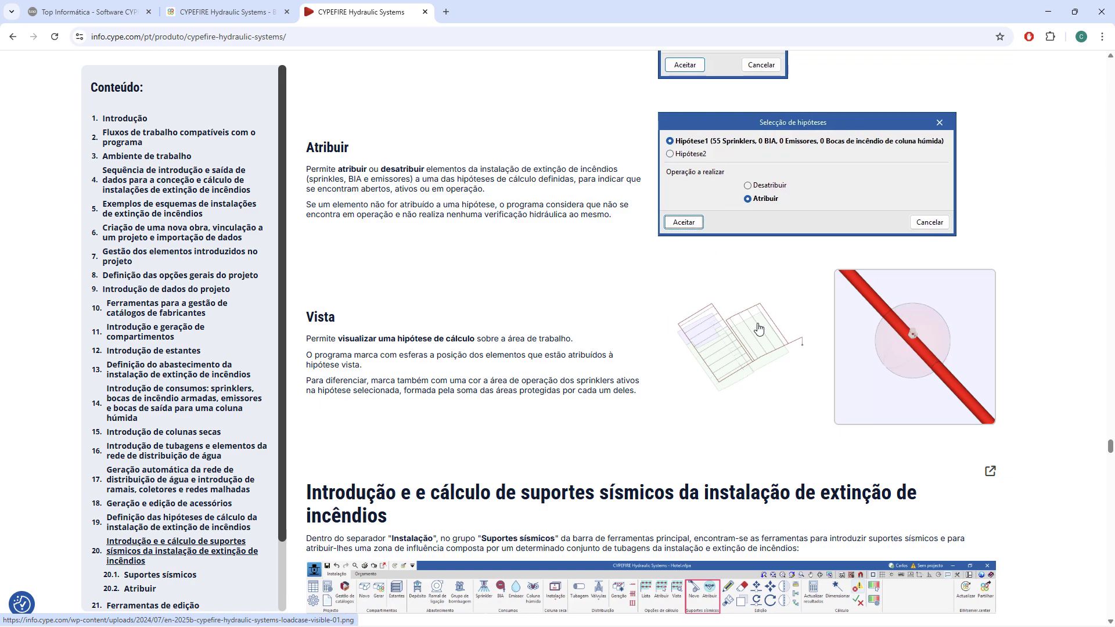
{"action": "scroll", "coordinate": [663, 266], "scroll_direction": "down", "scroll_amount": 2}
Examine the seismic supports introduction and the Suportes sísmicos section's support types, composition, arrangement and verifications.
{"action": "scroll", "coordinate": [663, 265], "scroll_direction": "down", "scroll_amount": 1}
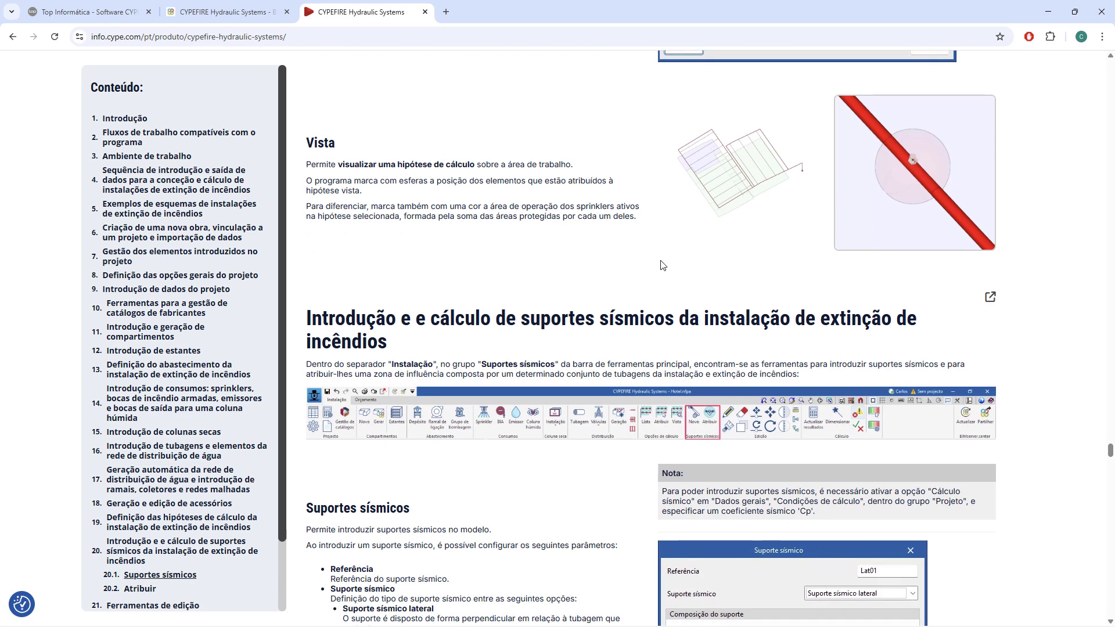
{"action": "scroll", "coordinate": [663, 265], "scroll_direction": "down", "scroll_amount": 2}
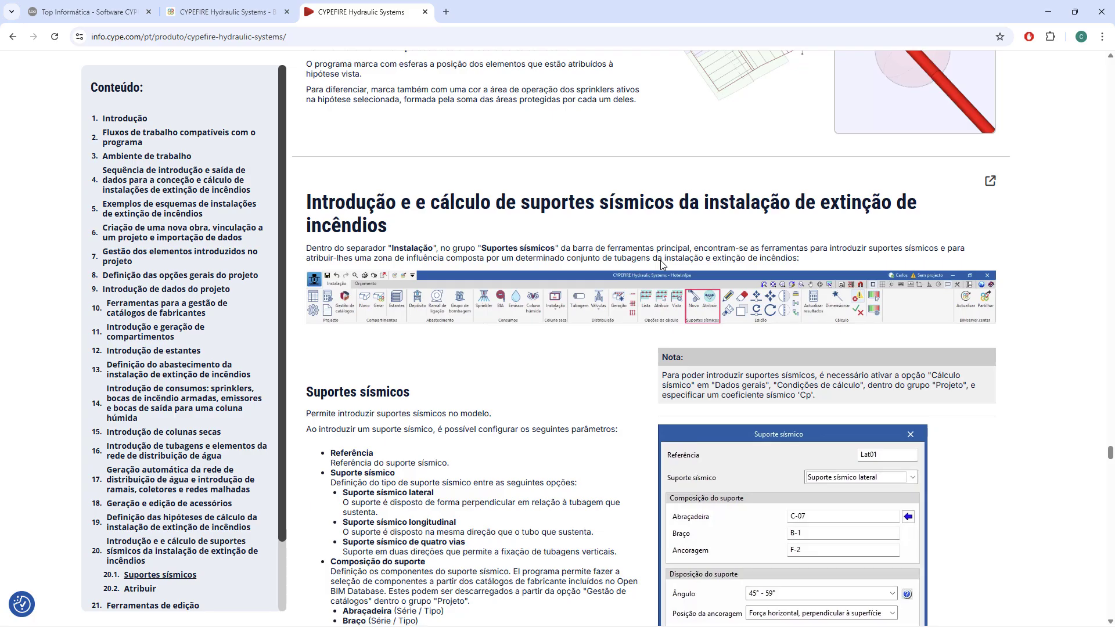
{"action": "scroll", "coordinate": [662, 267], "scroll_direction": "down", "scroll_amount": 1}
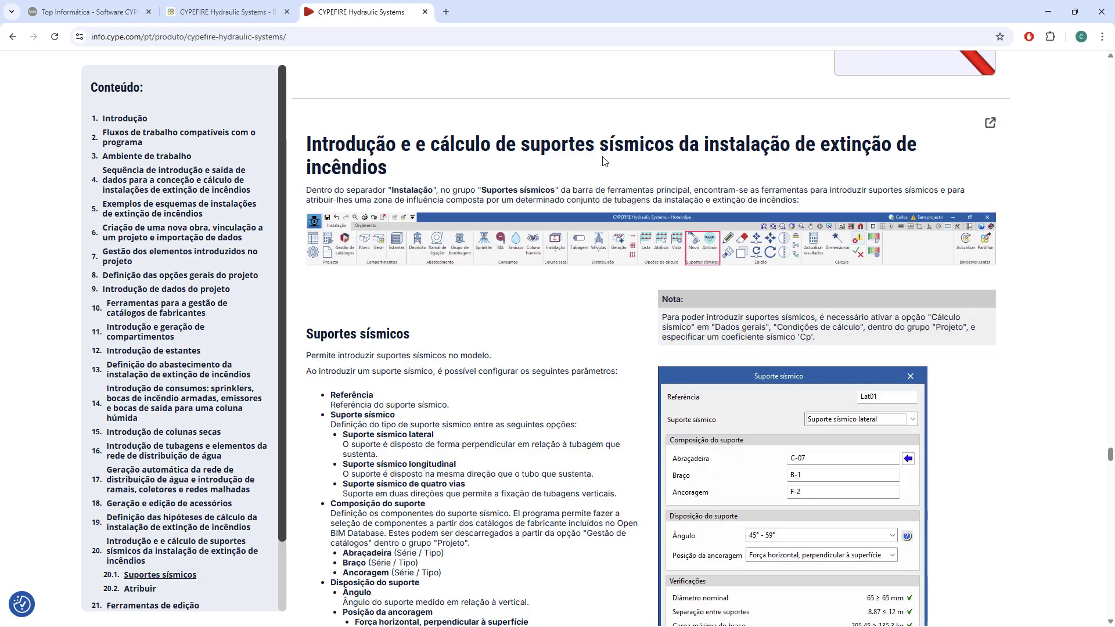
{"action": "scroll", "coordinate": [603, 155], "scroll_direction": "down", "scroll_amount": 1}
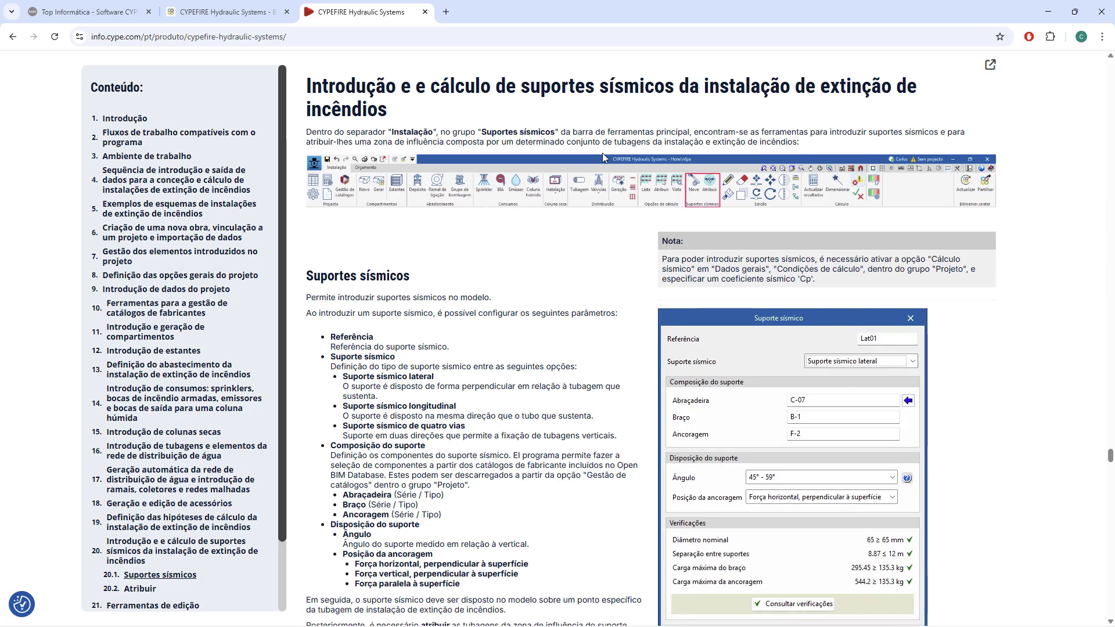
{"action": "scroll", "coordinate": [601, 152], "scroll_direction": "down", "scroll_amount": 2}
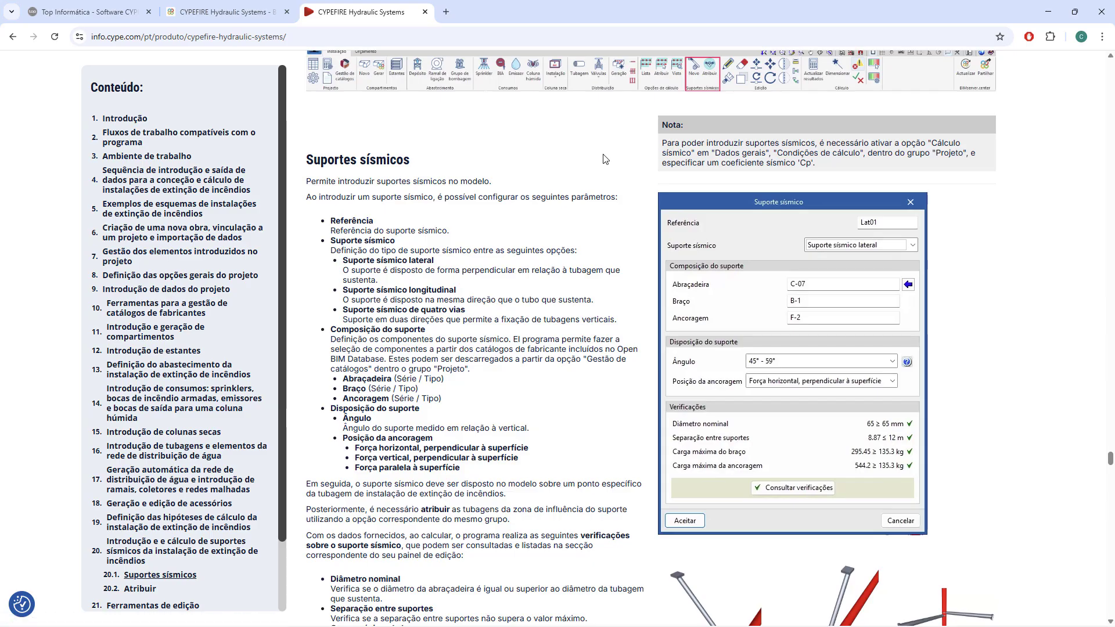
{"action": "scroll", "coordinate": [602, 158], "scroll_direction": "down", "scroll_amount": 3}
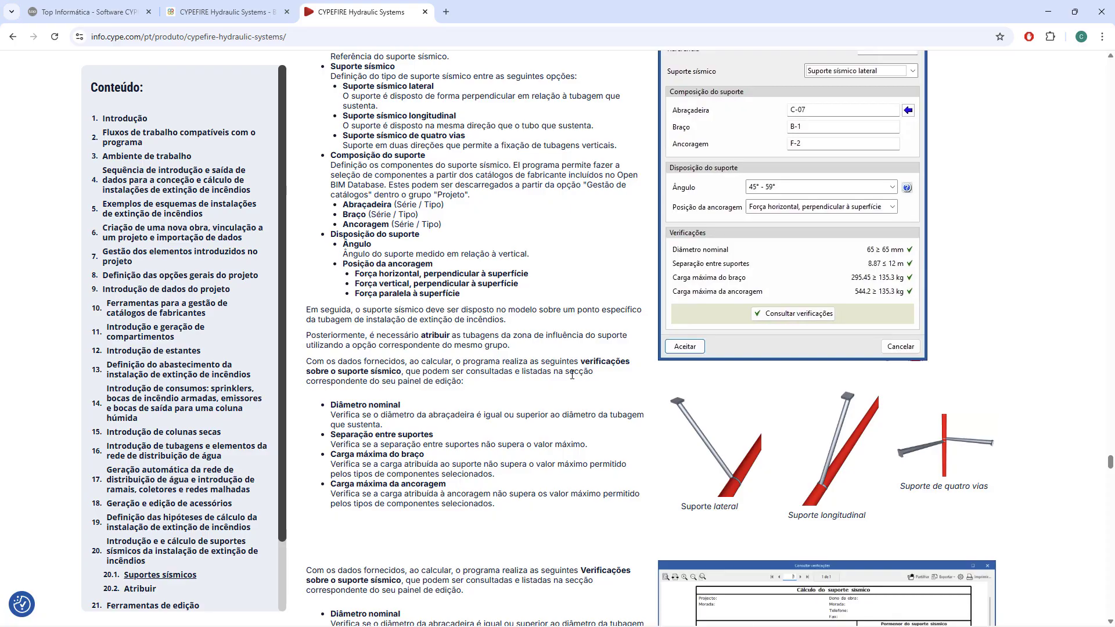
Review the seismic support types and verifications, enlarging and closing the Cálculo do suporte sísmico report image twice.
{"action": "scroll", "coordinate": [569, 373], "scroll_direction": "up", "scroll_amount": 2}
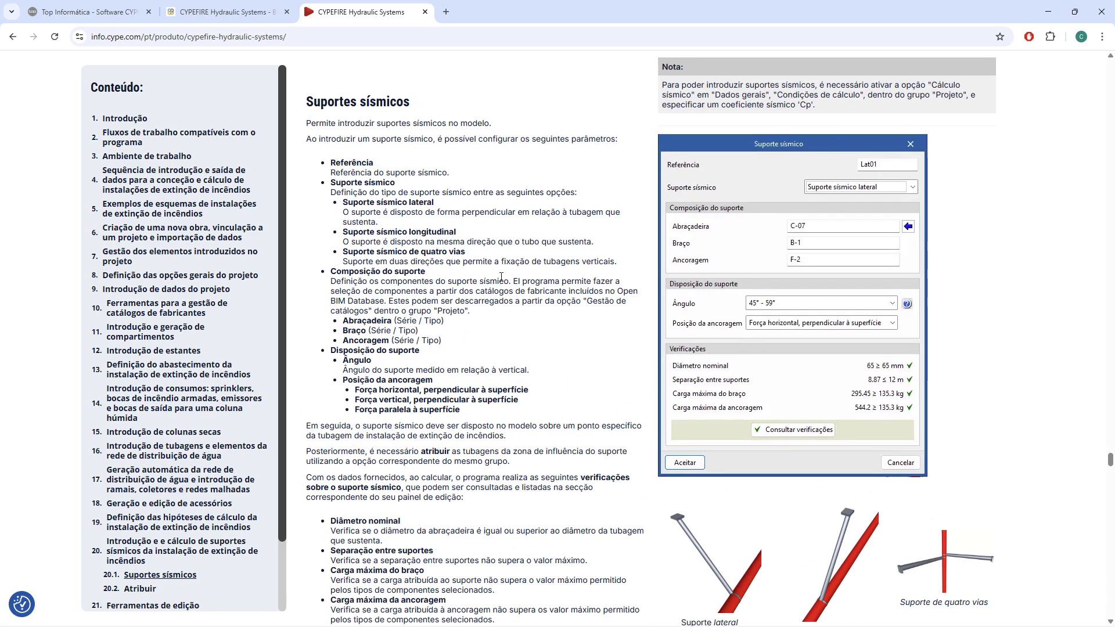
{"action": "scroll", "coordinate": [500, 277], "scroll_direction": "down", "scroll_amount": 3}
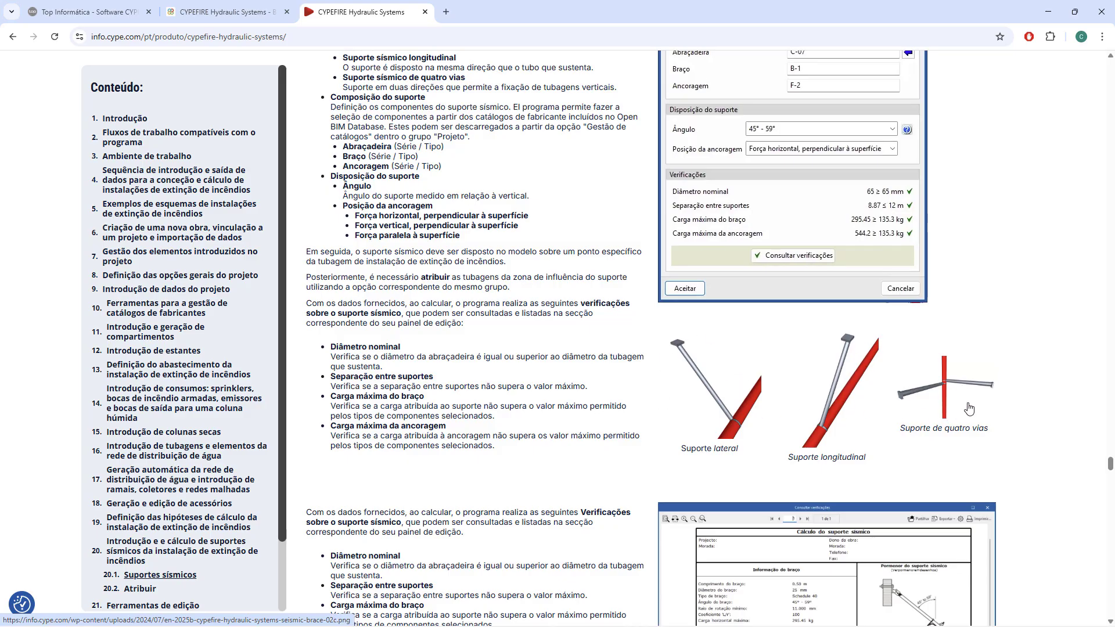
{"action": "scroll", "coordinate": [968, 401], "scroll_direction": "down", "scroll_amount": 2}
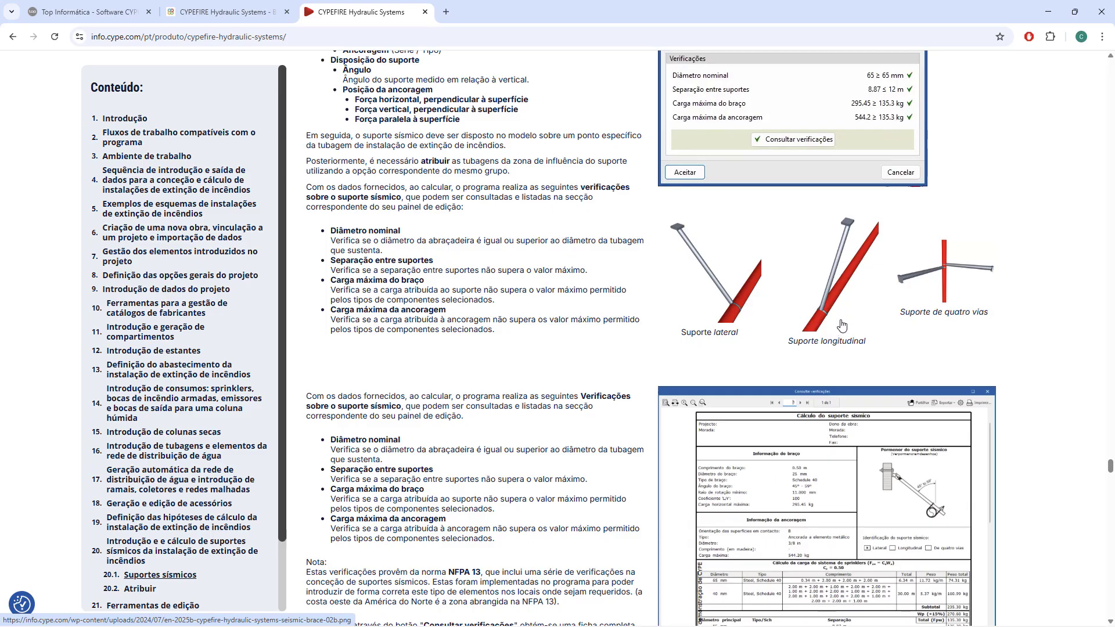
{"action": "scroll", "coordinate": [827, 335], "scroll_direction": "down", "scroll_amount": 3}
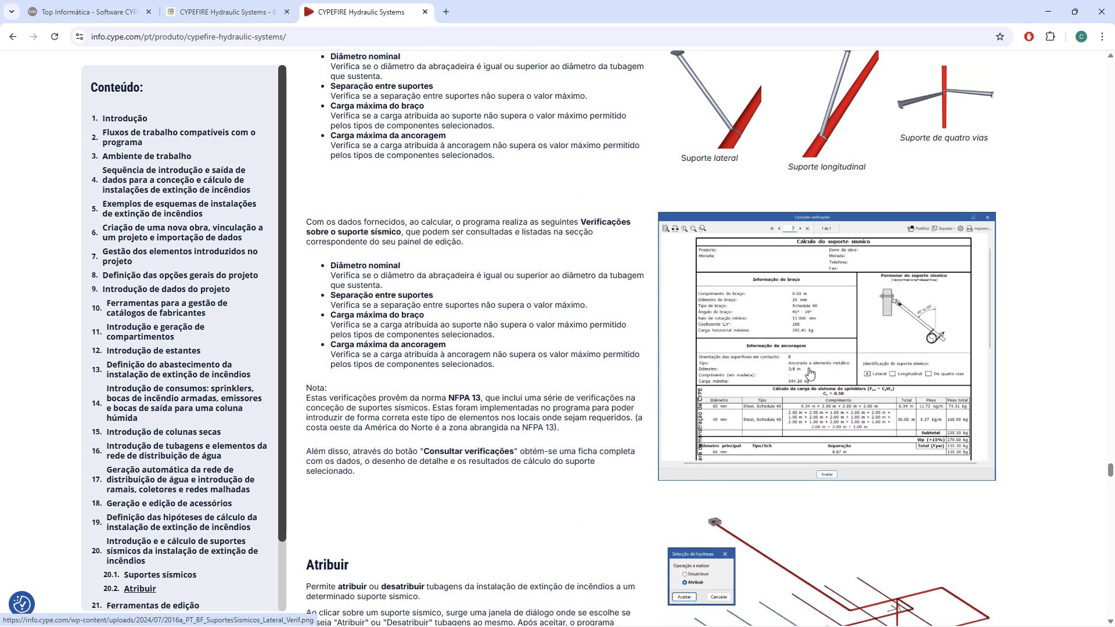
{"action": "left_click", "coordinate": [824, 341]}
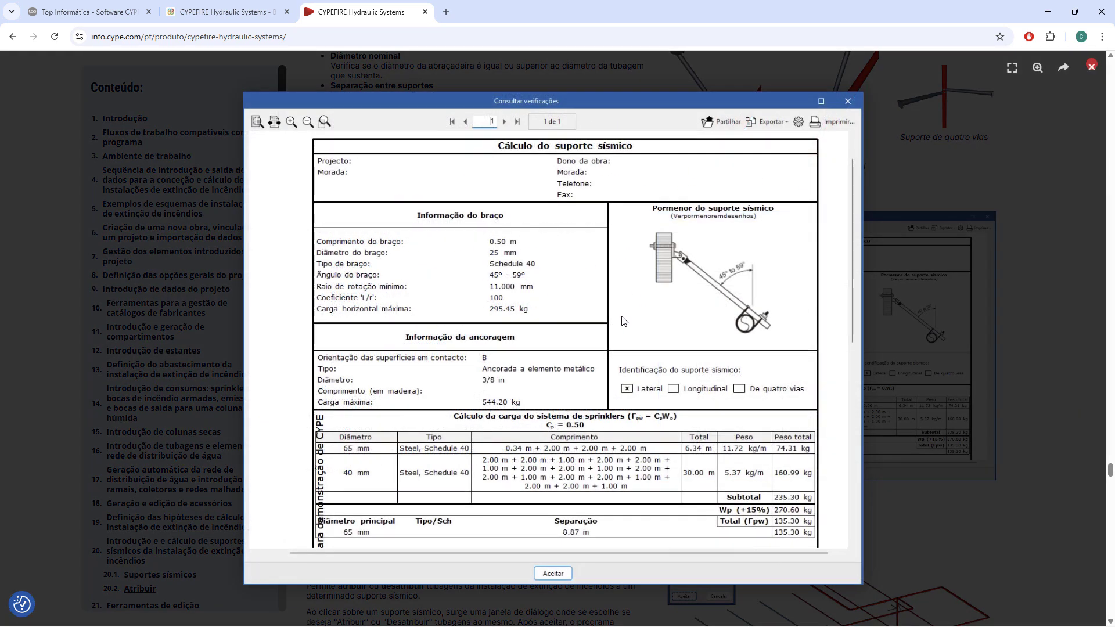
{"action": "key", "text": "Escape"}
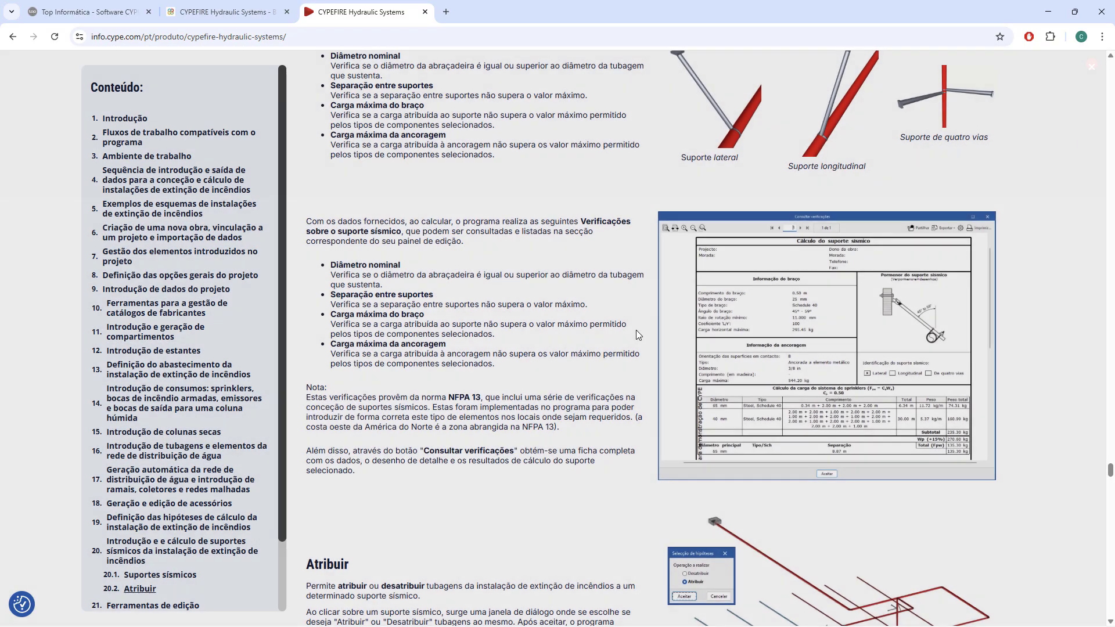
{"action": "scroll", "coordinate": [894, 318], "scroll_direction": "down", "scroll_amount": 1}
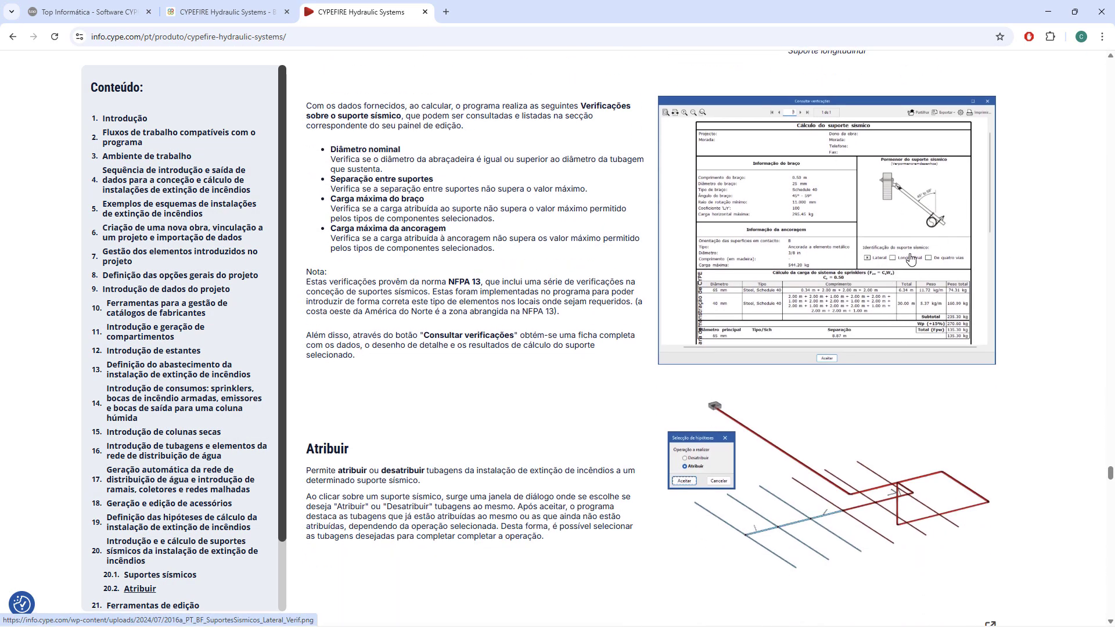
{"action": "left_click", "coordinate": [907, 259]}
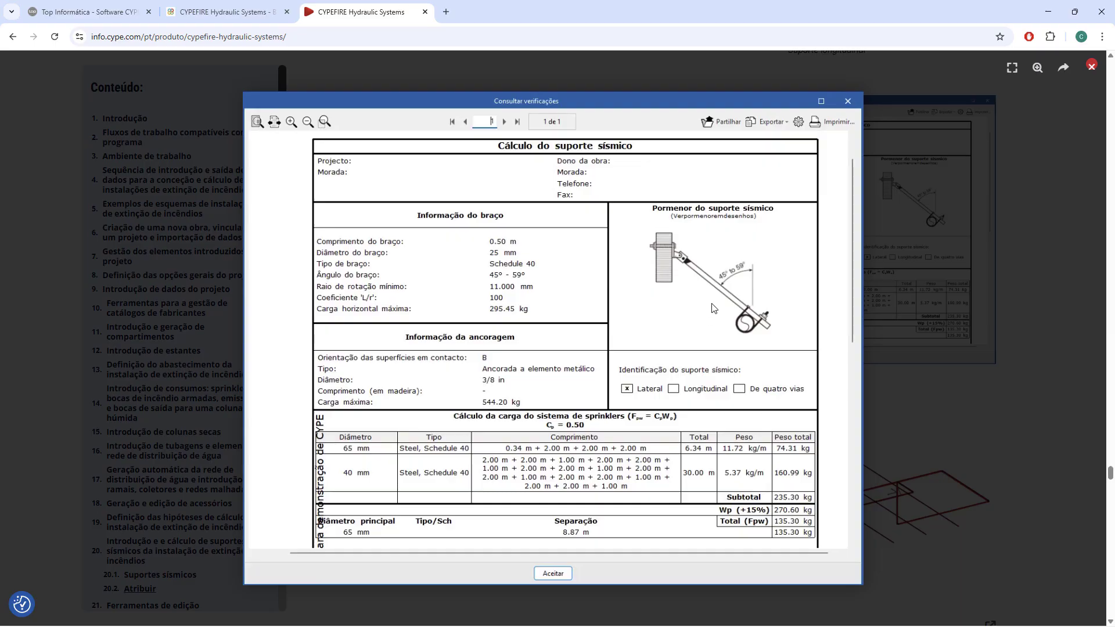
{"action": "key", "text": "Escape"}
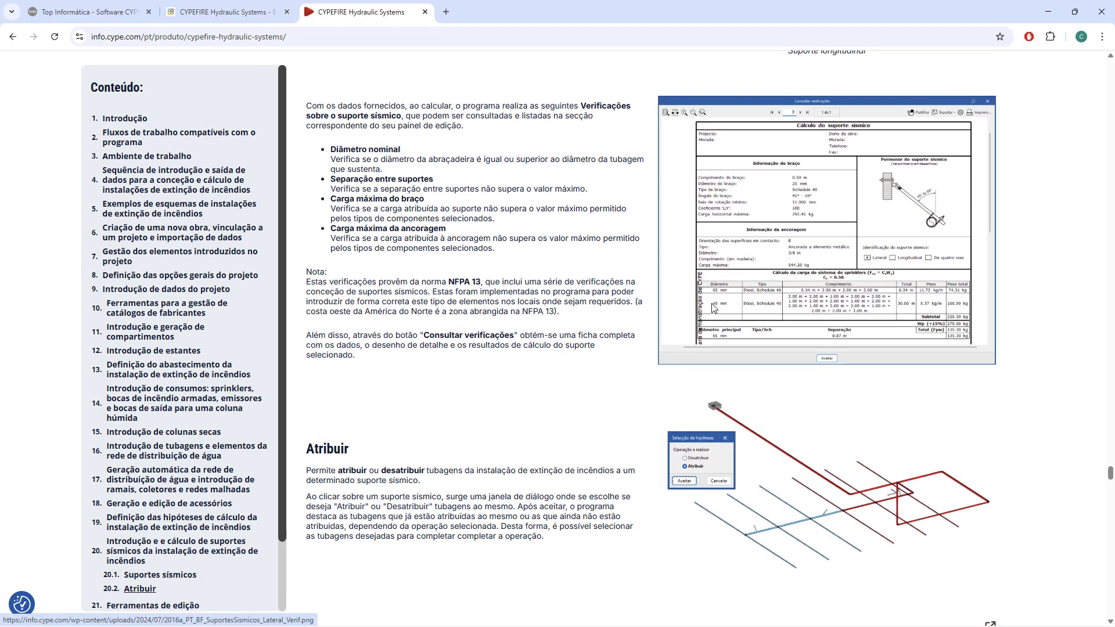
Review the seismic supports' Atribuir section and the Ferramentas de edição table, enlarging and closing the toolbar image that highlights the Edição group.
{"action": "scroll", "coordinate": [712, 313], "scroll_direction": "down", "scroll_amount": 4}
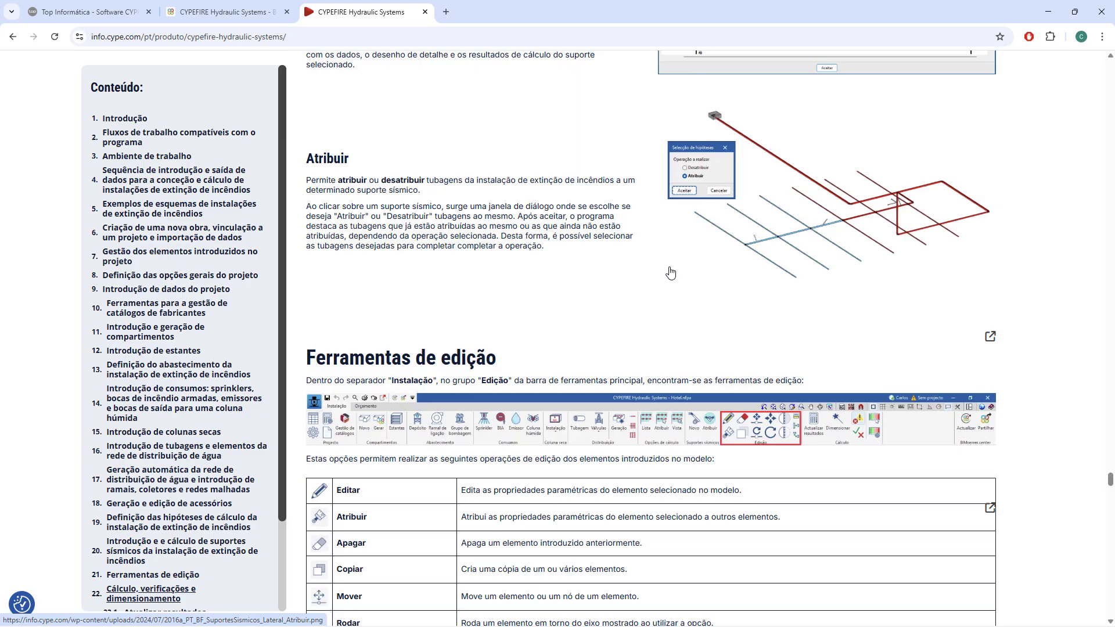
{"action": "scroll", "coordinate": [671, 273], "scroll_direction": "down", "scroll_amount": 2}
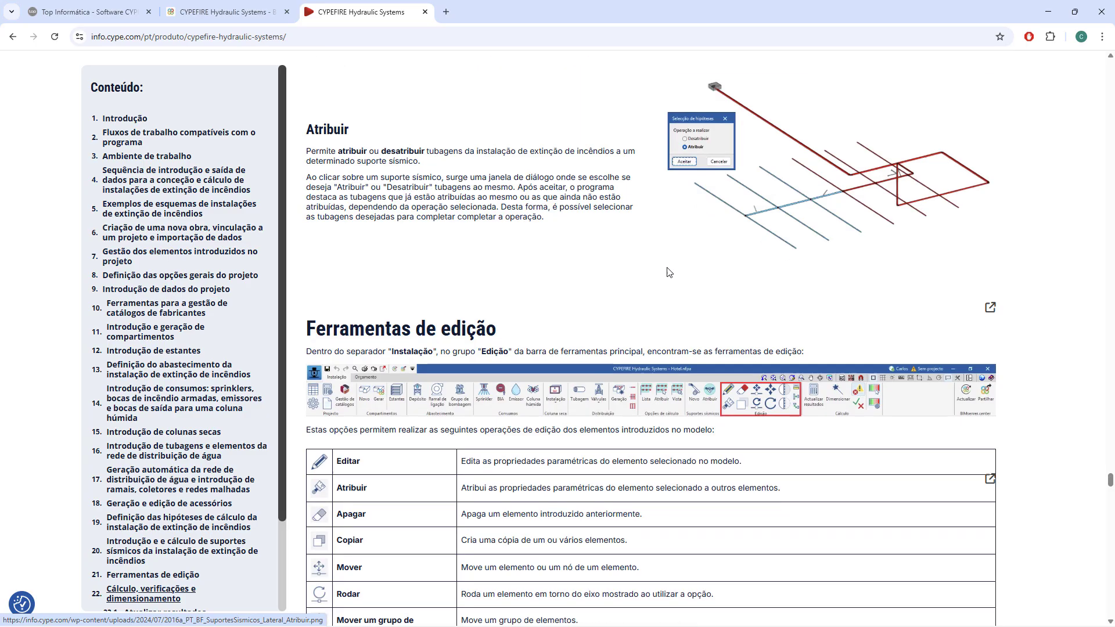
{"action": "scroll", "coordinate": [602, 195], "scroll_direction": "down", "scroll_amount": 1}
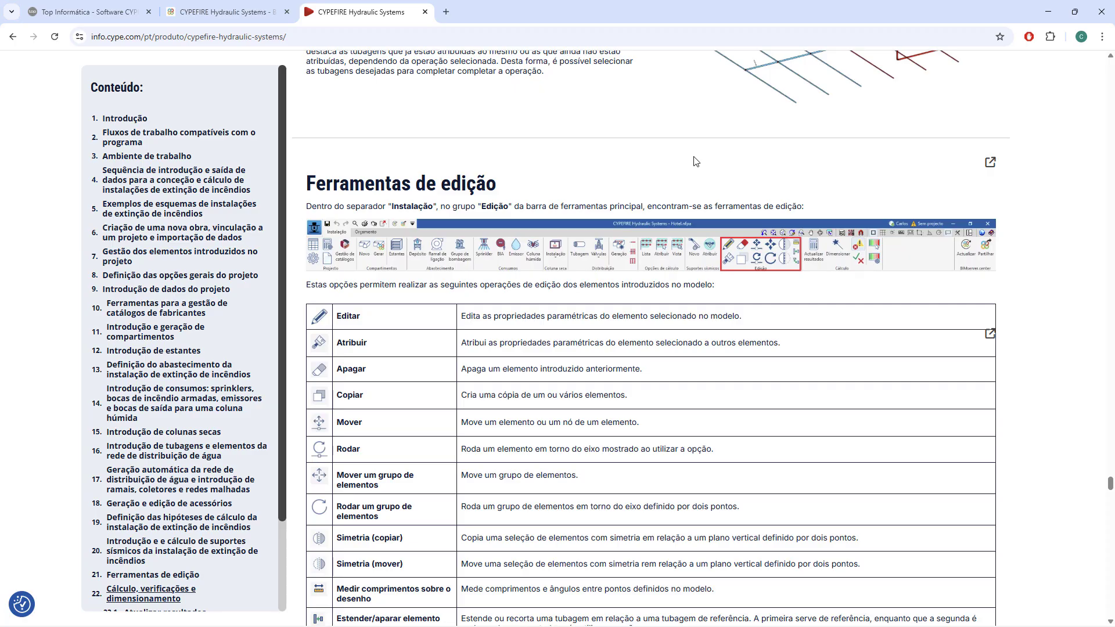
{"action": "left_click", "coordinate": [775, 256]}
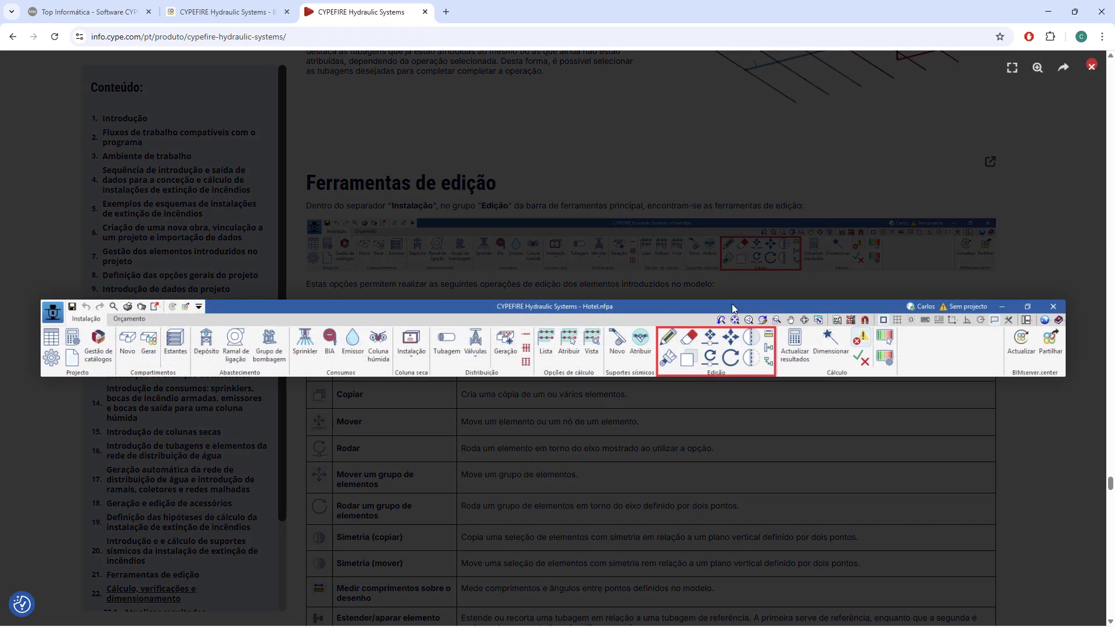
{"action": "left_click", "coordinate": [747, 264]}
{"action": "scroll", "coordinate": [361, 209], "scroll_direction": "down", "scroll_amount": 2}
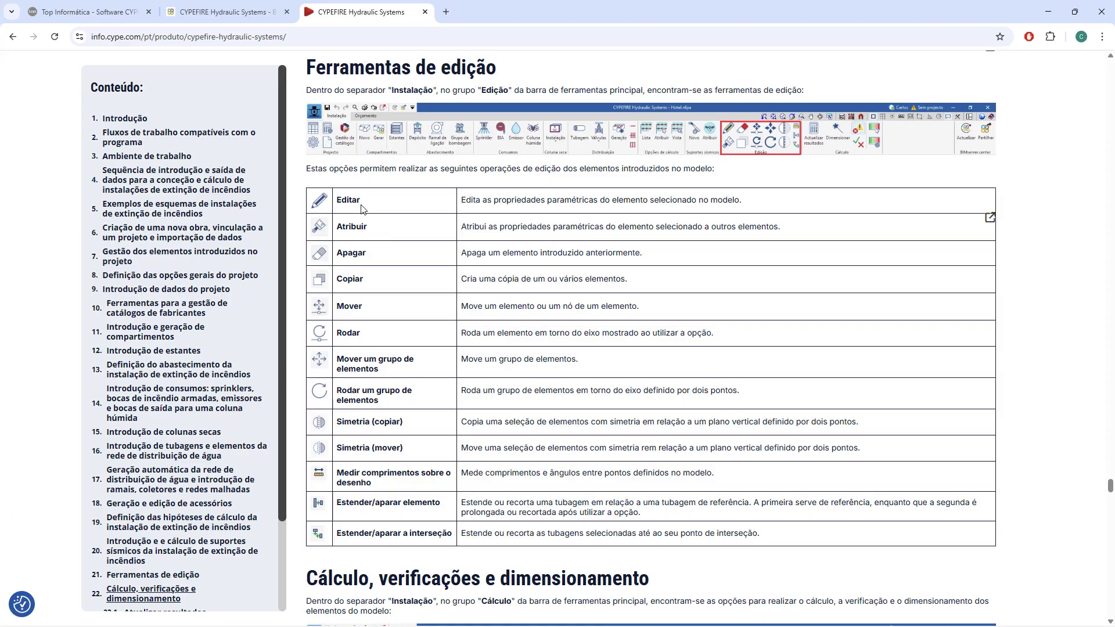
{"action": "scroll", "coordinate": [366, 365], "scroll_direction": "down", "scroll_amount": 3}
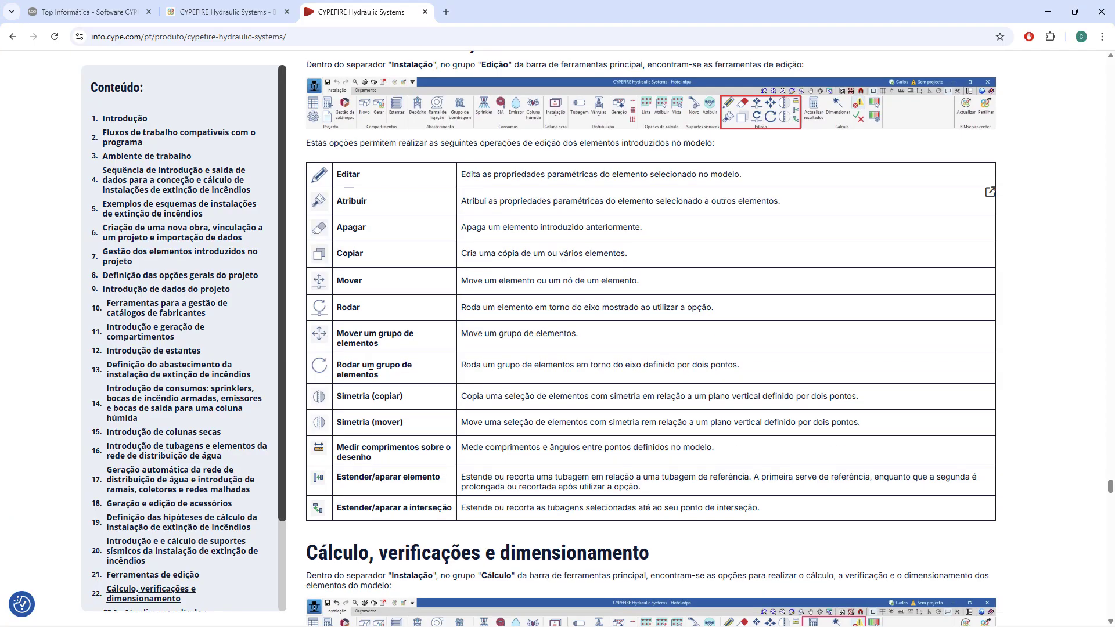
Enlarge and close the toolbar image highlighting the Cálculo group in Cálculo, verificações e dimensionamento.
{"action": "scroll", "coordinate": [442, 235], "scroll_direction": "down", "scroll_amount": 4}
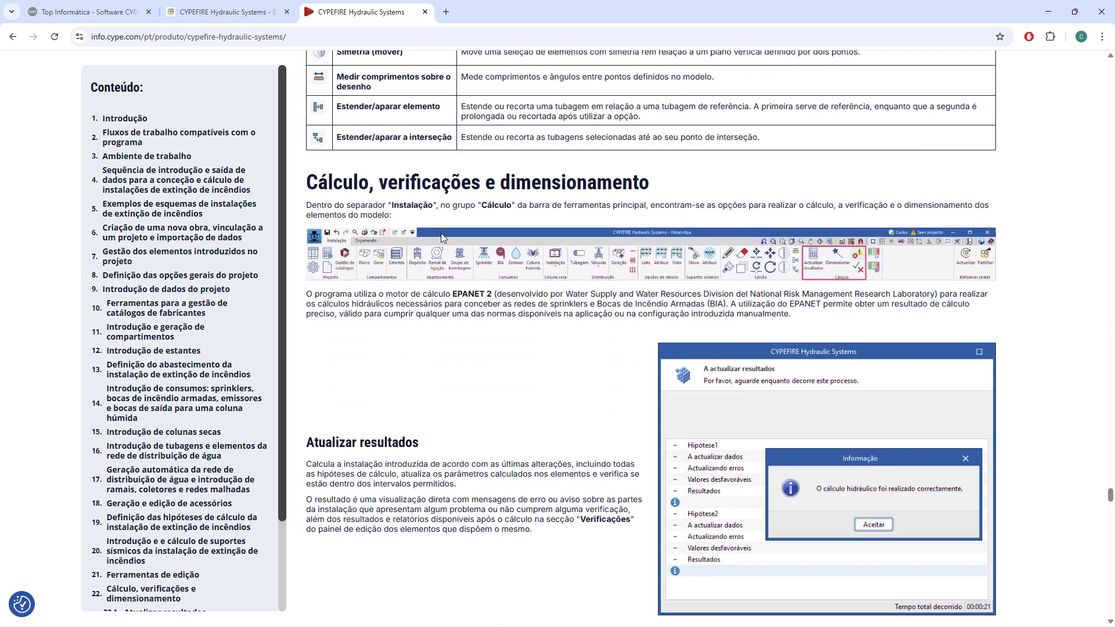
{"action": "left_click", "coordinate": [844, 261]}
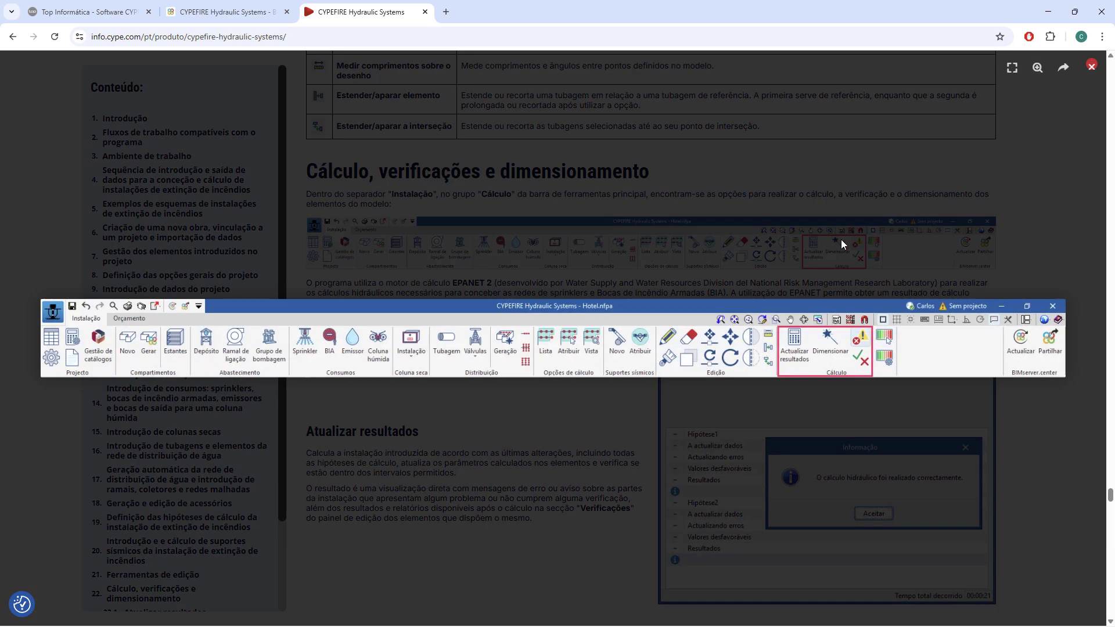
{"action": "left_click", "coordinate": [841, 239]}
Review the Atualizar resultados and Dimensionar sections, including the hypothesis selection, sizing types and the note on sizing criteria.
{"action": "scroll", "coordinate": [853, 239], "scroll_direction": "down", "scroll_amount": 1}
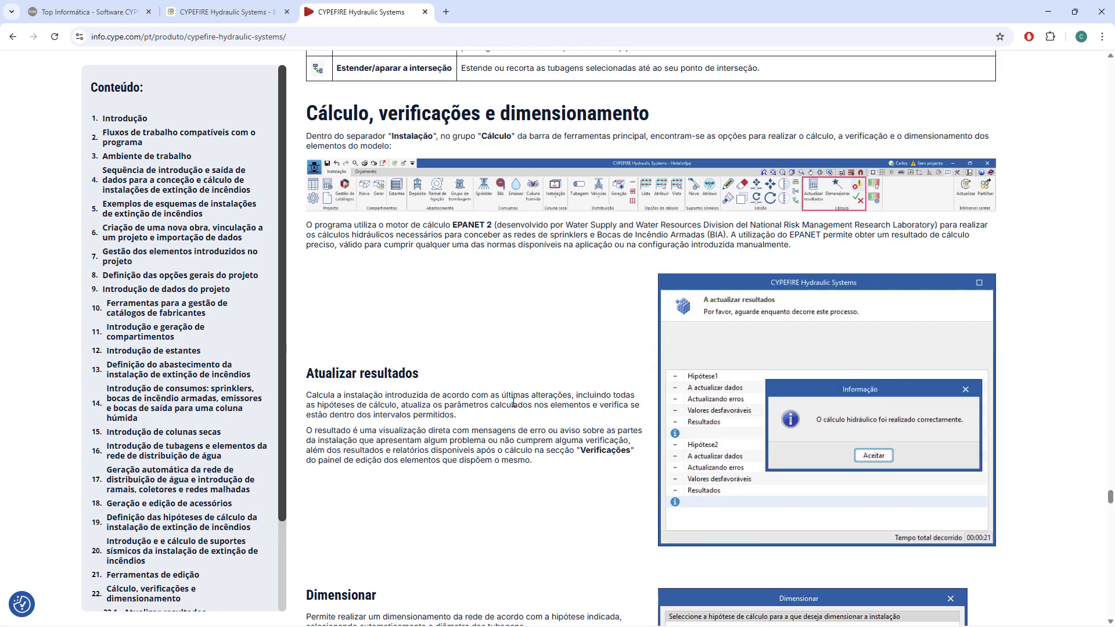
{"action": "scroll", "coordinate": [503, 320], "scroll_direction": "down", "scroll_amount": 5}
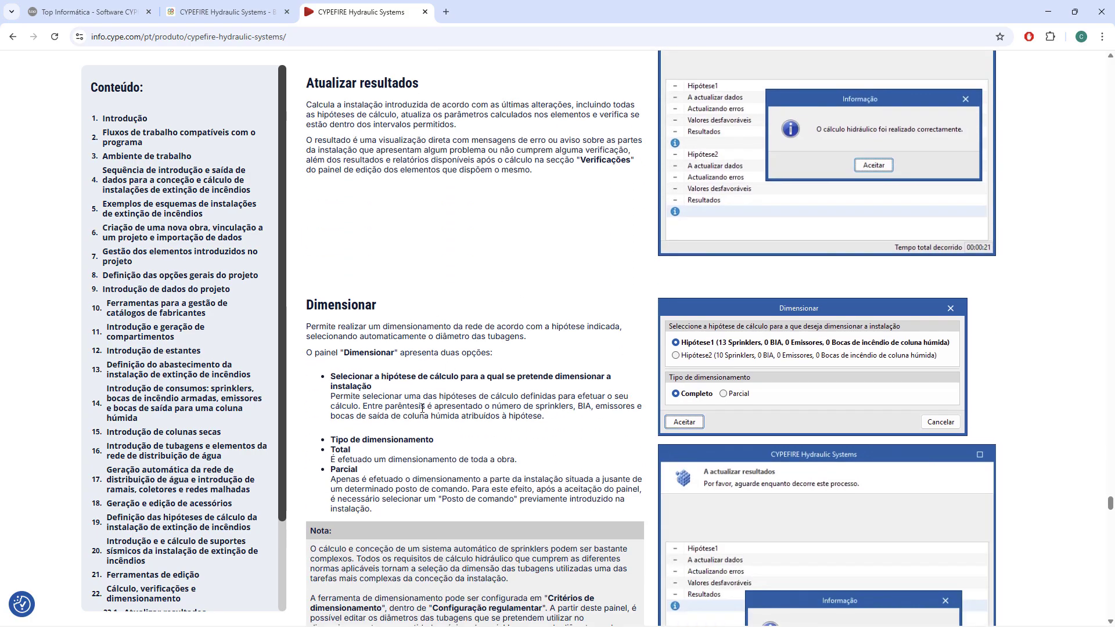
{"action": "scroll", "coordinate": [463, 378], "scroll_direction": "down", "scroll_amount": 2}
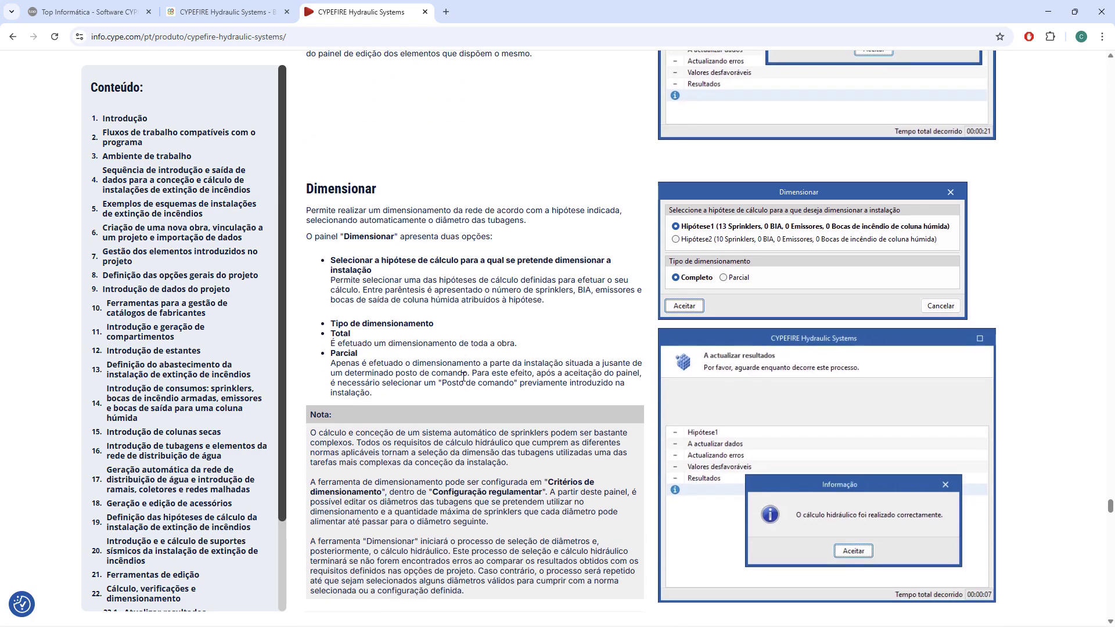
{"action": "scroll", "coordinate": [463, 378], "scroll_direction": "up", "scroll_amount": 4}
{"action": "scroll", "coordinate": [463, 377], "scroll_direction": "down", "scroll_amount": 9}
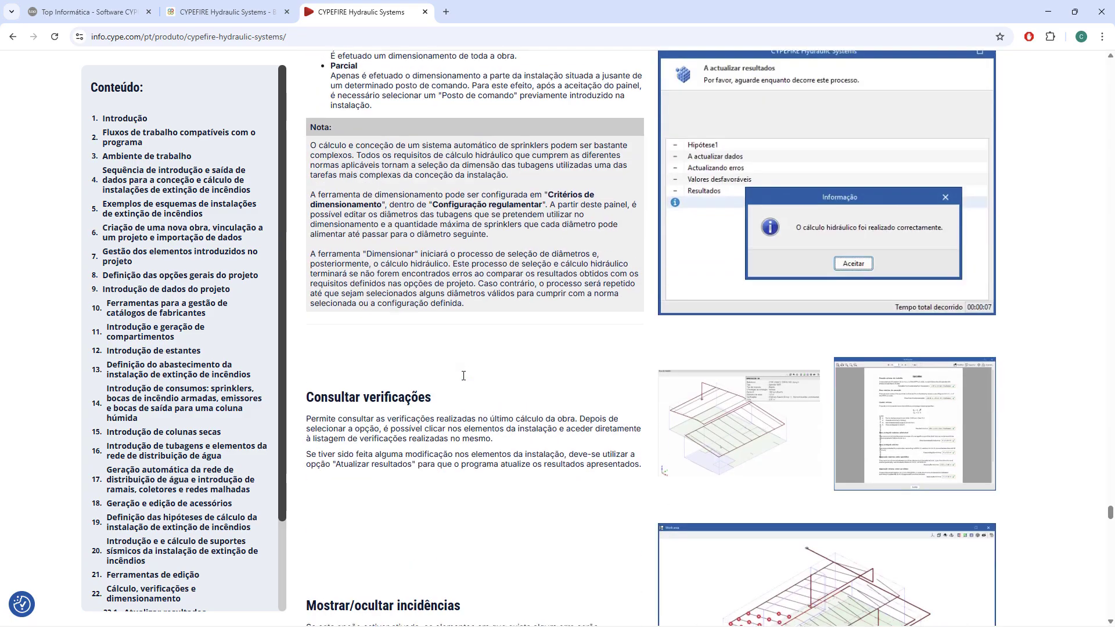
{"action": "scroll", "coordinate": [463, 376], "scroll_direction": "up", "scroll_amount": 3}
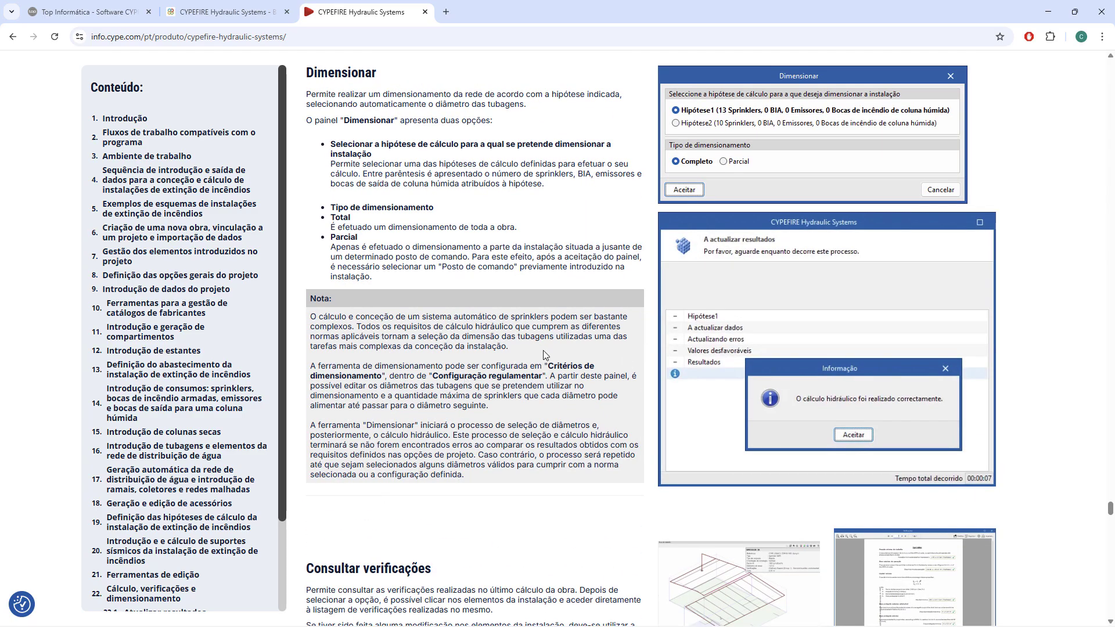
Enlarge and close the sprinkler verification report and work area images in the Consultar verificações section.
{"action": "scroll", "coordinate": [544, 354], "scroll_direction": "down", "scroll_amount": 6}
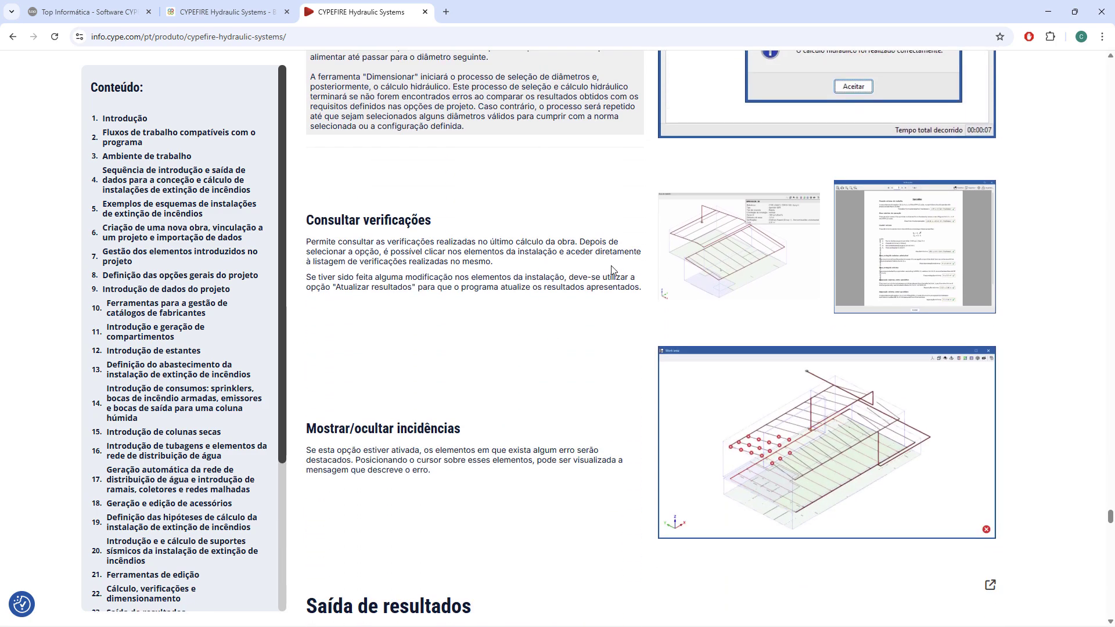
{"action": "left_click", "coordinate": [867, 251]}
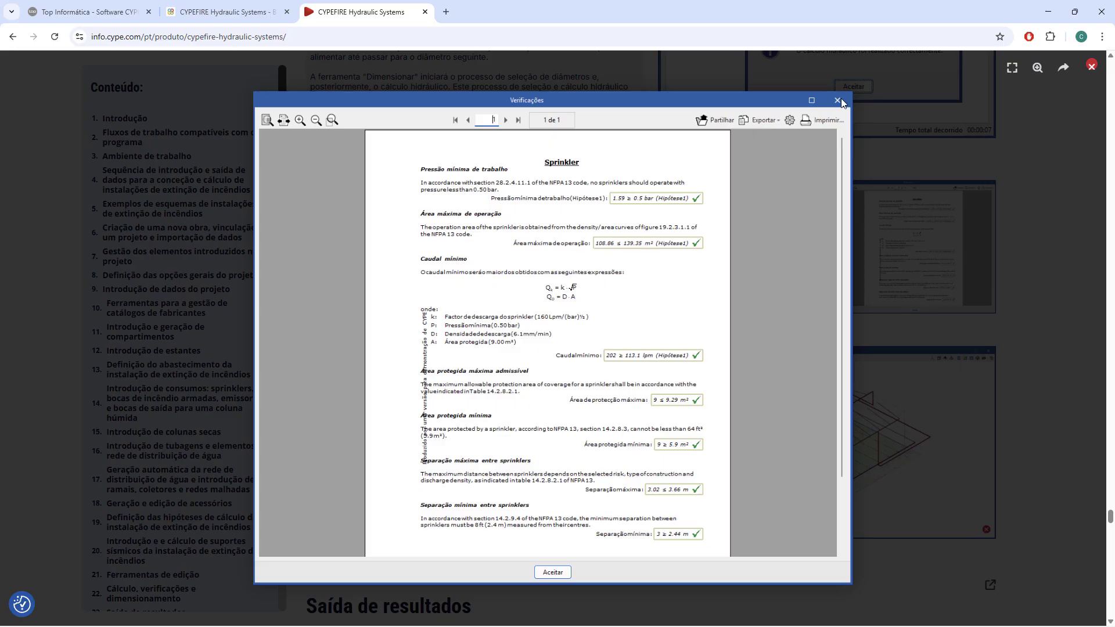
{"action": "left_click", "coordinate": [772, 225]}
{"action": "left_click", "coordinate": [749, 265]}
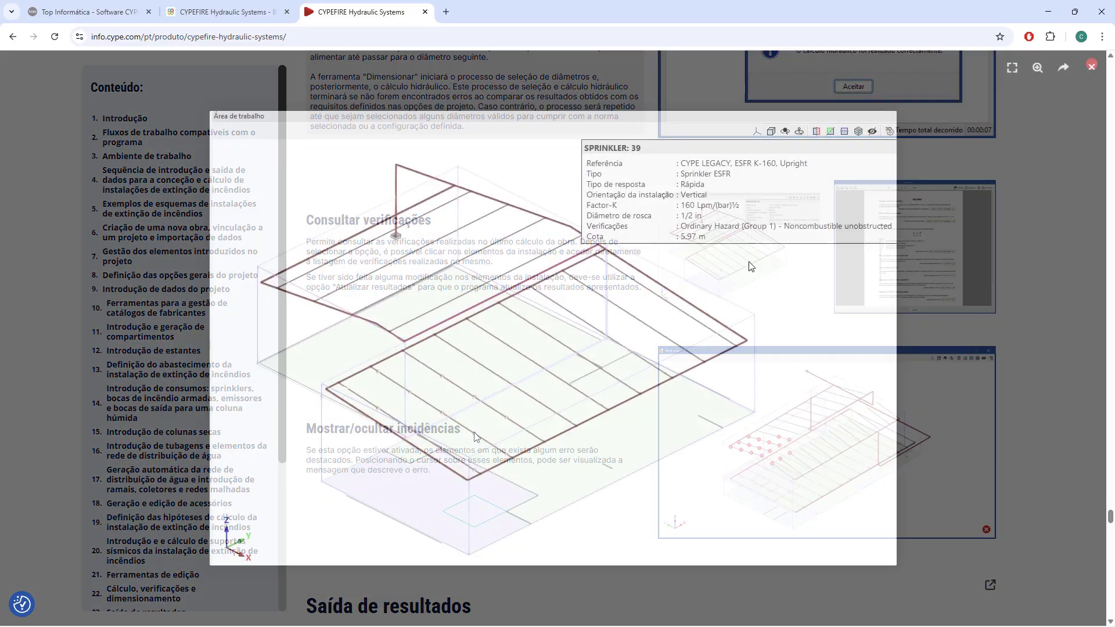
{"action": "left_click", "coordinate": [622, 276]}
Enlarge and close the work area image with the marked errors in the Mostrar/ocultar incidências section.
{"action": "scroll", "coordinate": [626, 274], "scroll_direction": "down", "scroll_amount": 5}
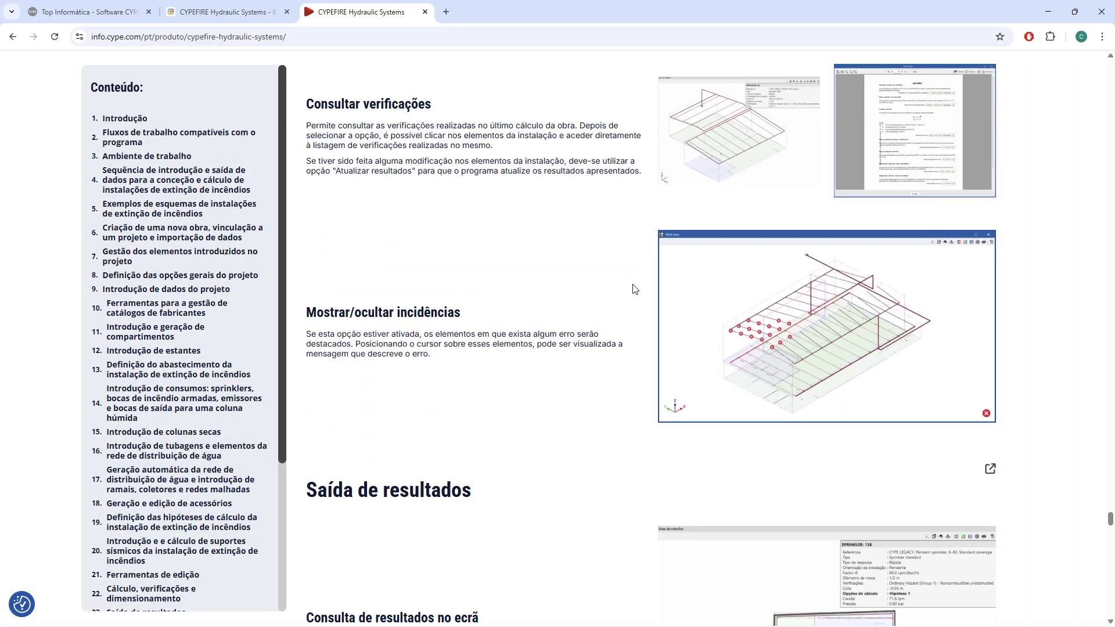
{"action": "left_click", "coordinate": [792, 206]}
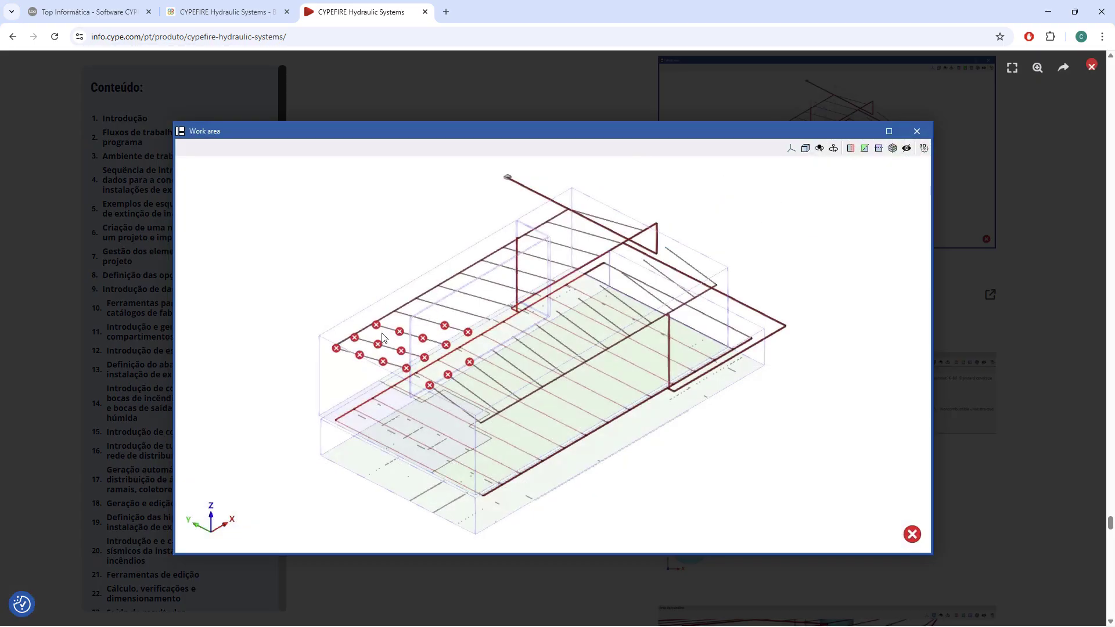
{"action": "left_click", "coordinate": [457, 347]}
Review Consulta de resultados no ecrã under Saída de resultados, and enlarge and close the Sprinkler dialog image in Verificações no painel de edição.
{"action": "scroll", "coordinate": [616, 351], "scroll_direction": "down", "scroll_amount": 2}
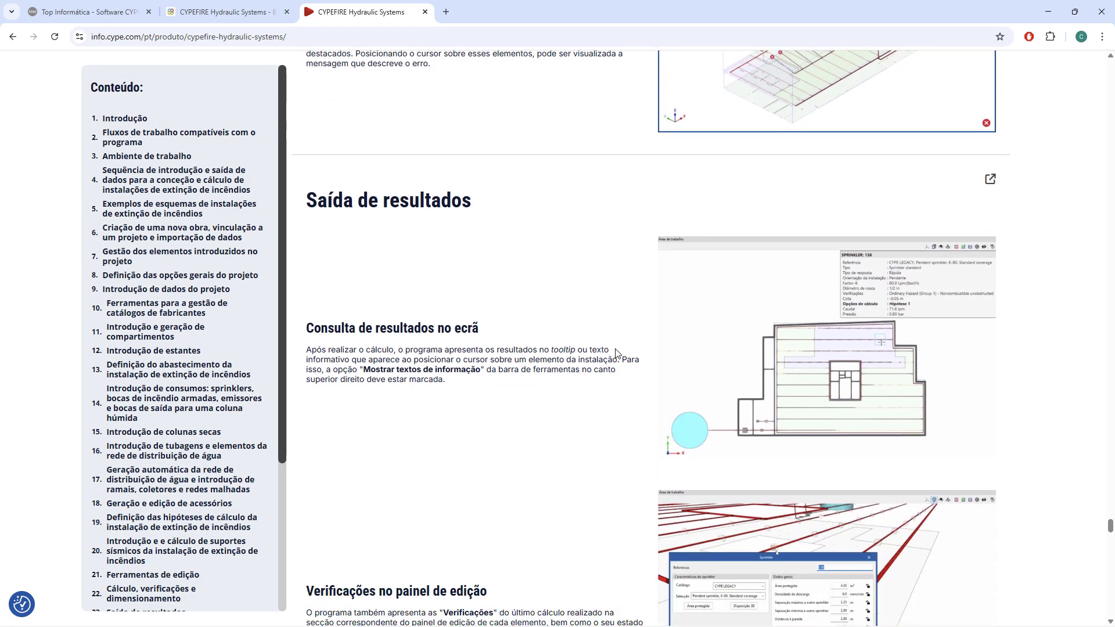
{"action": "scroll", "coordinate": [617, 352], "scroll_direction": "down", "scroll_amount": 5}
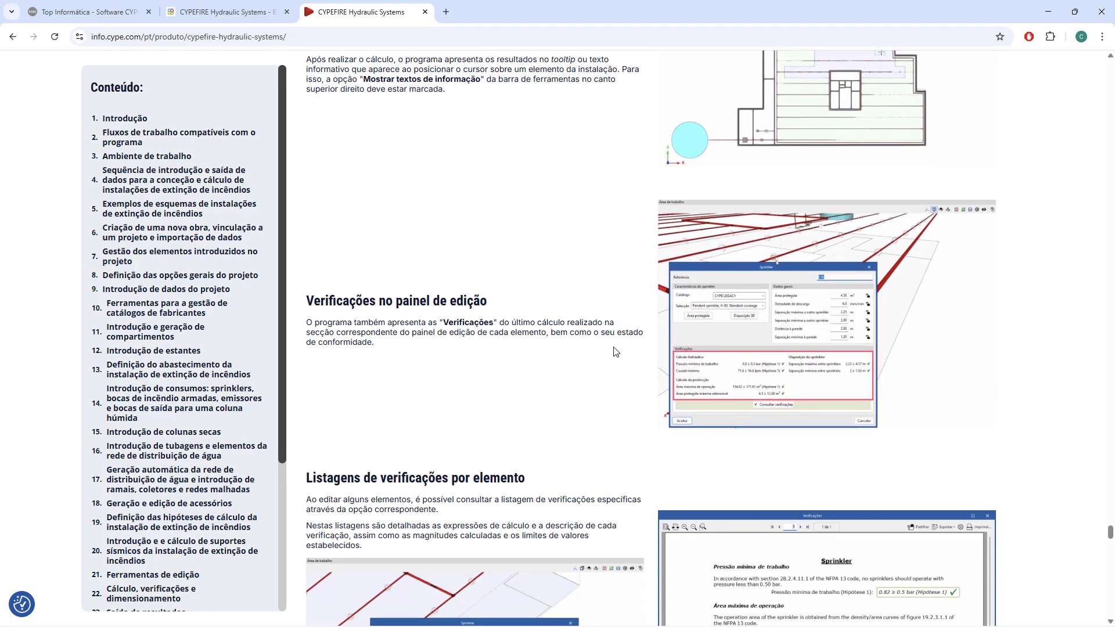
{"action": "scroll", "coordinate": [616, 352], "scroll_direction": "up", "scroll_amount": 2}
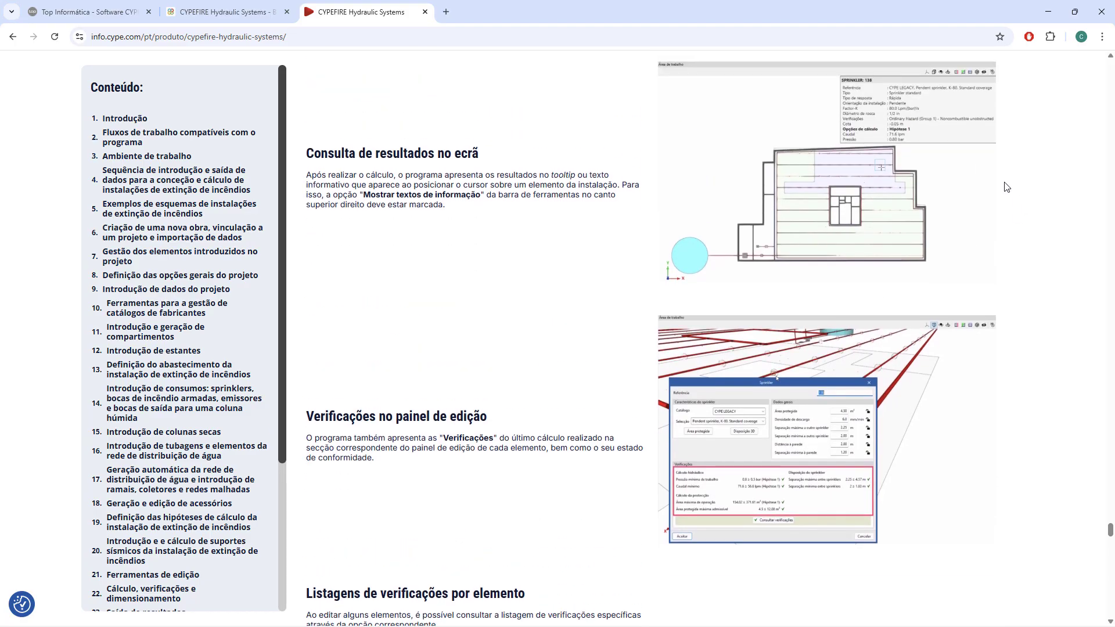
{"action": "scroll", "coordinate": [844, 273], "scroll_direction": "down", "scroll_amount": 4}
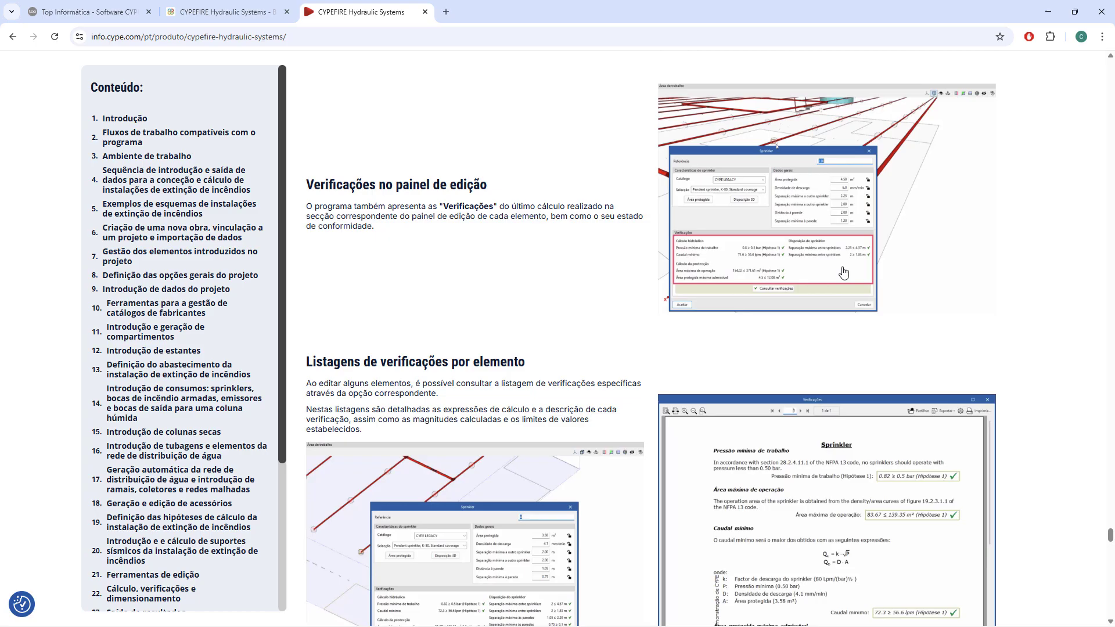
{"action": "left_click", "coordinate": [795, 253]}
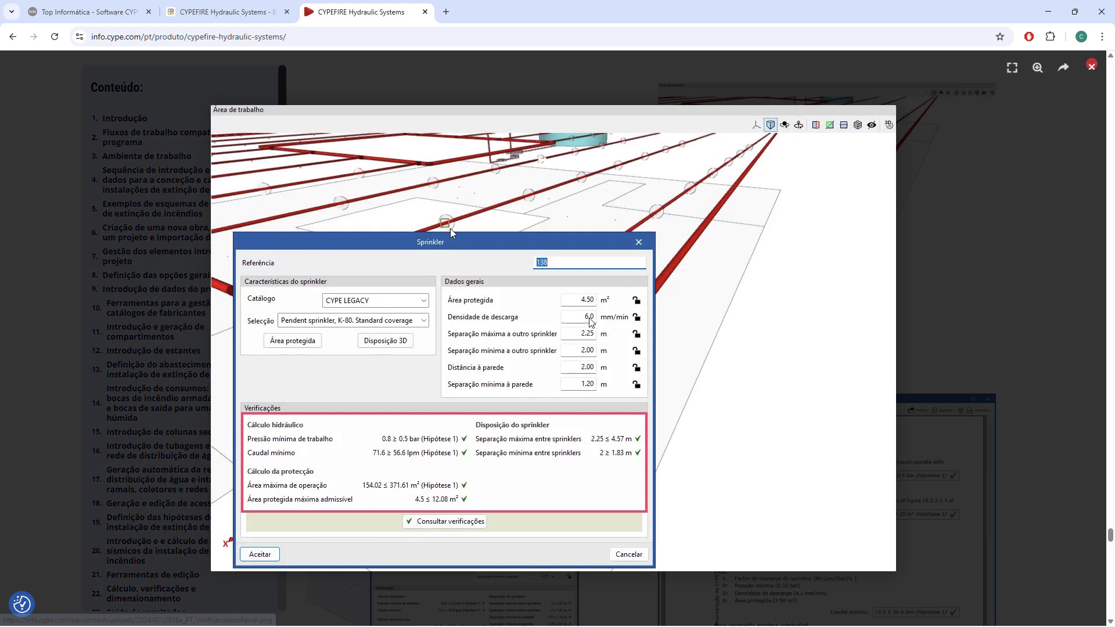
{"action": "left_click", "coordinate": [736, 446]}
Look over Listagens de verificações por elemento and enlarge the colour-scaled work area image in Análise gráfica de resultados.
{"action": "scroll", "coordinate": [779, 232], "scroll_direction": "down", "scroll_amount": 2}
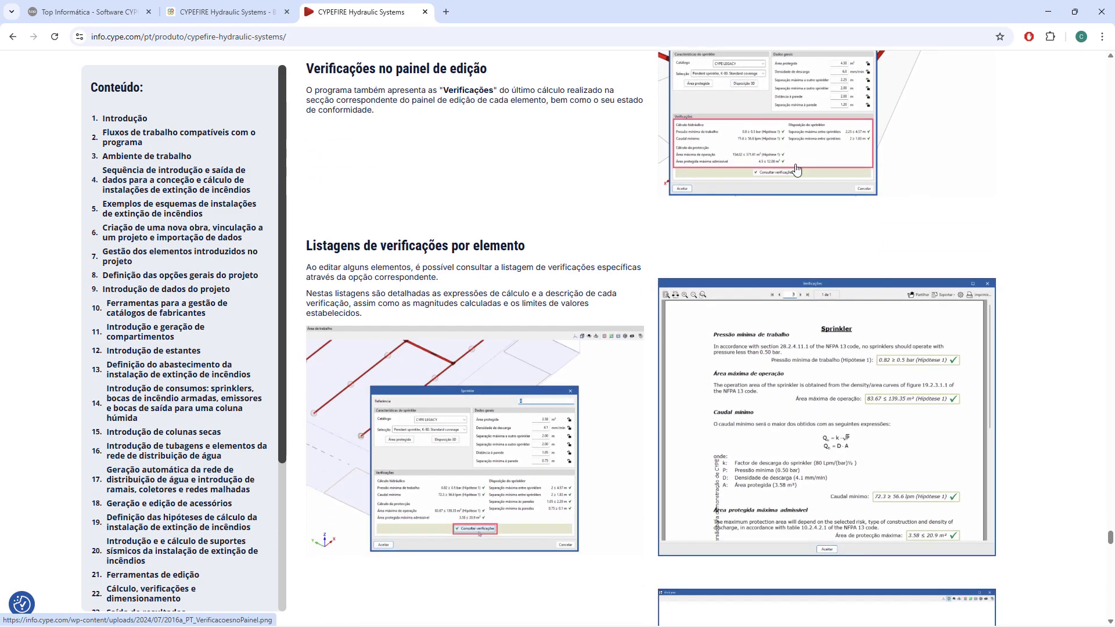
{"action": "scroll", "coordinate": [788, 160], "scroll_direction": "down", "scroll_amount": 10}
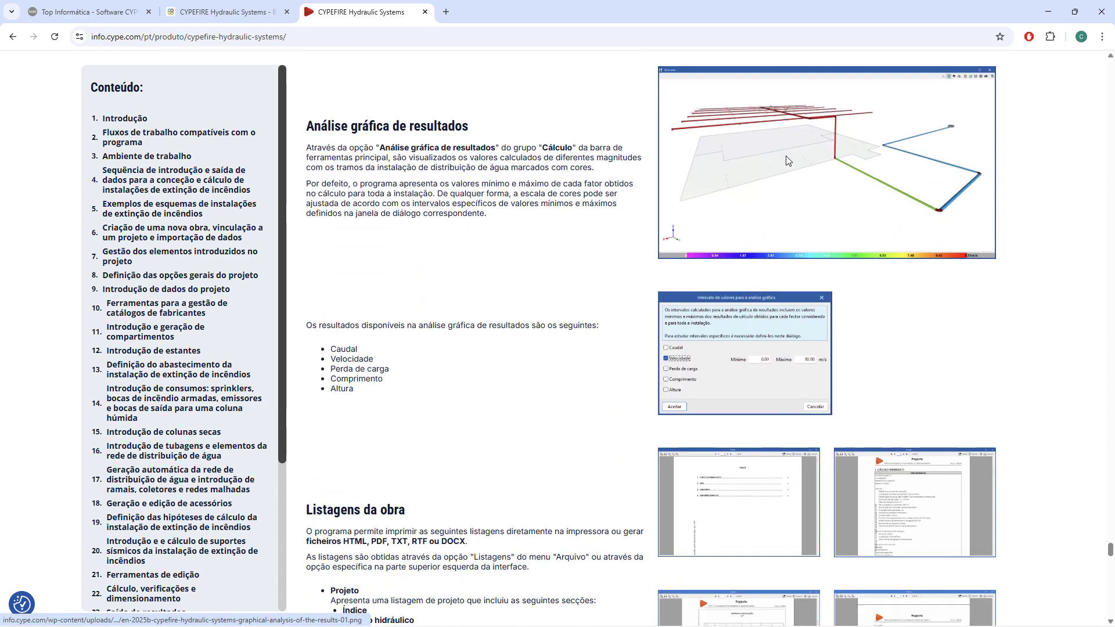
{"action": "left_click", "coordinate": [825, 130]}
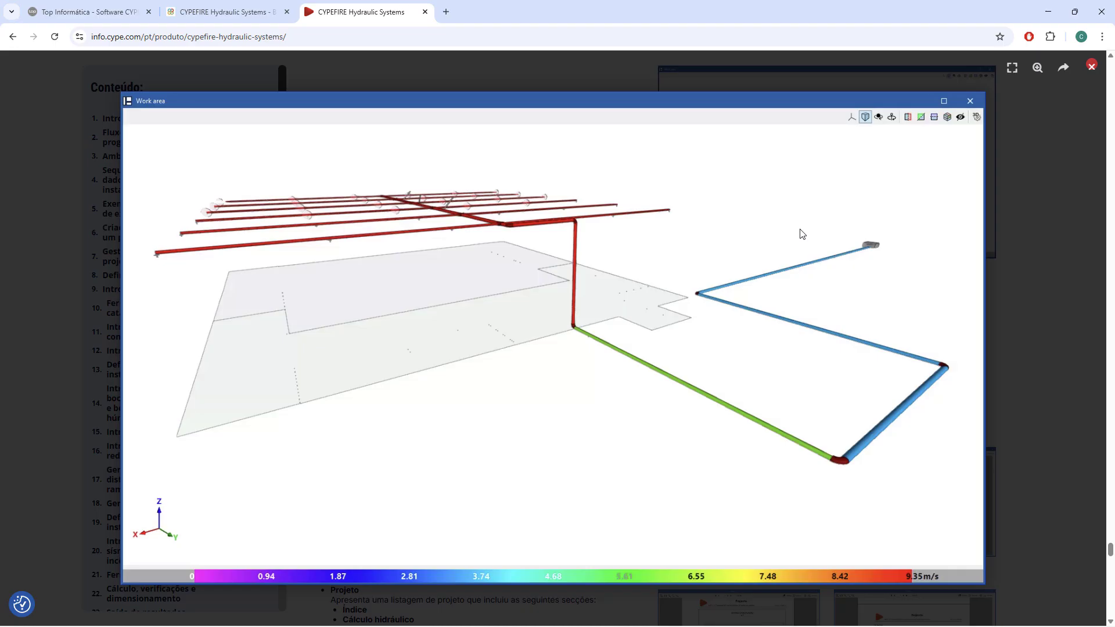
Close the colour-scaled work area image, and enlarge and close the Intervalo de valores para a análise gráfica dialog image.
{"action": "left_click", "coordinate": [801, 229]}
{"action": "left_click", "coordinate": [756, 380]}
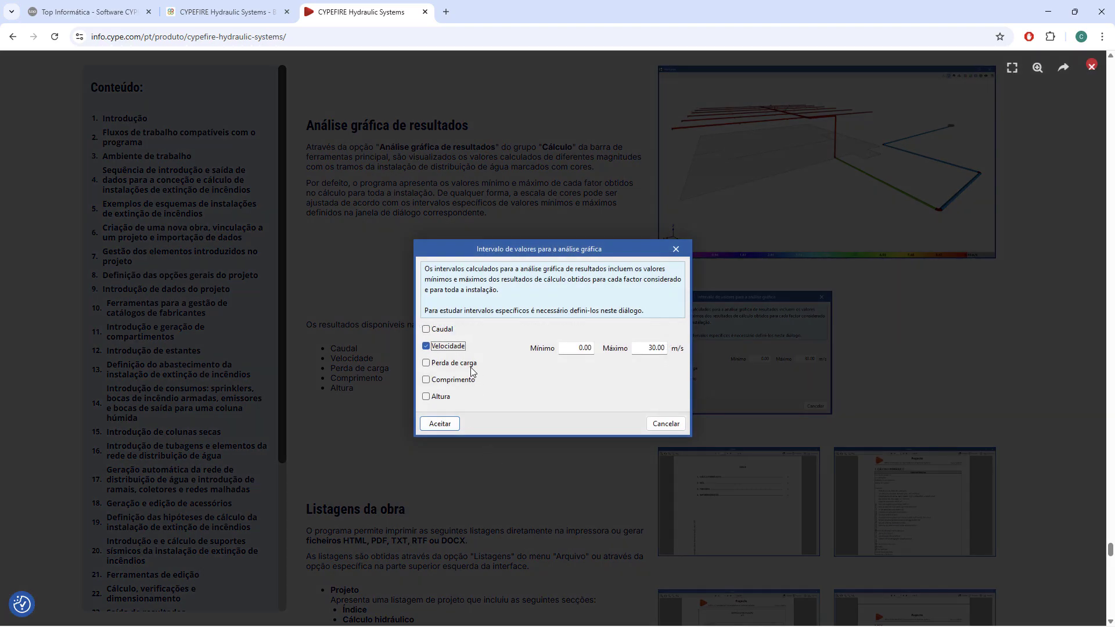
{"action": "left_click", "coordinate": [448, 401]}
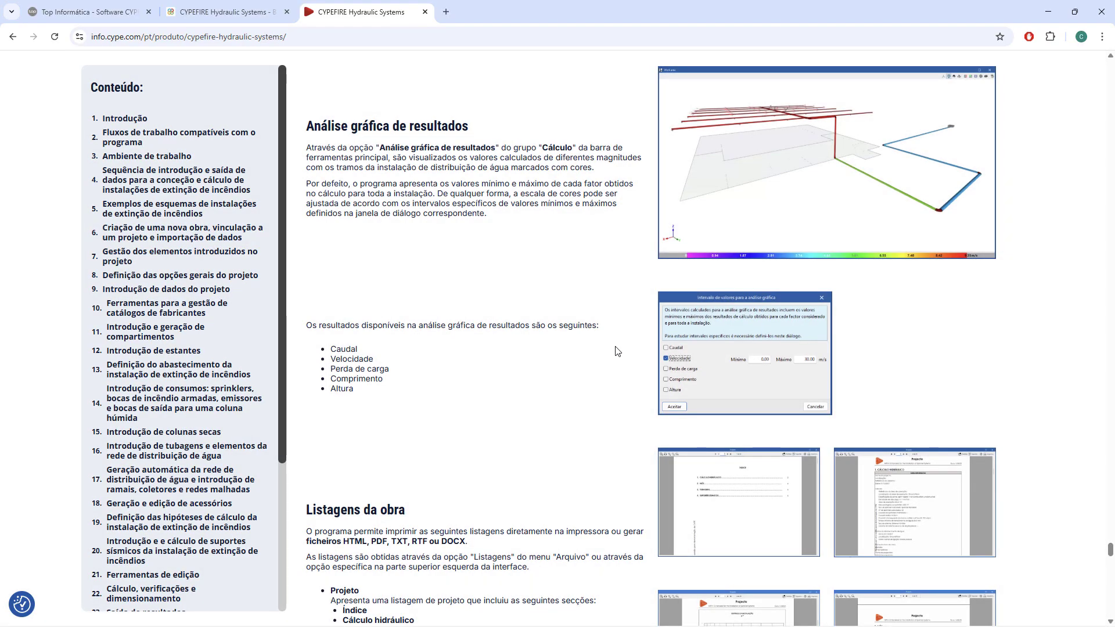
Review the Listagens da obra section, enlarging and closing the Cálculo hidráulico listing image and highlighting the supported file formats.
{"action": "scroll", "coordinate": [588, 308], "scroll_direction": "down", "scroll_amount": 6}
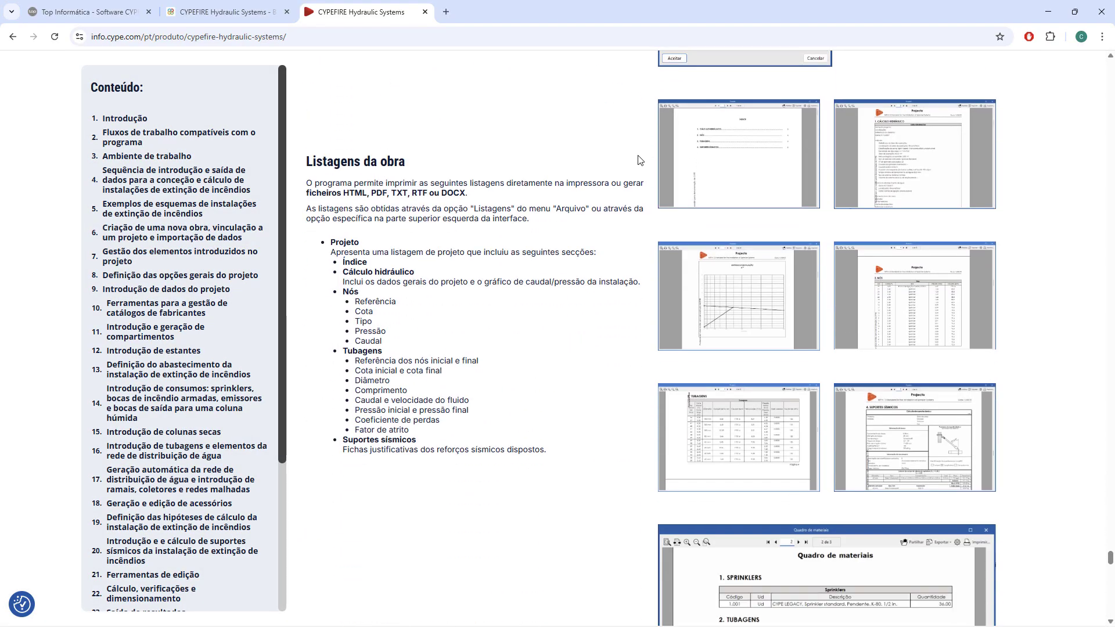
{"action": "left_click", "coordinate": [877, 145]}
{"action": "left_click", "coordinate": [878, 150]}
{"action": "left_click_drag", "start_coordinate": [335, 192], "coordinate": [484, 200]}
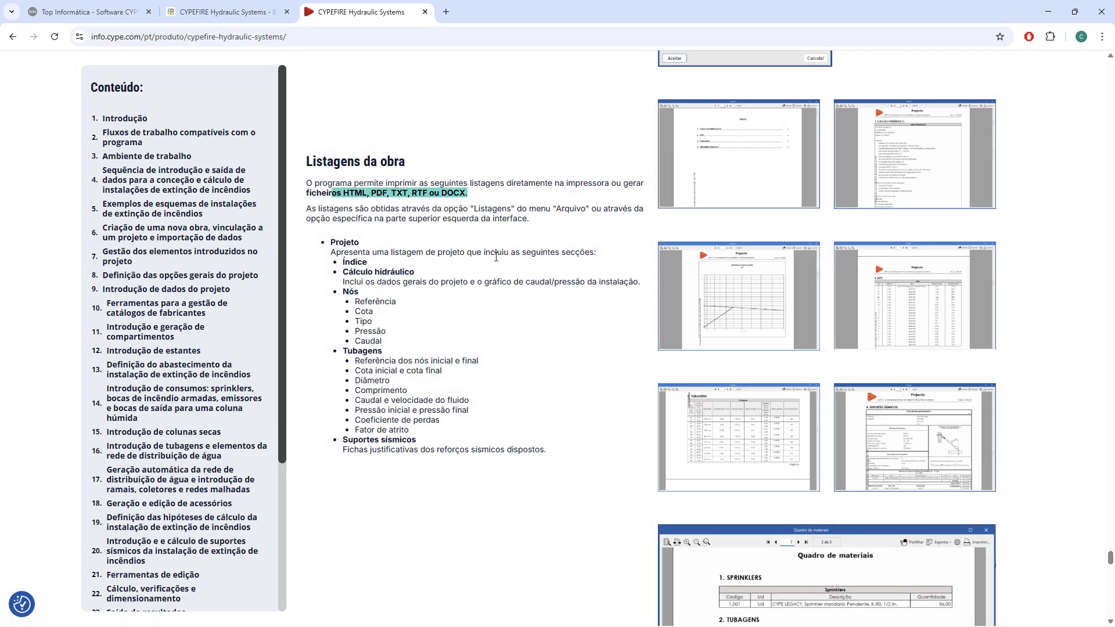
Review the Desenhos no formato DWG, DXF ou PDF section, enlarging and closing the drawing dialog image and highlighting the file formats.
{"action": "scroll", "coordinate": [496, 257], "scroll_direction": "down", "scroll_amount": 9}
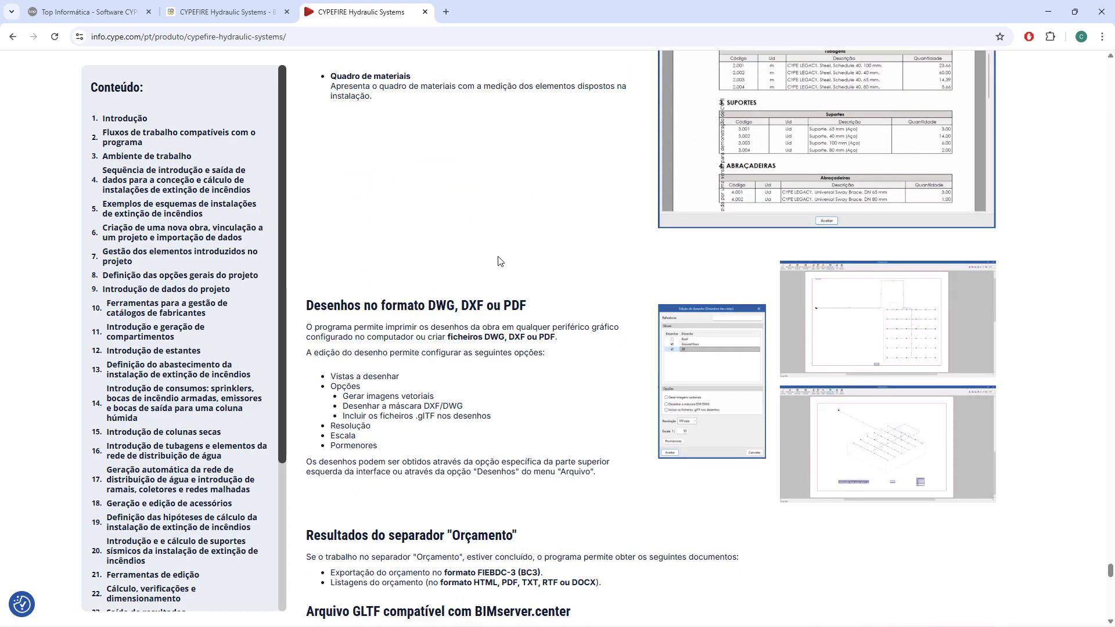
{"action": "scroll", "coordinate": [498, 261], "scroll_direction": "down", "scroll_amount": 2}
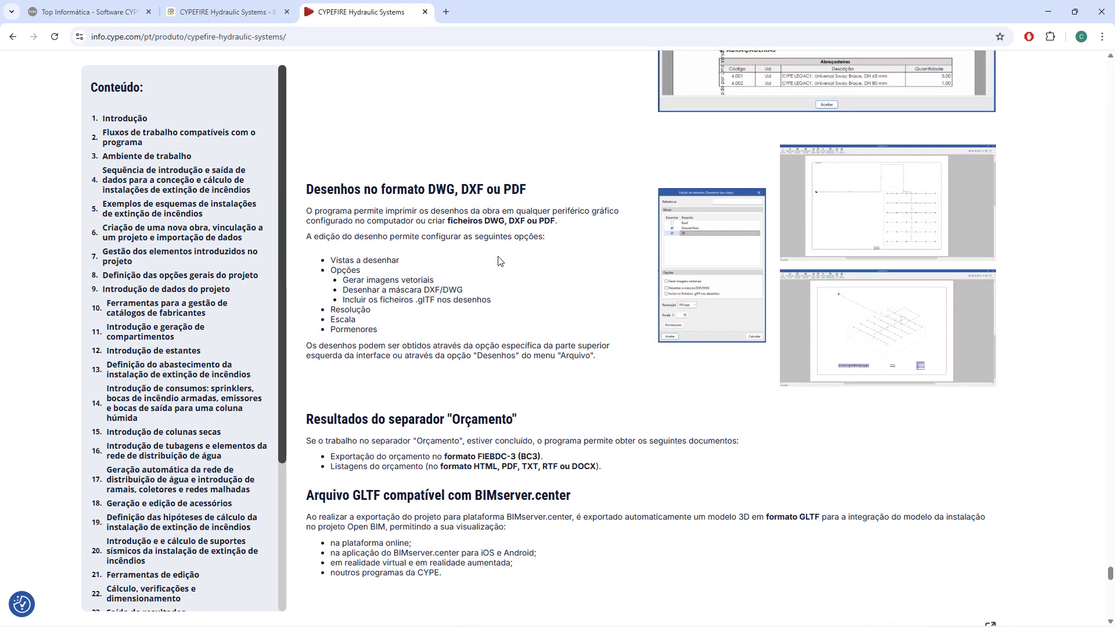
{"action": "left_click", "coordinate": [714, 235]}
{"action": "left_click", "coordinate": [604, 257]}
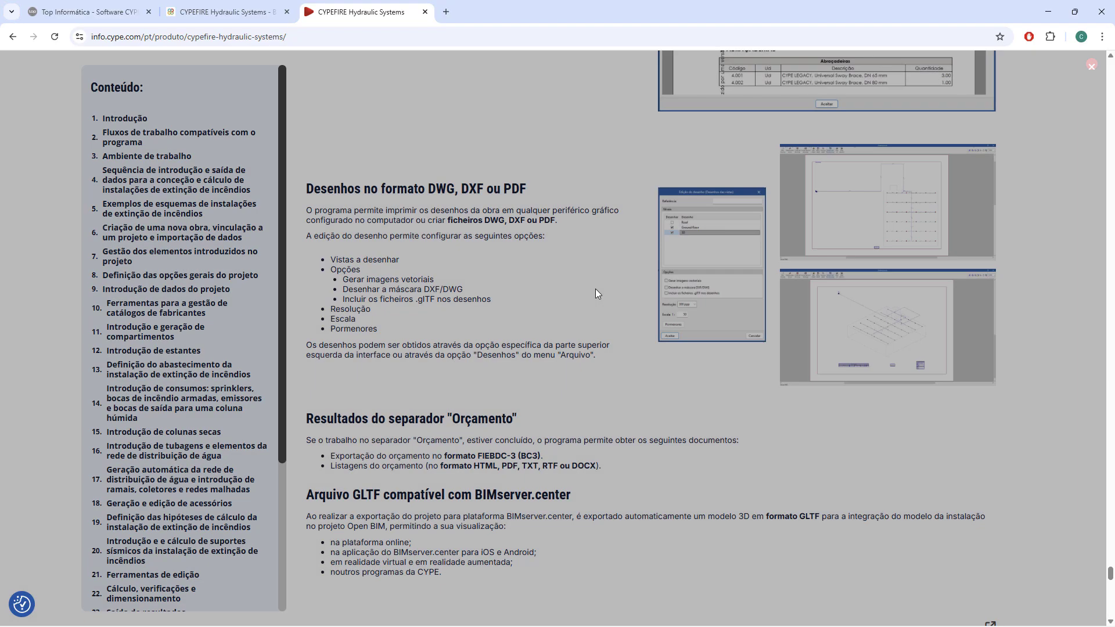
{"action": "left_click_drag", "start_coordinate": [457, 220], "coordinate": [554, 221]}
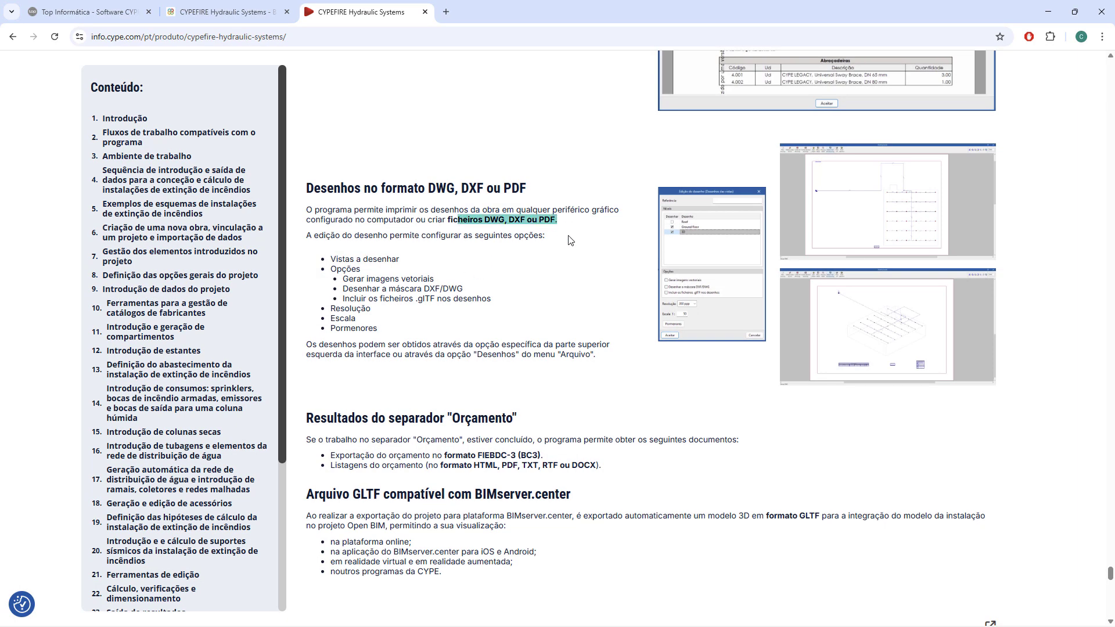
Read the sections on Orçamento results, the GLTF file for BIMserver.center and the integration with the BIMserver.center platform.
{"action": "scroll", "coordinate": [567, 232], "scroll_direction": "down", "scroll_amount": 3}
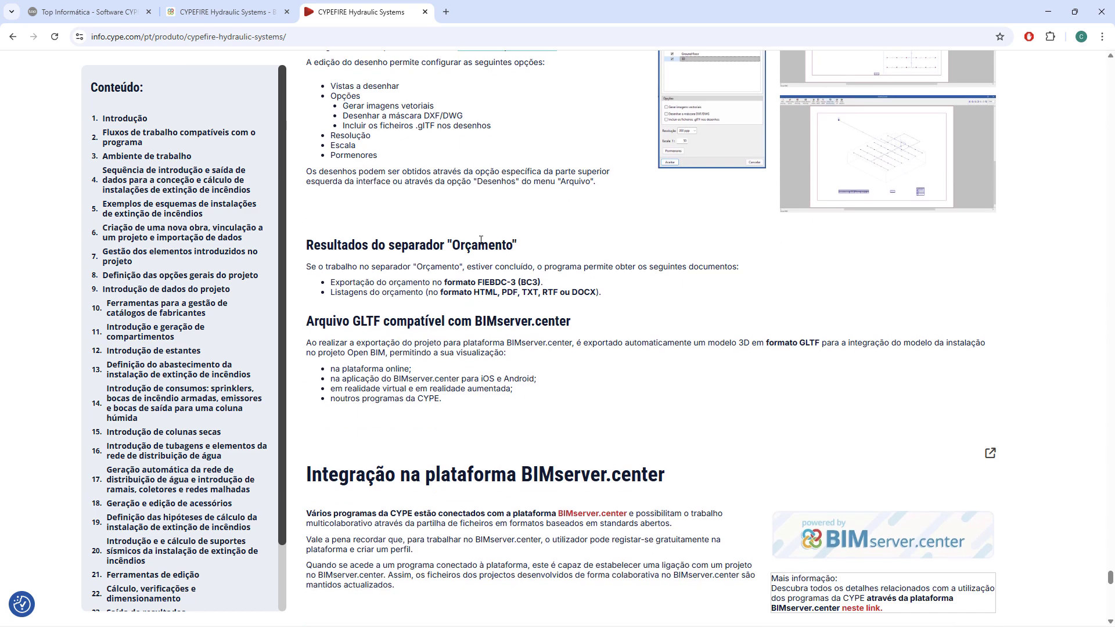
{"action": "scroll", "coordinate": [481, 240], "scroll_direction": "down", "scroll_amount": 3}
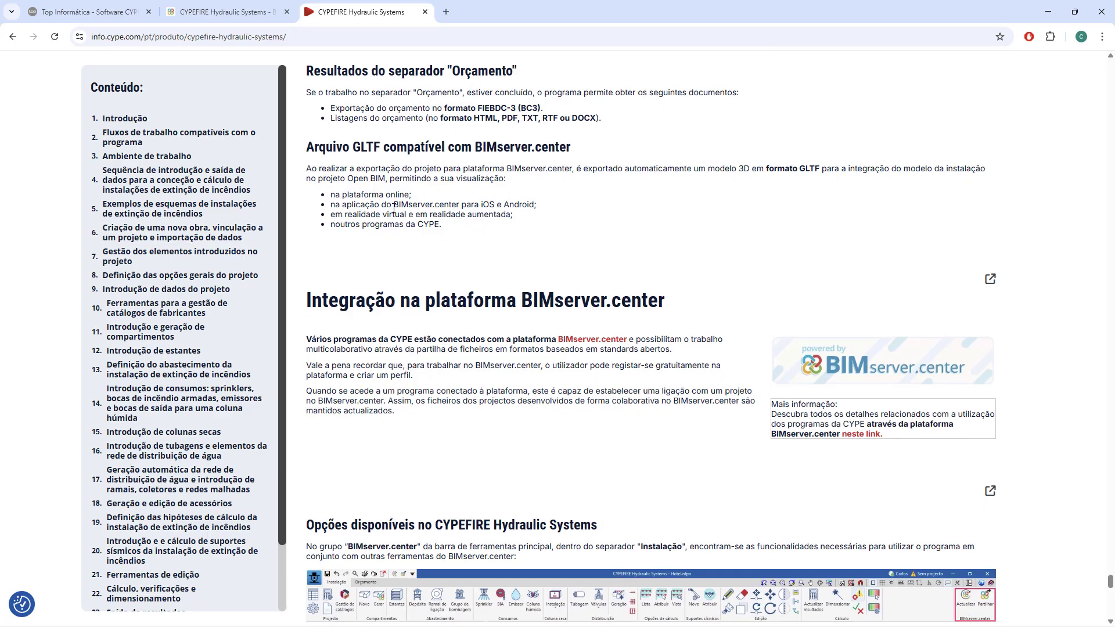
{"action": "scroll", "coordinate": [592, 180], "scroll_direction": "down", "scroll_amount": 2}
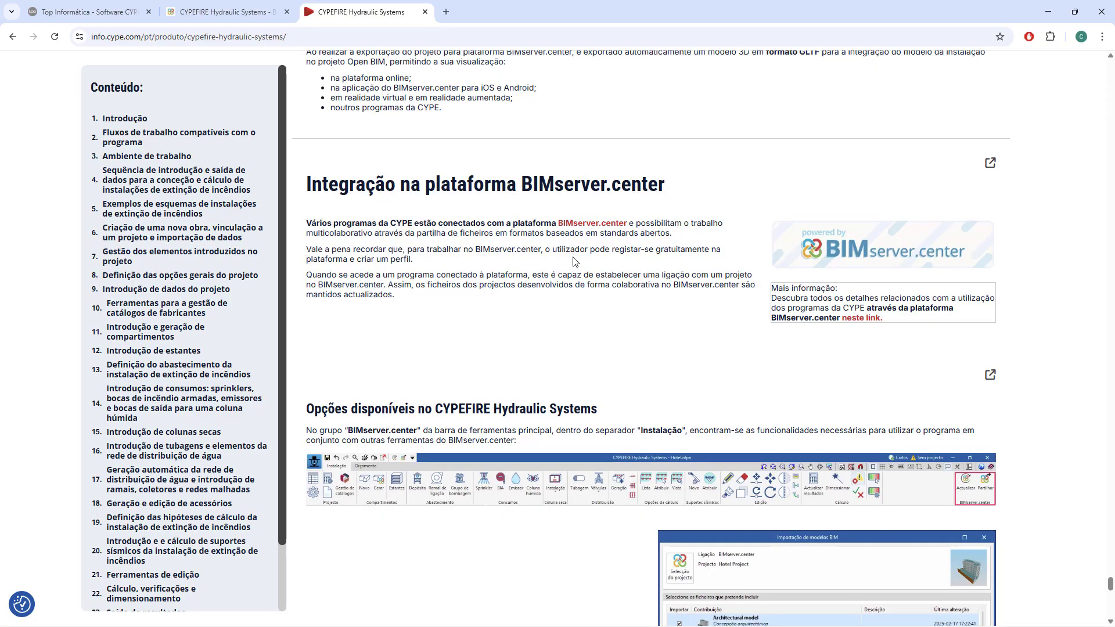
Enlarge and close the toolbar image showing the BIMserver.center group, and look over the Atualizar and Partilhar options.
{"action": "scroll", "coordinate": [570, 258], "scroll_direction": "down", "scroll_amount": 6}
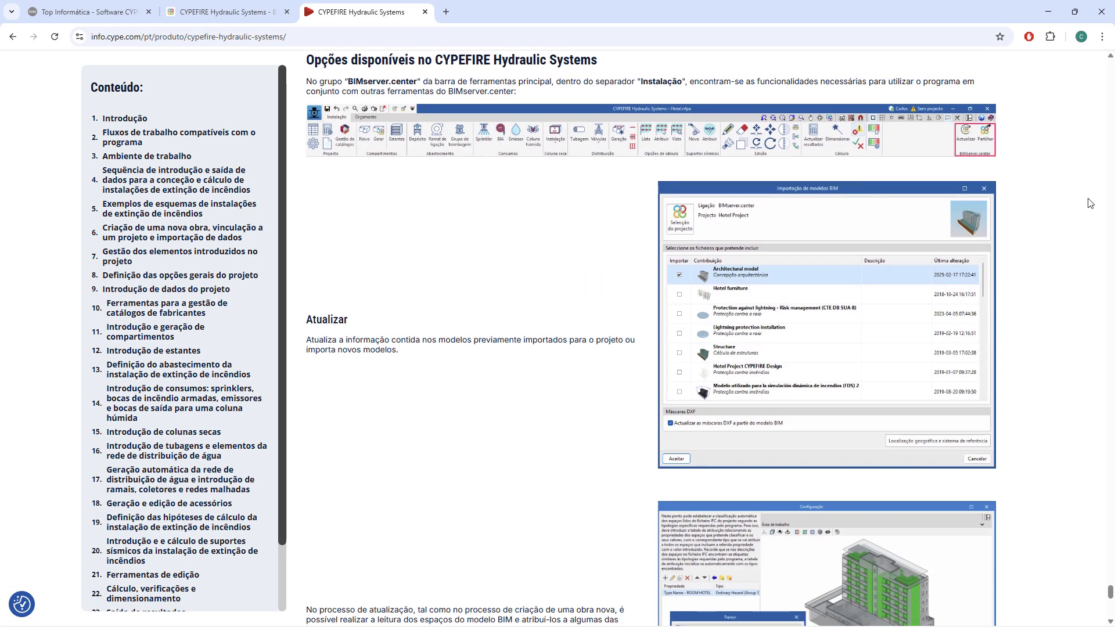
{"action": "left_click", "coordinate": [979, 156]}
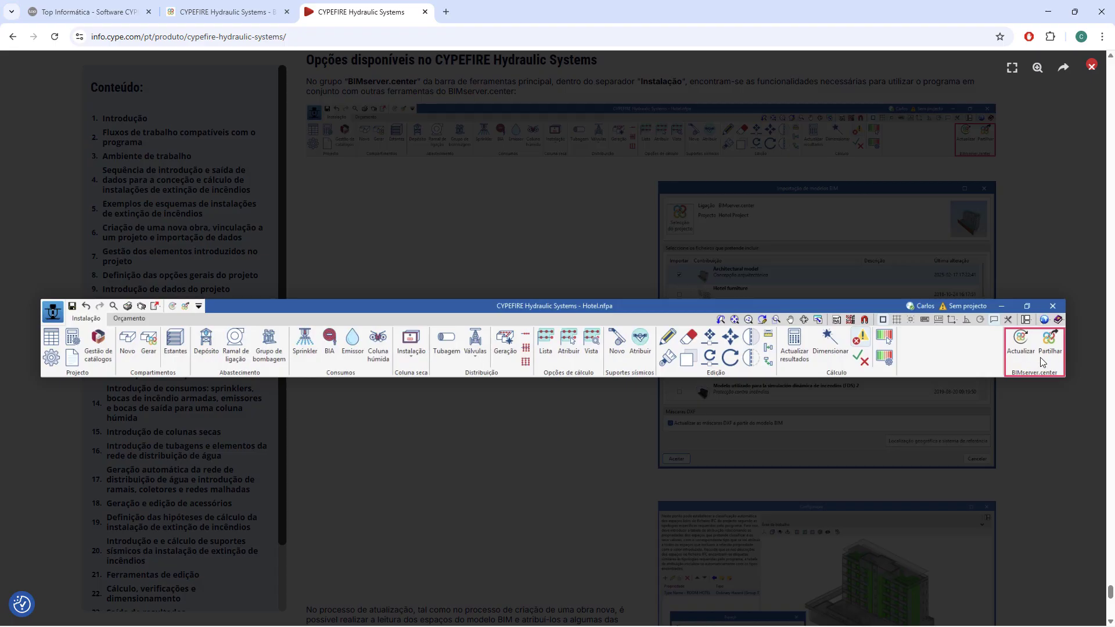
{"action": "scroll", "coordinate": [1042, 361], "scroll_direction": "down", "scroll_amount": 8}
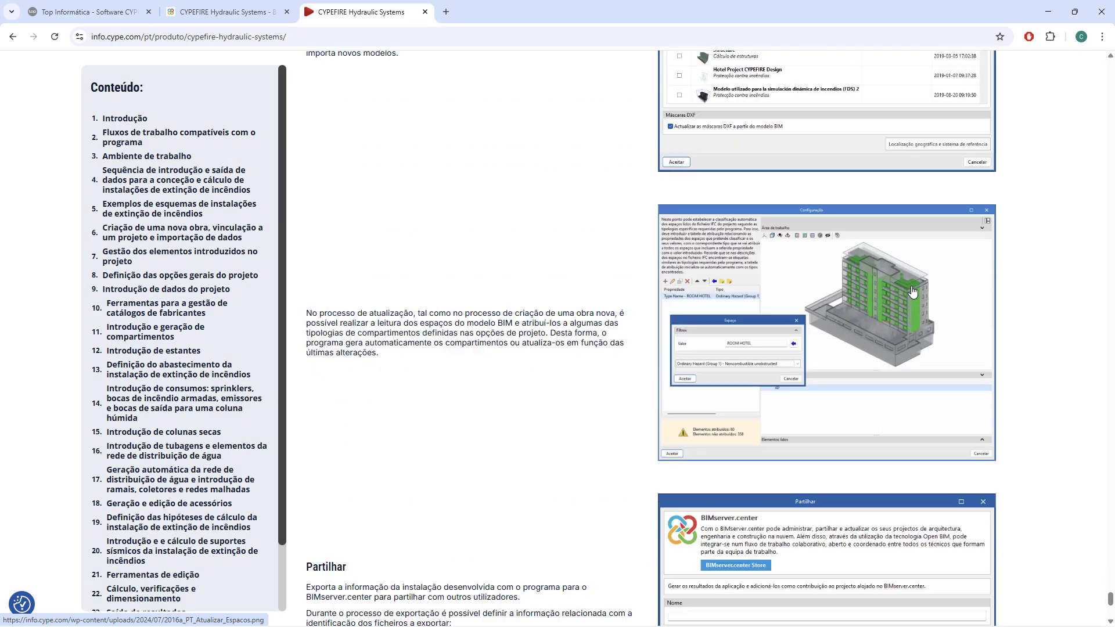
{"action": "scroll", "coordinate": [910, 290], "scroll_direction": "down", "scroll_amount": 5}
{"action": "scroll", "coordinate": [911, 290], "scroll_direction": "up", "scroll_amount": 6}
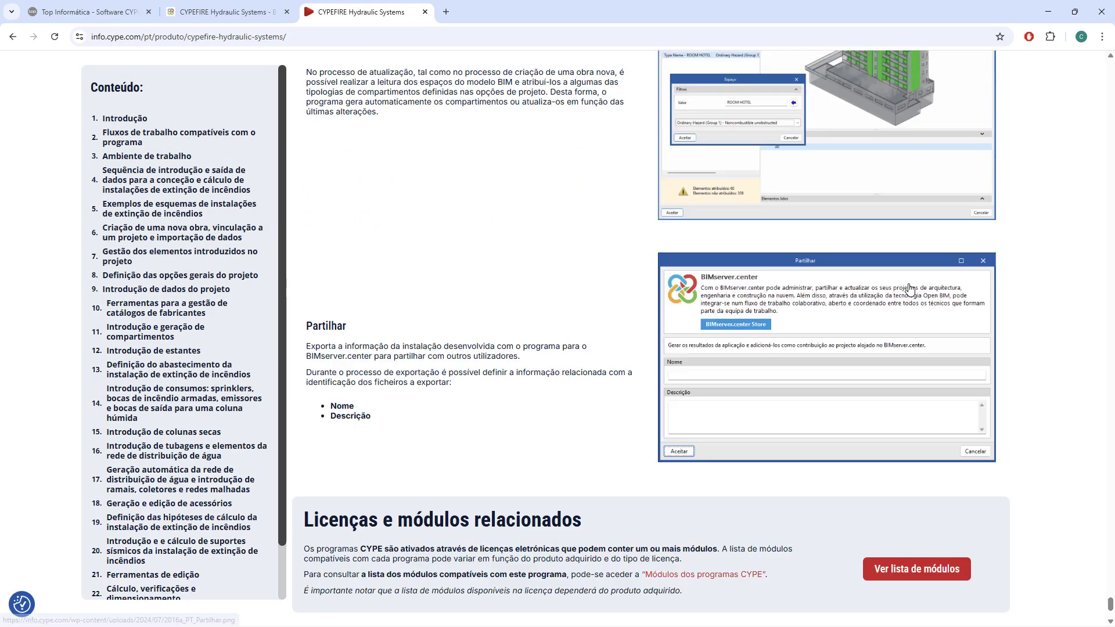
{"action": "scroll", "coordinate": [911, 289], "scroll_direction": "up", "scroll_amount": 1}
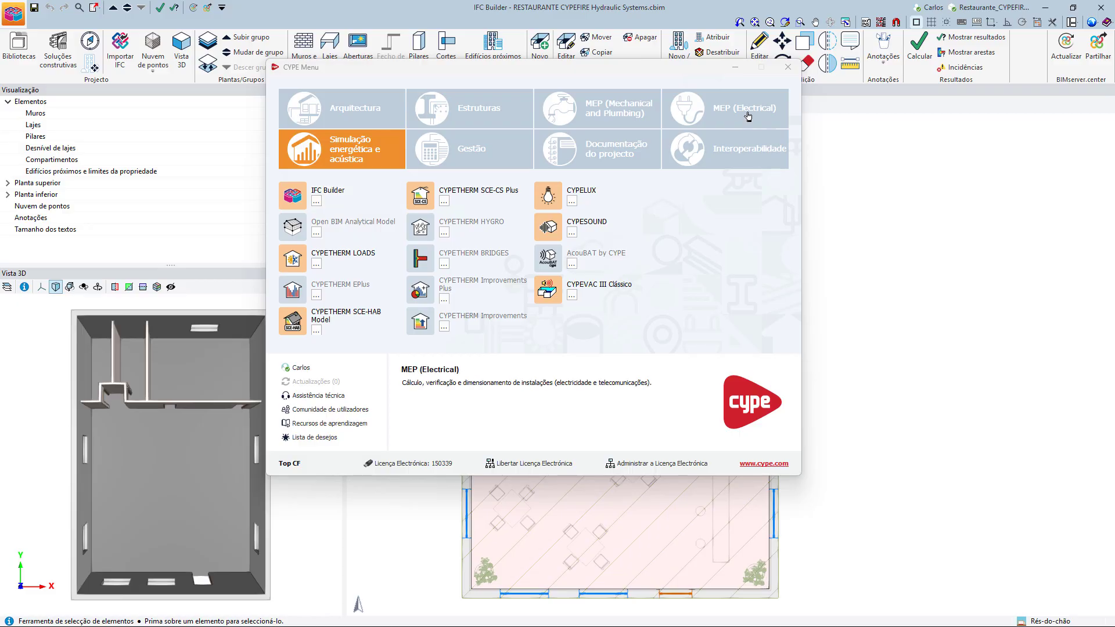
Minimize the CYPE Menu over IFC Builder and examine the restaurant floor plan, covering the WCs, kitchen and dining room.
{"action": "left_click", "coordinate": [738, 65]}
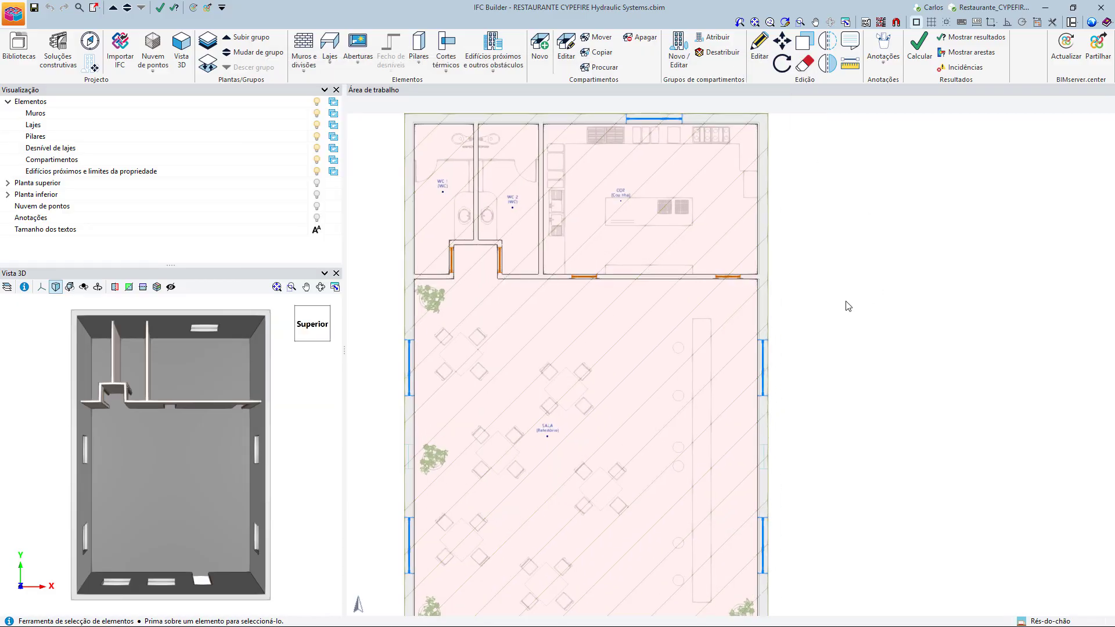
{"action": "middle_click_drag", "start_coordinate": [850, 331], "coordinate": [892, 335]}
{"action": "scroll", "coordinate": [885, 331], "scroll_direction": "down", "scroll_amount": 1}
{"action": "scroll", "coordinate": [883, 326], "scroll_direction": "up", "scroll_amount": 5}
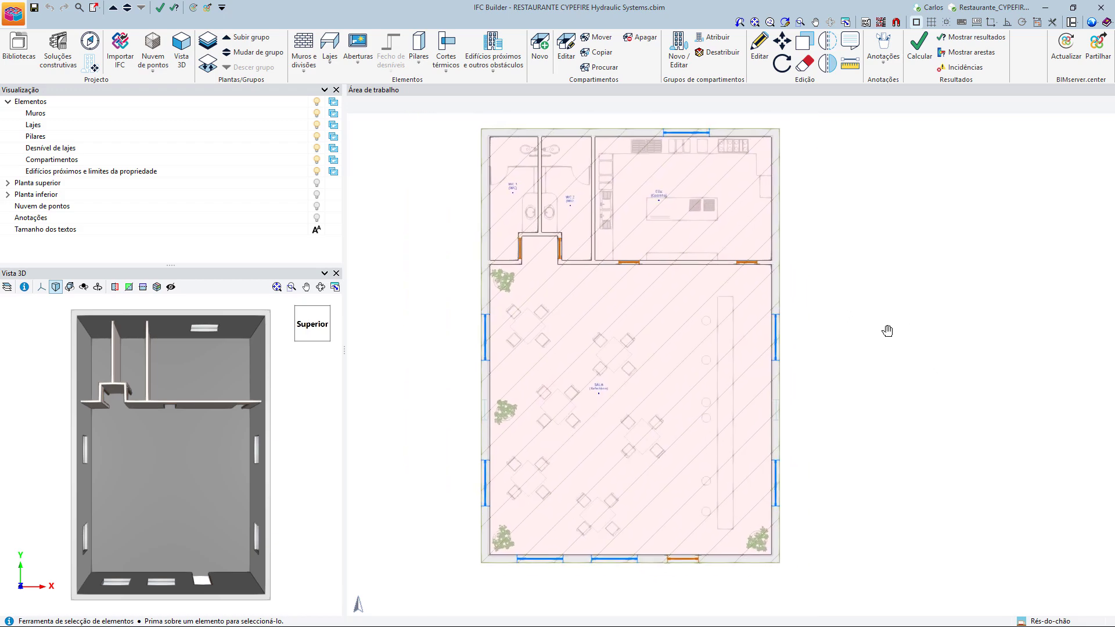
{"action": "scroll", "coordinate": [537, 380], "scroll_direction": "down", "scroll_amount": 2}
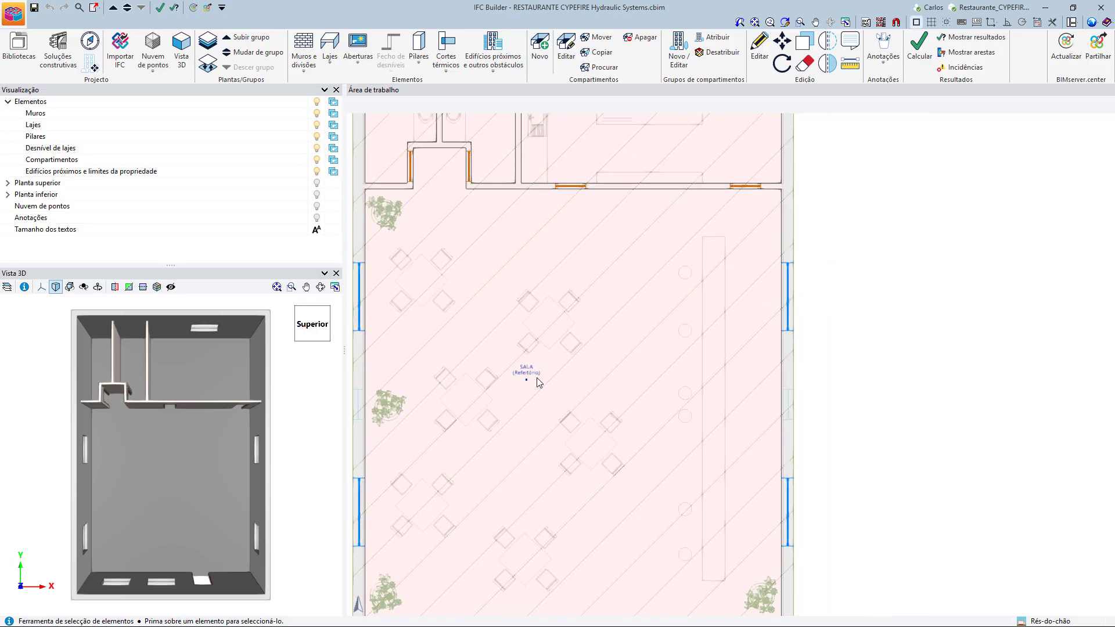
{"action": "scroll", "coordinate": [536, 372], "scroll_direction": "down", "scroll_amount": 2}
{"action": "scroll", "coordinate": [613, 166], "scroll_direction": "up", "scroll_amount": 4}
{"action": "middle_click_drag", "start_coordinate": [617, 235], "coordinate": [828, 271]}
{"action": "scroll", "coordinate": [525, 237], "scroll_direction": "down", "scroll_amount": 1}
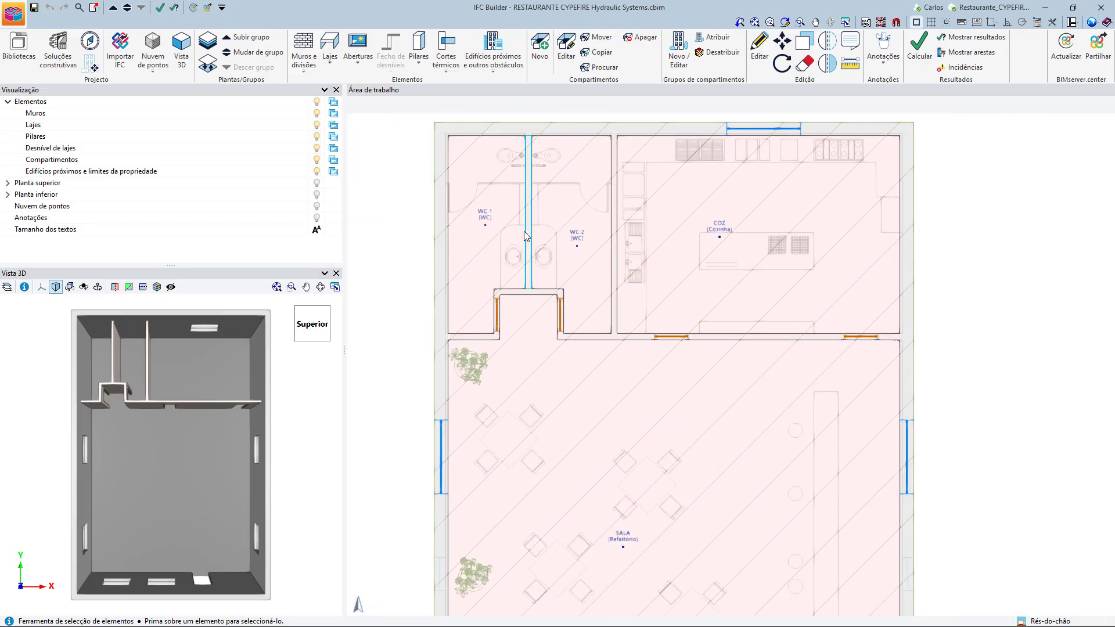
{"action": "scroll", "coordinate": [524, 235], "scroll_direction": "down", "scroll_amount": 1}
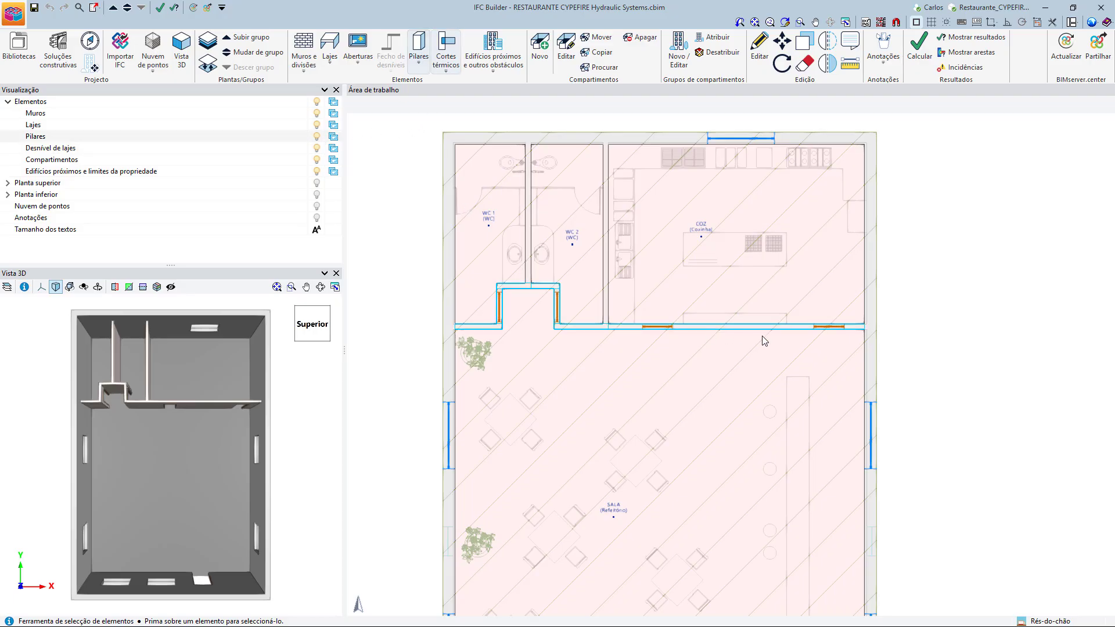
{"action": "scroll", "coordinate": [906, 372], "scroll_direction": "down", "scroll_amount": 1}
{"action": "middle_click_drag", "start_coordinate": [914, 371], "coordinate": [878, 337]}
{"action": "scroll", "coordinate": [841, 313], "scroll_direction": "up", "scroll_amount": 1}
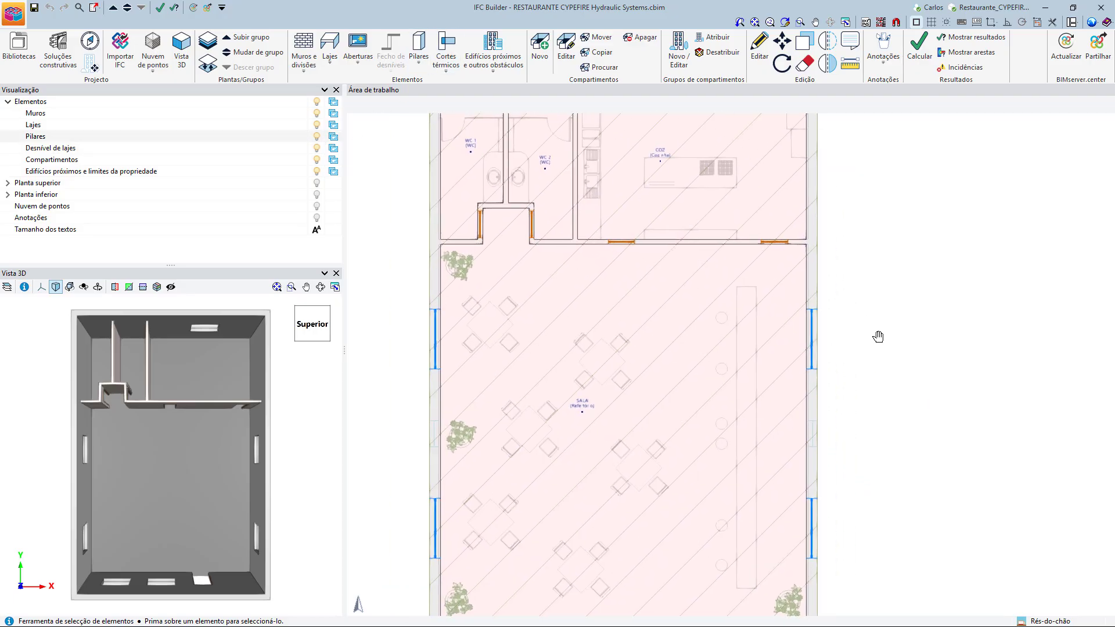
{"action": "scroll", "coordinate": [883, 342], "scroll_direction": "down", "scroll_amount": 1}
{"action": "middle_click_drag", "start_coordinate": [936, 357], "coordinate": [894, 353]}
{"action": "scroll", "coordinate": [727, 274], "scroll_direction": "up", "scroll_amount": 3}
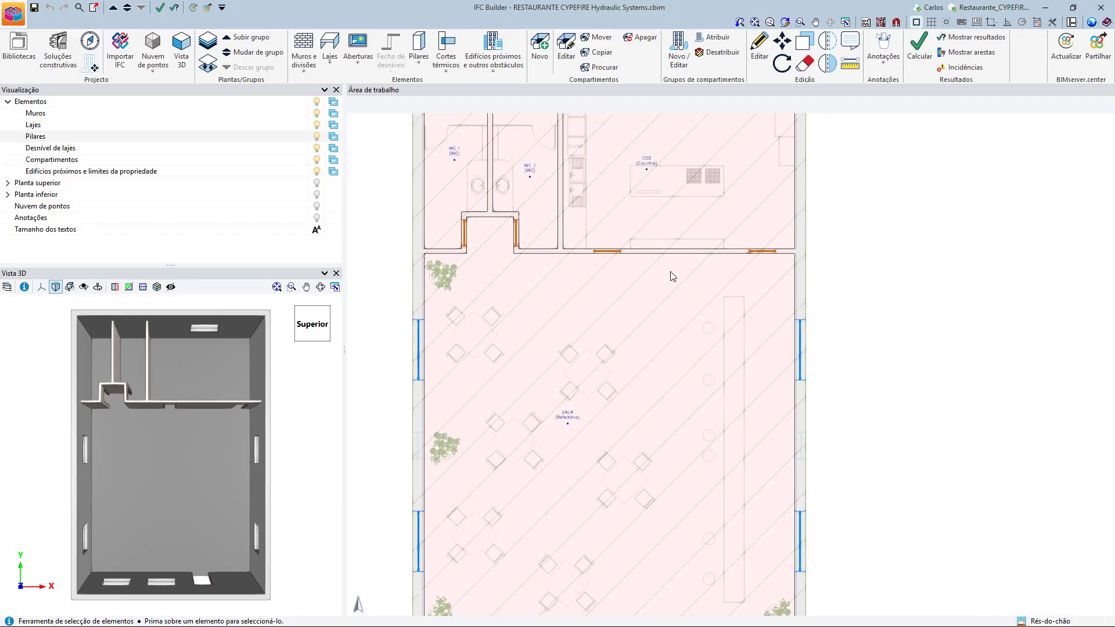
{"action": "scroll", "coordinate": [496, 323], "scroll_direction": "down", "scroll_amount": 3}
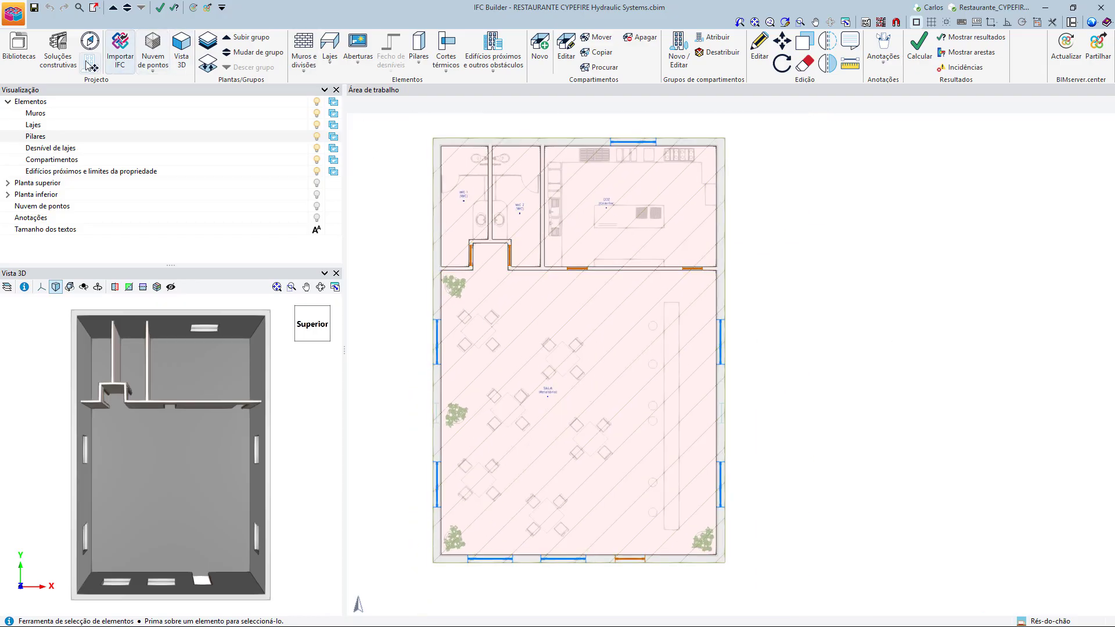
Inspect the Restaurante_CYPEFIRE HS_RC.dwg mask in the mask views manager, and leave the manager without making changes.
{"action": "left_click", "coordinate": [866, 22]}
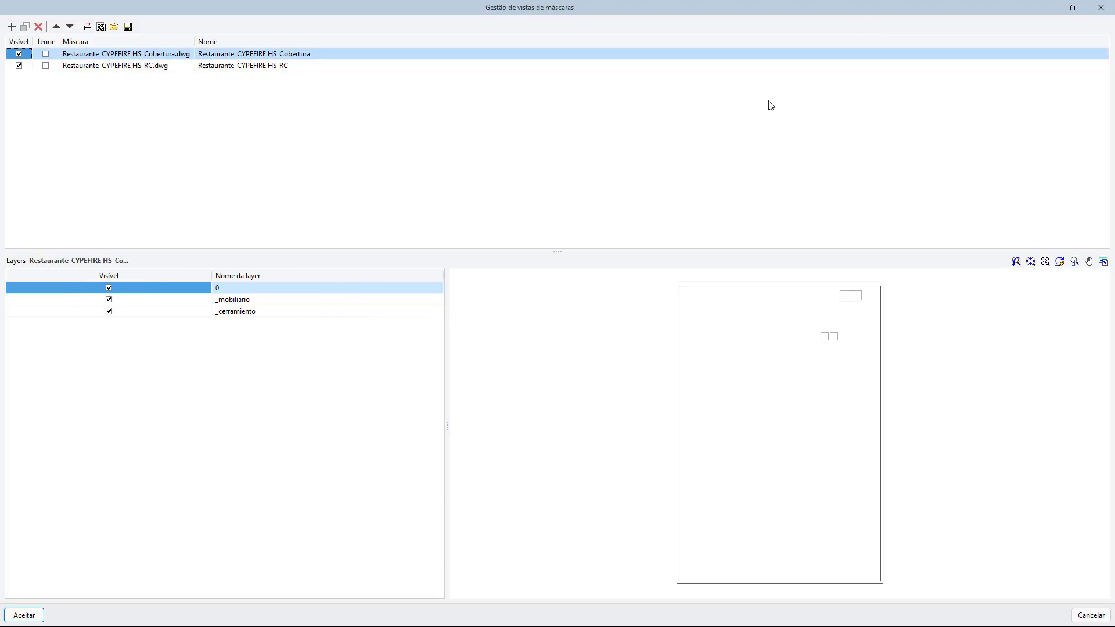
{"action": "left_click", "coordinate": [156, 66]}
{"action": "scroll", "coordinate": [758, 404], "scroll_direction": "up", "scroll_amount": 3}
{"action": "scroll", "coordinate": [761, 406], "scroll_direction": "down", "scroll_amount": 3}
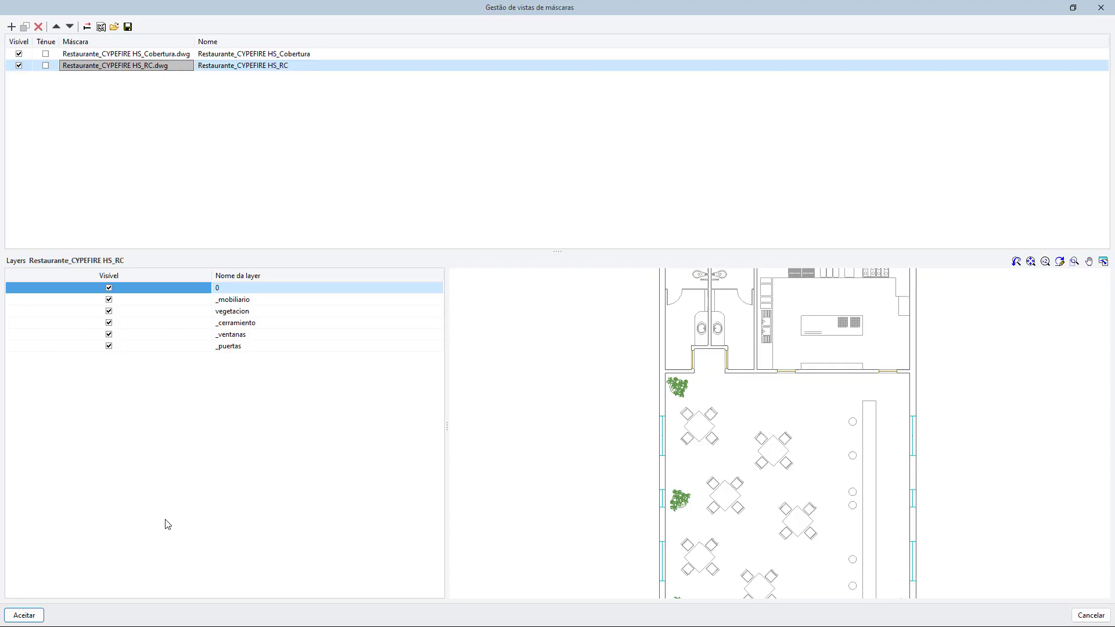
{"action": "left_click", "coordinate": [1090, 615]}
Start an exterior wall with the Sistema ETICS + Bloco betão type, checking that type's definition before accepting it.
{"action": "middle_click_drag", "start_coordinate": [824, 417], "coordinate": [916, 438]}
{"action": "scroll", "coordinate": [631, 365], "scroll_direction": "up", "scroll_amount": 3}
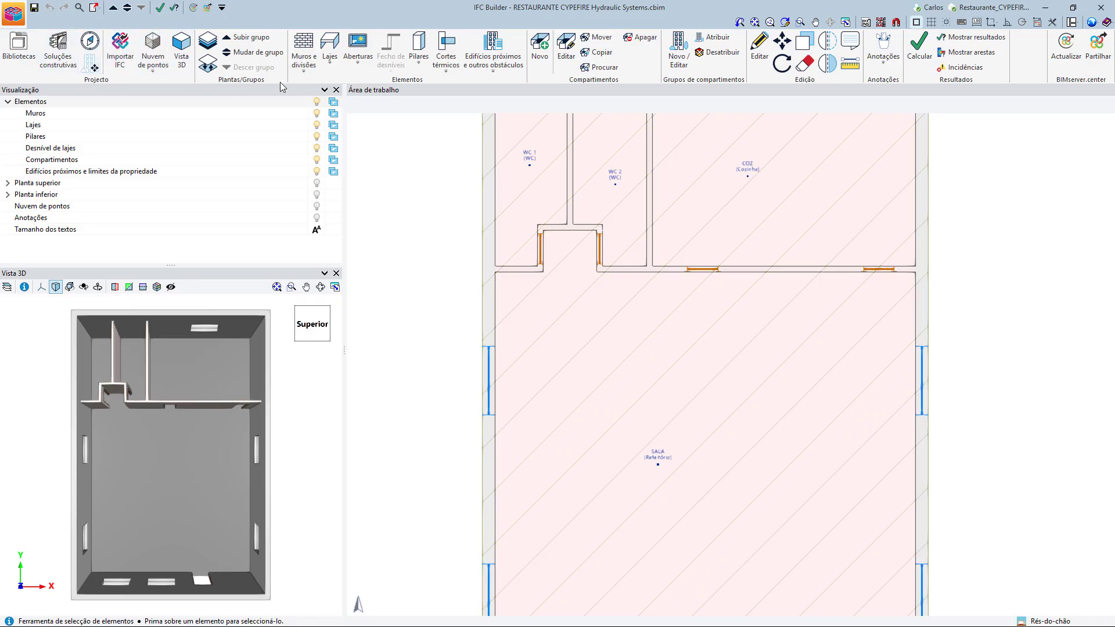
{"action": "left_click", "coordinate": [303, 57]}
{"action": "left_click", "coordinate": [366, 142]}
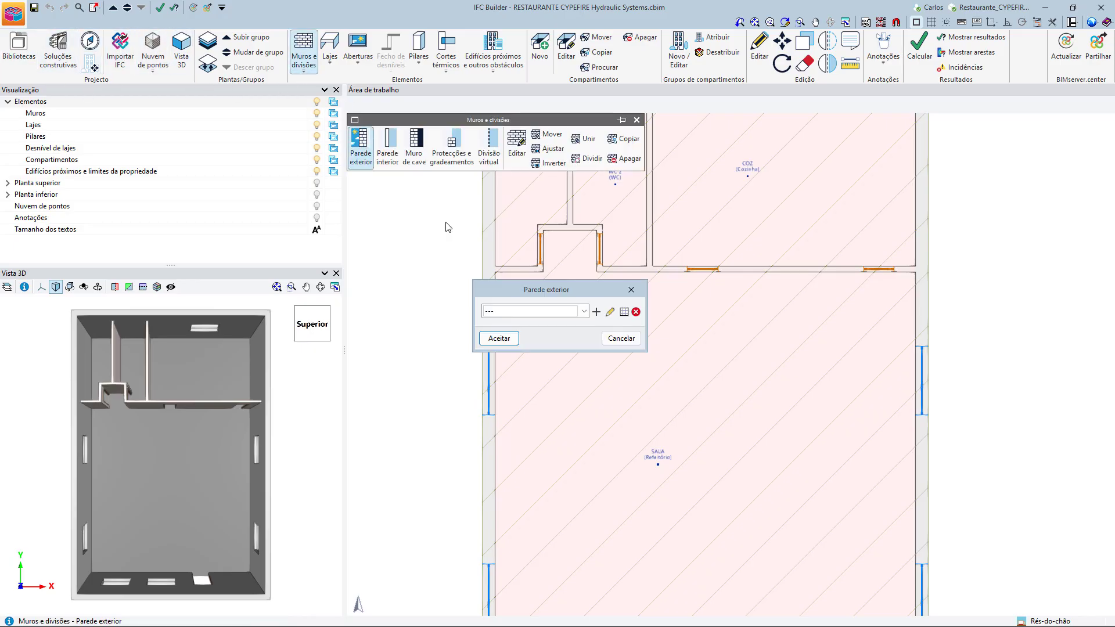
{"action": "left_click", "coordinate": [573, 312]}
{"action": "left_click", "coordinate": [568, 336]}
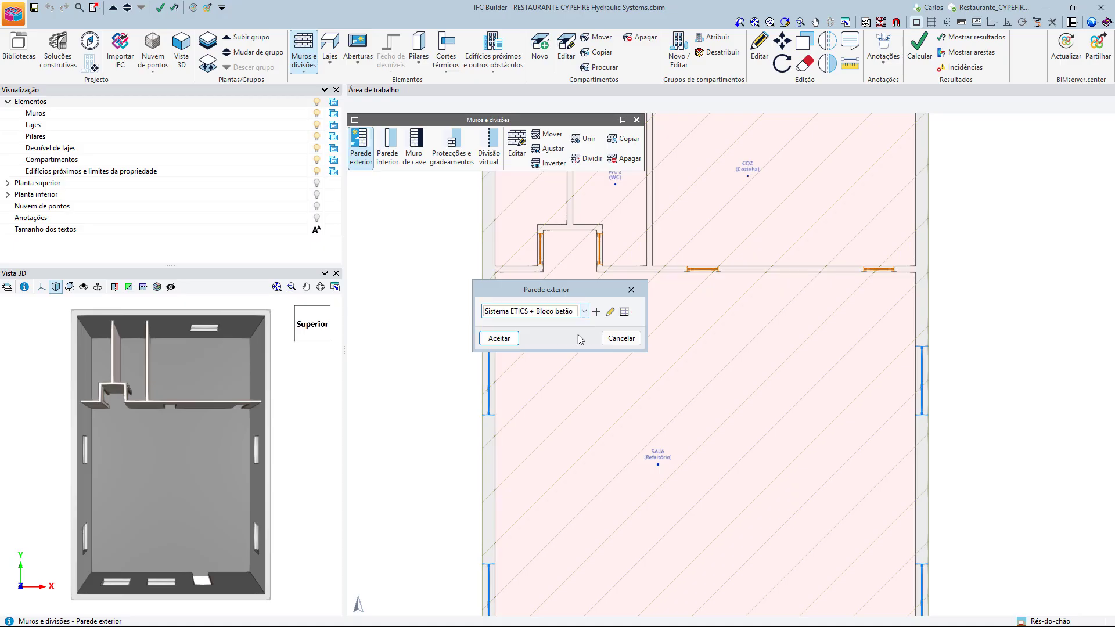
{"action": "left_click", "coordinate": [610, 312]}
{"action": "left_click_drag", "start_coordinate": [479, 324], "coordinate": [520, 327]}
{"action": "left_click", "coordinate": [673, 363]}
{"action": "left_click", "coordinate": [500, 338]}
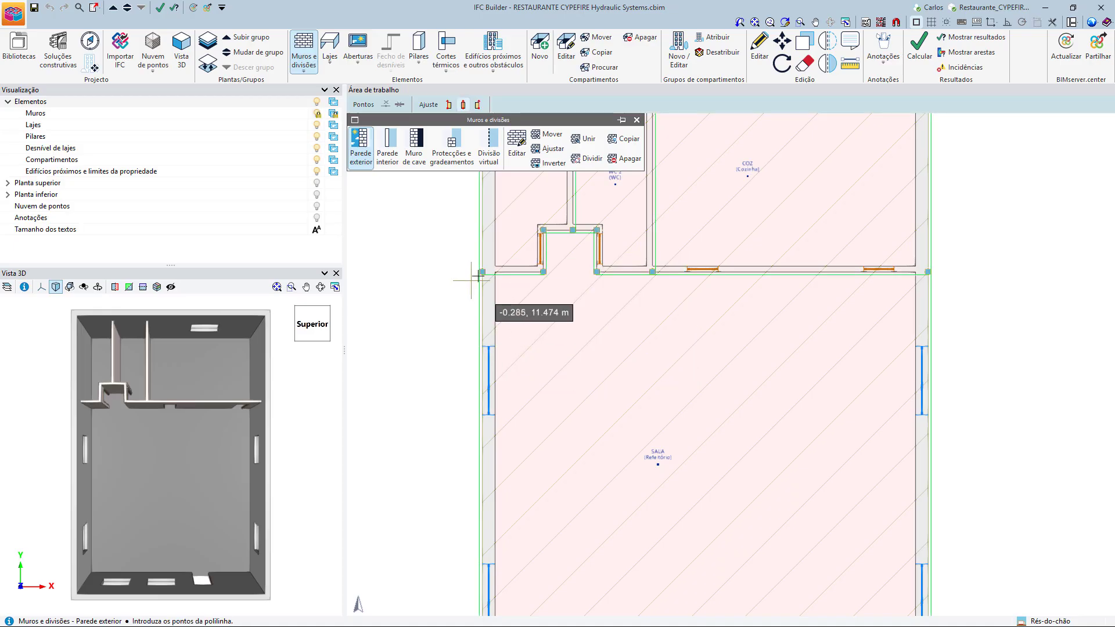
Draw a two-segment exterior wall outwards from the building's left facade, starting level with the wall between the WCs and the dining room.
{"action": "left_click", "coordinate": [476, 273]}
{"action": "left_click", "coordinate": [379, 268]}
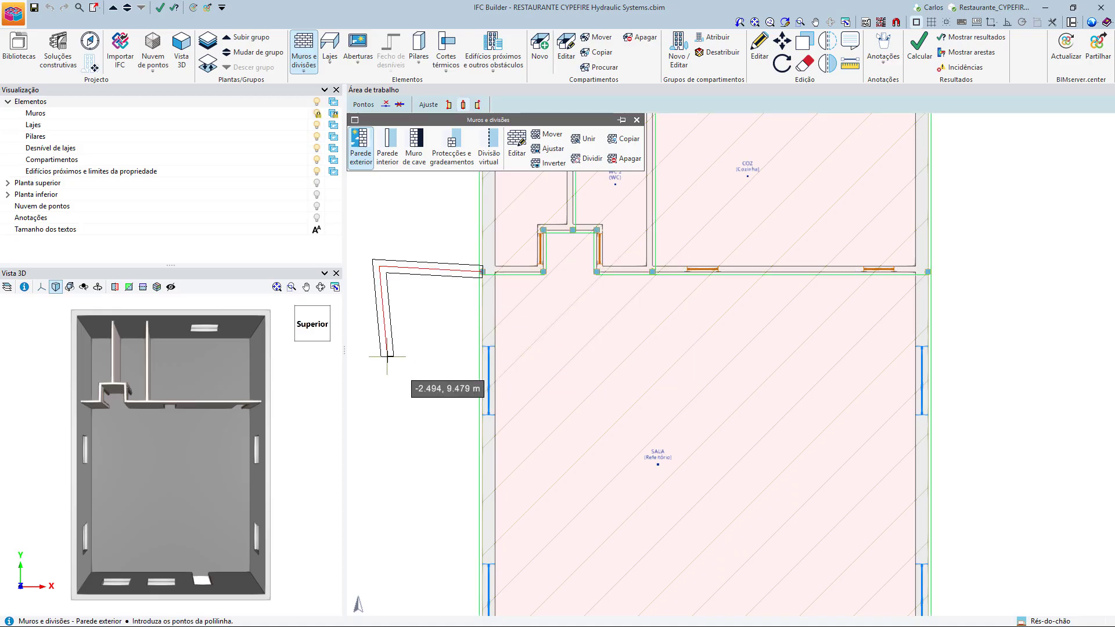
{"action": "left_click", "coordinate": [387, 353]}
{"action": "right_click", "coordinate": [426, 353]}
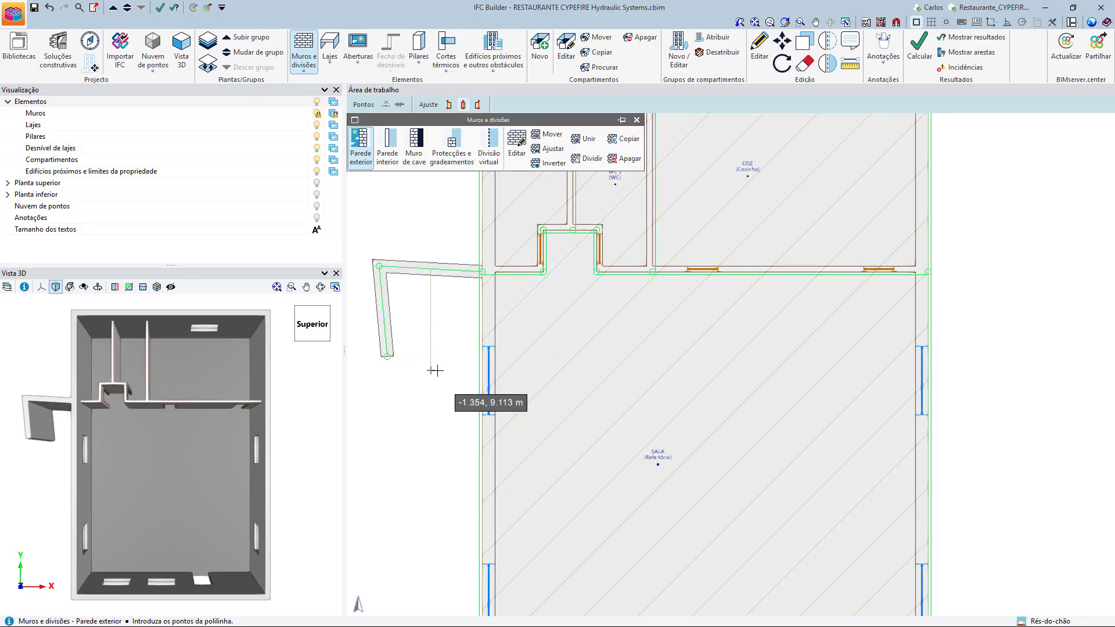
Delete the two-segment trial wall outside the building's left facade.
{"action": "left_click", "coordinate": [625, 159]}
{"action": "left_click", "coordinate": [420, 266]}
{"action": "right_click", "coordinate": [420, 259]}
{"action": "scroll", "coordinate": [395, 290], "scroll_direction": "down", "scroll_amount": 2}
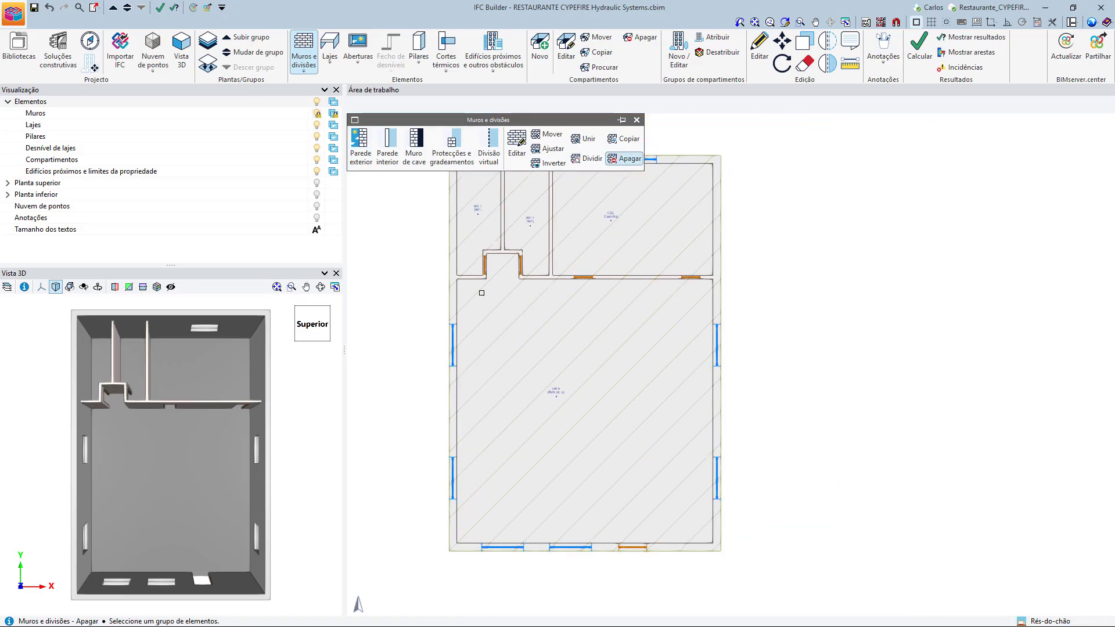
Inspect the kitchen compartment's reference and the list of compartment types, leaving both without changes.
{"action": "middle_click_drag", "start_coordinate": [790, 291], "coordinate": [834, 364]}
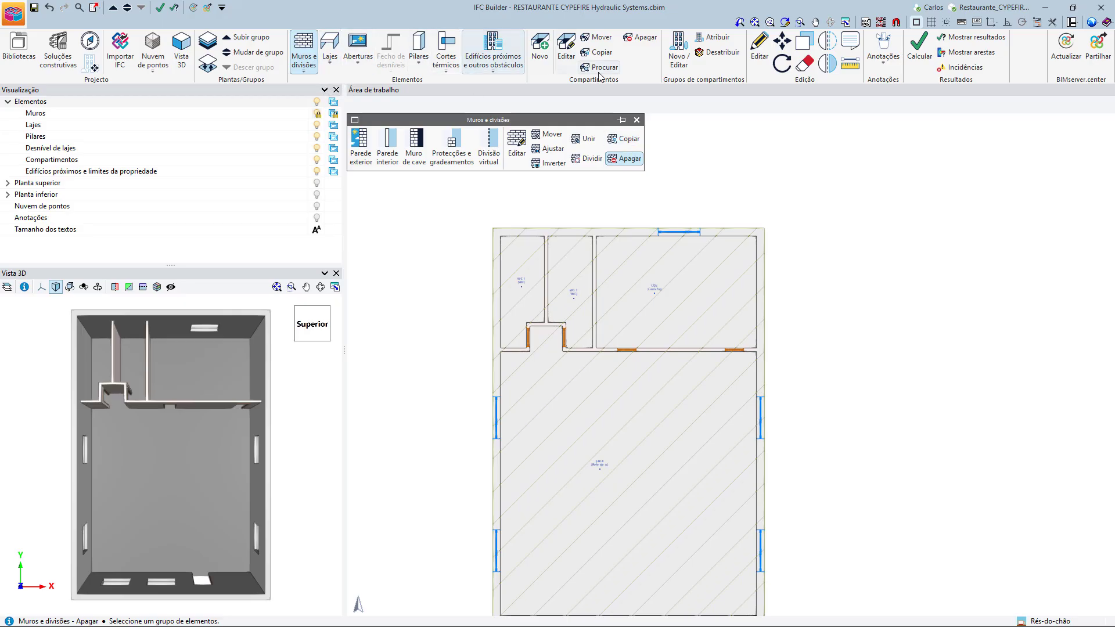
{"action": "left_click", "coordinate": [568, 55]}
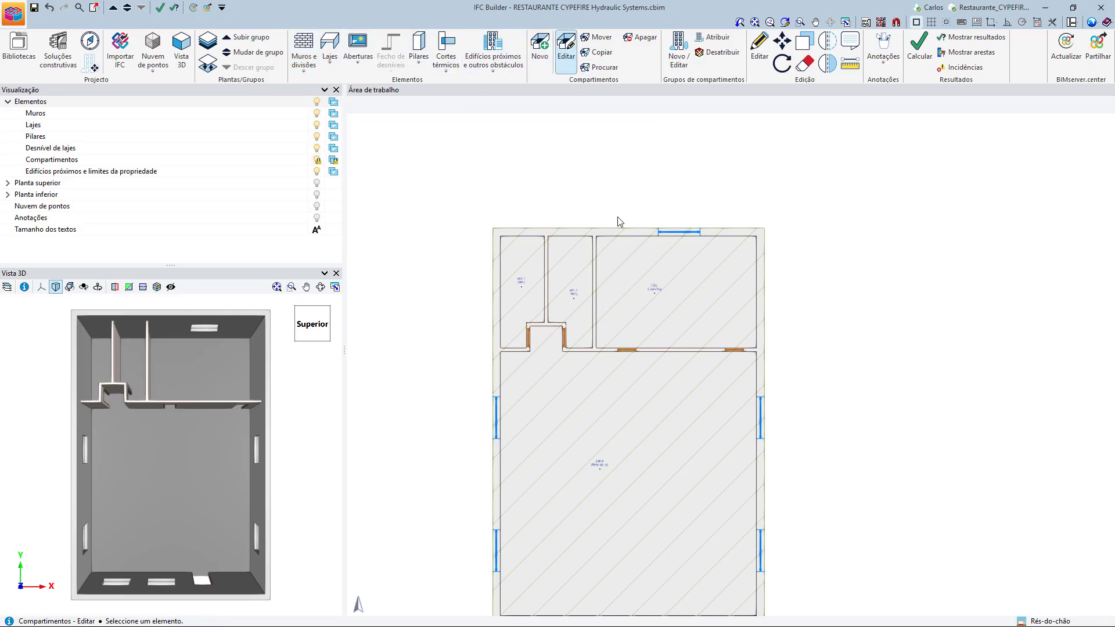
{"action": "left_click", "coordinate": [648, 296]}
{"action": "left_click", "coordinate": [649, 319]}
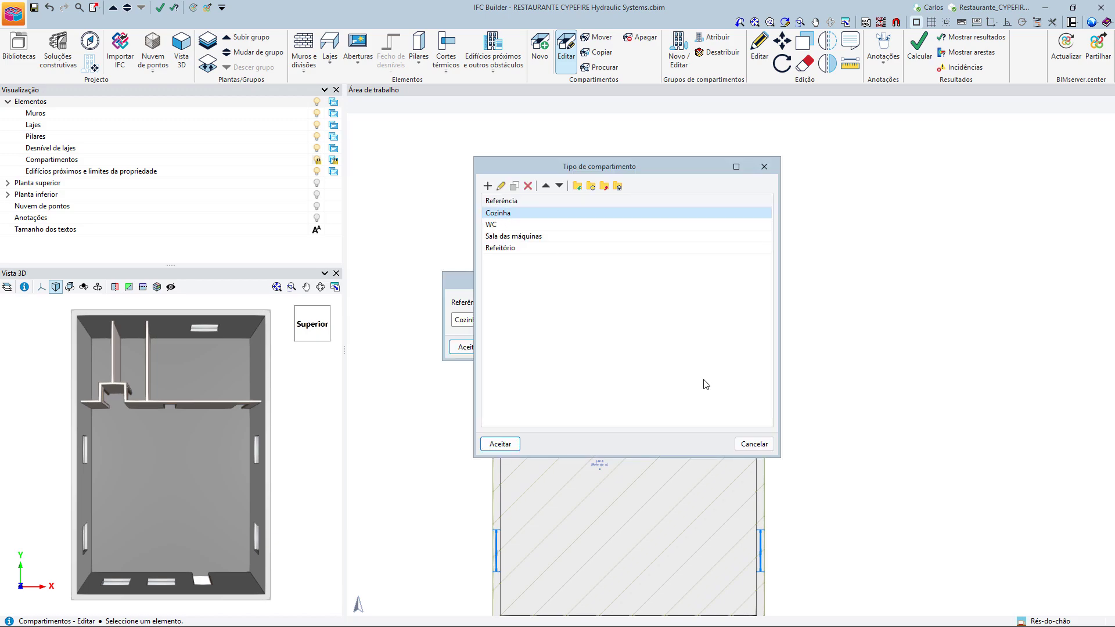
{"action": "left_click", "coordinate": [755, 443]}
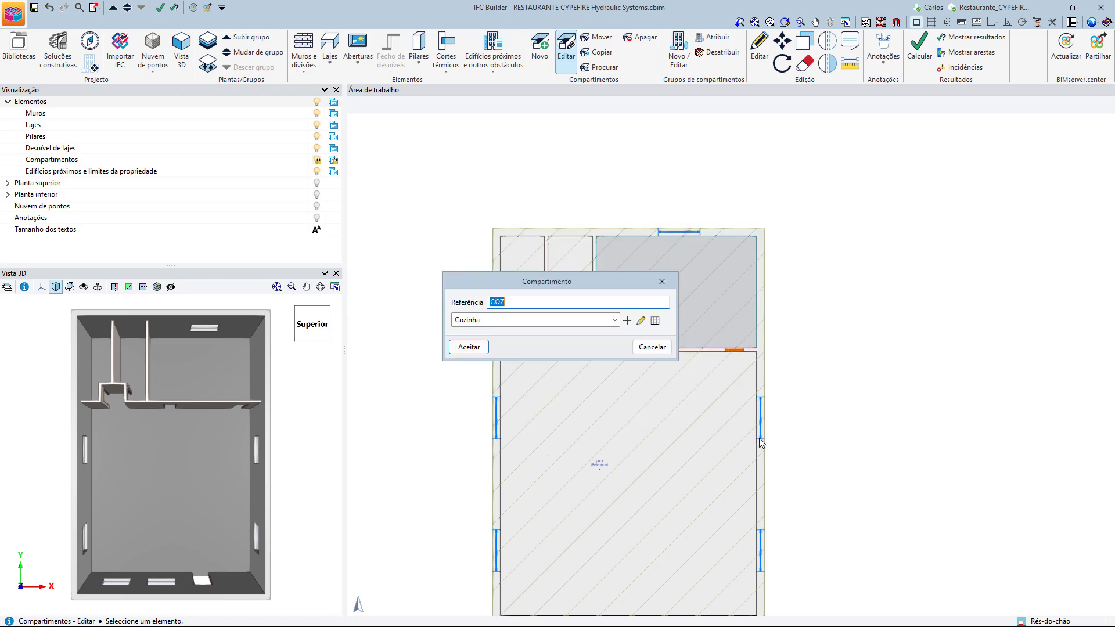
{"action": "left_click", "coordinate": [560, 303]}
{"action": "left_click", "coordinate": [665, 347]}
Check the dining room compartment's reference and assigned type, leaving its properties without changes.
{"action": "scroll", "coordinate": [662, 407], "scroll_direction": "up", "scroll_amount": 2}
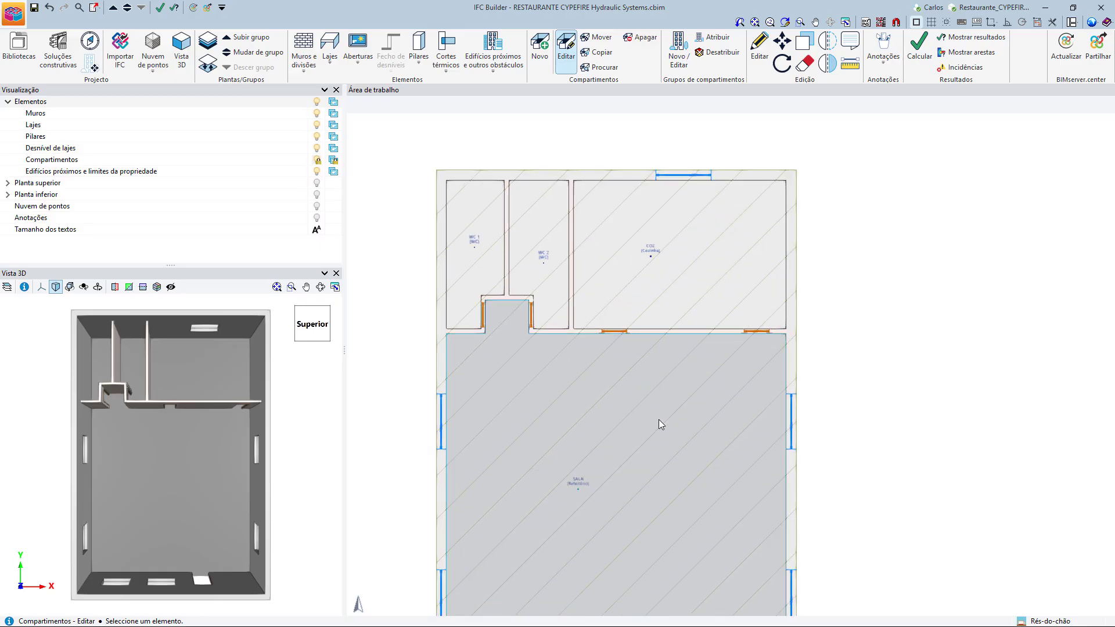
{"action": "middle_click_drag", "start_coordinate": [659, 420], "coordinate": [674, 280]}
{"action": "left_click", "coordinate": [677, 272]}
{"action": "left_click", "coordinate": [652, 348]}
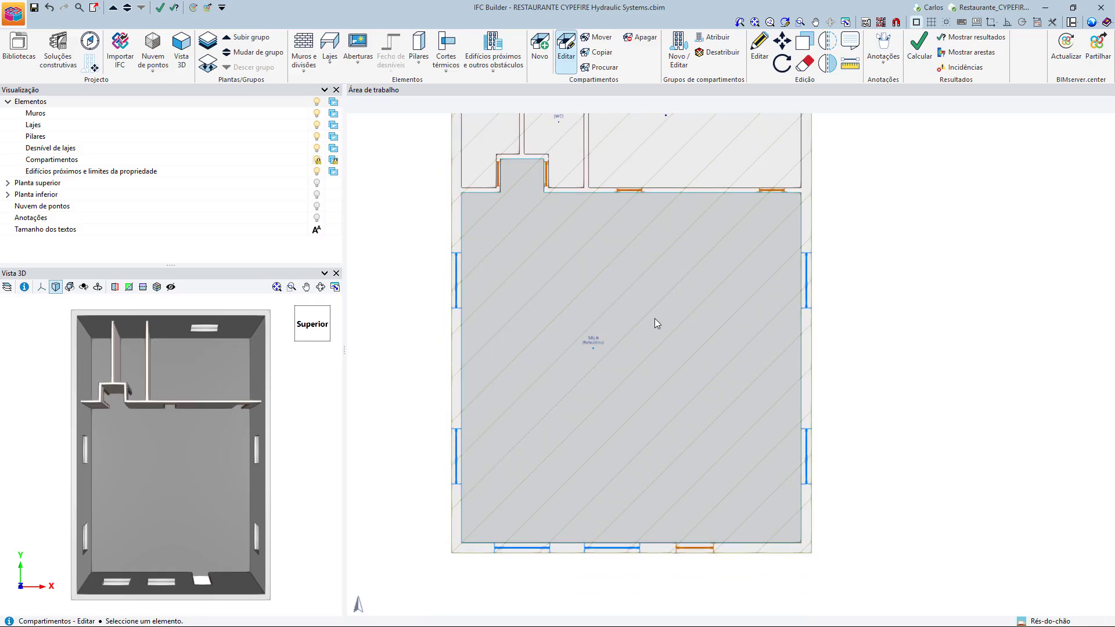
{"action": "left_click", "coordinate": [622, 327]}
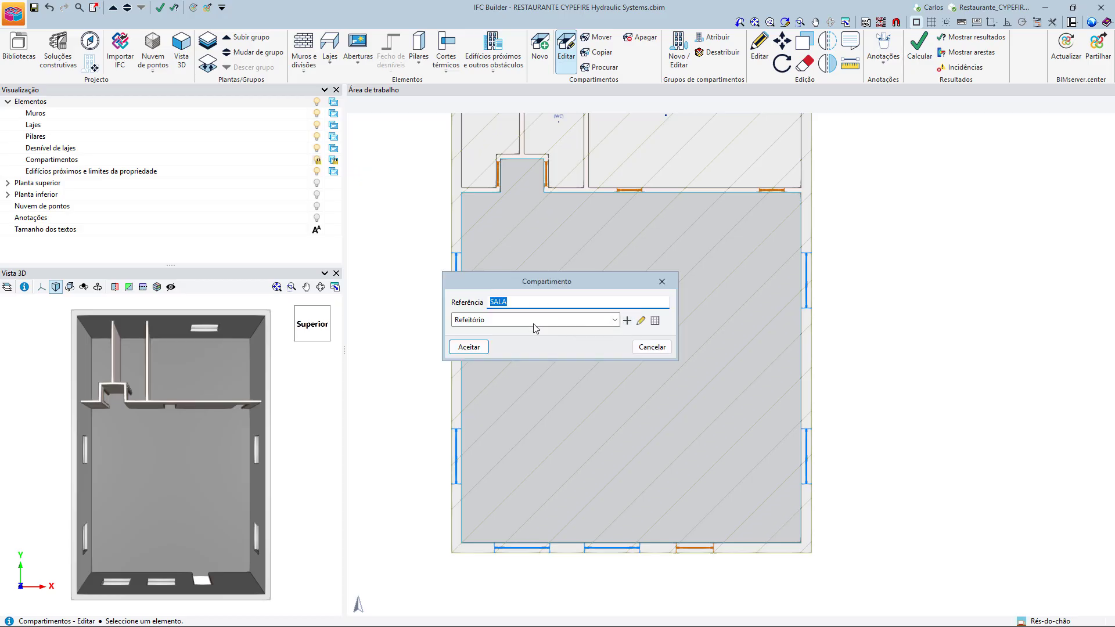
{"action": "left_click", "coordinate": [652, 347]}
{"action": "scroll", "coordinate": [644, 359], "scroll_direction": "down", "scroll_amount": 2}
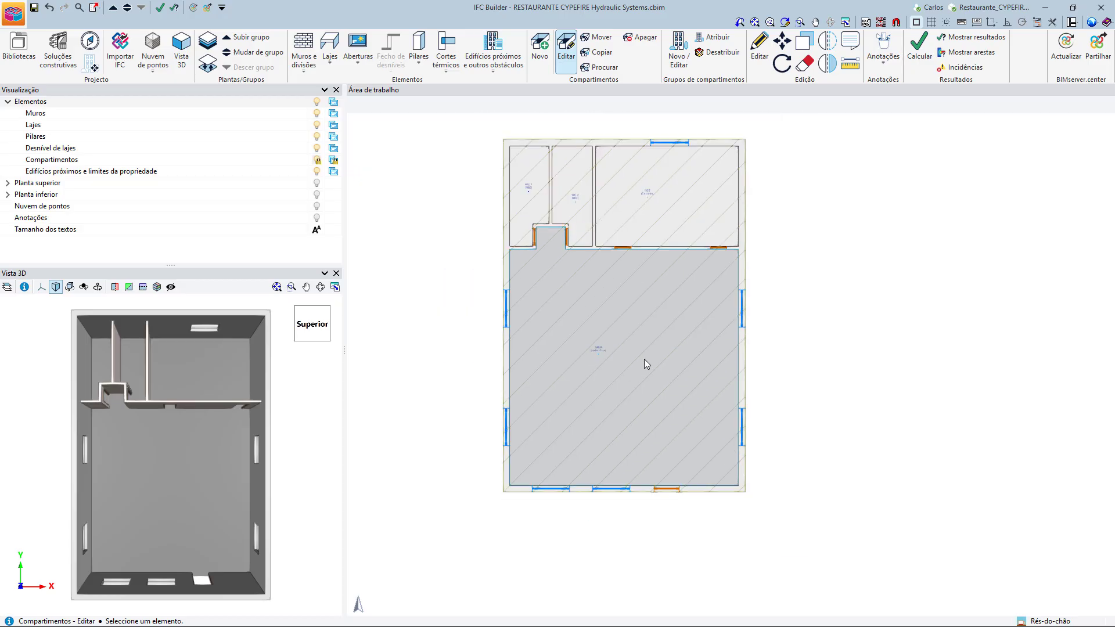
{"action": "middle_click_drag", "start_coordinate": [644, 359], "coordinate": [605, 405]}
{"action": "scroll", "coordinate": [605, 405], "scroll_direction": "up", "scroll_amount": 1}
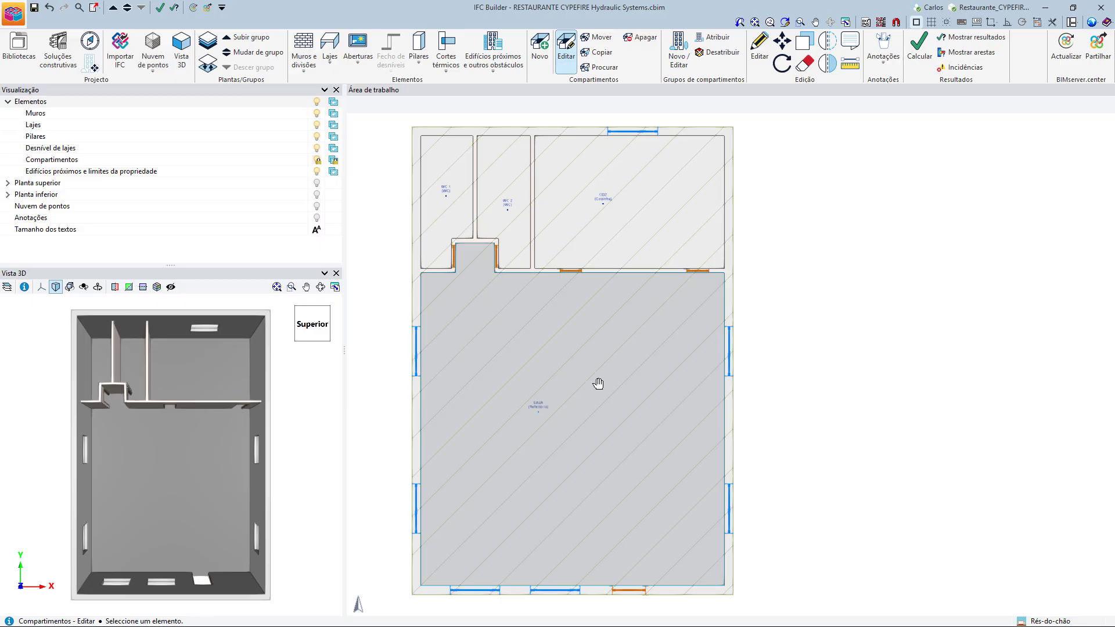
{"action": "scroll", "coordinate": [596, 383], "scroll_direction": "down", "scroll_amount": 1}
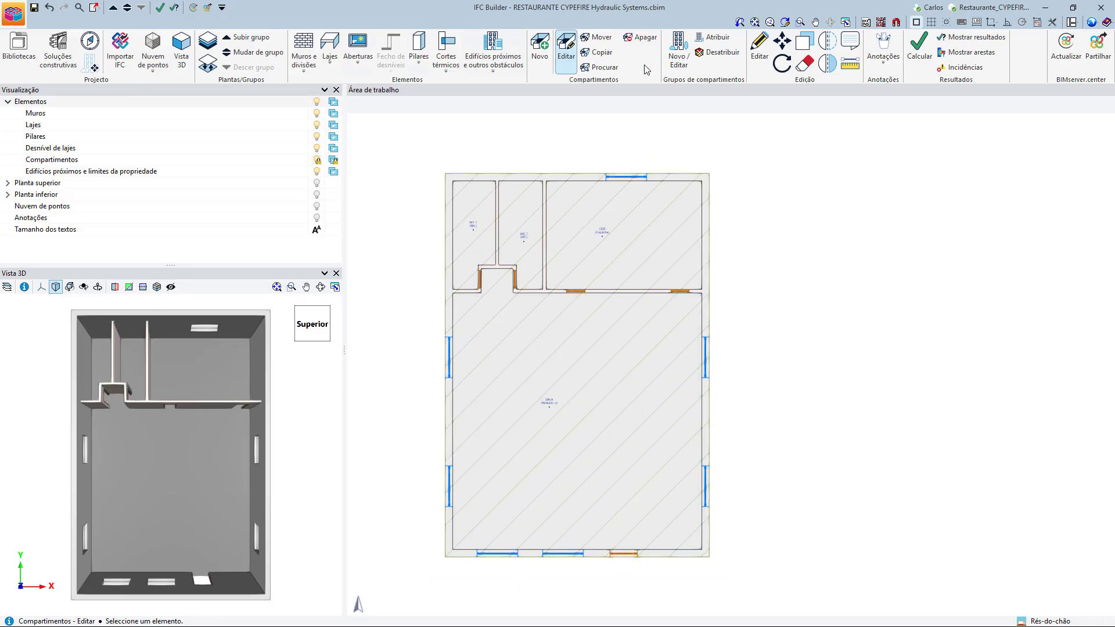
Examine the building in a 3D view of all floors with the walls and partitions made transparent, and close that view.
{"action": "left_click", "coordinate": [181, 46]}
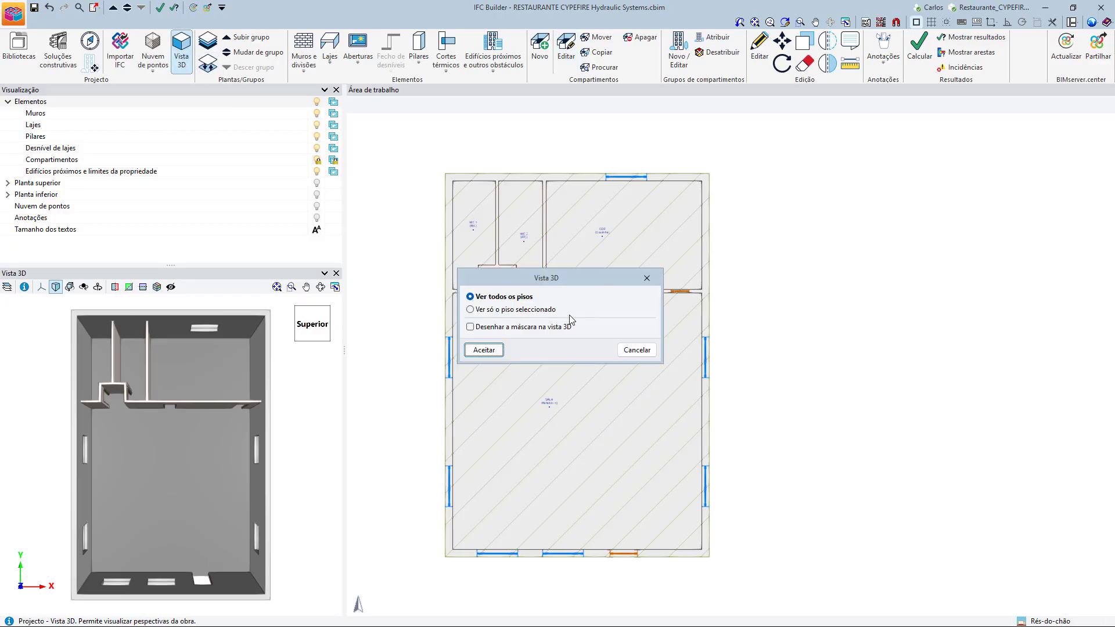
{"action": "left_click", "coordinate": [494, 352]}
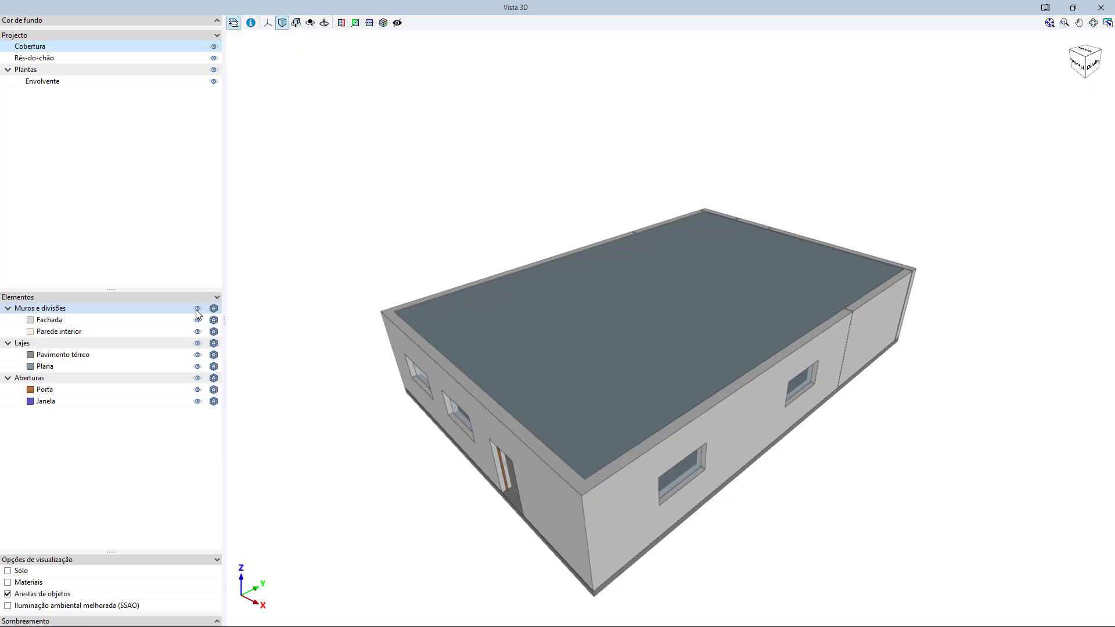
{"action": "left_click", "coordinate": [198, 309]}
{"action": "left_click", "coordinate": [197, 309]}
{"action": "left_click", "coordinate": [214, 309]}
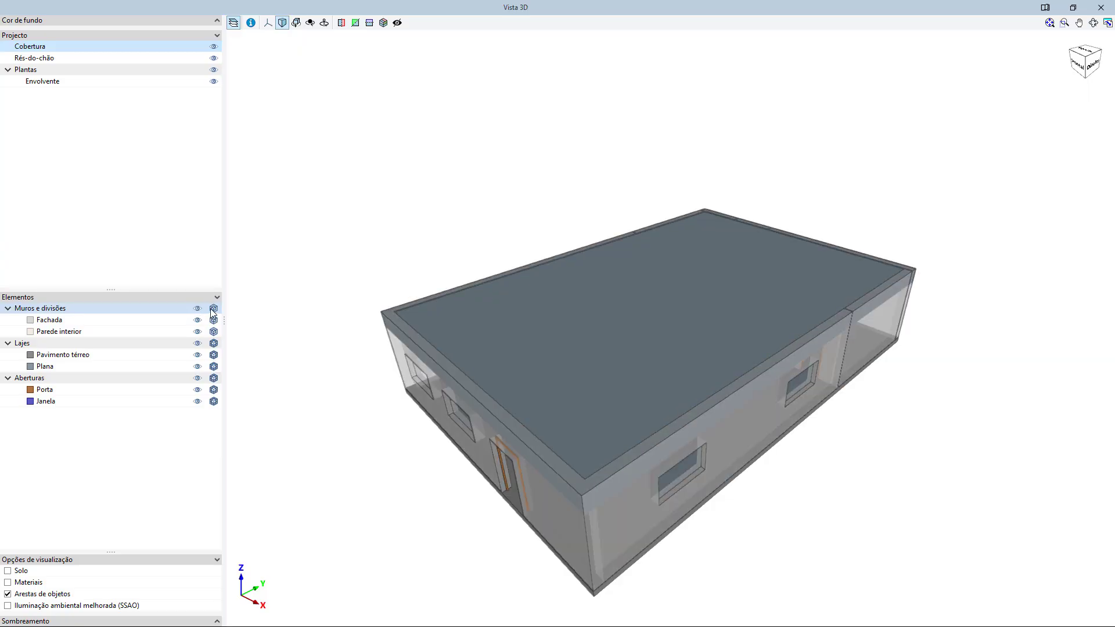
{"action": "middle_click_drag", "start_coordinate": [620, 479], "coordinate": [553, 455]}
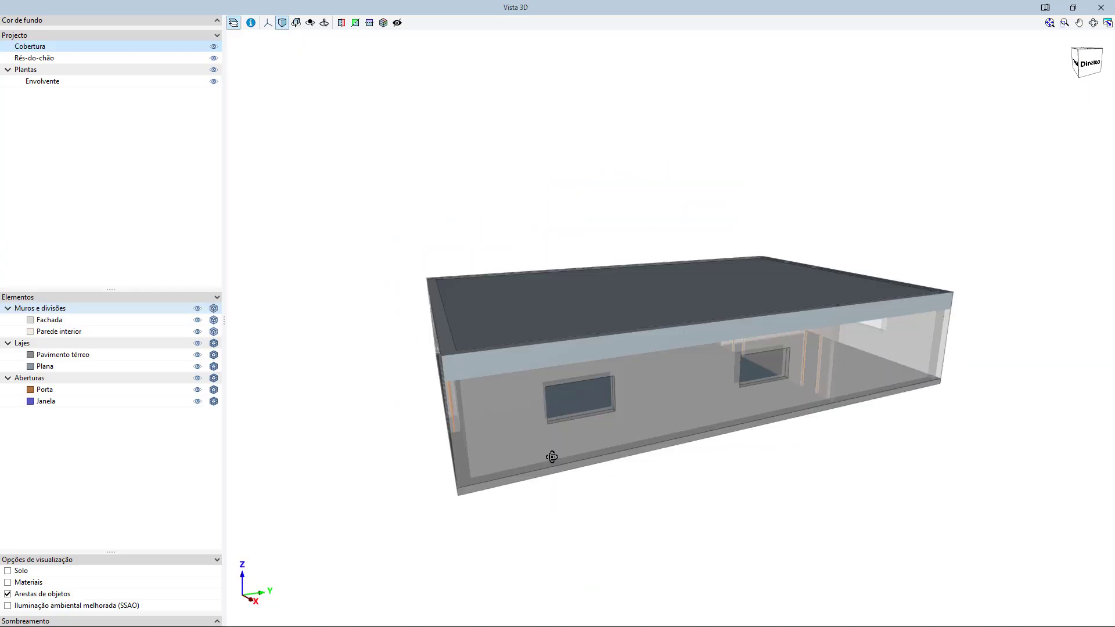
{"action": "left_click", "coordinate": [1096, 10]}
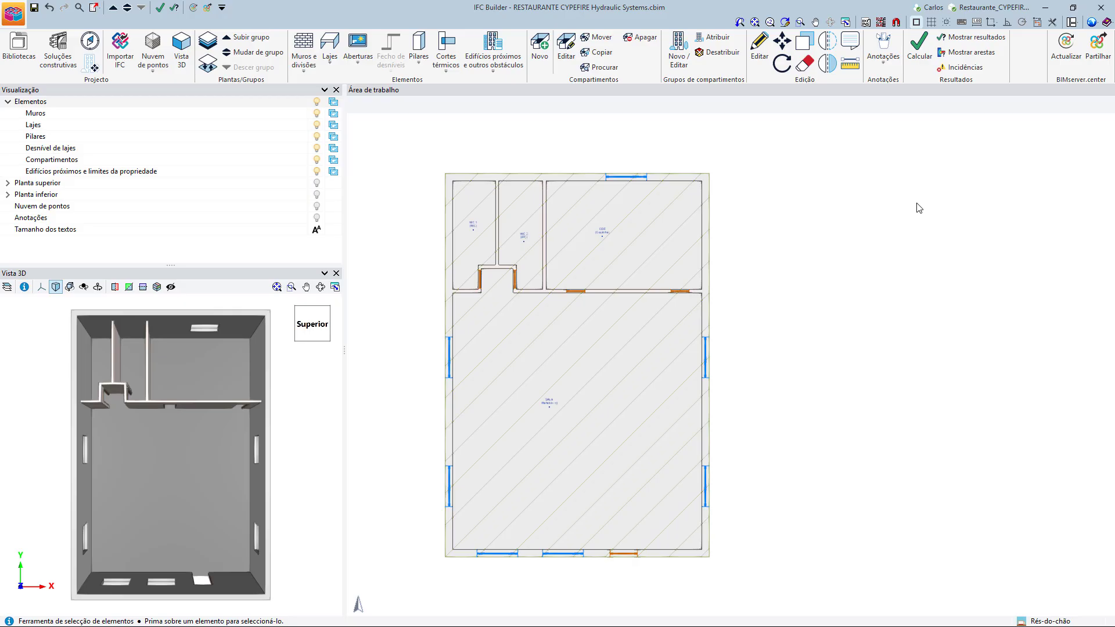
Open the form for creating a new BIMserver.center project from the BIM model update's project selection.
{"action": "left_click", "coordinate": [1066, 46]}
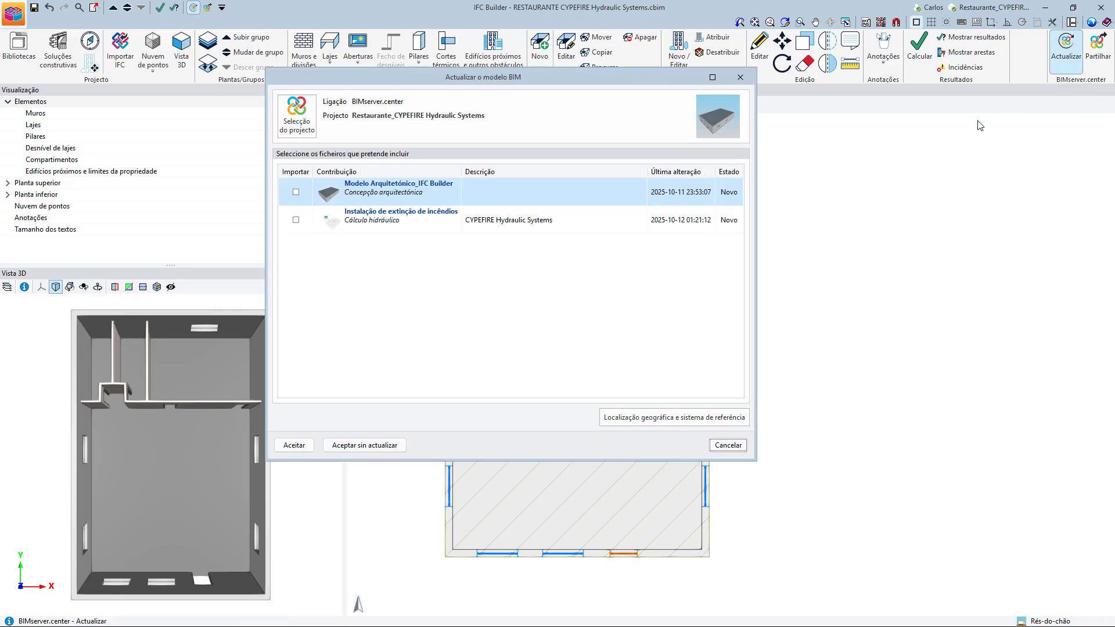
{"action": "left_click", "coordinate": [297, 115]}
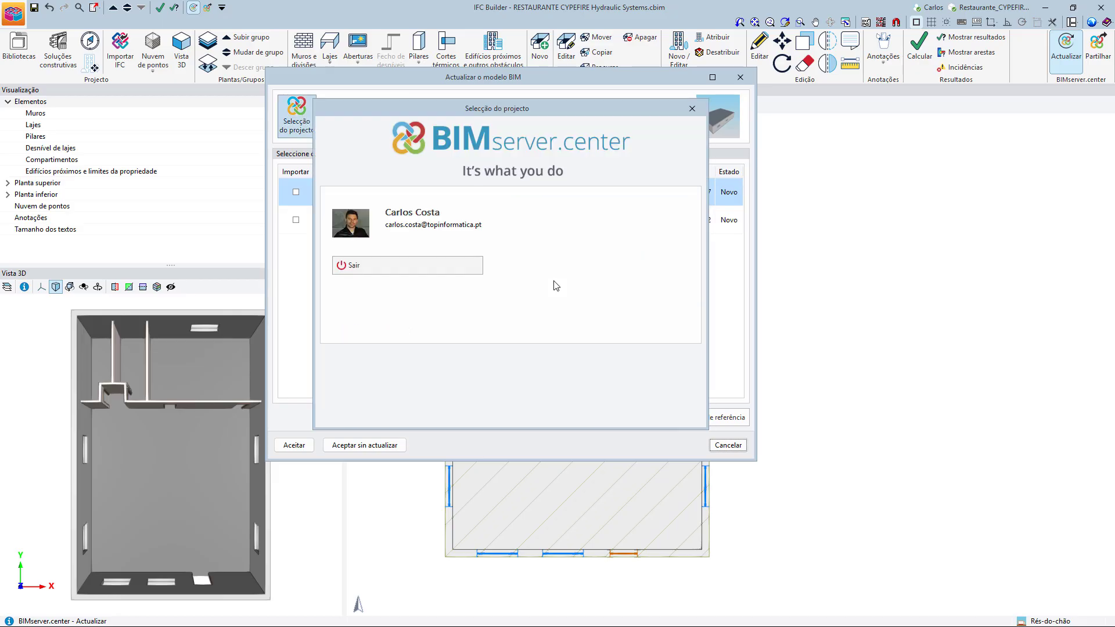
{"action": "left_click", "coordinate": [626, 290]}
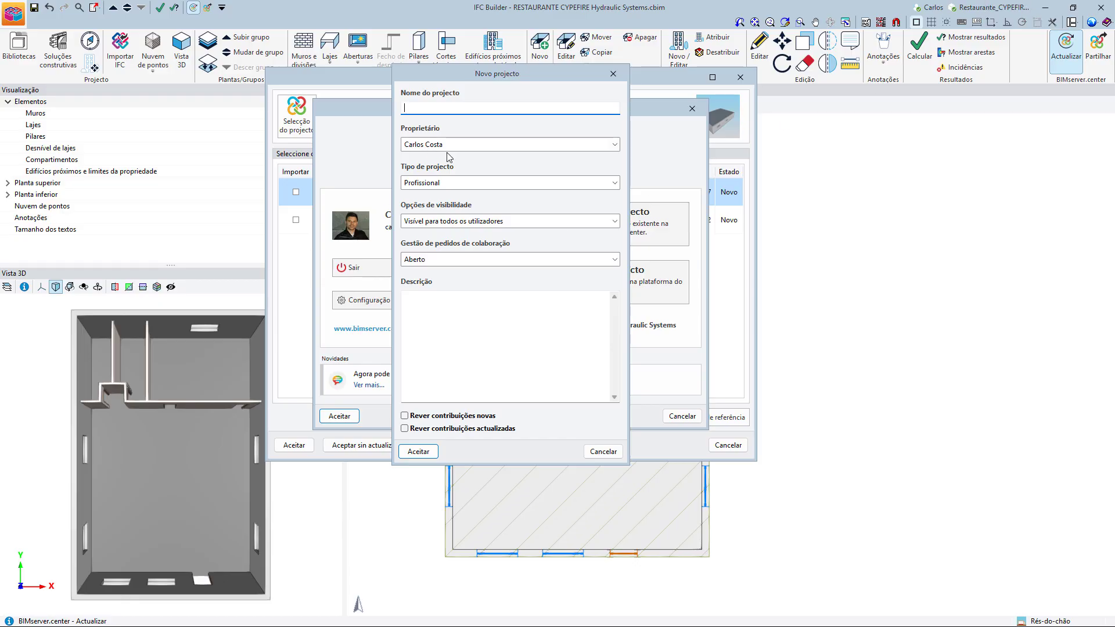
Review the new project's type, visibility and collaboration request options, and leave without creating a project or updating the model.
{"action": "left_click", "coordinate": [466, 183]}
{"action": "left_click", "coordinate": [467, 185]}
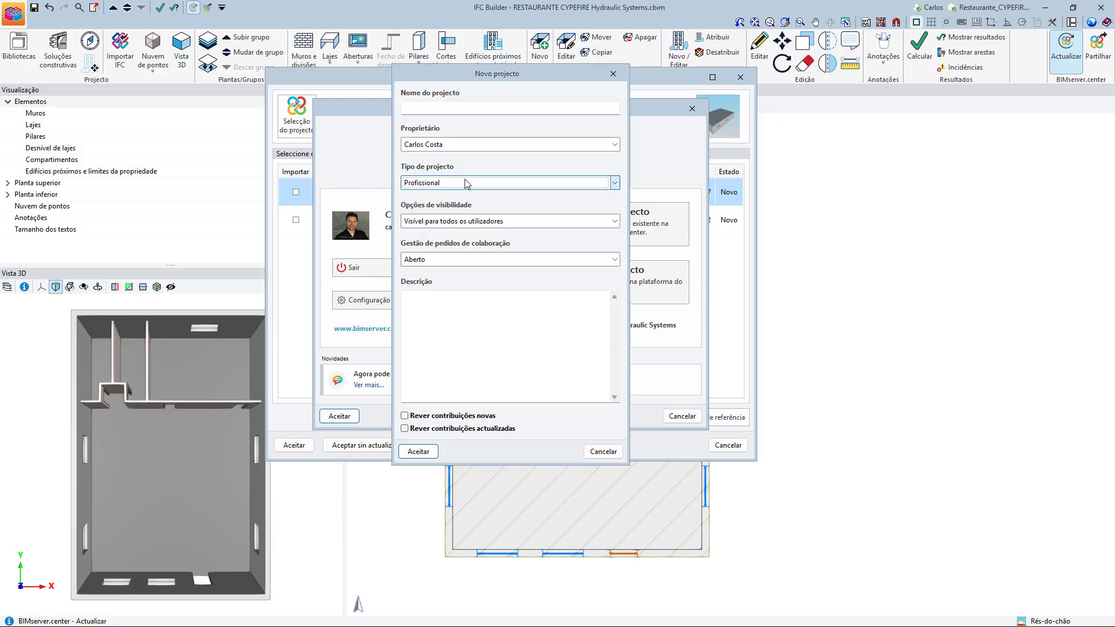
{"action": "left_click", "coordinate": [486, 223]}
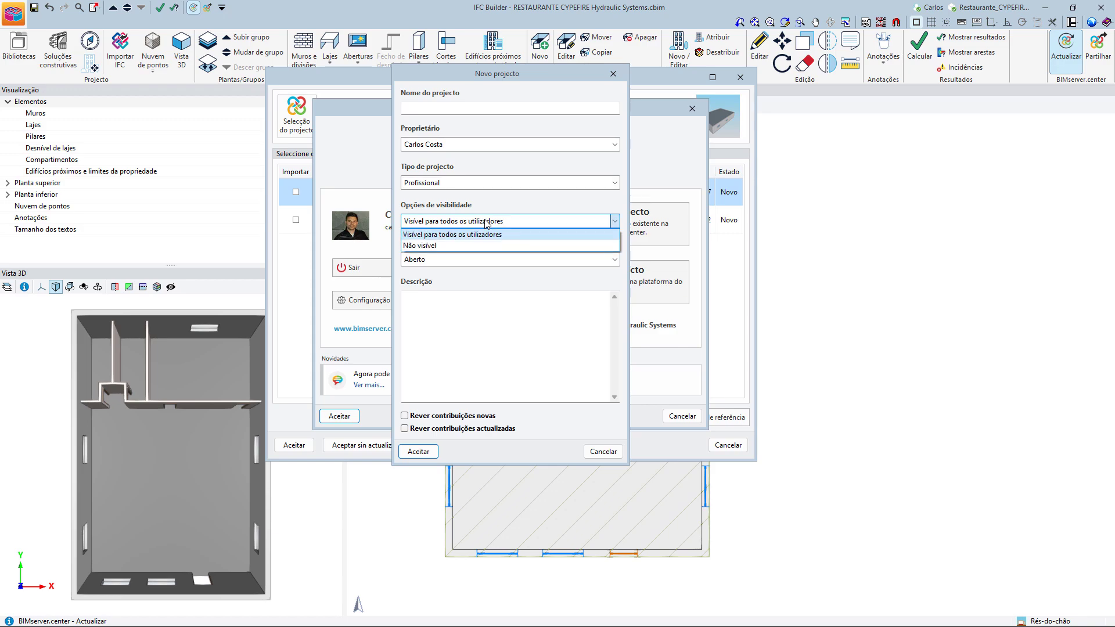
{"action": "left_click", "coordinate": [487, 224]}
{"action": "left_click", "coordinate": [476, 261]}
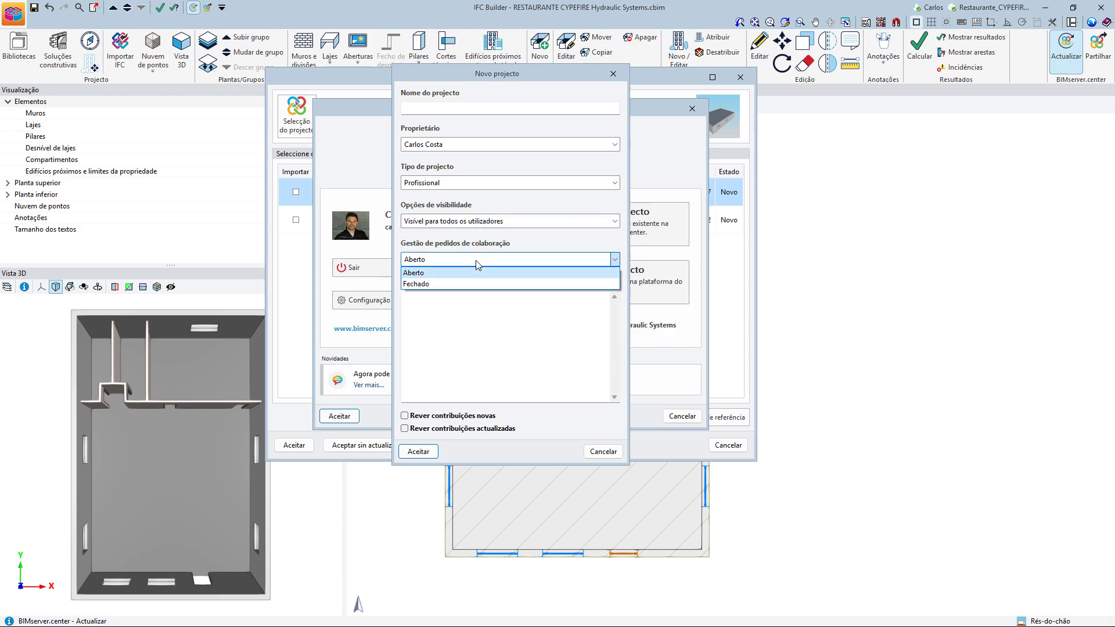
{"action": "left_click", "coordinate": [476, 263]}
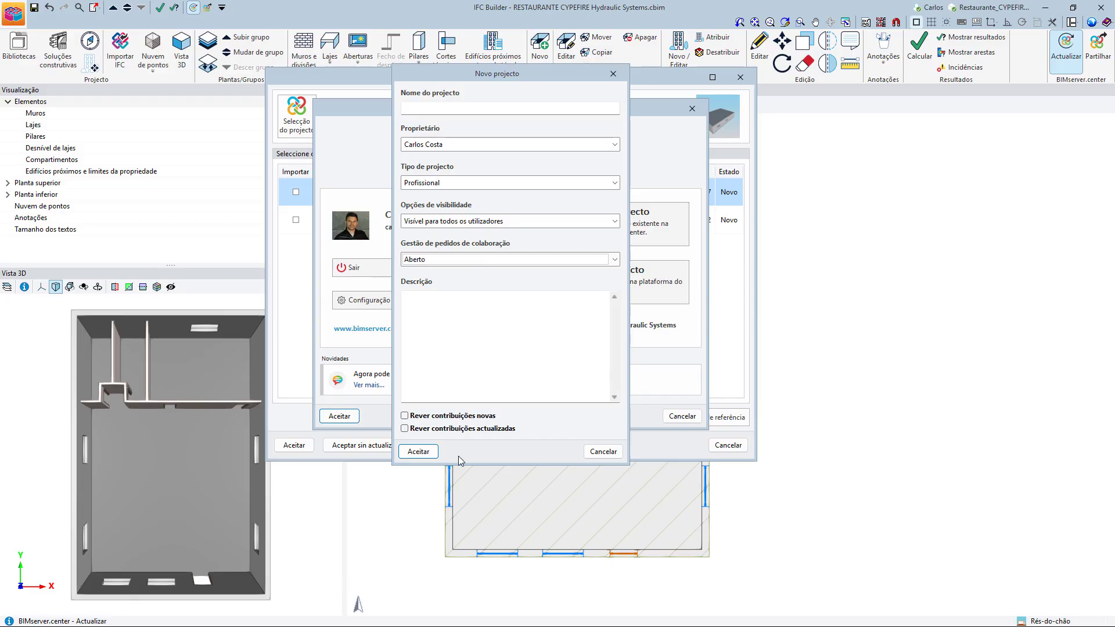
{"action": "left_click", "coordinate": [603, 451]}
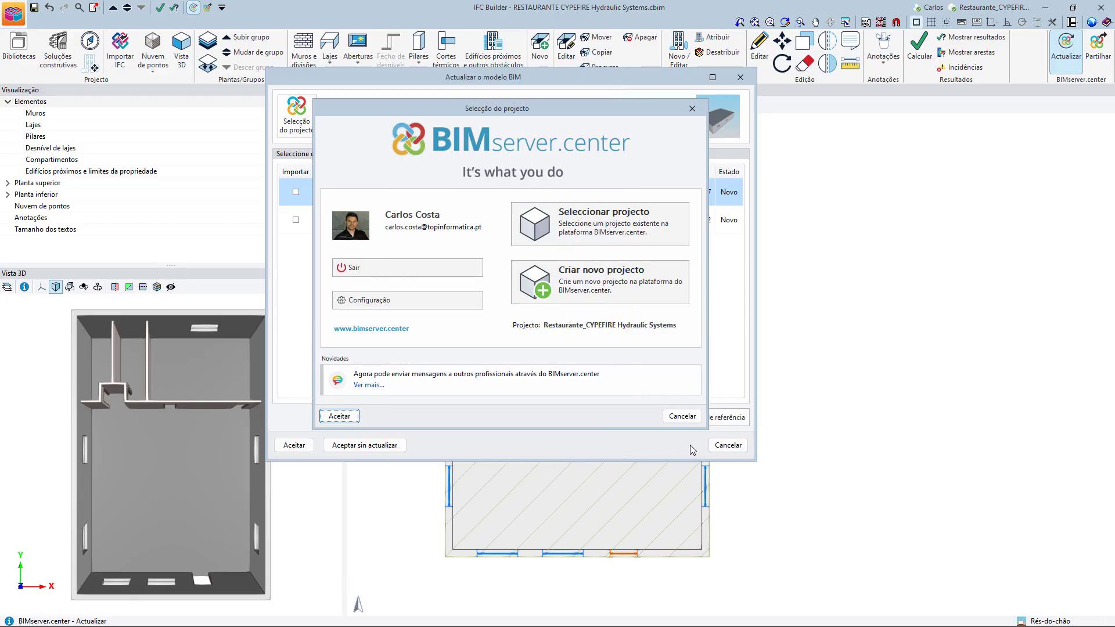
{"action": "left_click", "coordinate": [682, 416]}
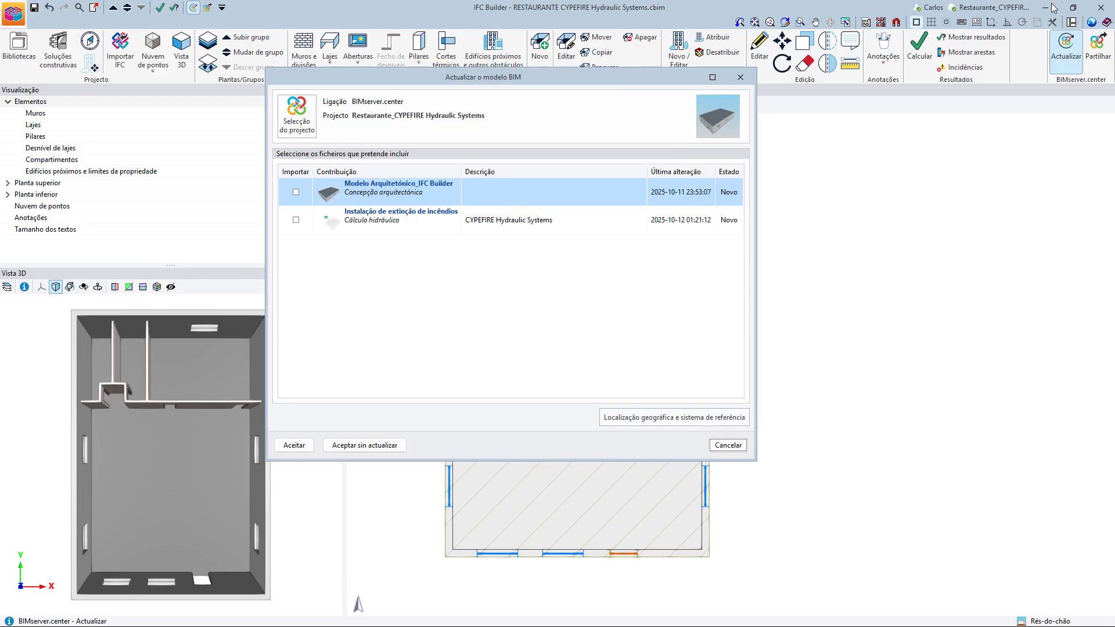
{"action": "left_click", "coordinate": [737, 445]}
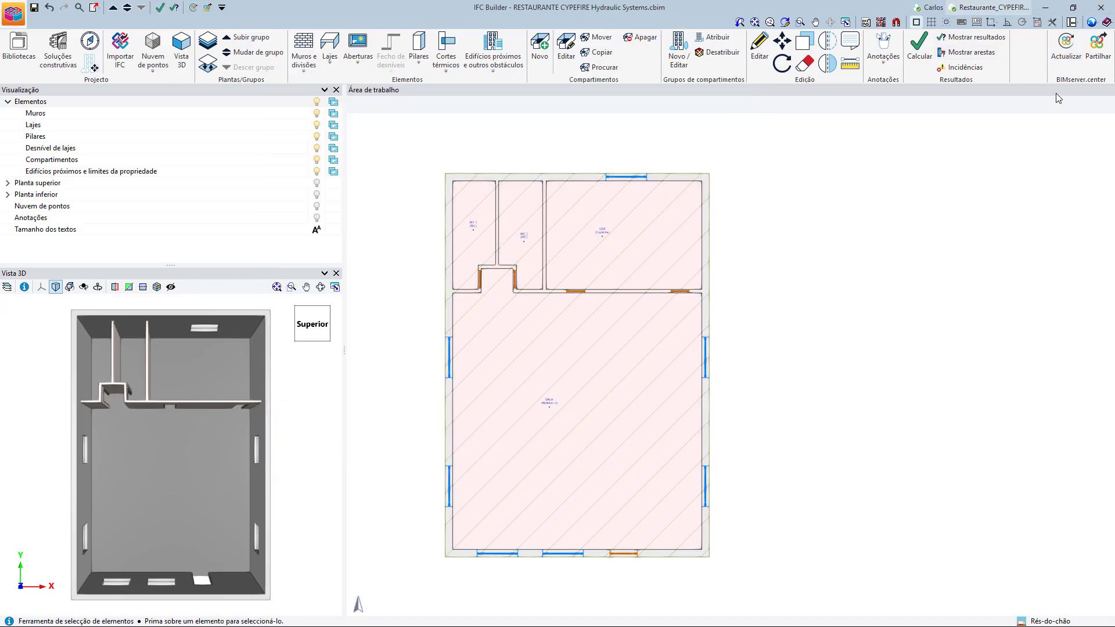
Share the model to the BIMserver.center project as Modelo Arquitetónico_IFC Builder, with mask export enabled.
{"action": "left_click", "coordinate": [1104, 48]}
{"action": "left_click", "coordinate": [341, 267]}
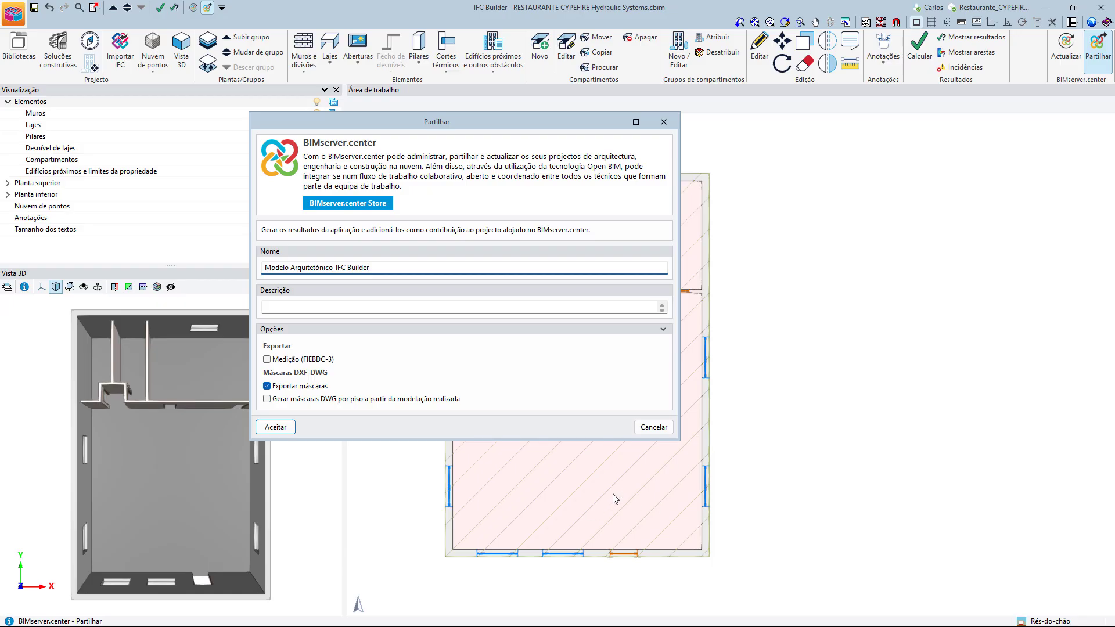
{"action": "left_click", "coordinate": [275, 427]}
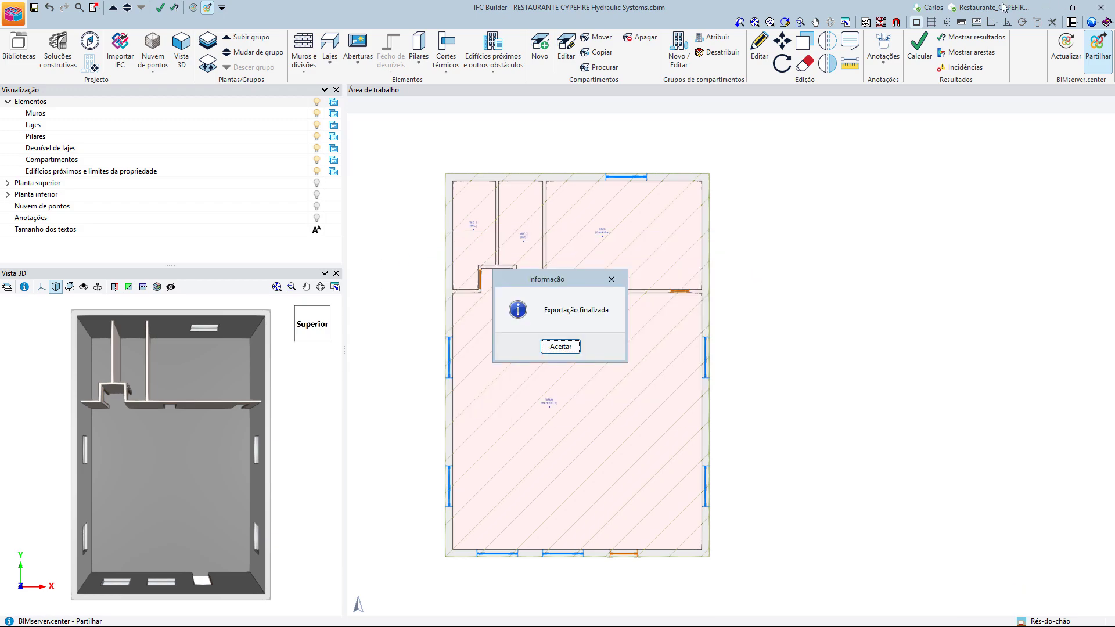
{"action": "left_click", "coordinate": [561, 347]}
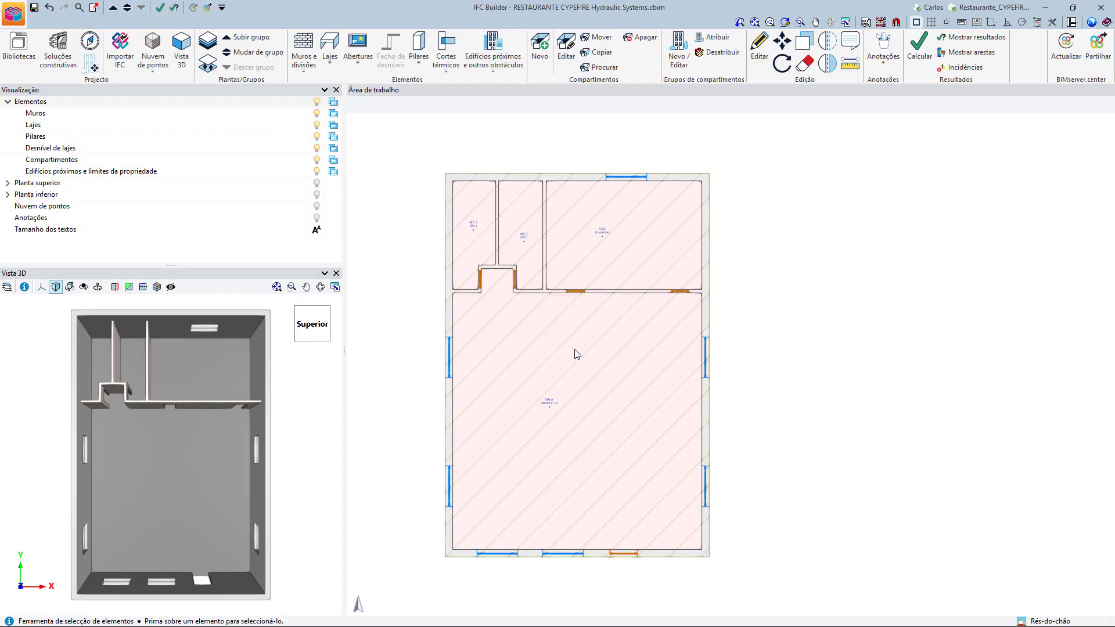
{"action": "middle_click_drag", "start_coordinate": [789, 333], "coordinate": [863, 327]}
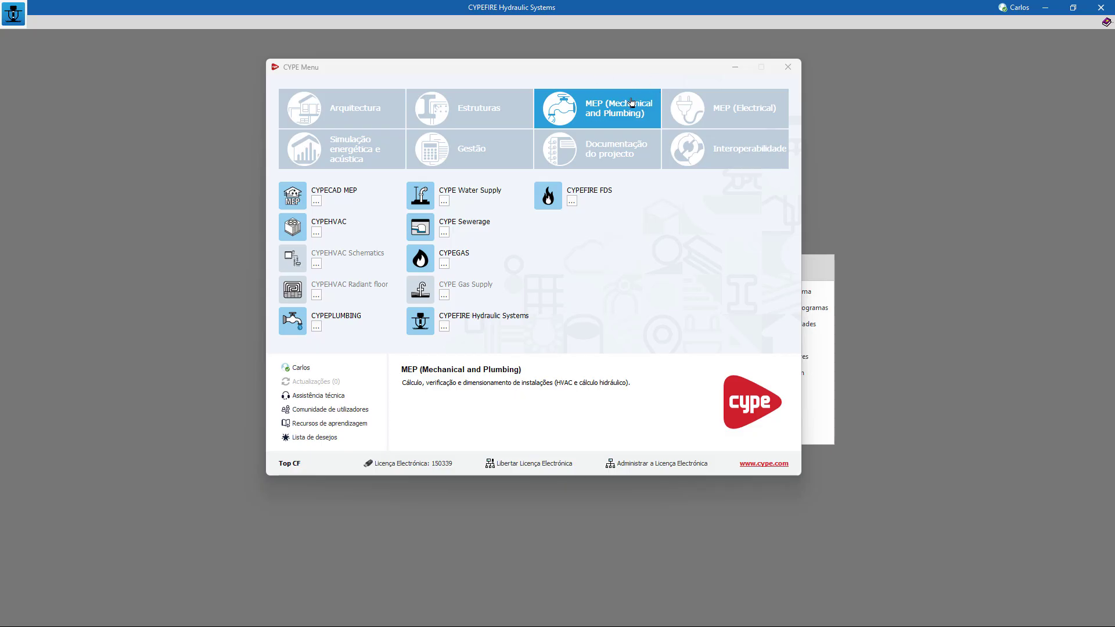
Switch to CYPEFIRE Hydraulic Systems and create a new job with the file name CYPEFIRE HS and the description Exemplo.
{"action": "left_click", "coordinate": [850, 114]}
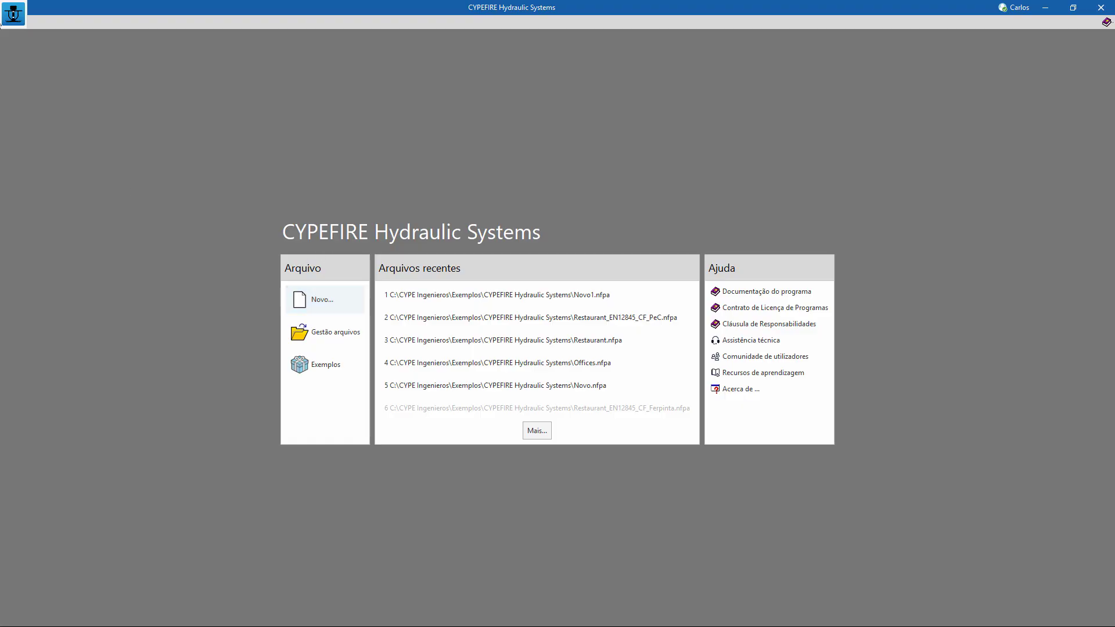
{"action": "left_click", "coordinate": [21, 11]}
{"action": "left_click", "coordinate": [43, 41]}
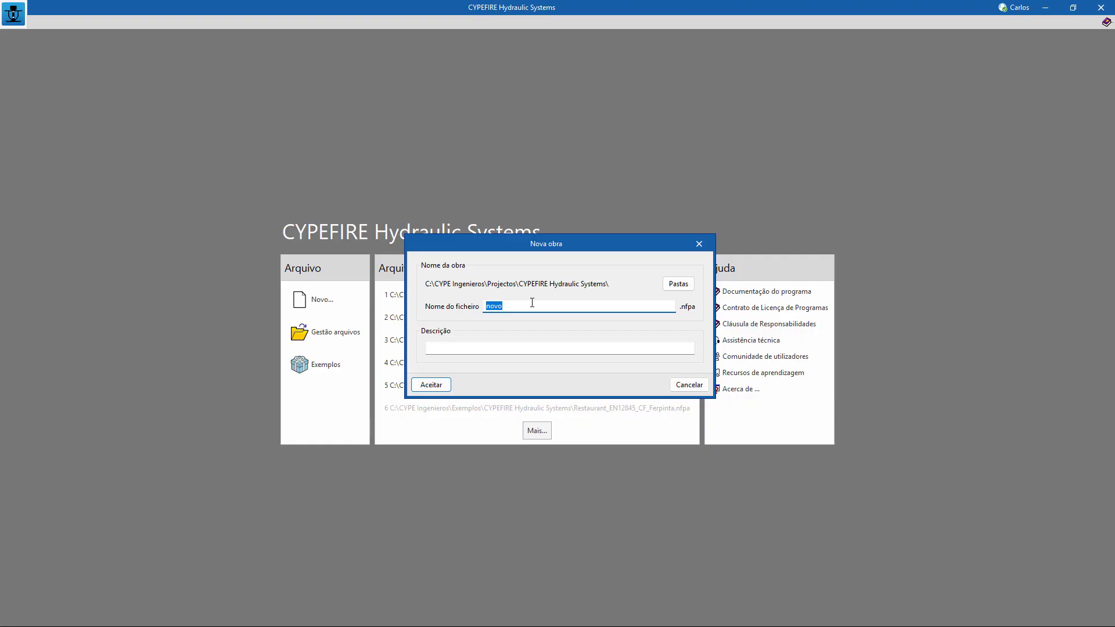
{"action": "type", "text": "CYPEFIRE HS"}
{"action": "left_click", "coordinate": [581, 348]}
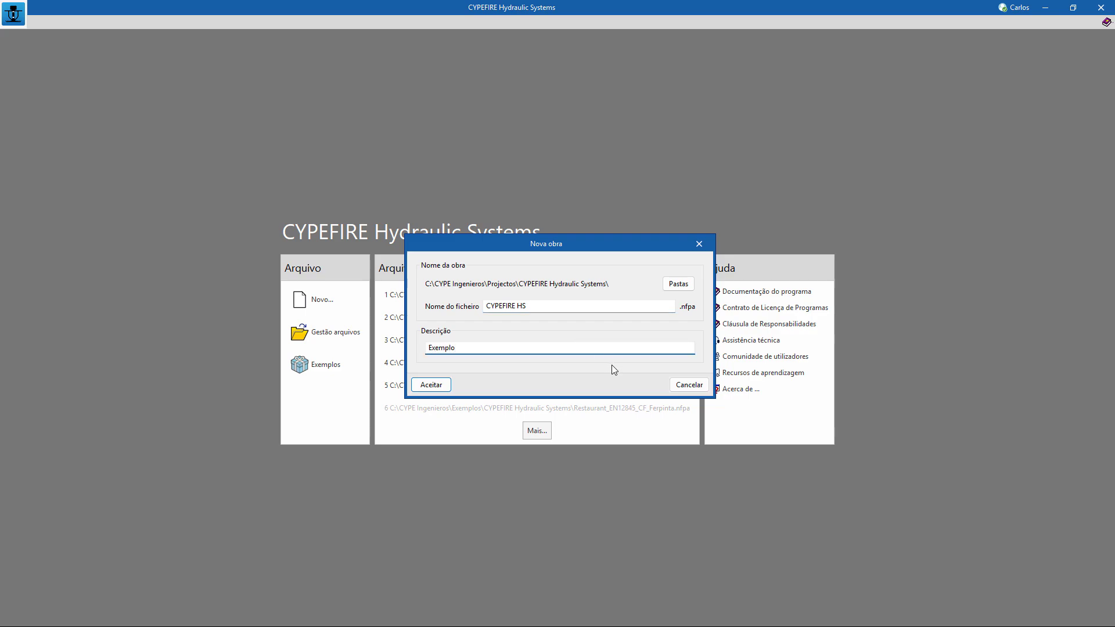
{"action": "left_click", "coordinate": [438, 380]}
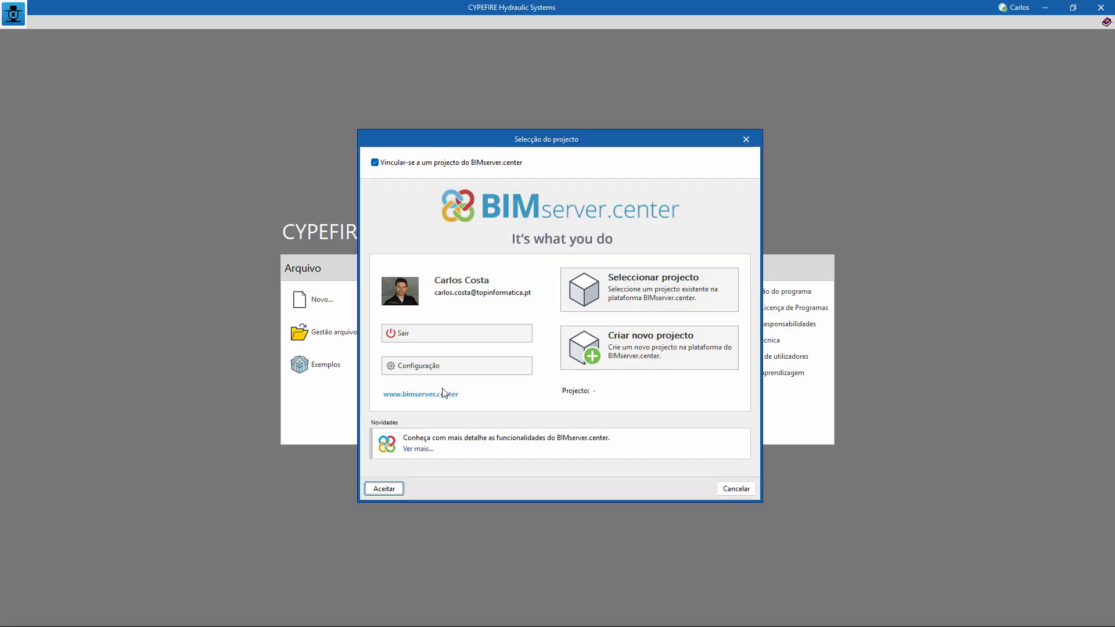
Link the job to the Restaurante_CYPEFIRE Hydraulic Systems project and import its Modelo Arquitetónico_IFC Builder contribution, updating the DXF masks from the BIM model.
{"action": "left_click", "coordinate": [691, 288]}
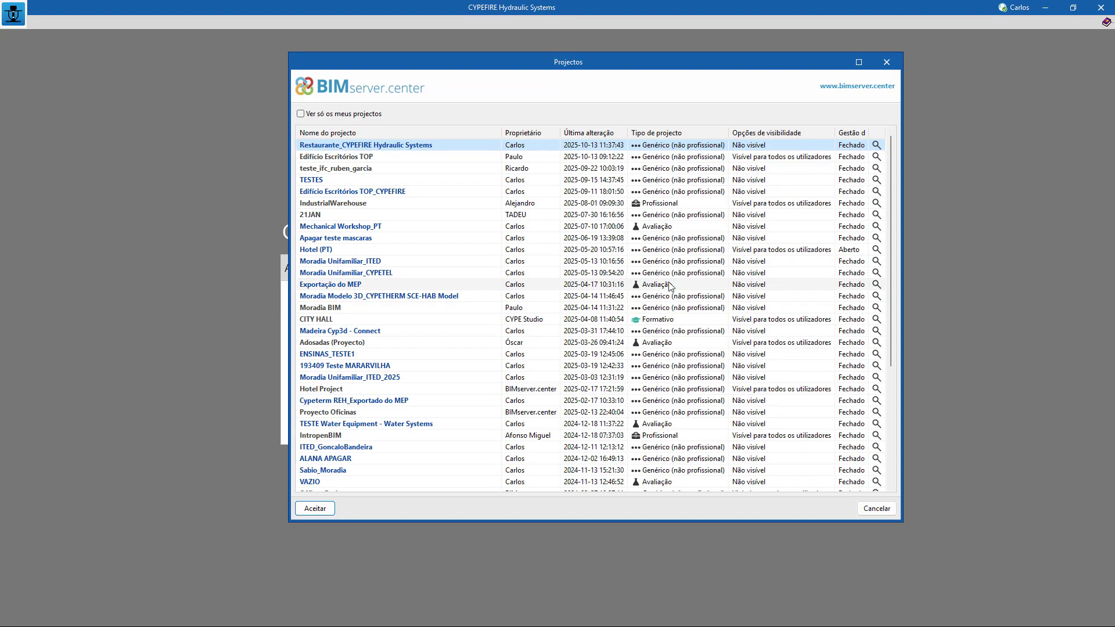
{"action": "double_click", "coordinate": [352, 146]}
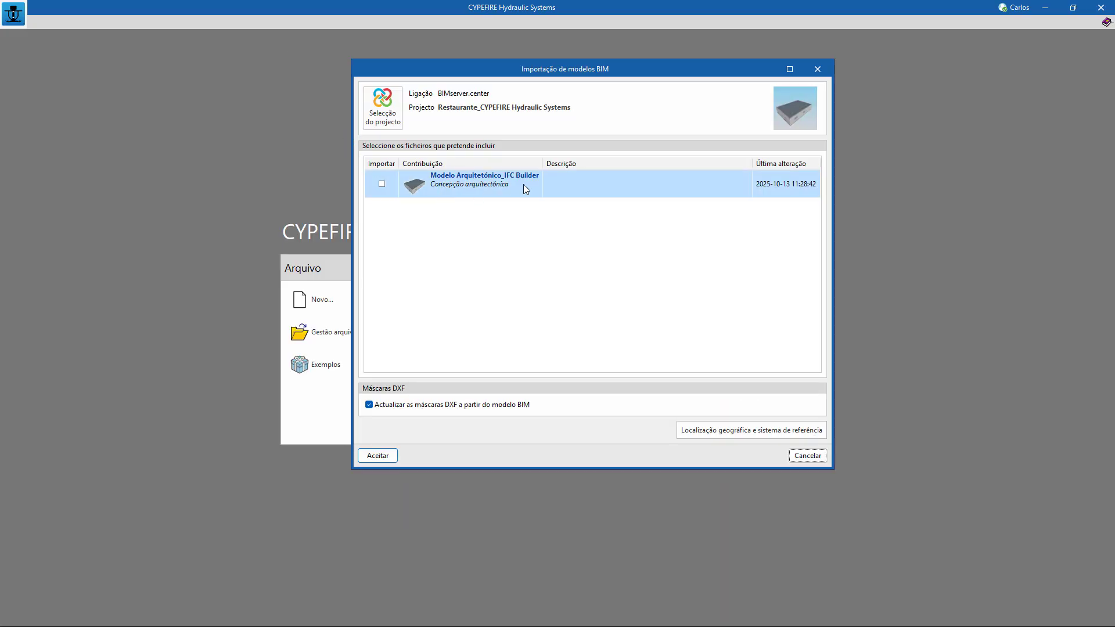
{"action": "left_click", "coordinate": [382, 185]}
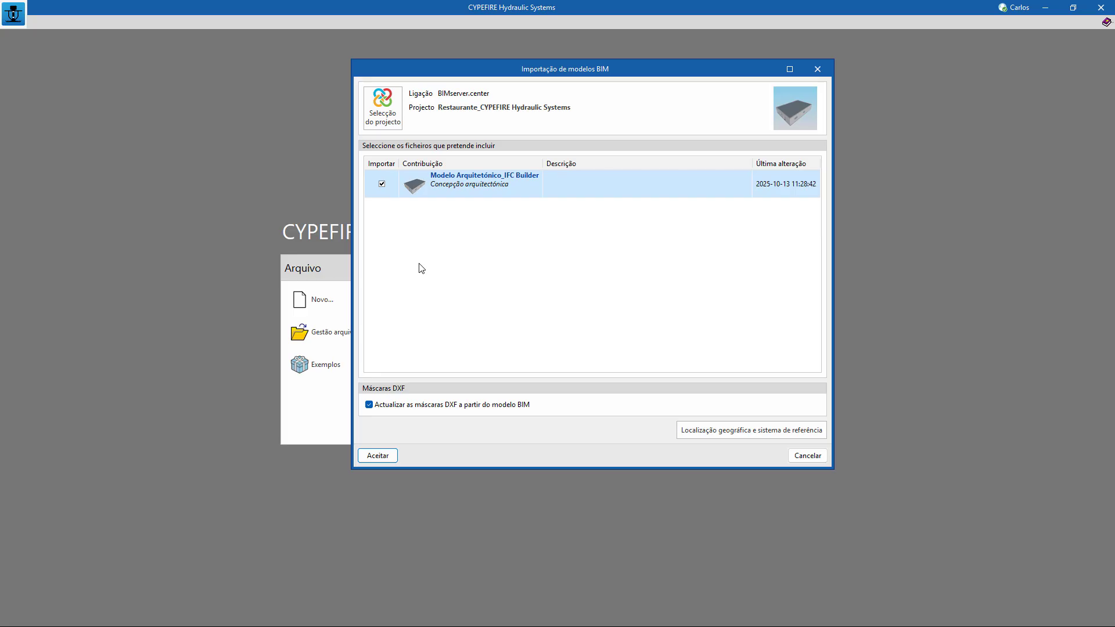
{"action": "left_click", "coordinate": [379, 457]}
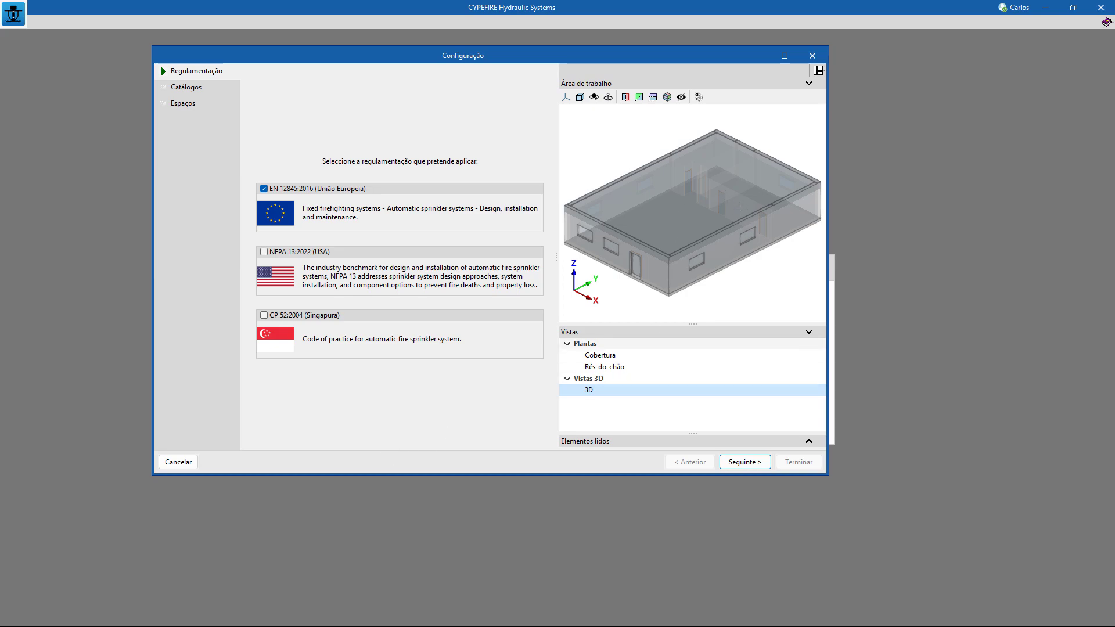
{"action": "mouse_move", "coordinate": [729, 226]}
{"action": "middle_mouse_down"}
{"action": "mouse_move", "coordinate": [699, 231]}
{"action": "mouse_move", "coordinate": [709, 232]}
{"action": "middle_mouse_up"}
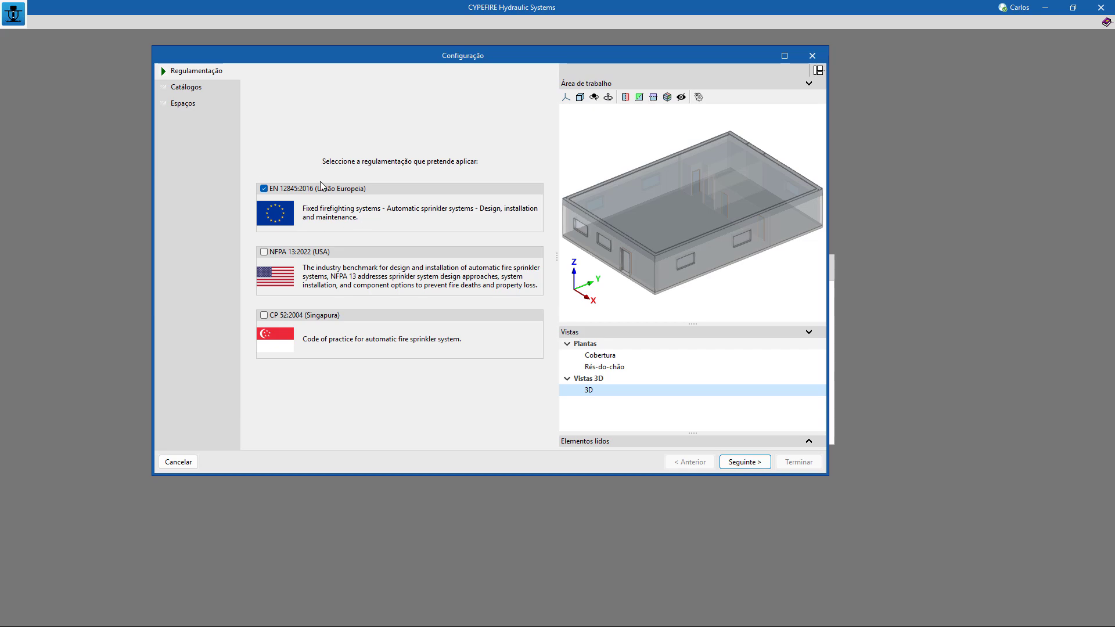
Apply the EN 12845:2016 (União Europeia) regulation to the job and continue to the manufacturer catalogues.
{"action": "left_click", "coordinate": [263, 190]}
{"action": "left_click", "coordinate": [263, 191]}
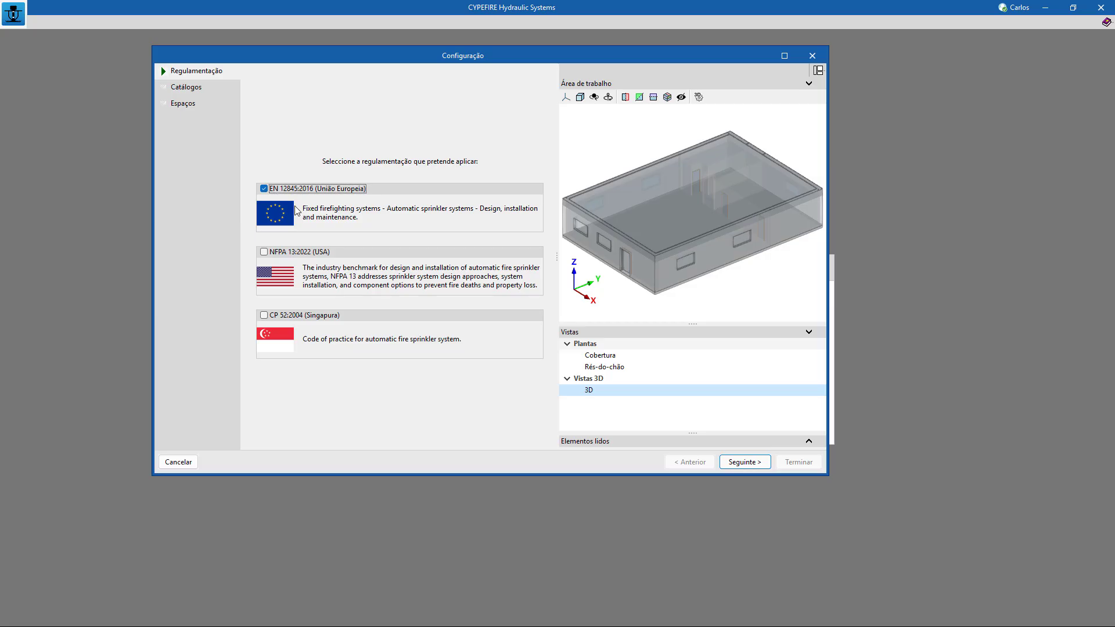
{"action": "left_click", "coordinate": [746, 463]}
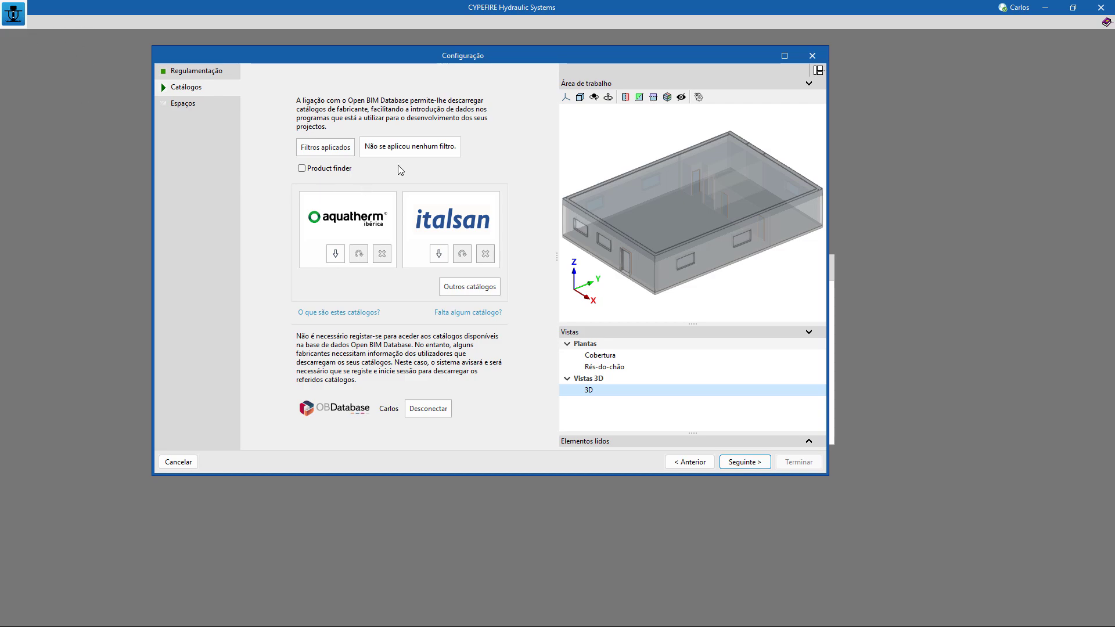
Filter the manufacturer catalogues by the categories Tubagens and Sprinklers and the country Portugal.
{"action": "left_click", "coordinate": [325, 148]}
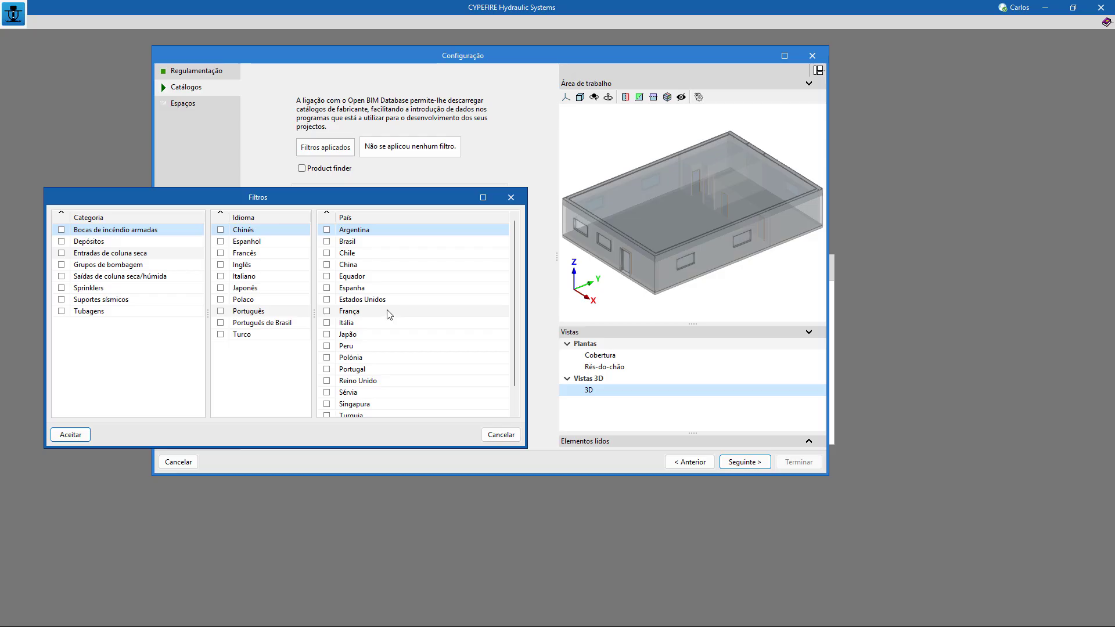
{"action": "left_click", "coordinate": [61, 312]}
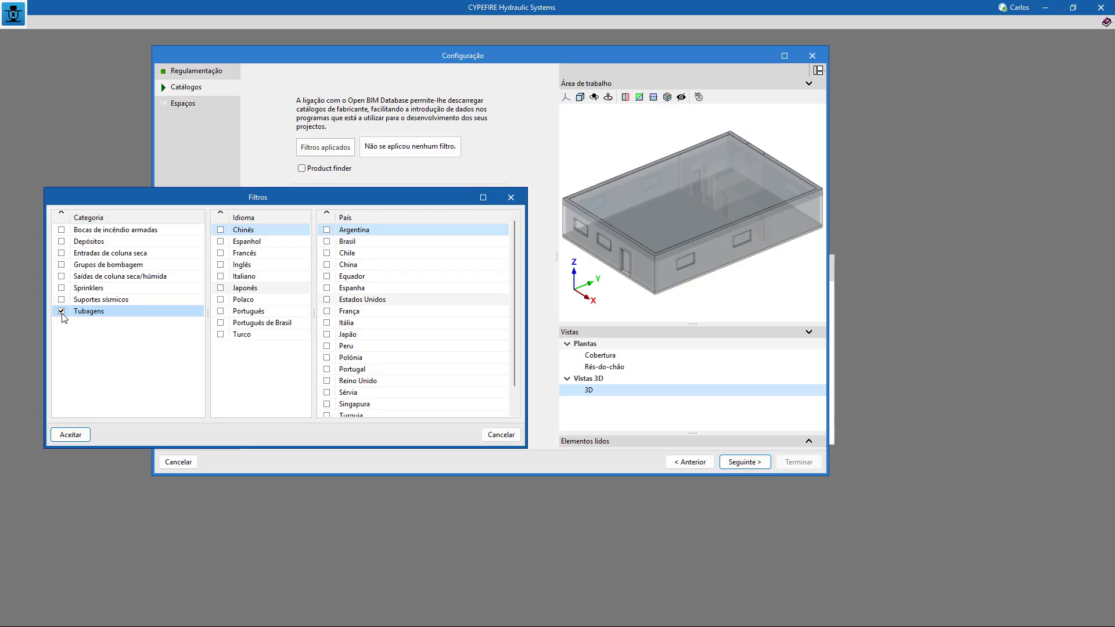
{"action": "left_click", "coordinate": [61, 288]}
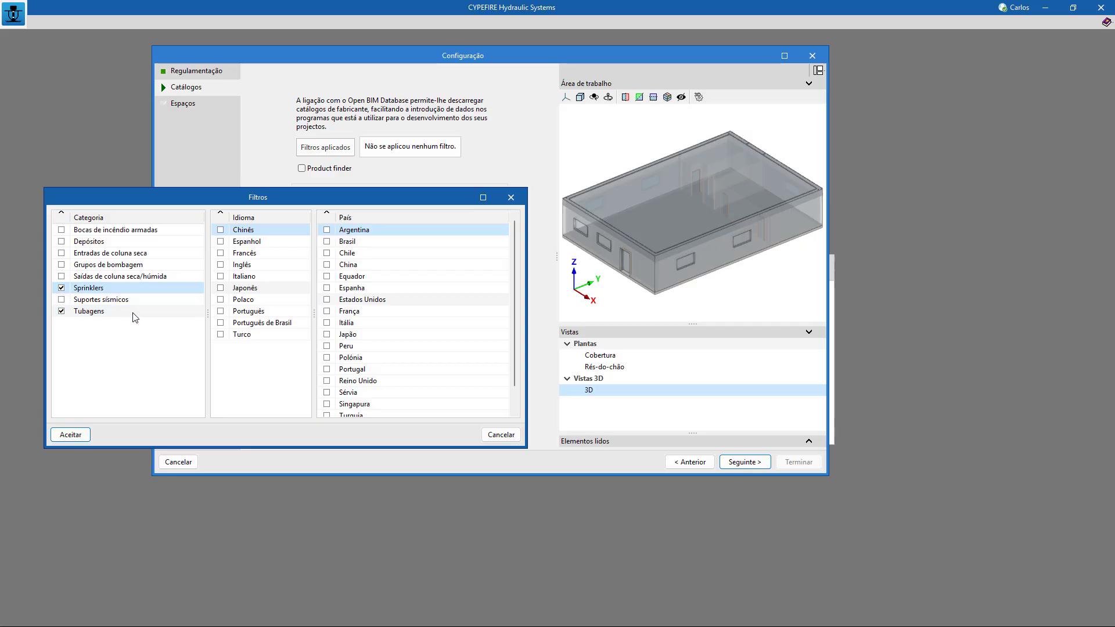
{"action": "scroll", "coordinate": [372, 313], "scroll_direction": "down", "scroll_amount": 1}
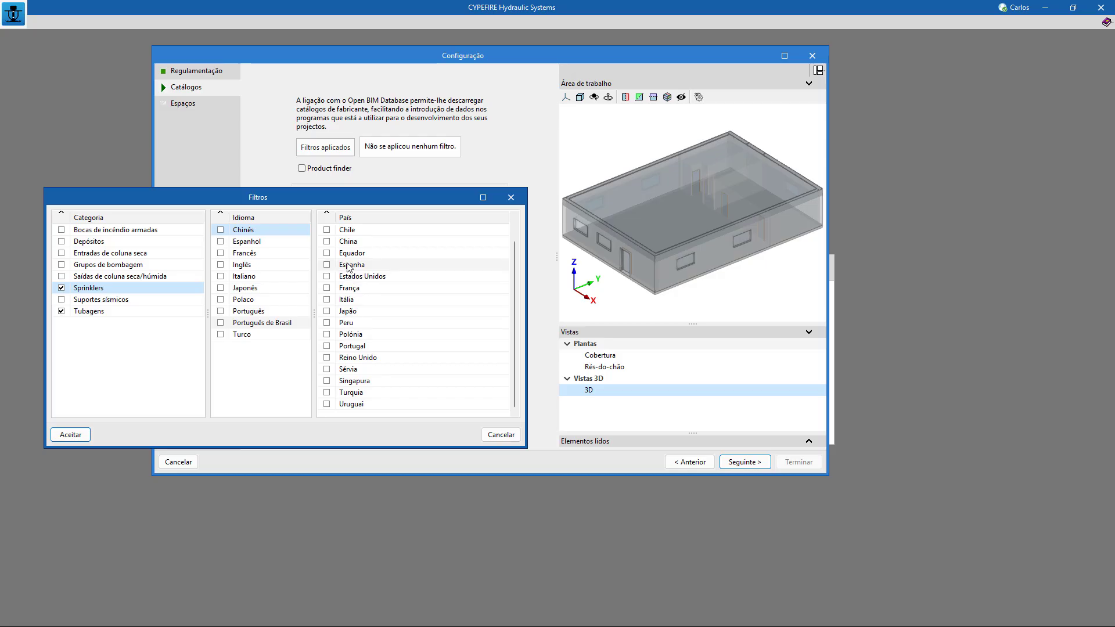
{"action": "scroll", "coordinate": [352, 307], "scroll_direction": "up", "scroll_amount": 1}
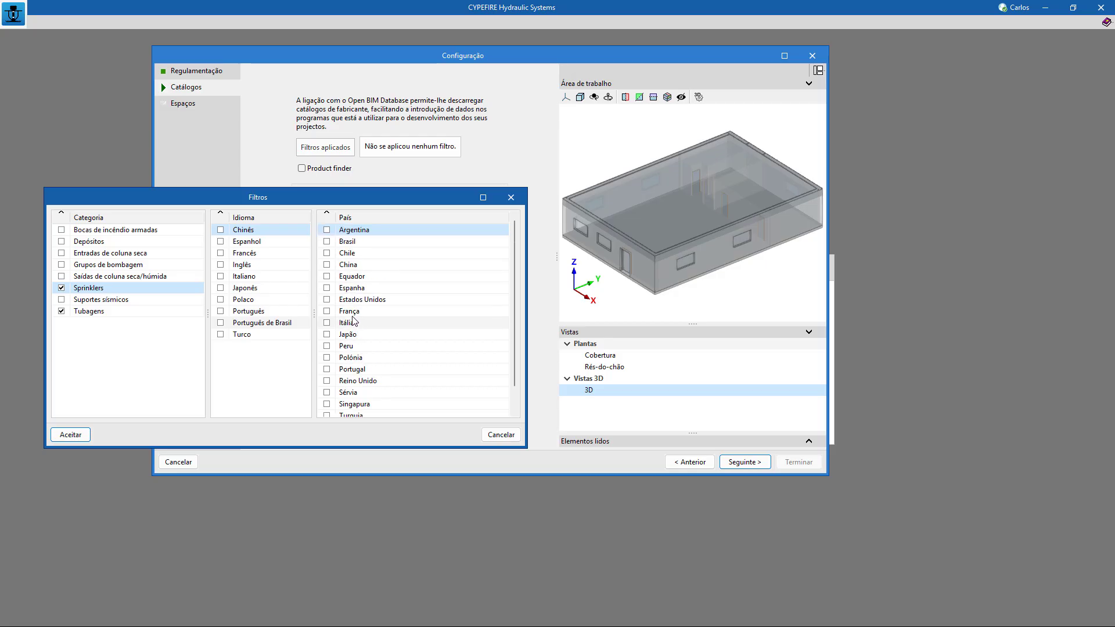
{"action": "scroll", "coordinate": [353, 322], "scroll_direction": "down", "scroll_amount": 1}
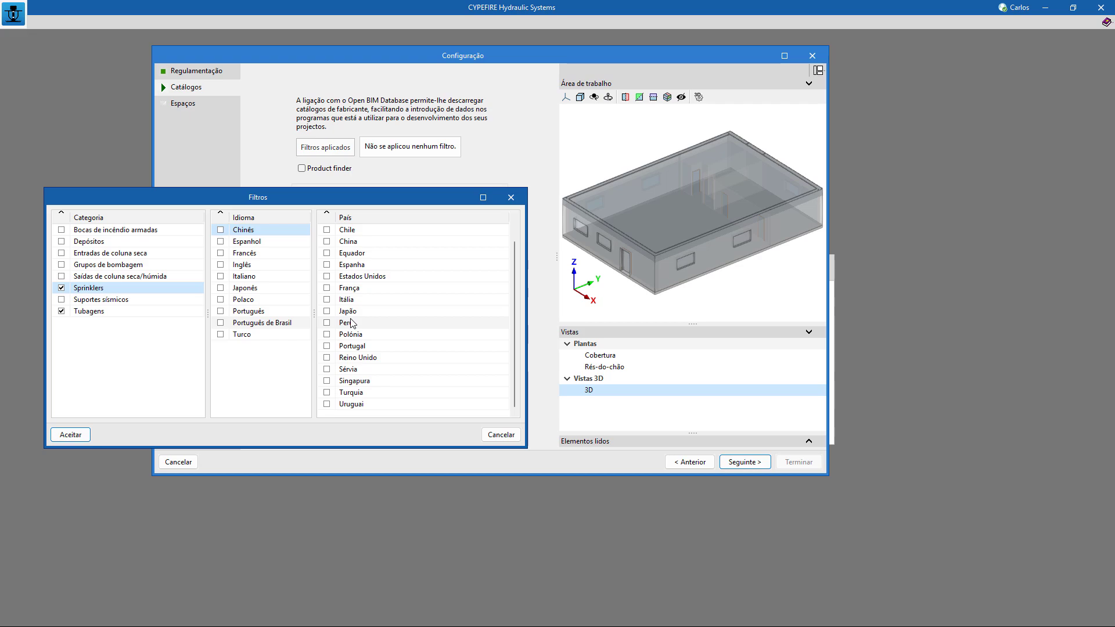
{"action": "scroll", "coordinate": [352, 323], "scroll_direction": "up", "scroll_amount": 1}
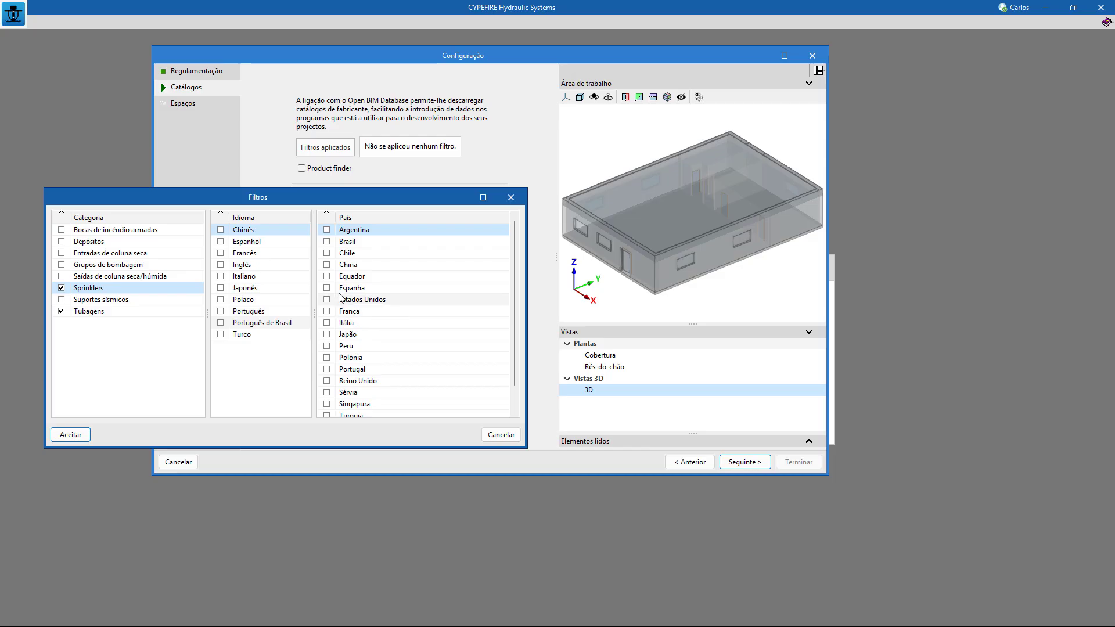
{"action": "scroll", "coordinate": [342, 299], "scroll_direction": "down", "scroll_amount": 1}
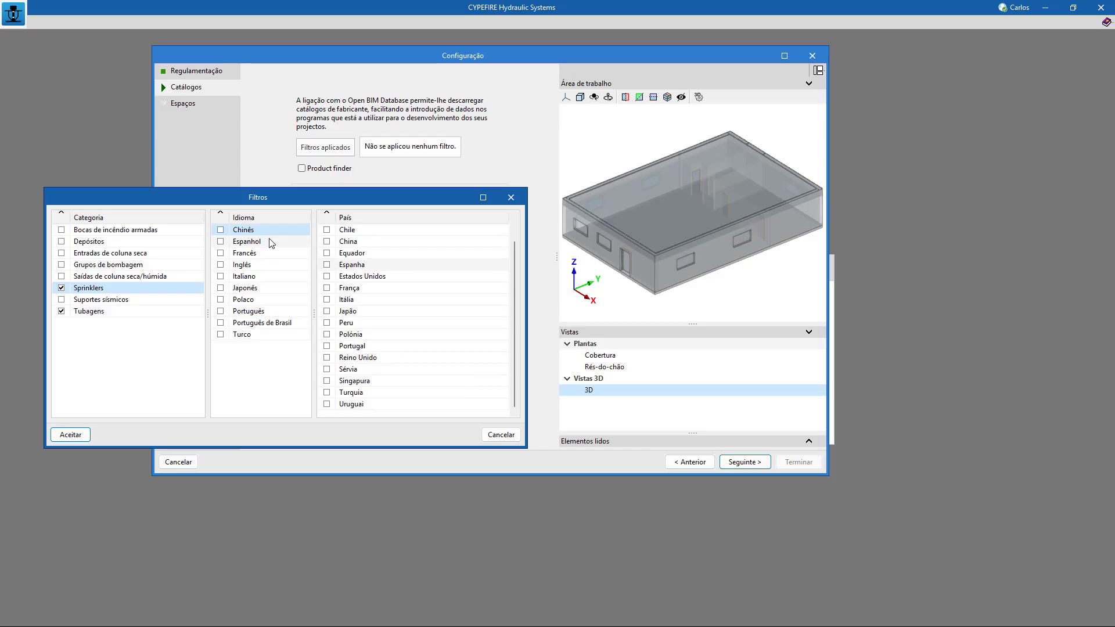
{"action": "left_click", "coordinate": [327, 346]}
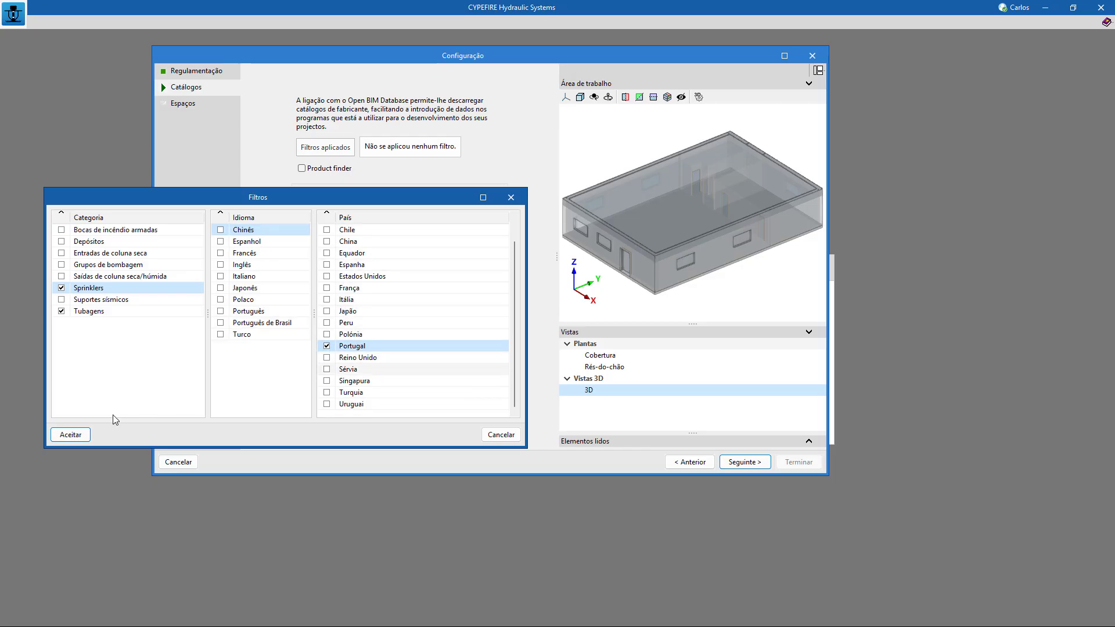
{"action": "left_click", "coordinate": [70, 435]}
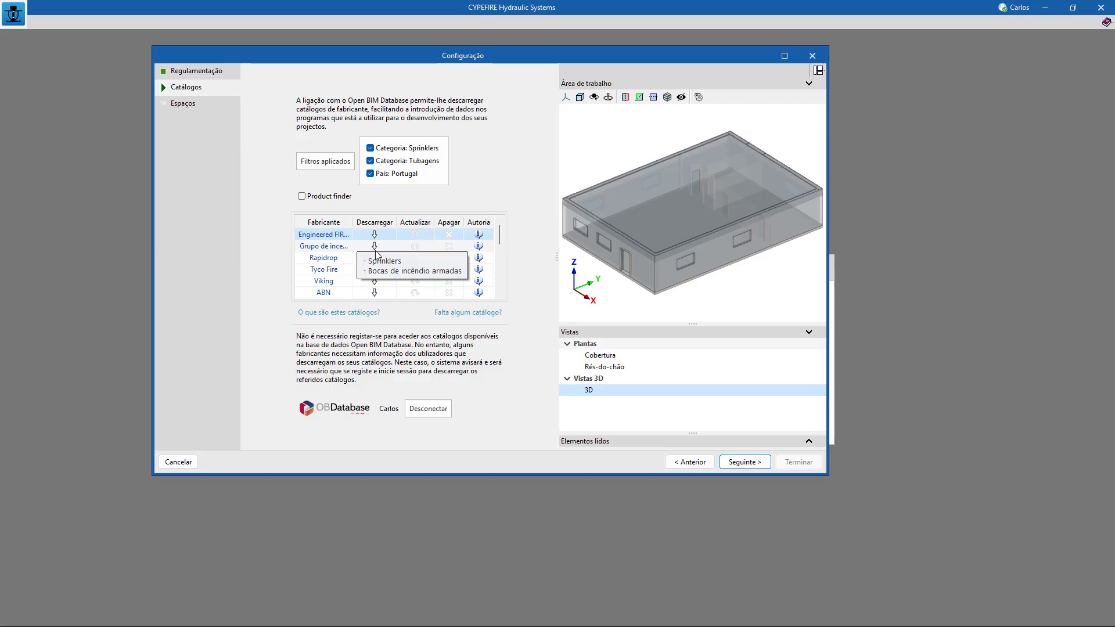
Widen the manufacturer column and download the Pinto & Cruz Tubagens catalogue for PT - Portugal, accepting the responsibility declaration.
{"action": "scroll", "coordinate": [374, 249], "scroll_direction": "down", "scroll_amount": 3}
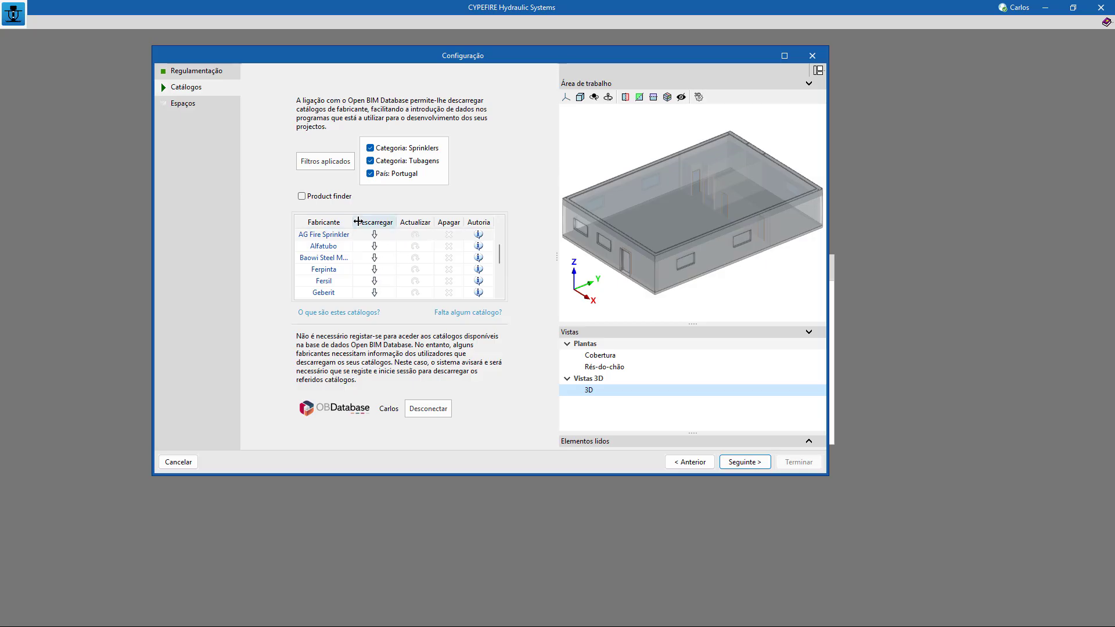
{"action": "left_click_drag", "start_coordinate": [353, 222], "coordinate": [386, 226]}
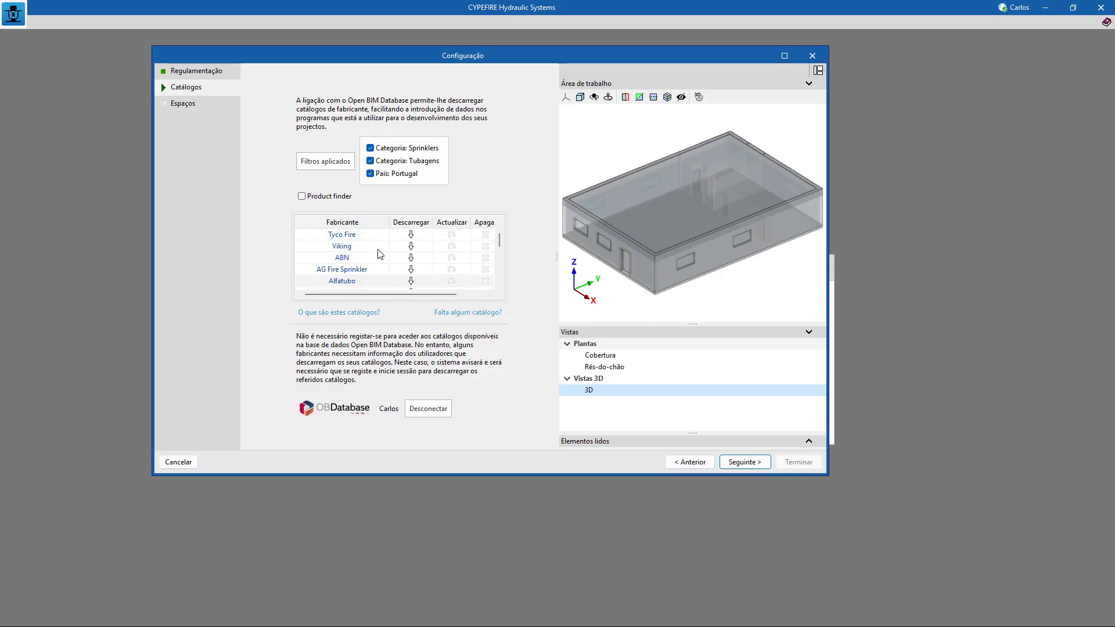
{"action": "scroll", "coordinate": [381, 250], "scroll_direction": "up", "scroll_amount": 3}
{"action": "scroll", "coordinate": [383, 251], "scroll_direction": "down", "scroll_amount": 8}
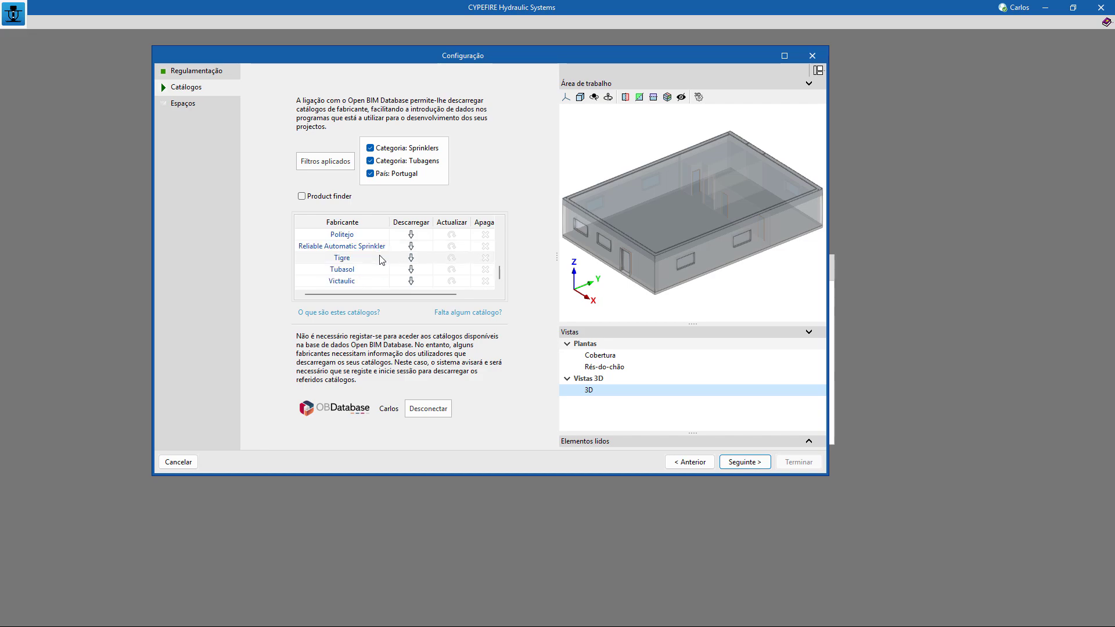
{"action": "scroll", "coordinate": [389, 260], "scroll_direction": "up", "scroll_amount": 3}
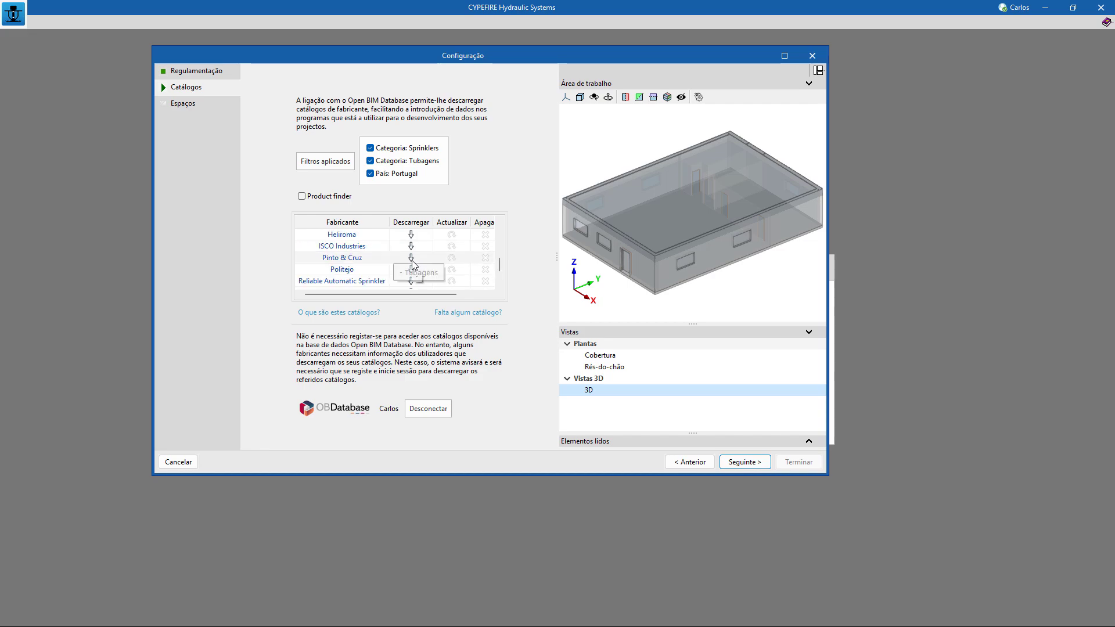
{"action": "left_click", "coordinate": [412, 259]}
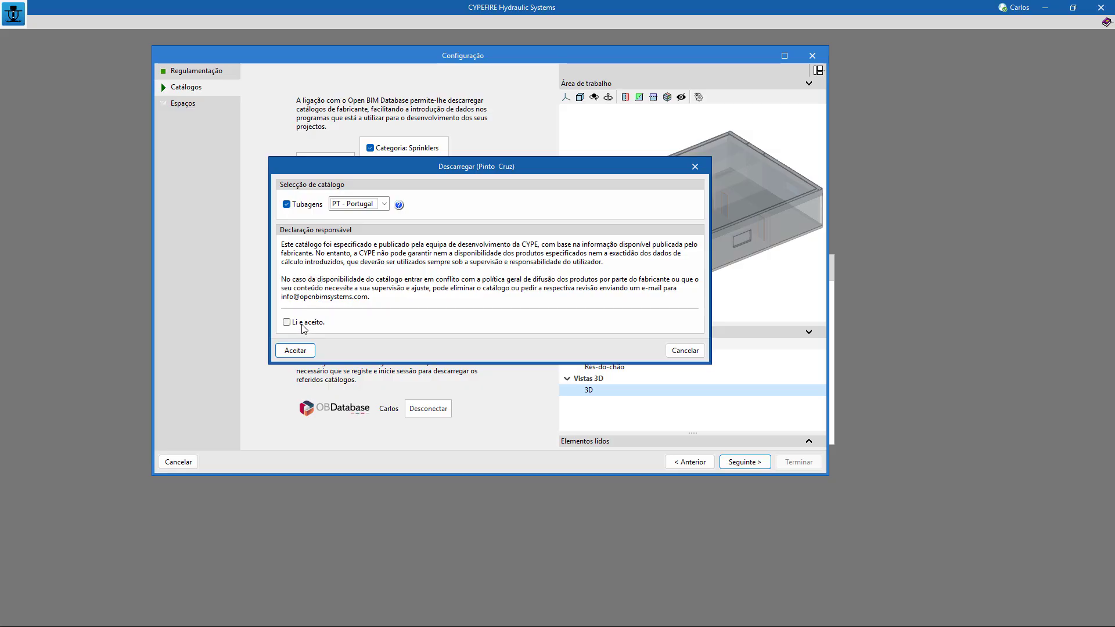
{"action": "left_click", "coordinate": [297, 323]}
{"action": "left_click", "coordinate": [305, 351]}
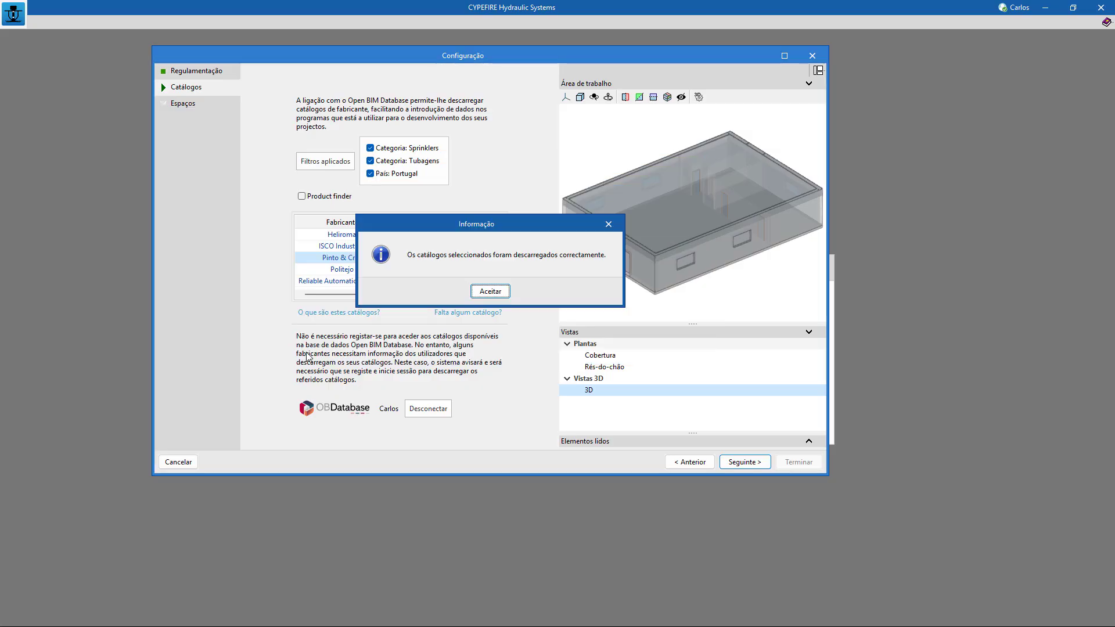
{"action": "left_click", "coordinate": [490, 291]}
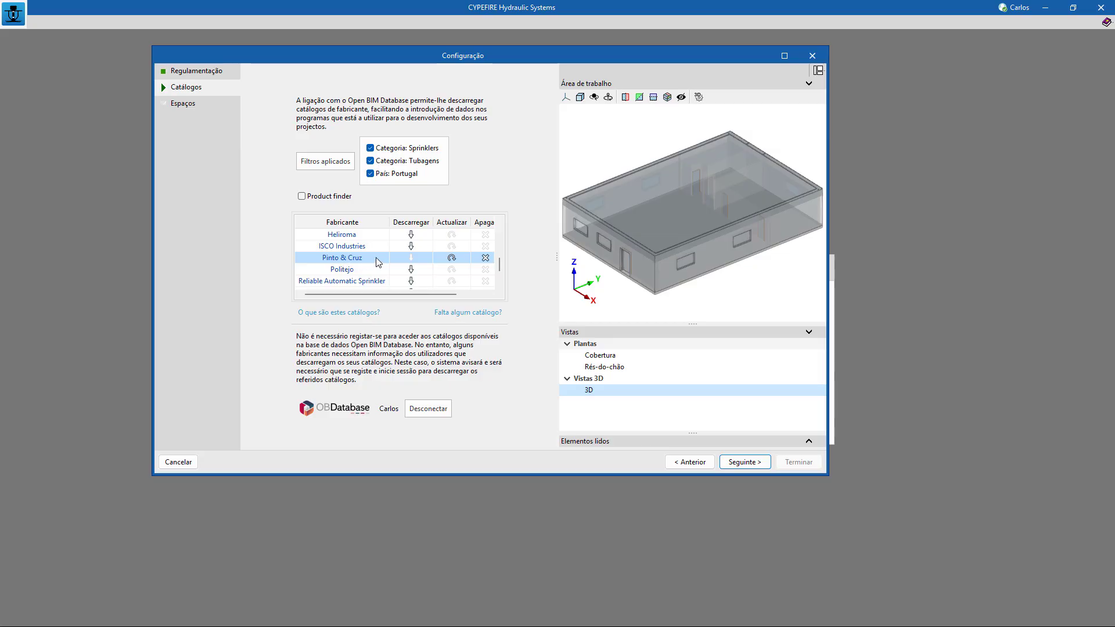
Download the Victaulic sprinkler catalogue, accepting its responsibility declaration.
{"action": "scroll", "coordinate": [348, 262], "scroll_direction": "up", "scroll_amount": 5}
{"action": "scroll", "coordinate": [376, 262], "scroll_direction": "down", "scroll_amount": 5}
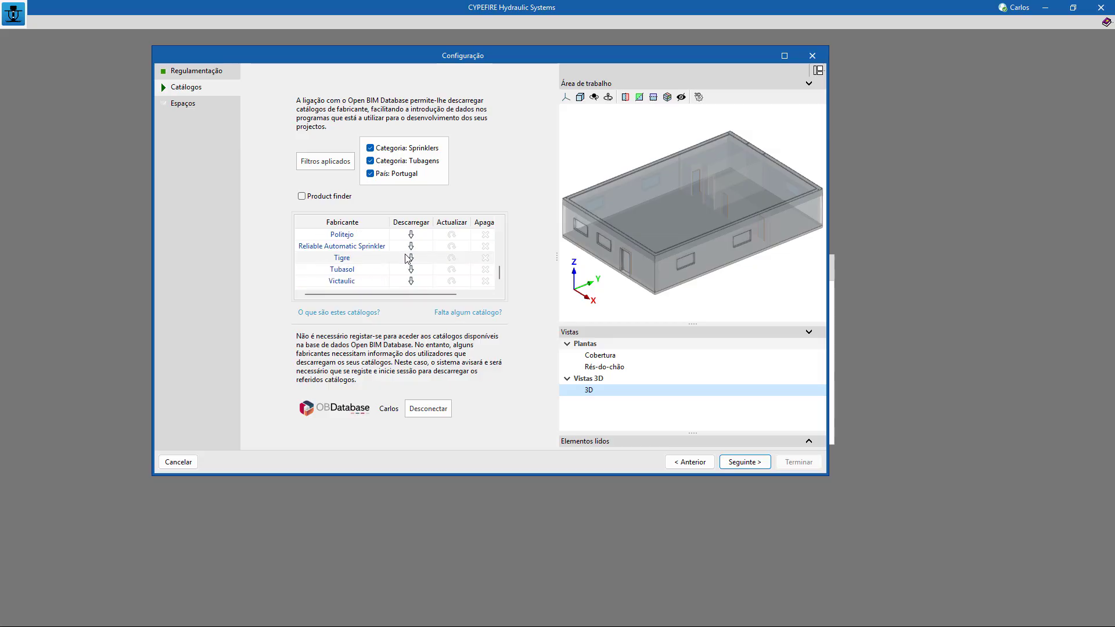
{"action": "left_click", "coordinate": [411, 282]}
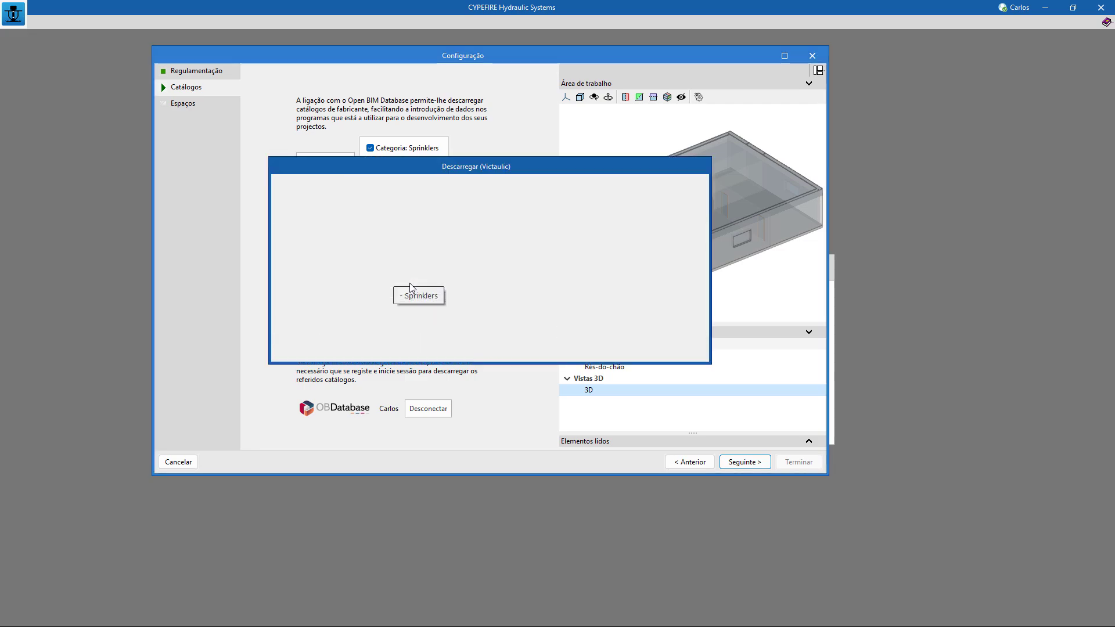
{"action": "left_click", "coordinate": [286, 322]}
{"action": "left_click", "coordinate": [306, 353]}
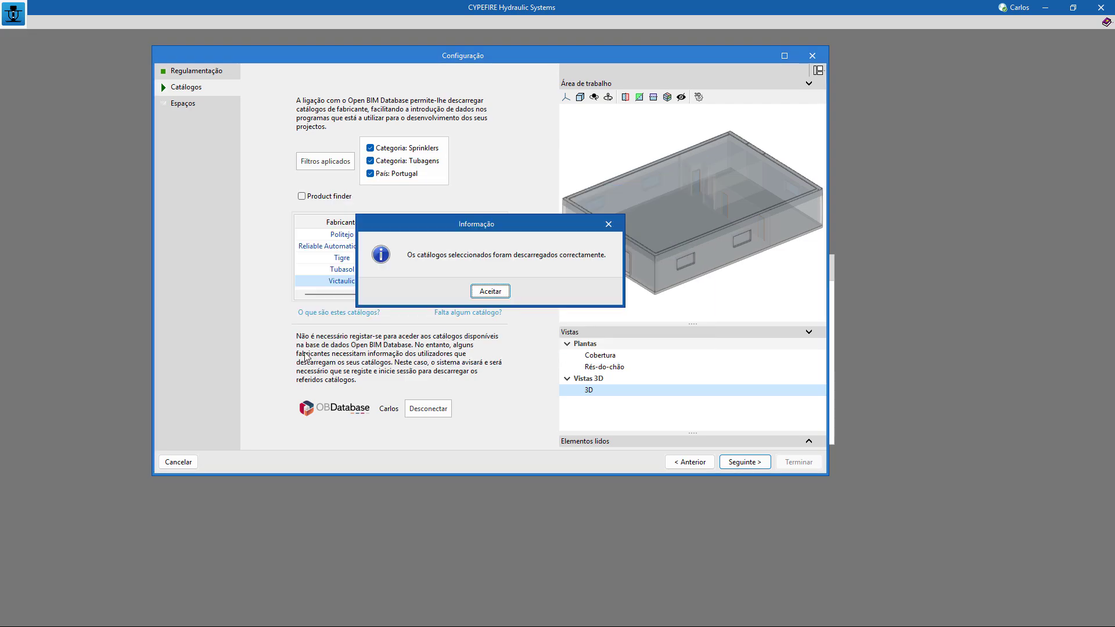
{"action": "left_click", "coordinate": [483, 286]}
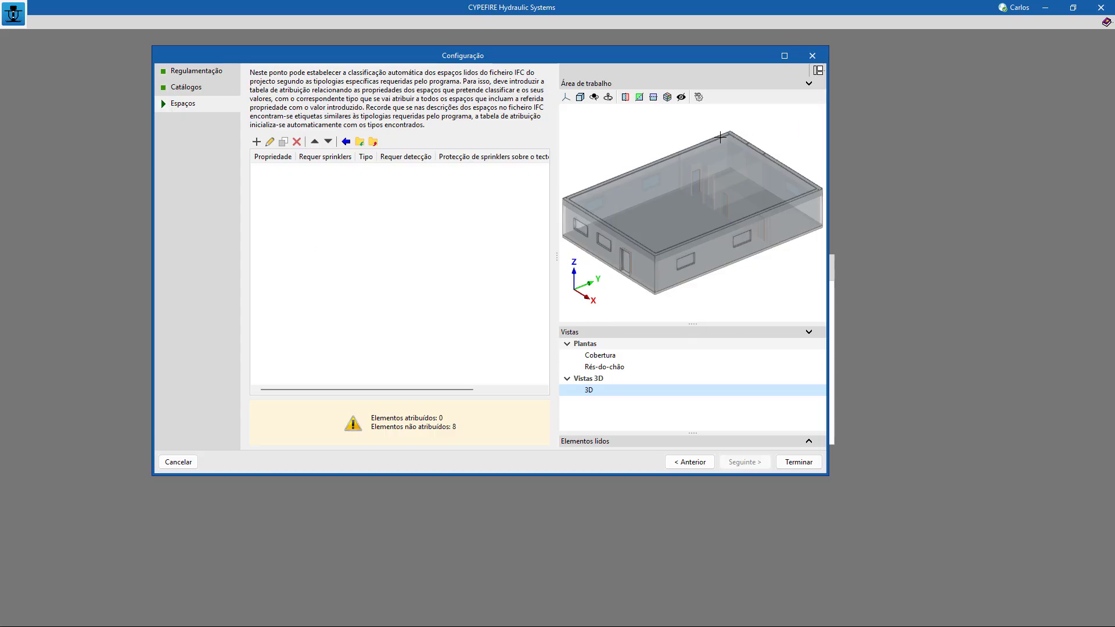
Compare the values of the available IFC parameters and generate the space assignment table from the Type Name parameter.
{"action": "left_click", "coordinate": [346, 142]}
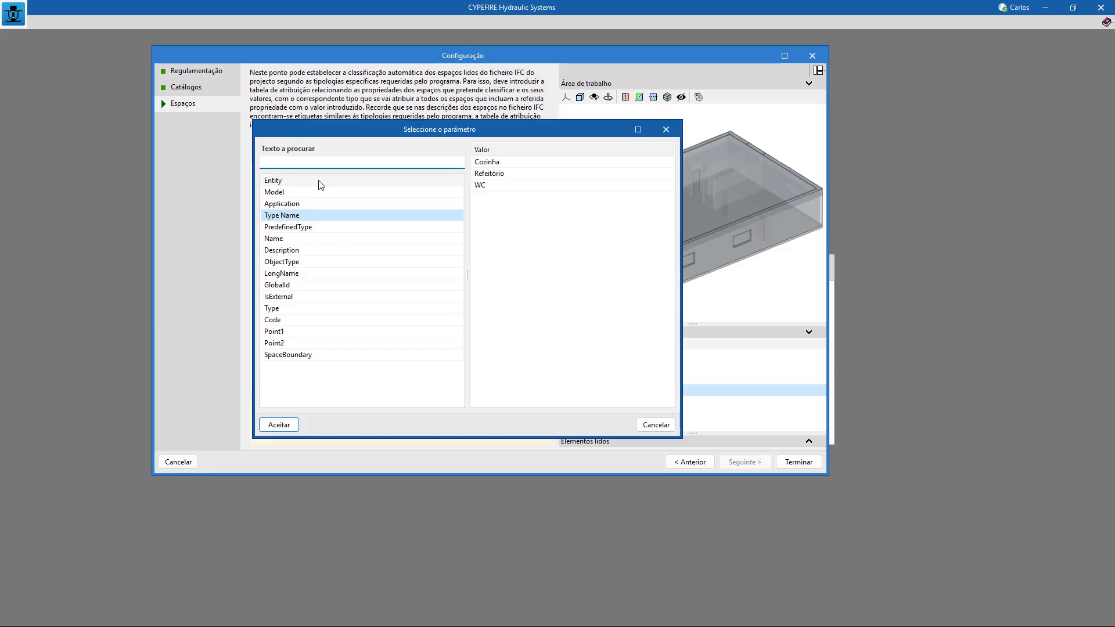
{"action": "left_click", "coordinate": [318, 183]}
{"action": "left_click", "coordinate": [318, 192]}
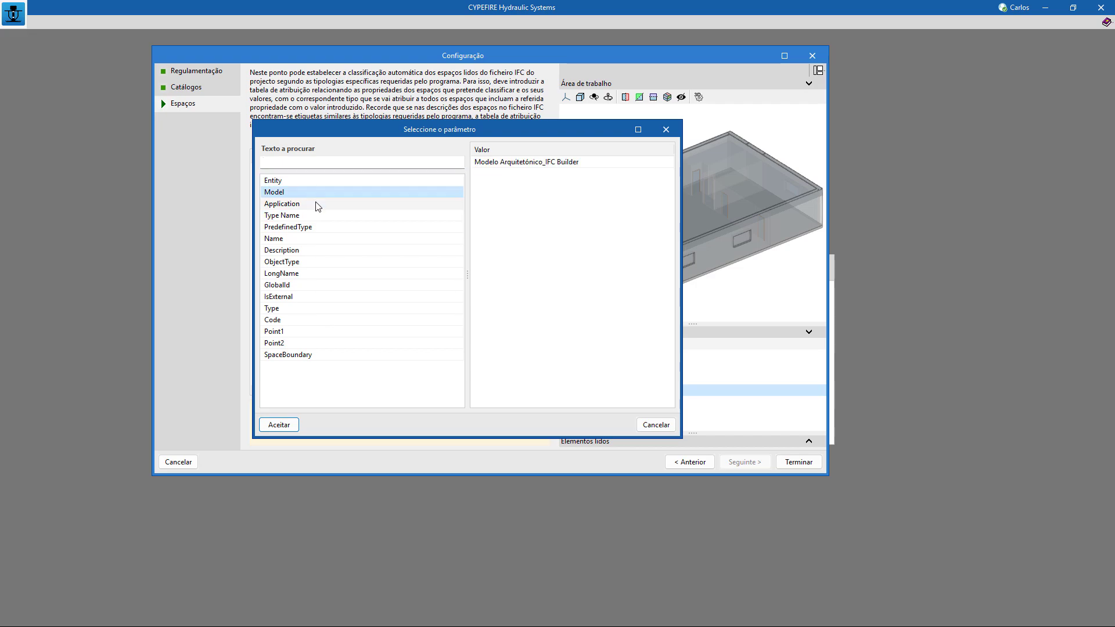
{"action": "left_click", "coordinate": [316, 203]}
{"action": "left_click", "coordinate": [314, 217]}
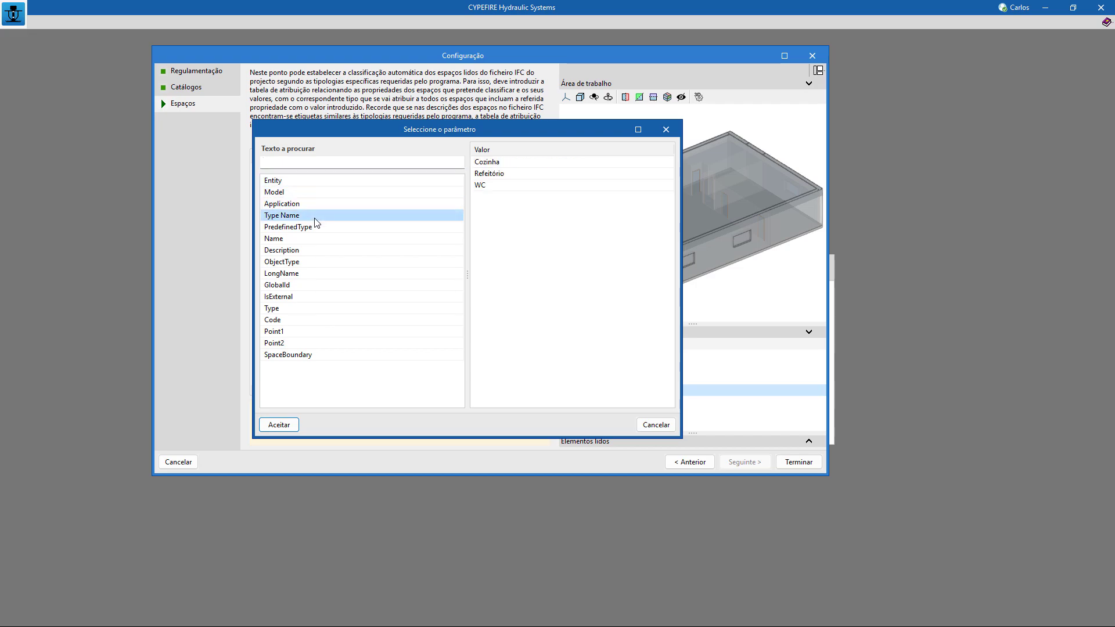
{"action": "left_click", "coordinate": [315, 227]}
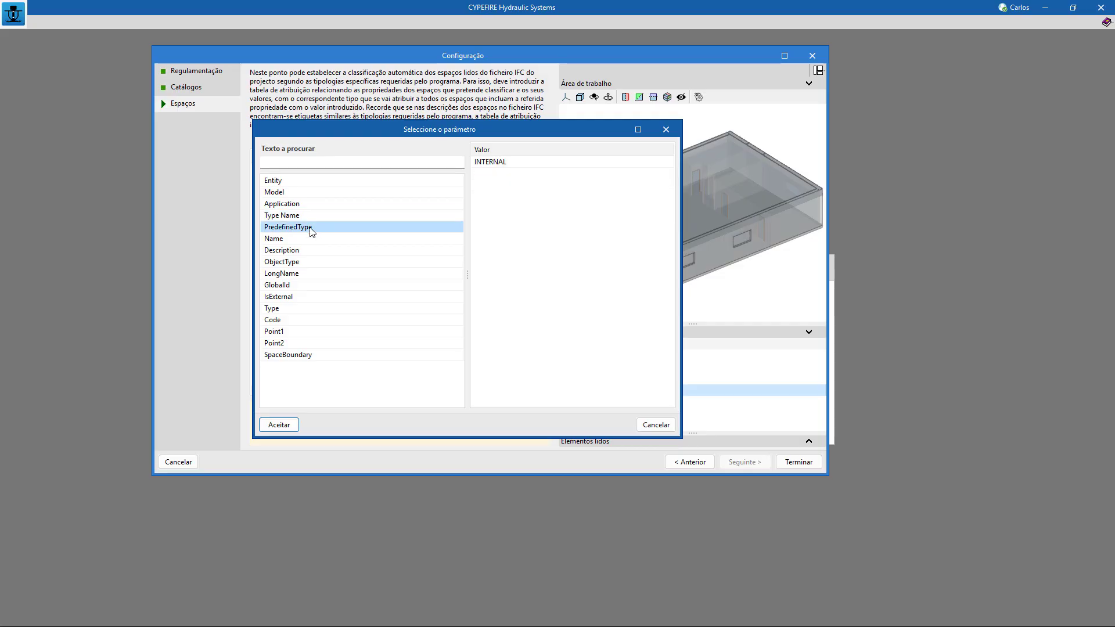
{"action": "left_click", "coordinate": [308, 239]}
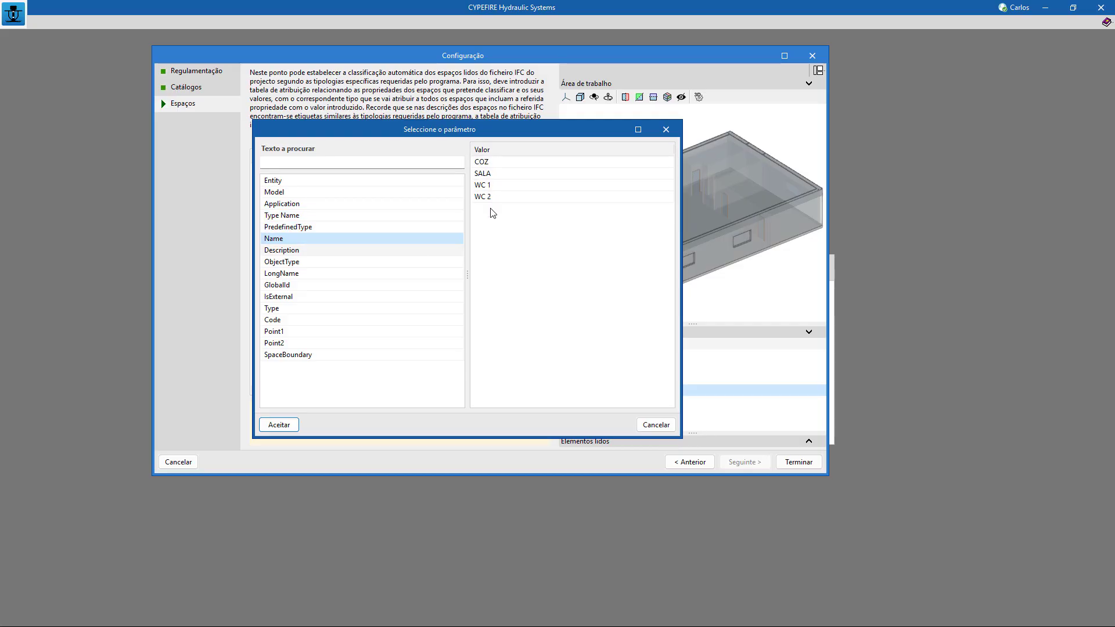
{"action": "left_click", "coordinate": [302, 217]}
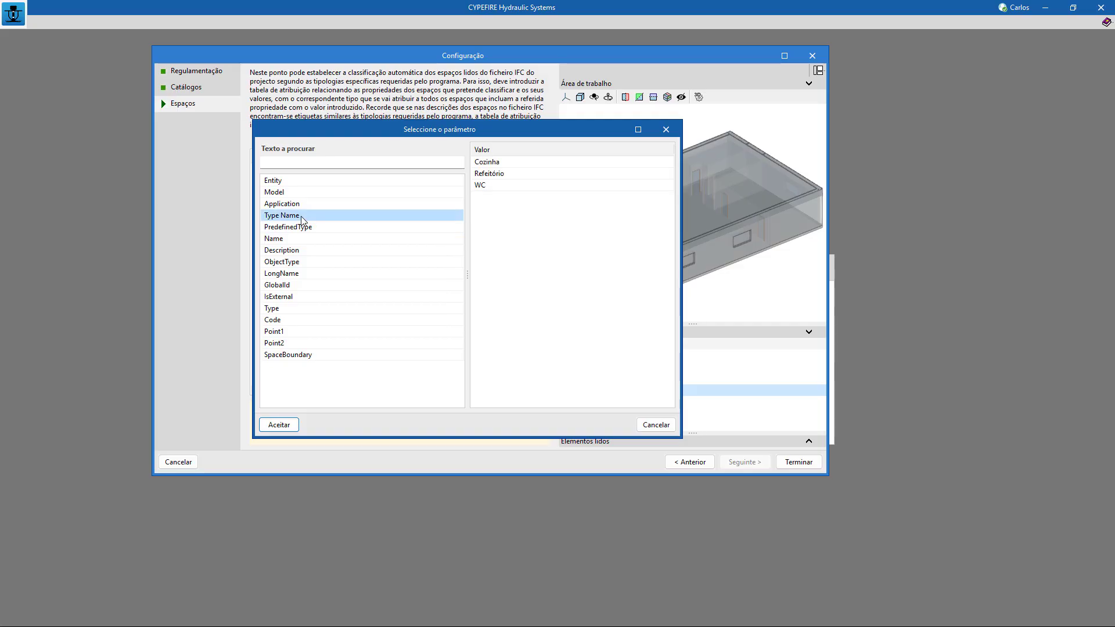
{"action": "left_click", "coordinate": [278, 428]}
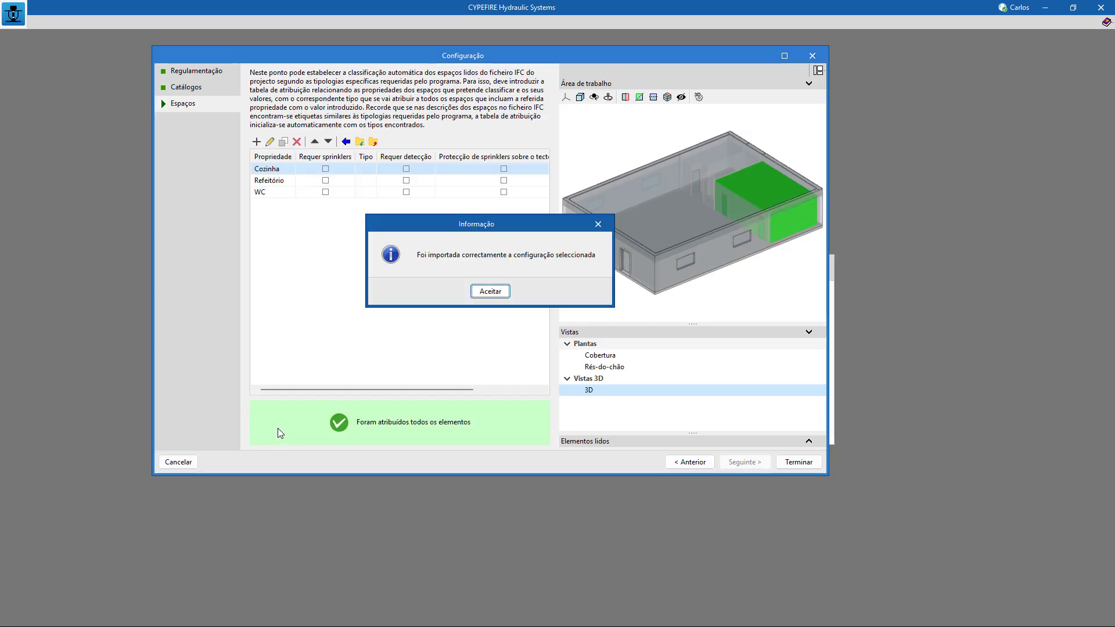
{"action": "left_click", "coordinate": [487, 293]}
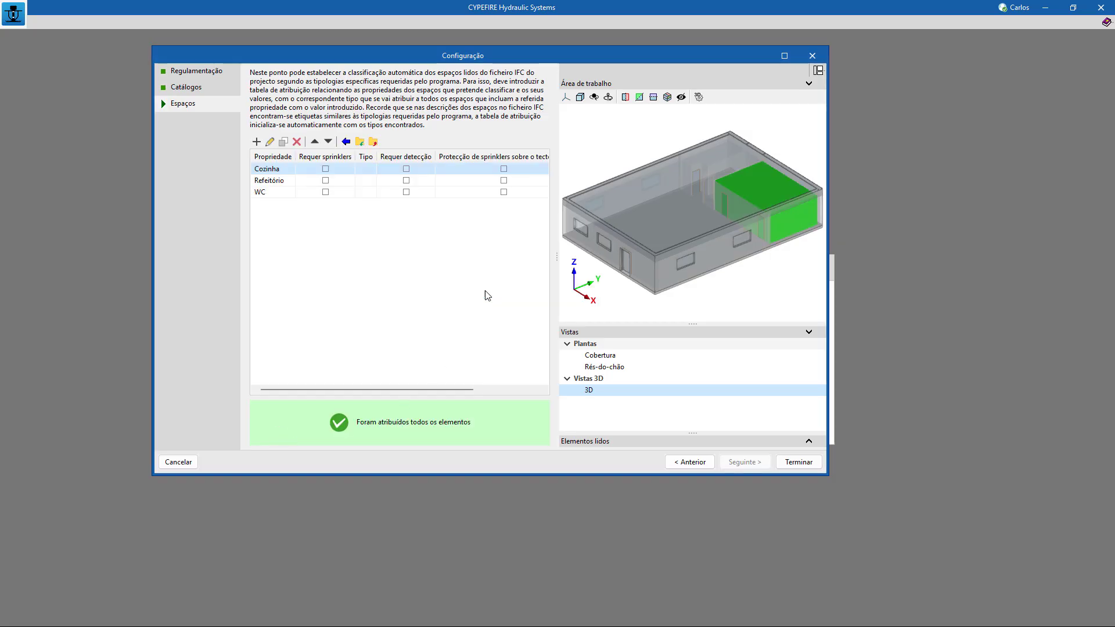
Check which spaces of the 3D model belong to the Cozinha, Refeitório and WC rows.
{"action": "left_click", "coordinate": [304, 191]}
{"action": "left_click", "coordinate": [310, 169]}
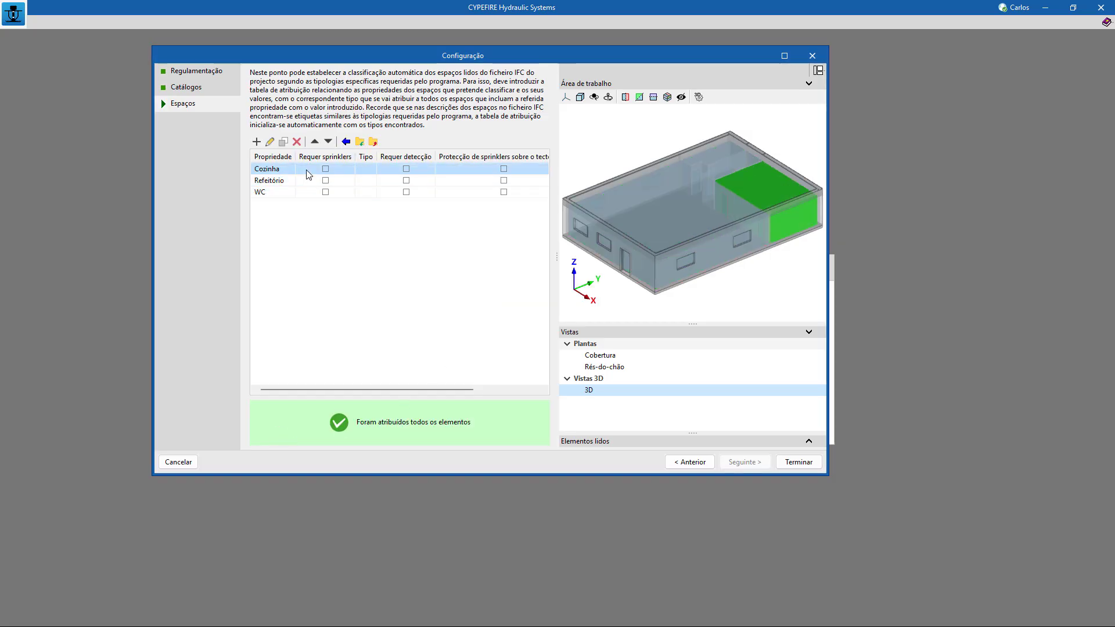
{"action": "left_click", "coordinate": [312, 181]}
{"action": "left_click", "coordinate": [313, 193]}
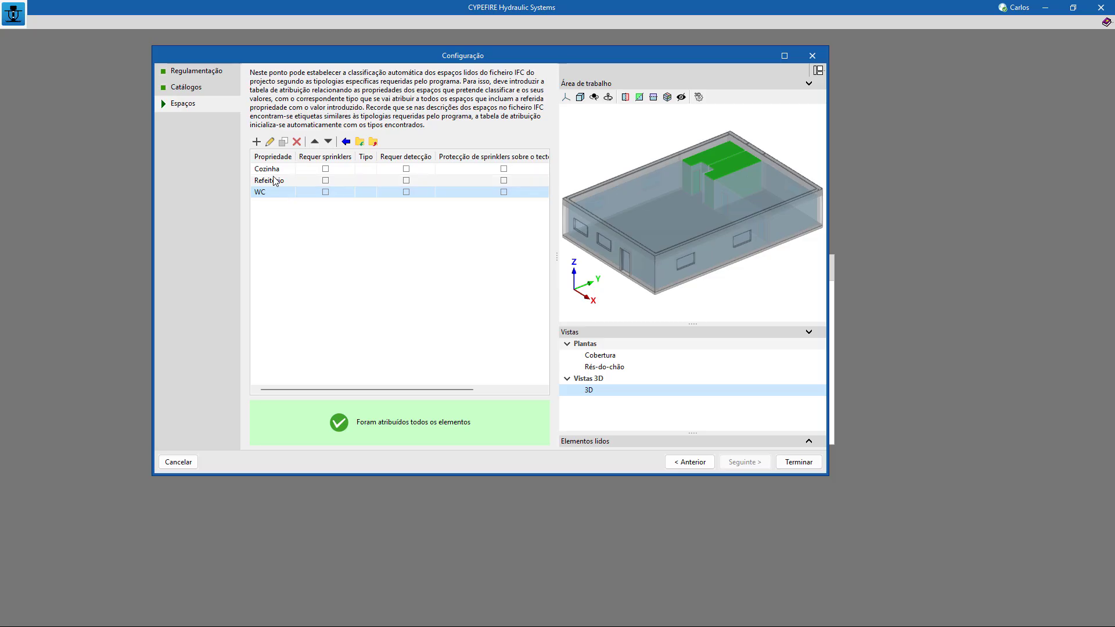
Require a sprinkler system of type Risco Ligeiro for the Refeitório space and finish the job configuration.
{"action": "left_click", "coordinate": [326, 182]}
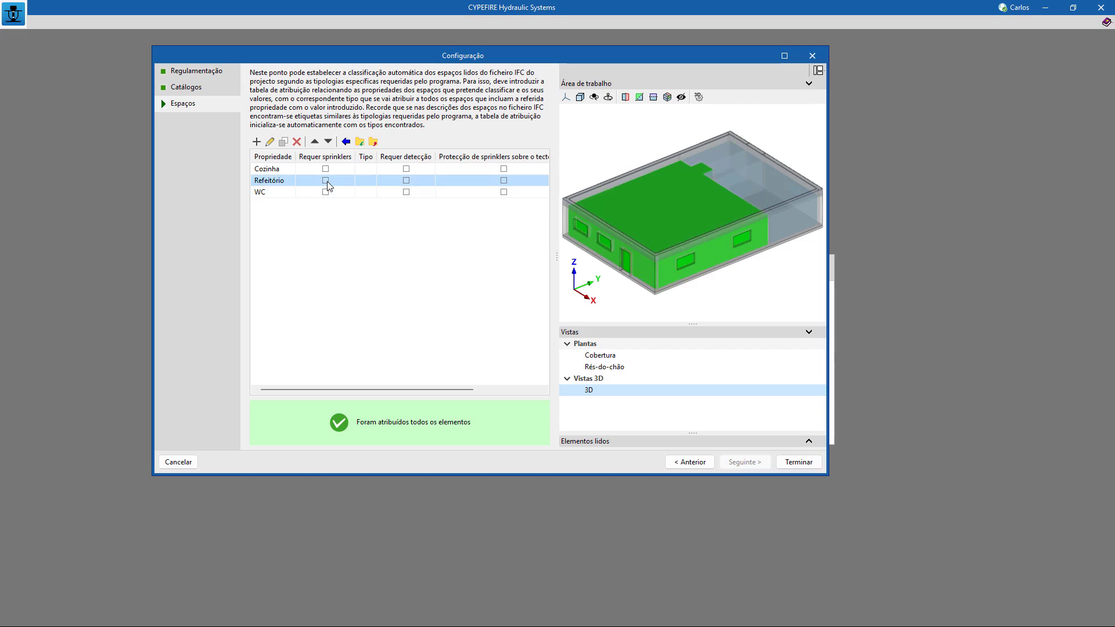
{"action": "double_click", "coordinate": [327, 183]}
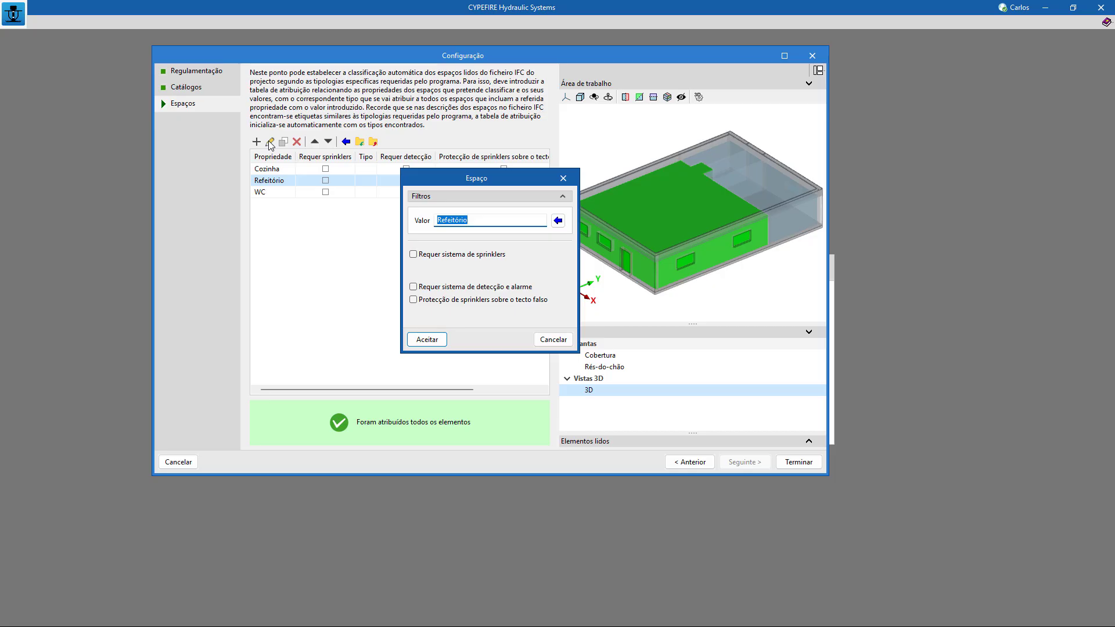
{"action": "left_click", "coordinate": [414, 256]}
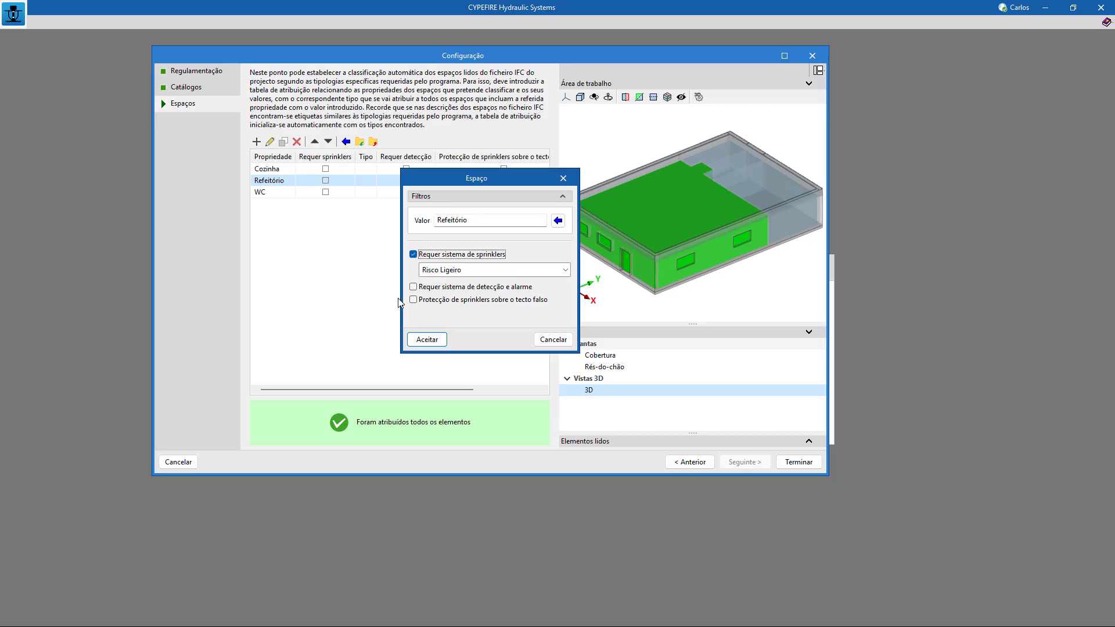
{"action": "left_click", "coordinate": [481, 271]}
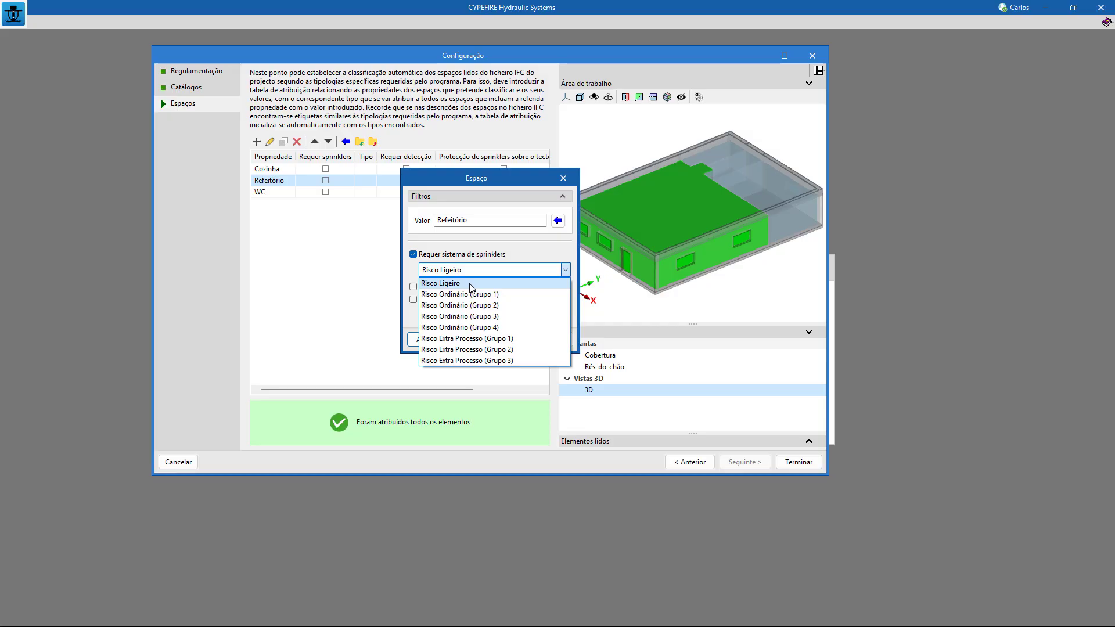
{"action": "left_click", "coordinate": [471, 284]}
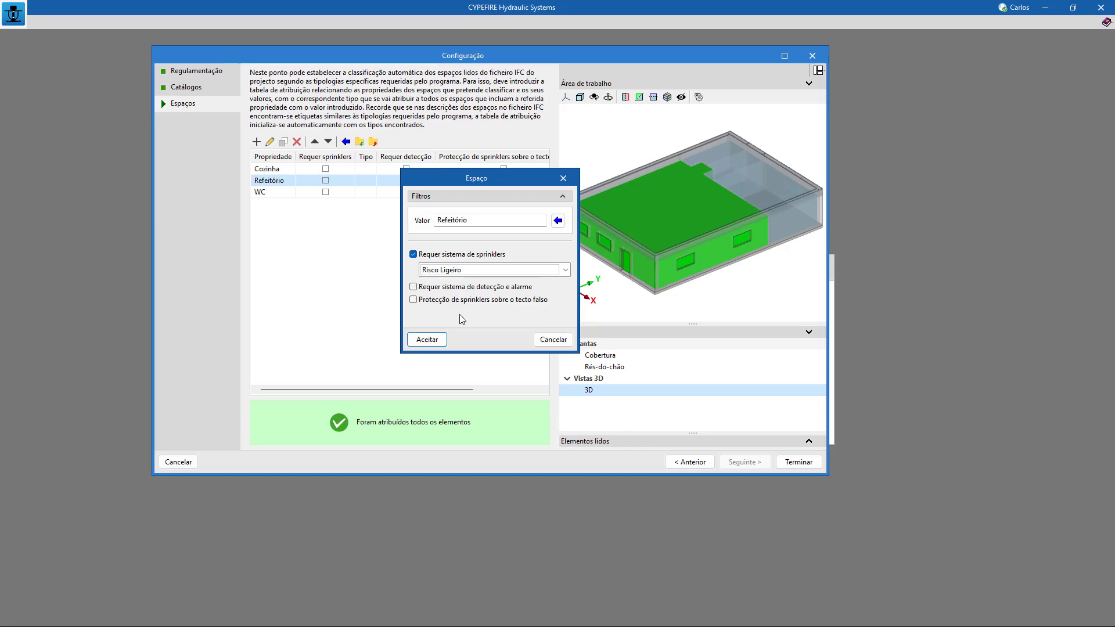
{"action": "left_click", "coordinate": [427, 340]}
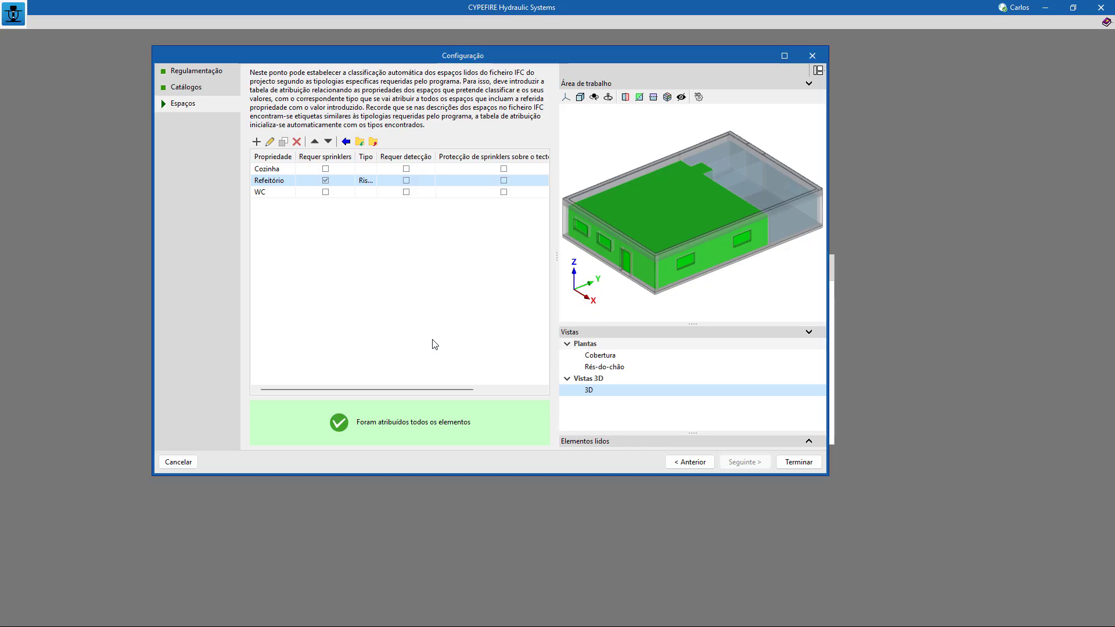
{"action": "left_click", "coordinate": [799, 462]}
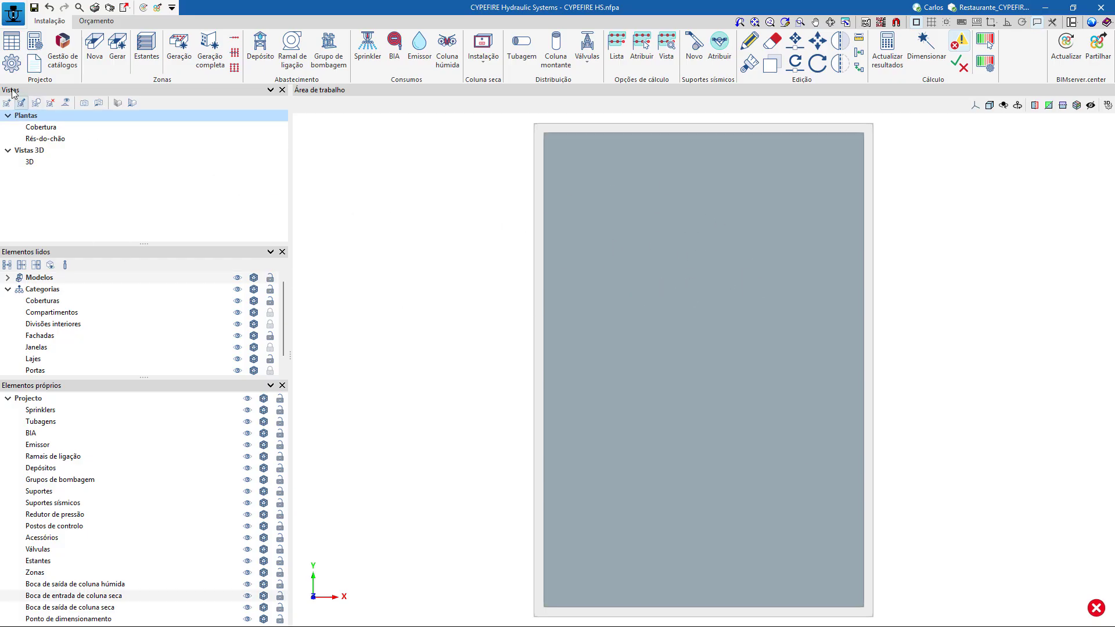
Compare the Cobertura and Rés-do-chão floor plans and examine the level and view range settings of Rés-do-chão.
{"action": "left_click", "coordinate": [45, 127]}
{"action": "left_click", "coordinate": [47, 139]}
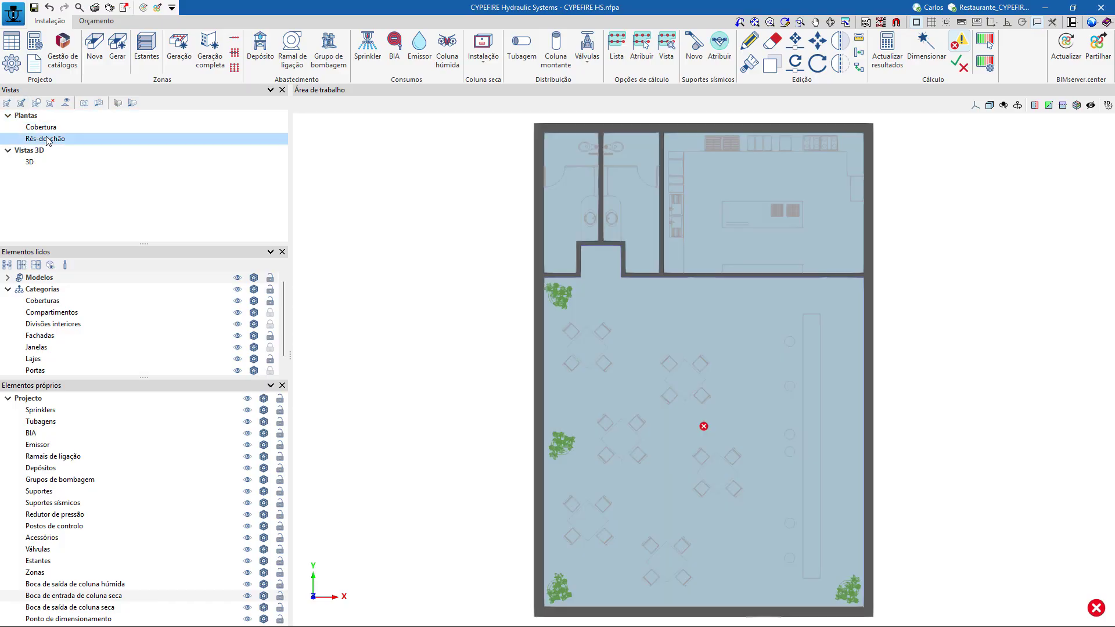
{"action": "left_click", "coordinate": [46, 128]}
{"action": "left_click", "coordinate": [46, 139]}
{"action": "left_click", "coordinate": [45, 127]}
{"action": "left_click", "coordinate": [46, 138]}
{"action": "double_click", "coordinate": [44, 141]}
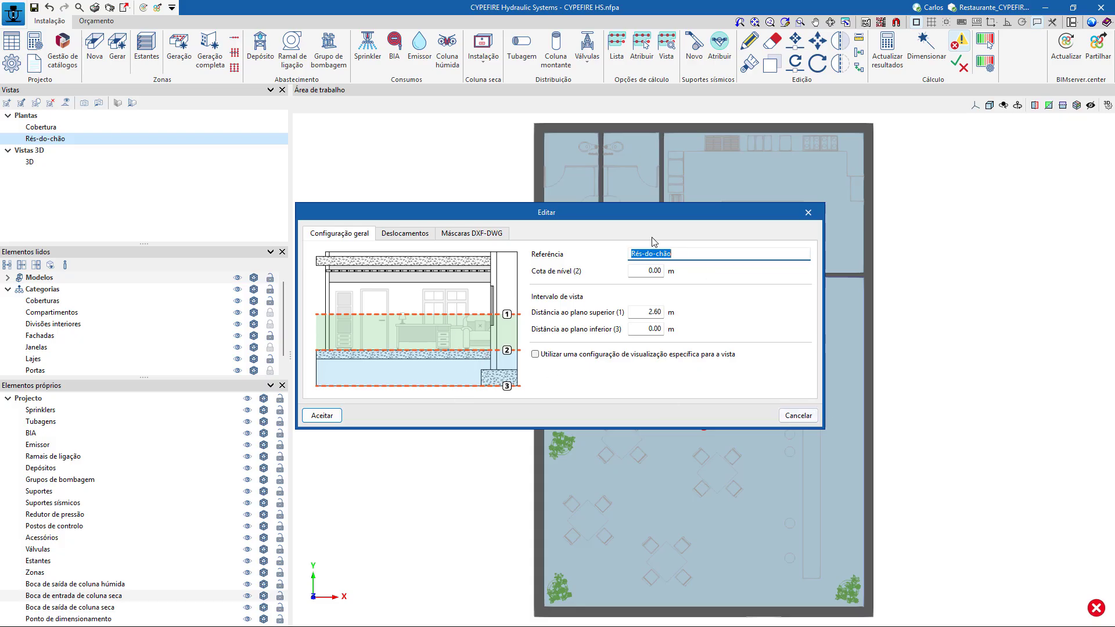
{"action": "left_click", "coordinate": [808, 419]}
Make the imported models transparent while viewing the building in 3D, and return to the Rés-do-chão floor plan.
{"action": "left_click", "coordinate": [174, 162]}
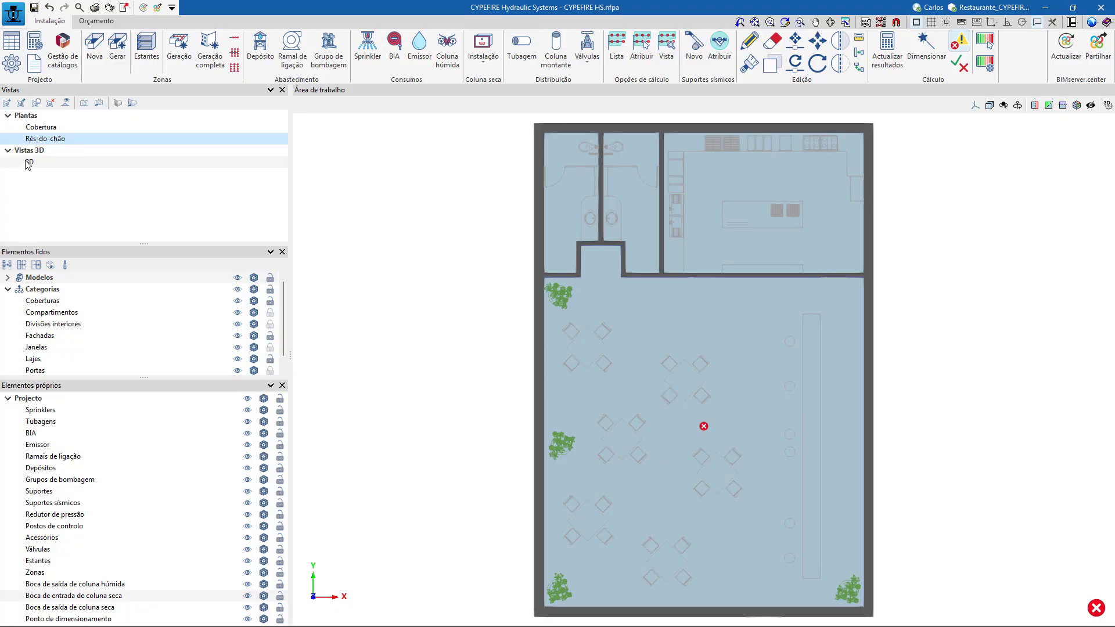
{"action": "left_click", "coordinate": [237, 276]}
{"action": "left_click", "coordinate": [237, 276]}
{"action": "left_click", "coordinate": [237, 276]}
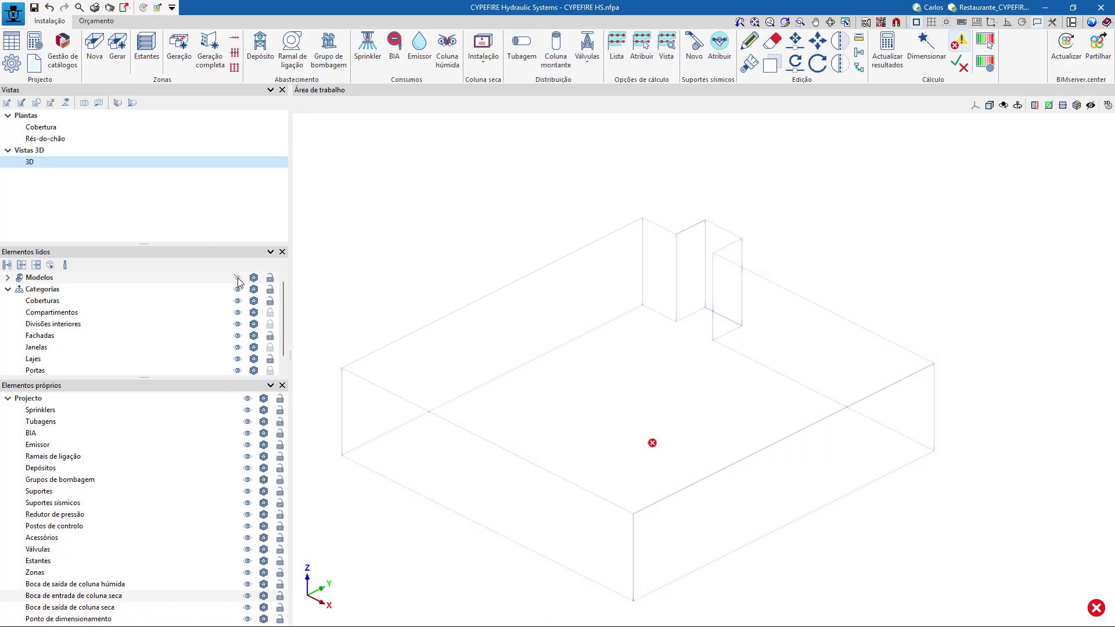
{"action": "left_click", "coordinate": [237, 277]}
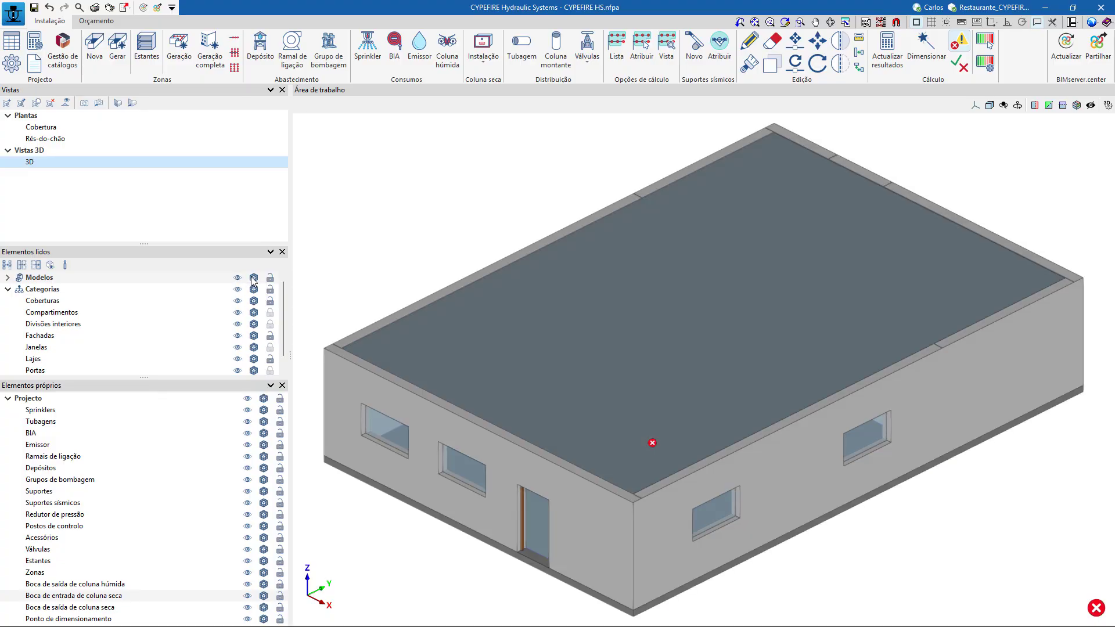
{"action": "left_click", "coordinate": [254, 278]}
{"action": "left_click", "coordinate": [254, 278]}
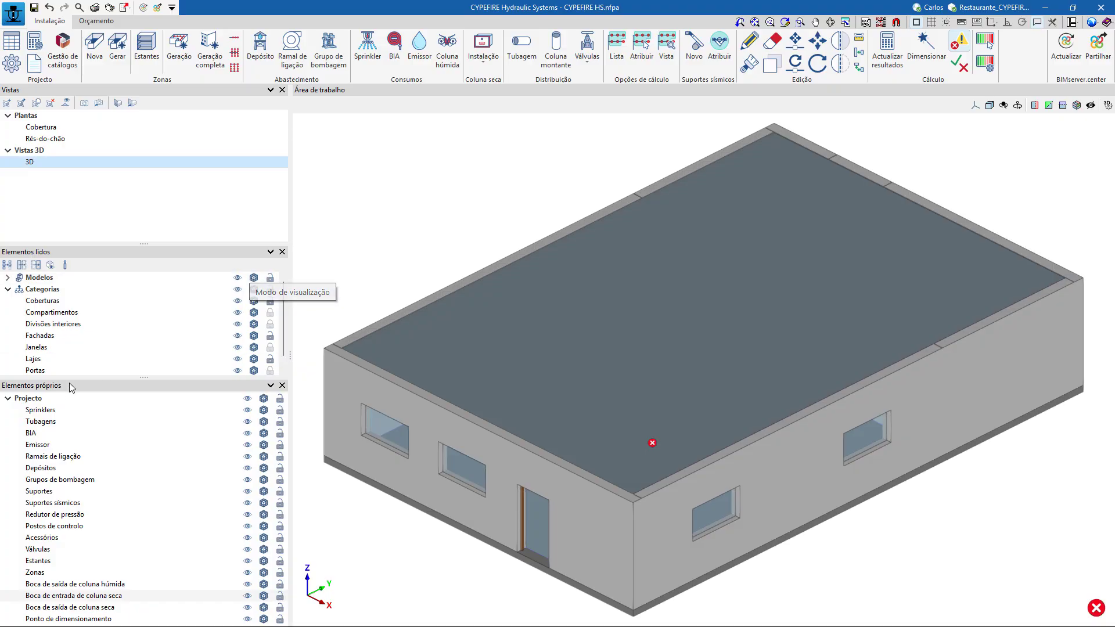
{"action": "left_click", "coordinate": [239, 277]}
{"action": "left_click", "coordinate": [240, 277]}
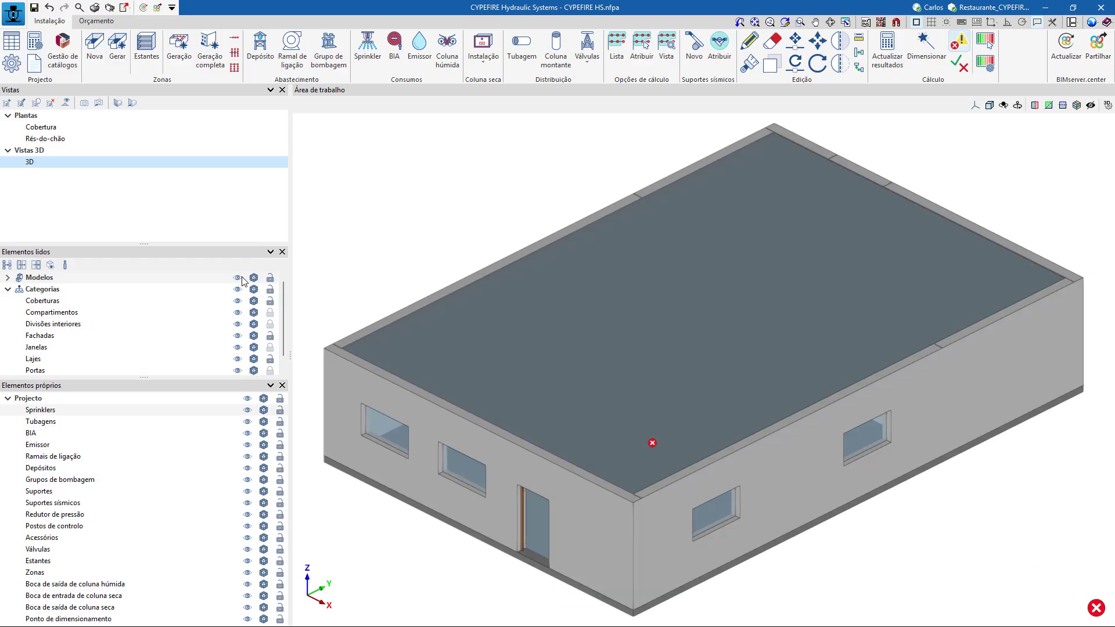
{"action": "left_click", "coordinate": [253, 278]}
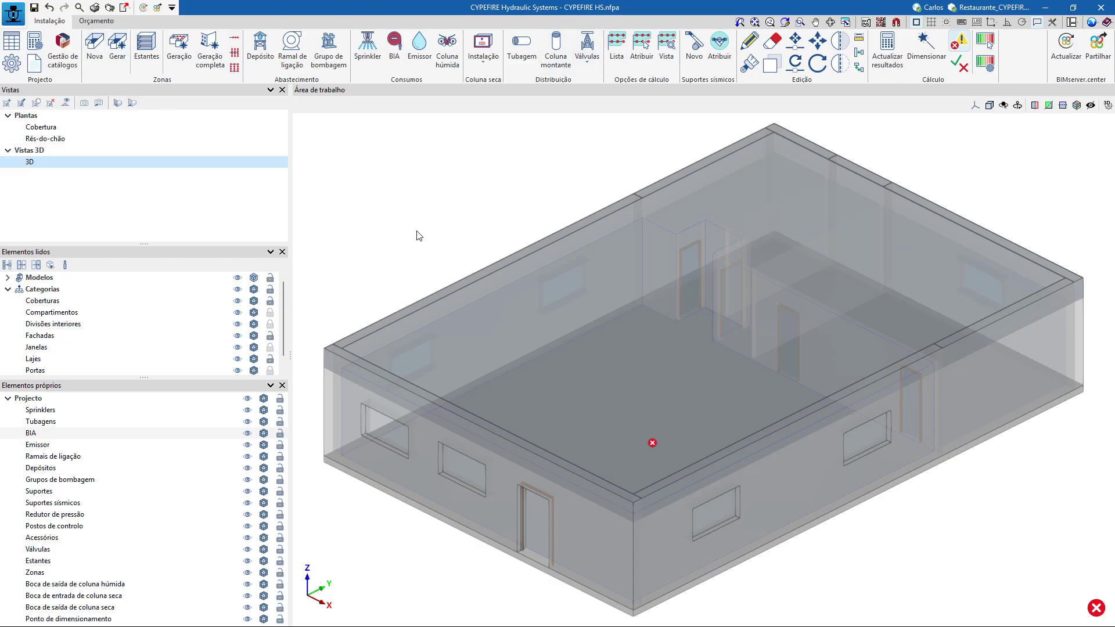
{"action": "left_click", "coordinate": [43, 139]}
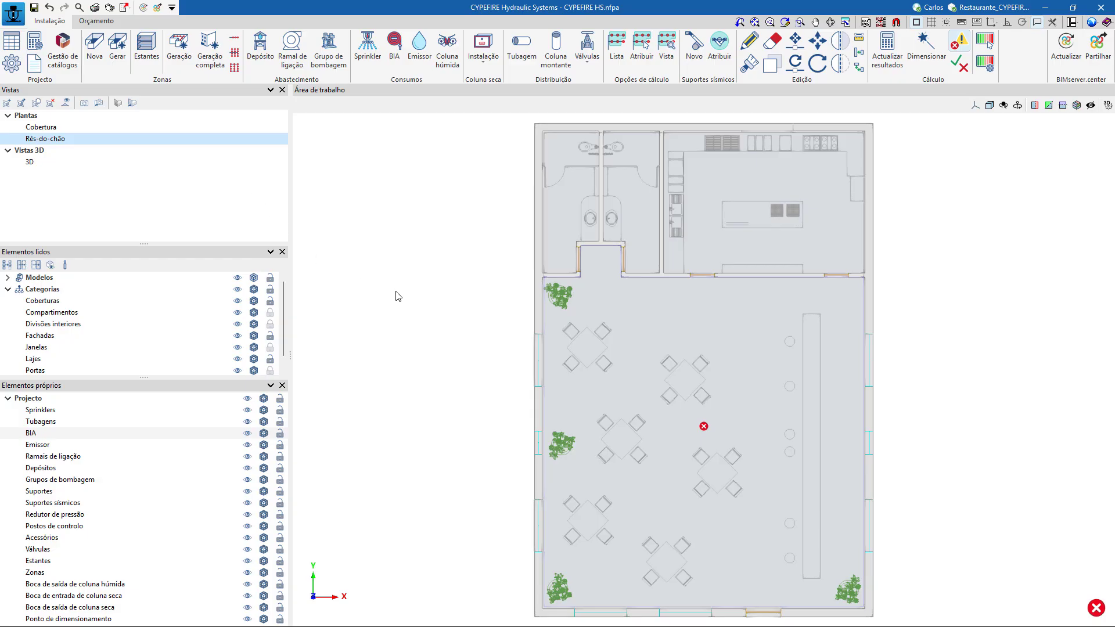
Examine the calculation equation and its Hazen-Williams settings in the general options.
{"action": "left_click", "coordinate": [35, 44]}
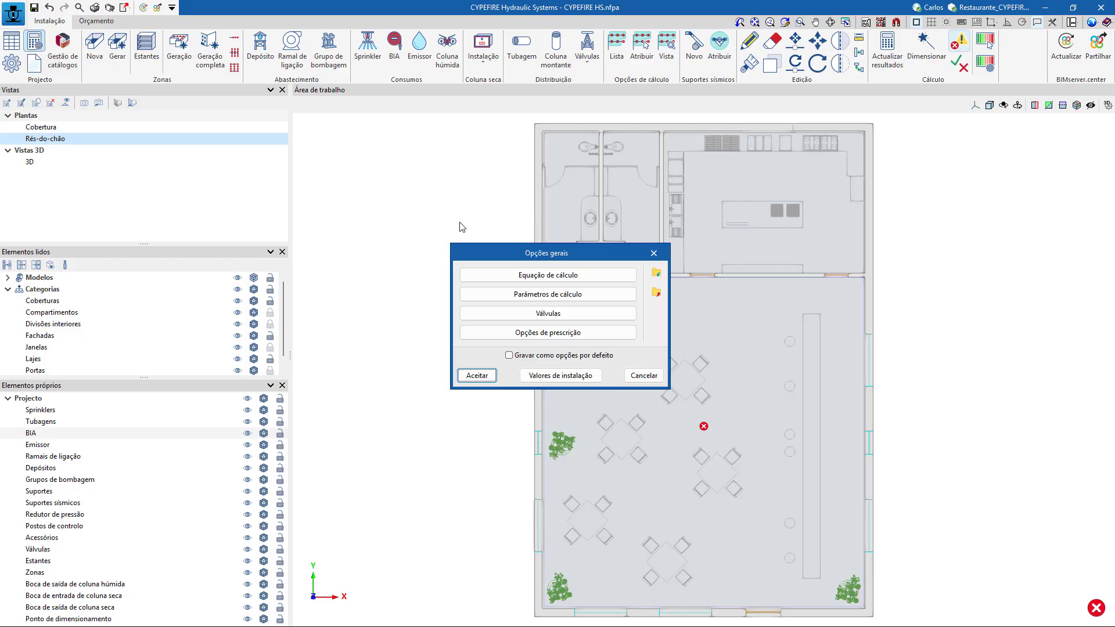
{"action": "left_click", "coordinate": [553, 276]}
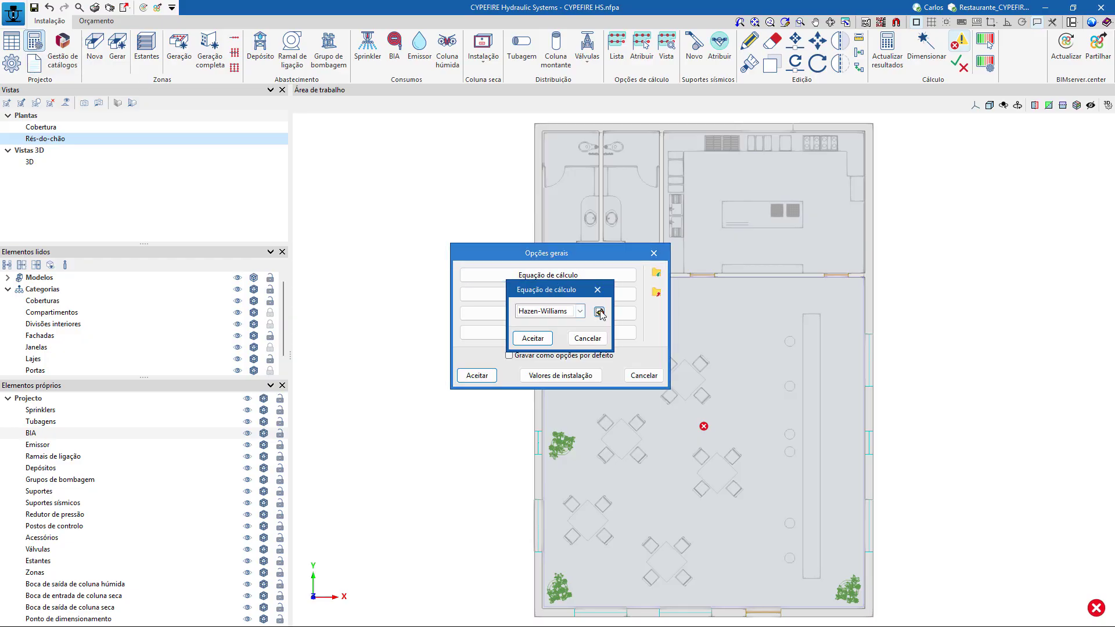
{"action": "left_click", "coordinate": [600, 312]}
{"action": "left_click", "coordinate": [655, 368]}
{"action": "left_click", "coordinate": [587, 338]}
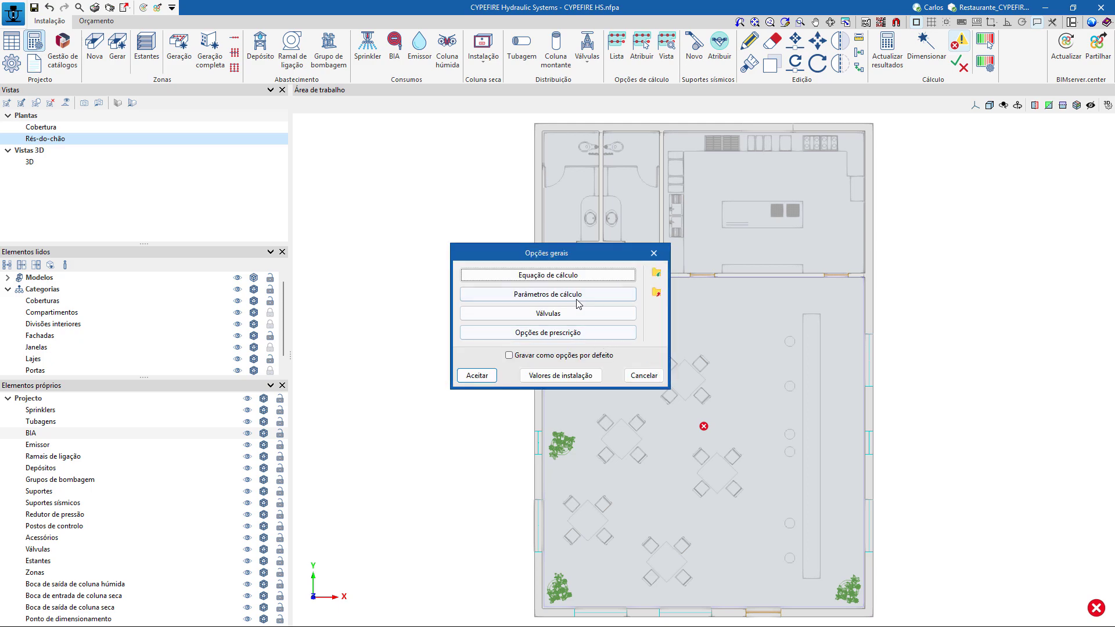
Review the calculation parameters, valve list and prescription options, and leave the general options without changes.
{"action": "left_click", "coordinate": [574, 295]}
{"action": "left_click", "coordinate": [632, 423]}
{"action": "left_click", "coordinate": [581, 313]}
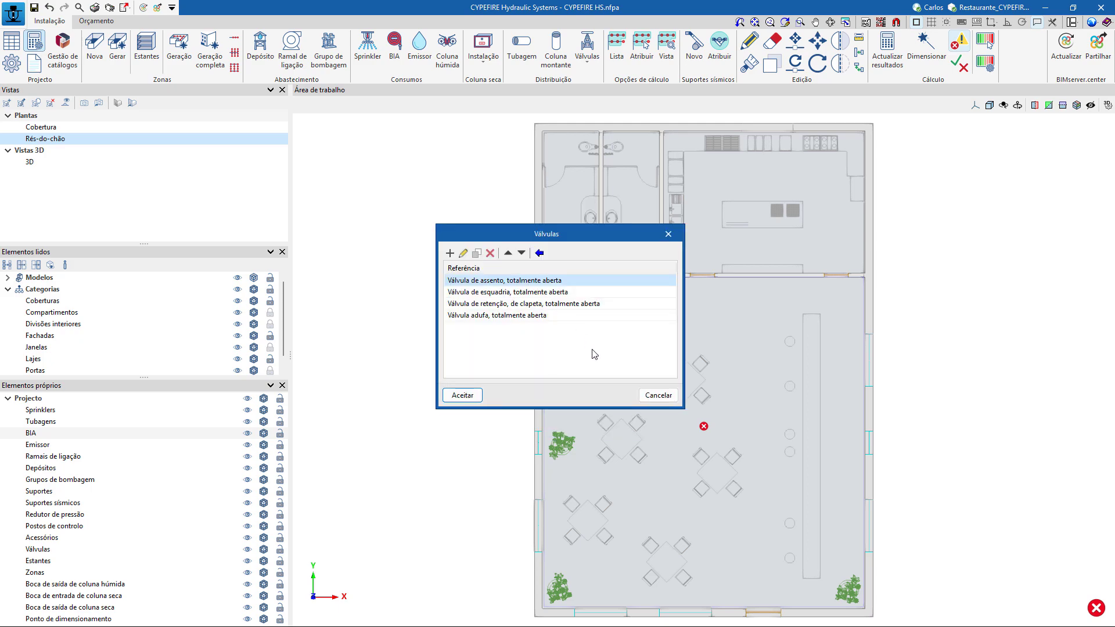
{"action": "left_click", "coordinate": [644, 404]}
{"action": "left_click", "coordinate": [578, 334]}
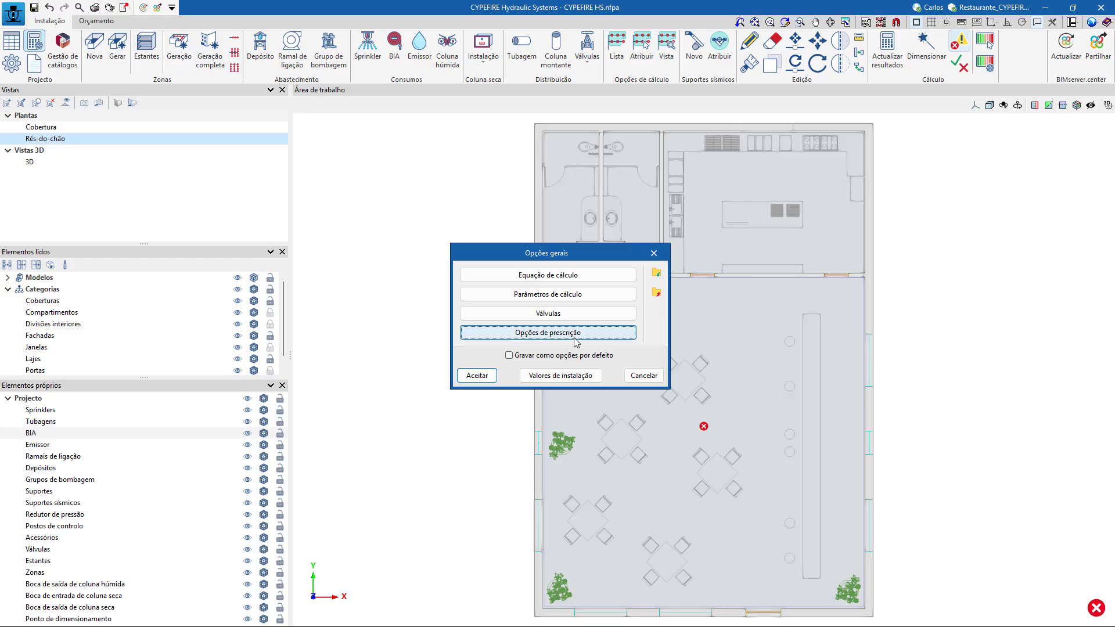
{"action": "left_click", "coordinate": [669, 384]}
{"action": "left_click", "coordinate": [654, 375]}
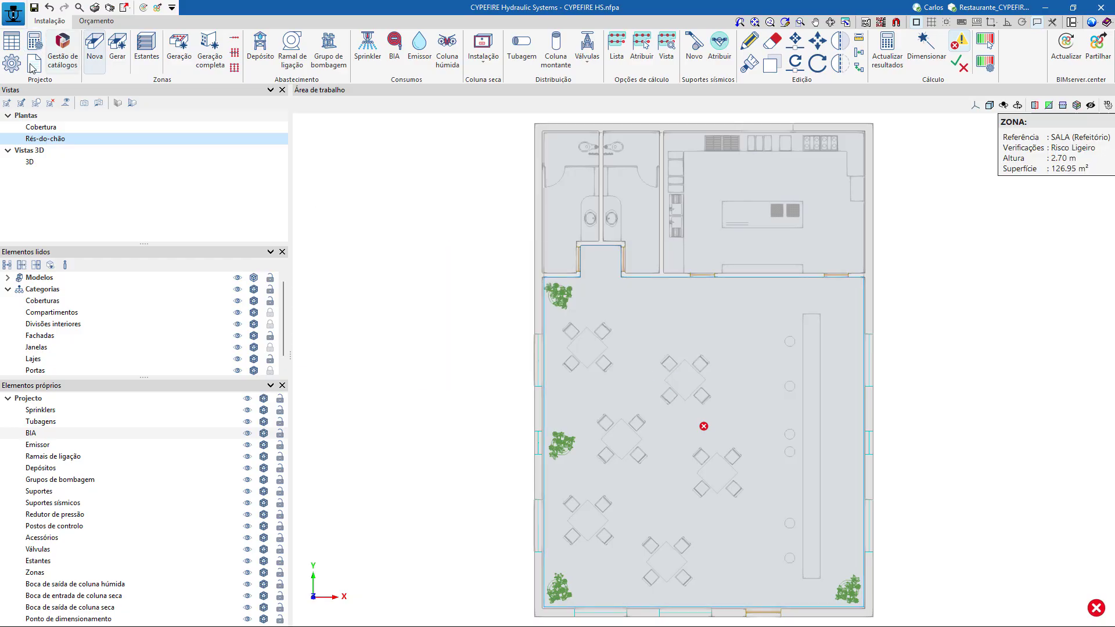
Open the regulatory configuration and check the import option for the NFPA 13:2022 standard without importing it.
{"action": "left_click", "coordinate": [12, 62]}
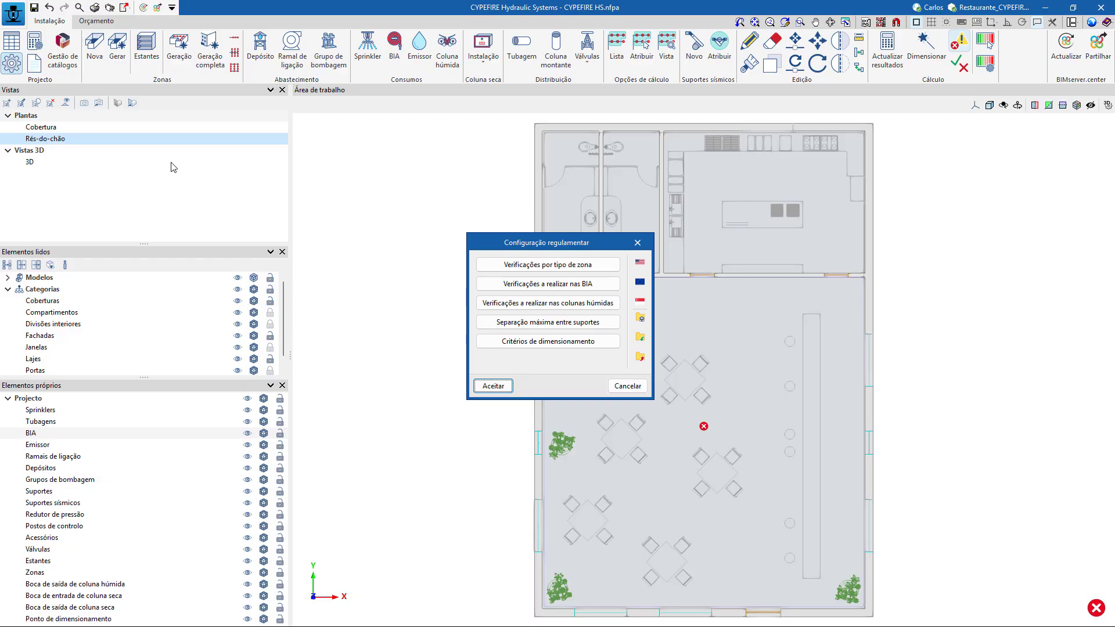
{"action": "left_click", "coordinate": [641, 265]}
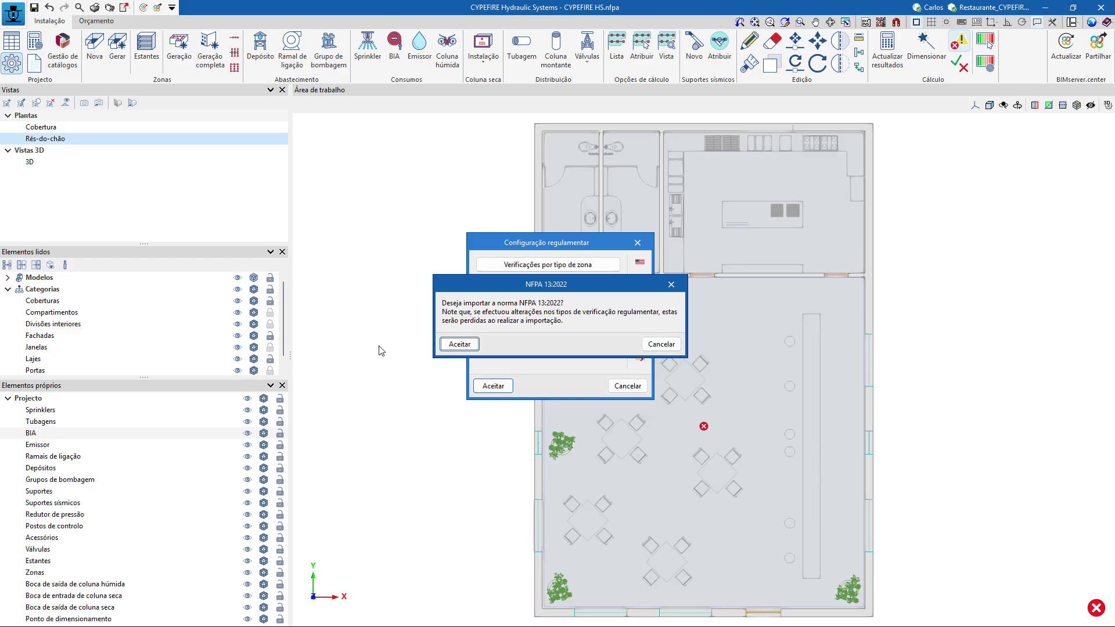
{"action": "left_click", "coordinate": [661, 344]}
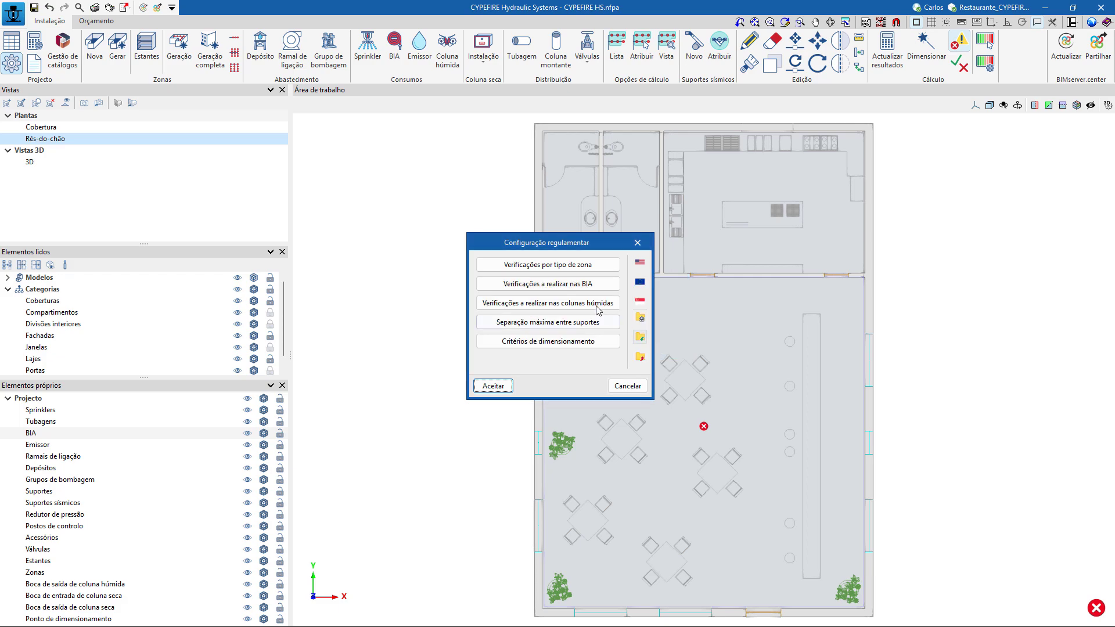
Open the Risco Ligeiro zone type checks and read the regulatory note on the minimum working pressure.
{"action": "left_click", "coordinate": [568, 266]}
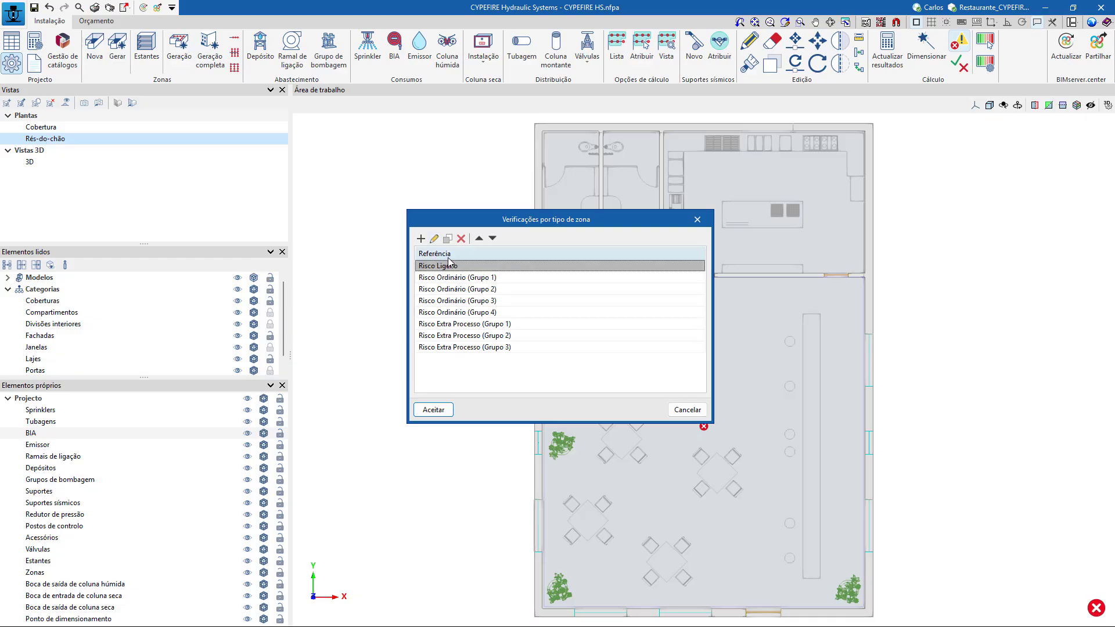
{"action": "left_click", "coordinate": [435, 238]}
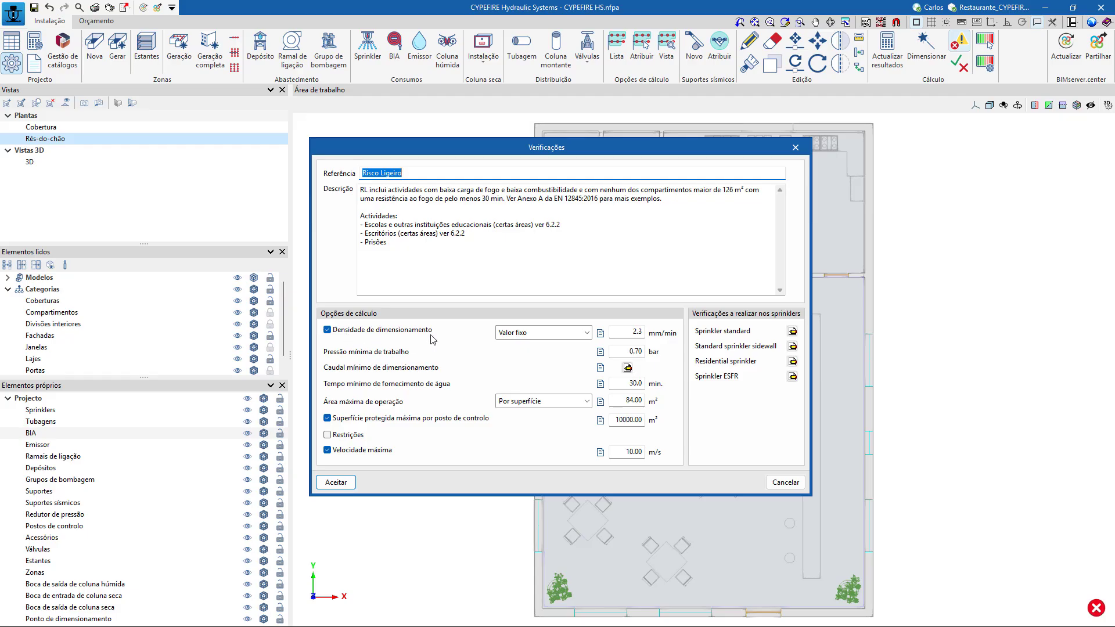
{"action": "left_click", "coordinate": [600, 352]}
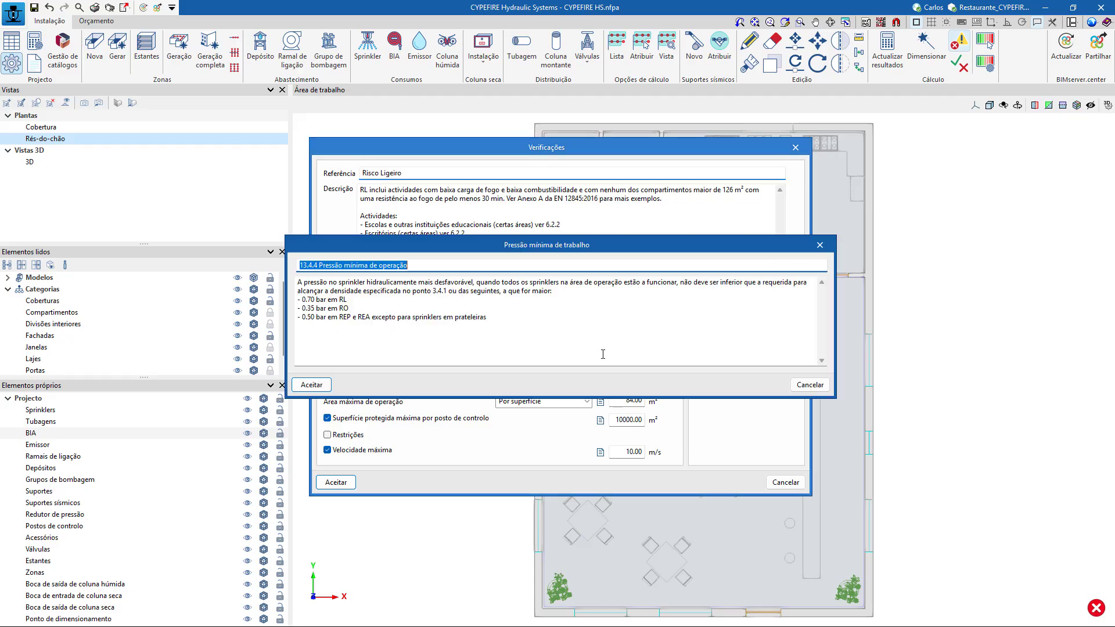
{"action": "left_click", "coordinate": [434, 267]}
{"action": "left_click_drag", "start_coordinate": [434, 267], "coordinate": [289, 262]}
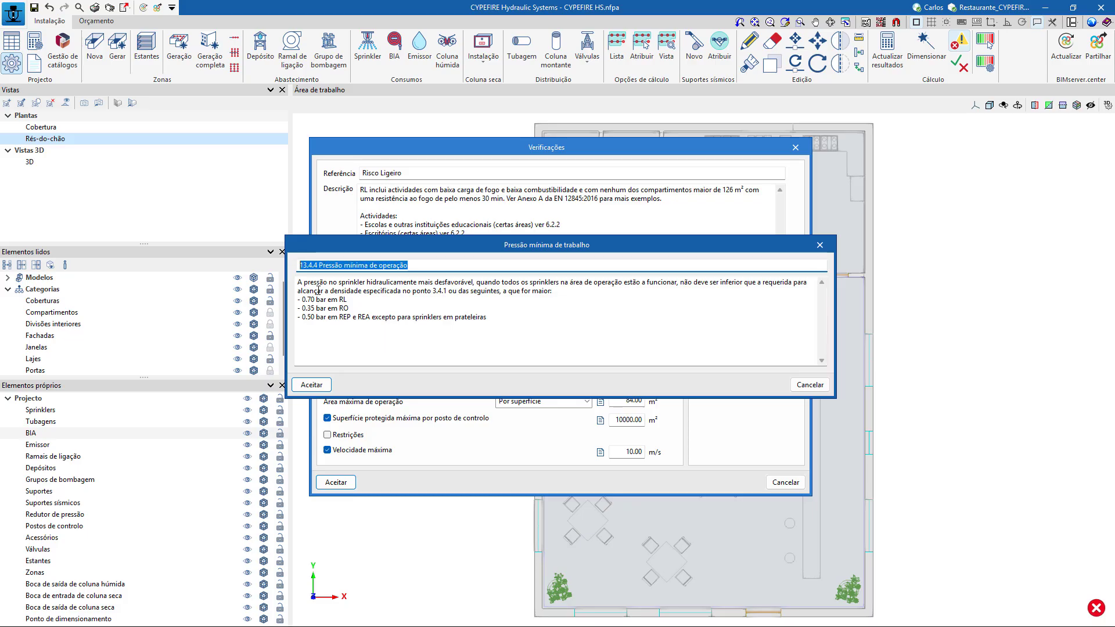
{"action": "left_click", "coordinate": [794, 386]}
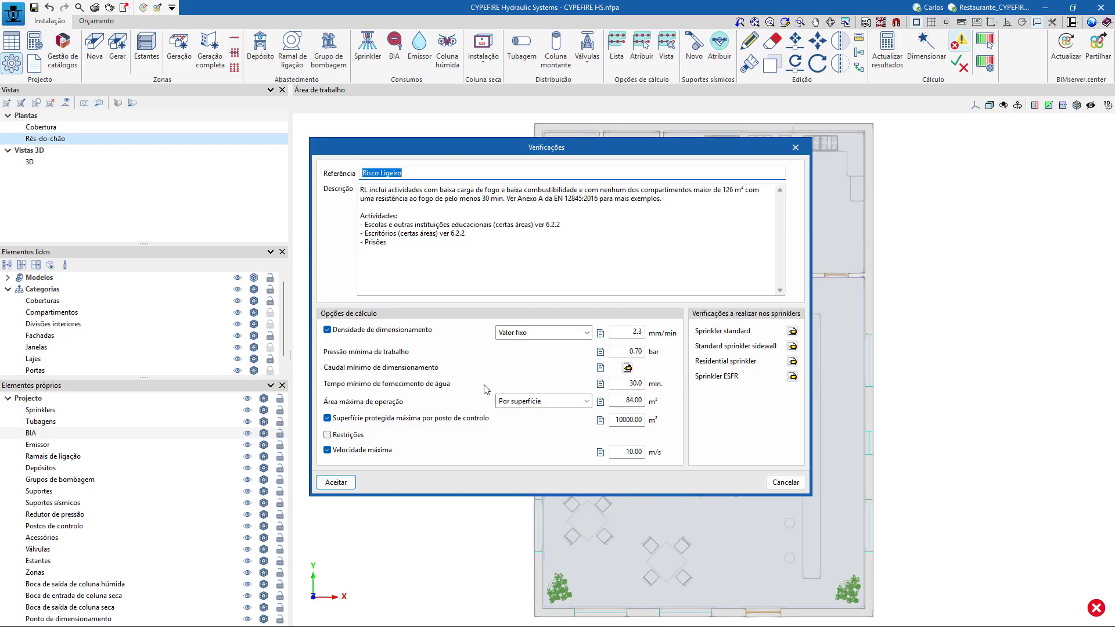
Examine the criteria available for the maximum operating area of Risco Ligeiro and read its regulatory note.
{"action": "left_click", "coordinate": [587, 401]}
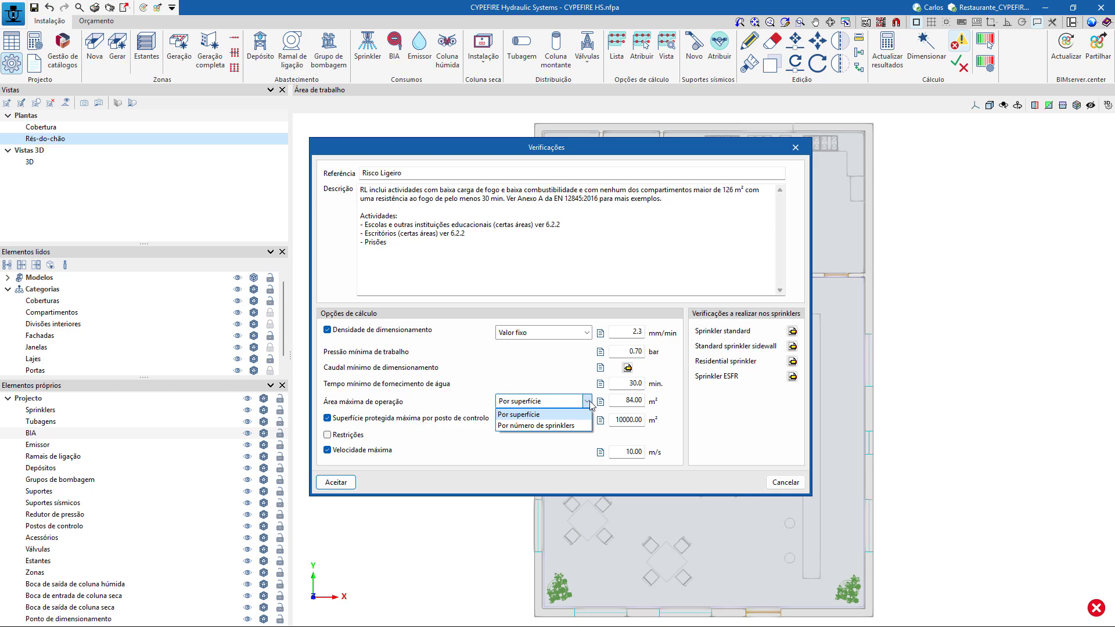
{"action": "left_click", "coordinate": [601, 403]}
{"action": "left_click", "coordinate": [601, 403]}
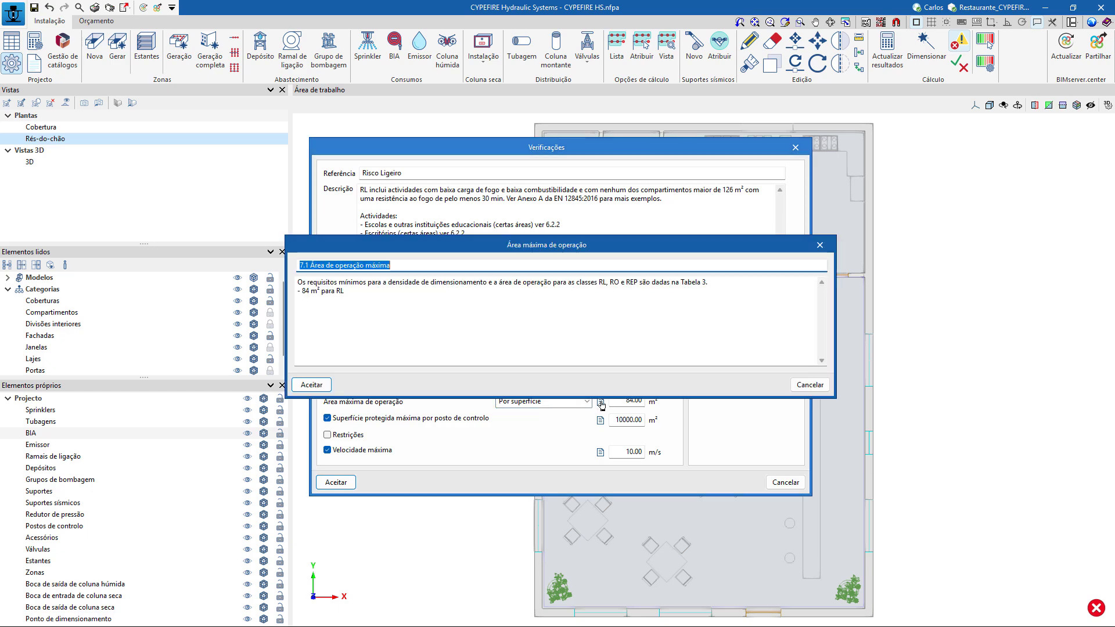
{"action": "left_click", "coordinate": [810, 385]}
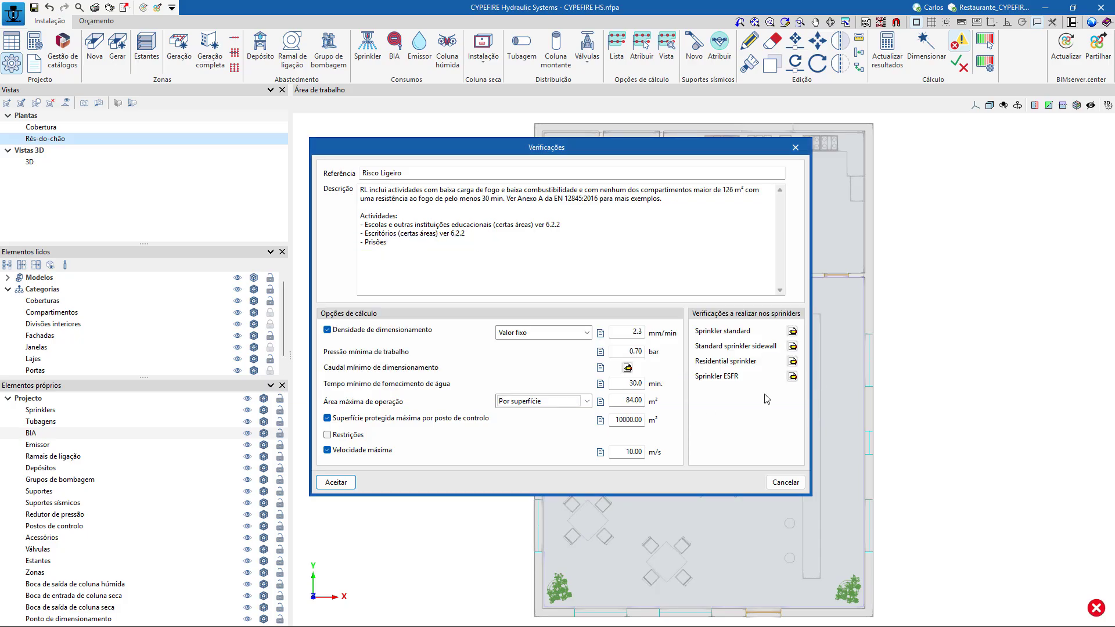
Examine the Risco Ligeiro checks for standard sprinklers, reading the maximum sprinkler separation criterion and its regulatory note.
{"action": "left_click", "coordinate": [792, 332]}
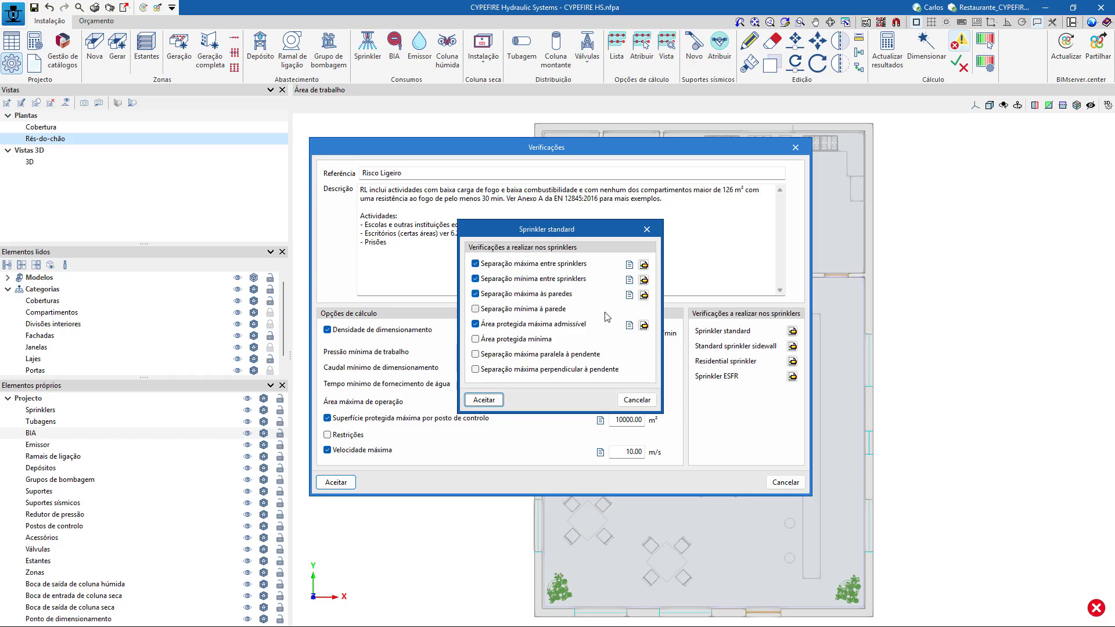
{"action": "left_click", "coordinate": [644, 264]}
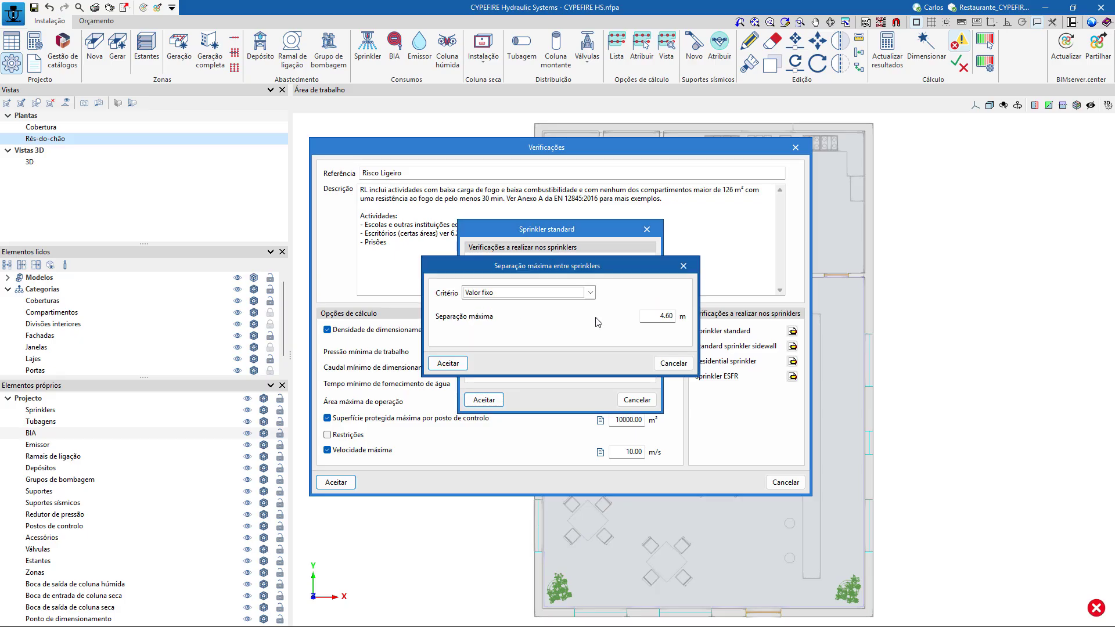
{"action": "left_click", "coordinate": [674, 363]}
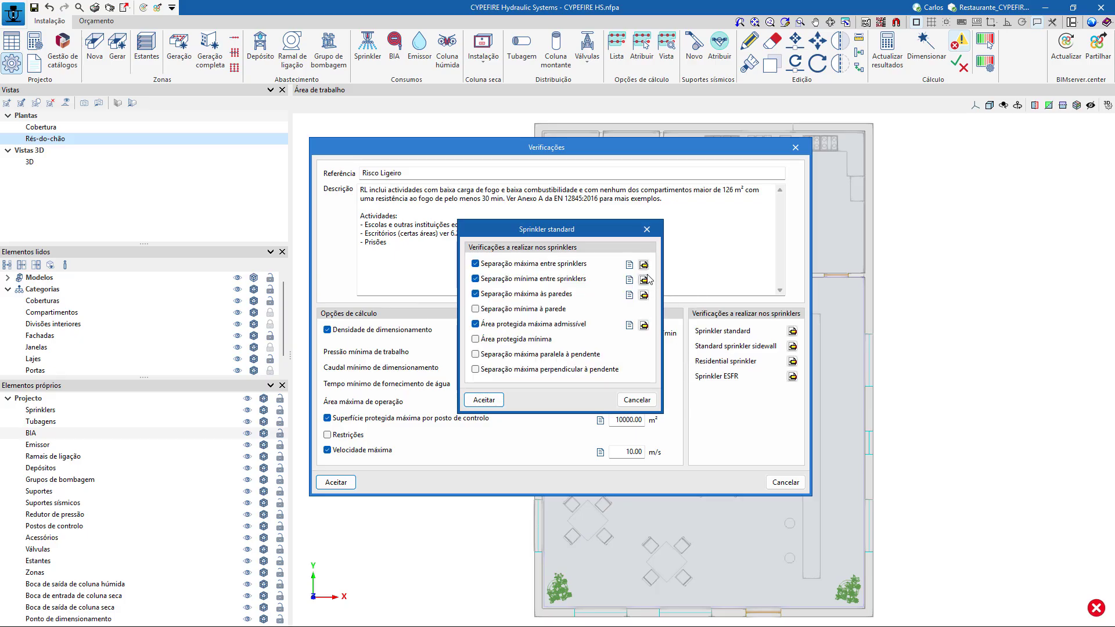
{"action": "left_click", "coordinate": [631, 264]}
{"action": "left_click_drag", "start_coordinate": [392, 282], "coordinate": [718, 287]}
{"action": "left_click", "coordinate": [818, 382]}
{"action": "left_click", "coordinate": [637, 400]}
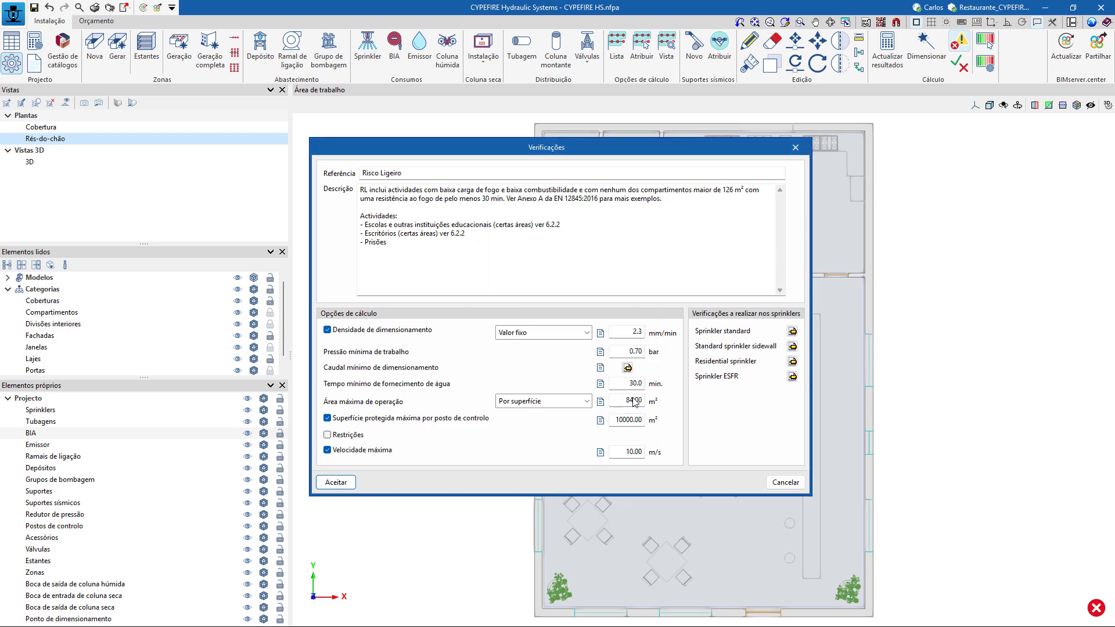
{"action": "left_click", "coordinate": [348, 487]}
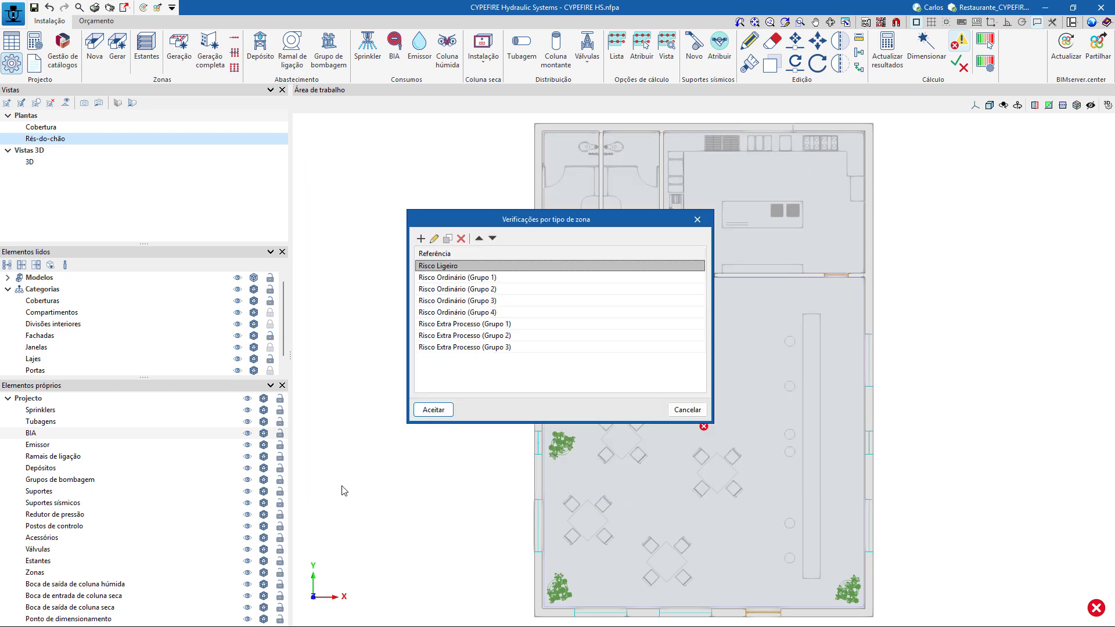
{"action": "left_click", "coordinate": [429, 411]}
Place a public network connection named Rede west of the building with 5.00 bar static pressure, 4.00 bar residual pressure and 3000 lpm residual flow.
{"action": "left_click", "coordinate": [485, 388]}
{"action": "middle_click_drag", "start_coordinate": [467, 397], "coordinate": [415, 388]}
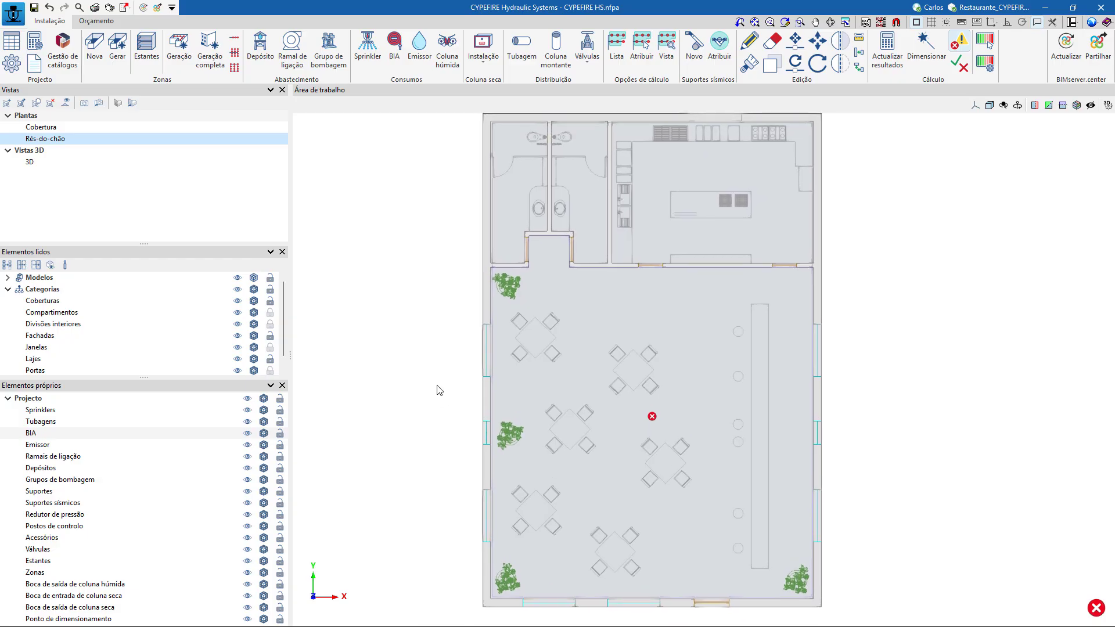
{"action": "scroll", "coordinate": [531, 364], "scroll_direction": "down", "scroll_amount": 1}
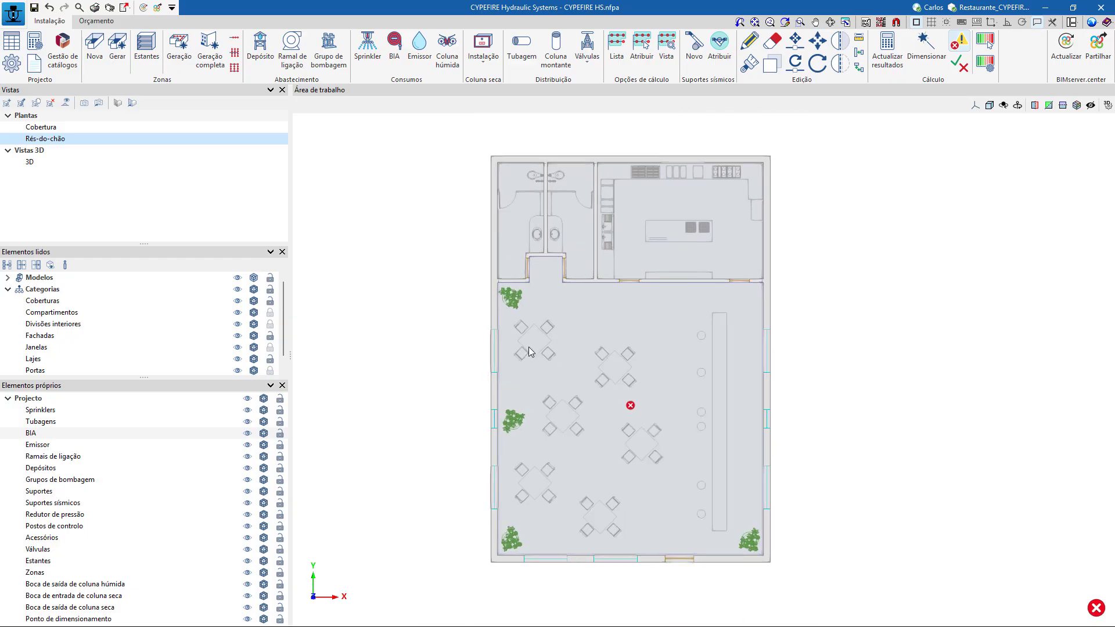
{"action": "middle_click_drag", "start_coordinate": [341, 261], "coordinate": [438, 263]}
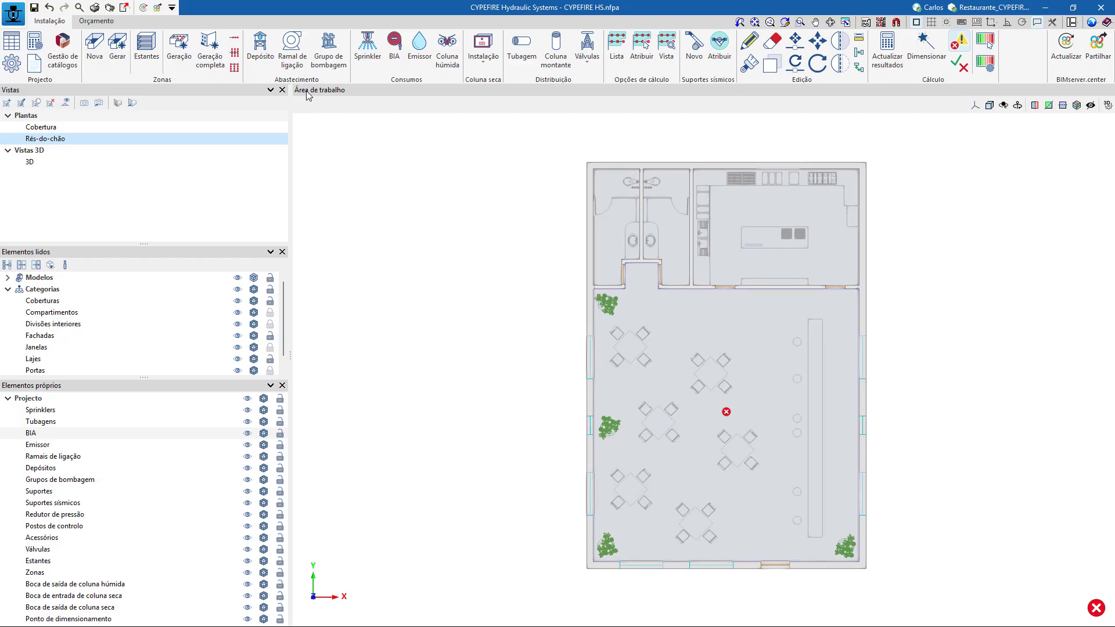
{"action": "left_click", "coordinate": [289, 61]}
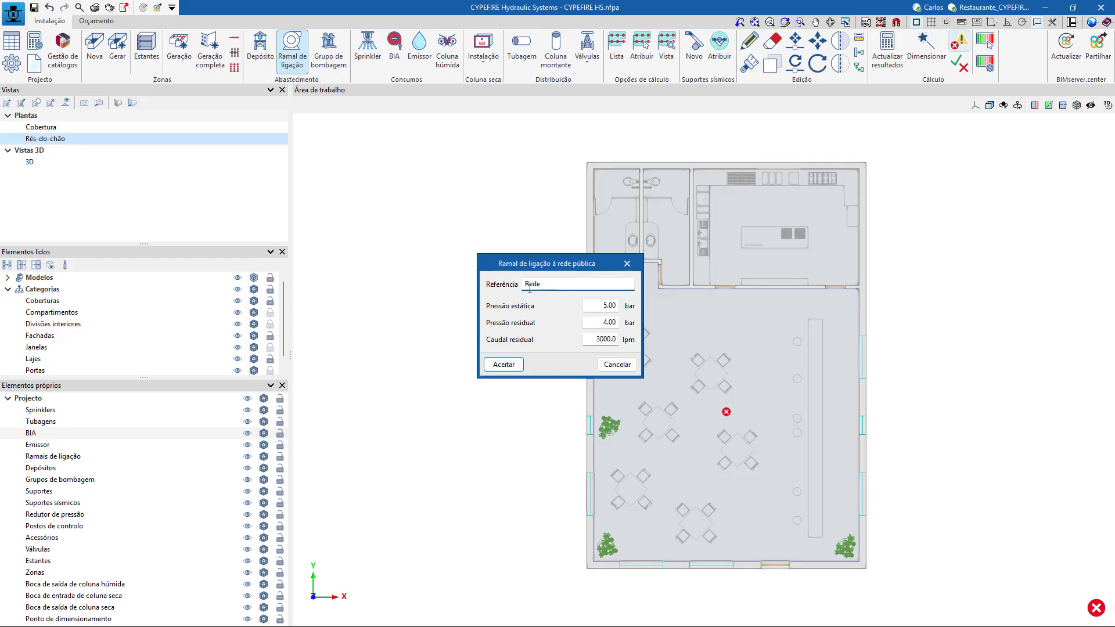
{"action": "left_click", "coordinate": [503, 365]}
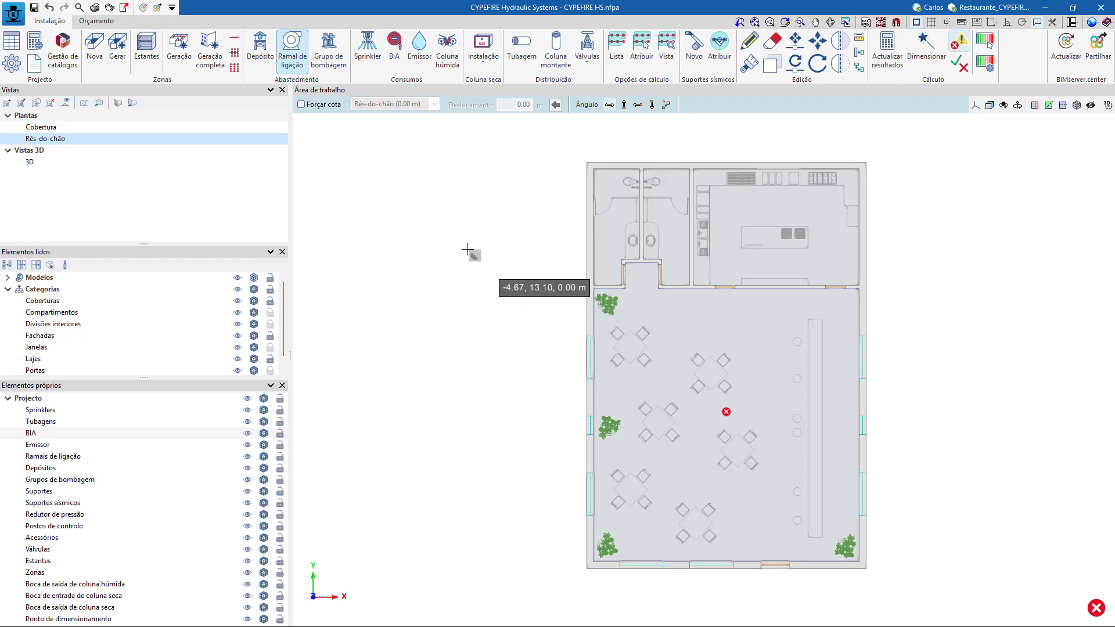
{"action": "middle_click_drag", "start_coordinate": [411, 245], "coordinate": [480, 284]}
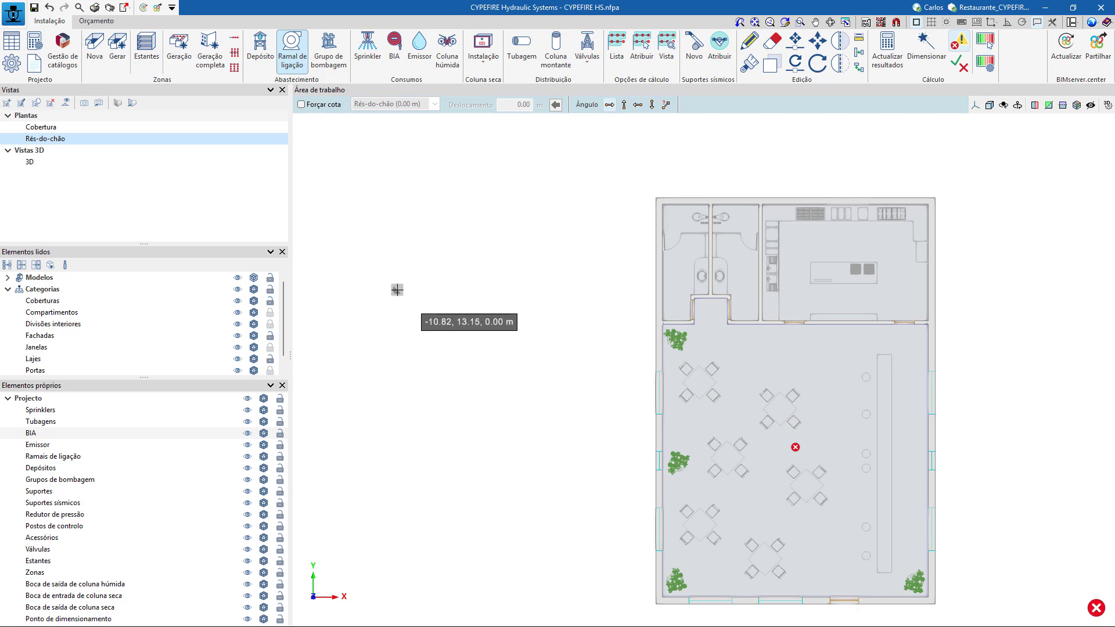
{"action": "left_click", "coordinate": [407, 318]}
{"action": "right_click", "coordinate": [407, 318]}
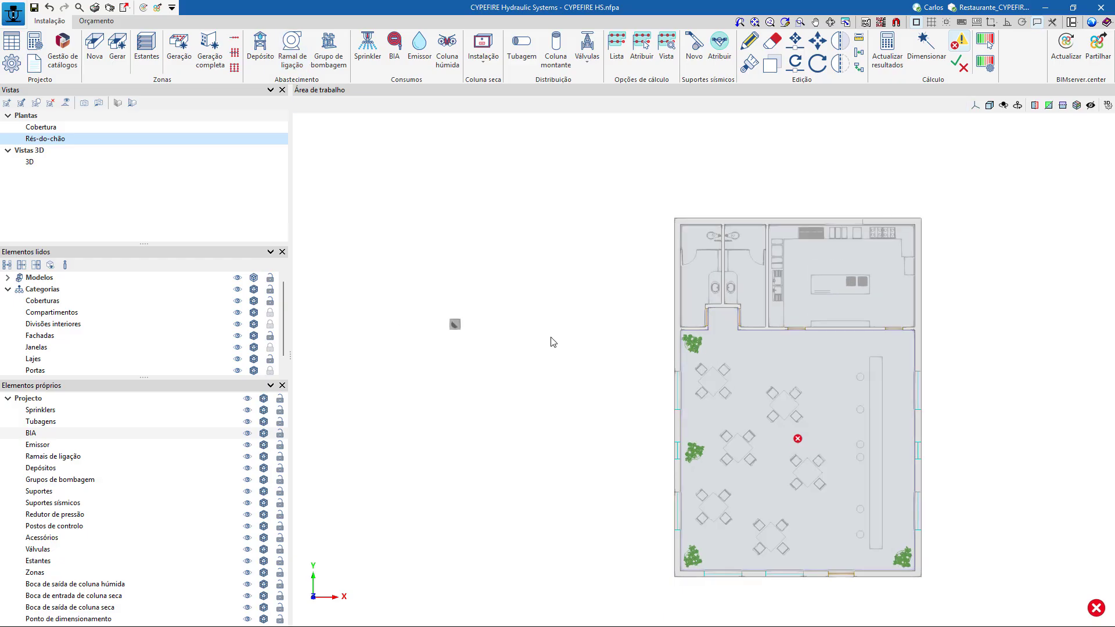
Define a Victaulic V2815 sprinkler with a protected area of 2.00 x 2.00 m.
{"action": "scroll", "coordinate": [565, 343], "scroll_direction": "down", "scroll_amount": 1}
{"action": "middle_click_drag", "start_coordinate": [565, 343], "coordinate": [446, 297]}
{"action": "scroll", "coordinate": [619, 314], "scroll_direction": "up", "scroll_amount": 1}
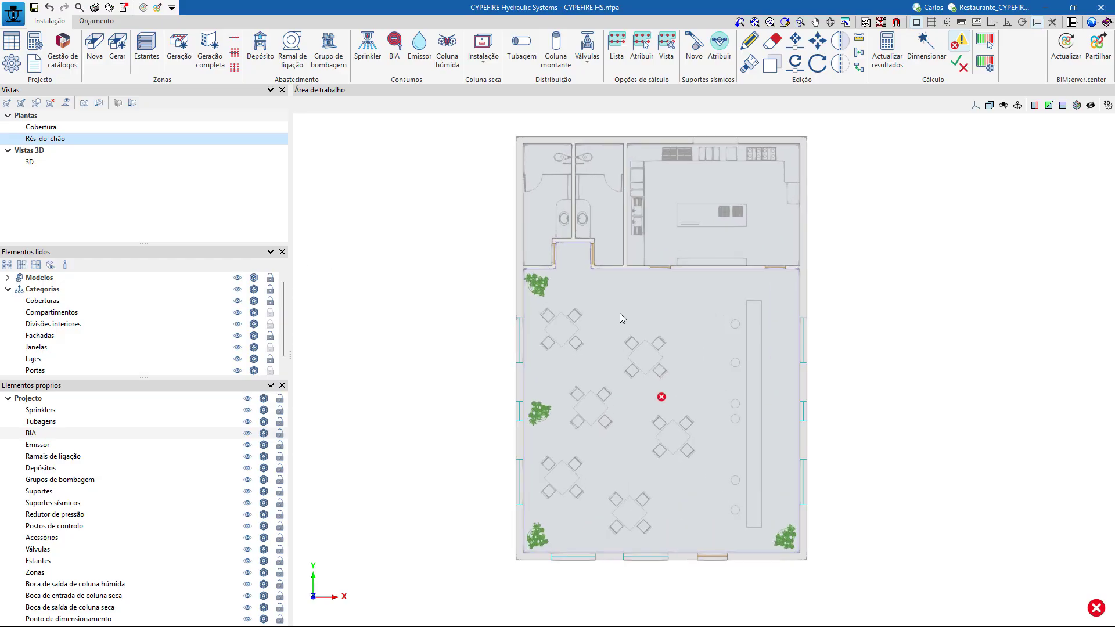
{"action": "scroll", "coordinate": [622, 318], "scroll_direction": "up", "scroll_amount": 1}
{"action": "scroll", "coordinate": [496, 330], "scroll_direction": "down", "scroll_amount": 1}
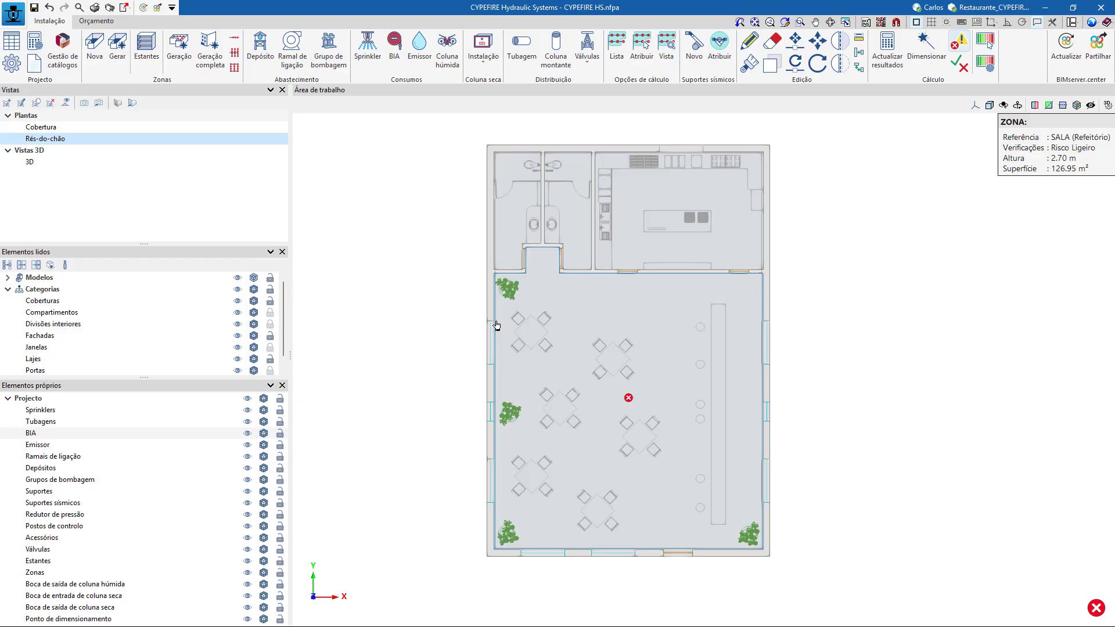
{"action": "left_click", "coordinate": [366, 57]}
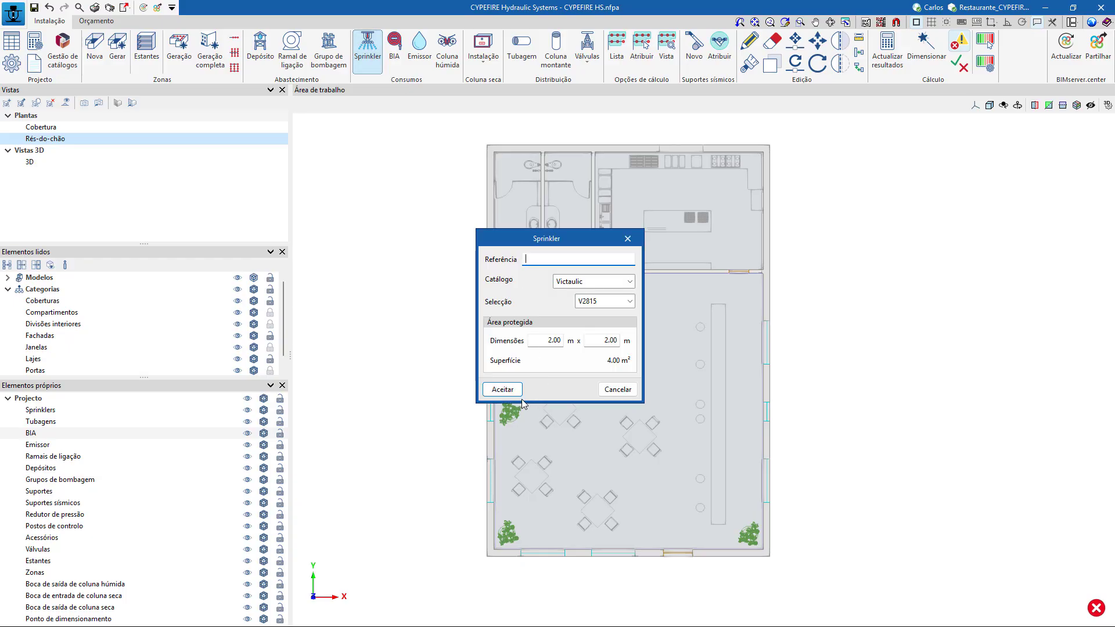
{"action": "left_click", "coordinate": [503, 390]}
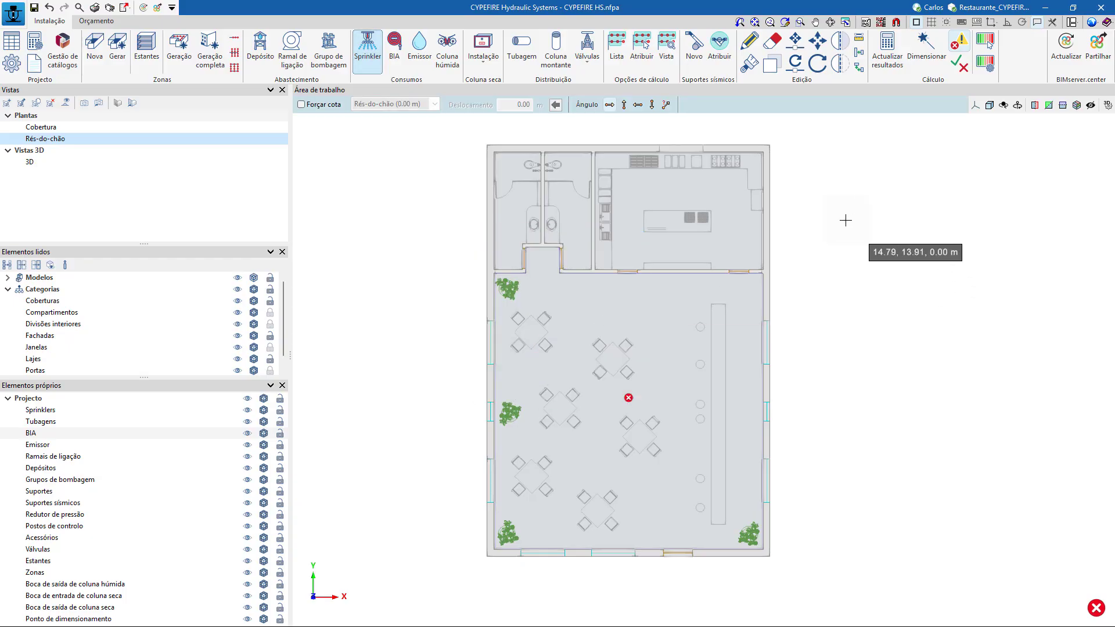
Place four sprinklers in a row east of the building with the elevation forced to a 2.45 m offset.
{"action": "scroll", "coordinate": [819, 224], "scroll_direction": "up", "scroll_amount": 1}
{"action": "middle_click_drag", "start_coordinate": [819, 224], "coordinate": [735, 265]}
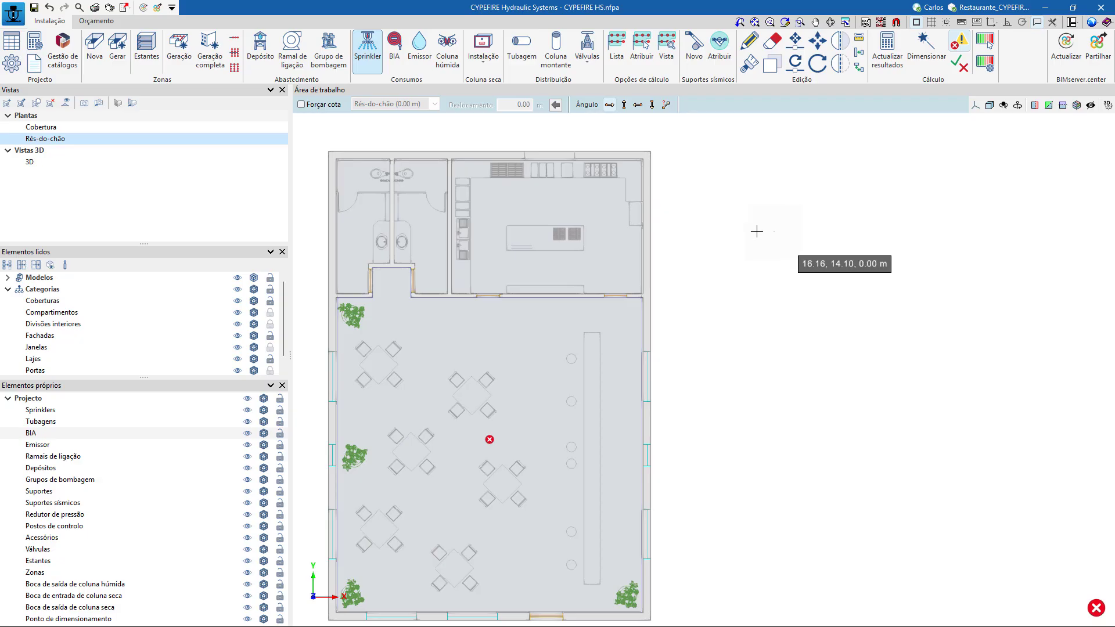
{"action": "left_click", "coordinate": [301, 104]}
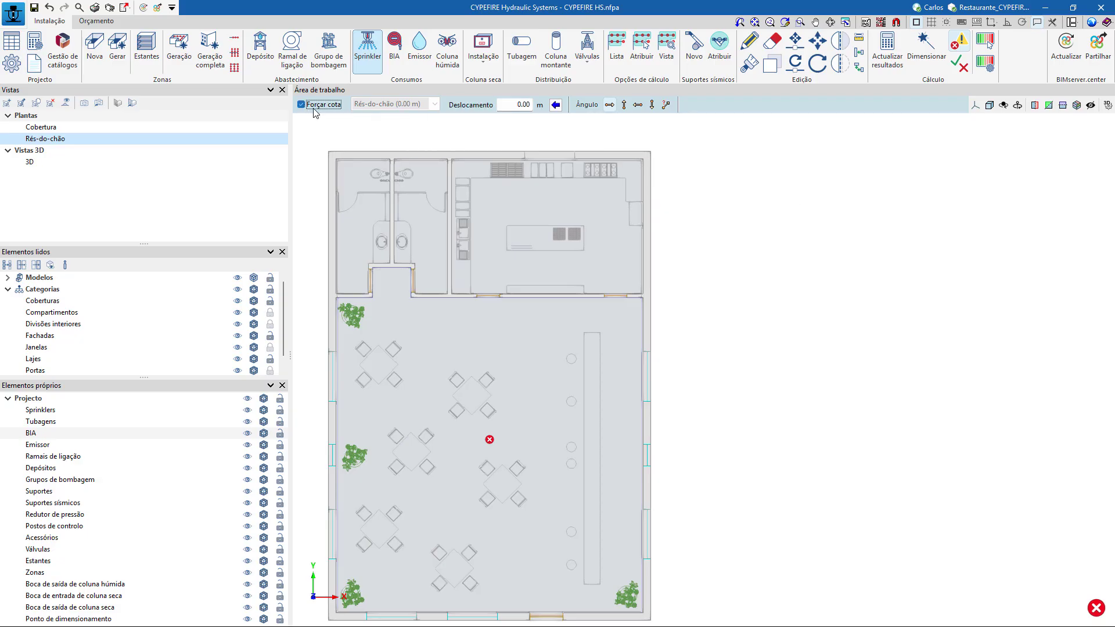
{"action": "left_click", "coordinate": [505, 107]}
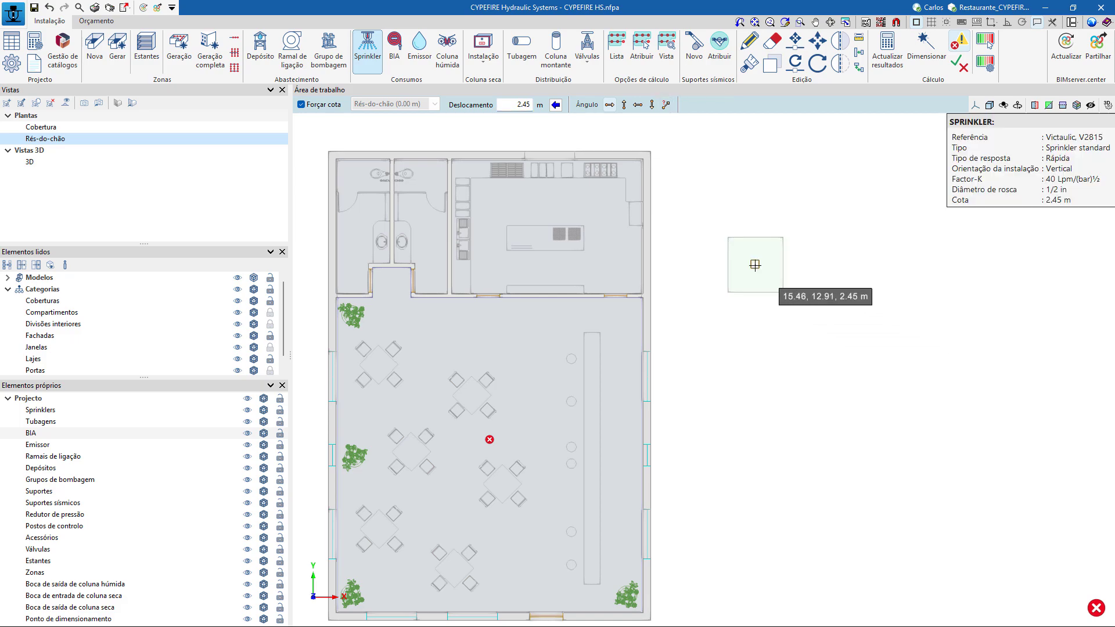
{"action": "left_click", "coordinate": [830, 265]}
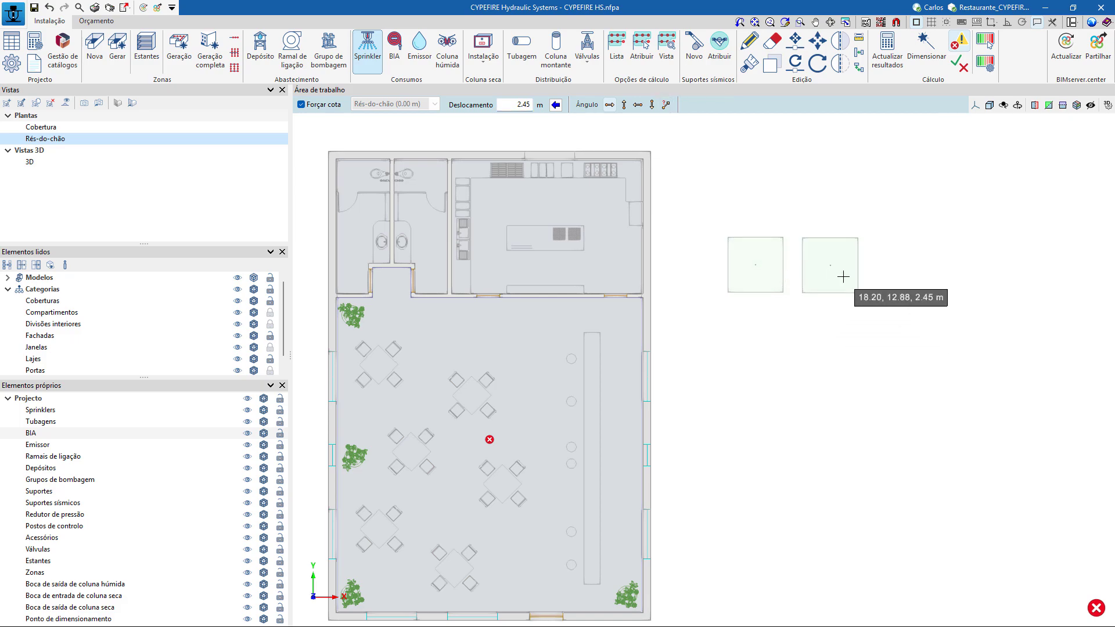
{"action": "left_click", "coordinate": [901, 266]}
{"action": "left_click", "coordinate": [967, 266]}
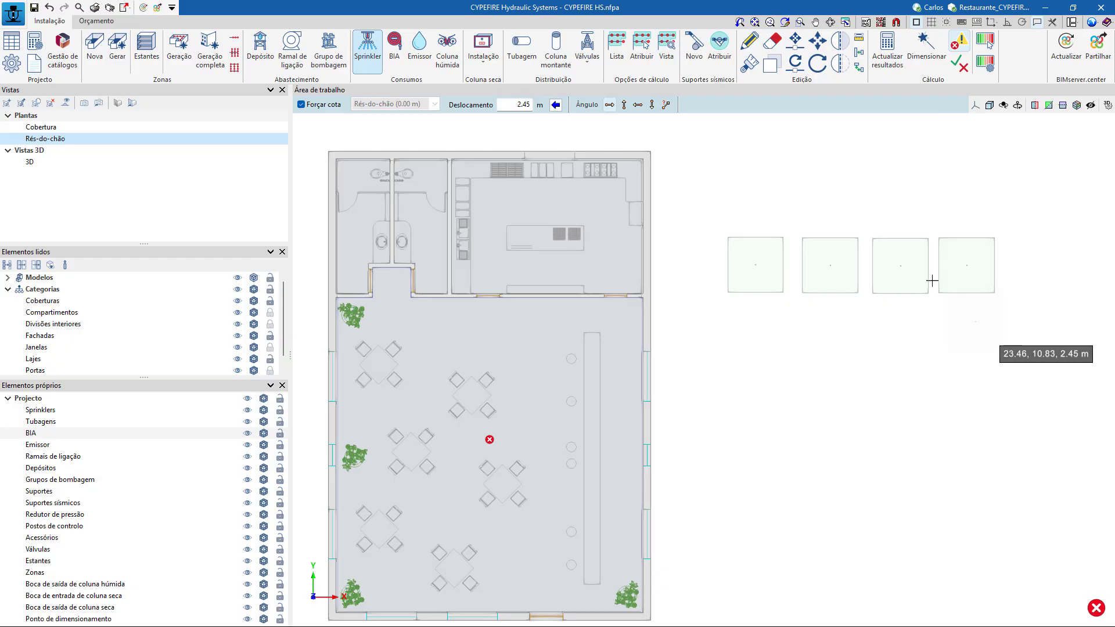
Copy the row of four sprinklers twice towards the south to form three rows spaced 2 m apart.
{"action": "left_click", "coordinate": [770, 64]}
{"action": "left_click", "coordinate": [1047, 323]}
{"action": "left_click", "coordinate": [723, 188]}
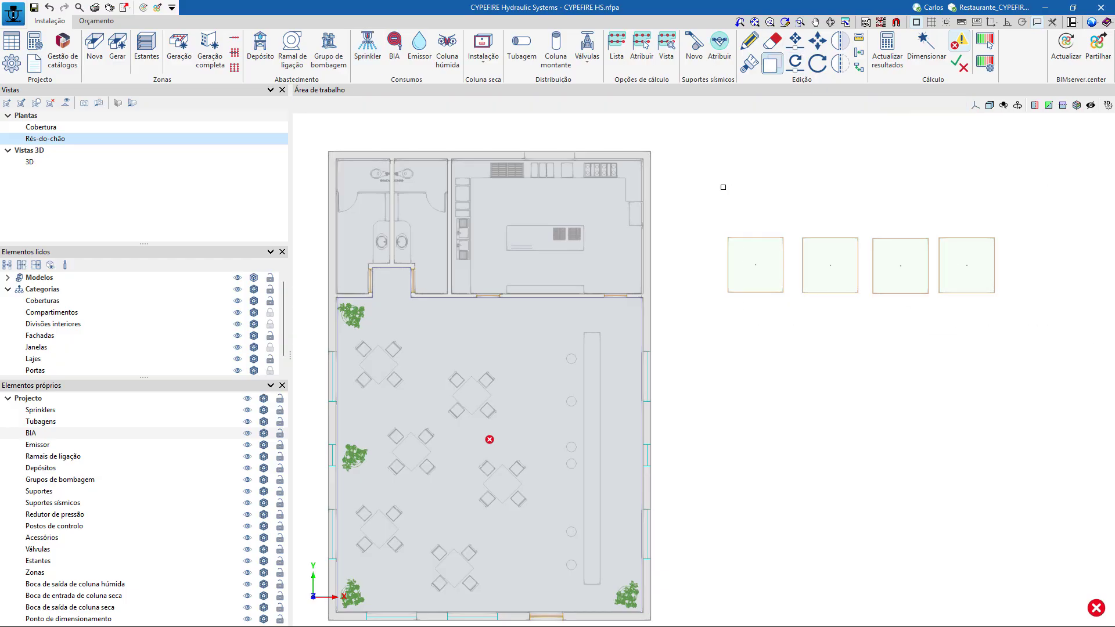
{"action": "right_click", "coordinate": [724, 188]}
{"action": "left_click", "coordinate": [756, 264]}
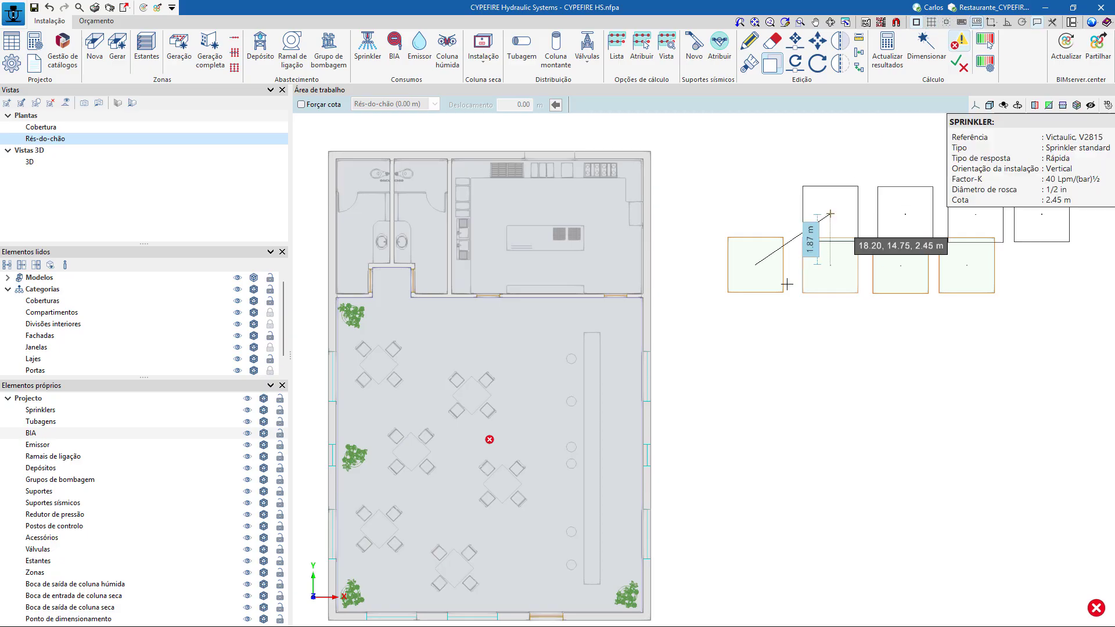
{"action": "left_click", "coordinate": [753, 341]}
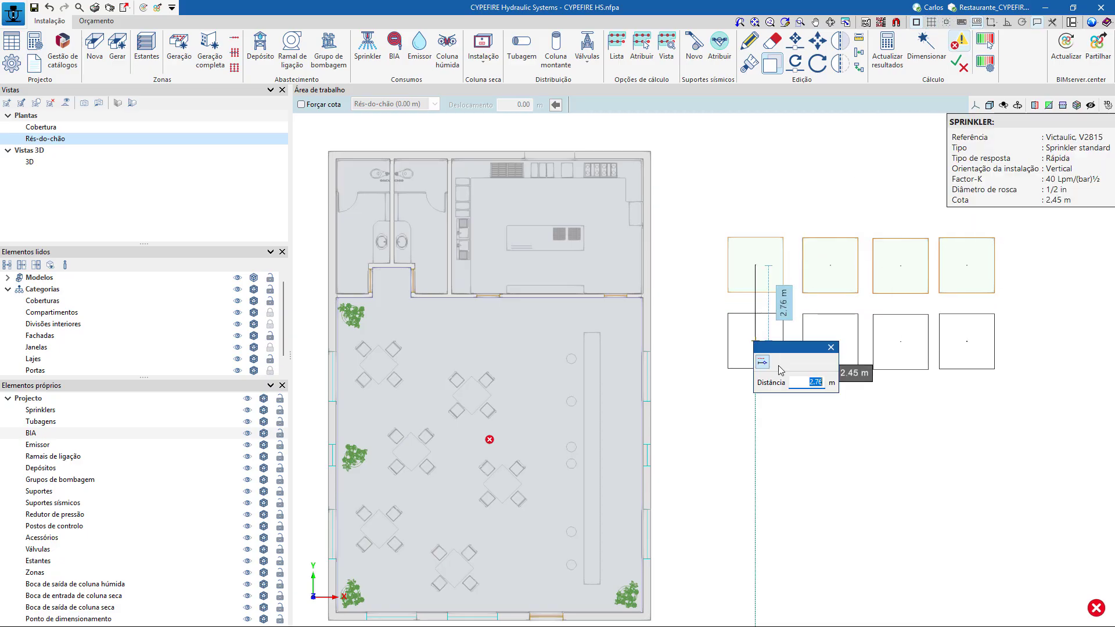
{"action": "key", "text": "Return"}
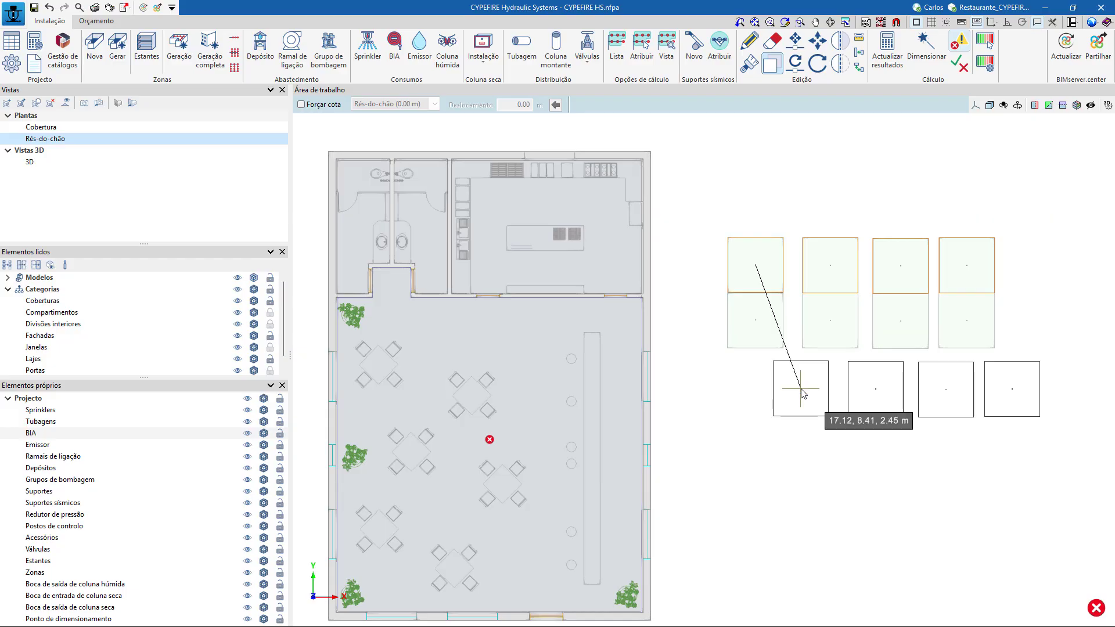
{"action": "left_click", "coordinate": [755, 391]}
{"action": "type", "text": "2"}
{"action": "key", "text": "Return"}
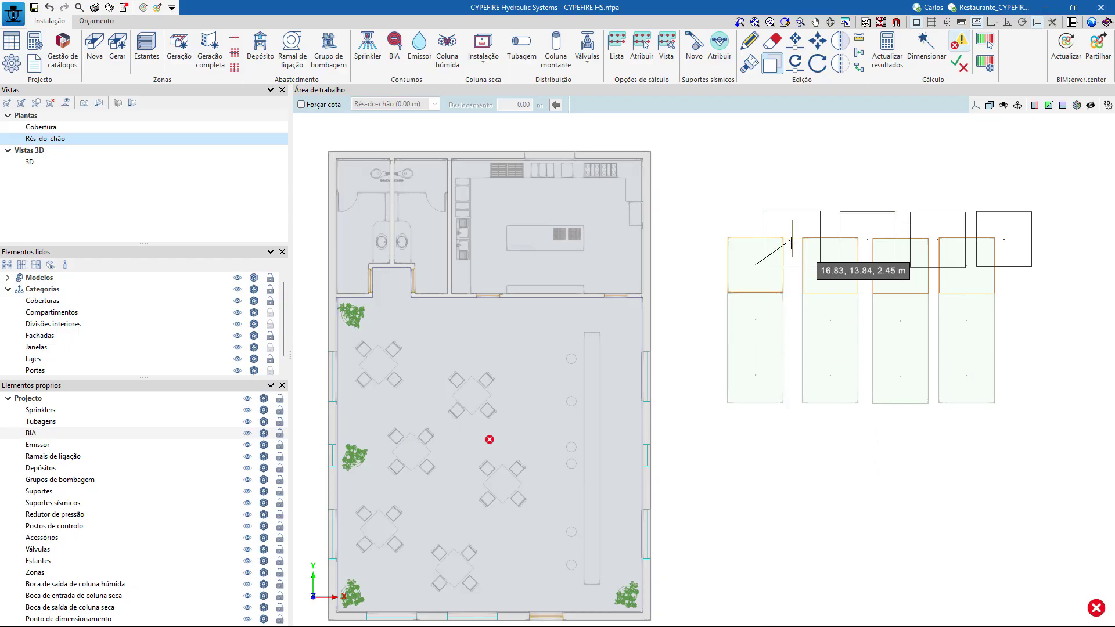
Delete all the sprinklers placed in the grid east of the building.
{"action": "left_click", "coordinate": [773, 41]}
{"action": "left_click_drag", "start_coordinate": [1020, 442], "coordinate": [958, 500]}
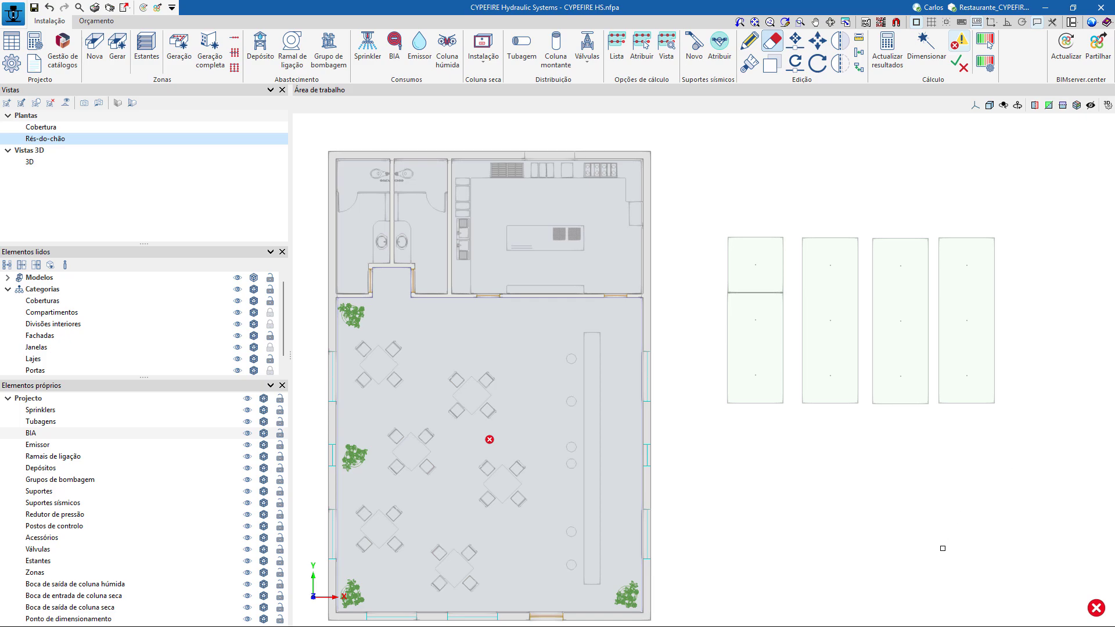
{"action": "mouse_move", "coordinate": [949, 555]}
{"action": "middle_mouse_down", "text": "shift"}
{"action": "mouse_move", "coordinate": [966, 468]}
{"action": "mouse_move", "coordinate": [964, 443]}
{"action": "mouse_move", "coordinate": [943, 433]}
{"action": "mouse_move", "coordinate": [955, 496]}
{"action": "mouse_move", "coordinate": [973, 488]}
{"action": "middle_mouse_up", "text": "shift"}
{"action": "scroll", "coordinate": [714, 418], "scroll_direction": "up", "scroll_amount": 5}
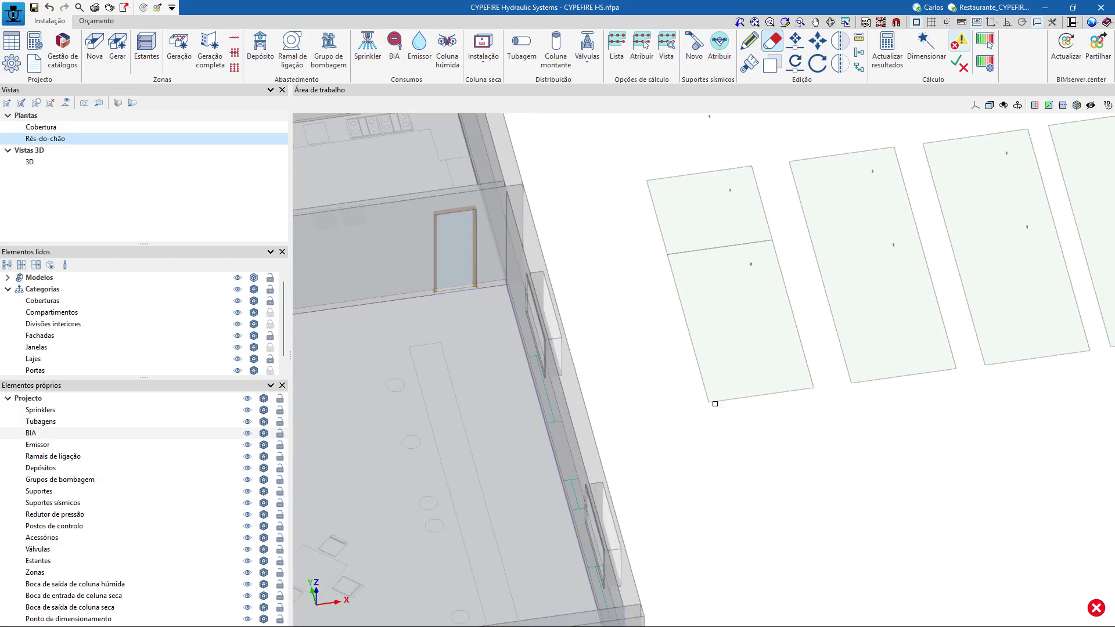
{"action": "scroll", "coordinate": [713, 400], "scroll_direction": "down", "scroll_amount": 5}
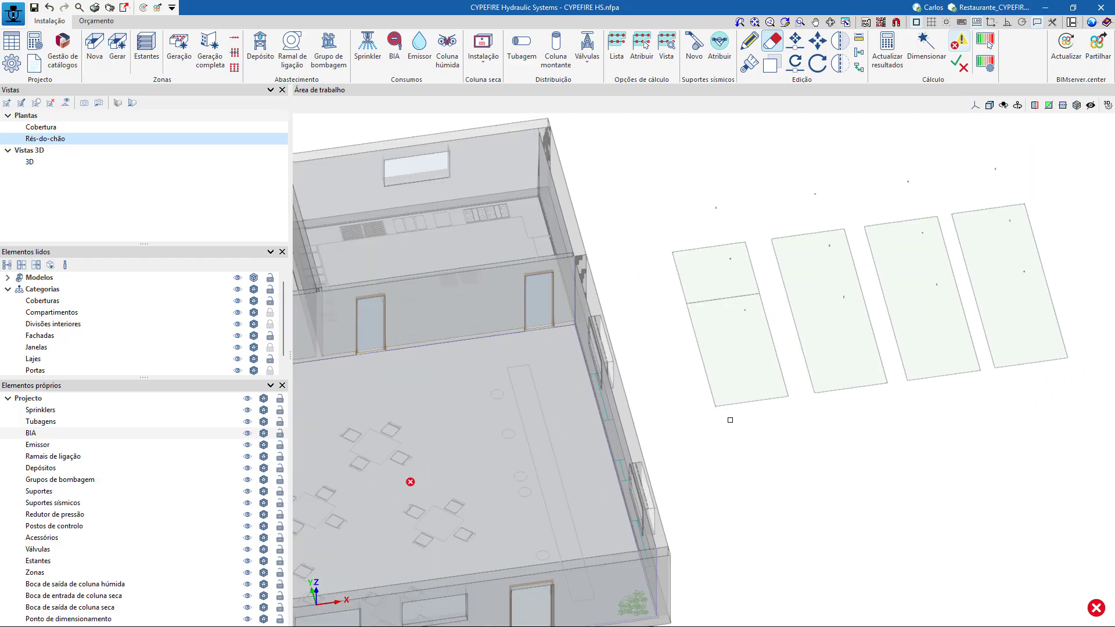
{"action": "mouse_move", "coordinate": [730, 418]}
{"action": "middle_mouse_down", "text": "shift"}
{"action": "mouse_move", "coordinate": [792, 443]}
{"action": "mouse_move", "coordinate": [778, 427]}
{"action": "middle_mouse_up", "text": "shift"}
{"action": "mouse_move", "coordinate": [738, 325]}
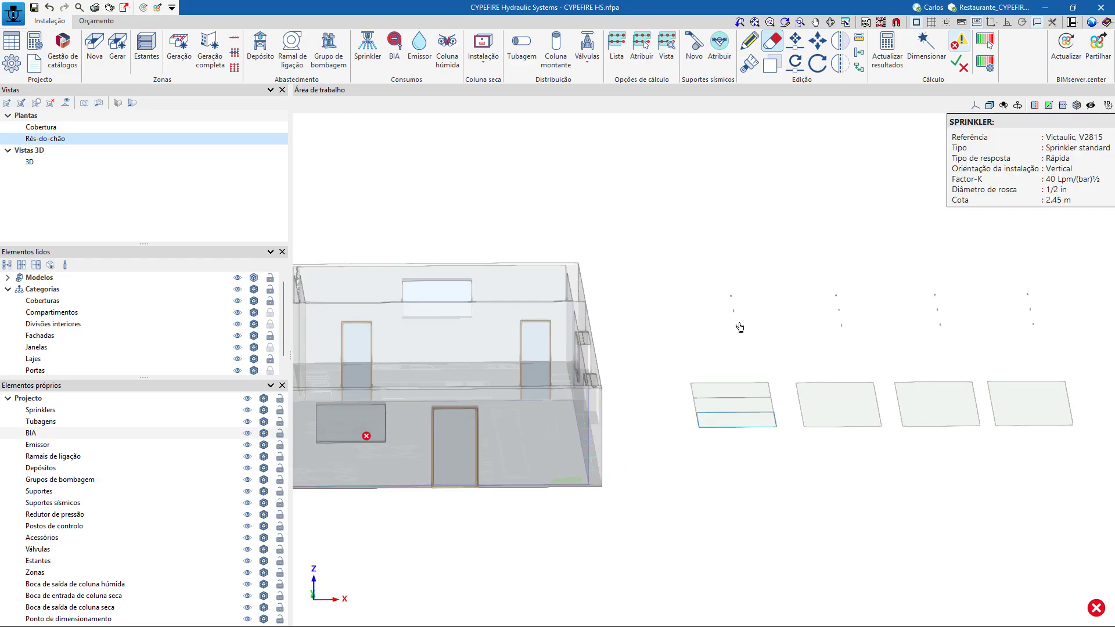
{"action": "scroll", "coordinate": [738, 326], "scroll_direction": "up", "scroll_amount": 5}
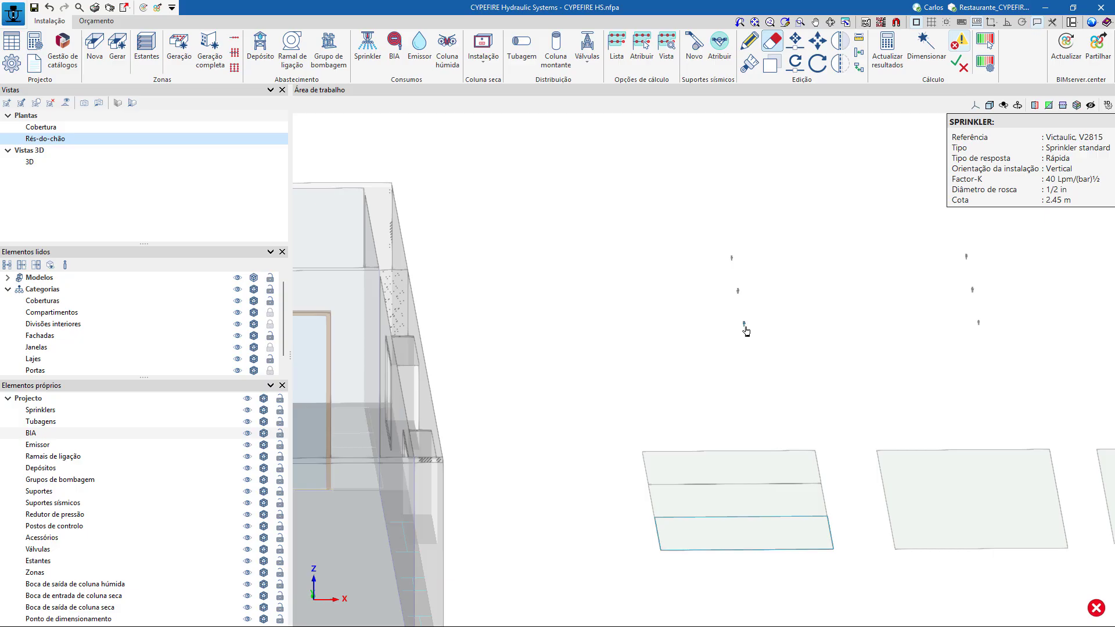
{"action": "scroll", "coordinate": [747, 331], "scroll_direction": "down", "scroll_amount": 5}
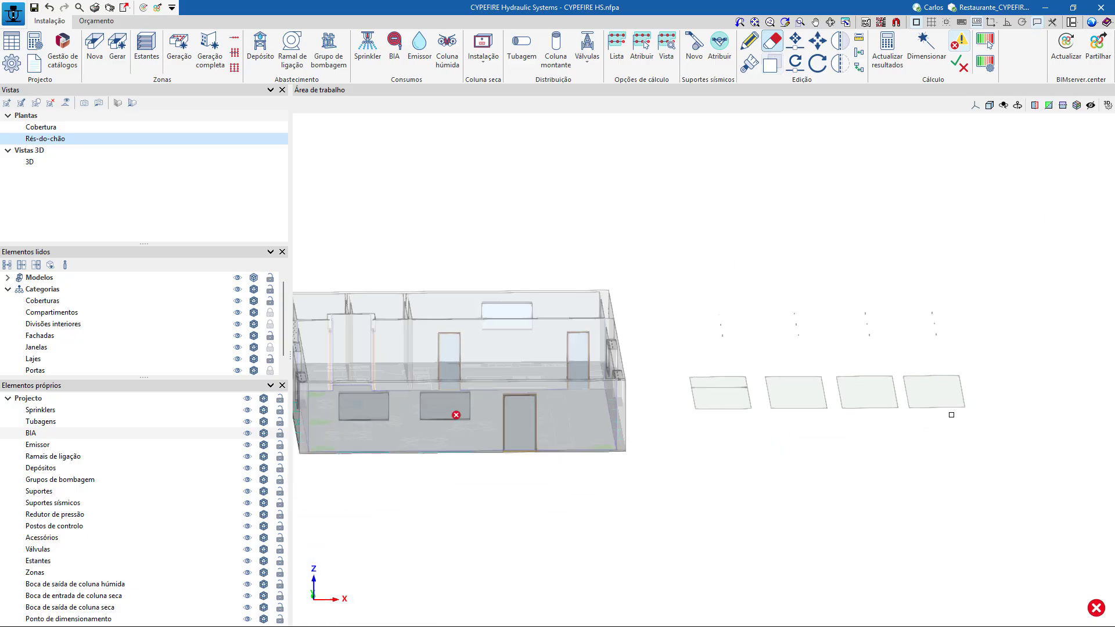
{"action": "mouse_move", "coordinate": [994, 436]}
{"action": "left_mouse_down"}
{"action": "mouse_move", "coordinate": [801, 338]}
{"action": "mouse_move", "coordinate": [695, 256]}
{"action": "left_mouse_up"}
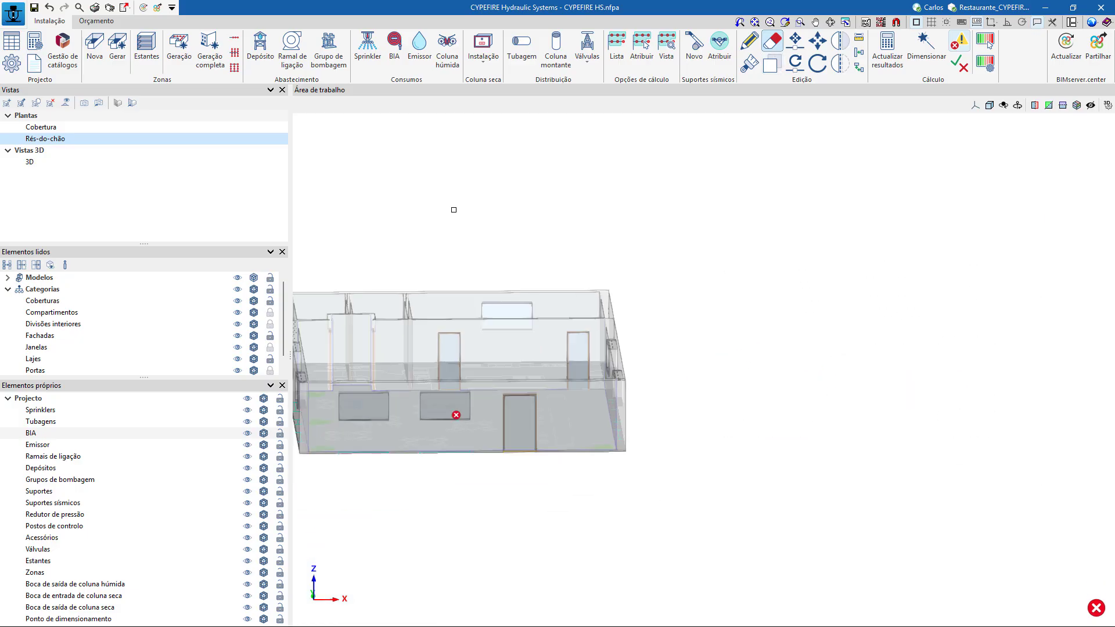
Show the restaurant model in its XZ front elevation.
{"action": "left_click", "coordinate": [131, 103]}
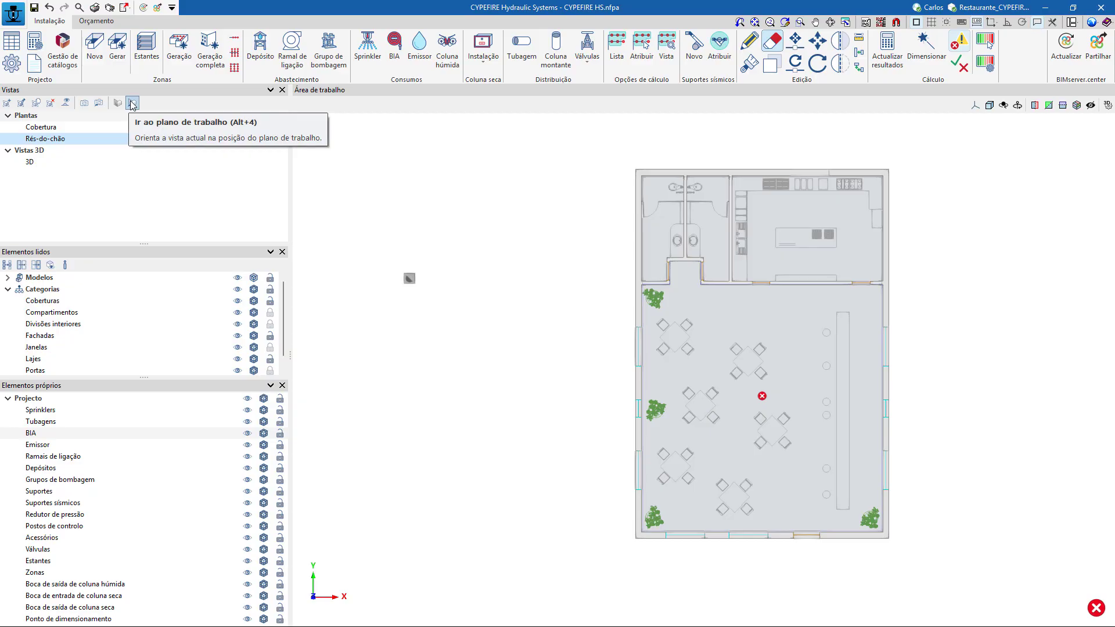
{"action": "left_click", "coordinate": [975, 105]}
{"action": "left_click", "coordinate": [980, 125]}
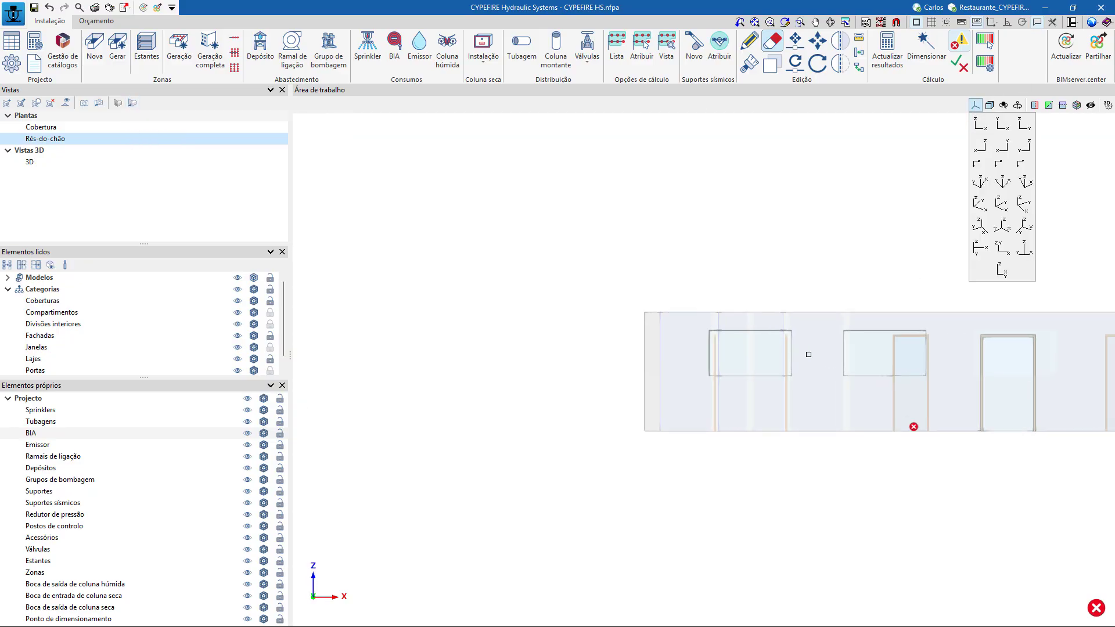
Switch between the XZ elevation and the plan orientations, and return the restaurant model to its XY plan view.
{"action": "left_click", "coordinate": [1003, 124]}
{"action": "left_click", "coordinate": [1002, 145]}
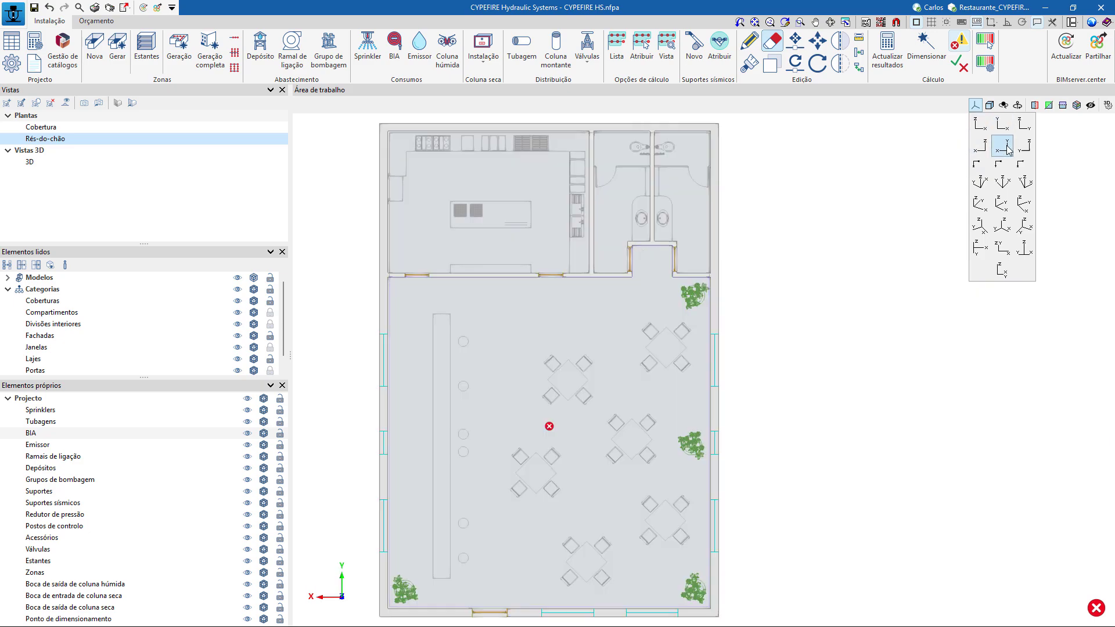
{"action": "left_click", "coordinate": [980, 125]}
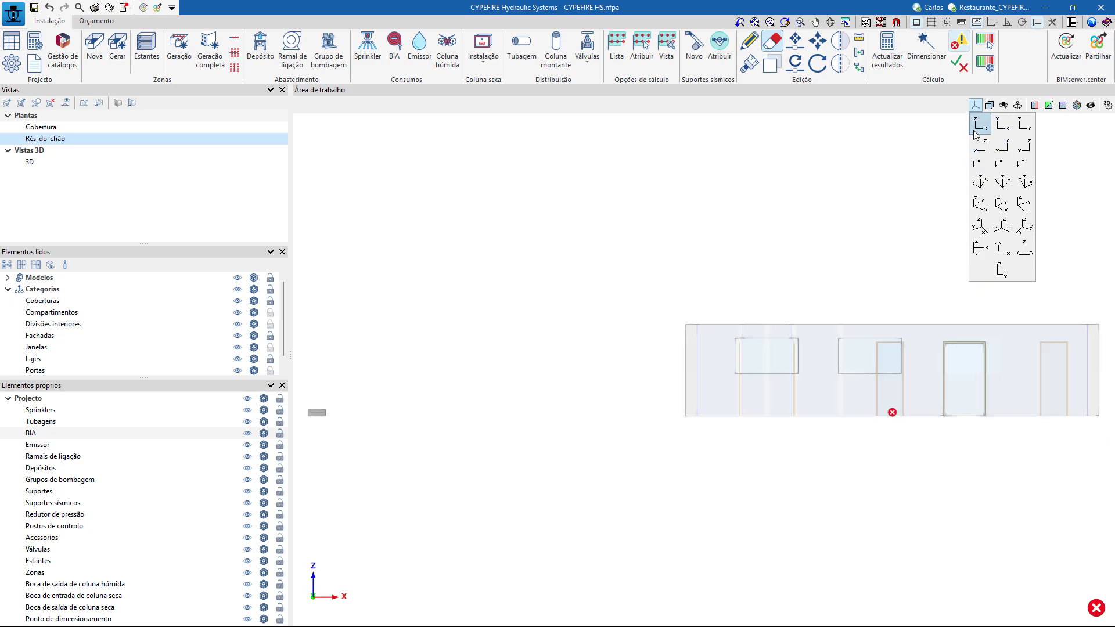
{"action": "left_click", "coordinate": [1002, 124]}
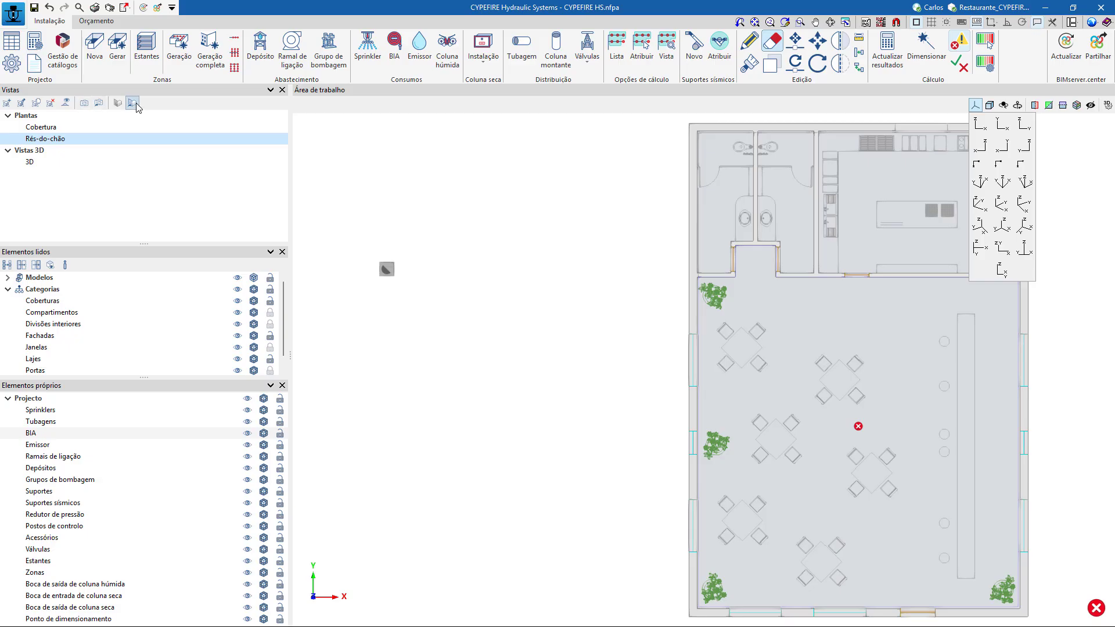
{"action": "scroll", "coordinate": [580, 366], "scroll_direction": "down", "scroll_amount": 3}
{"action": "middle_click_drag", "start_coordinate": [525, 358], "coordinate": [378, 352]}
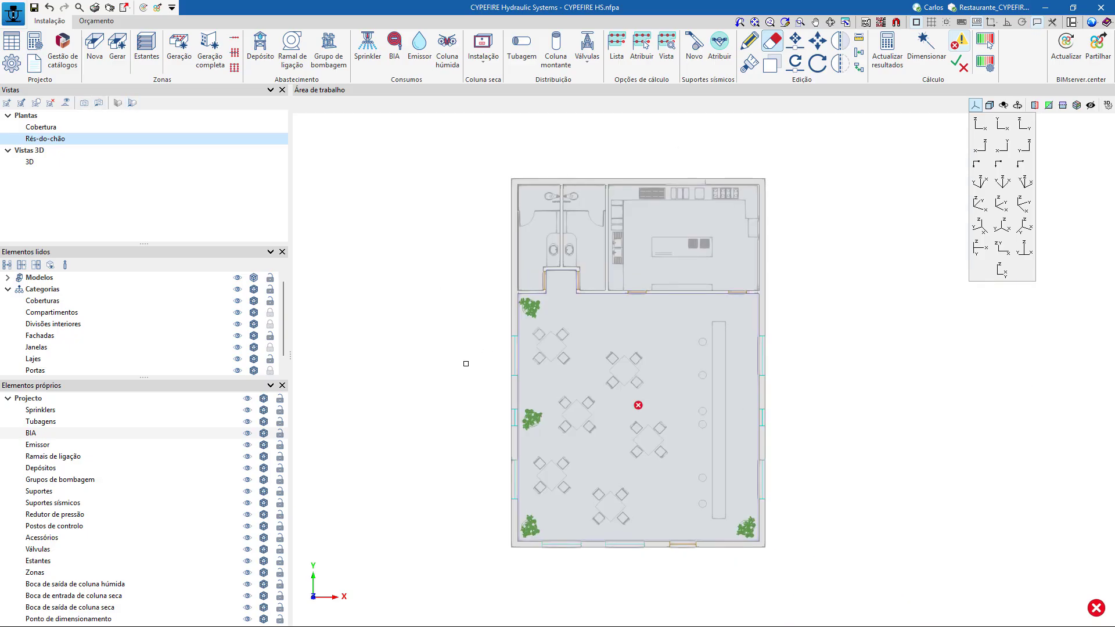
{"action": "scroll", "coordinate": [465, 364], "scroll_direction": "up", "scroll_amount": 3}
{"action": "middle_click_drag", "start_coordinate": [471, 374], "coordinate": [485, 330]}
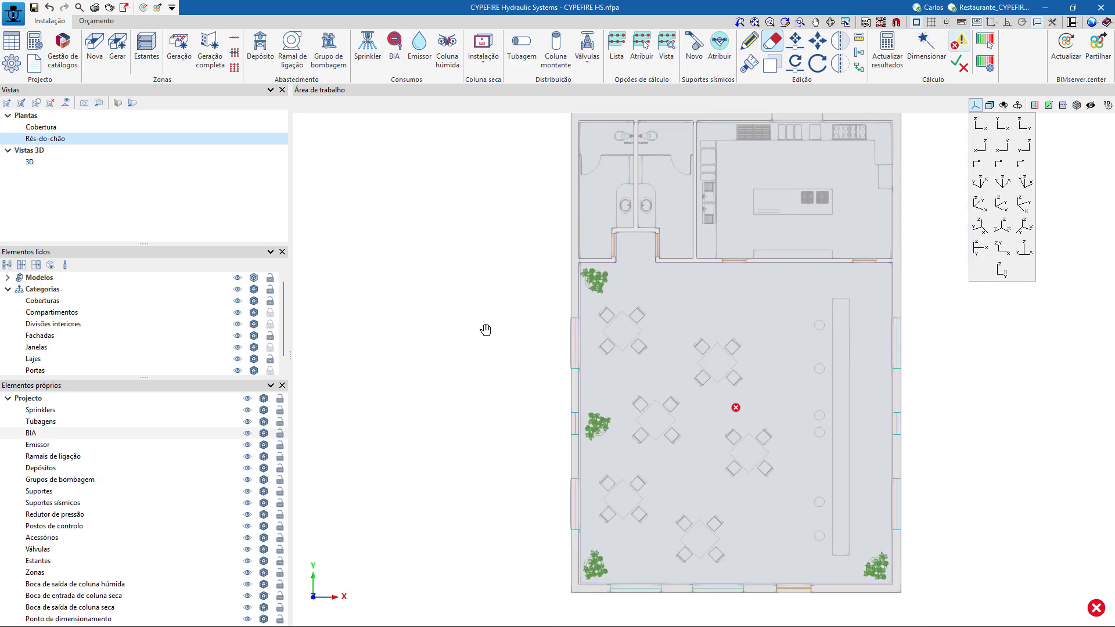
Check the DXF-DWG template view selection, keeping Restaurante_CYPEFIRE HS_RC selected.
{"action": "left_click", "coordinate": [880, 22]}
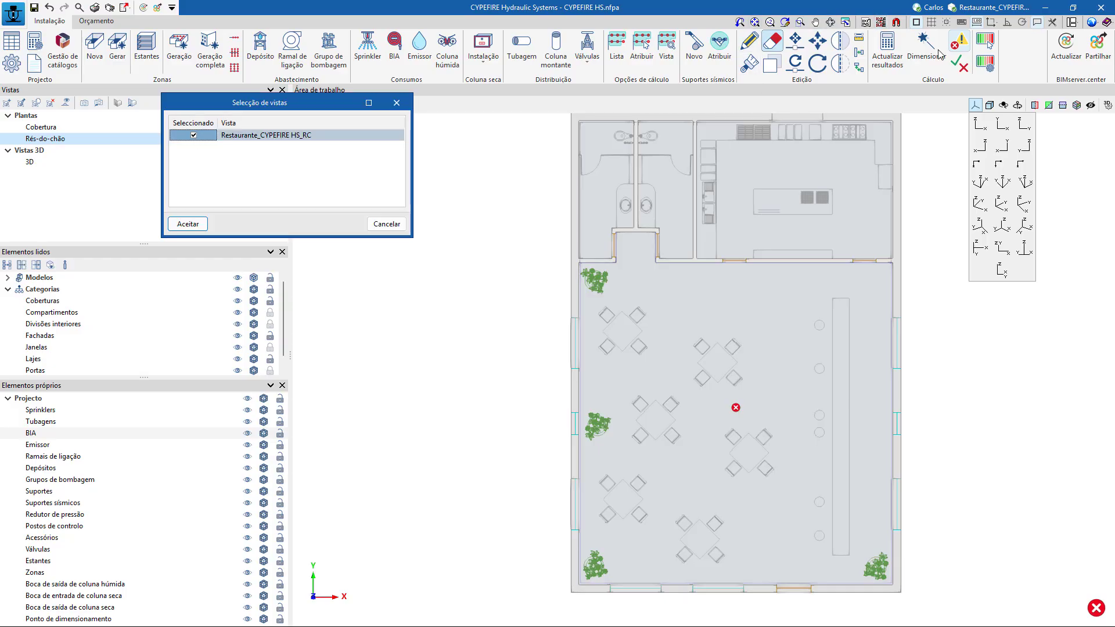
{"action": "left_click", "coordinate": [187, 223]}
{"action": "left_click", "coordinate": [881, 23]}
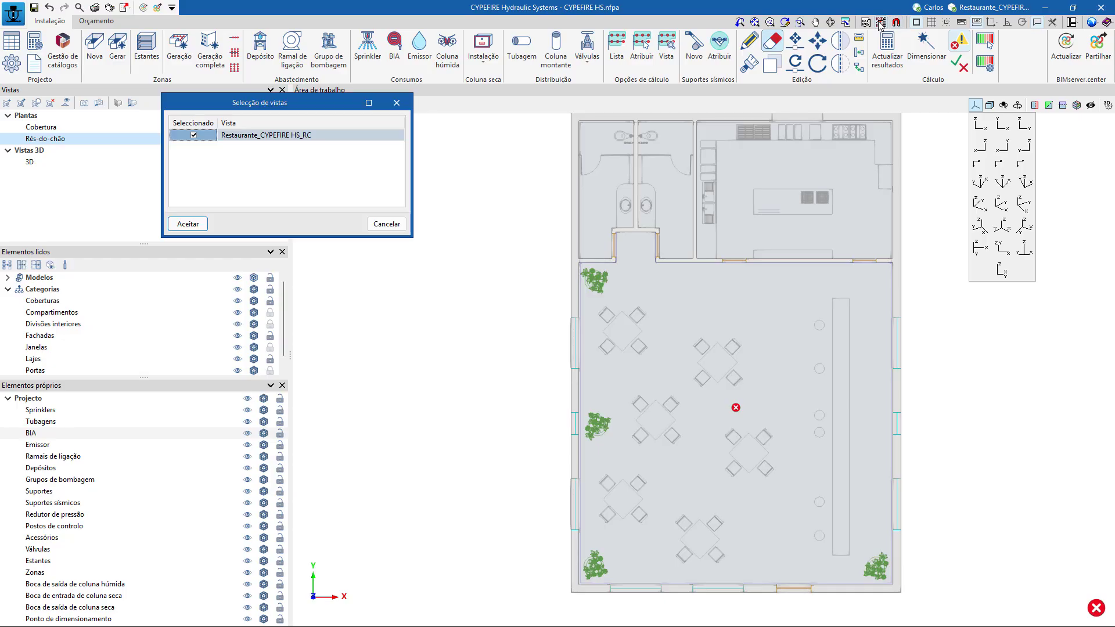
{"action": "left_click", "coordinate": [188, 224]}
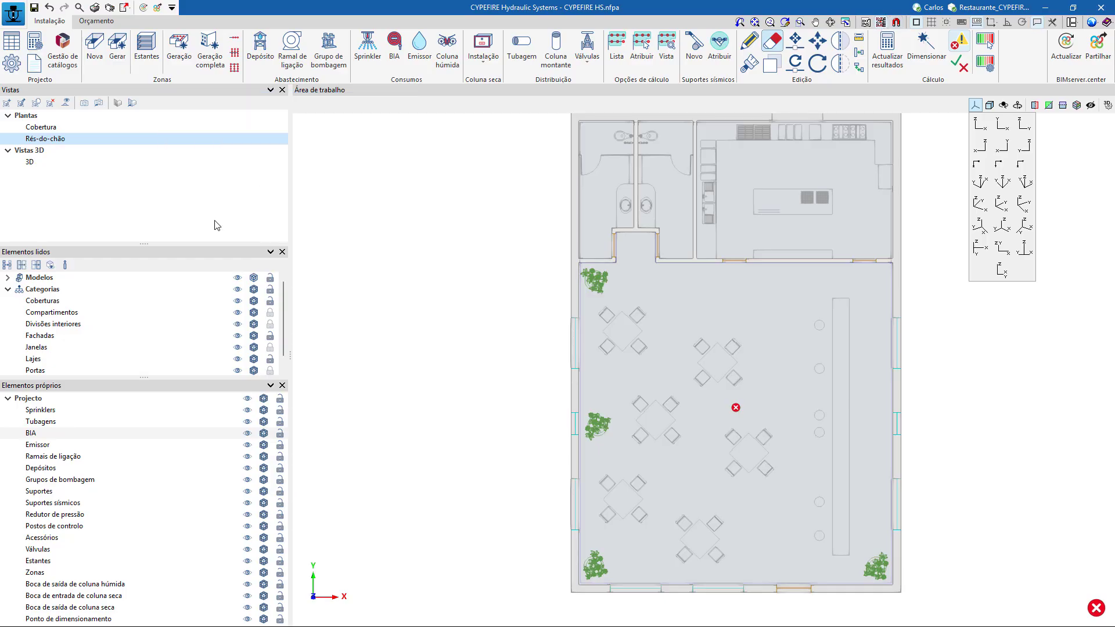
{"action": "left_click", "coordinate": [881, 22]}
{"action": "middle_click_drag", "start_coordinate": [962, 405], "coordinate": [807, 401]}
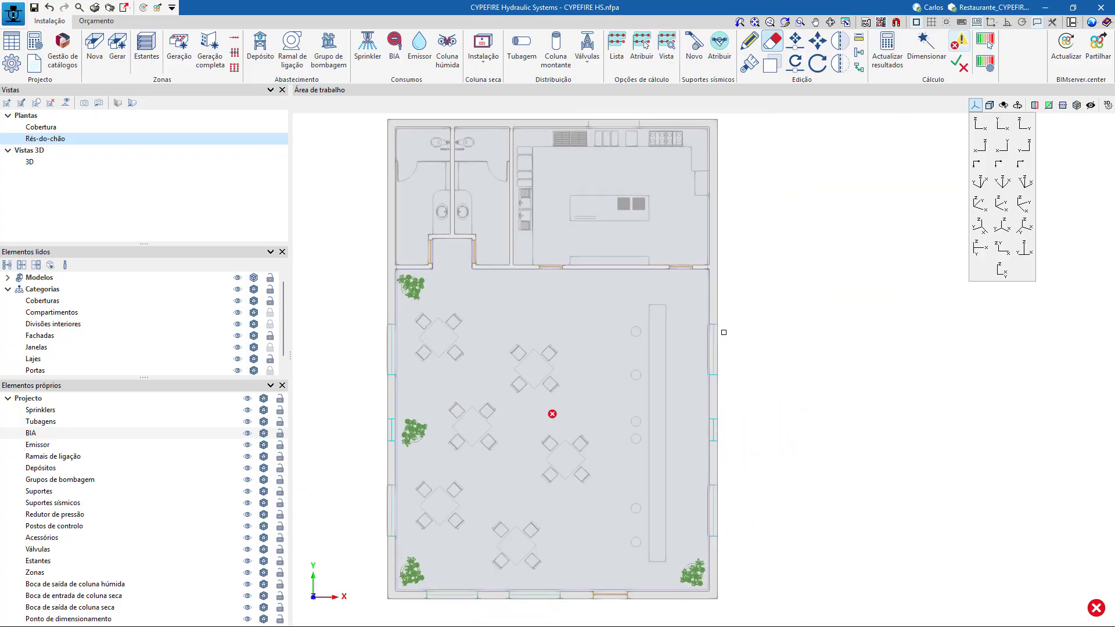
Review the single-sprinkler settings and the automatic sprinkler distribution settings without generating anything.
{"action": "left_click", "coordinate": [370, 51]}
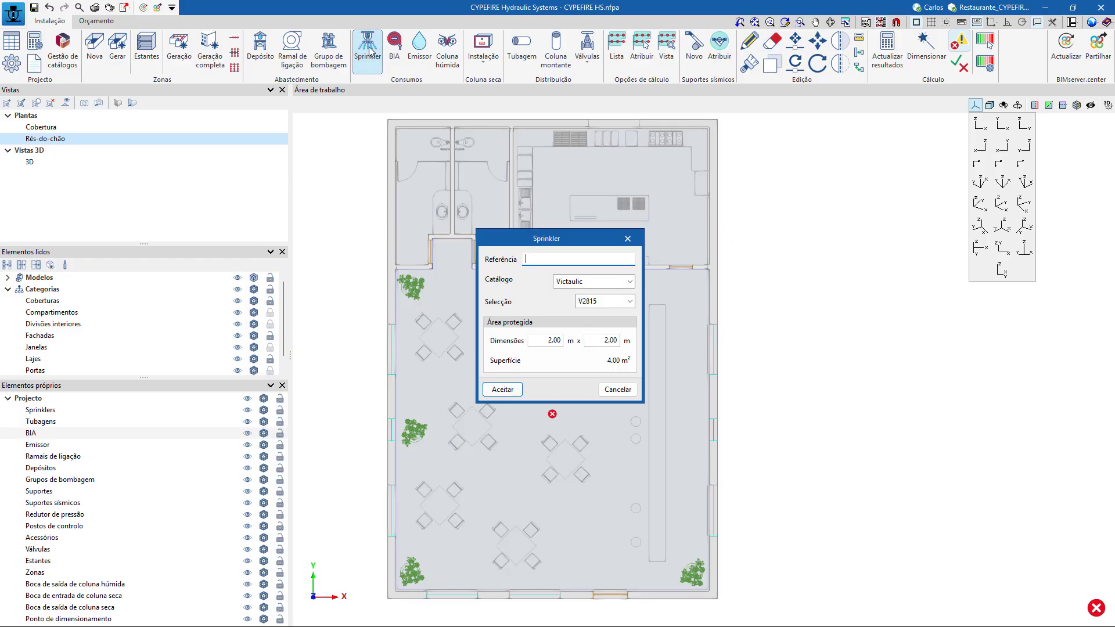
{"action": "key", "text": "Escape"}
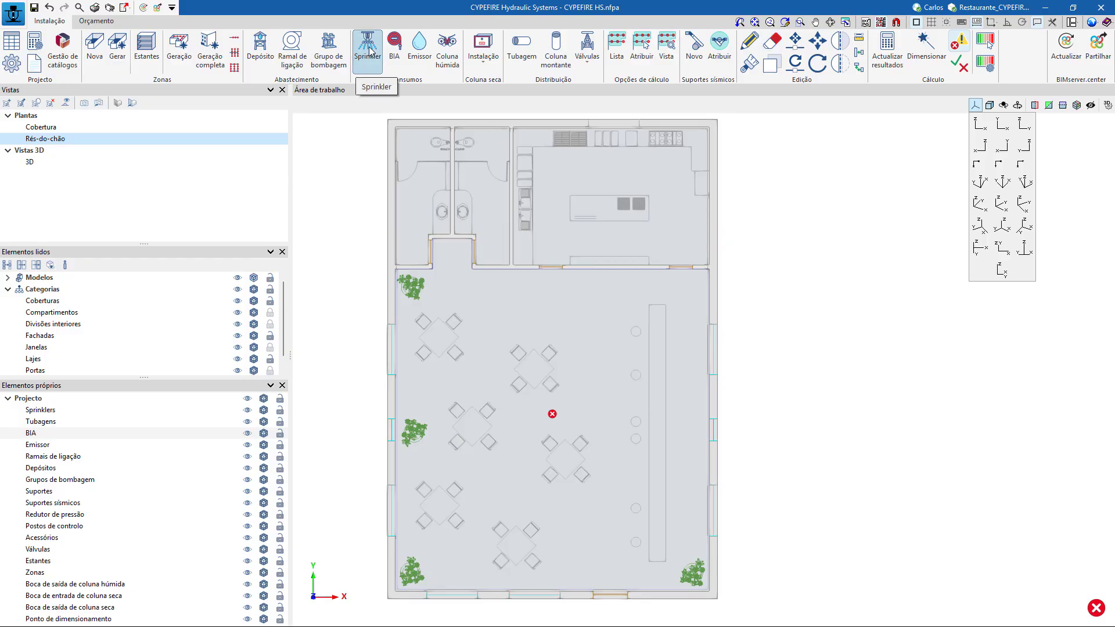
{"action": "left_click", "coordinate": [485, 64]}
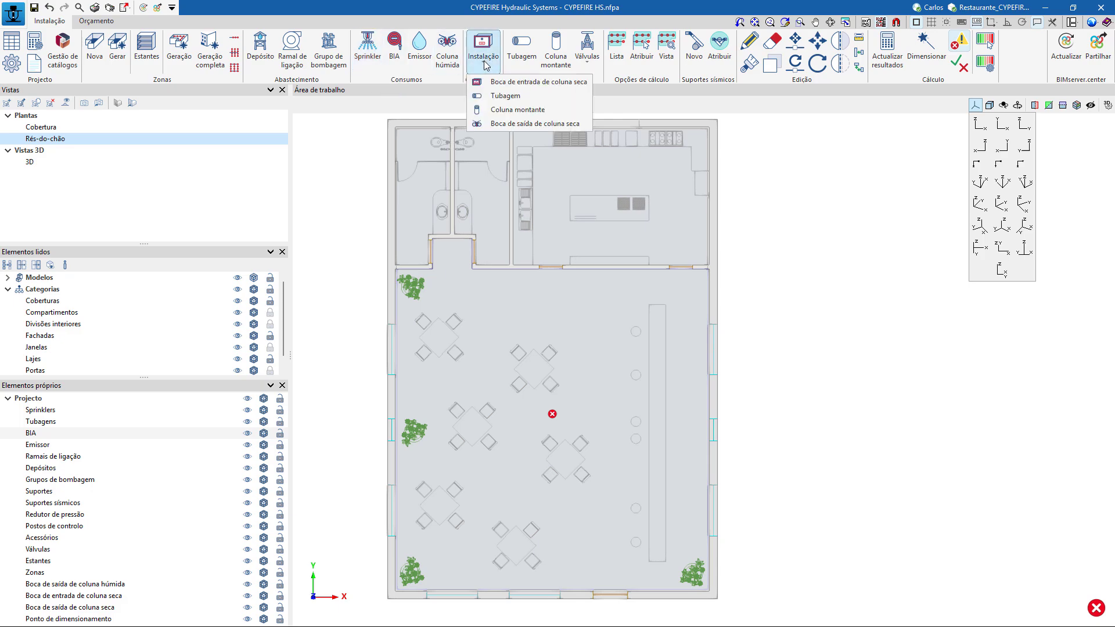
{"action": "left_click", "coordinate": [175, 61]}
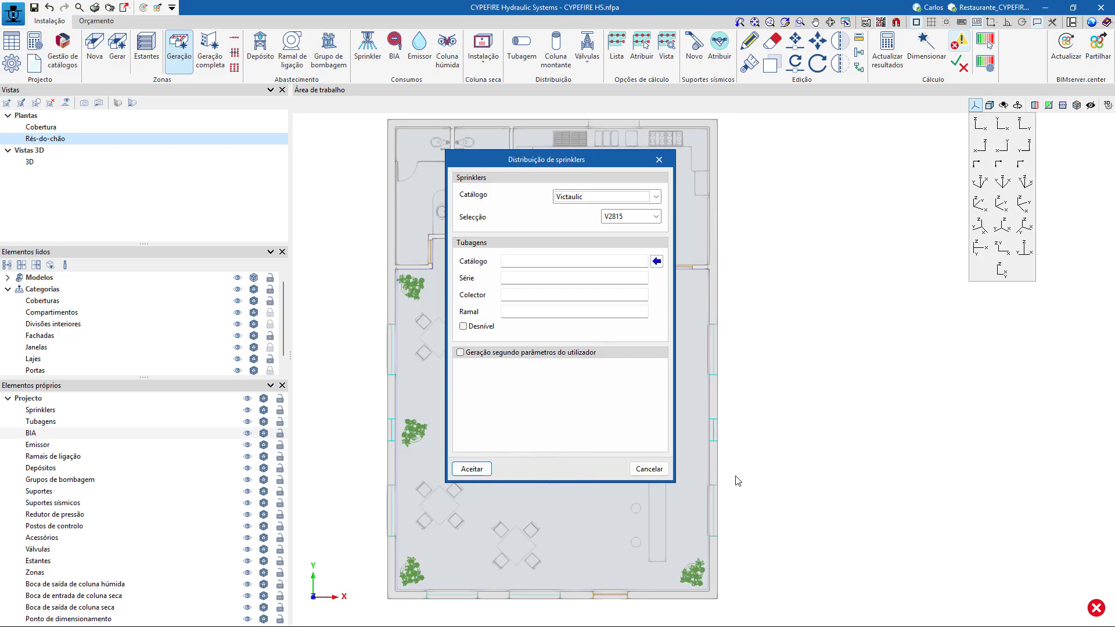
{"action": "left_click", "coordinate": [662, 475]}
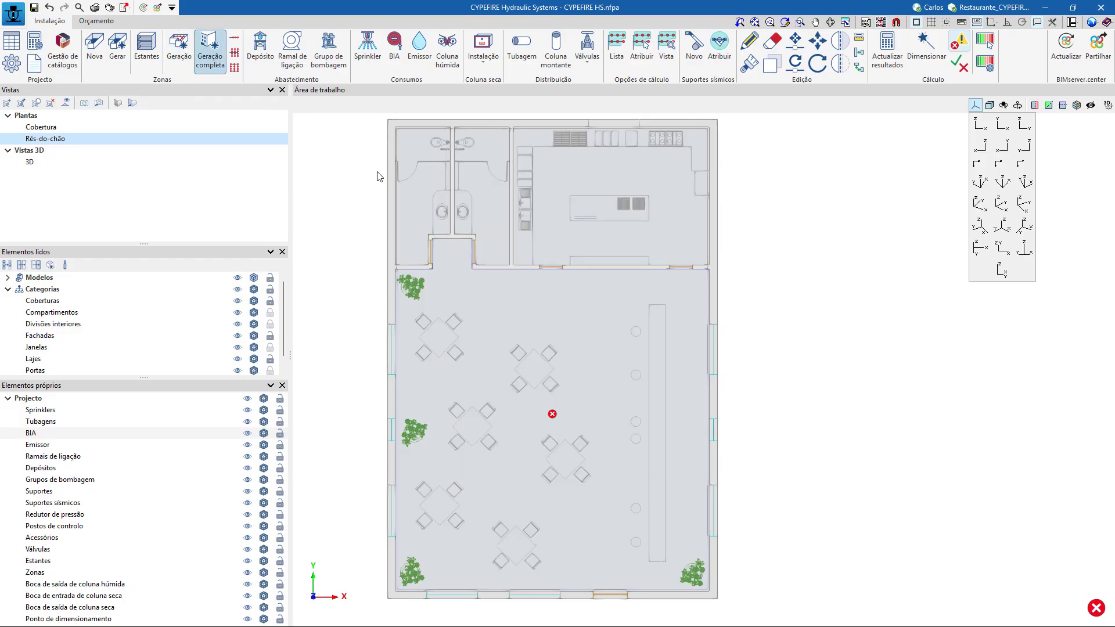
{"action": "left_click", "coordinate": [211, 56]}
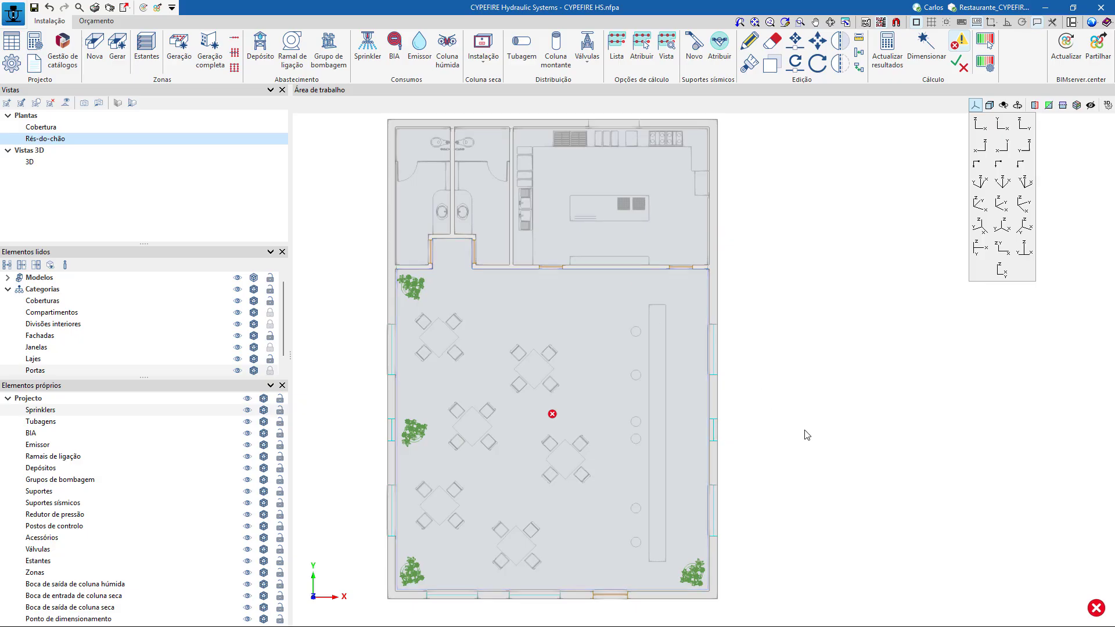
Configure a sprinkler branch distribution with Victaulic V2815 heads and Pinto & Cruz EN10255 pipe 101290 (80 mm), keeping the 2.00 m sprinkler spacing.
{"action": "left_click", "coordinate": [235, 39]}
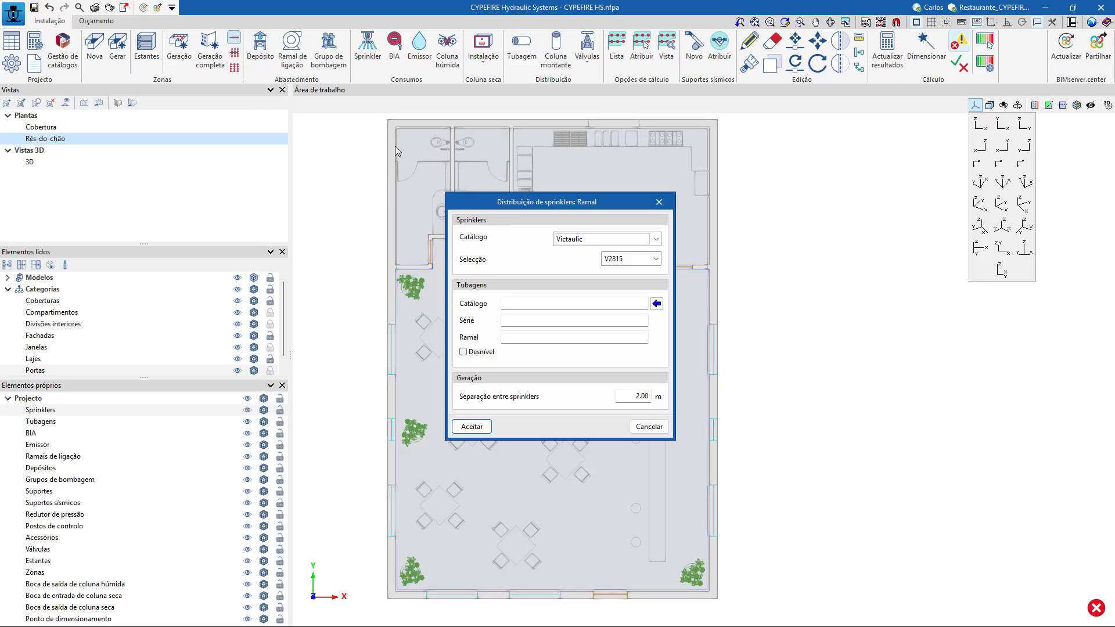
{"action": "left_click", "coordinate": [656, 303]}
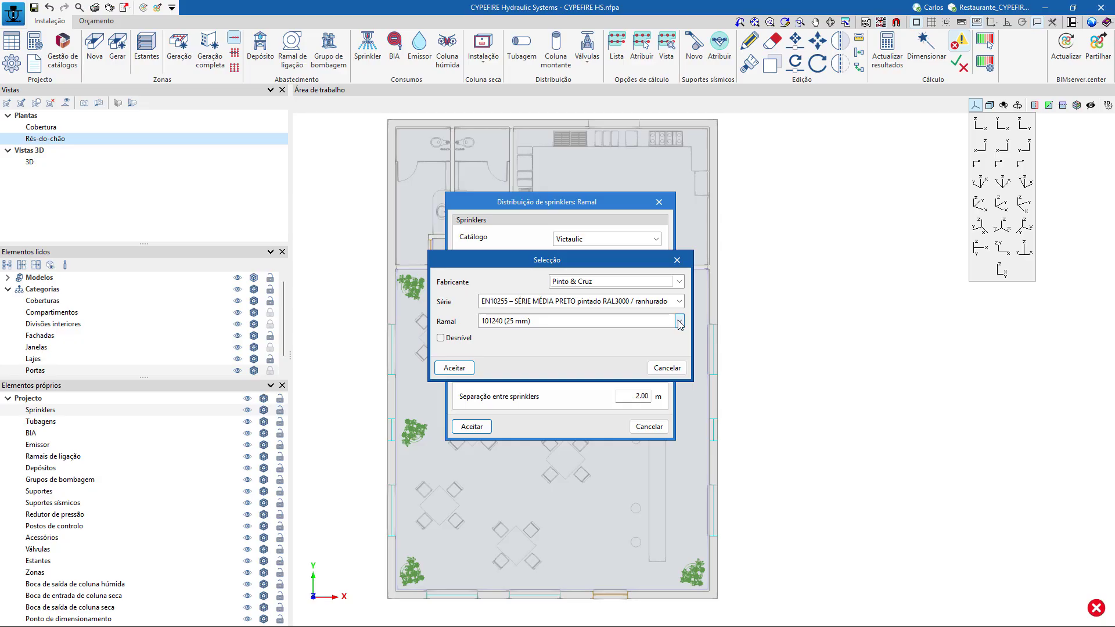
{"action": "left_click", "coordinate": [679, 321]}
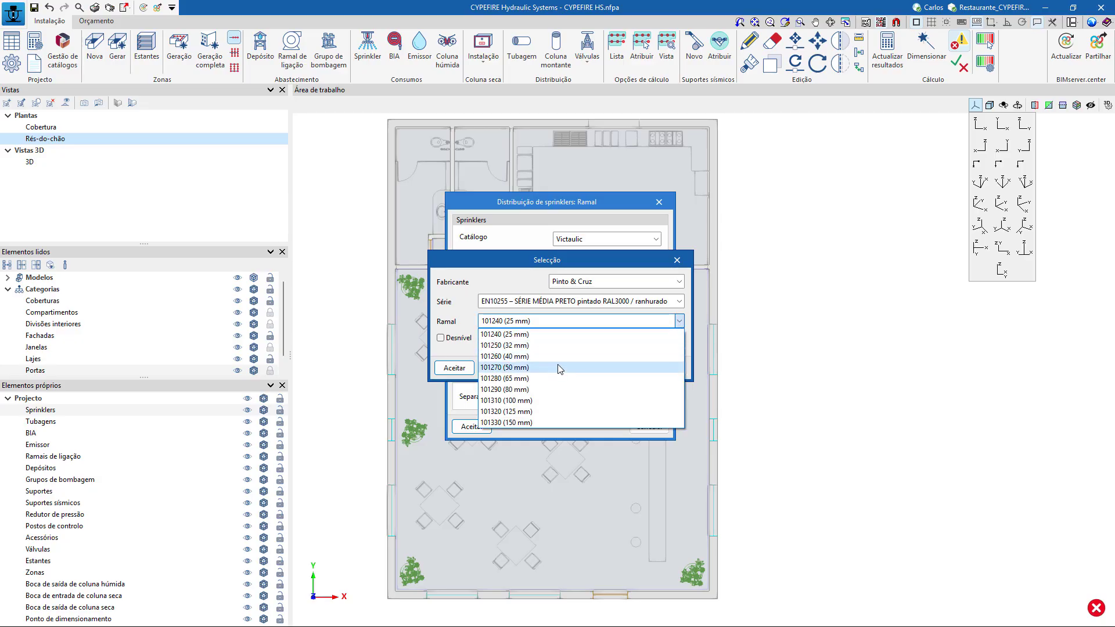
{"action": "left_click", "coordinate": [548, 388]}
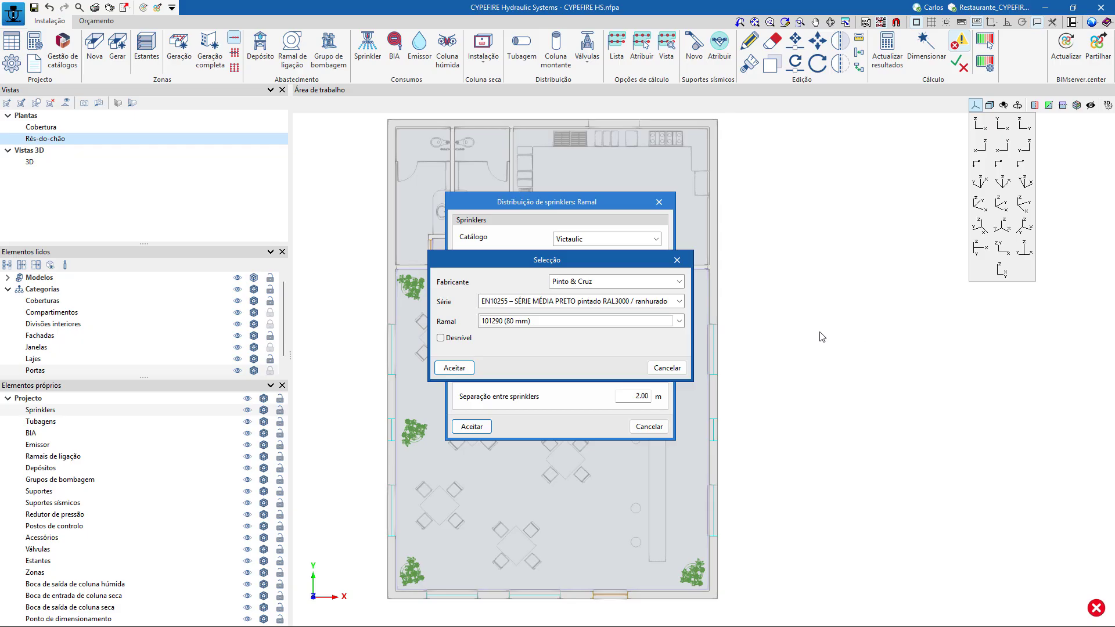
{"action": "left_click", "coordinate": [458, 338]}
{"action": "left_click", "coordinate": [472, 343]}
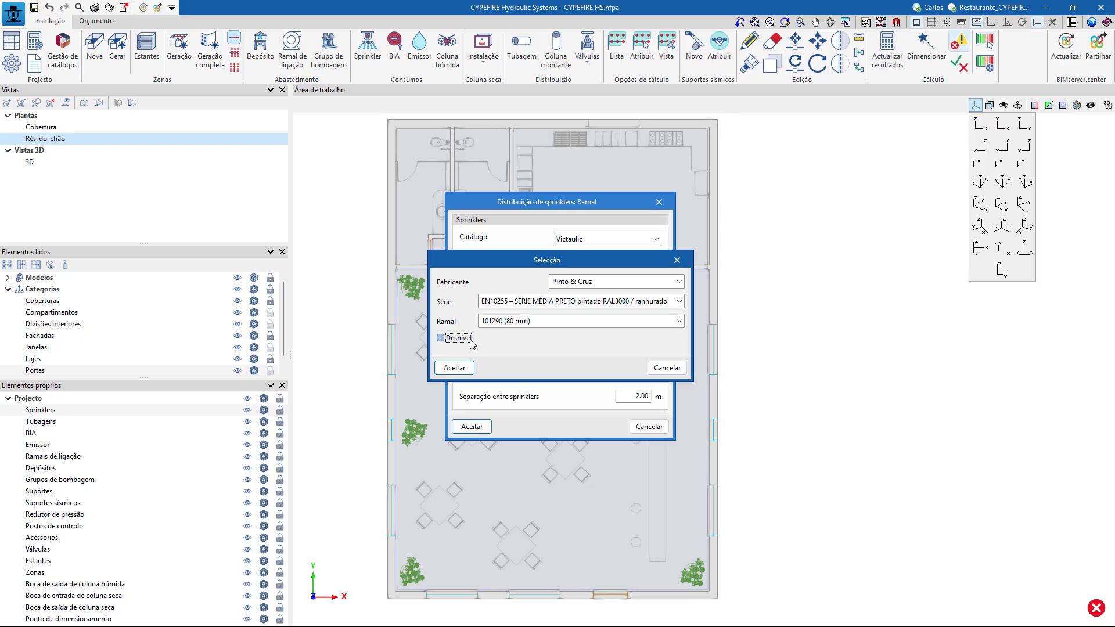
{"action": "left_click", "coordinate": [459, 370]}
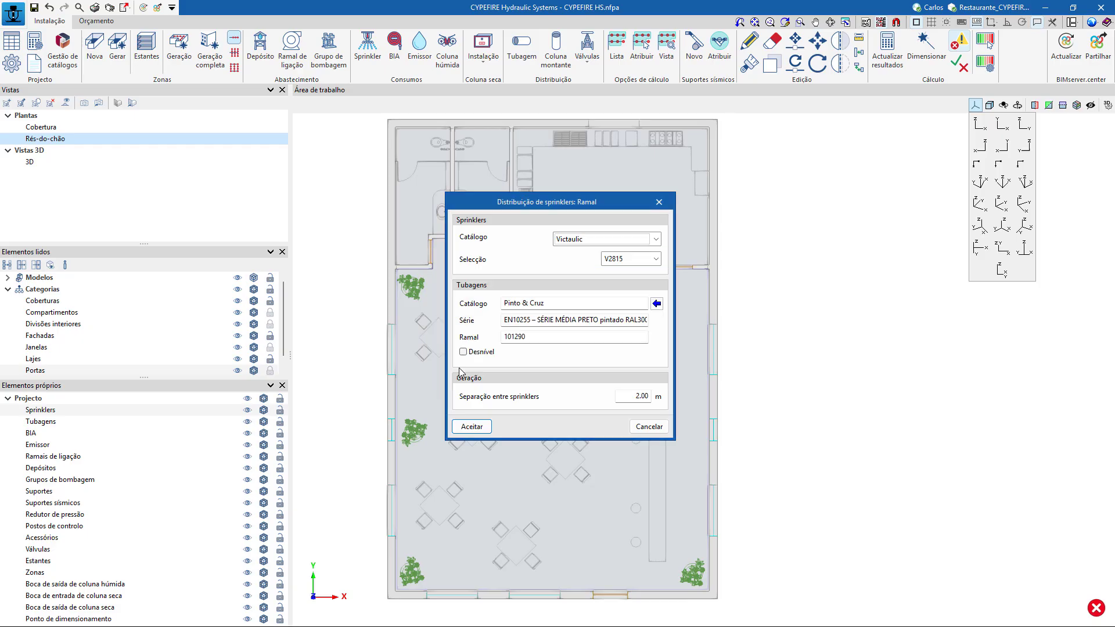
{"action": "left_click", "coordinate": [471, 427]}
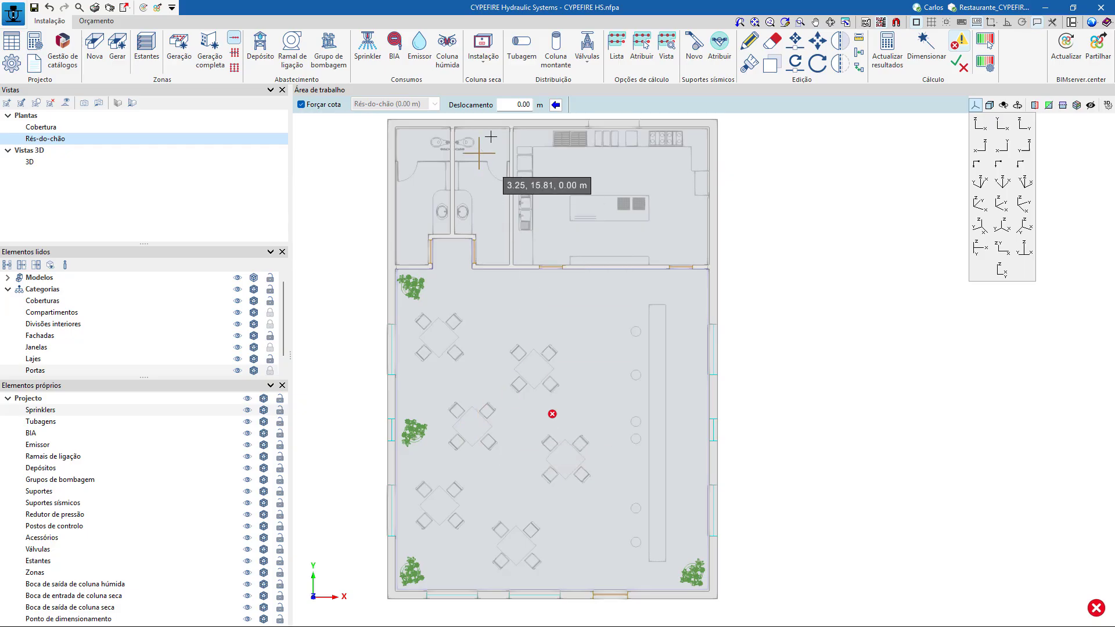
Draw a horizontal sprinkler branch east of the building with the elevation forced to a 2.45 m offset, and check it in 3D.
{"action": "type", "text": "2.45"}
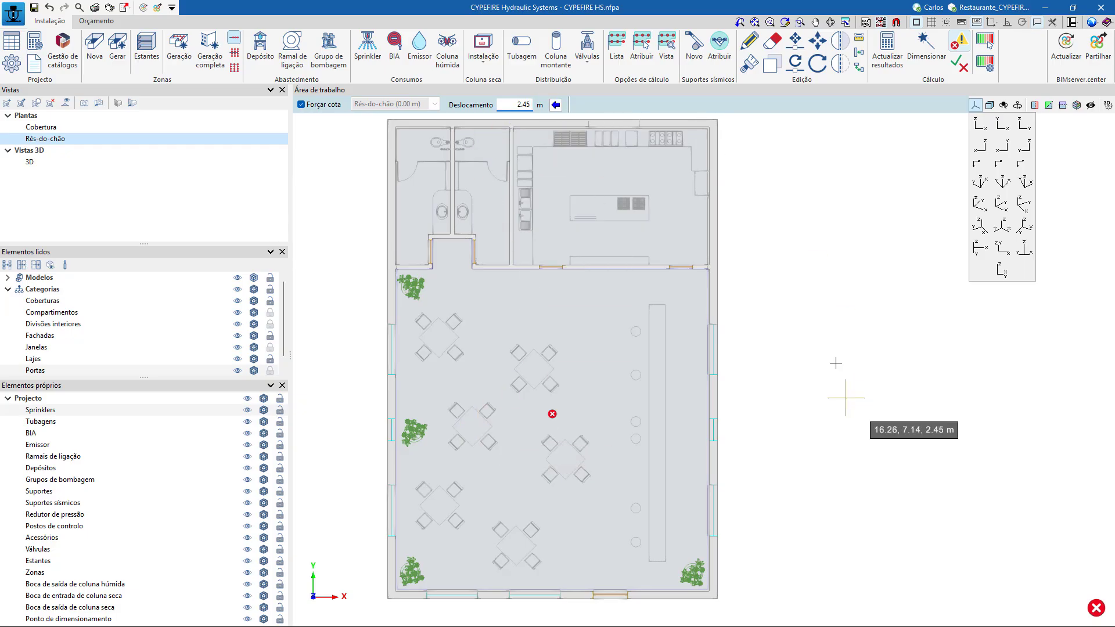
{"action": "left_click", "coordinate": [781, 380]}
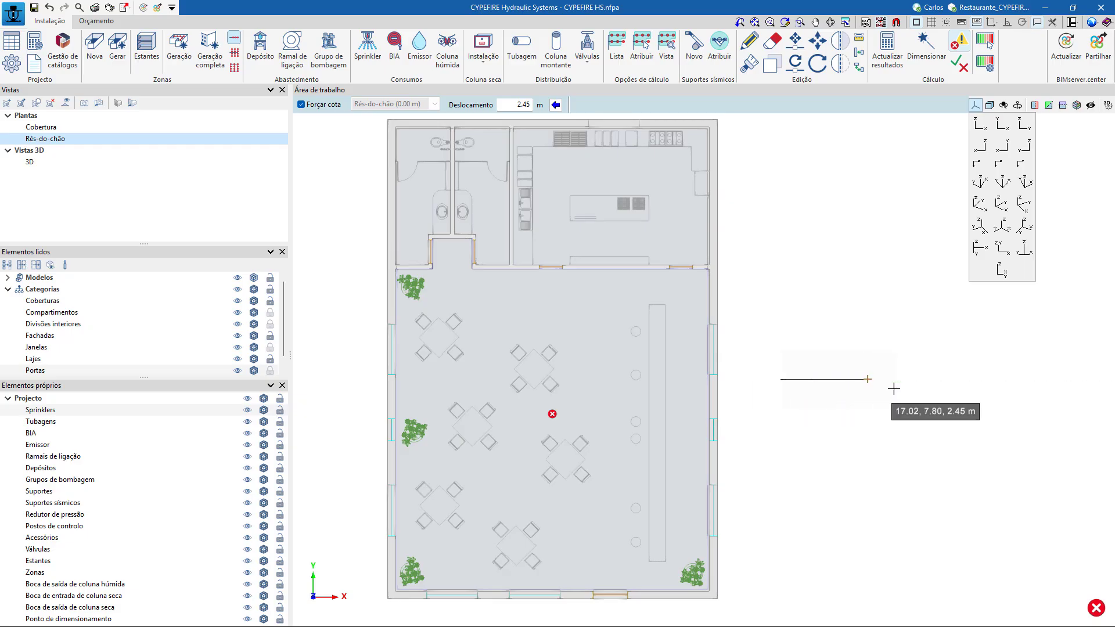
{"action": "left_click", "coordinate": [1033, 380]}
{"action": "scroll", "coordinate": [1019, 445], "scroll_direction": "up", "scroll_amount": 2}
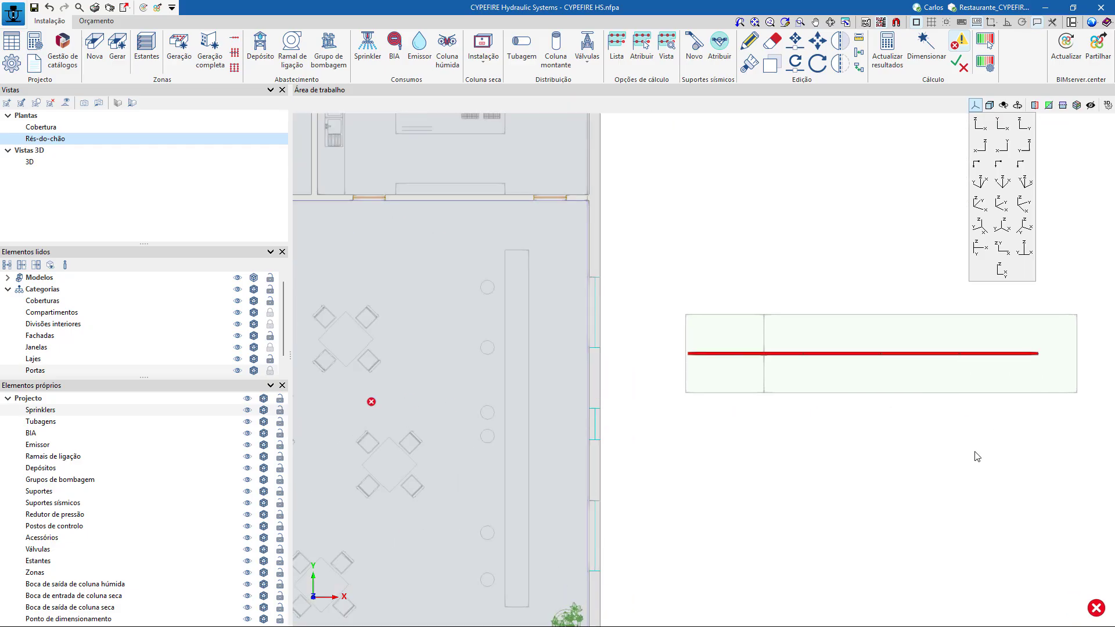
{"action": "scroll", "coordinate": [978, 458], "scroll_direction": "up", "scroll_amount": 1}
{"action": "scroll", "coordinate": [979, 458], "scroll_direction": "down", "scroll_amount": 2}
{"action": "middle_click_drag", "start_coordinate": [980, 458], "coordinate": [848, 454]}
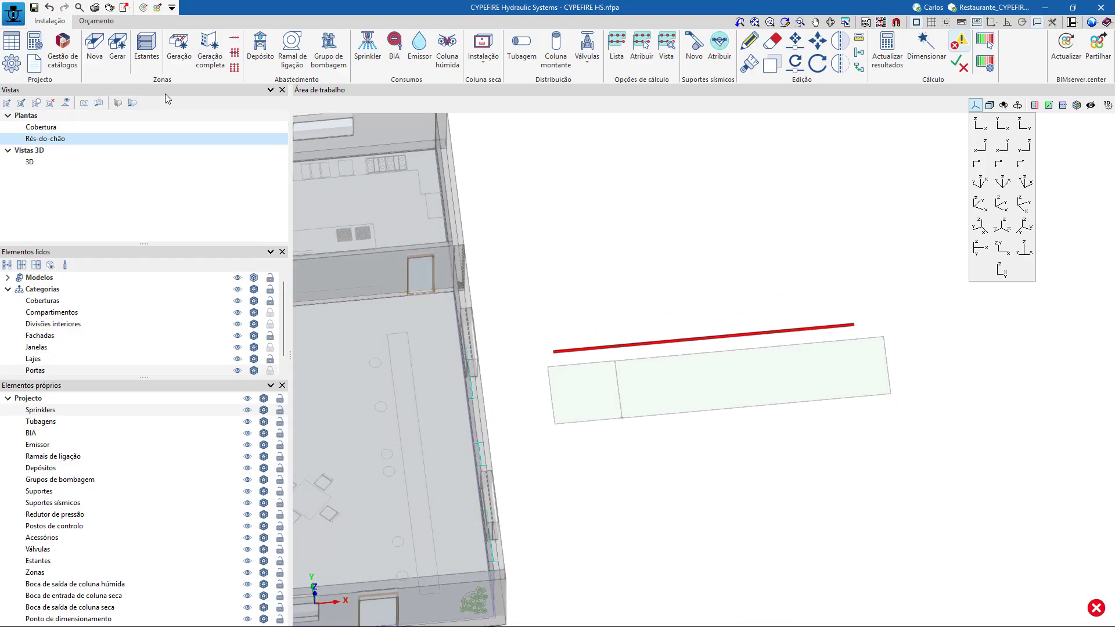
{"action": "left_click", "coordinate": [137, 102]}
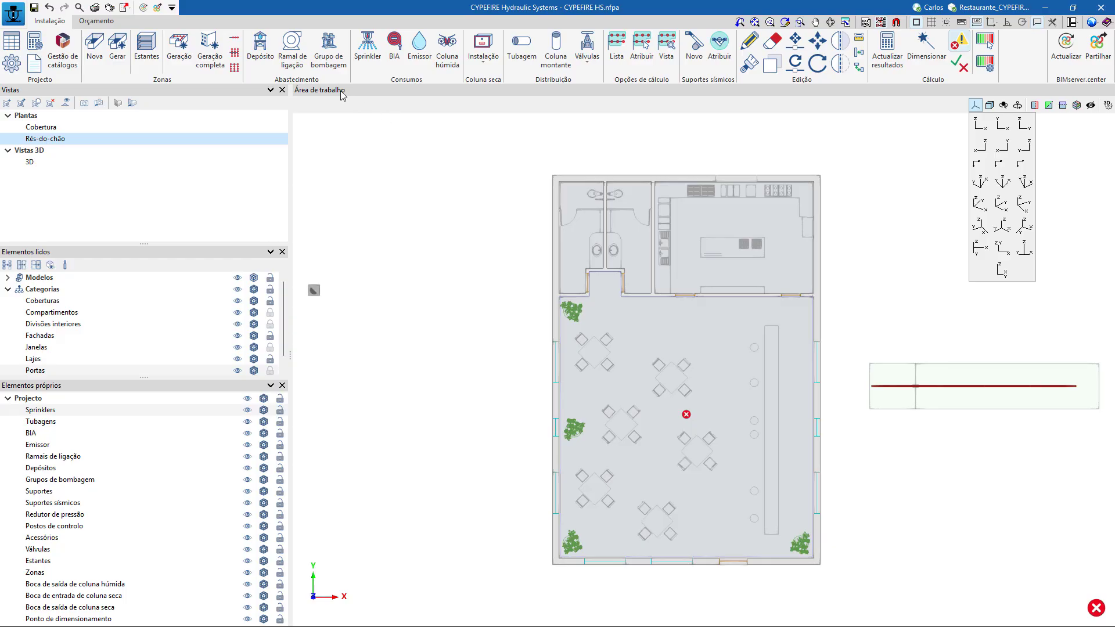
Configure a collector with branches using Pinto & Cruz EN10255 pipe 101240 (25 mm) for both, with three sprinklers per branch on each side.
{"action": "left_click", "coordinate": [234, 53]}
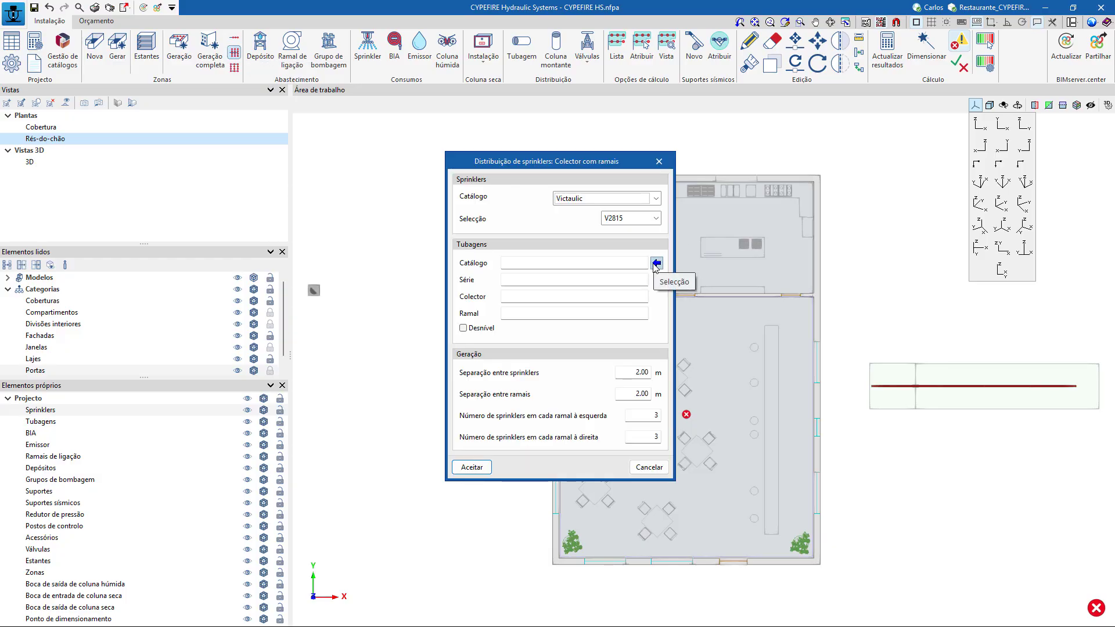
{"action": "left_click", "coordinate": [656, 264]}
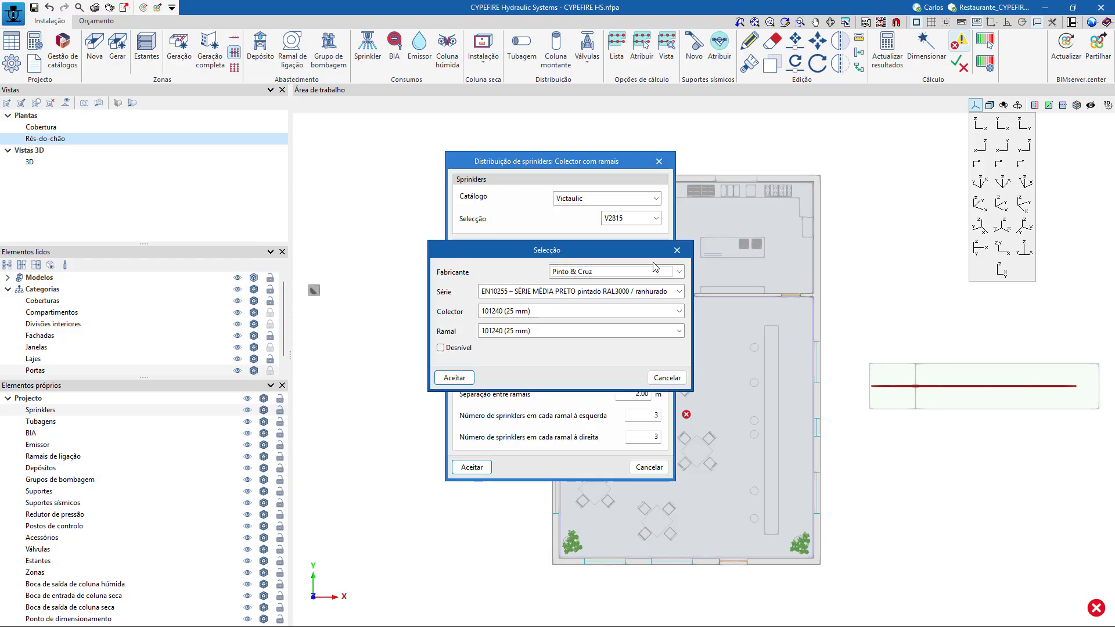
{"action": "left_click", "coordinate": [465, 378]}
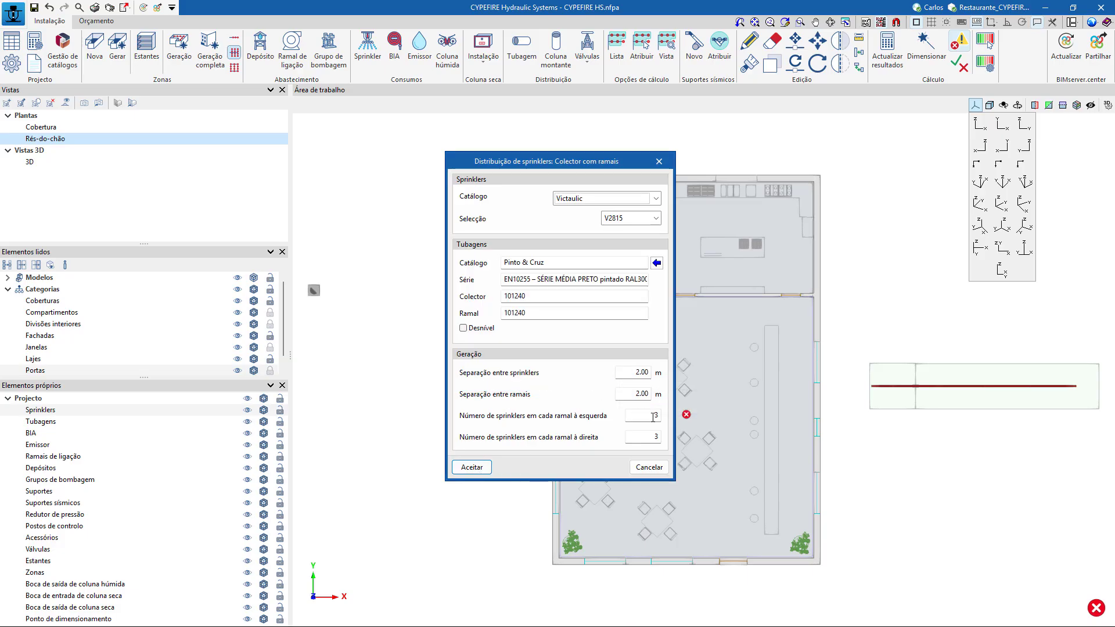
{"action": "left_click", "coordinate": [477, 469]}
Draw the vertical collector southeast of the building, below the single branch, long enough for eight branches spaced 2 m apart.
{"action": "scroll", "coordinate": [966, 476], "scroll_direction": "down", "scroll_amount": 4}
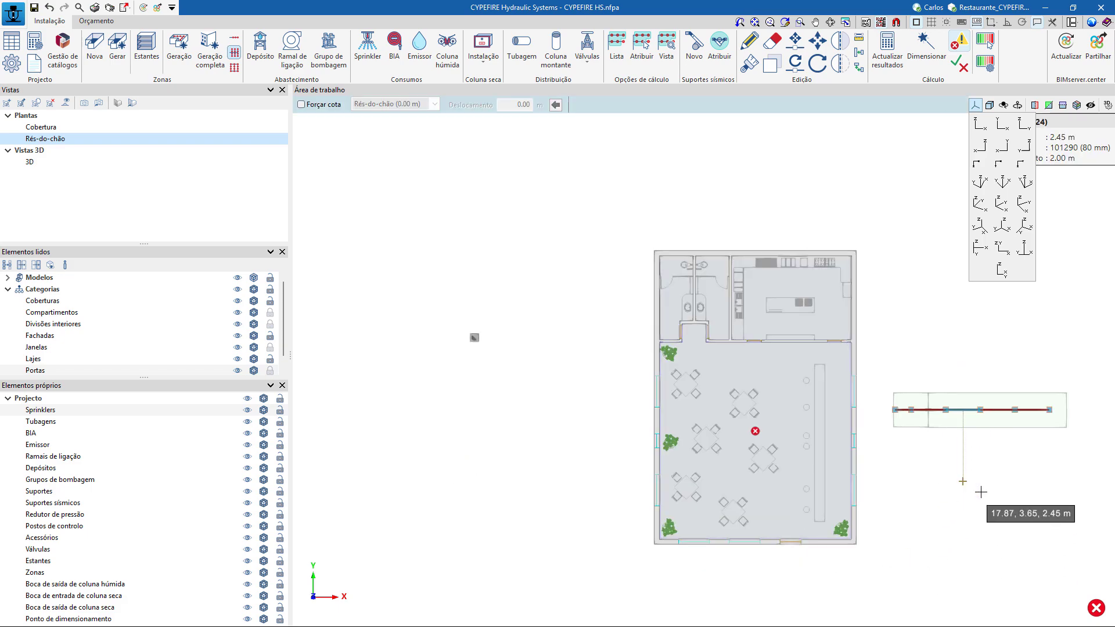
{"action": "middle_click_drag", "start_coordinate": [903, 416], "coordinate": [663, 139]}
{"action": "left_click", "coordinate": [724, 240]}
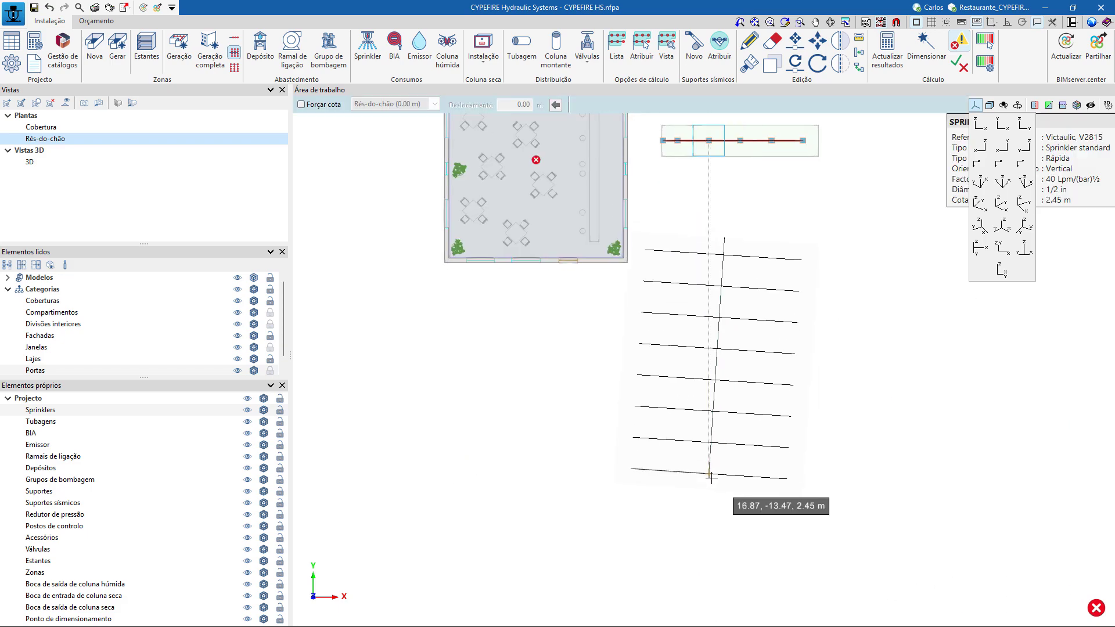
{"action": "left_click", "coordinate": [725, 485]}
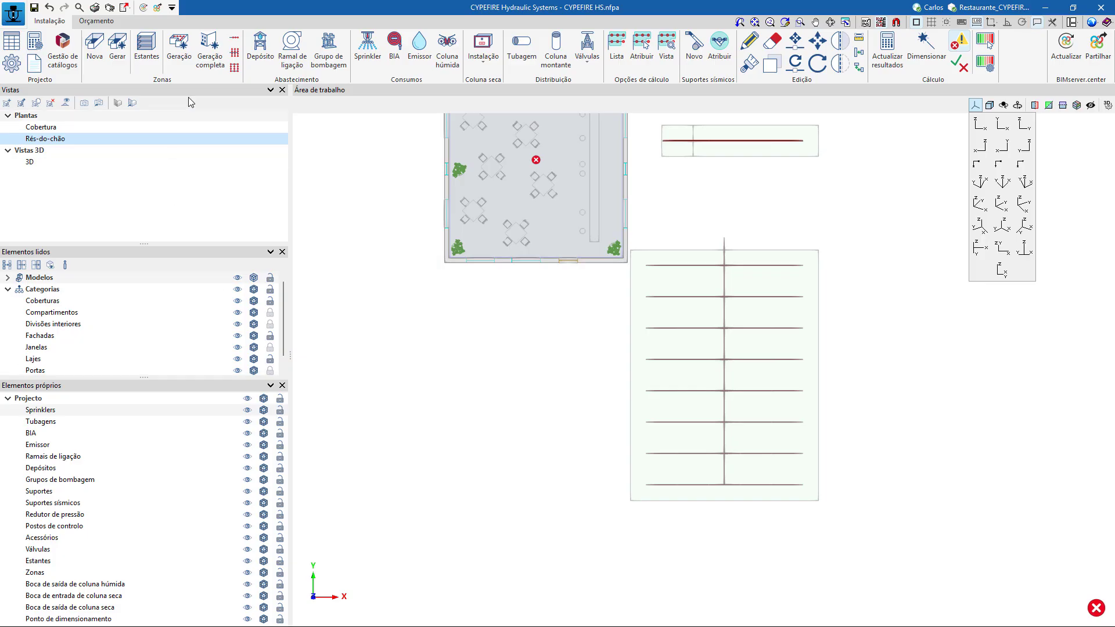
Configure a meshed sprinkler network using Pinto & Cruz EN10255 pipe 101240 (25 mm) for collector and branches, keeping 2.00 m spacings and five sprinklers per branch.
{"action": "left_click", "coordinate": [235, 69]}
{"action": "left_click", "coordinate": [657, 262]}
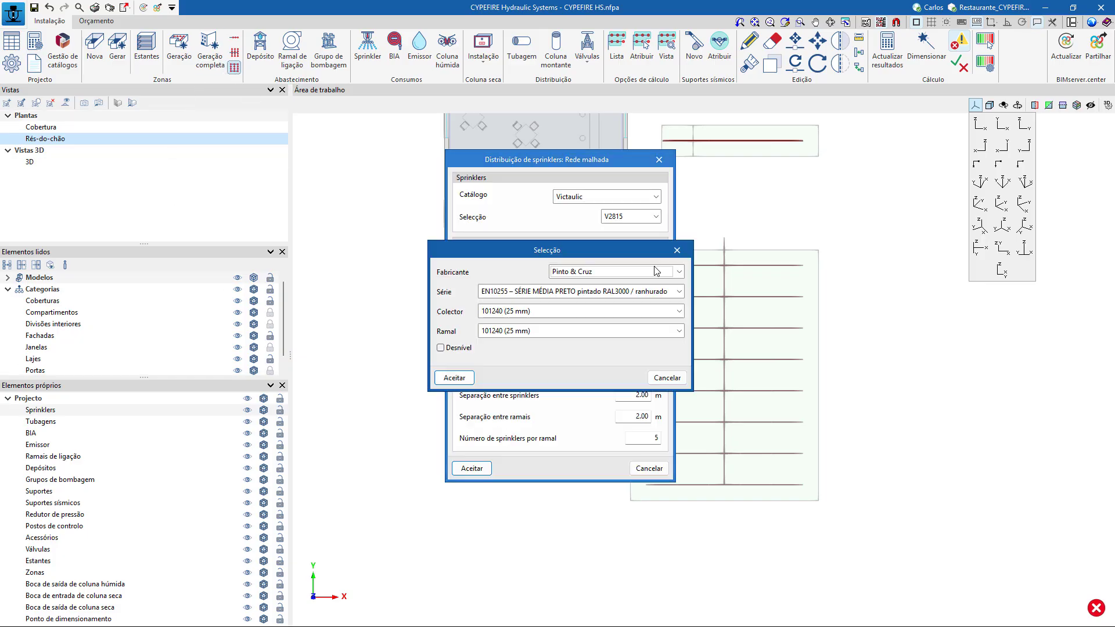
{"action": "left_click", "coordinate": [454, 380]}
{"action": "left_click", "coordinate": [487, 472]}
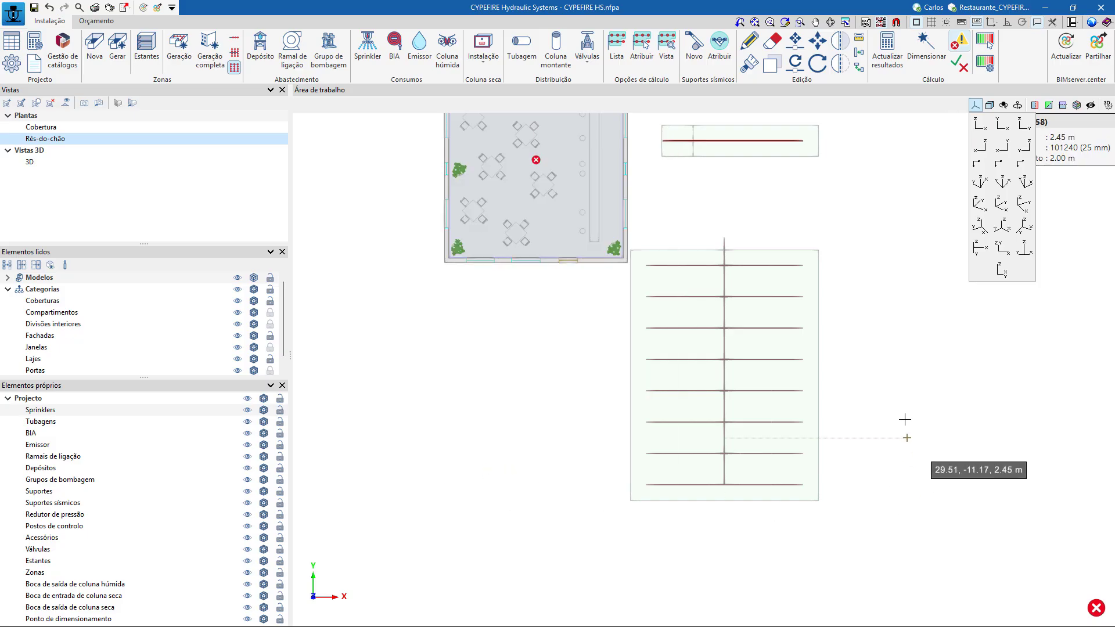
Draw the meshed network vertically east of the collector distribution, long enough for ten branches, and check it in 3D.
{"action": "scroll", "coordinate": [834, 419], "scroll_direction": "down", "scroll_amount": 3}
{"action": "left_click", "coordinate": [912, 353]}
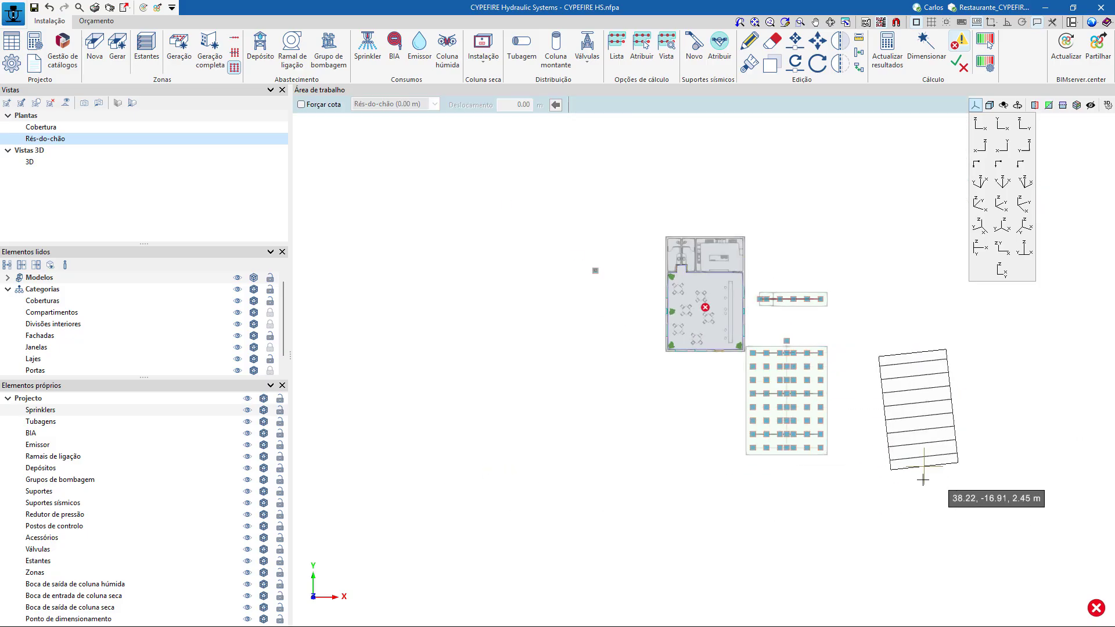
{"action": "left_click", "coordinate": [912, 492]}
{"action": "middle_click_drag", "start_coordinate": [1004, 526], "coordinate": [1050, 419], "text": "shift"}
{"action": "scroll", "coordinate": [988, 436], "scroll_direction": "up", "scroll_amount": 3}
{"action": "middle_click_drag", "start_coordinate": [990, 441], "coordinate": [951, 463], "text": "shift"}
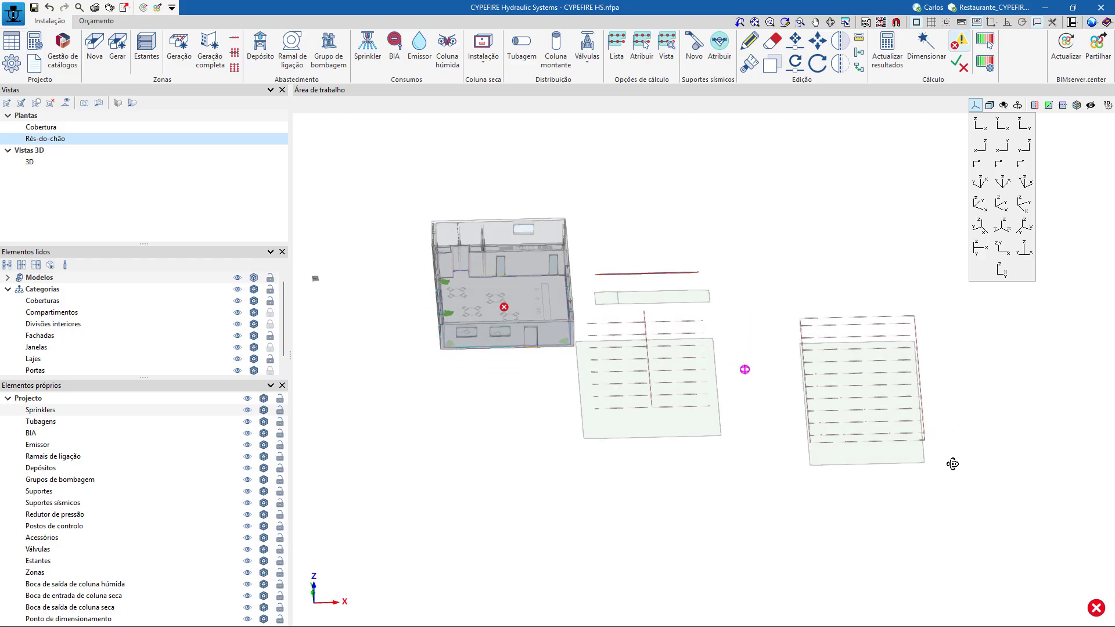
{"action": "left_click", "coordinate": [132, 105]}
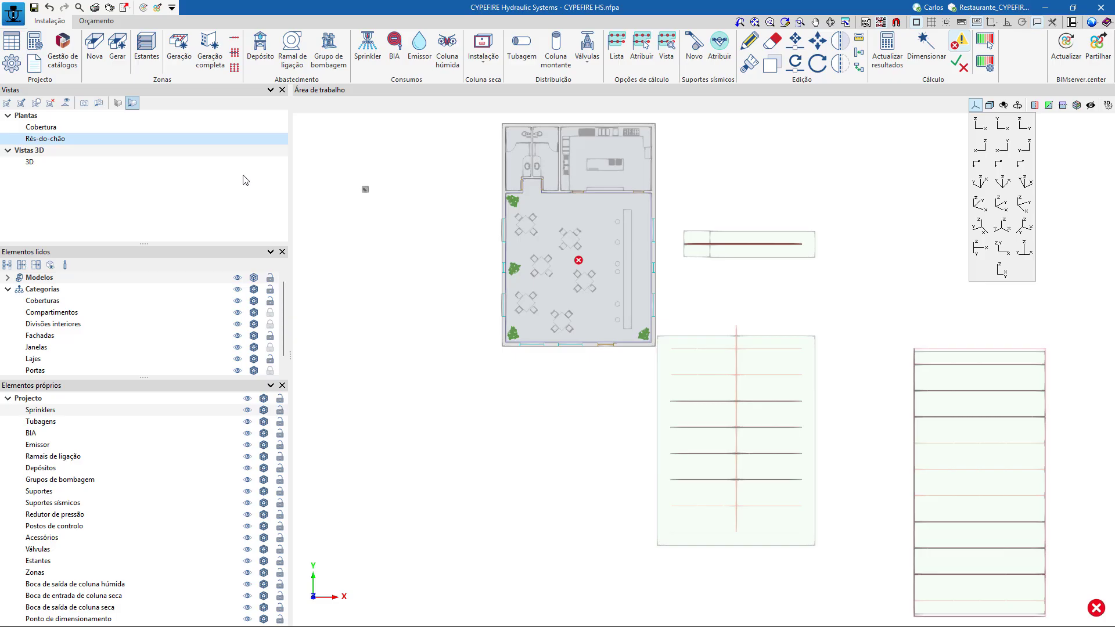
Configure a zone sprinkler distribution with Pinto & Cruz EN10255 pipe 101240 (25 mm), enabling user-parameter generation with the Colector central type.
{"action": "left_click", "coordinate": [184, 58]}
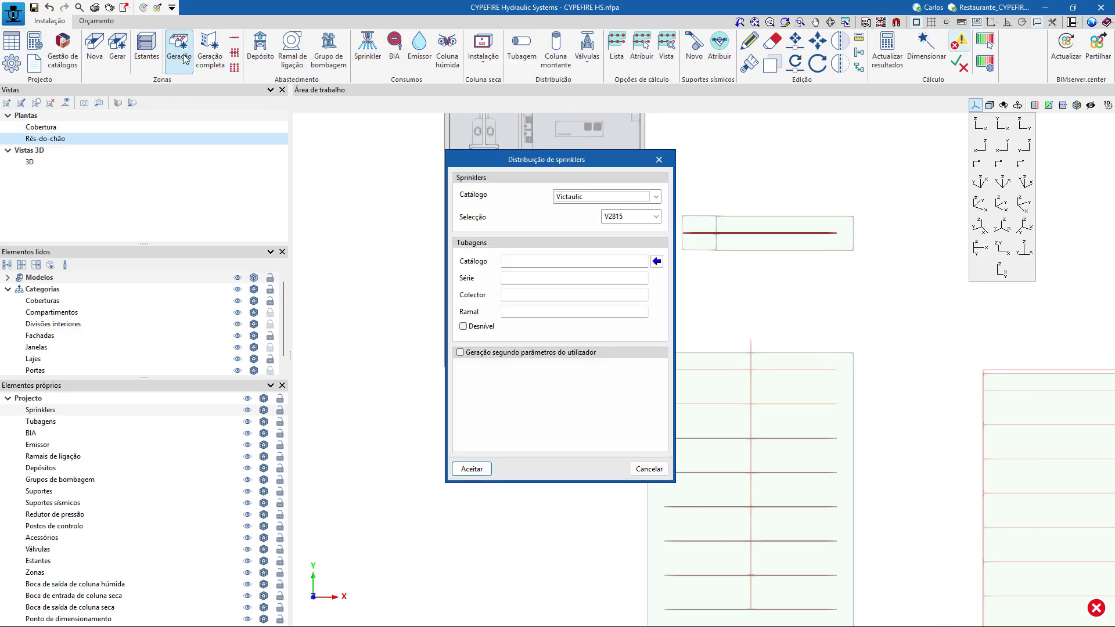
{"action": "left_click", "coordinate": [655, 261]}
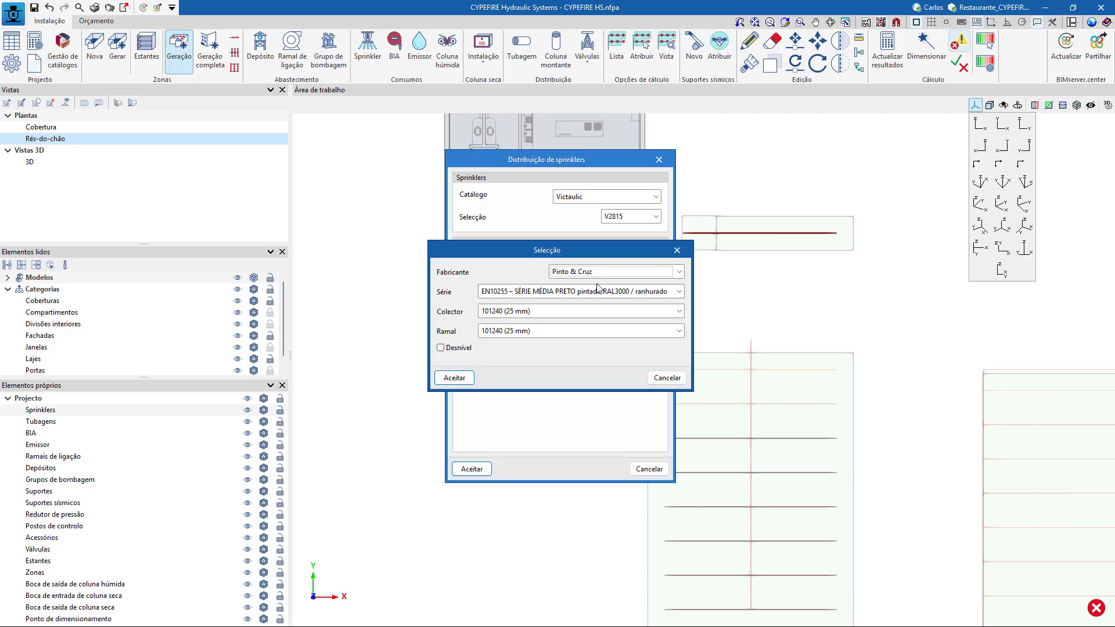
{"action": "left_click", "coordinate": [452, 380]}
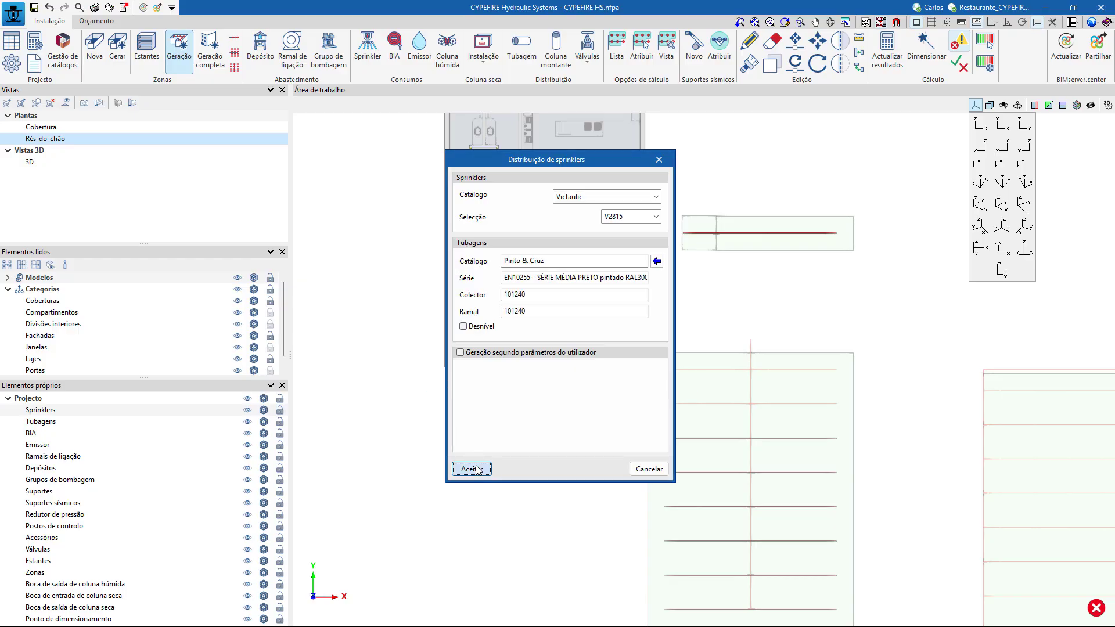
{"action": "left_click", "coordinate": [497, 356]}
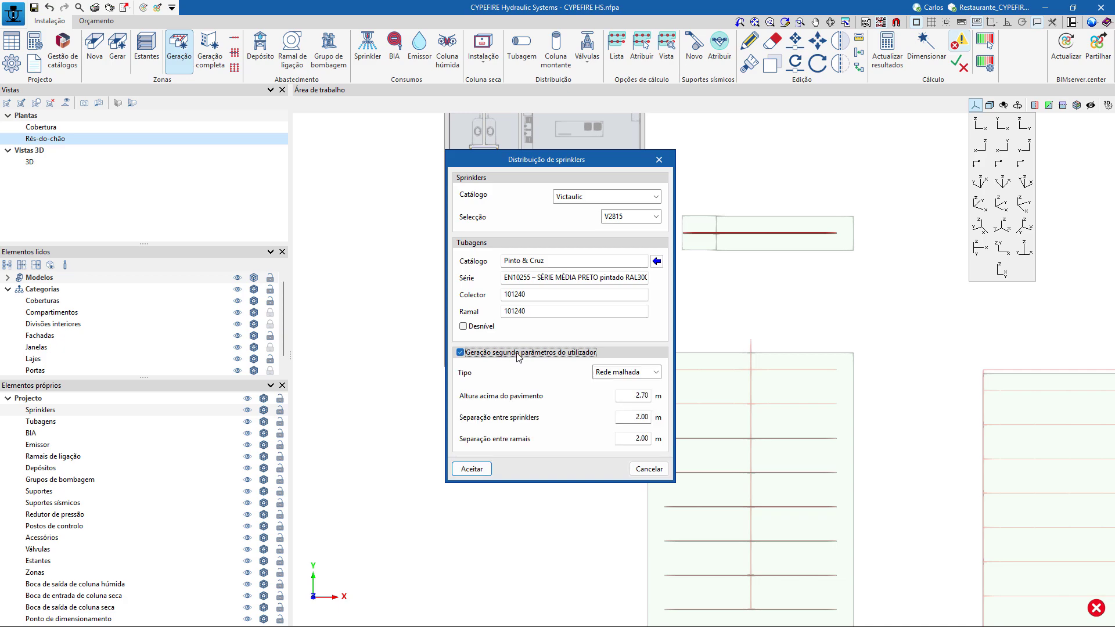
{"action": "left_click", "coordinate": [656, 372]}
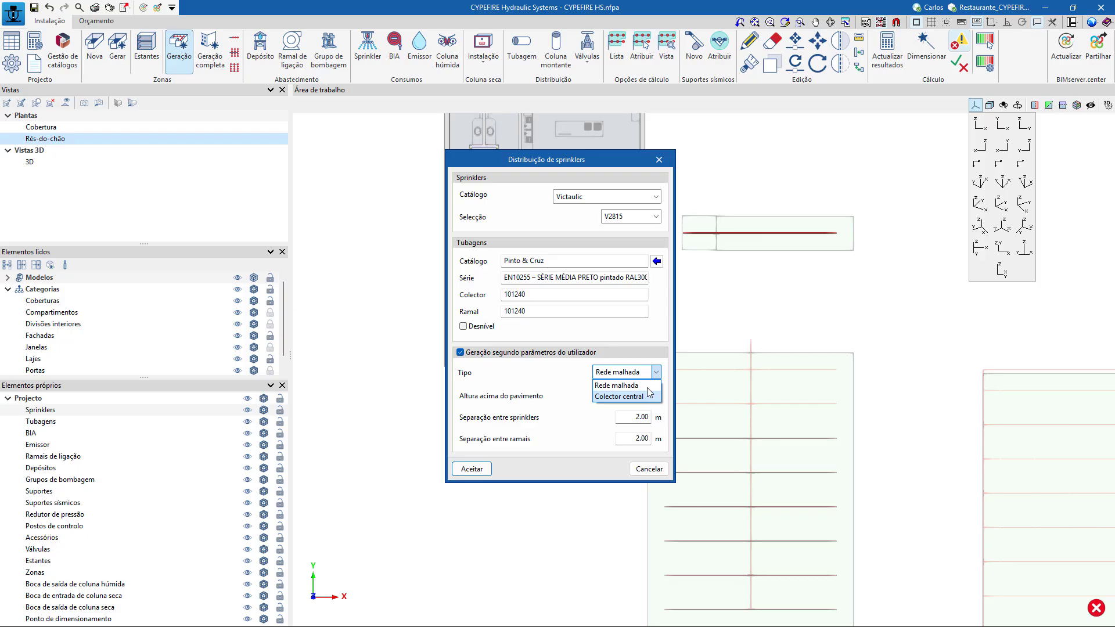
{"action": "left_click", "coordinate": [640, 397]}
{"action": "left_click", "coordinate": [473, 468]}
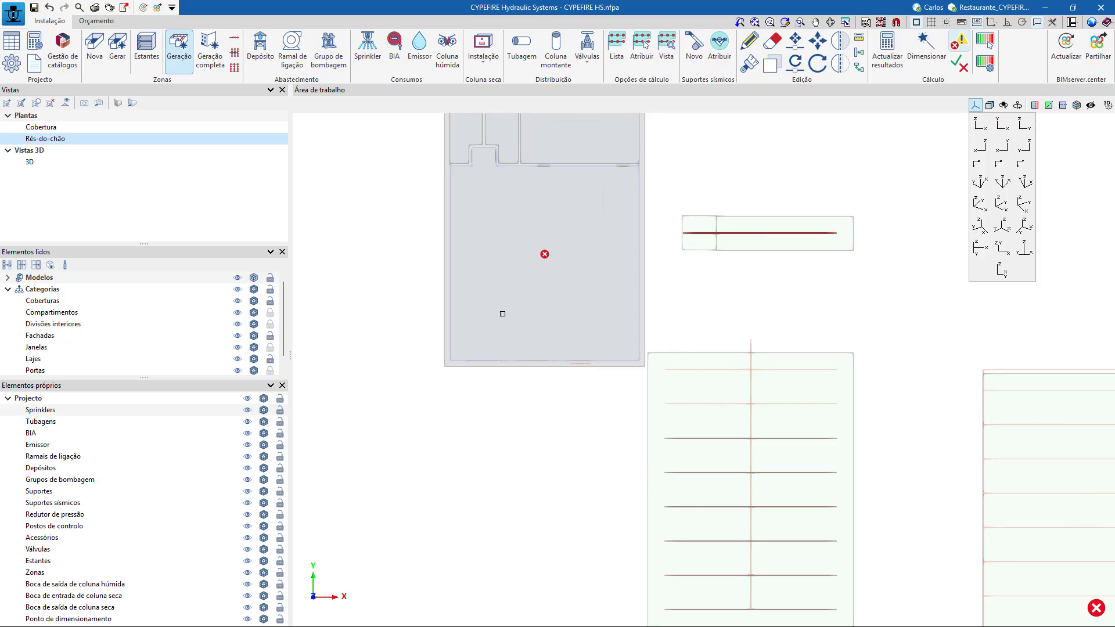
Generate the central-collector distribution in the SALA (Refeitório) zone and inspect the building in 3D.
{"action": "scroll", "coordinate": [511, 341], "scroll_direction": "up", "scroll_amount": 2}
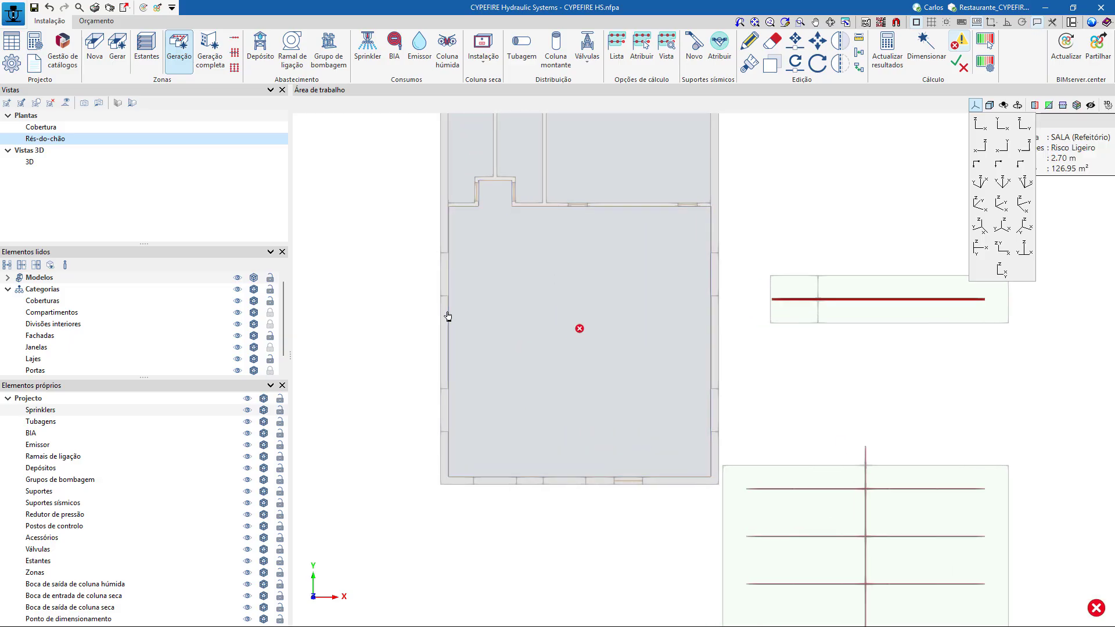
{"action": "scroll", "coordinate": [607, 311], "scroll_direction": "up", "scroll_amount": 1}
{"action": "scroll", "coordinate": [607, 313], "scroll_direction": "down", "scroll_amount": 2}
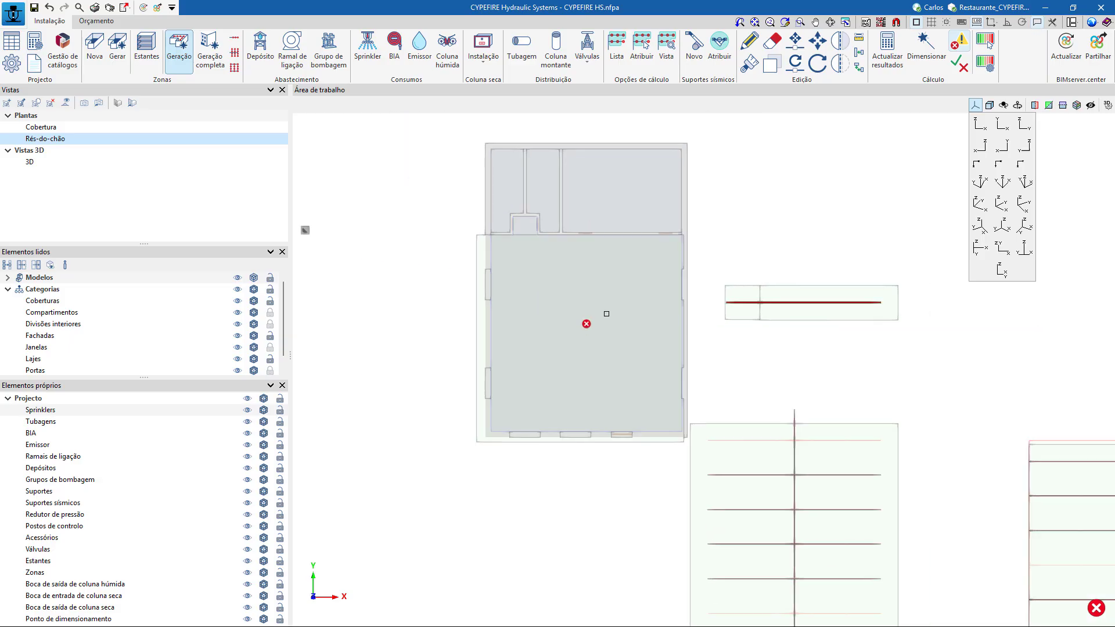
{"action": "middle_click_drag", "start_coordinate": [755, 392], "coordinate": [795, 315], "text": "shift"}
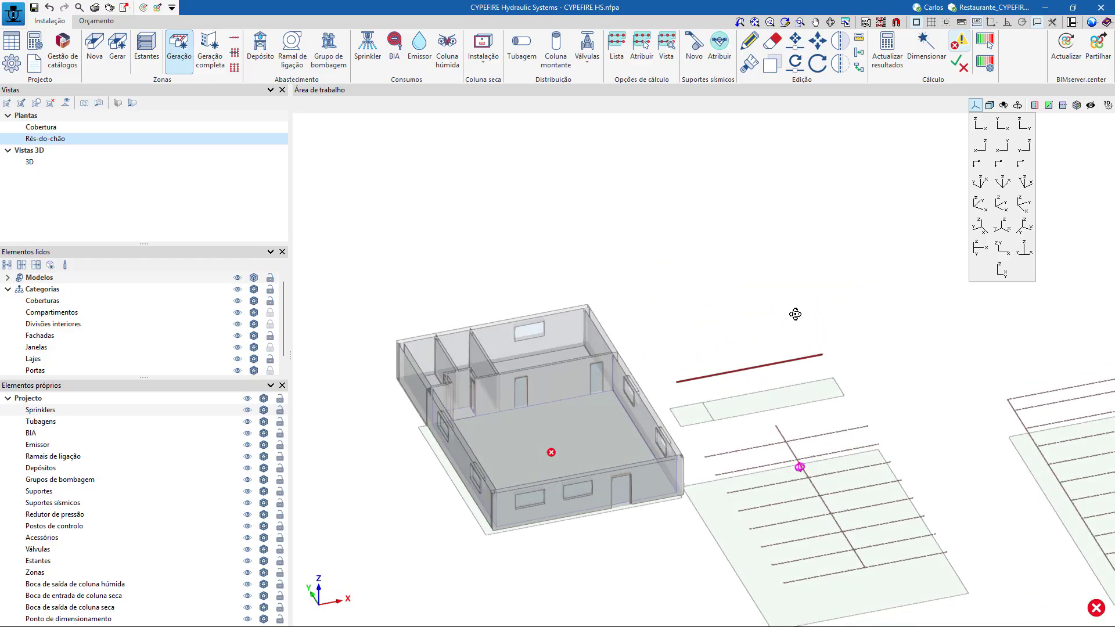
Set the Rés-do-chão view's distance to the upper plane to 3 m and inspect the generated sprinkler pipes in 3D.
{"action": "double_click", "coordinate": [66, 137]}
{"action": "left_click", "coordinate": [647, 311]}
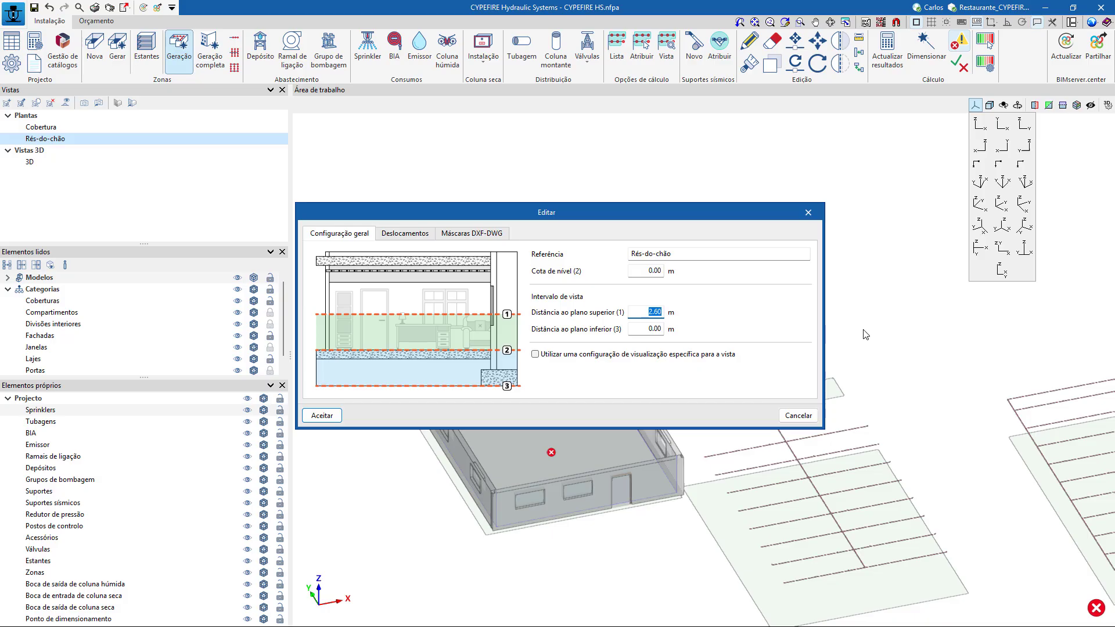
{"action": "type", "text": "3"}
{"action": "left_click", "coordinate": [321, 415]}
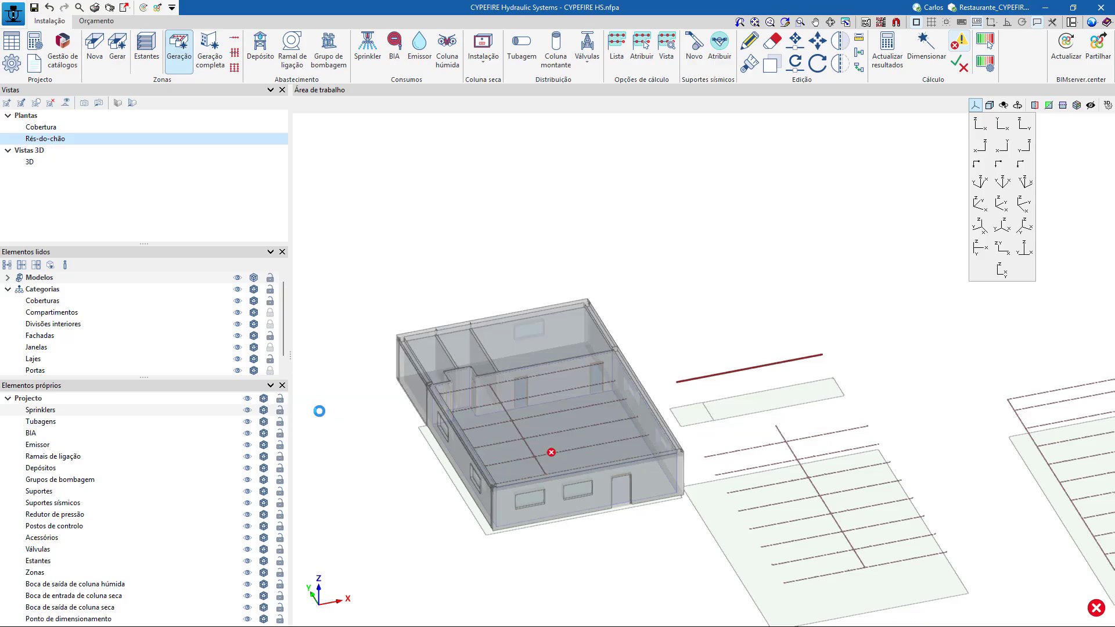
{"action": "scroll", "coordinate": [559, 449], "scroll_direction": "up", "scroll_amount": 3}
{"action": "mouse_move", "coordinate": [580, 468]}
{"action": "middle_mouse_down", "text": "shift"}
{"action": "mouse_move", "coordinate": [592, 451]}
{"action": "mouse_move", "coordinate": [561, 468]}
{"action": "middle_mouse_up", "text": "shift"}
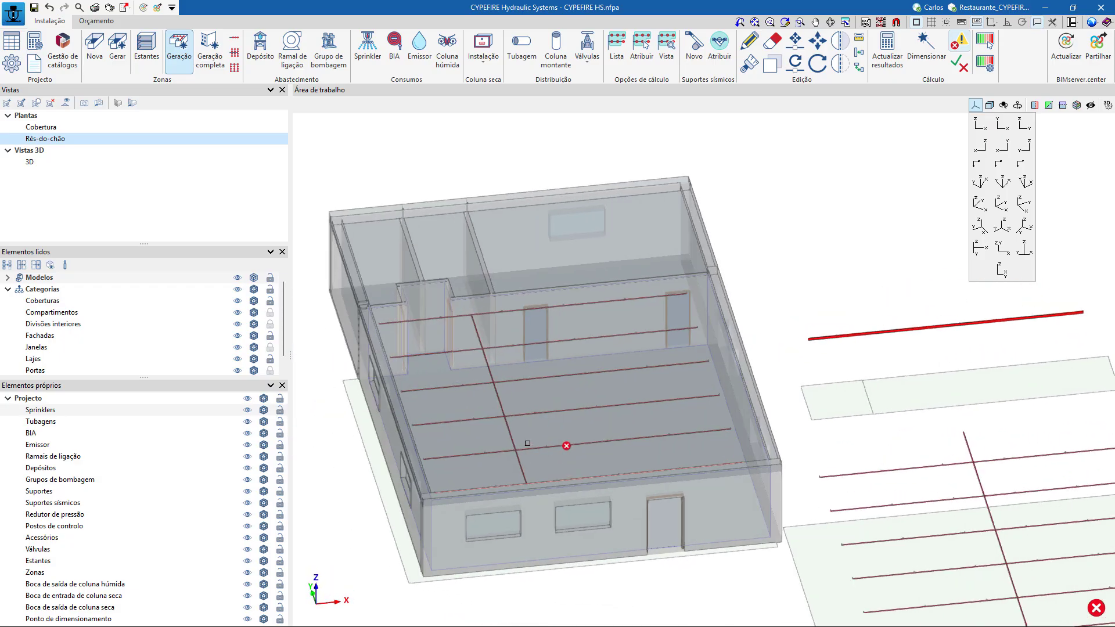
{"action": "scroll", "coordinate": [527, 443], "scroll_direction": "down", "scroll_amount": 3}
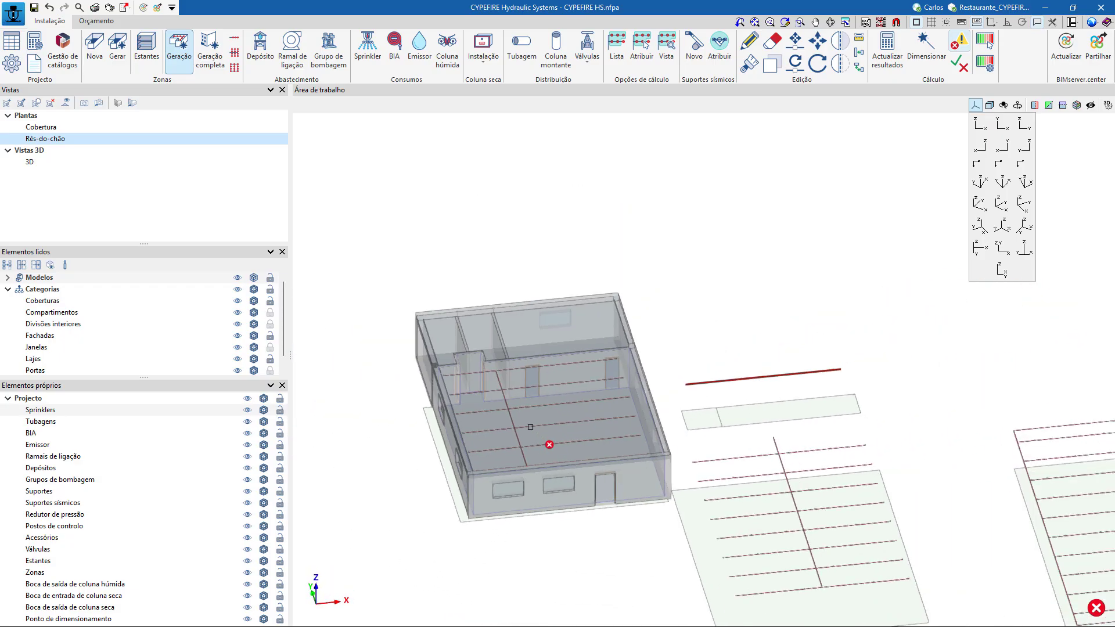
Undo the Rés-do-chão view range change and the sprinkler generation in the dining room zone.
{"action": "left_click", "coordinate": [211, 51]}
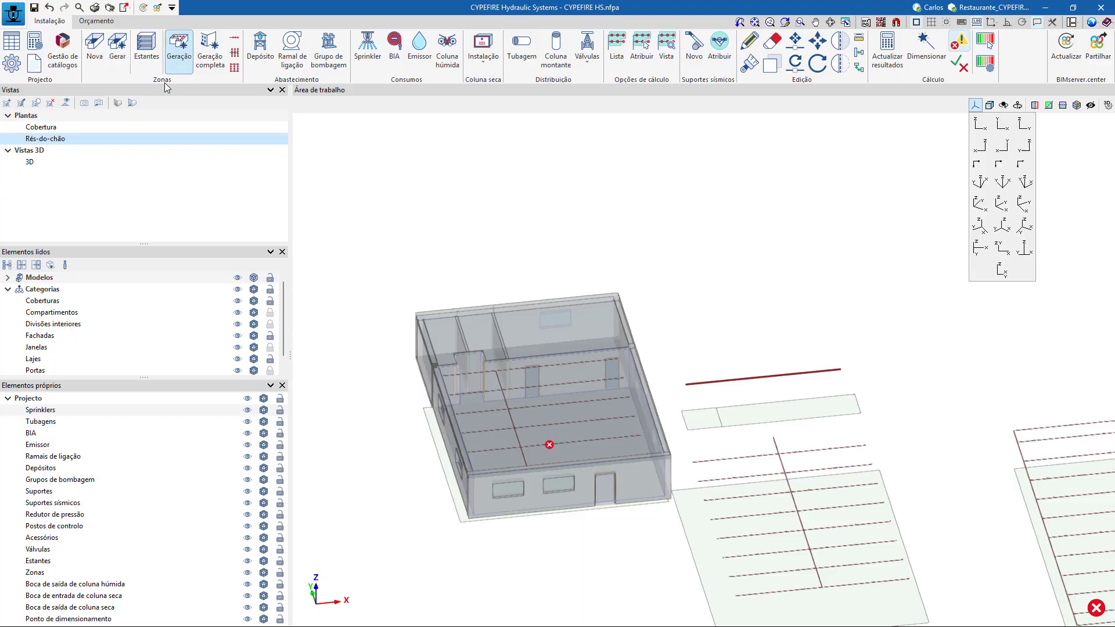
{"action": "left_click", "coordinate": [133, 103]}
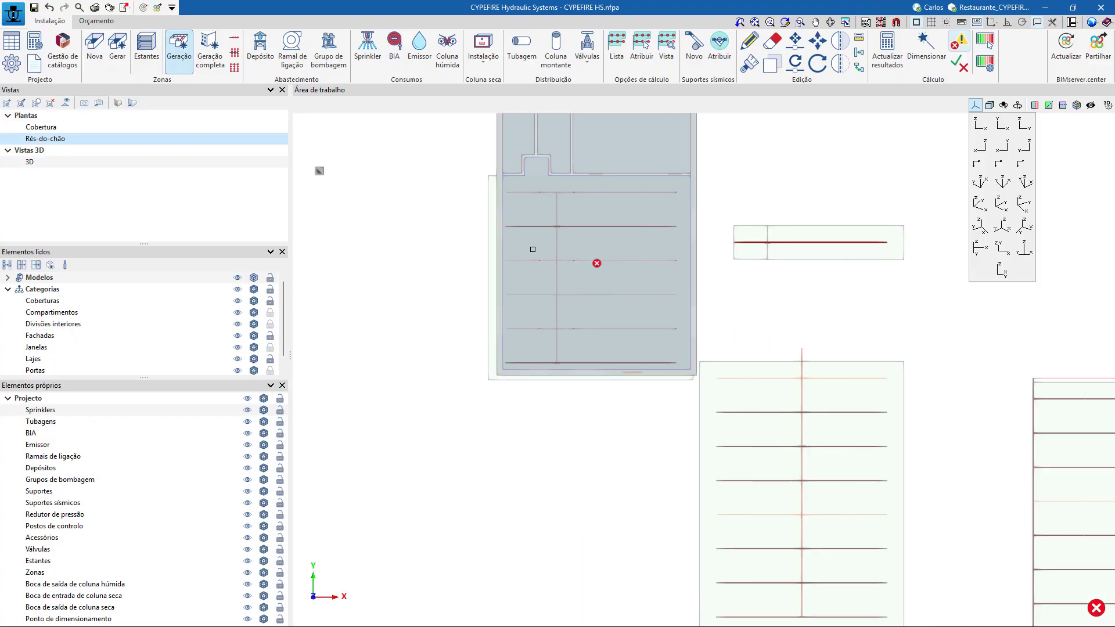
{"action": "left_click", "coordinate": [51, 8]}
{"action": "left_click", "coordinate": [464, 475]}
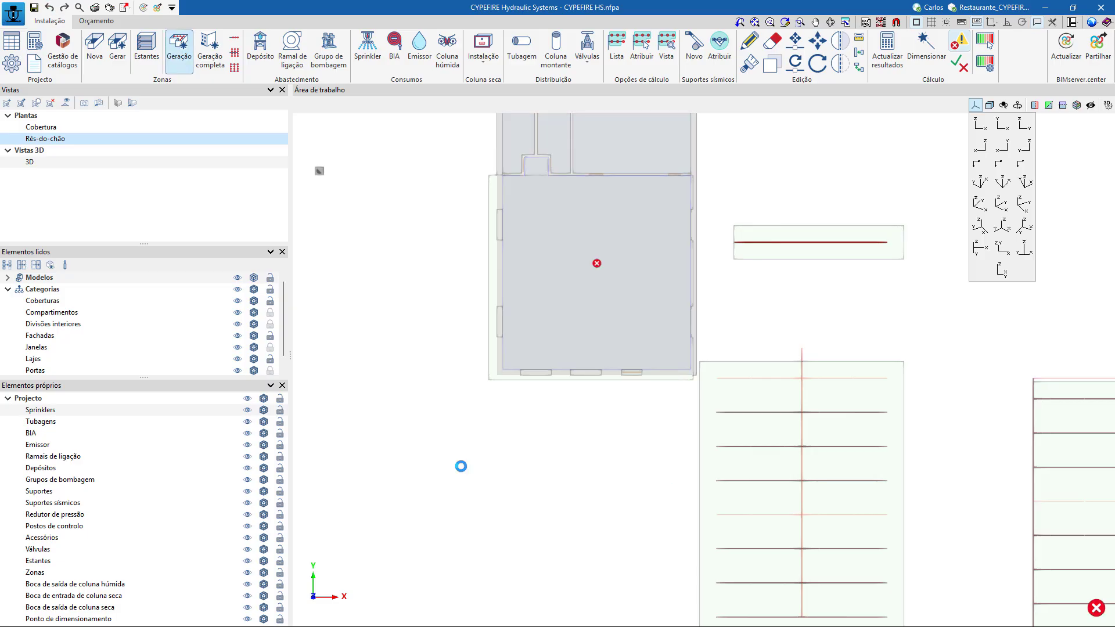
{"action": "left_click", "coordinate": [50, 7]}
{"action": "left_click", "coordinate": [475, 473]}
{"action": "left_click", "coordinate": [608, 267]}
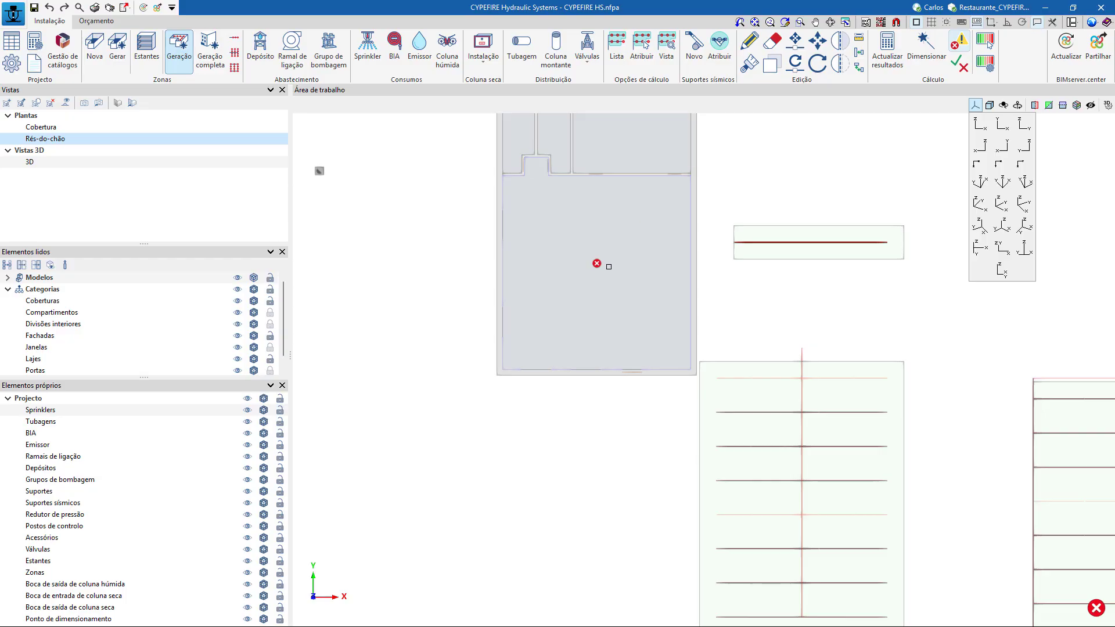
Try the complete building sprinkler generation with Victaulic V2815 heads and Pinto & Cruz 101240 (25 mm) collector and branches, and undo it.
{"action": "left_click", "coordinate": [210, 52]}
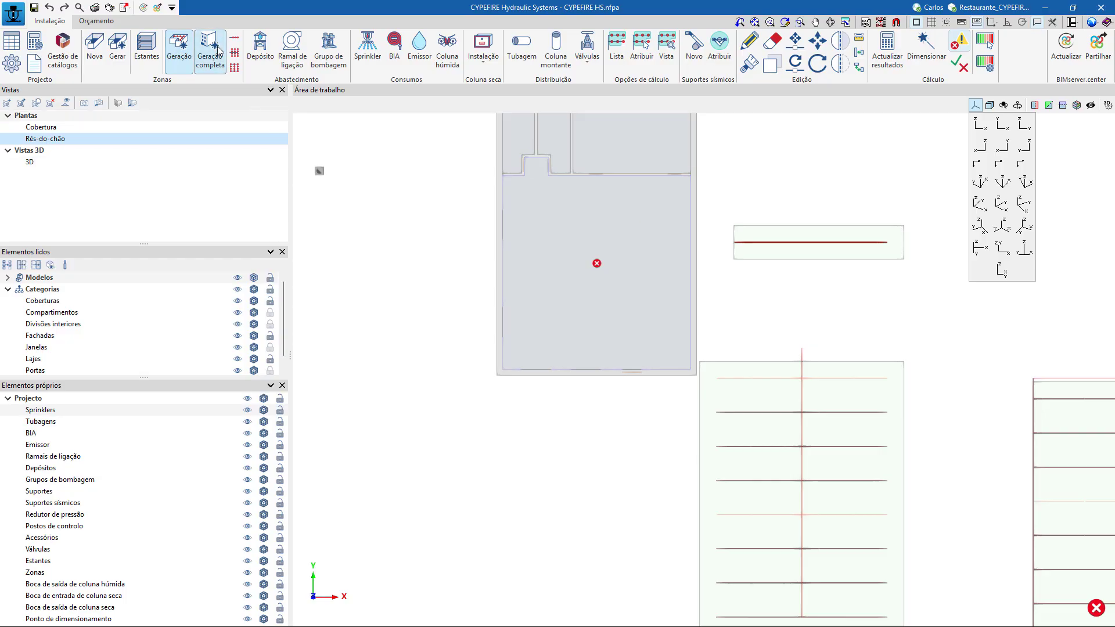
{"action": "left_click", "coordinate": [660, 260]}
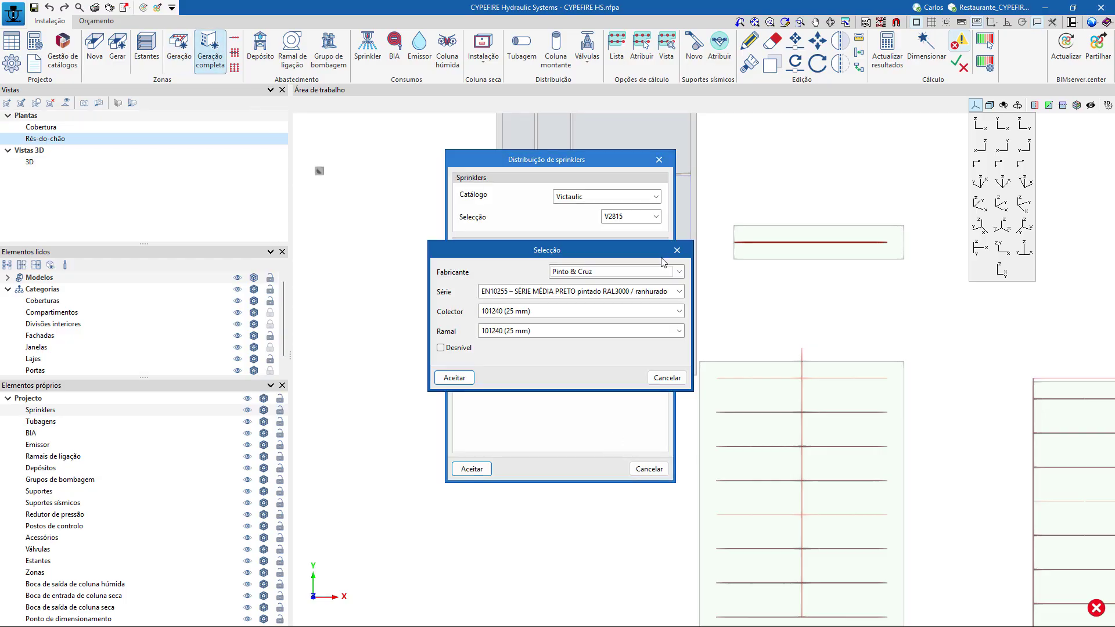
{"action": "left_click", "coordinate": [458, 379]}
{"action": "left_click", "coordinate": [471, 468]}
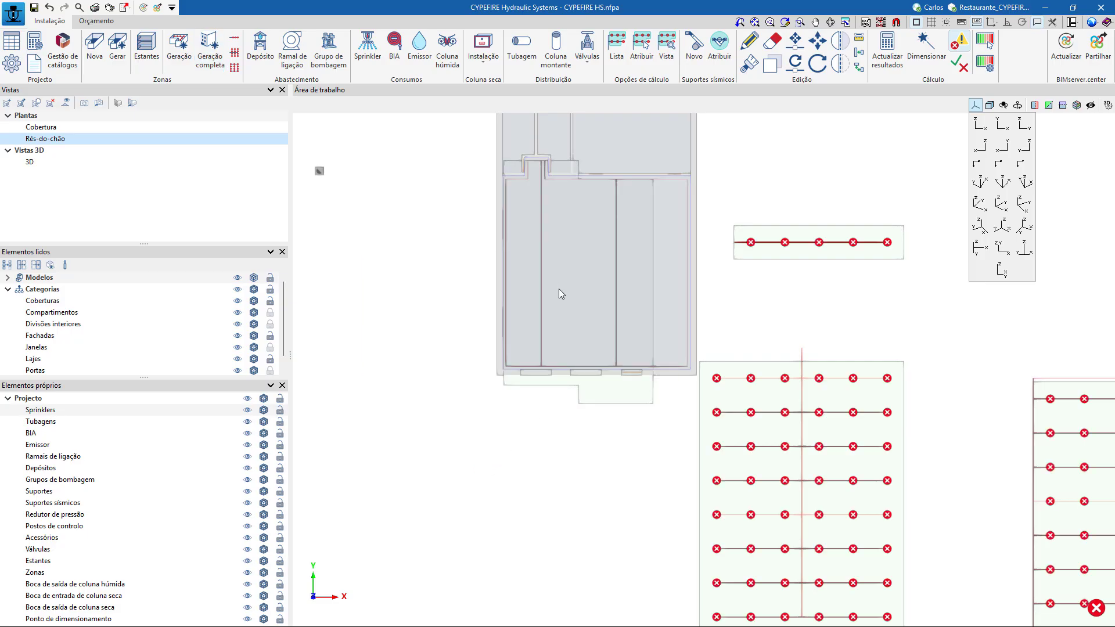
{"action": "scroll", "coordinate": [558, 288], "scroll_direction": "down", "scroll_amount": 3}
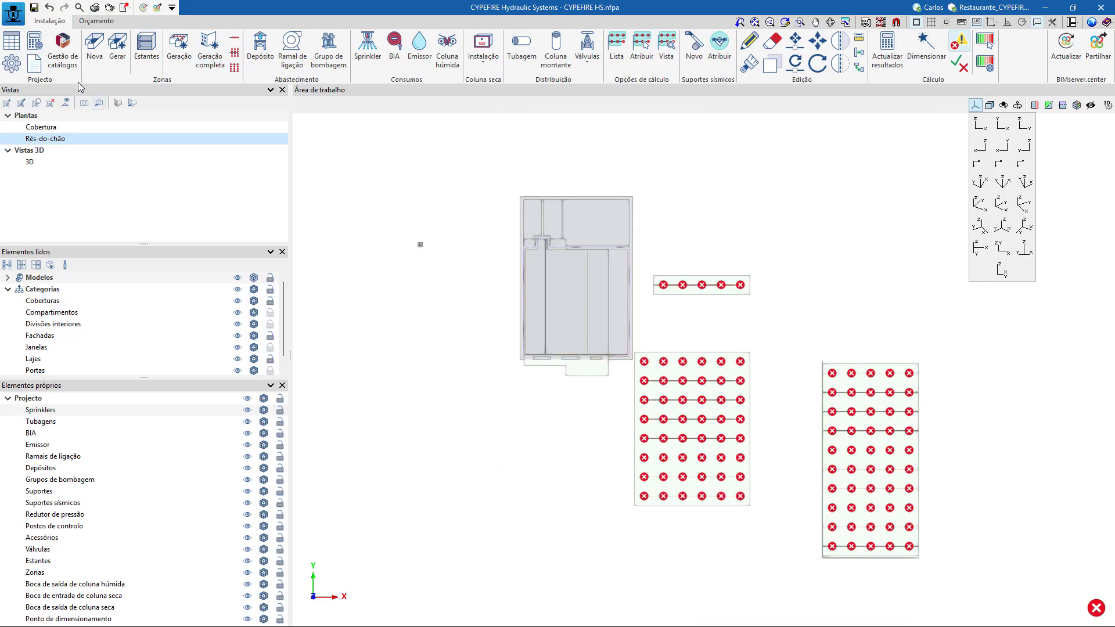
{"action": "left_click", "coordinate": [50, 7]}
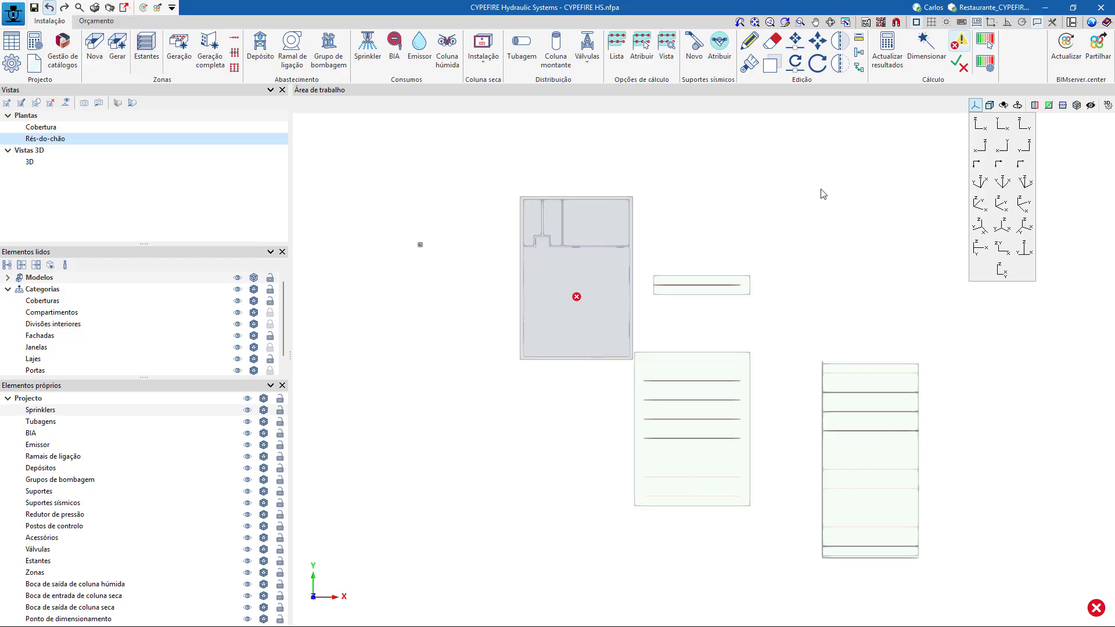
Delete the branch, collector and meshed network distributions drawn outside the building, and check the model in 3D.
{"action": "left_click", "coordinate": [773, 41]}
{"action": "left_click", "coordinate": [969, 571]}
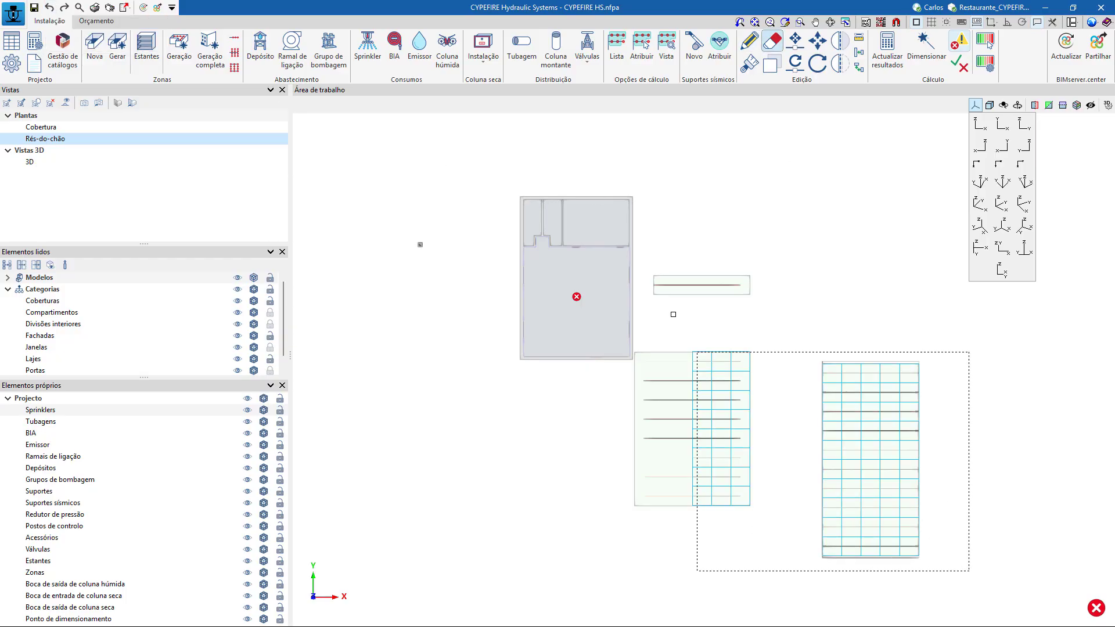
{"action": "left_click", "coordinate": [643, 218]}
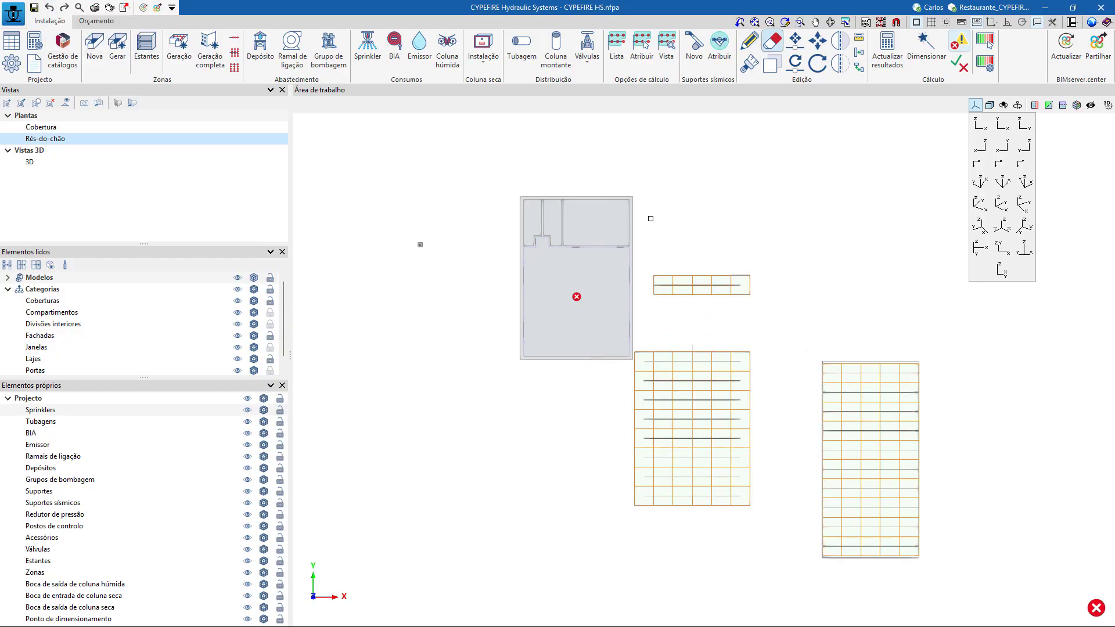
{"action": "middle_click_drag", "start_coordinate": [715, 404], "coordinate": [732, 325], "text": "shift"}
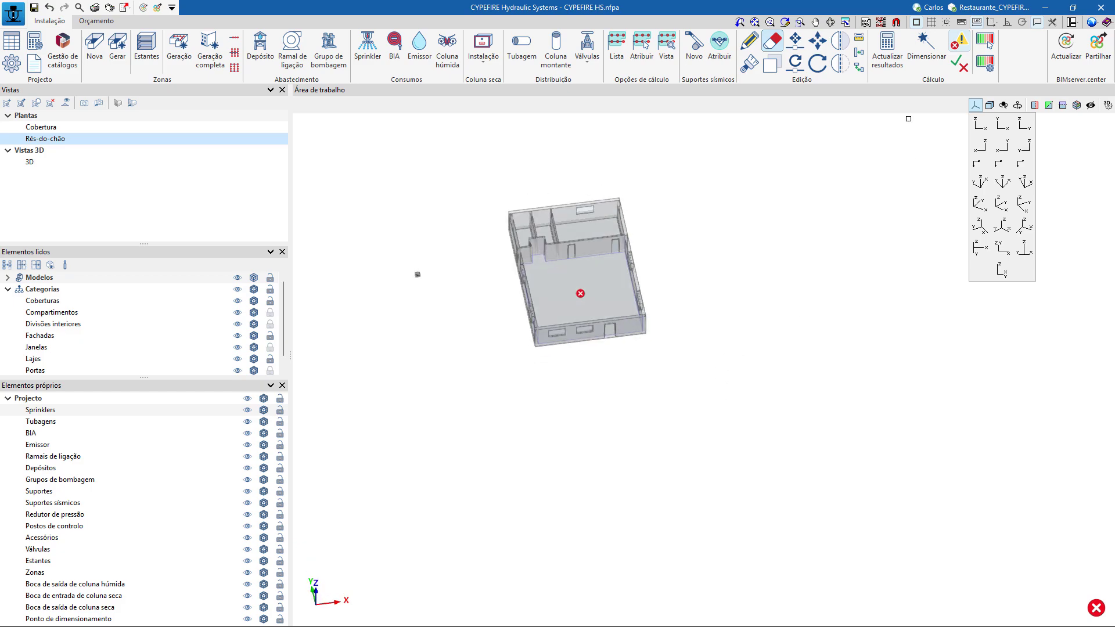
Update the calculation results and read the error marker on the dining room zone.
{"action": "left_click", "coordinate": [887, 58]}
{"action": "left_click", "coordinate": [560, 347]}
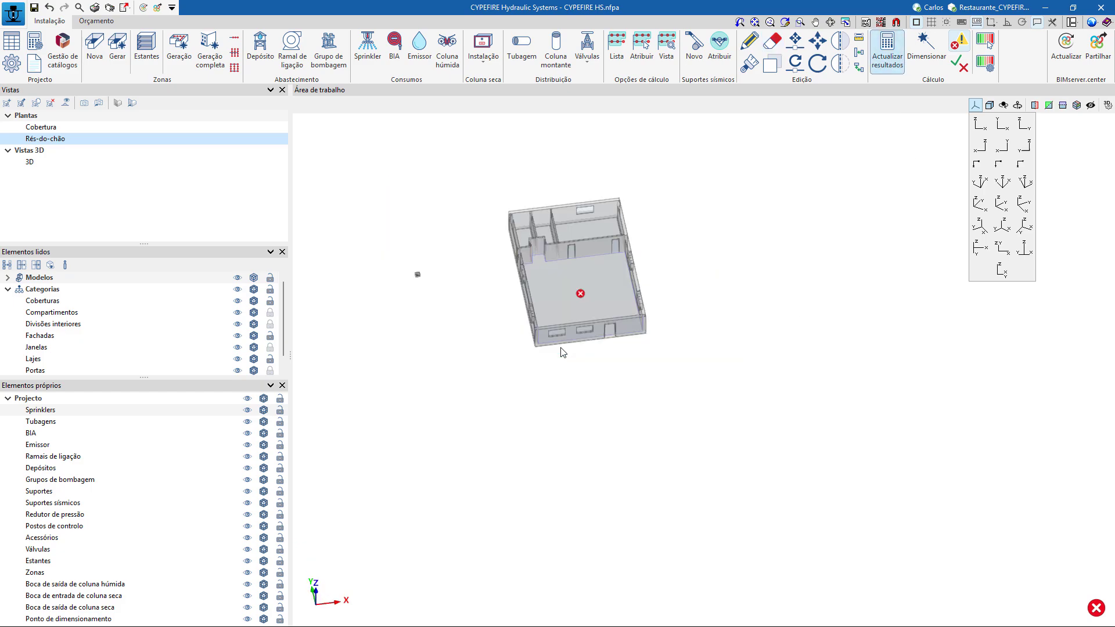
{"action": "mouse_move", "coordinate": [581, 295]}
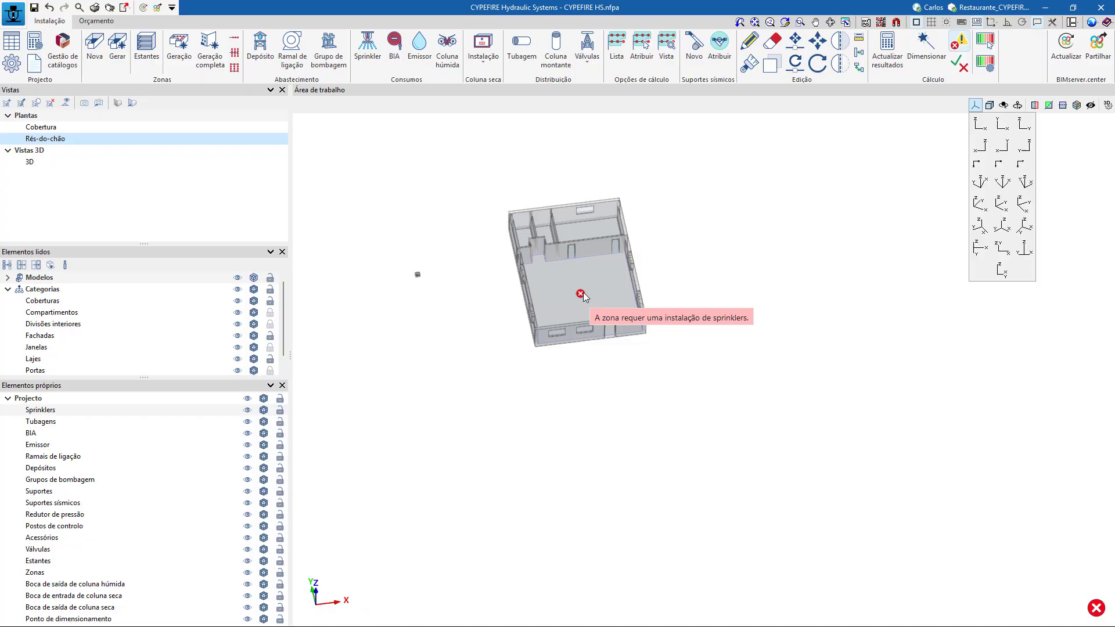
{"action": "scroll", "coordinate": [582, 295], "scroll_direction": "up", "scroll_amount": 3}
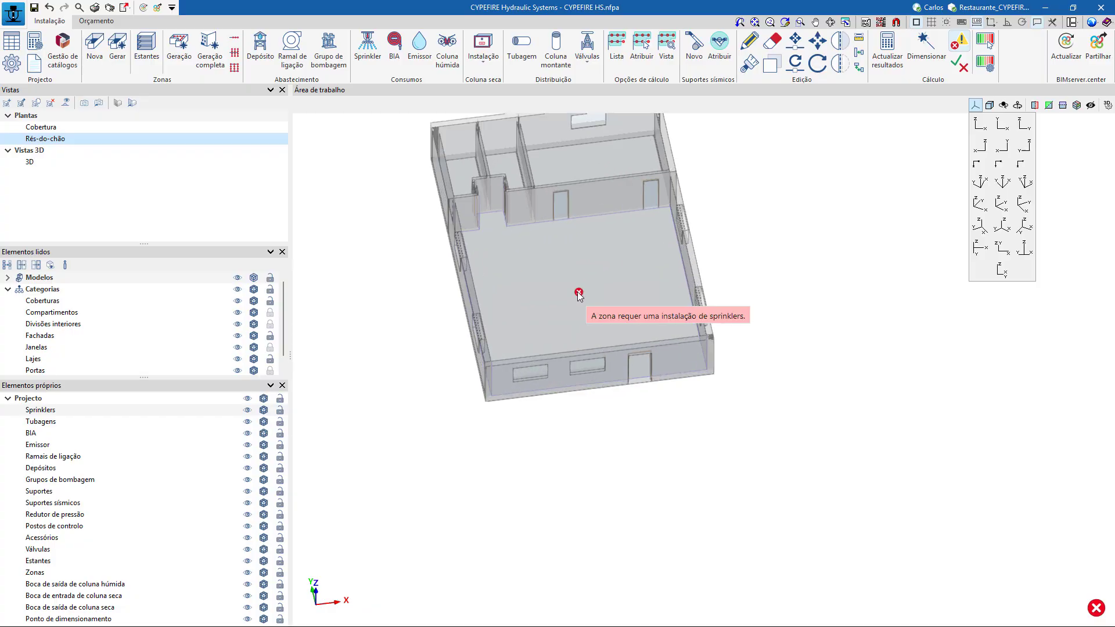
{"action": "scroll", "coordinate": [579, 295], "scroll_direction": "down", "scroll_amount": 1}
{"action": "middle_click_drag", "start_coordinate": [709, 273], "coordinate": [699, 336]}
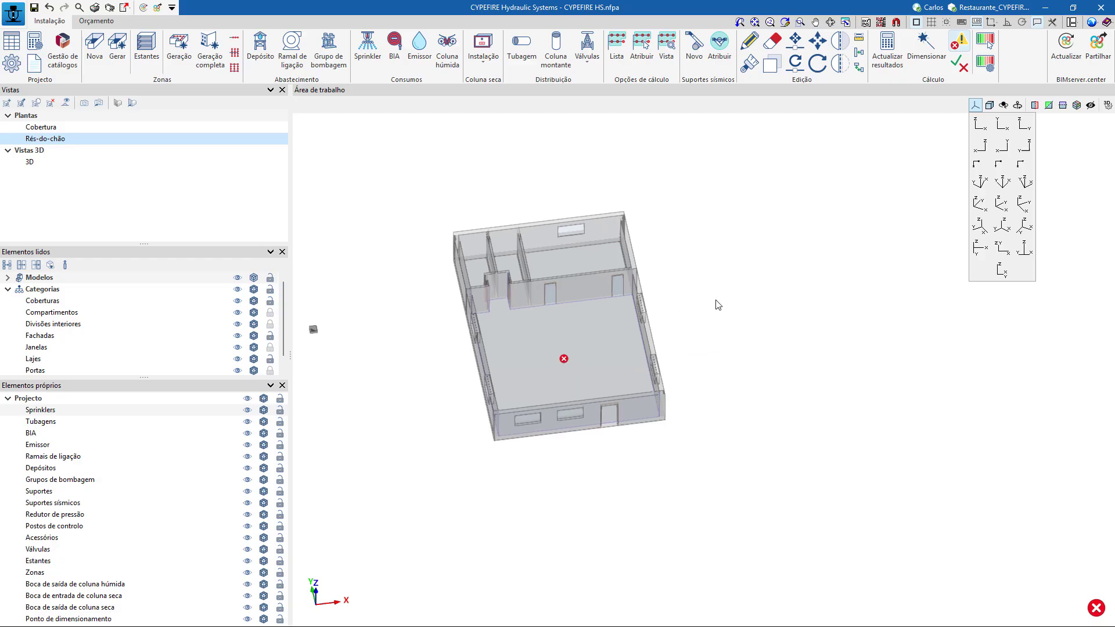
{"action": "left_click", "coordinate": [132, 103]}
{"action": "scroll", "coordinate": [605, 326], "scroll_direction": "down", "scroll_amount": 3}
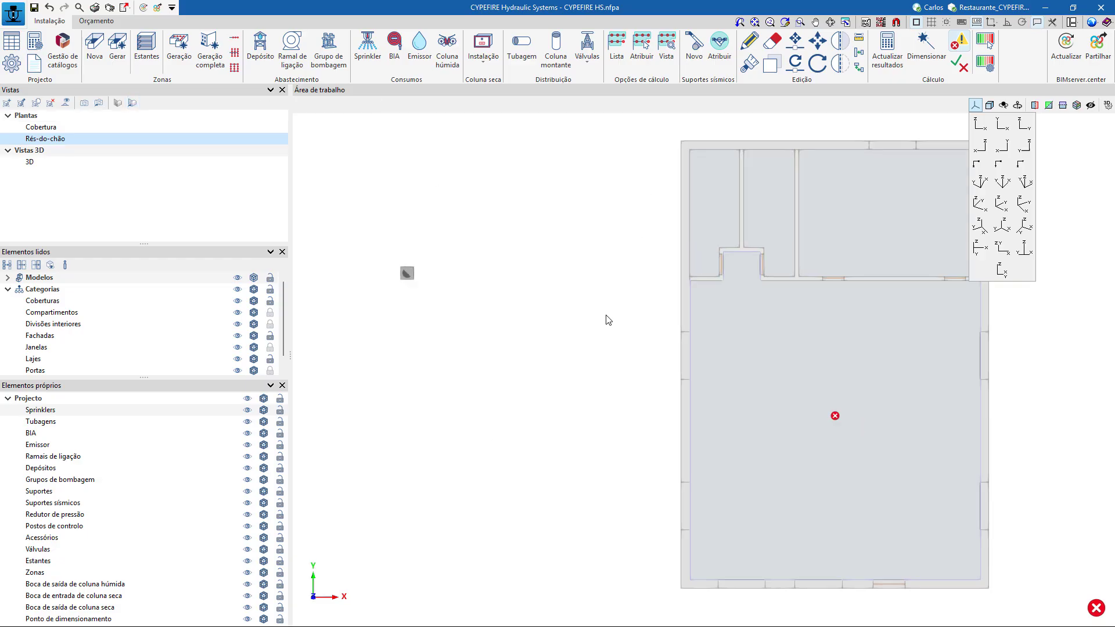
Begin a collector-with-branches sprinkler distribution for the dining room, using Pinto & Cruz collector 101290 (80 mm) and branches 101260 (40 mm).
{"action": "mouse_move", "coordinate": [605, 334]}
{"action": "middle_mouse_down"}
{"action": "mouse_move", "coordinate": [512, 323]}
{"action": "mouse_move", "coordinate": [498, 343]}
{"action": "mouse_move", "coordinate": [413, 305]}
{"action": "middle_mouse_up"}
{"action": "scroll", "coordinate": [511, 324], "scroll_direction": "up", "scroll_amount": 2}
{"action": "scroll", "coordinate": [639, 333], "scroll_direction": "up", "scroll_amount": 3}
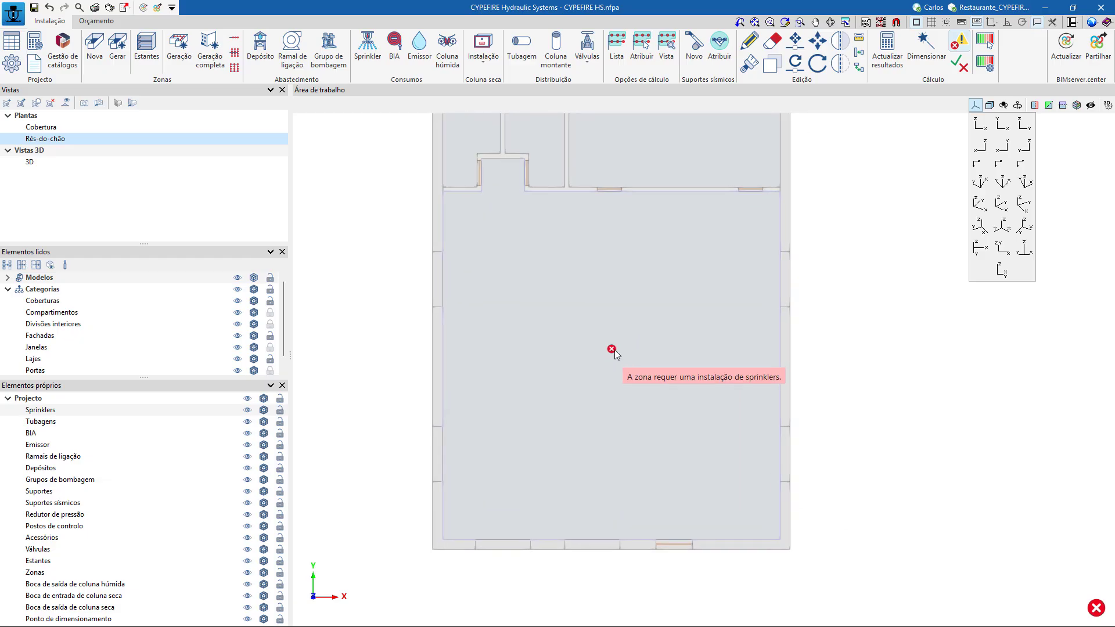
{"action": "scroll", "coordinate": [561, 363], "scroll_direction": "down", "scroll_amount": 1}
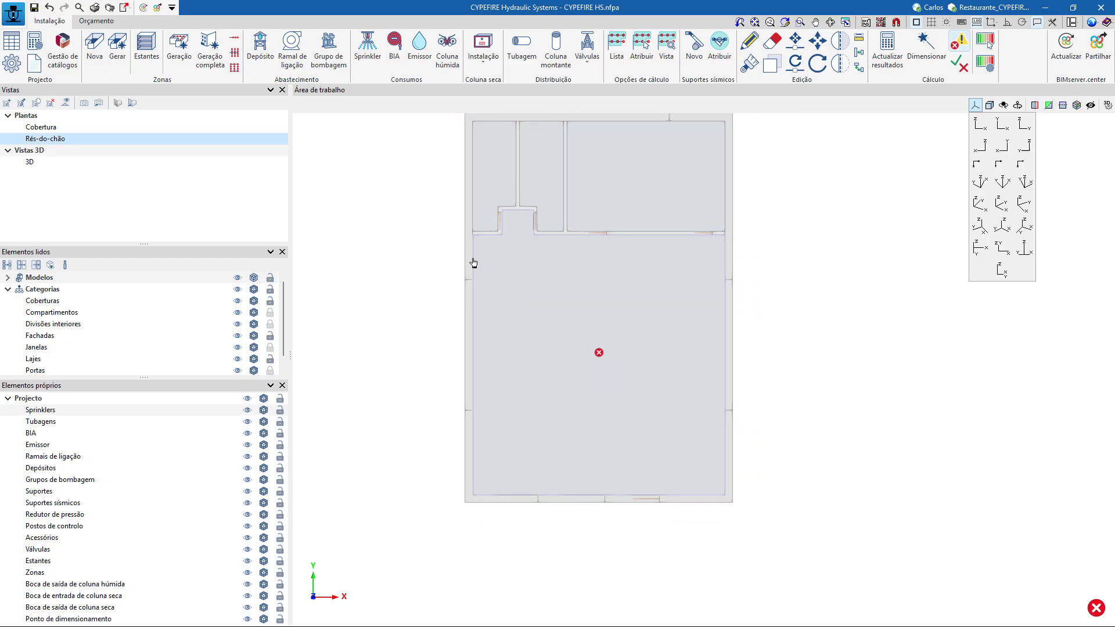
{"action": "left_click", "coordinate": [235, 53]}
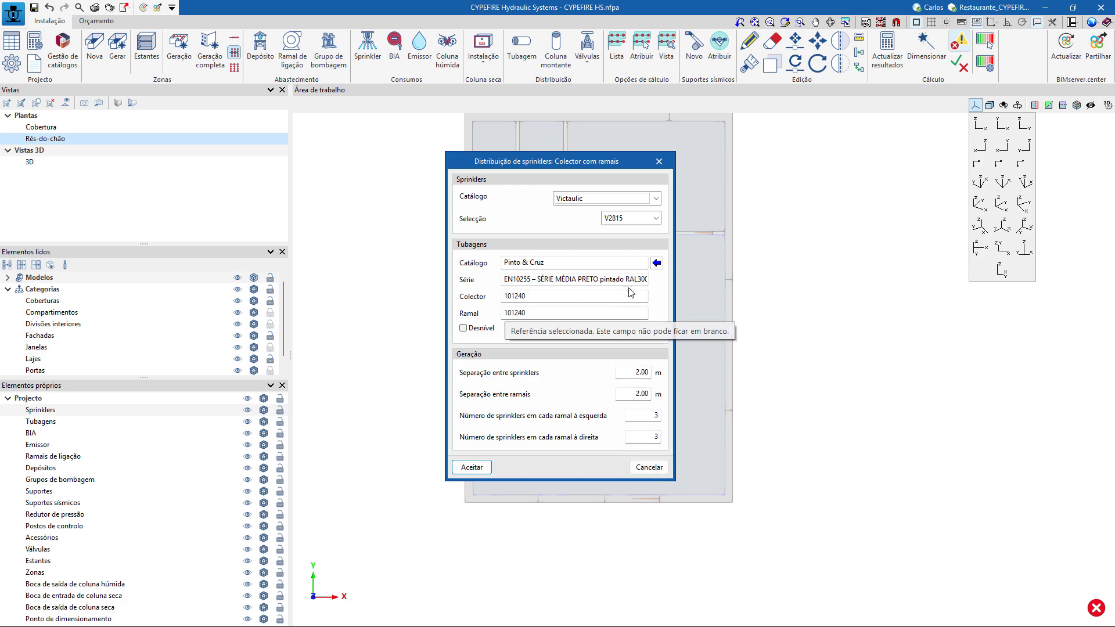
{"action": "left_click", "coordinate": [552, 295]}
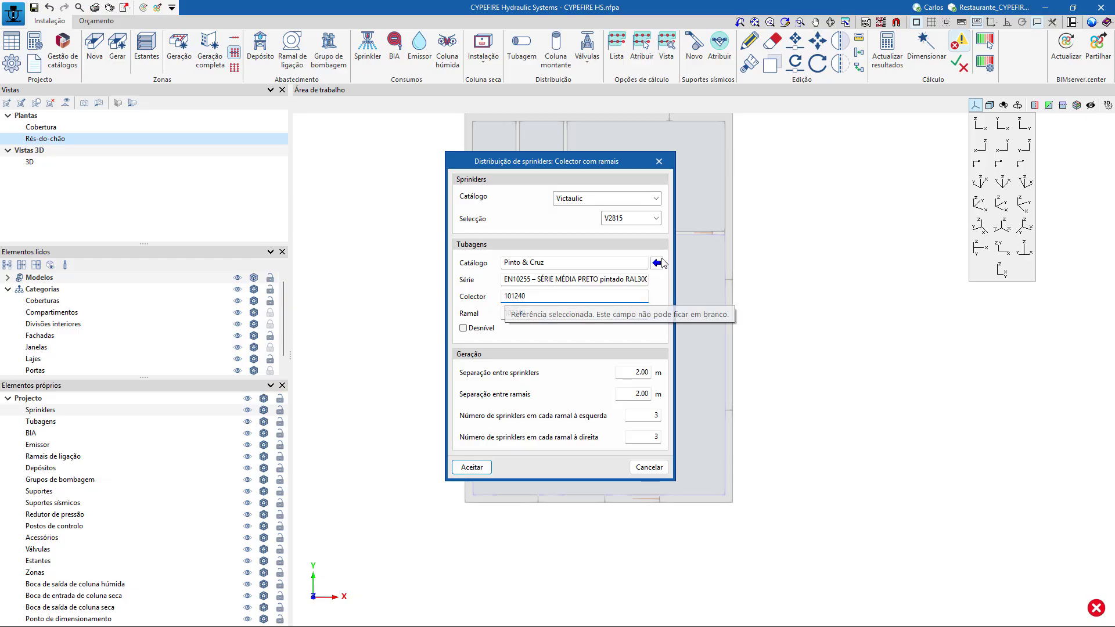
{"action": "left_click", "coordinate": [657, 263]}
{"action": "left_click", "coordinate": [591, 312]}
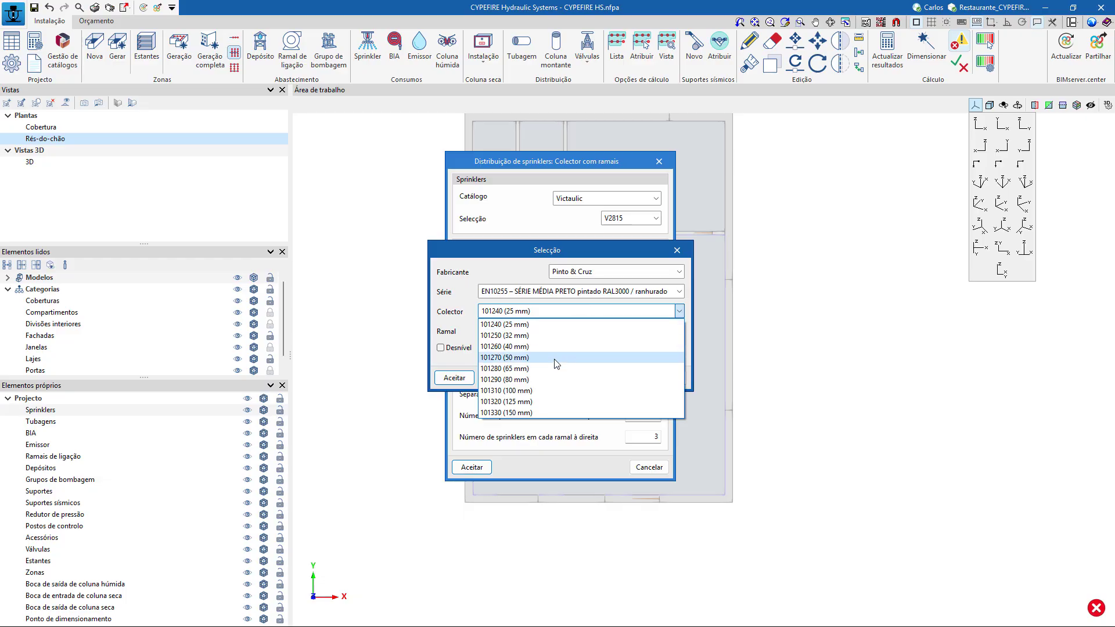
{"action": "left_click", "coordinate": [547, 380]}
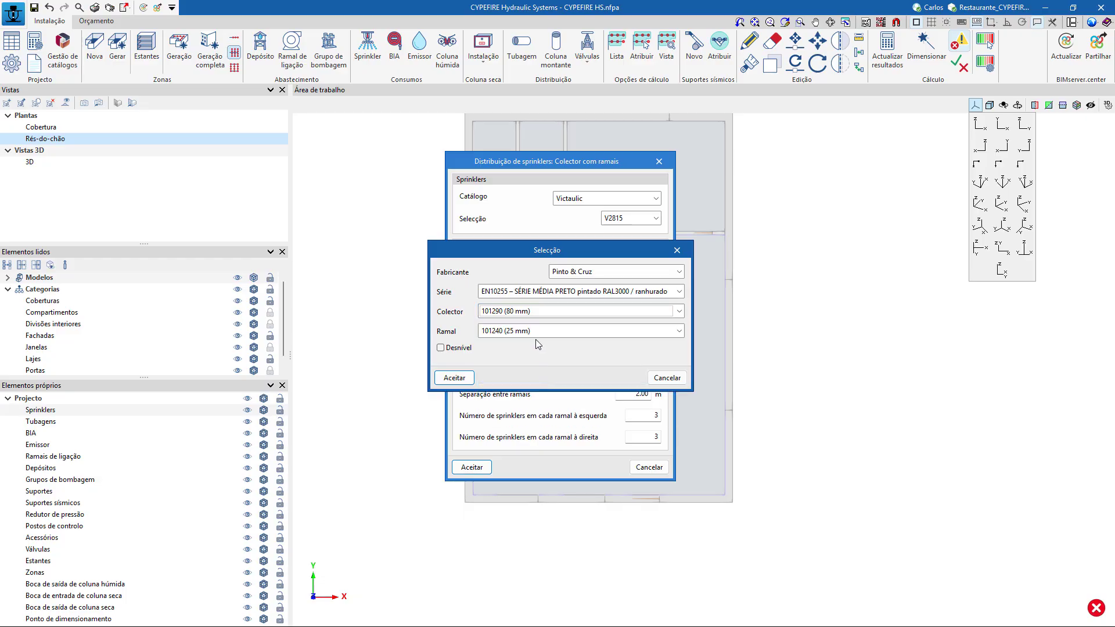
{"action": "left_click", "coordinate": [537, 331]}
{"action": "left_click", "coordinate": [534, 366]}
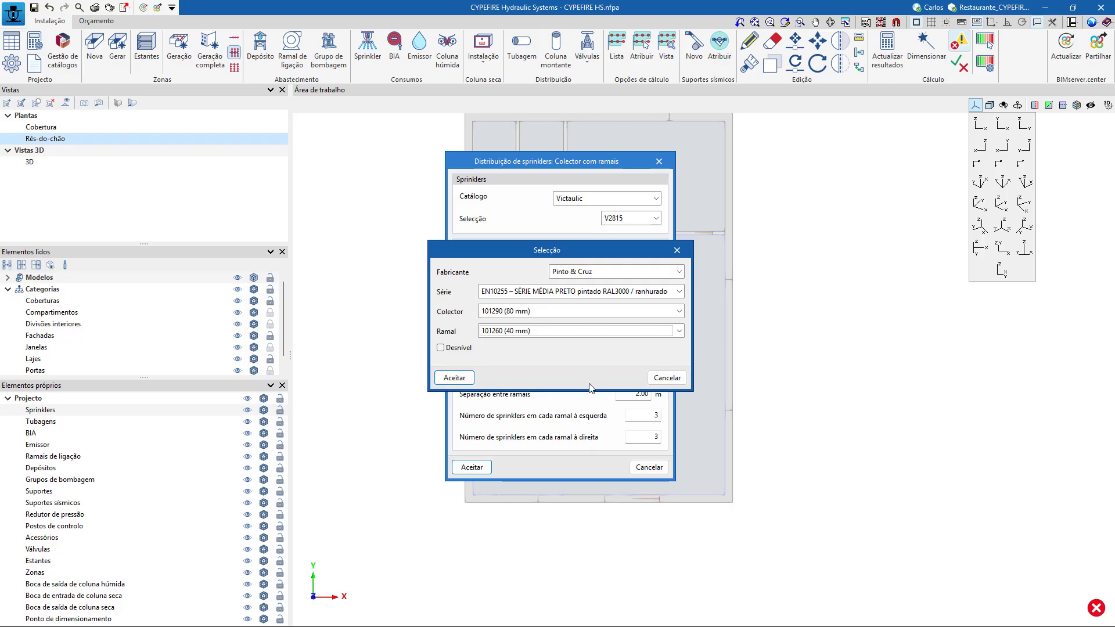
{"action": "left_click", "coordinate": [454, 378]}
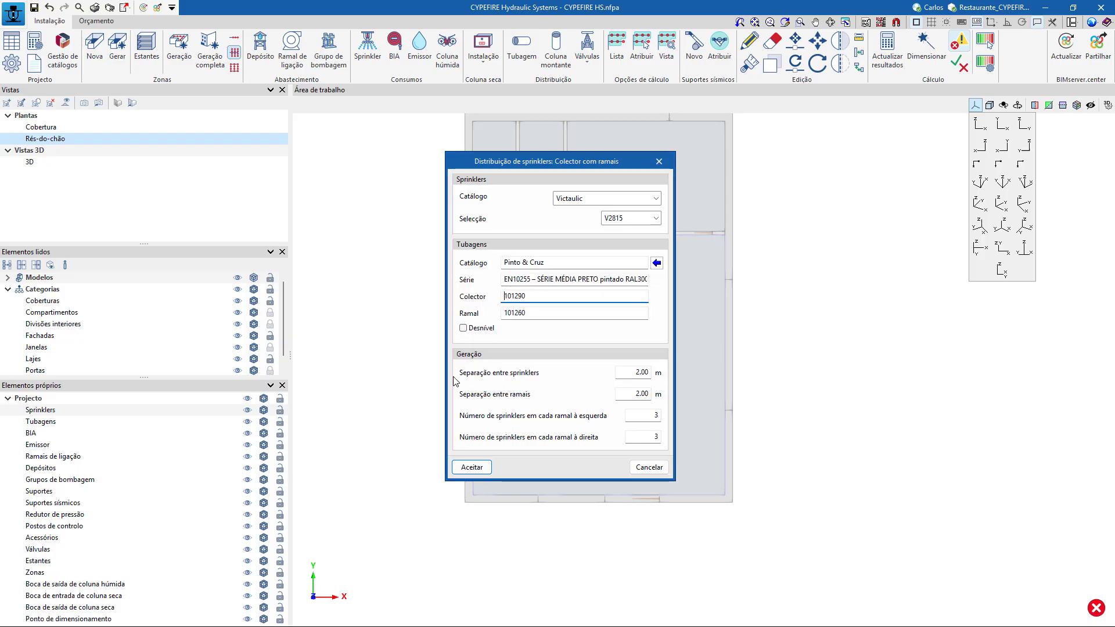
Choose the Victaulic V2801 sprinkler for the distribution and accept the settings with 2.00 m spacings and 3 sprinklers per side.
{"action": "left_click", "coordinate": [643, 220]}
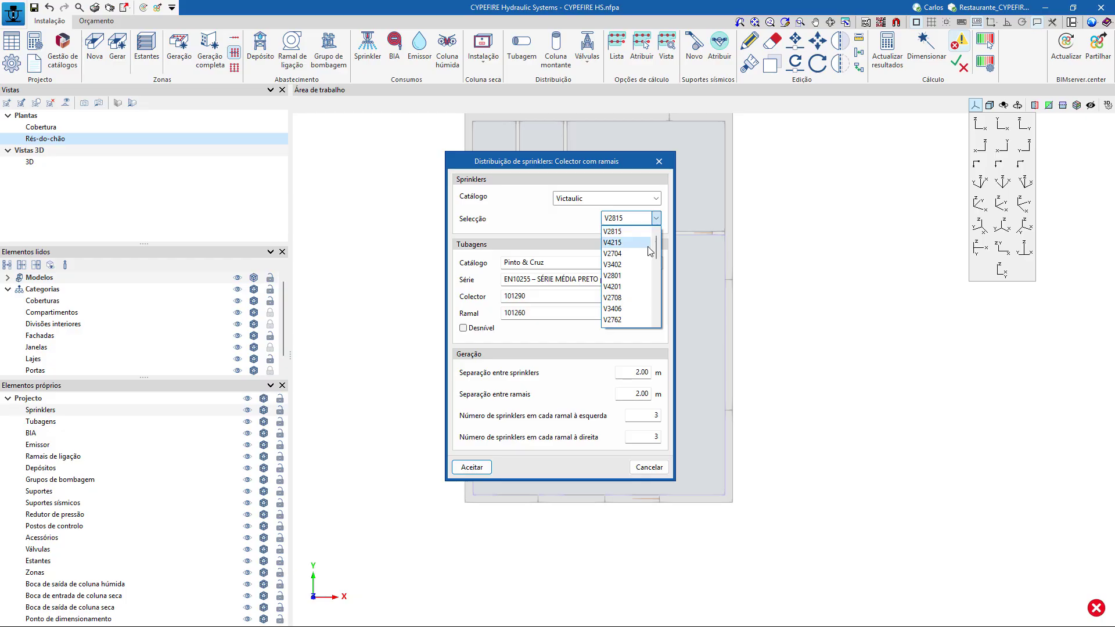
{"action": "scroll", "coordinate": [644, 264], "scroll_direction": "down", "scroll_amount": 1}
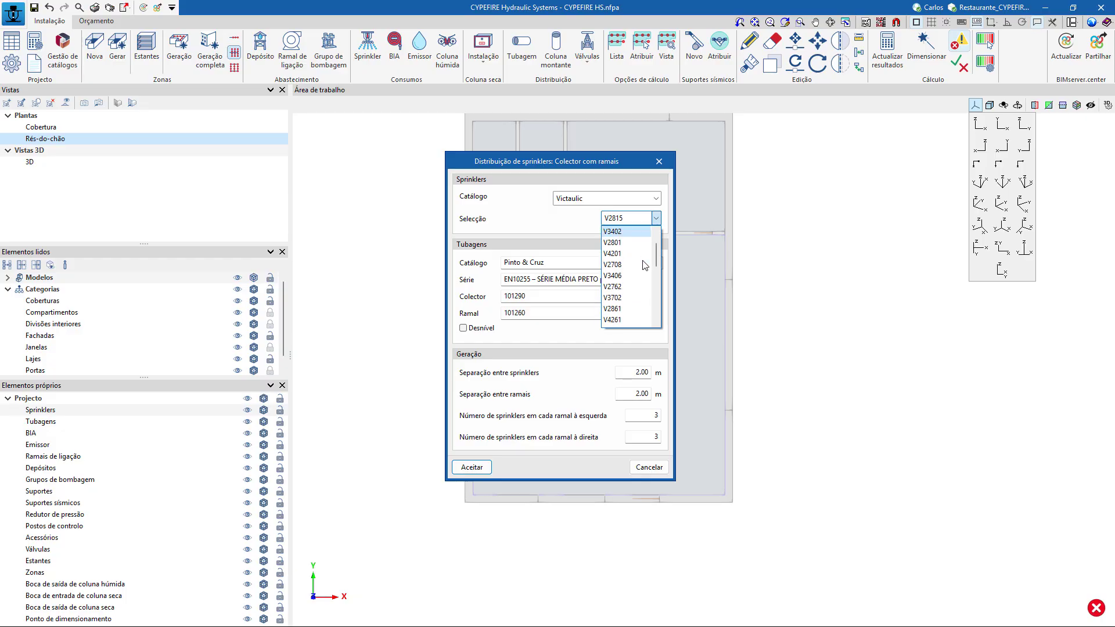
{"action": "scroll", "coordinate": [643, 266], "scroll_direction": "up", "scroll_amount": 1}
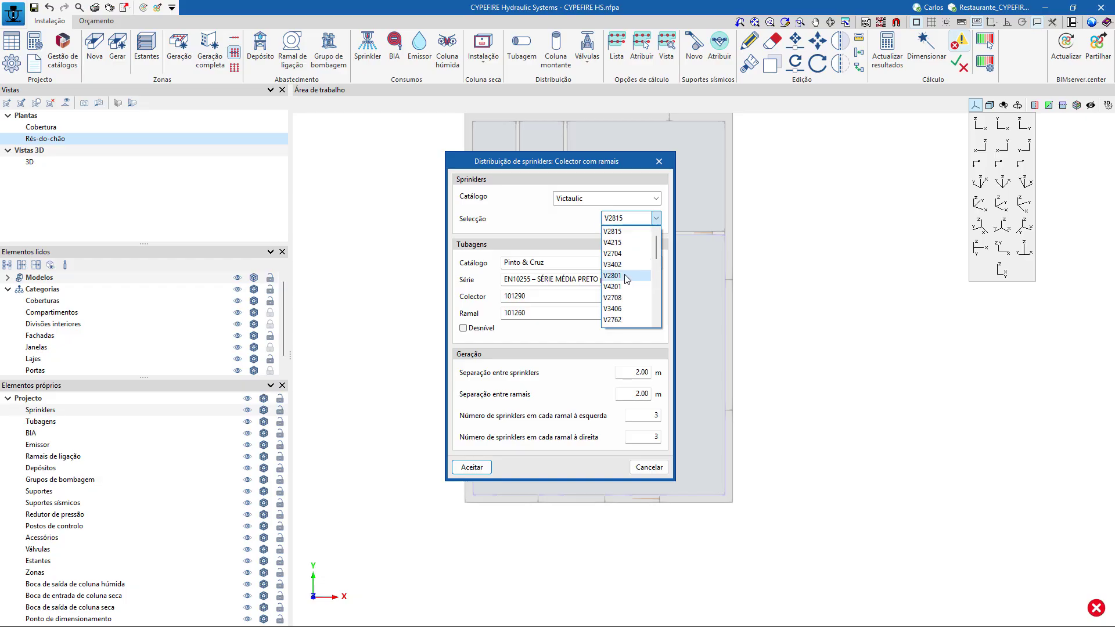
{"action": "left_click", "coordinate": [626, 277]}
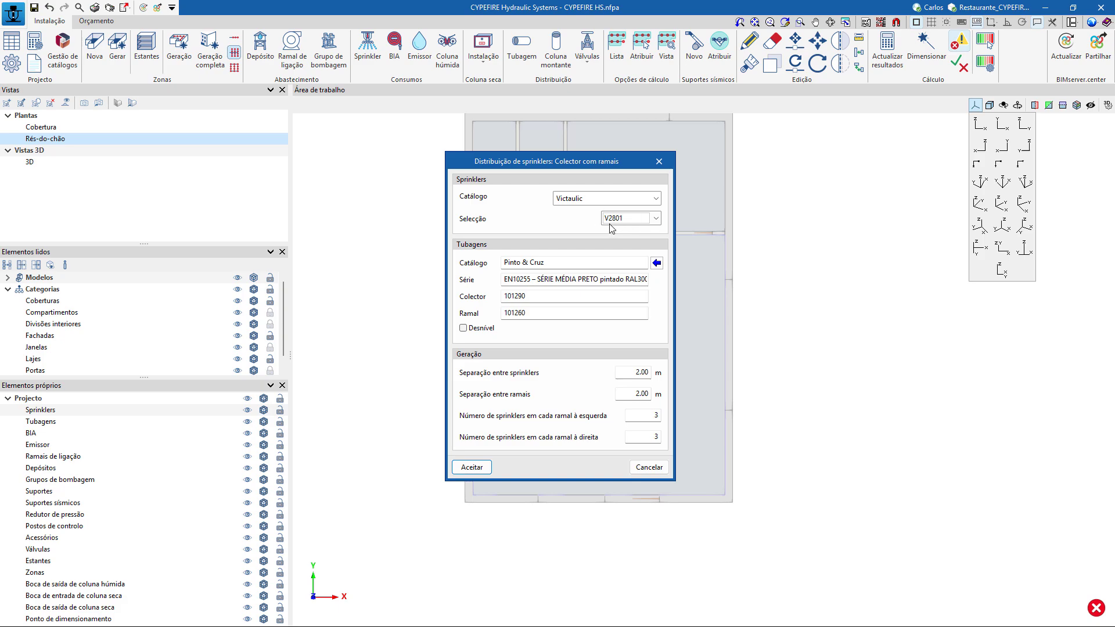
{"action": "left_click", "coordinate": [478, 469]}
{"action": "left_click", "coordinate": [472, 467]}
{"action": "left_click", "coordinate": [468, 466]}
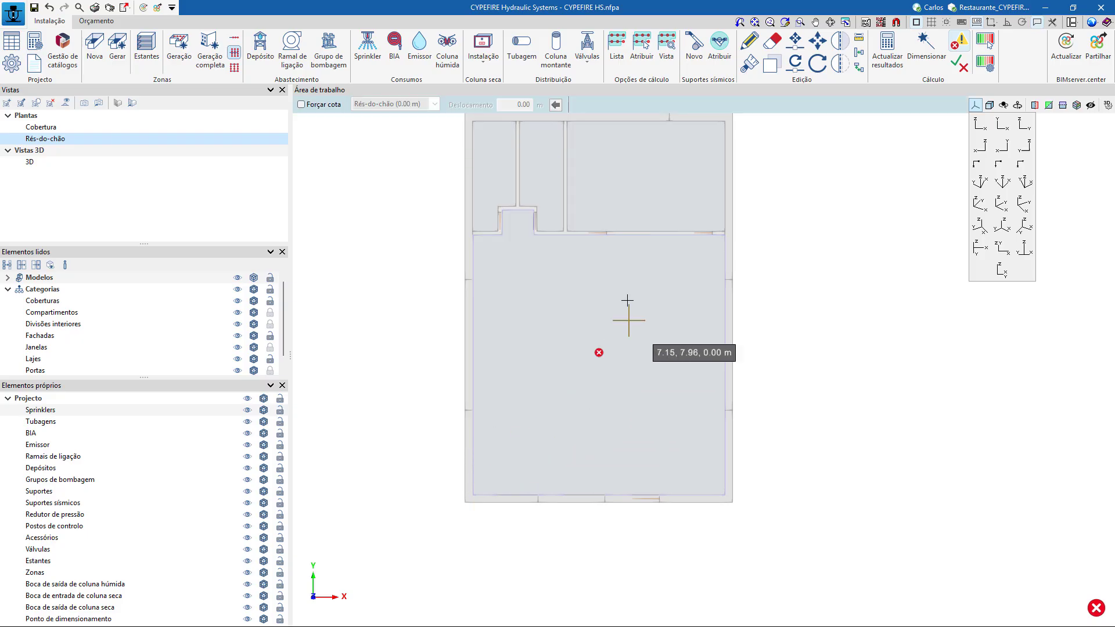
Force the distribution's elevation with a 2.45 m offset from Rés-do-chão and activate the template captures with midpoint enabled.
{"action": "left_click", "coordinate": [301, 104]}
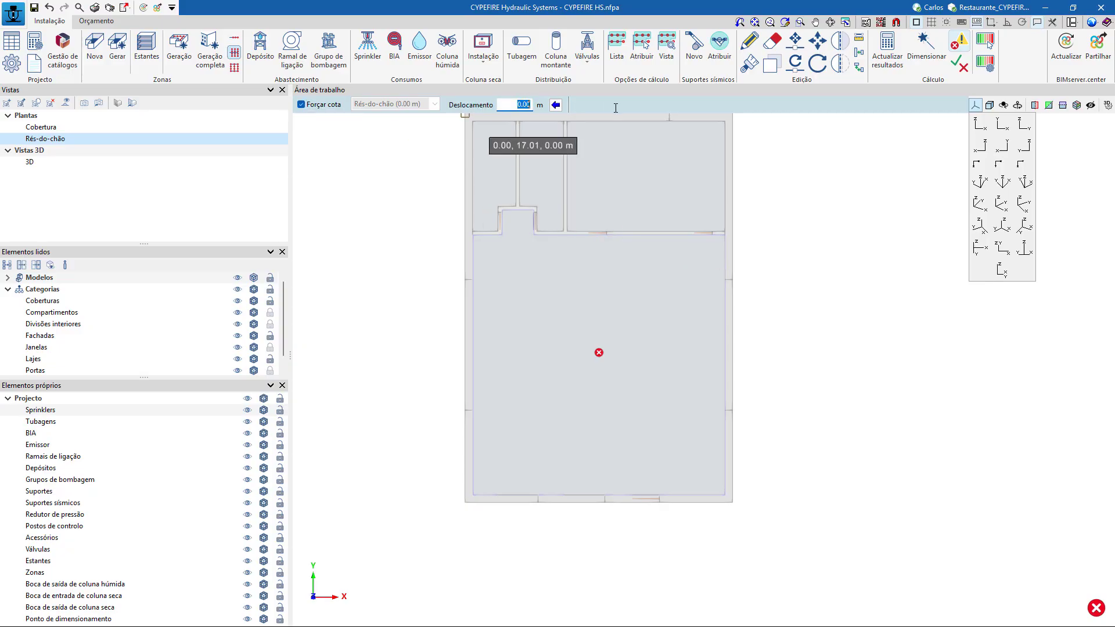
{"action": "type", "text": "2.45"}
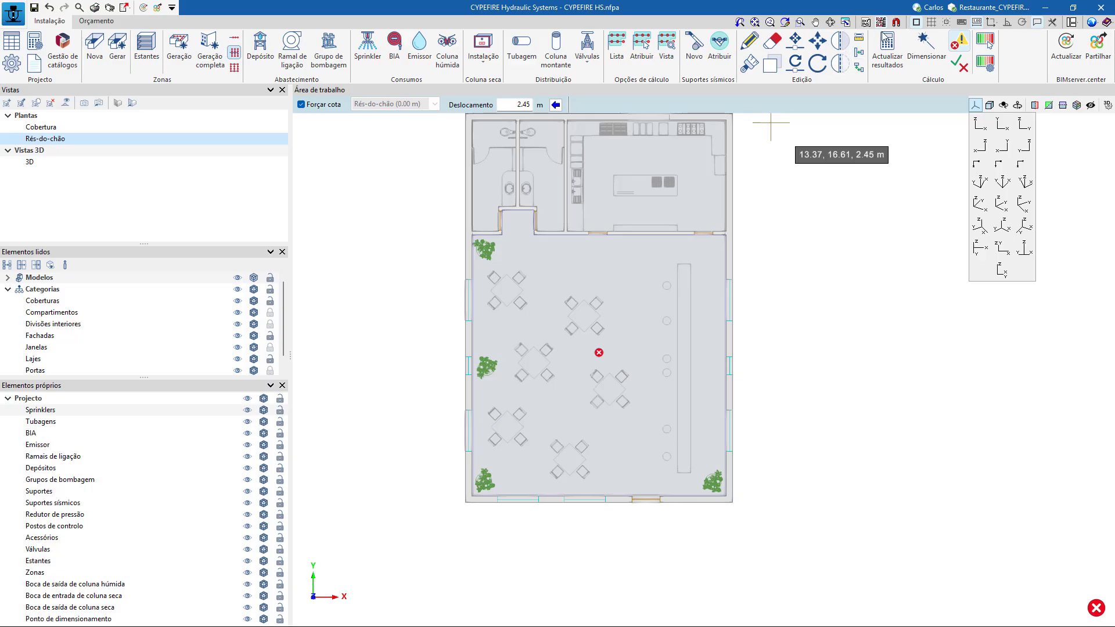
{"action": "left_click", "coordinate": [896, 23]}
{"action": "left_click", "coordinate": [512, 274]}
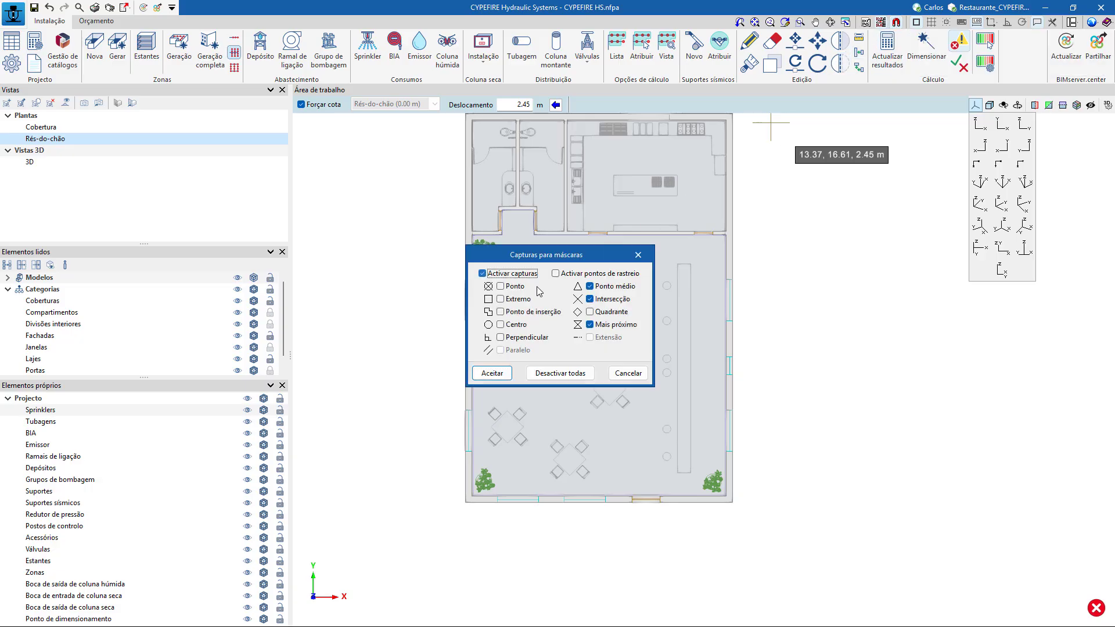
{"action": "left_click", "coordinate": [602, 287]}
{"action": "left_click", "coordinate": [492, 374]}
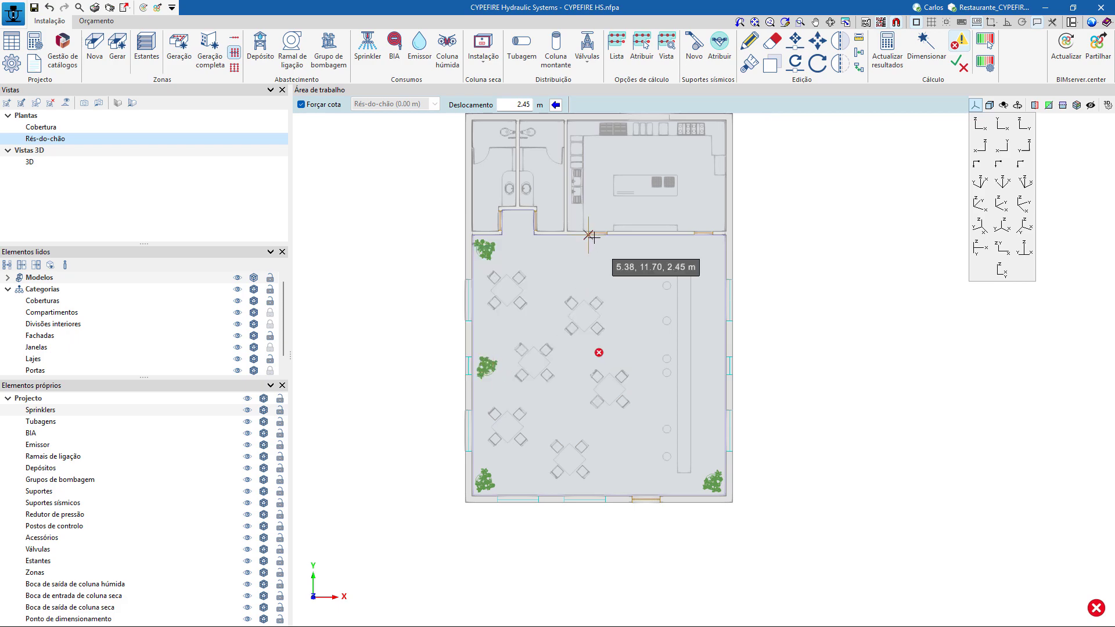
Place the collector with its branches through the dining room, from the kitchen doorway towards the opposite wall, about 10.8 m long.
{"action": "scroll", "coordinate": [590, 236], "scroll_direction": "up", "scroll_amount": 2}
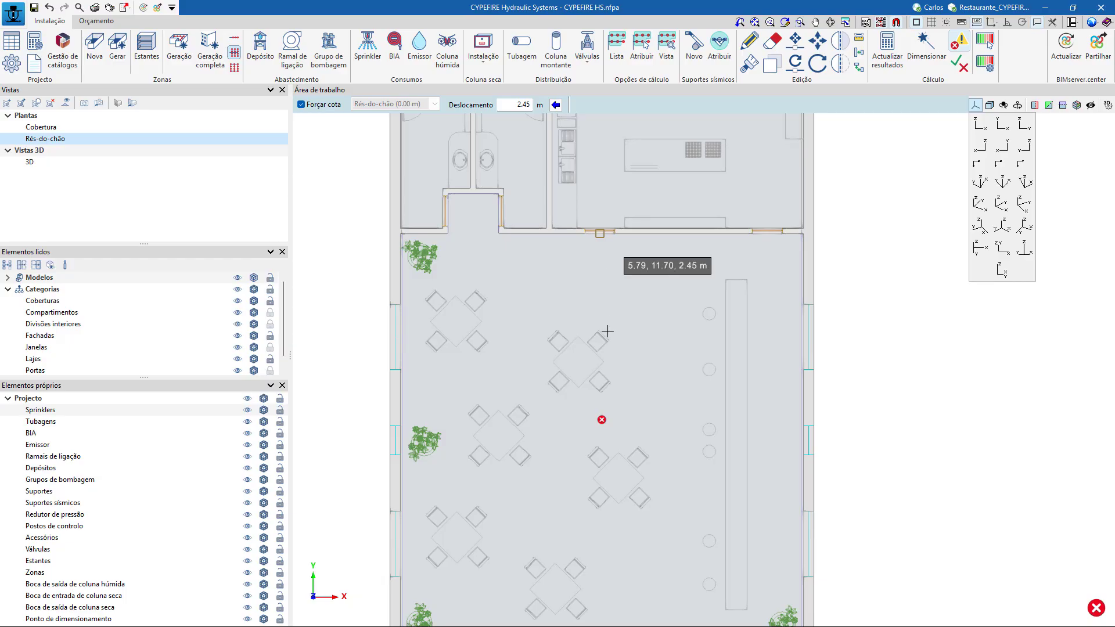
{"action": "scroll", "coordinate": [601, 418], "scroll_direction": "down", "scroll_amount": 3}
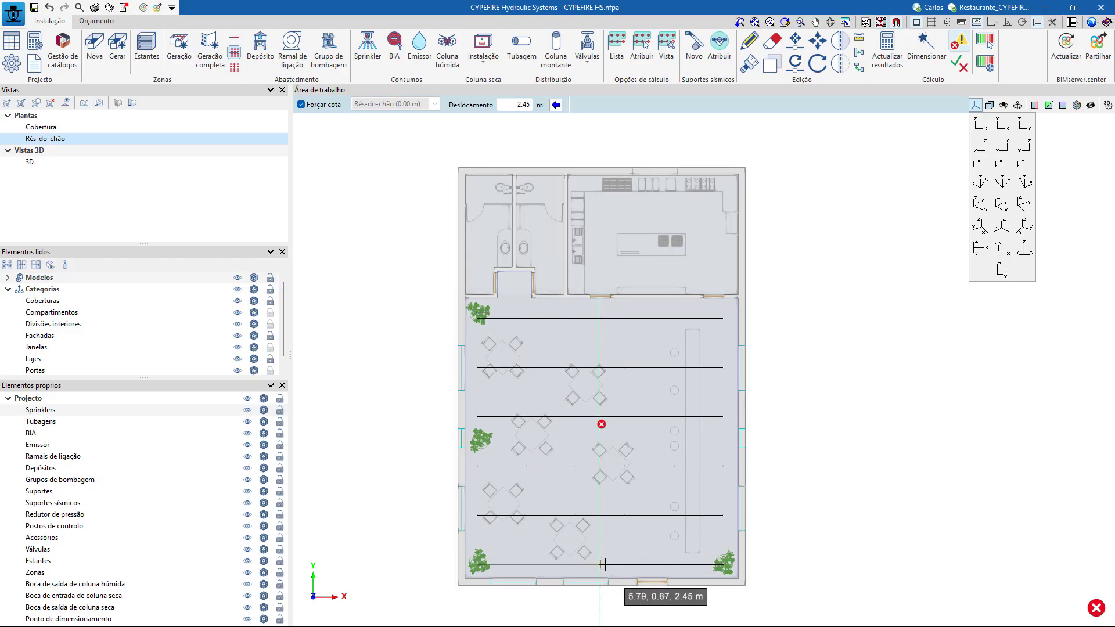
{"action": "left_click", "coordinate": [604, 564]}
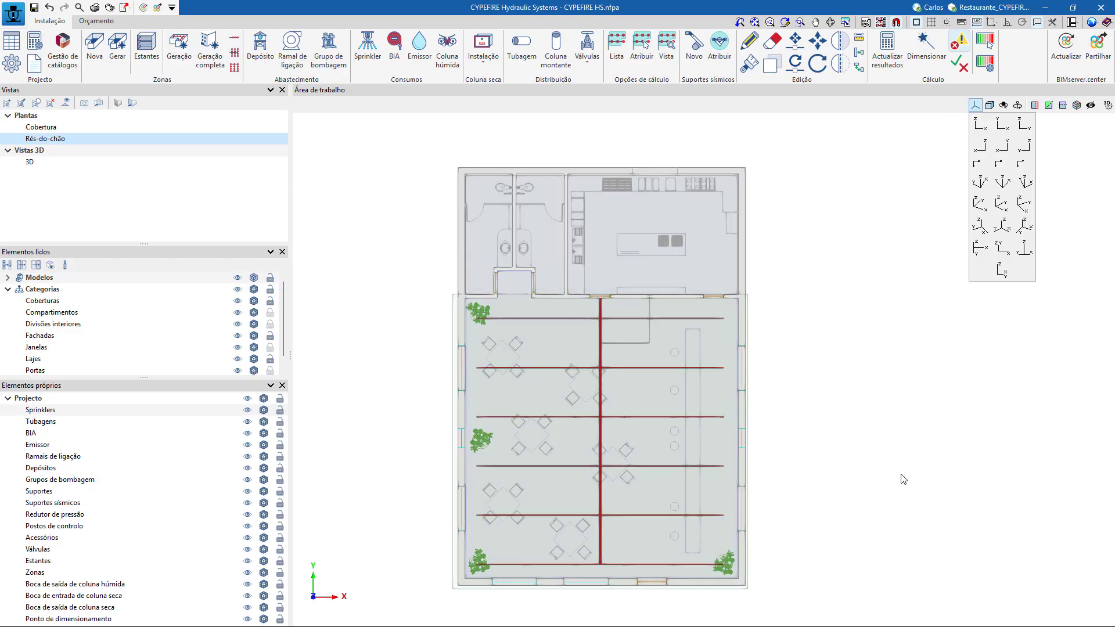
Examine the dining room's sprinkler distribution in 3D, temporarily hiding the building models, in both the Rés-do-chão and 3D views.
{"action": "middle_click_drag", "start_coordinate": [895, 463], "coordinate": [950, 351]}
{"action": "scroll", "coordinate": [867, 380], "scroll_direction": "up", "scroll_amount": 3}
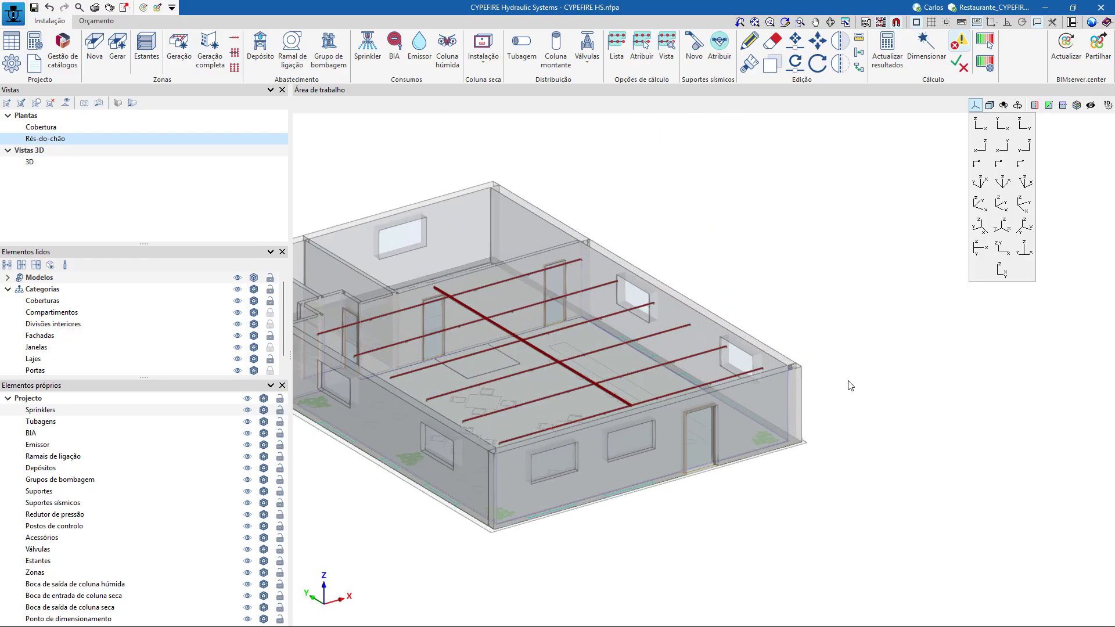
{"action": "left_click", "coordinate": [240, 278]}
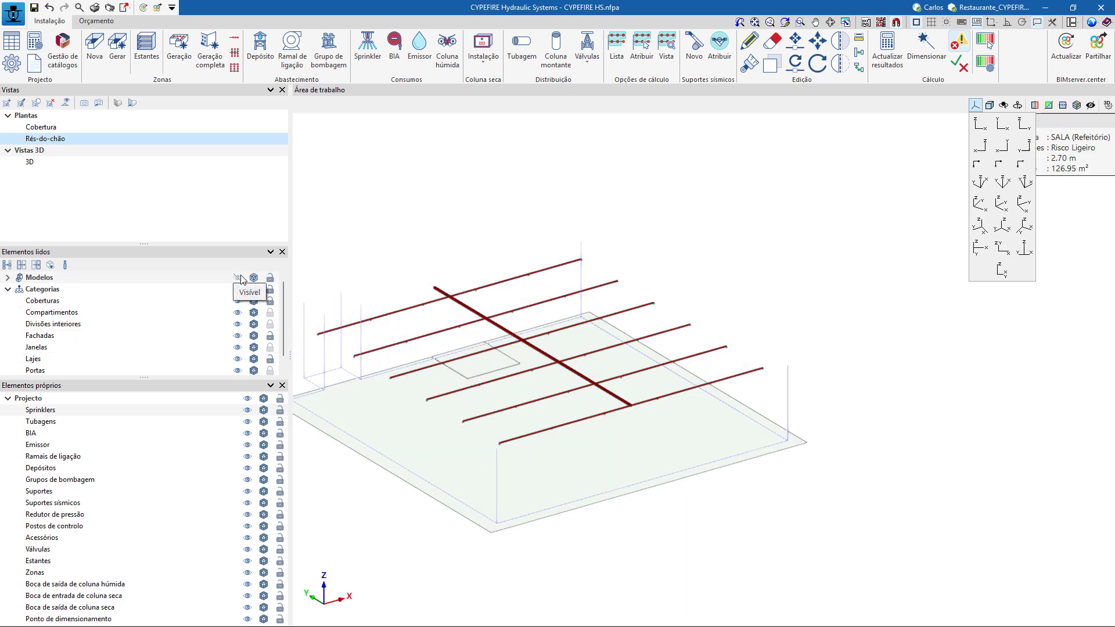
{"action": "left_click", "coordinate": [242, 280]}
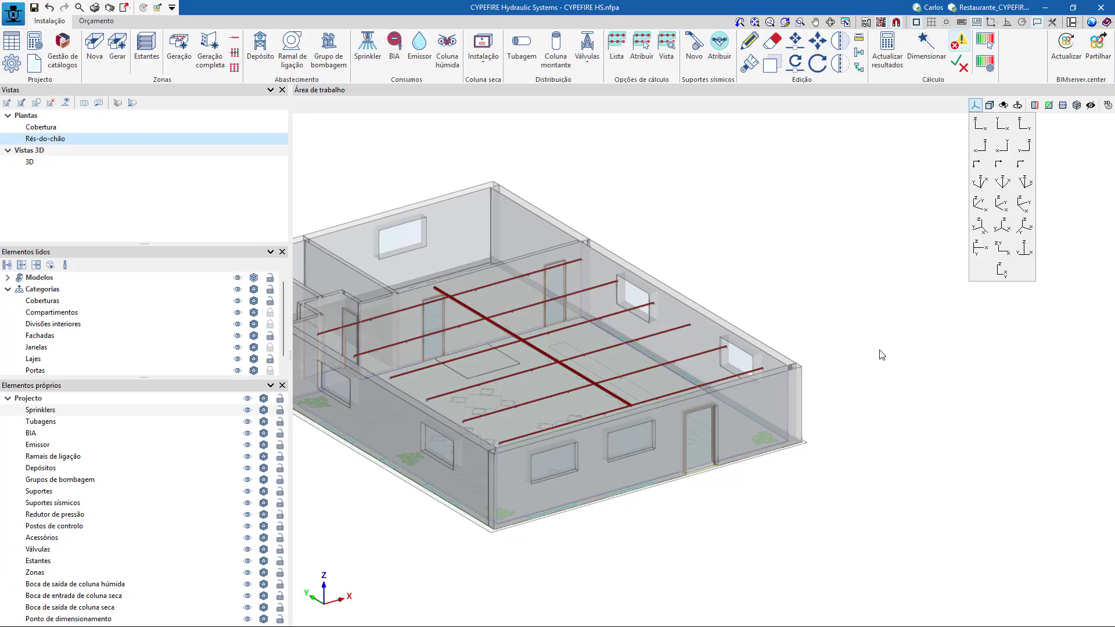
{"action": "middle_click_drag", "start_coordinate": [888, 359], "coordinate": [895, 381], "text": "shift"}
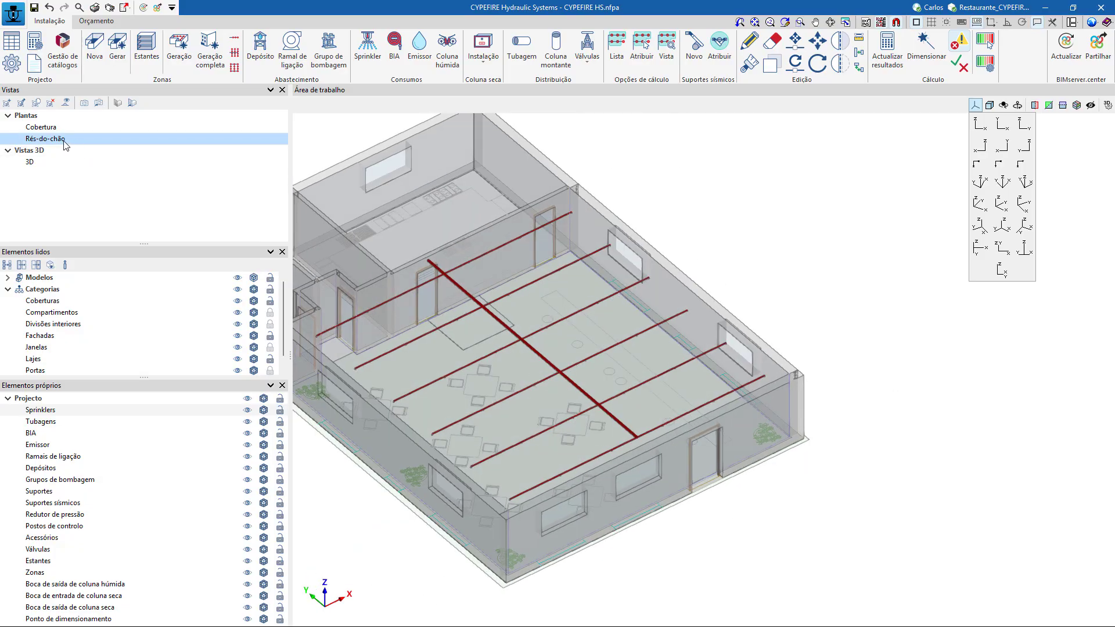
{"action": "left_click", "coordinate": [132, 105]}
{"action": "middle_click_drag", "start_coordinate": [373, 279], "coordinate": [627, 327], "text": "shift"}
{"action": "left_click", "coordinate": [32, 163]}
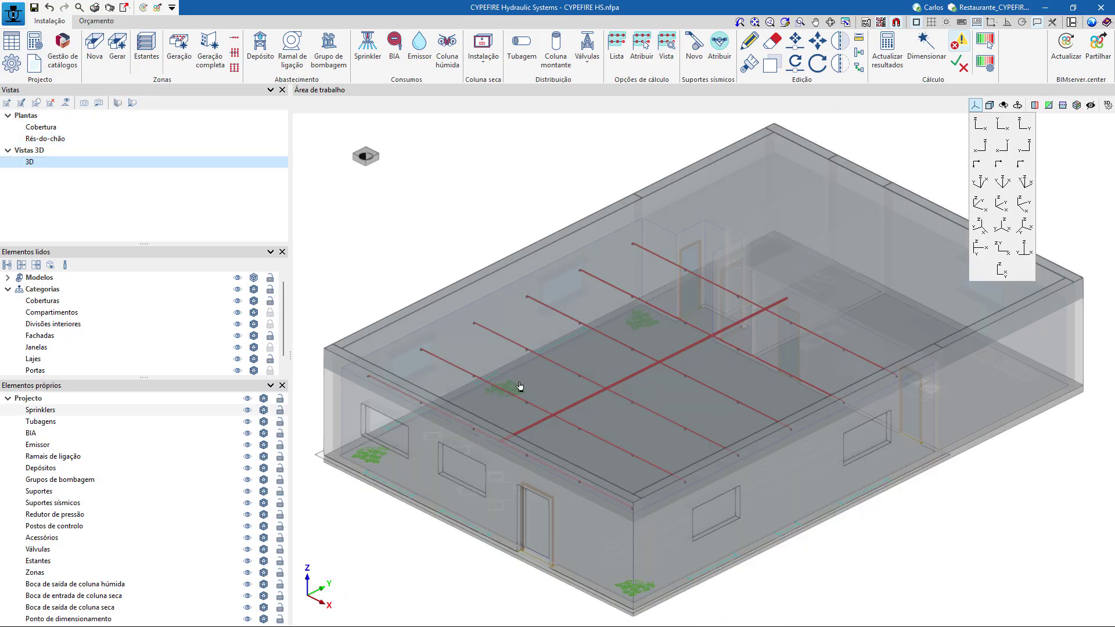
{"action": "middle_click_drag", "start_coordinate": [558, 461], "coordinate": [531, 319], "text": "shift"}
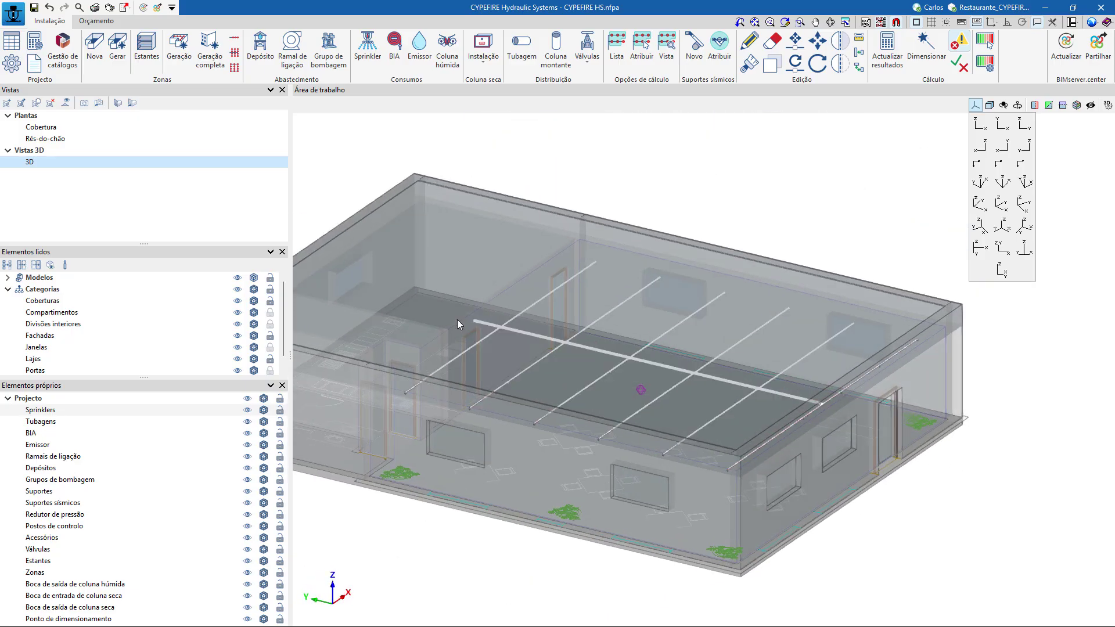
{"action": "left_click", "coordinate": [52, 139]}
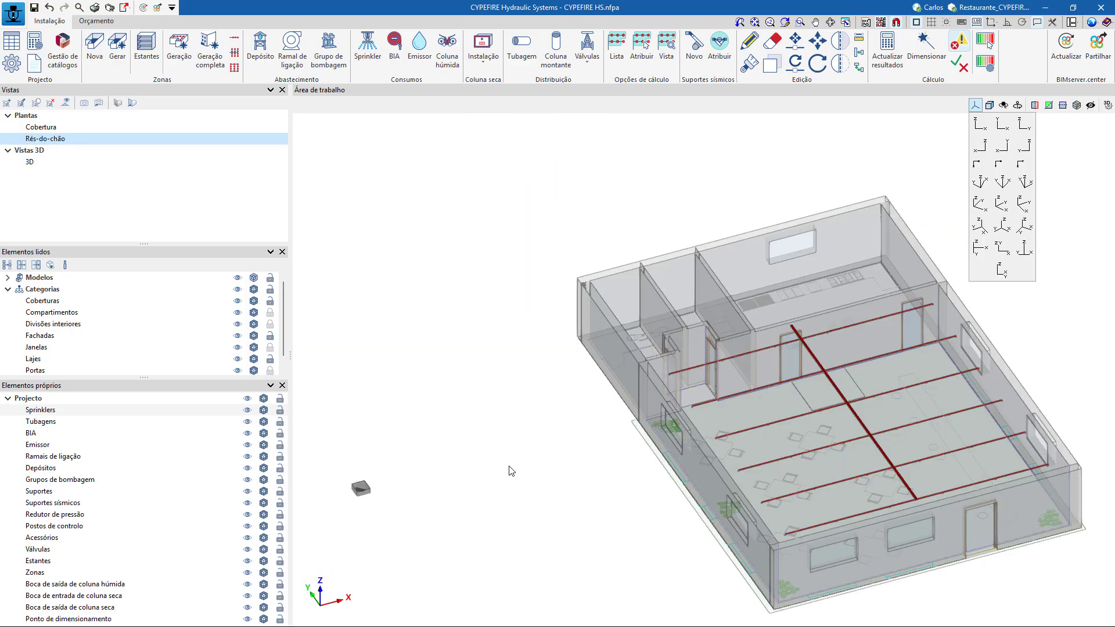
{"action": "middle_click_drag", "start_coordinate": [511, 471], "coordinate": [422, 419]}
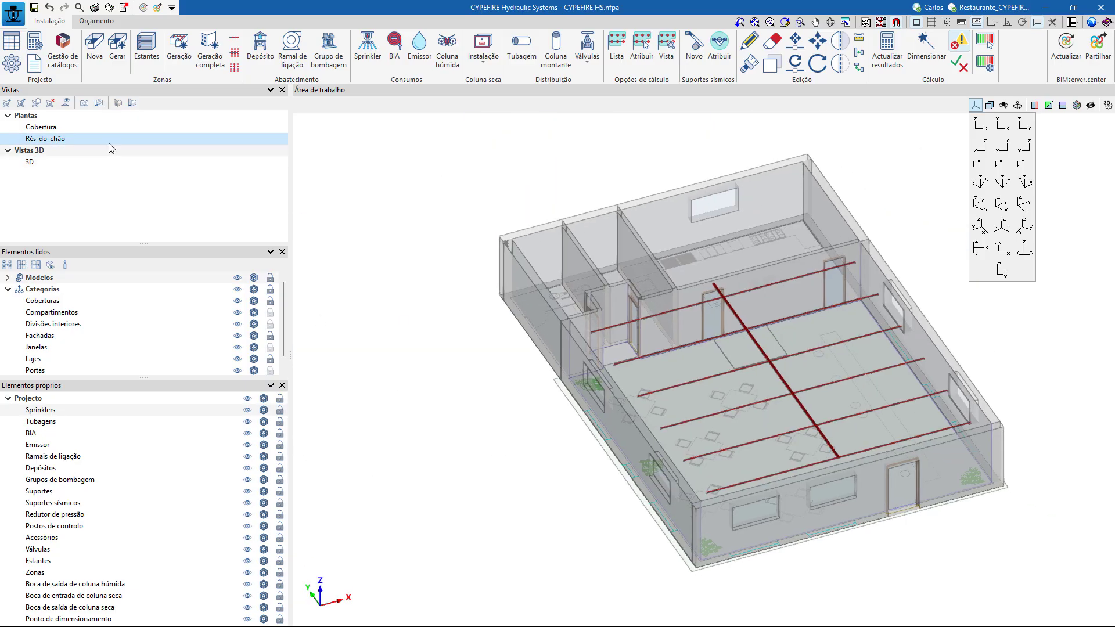
Select the Pinto & Cruz EN10255 painted black pipe in 101290 (80 mm) for a new pipe run in plan view.
{"action": "left_click", "coordinate": [131, 104]}
{"action": "scroll", "coordinate": [536, 358], "scroll_direction": "down", "scroll_amount": 1}
{"action": "scroll", "coordinate": [538, 363], "scroll_direction": "up", "scroll_amount": 3}
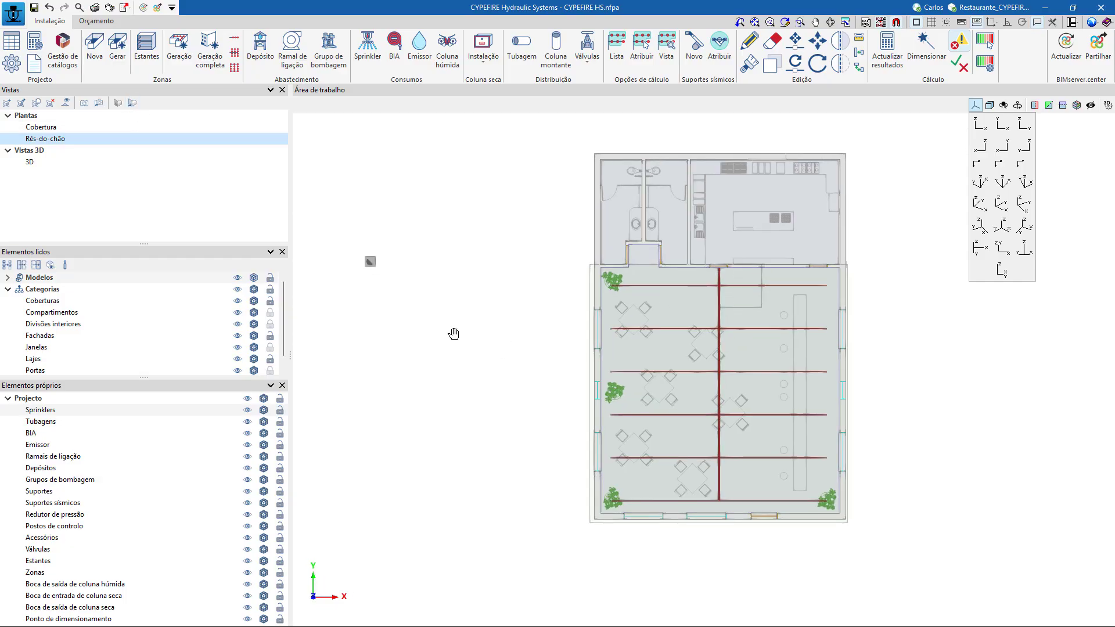
{"action": "scroll", "coordinate": [478, 290], "scroll_direction": "down", "scroll_amount": 2}
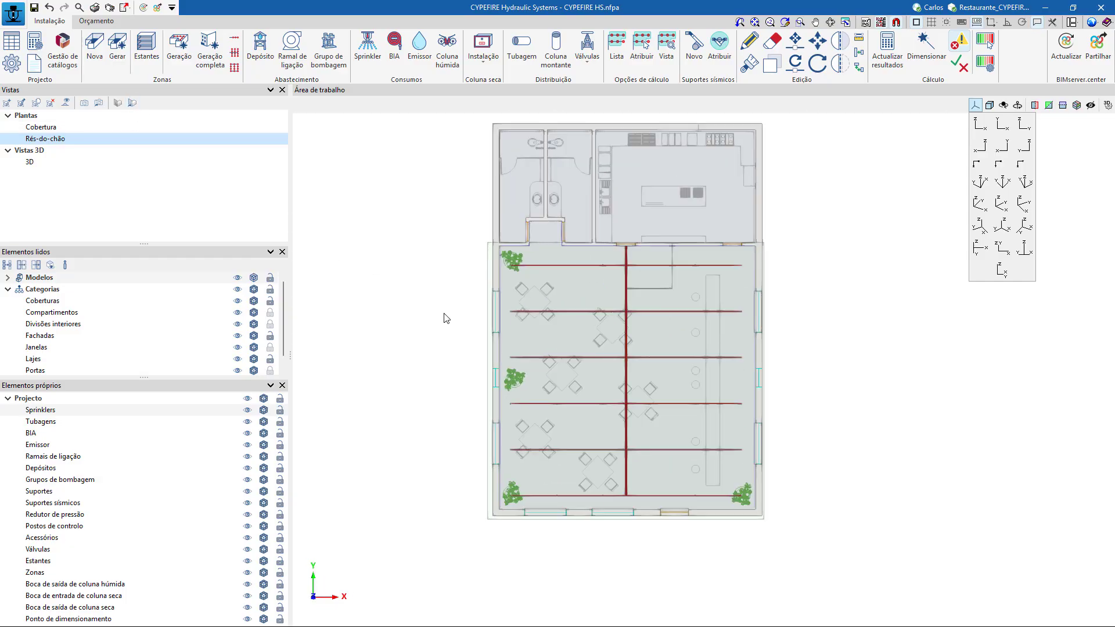
{"action": "mouse_move", "coordinate": [445, 315]}
{"action": "middle_mouse_down"}
{"action": "mouse_move", "coordinate": [510, 350]}
{"action": "mouse_move", "coordinate": [490, 375]}
{"action": "middle_mouse_up"}
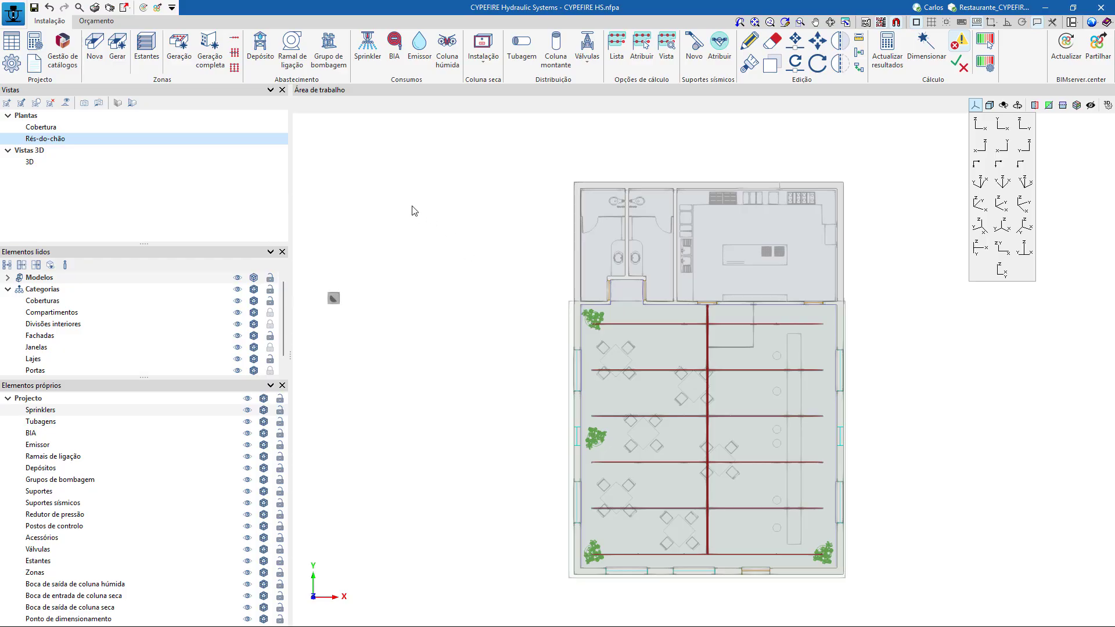
{"action": "left_click", "coordinate": [531, 55]}
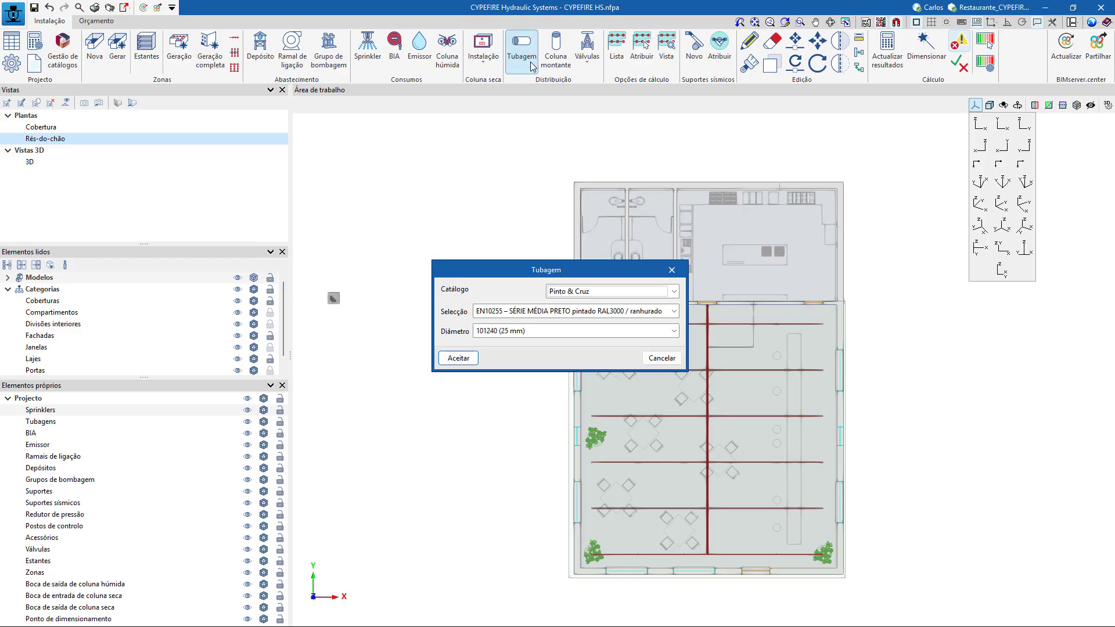
{"action": "left_click", "coordinate": [562, 333]}
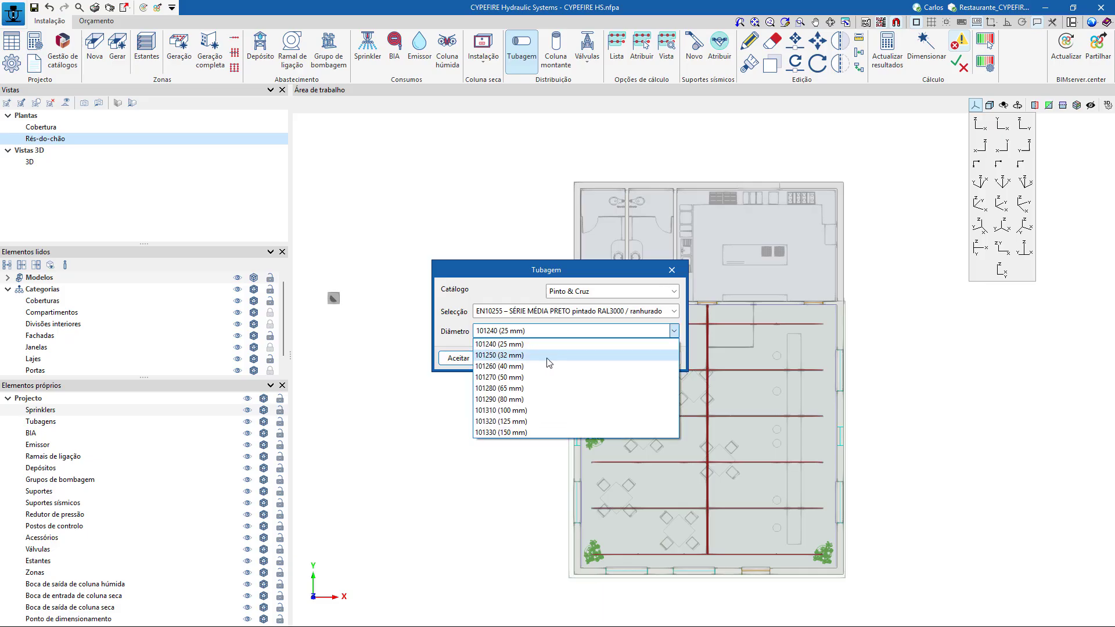
{"action": "left_click", "coordinate": [534, 400]}
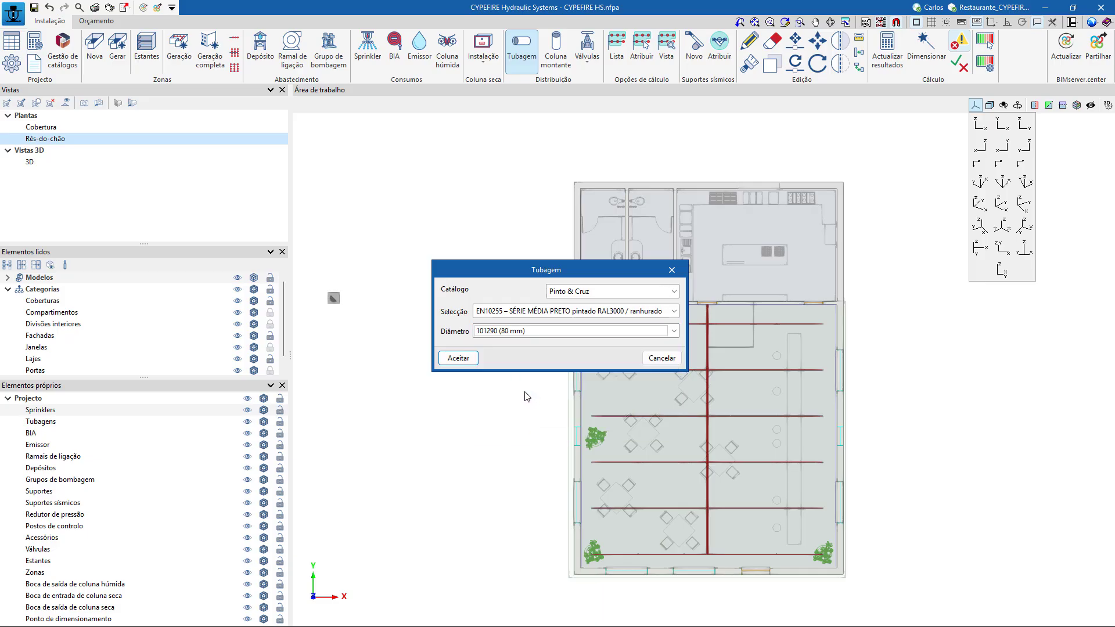
{"action": "left_click", "coordinate": [457, 358]}
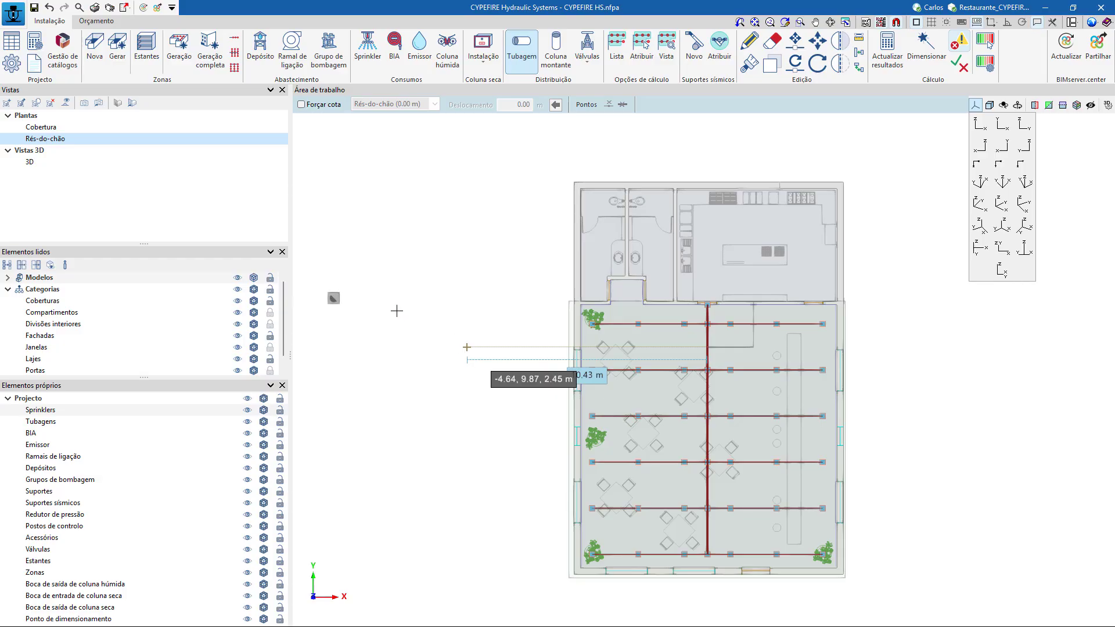
Route the supply pipe orthogonally from the public network connection at 0.00 m, with legs of about 7.3 m, 6.7 m and 7.2 m around the toilets' exterior.
{"action": "left_click", "coordinate": [335, 297]}
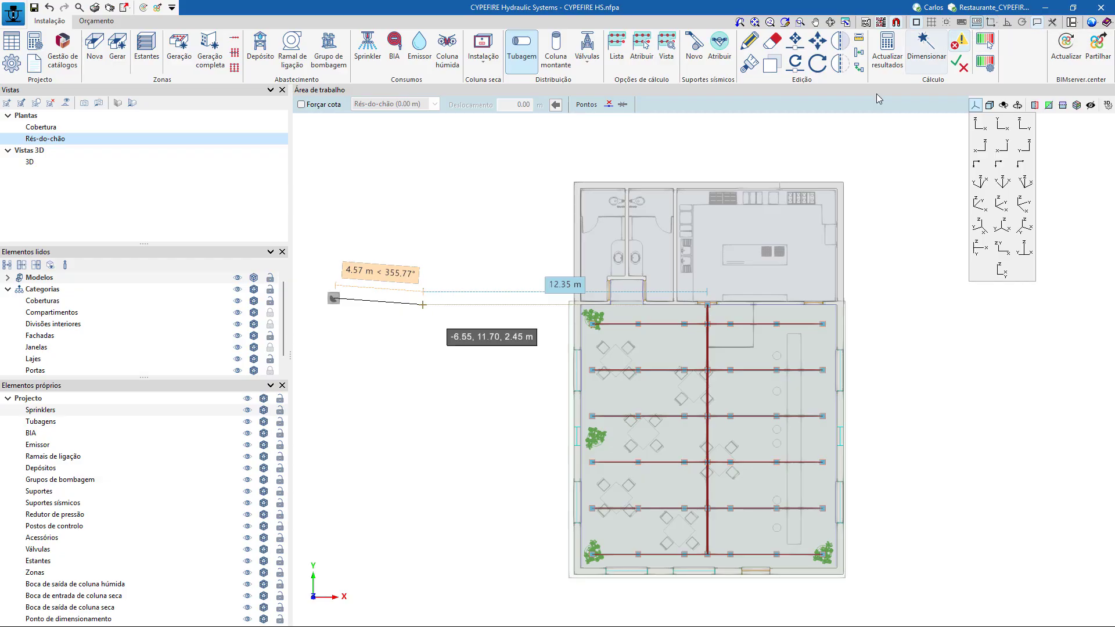
{"action": "scroll", "coordinate": [492, 295], "scroll_direction": "up", "scroll_amount": 1}
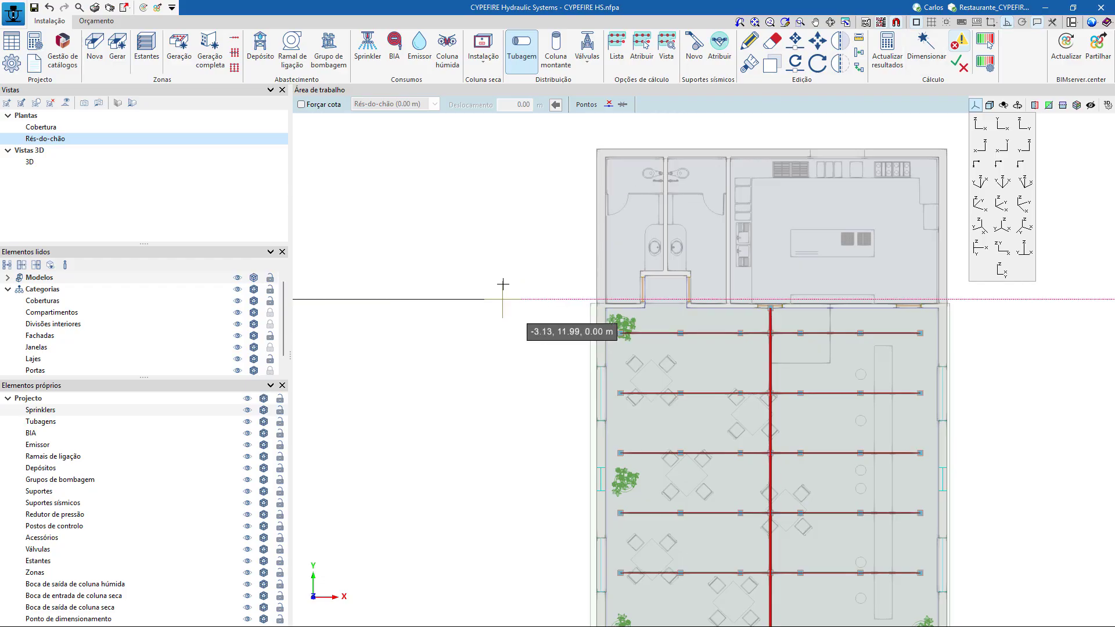
{"action": "left_click", "coordinate": [503, 299]}
{"action": "middle_click_drag", "start_coordinate": [508, 169], "coordinate": [509, 342]}
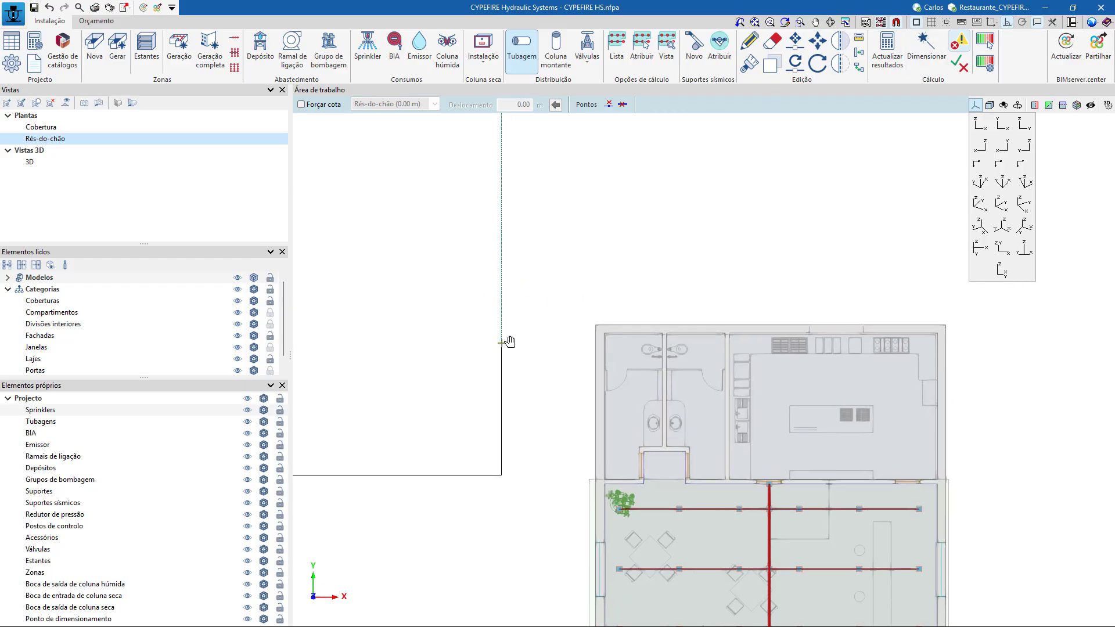
{"action": "scroll", "coordinate": [505, 341], "scroll_direction": "up", "scroll_amount": 1}
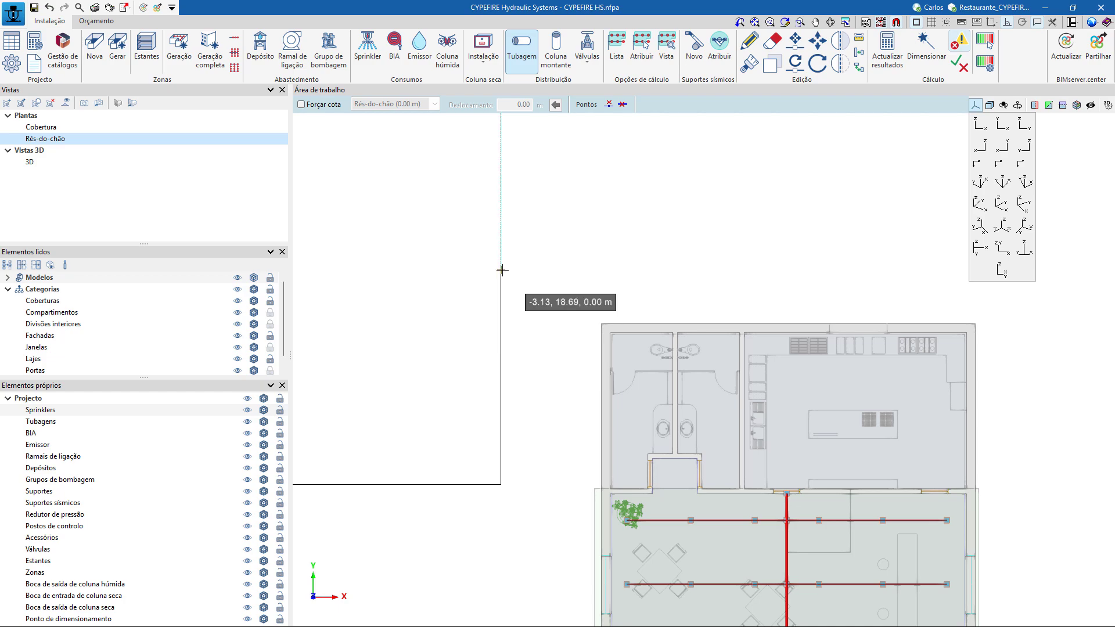
{"action": "left_click", "coordinate": [506, 271]}
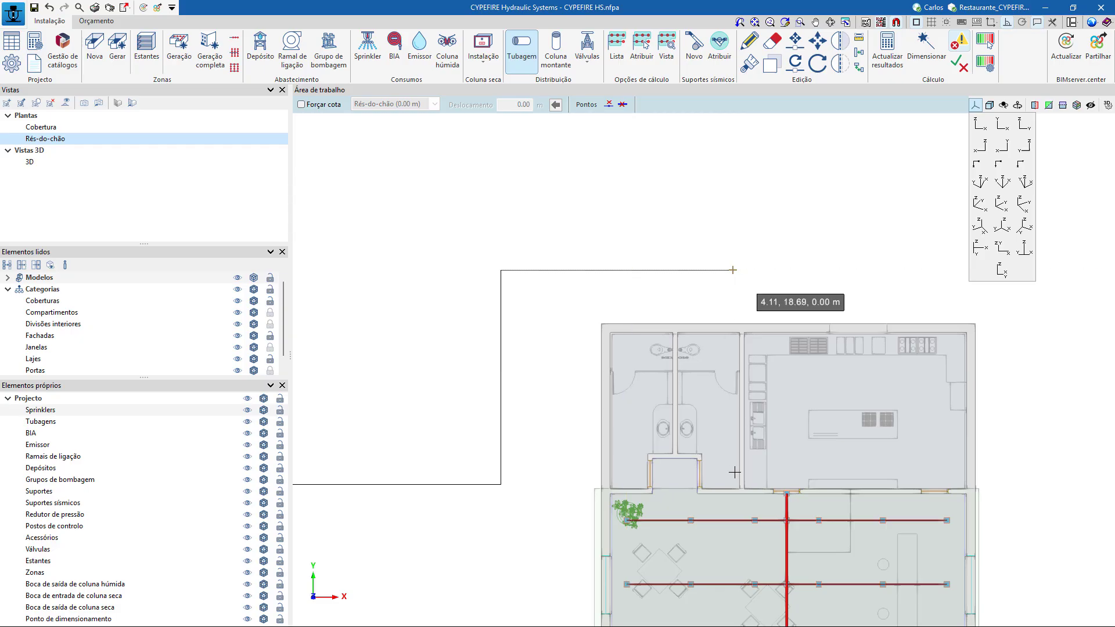
{"action": "left_click", "coordinate": [733, 270]}
Extend the supply pipe about 7 m back towards the dining room wall and about 1.7 m along it to the collector's plan position at the kitchen doorway.
{"action": "scroll", "coordinate": [723, 486], "scroll_direction": "up", "scroll_amount": 1}
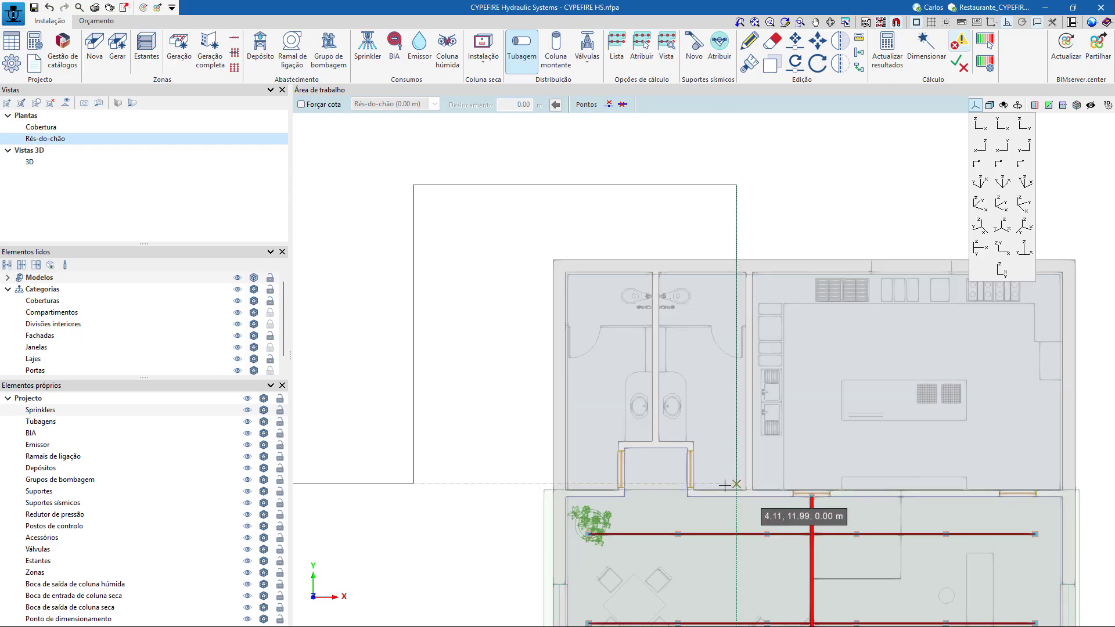
{"action": "scroll", "coordinate": [726, 487], "scroll_direction": "up", "scroll_amount": 2}
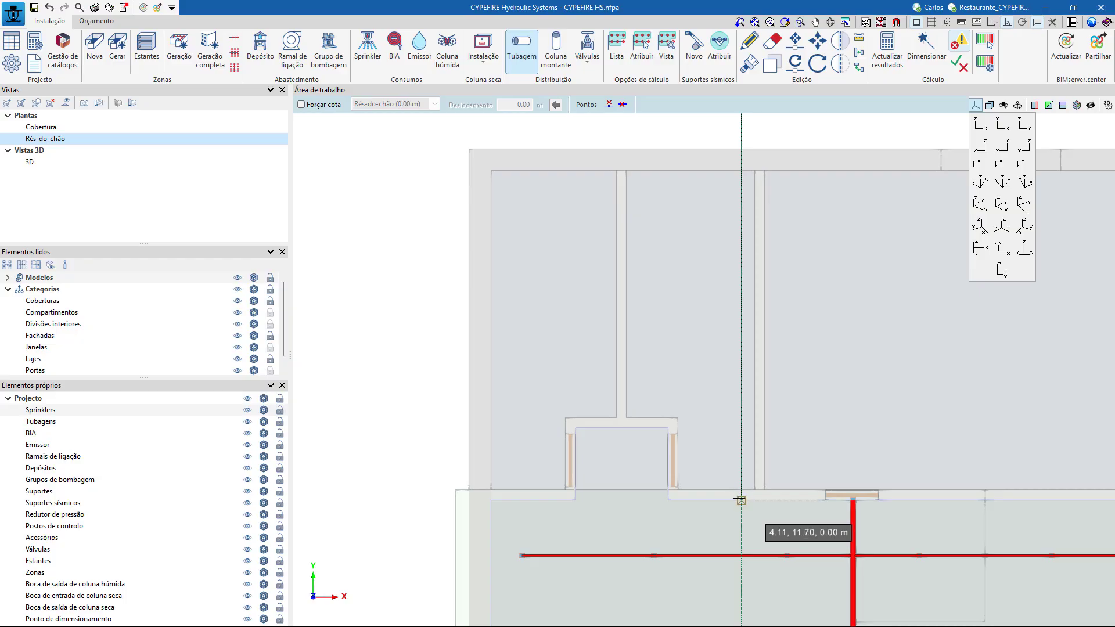
{"action": "left_click", "coordinate": [741, 501]}
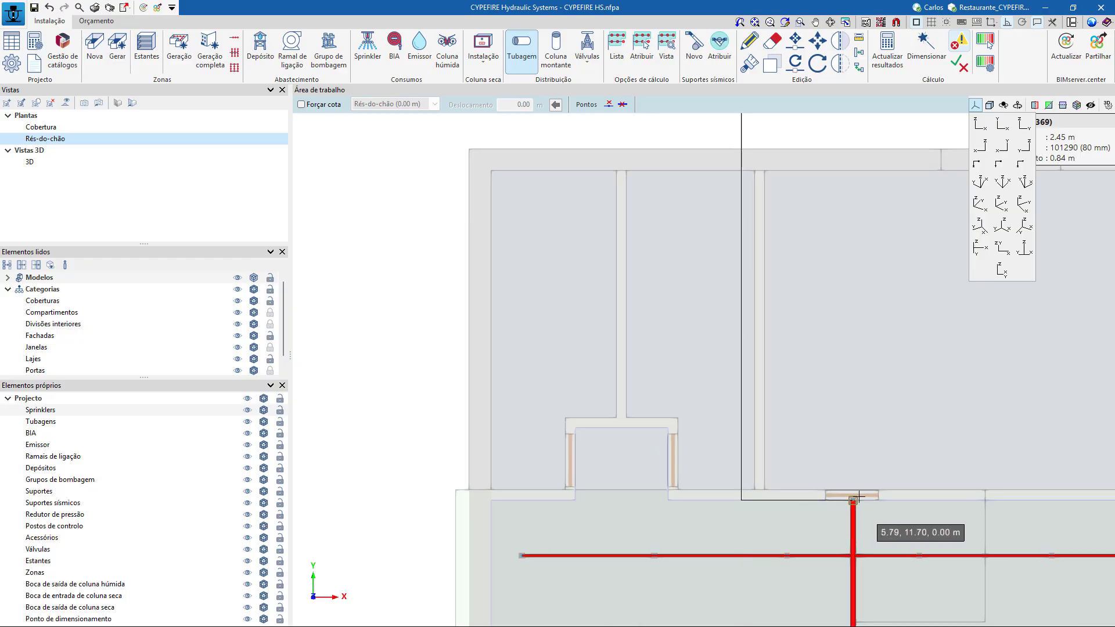
{"action": "scroll", "coordinate": [853, 501], "scroll_direction": "up", "scroll_amount": 5}
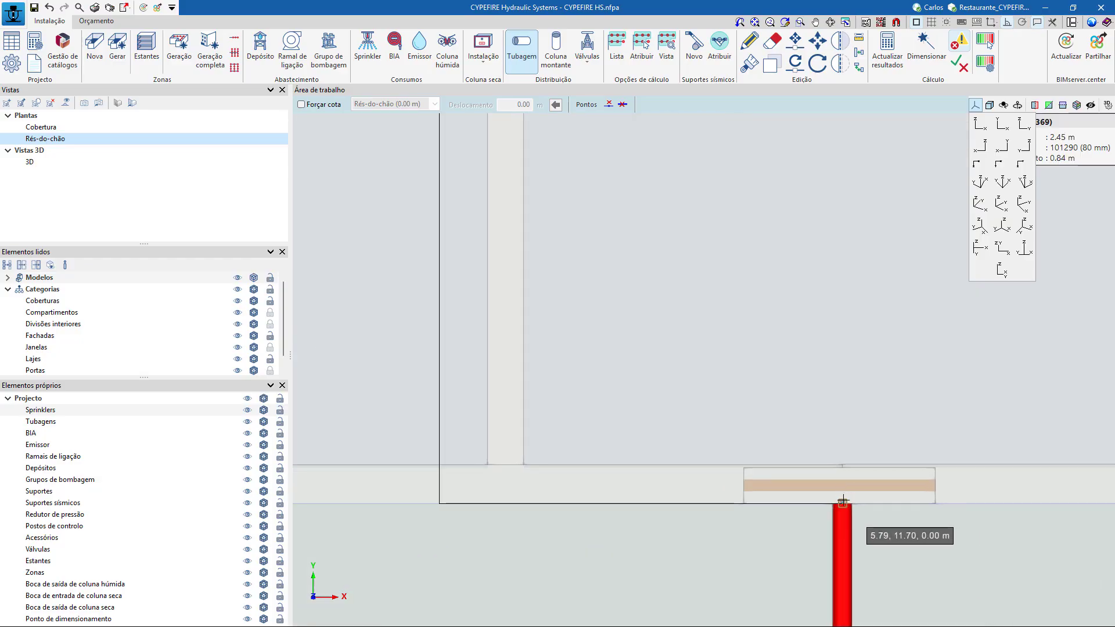
{"action": "left_click", "coordinate": [843, 502]}
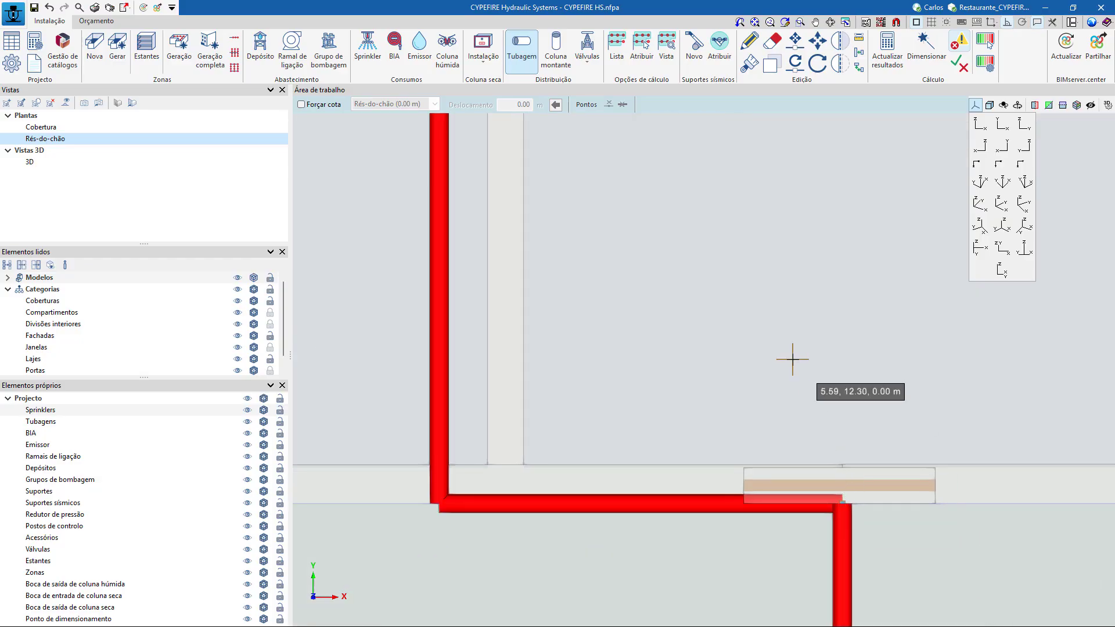
Connect the collector's end at 2.45 m to the ground-level supply pipe, running about 2.2 m along the wall, down to 0.00 m and back to the supply corner.
{"action": "scroll", "coordinate": [774, 352], "scroll_direction": "down", "scroll_amount": 5}
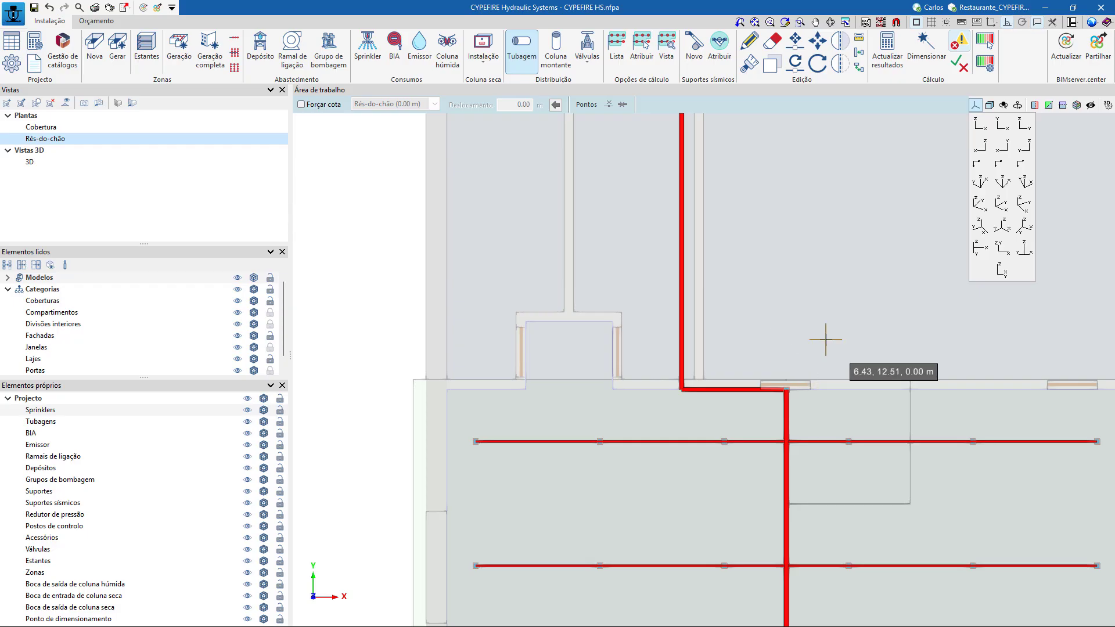
{"action": "scroll", "coordinate": [850, 326], "scroll_direction": "down", "scroll_amount": 3}
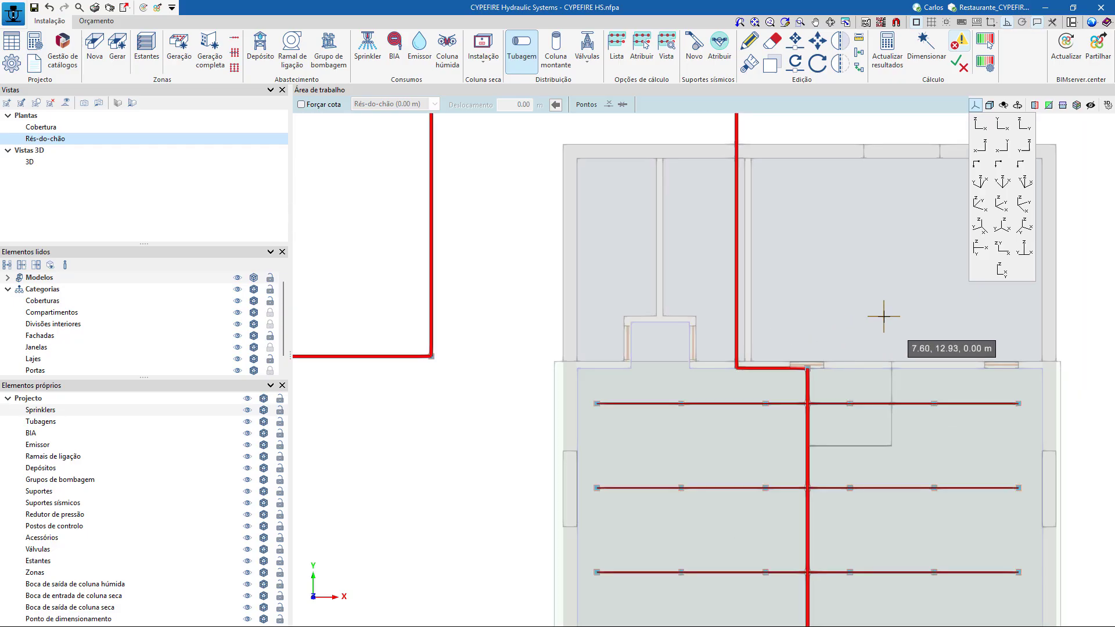
{"action": "middle_click_drag", "start_coordinate": [883, 316], "coordinate": [801, 256]}
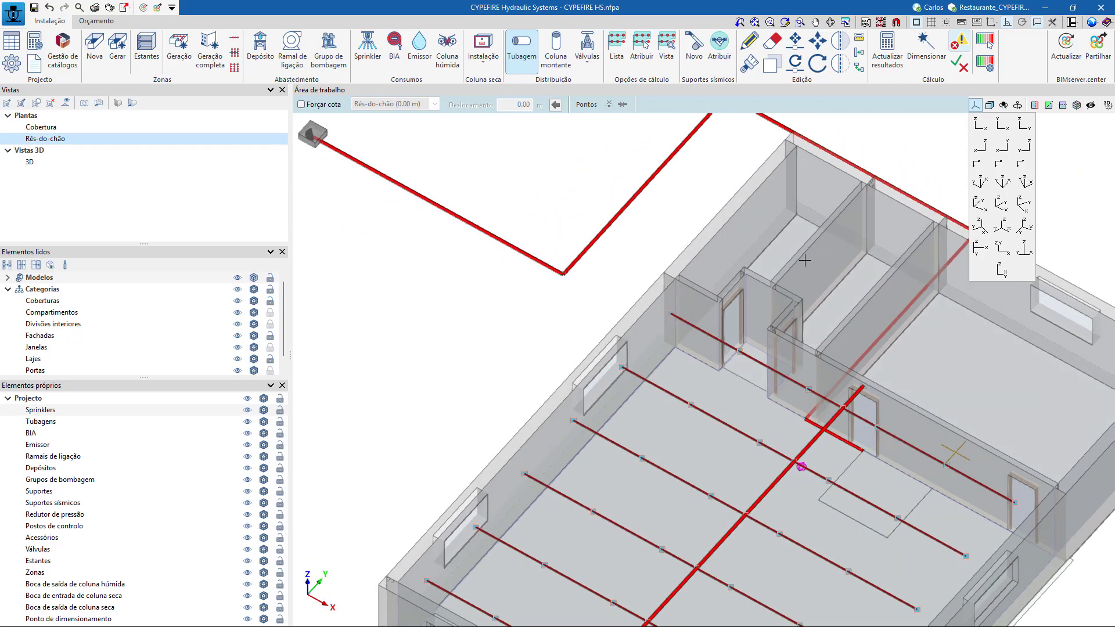
{"action": "scroll", "coordinate": [835, 367], "scroll_direction": "down", "scroll_amount": 3}
{"action": "middle_click_drag", "start_coordinate": [1066, 537], "coordinate": [736, 490]}
{"action": "scroll", "coordinate": [729, 505], "scroll_direction": "up", "scroll_amount": 6}
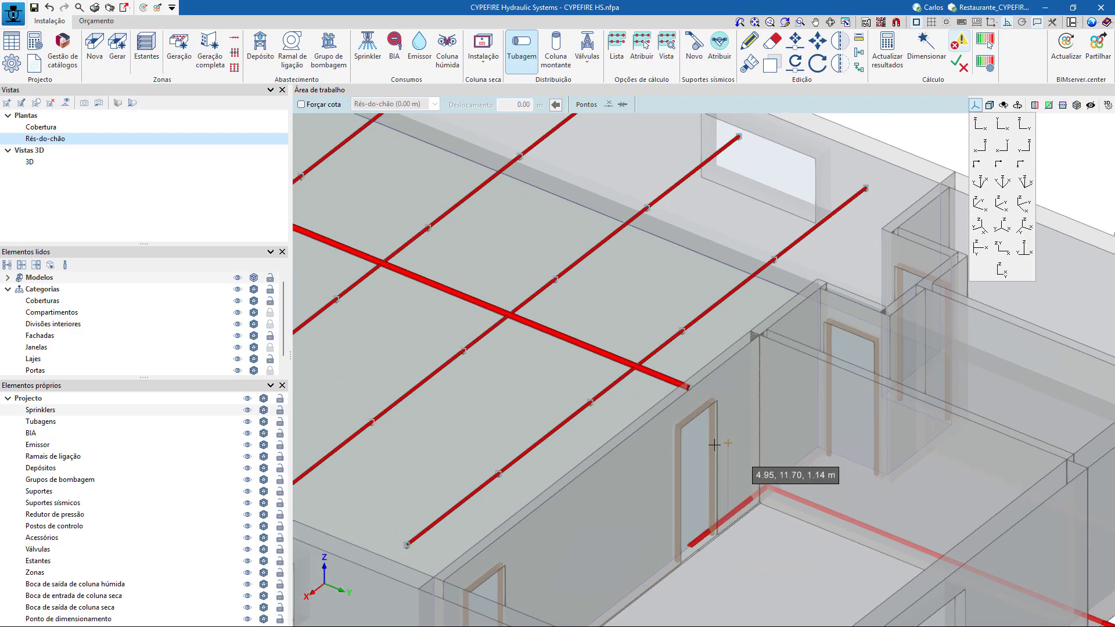
{"action": "mouse_move", "coordinate": [674, 543]}
{"action": "middle_mouse_down"}
{"action": "mouse_move", "coordinate": [764, 530]}
{"action": "mouse_move", "coordinate": [889, 543]}
{"action": "middle_mouse_up"}
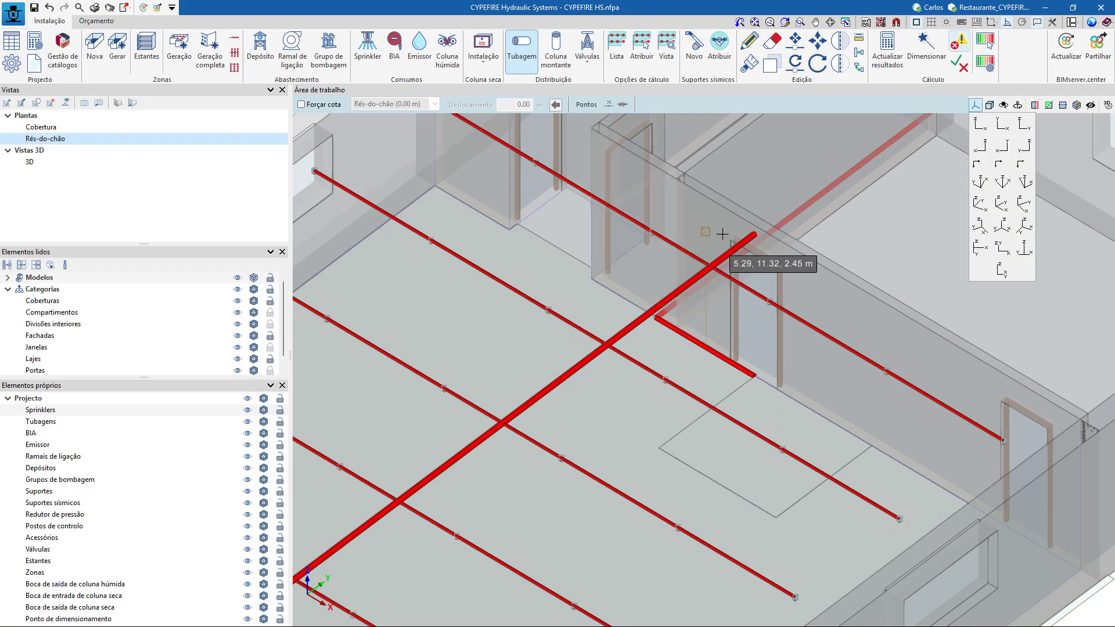
{"action": "middle_click_drag", "start_coordinate": [672, 368], "coordinate": [697, 378]}
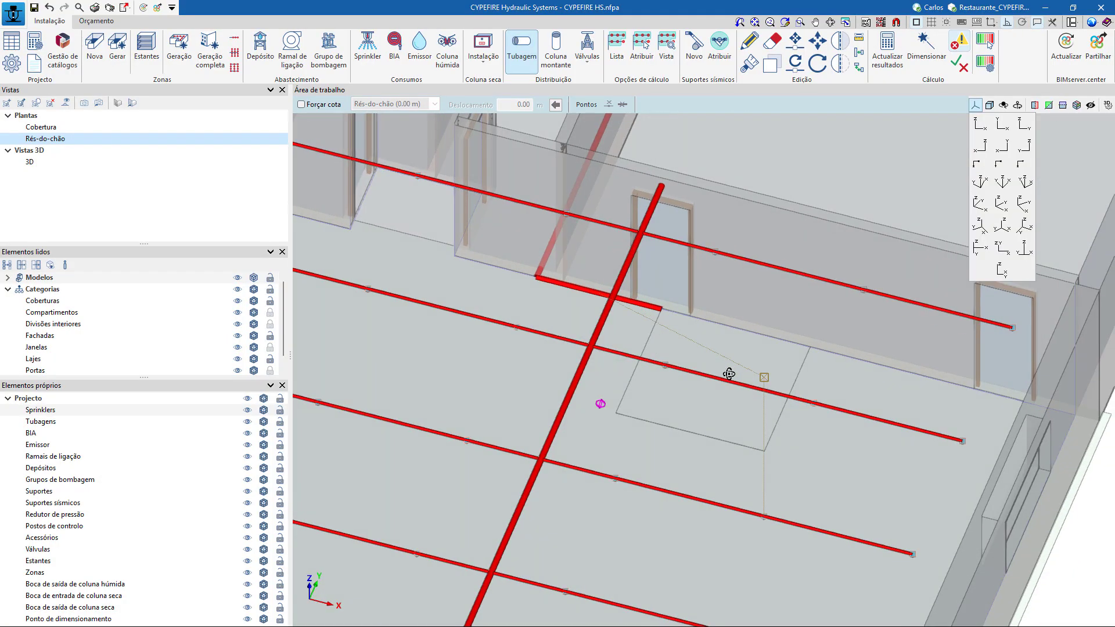
{"action": "left_click", "coordinate": [658, 185]}
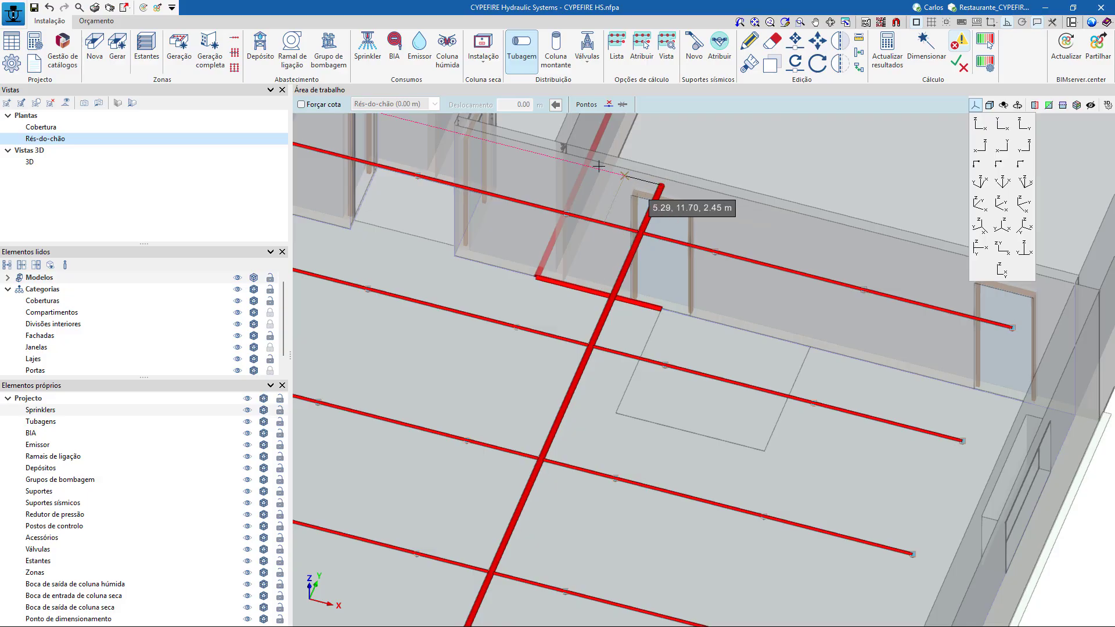
{"action": "left_click", "coordinate": [494, 174]}
{"action": "left_click", "coordinate": [492, 271]}
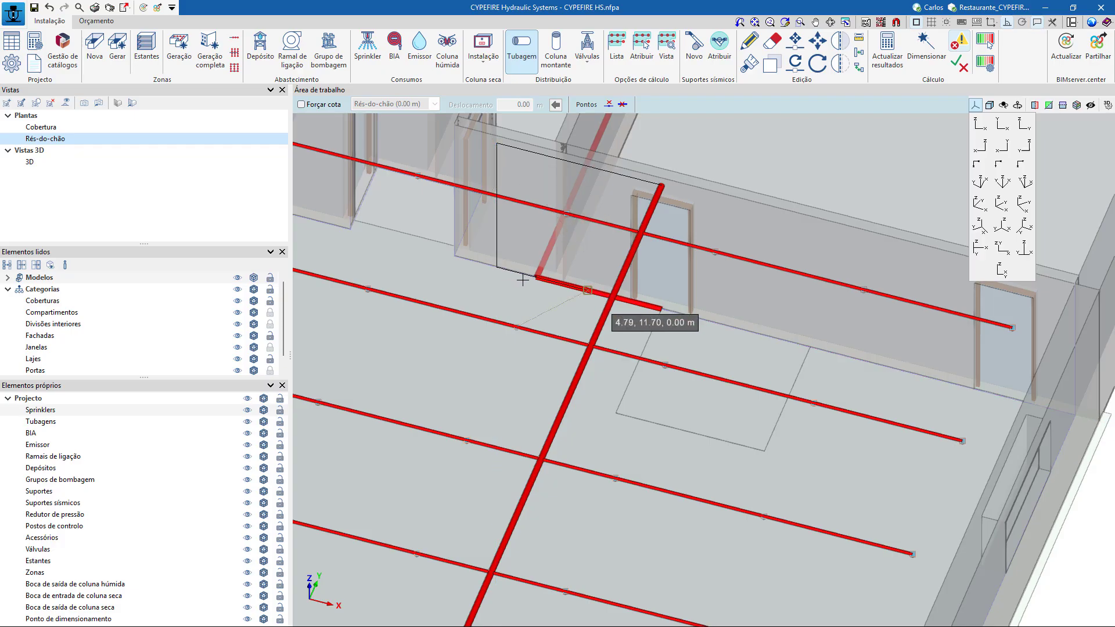
{"action": "left_click", "coordinate": [536, 278]}
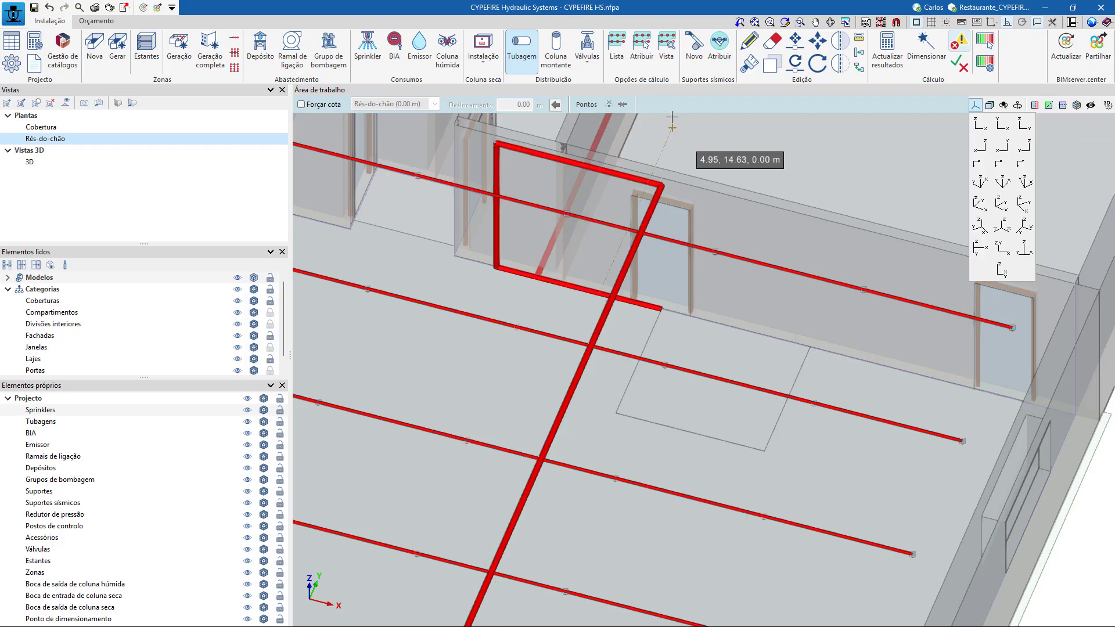
Delete the leftover ground-level pipe segment between the supply corner and the kitchen doorway.
{"action": "right_click", "coordinate": [639, 154]}
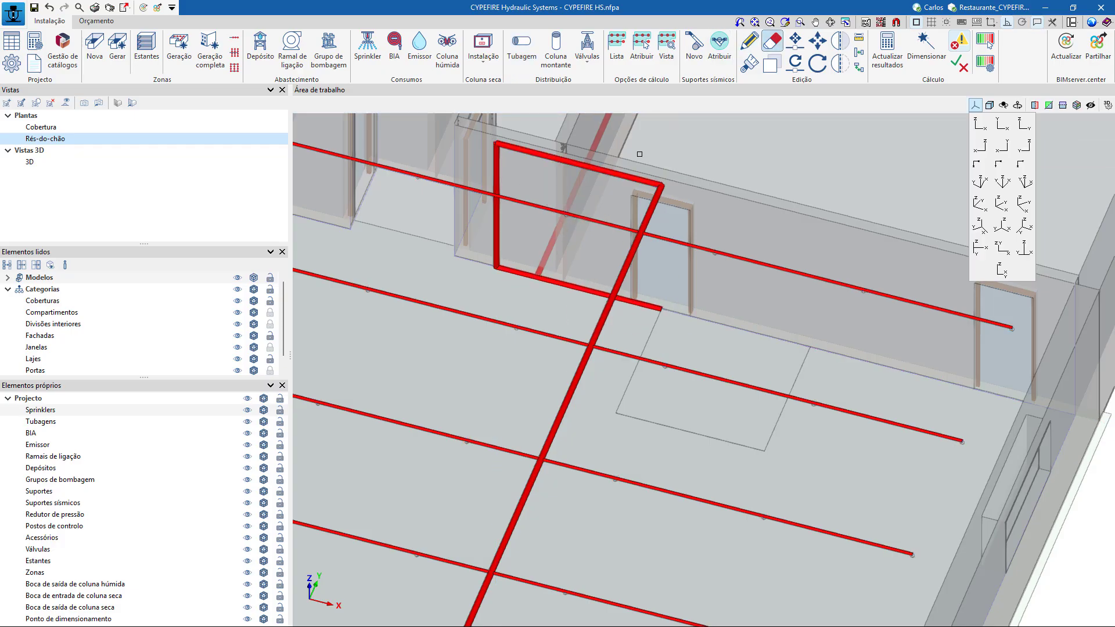
{"action": "right_click", "coordinate": [572, 295]}
{"action": "scroll", "coordinate": [515, 301], "scroll_direction": "down", "scroll_amount": 2}
{"action": "middle_click_drag", "start_coordinate": [941, 382], "coordinate": [893, 372], "text": "shift"}
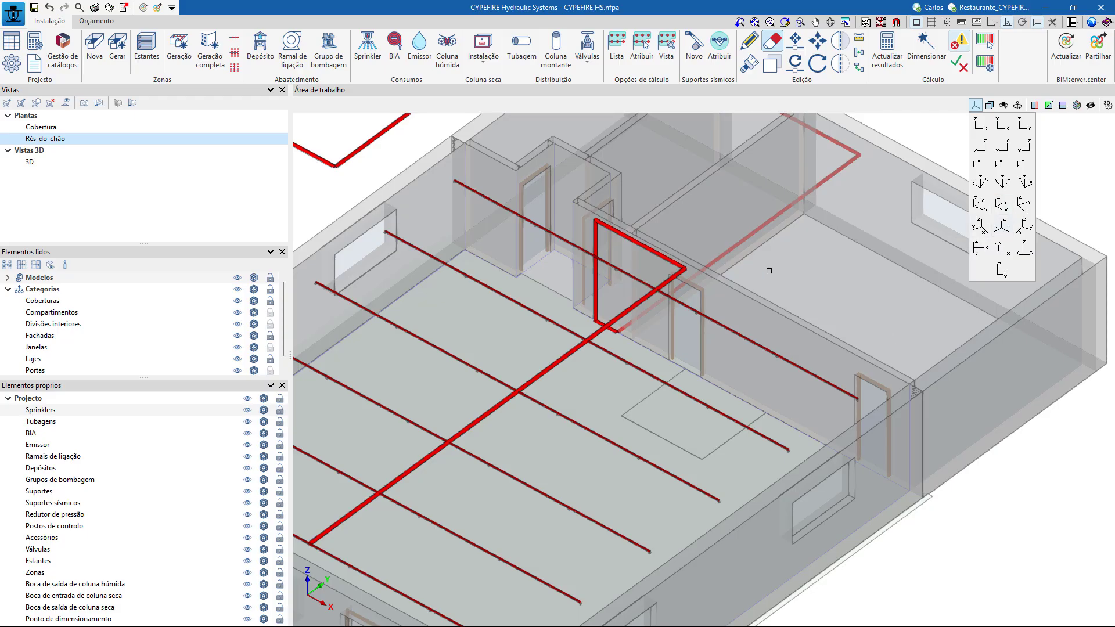
{"action": "scroll", "coordinate": [769, 271], "scroll_direction": "down", "scroll_amount": 2}
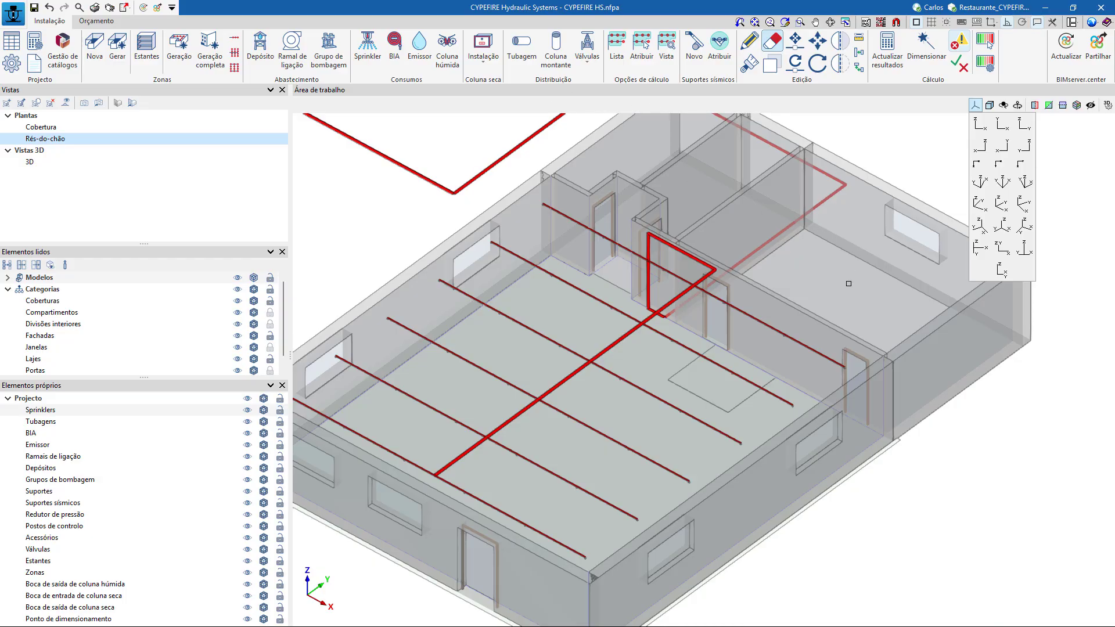
{"action": "scroll", "coordinate": [755, 267], "scroll_direction": "up", "scroll_amount": 3}
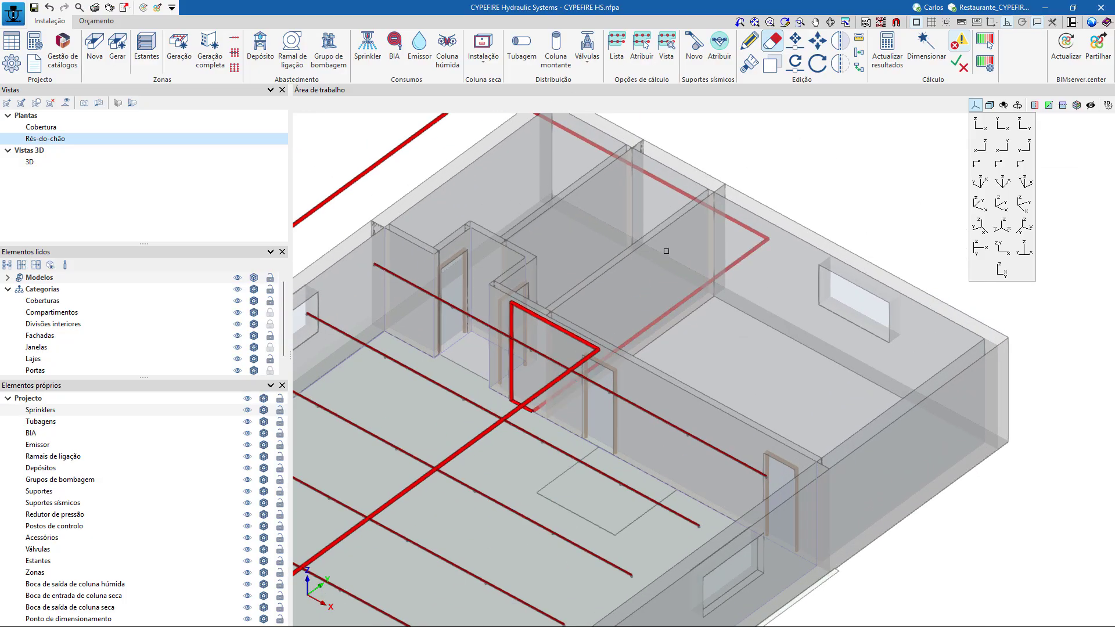
Draw a pipe from the collector's end at 2.45 m about 7.8 m out beyond the exterior wall to 3.57, 19.50, and down to 0.00 m.
{"action": "left_click", "coordinate": [522, 47]}
{"action": "left_click", "coordinate": [465, 363]}
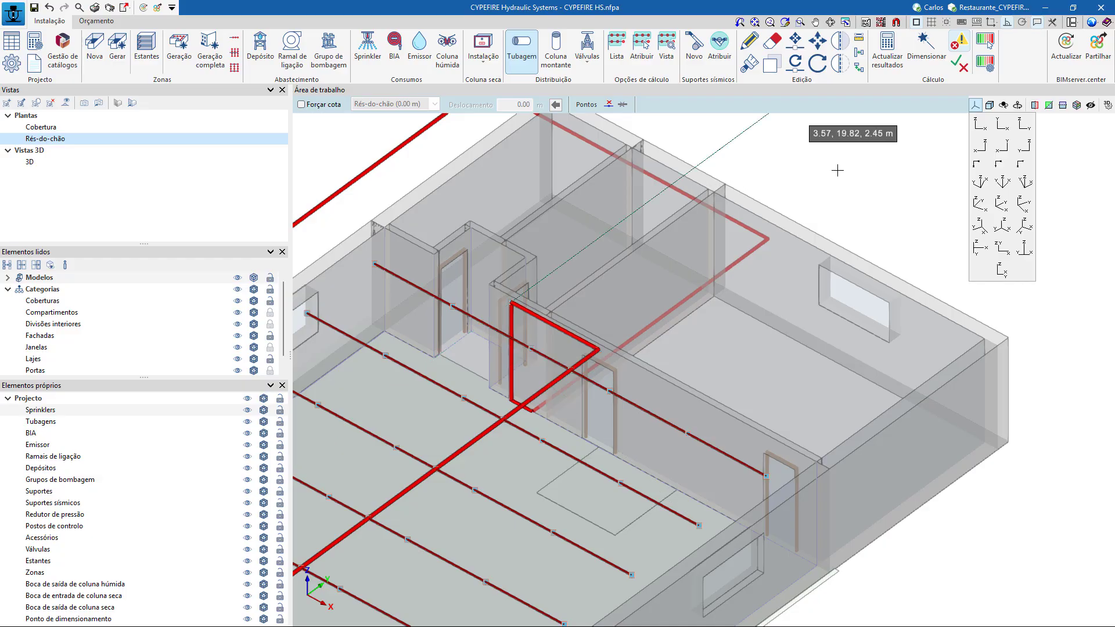
{"action": "middle_click_drag", "start_coordinate": [838, 169], "coordinate": [685, 189], "text": "shift"}
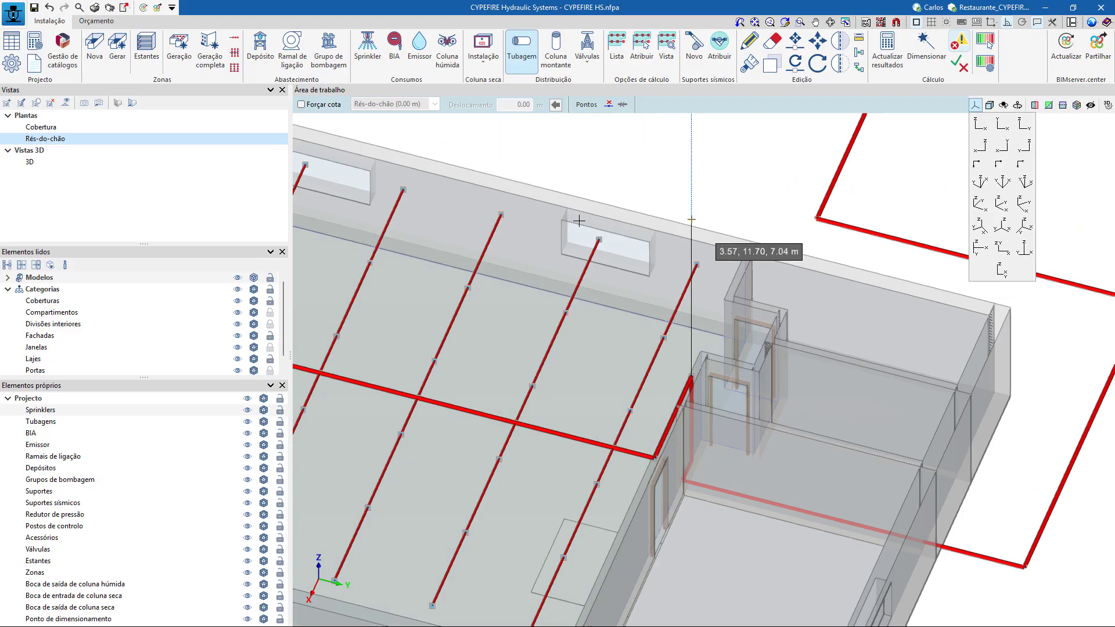
{"action": "scroll", "coordinate": [668, 285], "scroll_direction": "down", "scroll_amount": 3}
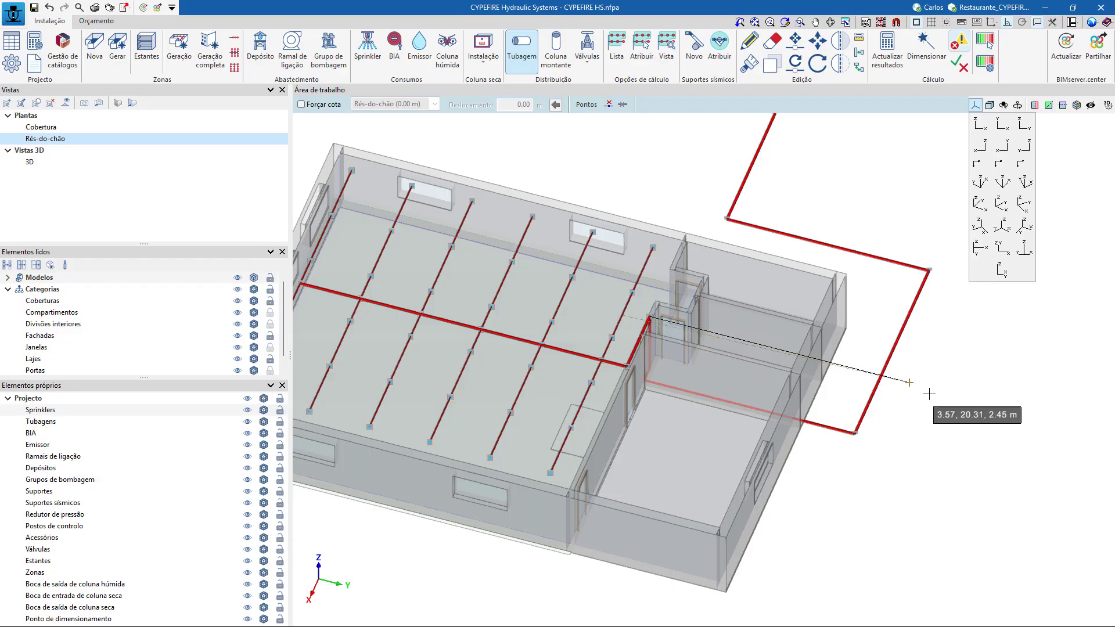
{"action": "middle_click_drag", "start_coordinate": [978, 406], "coordinate": [760, 288]}
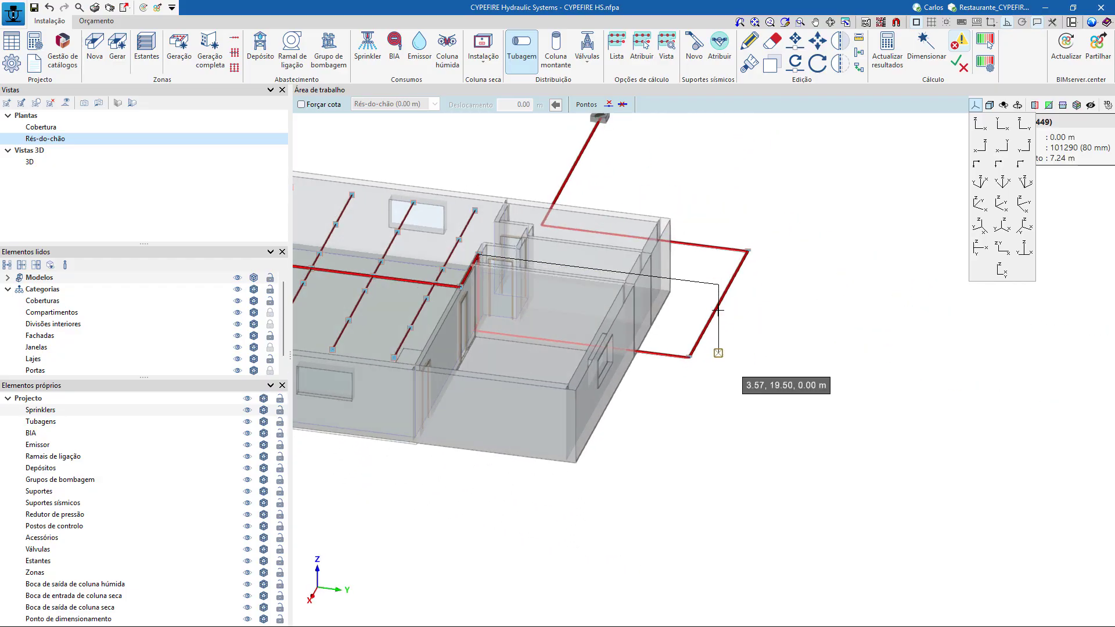
{"action": "middle_click_drag", "start_coordinate": [799, 511], "coordinate": [528, 392], "text": "shift"}
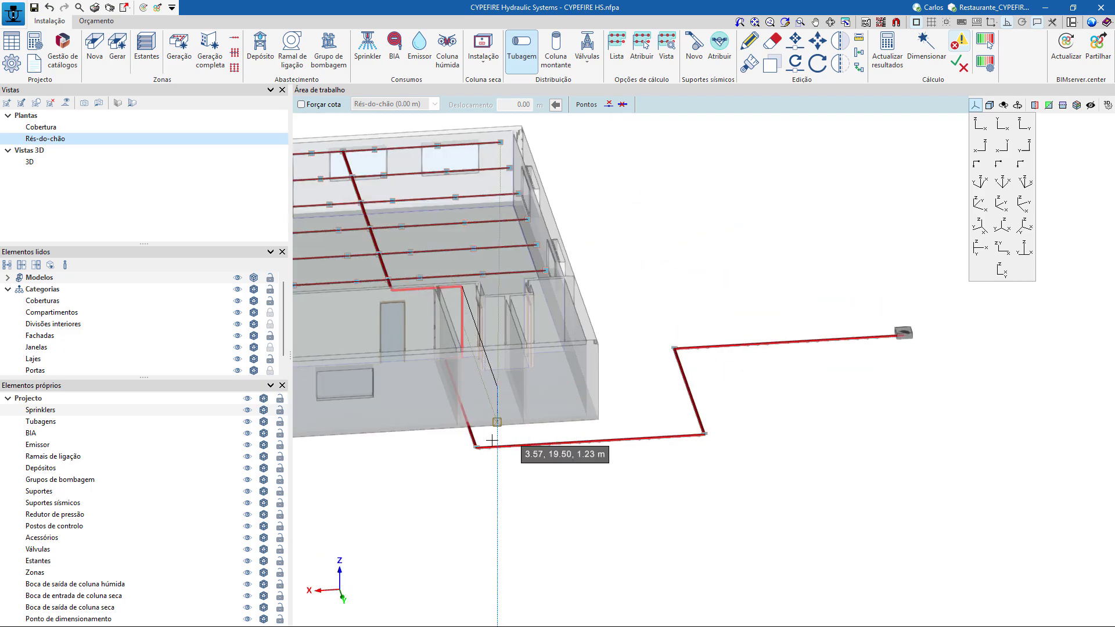
{"action": "middle_click_drag", "start_coordinate": [551, 445], "coordinate": [808, 279], "text": "shift"}
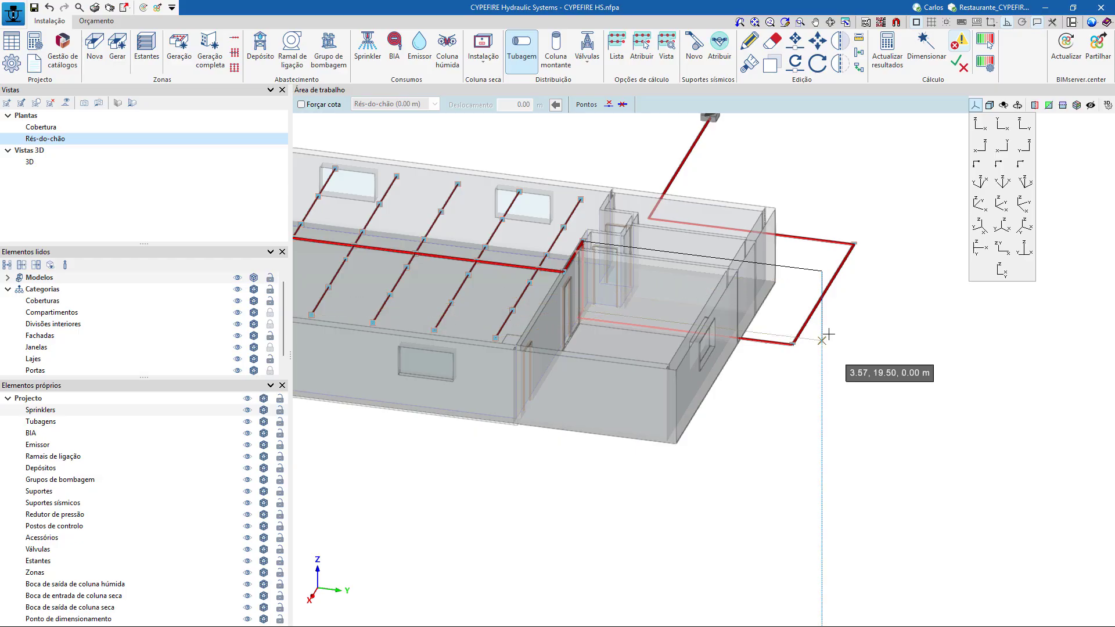
{"action": "middle_click_drag", "start_coordinate": [1025, 519], "coordinate": [756, 384], "text": "shift"}
{"action": "scroll", "coordinate": [714, 436], "scroll_direction": "up", "scroll_amount": 1}
{"action": "scroll", "coordinate": [644, 435], "scroll_direction": "up", "scroll_amount": 1}
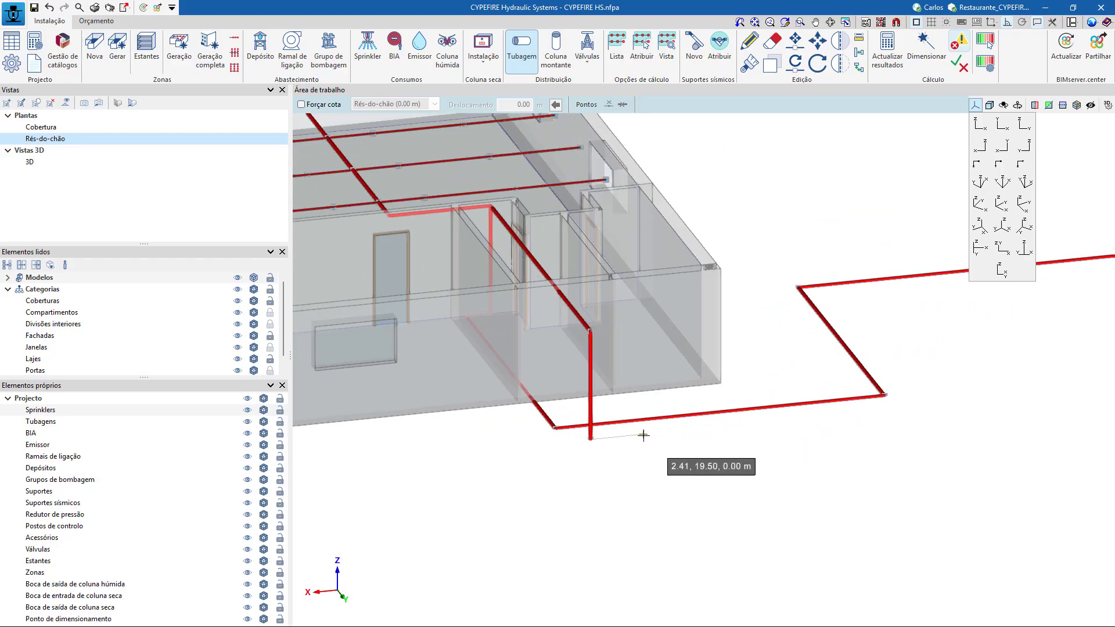
Move the building-side end of the exterior supply leg onto the foot of the new vertical pipe at 0.00 m.
{"action": "left_click", "coordinate": [795, 42]}
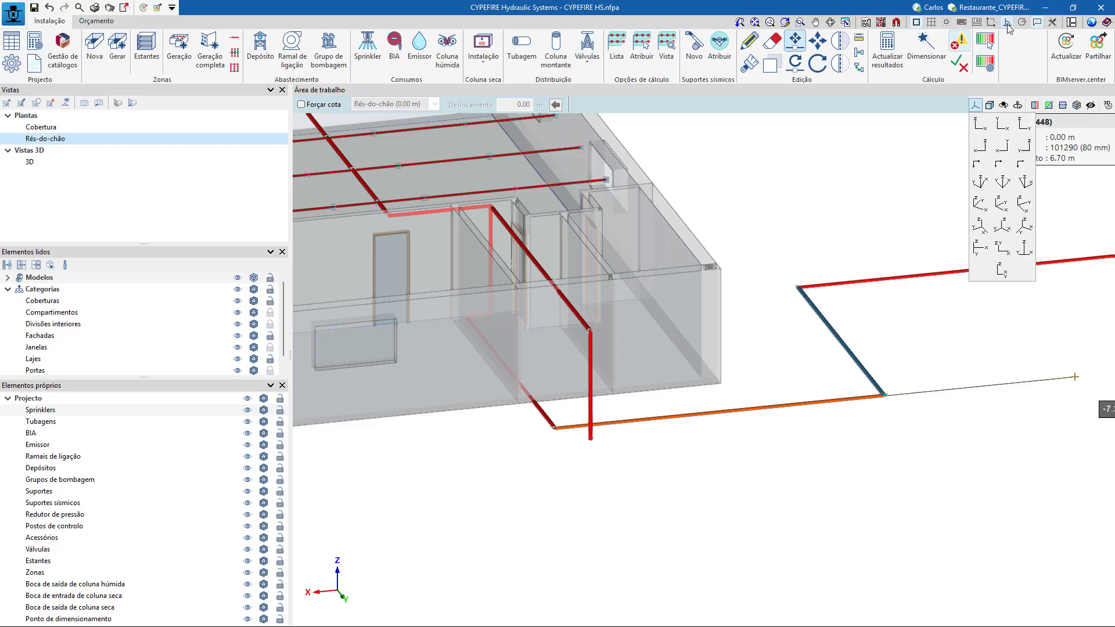
{"action": "left_click", "coordinate": [591, 440]}
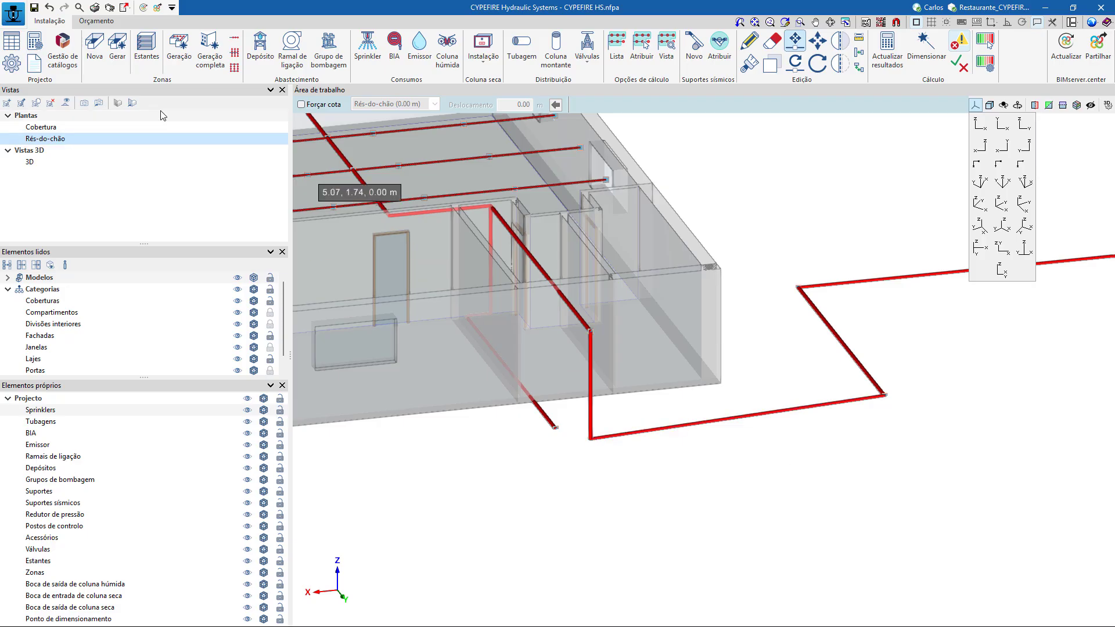
{"action": "left_click", "coordinate": [133, 103]}
{"action": "scroll", "coordinate": [591, 340], "scroll_direction": "up", "scroll_amount": 2}
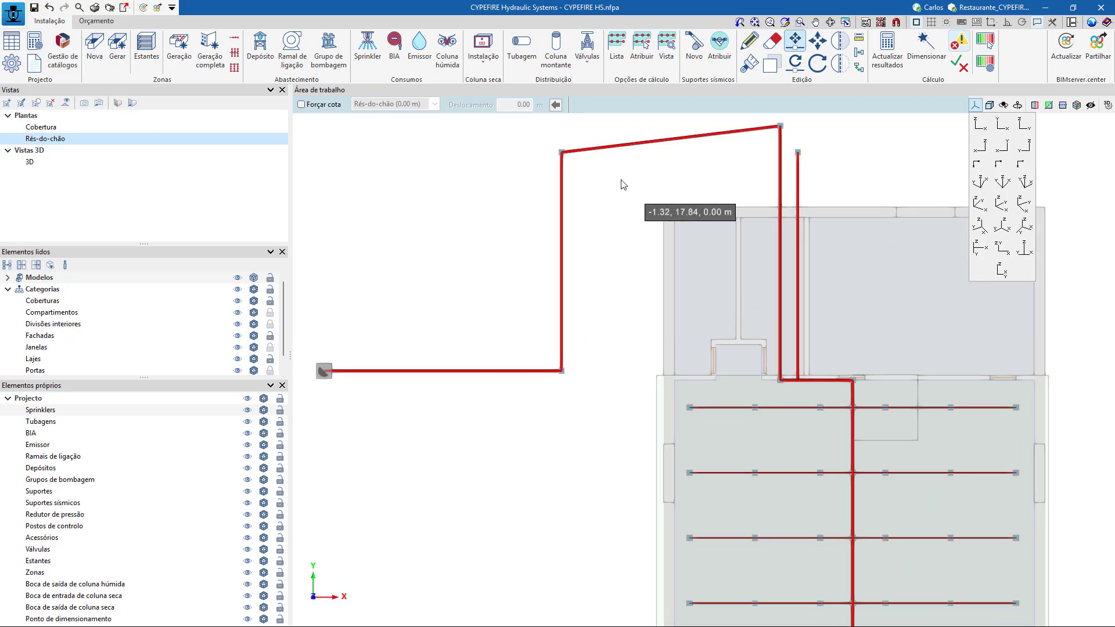
{"action": "left_click", "coordinate": [532, 310]}
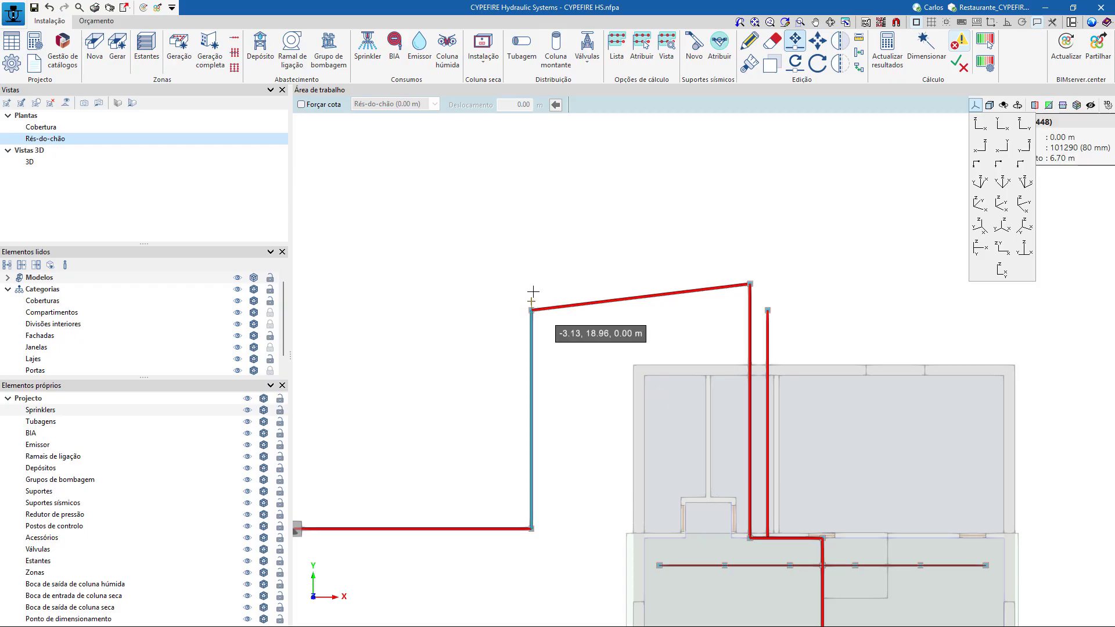
{"action": "left_click", "coordinate": [531, 284]}
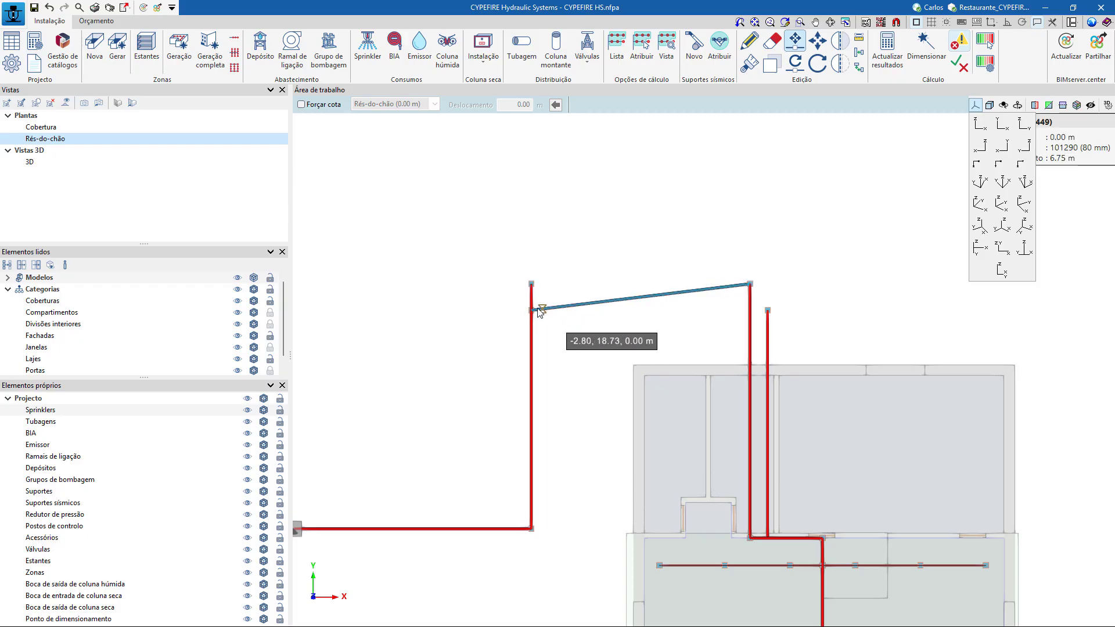
{"action": "right_click", "coordinate": [547, 283]}
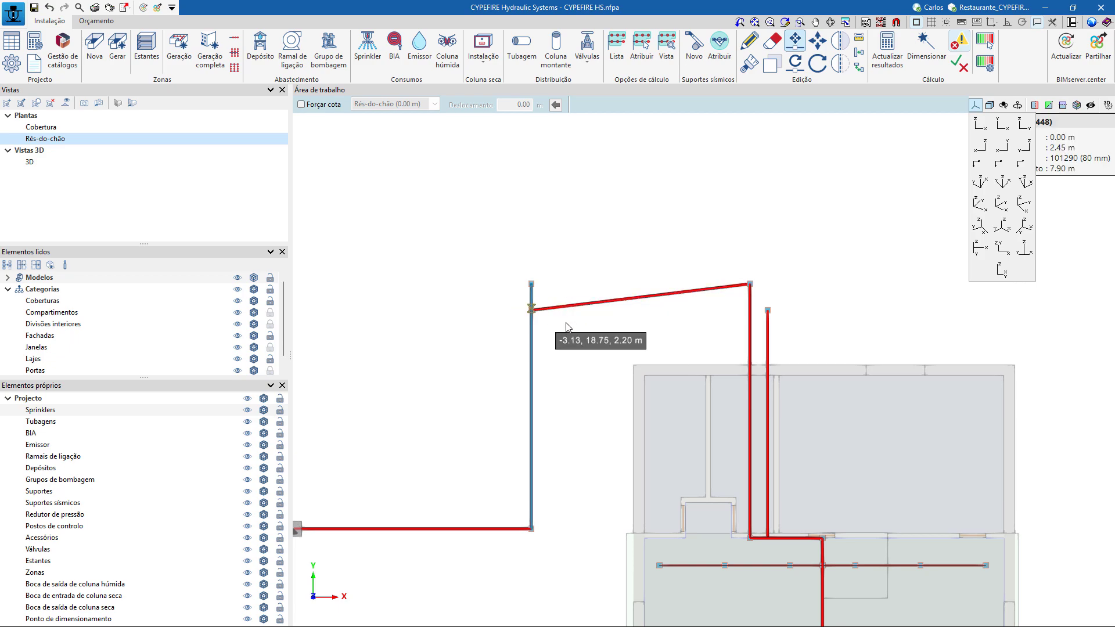
{"action": "key", "text": "ctrl+z"}
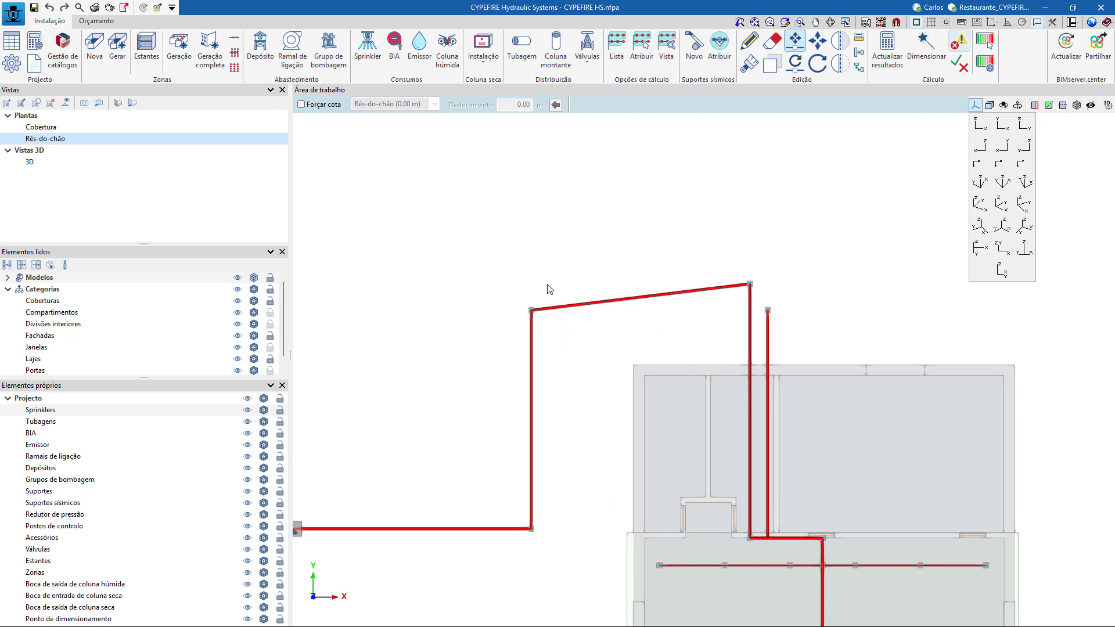
Move the adjoining ends of both exterior supply legs to -3.13, 19.50, 0.00 m so they meet at a right angle.
{"action": "left_click", "coordinate": [532, 310]}
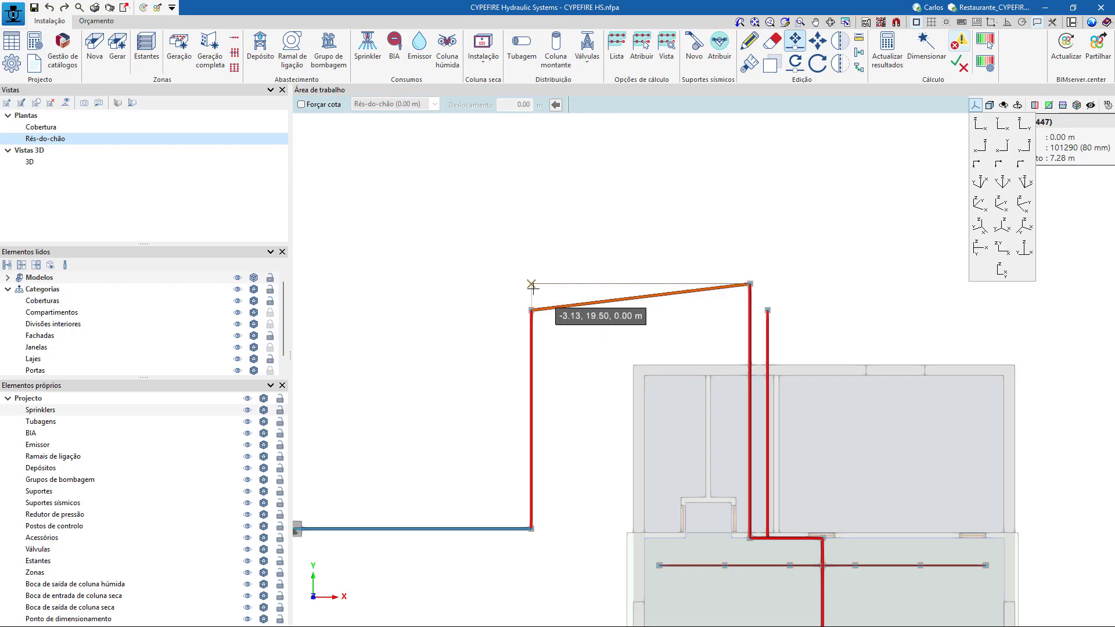
{"action": "left_click", "coordinate": [531, 285]}
{"action": "left_click", "coordinate": [531, 308]}
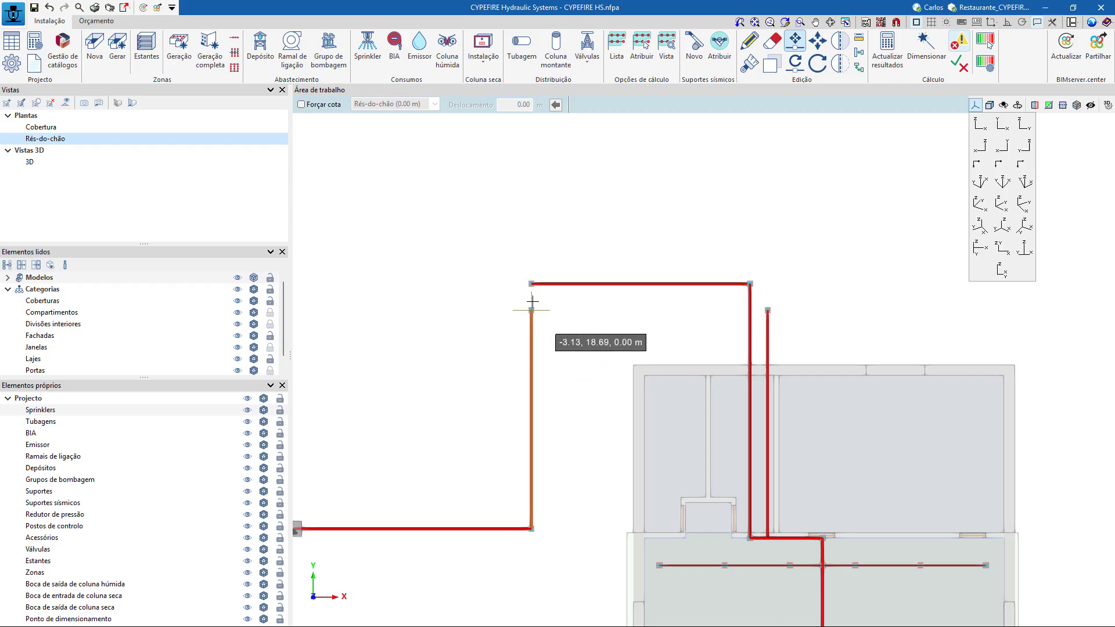
{"action": "left_click", "coordinate": [532, 284]}
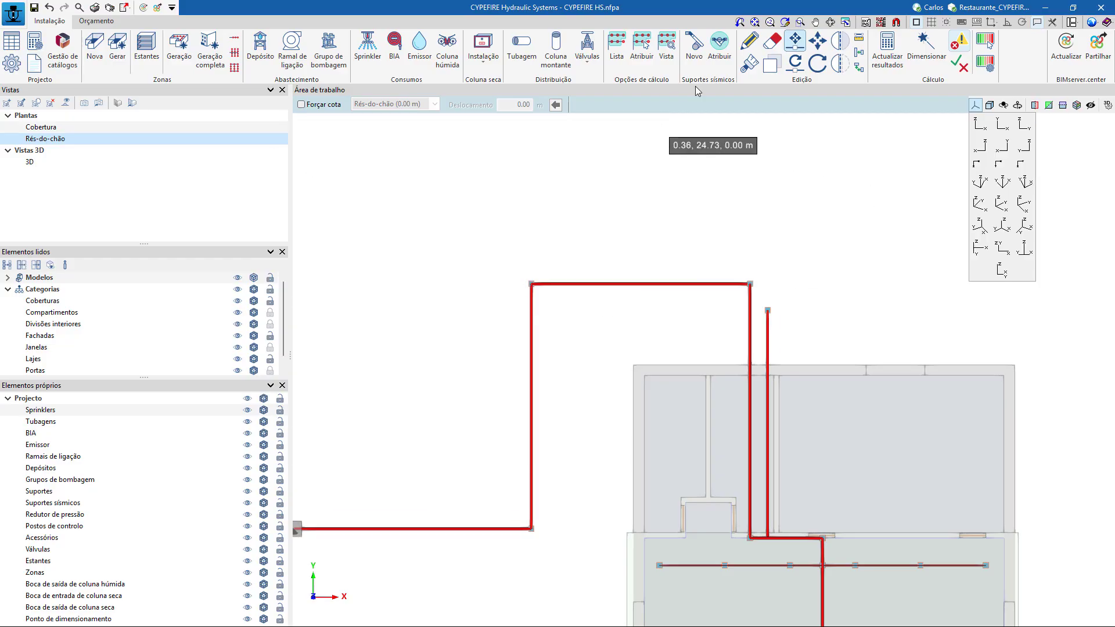
Delete the old ground-level supply run through the building, its vertical pipe at the dining room wall and the short connecting piece.
{"action": "left_click", "coordinate": [773, 41]}
{"action": "left_click", "coordinate": [769, 339]}
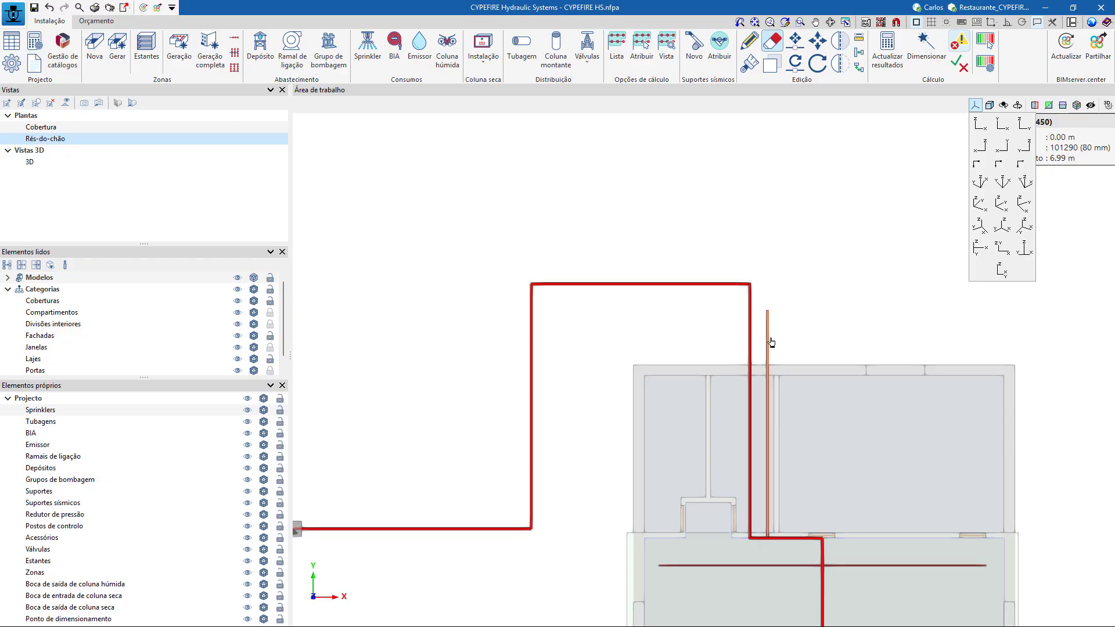
{"action": "right_click", "coordinate": [830, 299]}
{"action": "middle_click_drag", "start_coordinate": [851, 311], "coordinate": [817, 271], "text": "shift"}
{"action": "scroll", "coordinate": [746, 581], "scroll_direction": "up", "scroll_amount": 3}
{"action": "scroll", "coordinate": [746, 540], "scroll_direction": "up", "scroll_amount": 1}
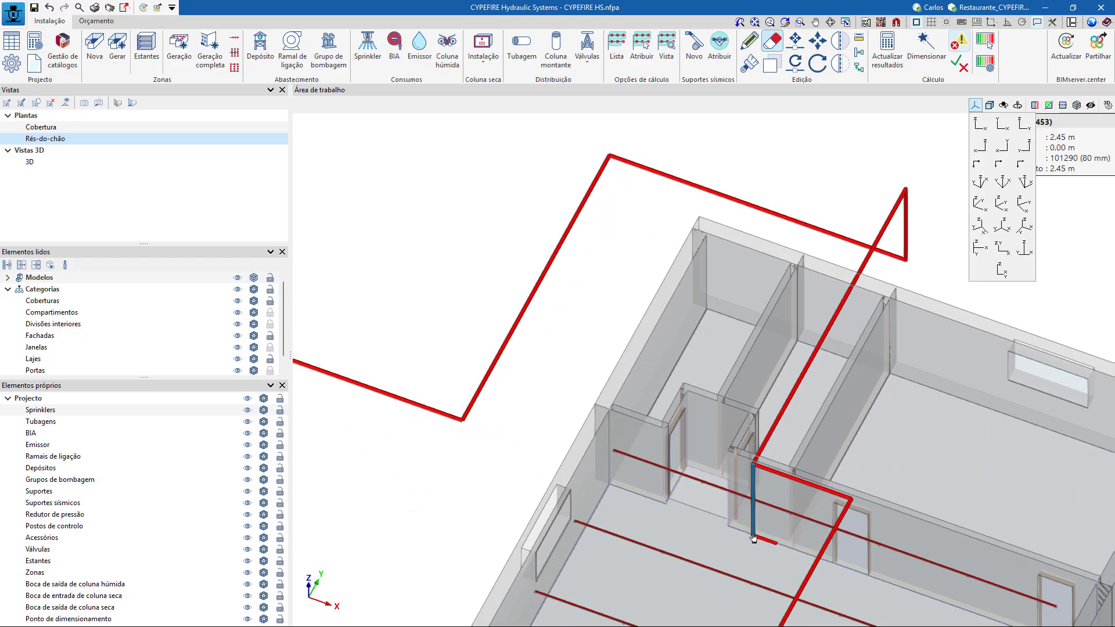
{"action": "left_click", "coordinate": [753, 529]}
{"action": "left_click", "coordinate": [765, 542]}
{"action": "right_click", "coordinate": [790, 491]}
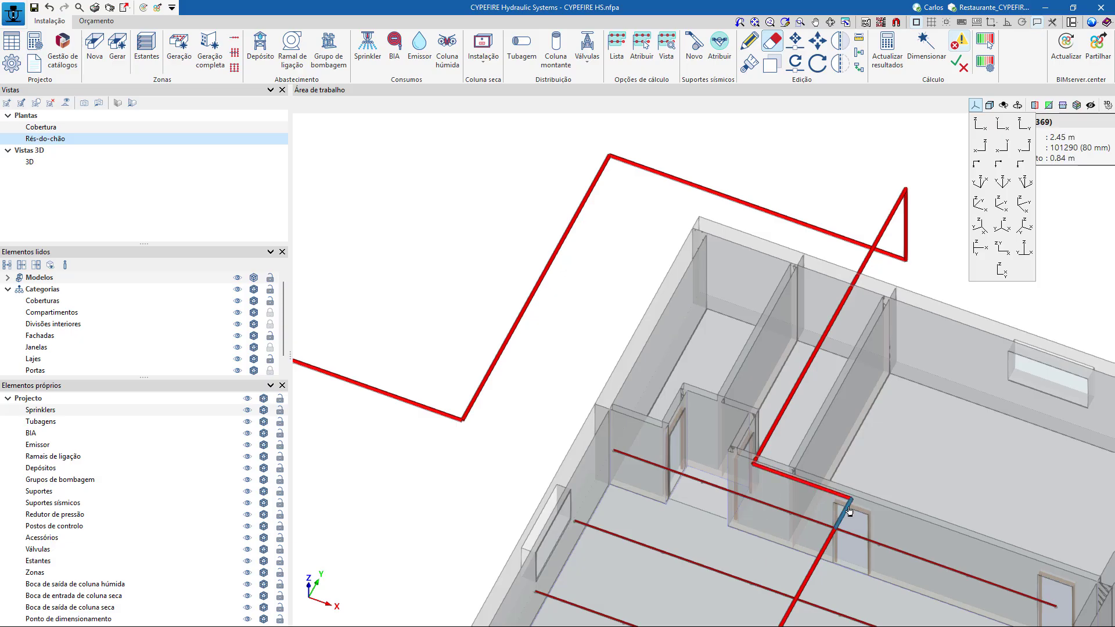
Try to update the calculation results for the connected sprinkler network.
{"action": "scroll", "coordinate": [819, 445], "scroll_direction": "down", "scroll_amount": 3}
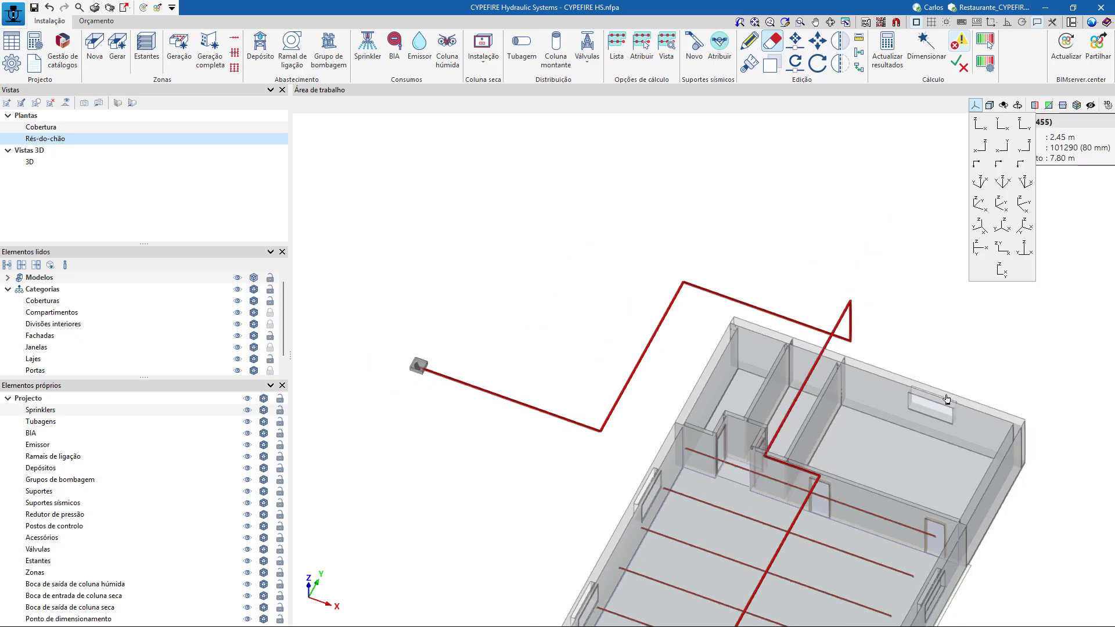
{"action": "scroll", "coordinate": [1037, 548], "scroll_direction": "down", "scroll_amount": 1}
{"action": "middle_click_drag", "start_coordinate": [1038, 549], "coordinate": [920, 400]}
{"action": "middle_click_drag", "start_coordinate": [866, 493], "coordinate": [960, 488], "text": "shift"}
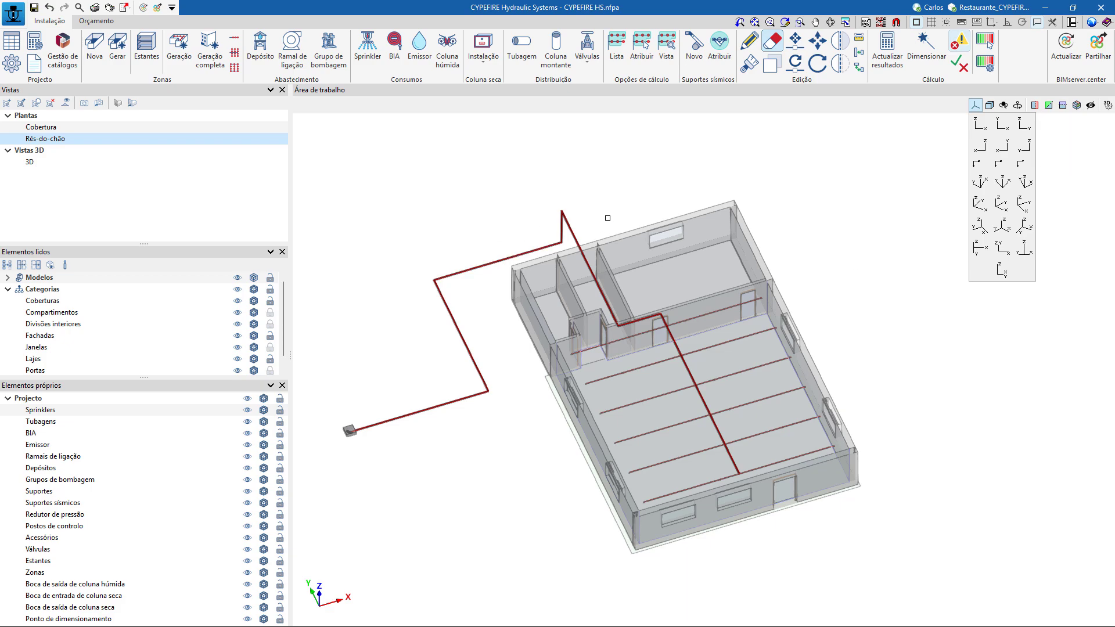
{"action": "left_click", "coordinate": [894, 70]}
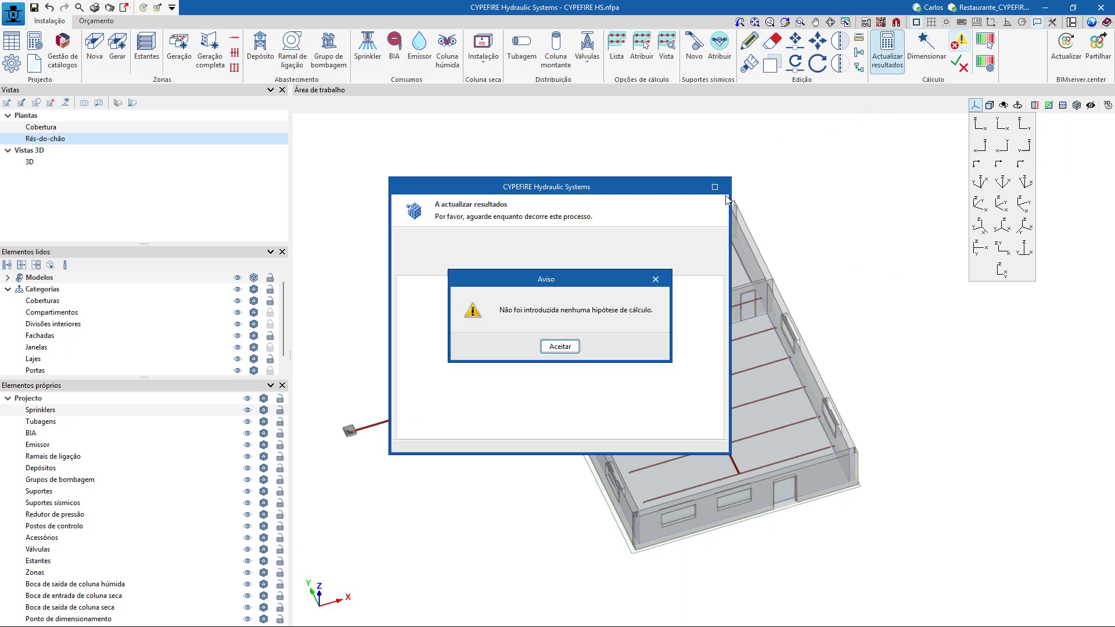
{"action": "left_click", "coordinate": [566, 347]}
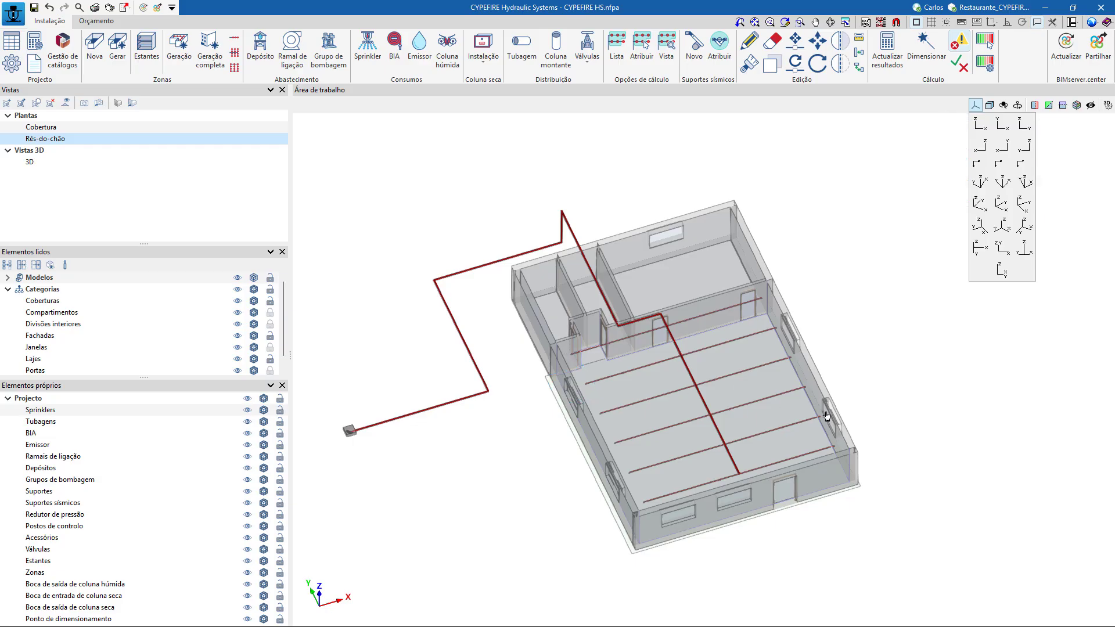
{"action": "scroll", "coordinate": [827, 415], "scroll_direction": "down", "scroll_amount": 3}
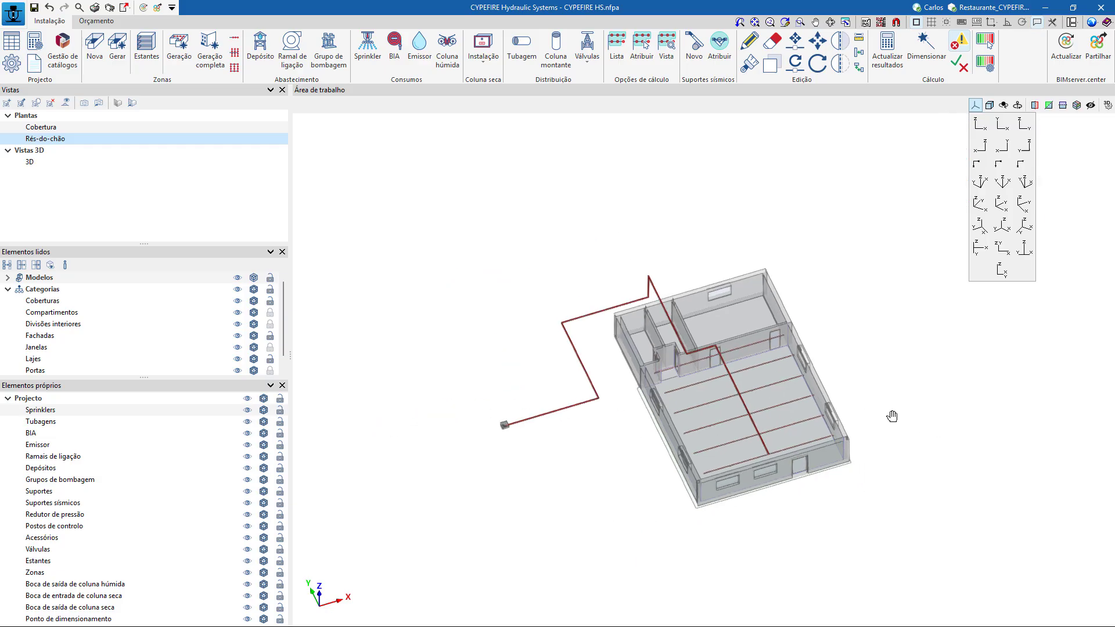
{"action": "left_click", "coordinate": [977, 121]}
{"action": "scroll", "coordinate": [845, 365], "scroll_direction": "up", "scroll_amount": 5}
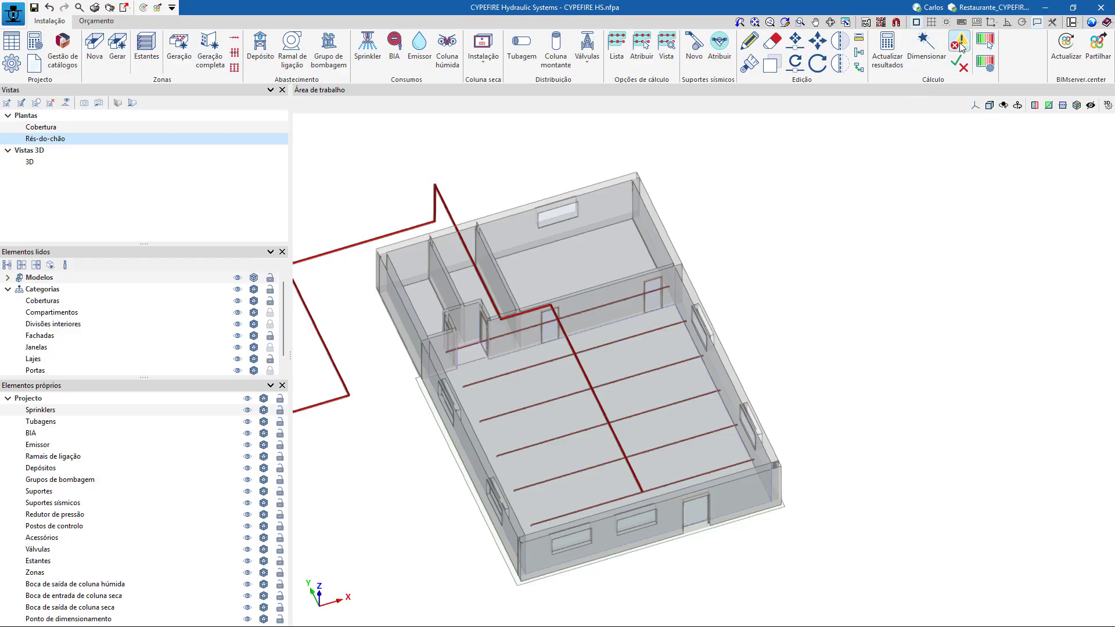
{"action": "left_click", "coordinate": [888, 49]}
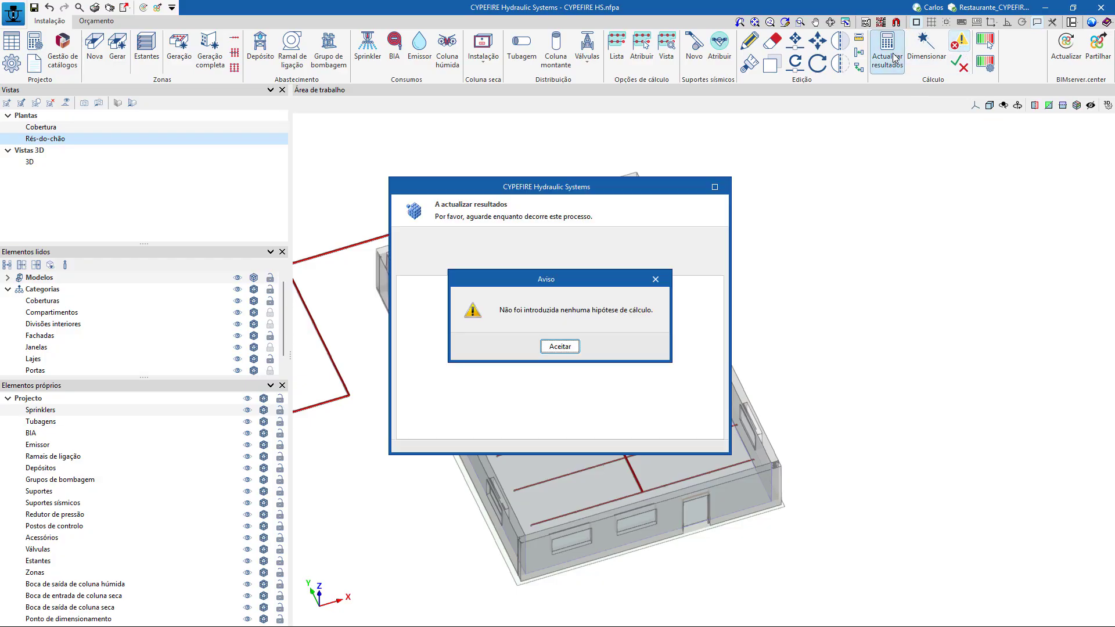
{"action": "left_click", "coordinate": [558, 347]}
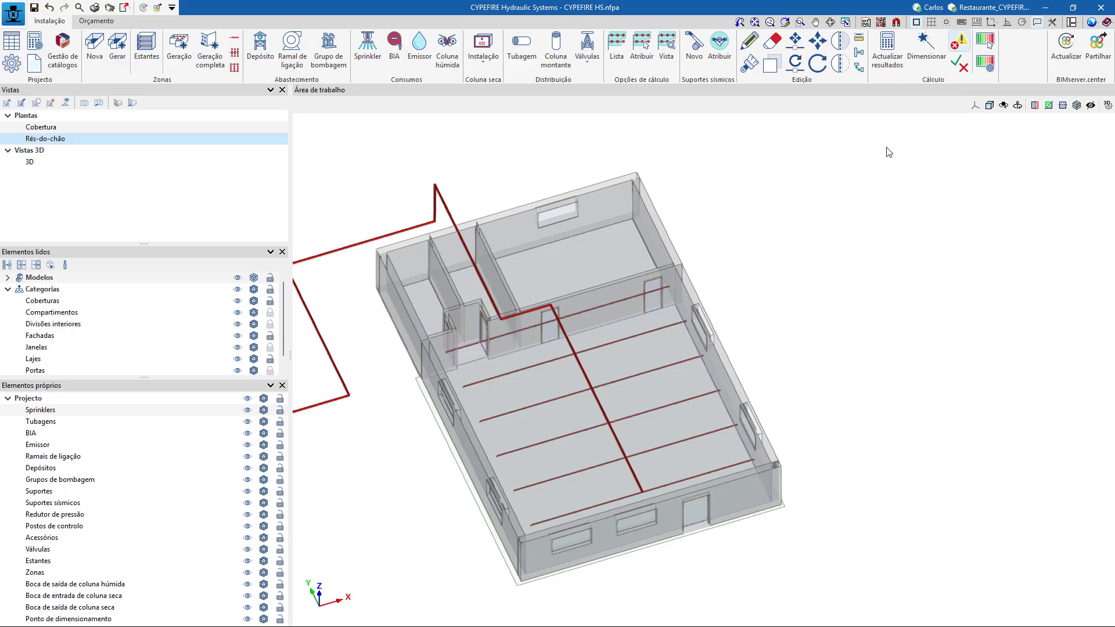
Add a calculation hypothesis named Hipótese 1 to the hypothesis list.
{"action": "scroll", "coordinate": [842, 282], "scroll_direction": "down", "scroll_amount": 2}
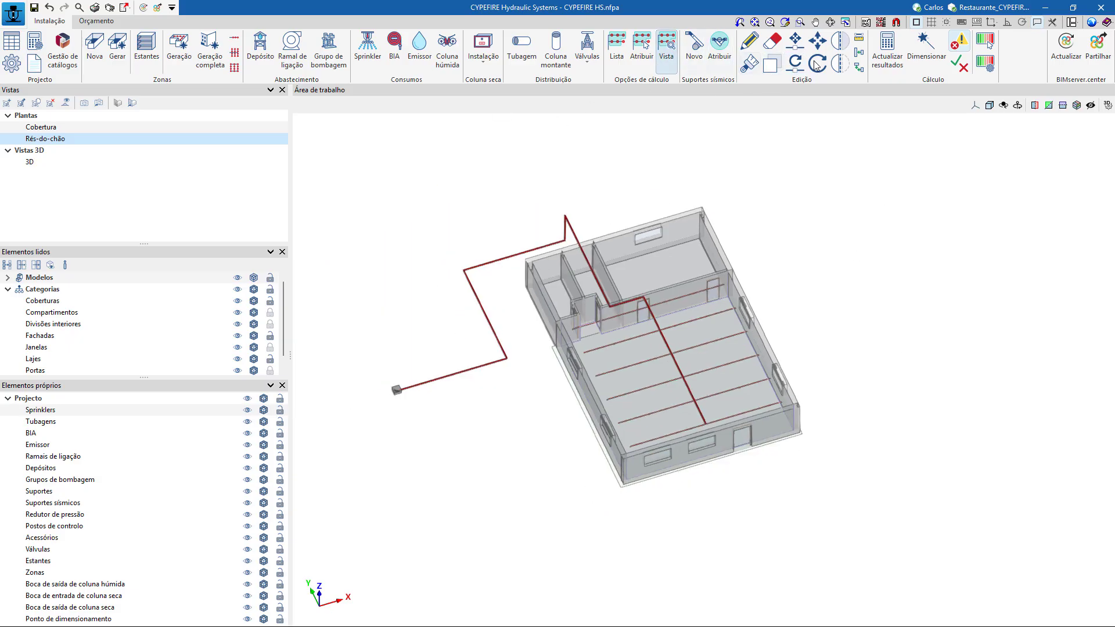
{"action": "left_click", "coordinate": [133, 102]}
{"action": "scroll", "coordinate": [917, 400], "scroll_direction": "up", "scroll_amount": 2}
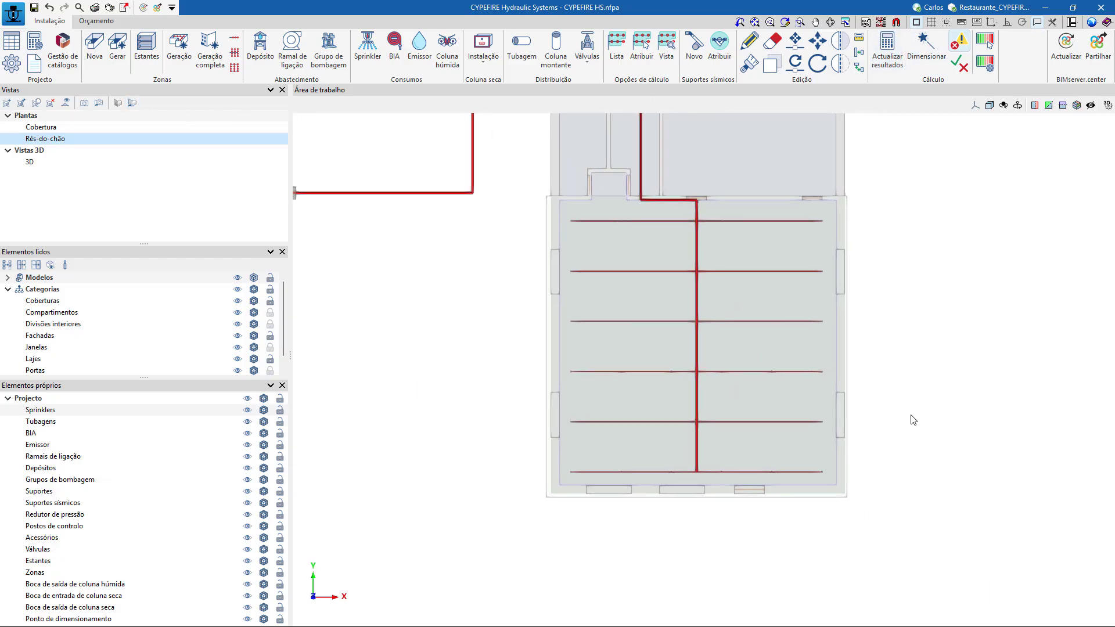
{"action": "left_click", "coordinate": [618, 46]}
{"action": "left_click", "coordinate": [509, 239]}
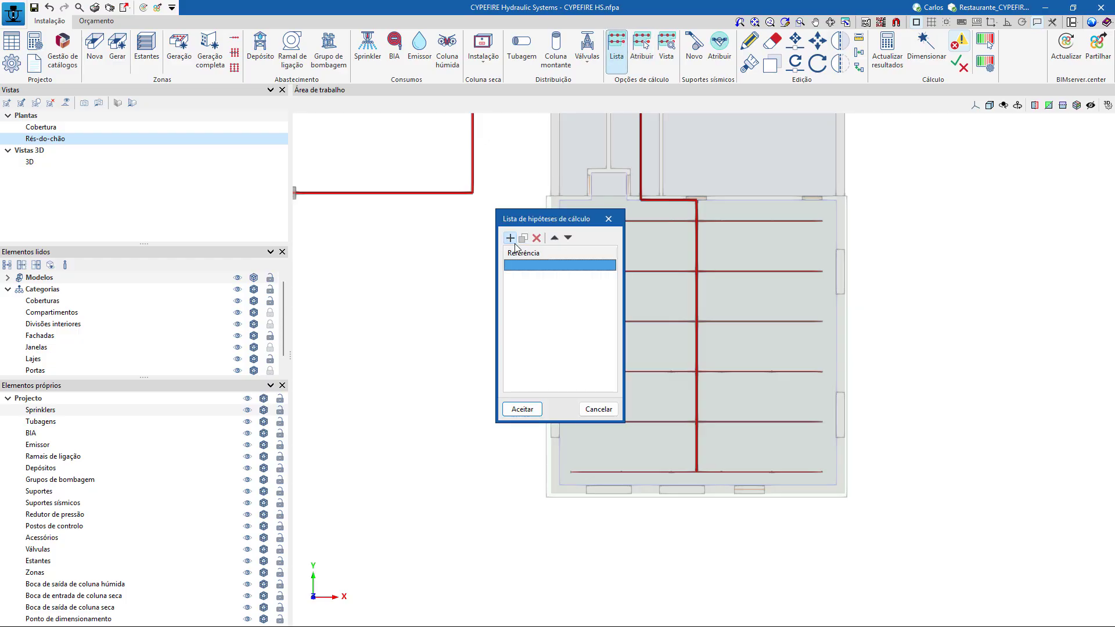
{"action": "left_click", "coordinate": [524, 267]}
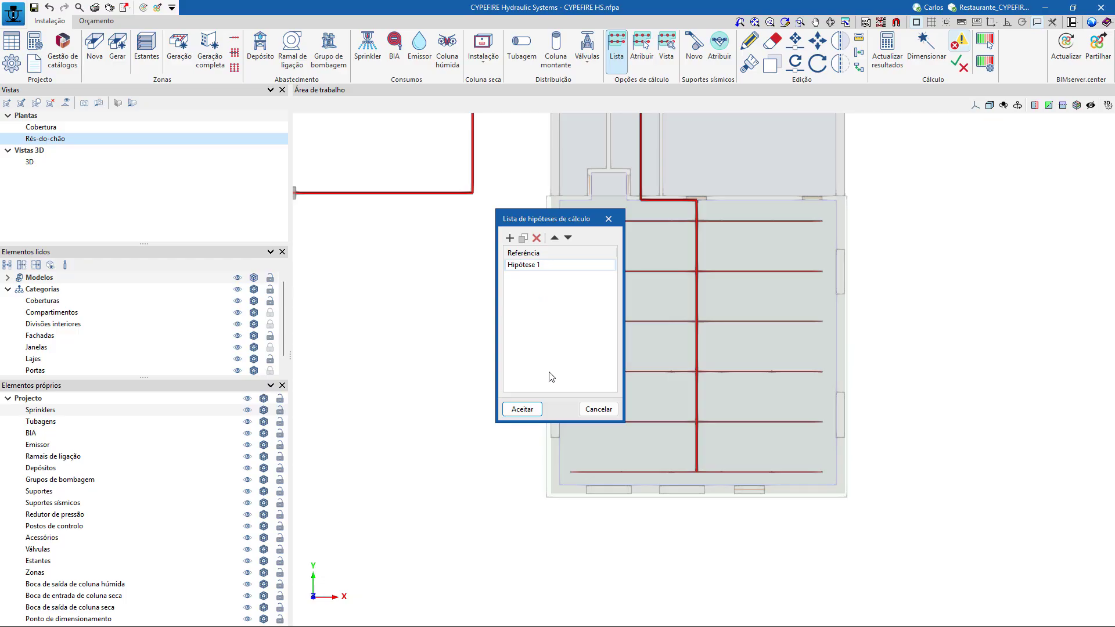
{"action": "left_click", "coordinate": [527, 411]}
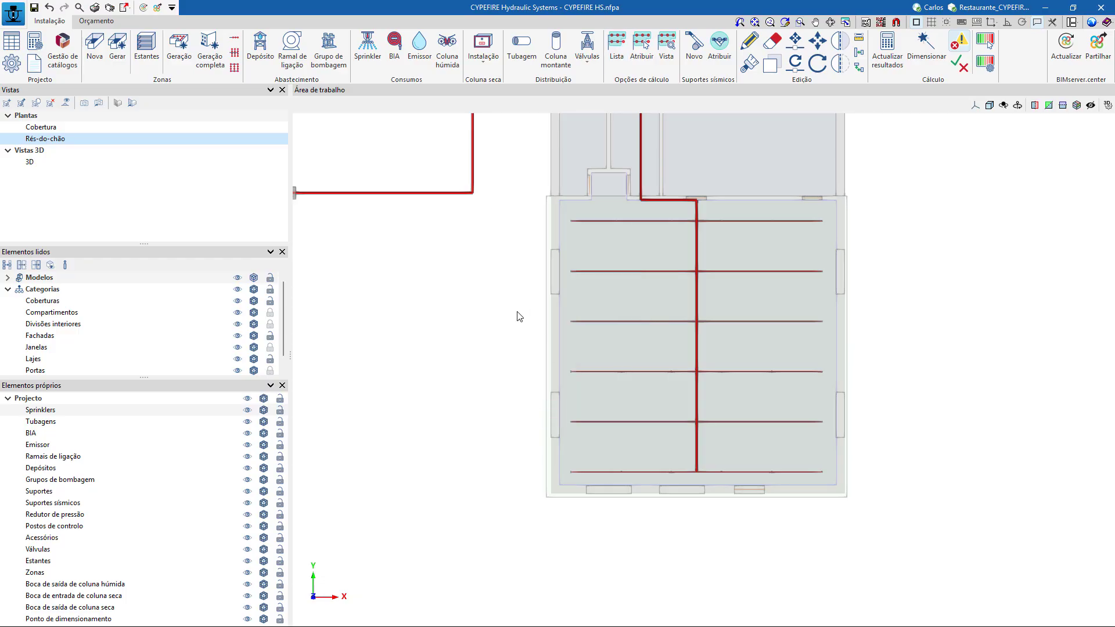
Assign Hipótese 1 to all sprinklers on the four dining room branch lines farthest from the supply entry.
{"action": "left_click", "coordinate": [642, 48]}
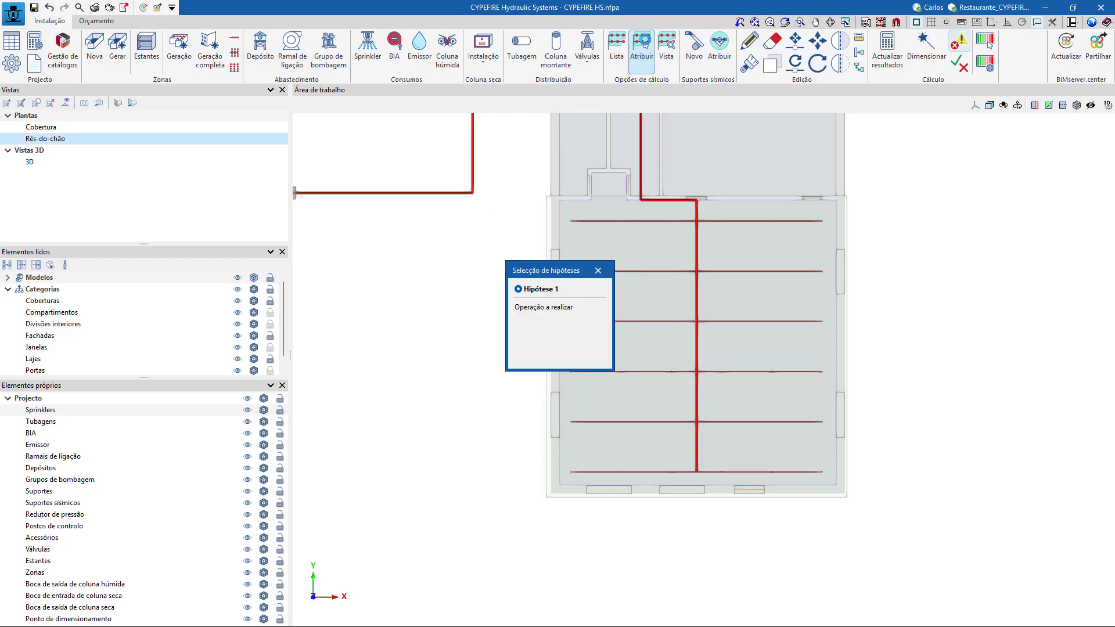
{"action": "left_click", "coordinate": [526, 358]}
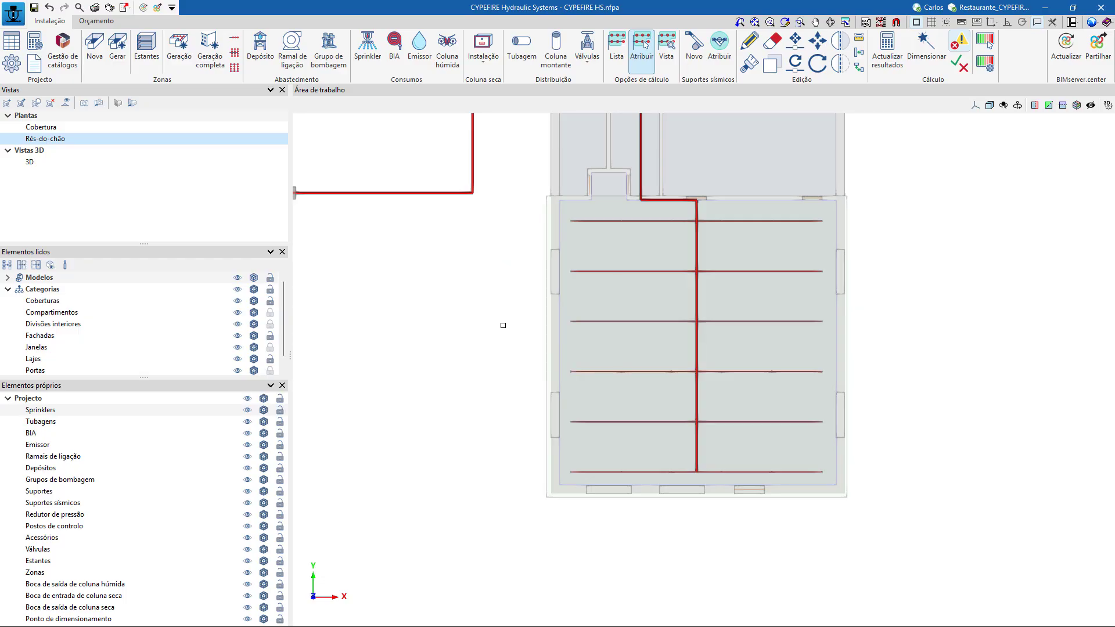
{"action": "mouse_move", "coordinate": [502, 312]}
{"action": "left_mouse_down"}
{"action": "mouse_move", "coordinate": [746, 410]}
{"action": "mouse_move", "coordinate": [874, 510]}
{"action": "left_mouse_up"}
{"action": "right_click", "coordinate": [874, 510]}
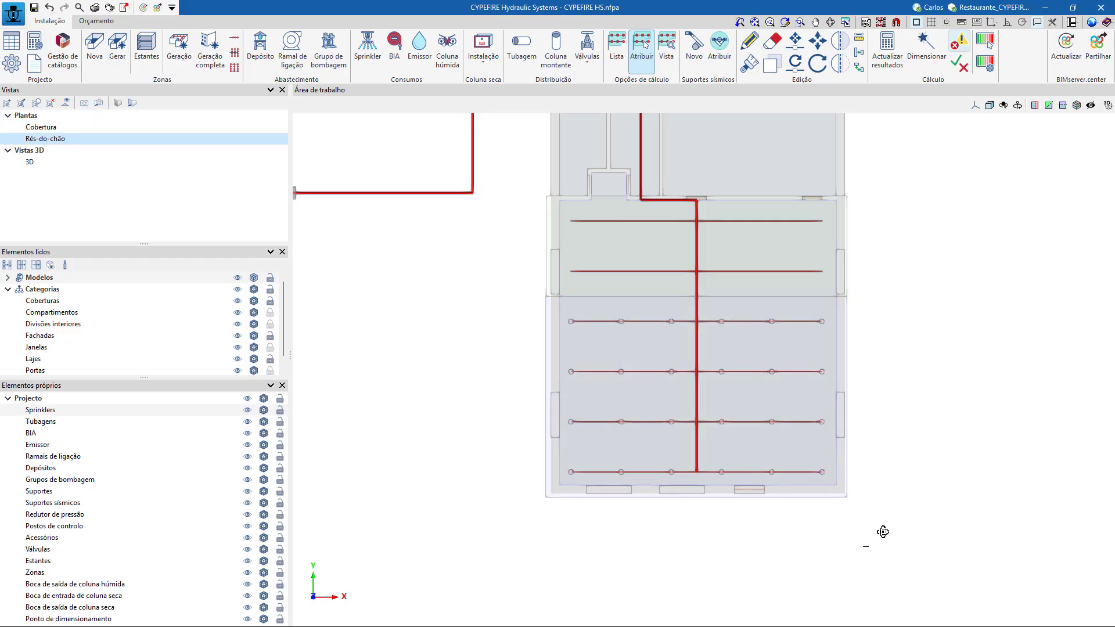
Update the calculation results for Hipótese 1 and inspect the verification of a sprinkler near the main pipe.
{"action": "middle_click_drag", "start_coordinate": [876, 530], "coordinate": [606, 409], "text": "shift"}
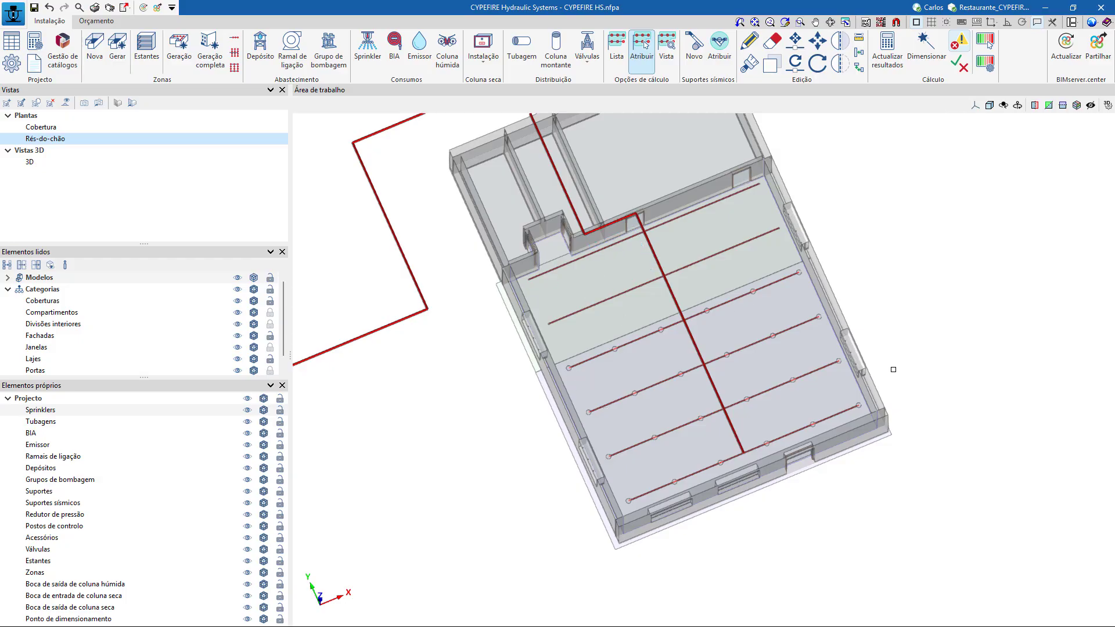
{"action": "middle_click_drag", "start_coordinate": [840, 286], "coordinate": [878, 364], "text": "shift"}
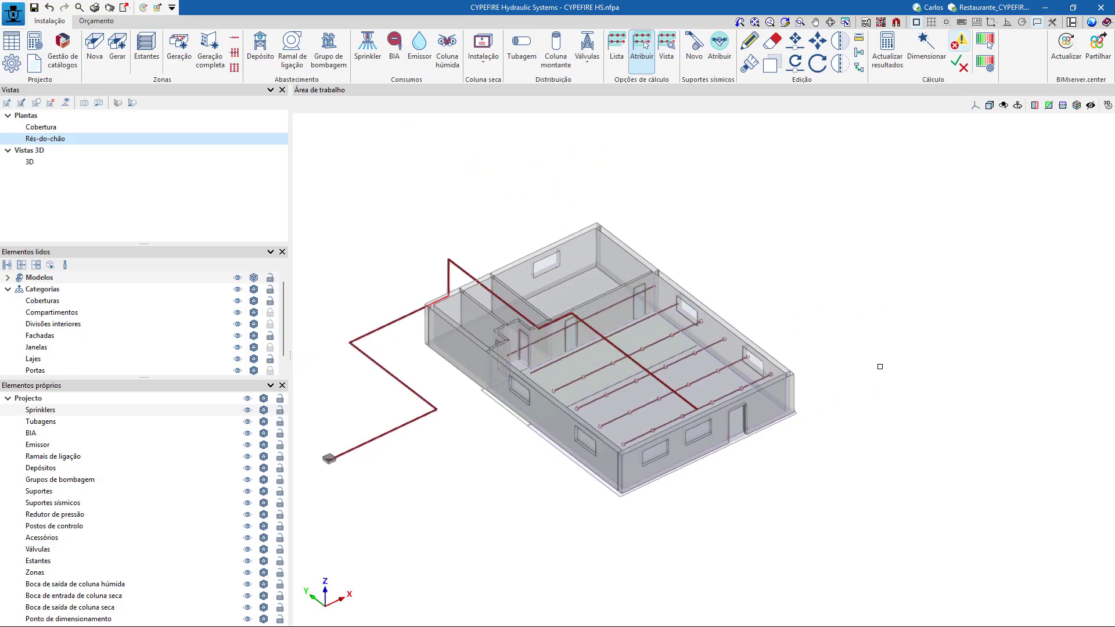
{"action": "left_click", "coordinate": [881, 61]}
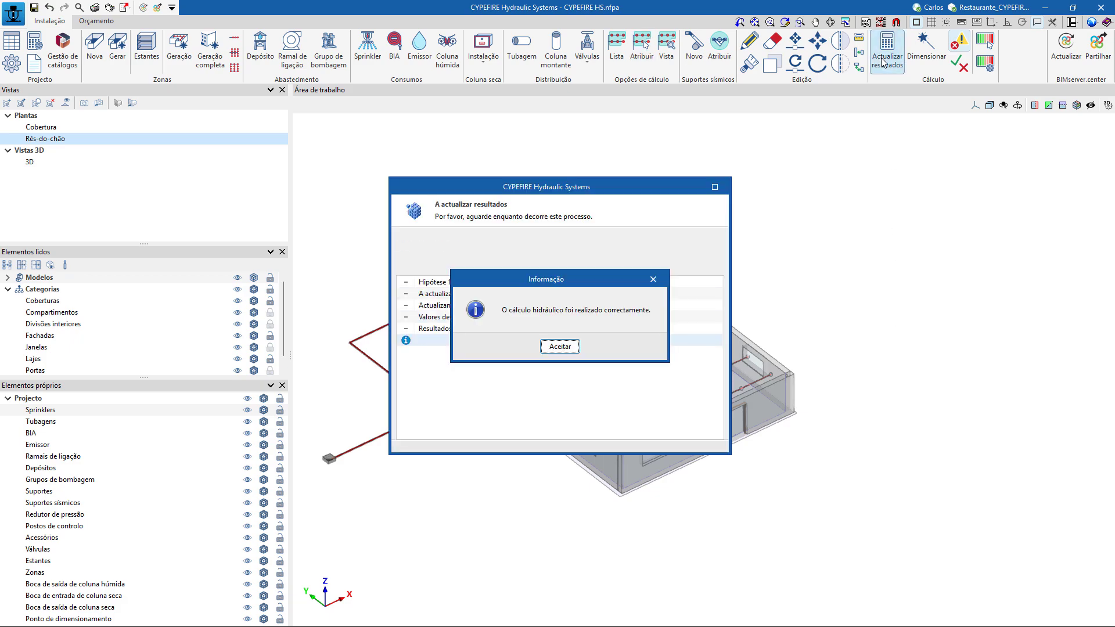
{"action": "left_click", "coordinate": [567, 347]}
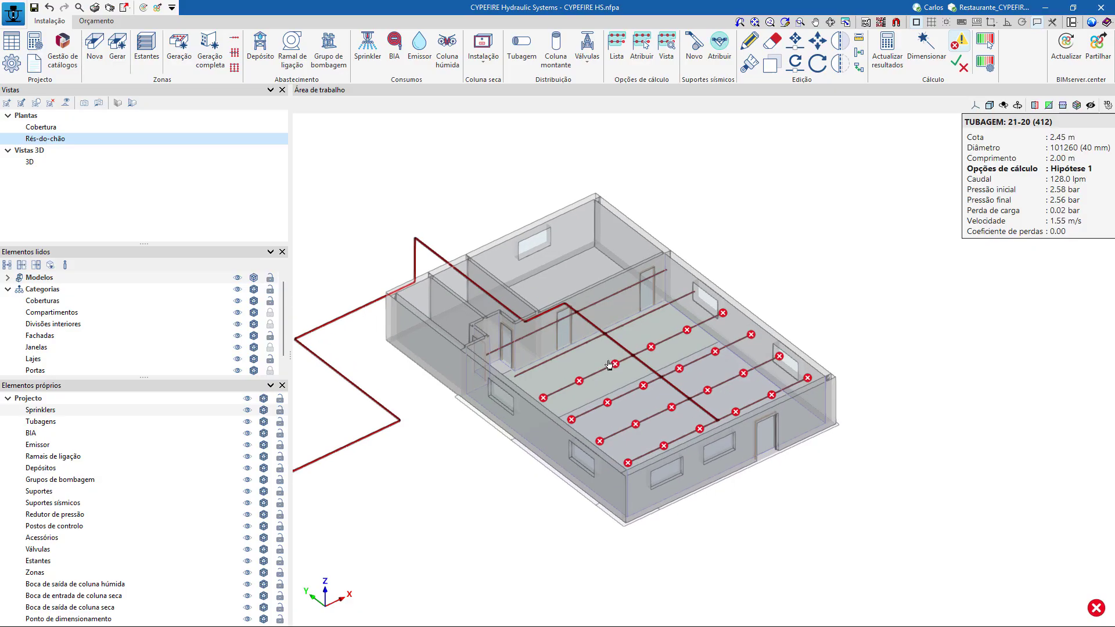
{"action": "mouse_move", "coordinate": [614, 366]}
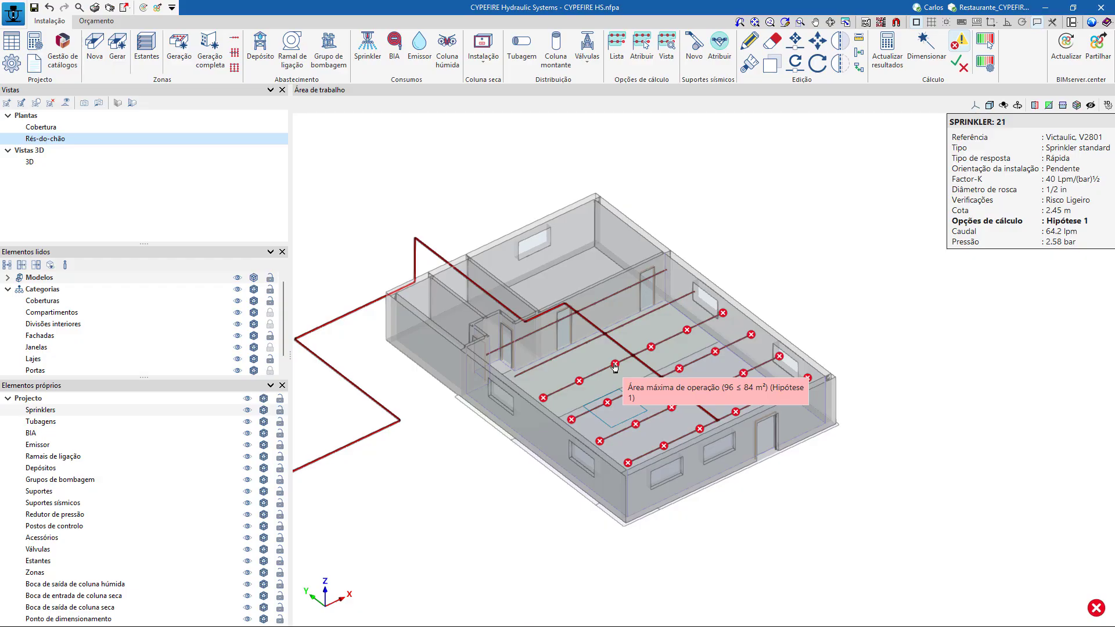
Review the maximum operation area in the Risco Ligeiro zone verifications, leaving the regulatory configuration without changes.
{"action": "left_click", "coordinate": [12, 63]}
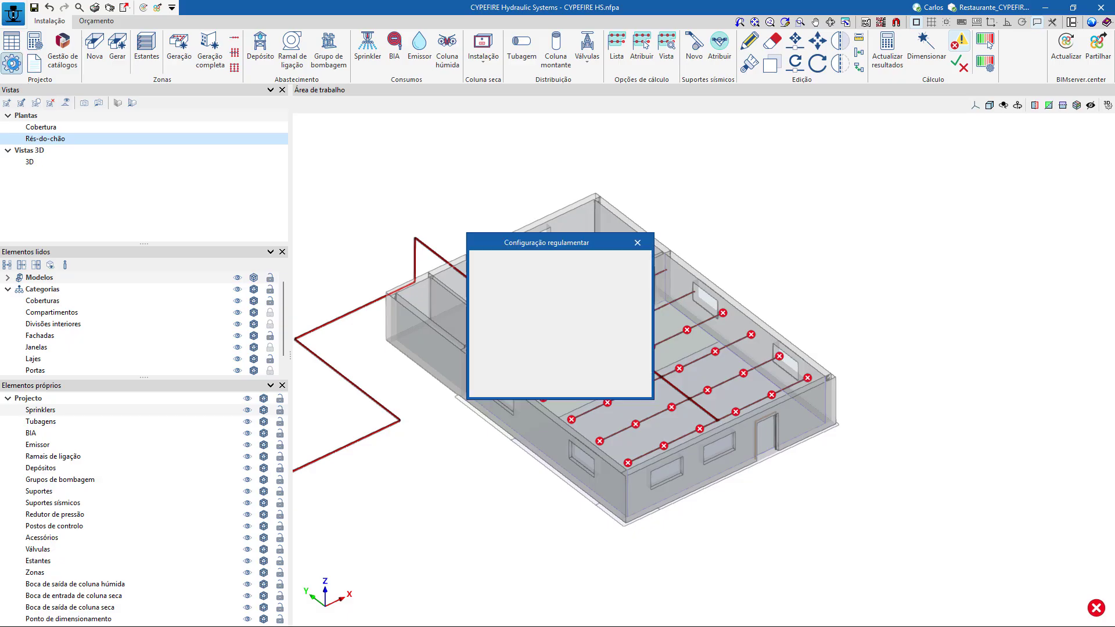
{"action": "left_click", "coordinate": [591, 267]}
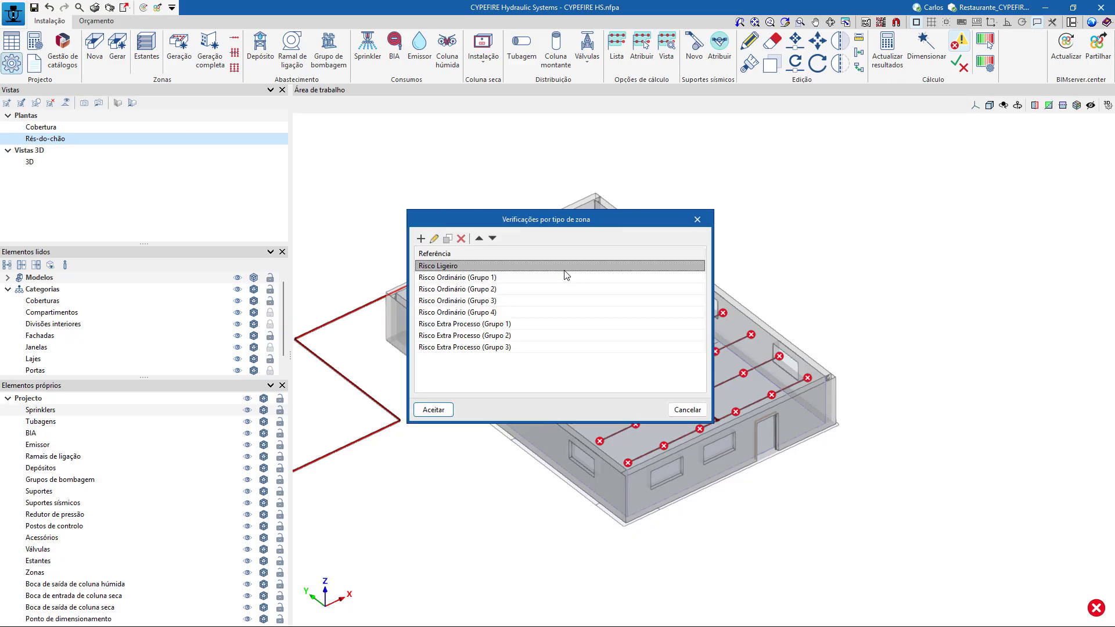
{"action": "double_click", "coordinate": [457, 268]}
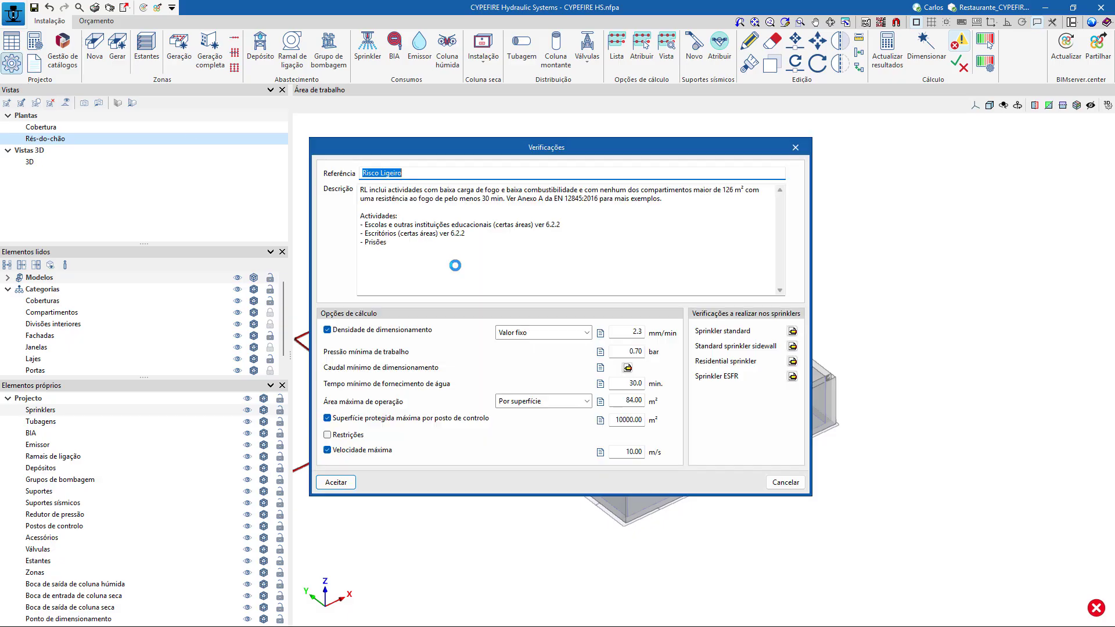
{"action": "left_click", "coordinate": [628, 405]}
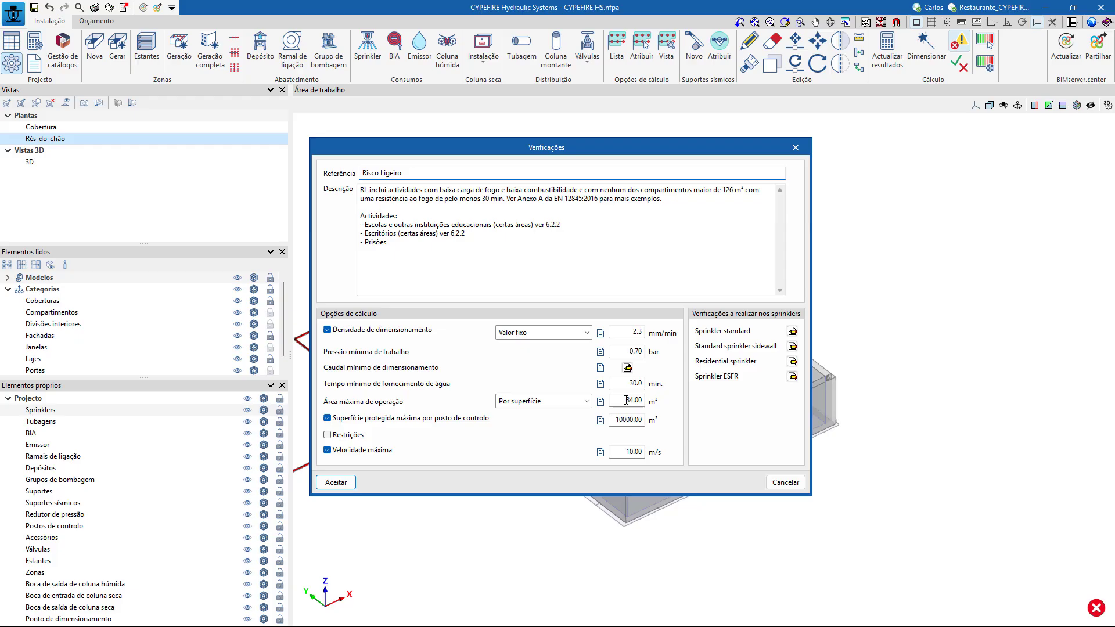
{"action": "left_click", "coordinate": [791, 484]}
{"action": "left_click", "coordinate": [702, 414]}
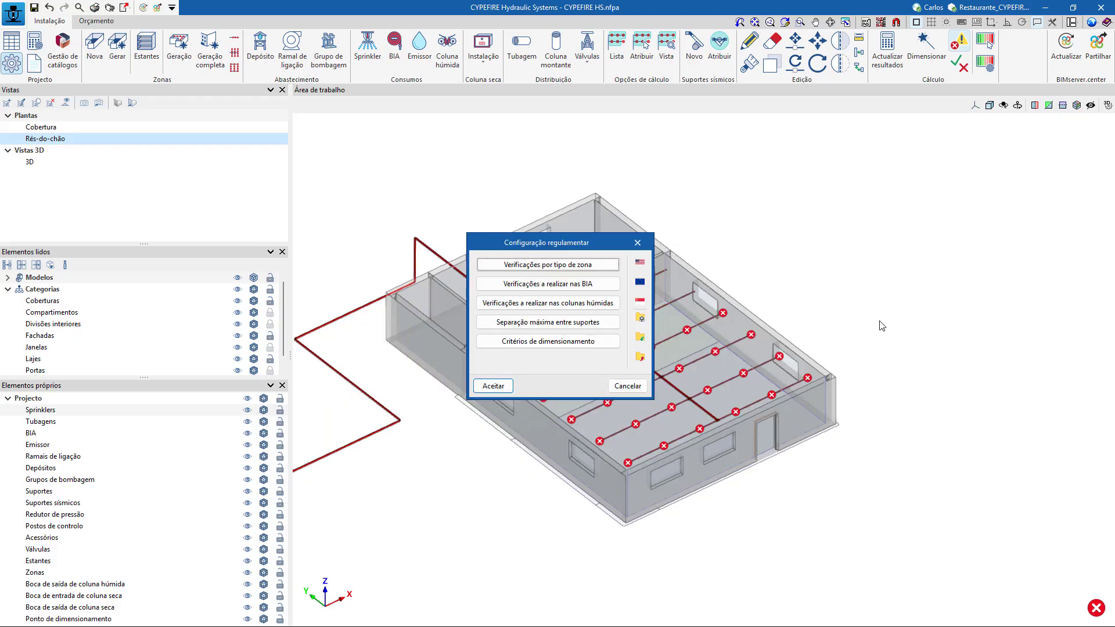
{"action": "left_click", "coordinate": [648, 387]}
Unassign Hipótese 1 from the two outermost sprinklers of the assigned branch line nearest the supply entry.
{"action": "left_click", "coordinate": [132, 103]}
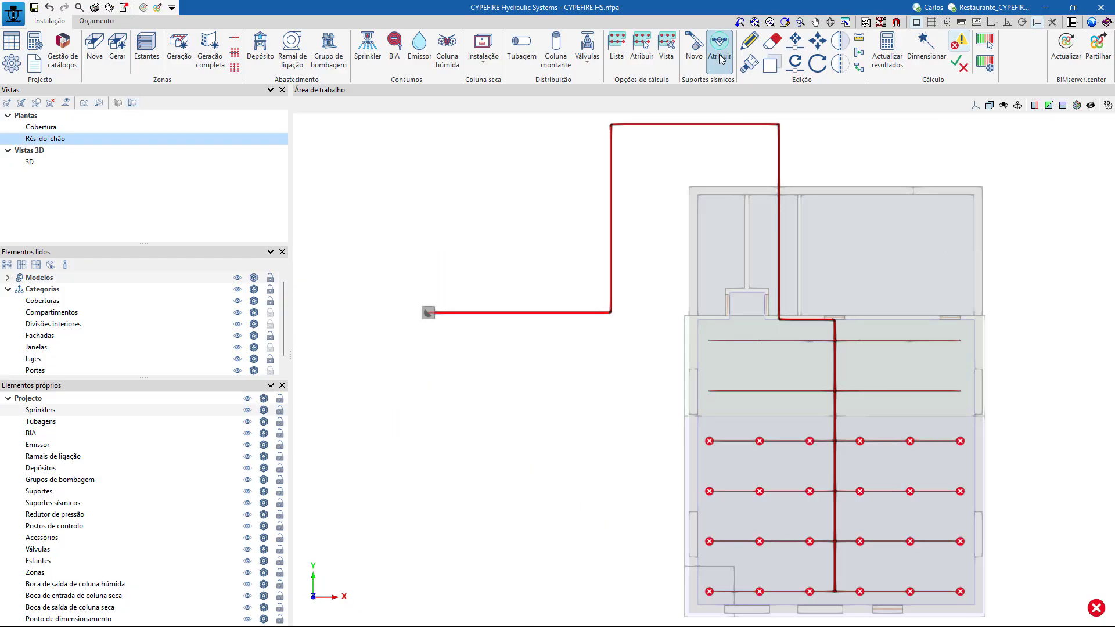
{"action": "left_click", "coordinate": [642, 58]}
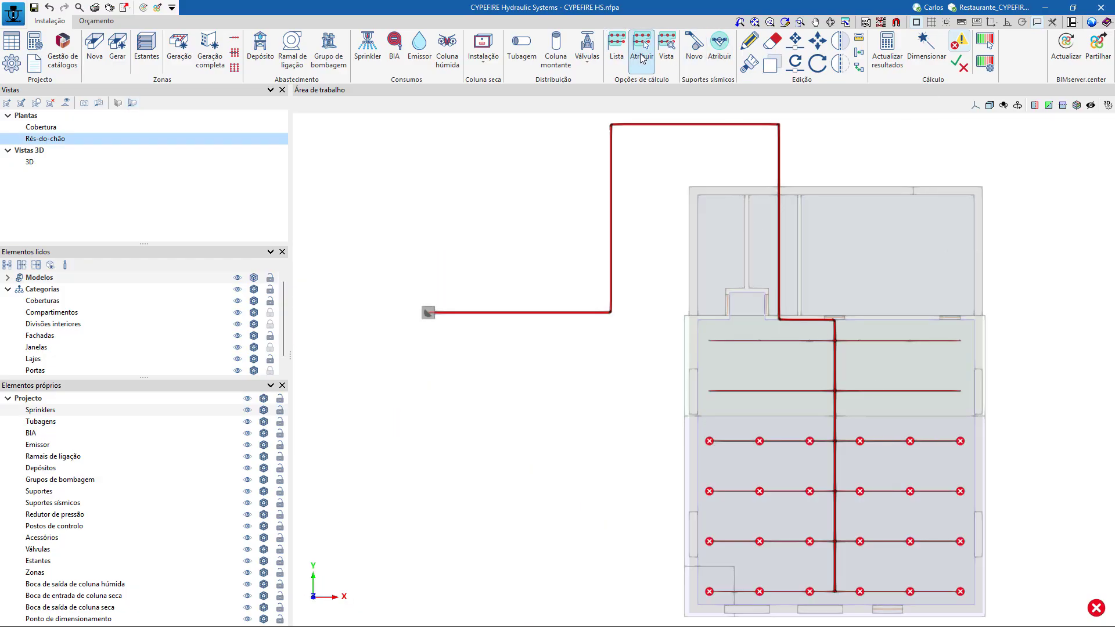
{"action": "left_click", "coordinate": [522, 321]}
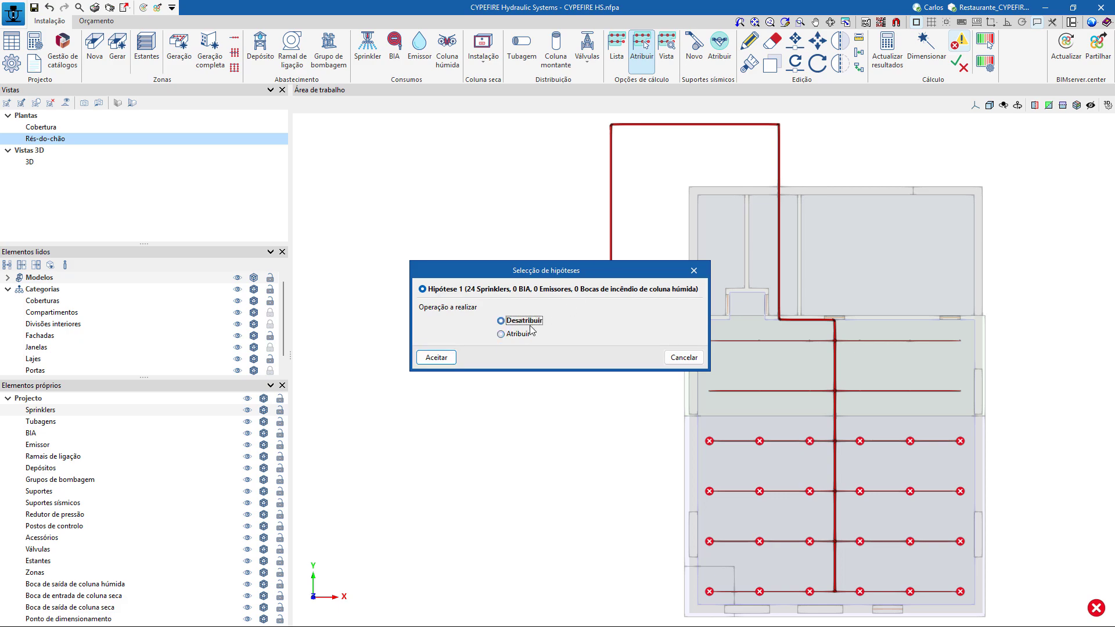
{"action": "left_click", "coordinate": [436, 357]}
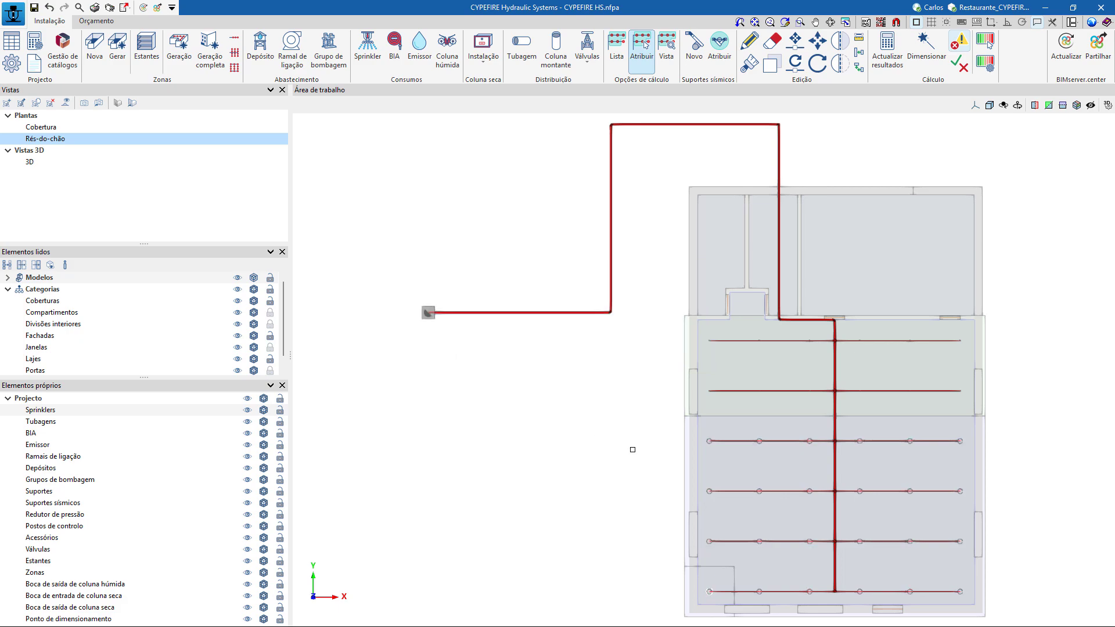
{"action": "left_click", "coordinate": [710, 444]}
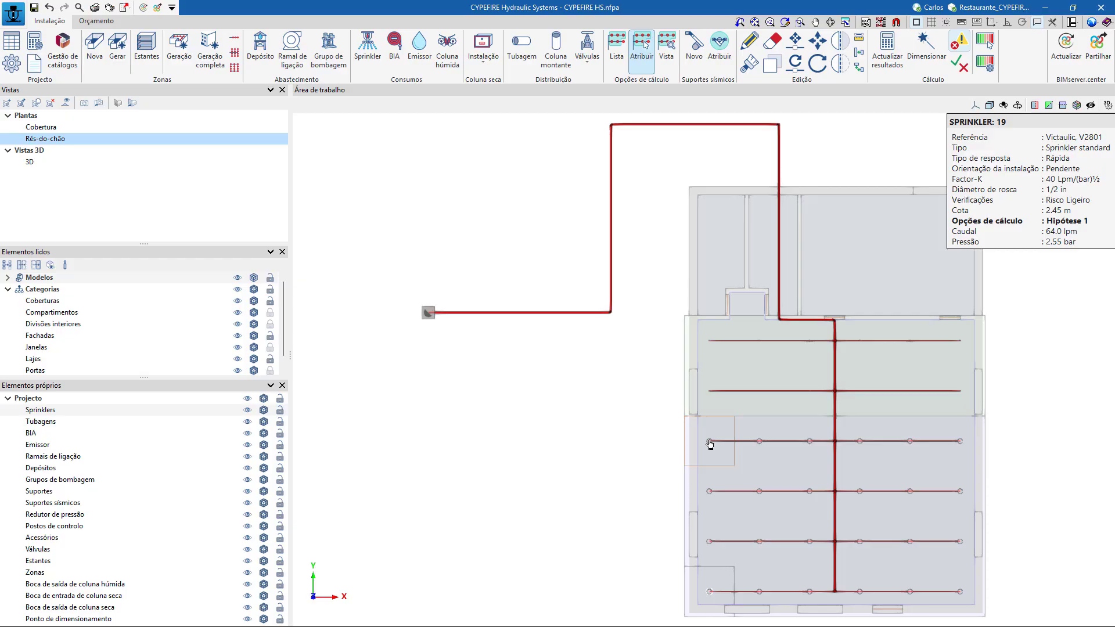
{"action": "left_click", "coordinate": [957, 439]}
Recalculate the results with the reduced operation area and check a remaining sprinkler on the trimmed branch line.
{"action": "left_click", "coordinate": [887, 52]}
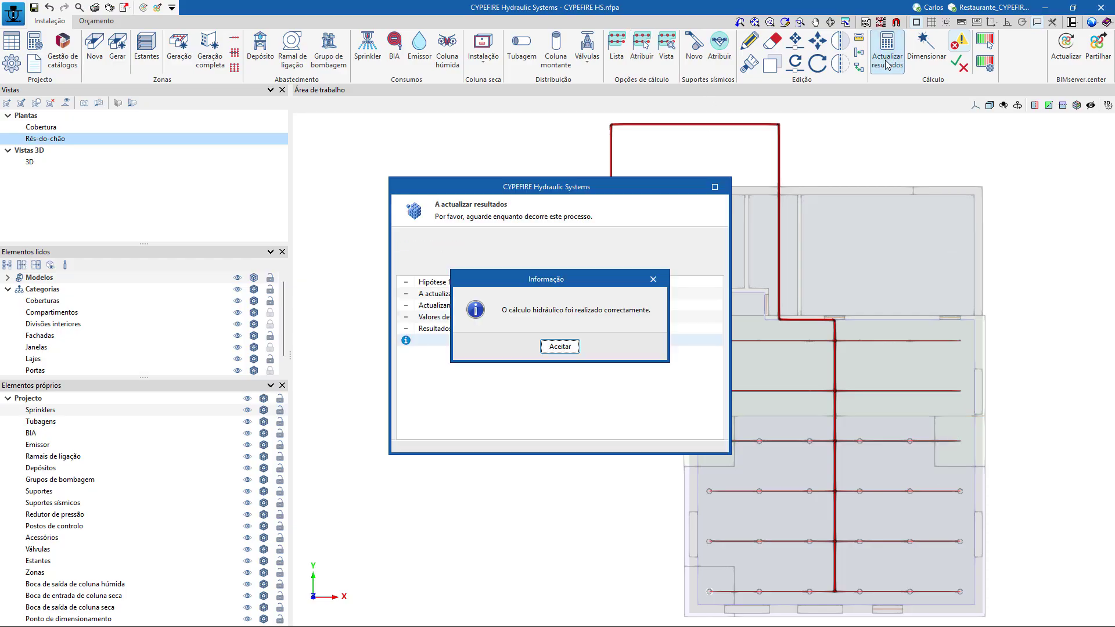
{"action": "left_click", "coordinate": [575, 353]}
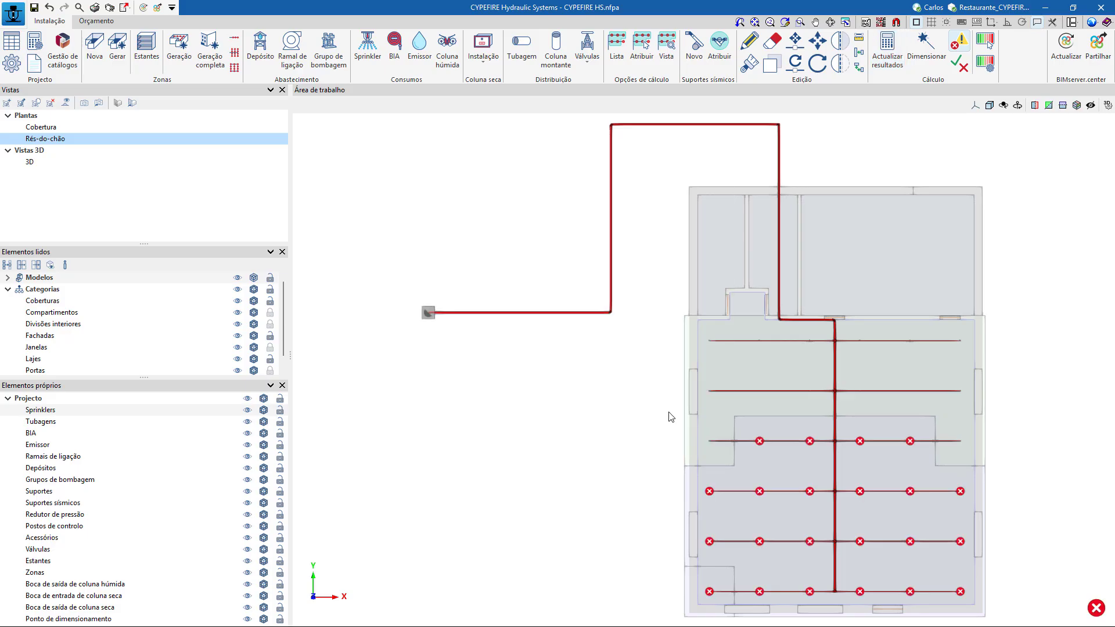
{"action": "mouse_move", "coordinate": [760, 443]}
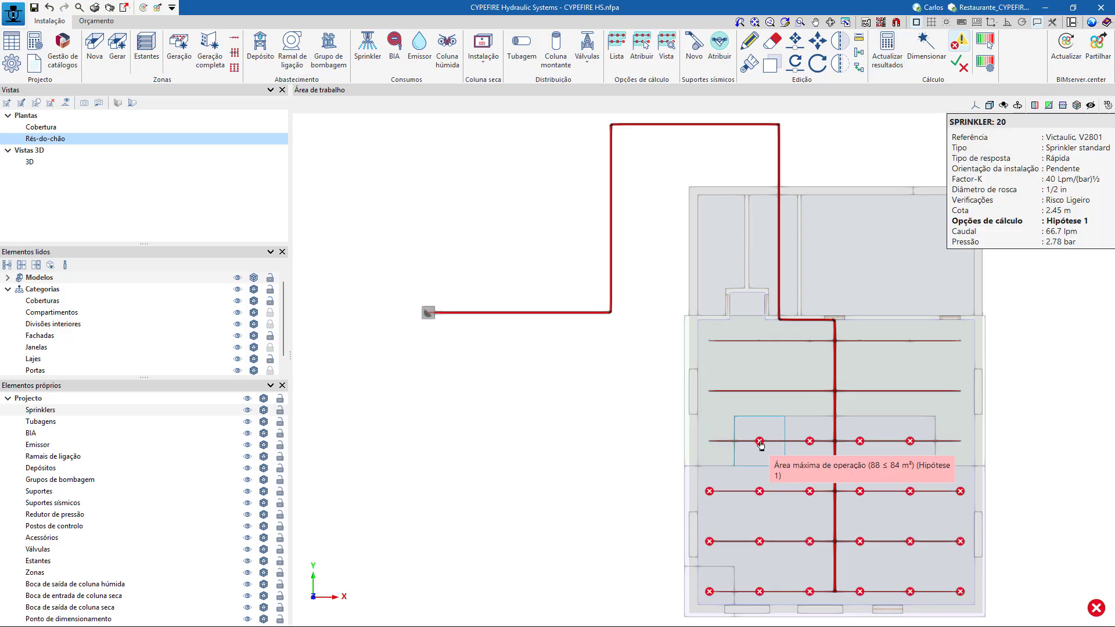
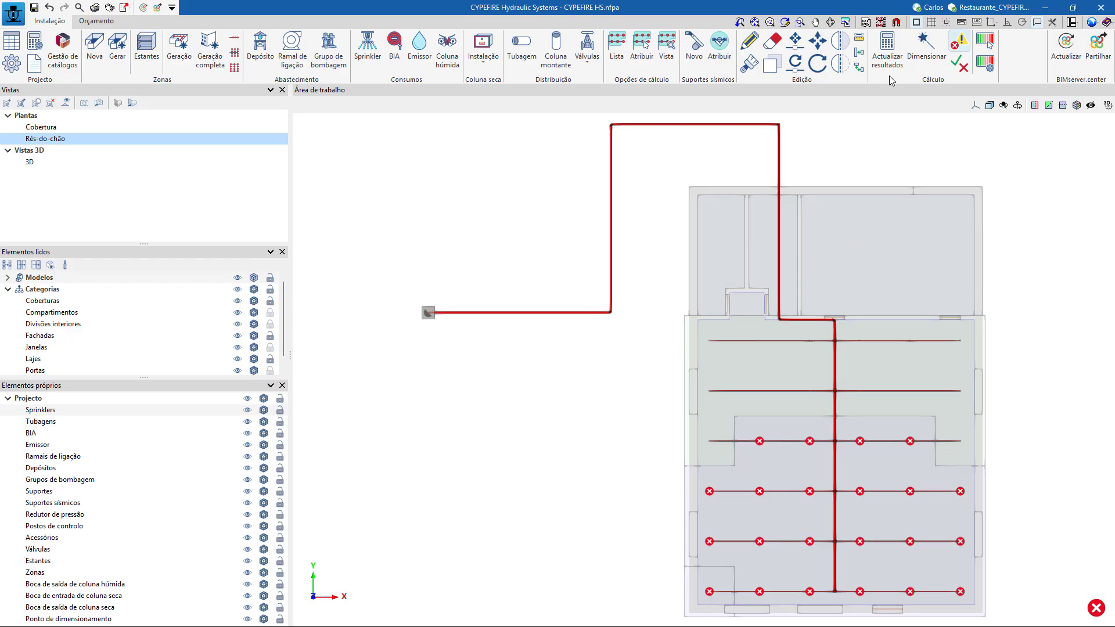
Unassign Hipótese 1 from the next outer sprinkler on each side of the trimmed branch line, keeping the two beside the main pipe.
{"action": "left_click", "coordinate": [640, 52]}
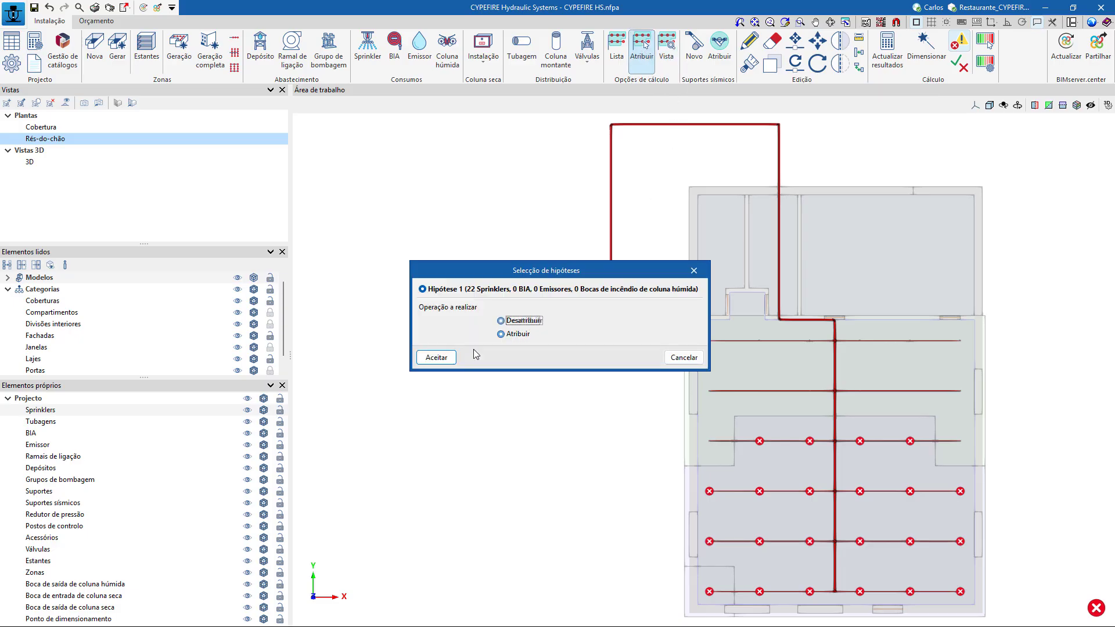
{"action": "key", "text": "Return"}
{"action": "left_click", "coordinate": [761, 446]}
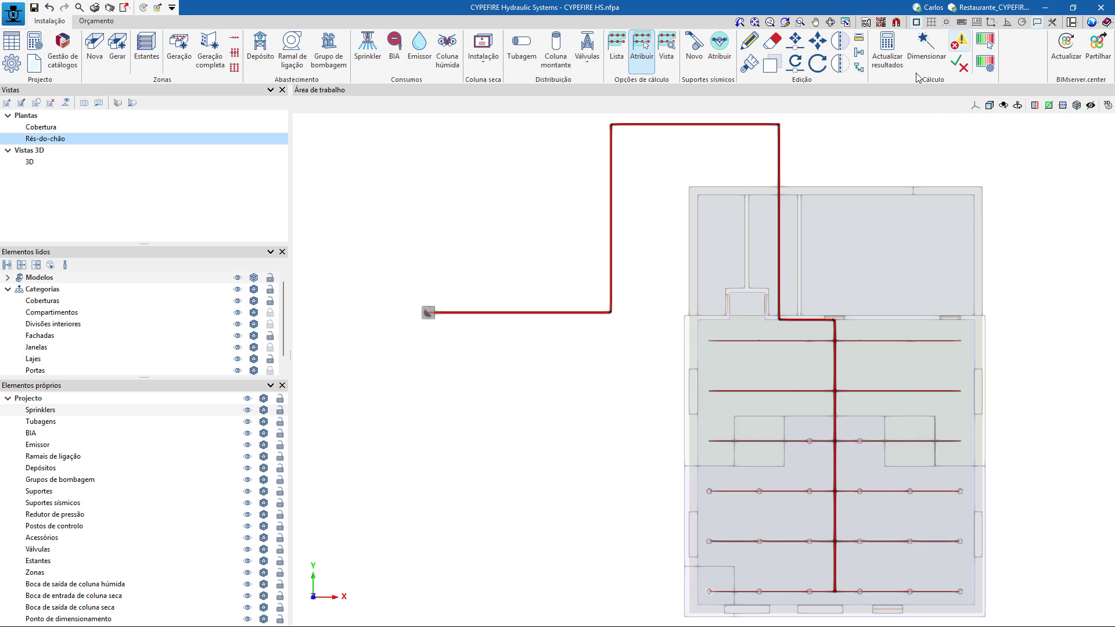
Update the calculation results and examine the error message at the public network connection.
{"action": "left_click", "coordinate": [890, 52]}
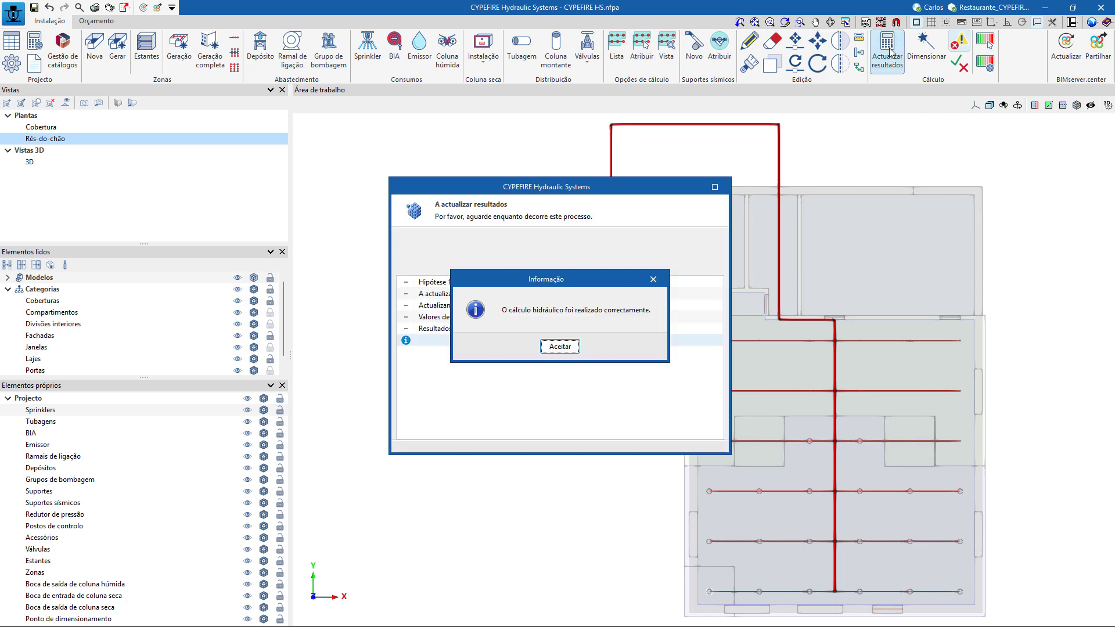
{"action": "left_click", "coordinate": [561, 348]}
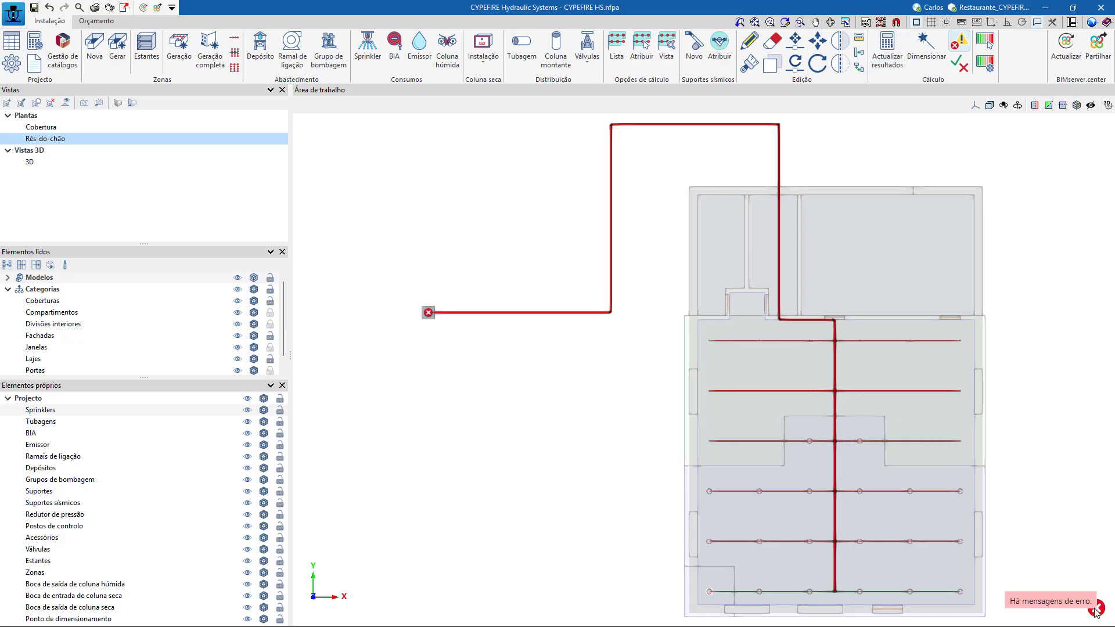
{"action": "scroll", "coordinate": [1055, 480], "scroll_direction": "down", "scroll_amount": 2}
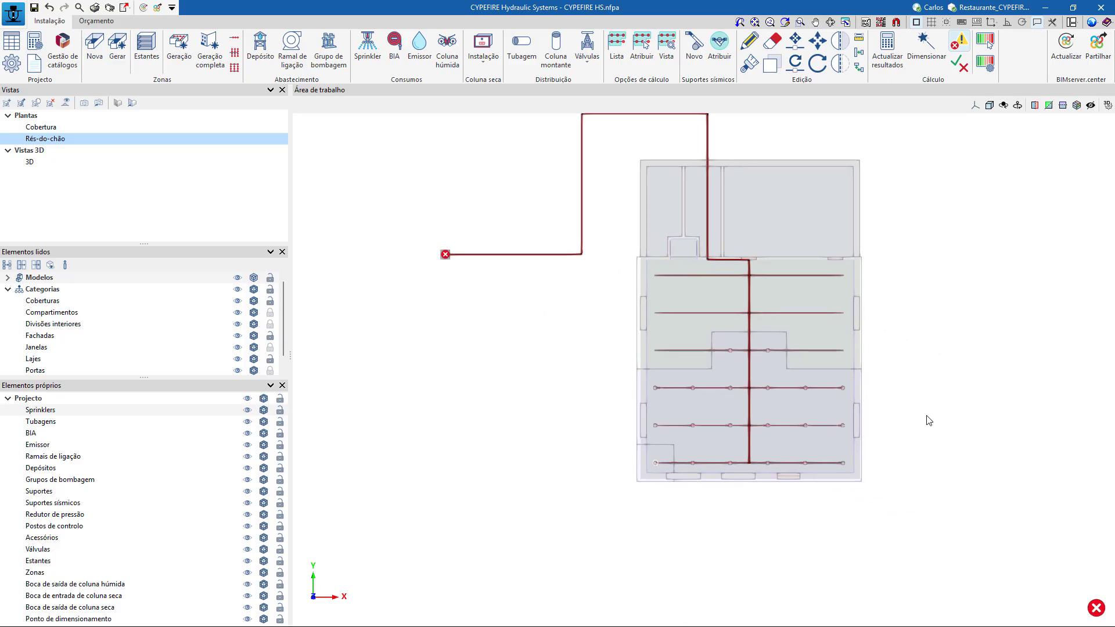
{"action": "mouse_move", "coordinate": [445, 257]}
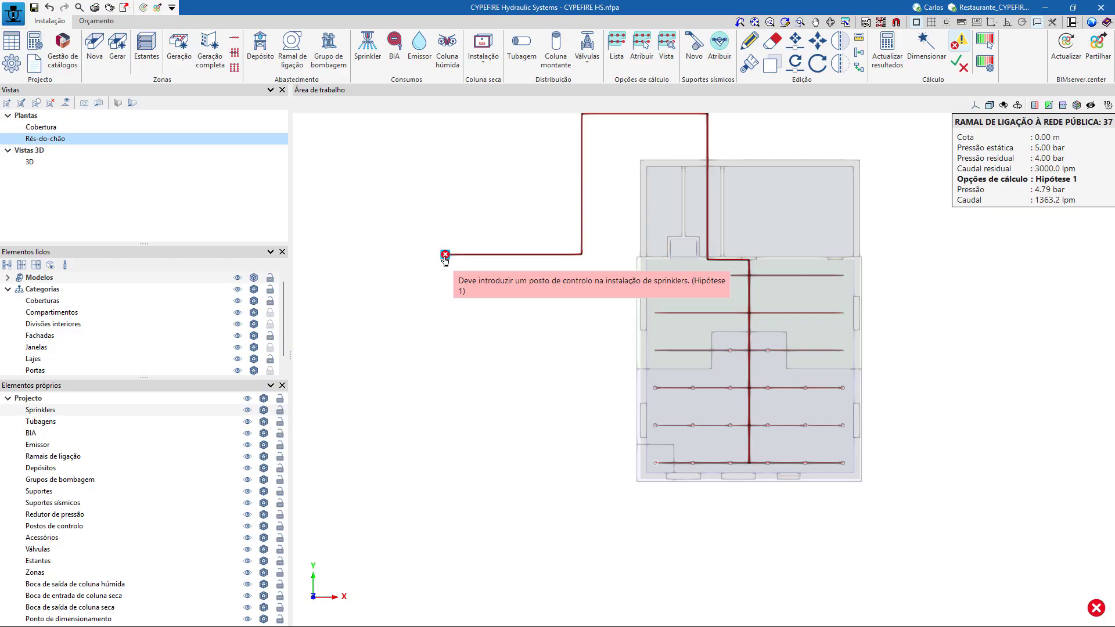
Insert a control post with reference PC, forcing its elevation to 0.00 m, on the supply pipe run inside the building.
{"action": "middle_click_drag", "start_coordinate": [497, 308], "coordinate": [457, 364]}
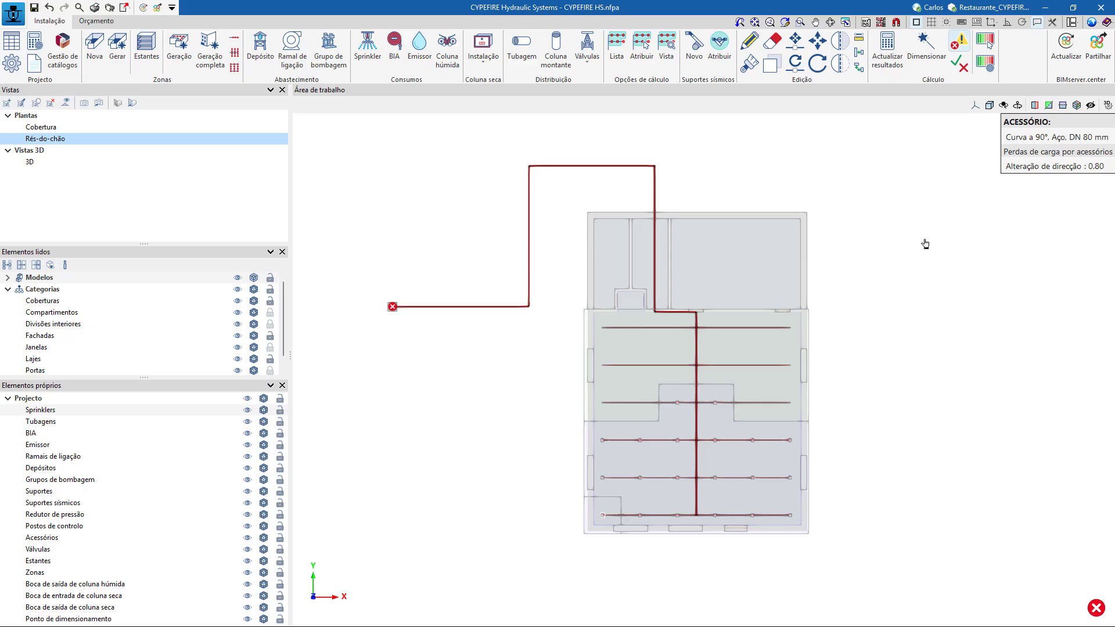
{"action": "left_click", "coordinate": [587, 49]}
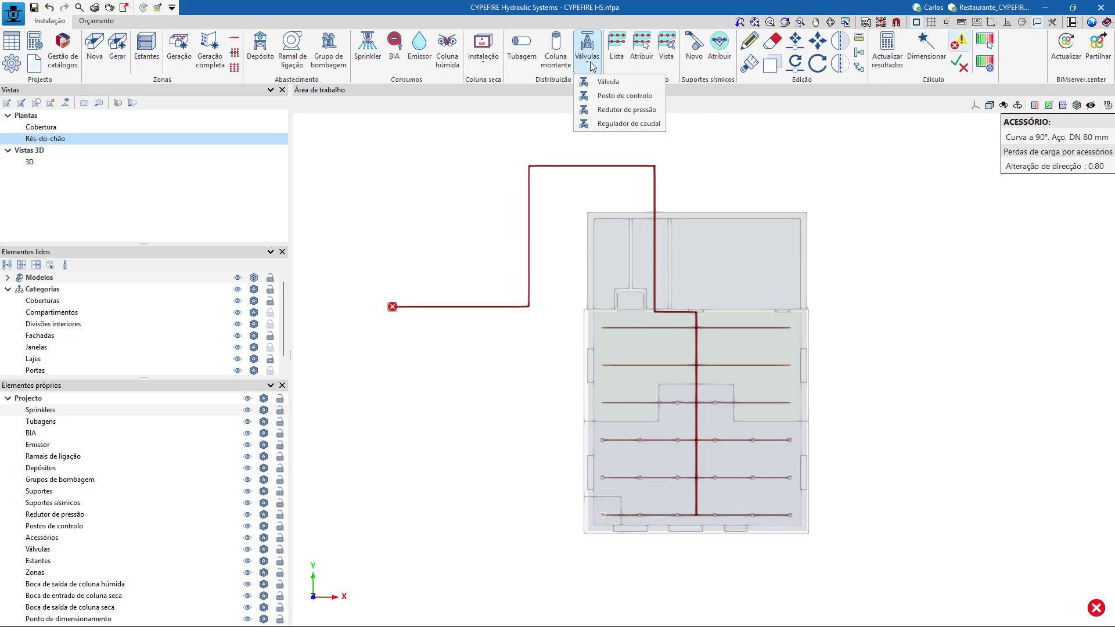
{"action": "left_click", "coordinate": [623, 96]}
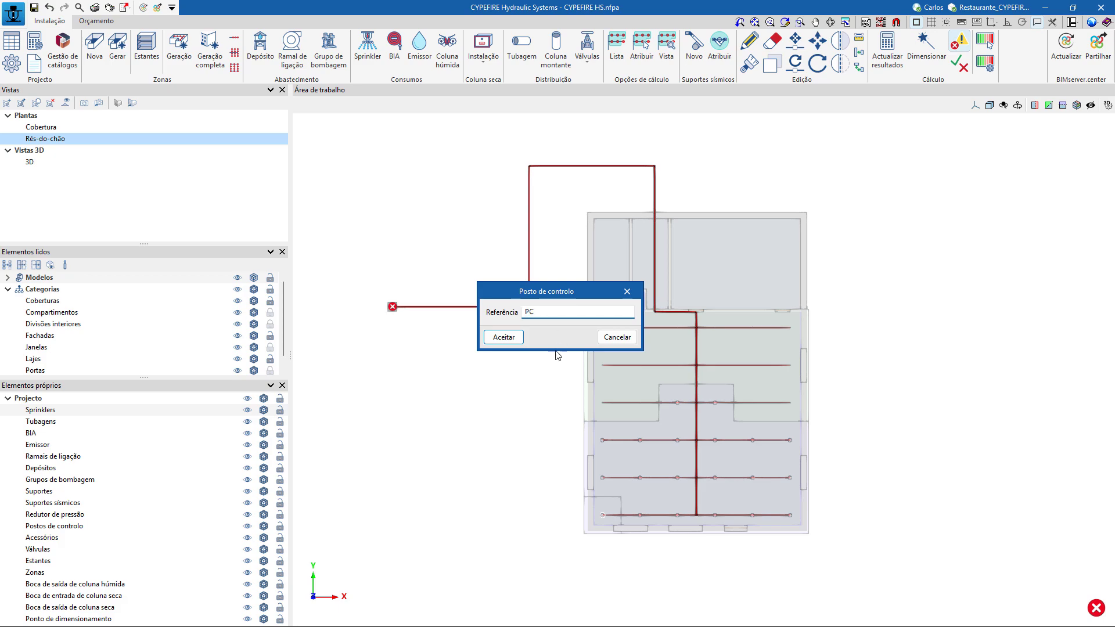
{"action": "left_click", "coordinate": [504, 337]}
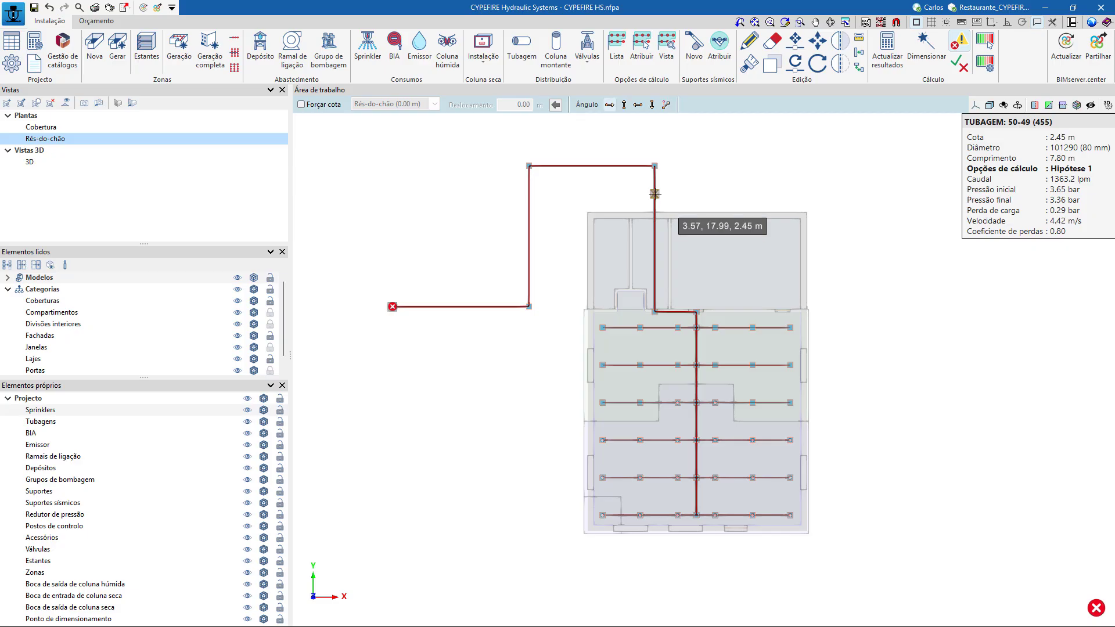
{"action": "left_click", "coordinate": [307, 106]}
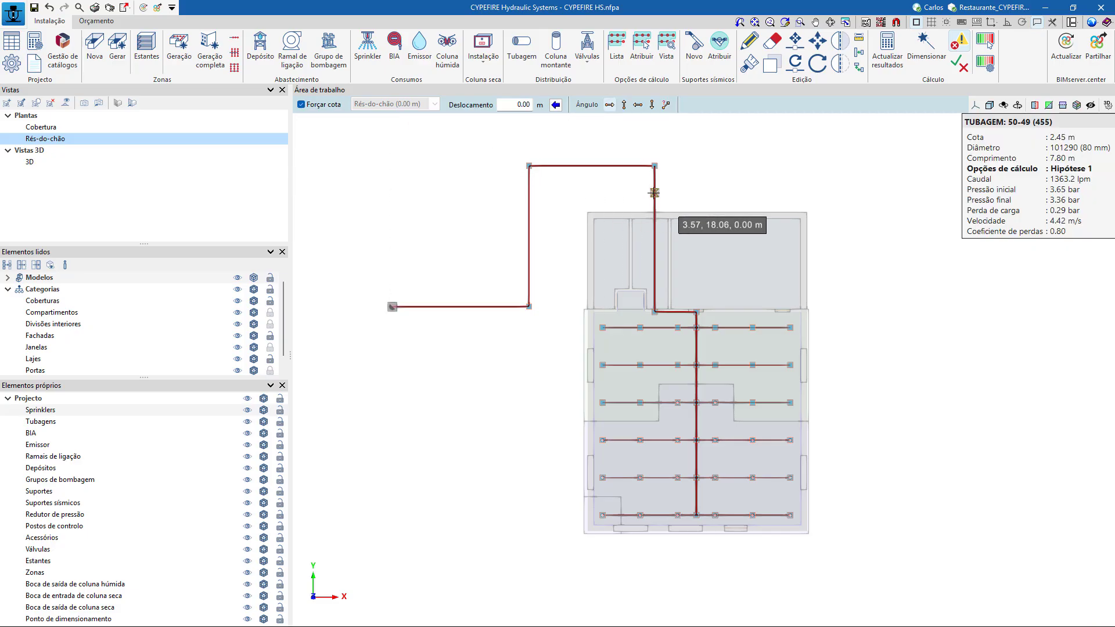
{"action": "left_click", "coordinate": [655, 238]}
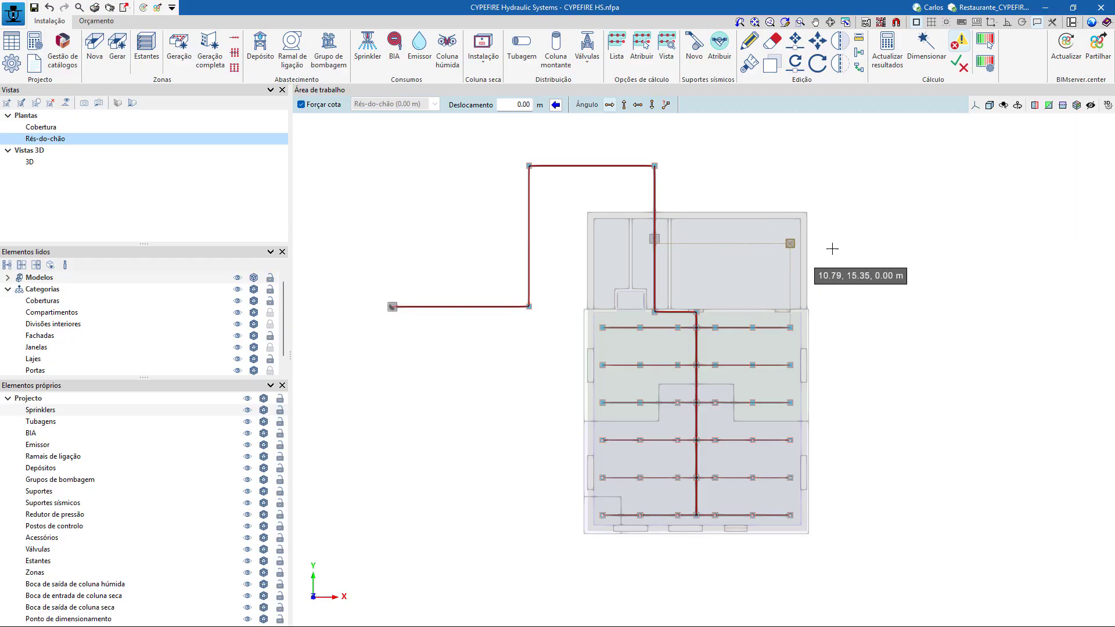
Inspect the new control post in 3D, delete it from the room floor and restore the plan view.
{"action": "left_click_drag", "start_coordinate": [816, 281], "coordinate": [854, 246]}
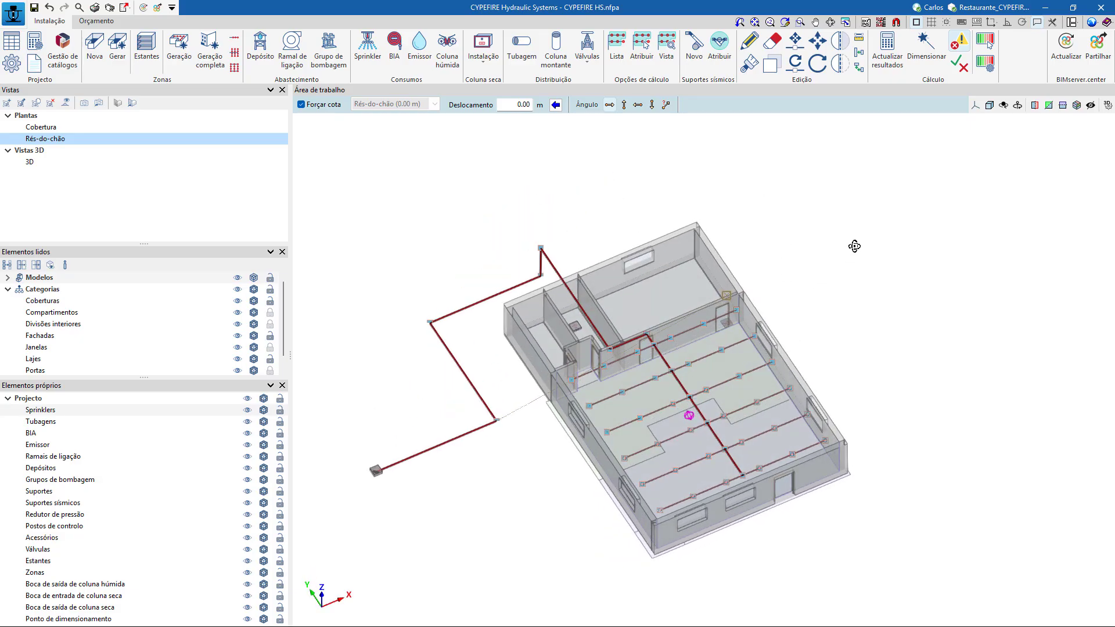
{"action": "scroll", "coordinate": [581, 319], "scroll_direction": "up", "scroll_amount": 5}
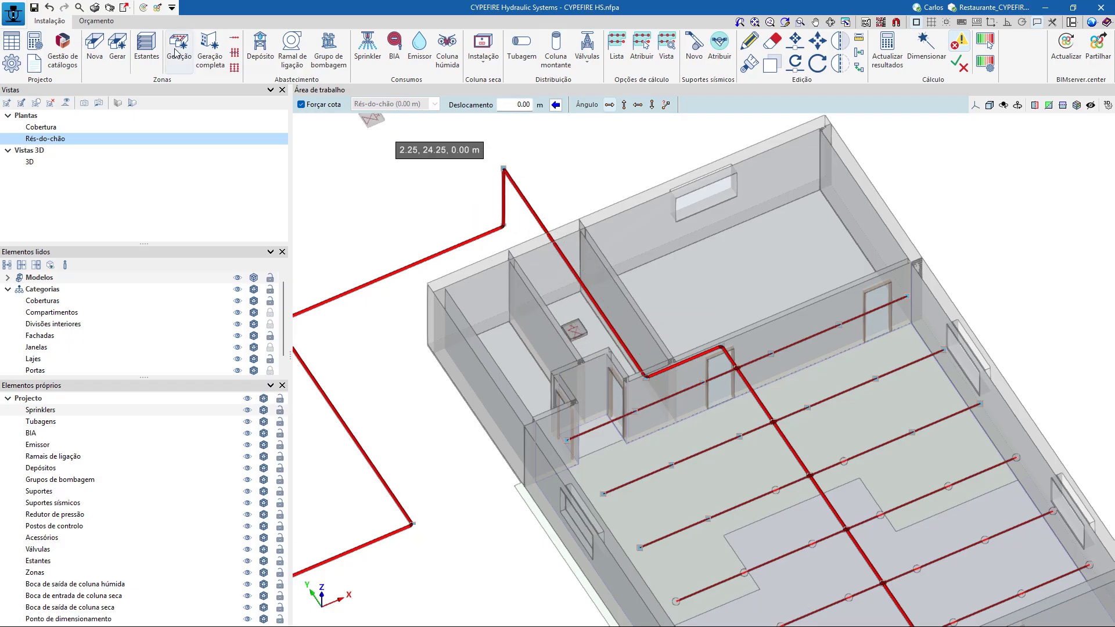
{"action": "left_click", "coordinate": [772, 41]}
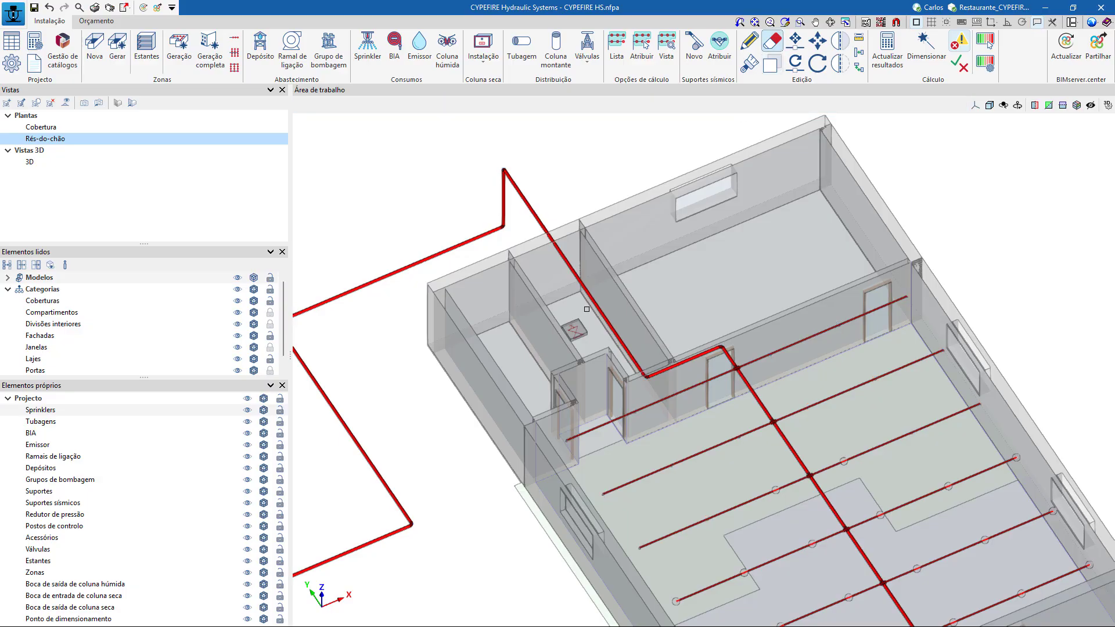
{"action": "left_click", "coordinate": [573, 327]}
{"action": "double_click", "coordinate": [260, 138]}
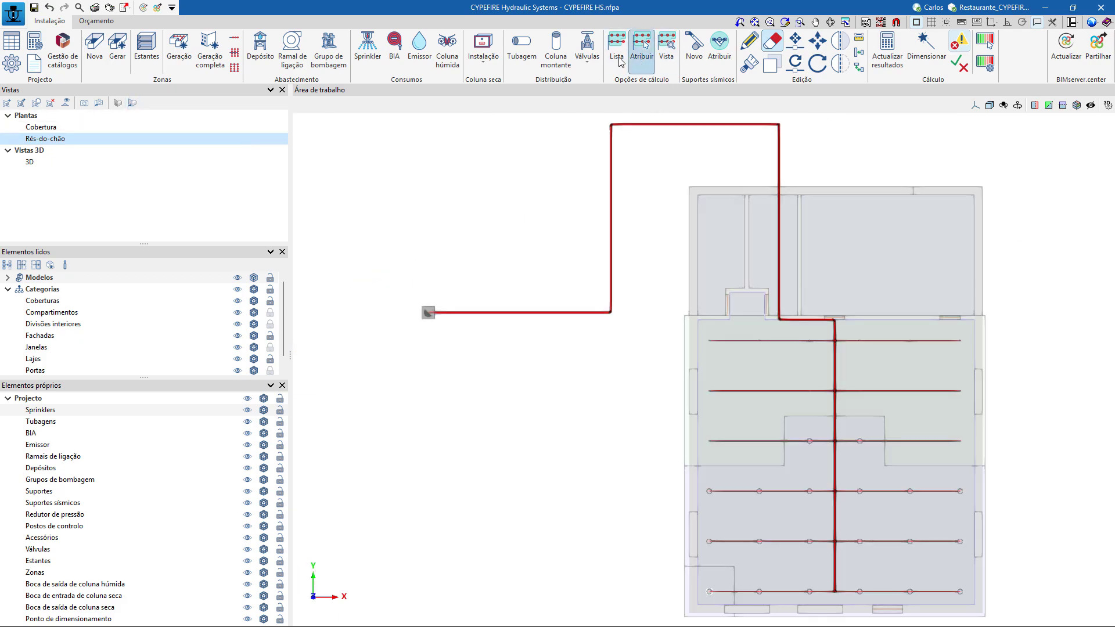
Place control post PC at 0.00 m on the outdoor supply pipe just before the riser and check its position in 3D.
{"action": "left_click", "coordinate": [587, 51]}
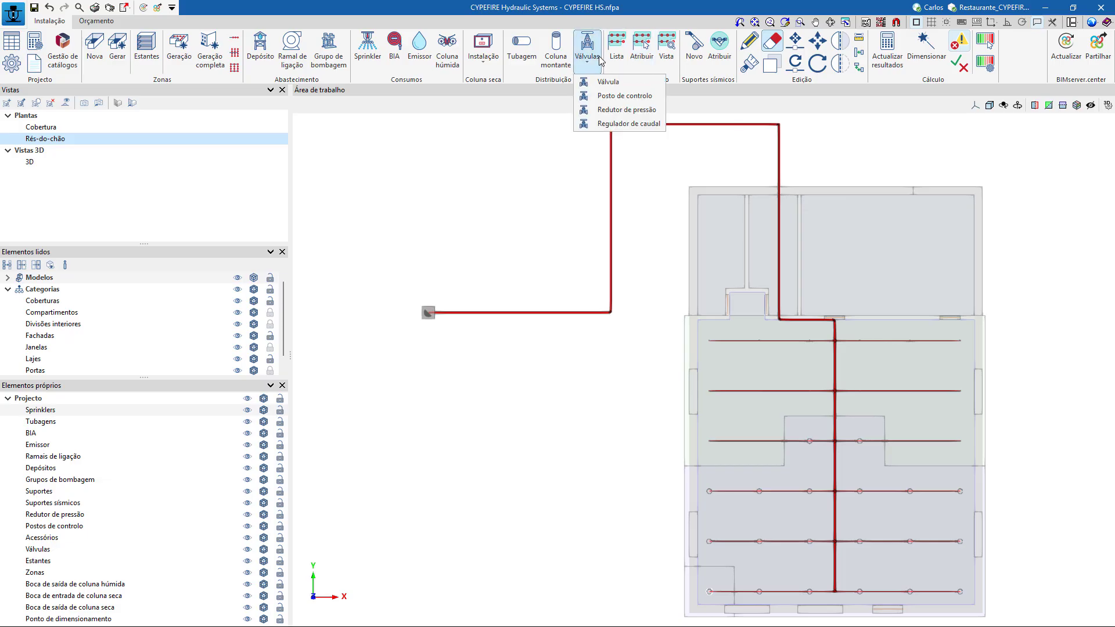
{"action": "left_click", "coordinate": [638, 97]}
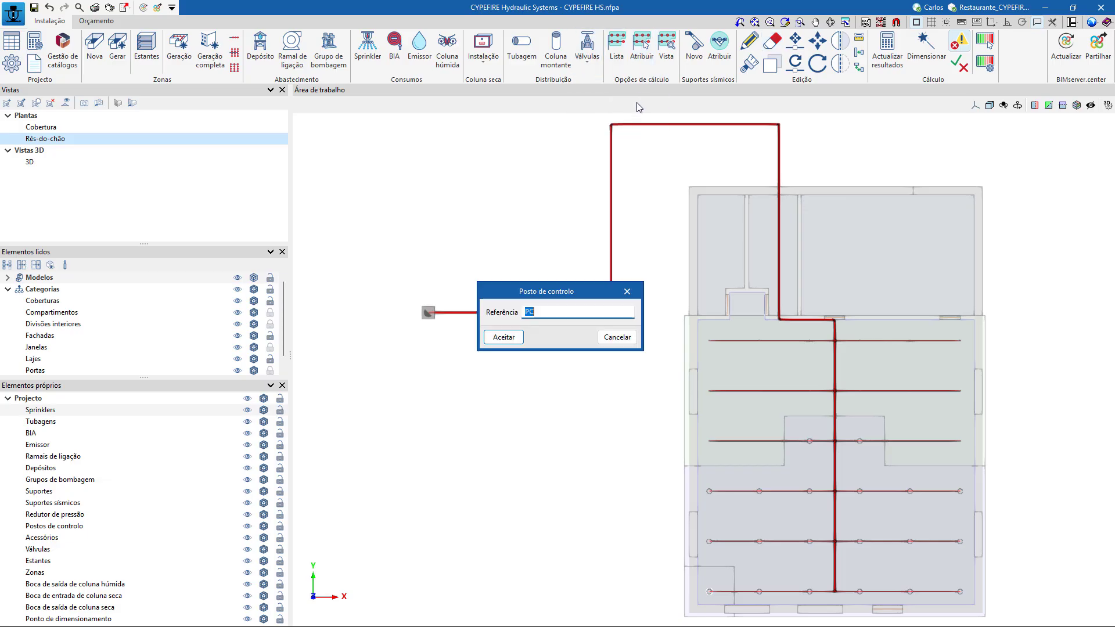
{"action": "left_click", "coordinate": [508, 339]}
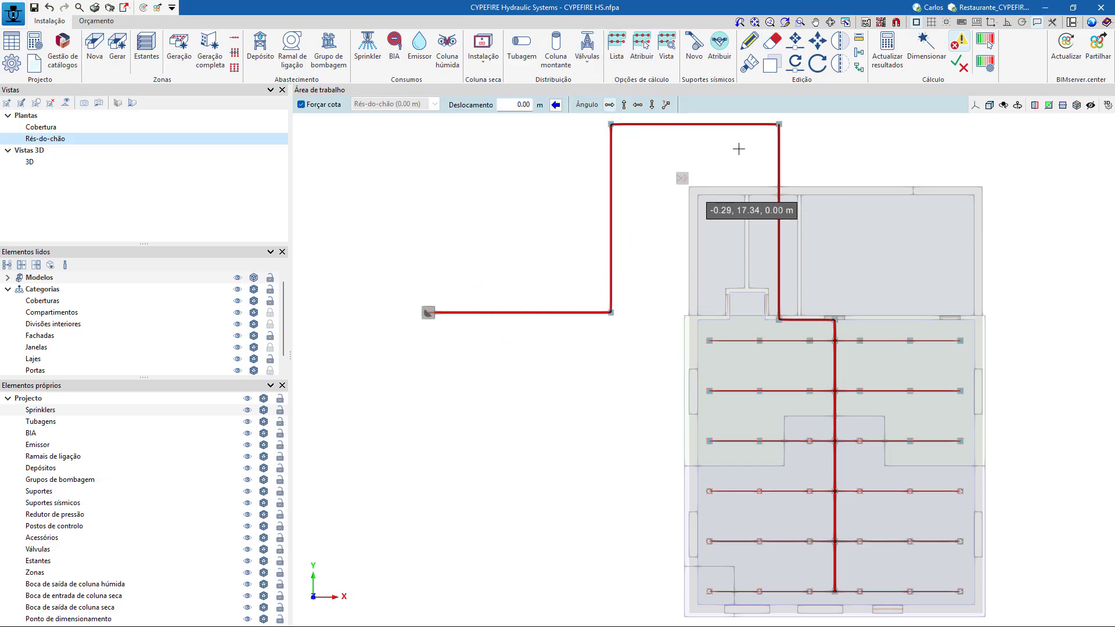
{"action": "left_click", "coordinate": [747, 124]}
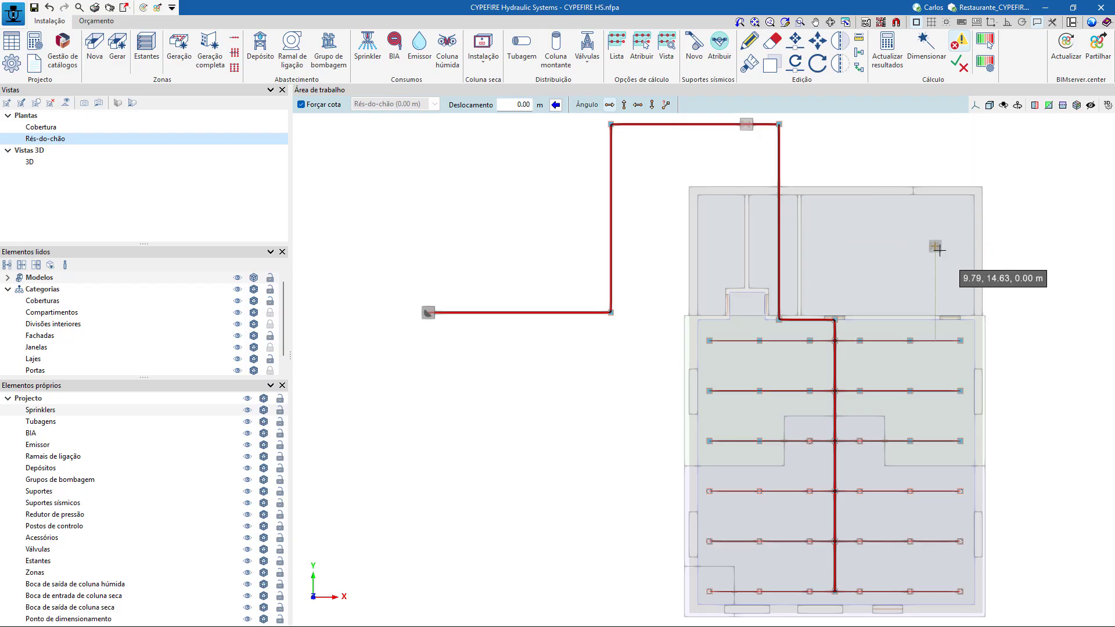
{"action": "middle_click_drag", "start_coordinate": [976, 278], "coordinate": [882, 357]}
{"action": "middle_click_drag", "start_coordinate": [974, 424], "coordinate": [975, 393], "text": "shift"}
{"action": "left_click", "coordinate": [133, 103]}
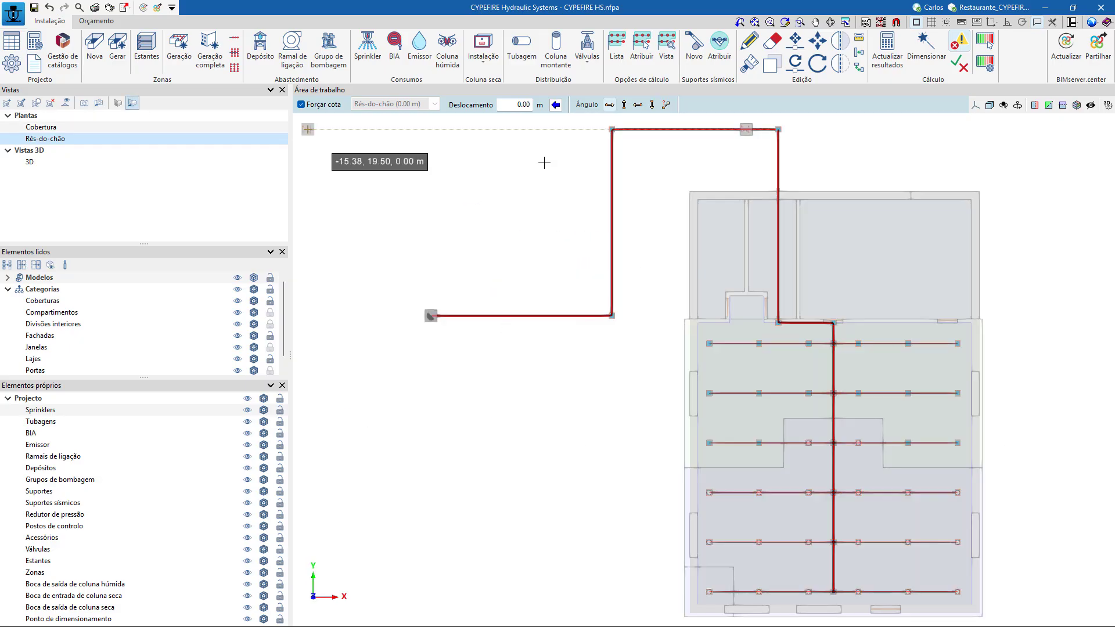
{"action": "left_click", "coordinate": [1074, 280]}
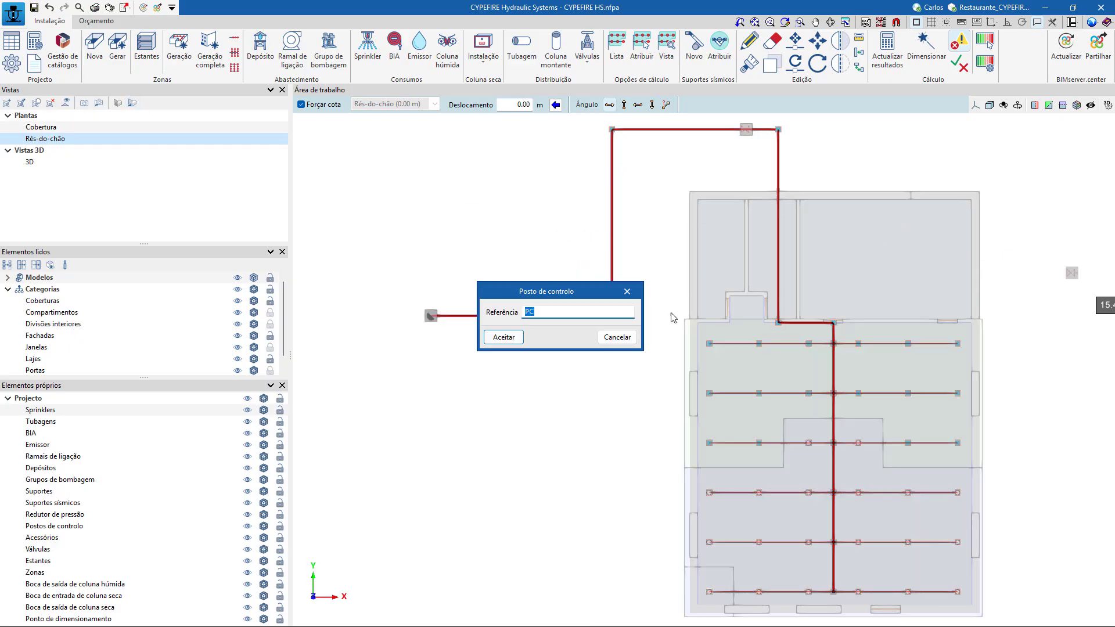
{"action": "left_click", "coordinate": [618, 338]}
Update the hydraulic calculation results with the control post included in the supply pipe.
{"action": "scroll", "coordinate": [553, 333], "scroll_direction": "down", "scroll_amount": 4}
{"action": "scroll", "coordinate": [961, 368], "scroll_direction": "down", "scroll_amount": 1}
{"action": "middle_click_drag", "start_coordinate": [963, 375], "coordinate": [887, 376]}
{"action": "left_click", "coordinate": [889, 58]}
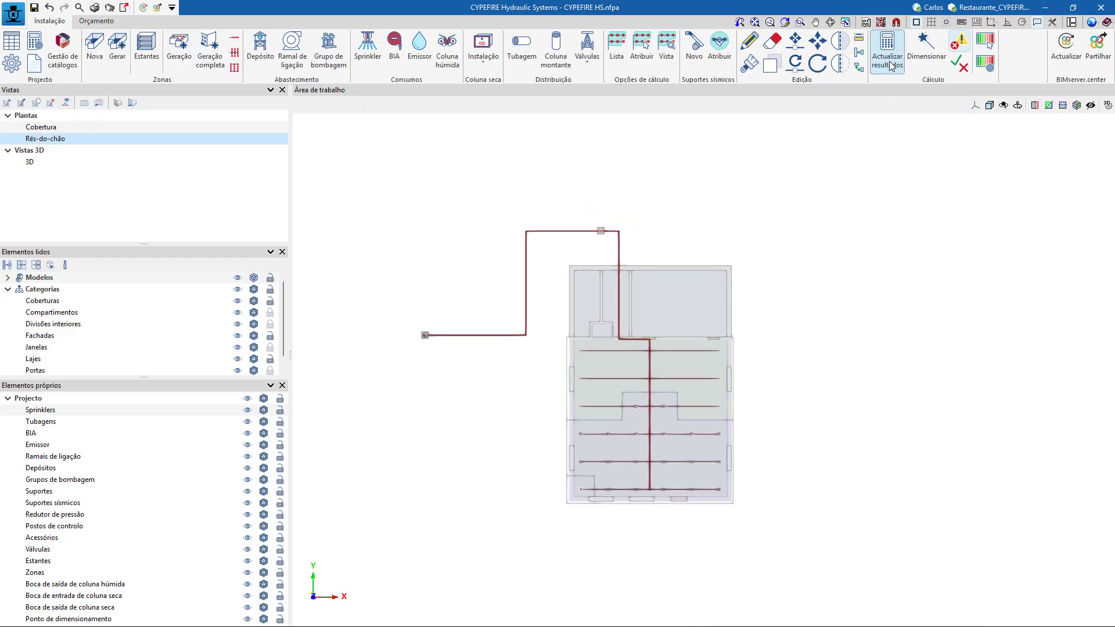
{"action": "left_click", "coordinate": [570, 349]}
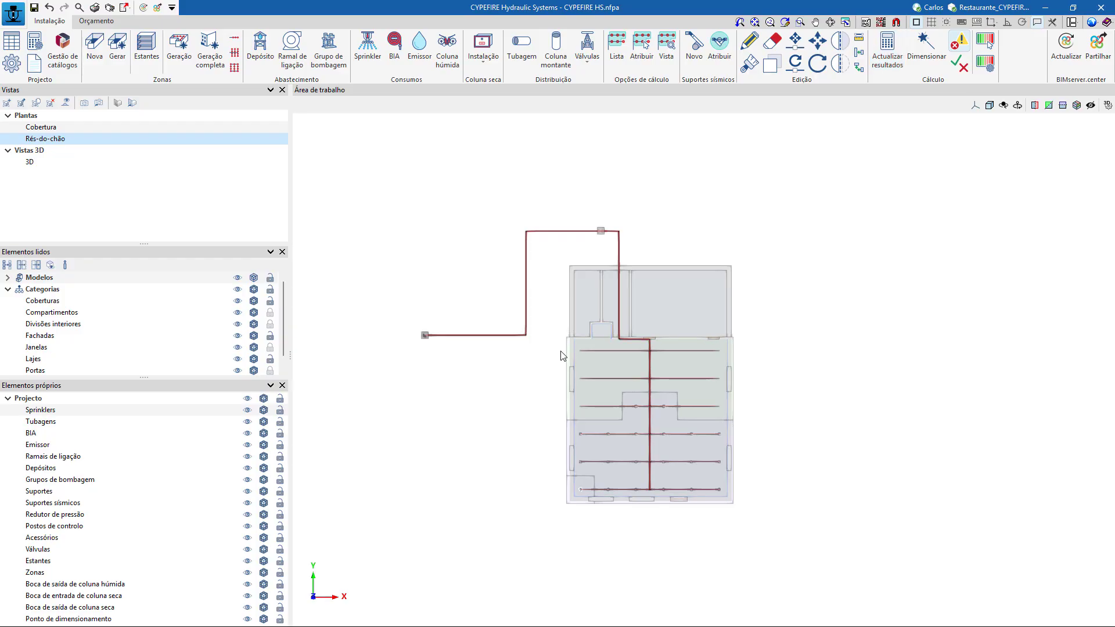
Consult the verifications of the sprinkler beside the main pipe on the unassigned branch line nearest the supply entry.
{"action": "left_click", "coordinate": [958, 70]}
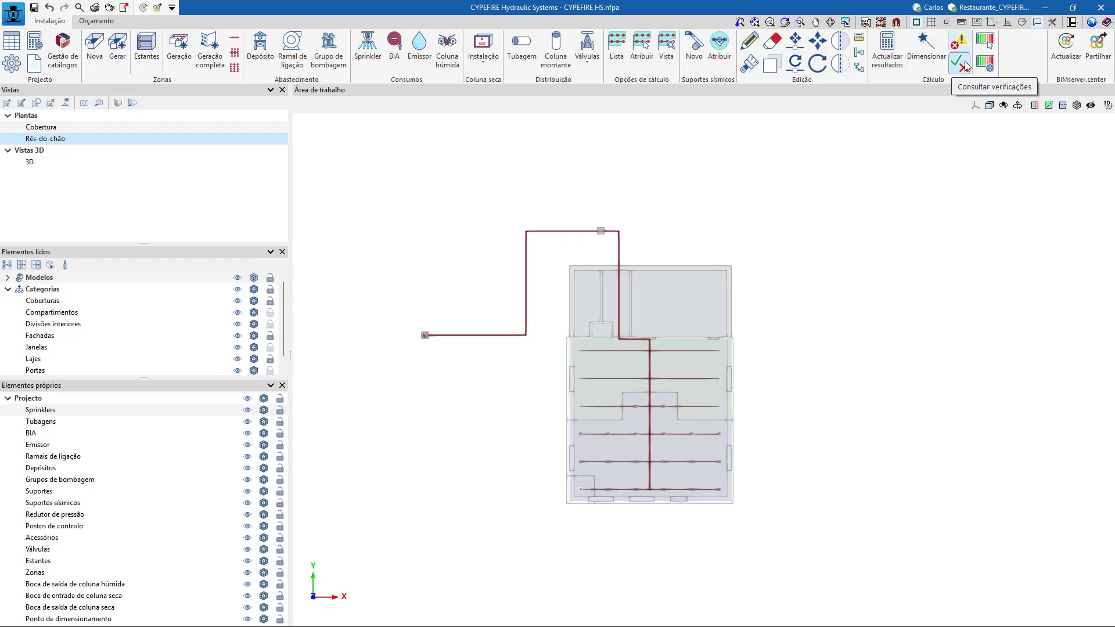
{"action": "scroll", "coordinate": [743, 336], "scroll_direction": "up", "scroll_amount": 3}
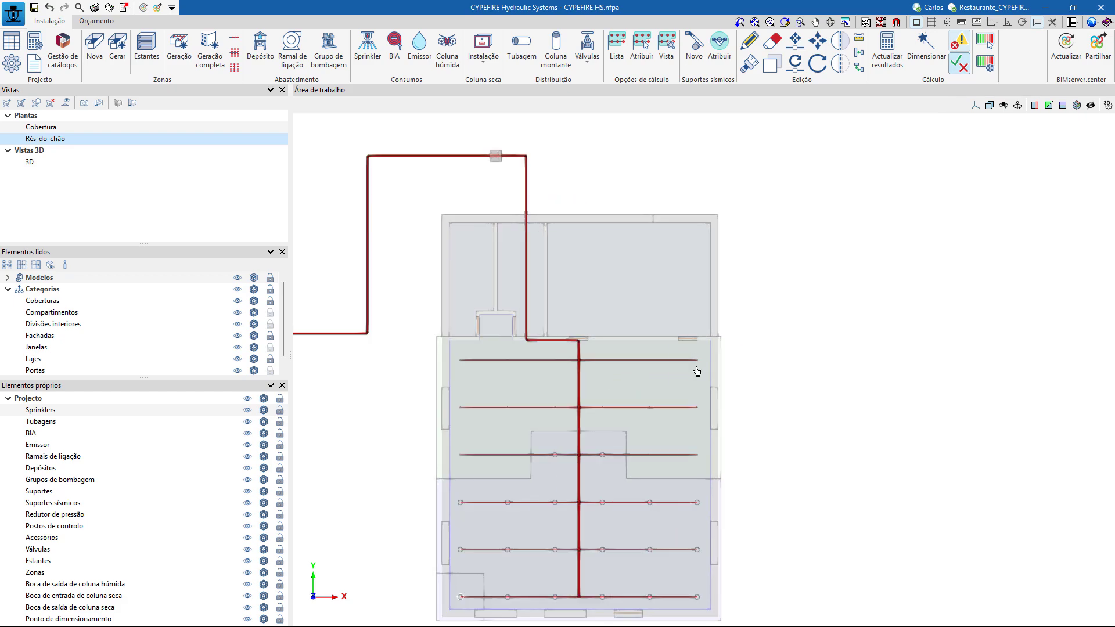
{"action": "scroll", "coordinate": [858, 411], "scroll_direction": "up", "scroll_amount": 2}
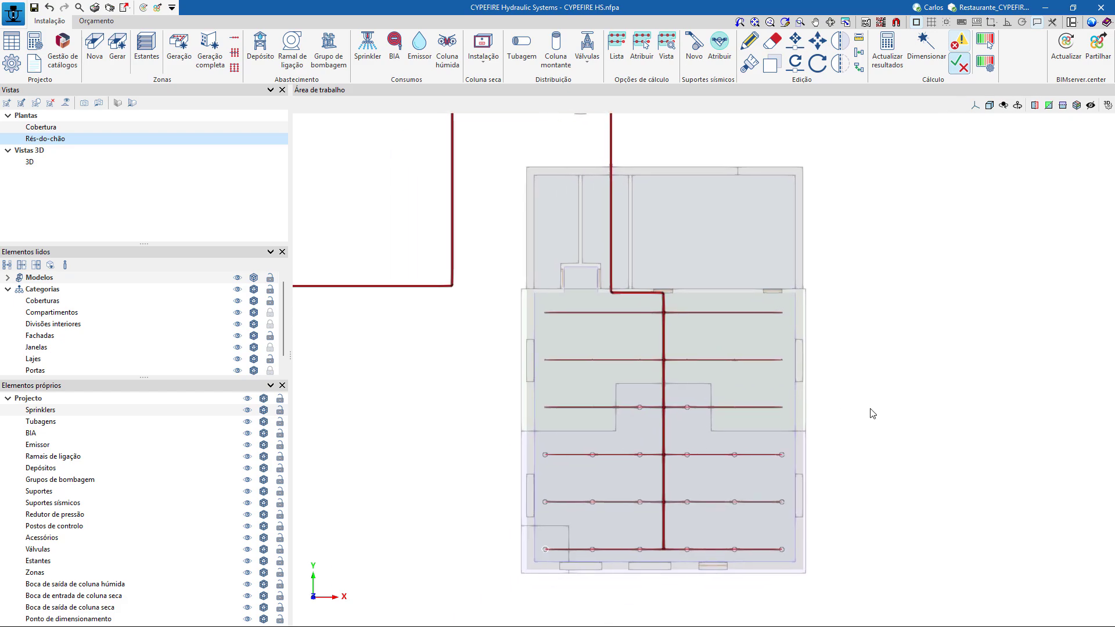
{"action": "scroll", "coordinate": [537, 317], "scroll_direction": "up", "scroll_amount": 5}
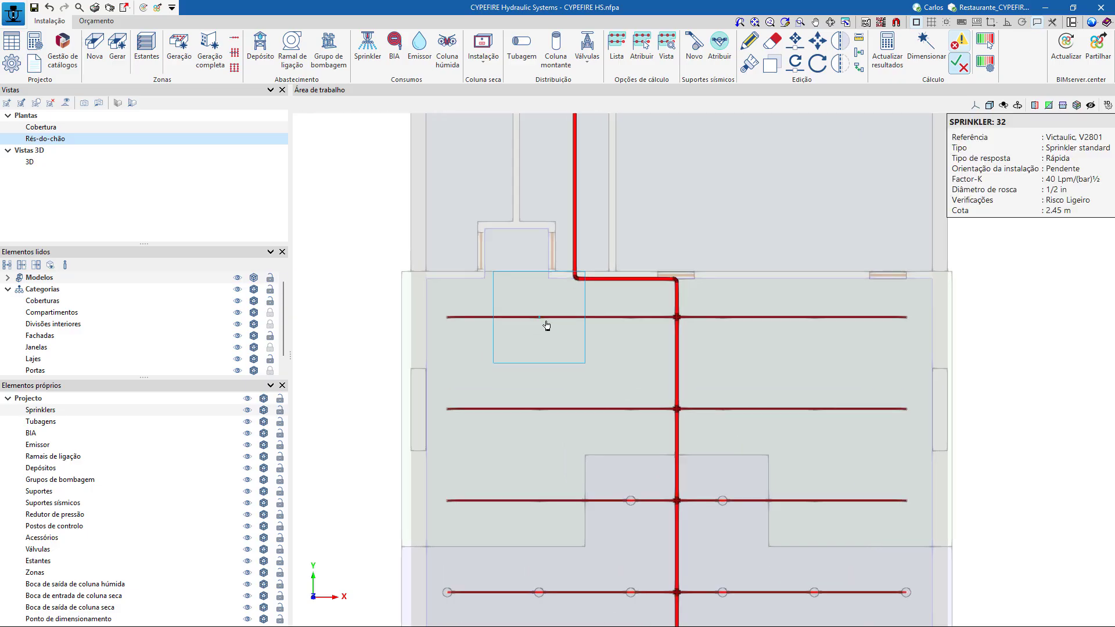
{"action": "scroll", "coordinate": [614, 330], "scroll_direction": "up", "scroll_amount": 1}
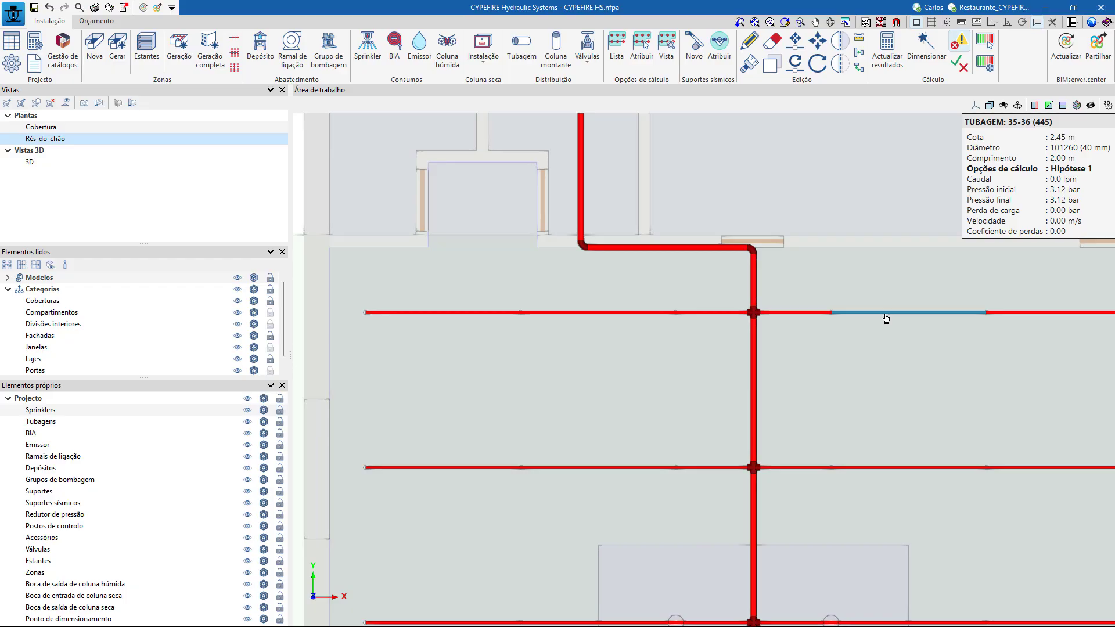
{"action": "mouse_move", "coordinate": [753, 278]}
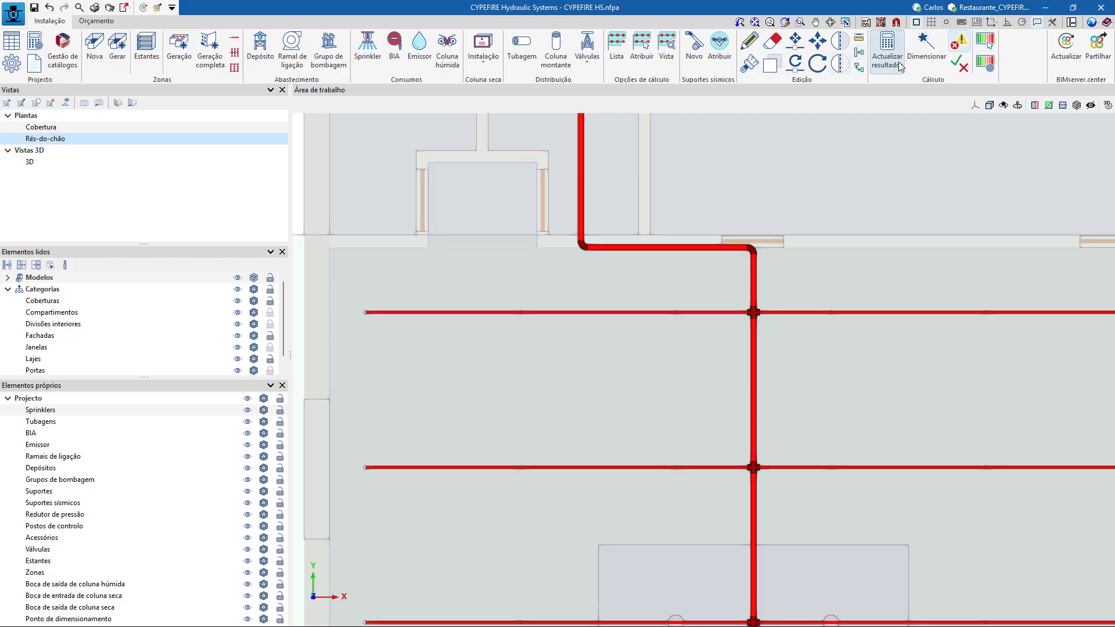
{"action": "left_click", "coordinate": [957, 65]}
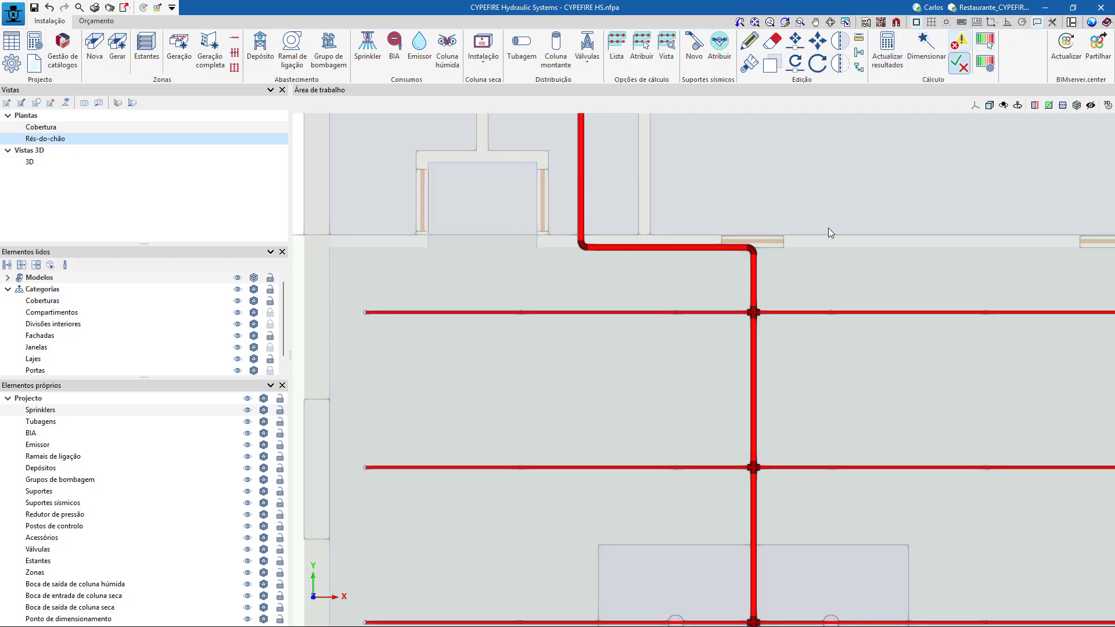
{"action": "left_click", "coordinate": [673, 316]}
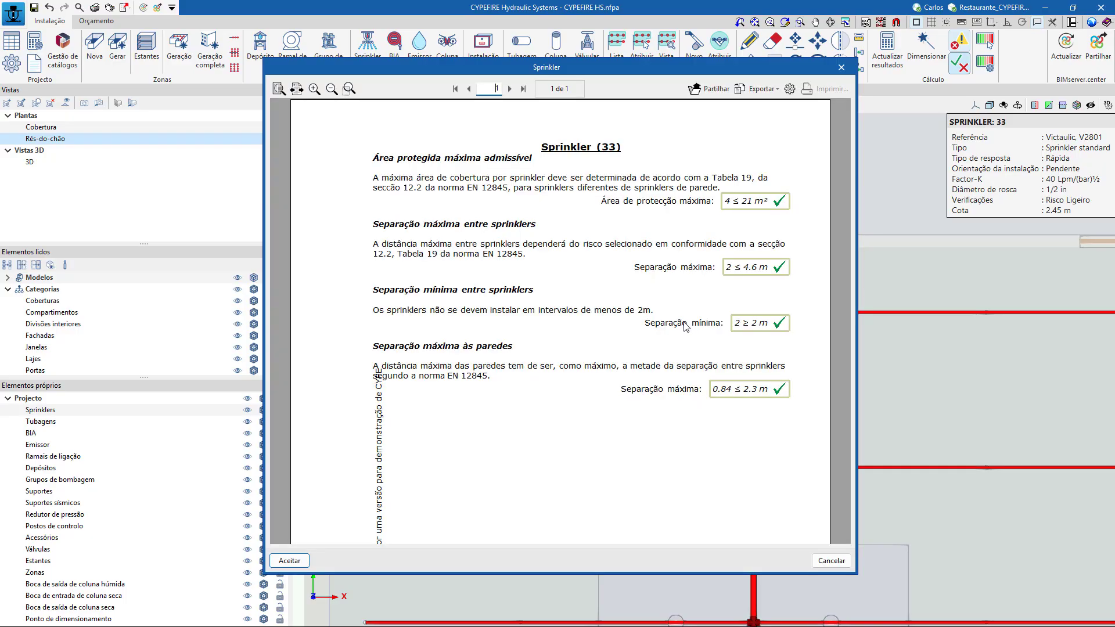
{"action": "left_click", "coordinate": [841, 67]}
Examine the calculation data of the corner sprinkler at the far end of the branch line farthest from the supply entry.
{"action": "scroll", "coordinate": [562, 264], "scroll_direction": "down", "scroll_amount": 4}
{"action": "scroll", "coordinate": [748, 559], "scroll_direction": "up", "scroll_amount": 6}
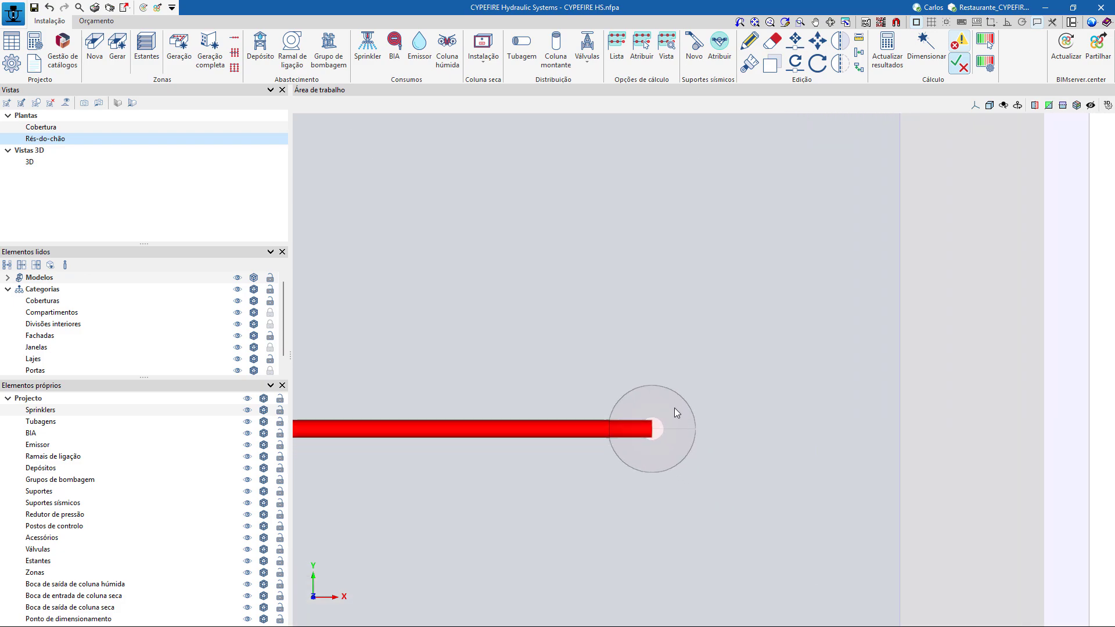
{"action": "scroll", "coordinate": [716, 420], "scroll_direction": "down", "scroll_amount": 2}
{"action": "scroll", "coordinate": [716, 420], "scroll_direction": "down", "scroll_amount": 1}
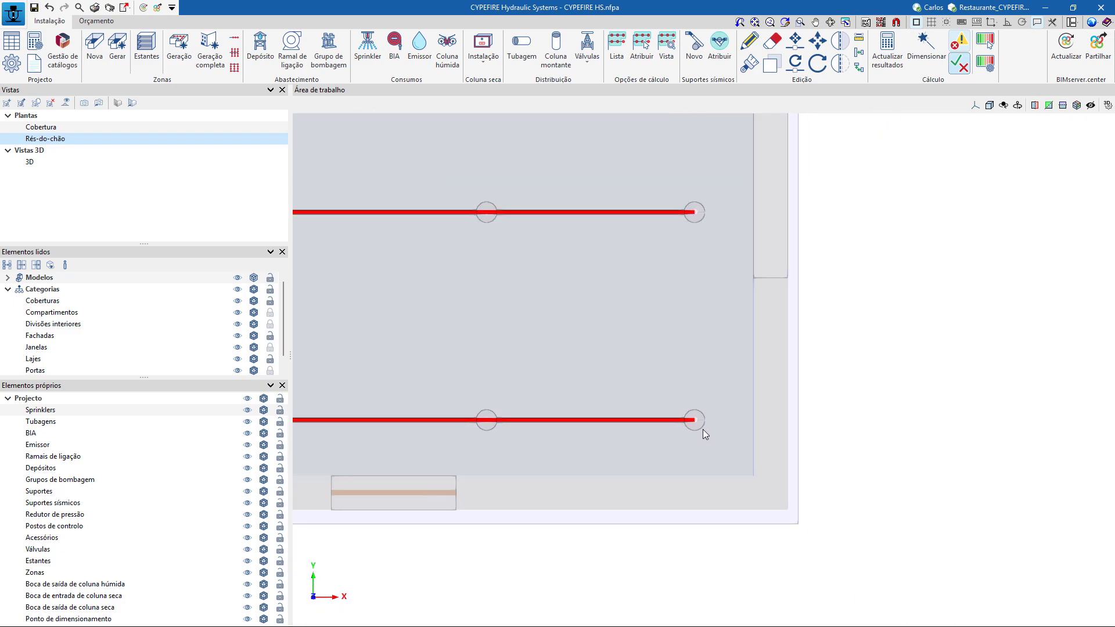
{"action": "scroll", "coordinate": [589, 445], "scroll_direction": "up", "scroll_amount": 2}
{"action": "scroll", "coordinate": [769, 397], "scroll_direction": "up", "scroll_amount": 4}
{"action": "mouse_move", "coordinate": [767, 377]}
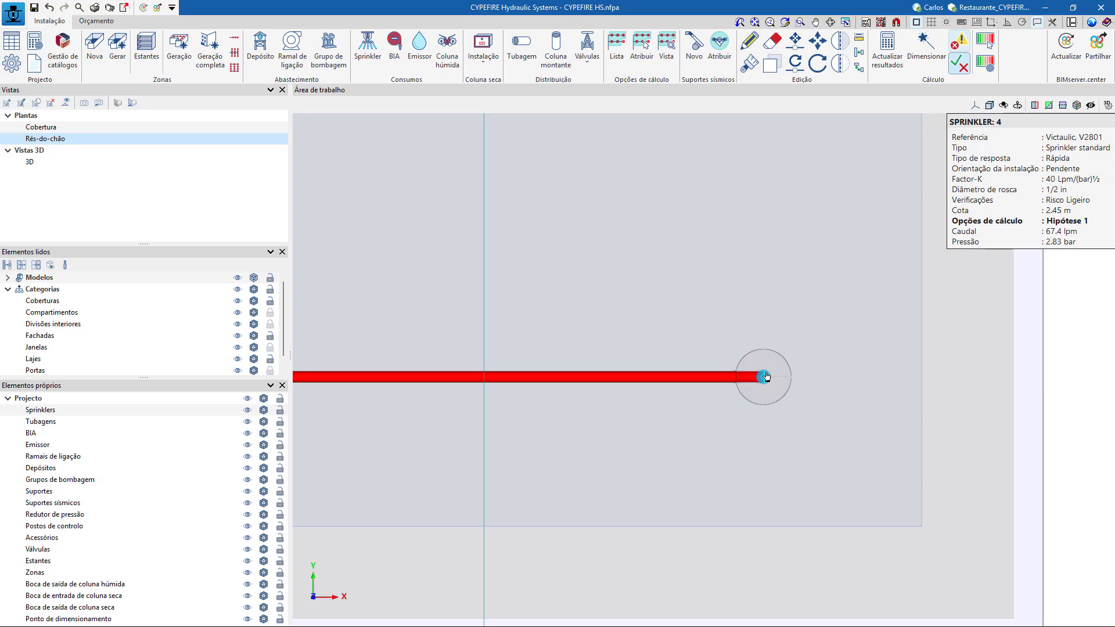
{"action": "scroll", "coordinate": [772, 378], "scroll_direction": "down", "scroll_amount": 4}
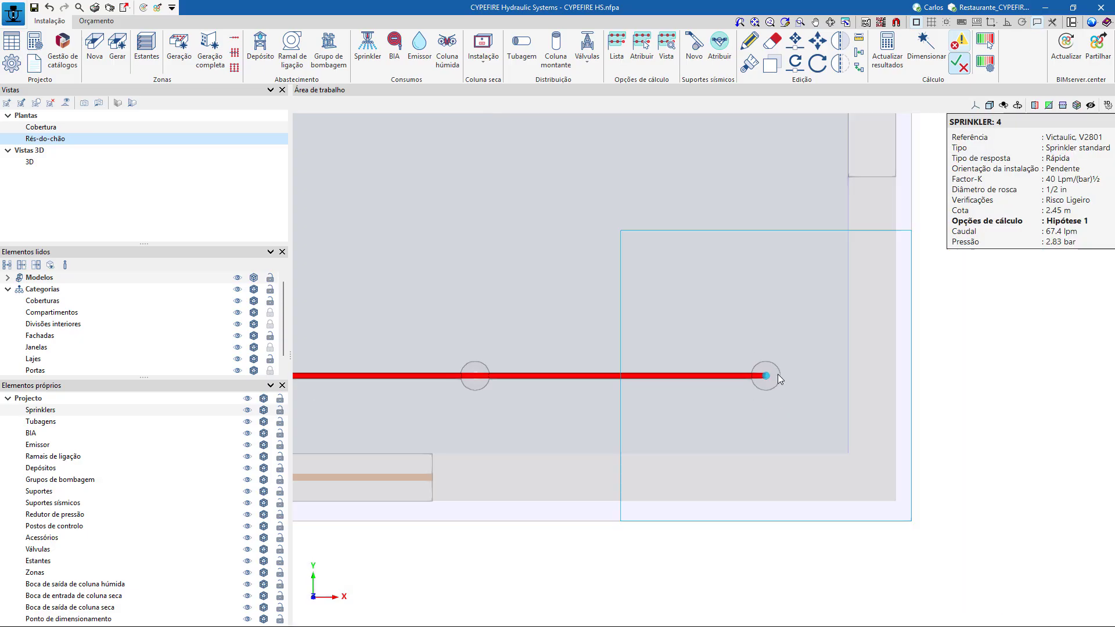
Consult the full verification report of the most unfavourable sprinkler, at the opposite end of the farthest branch line.
{"action": "middle_click_drag", "start_coordinate": [511, 348], "coordinate": [704, 347]}
{"action": "scroll", "coordinate": [528, 399], "scroll_direction": "up", "scroll_amount": 3}
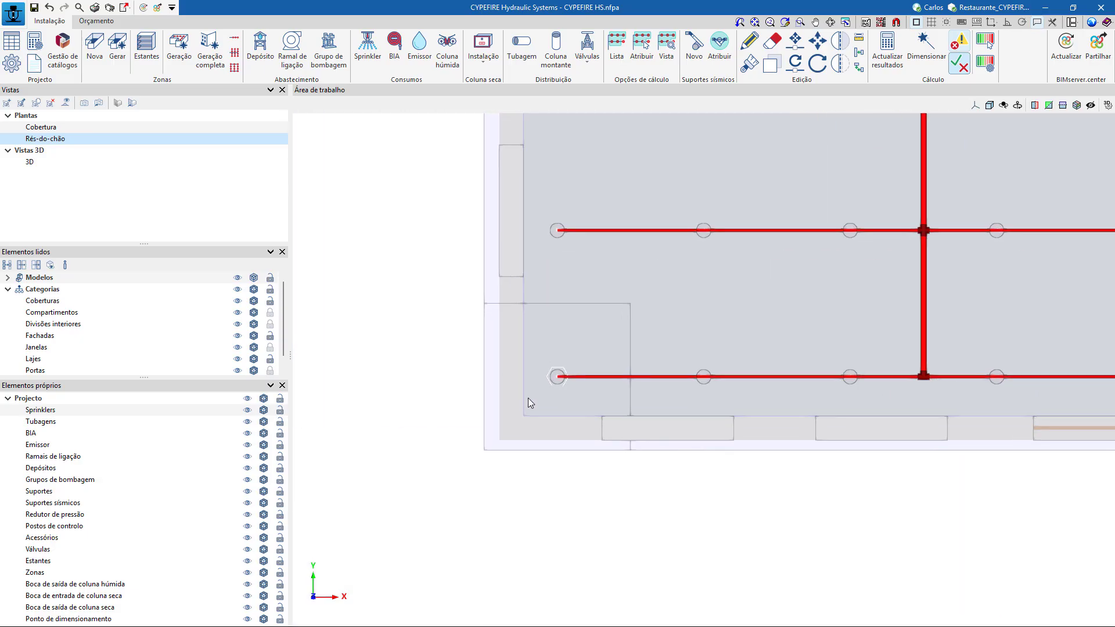
{"action": "mouse_move", "coordinate": [569, 369]}
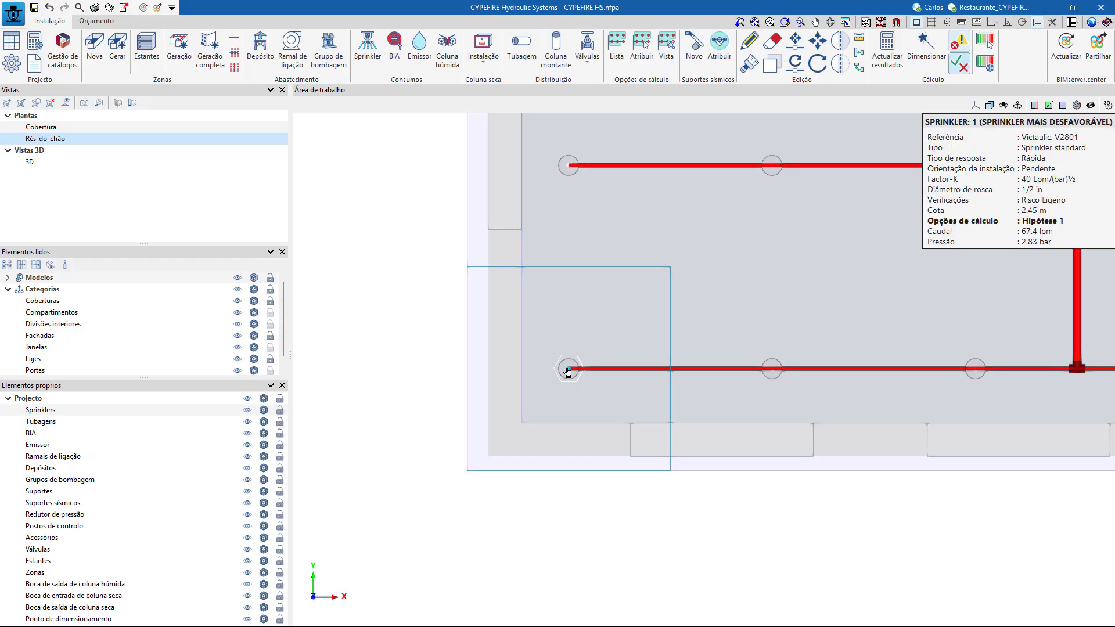
{"action": "left_click", "coordinate": [568, 370]}
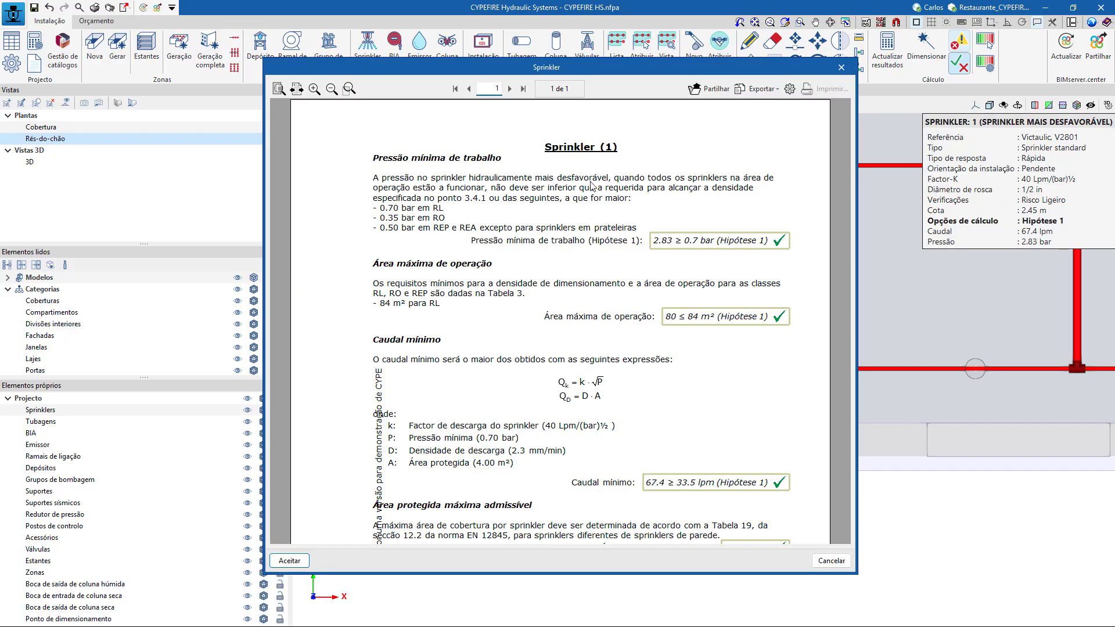
{"action": "scroll", "coordinate": [600, 188], "scroll_direction": "down", "scroll_amount": 5}
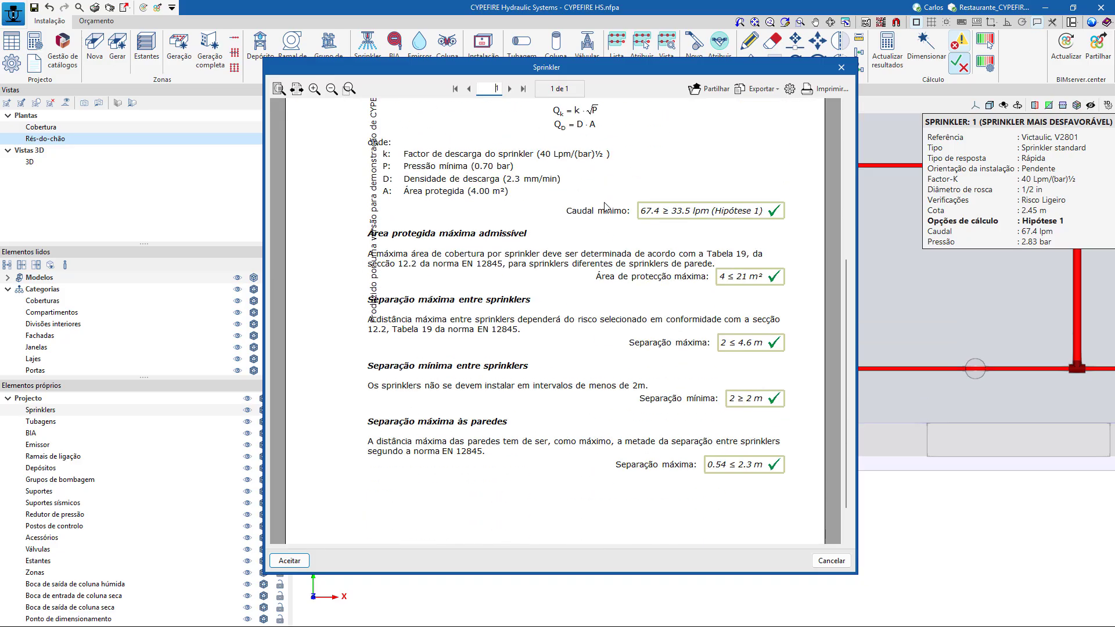
{"action": "scroll", "coordinate": [603, 210], "scroll_direction": "down", "scroll_amount": 1}
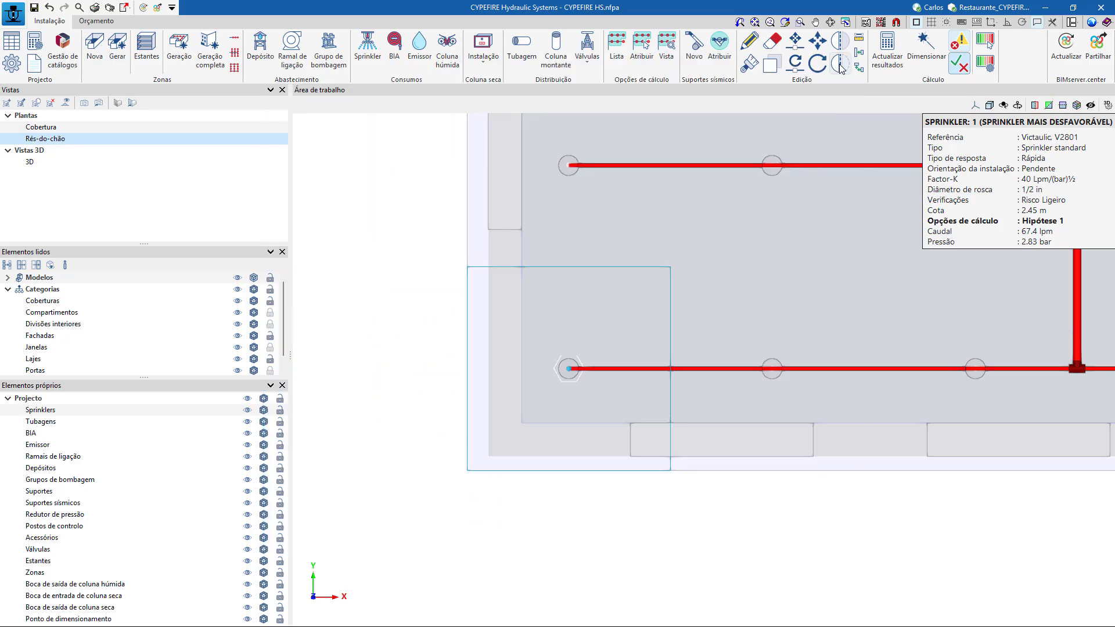
{"action": "left_click", "coordinate": [841, 68]}
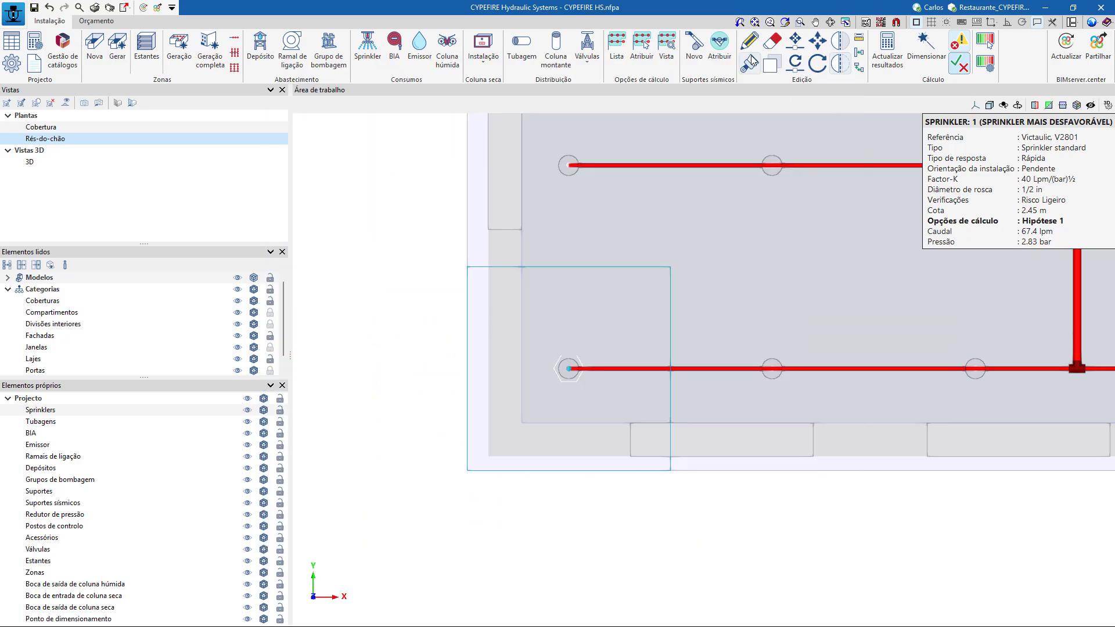
Inspect the properties of the most unfavourable sprinkler and consult the verifications from its editing dialog, without changing anything.
{"action": "left_click", "coordinate": [570, 377]}
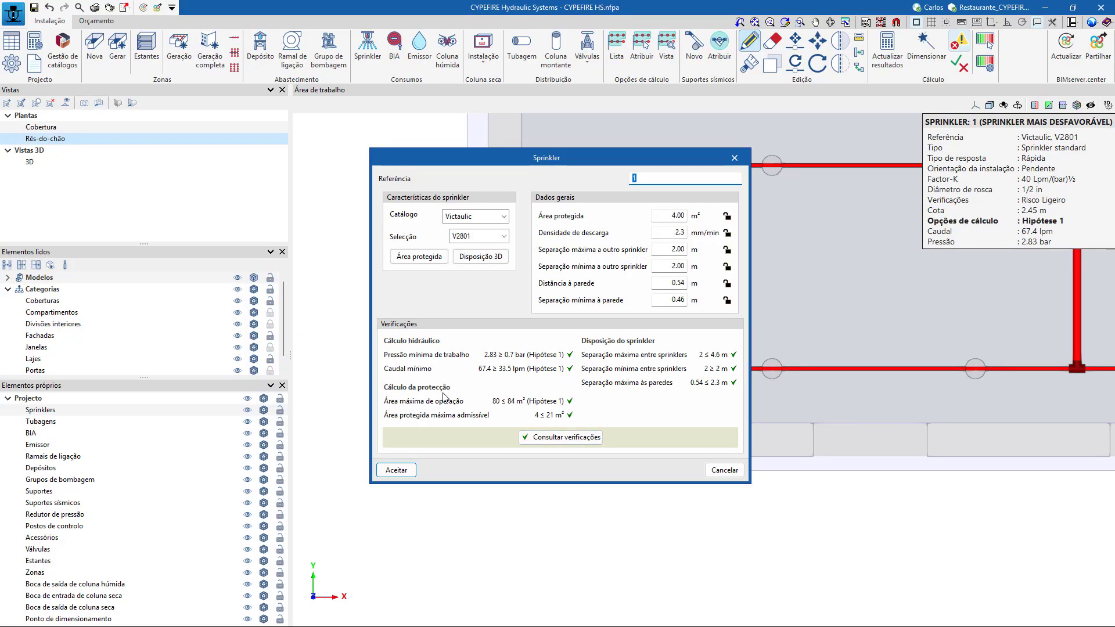
{"action": "left_click", "coordinate": [570, 443]}
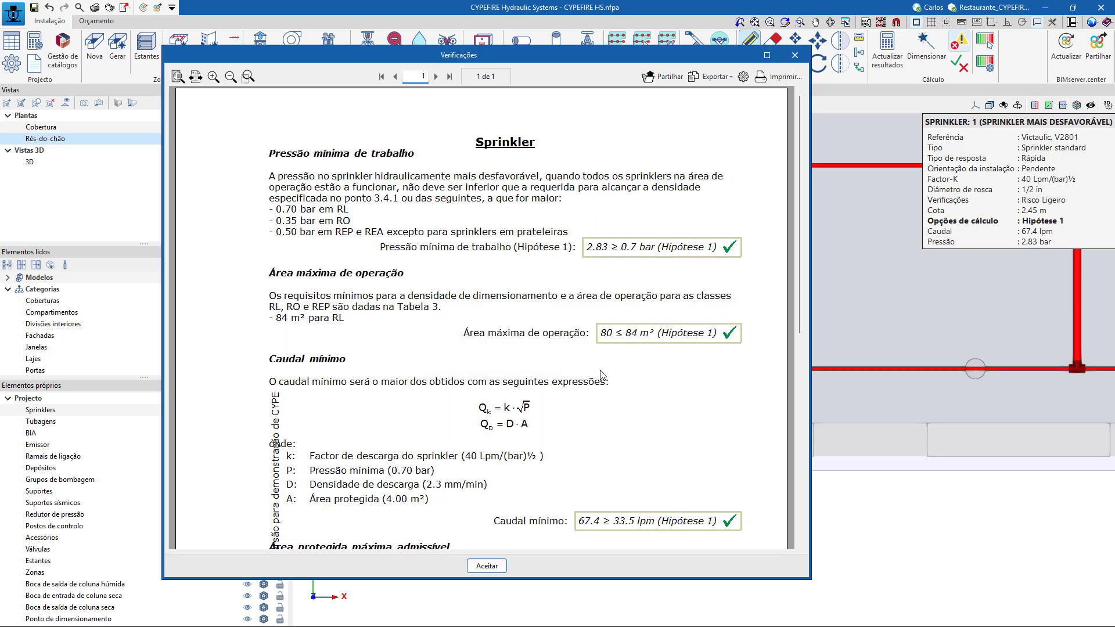
{"action": "scroll", "coordinate": [605, 374], "scroll_direction": "down", "scroll_amount": 5}
{"action": "scroll", "coordinate": [605, 374], "scroll_direction": "up", "scroll_amount": 1}
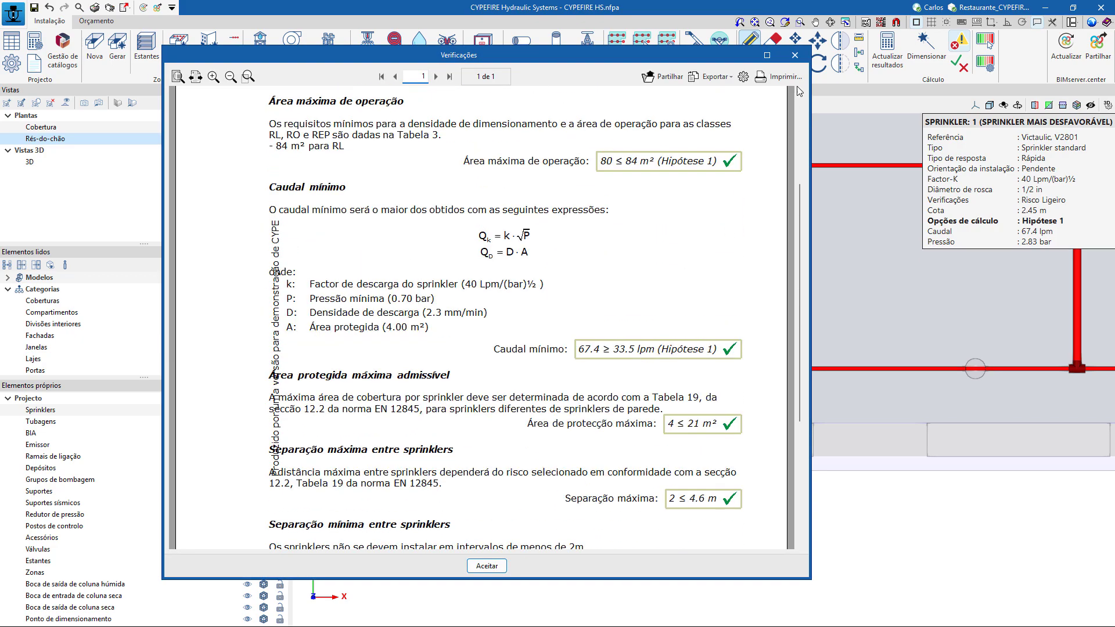
{"action": "left_click", "coordinate": [795, 55]}
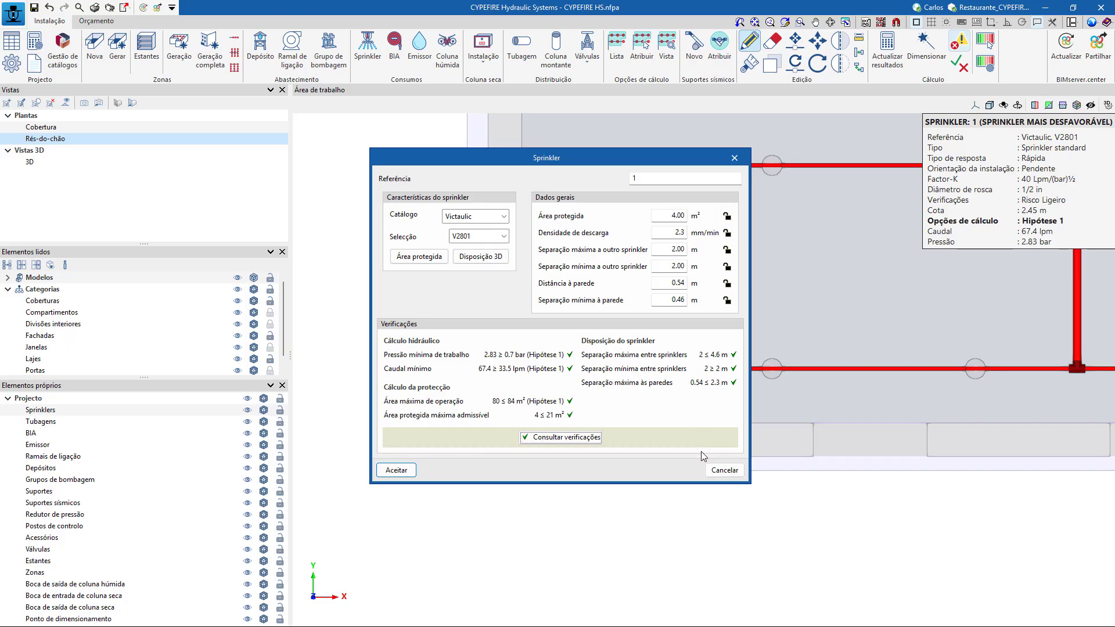
{"action": "left_click", "coordinate": [724, 471]}
Examine the special pressure loss coefficients option of the cross fitting on the third branch line from the far end, discarding any change.
{"action": "scroll", "coordinate": [659, 527], "scroll_direction": "down", "scroll_amount": 5}
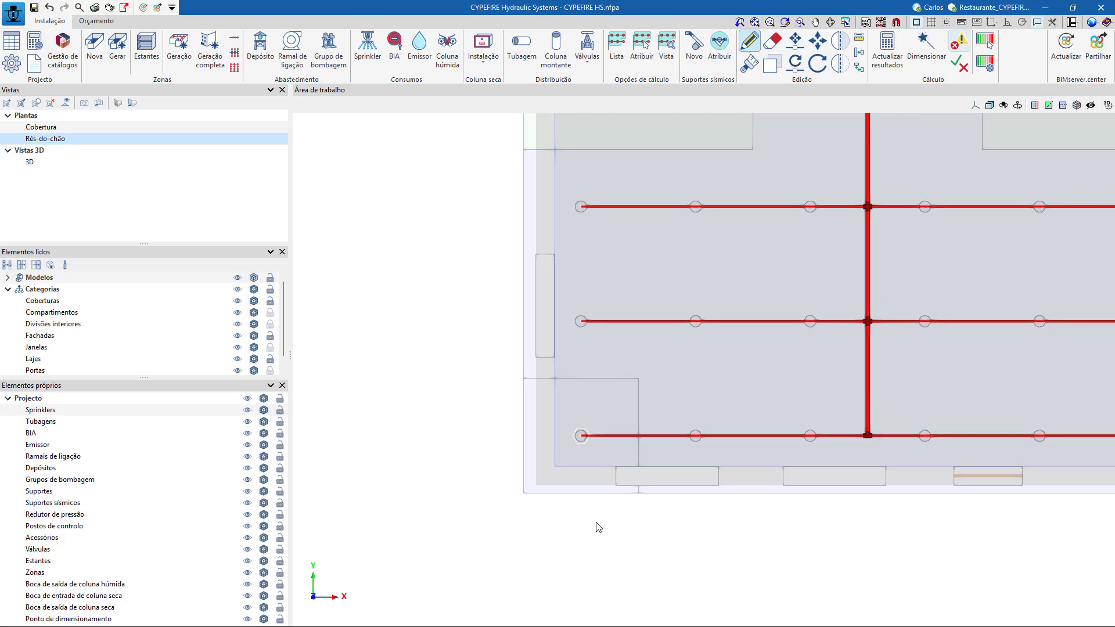
{"action": "middle_click_drag", "start_coordinate": [875, 562], "coordinate": [772, 579]}
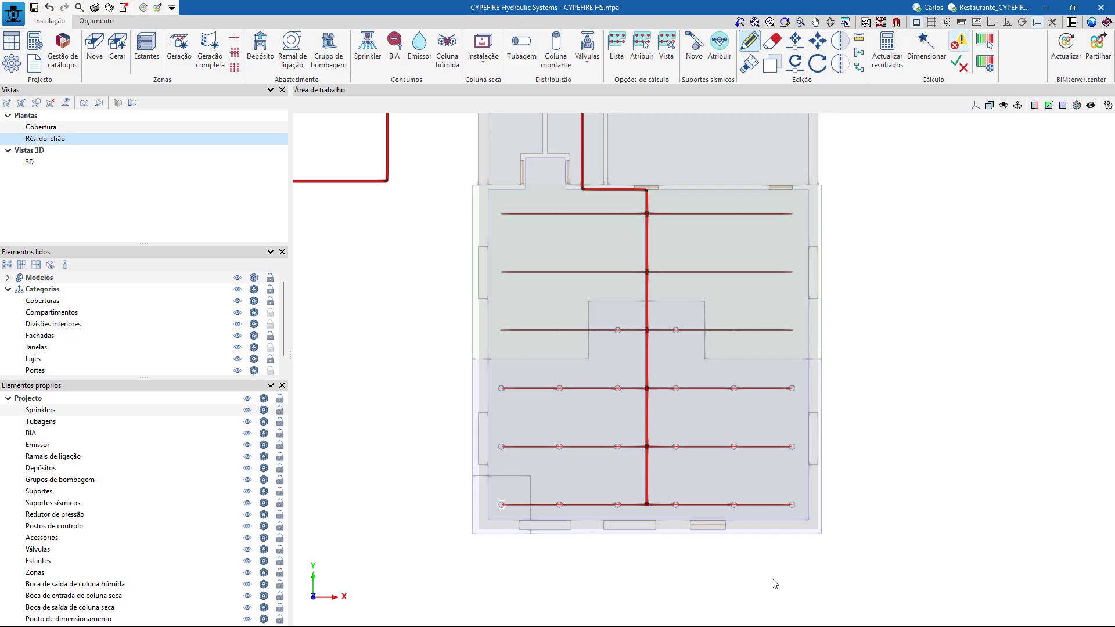
{"action": "scroll", "coordinate": [646, 387], "scroll_direction": "up", "scroll_amount": 3}
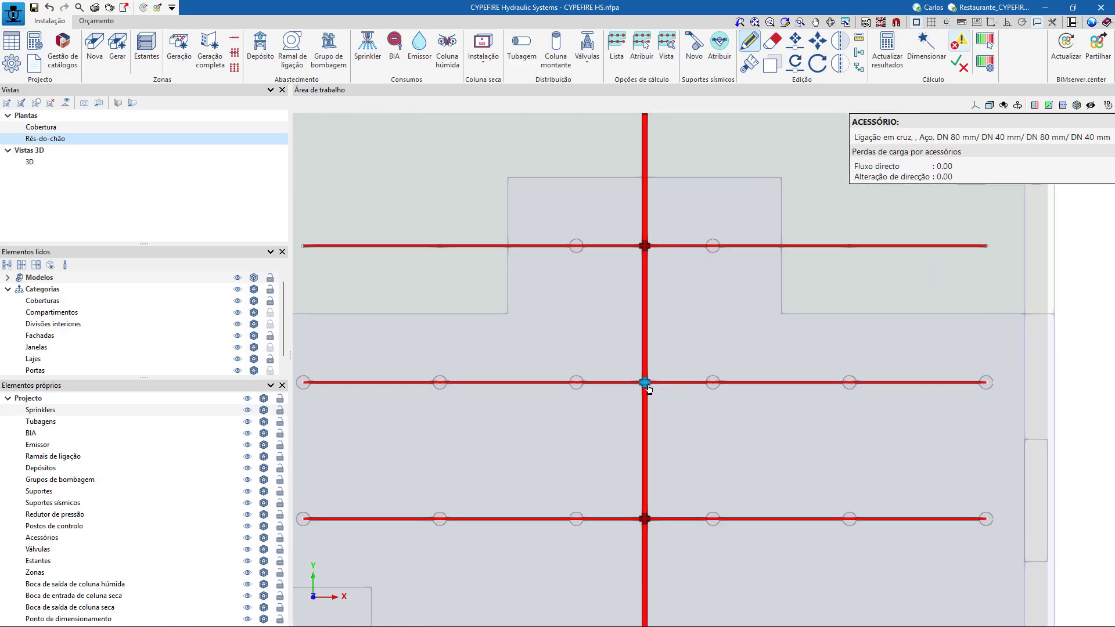
{"action": "left_click", "coordinate": [647, 387]}
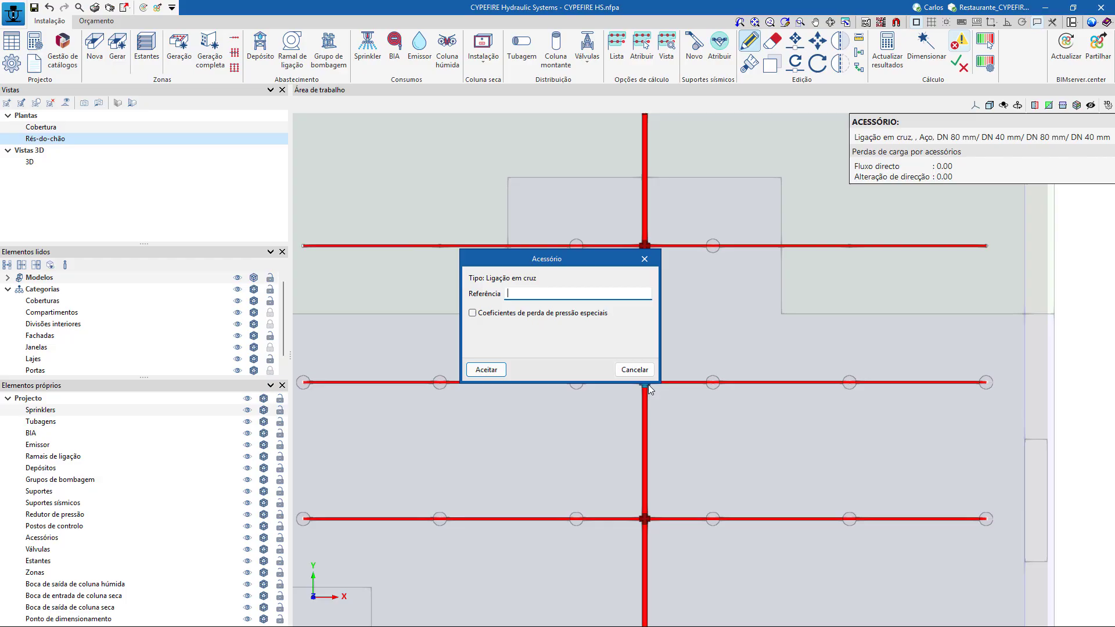
{"action": "left_click", "coordinate": [520, 314]}
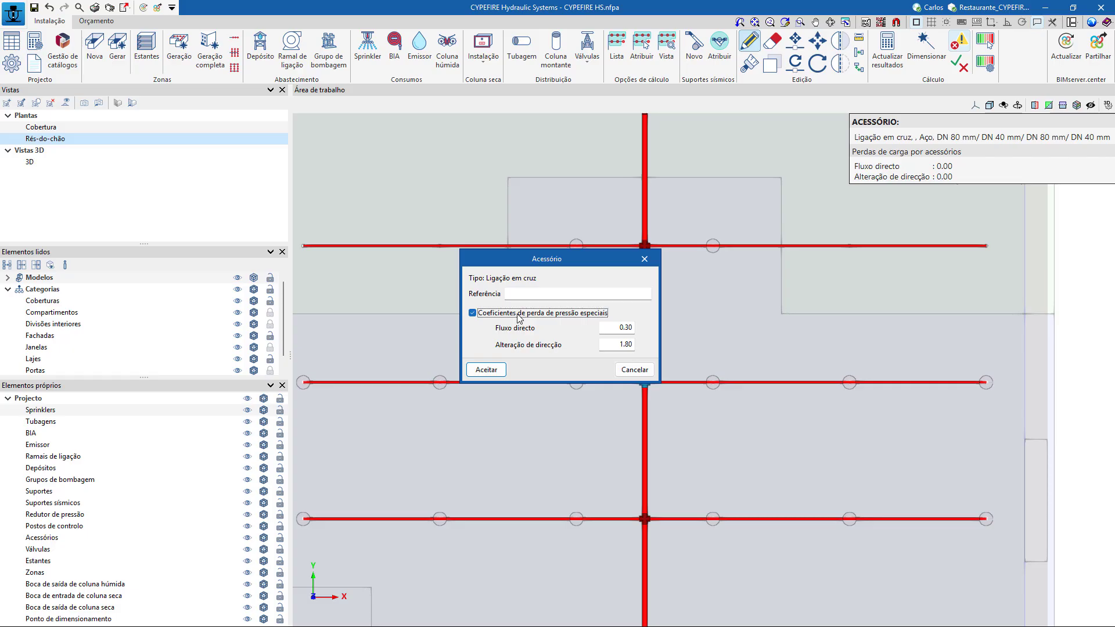
{"action": "left_click", "coordinate": [518, 314]}
{"action": "left_click", "coordinate": [634, 370]}
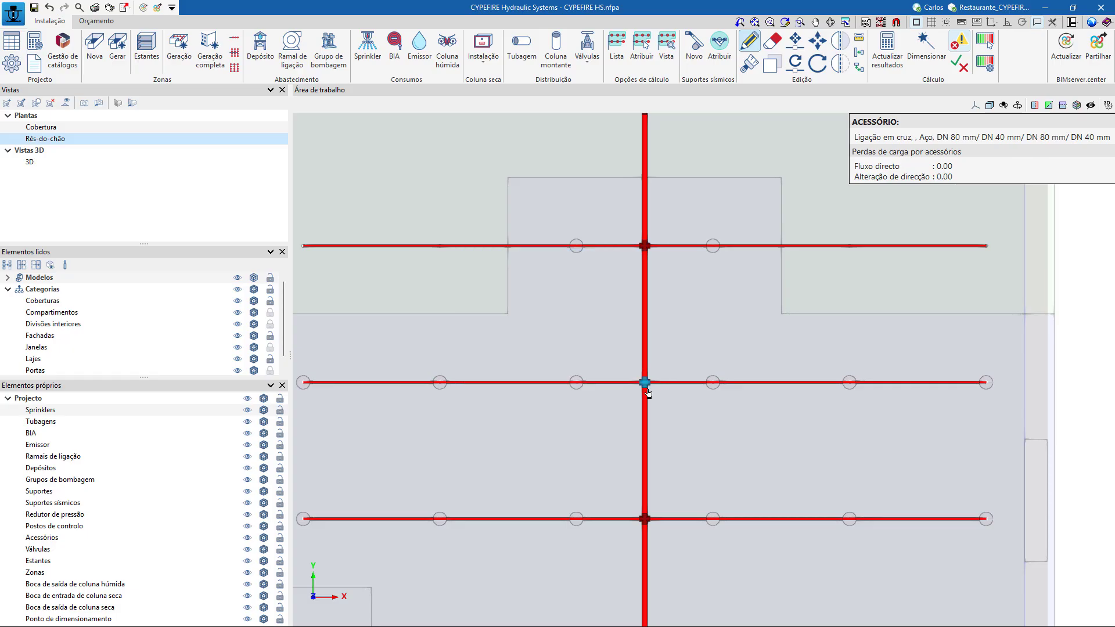
Delete the public network connection at the start of the outdoor supply pipe.
{"action": "scroll", "coordinate": [648, 393], "scroll_direction": "up", "scroll_amount": 1}
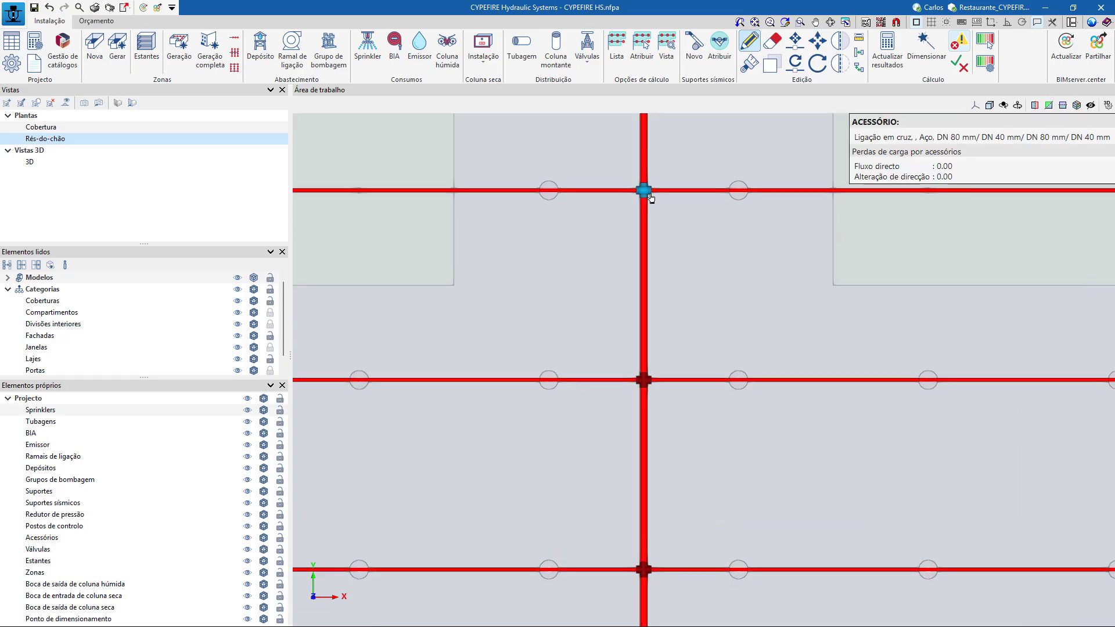
{"action": "scroll", "coordinate": [759, 290], "scroll_direction": "down", "scroll_amount": 4}
{"action": "middle_click_drag", "start_coordinate": [915, 358], "coordinate": [879, 483]}
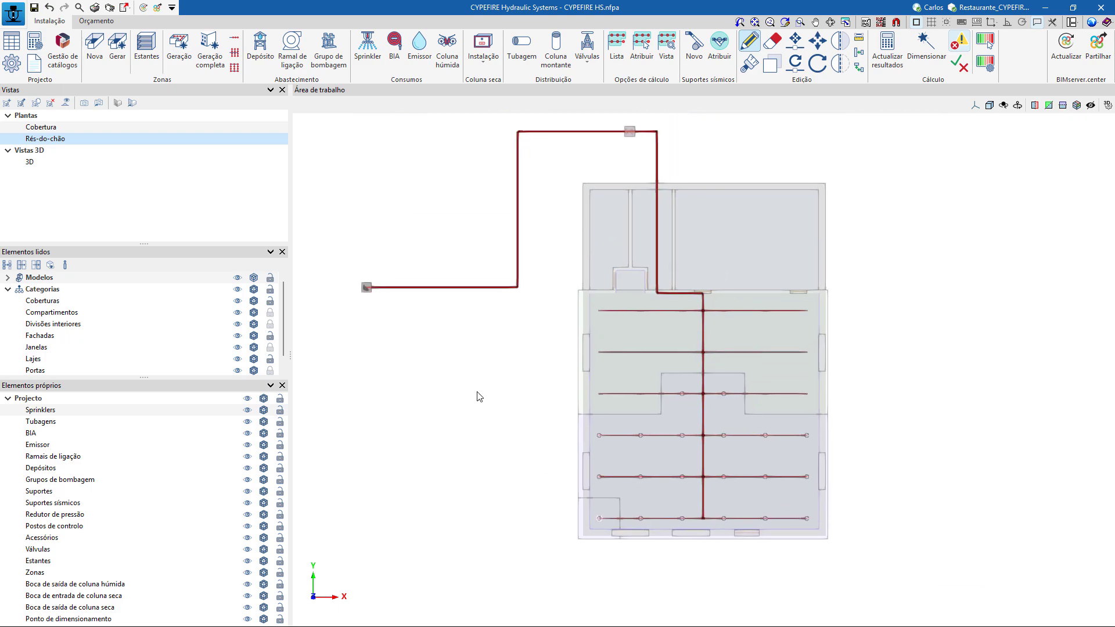
{"action": "middle_click_drag", "start_coordinate": [479, 397], "coordinate": [544, 403]}
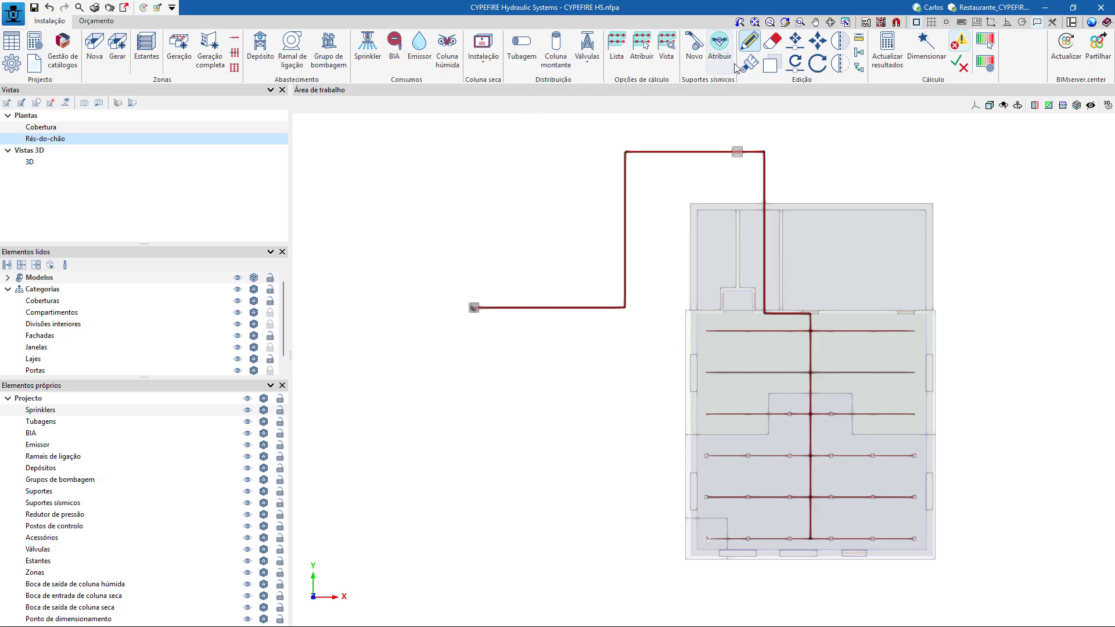
{"action": "left_click", "coordinate": [772, 41]}
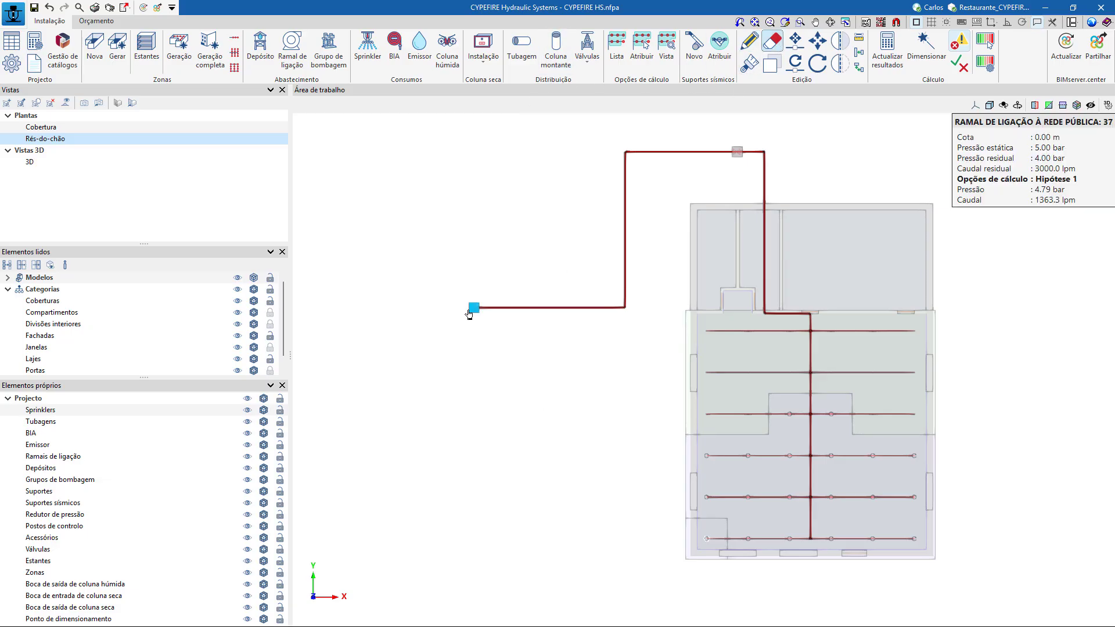
{"action": "left_click", "coordinate": [473, 309]}
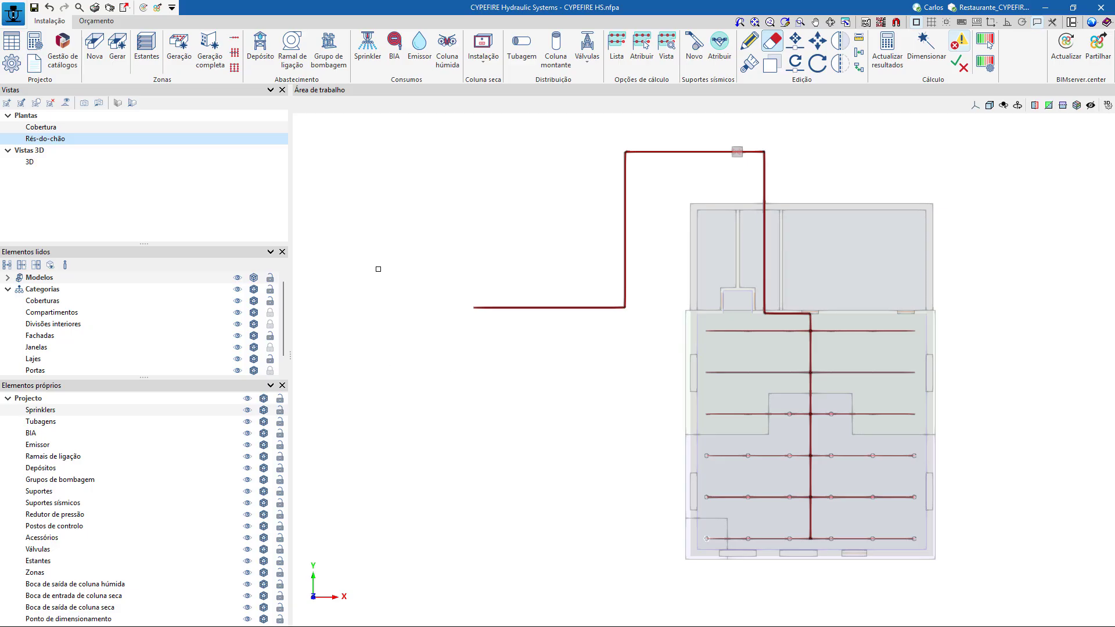
Try to define a new tank as Fabricante by importing a selection from a manufacturer catalogue.
{"action": "left_click", "coordinate": [260, 52]}
{"action": "left_click", "coordinate": [504, 283]}
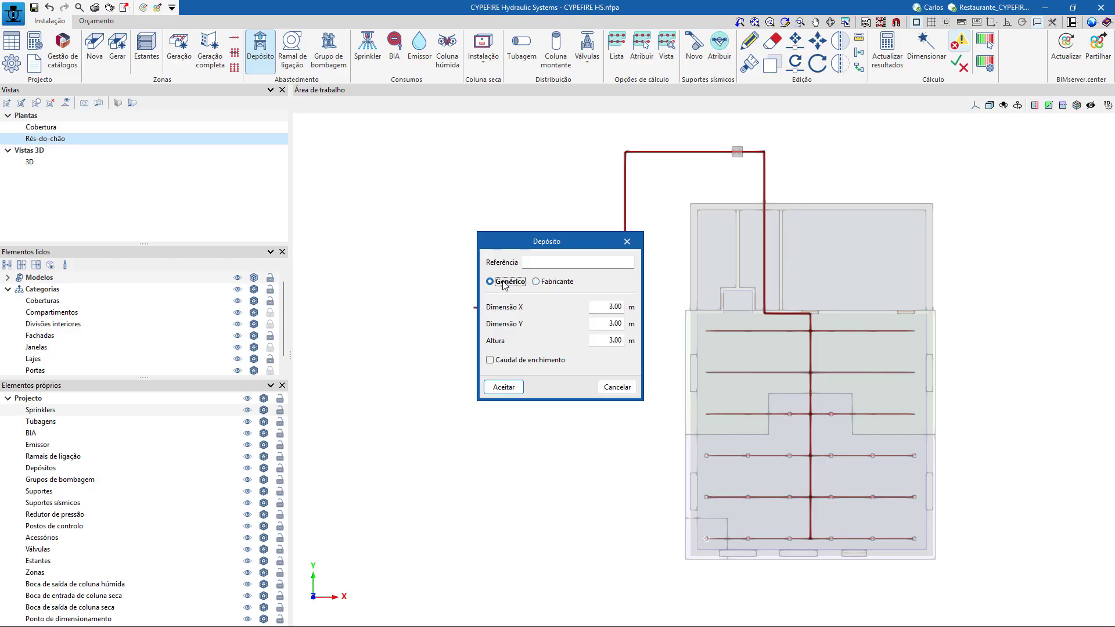
{"action": "left_click", "coordinate": [547, 283]}
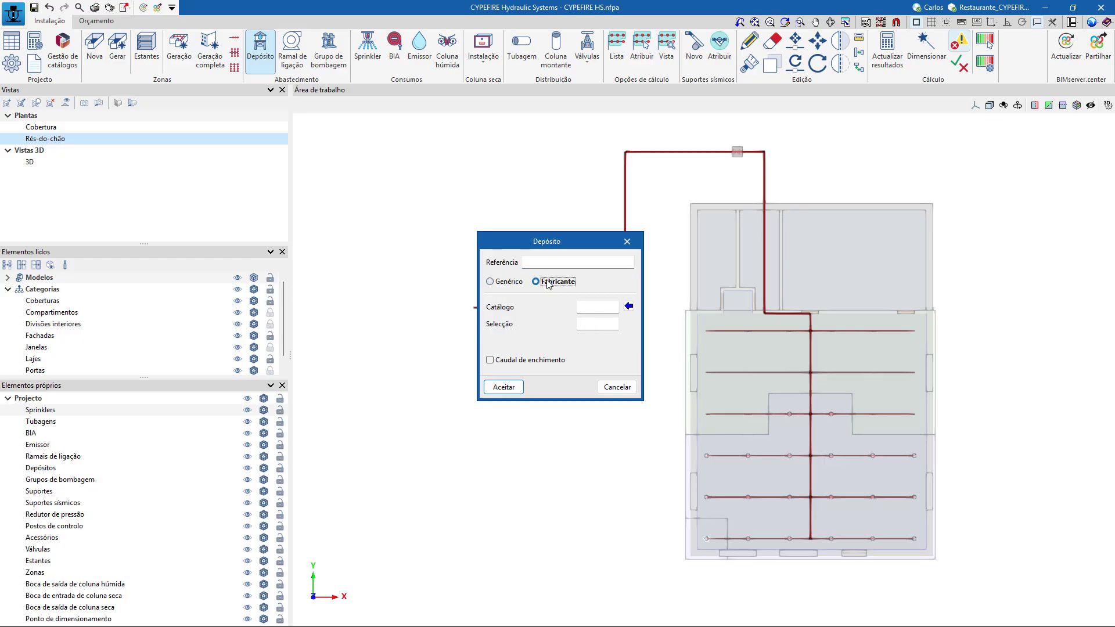
{"action": "left_click", "coordinate": [628, 306]}
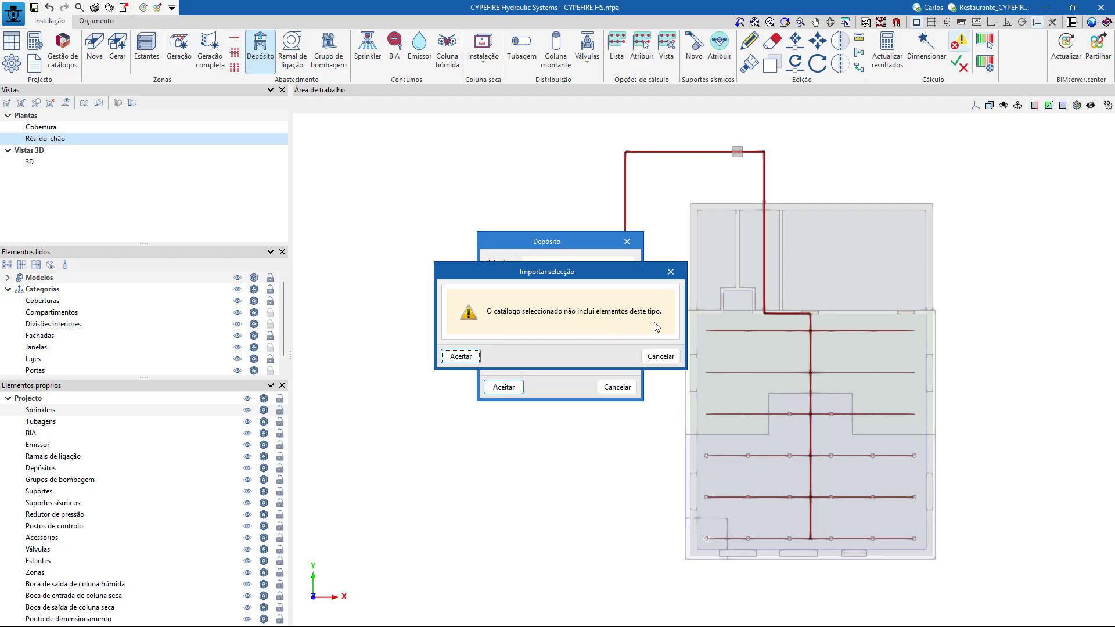
{"action": "left_click", "coordinate": [658, 359]}
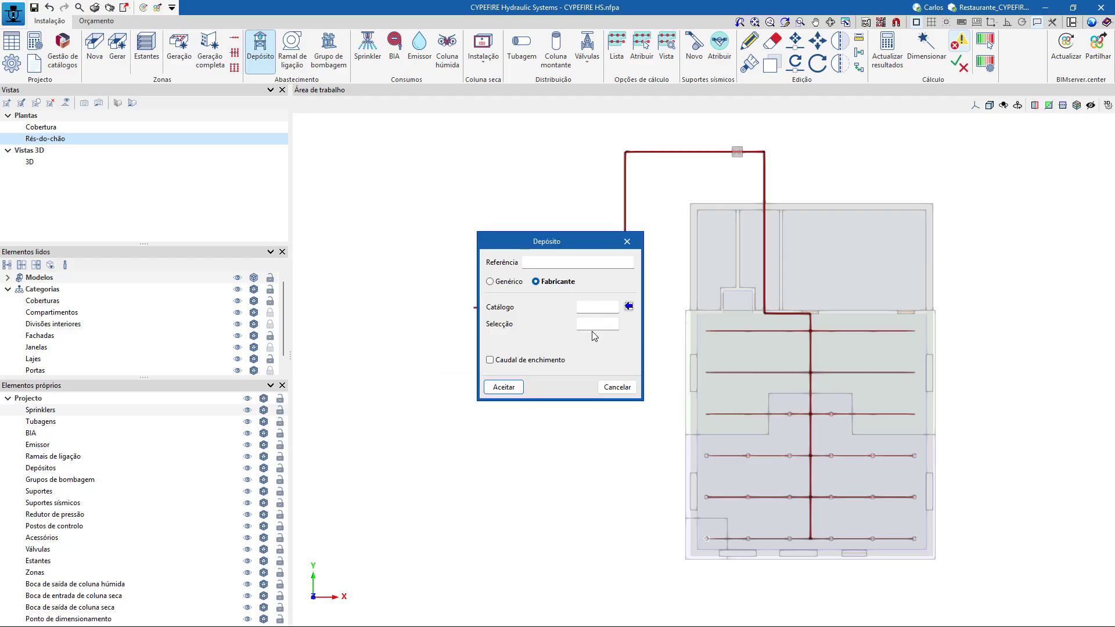
{"action": "left_click", "coordinate": [617, 388]}
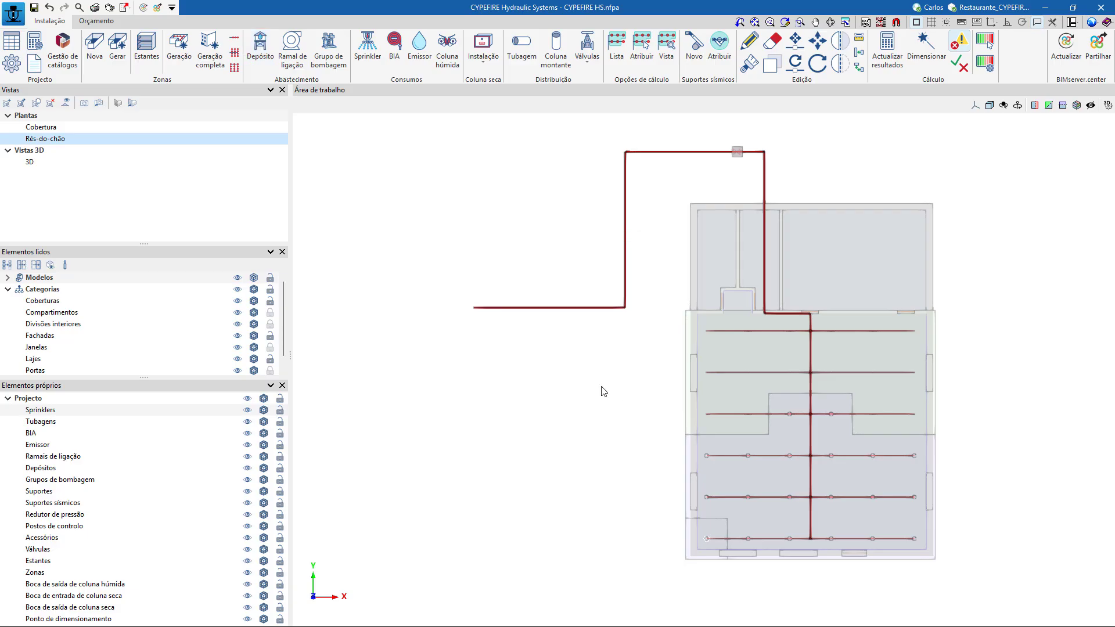
Filter the manufacturer catalogues by categories Depósitos and Grupos de bombagem and country Portugal, and widen the manufacturer name column.
{"action": "left_click", "coordinate": [62, 57]}
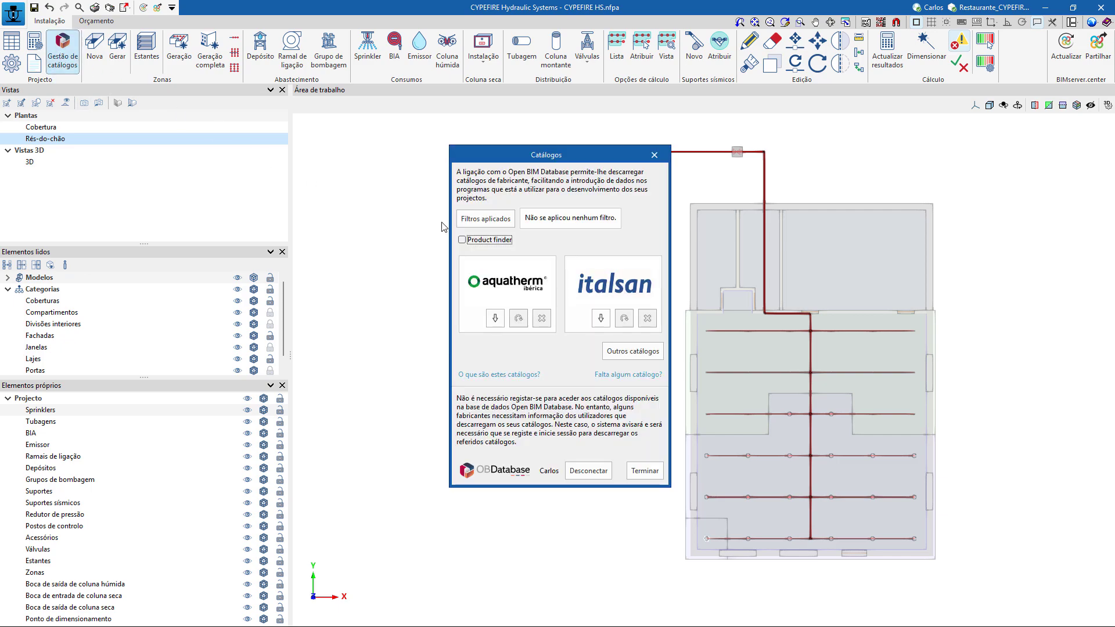
{"action": "left_click", "coordinate": [485, 219]}
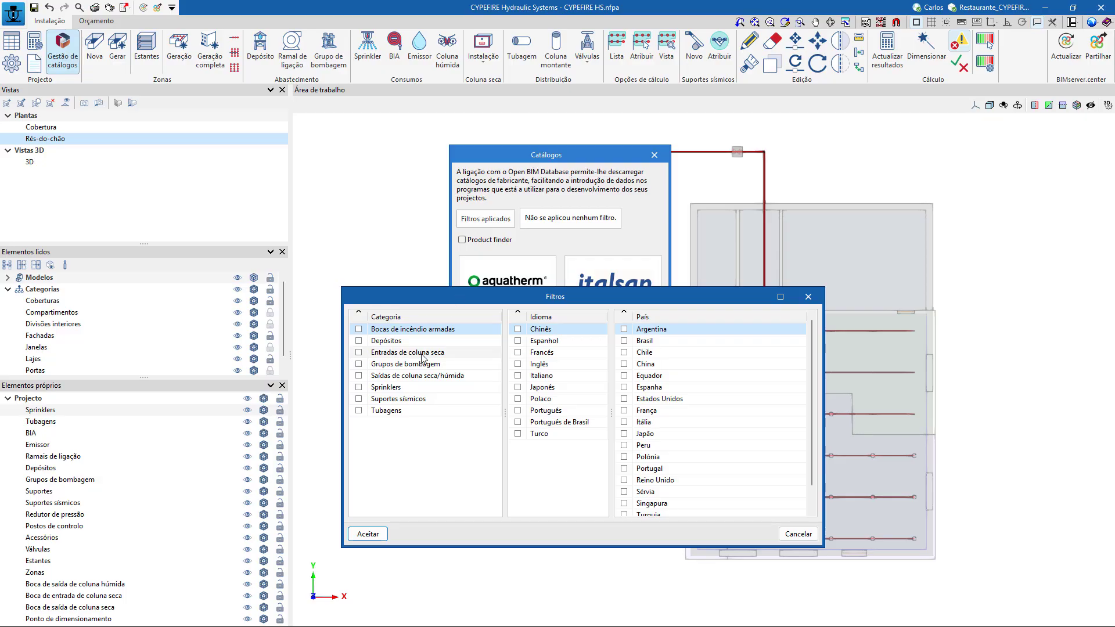
{"action": "left_click", "coordinate": [359, 365]}
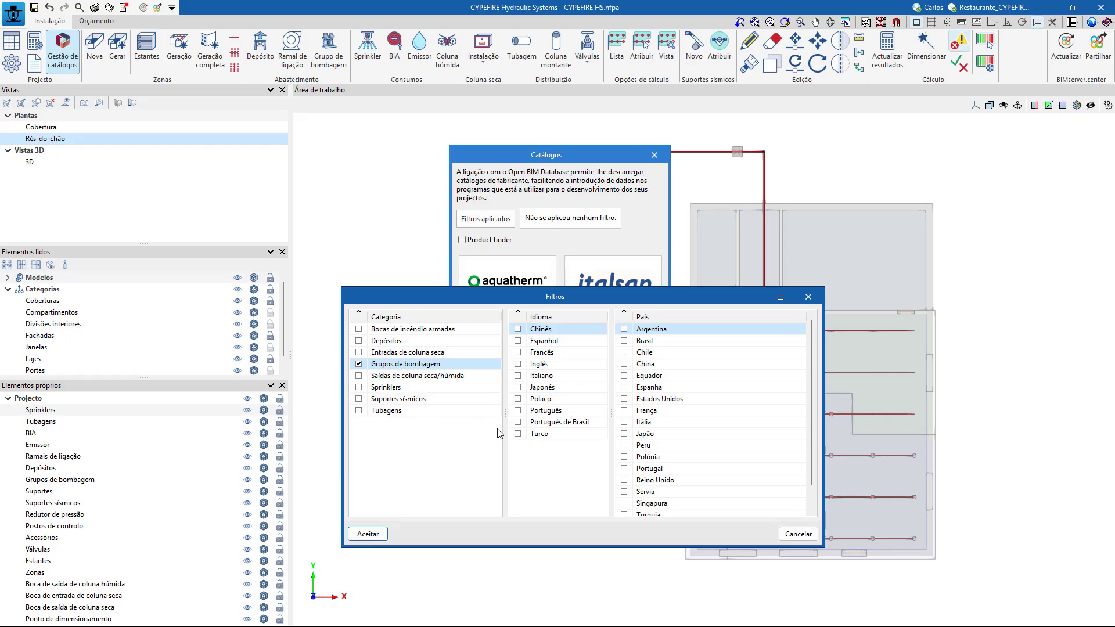
{"action": "left_click", "coordinate": [359, 341]}
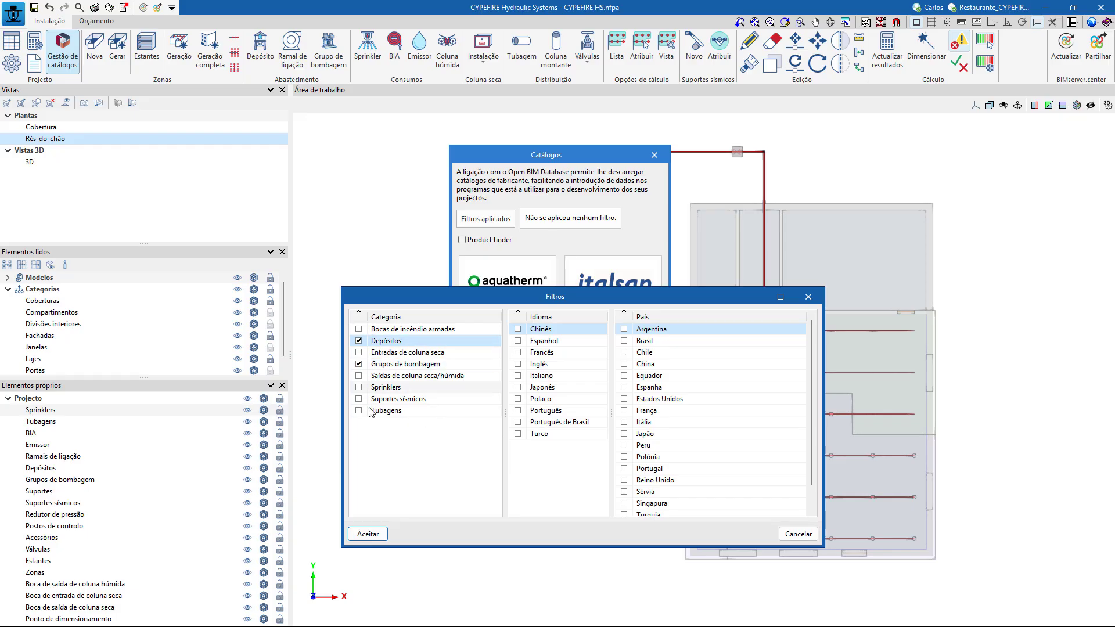
{"action": "scroll", "coordinate": [633, 459], "scroll_direction": "down", "scroll_amount": 1}
{"action": "scroll", "coordinate": [636, 418], "scroll_direction": "up", "scroll_amount": 1}
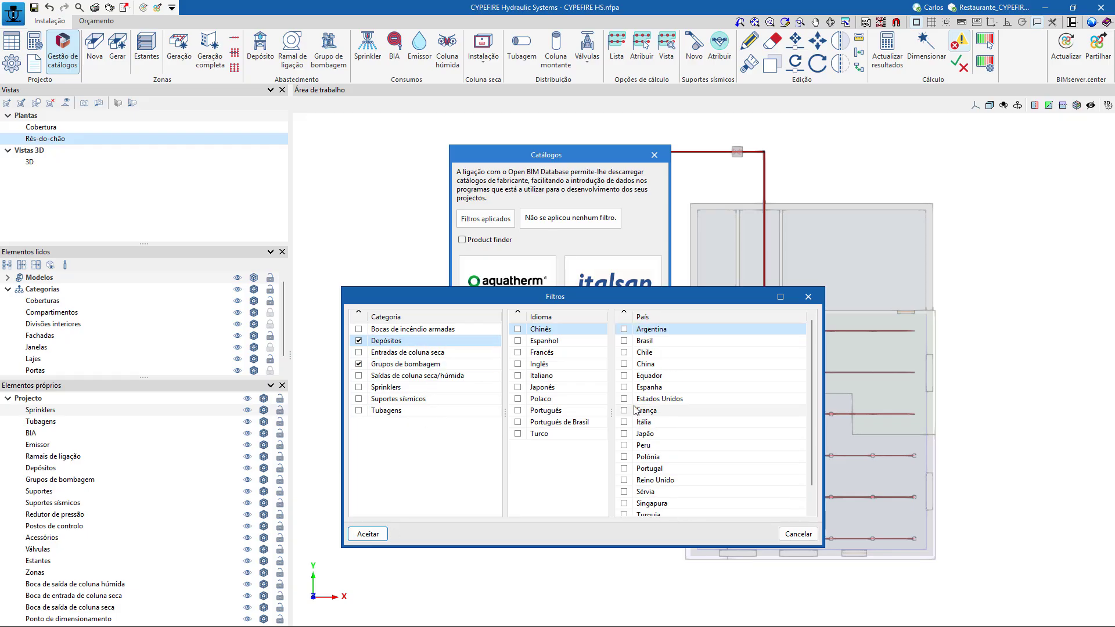
{"action": "scroll", "coordinate": [638, 419], "scroll_direction": "down", "scroll_amount": 1}
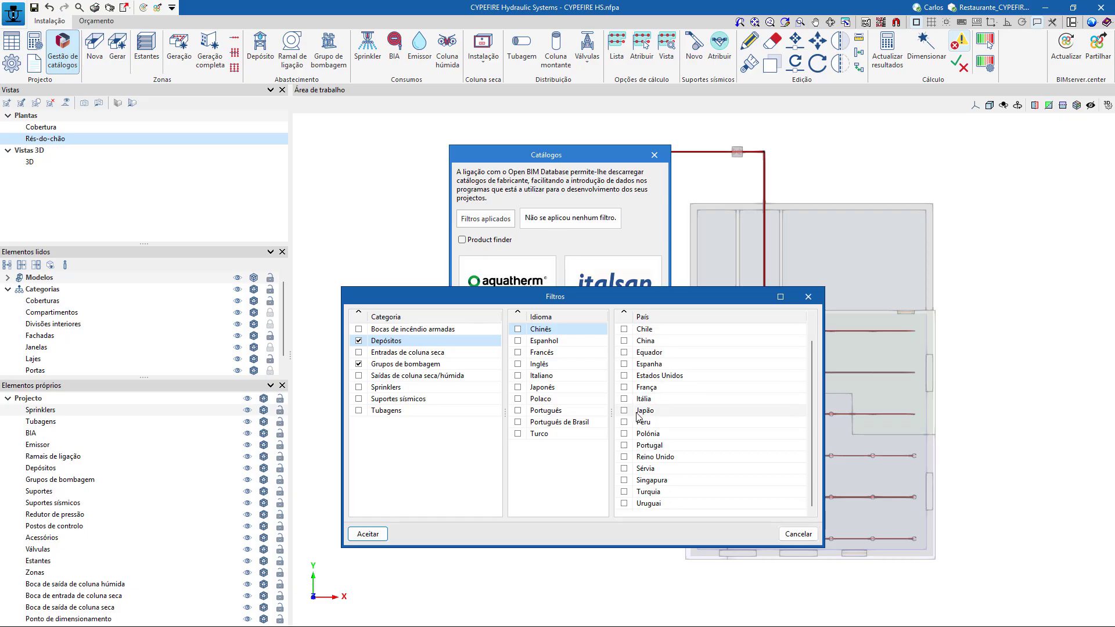
{"action": "scroll", "coordinate": [639, 413], "scroll_direction": "up", "scroll_amount": 1}
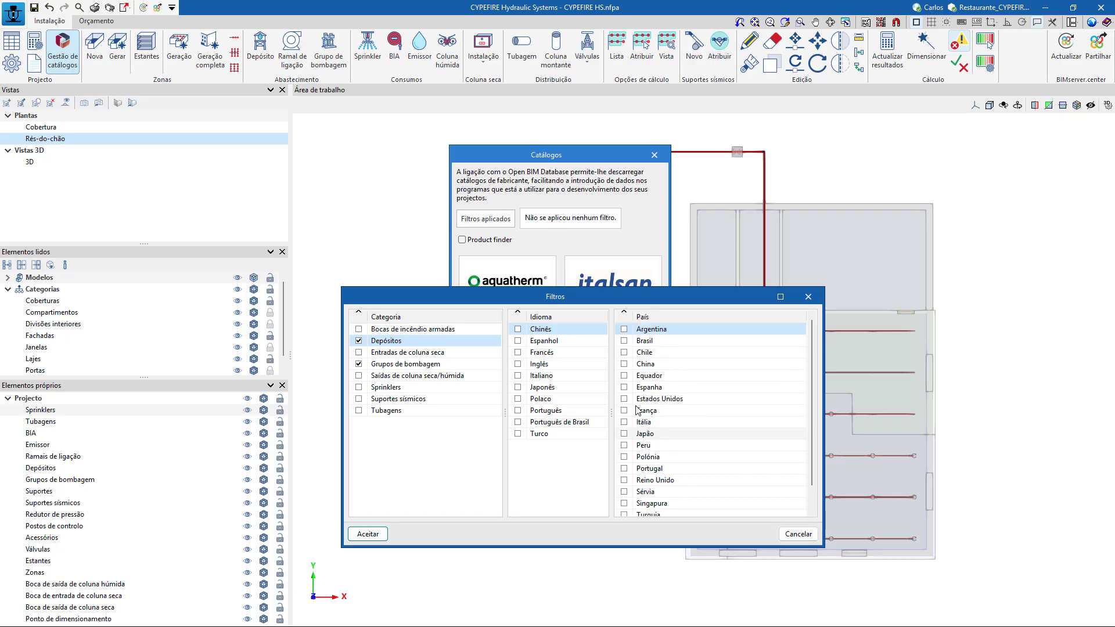
{"action": "left_click", "coordinate": [625, 468]}
{"action": "left_click", "coordinate": [368, 534]}
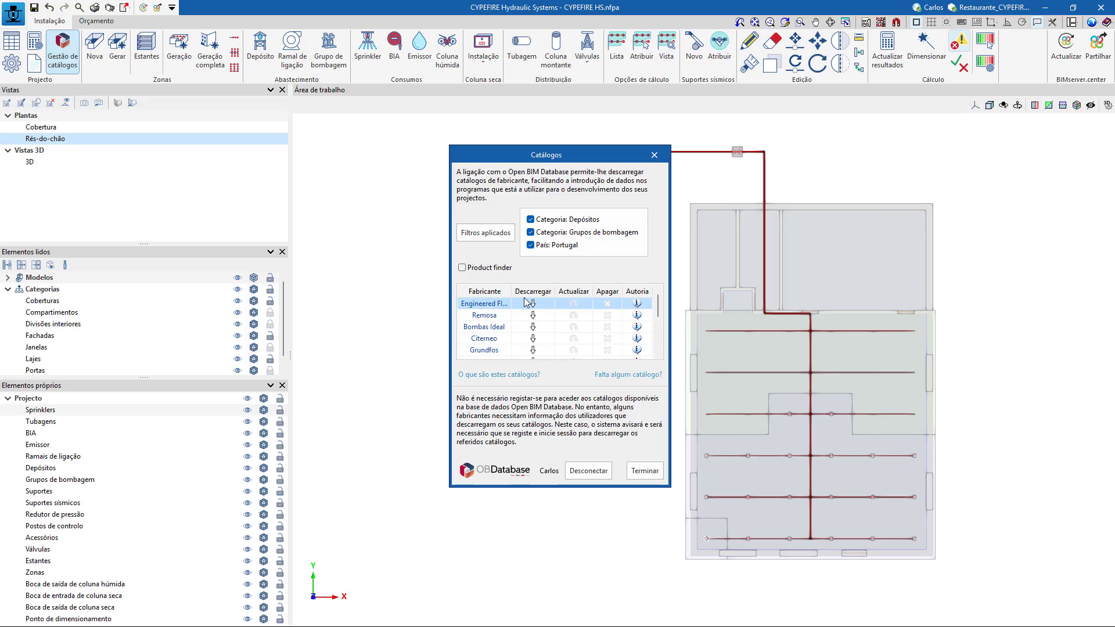
{"action": "left_click_drag", "start_coordinate": [512, 291], "coordinate": [549, 286]}
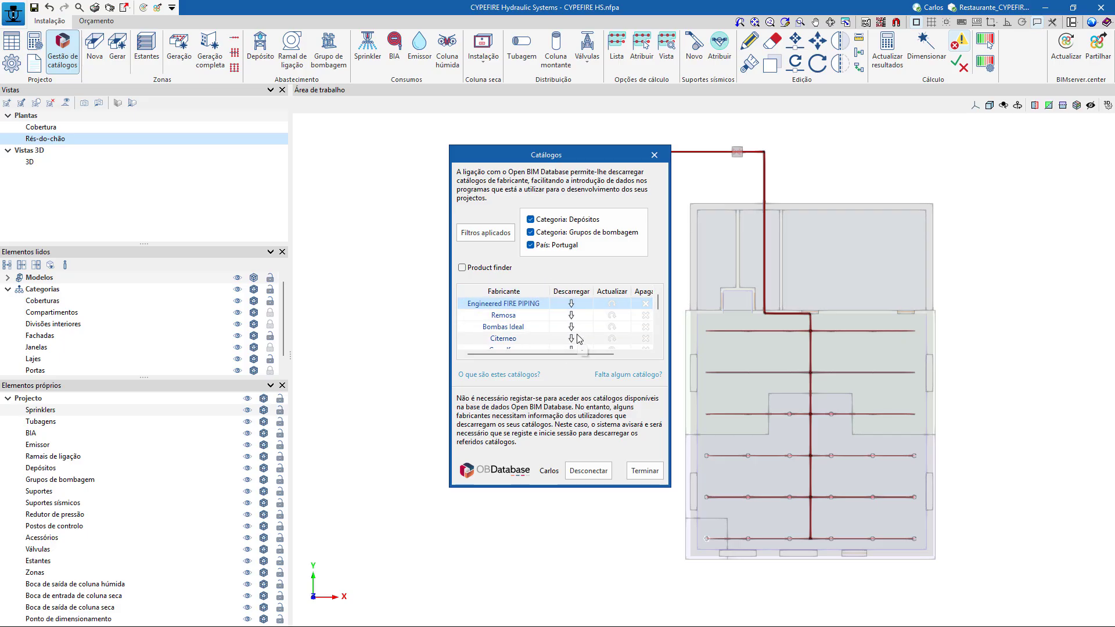
Download the Grundfos pump group catalogue, Catálogo (PT), accepting the responsibility declaration.
{"action": "scroll", "coordinate": [578, 338], "scroll_direction": "down", "scroll_amount": 2}
{"action": "scroll", "coordinate": [578, 338], "scroll_direction": "down", "scroll_amount": 1}
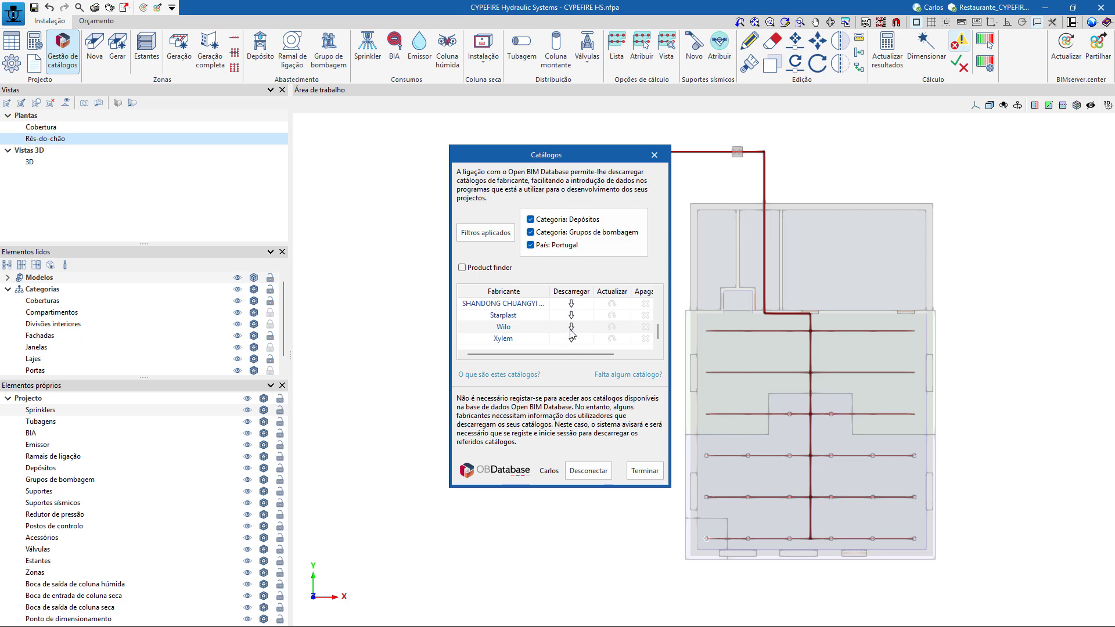
{"action": "scroll", "coordinate": [572, 333], "scroll_direction": "up", "scroll_amount": 4}
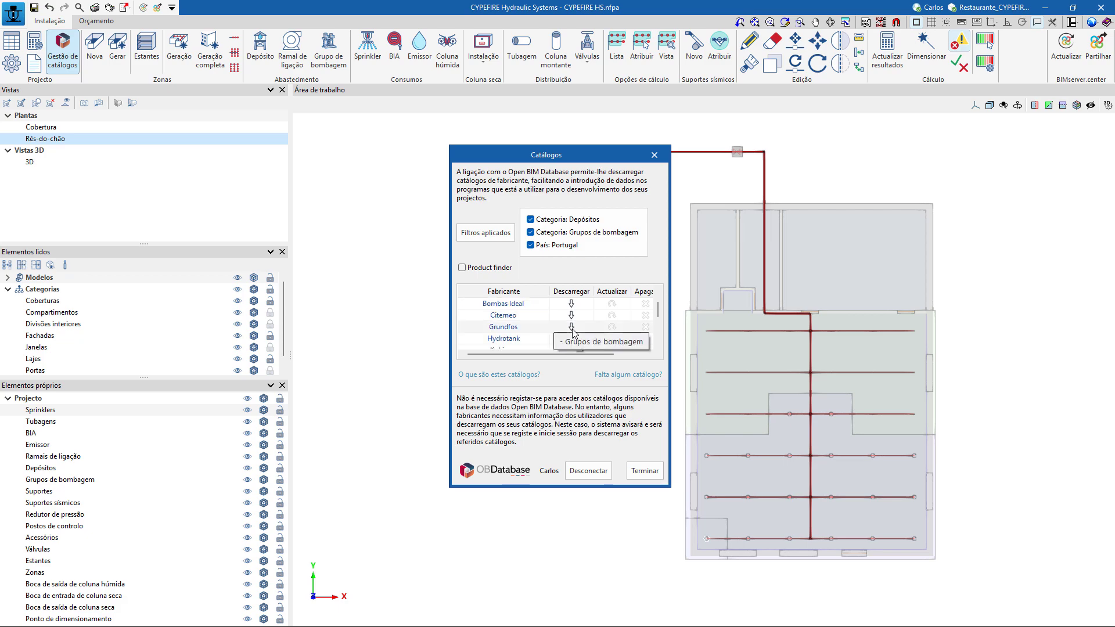
{"action": "left_click", "coordinate": [571, 327]}
{"action": "left_click", "coordinate": [384, 378]}
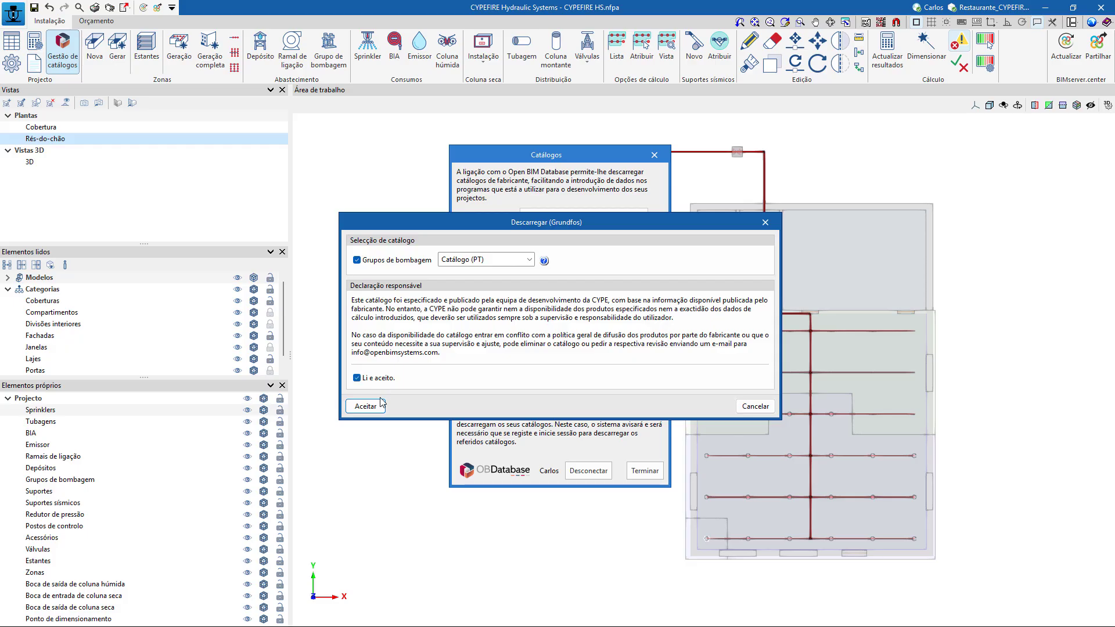
{"action": "left_click", "coordinate": [366, 406]}
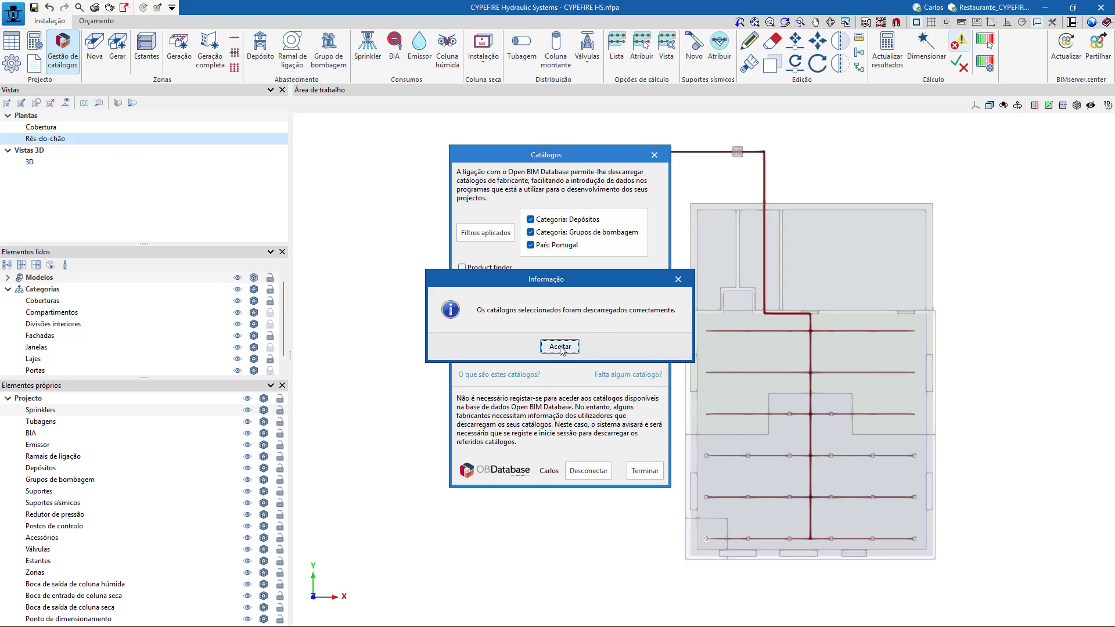
{"action": "left_click", "coordinate": [560, 347]}
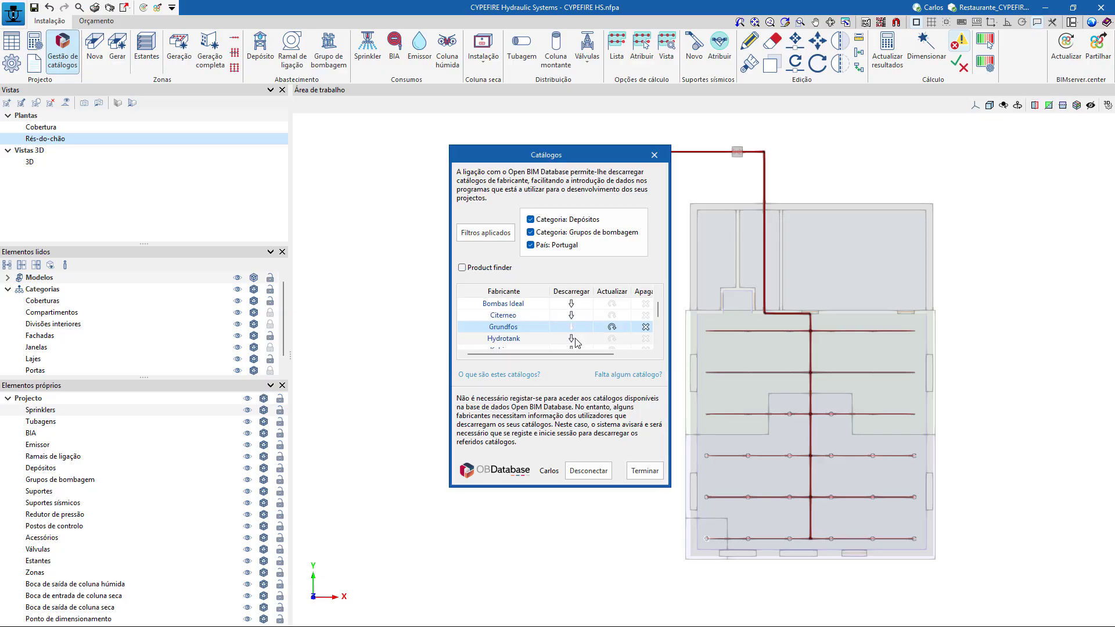
Download the Hydrotank tank catalogue, Catalogue 2025, accepting the responsibility declaration.
{"action": "left_click", "coordinate": [572, 341]}
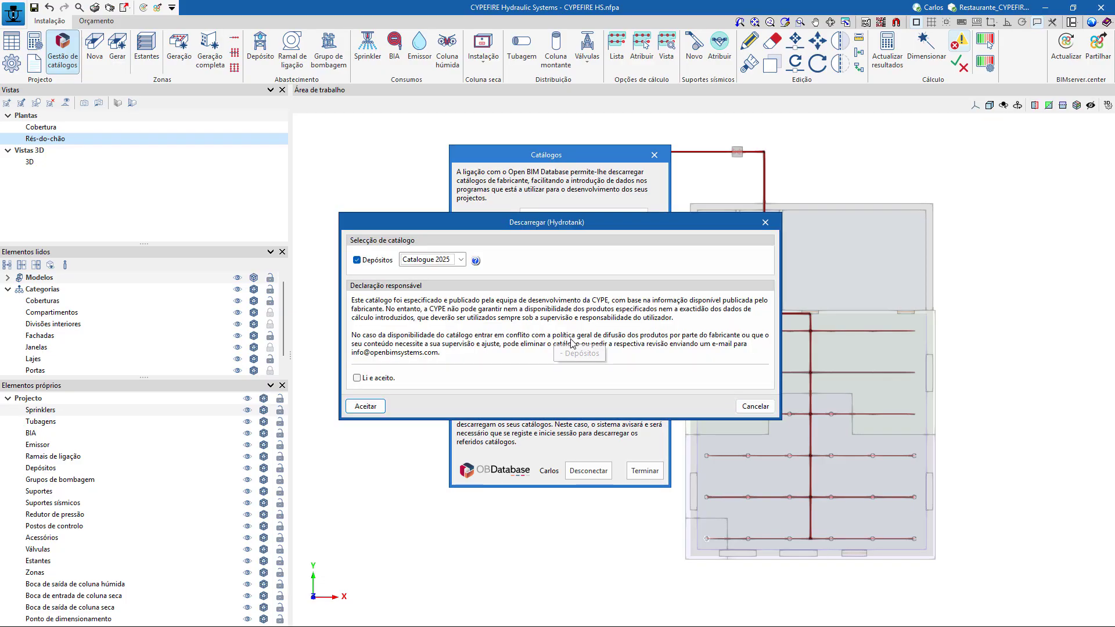
{"action": "left_click", "coordinate": [357, 378]}
{"action": "left_click", "coordinate": [366, 406]}
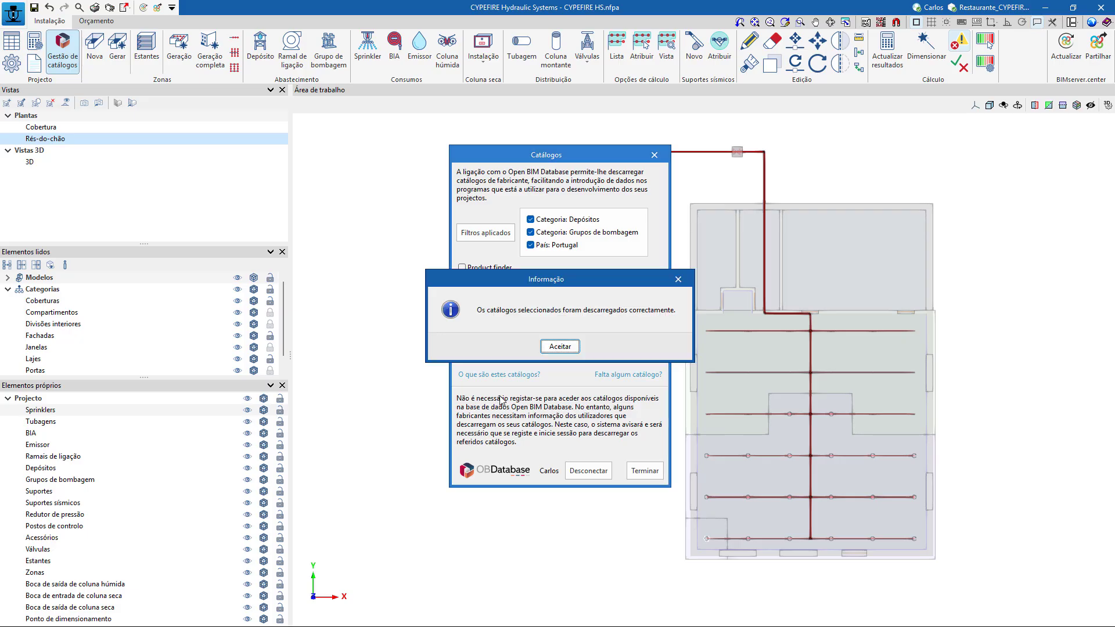
{"action": "left_click", "coordinate": [559, 347]}
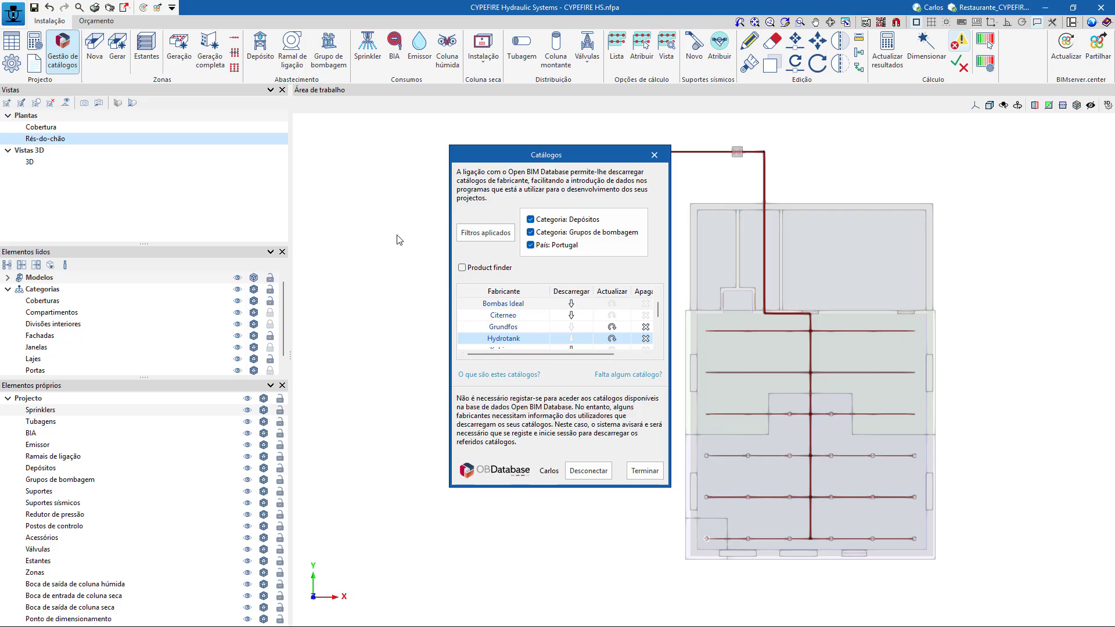
Review the request form for missing manufacturer catalogues without sending it, and close the catalogue manager.
{"action": "left_click", "coordinate": [630, 375]}
{"action": "left_click", "coordinate": [405, 192]}
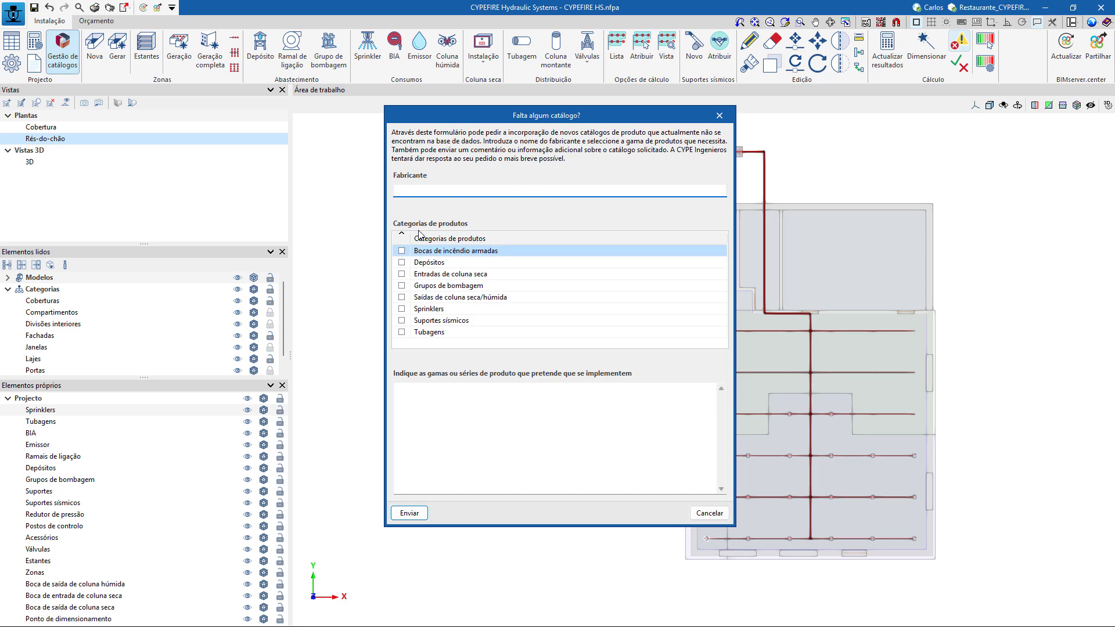
{"action": "left_click", "coordinate": [412, 398]}
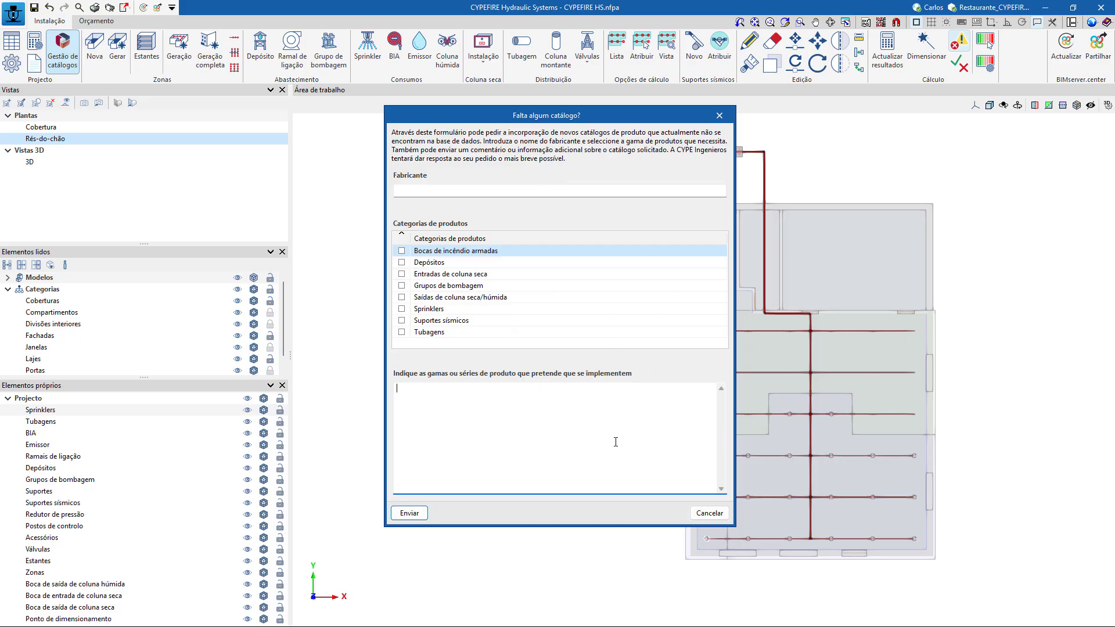
{"action": "left_click", "coordinate": [709, 513]}
{"action": "left_click", "coordinate": [650, 472]}
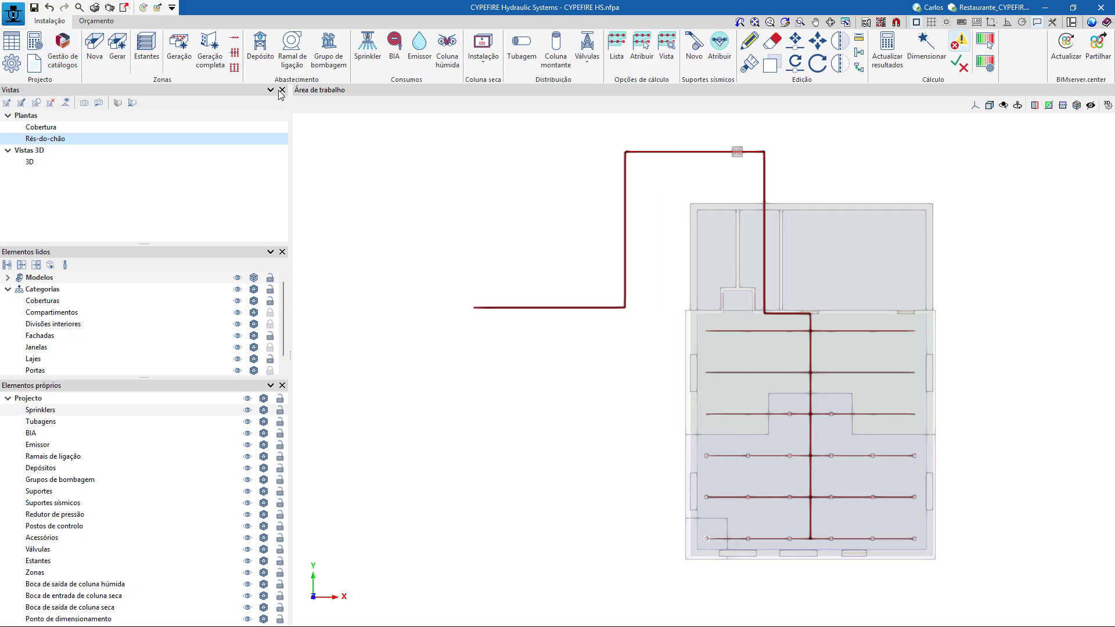
Place an 18 m³ Hydrotank manufacturer tank at the free starting end of the outdoor supply pipe.
{"action": "left_click", "coordinate": [259, 49]}
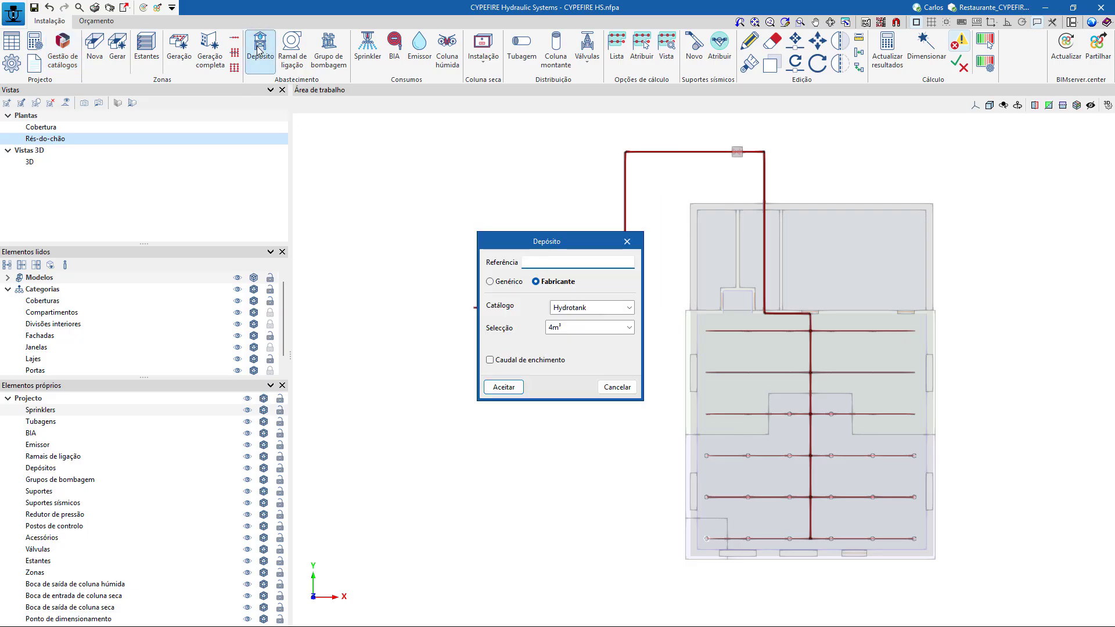
{"action": "left_click", "coordinate": [574, 328]}
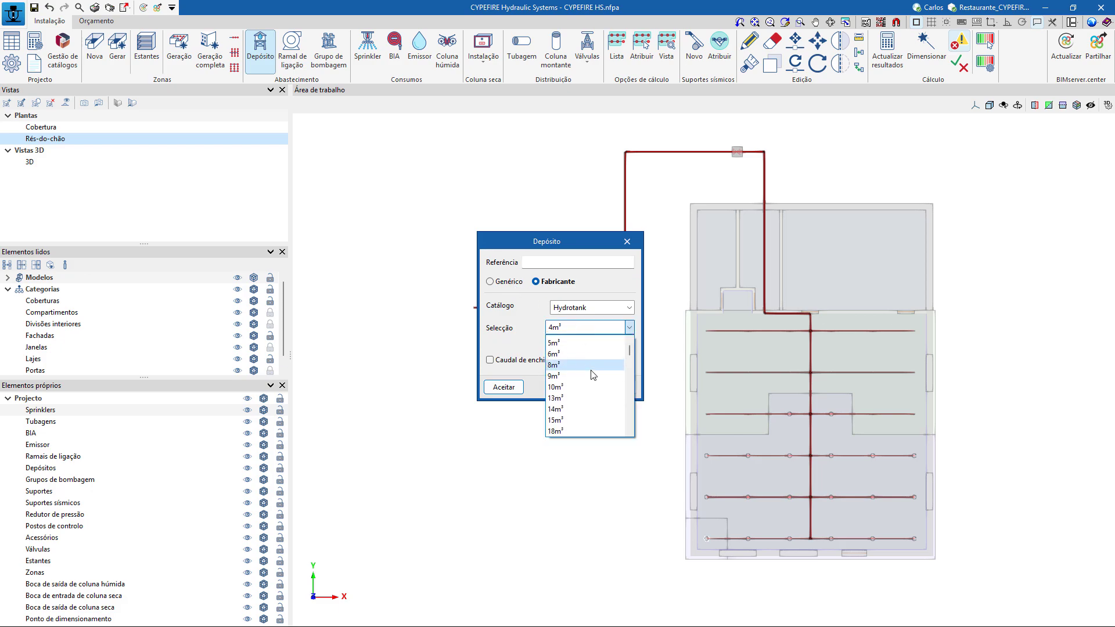
{"action": "scroll", "coordinate": [579, 406], "scroll_direction": "down", "scroll_amount": 1}
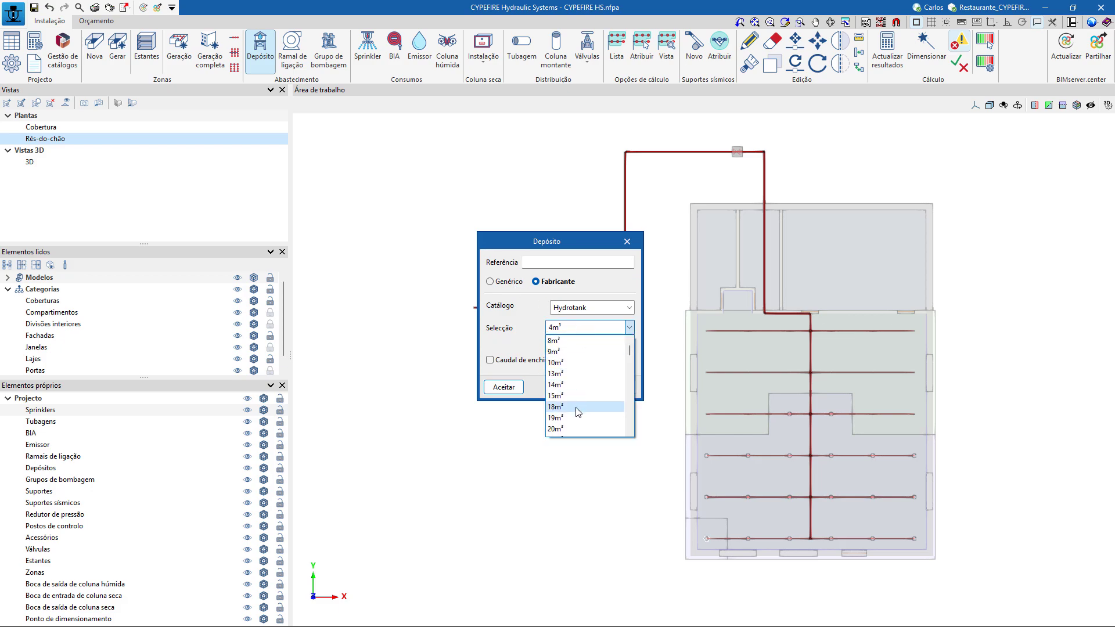
{"action": "left_click", "coordinate": [576, 409]}
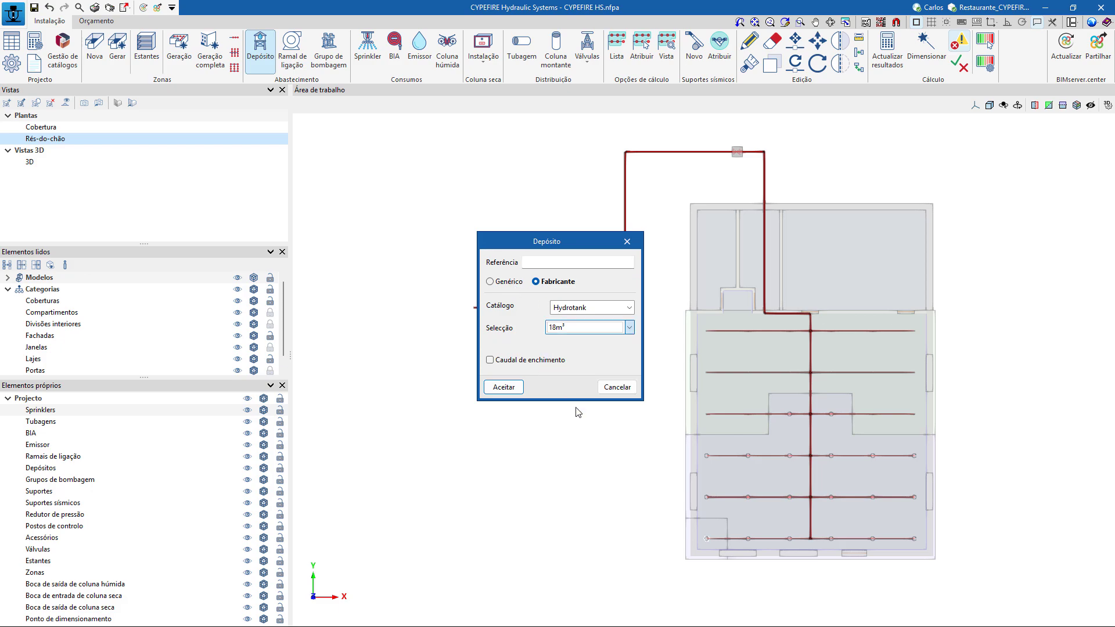
{"action": "left_click", "coordinate": [511, 387]}
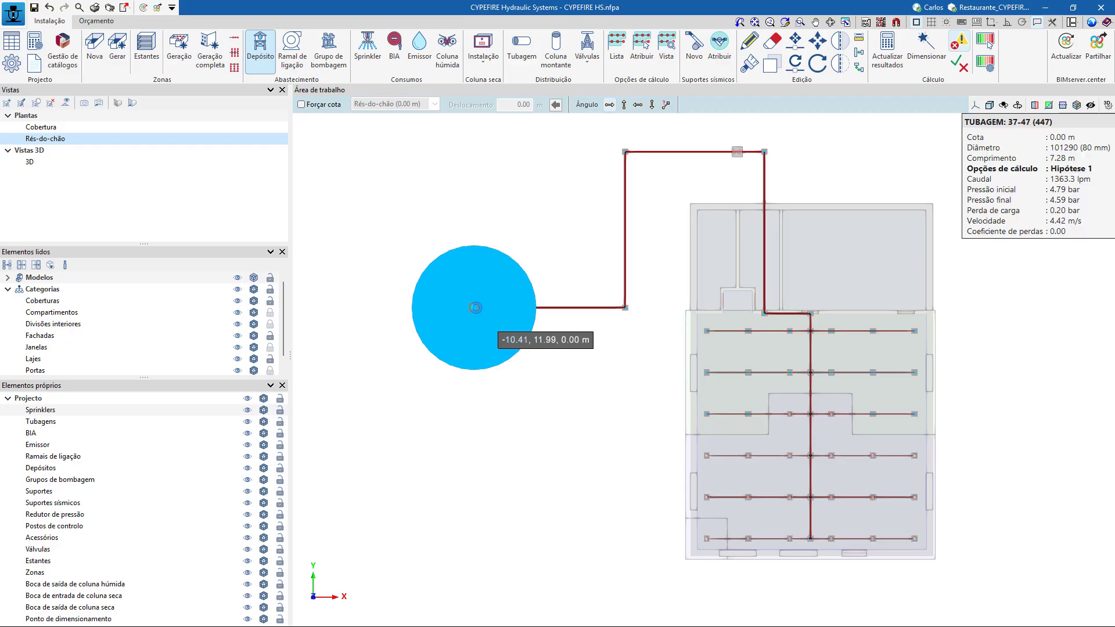
{"action": "left_click", "coordinate": [475, 308]}
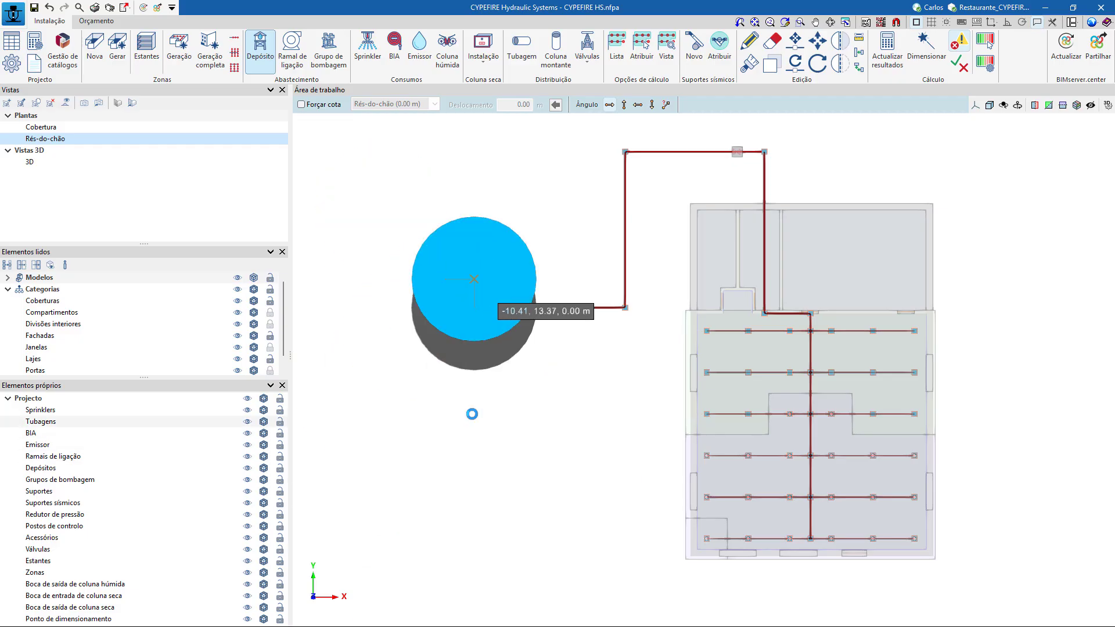
{"action": "right_click", "coordinate": [487, 444]}
{"action": "left_click", "coordinate": [618, 388]}
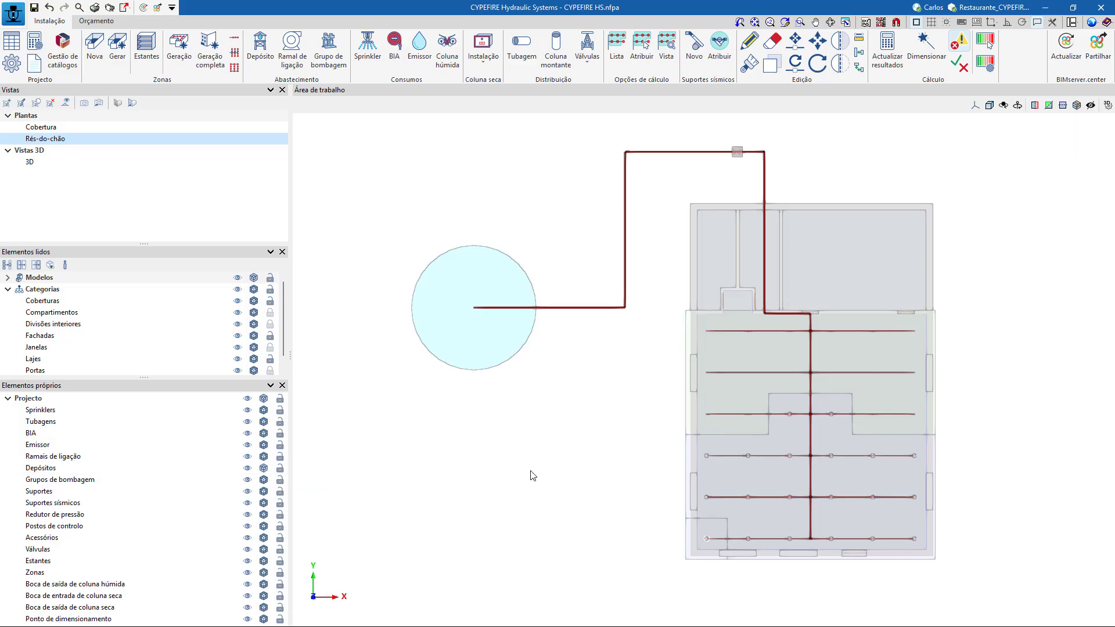
Define a new pump group from the Grundfos catalogue with the Hydro EN 32-200/171 S2JS ADL-U1 selection.
{"action": "middle_click_drag", "start_coordinate": [533, 484], "coordinate": [522, 436], "text": "shift"}
{"action": "left_click", "coordinate": [132, 103]}
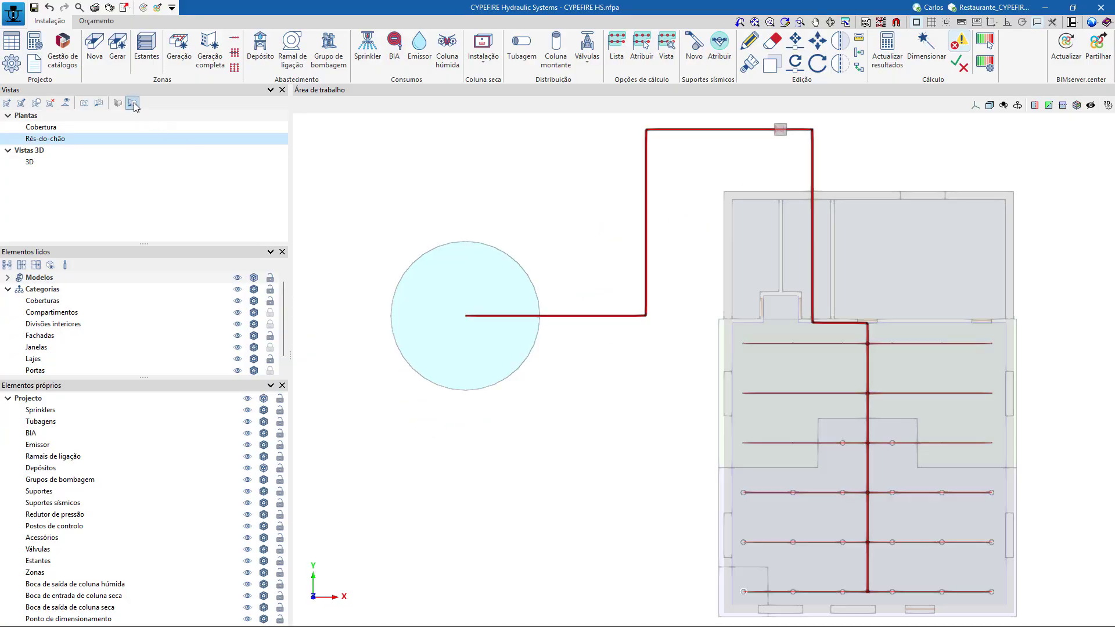
{"action": "left_click", "coordinate": [323, 64]}
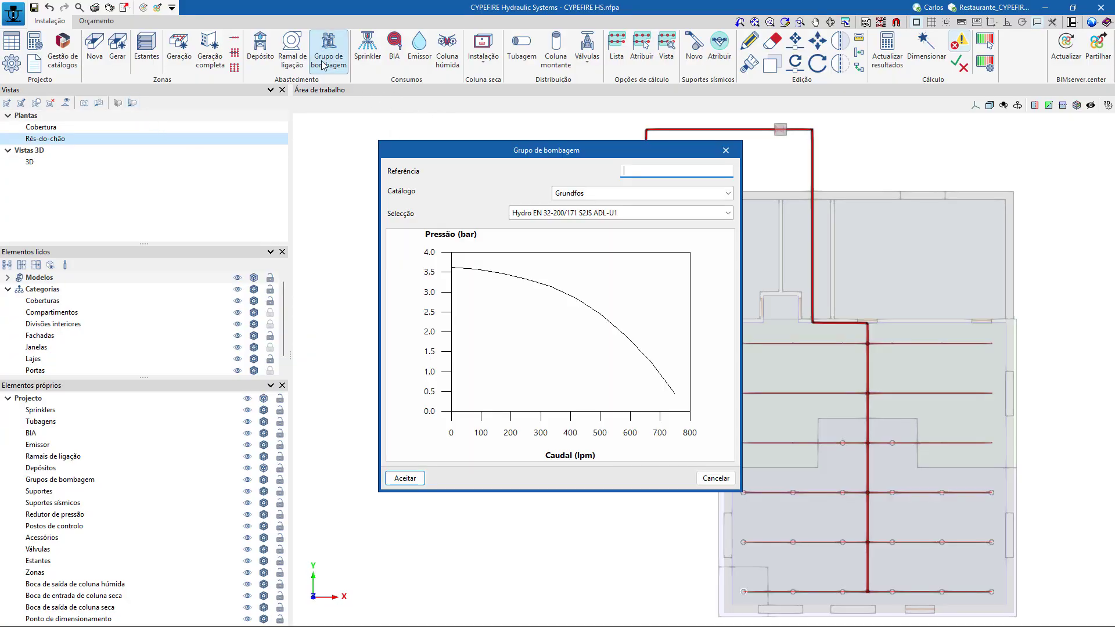
{"action": "left_click", "coordinate": [639, 216]}
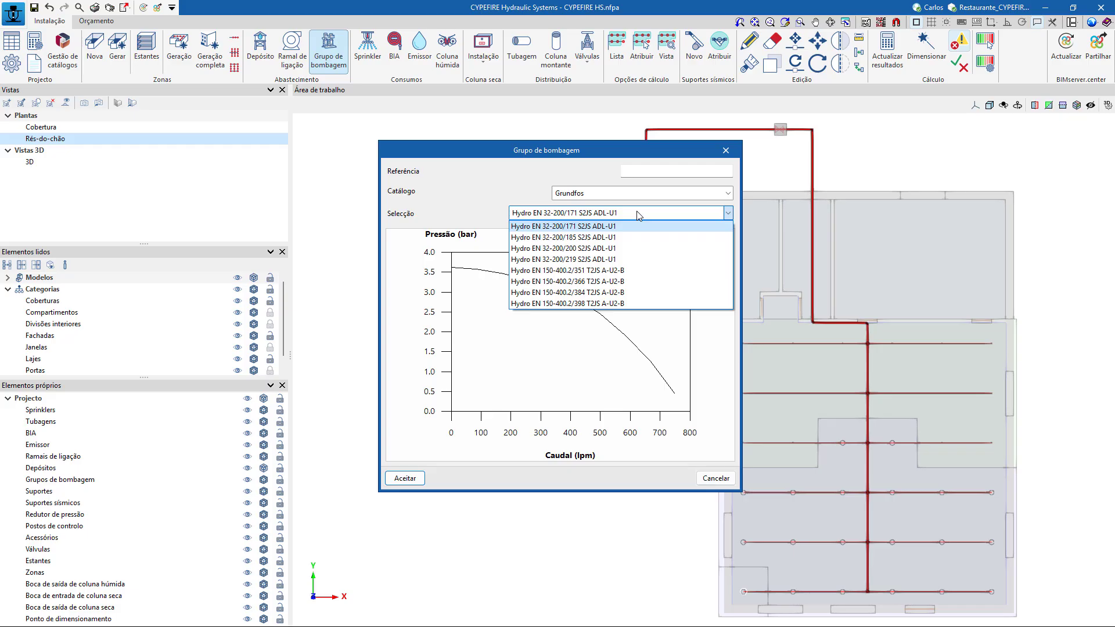
{"action": "left_click", "coordinate": [639, 215]}
{"action": "left_click", "coordinate": [626, 214]}
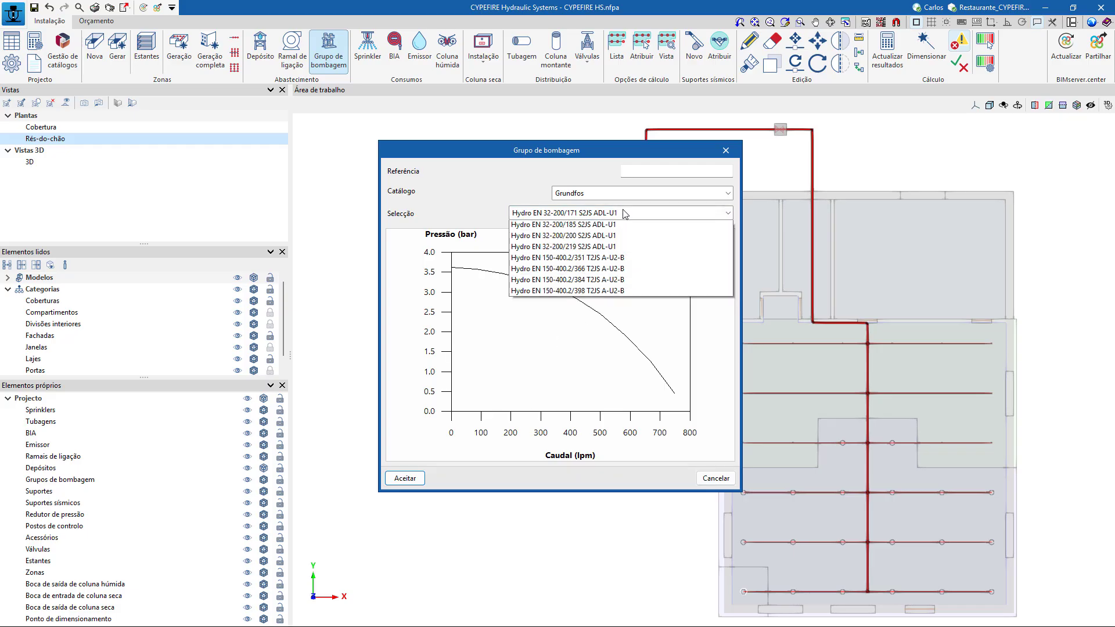
{"action": "left_click", "coordinate": [614, 215]}
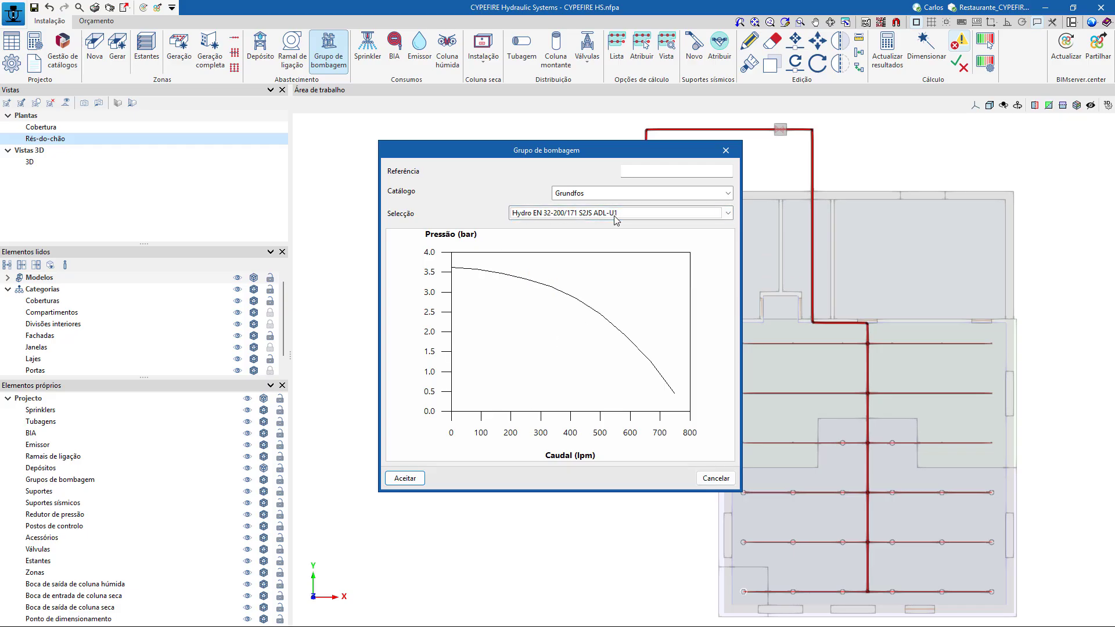
{"action": "left_click", "coordinate": [405, 478]}
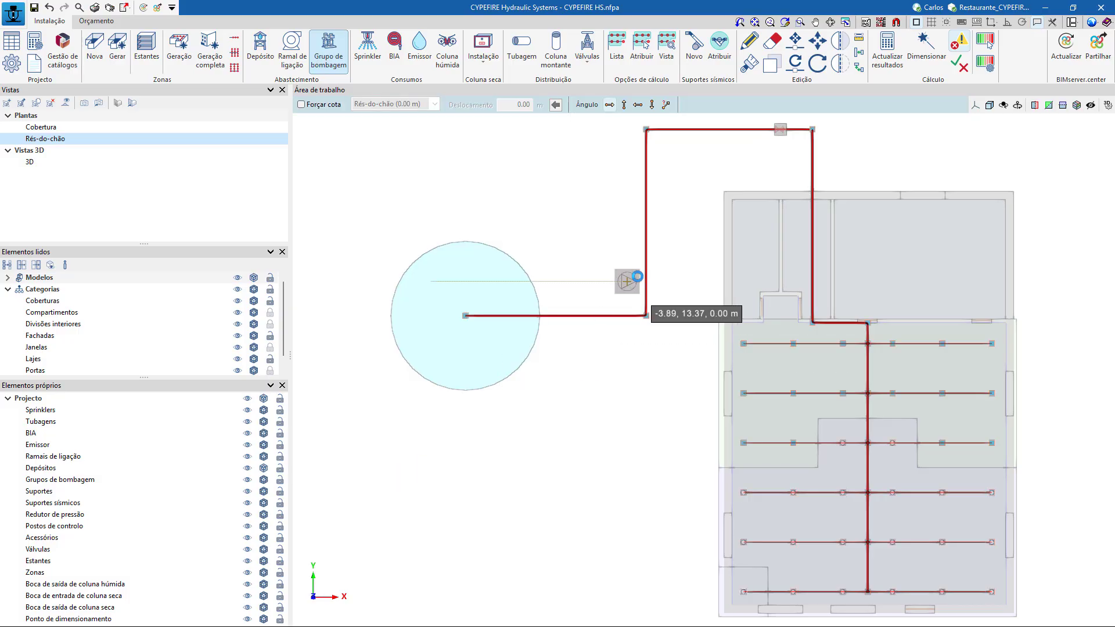
Insert the pump group, rotated to point upwards, near the middle of the vertical outdoor pipe after the tank, and end the command.
{"action": "left_click", "coordinate": [623, 105]}
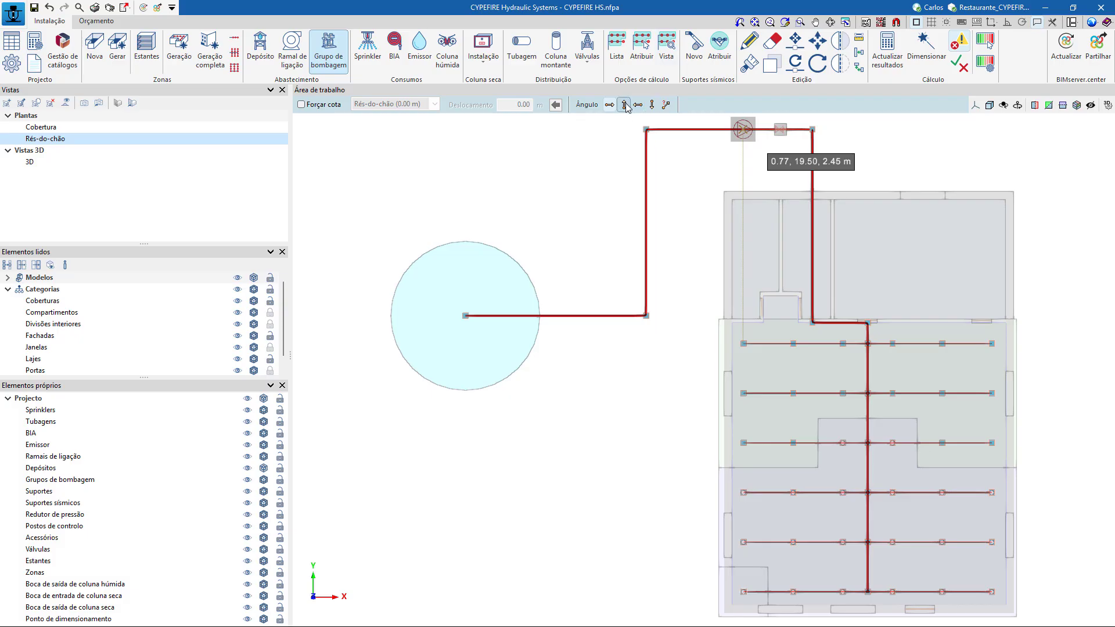
{"action": "left_click", "coordinate": [645, 227]}
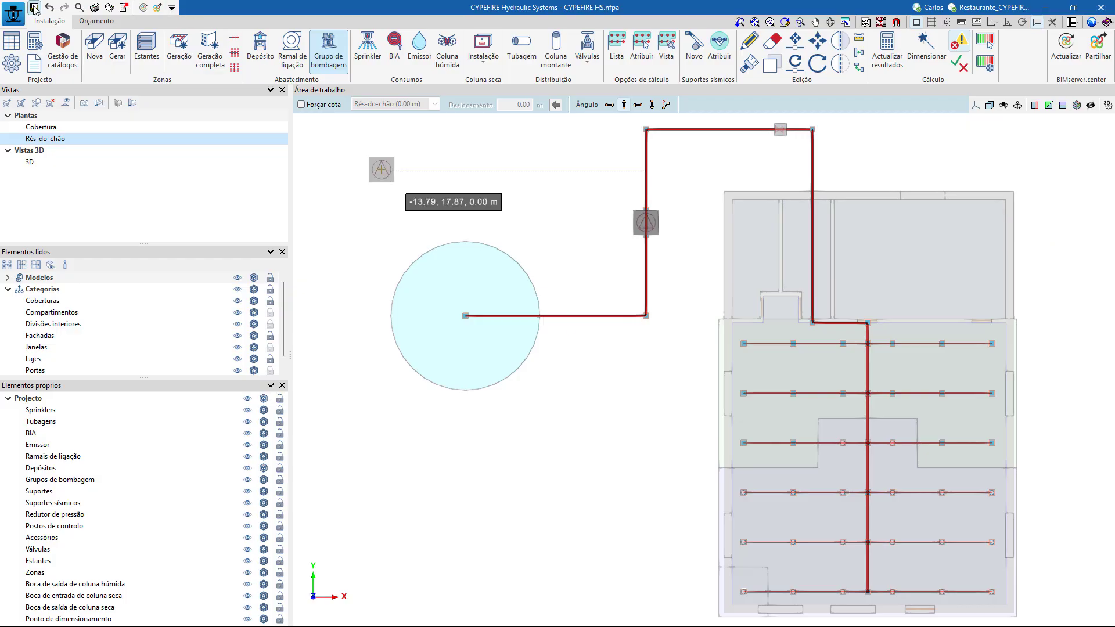
{"action": "right_click", "coordinate": [456, 169]}
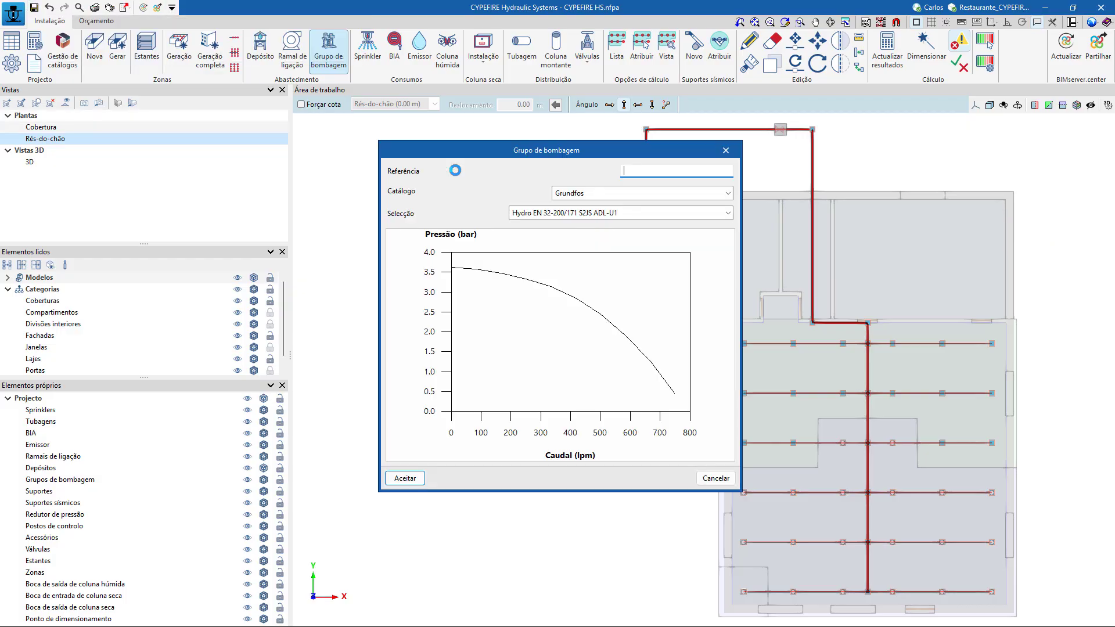
{"action": "left_click", "coordinate": [705, 477]}
{"action": "key", "text": "Escape"}
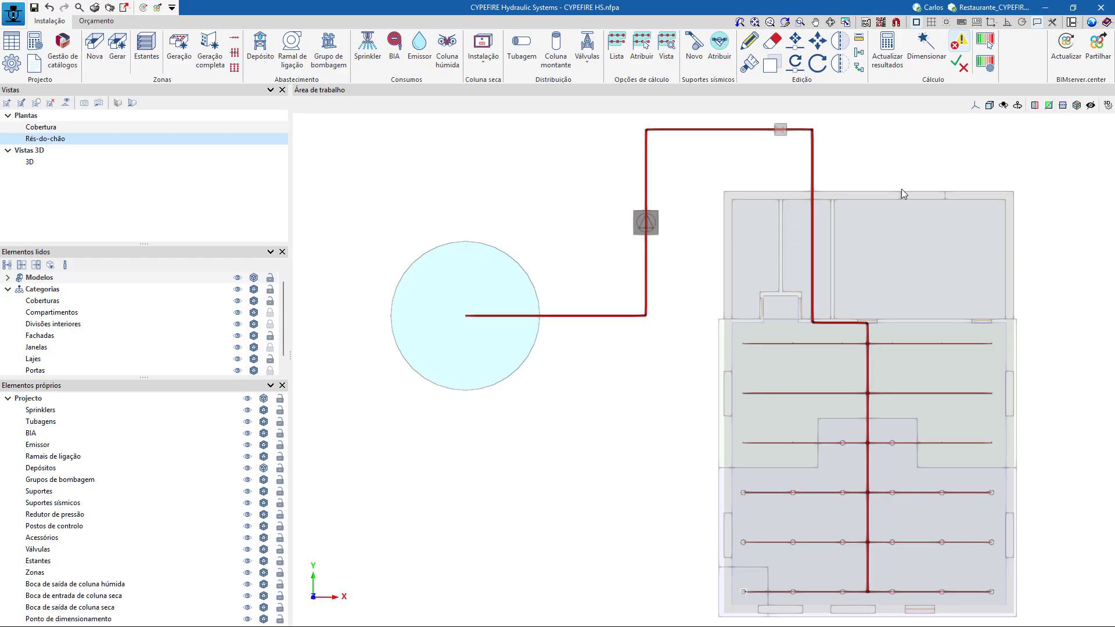
Update the calculation results and inspect the checks of the left-end sprinkler on the third branch line from the far end.
{"action": "left_click", "coordinate": [887, 55]}
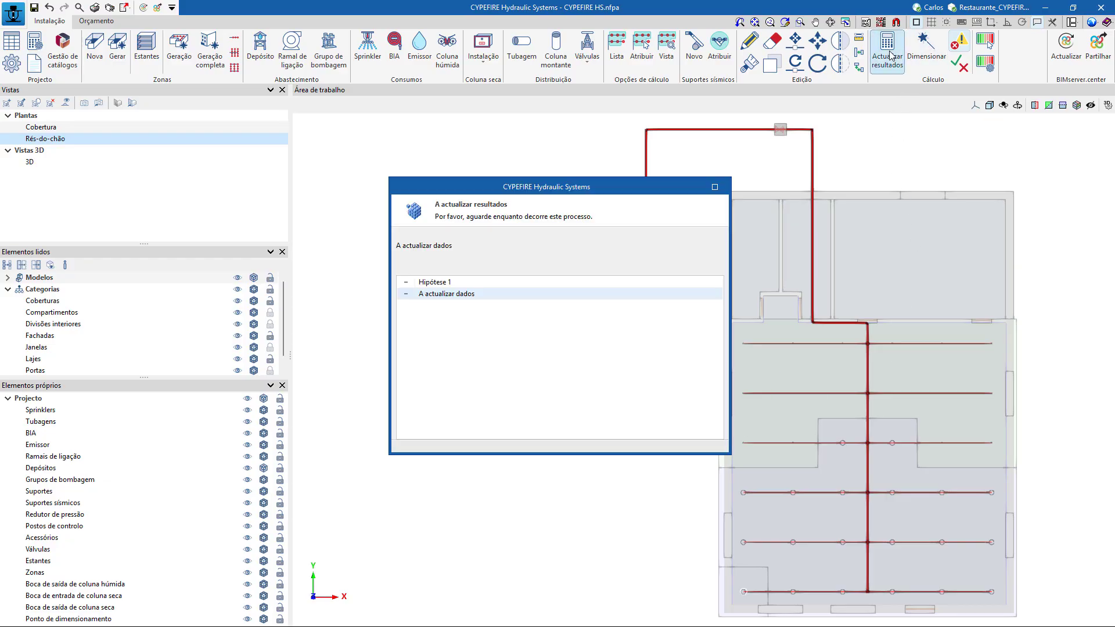
{"action": "left_click", "coordinate": [560, 346]}
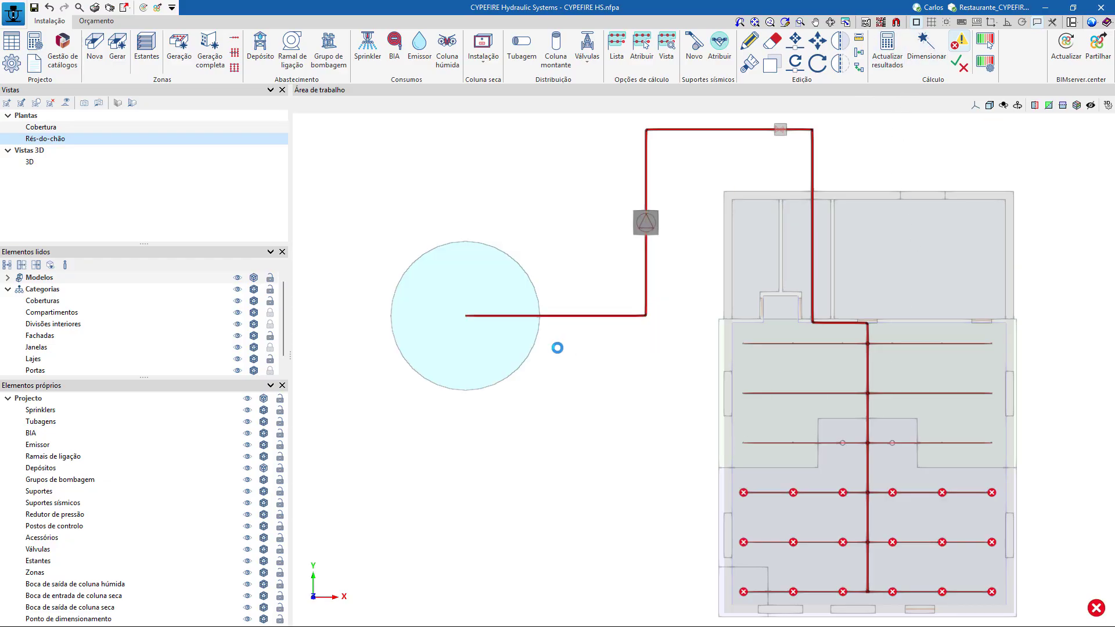
{"action": "scroll", "coordinate": [500, 357], "scroll_direction": "down", "scroll_amount": 3}
{"action": "middle_click_drag", "start_coordinate": [543, 426], "coordinate": [531, 364]}
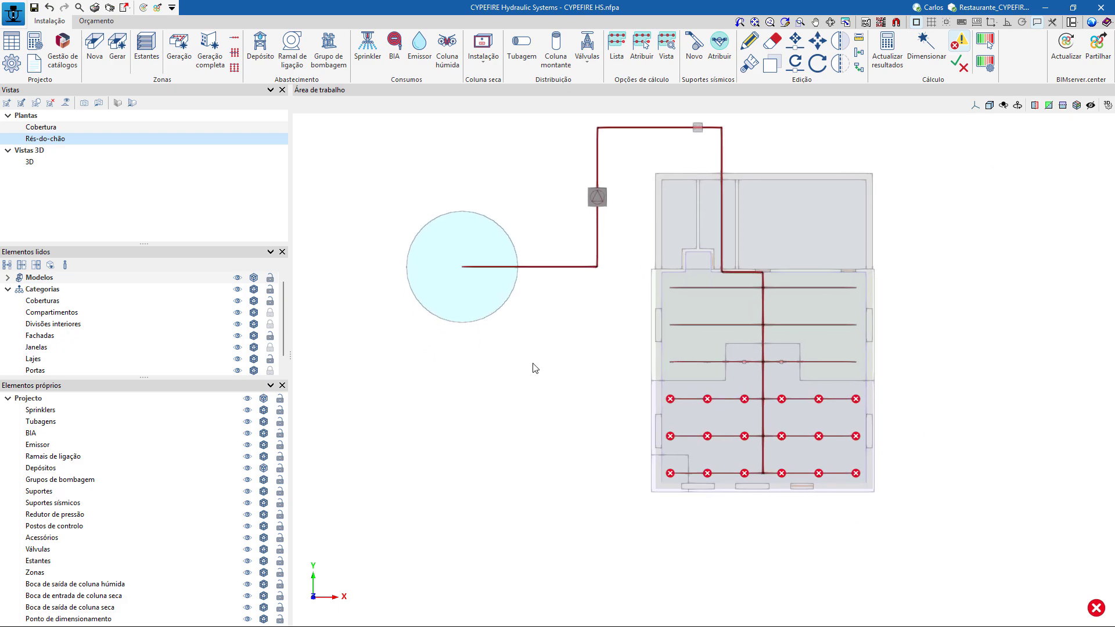
{"action": "scroll", "coordinate": [531, 364], "scroll_direction": "up", "scroll_amount": 2}
{"action": "mouse_move", "coordinate": [701, 408]}
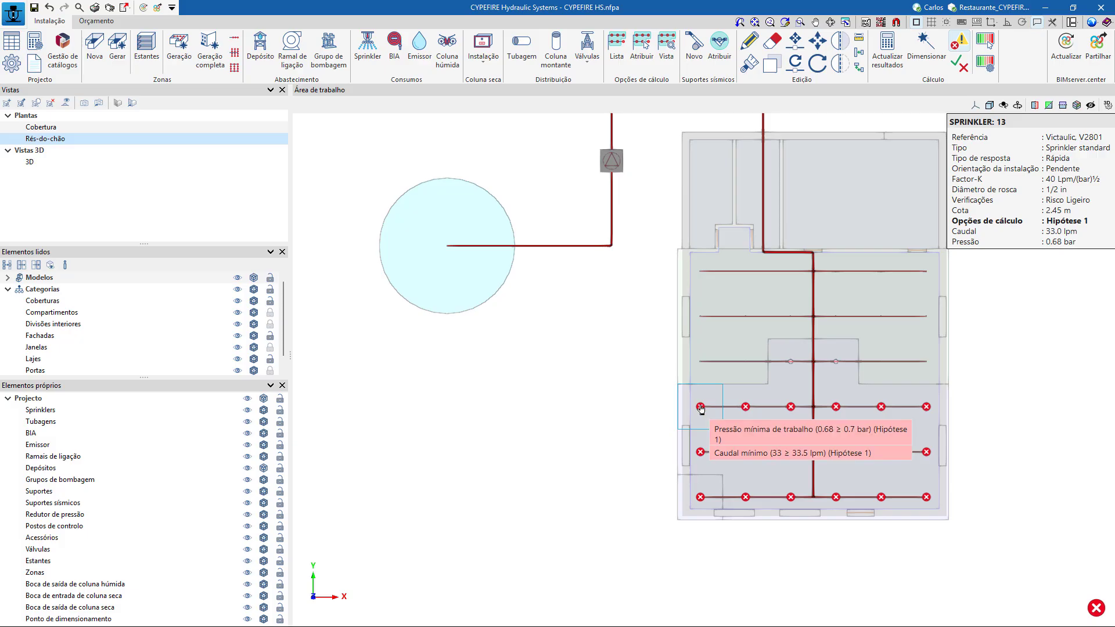
Set the long horizontal outdoor pipe after the pump group to diameter 101310 (100 mm) and update the calculation results.
{"action": "scroll", "coordinate": [580, 382], "scroll_direction": "down", "scroll_amount": 2}
{"action": "middle_click_drag", "start_coordinate": [581, 384], "coordinate": [525, 422]}
{"action": "scroll", "coordinate": [728, 347], "scroll_direction": "up", "scroll_amount": 3}
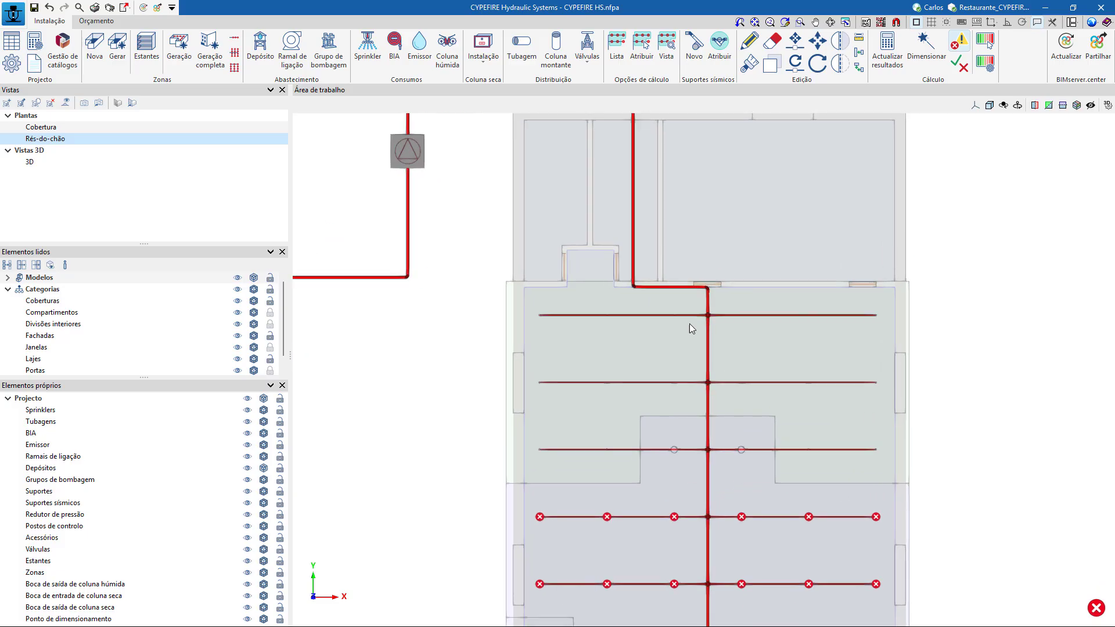
{"action": "middle_click_drag", "start_coordinate": [456, 181], "coordinate": [537, 330]}
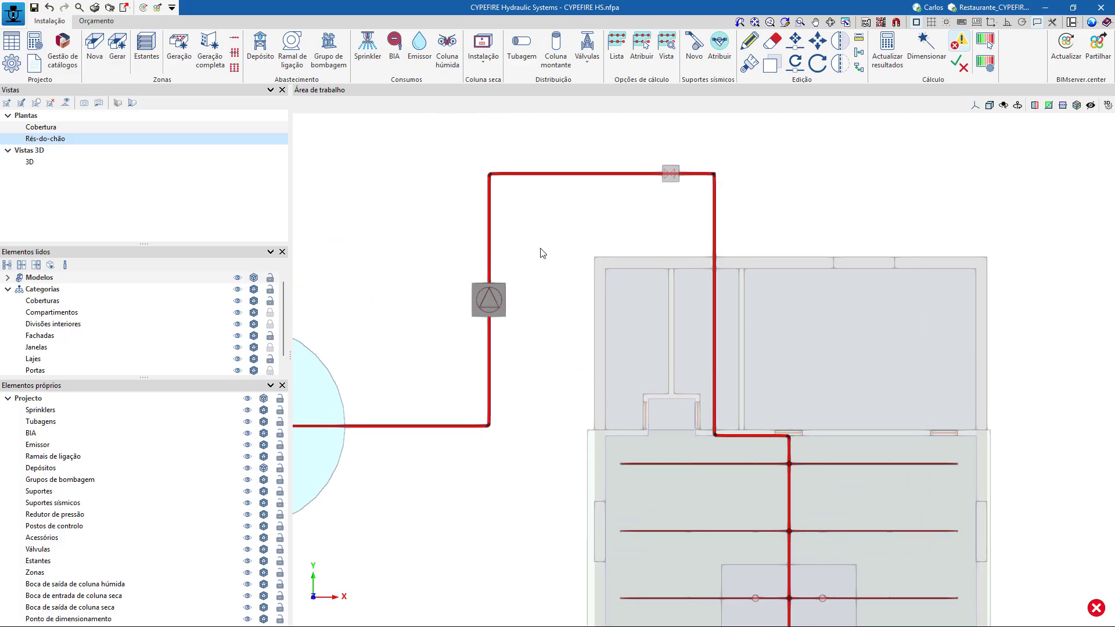
{"action": "left_click", "coordinate": [569, 175]}
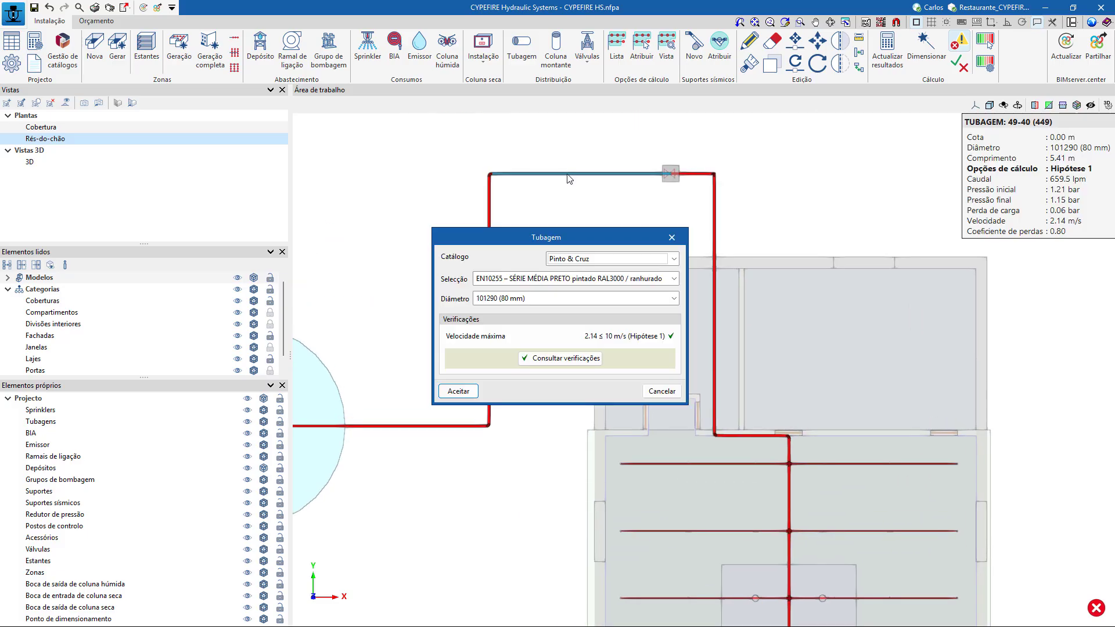
{"action": "left_click", "coordinate": [572, 305]}
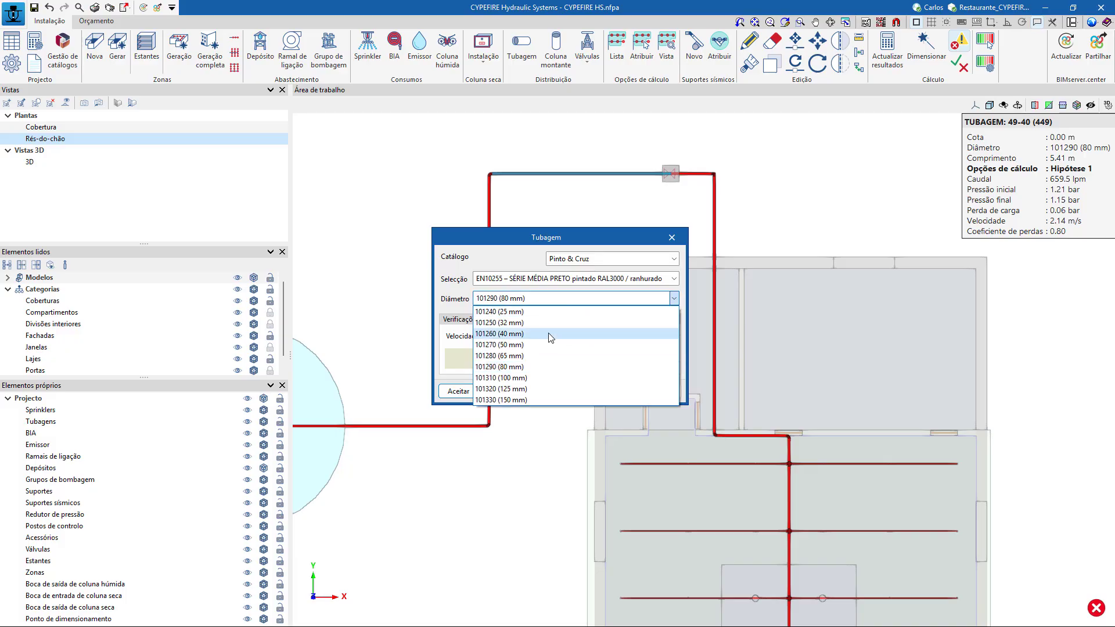
{"action": "left_click", "coordinate": [545, 378]}
{"action": "left_click", "coordinate": [475, 391]}
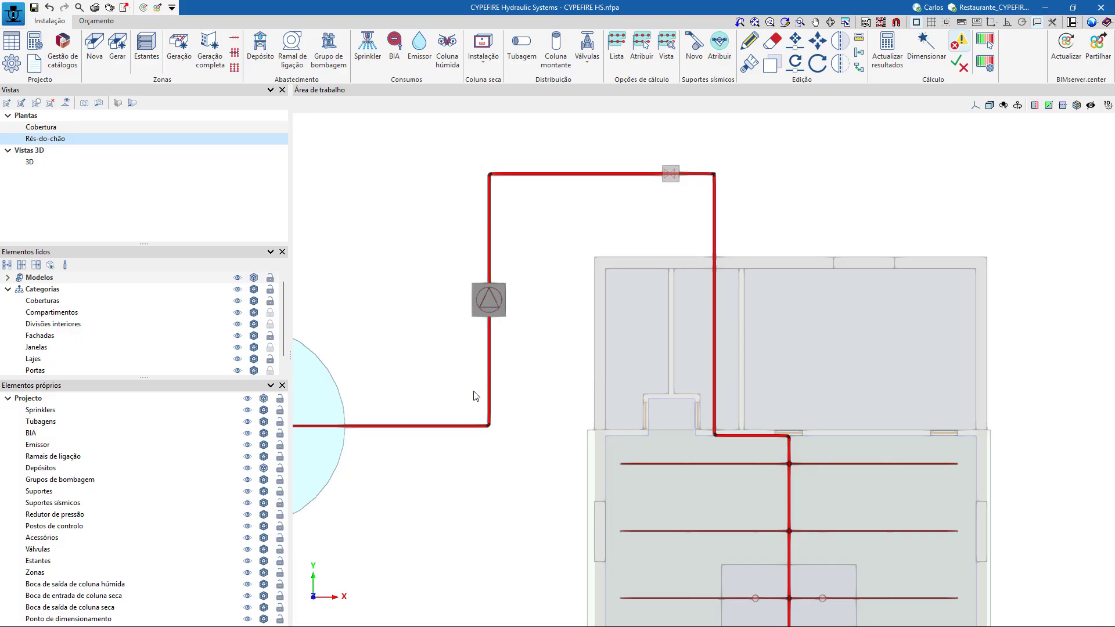
{"action": "left_click", "coordinate": [891, 47]}
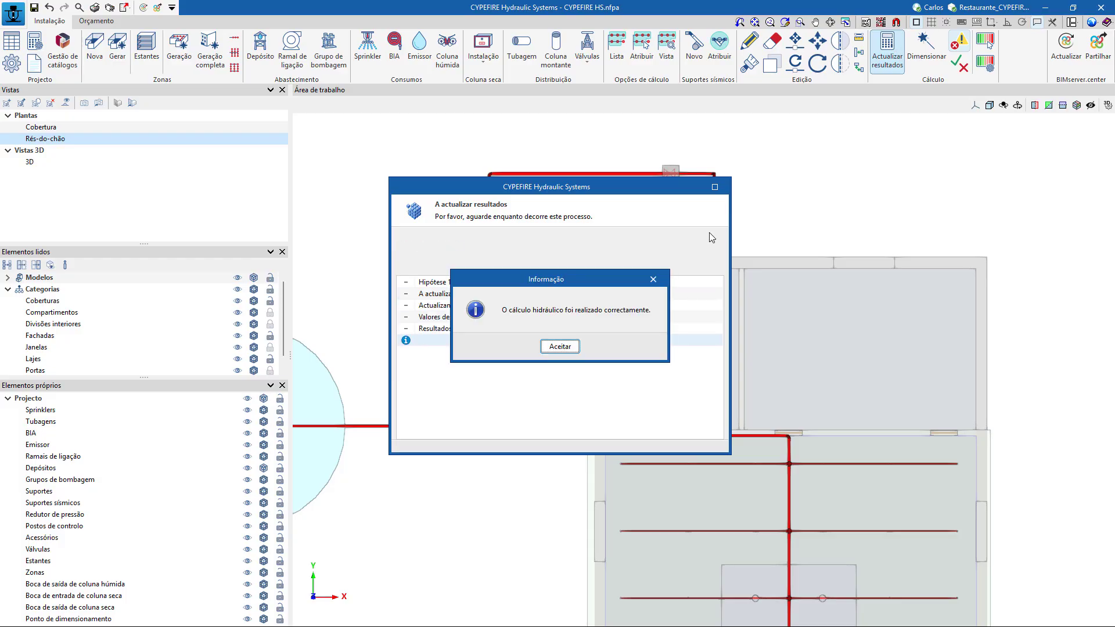
{"action": "left_click", "coordinate": [560, 347]}
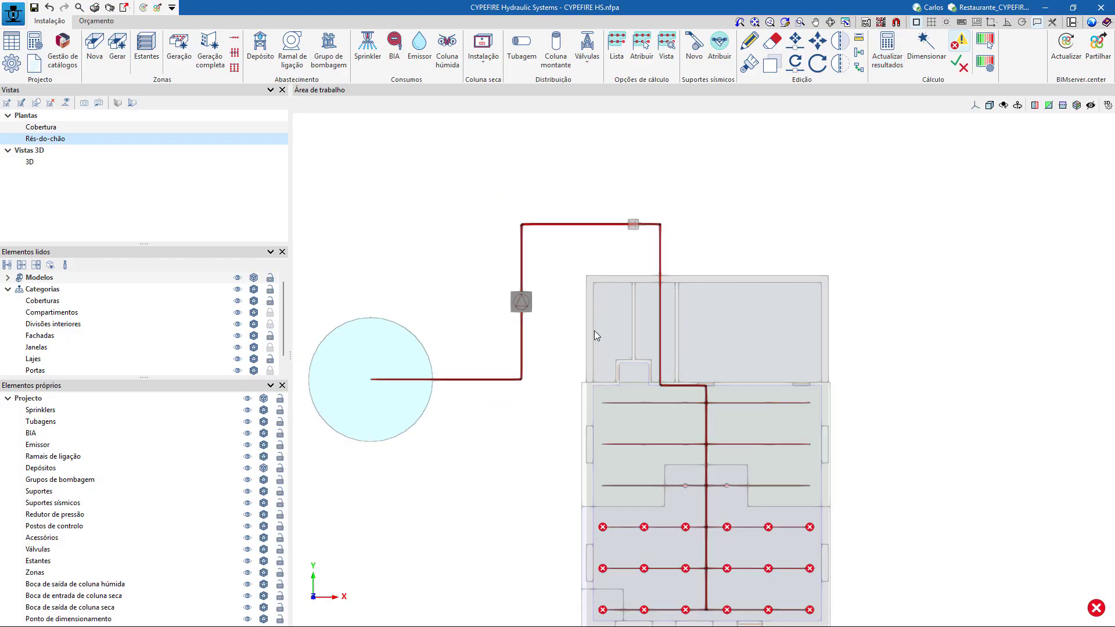
Size the installation automatically for Hipótese 1 using the Completo sizing type.
{"action": "scroll", "coordinate": [579, 241], "scroll_direction": "up", "scroll_amount": 2}
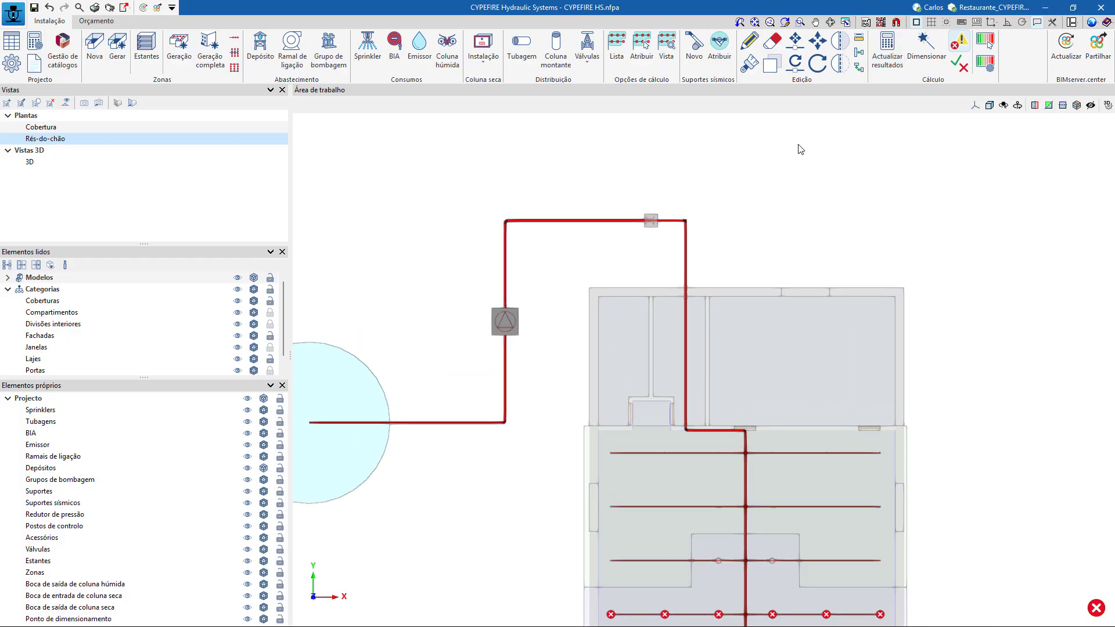
{"action": "left_click", "coordinate": [928, 58]}
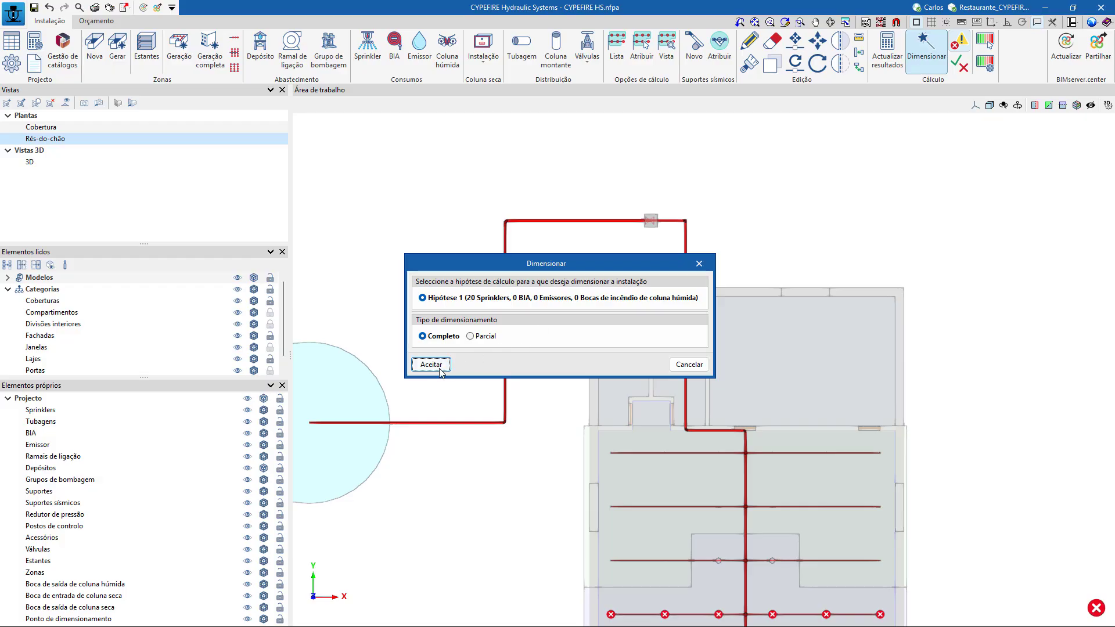
{"action": "left_click_drag", "start_coordinate": [490, 263], "coordinate": [799, 164]}
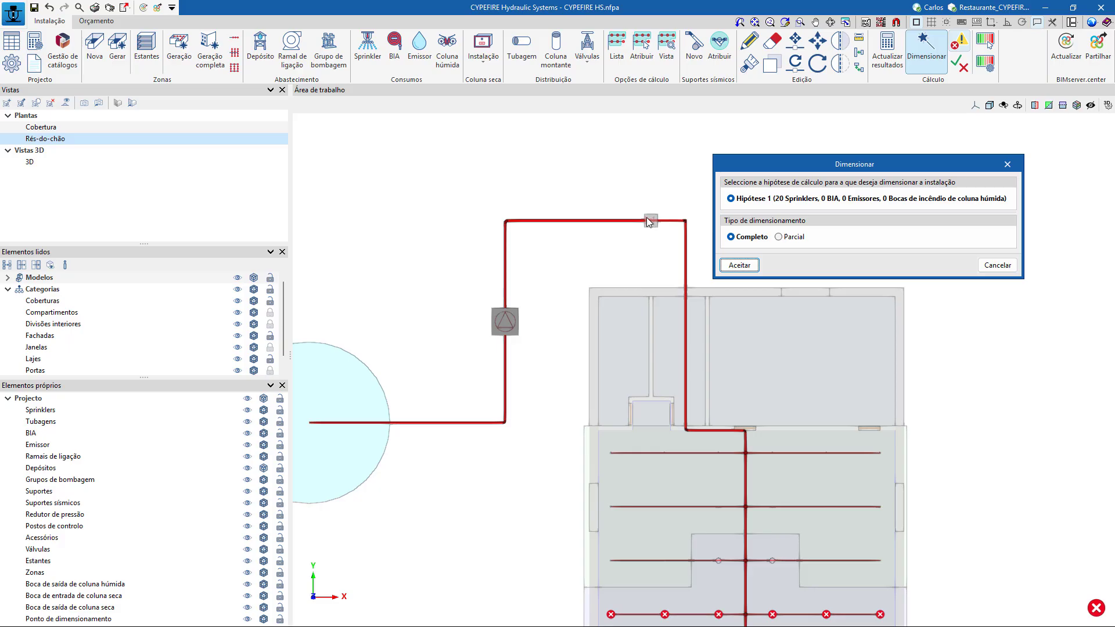
{"action": "left_click", "coordinate": [779, 237]}
{"action": "left_click", "coordinate": [738, 237]}
{"action": "left_click", "coordinate": [739, 238]}
{"action": "left_click", "coordinate": [740, 264]}
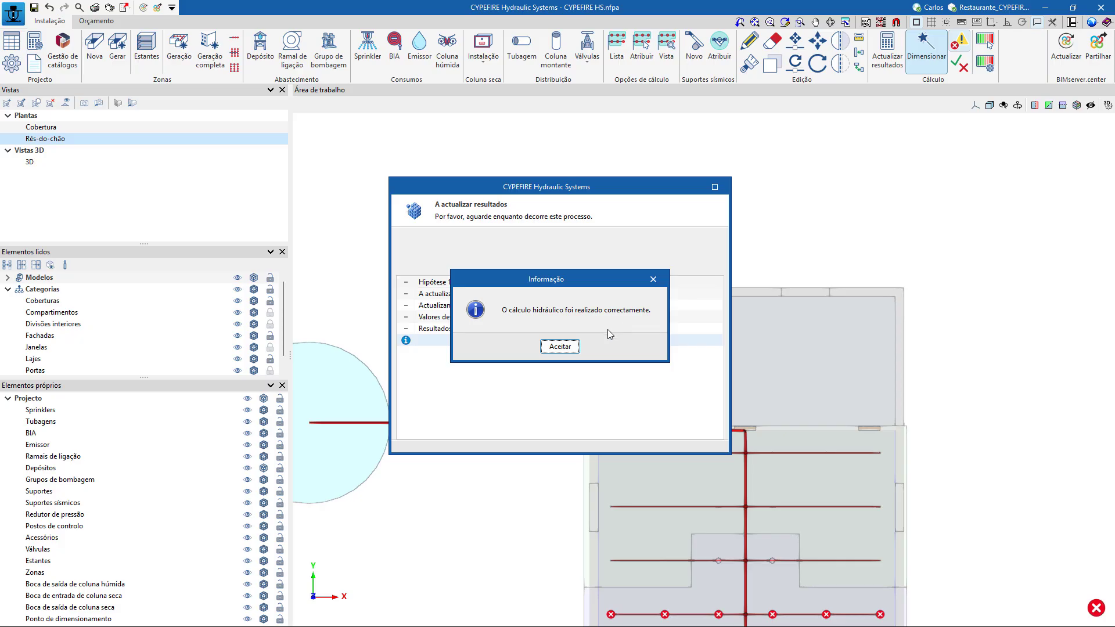
{"action": "left_click", "coordinate": [561, 347]}
{"action": "scroll", "coordinate": [572, 326], "scroll_direction": "down", "scroll_amount": 2}
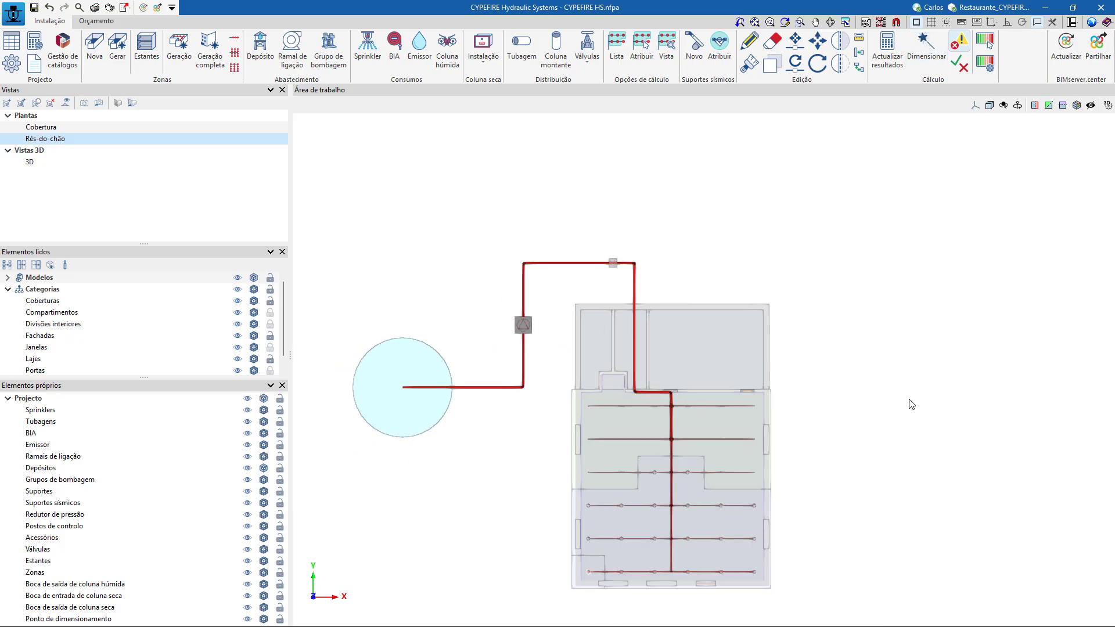
{"action": "middle_click_drag", "start_coordinate": [912, 405], "coordinate": [889, 316]}
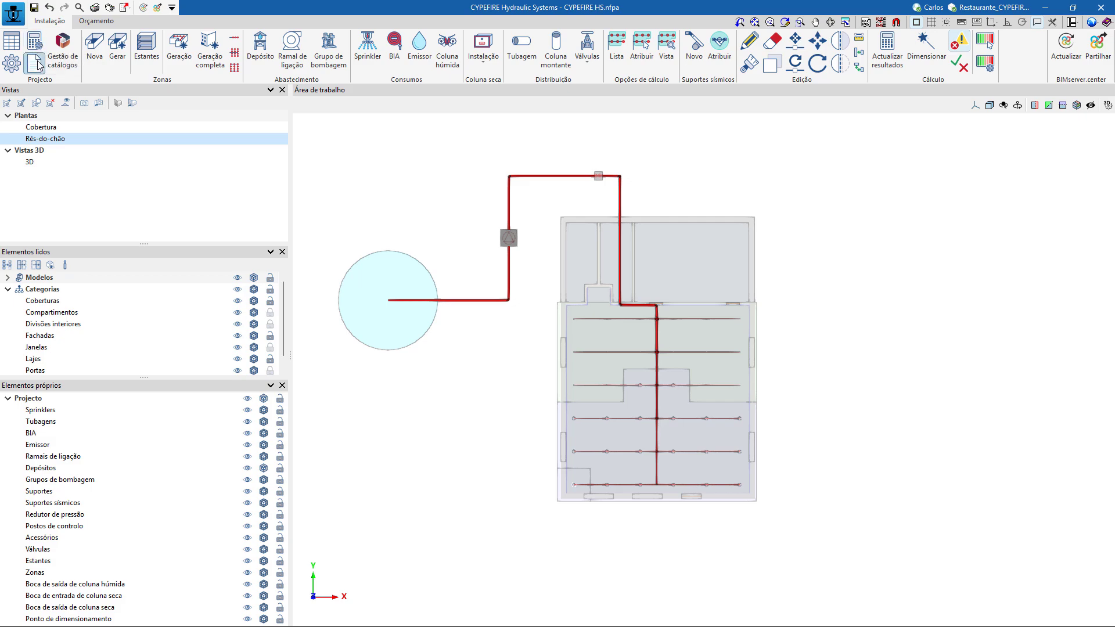
Try excluding the 20 mm and 25 mm sprinkler pipe diameters in the regulatory sizing criteria, and enable both again.
{"action": "left_click", "coordinate": [12, 64]}
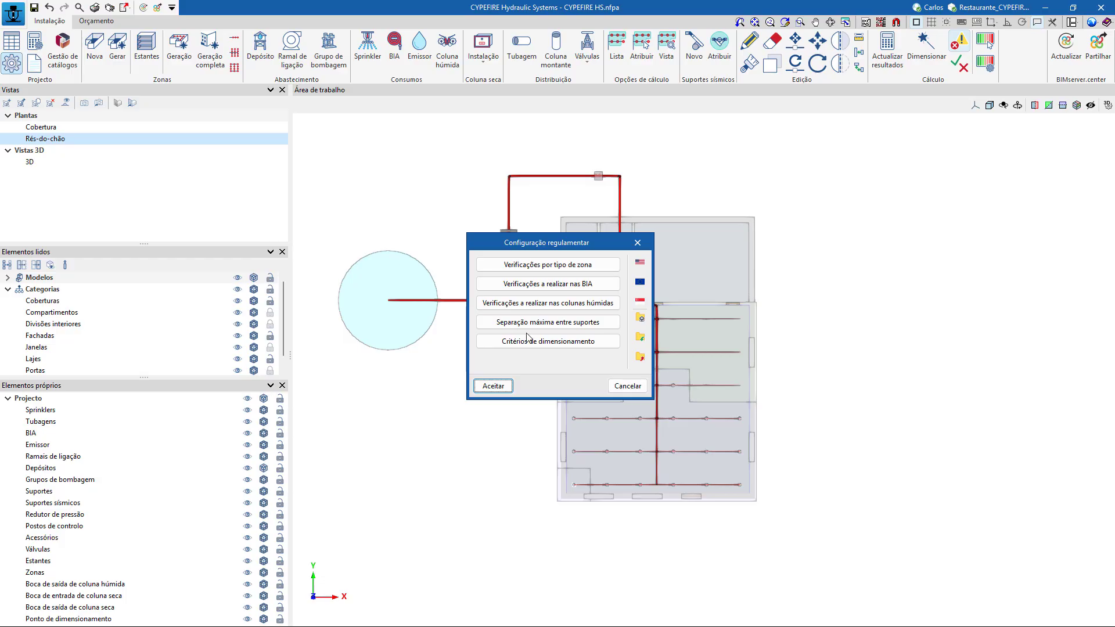
{"action": "left_click", "coordinate": [555, 342]}
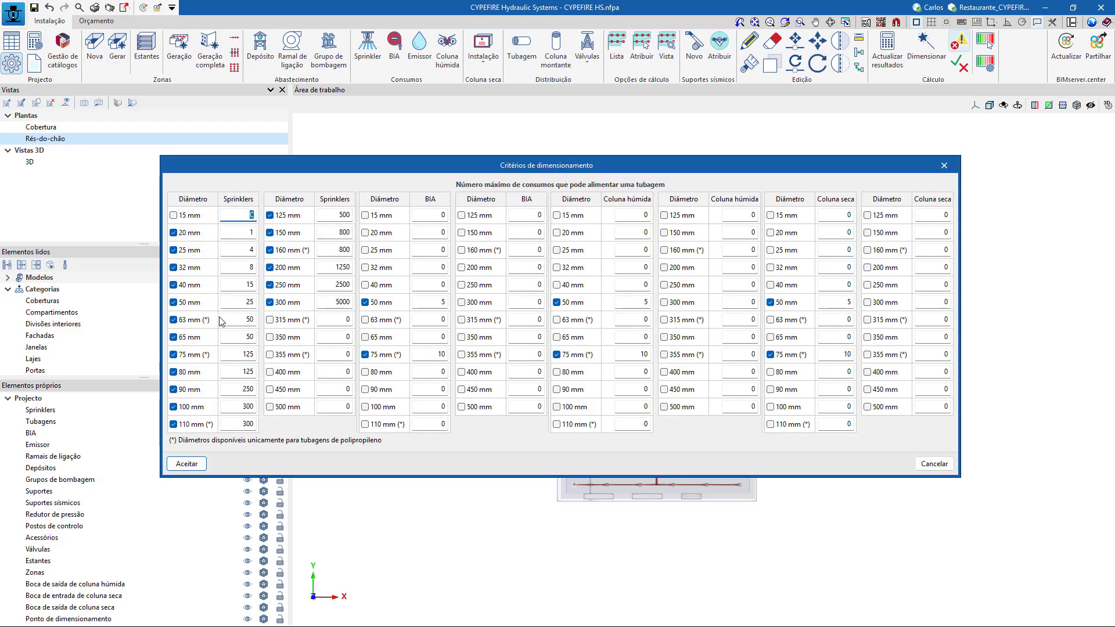
{"action": "left_click", "coordinate": [173, 233]}
{"action": "left_click", "coordinate": [173, 249]}
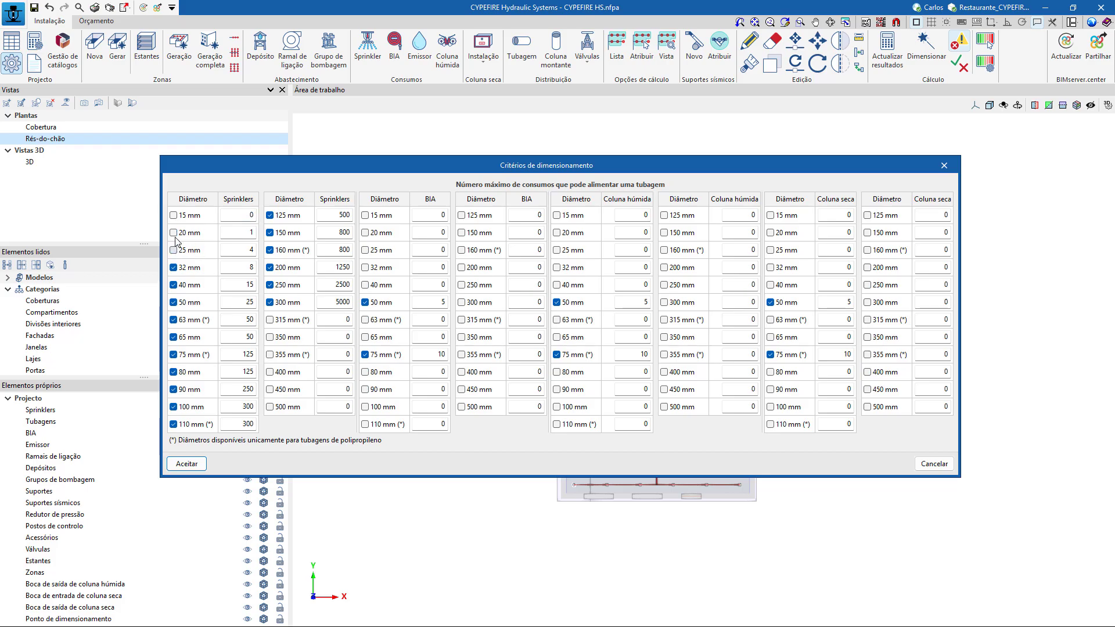
{"action": "left_click", "coordinate": [174, 233]}
{"action": "left_click", "coordinate": [187, 464]}
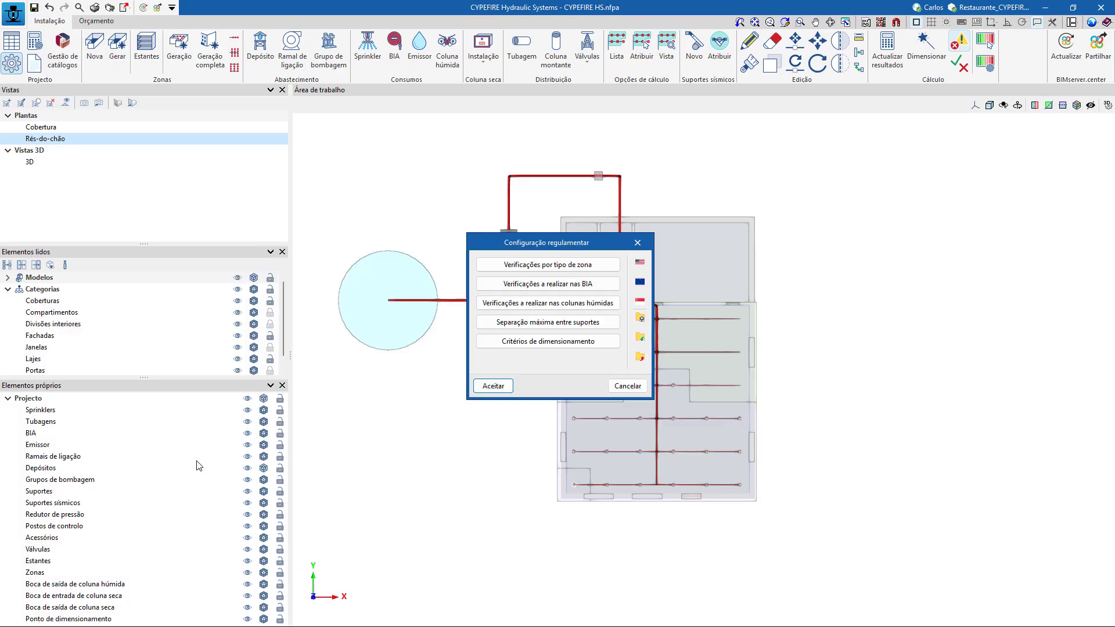
{"action": "left_click", "coordinate": [494, 386]}
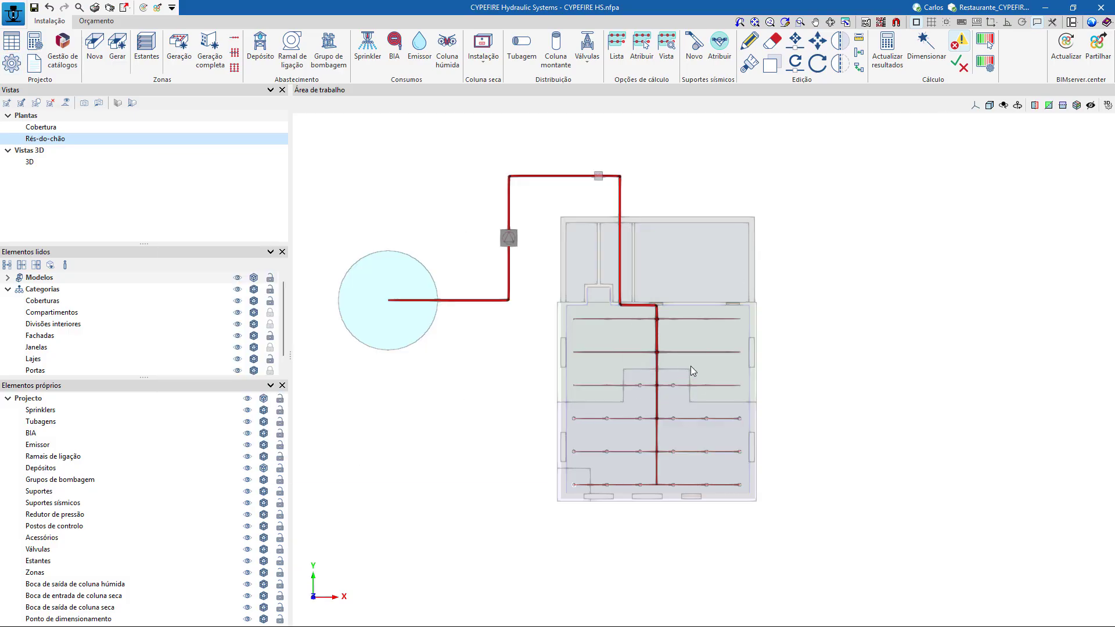
Inspect the hydraulic and layout checks of the most unfavourable sprinkler, at the far end of the last branch line.
{"action": "scroll", "coordinate": [720, 372], "scroll_direction": "up", "scroll_amount": 1}
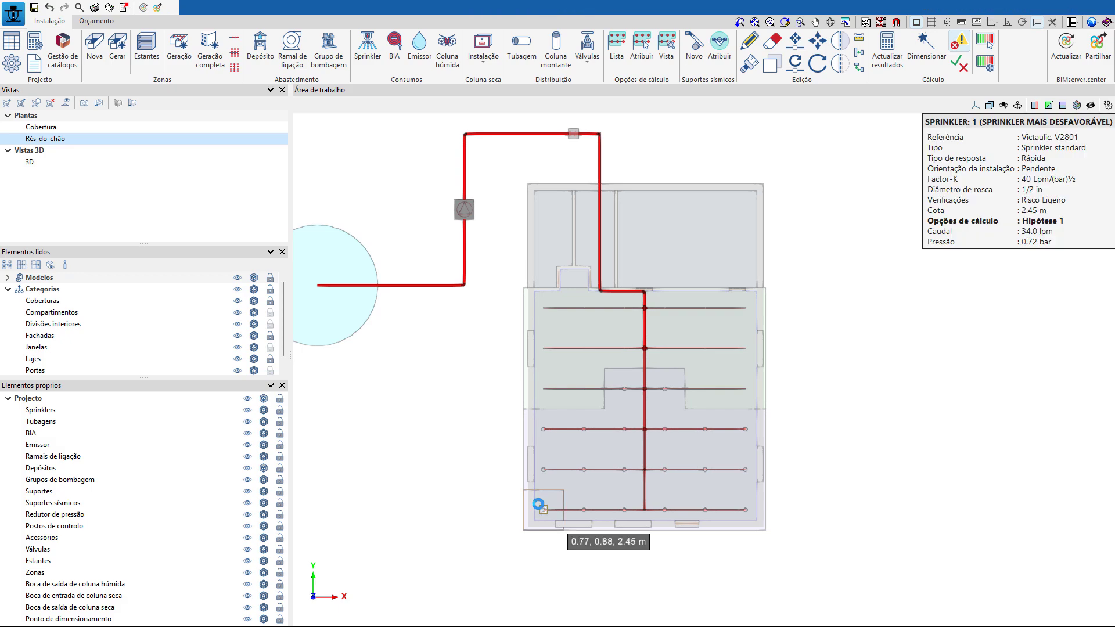
{"action": "double_click", "coordinate": [540, 510]}
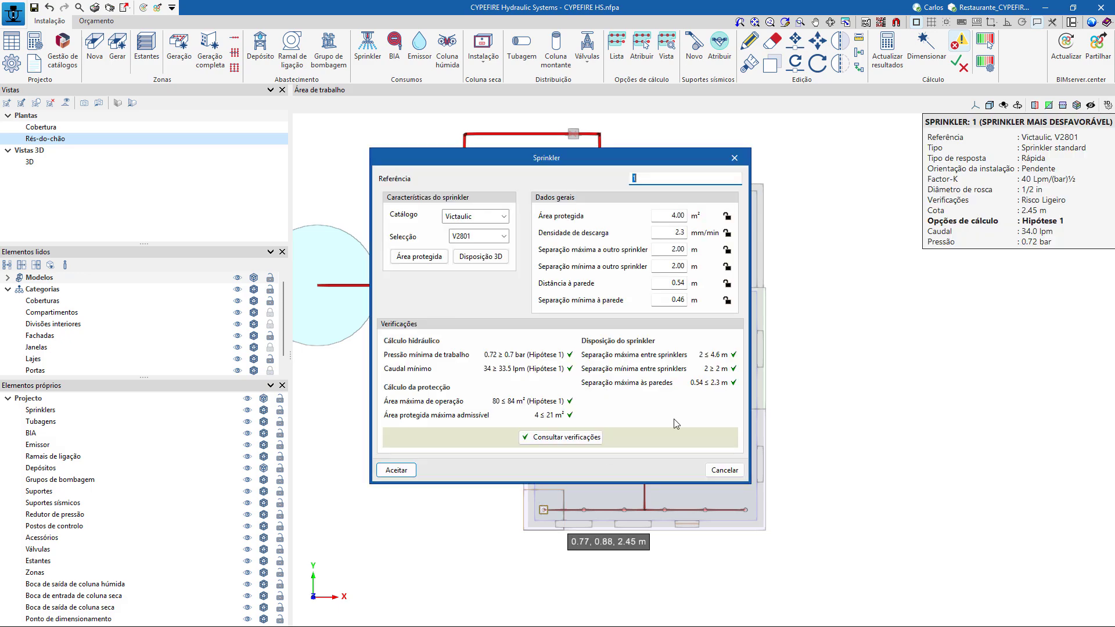
{"action": "left_click", "coordinate": [735, 159]}
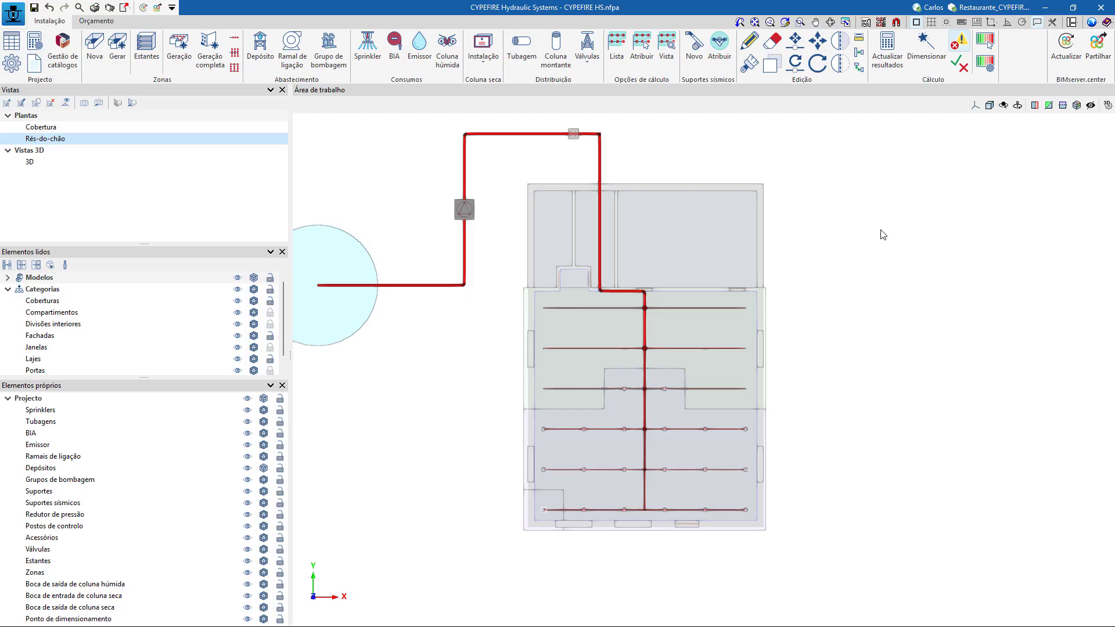
Examine the diameters and hydraulic results along the main supply pipe and its branch connections inside the building.
{"action": "scroll", "coordinate": [747, 307], "scroll_direction": "up", "scroll_amount": 4}
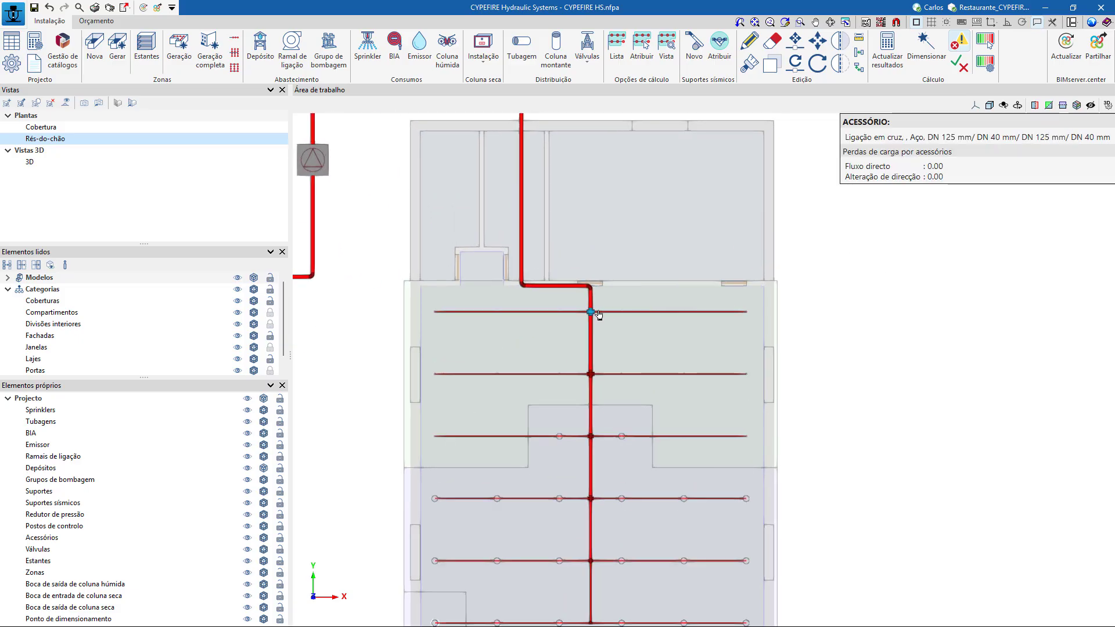
{"action": "mouse_move", "coordinate": [498, 210]}
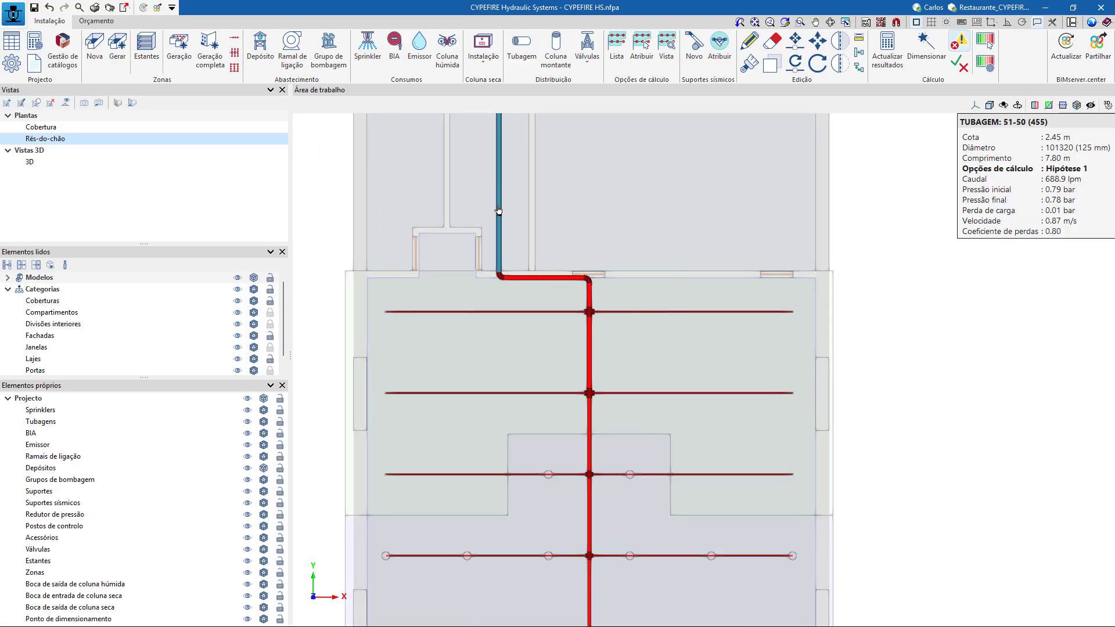
{"action": "middle_click_drag", "start_coordinate": [498, 109], "coordinate": [561, 244]}
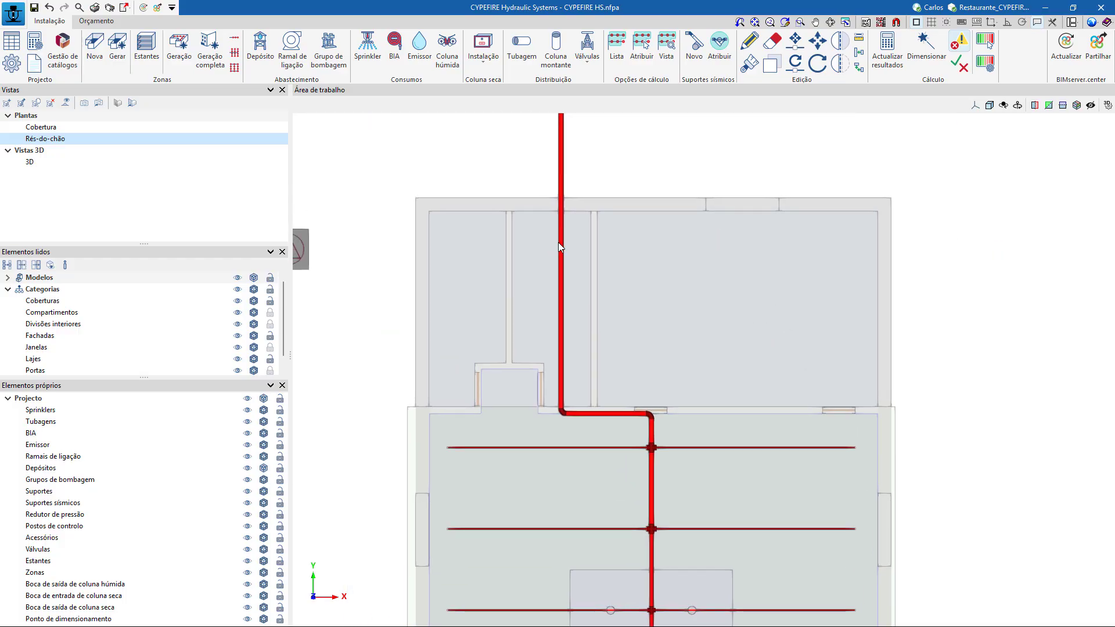
{"action": "mouse_move", "coordinate": [560, 246]}
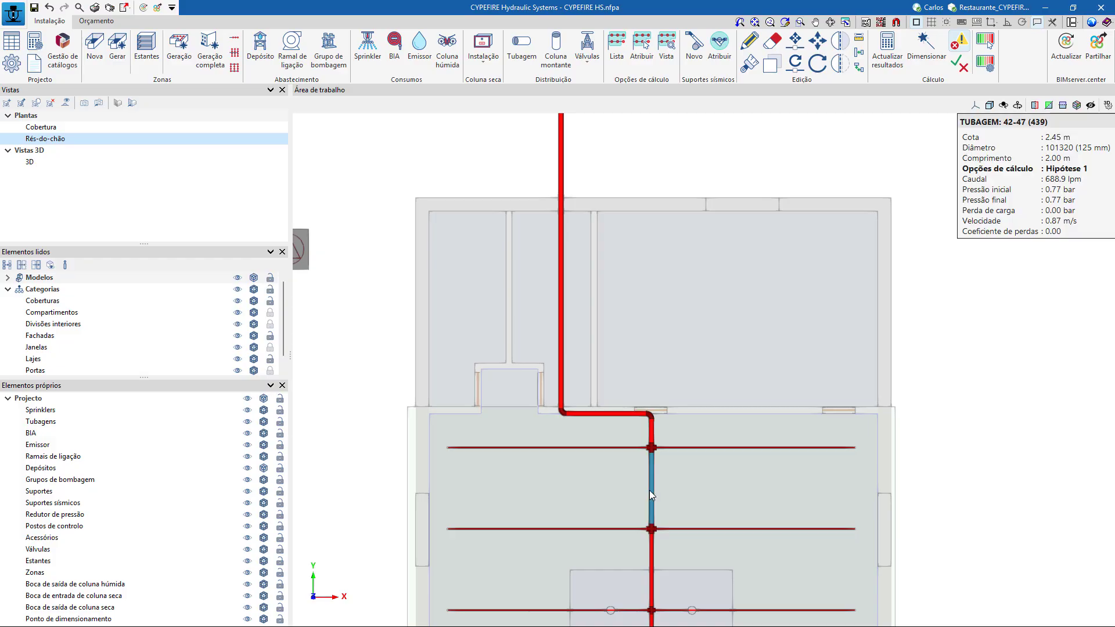
{"action": "mouse_move", "coordinate": [701, 452]}
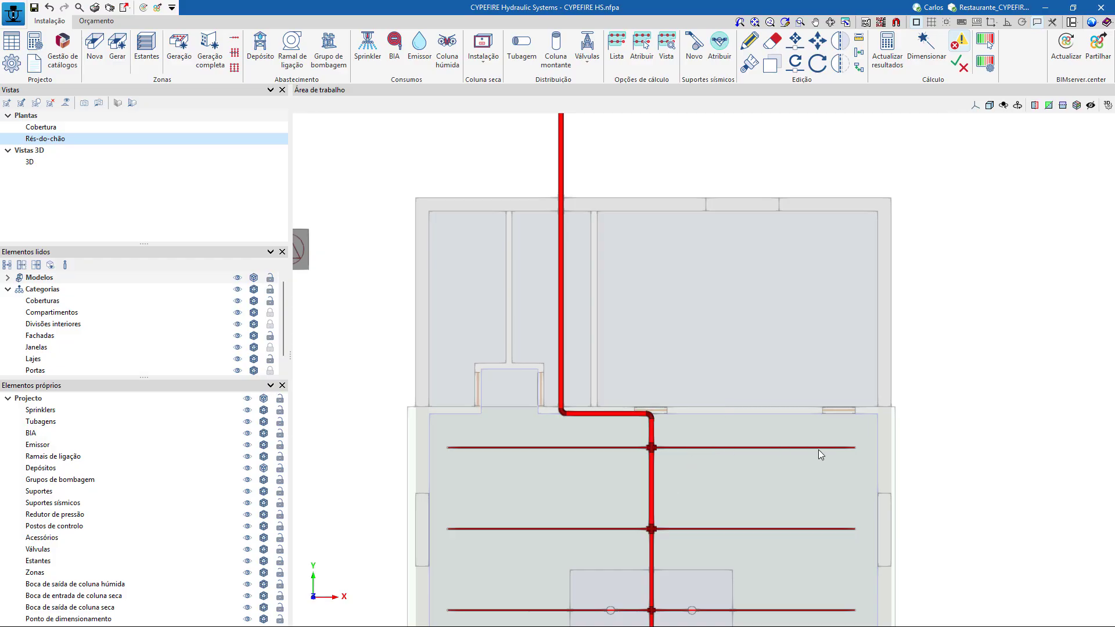
{"action": "mouse_move", "coordinate": [821, 453]}
Exclude the 125 mm diameter for sprinkler pipes in the regulatory sizing criteria.
{"action": "left_click", "coordinate": [12, 62]}
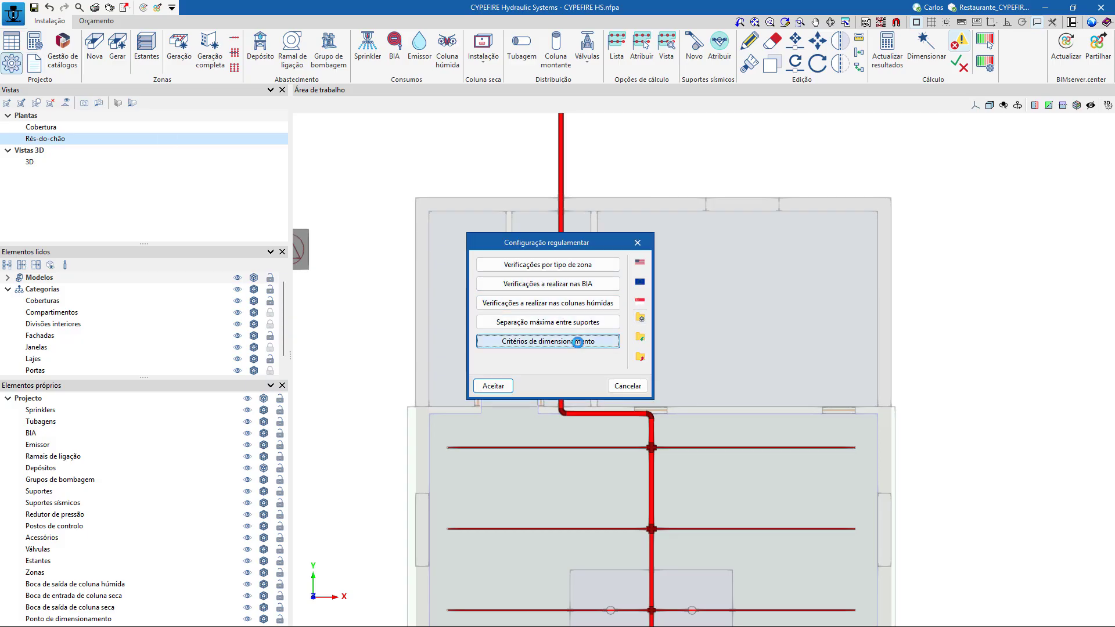
{"action": "left_click", "coordinate": [551, 342]}
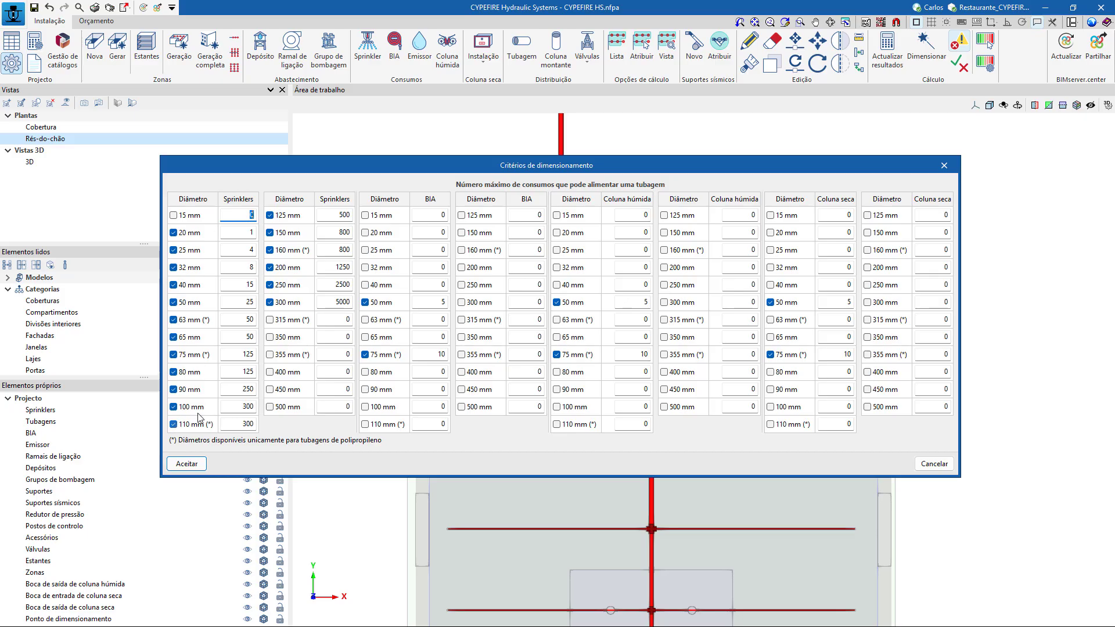
{"action": "left_click", "coordinate": [270, 216]}
{"action": "left_click", "coordinate": [187, 464]}
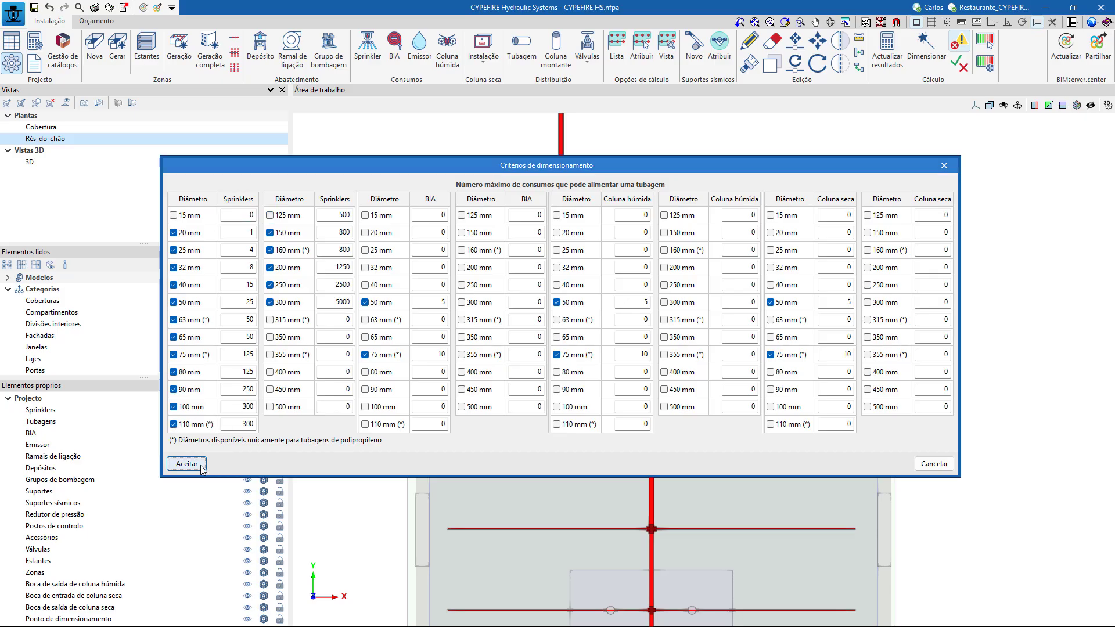
{"action": "left_click", "coordinate": [491, 385]}
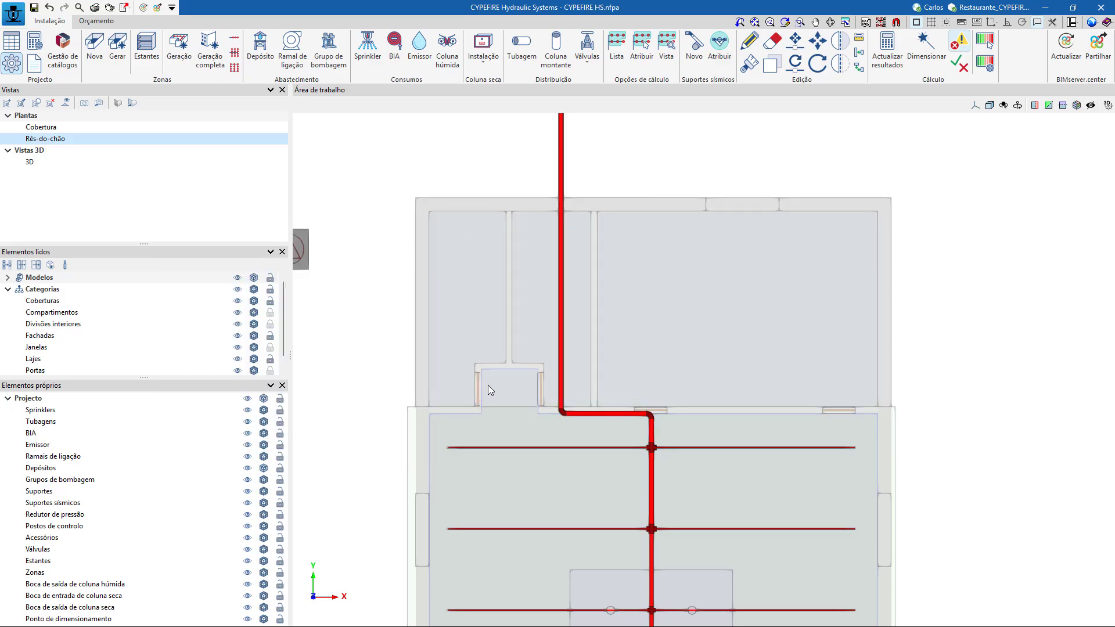
Rerun the Completo sizing for Hipótese 1 with the revised diameter criteria and check the main supply pipe.
{"action": "left_click", "coordinate": [927, 49]}
{"action": "left_click", "coordinate": [431, 364]}
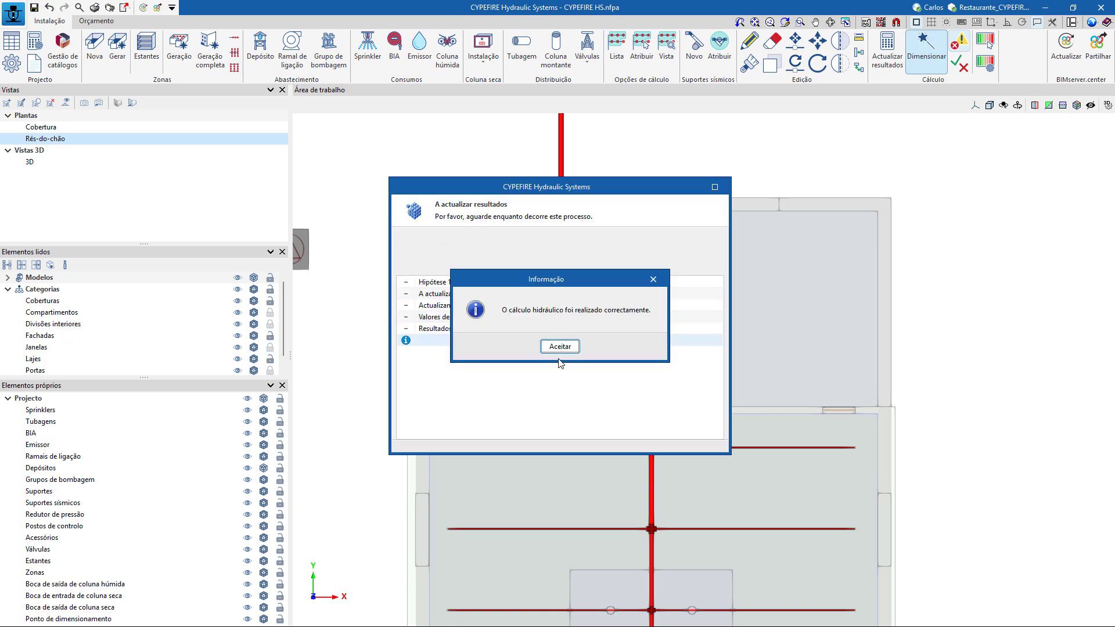
{"action": "left_click", "coordinate": [560, 347]}
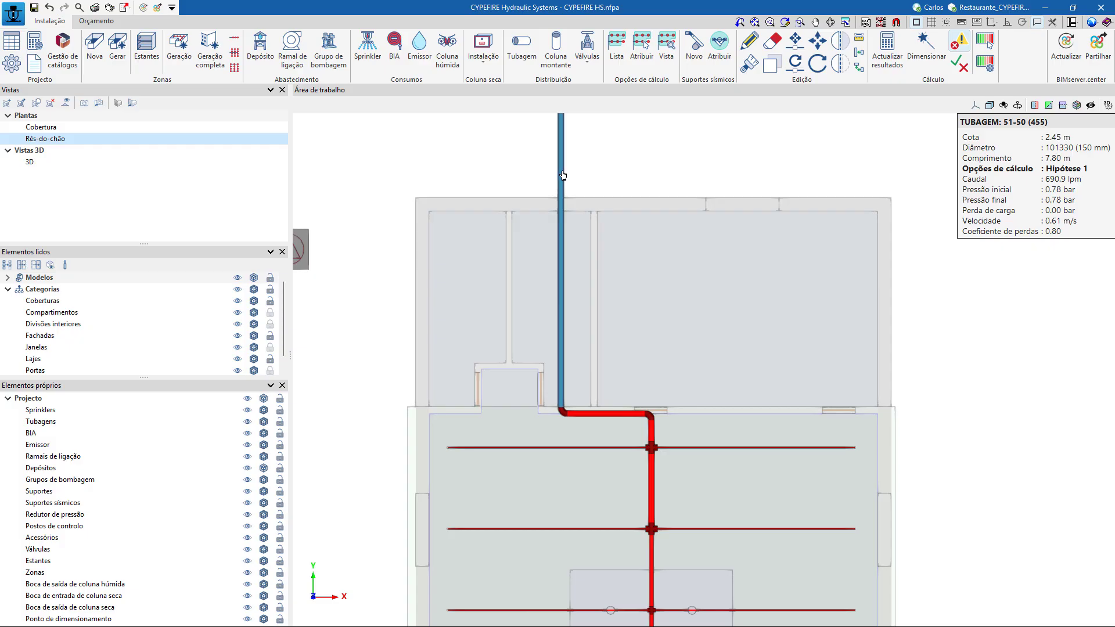
Review the regulatory sizing criteria that limit how many sprinklers each pipe diameter can feed.
{"action": "left_click", "coordinate": [11, 63]}
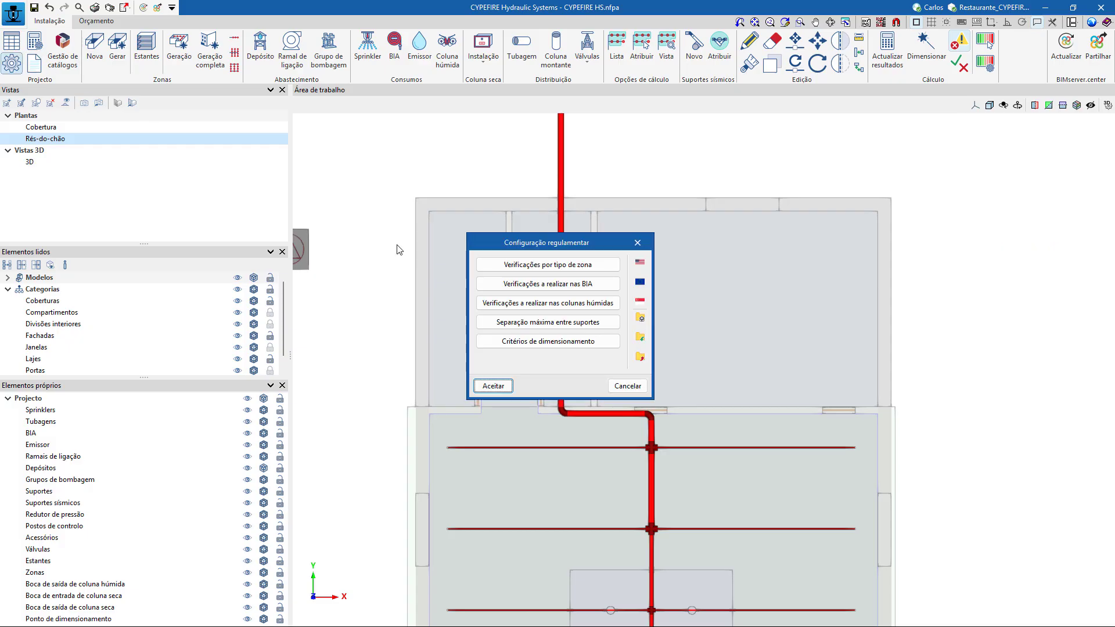
{"action": "left_click", "coordinate": [578, 345]}
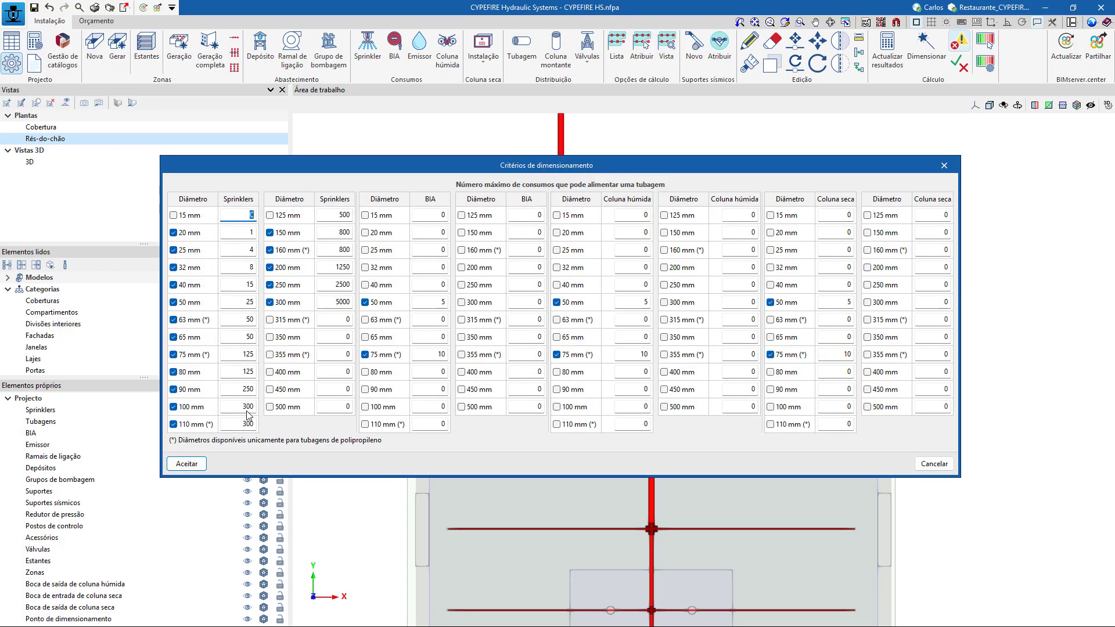
{"action": "left_click", "coordinate": [198, 465]}
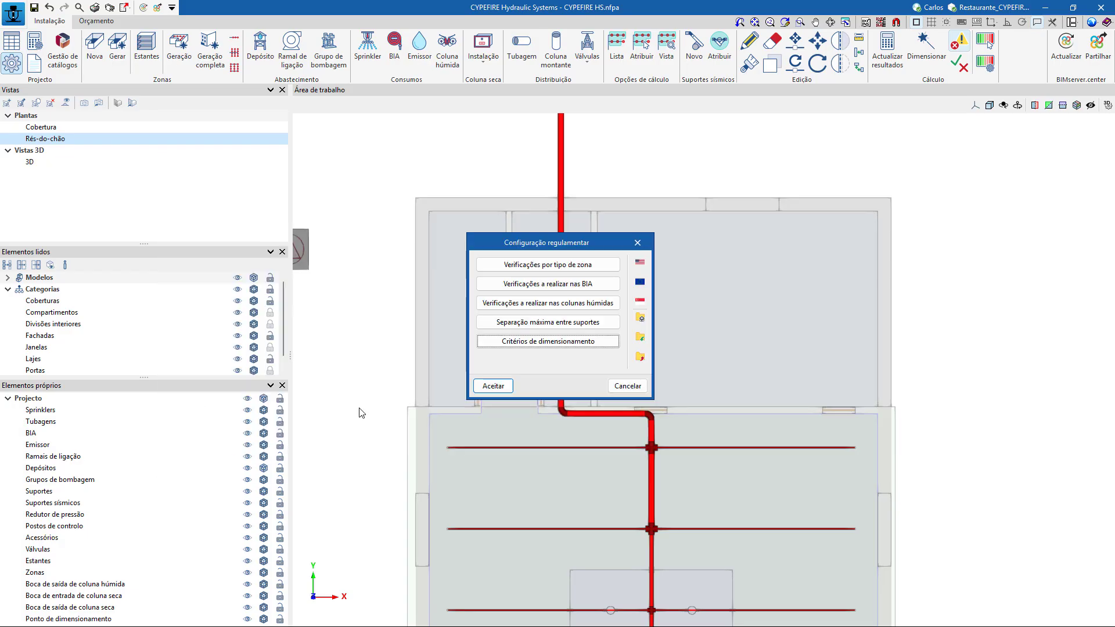
{"action": "left_click", "coordinate": [493, 386]}
{"action": "scroll", "coordinate": [723, 339], "scroll_direction": "down", "scroll_amount": 3}
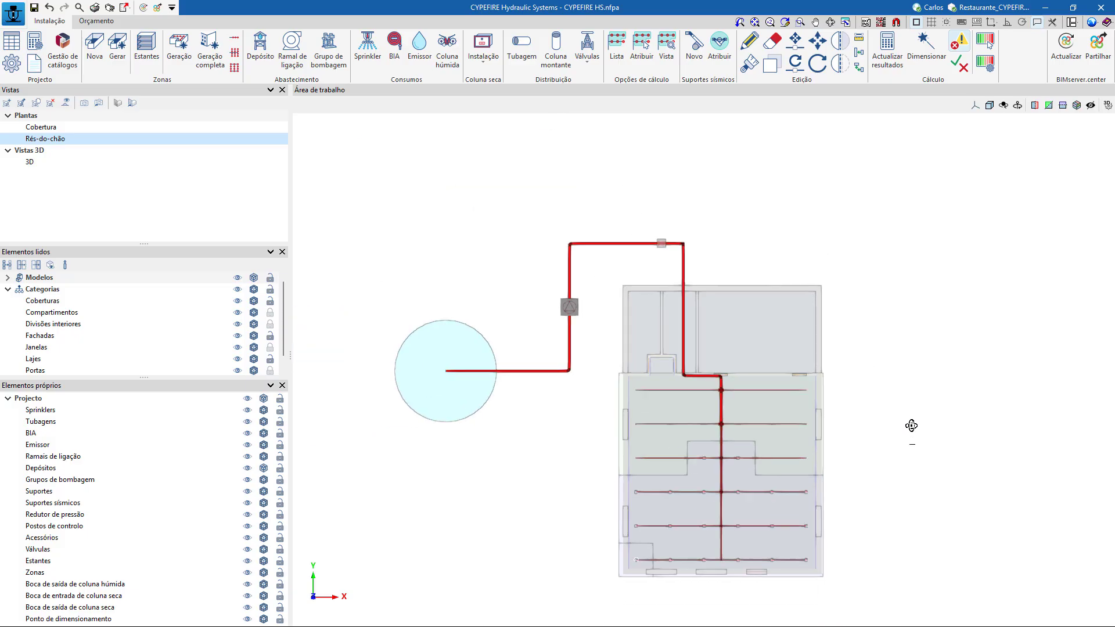
{"action": "mouse_move", "coordinate": [912, 426]}
{"action": "middle_mouse_down", "text": "shift"}
{"action": "mouse_move", "coordinate": [953, 345]}
{"action": "mouse_move", "coordinate": [907, 424]}
{"action": "middle_mouse_up", "text": "shift"}
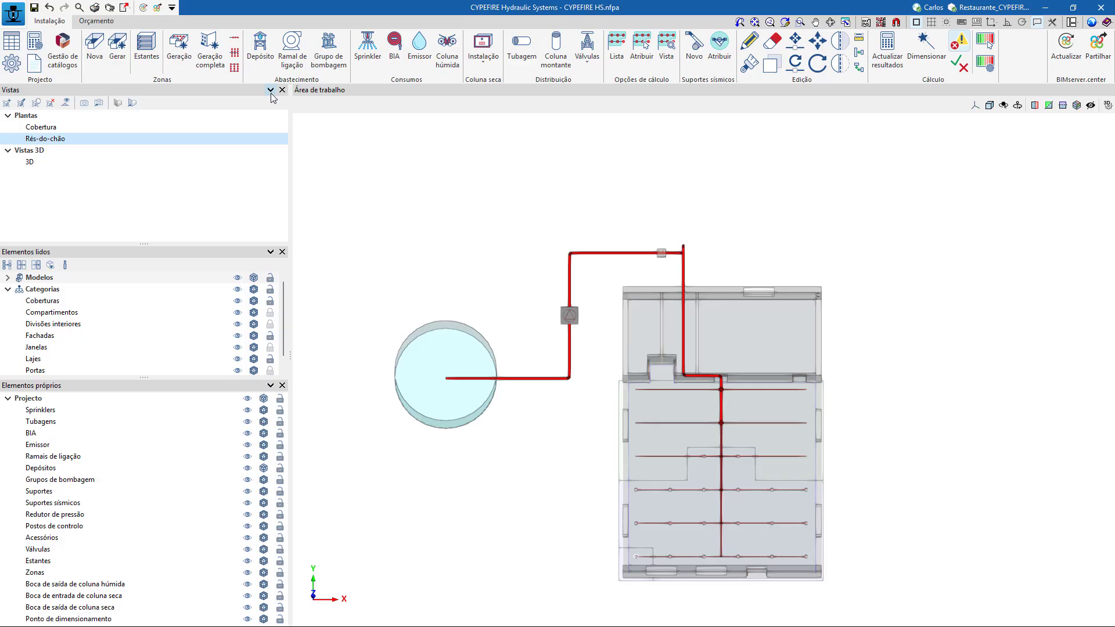
{"action": "left_click", "coordinate": [133, 103]}
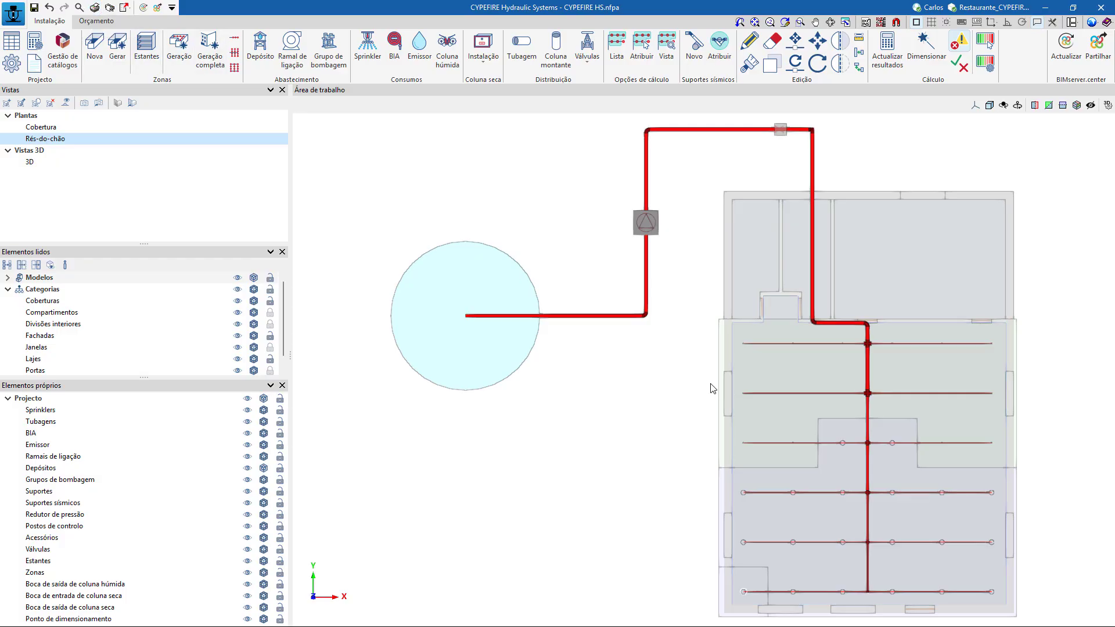
{"action": "left_click", "coordinate": [520, 352]}
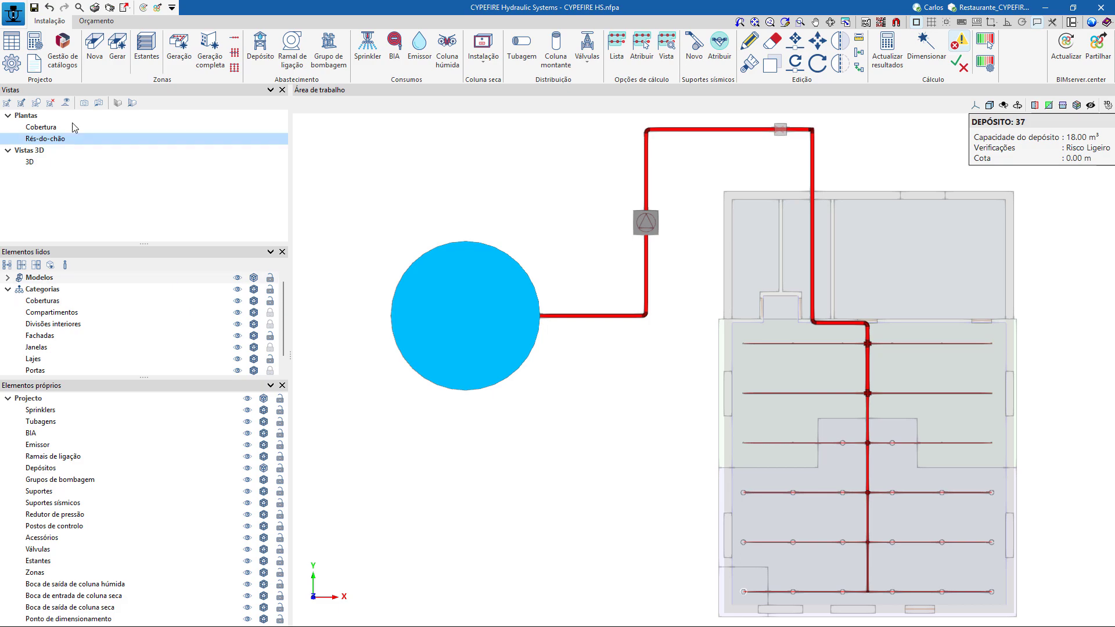
Check that the calculation conditions in the general data include generating the support take-off.
{"action": "left_click", "coordinate": [34, 63]}
{"action": "left_click", "coordinate": [562, 304]}
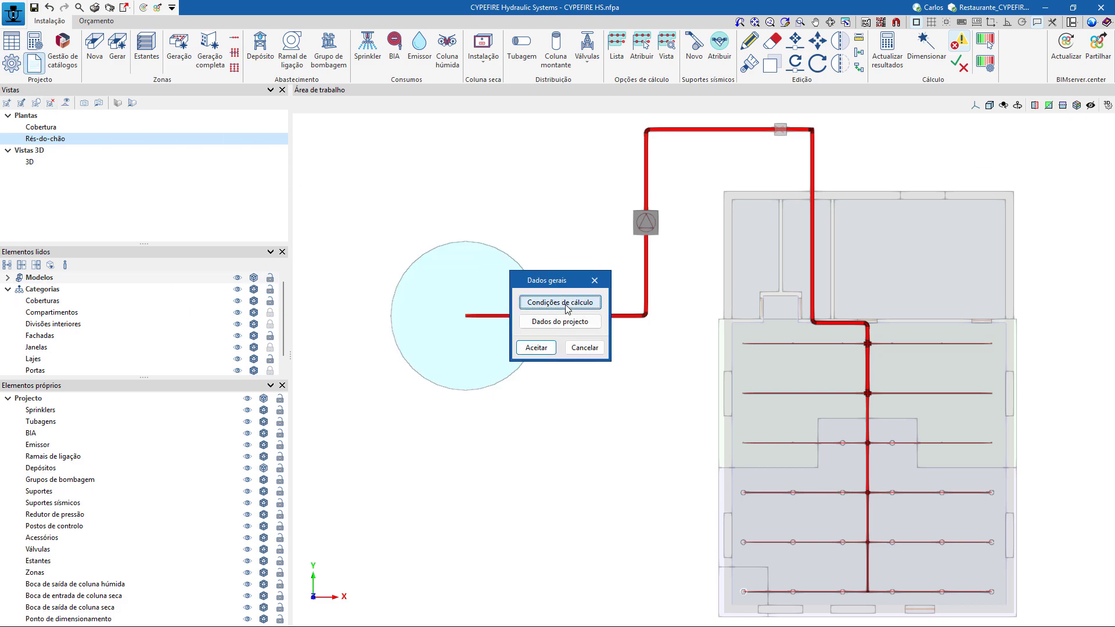
{"action": "left_click", "coordinate": [556, 298]}
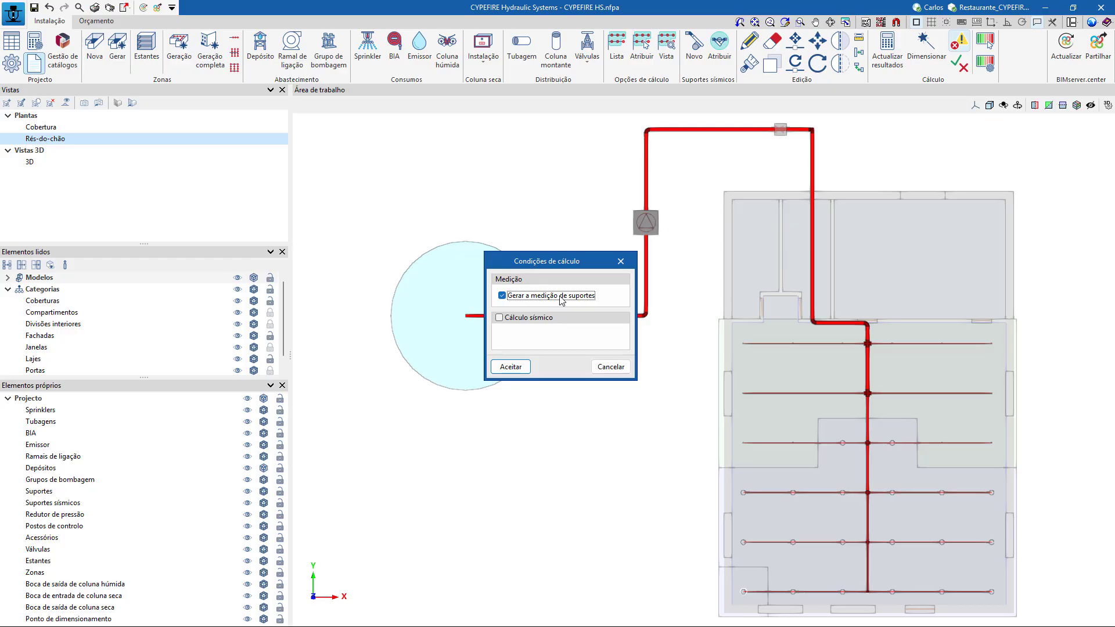
{"action": "left_click", "coordinate": [511, 367]}
{"action": "left_click", "coordinate": [461, 278]}
Review the regulatory maximum separations between supports for each pipe material and diameter.
{"action": "left_click", "coordinate": [14, 65]}
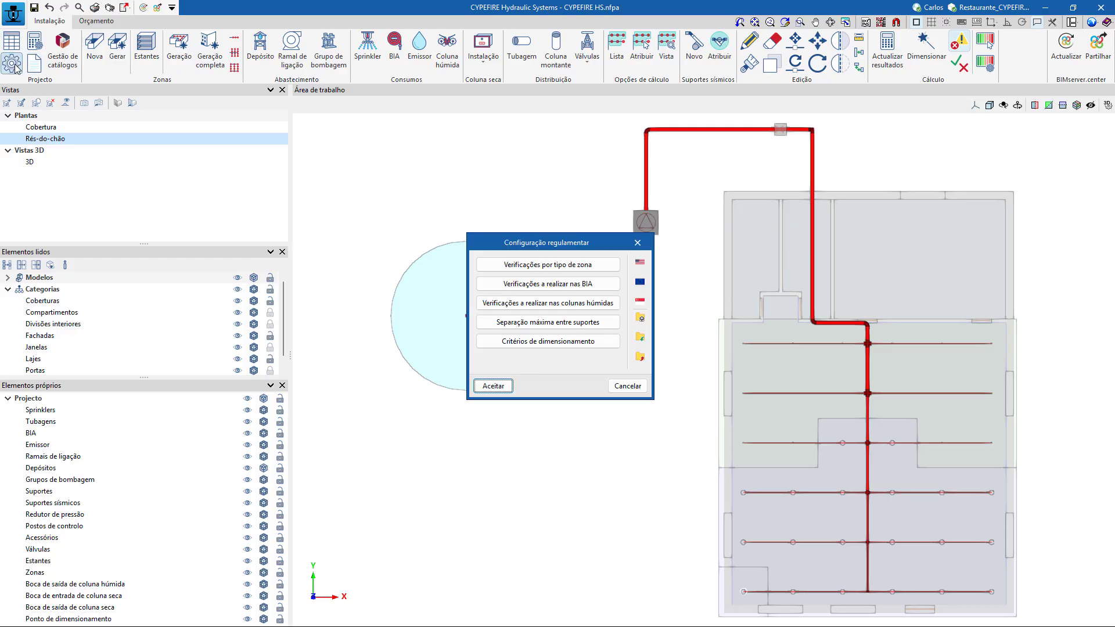
{"action": "left_click", "coordinate": [565, 322]}
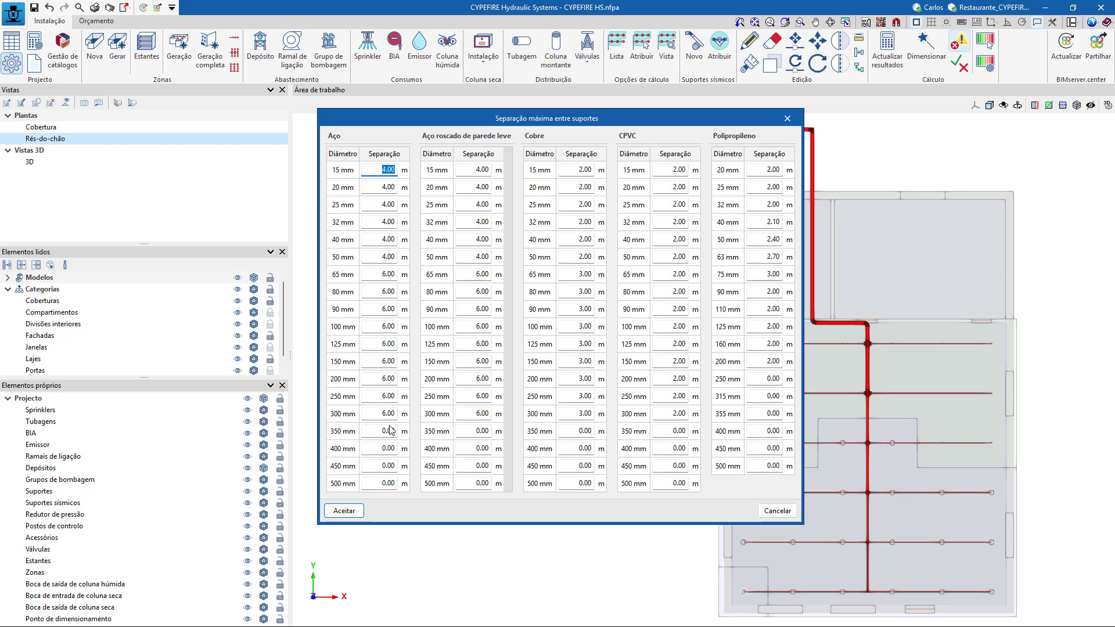
{"action": "left_click", "coordinate": [356, 516]}
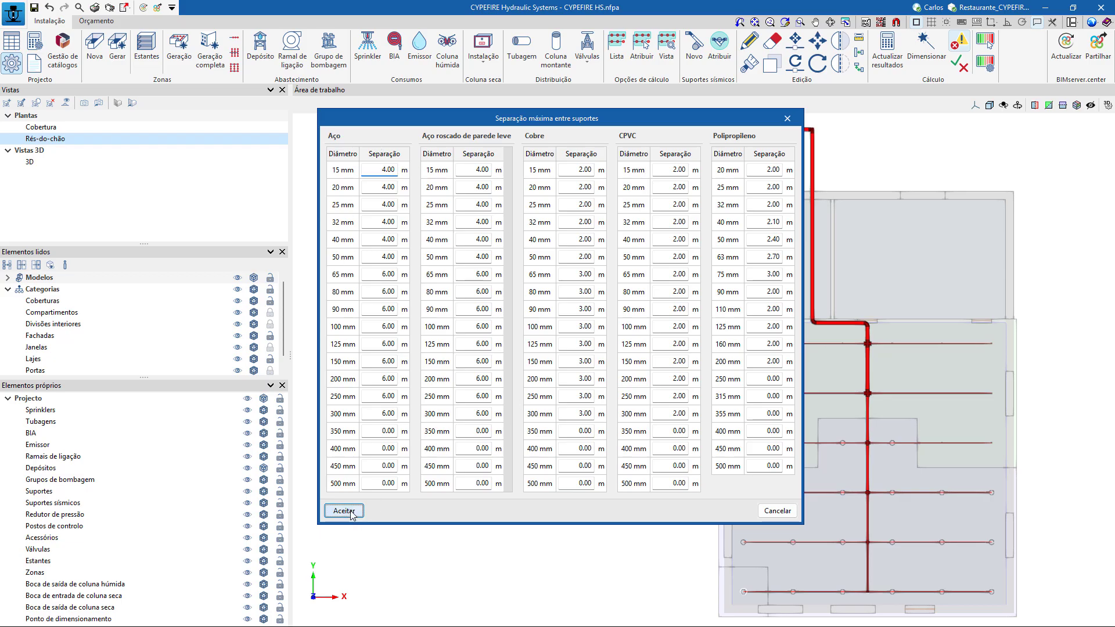
{"action": "left_click", "coordinate": [561, 348]}
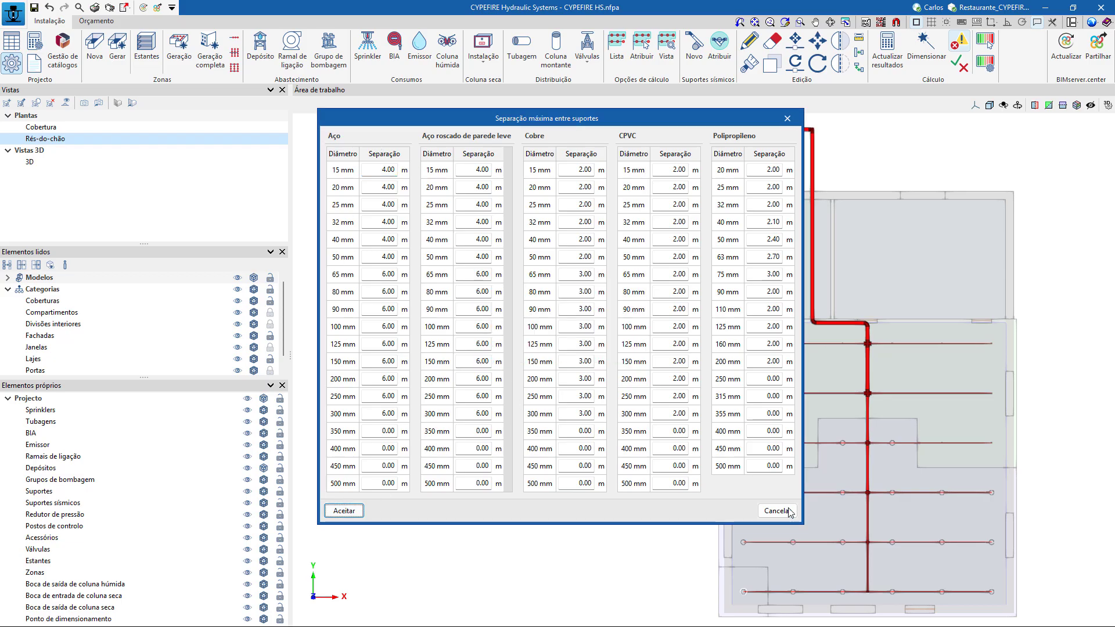
{"action": "left_click", "coordinate": [778, 511]}
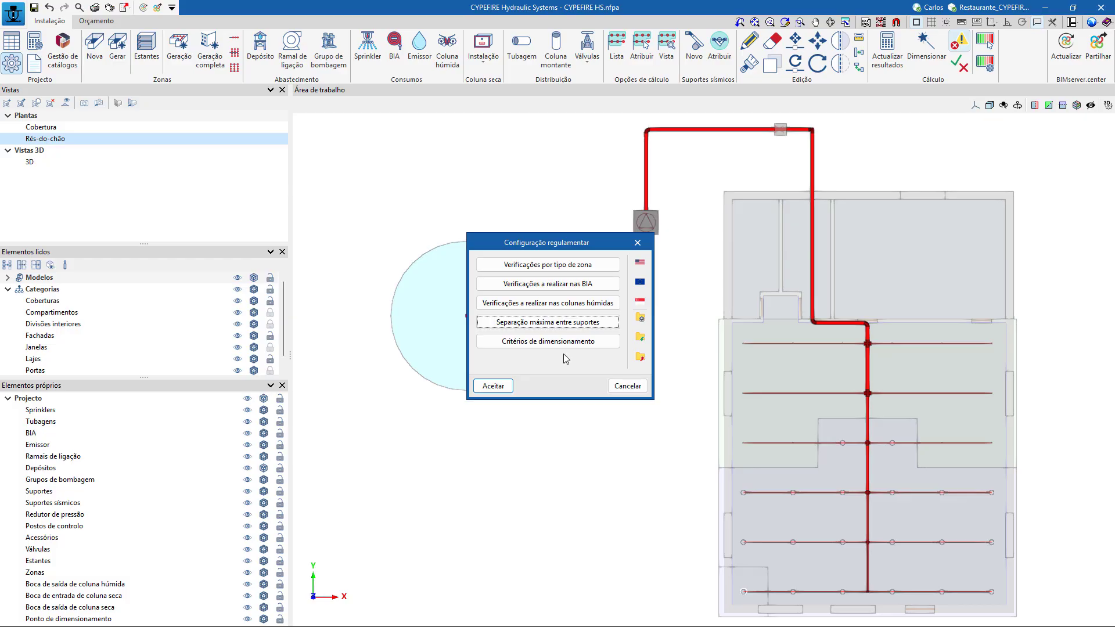
Try to set the maximum support separation of 350 mm steel pipe to 6 m.
{"action": "left_click", "coordinate": [551, 324]}
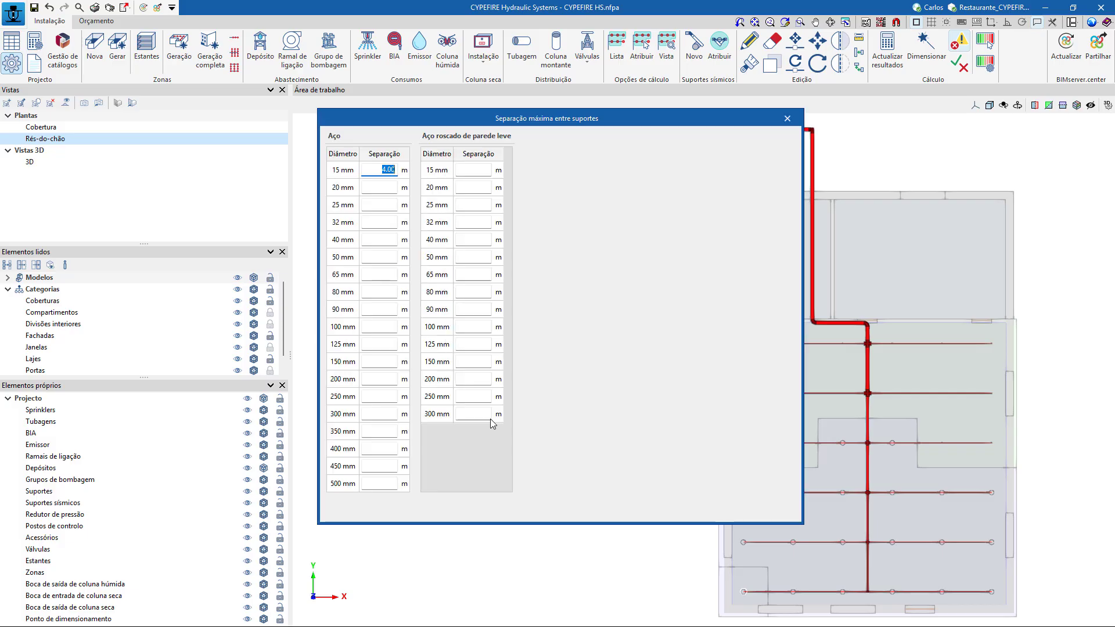
{"action": "left_click", "coordinate": [375, 435]}
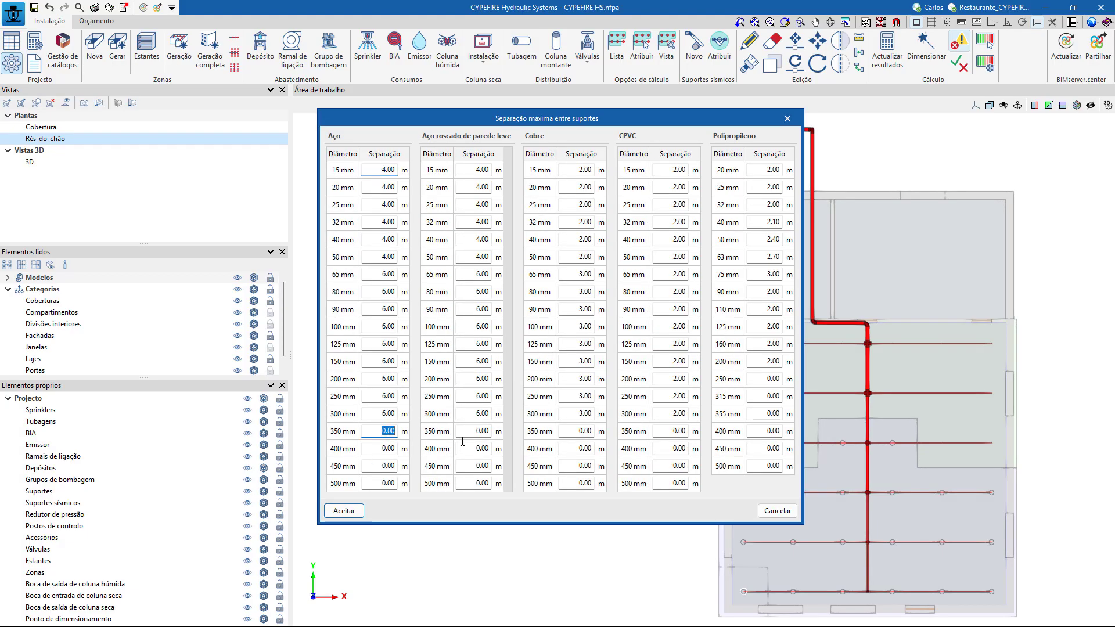
{"action": "left_click", "coordinate": [376, 451]}
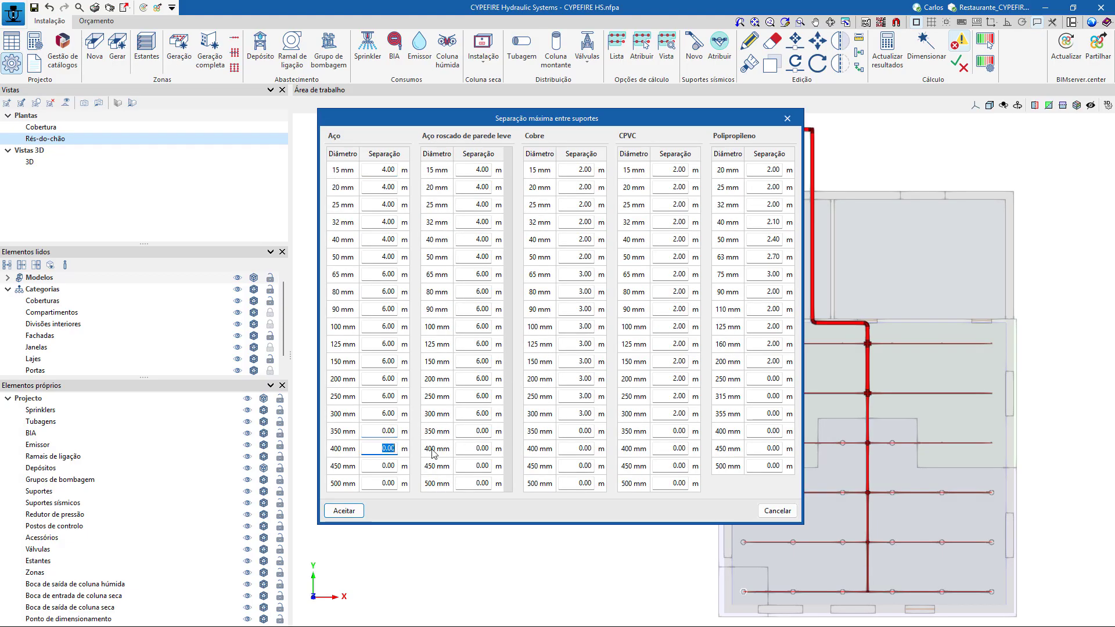
{"action": "left_click", "coordinate": [374, 430]}
{"action": "type", "text": "6"}
{"action": "key", "text": "Return"}
{"action": "left_click", "coordinate": [774, 512]}
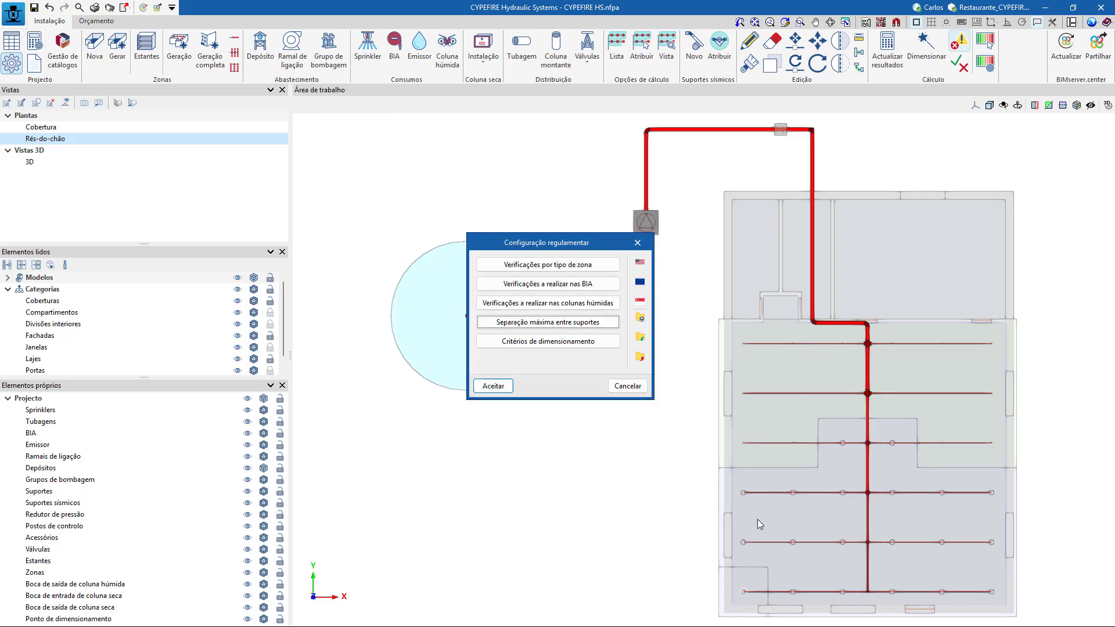
{"action": "left_click", "coordinate": [493, 386]}
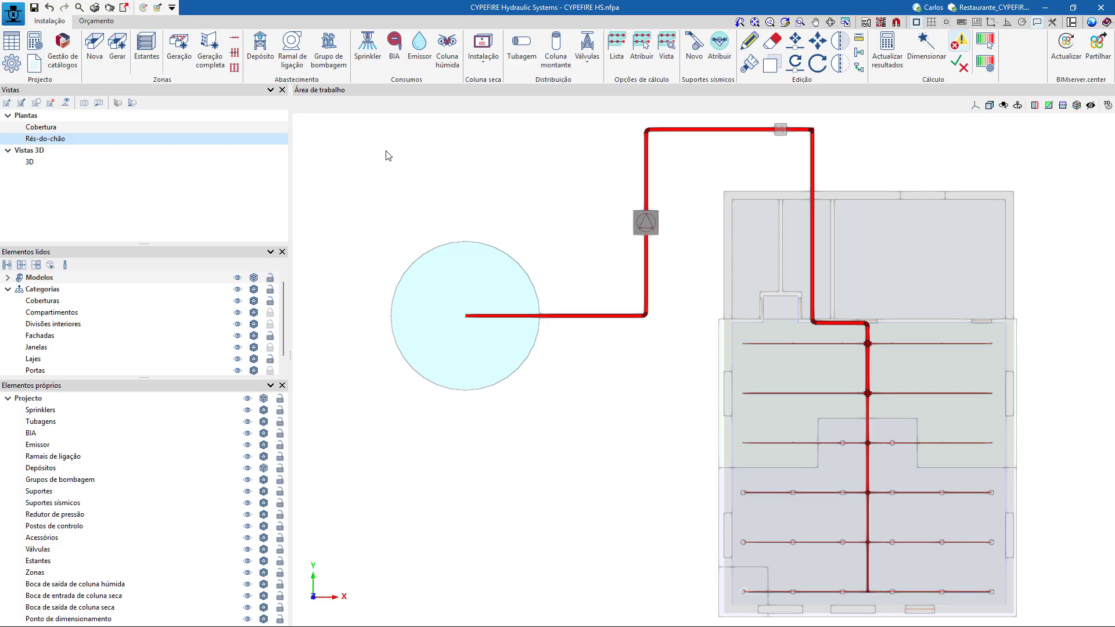
Generate the Projecto report with the index, hydraulic calculation, nodes and pipes chapters.
{"action": "left_click", "coordinate": [95, 7]}
{"action": "left_click", "coordinate": [560, 346]}
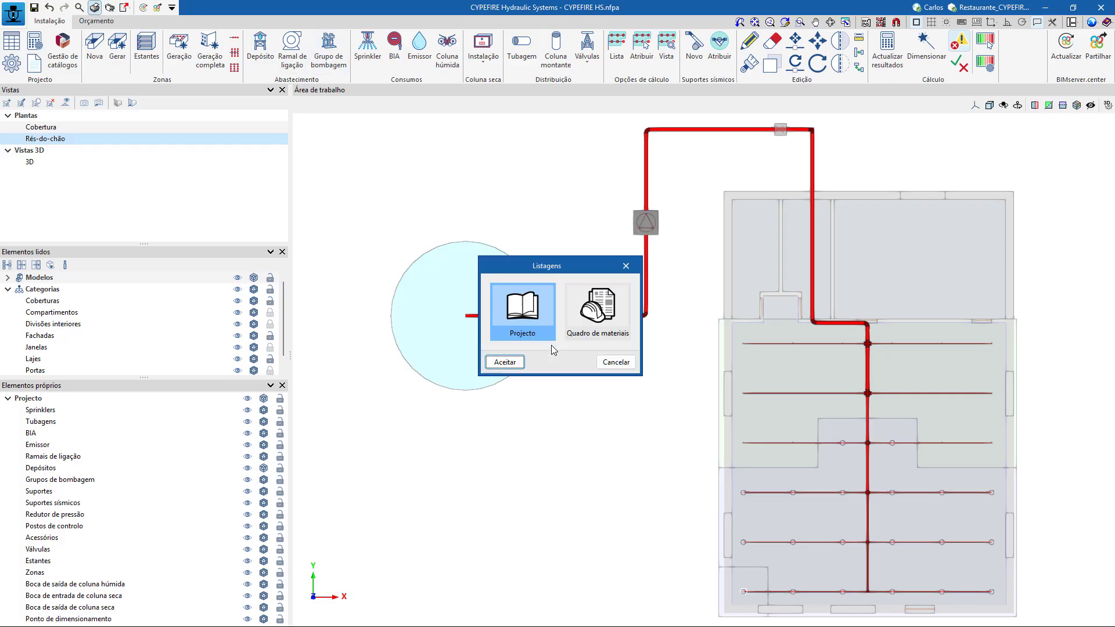
{"action": "left_click", "coordinate": [520, 364]}
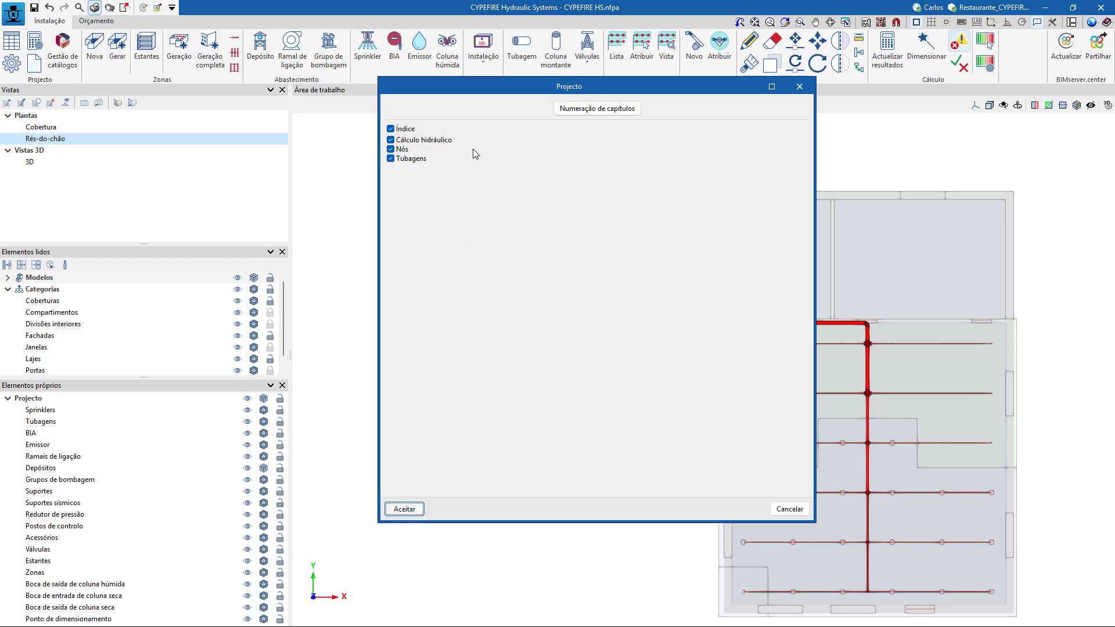
{"action": "left_click", "coordinate": [414, 510]}
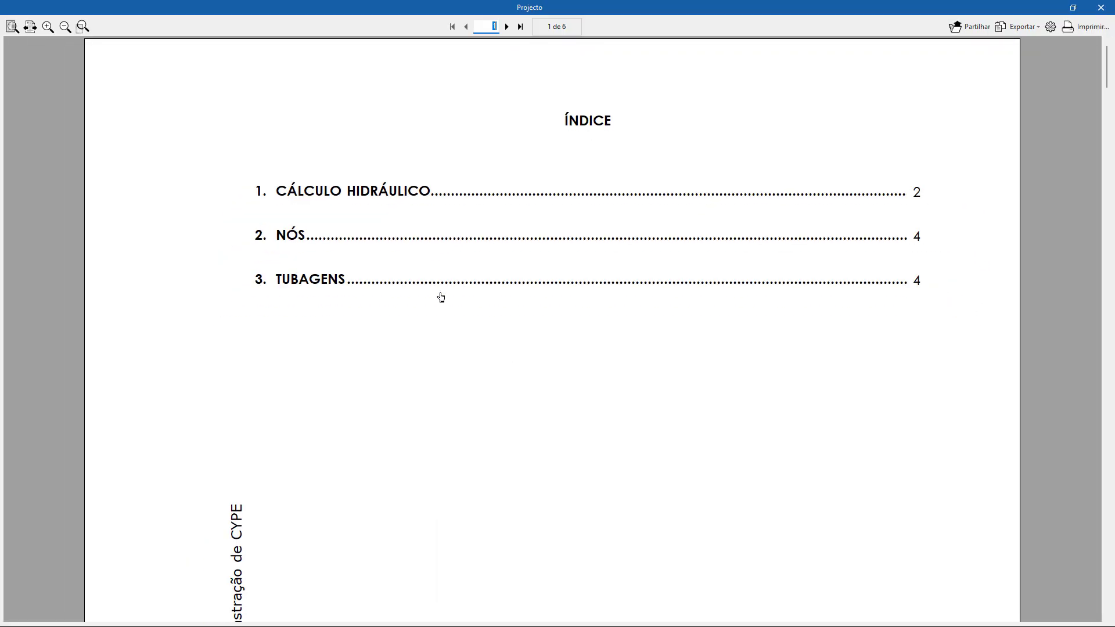
Read through the report's hydraulic calculation chapter, check the available export formats and close the report.
{"action": "left_click", "coordinate": [507, 26]}
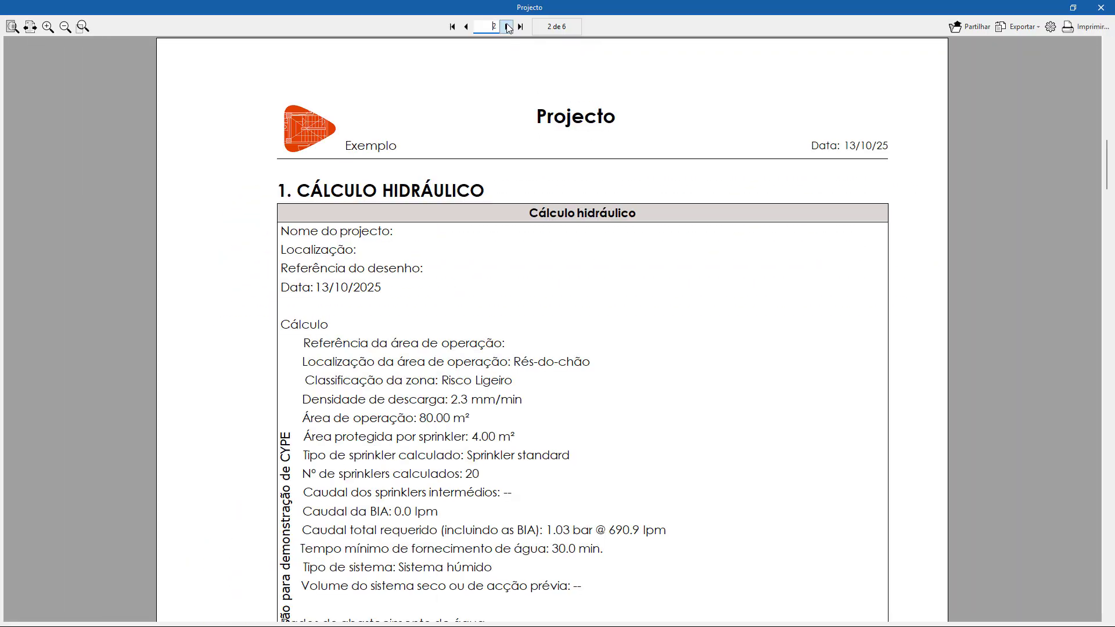
{"action": "scroll", "coordinate": [683, 274], "scroll_direction": "down", "scroll_amount": 5}
{"action": "scroll", "coordinate": [681, 276], "scroll_direction": "down", "scroll_amount": 1}
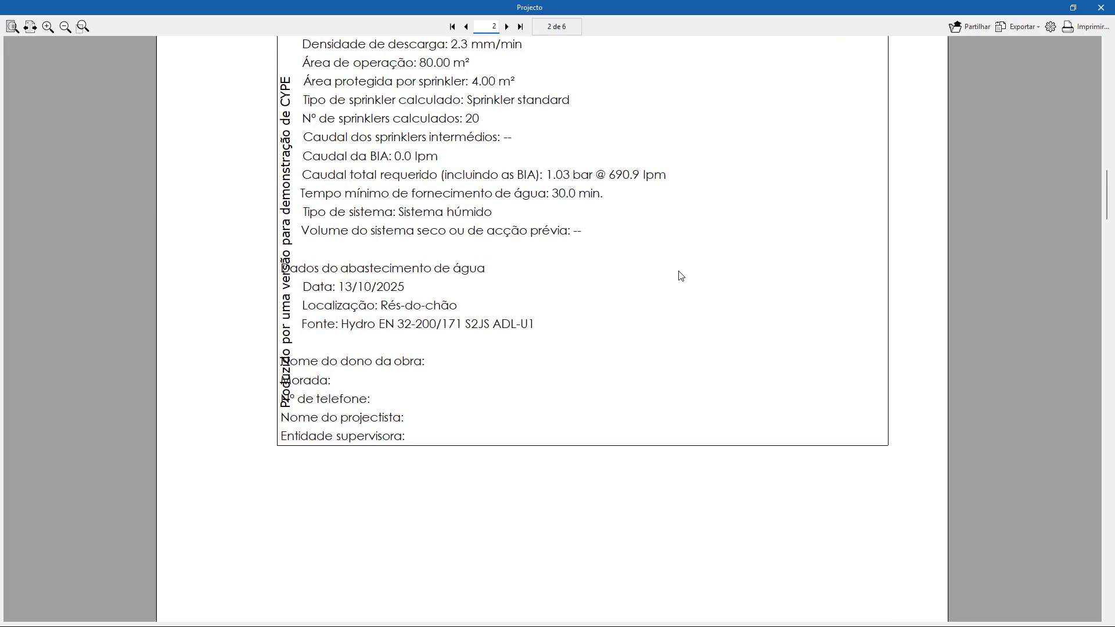
{"action": "scroll", "coordinate": [681, 276], "scroll_direction": "down", "scroll_amount": 4}
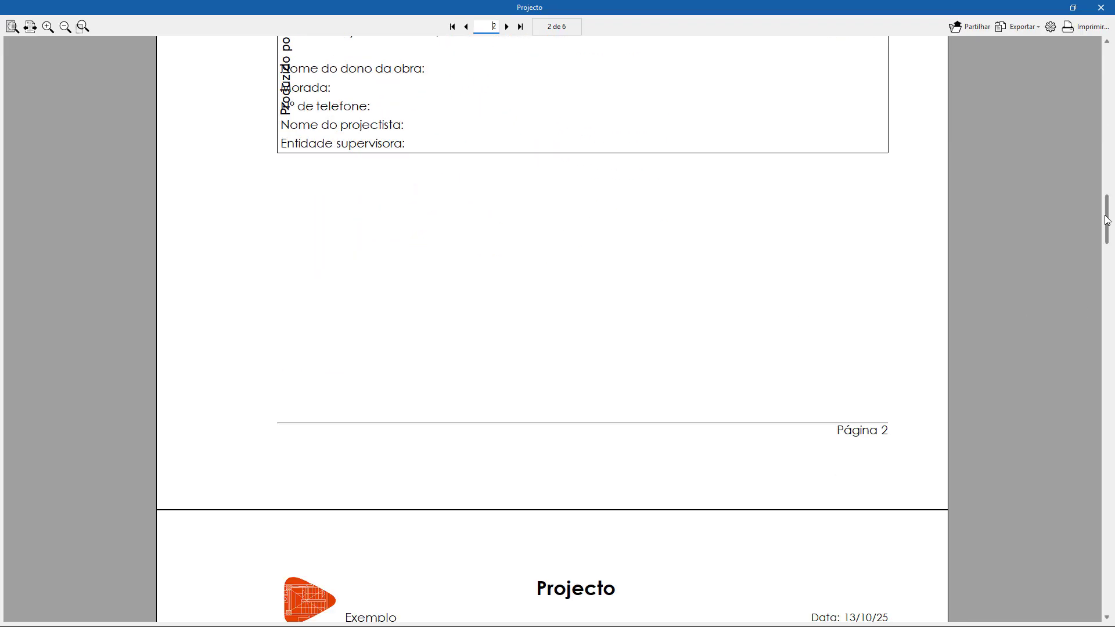
{"action": "left_click_drag", "start_coordinate": [1111, 222], "coordinate": [1047, 40]}
{"action": "left_click", "coordinate": [1017, 26]}
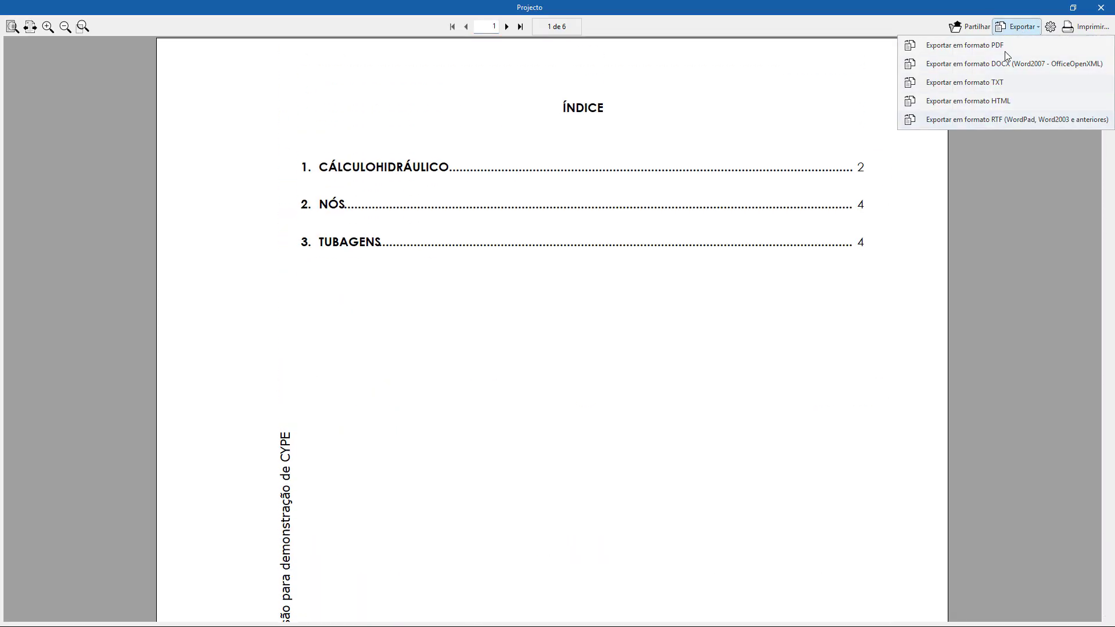
{"action": "left_click", "coordinate": [1017, 28]}
{"action": "left_click", "coordinate": [1101, 7]}
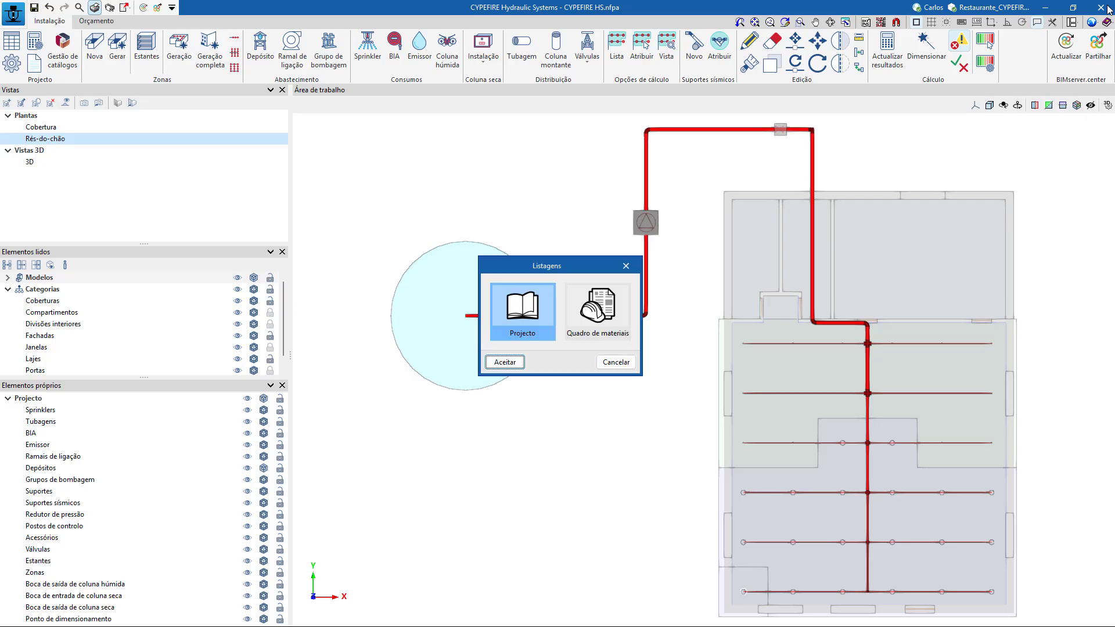
Generate the Quadro de materiais report and review its sprinkler, pipe, support, tank, pump group and control post quantities.
{"action": "left_click", "coordinate": [609, 308]}
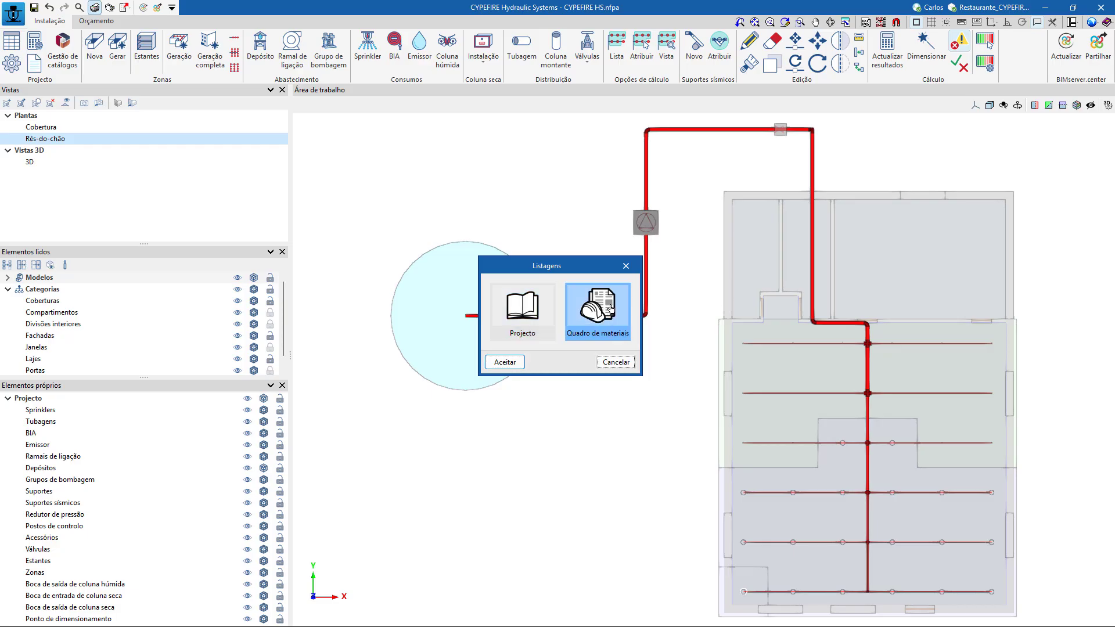
{"action": "left_click", "coordinate": [507, 364]}
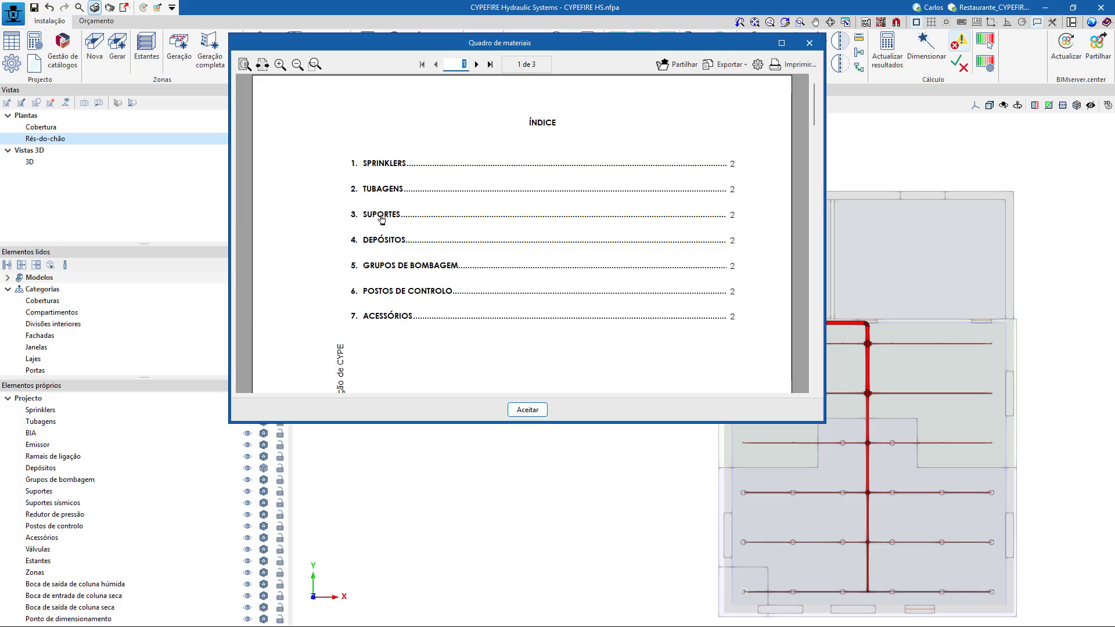
{"action": "left_click", "coordinate": [782, 42]}
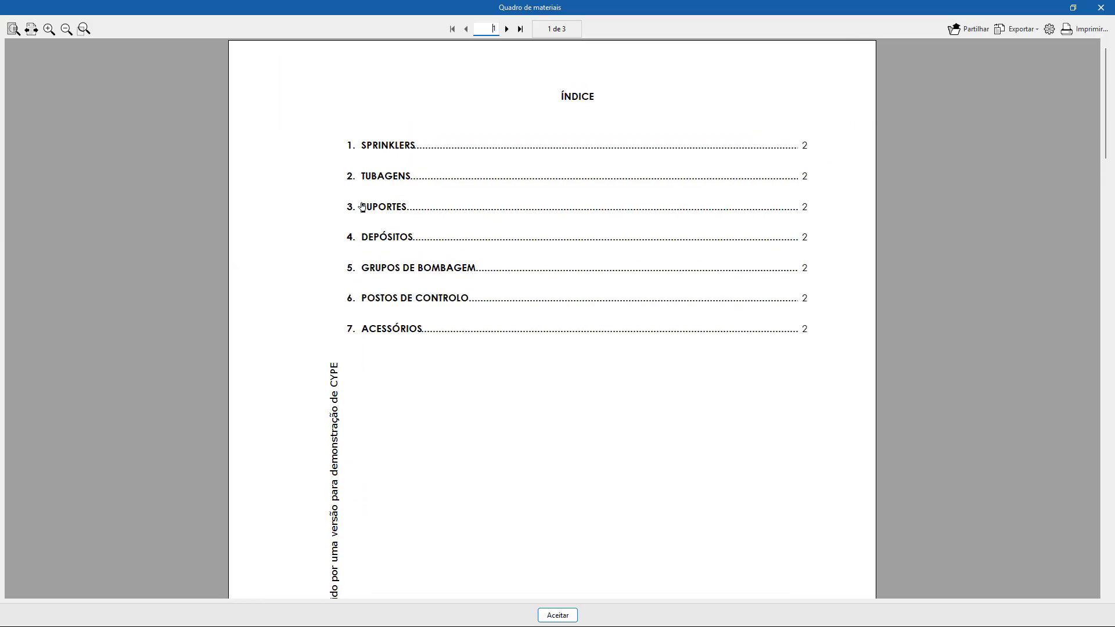
{"action": "scroll", "coordinate": [363, 208], "scroll_direction": "up", "scroll_amount": 2, "text": "ctrl"}
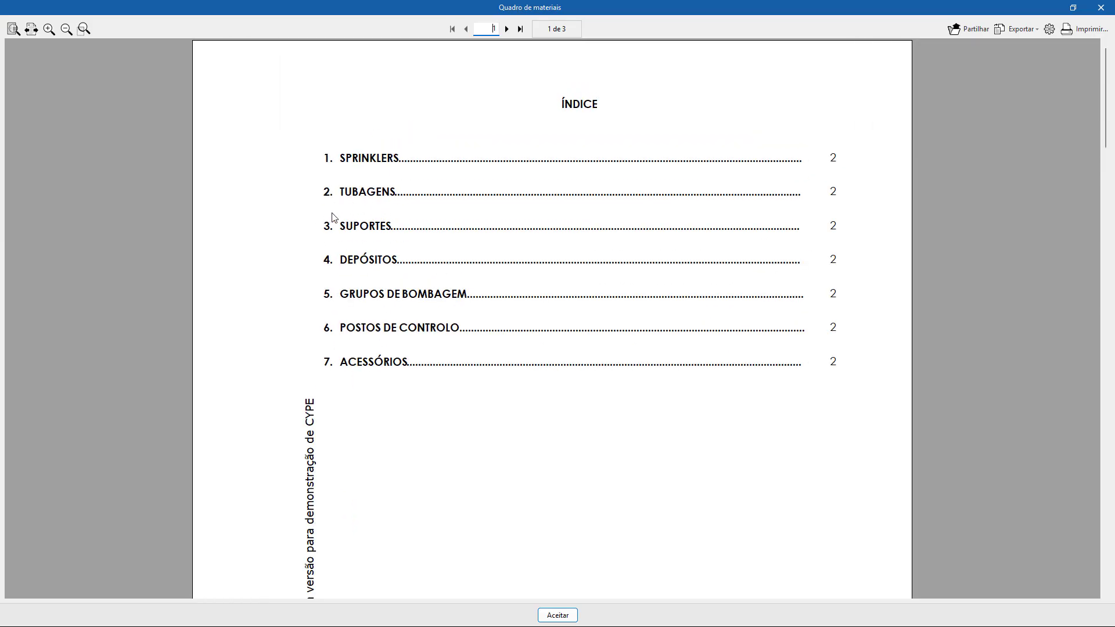
{"action": "left_click_drag", "start_coordinate": [1109, 107], "coordinate": [1105, 284]}
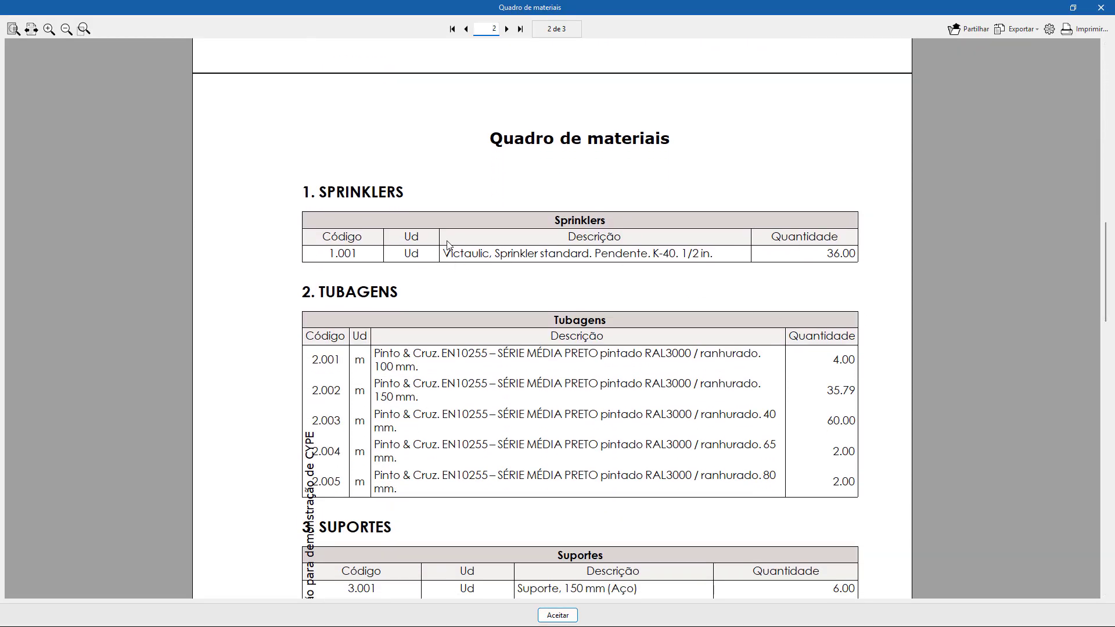
{"action": "scroll", "coordinate": [523, 259], "scroll_direction": "down", "scroll_amount": 1}
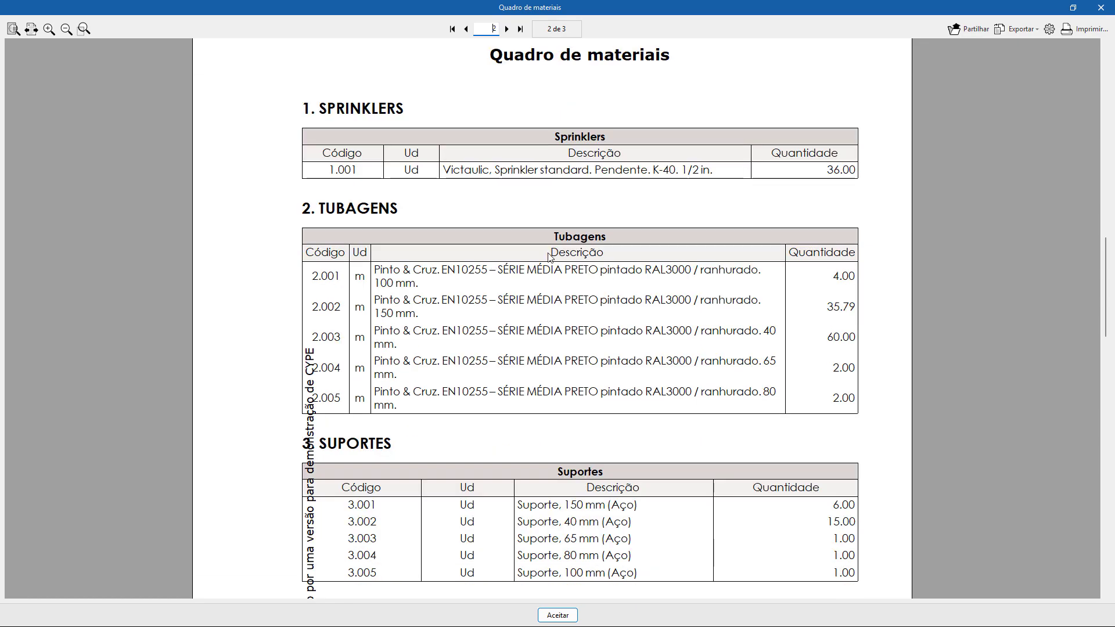
{"action": "scroll", "coordinate": [363, 321], "scroll_direction": "down", "scroll_amount": 4}
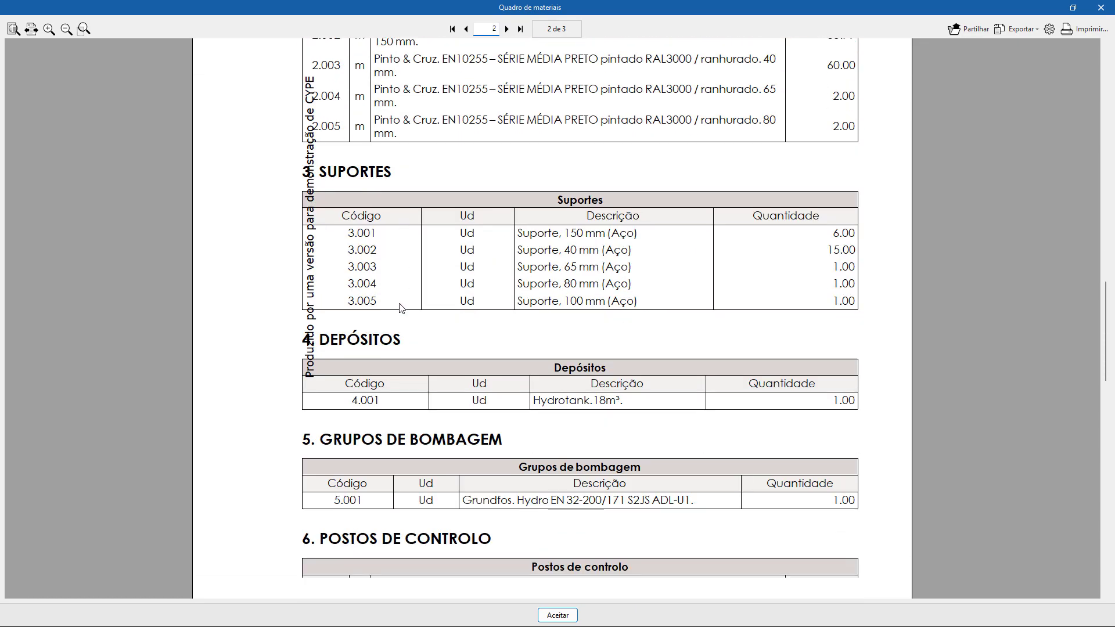
{"action": "scroll", "coordinate": [398, 304], "scroll_direction": "down", "scroll_amount": 1}
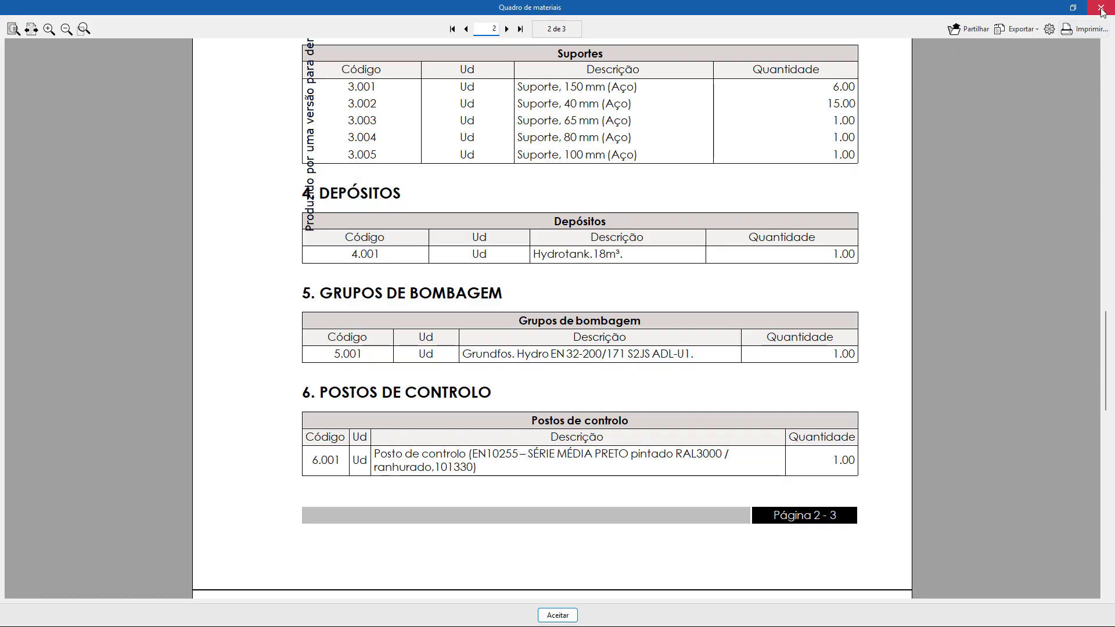
{"action": "left_click", "coordinate": [1101, 9]}
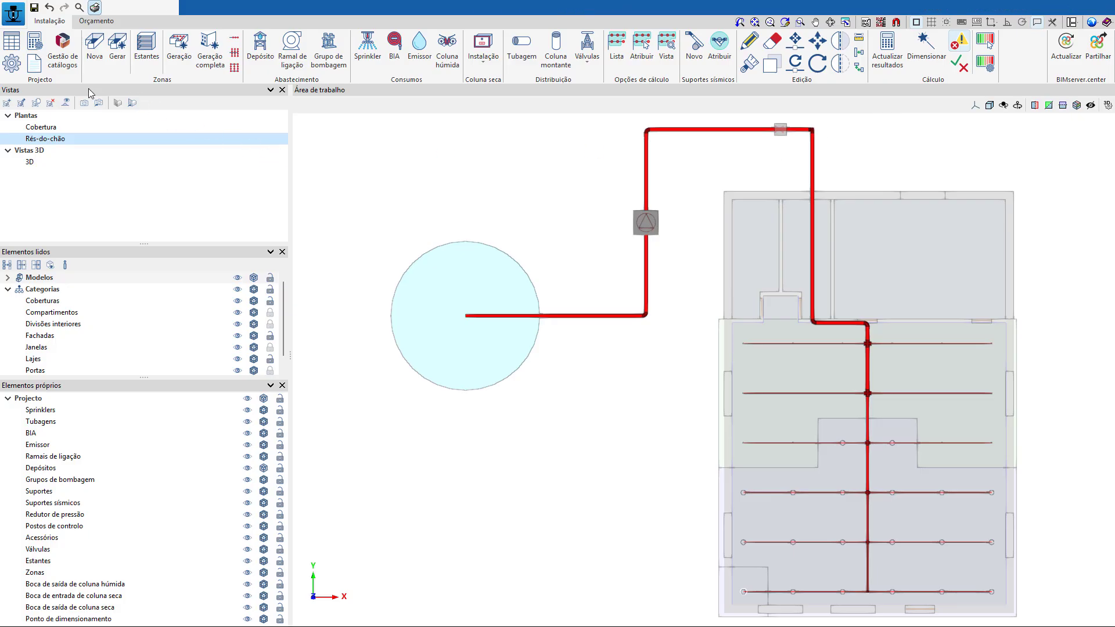
Set the project's prescription options to "Descrição sem especificação do produto comercial".
{"action": "left_click", "coordinate": [41, 48]}
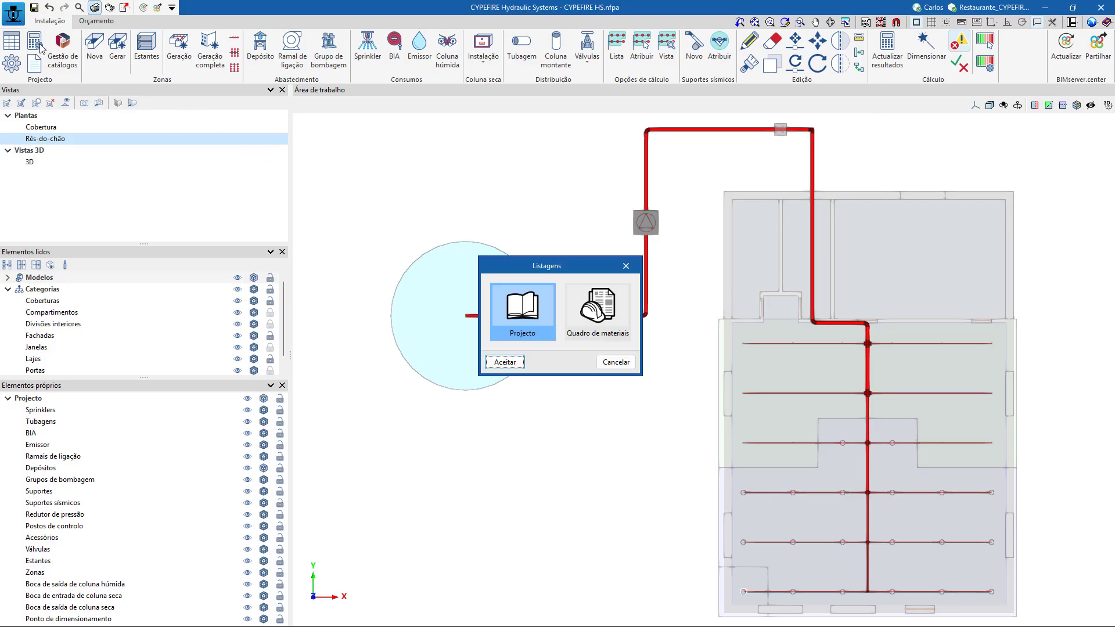
{"action": "left_click", "coordinate": [614, 366]}
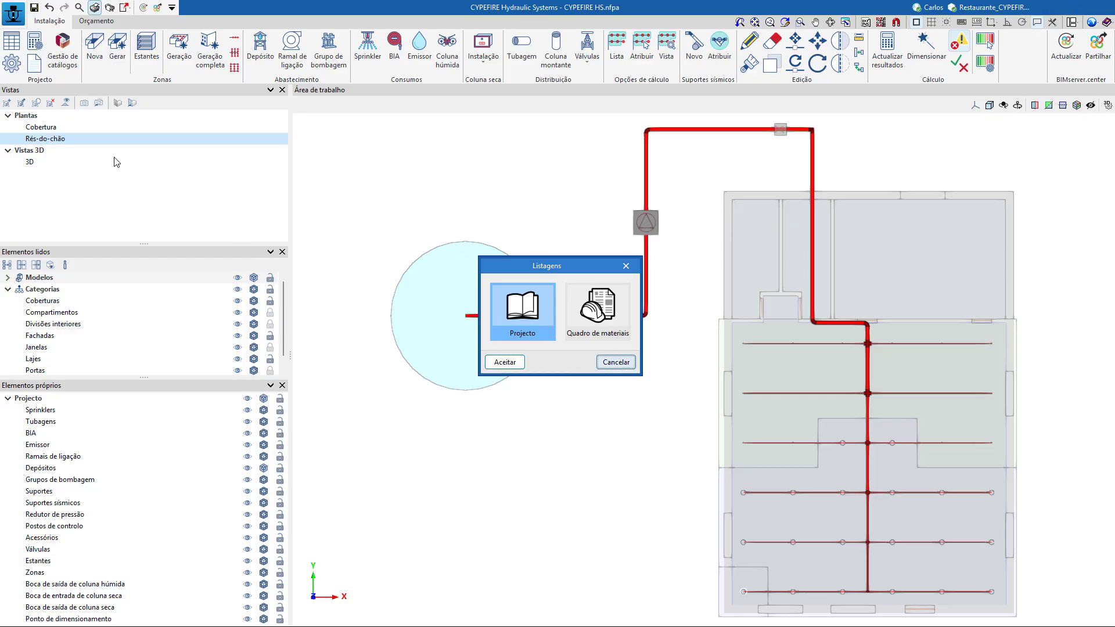
{"action": "left_click", "coordinate": [33, 68]}
{"action": "left_click", "coordinate": [577, 333]}
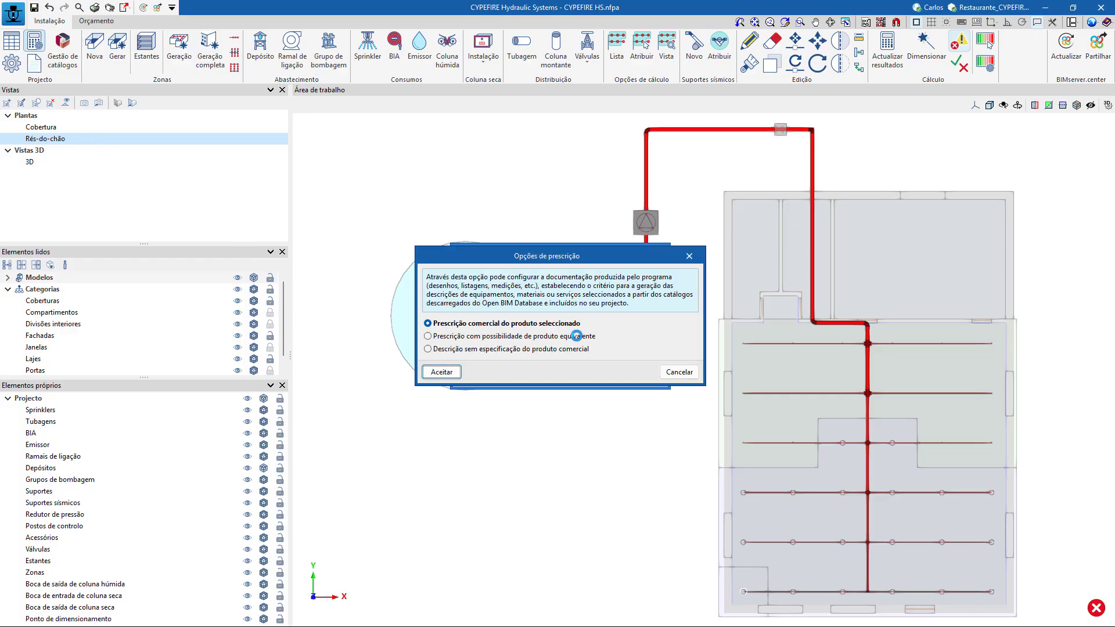
{"action": "left_click", "coordinate": [565, 350]}
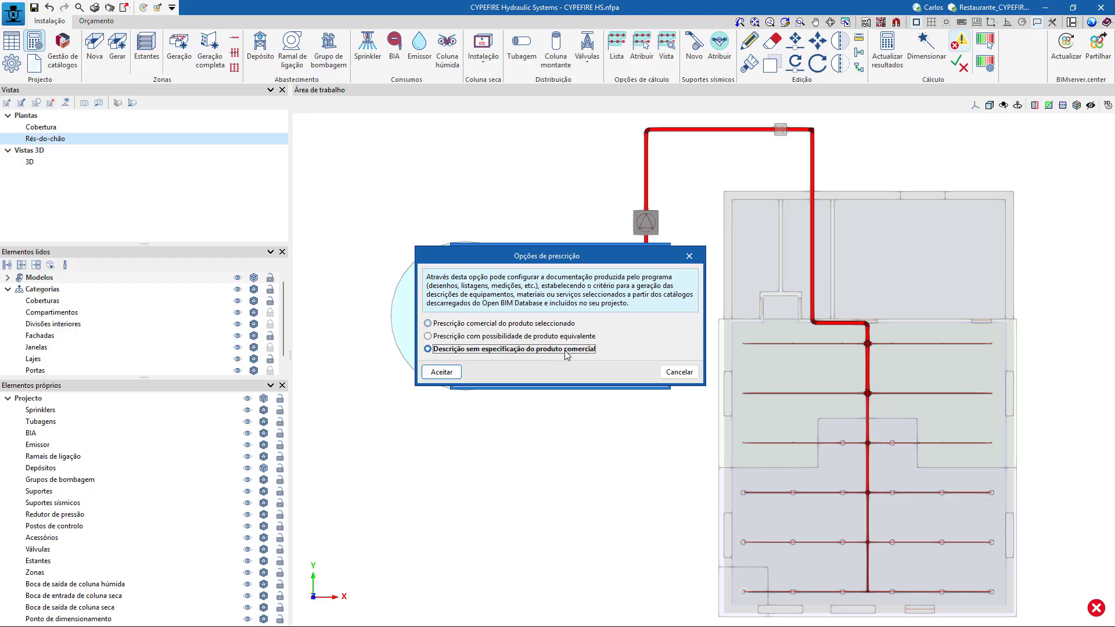
{"action": "left_click", "coordinate": [442, 372]}
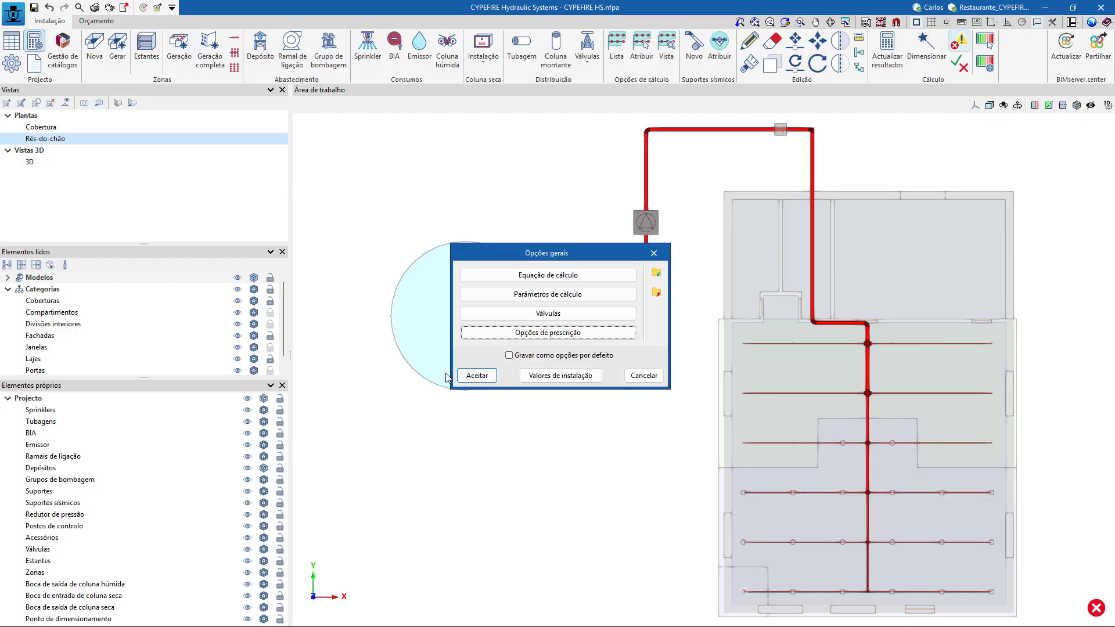
{"action": "left_click", "coordinate": [475, 375]}
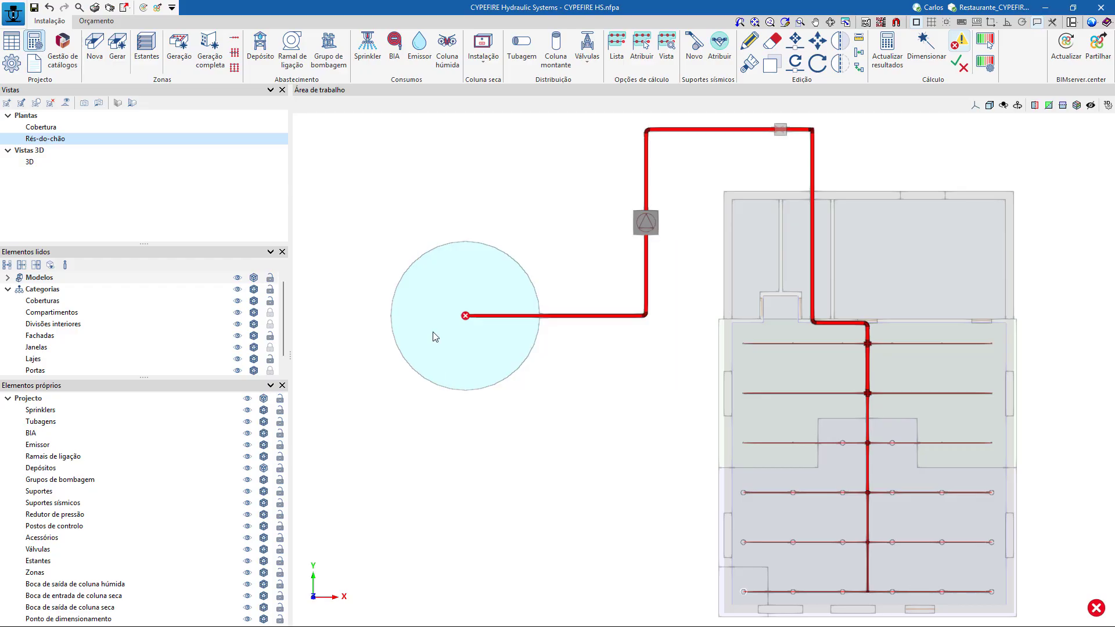
Regenerate the Quadro de materiais report, look through its contents and close it.
{"action": "left_click", "coordinate": [101, 11]}
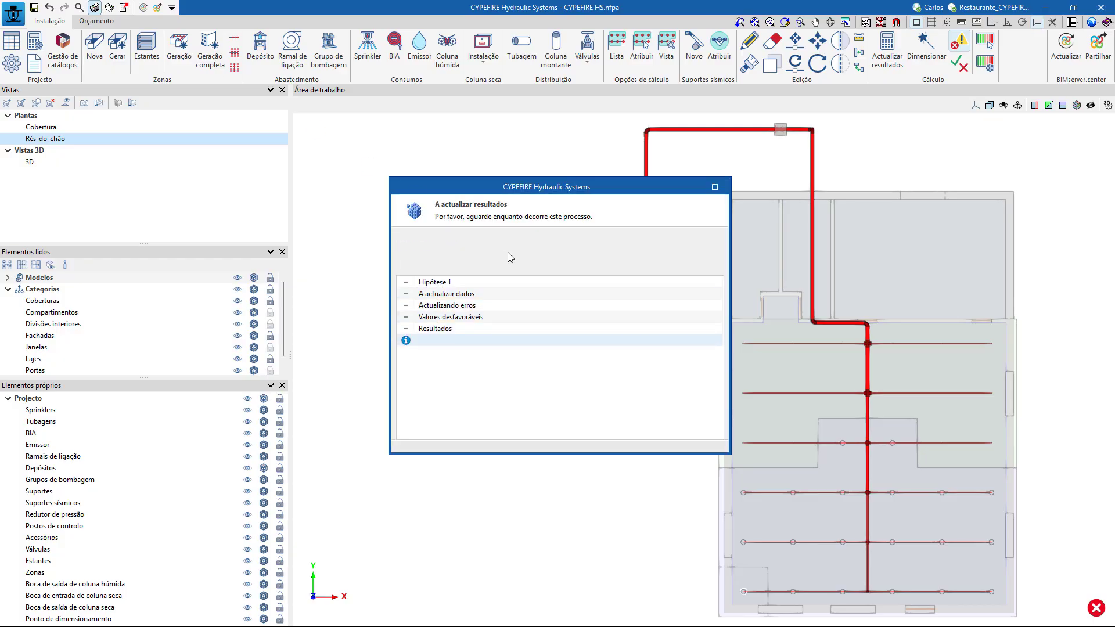
{"action": "left_click", "coordinate": [548, 348]}
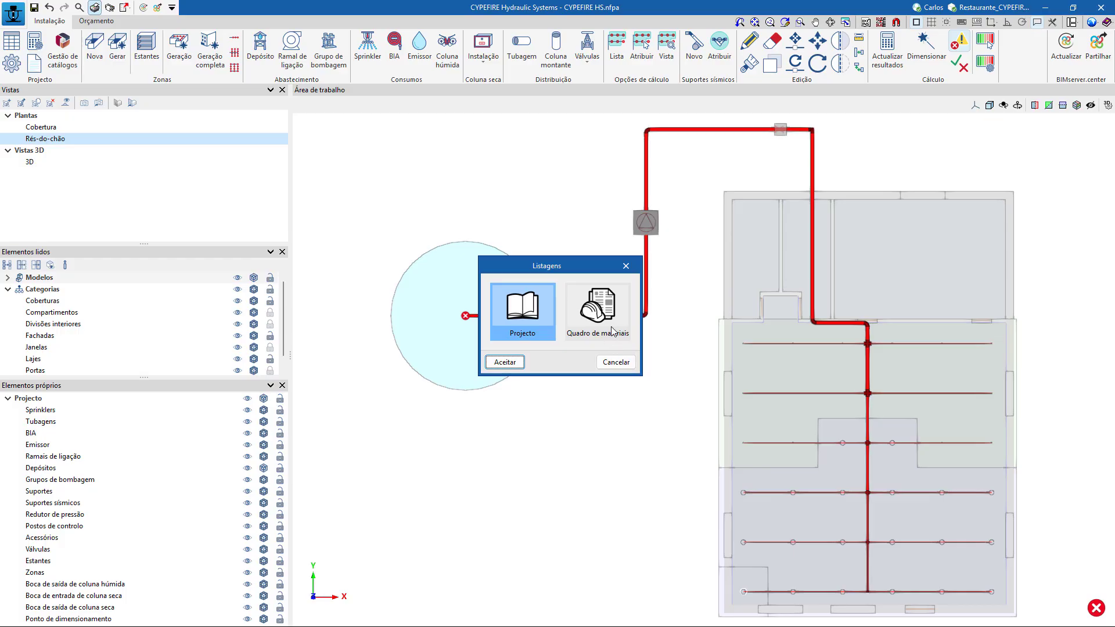
{"action": "left_click", "coordinate": [610, 327]}
{"action": "left_click", "coordinate": [504, 362]}
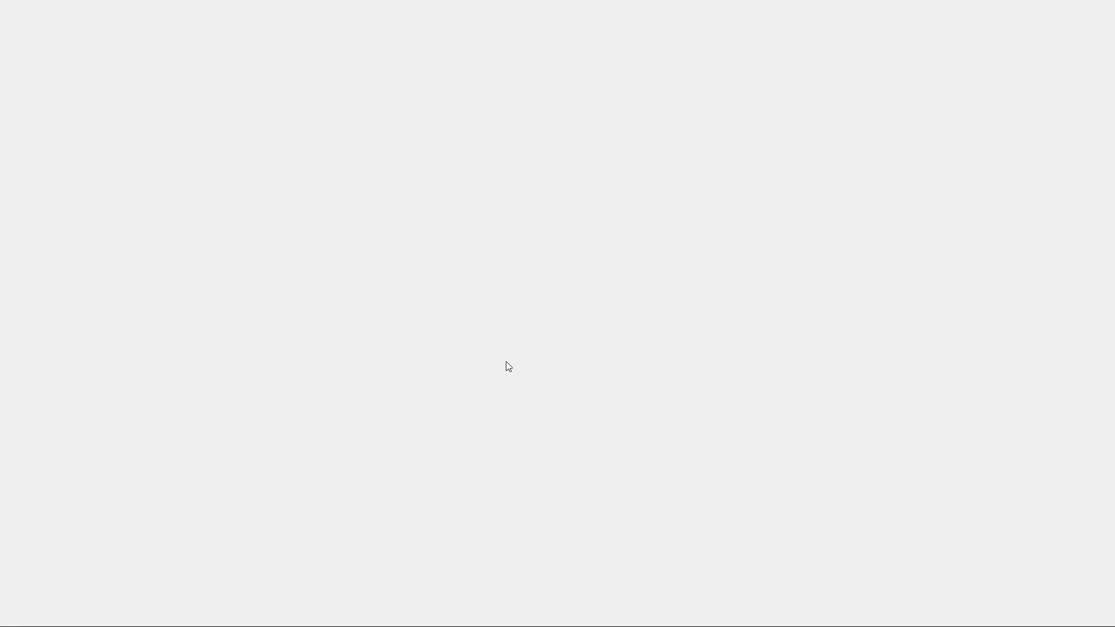
{"action": "scroll", "coordinate": [509, 362], "scroll_direction": "down", "scroll_amount": 3}
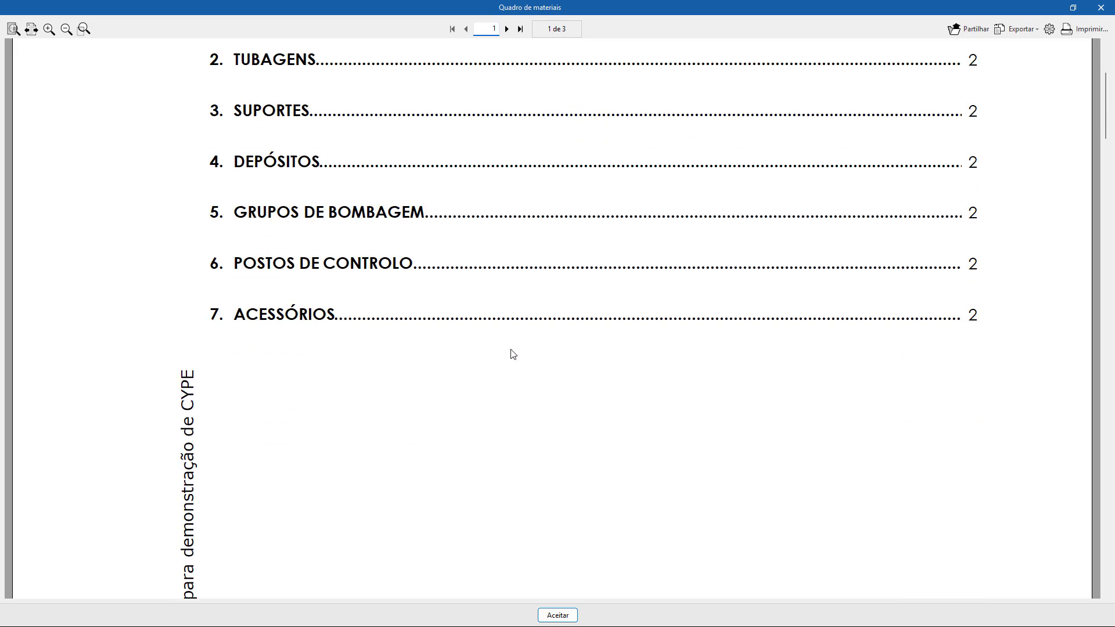
{"action": "scroll", "coordinate": [511, 349], "scroll_direction": "down", "scroll_amount": 6, "text": "ctrl"}
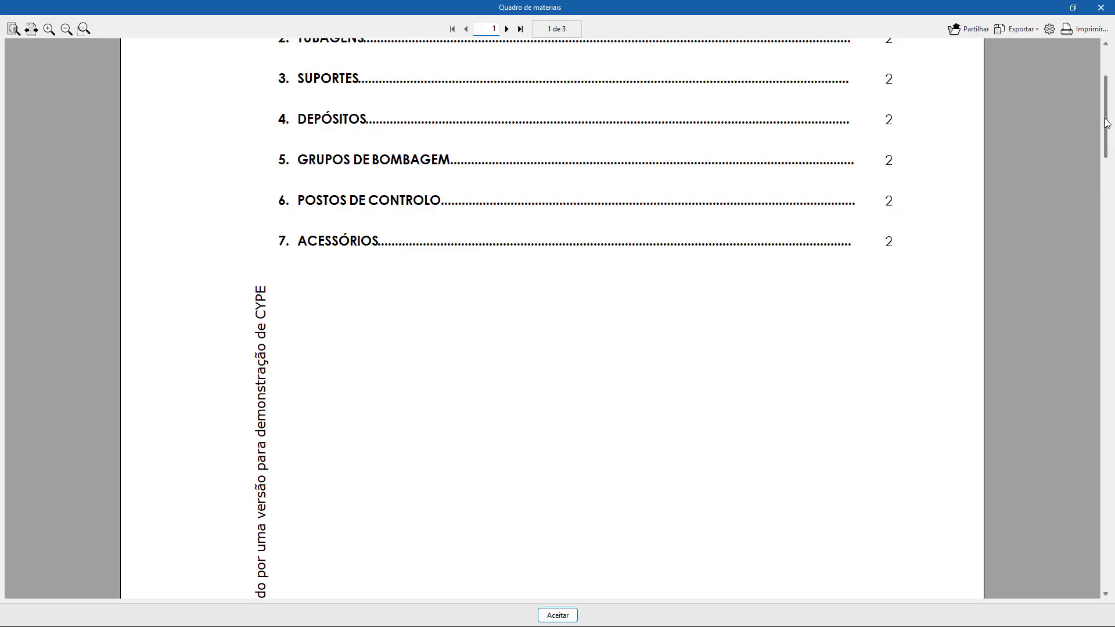
{"action": "left_click_drag", "start_coordinate": [1106, 125], "coordinate": [1113, 55]}
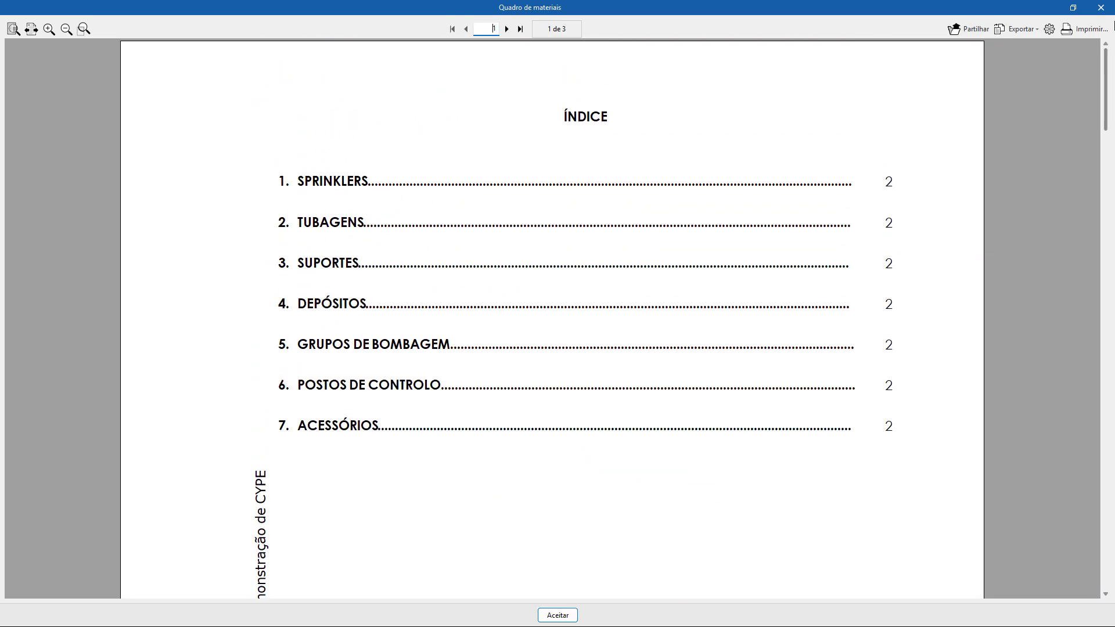
{"action": "left_click", "coordinate": [1101, 8]}
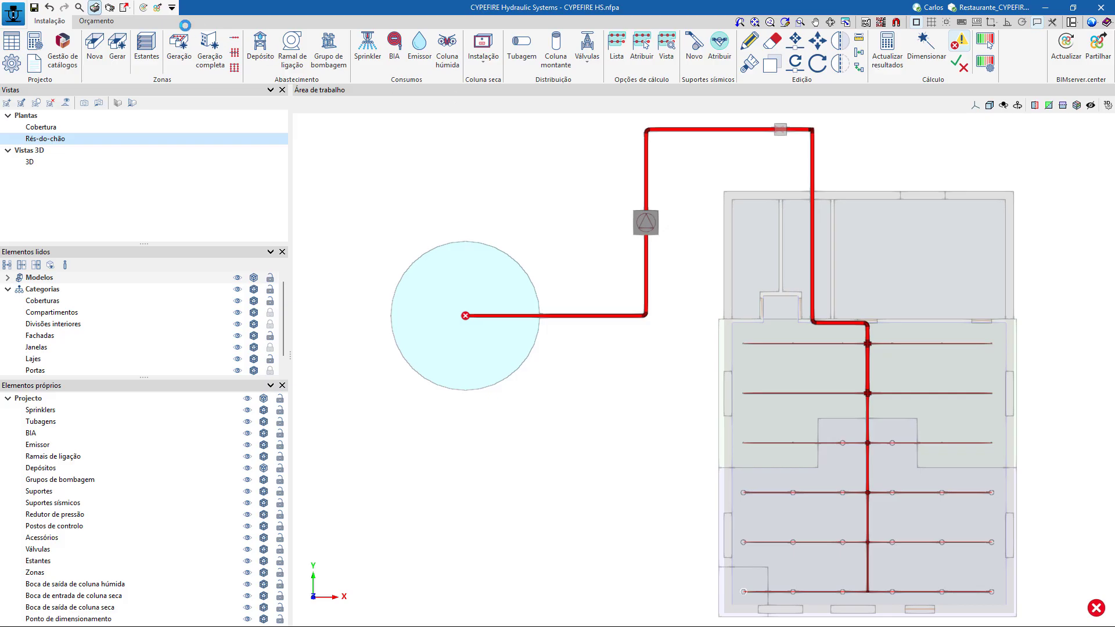
{"action": "left_click", "coordinate": [111, 9]}
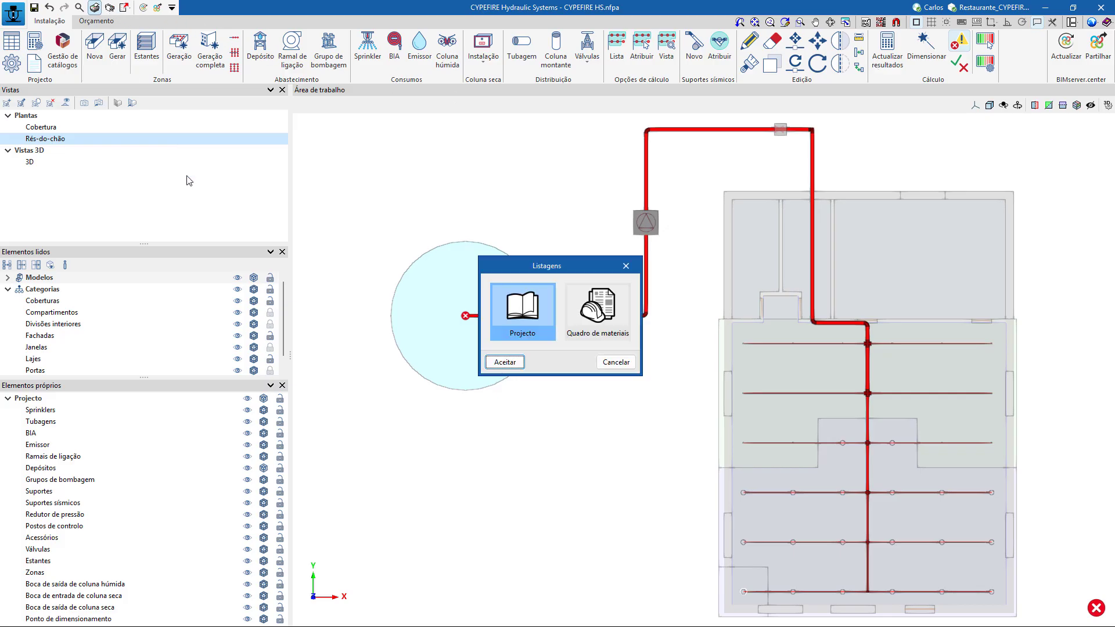
{"action": "left_click", "coordinate": [617, 363]}
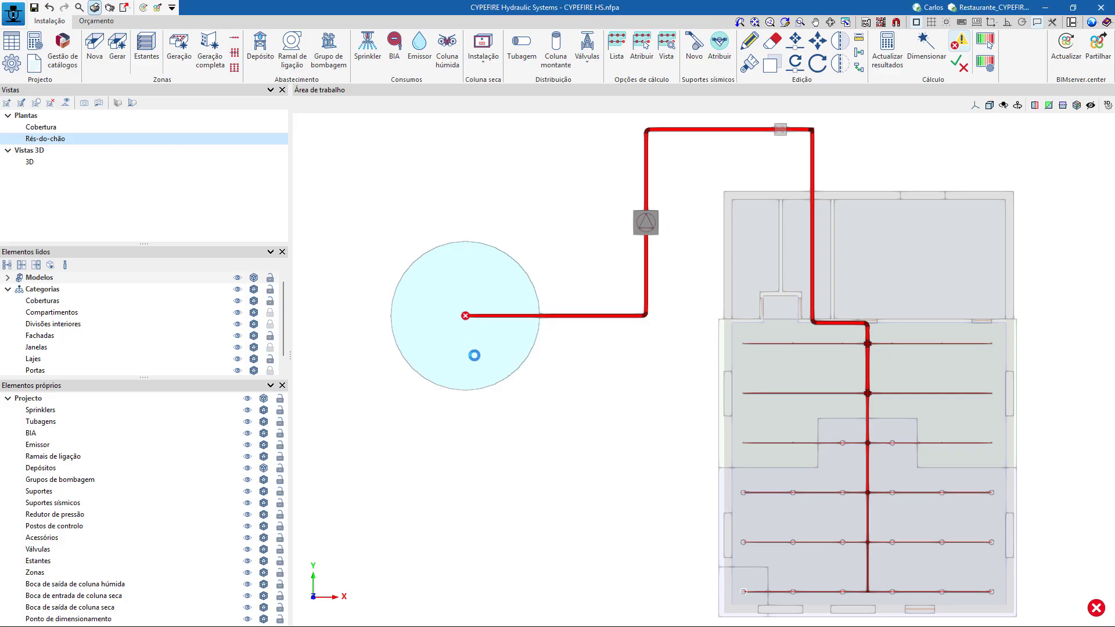
{"action": "mouse_move", "coordinate": [465, 317]}
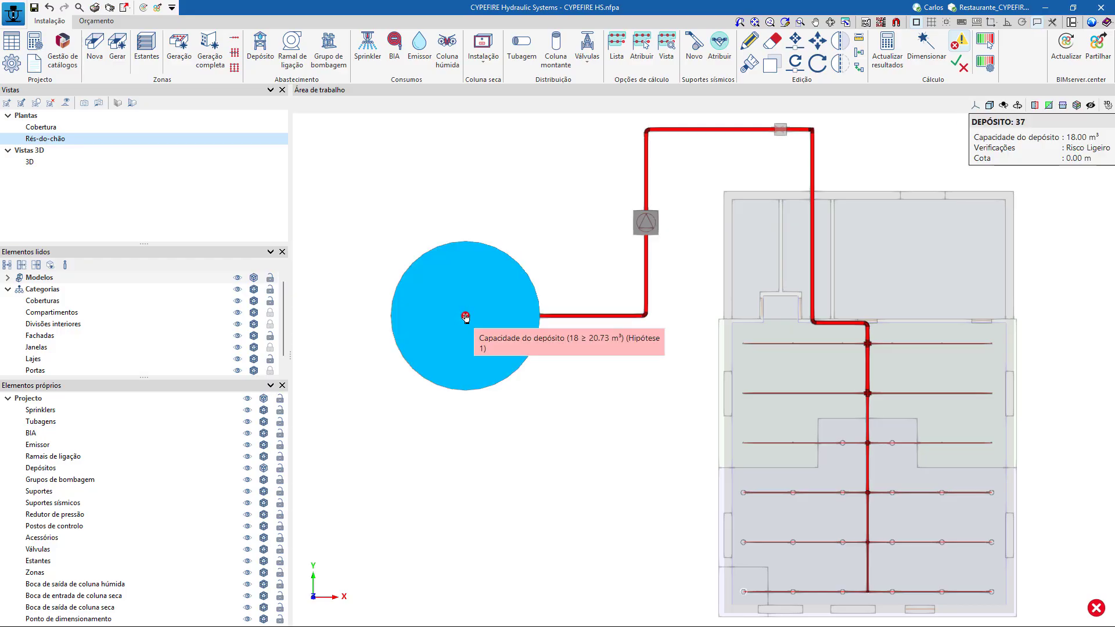
{"action": "left_click", "coordinate": [465, 316]}
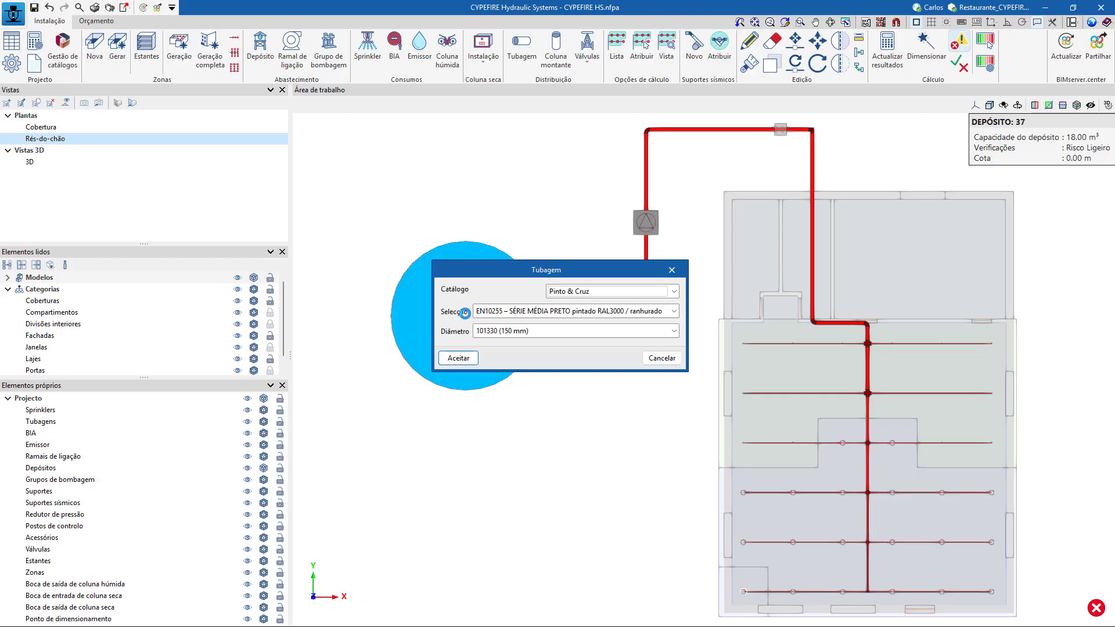
{"action": "left_click", "coordinate": [662, 358]}
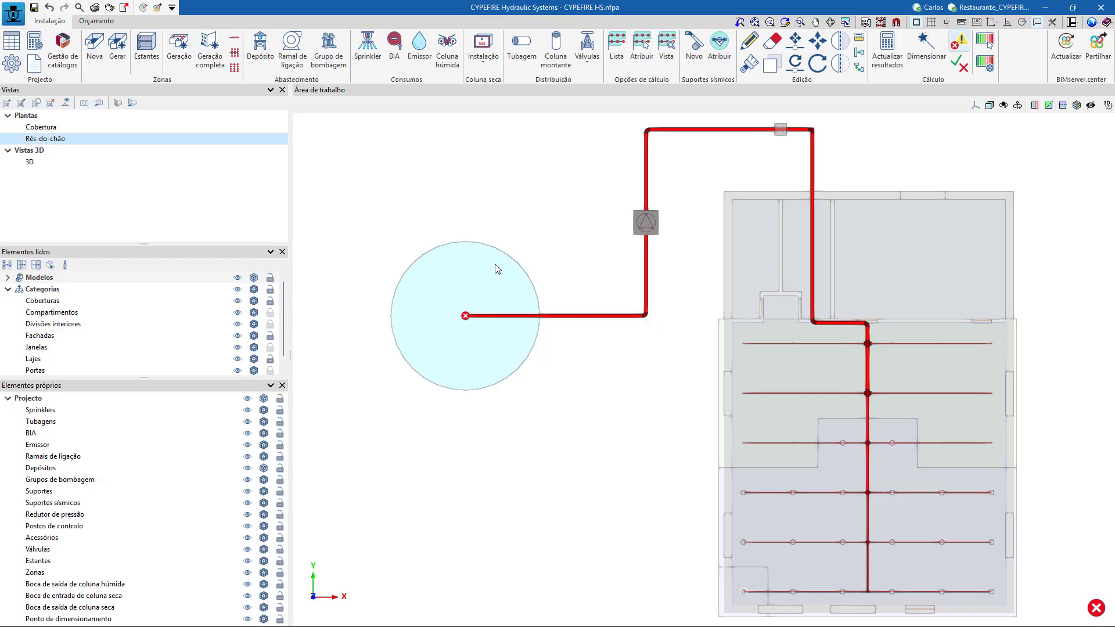
{"action": "left_click", "coordinate": [749, 40]}
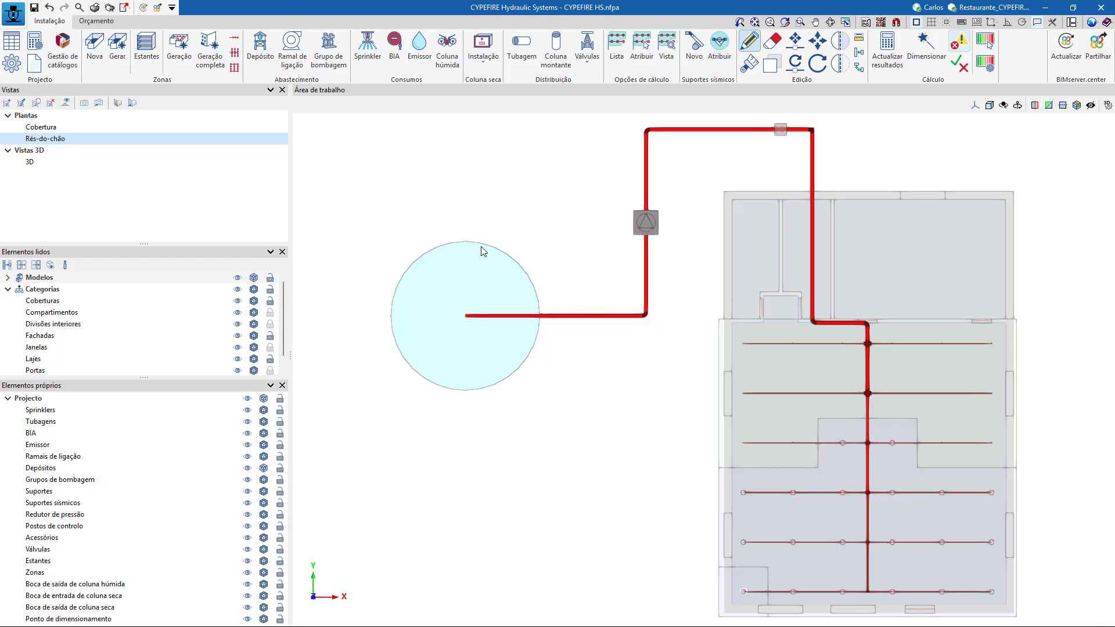
{"action": "left_click", "coordinate": [468, 317]}
{"action": "left_click", "coordinate": [667, 358]}
Open the water tank's properties through the element checks and consult its capacity verification report.
{"action": "left_click", "coordinate": [958, 65]}
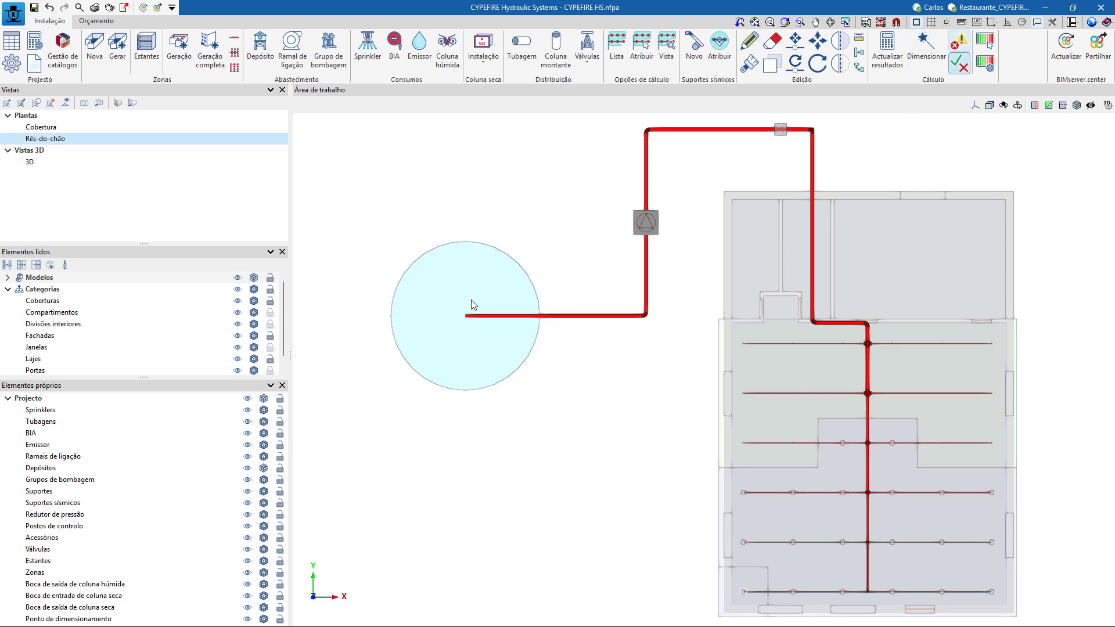
{"action": "middle_click_drag", "start_coordinate": [498, 426], "coordinate": [464, 409]}
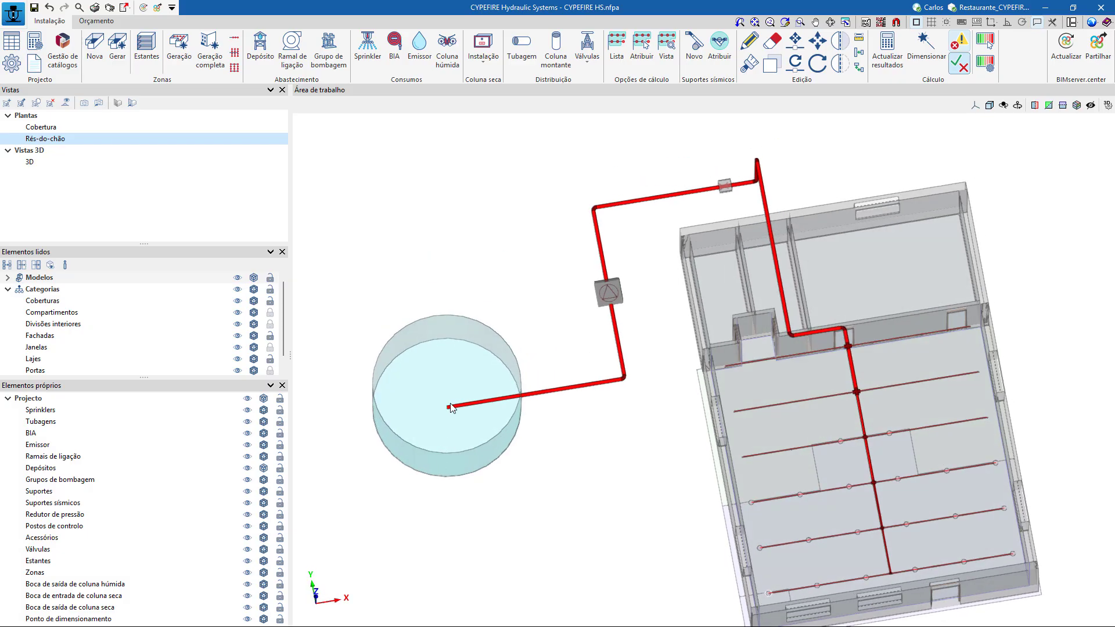
{"action": "scroll", "coordinate": [469, 410], "scroll_direction": "up", "scroll_amount": 2}
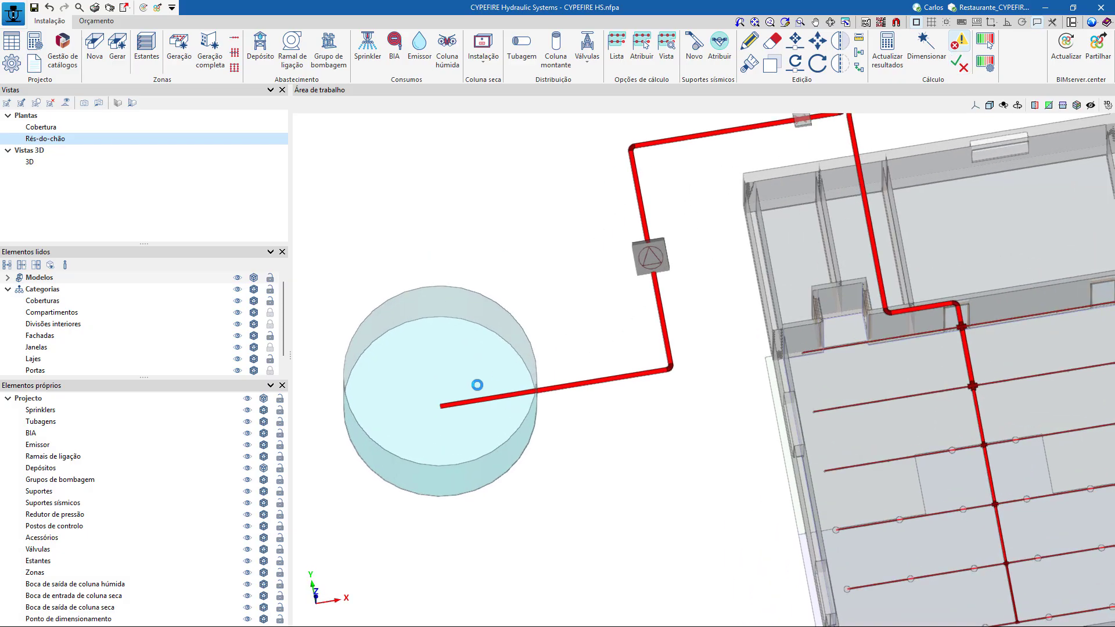
{"action": "left_click", "coordinate": [445, 396]}
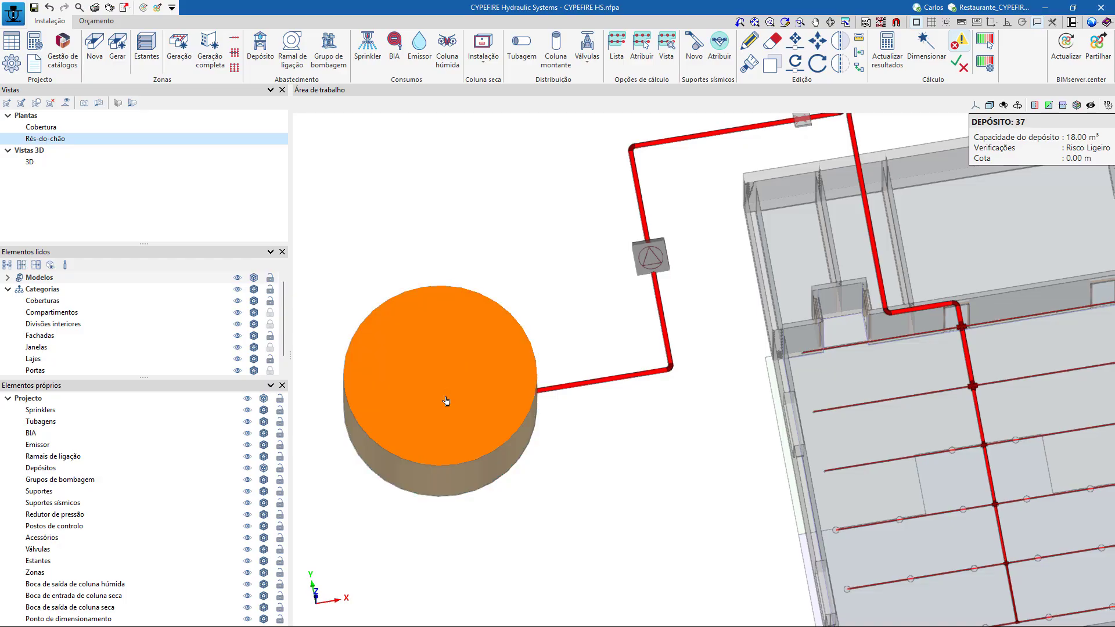
{"action": "left_click", "coordinate": [585, 389]}
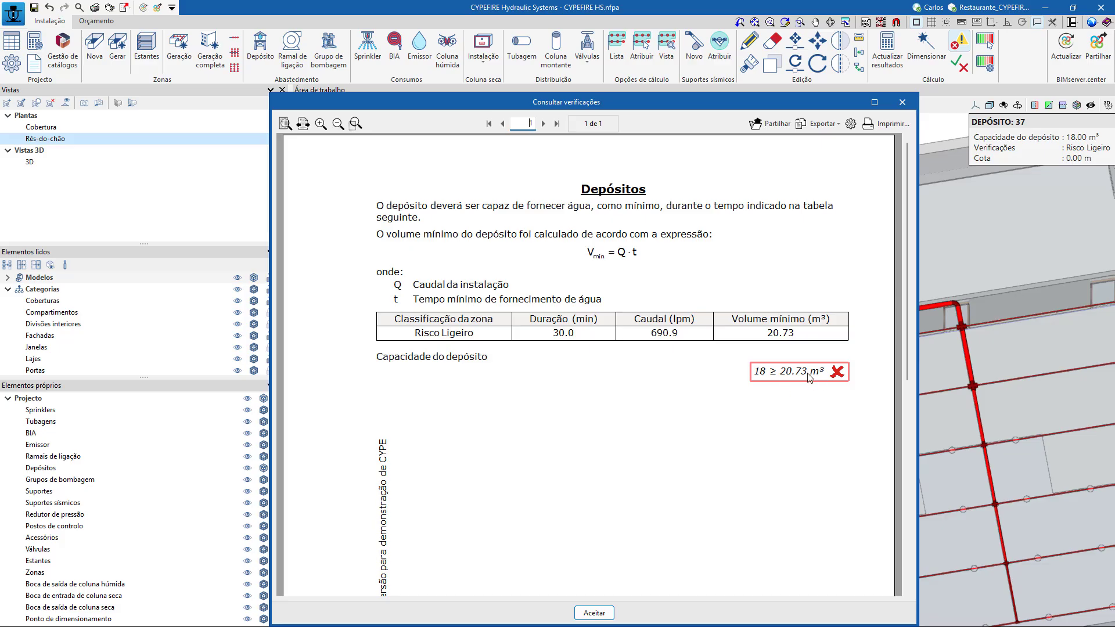
{"action": "left_click", "coordinate": [902, 102]}
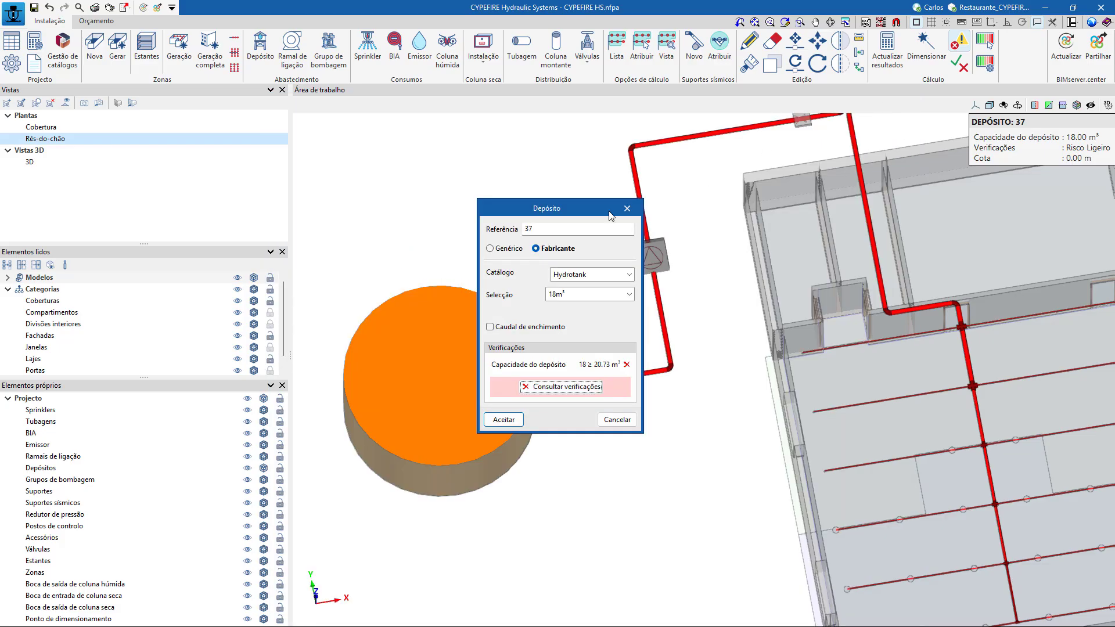
Try the 22m³ Hydrotank model for the water tank and return the selection to 18m³.
{"action": "left_click", "coordinate": [629, 293]}
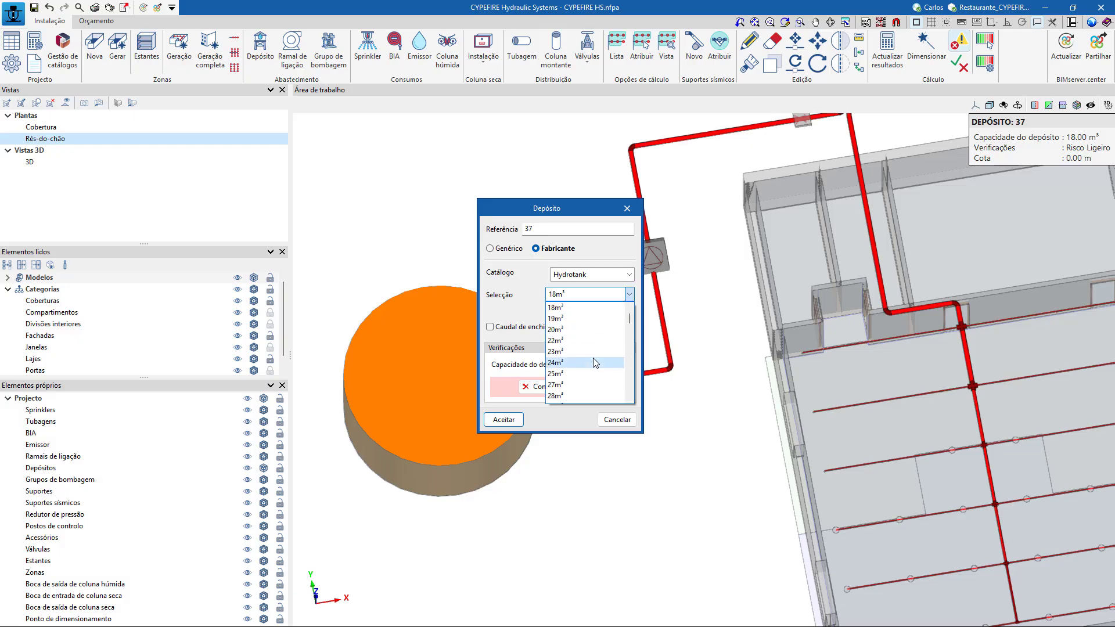
{"action": "left_click", "coordinate": [587, 341]}
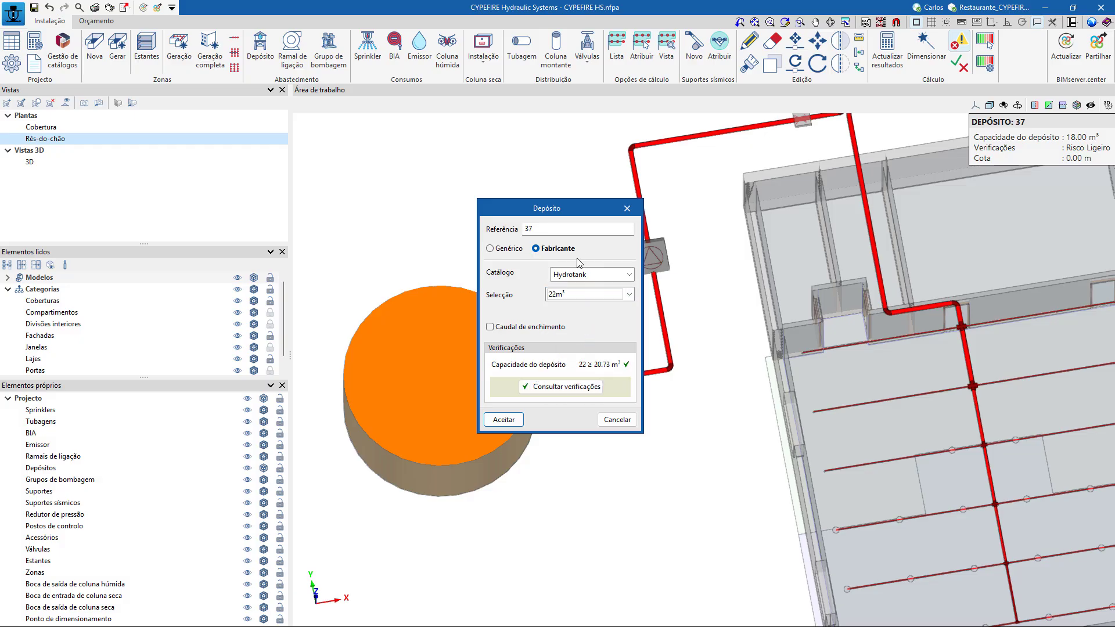
{"action": "left_click", "coordinate": [621, 295]}
{"action": "scroll", "coordinate": [619, 317], "scroll_direction": "up", "scroll_amount": 3}
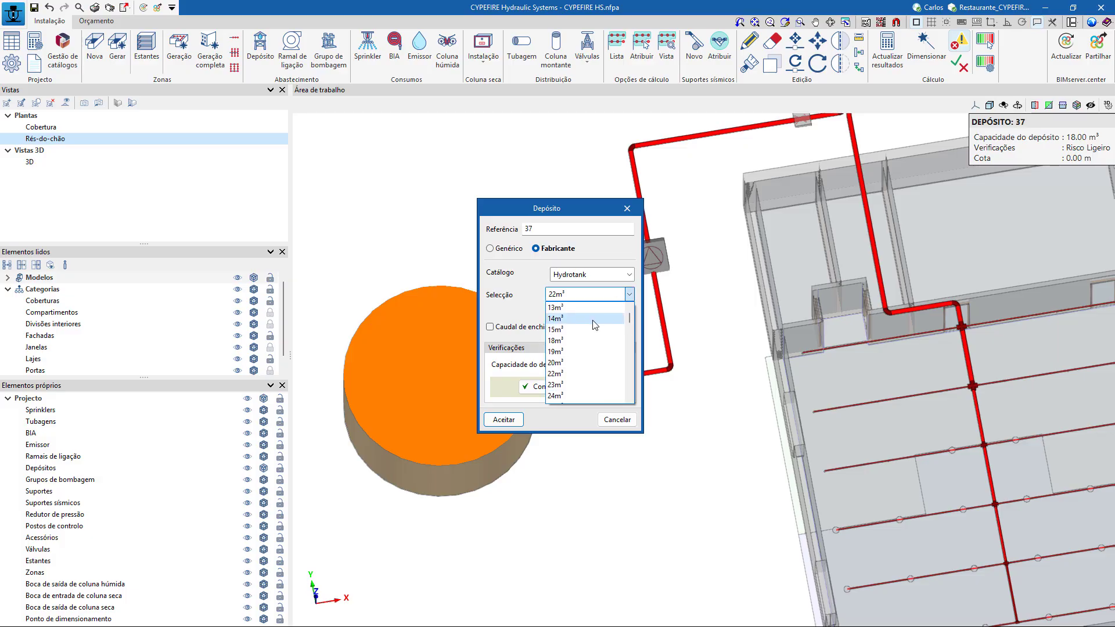
{"action": "left_click", "coordinate": [584, 337]}
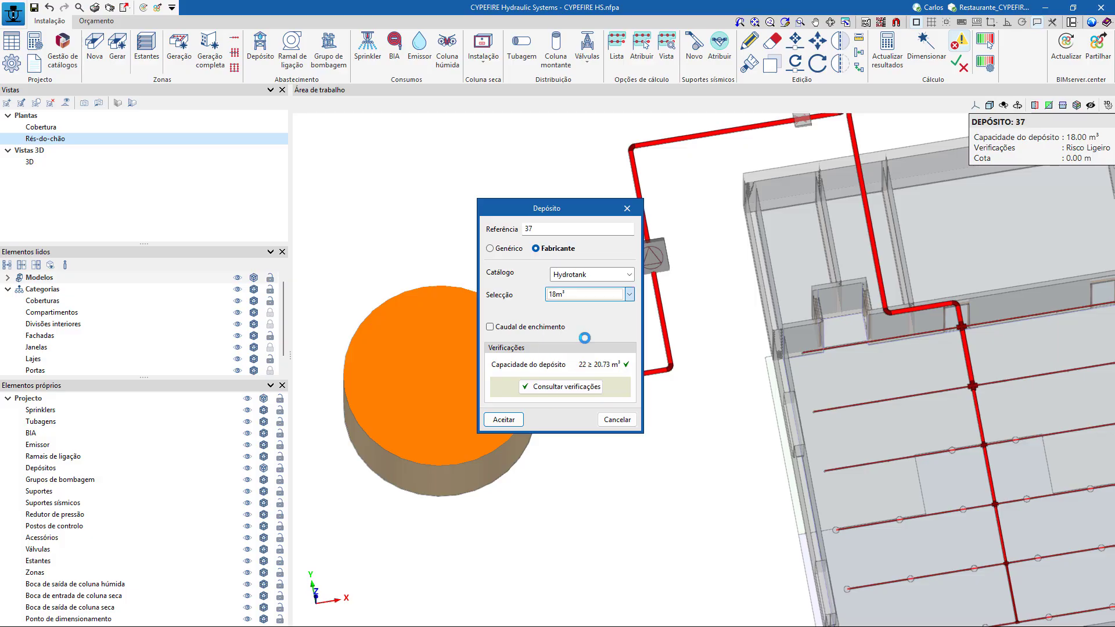
Enable the filling flow (Caudal de enchimento) for the 18m³ tank and set it to 100 lpm.
{"action": "left_click", "coordinate": [534, 327]}
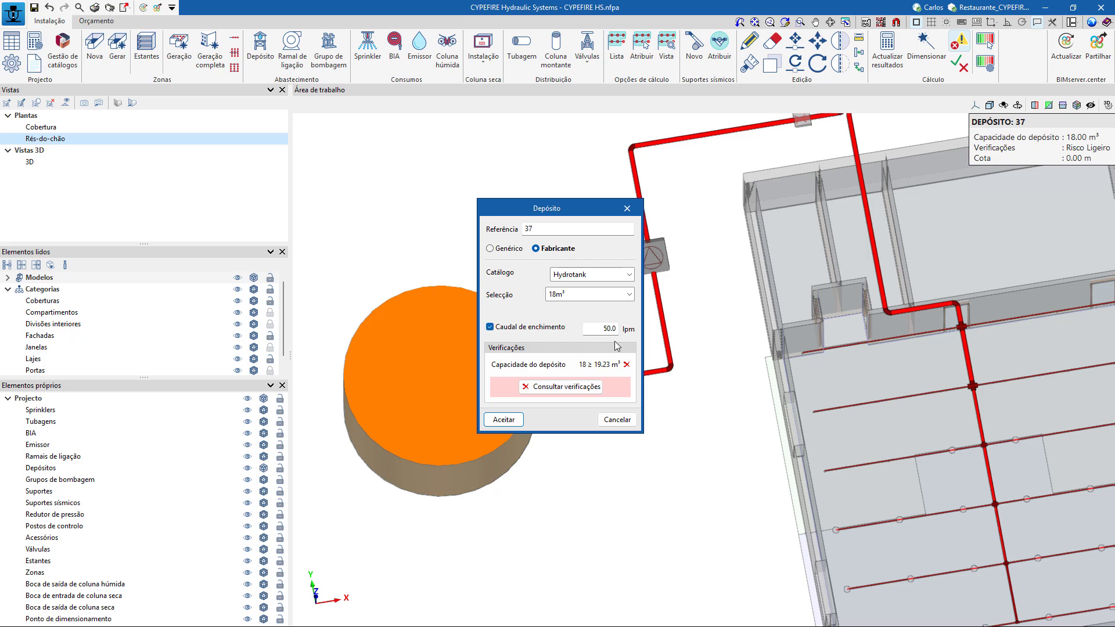
{"action": "left_click_drag", "start_coordinate": [599, 332], "coordinate": [748, 334]}
{"action": "left_click", "coordinate": [580, 295]}
{"action": "left_click", "coordinate": [581, 299]}
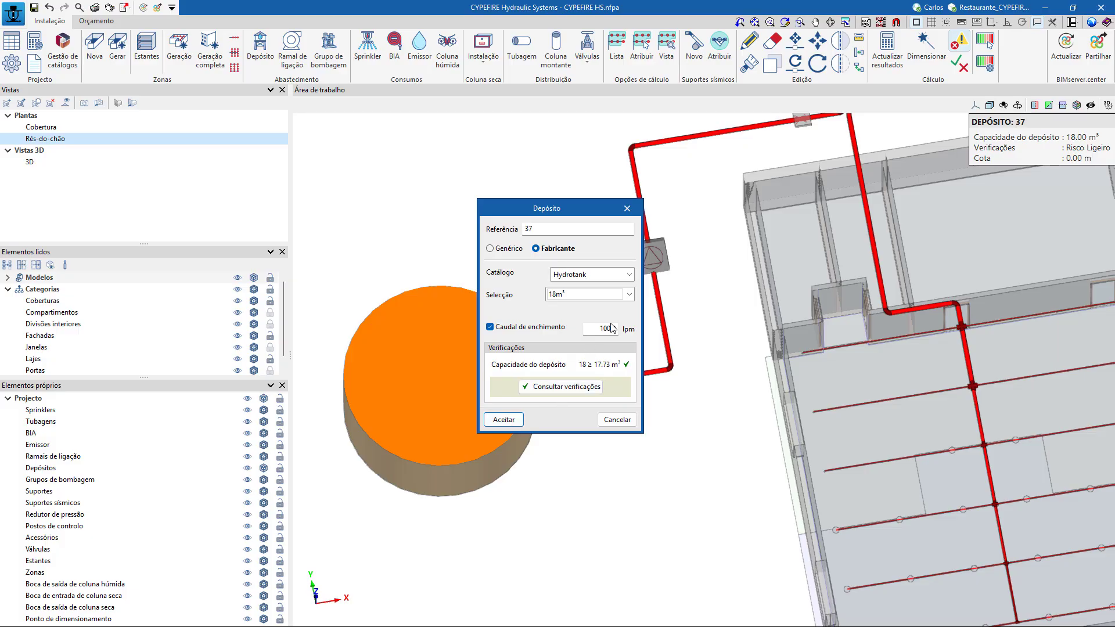
{"action": "left_click", "coordinate": [513, 330]}
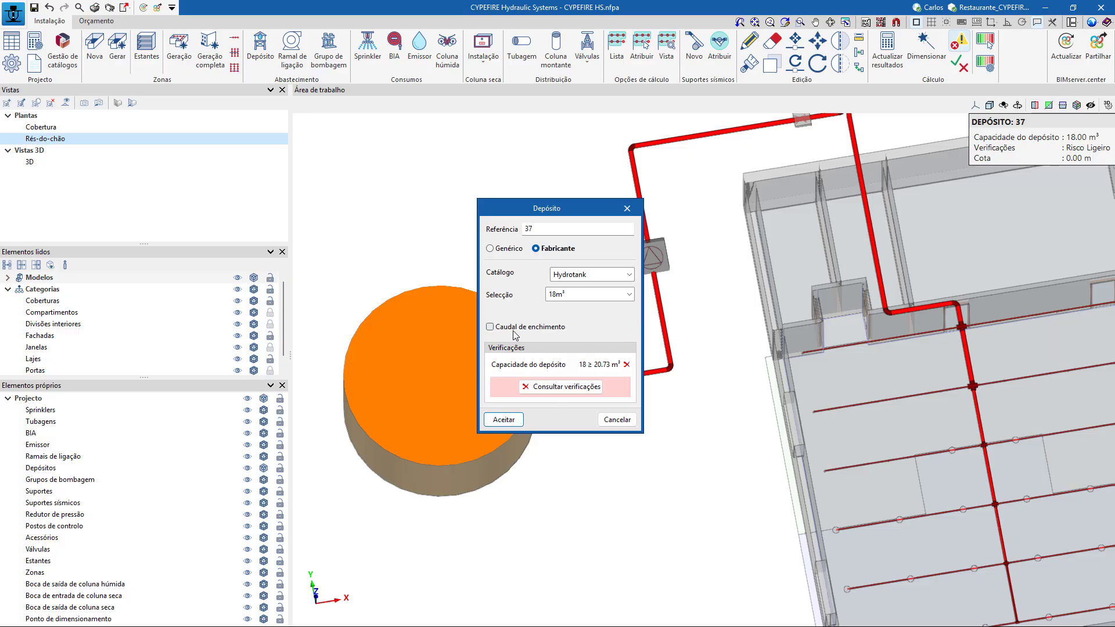
{"action": "left_click", "coordinate": [513, 331]}
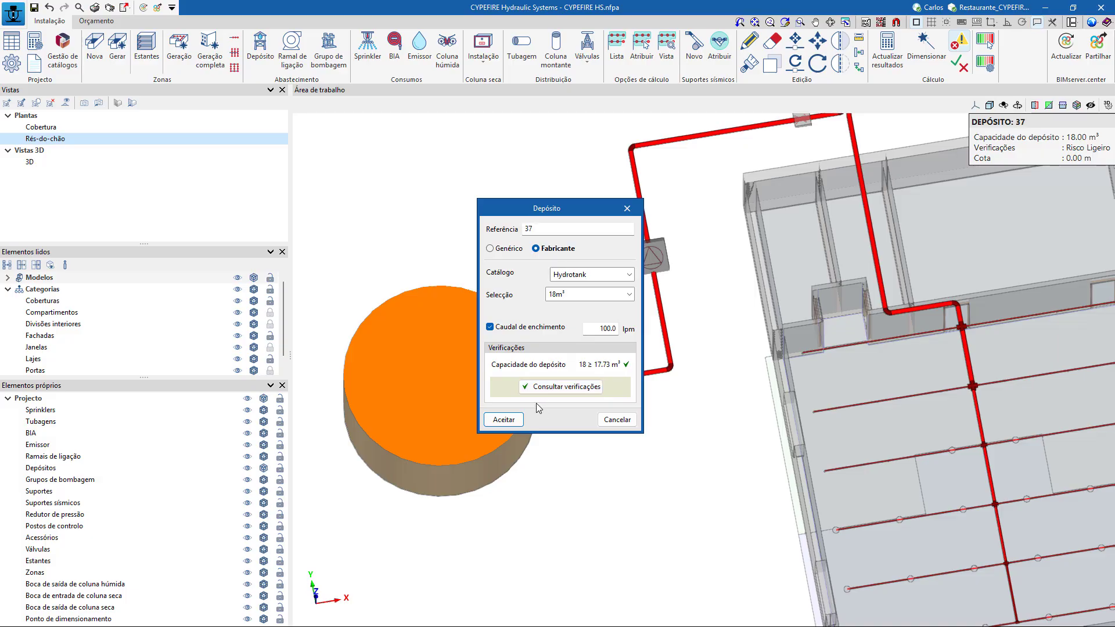
{"action": "left_click", "coordinate": [504, 419]}
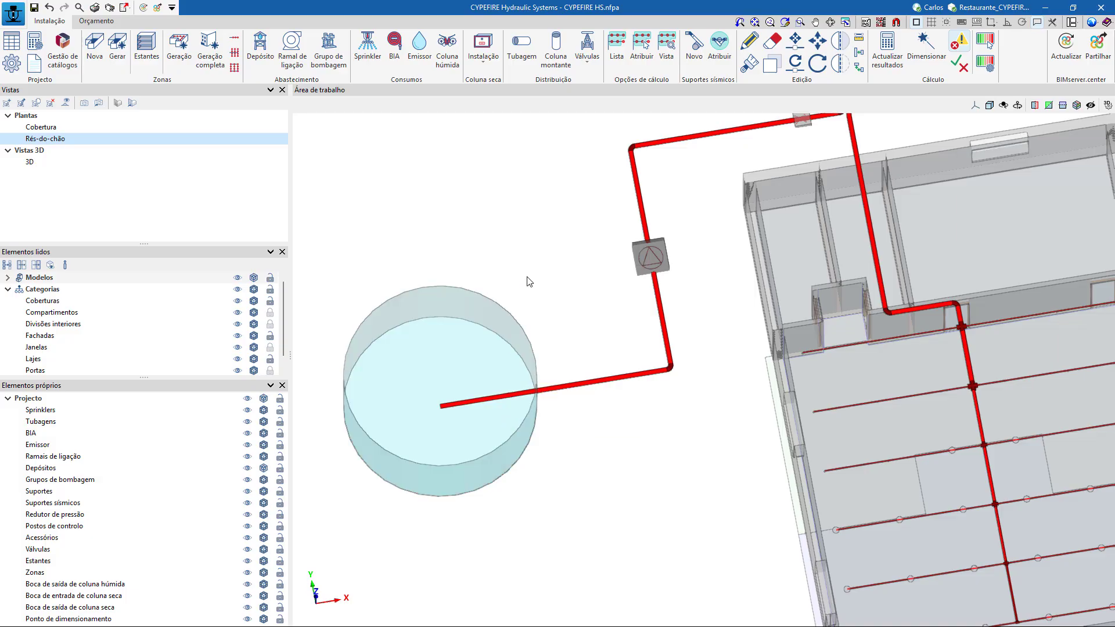
Reset the ground floor to its plan view and start a new drawing containing the Rés-do-chão and 3D views.
{"action": "left_click", "coordinate": [132, 103]}
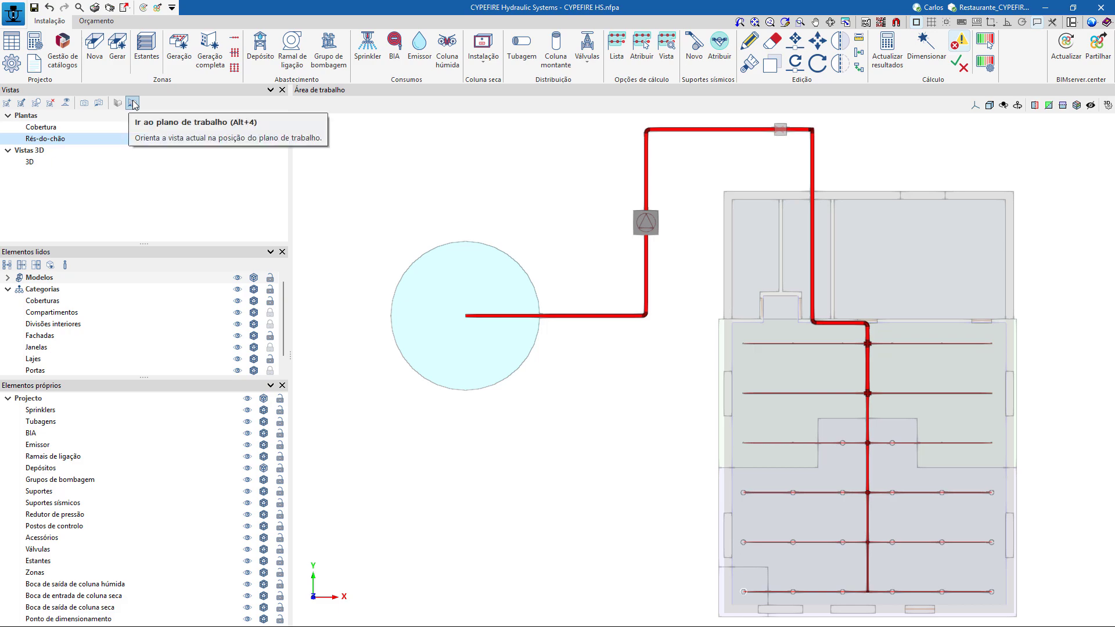
{"action": "left_click", "coordinate": [110, 8]}
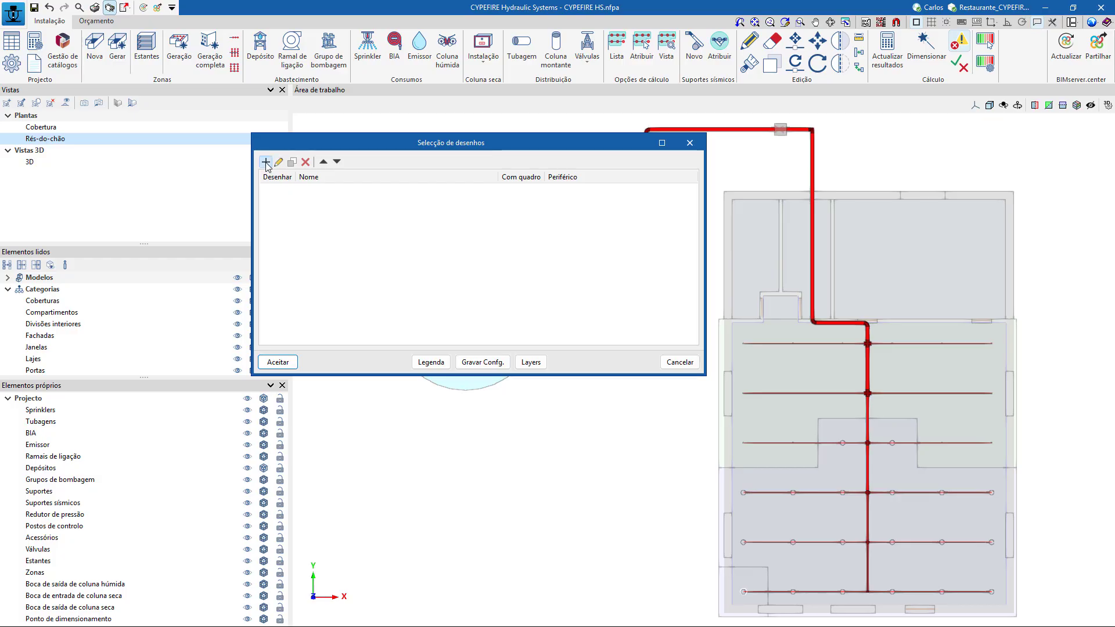
{"action": "left_click", "coordinate": [266, 162]}
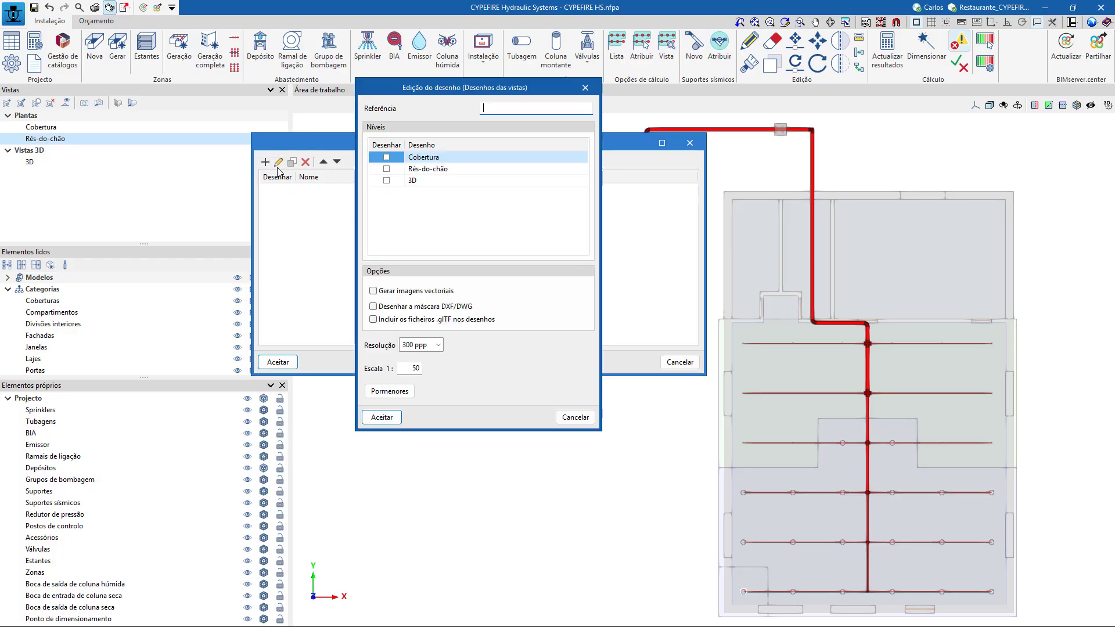
{"action": "left_click", "coordinate": [387, 169]}
{"action": "left_click", "coordinate": [387, 180]}
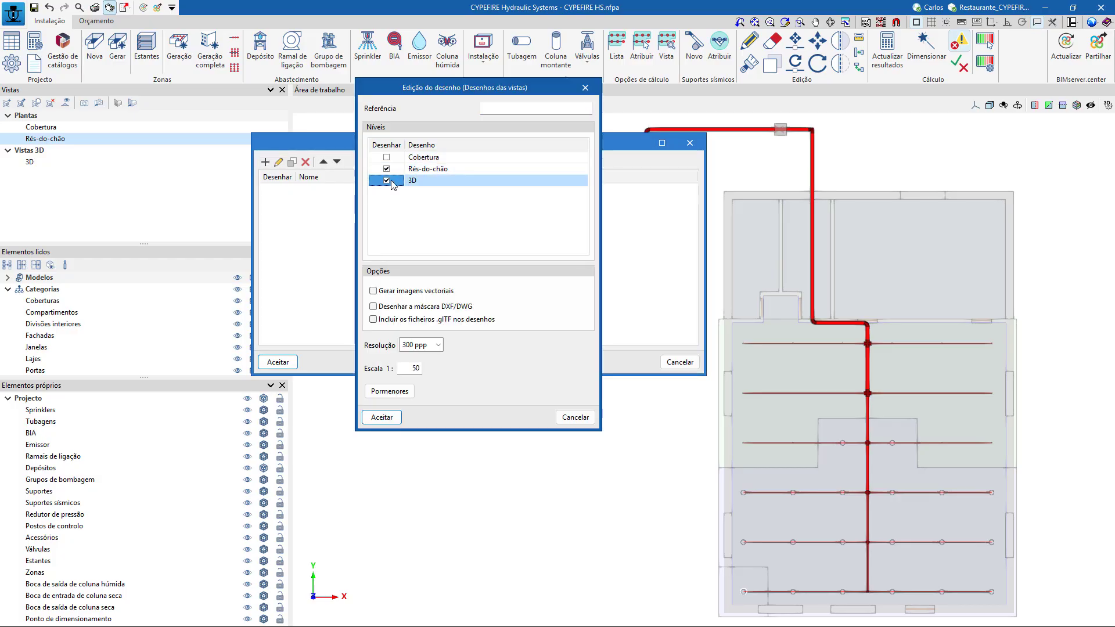
Enable vector image generation for the drawing, accept its vectorization options, and save it with the reference Desenhos.
{"action": "left_click", "coordinate": [437, 290]}
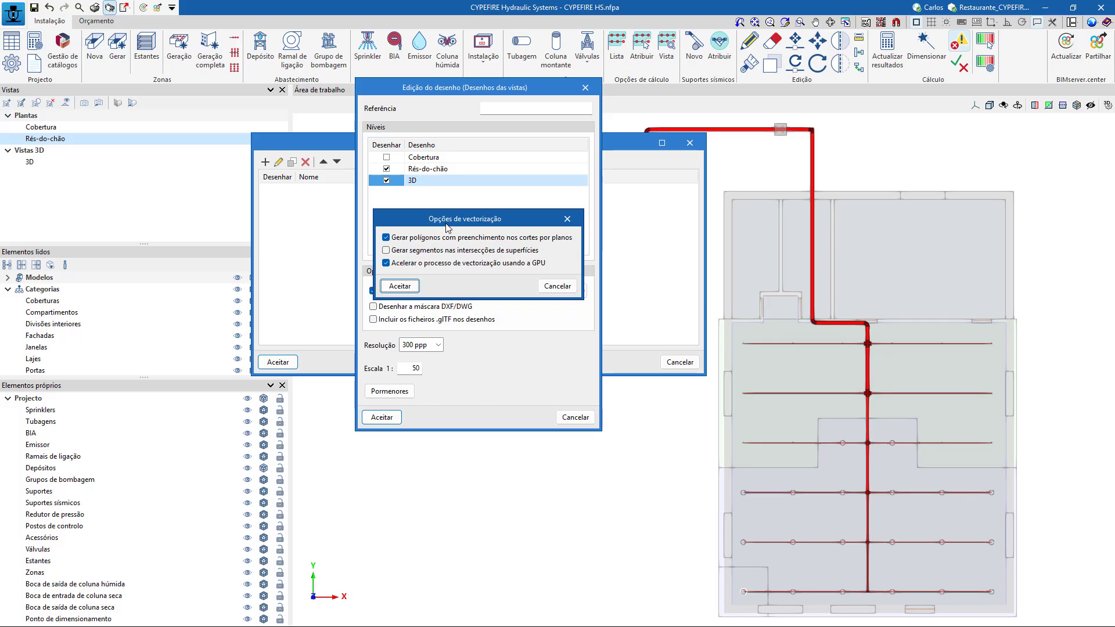
{"action": "left_click", "coordinate": [415, 290]}
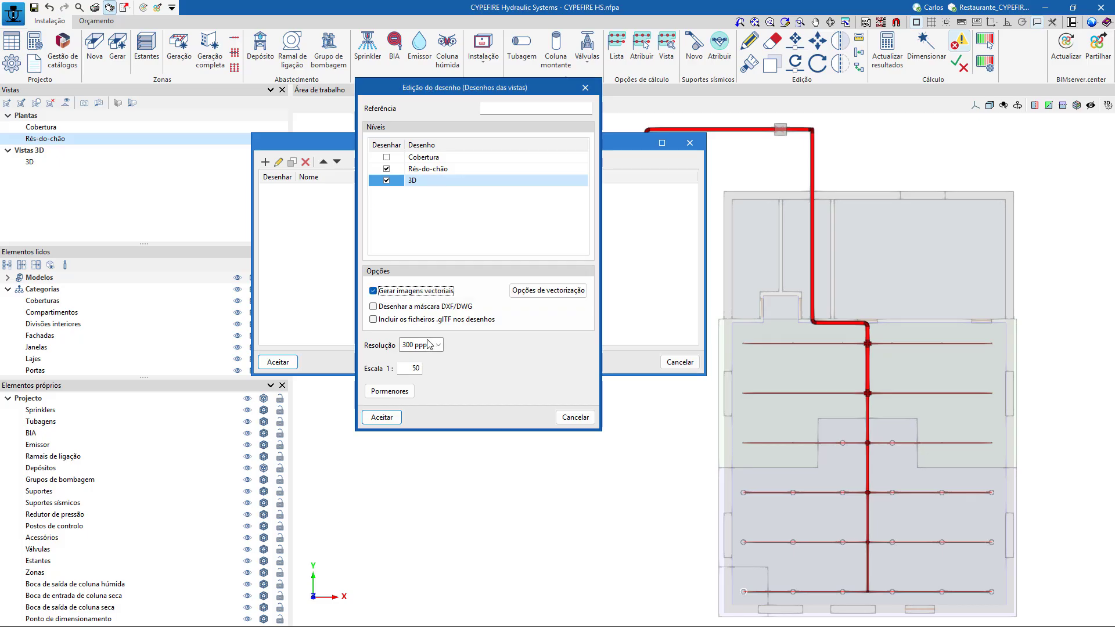
{"action": "left_click", "coordinate": [543, 290]}
{"action": "left_click", "coordinate": [399, 285]}
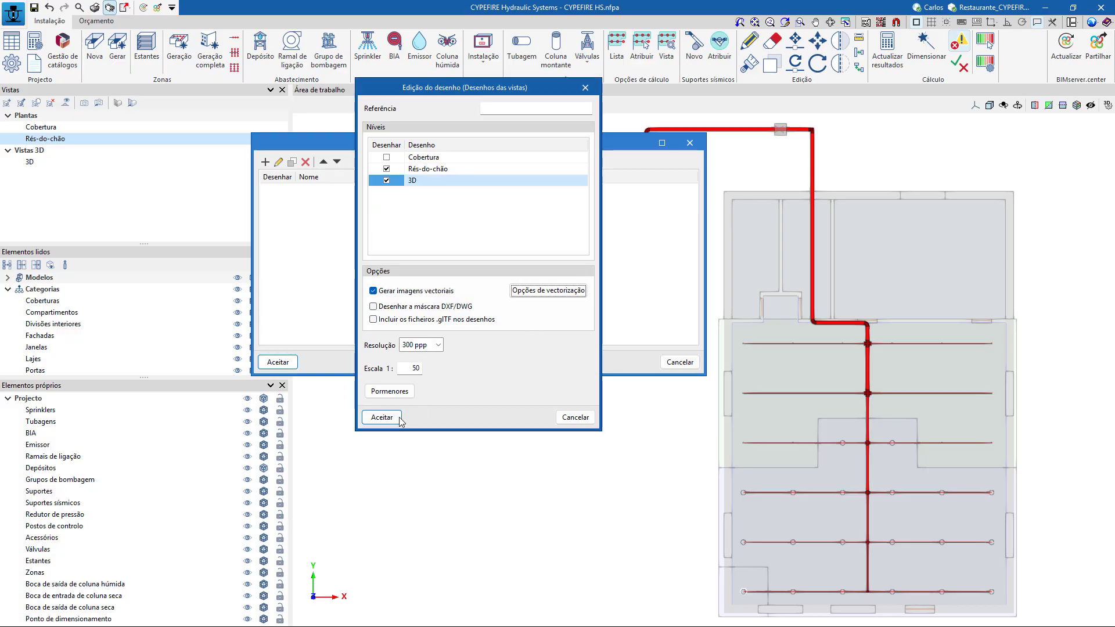
{"action": "left_click", "coordinate": [398, 417]}
{"action": "left_click", "coordinate": [478, 285]}
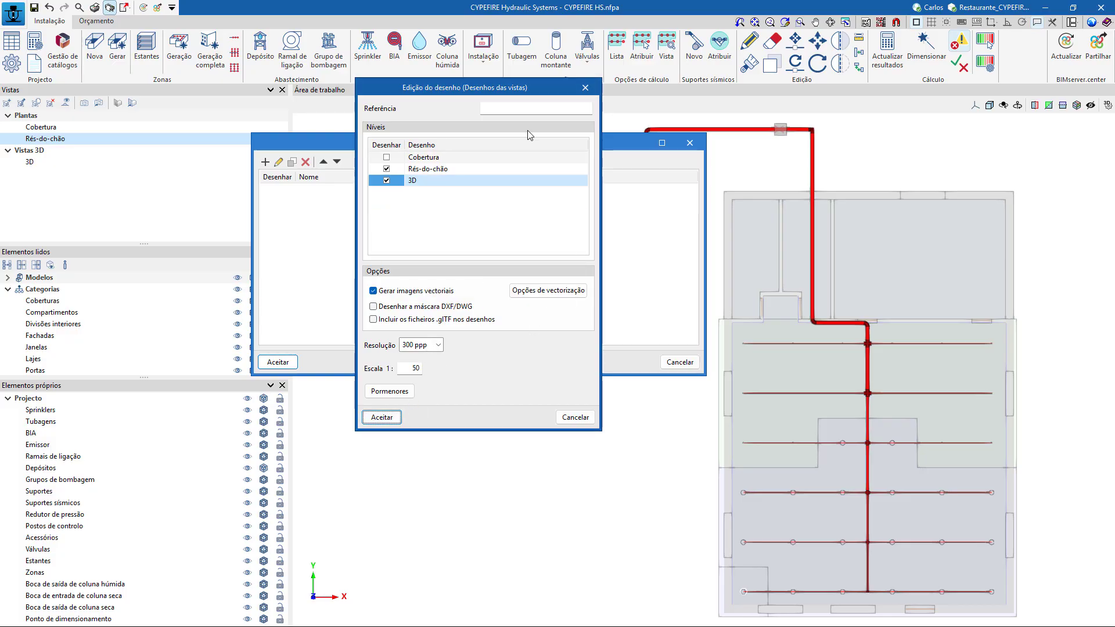
{"action": "left_click", "coordinate": [522, 107]}
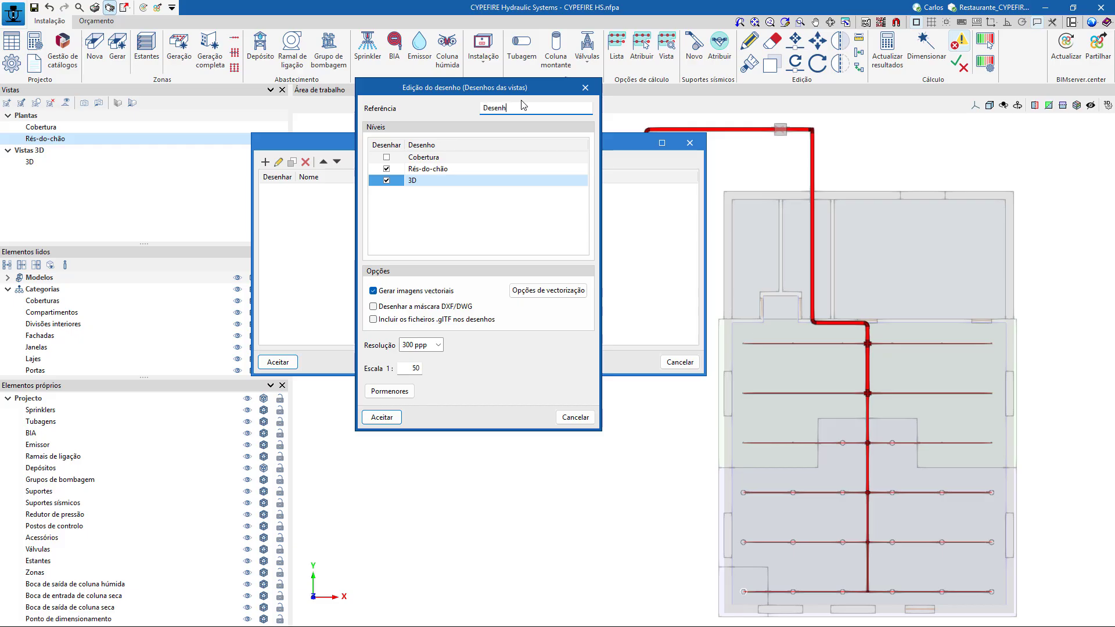
{"action": "left_click", "coordinate": [382, 417]}
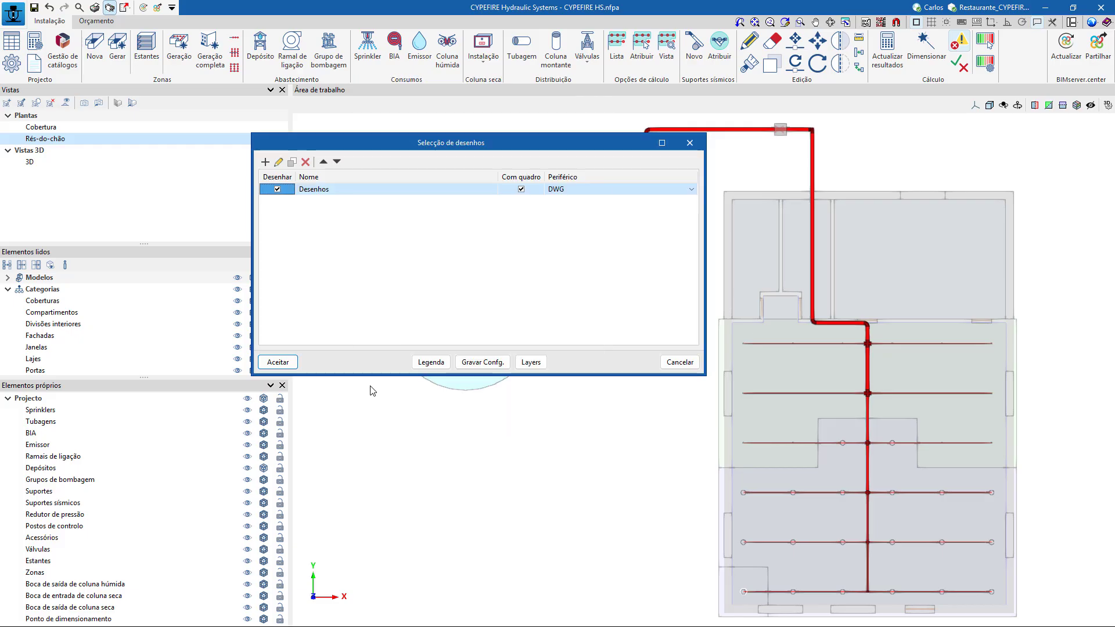
Generate the drawing sheet composition and show all its drawings in full detail.
{"action": "left_click", "coordinate": [278, 362]}
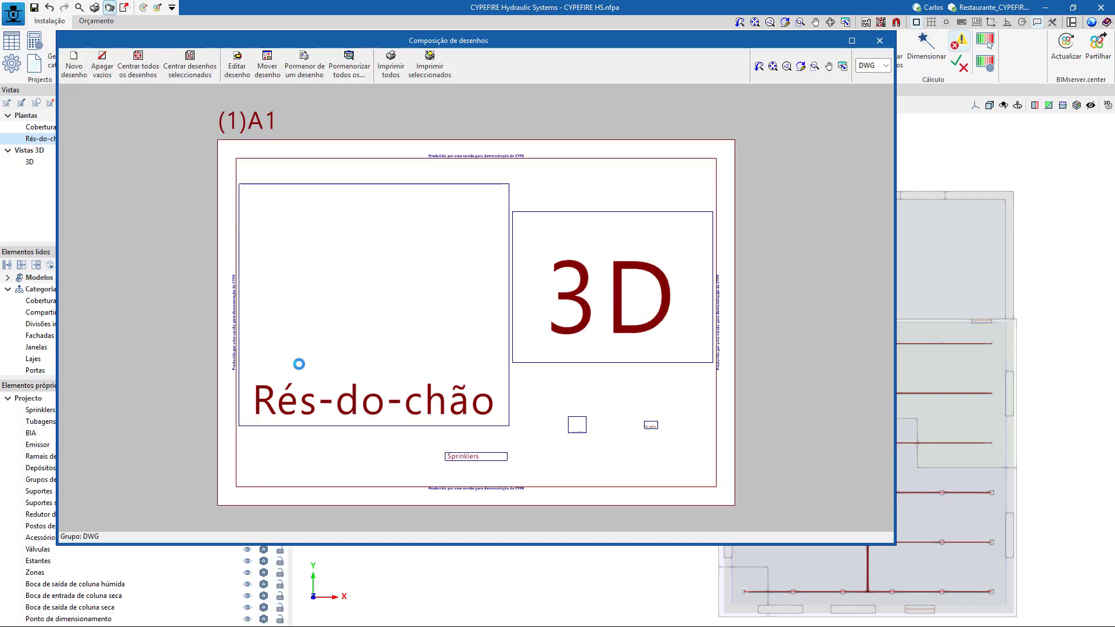
{"action": "left_click", "coordinate": [347, 68]}
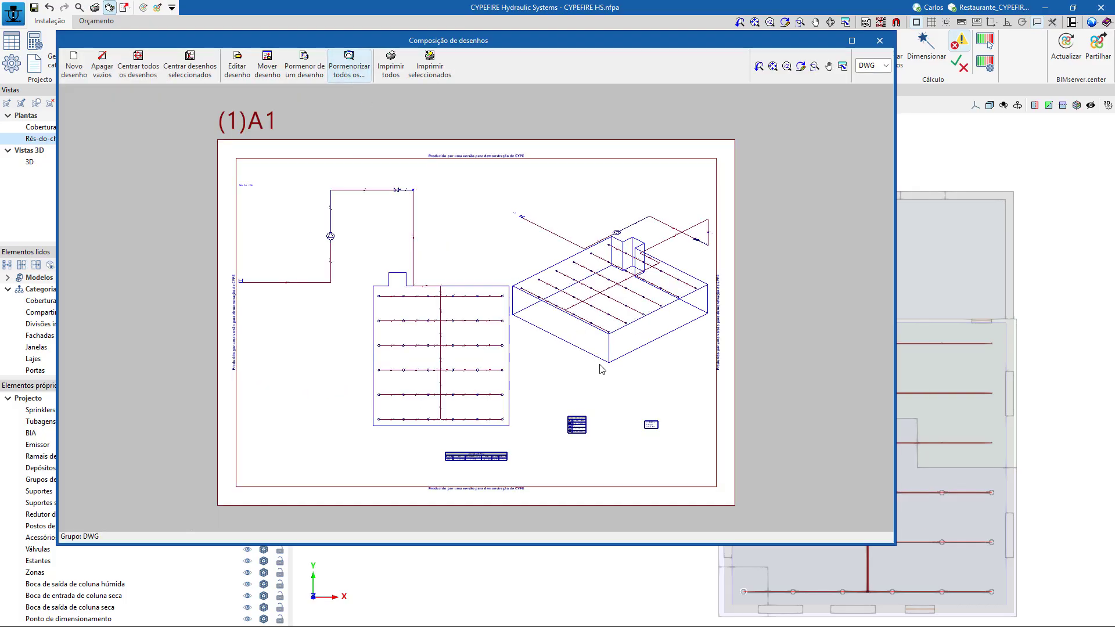
{"action": "scroll", "coordinate": [458, 297], "scroll_direction": "up", "scroll_amount": 2}
{"action": "scroll", "coordinate": [458, 297], "scroll_direction": "down", "scroll_amount": 2}
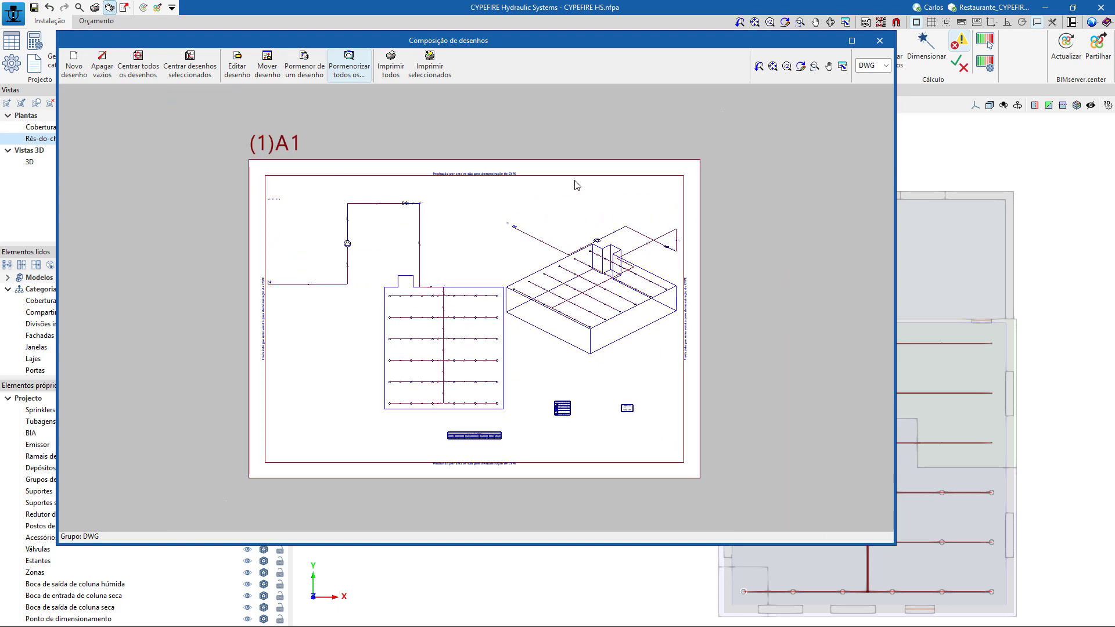
Preview the DWG export of all drawings with display in the associated program enabled, cancel it and close the drawing composition.
{"action": "left_click", "coordinate": [390, 66]}
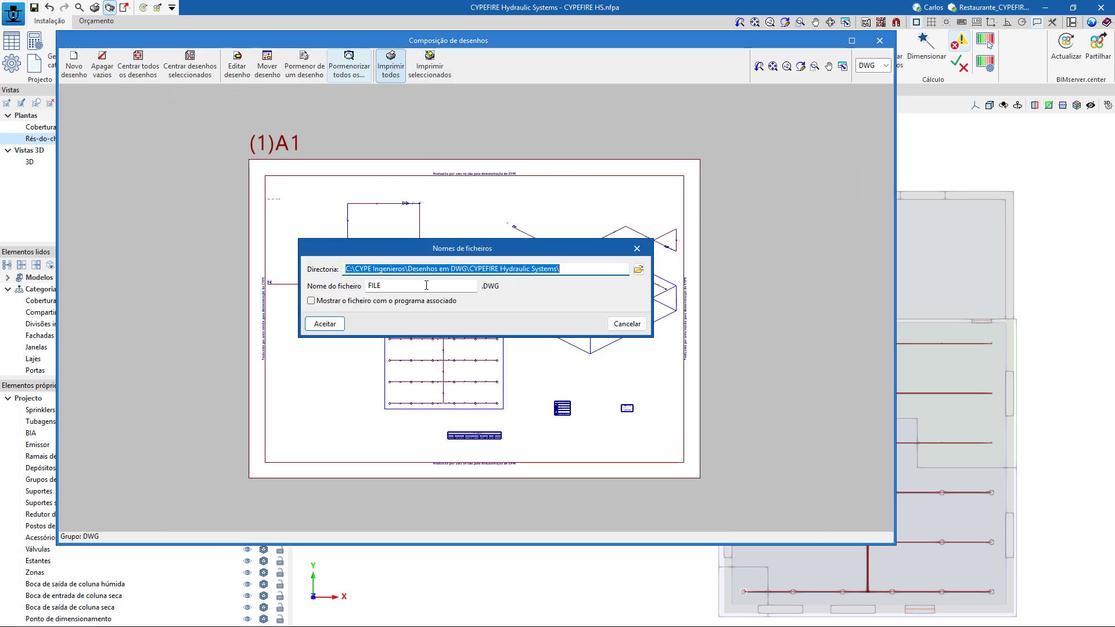
{"action": "left_click", "coordinate": [356, 301]}
{"action": "key", "text": "shift+Tab"}
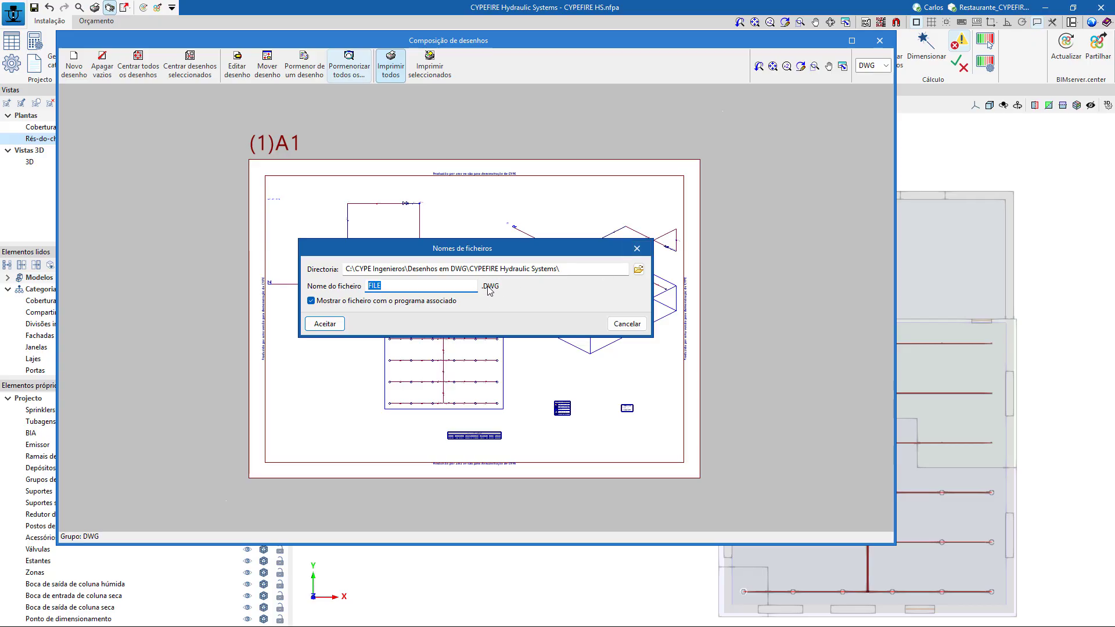
{"action": "left_click", "coordinate": [637, 248]}
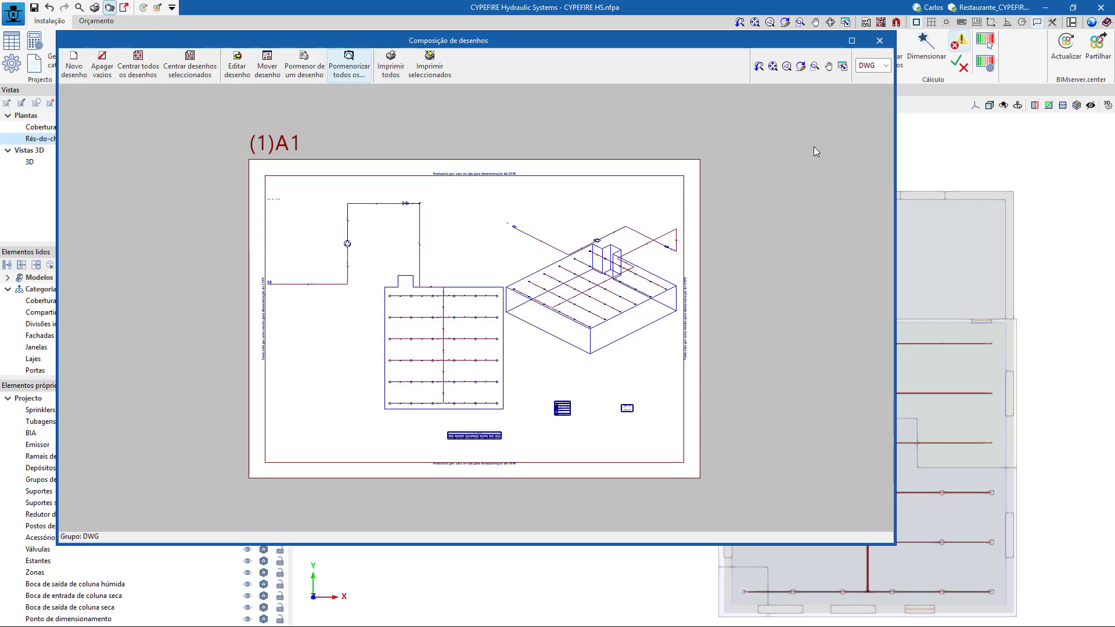
{"action": "left_click", "coordinate": [879, 40]}
{"action": "left_click", "coordinate": [679, 362]}
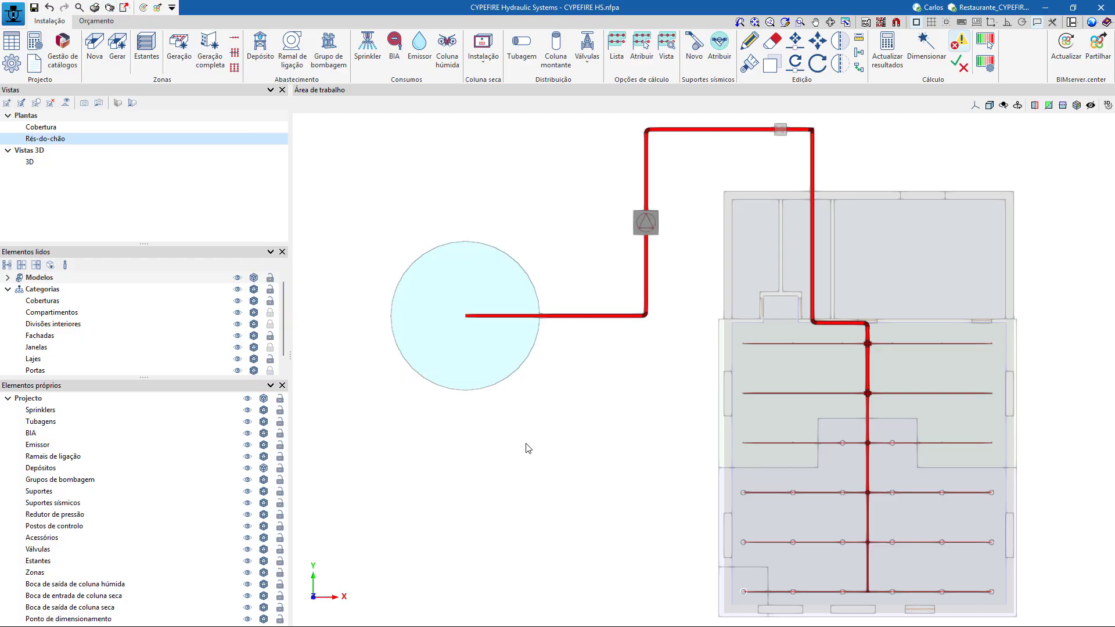
Orbit the ground-floor model and open the project's 3D view.
{"action": "middle_click_drag", "start_coordinate": [533, 498], "coordinate": [567, 389]}
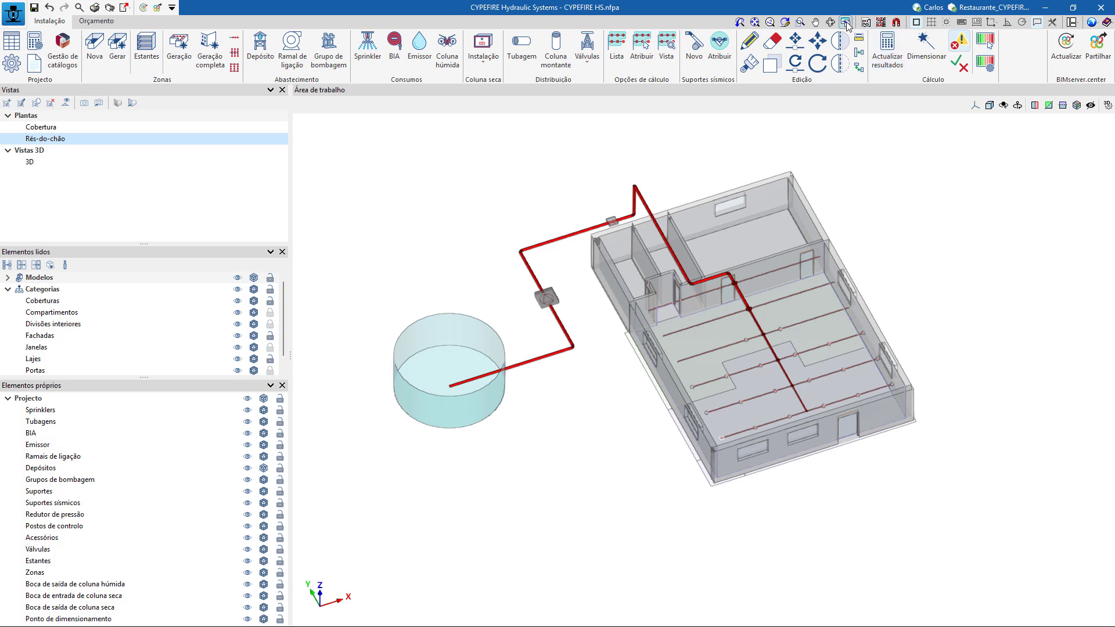
{"action": "left_click", "coordinate": [29, 161]}
{"action": "middle_click_drag", "start_coordinate": [947, 402], "coordinate": [946, 403], "text": "shift"}
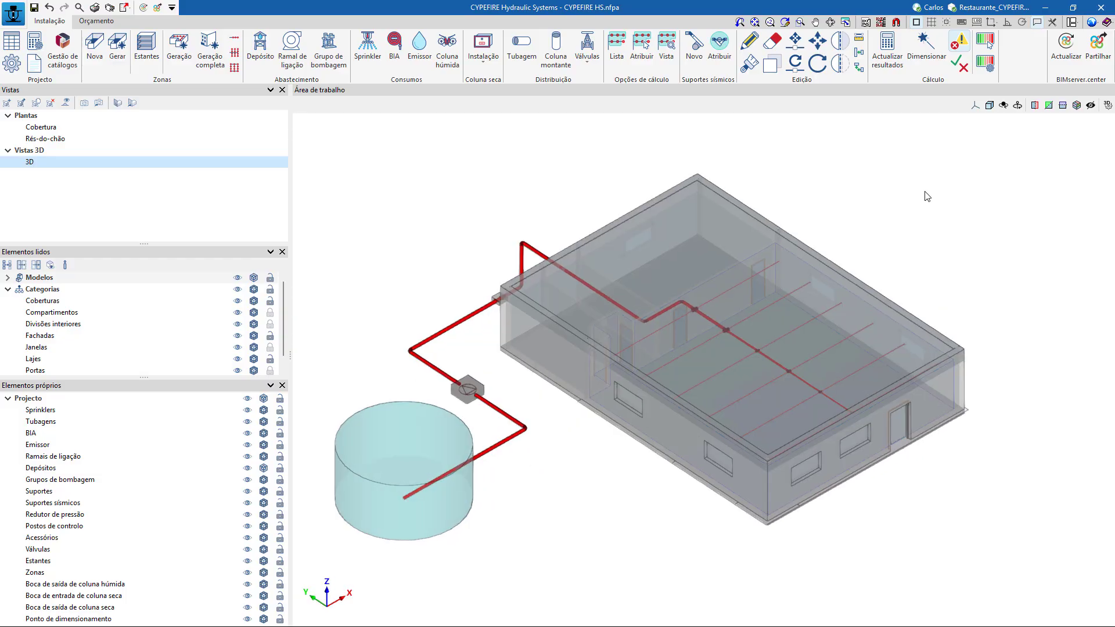
Try the DWG 3D and PNG formats for saving the current view to a file, and cancel the save.
{"action": "left_click", "coordinate": [846, 23]}
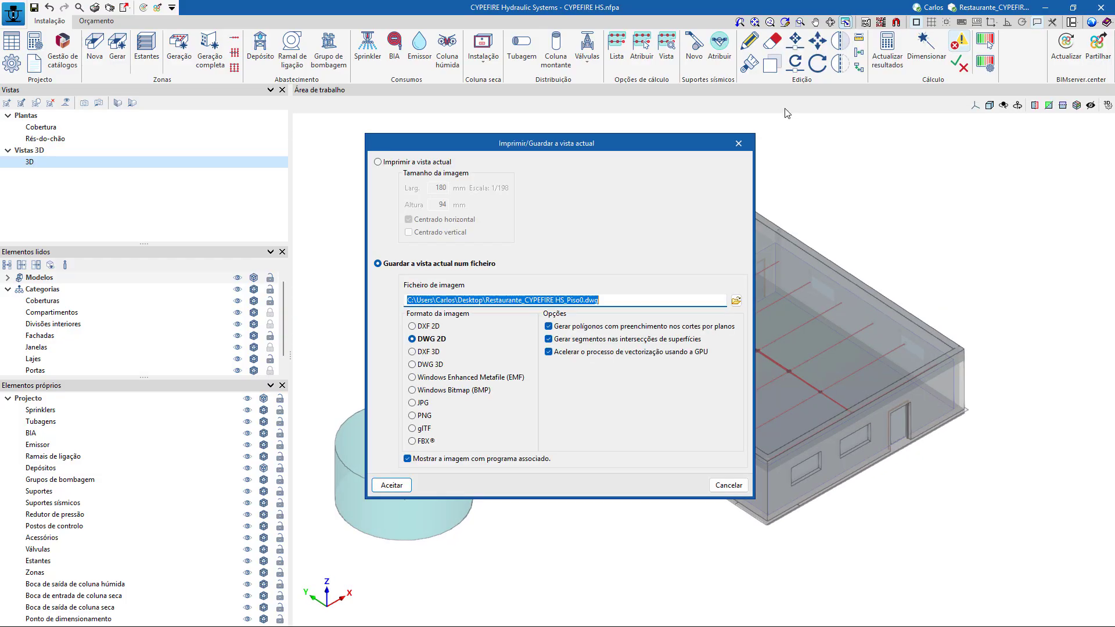
{"action": "left_click", "coordinate": [431, 365]}
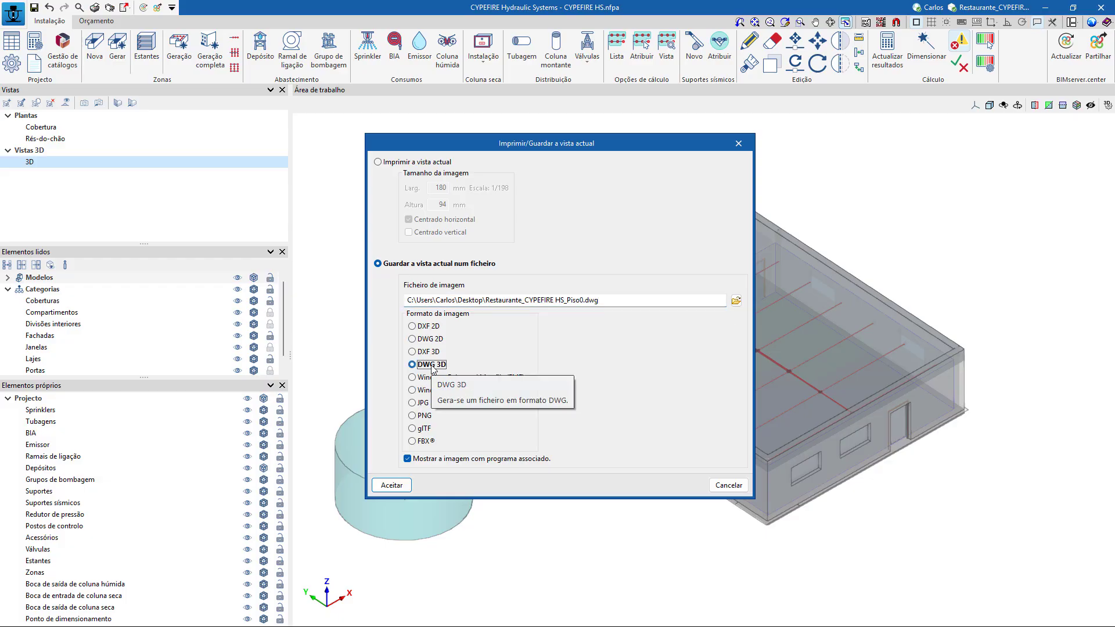
{"action": "left_click", "coordinate": [424, 416]}
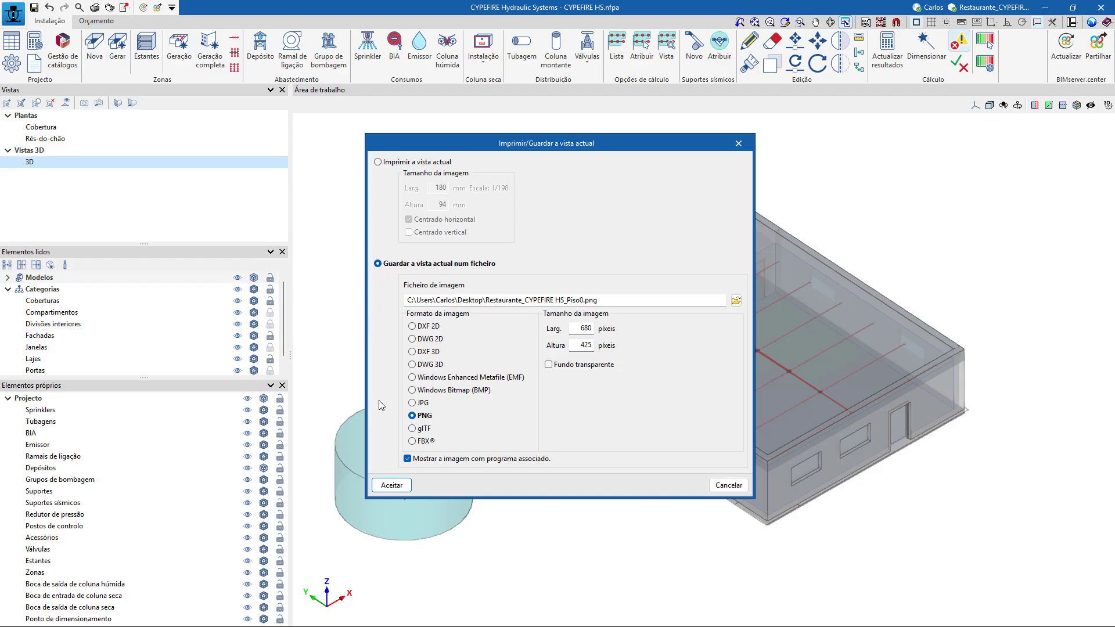
{"action": "left_click_drag", "start_coordinate": [616, 303], "coordinate": [384, 291]}
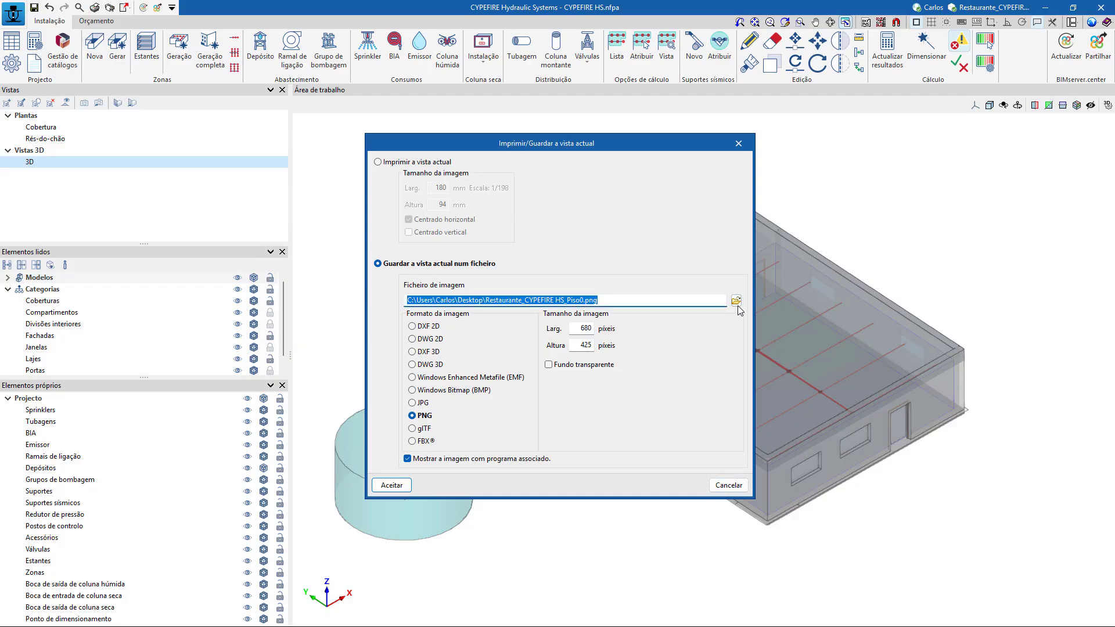
{"action": "left_click", "coordinate": [728, 485]}
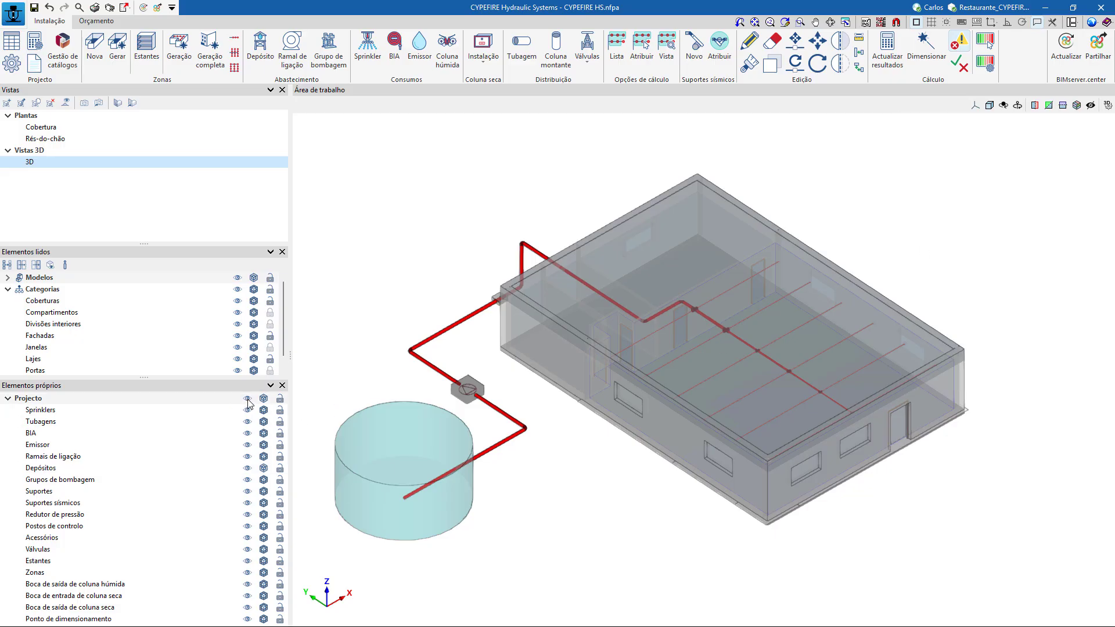
Hide the imported Modelos in the 3D view while keeping Zonas visible.
{"action": "left_click", "coordinate": [237, 278]}
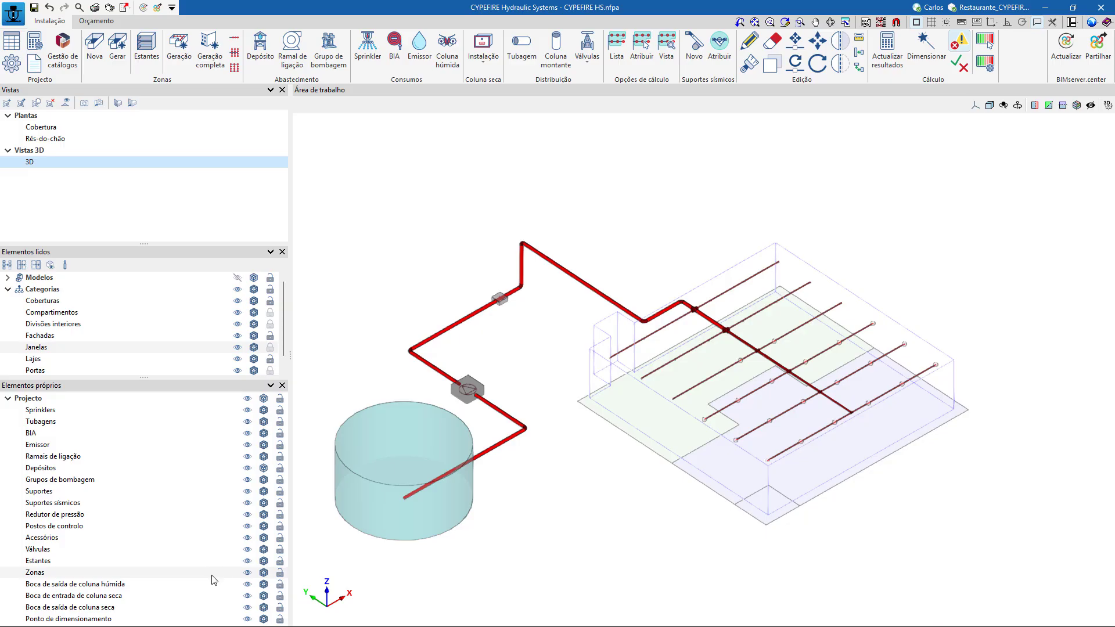
{"action": "left_click", "coordinate": [247, 572]}
{"action": "left_click", "coordinate": [247, 573]}
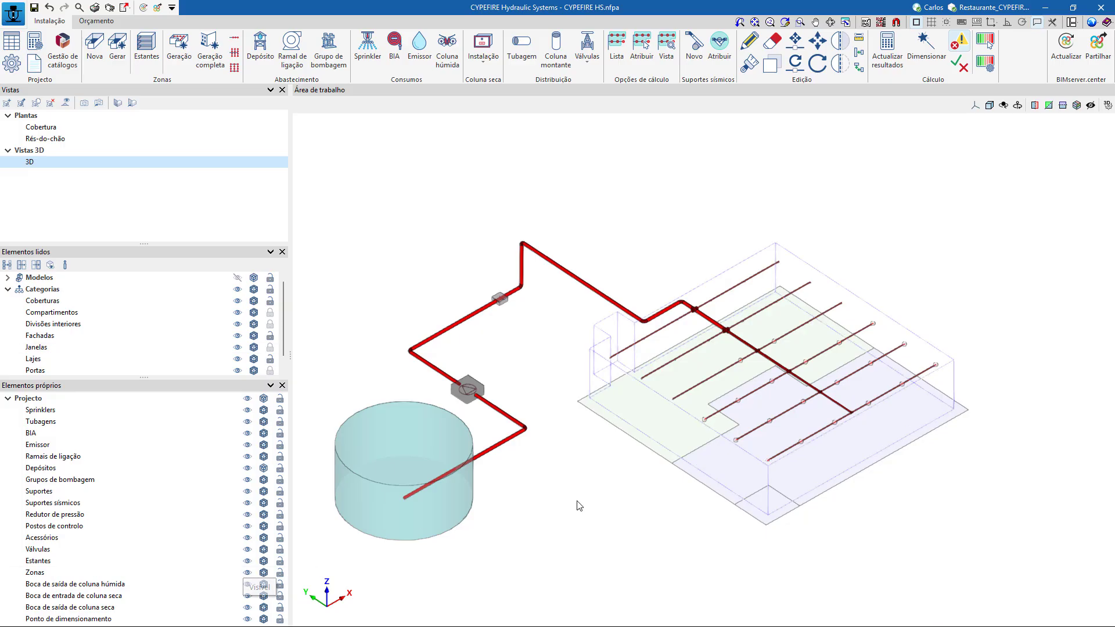
{"action": "scroll", "coordinate": [578, 505], "scroll_direction": "down", "scroll_amount": 1}
{"action": "middle_click_drag", "start_coordinate": [622, 547], "coordinate": [665, 496]}
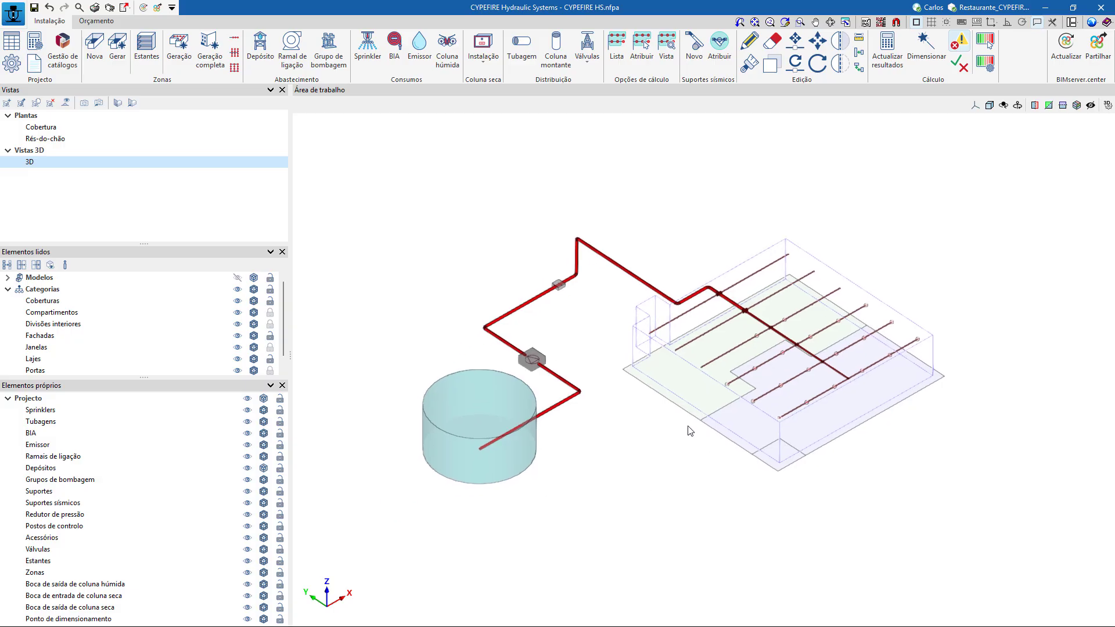
Share the results on BIMserver.center as the contribution Instalação de extinção de incêndios, including the Desenhos drawing in DWG.
{"action": "left_click", "coordinate": [1098, 52]}
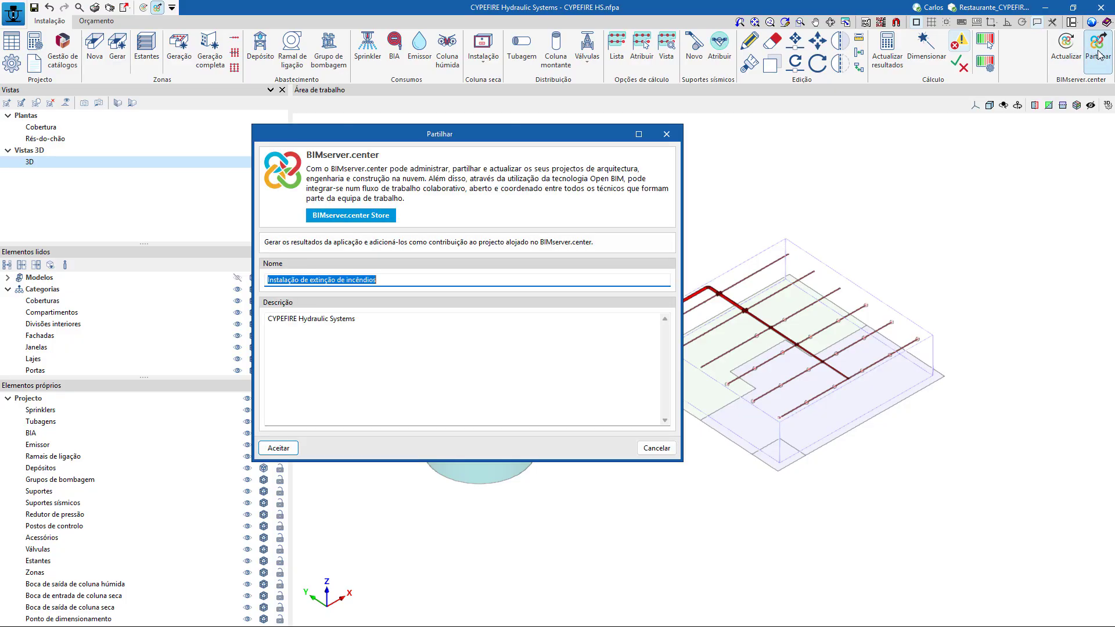
{"action": "left_click", "coordinate": [404, 279]}
{"action": "left_click", "coordinate": [279, 448]}
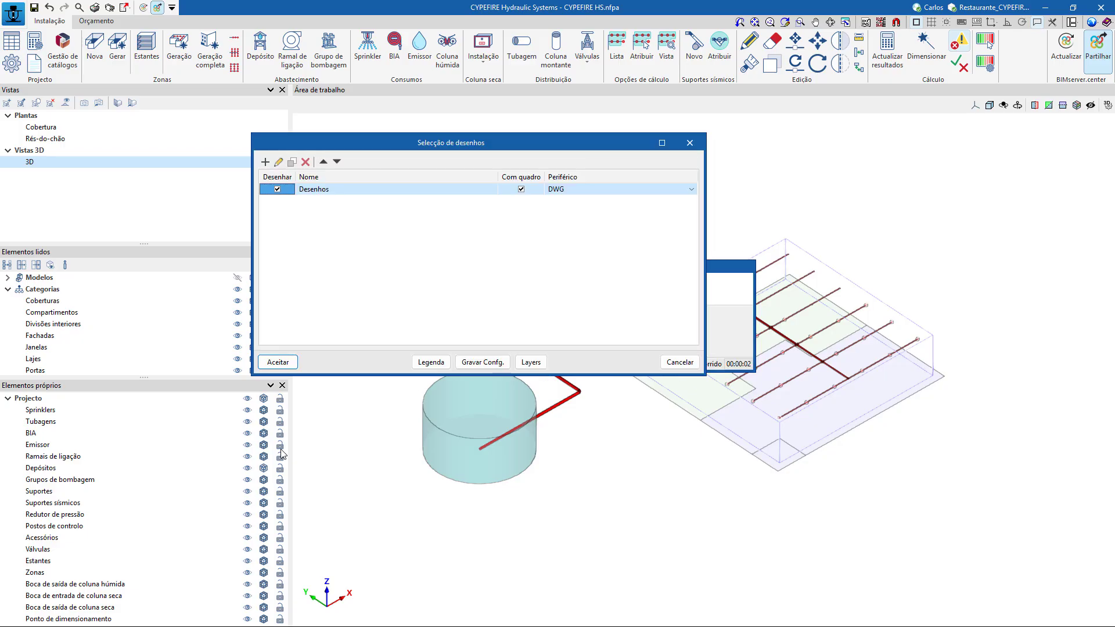
{"action": "left_click", "coordinate": [292, 361]}
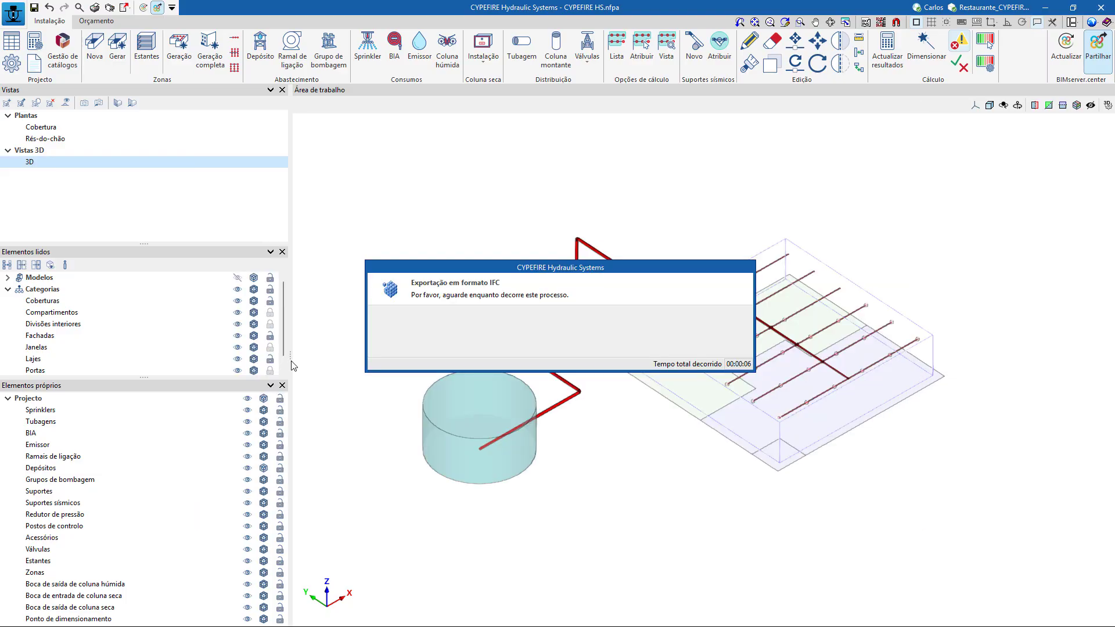
{"action": "left_click", "coordinate": [561, 355]}
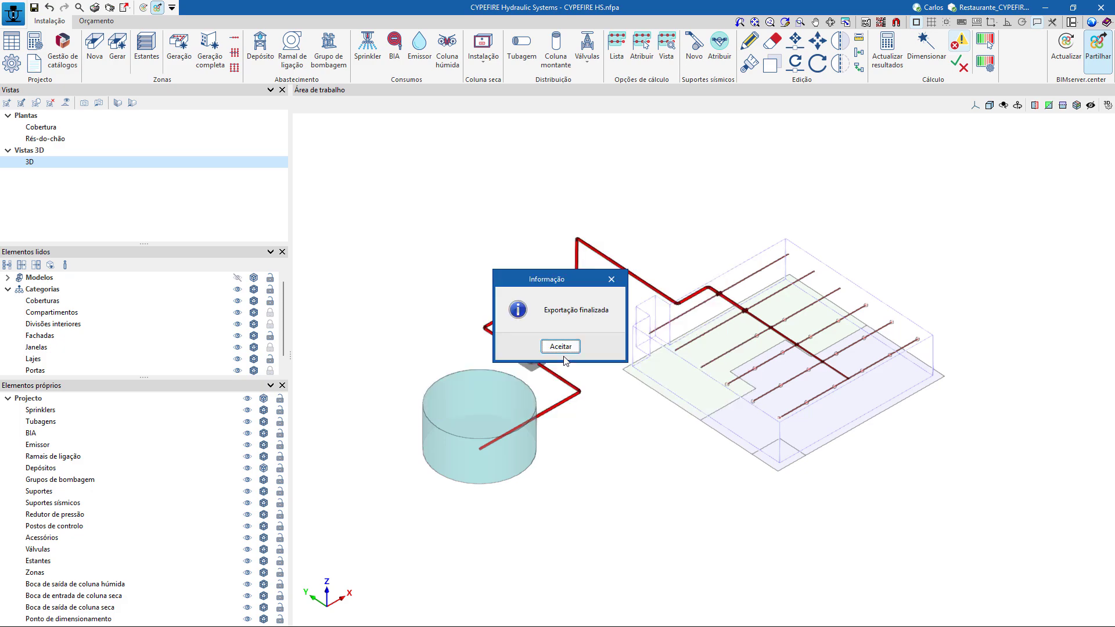
{"action": "left_click", "coordinate": [565, 349]}
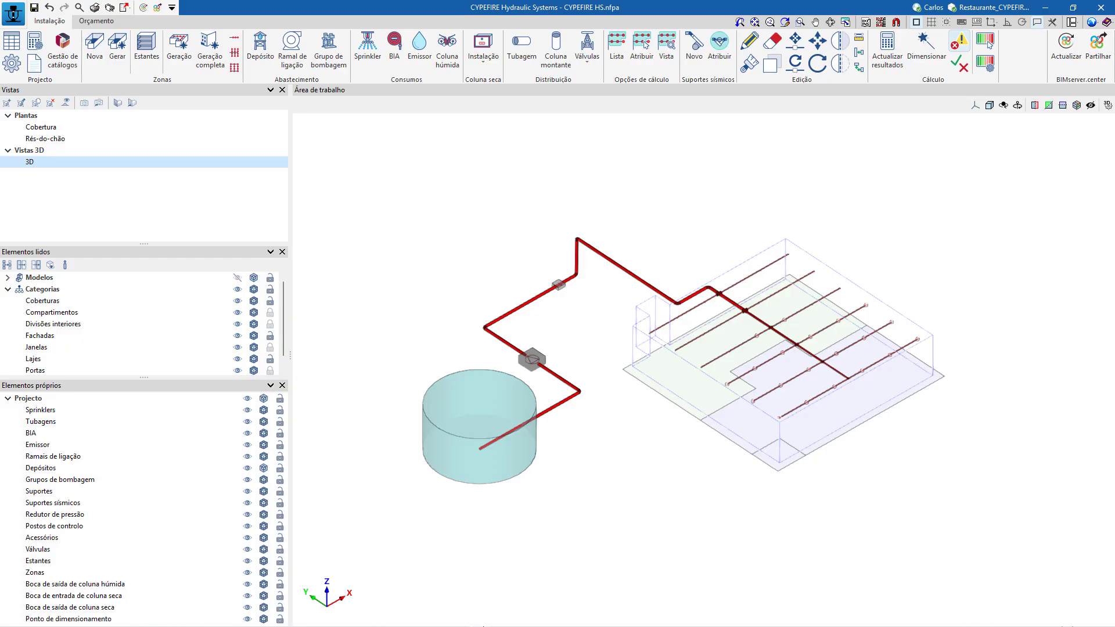
{"action": "mouse_move", "coordinate": [379, 626]}
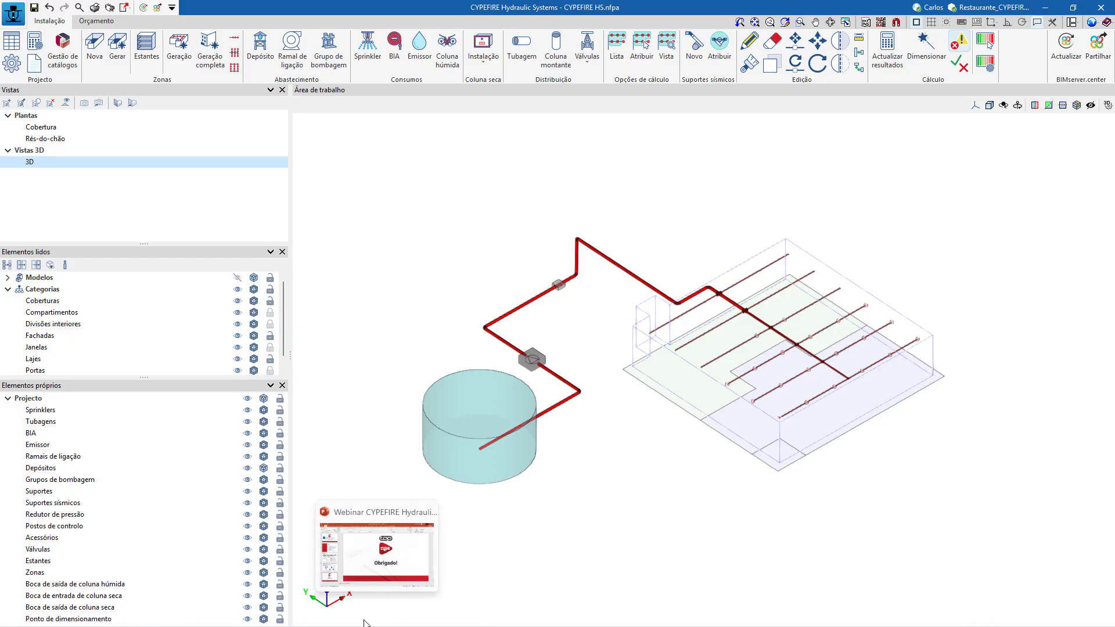
{"action": "left_click_drag", "start_coordinate": [364, 620], "coordinate": [661, 493]}
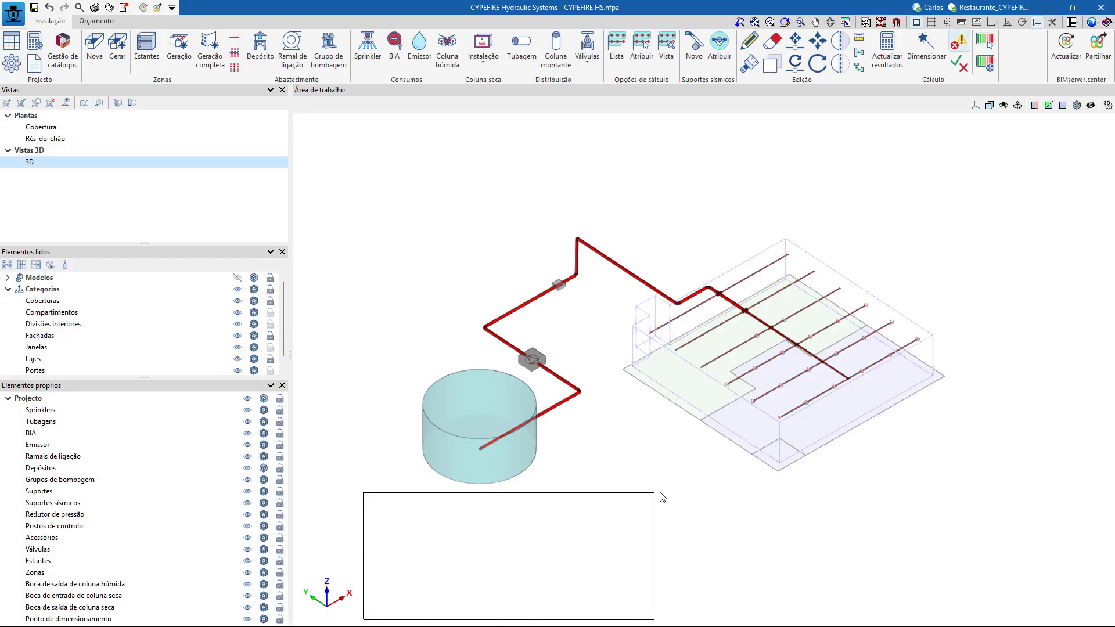
{"action": "right_click", "coordinate": [661, 493]}
{"action": "left_click", "coordinate": [624, 550]}
{"action": "scroll", "coordinate": [572, 464], "scroll_direction": "down", "scroll_amount": 3}
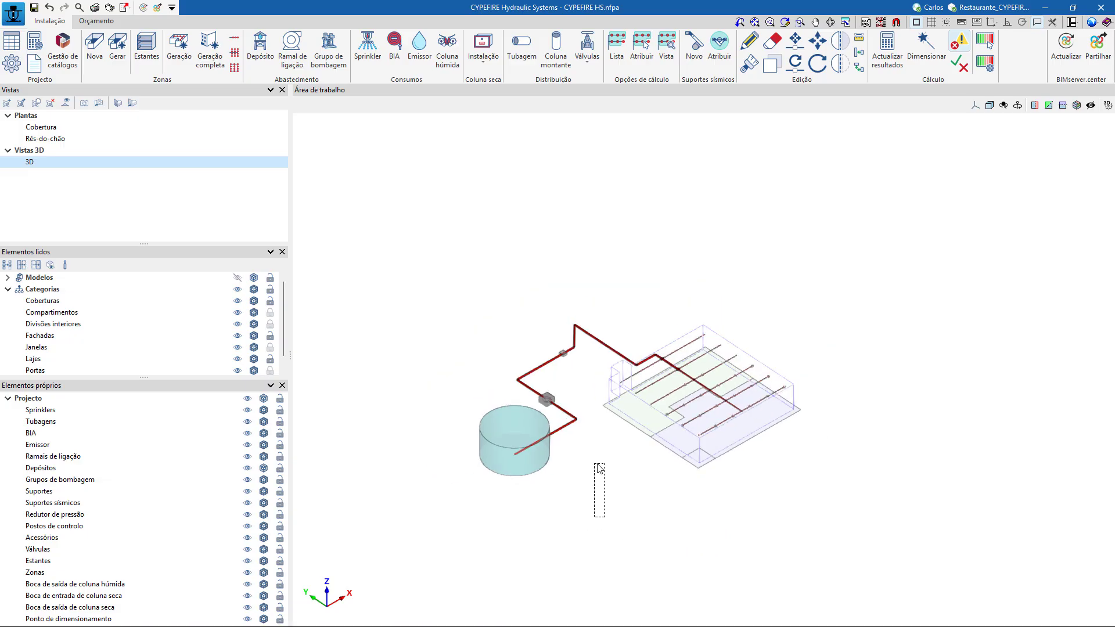
{"action": "scroll", "coordinate": [600, 468], "scroll_direction": "up", "scroll_amount": 2}
Switch to Chrome, reload the restaurant project page on BIMserver.center and open its 3D model viewer.
{"action": "key", "text": "super"}
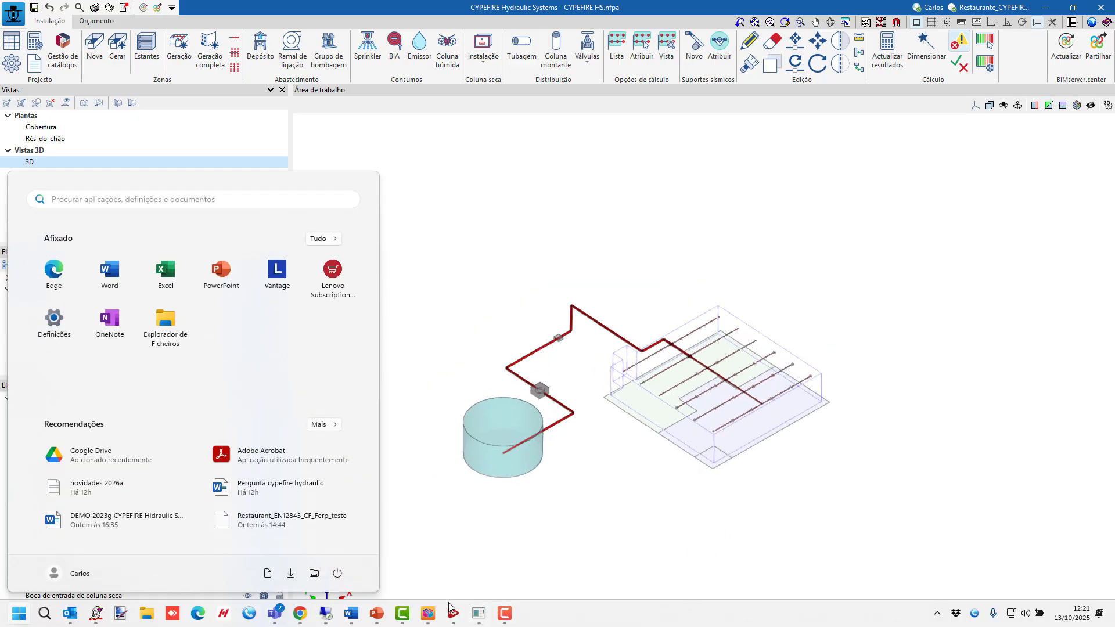
{"action": "left_click", "coordinate": [300, 614]}
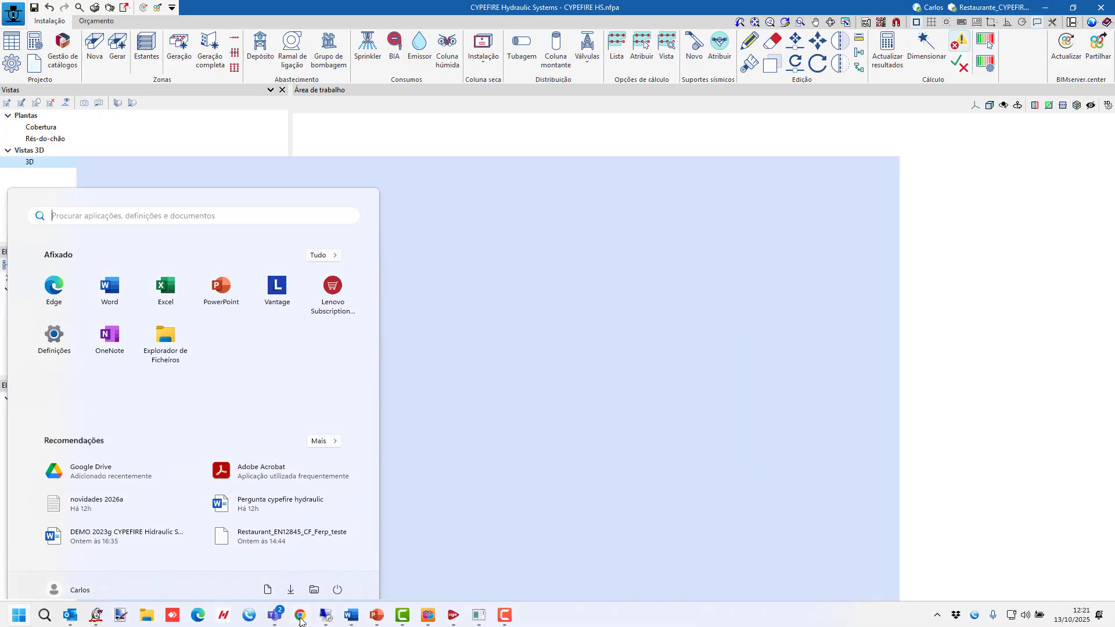
{"action": "left_click", "coordinate": [54, 37]}
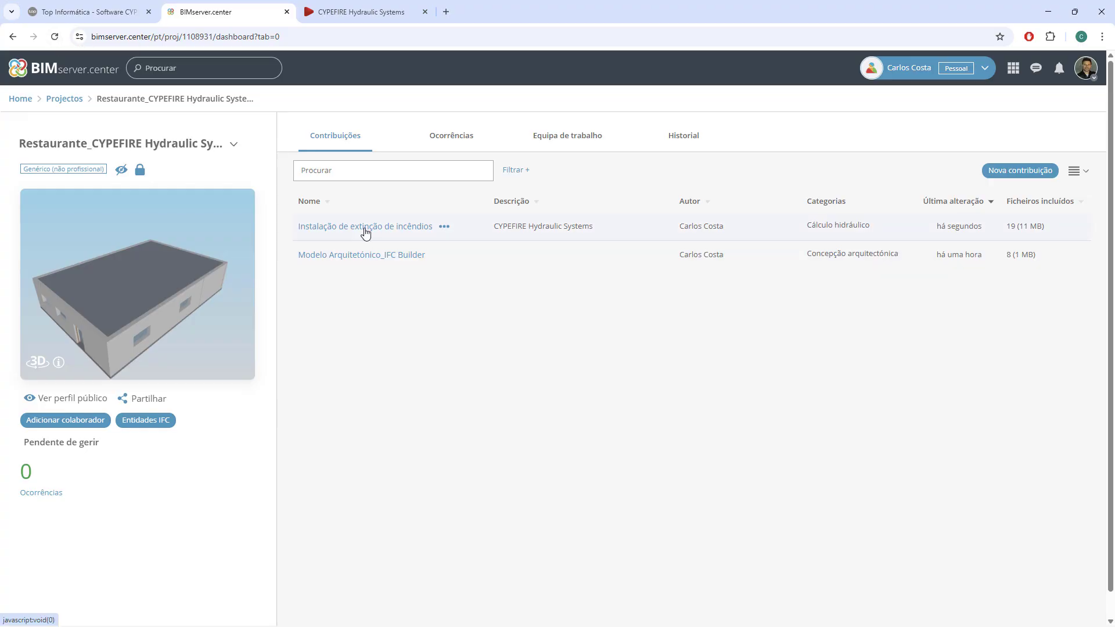
{"action": "left_click", "coordinate": [190, 268]}
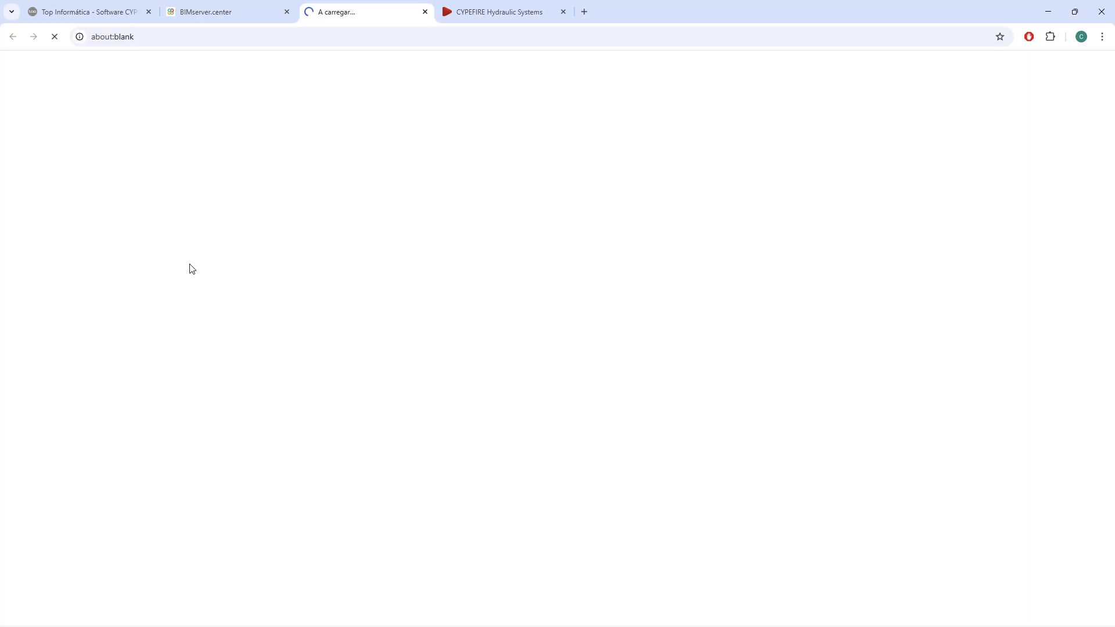
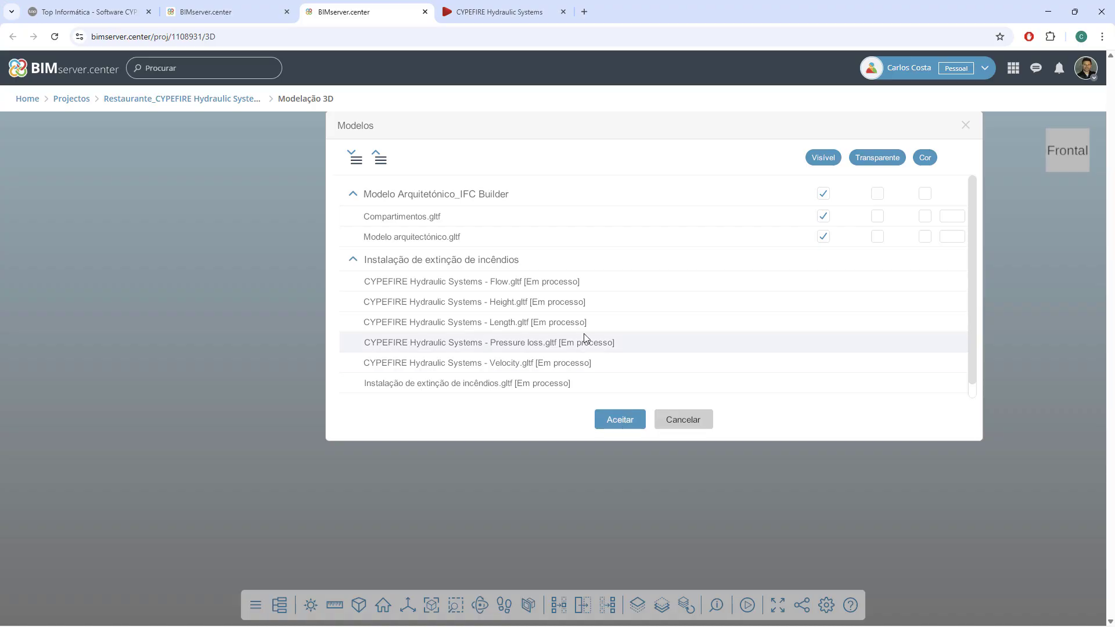
Load the visible Modelo Arquitetónico_IFC Builder models into the 3D viewer and look at the building.
{"action": "scroll", "coordinate": [584, 335], "scroll_direction": "down", "scroll_amount": 1}
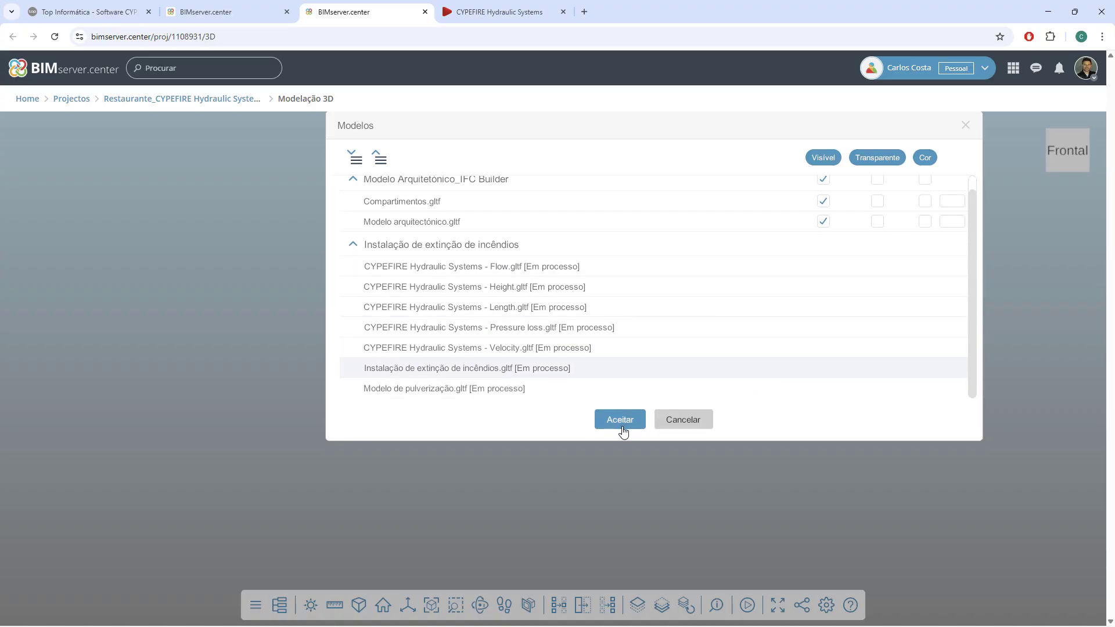
{"action": "left_click", "coordinate": [622, 424]}
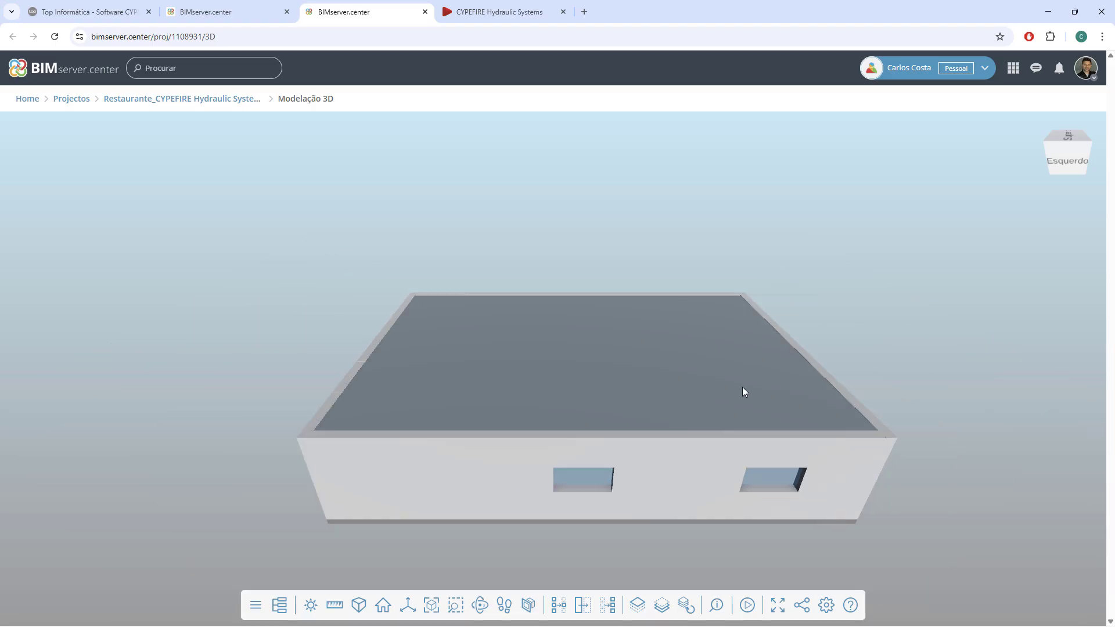
{"action": "scroll", "coordinate": [715, 388], "scroll_direction": "down", "scroll_amount": 3}
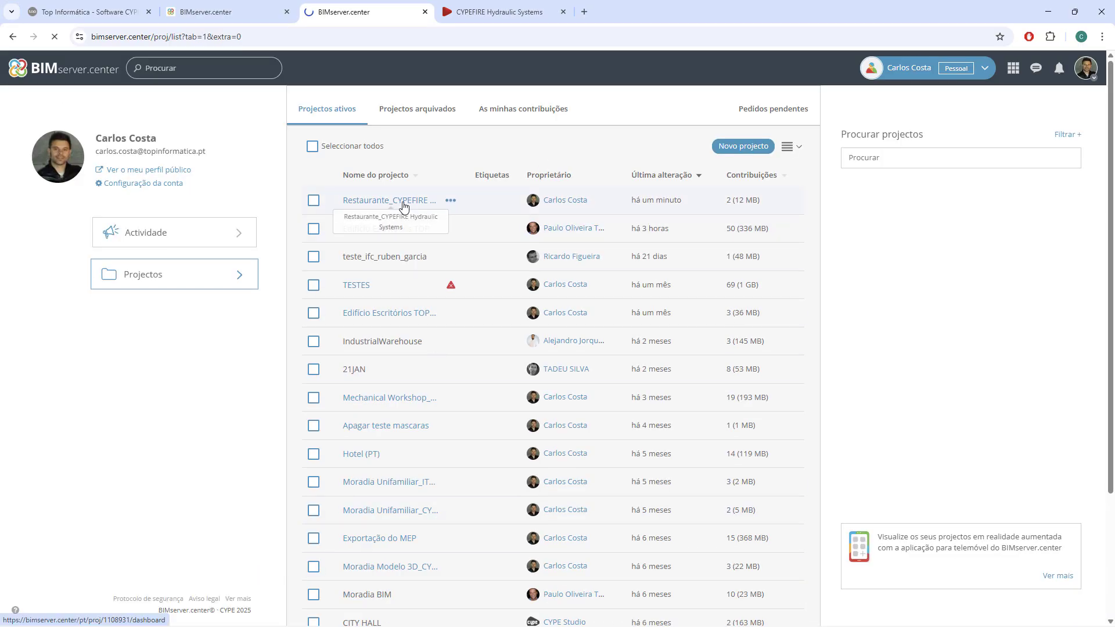
Open the restaurant project's "Instalação de extinção de incêndios" contribution and show its 3D viewer at full size.
{"action": "left_click", "coordinate": [404, 203]}
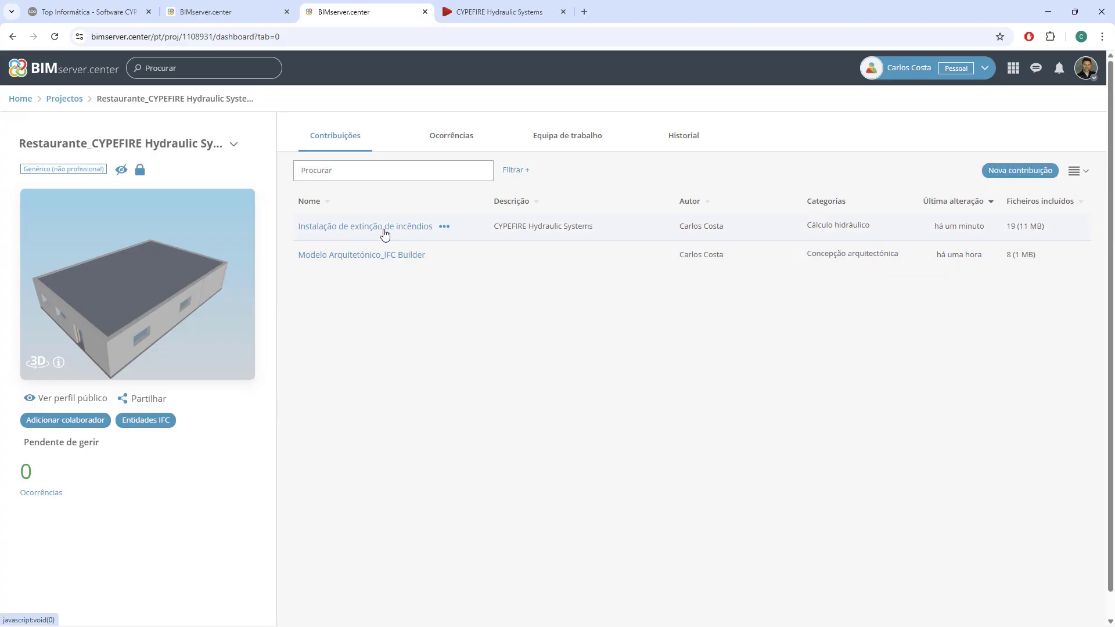
{"action": "left_click", "coordinate": [391, 231]}
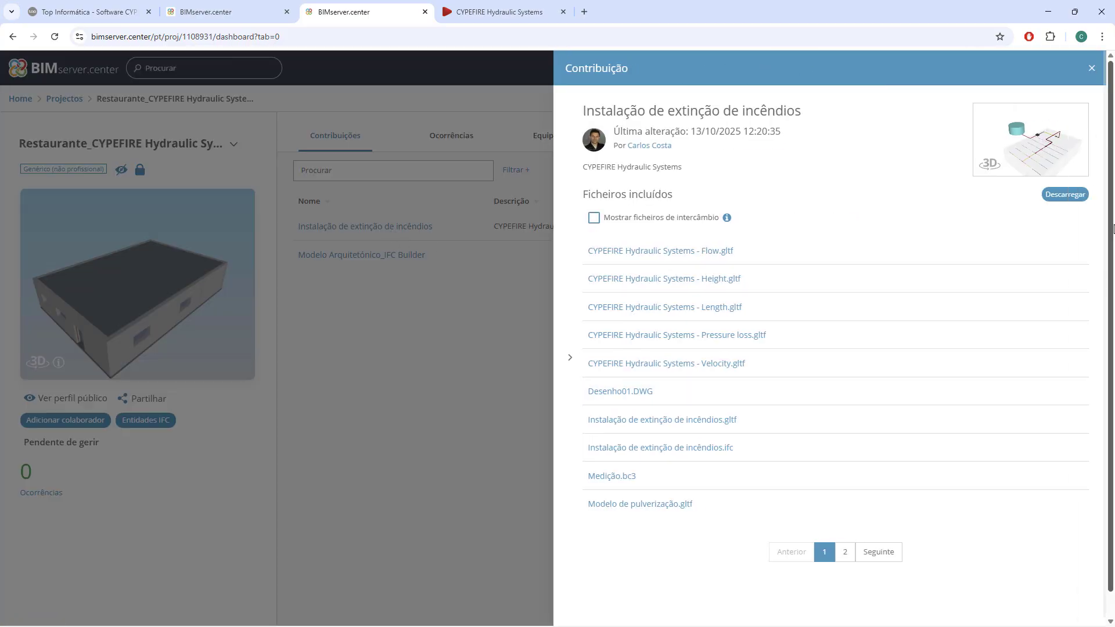
{"action": "left_click", "coordinate": [1072, 167]}
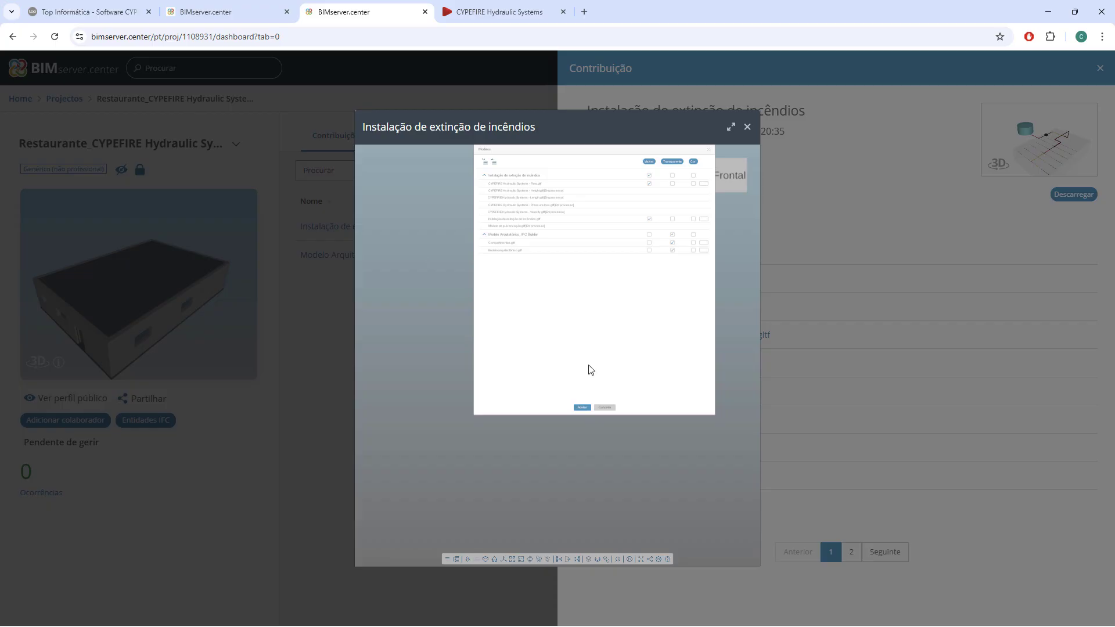
{"action": "left_click", "coordinate": [731, 127]}
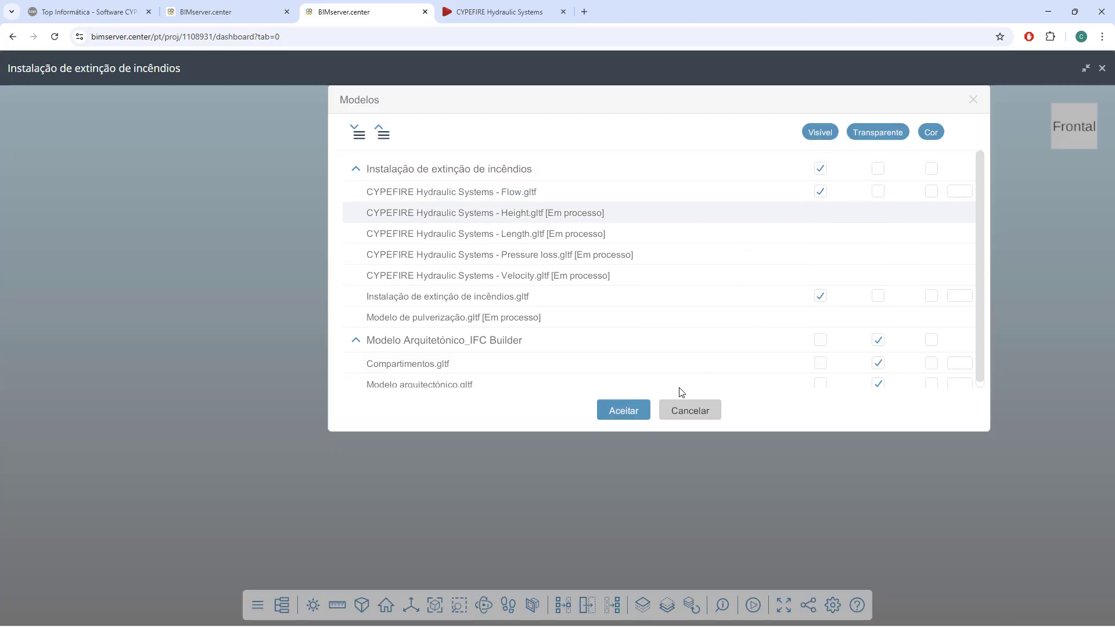
Load the Flow and Instalação de extinção de incêndios models with the architectural models transparent, and examine the network in 3D.
{"action": "scroll", "coordinate": [878, 338], "scroll_direction": "down", "scroll_amount": 1}
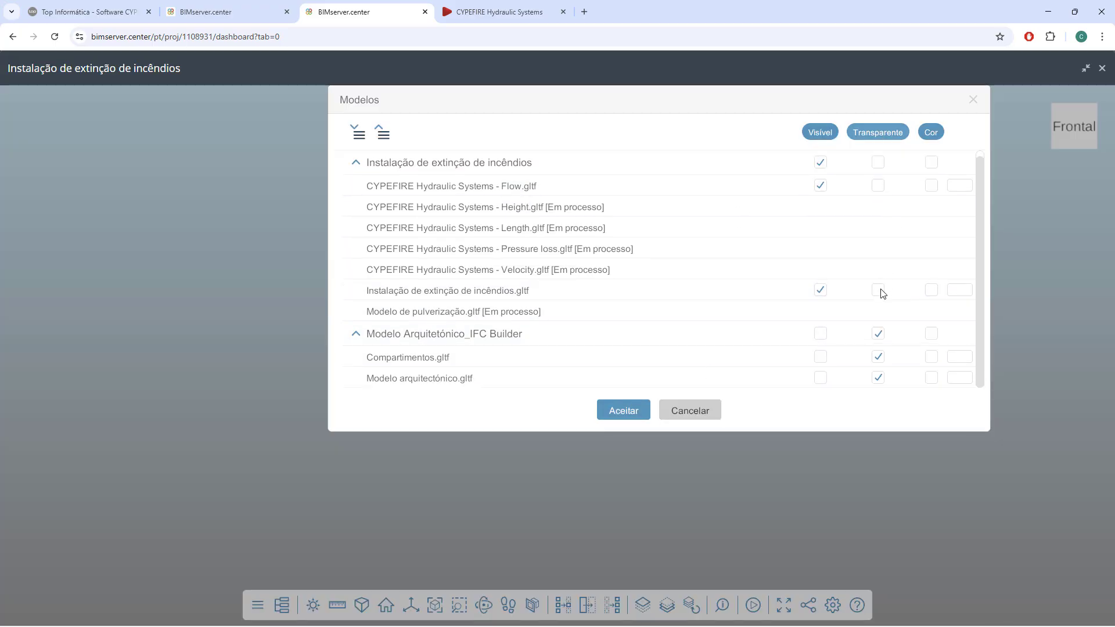
{"action": "scroll", "coordinate": [885, 366], "scroll_direction": "up", "scroll_amount": 1}
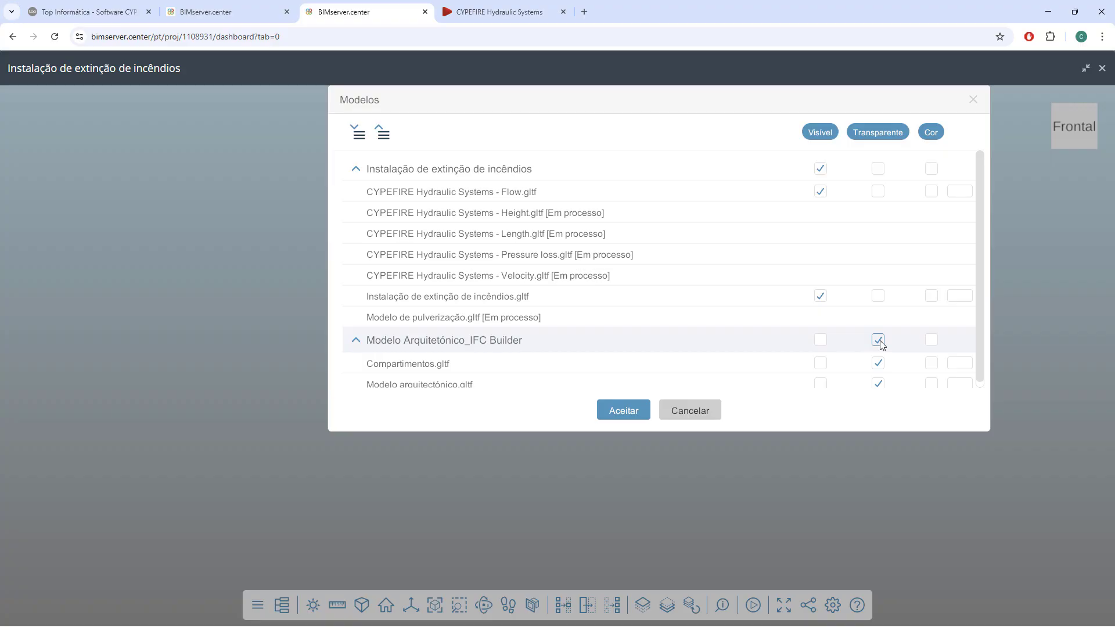
{"action": "left_click", "coordinate": [630, 413]}
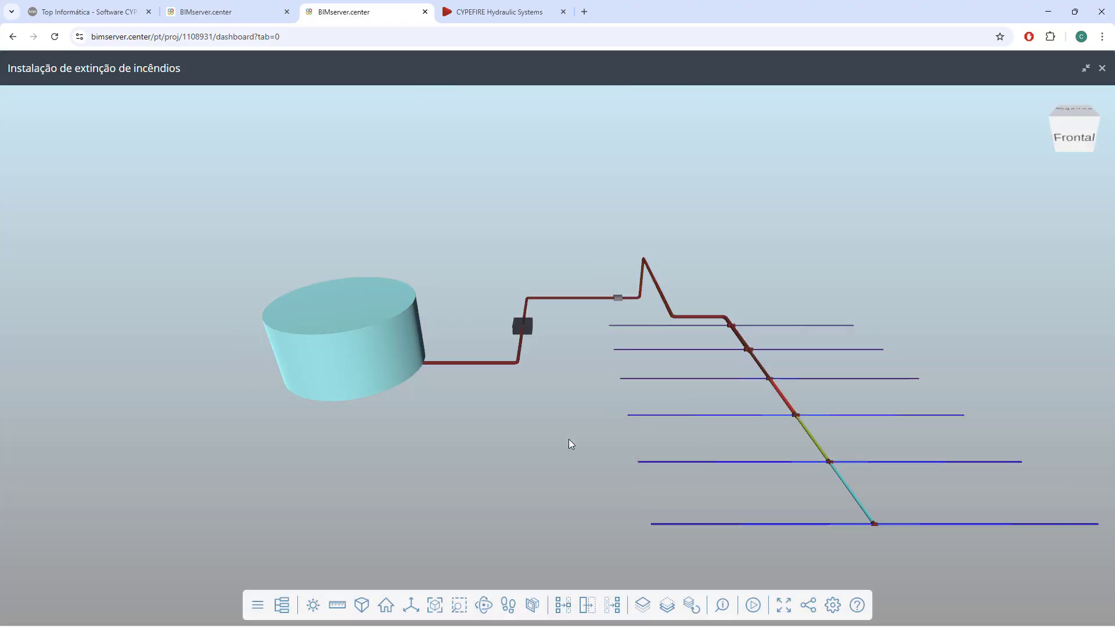
{"action": "left_click_drag", "start_coordinate": [547, 461], "coordinate": [584, 452]}
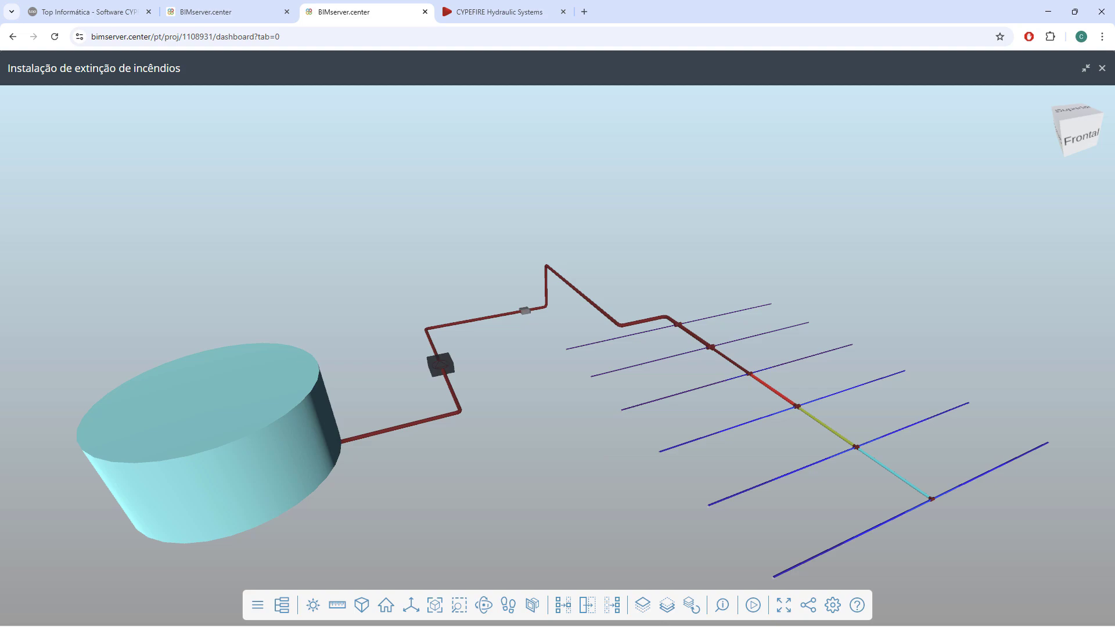
{"action": "key", "text": "super"}
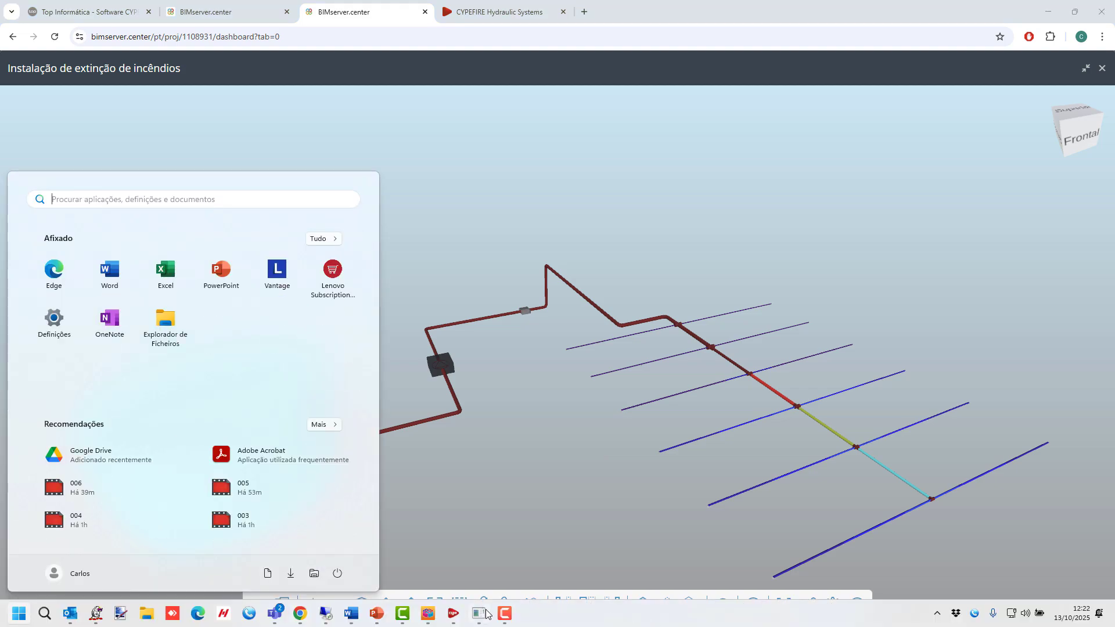
{"action": "mouse_move", "coordinate": [452, 615]}
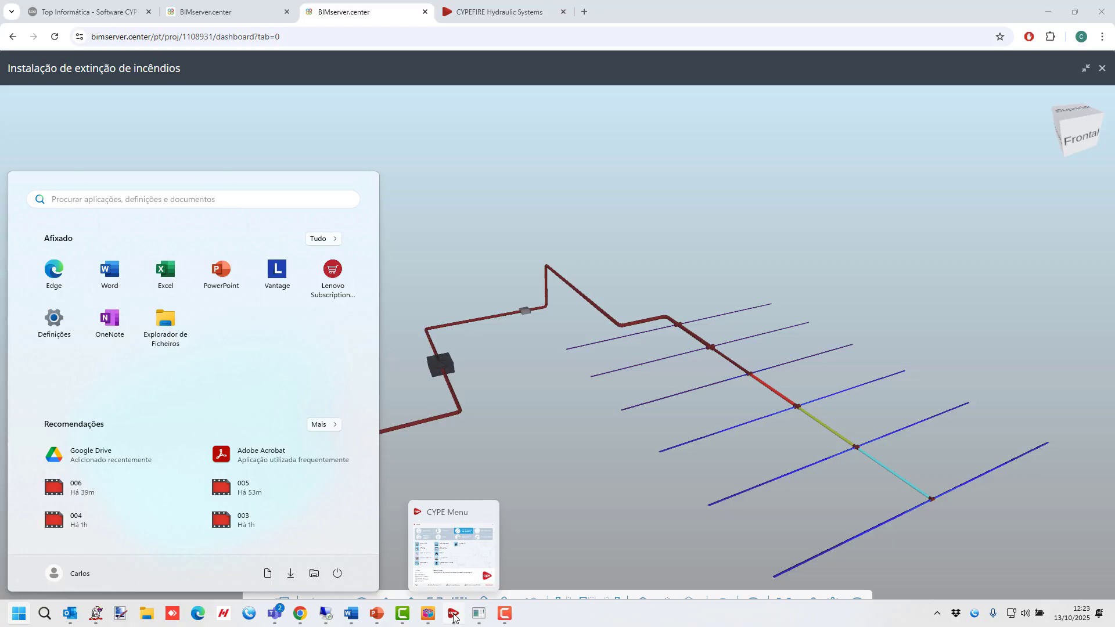
{"action": "left_click", "coordinate": [460, 617]}
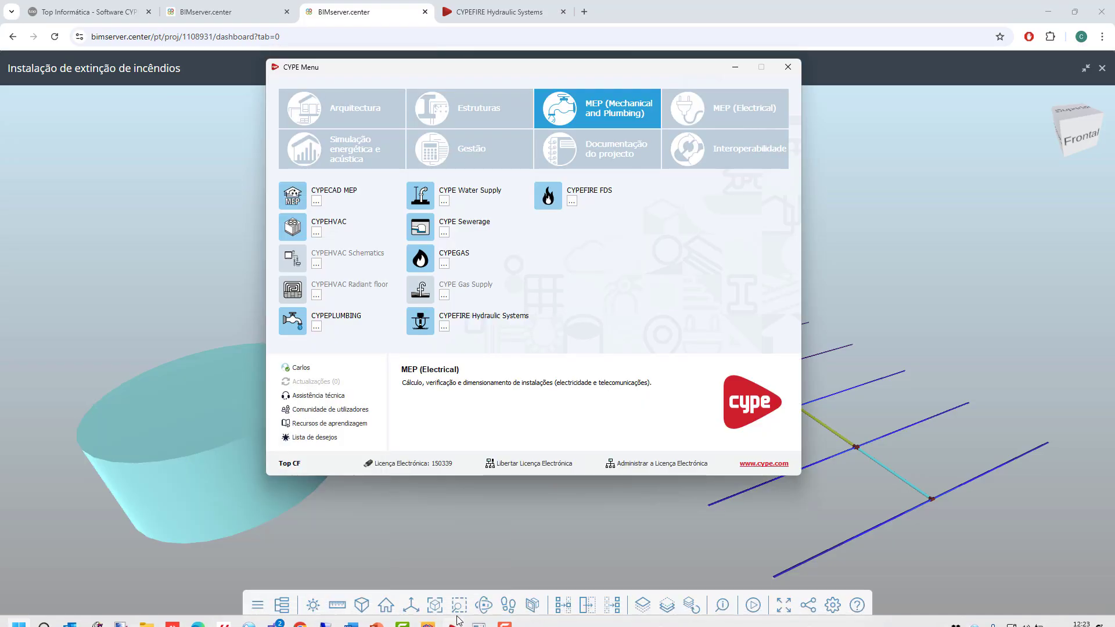
{"action": "left_click", "coordinate": [584, 557]}
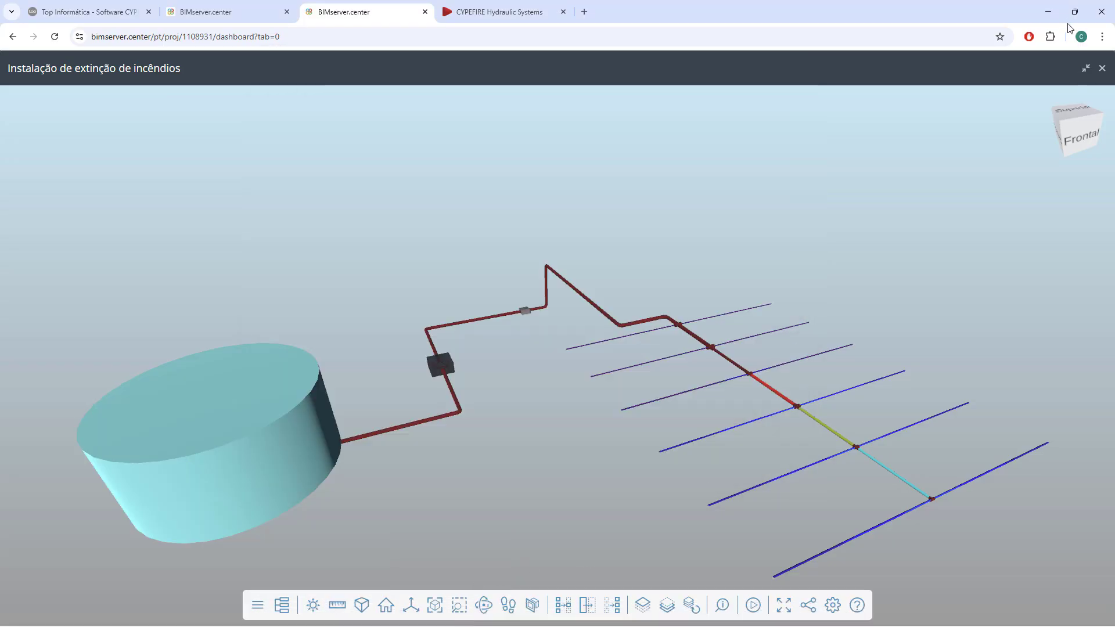
Switch to CYPEFIRE Hydraulic Systems and show the fire installation in plan view from above.
{"action": "left_click", "coordinate": [1054, 10]}
{"action": "left_click", "coordinate": [915, 272]}
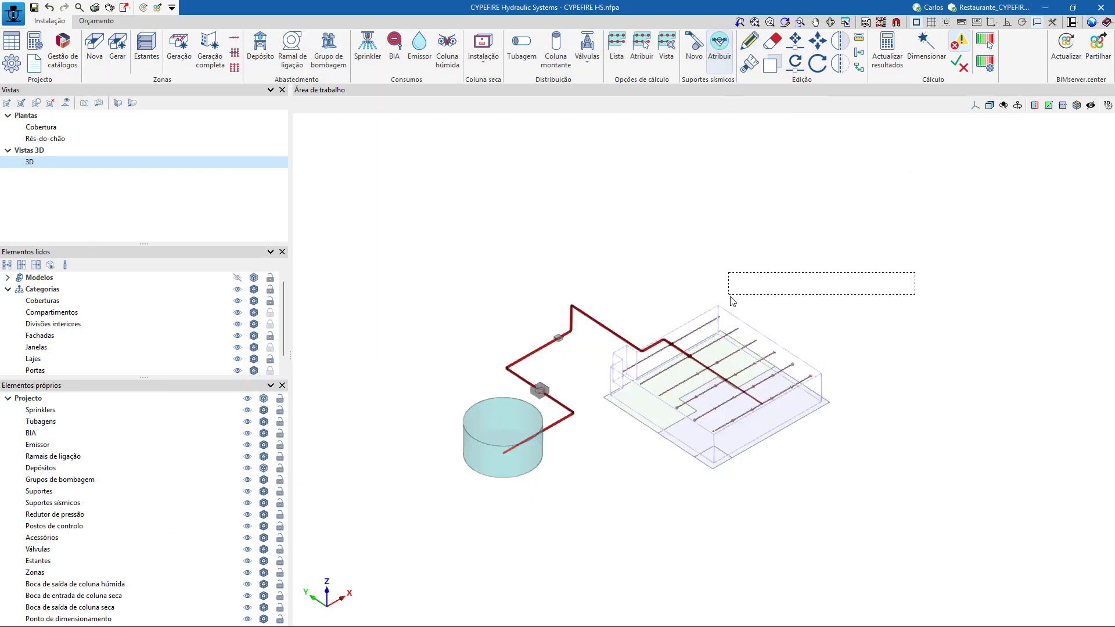
{"action": "left_click", "coordinate": [809, 258]}
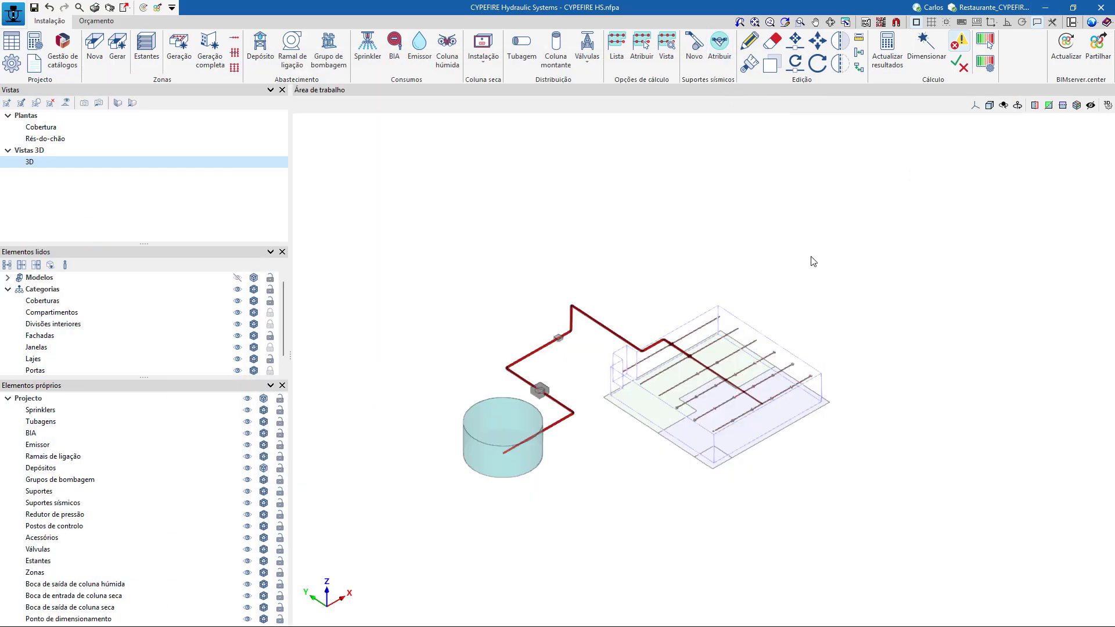
{"action": "left_click", "coordinate": [133, 106]}
{"action": "scroll", "coordinate": [607, 343], "scroll_direction": "down", "scroll_amount": 2}
{"action": "middle_click_drag", "start_coordinate": [622, 393], "coordinate": [601, 382]}
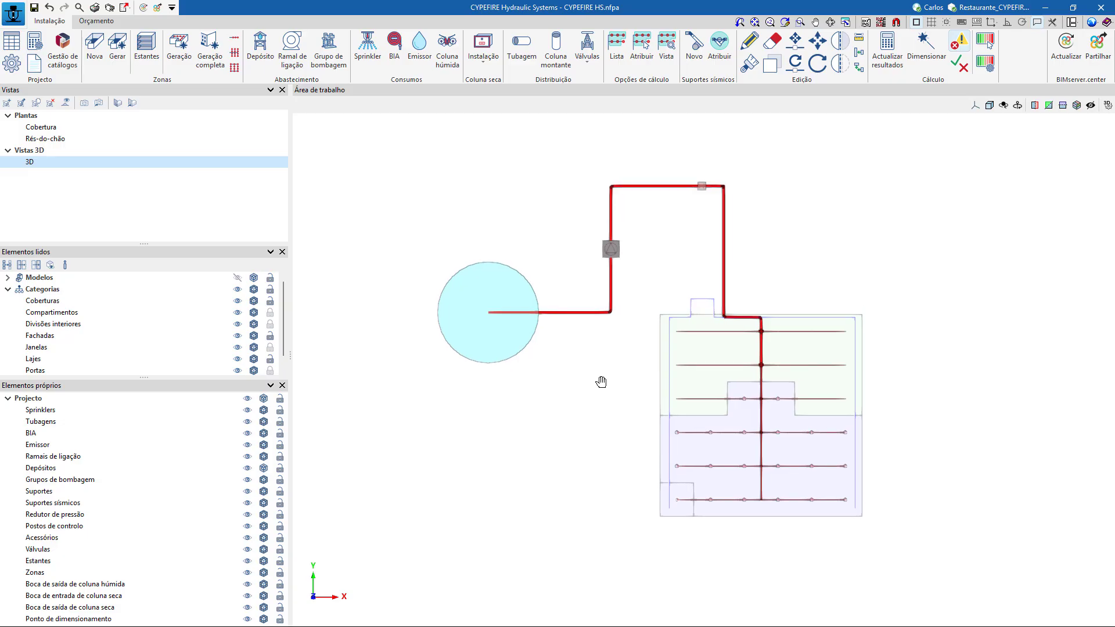
Show the graphical results analysis for Velocidade and examine the coloured pipe network in plan and 3D.
{"action": "left_click", "coordinate": [987, 47]}
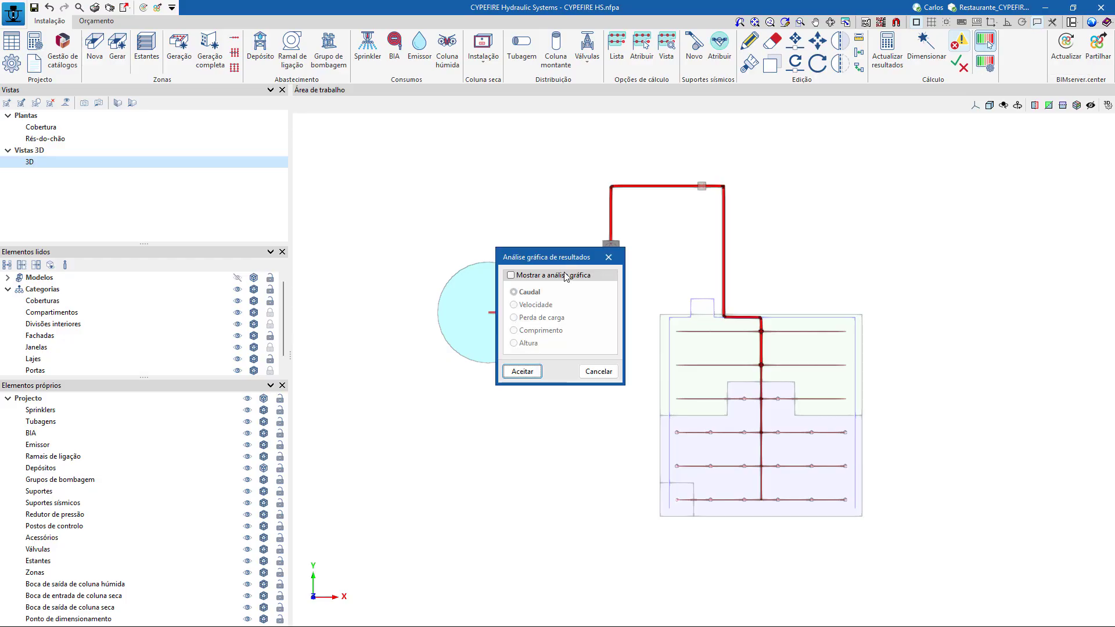
{"action": "left_click", "coordinate": [567, 276]}
{"action": "left_click", "coordinate": [540, 306]}
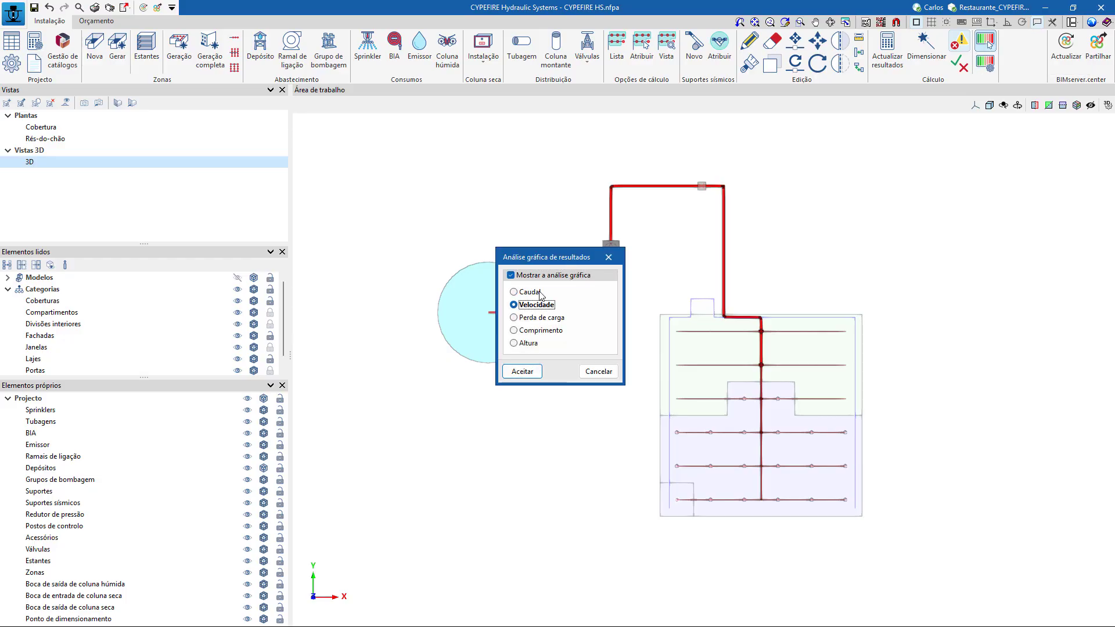
{"action": "left_click", "coordinate": [522, 372]}
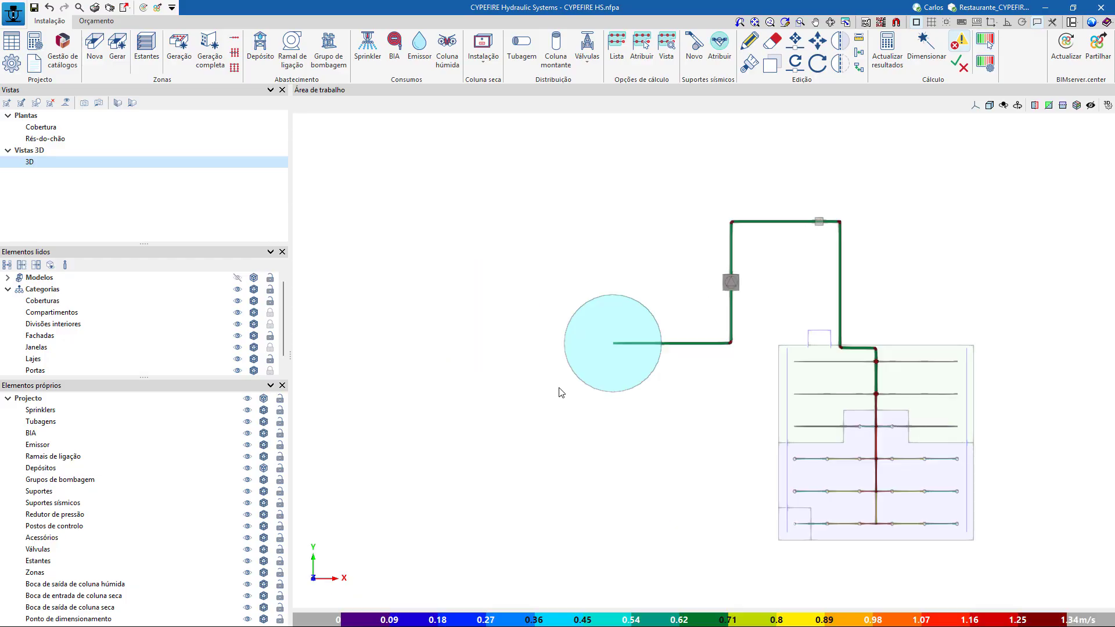
{"action": "middle_click_drag", "start_coordinate": [621, 491], "coordinate": [542, 398]}
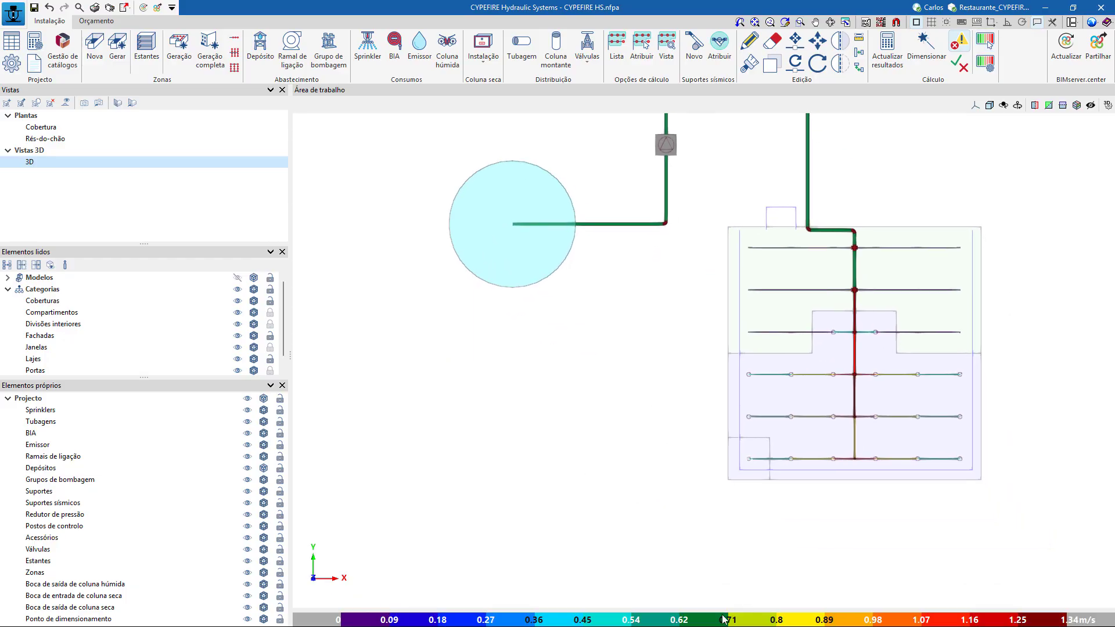
{"action": "middle_click_drag", "start_coordinate": [659, 481], "coordinate": [707, 419], "text": "shift"}
{"action": "scroll", "coordinate": [696, 422], "scroll_direction": "up", "scroll_amount": 2}
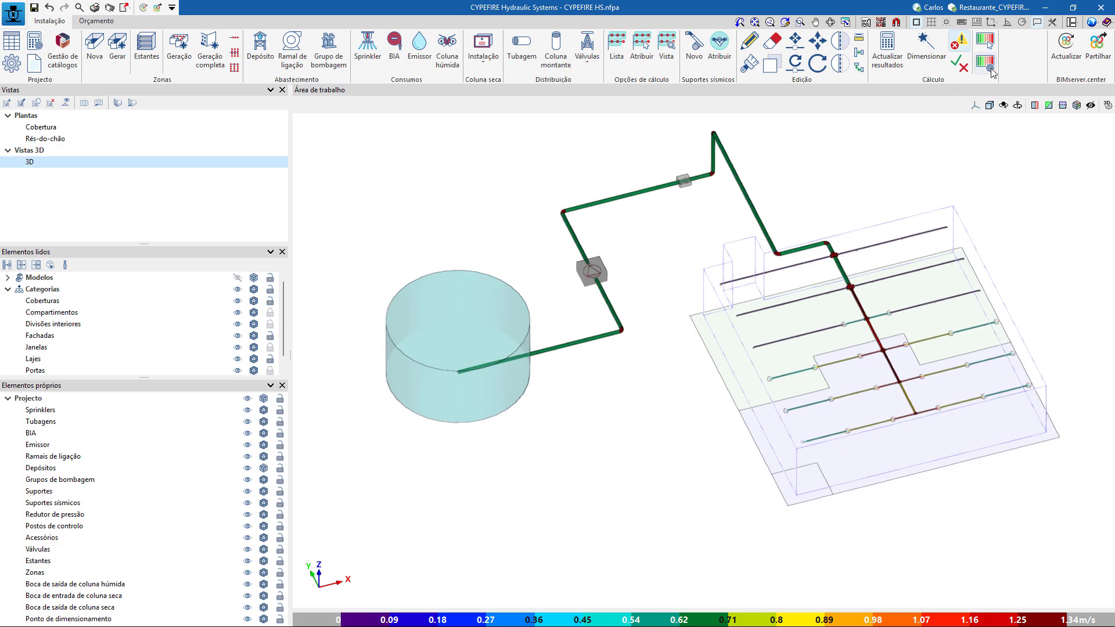
Change the graphical results analysis to Caudal and examine the sprinkler branches in 3D and from above.
{"action": "left_click", "coordinate": [986, 39]}
{"action": "left_click", "coordinate": [530, 292]}
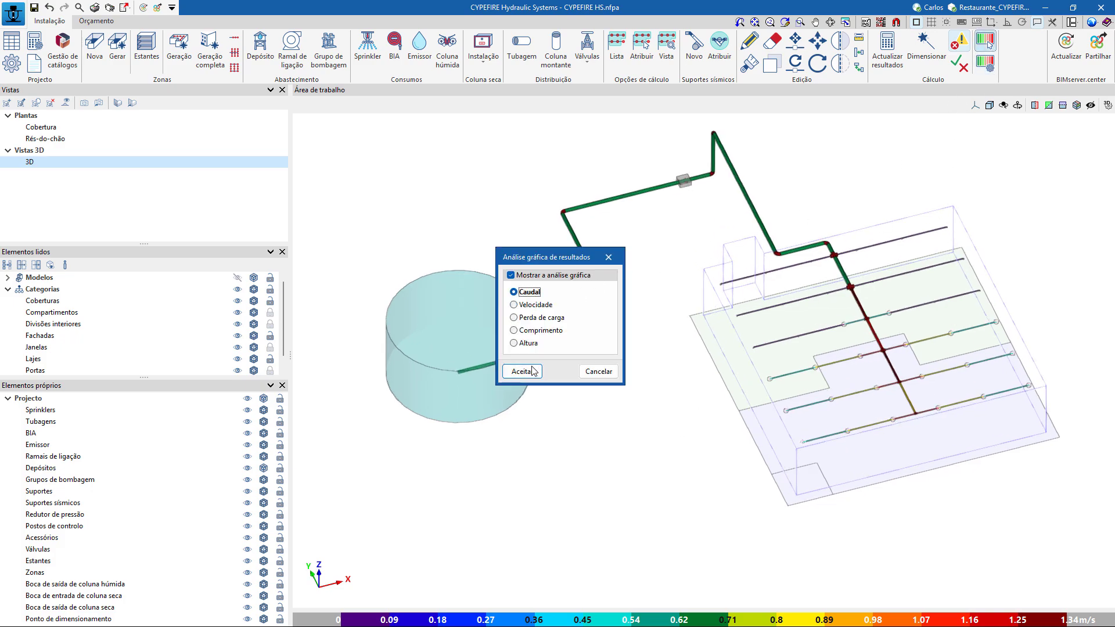
{"action": "left_click", "coordinate": [523, 372]}
{"action": "scroll", "coordinate": [793, 313], "scroll_direction": "up", "scroll_amount": 3}
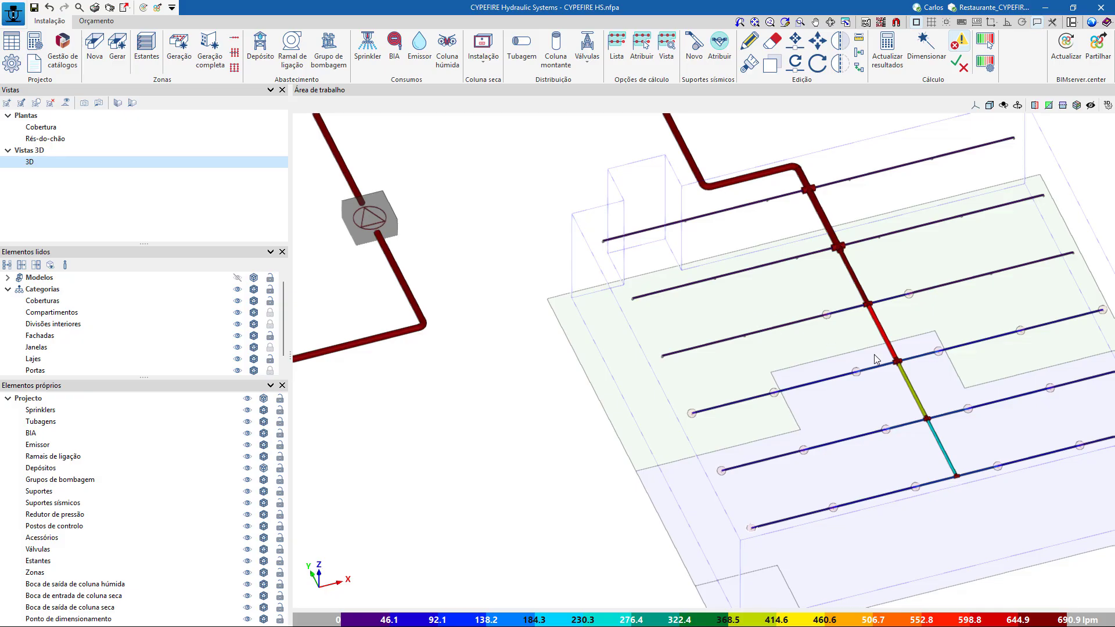
{"action": "scroll", "coordinate": [875, 358], "scroll_direction": "down", "scroll_amount": 5}
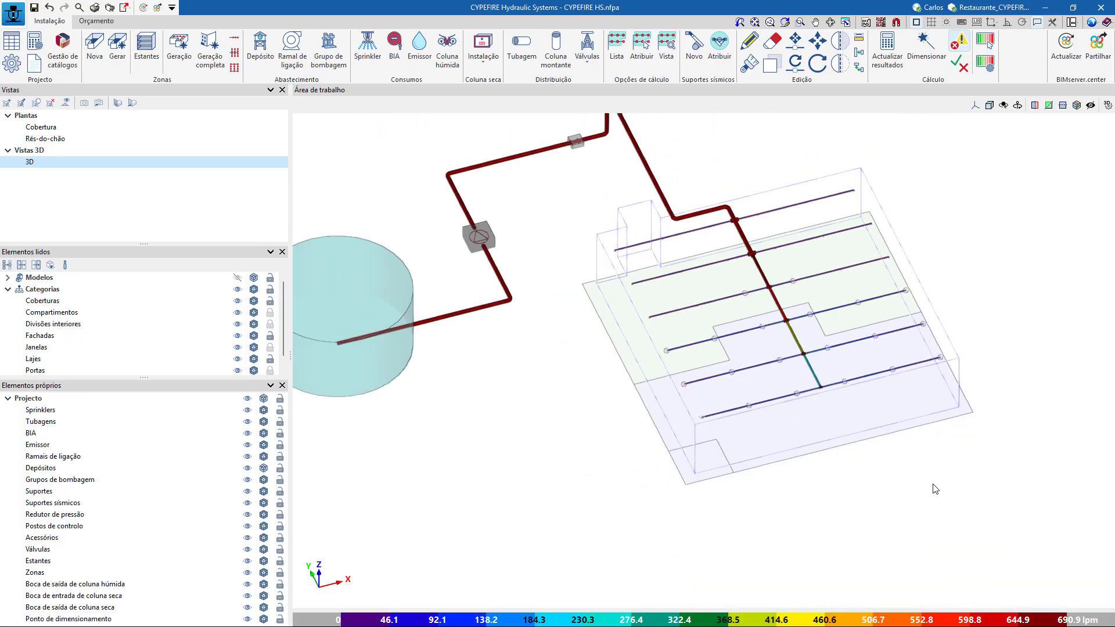
{"action": "left_click", "coordinate": [132, 103]}
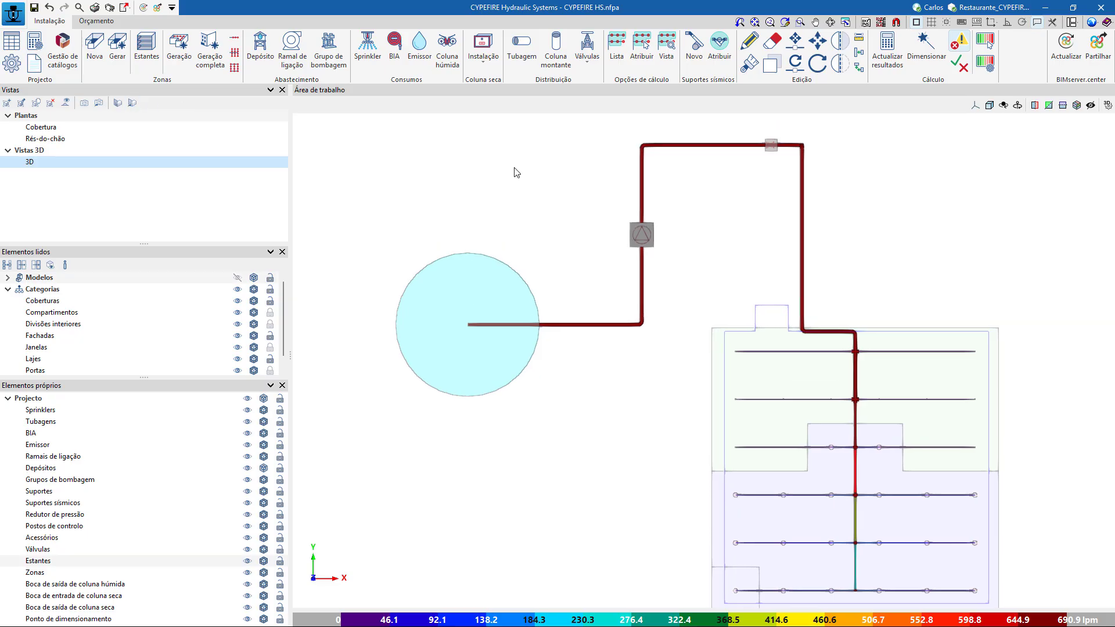
Save the current job and create a new one with the file name Novo.
{"action": "left_click", "coordinate": [13, 14]}
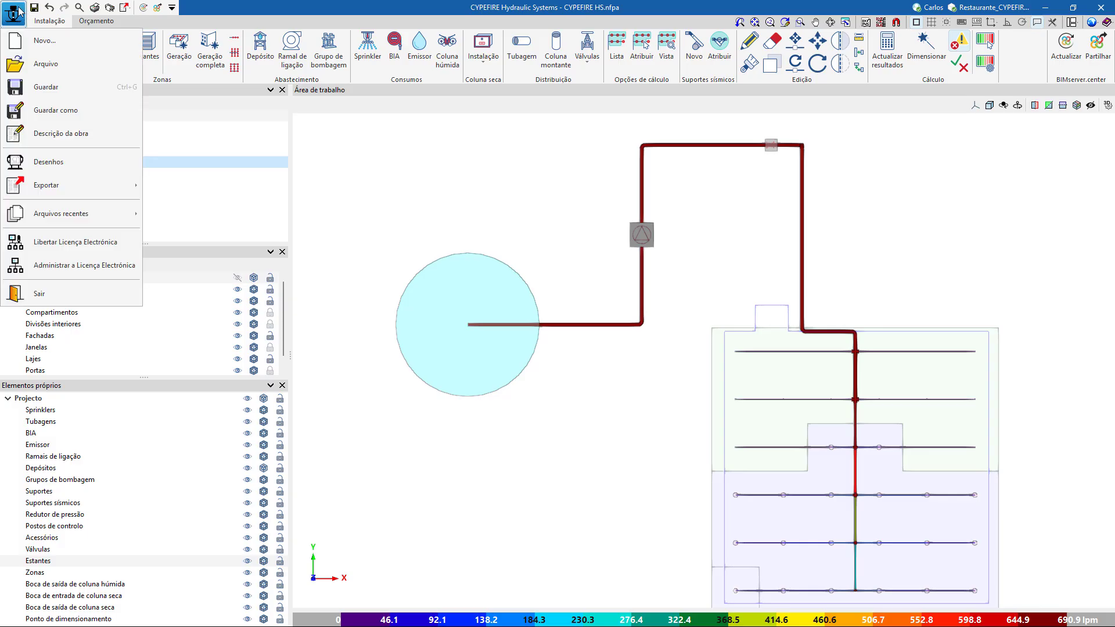
{"action": "left_click", "coordinate": [51, 42]}
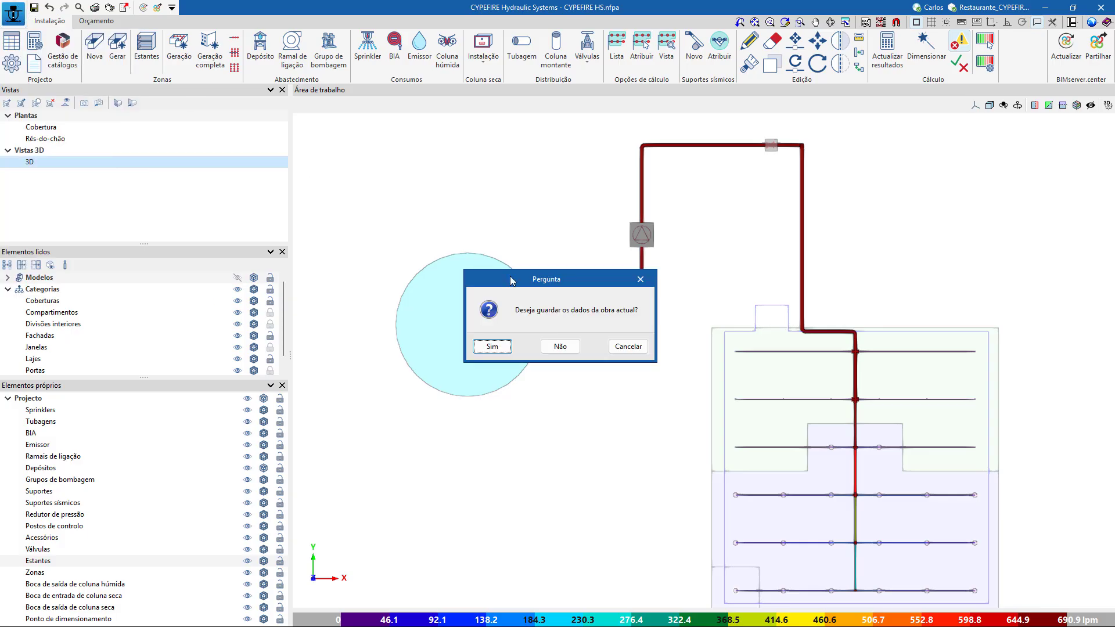
{"action": "left_click", "coordinate": [504, 348]}
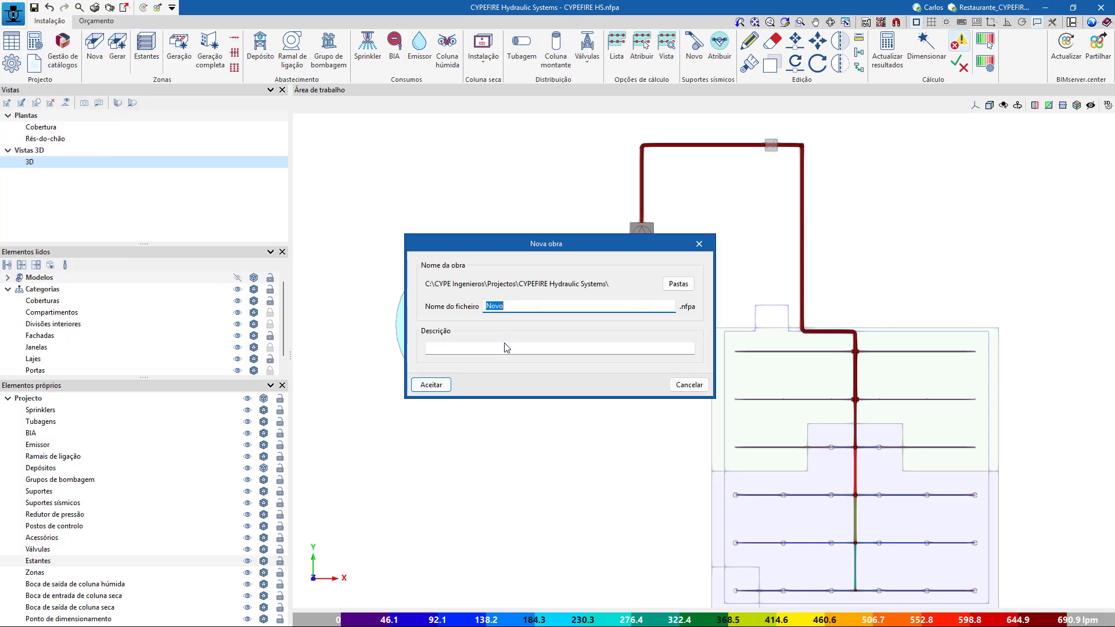
{"action": "left_click", "coordinate": [440, 390]}
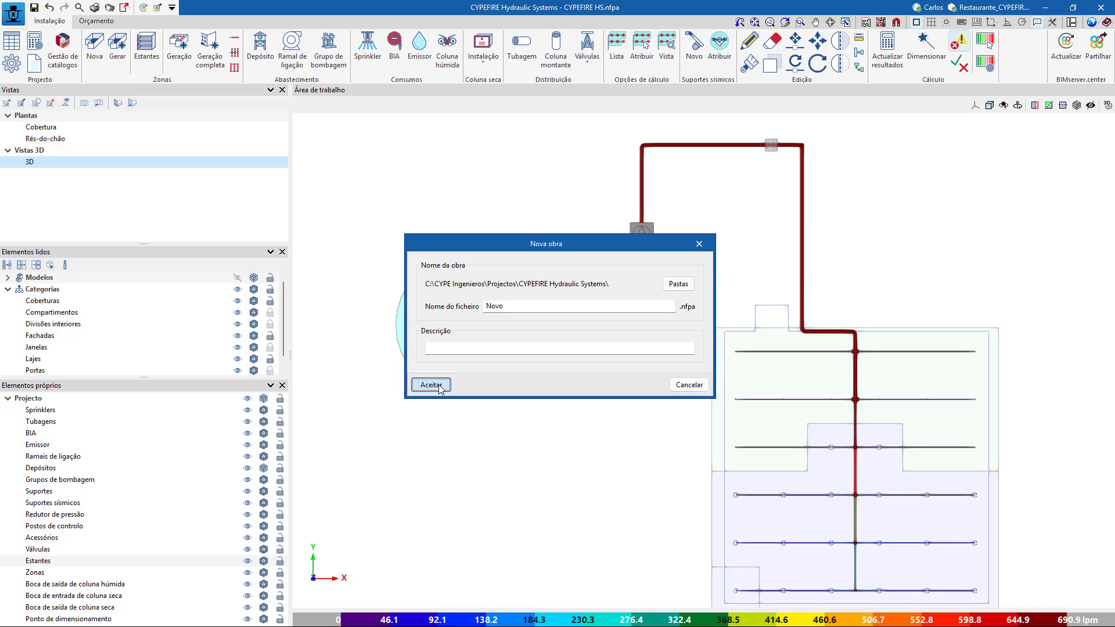
{"action": "left_click", "coordinate": [494, 347]}
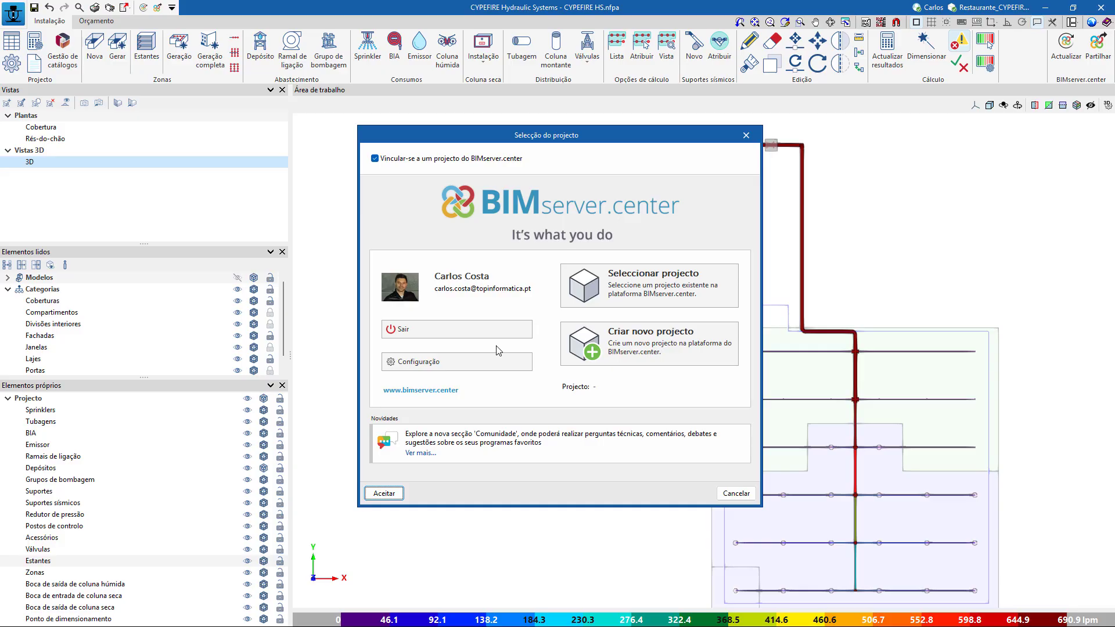
Create the new job without linking it to a BIMserver.center project, using the EN 12845:2016 (União Europeia) regulation and no manufacturer catalogues.
{"action": "left_click", "coordinate": [374, 159]}
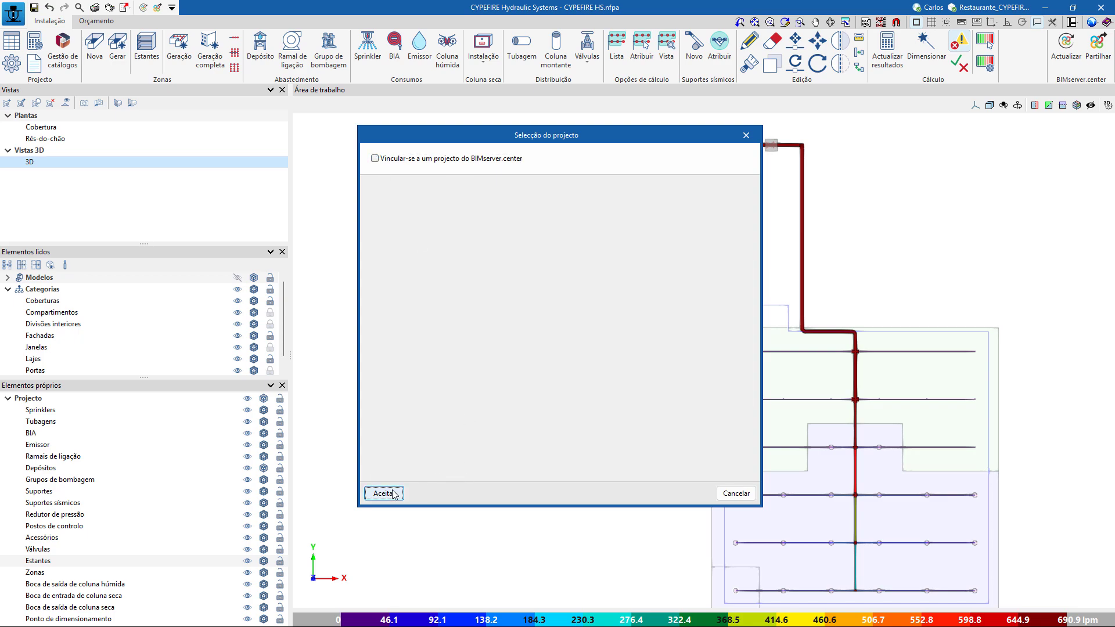
{"action": "left_click", "coordinate": [384, 494]}
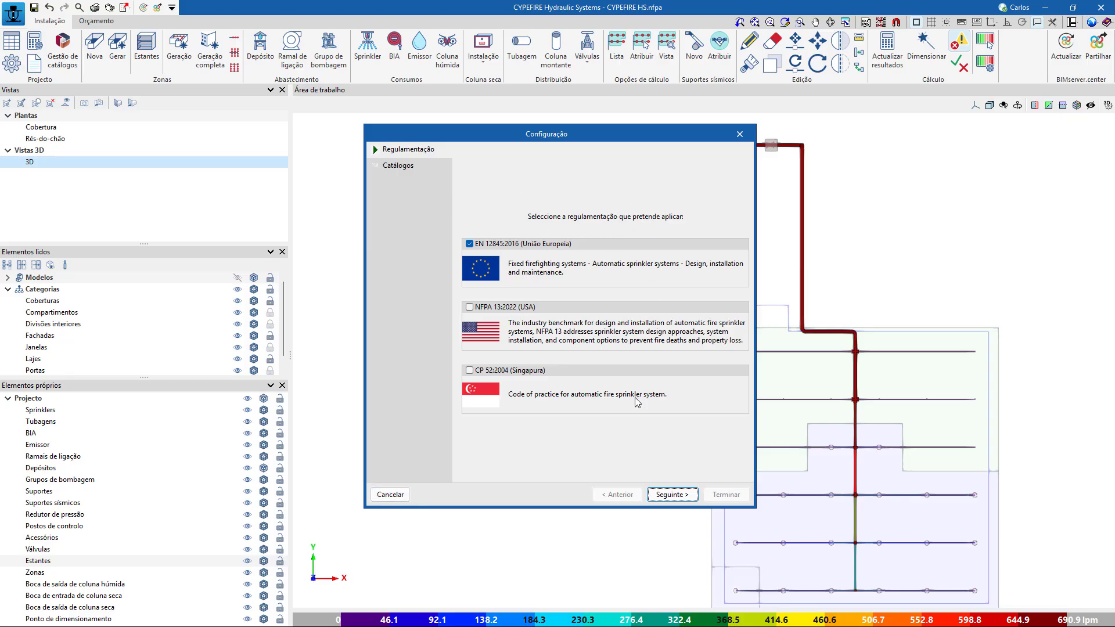
{"action": "left_click", "coordinate": [672, 494]}
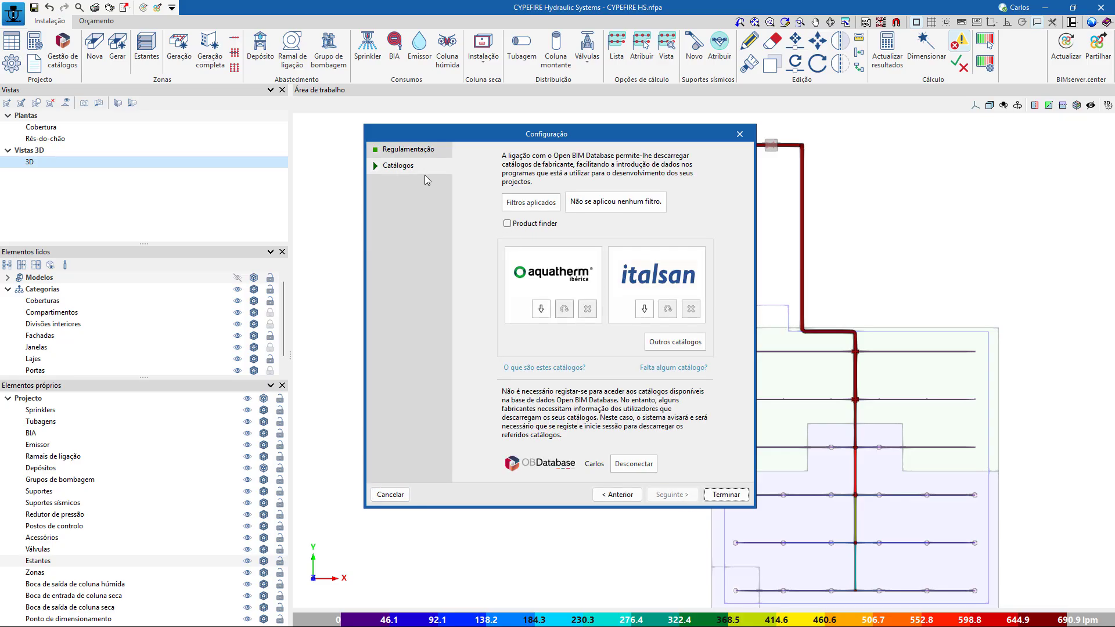
{"action": "left_click", "coordinate": [718, 495]}
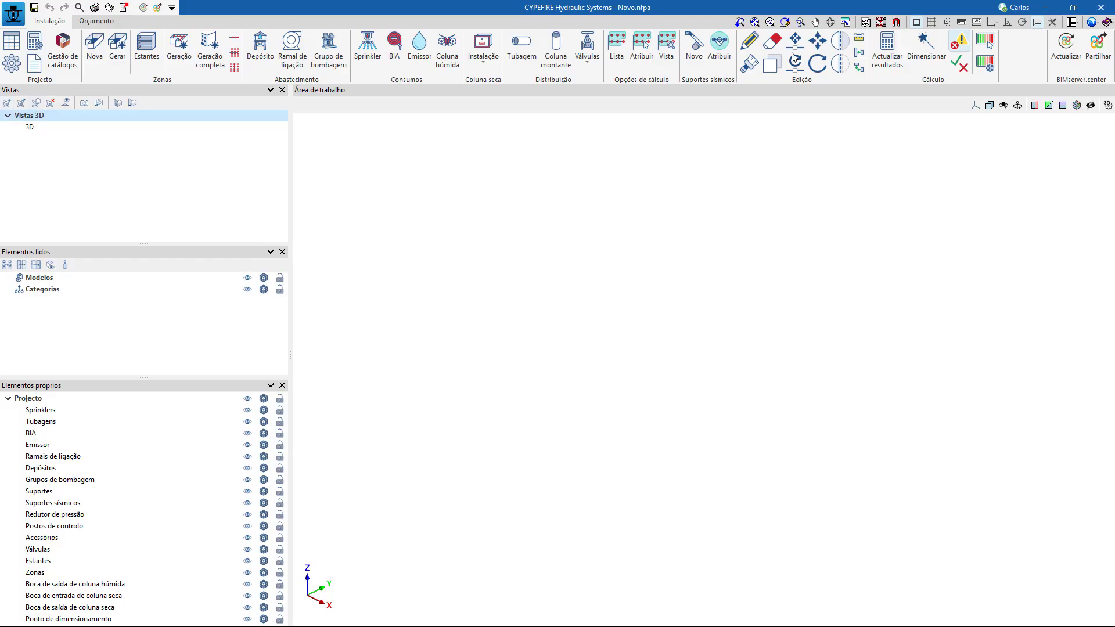
Import the DWG masks Restaurante_CYPEFIRE HS_Cobertura and Restaurante_CYPEFIRE HS_RC from the Webinar CYPEFIRE Hydraulic Systems folder on the desktop.
{"action": "left_click", "coordinate": [867, 23]}
{"action": "left_click", "coordinate": [12, 26]}
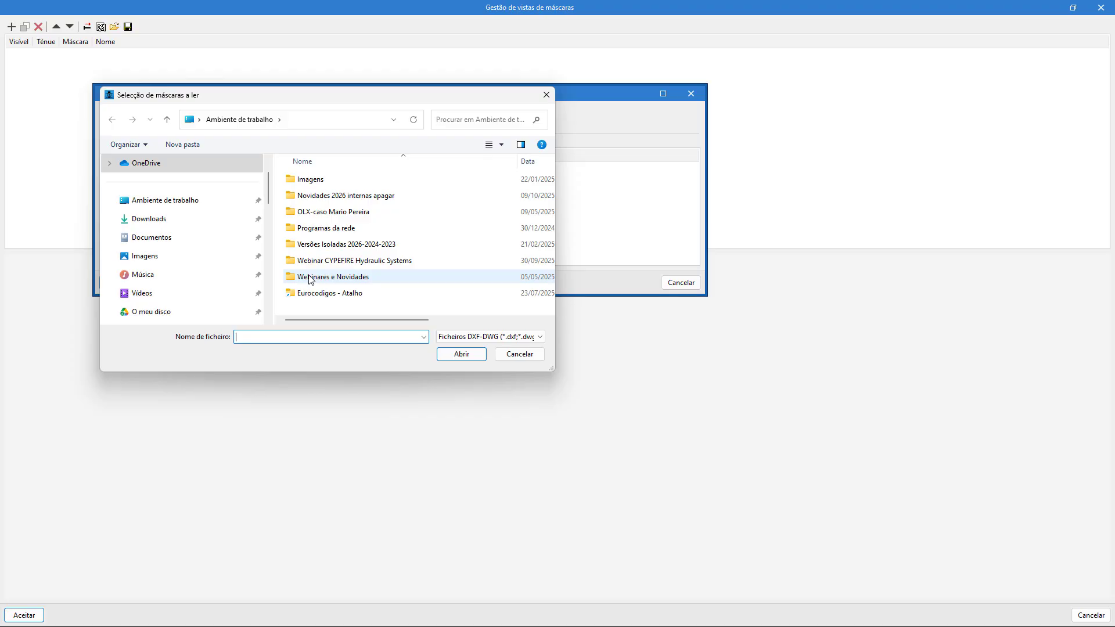
{"action": "left_click", "coordinate": [189, 202]}
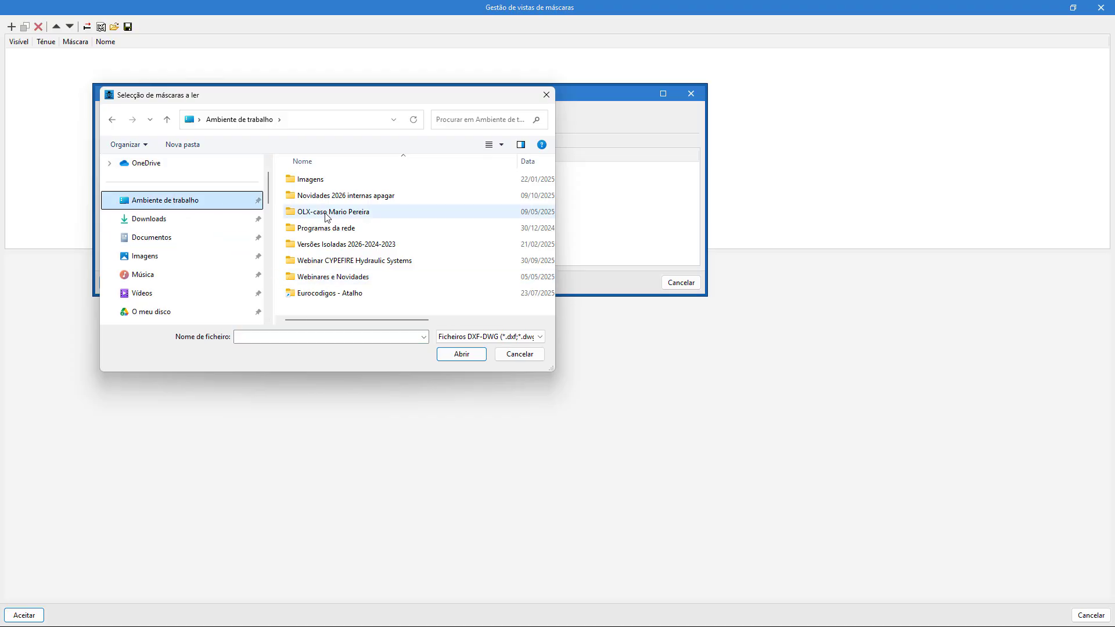
{"action": "double_click", "coordinate": [361, 262]}
{"action": "left_click_drag", "start_coordinate": [373, 233], "coordinate": [296, 175]}
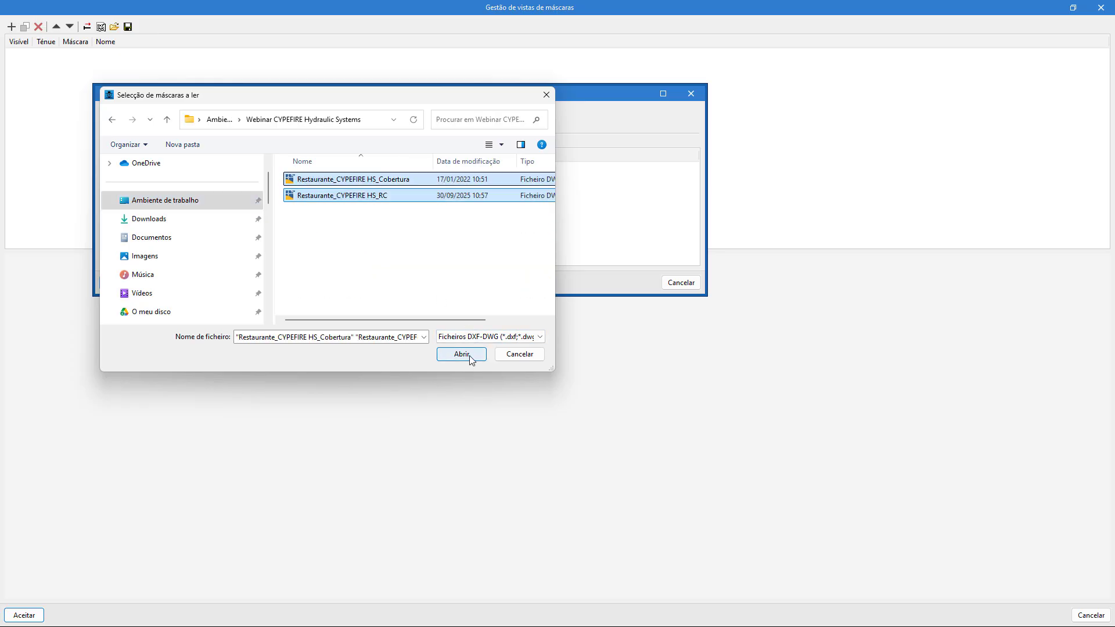
{"action": "left_click", "coordinate": [463, 355]}
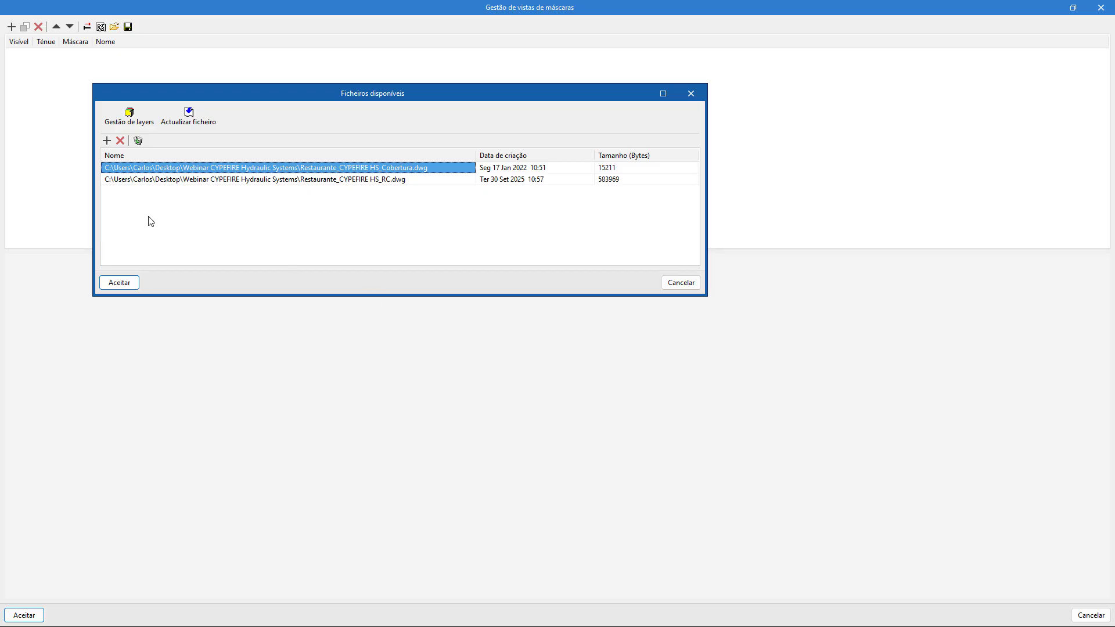
{"action": "left_click", "coordinate": [134, 283]}
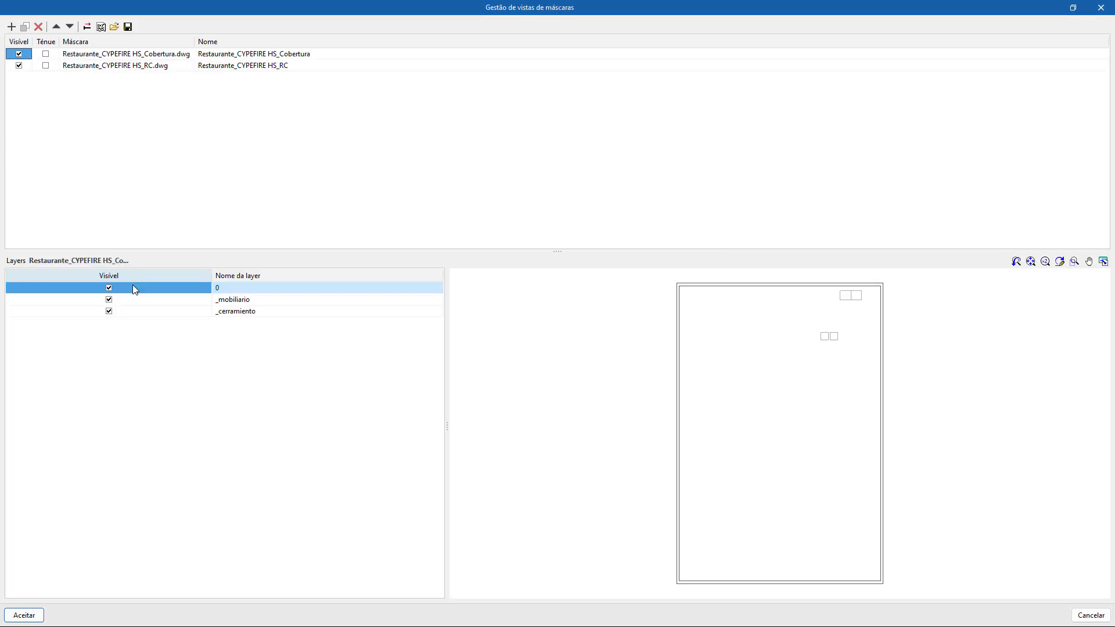
{"action": "left_click", "coordinate": [25, 614]}
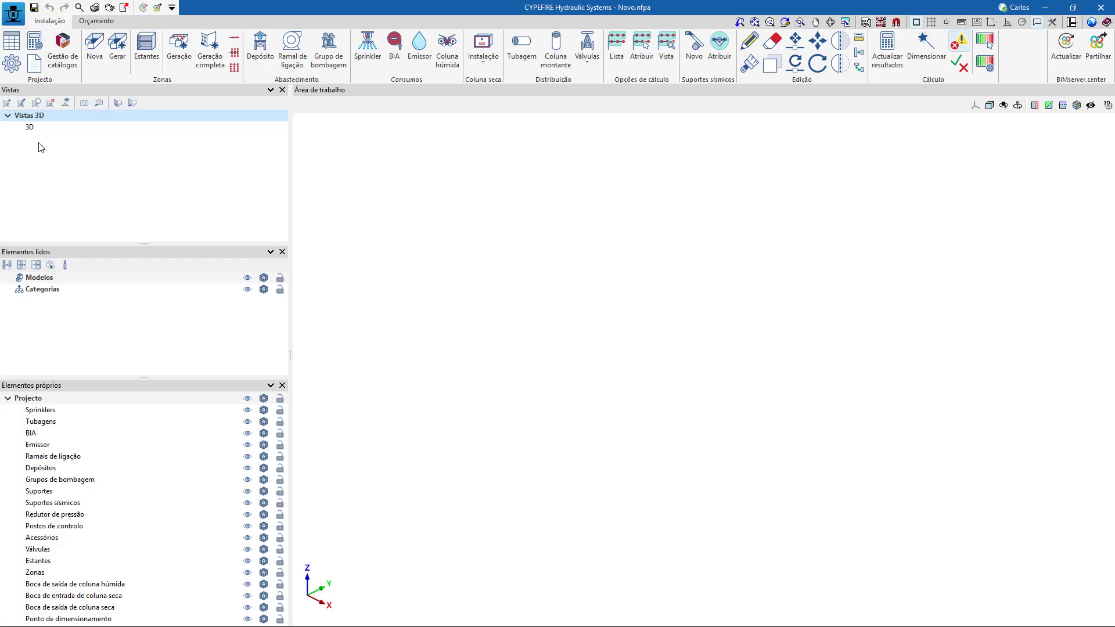
Create a plan view named Piso 0 with the distance to the upper plane set to 3 m.
{"action": "left_click", "coordinate": [7, 104]}
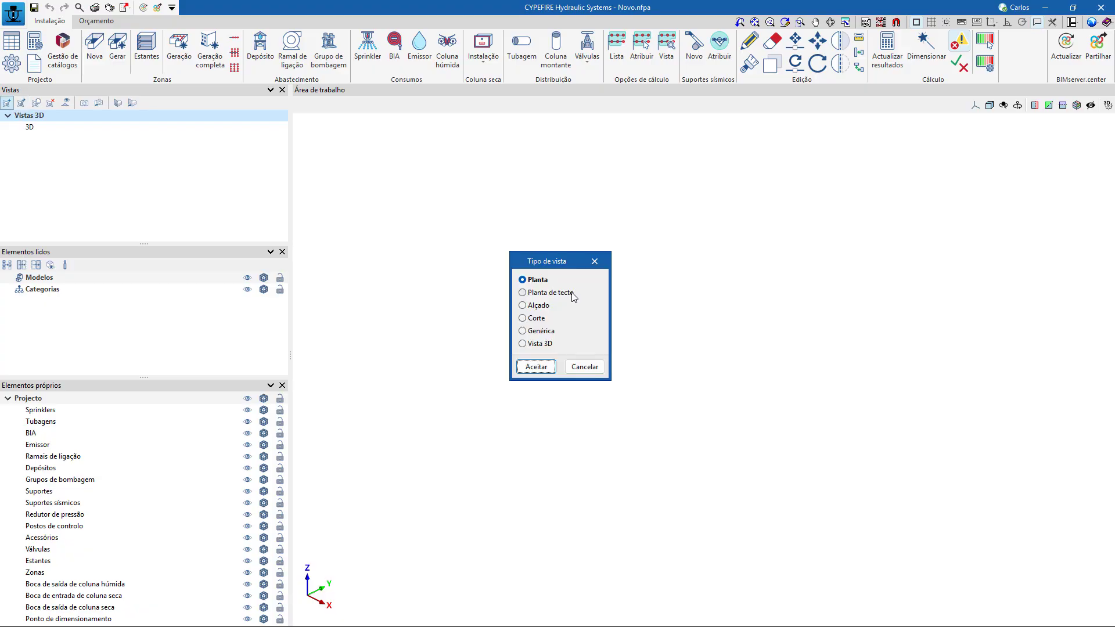
{"action": "left_click", "coordinate": [536, 367]}
{"action": "left_click", "coordinate": [623, 305]}
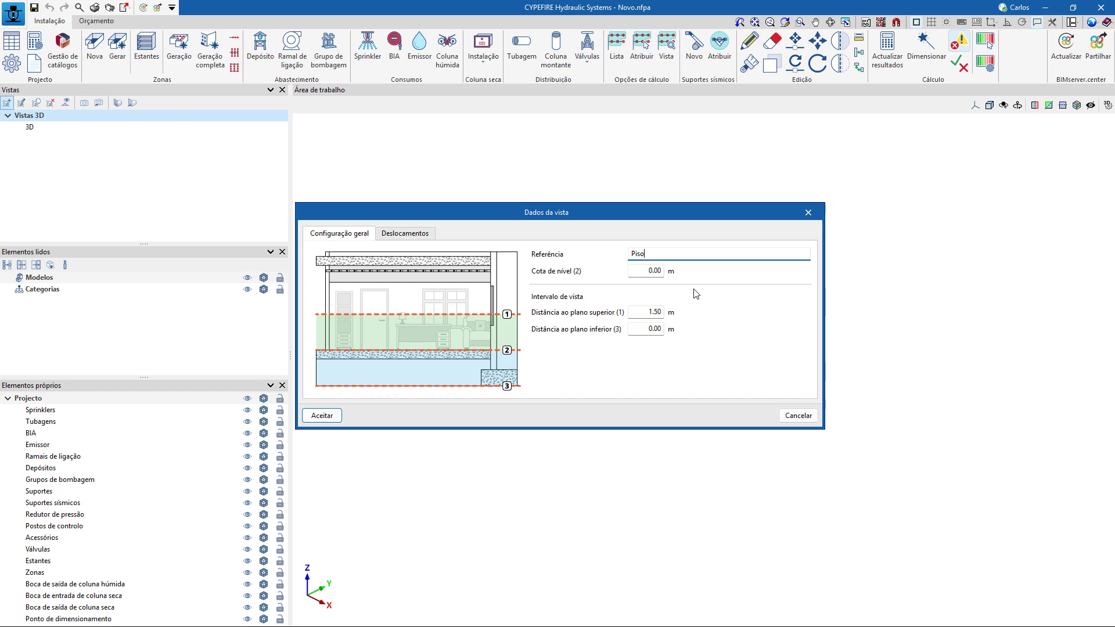
{"action": "key", "text": "Tab"}
{"action": "key", "text": "Tab"}
{"action": "type", "text": "3"}
{"action": "left_click", "coordinate": [322, 415]}
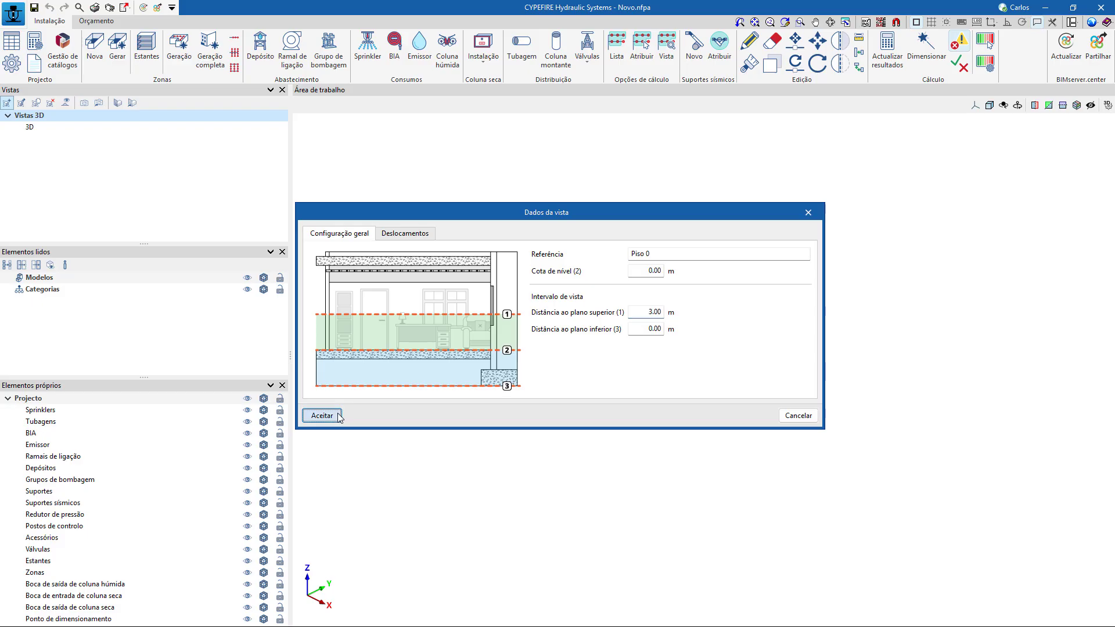
Create a second plan view named Cobertura with a level elevation of 3 m.
{"action": "left_click", "coordinate": [7, 102]}
{"action": "left_click", "coordinate": [535, 367]}
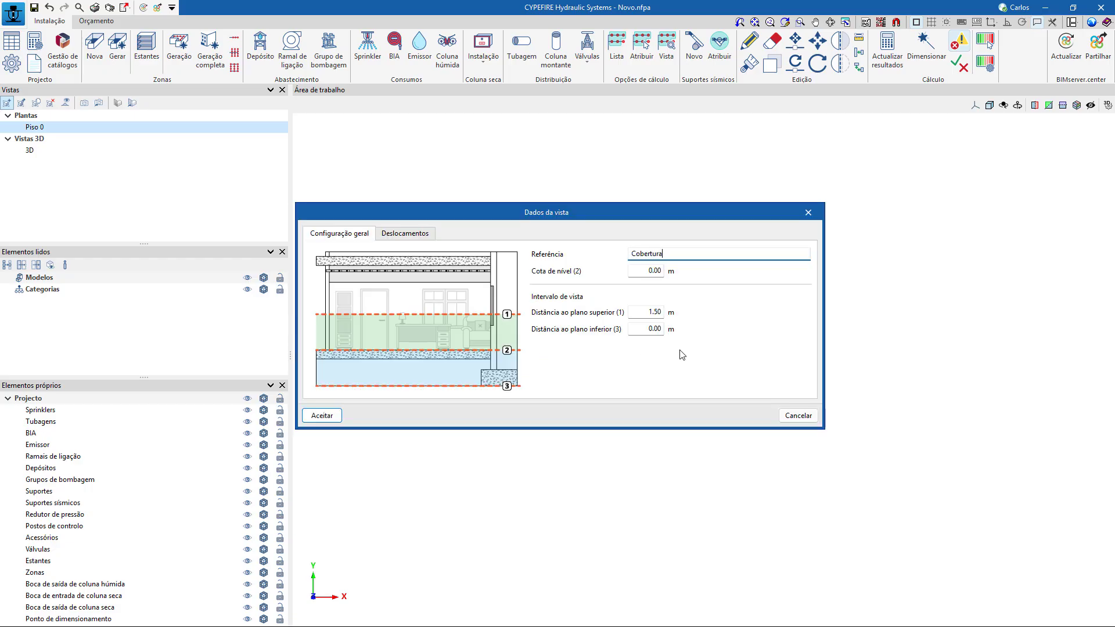
{"action": "left_click", "coordinate": [634, 269]}
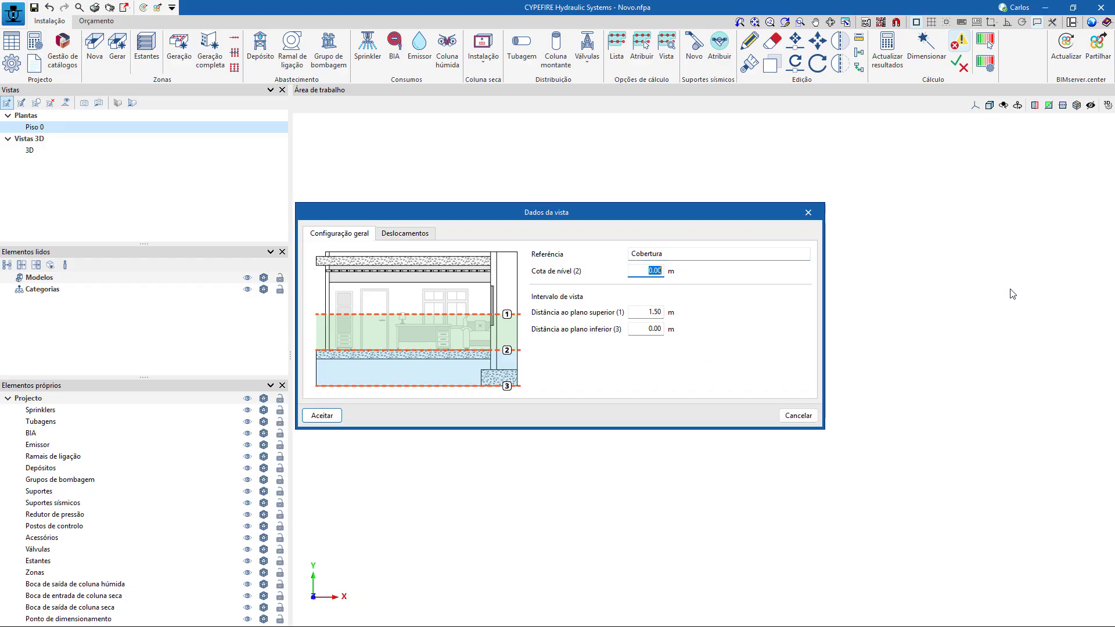
{"action": "type", "text": "3"}
{"action": "left_click", "coordinate": [322, 415]}
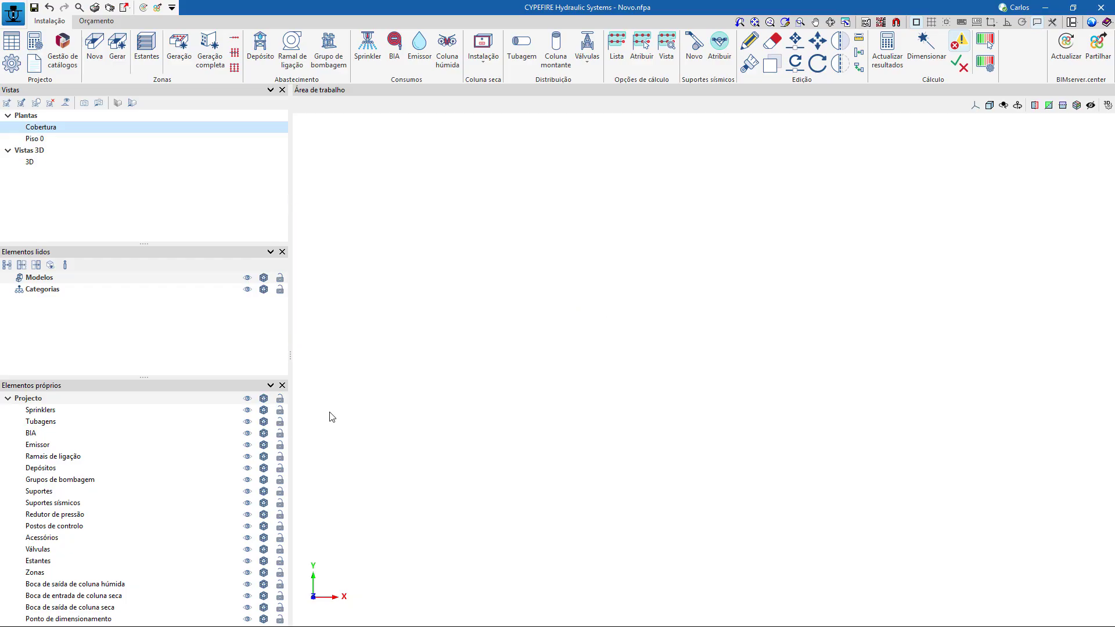
Show the Restaurante_CYPEFIRE HS_RC mask in the Piso 0 plan view.
{"action": "left_click", "coordinate": [58, 141]}
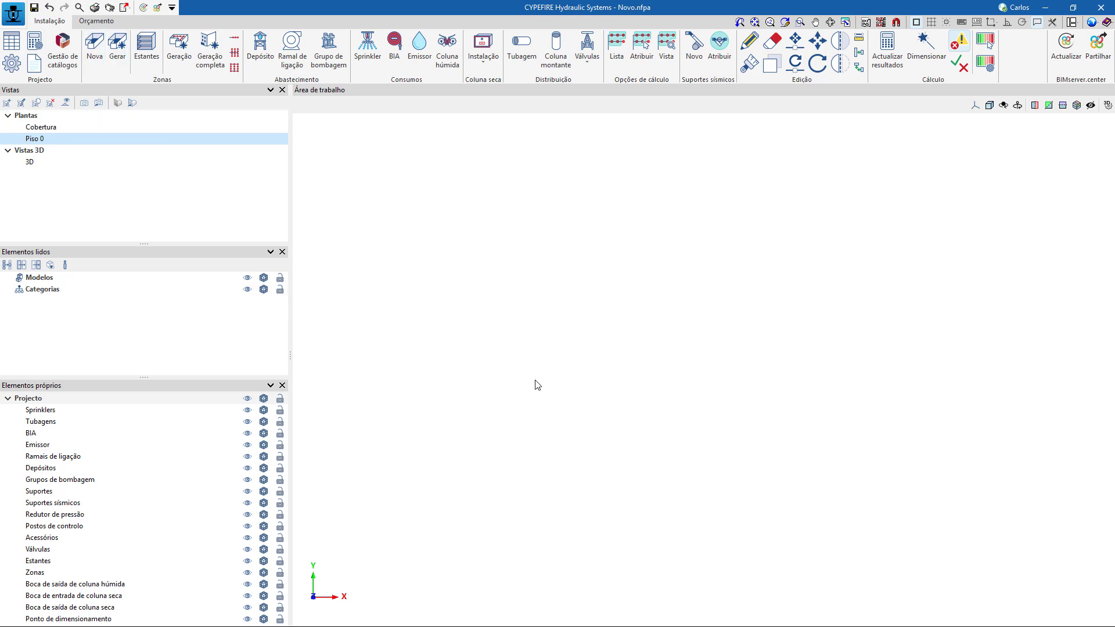
{"action": "left_click", "coordinate": [879, 23]}
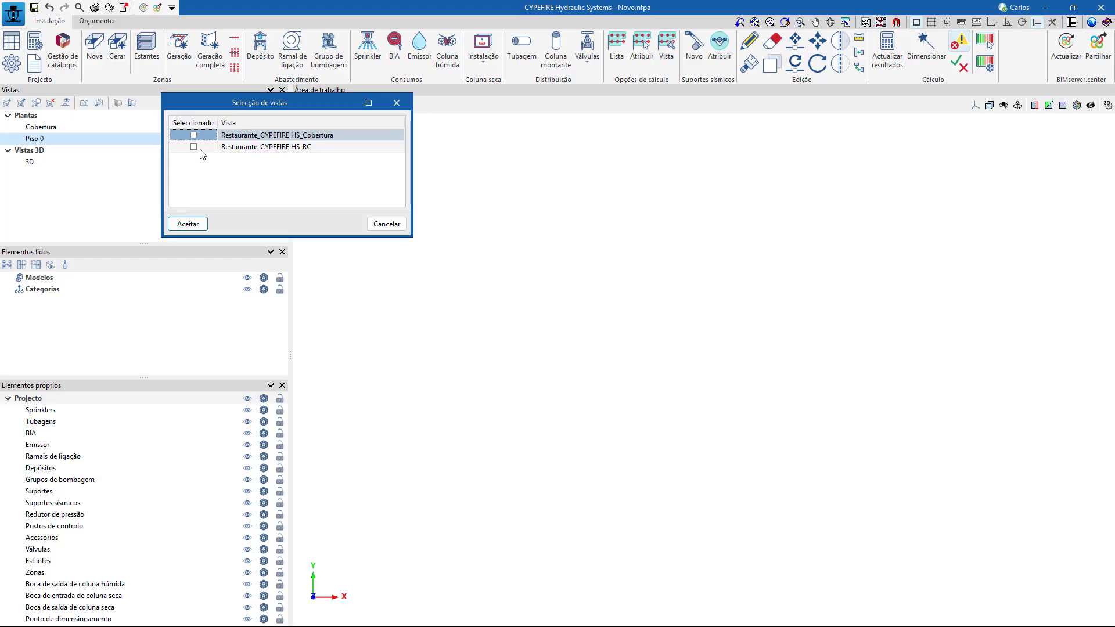
{"action": "left_click", "coordinate": [195, 148]}
{"action": "left_click", "coordinate": [204, 224]}
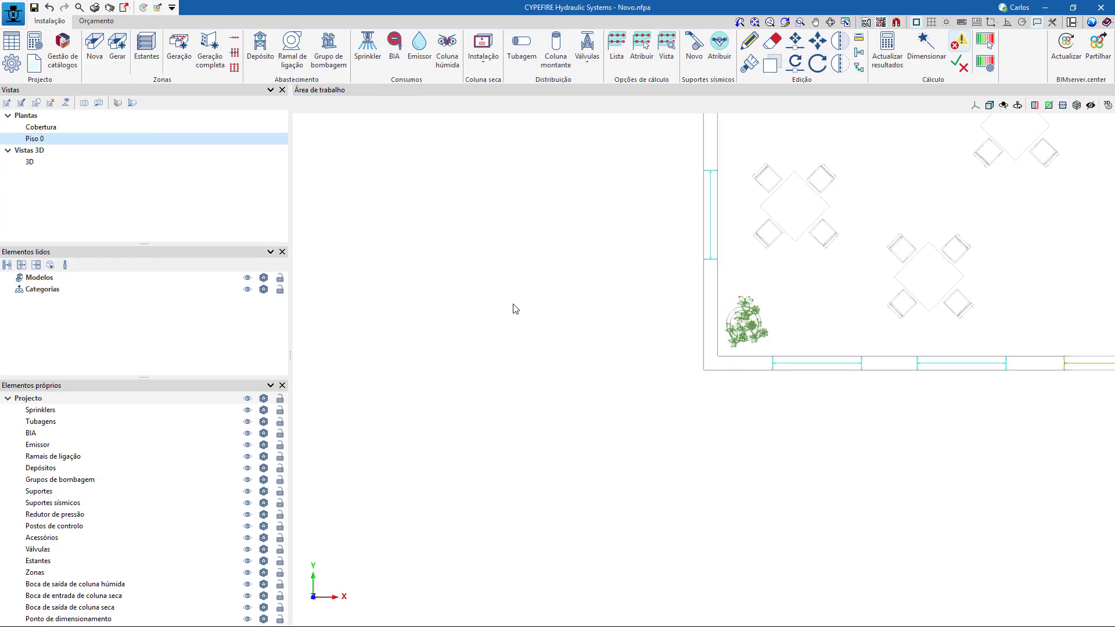
{"action": "scroll", "coordinate": [515, 305], "scroll_direction": "down", "scroll_amount": 3}
{"action": "middle_click_drag", "start_coordinate": [542, 341], "coordinate": [478, 480]}
{"action": "scroll", "coordinate": [464, 470], "scroll_direction": "down", "scroll_amount": 2}
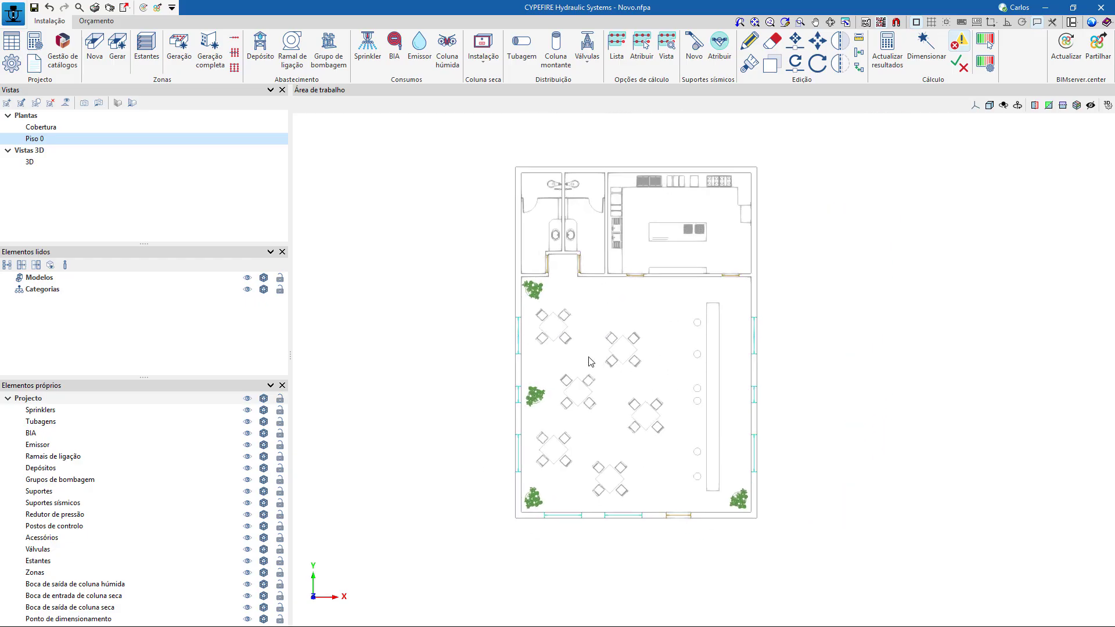
Define a new zone named Sala Refeitório with the Risco Ligeiro verification and a free height of 2.45 m.
{"action": "left_click", "coordinate": [102, 49]}
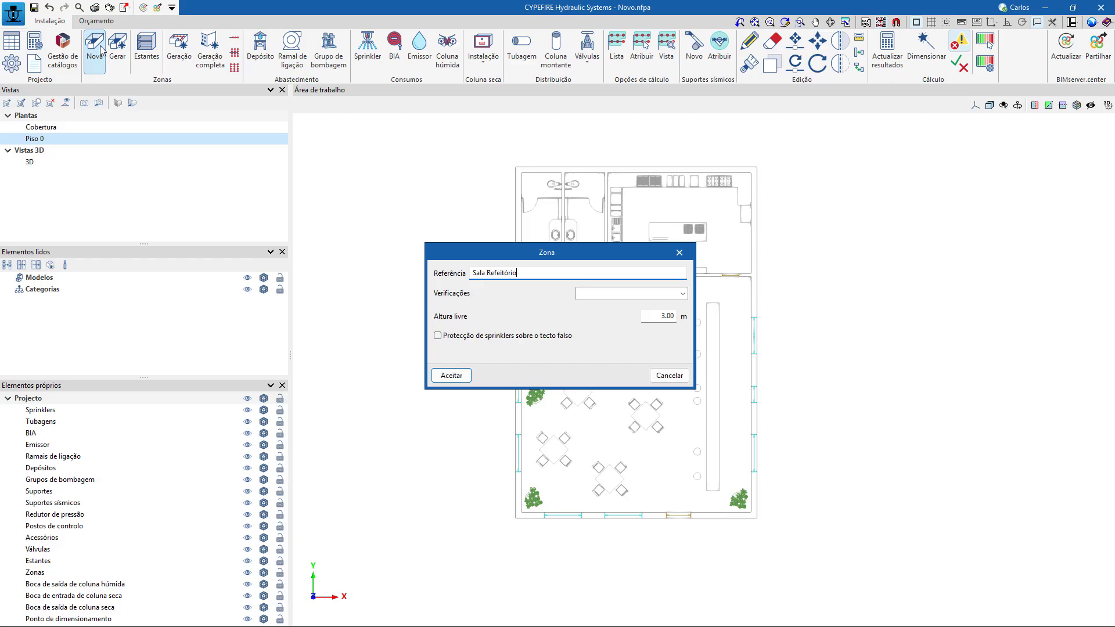
{"action": "left_click", "coordinate": [683, 293]}
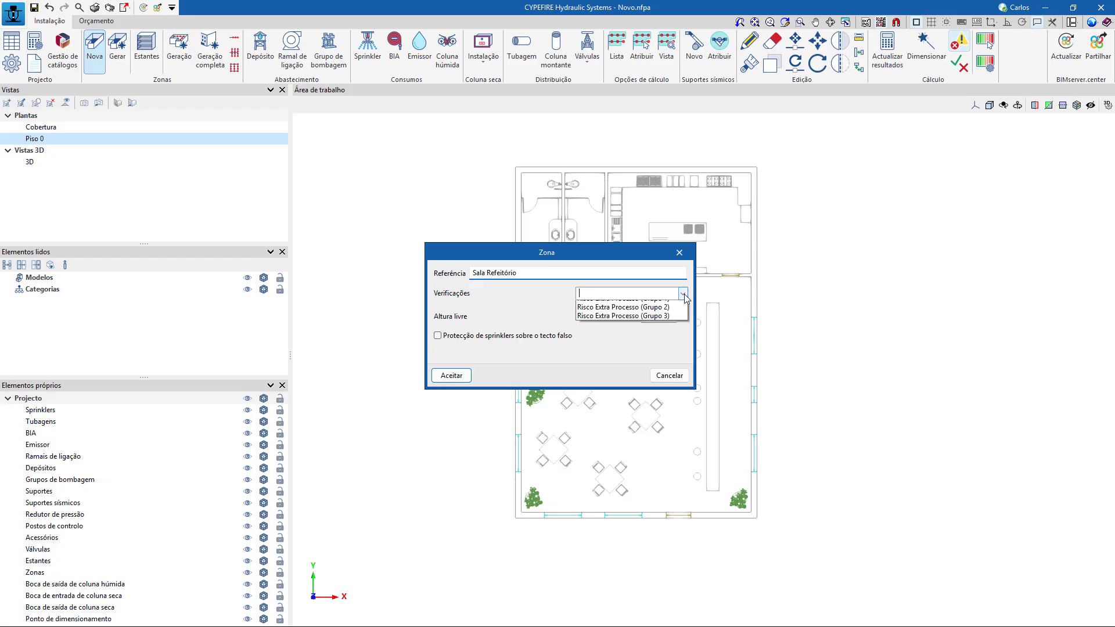
{"action": "left_click", "coordinate": [655, 309]}
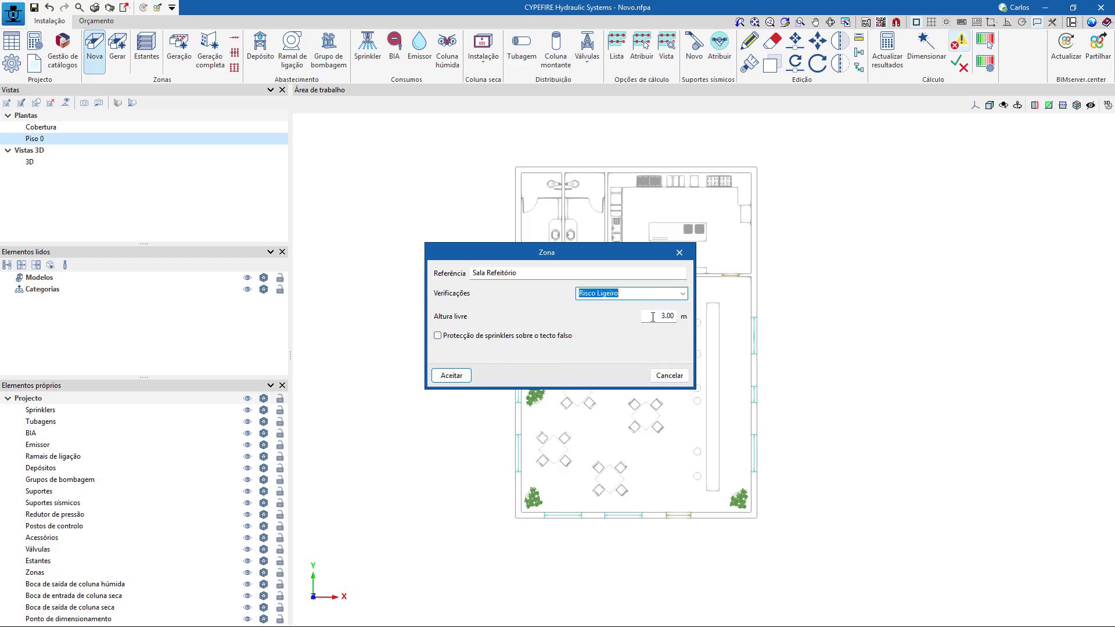
{"action": "key", "text": "Tab"}
{"action": "type", "text": "2.4"}
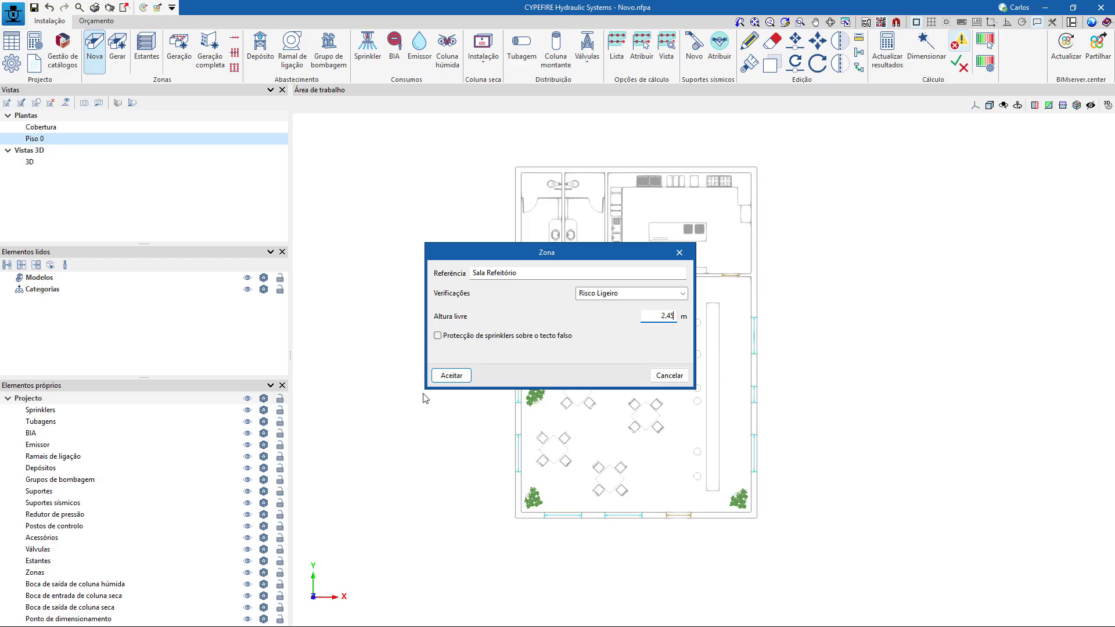
{"action": "left_click", "coordinate": [453, 376]}
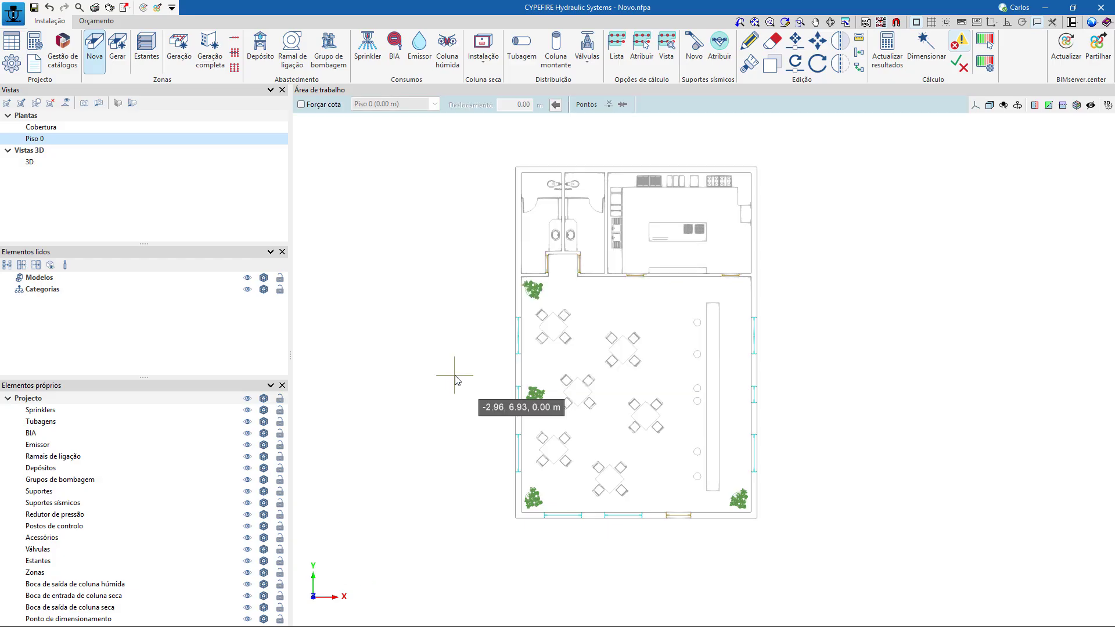
Activate the mask captures so that points snap to the DWG drawing.
{"action": "scroll", "coordinate": [525, 291], "scroll_direction": "up", "scroll_amount": 4}
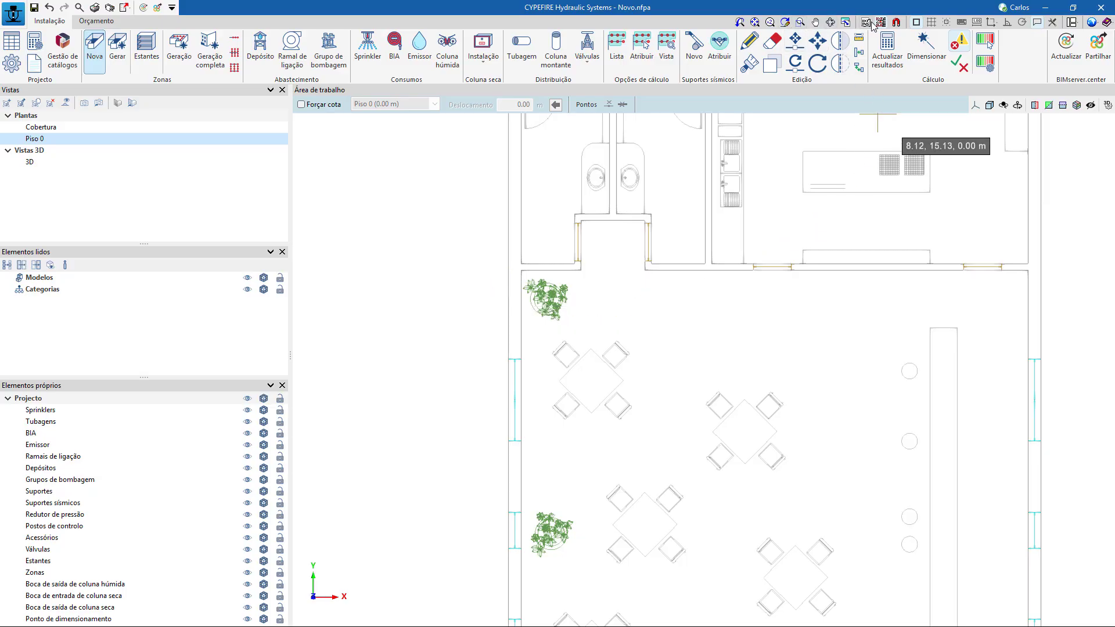
{"action": "left_click", "coordinate": [896, 22]}
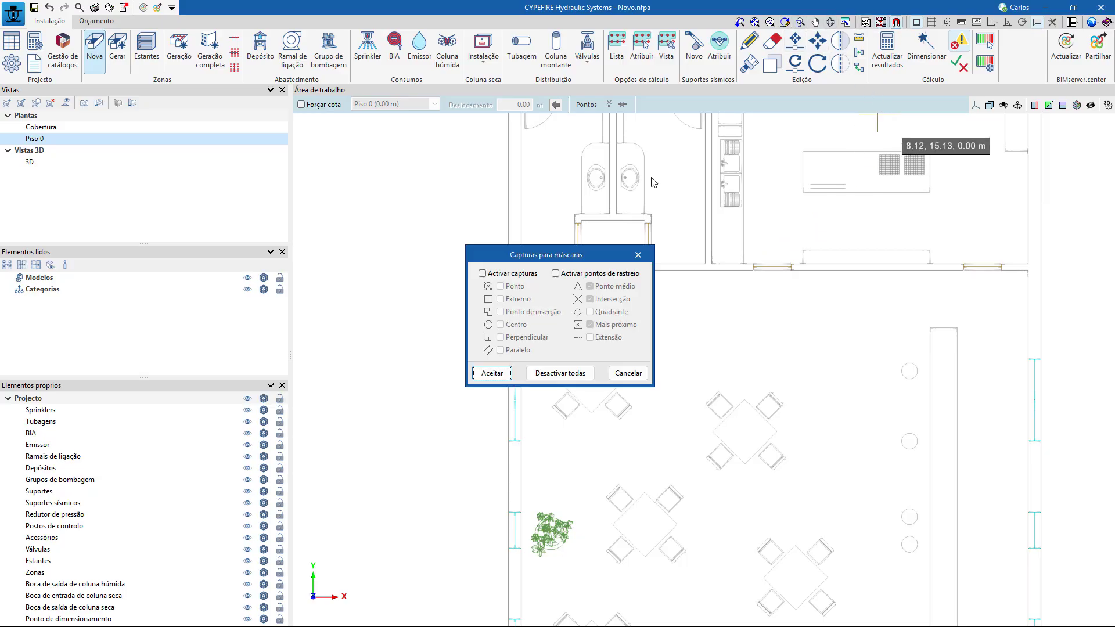
{"action": "left_click", "coordinate": [482, 273]}
{"action": "left_click", "coordinate": [492, 372]}
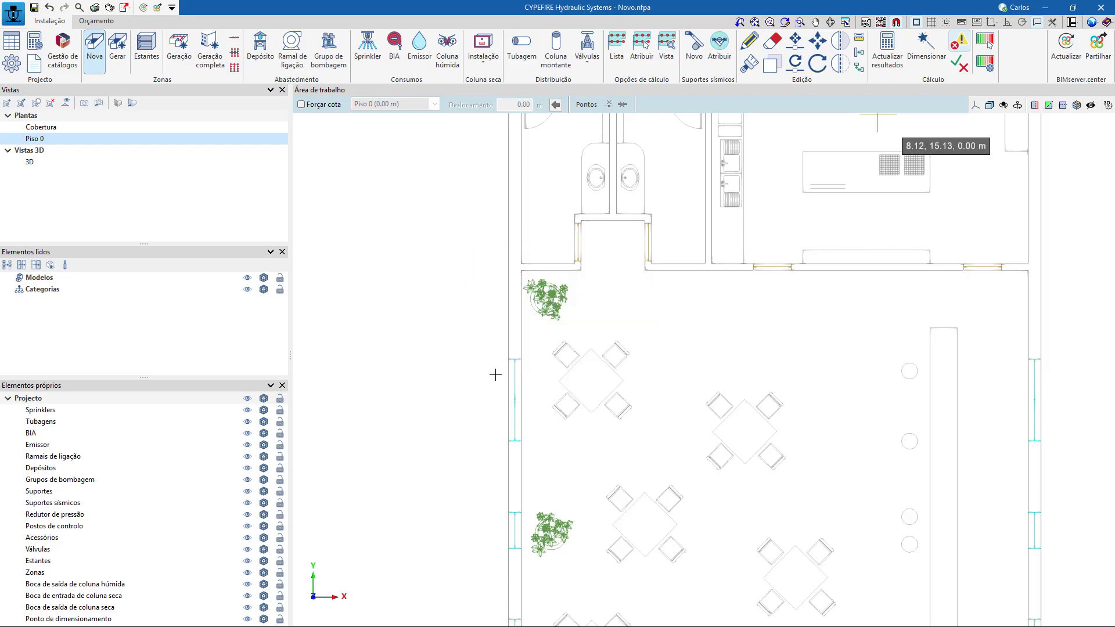
Trace the Sala Refeitório zone along the dining room's inner walls, including the recess at the toilet entrance, and inspect it in 3D.
{"action": "left_click", "coordinate": [521, 271]}
{"action": "left_click", "coordinate": [580, 271]}
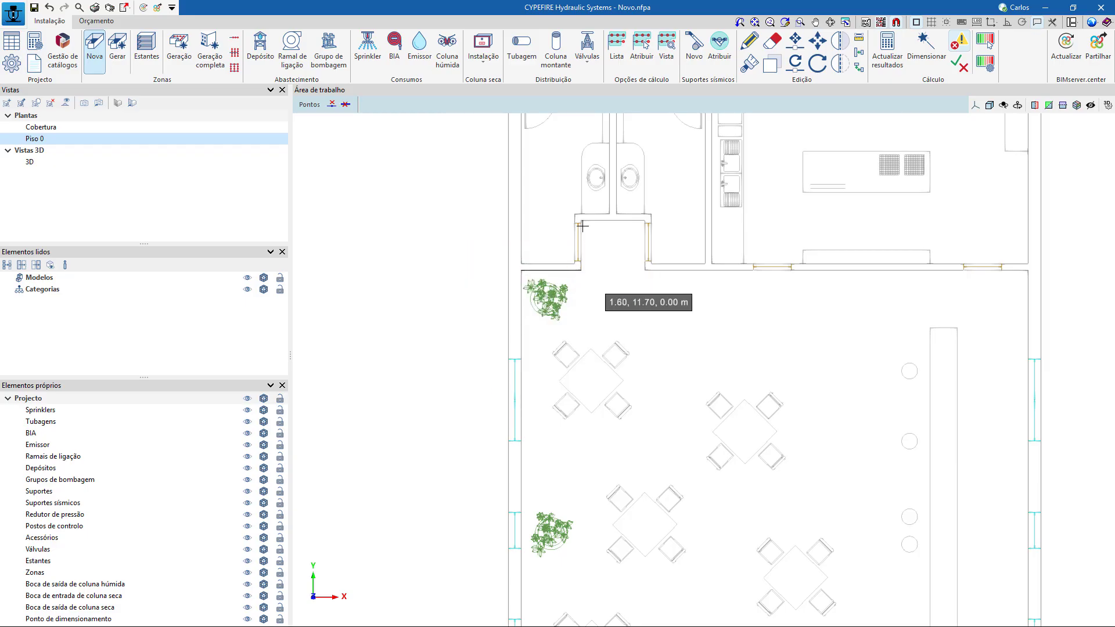
{"action": "left_click", "coordinate": [581, 220]}
{"action": "left_click", "coordinate": [645, 221]}
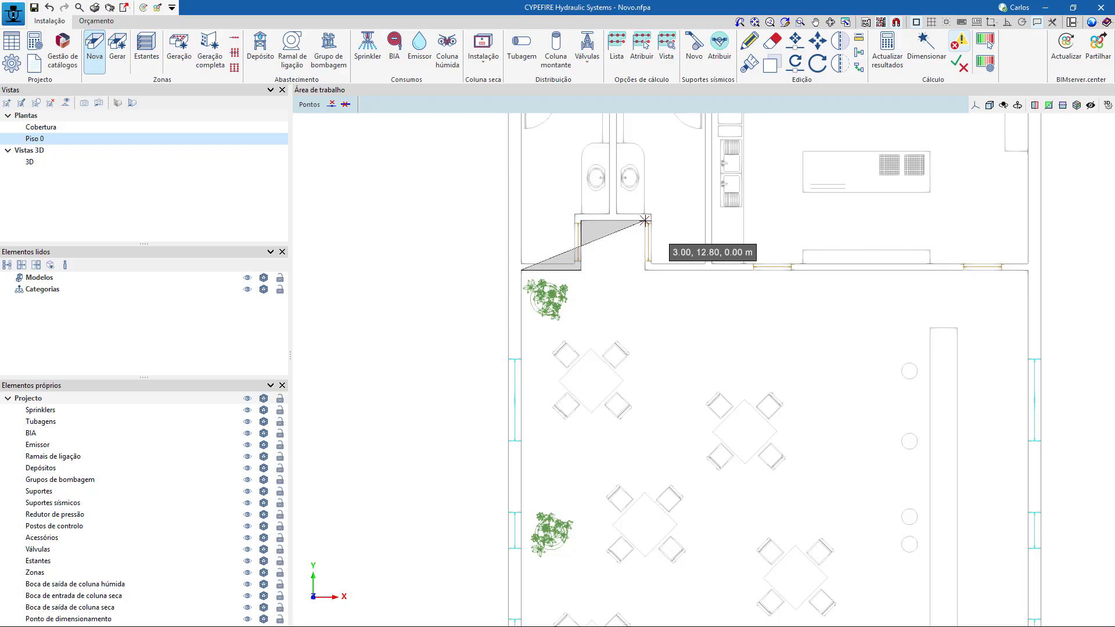
{"action": "left_click", "coordinate": [645, 270]}
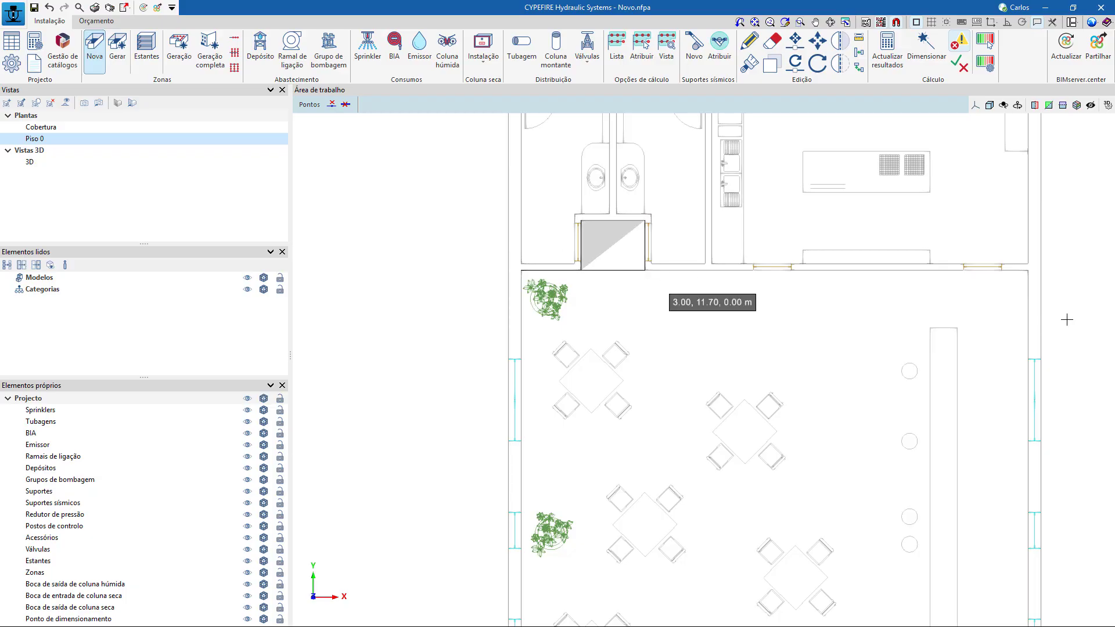
{"action": "left_click", "coordinate": [1025, 270]}
{"action": "scroll", "coordinate": [918, 381], "scroll_direction": "down", "scroll_amount": 3}
{"action": "middle_click_drag", "start_coordinate": [928, 463], "coordinate": [837, 298]}
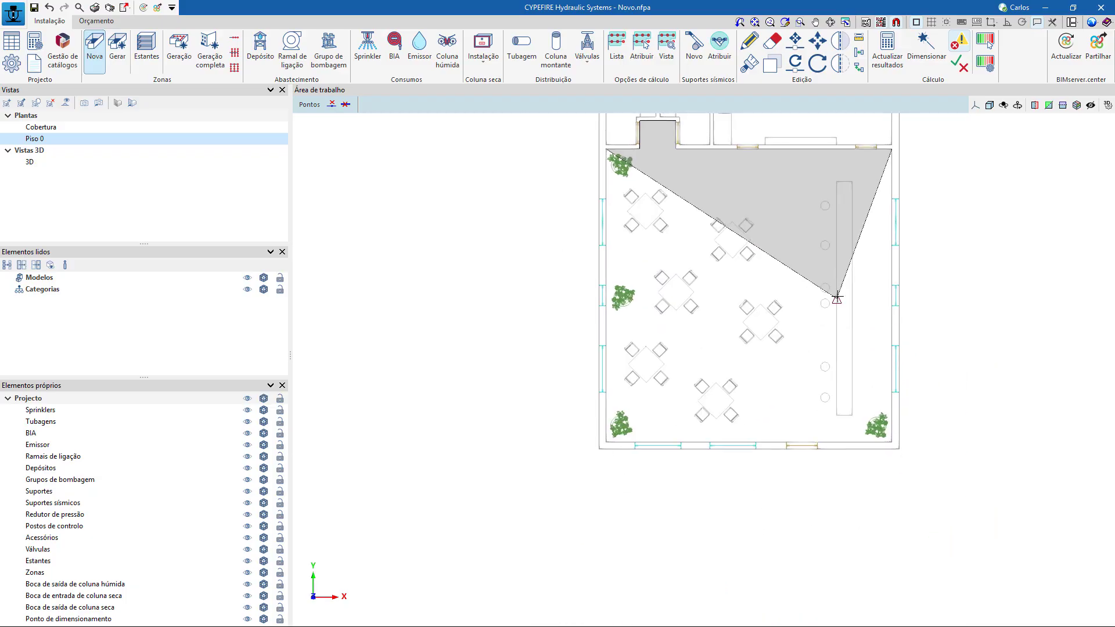
{"action": "scroll", "coordinate": [885, 440], "scroll_direction": "up", "scroll_amount": 1}
{"action": "left_click", "coordinate": [892, 441]}
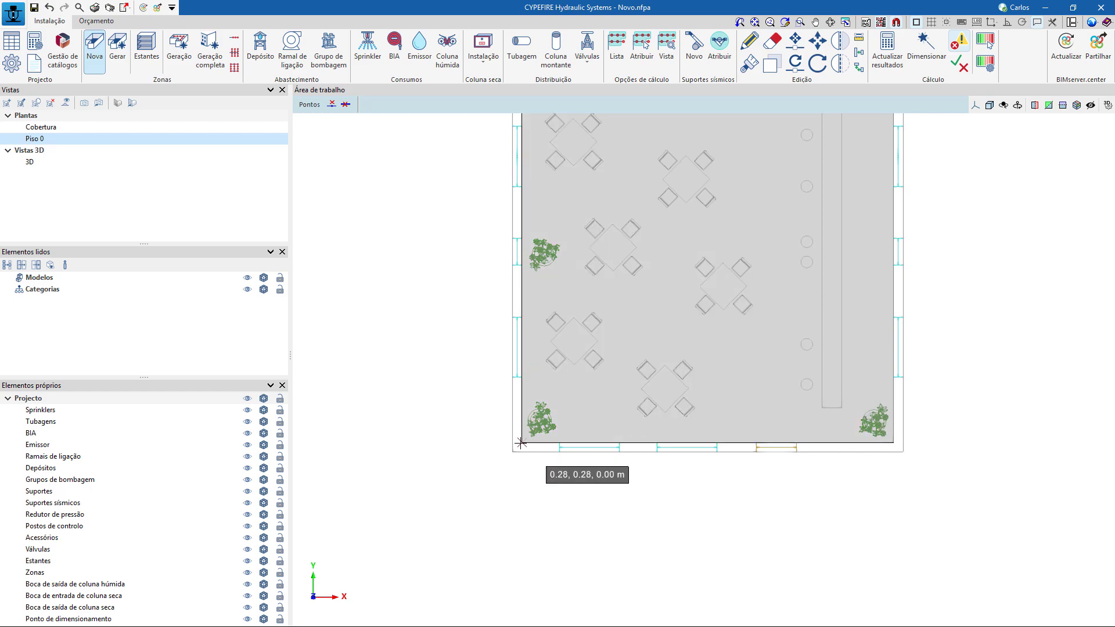
{"action": "left_click", "coordinate": [521, 443]}
{"action": "scroll", "coordinate": [796, 485], "scroll_direction": "down", "scroll_amount": 4}
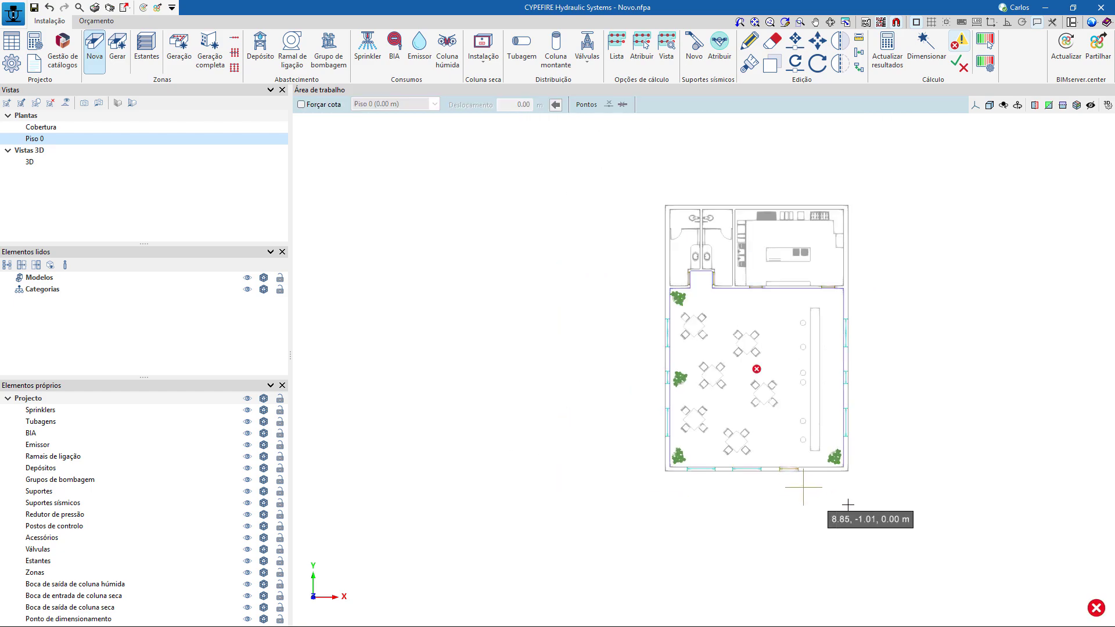
{"action": "middle_click_drag", "start_coordinate": [892, 514], "coordinate": [860, 521], "text": "shift"}
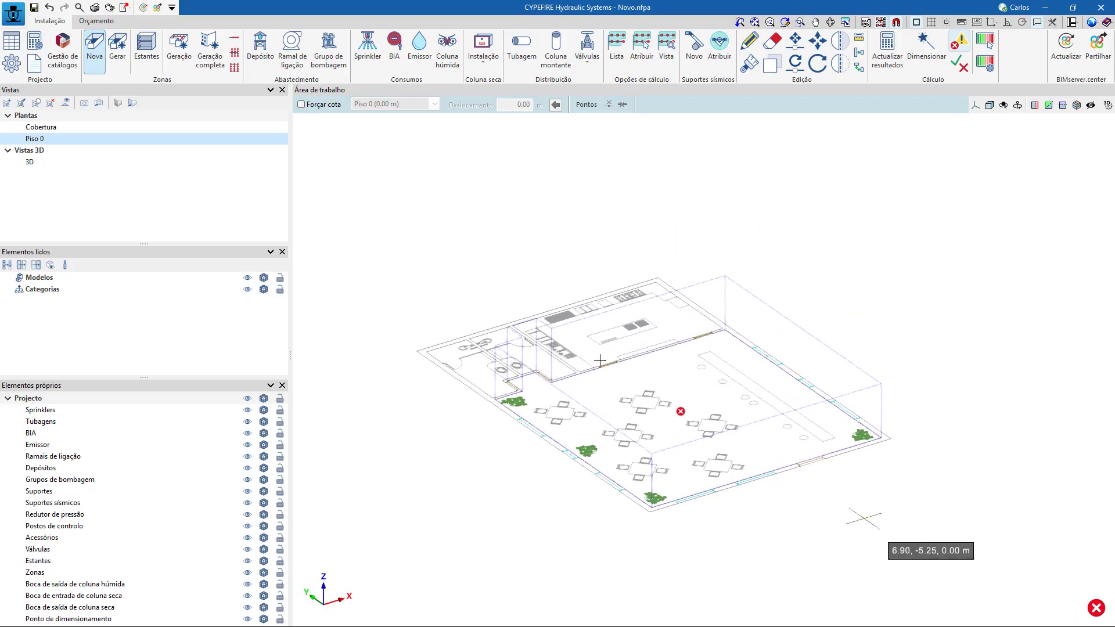
Check the warning on the Sala Refeitório zone and return the Piso 0 view to plan orientation.
{"action": "scroll", "coordinate": [685, 426], "scroll_direction": "down", "scroll_amount": 2}
{"action": "mouse_move", "coordinate": [688, 425]}
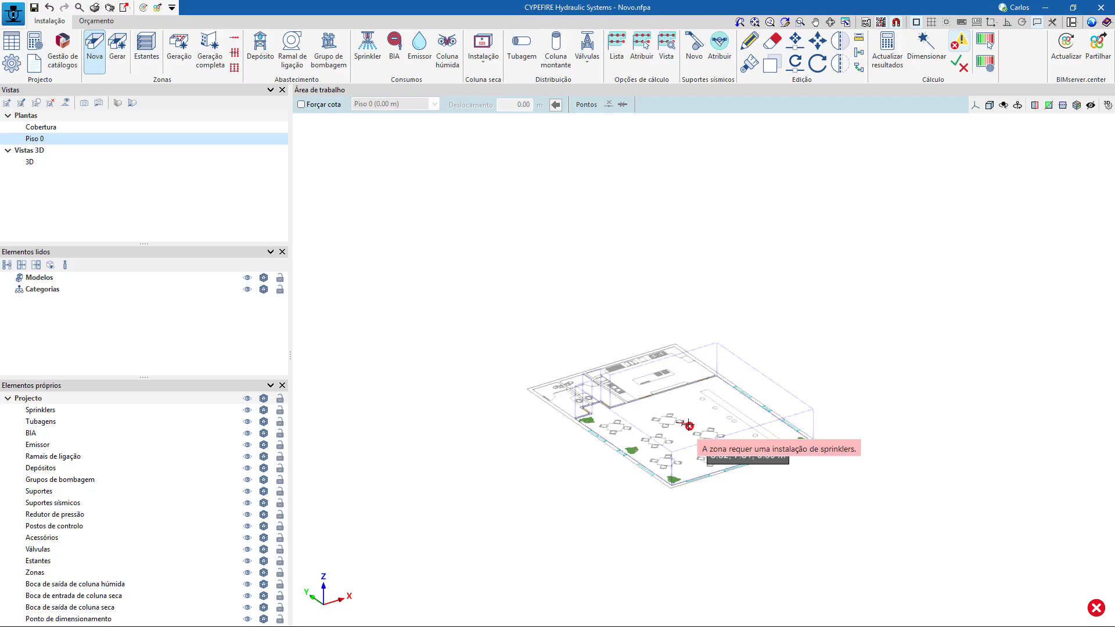
{"action": "left_click", "coordinate": [132, 103]}
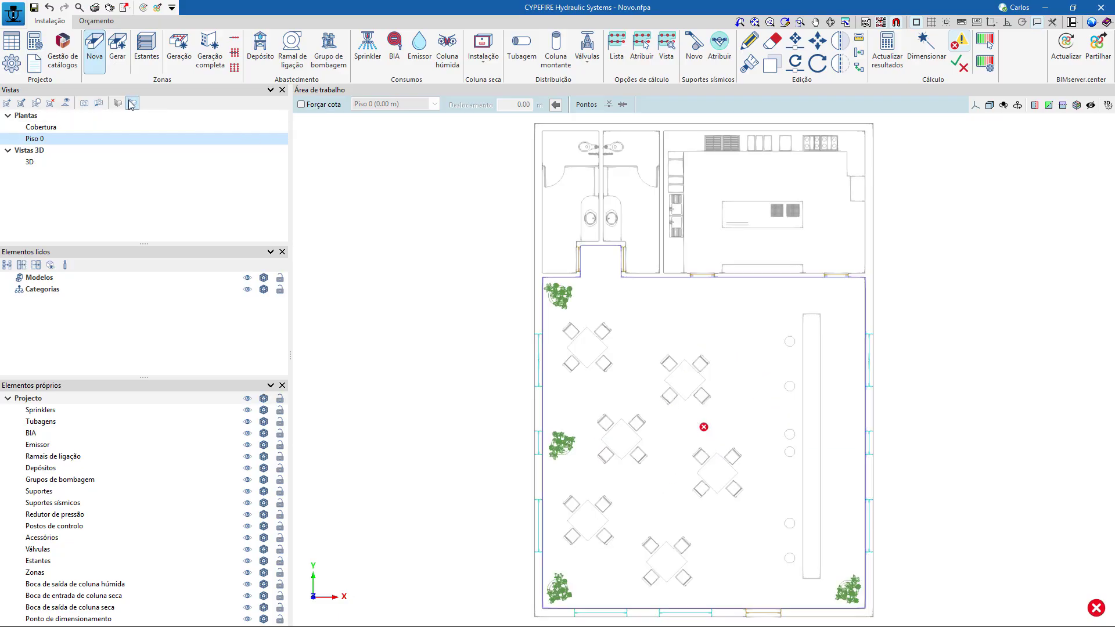
{"action": "scroll", "coordinate": [747, 450], "scroll_direction": "up", "scroll_amount": 3}
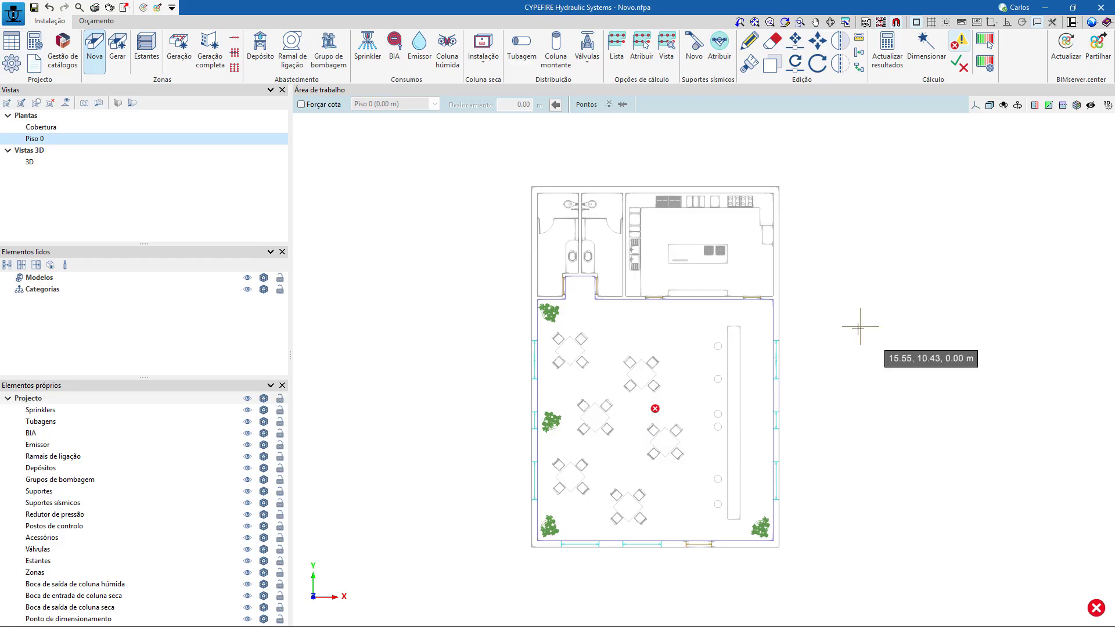
{"action": "middle_click_drag", "start_coordinate": [889, 347], "coordinate": [867, 344]}
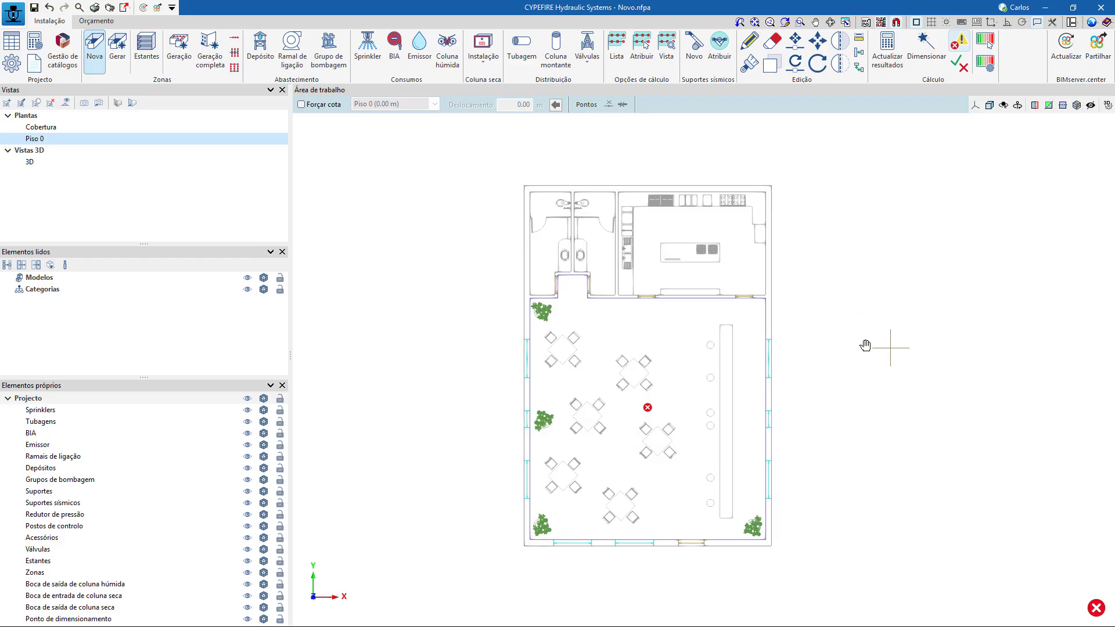
{"action": "middle_click_drag", "start_coordinate": [866, 344], "coordinate": [835, 344]}
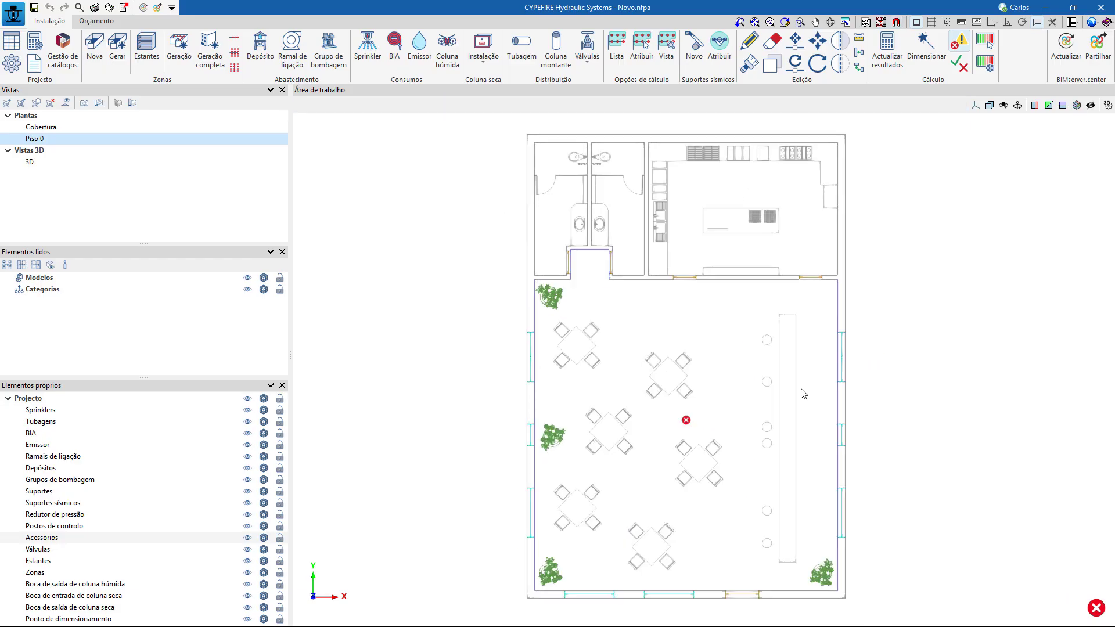
Save the current job and open the recent job RIA_Oficina Automóvel.nfpa.
{"action": "left_click", "coordinate": [15, 11]}
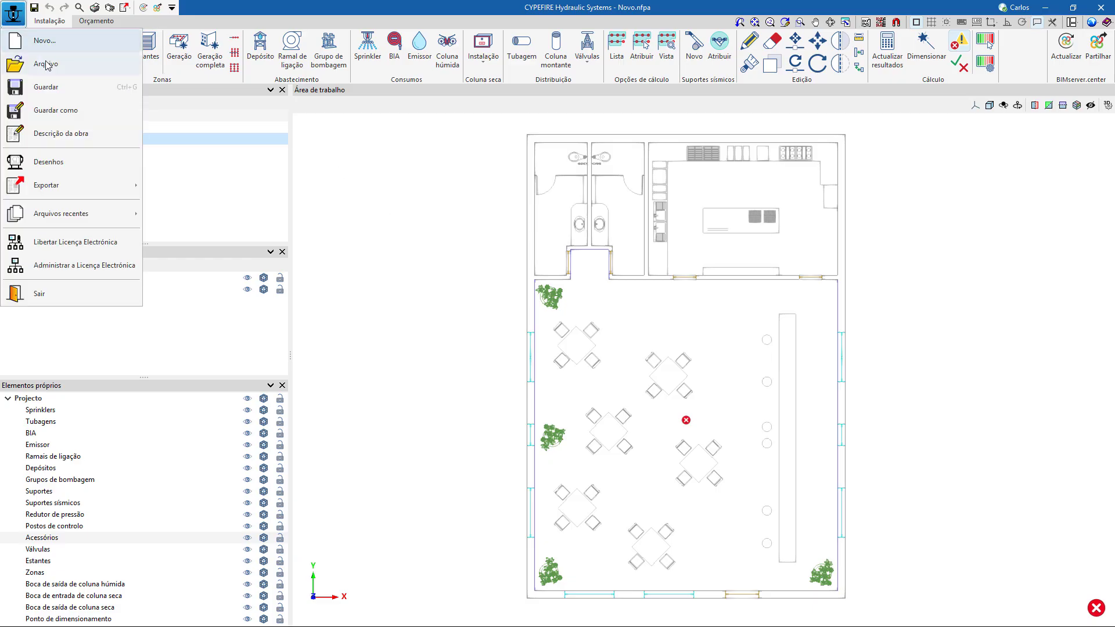
{"action": "mouse_move", "coordinate": [91, 218]}
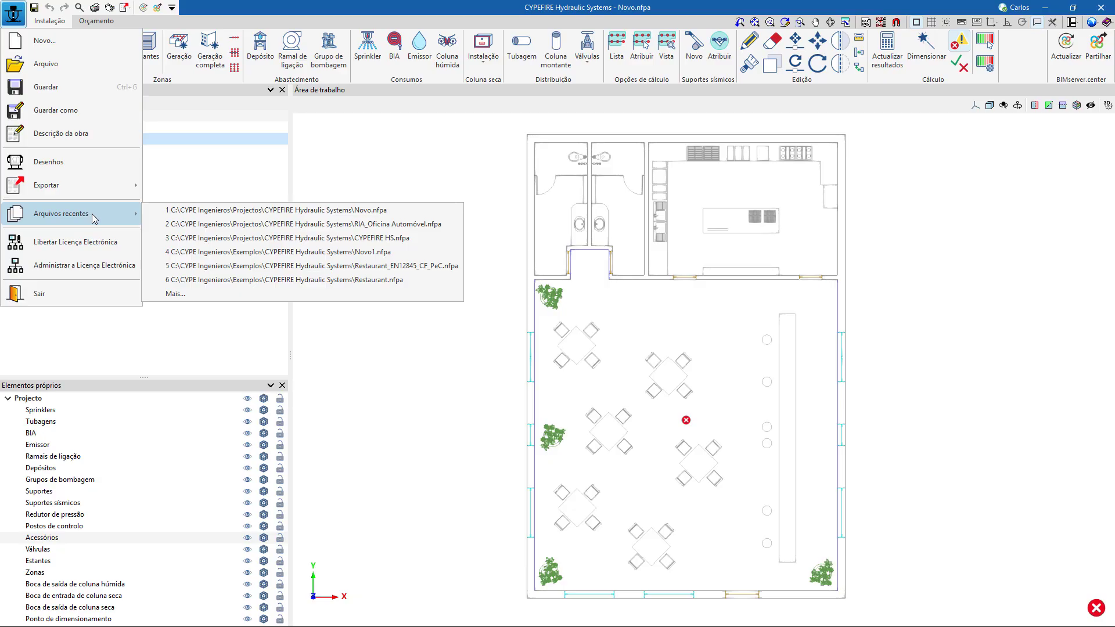
{"action": "left_click", "coordinate": [361, 224]}
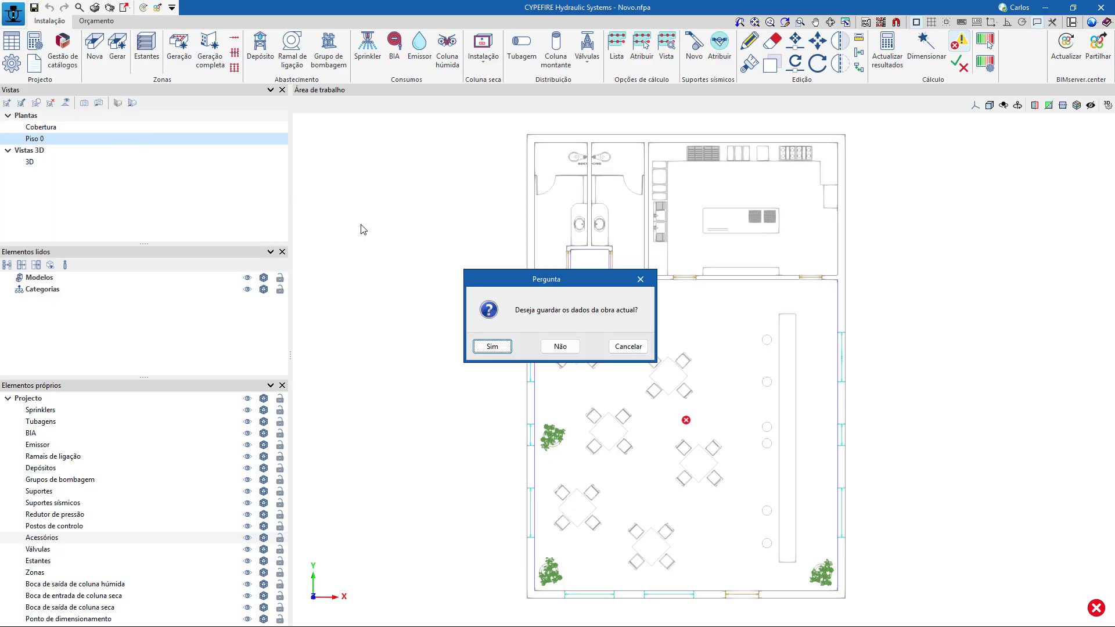
{"action": "left_click", "coordinate": [498, 350]}
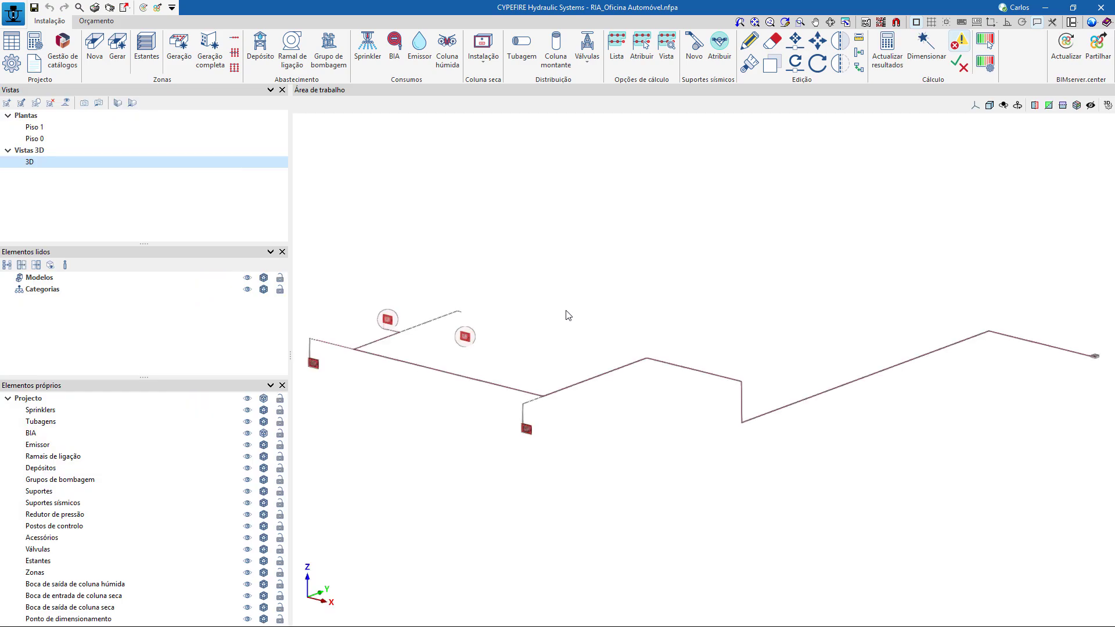
{"action": "middle_click_drag", "start_coordinate": [568, 308], "coordinate": [622, 305]}
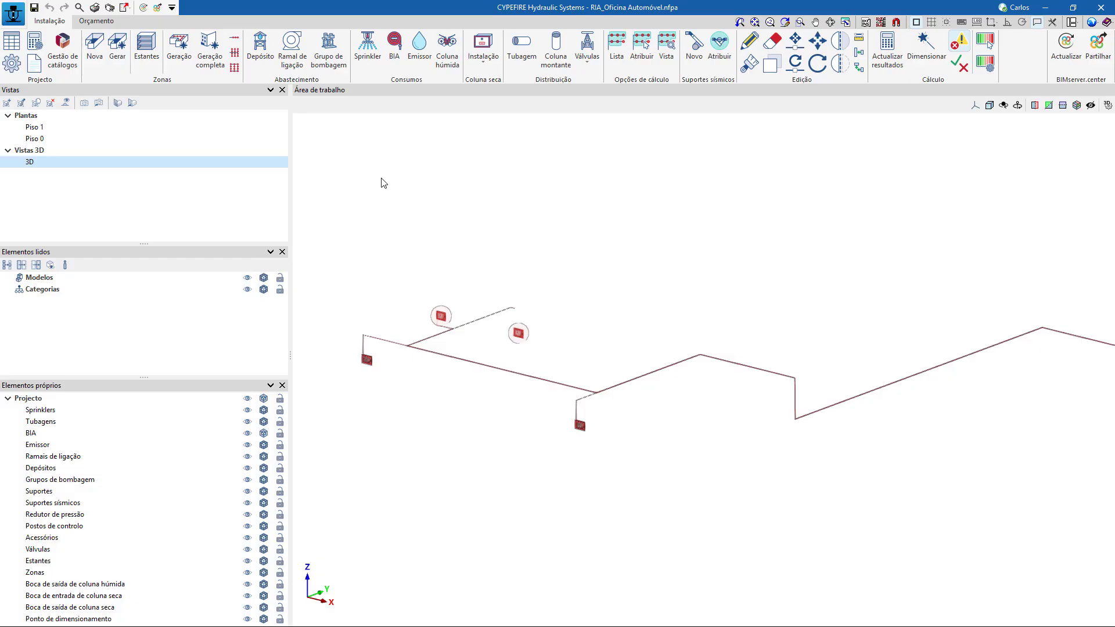
Check the verification options offered for a new Sanipower BIA hose reel, without placing one.
{"action": "left_click", "coordinate": [394, 46]}
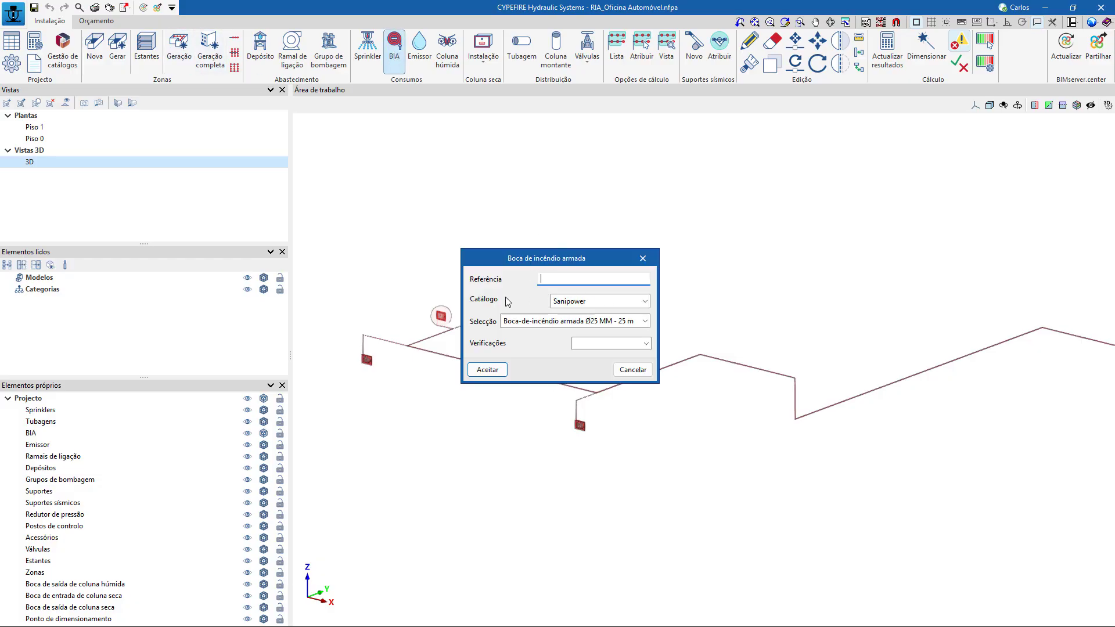
{"action": "left_click", "coordinate": [643, 344]}
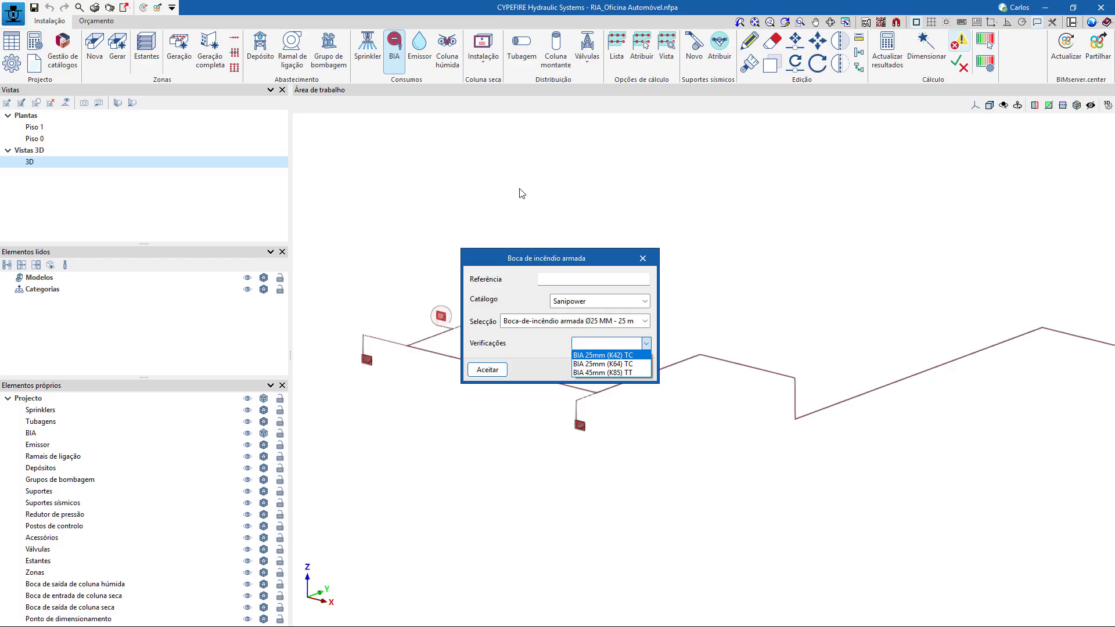
{"action": "left_click", "coordinate": [647, 263]}
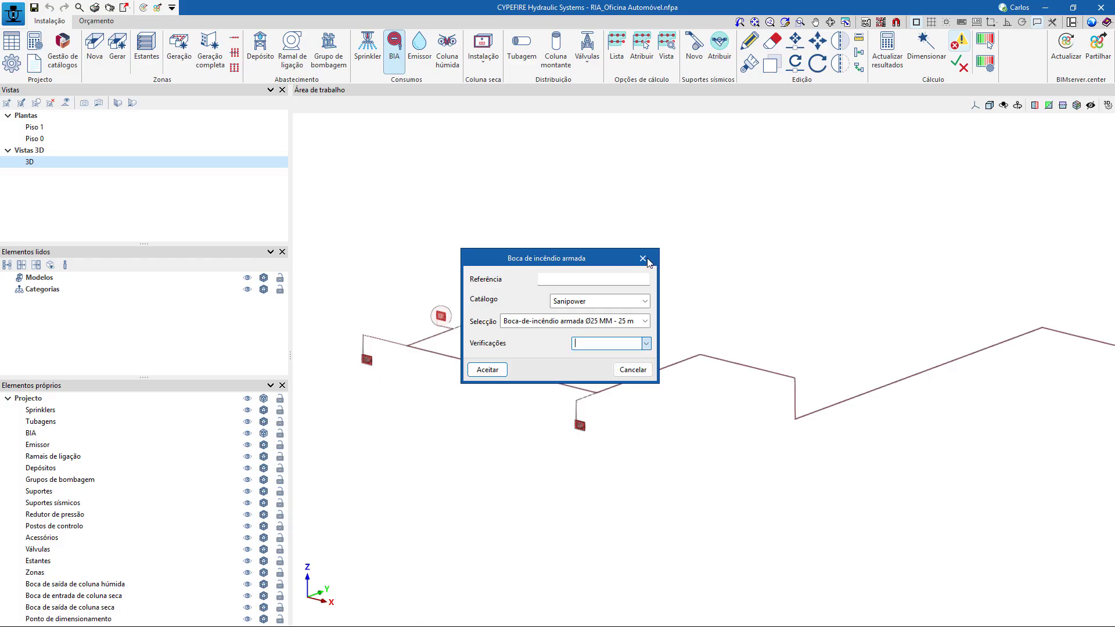
{"action": "left_click", "coordinate": [644, 258]}
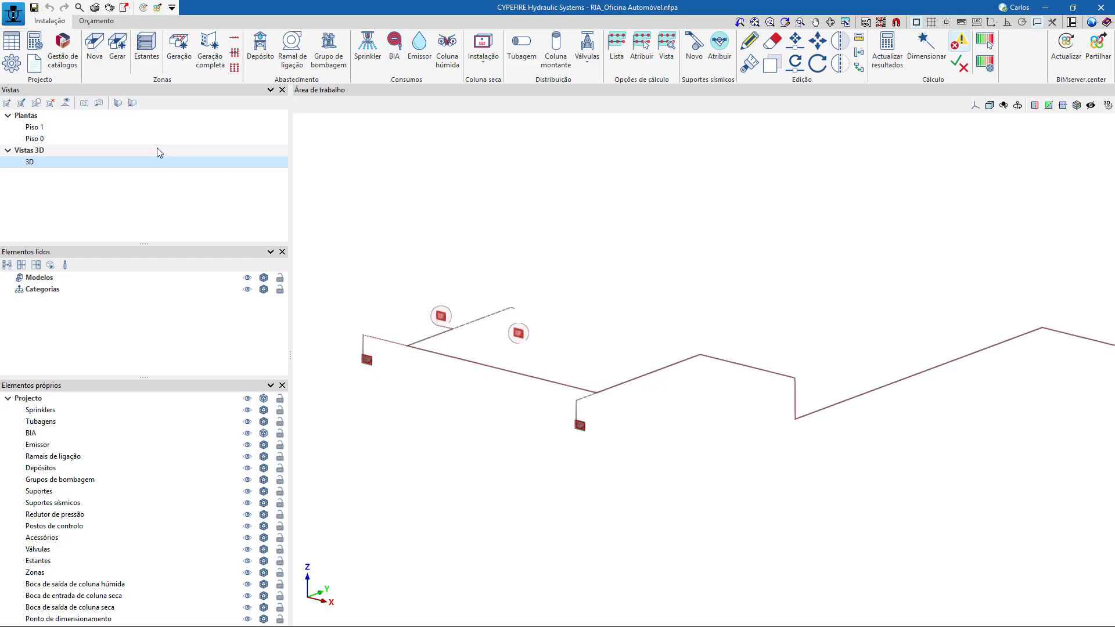
Open the regulatory configuration's list of BIA verifications and review its 25 mm and 45 mm entries.
{"action": "left_click", "coordinate": [17, 66]}
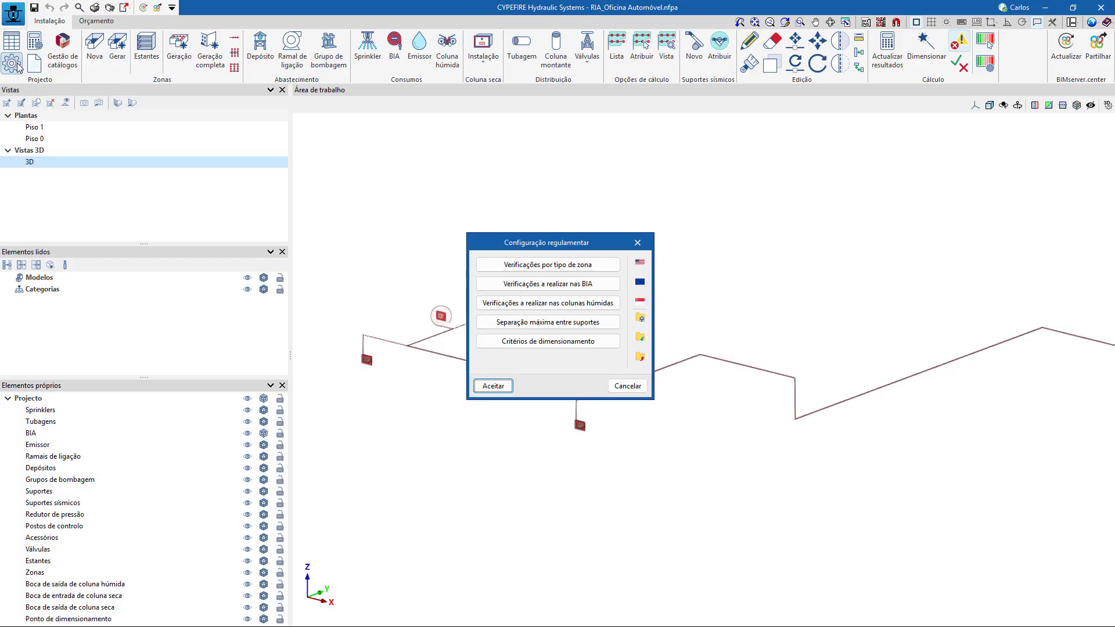
{"action": "left_click", "coordinate": [552, 287]}
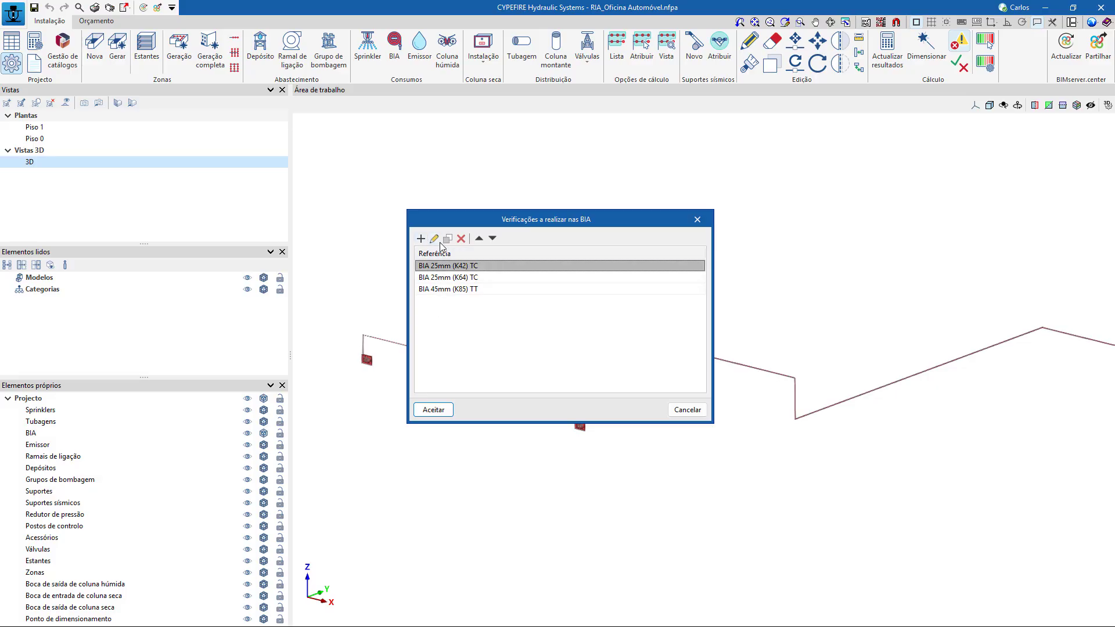
{"action": "left_click", "coordinate": [480, 277]}
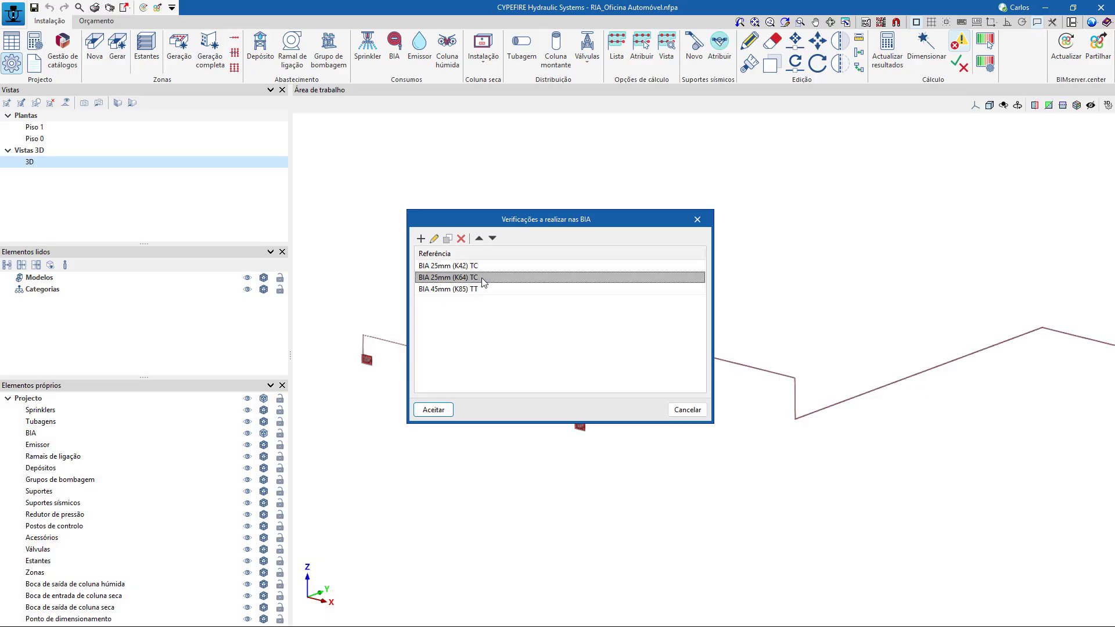
{"action": "left_click", "coordinate": [467, 290]}
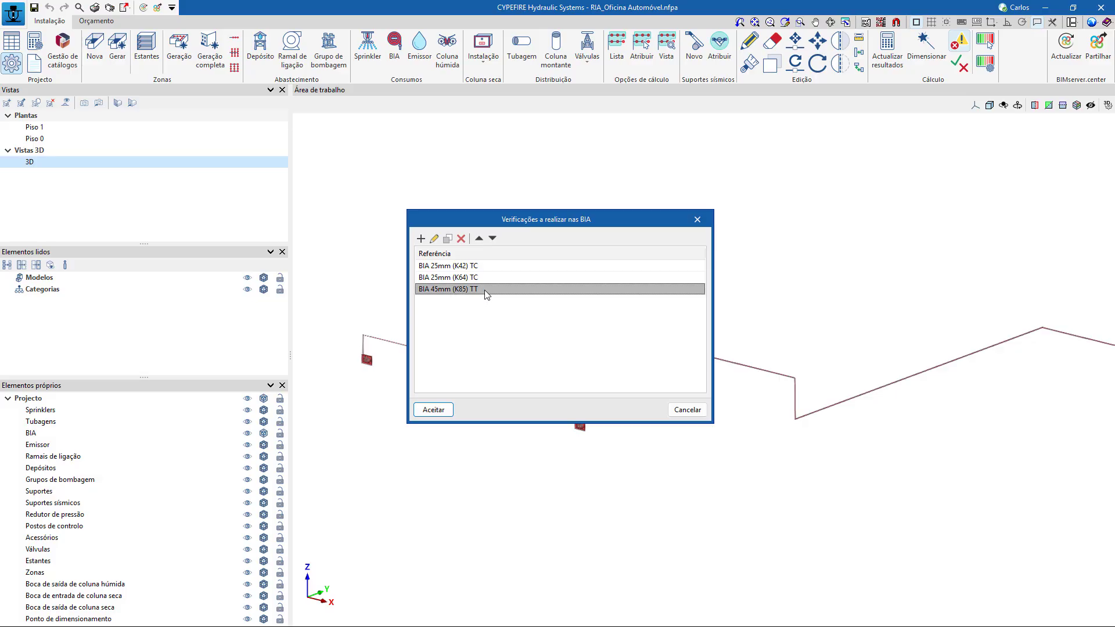
{"action": "left_click", "coordinate": [463, 267]}
{"action": "left_click", "coordinate": [466, 290]}
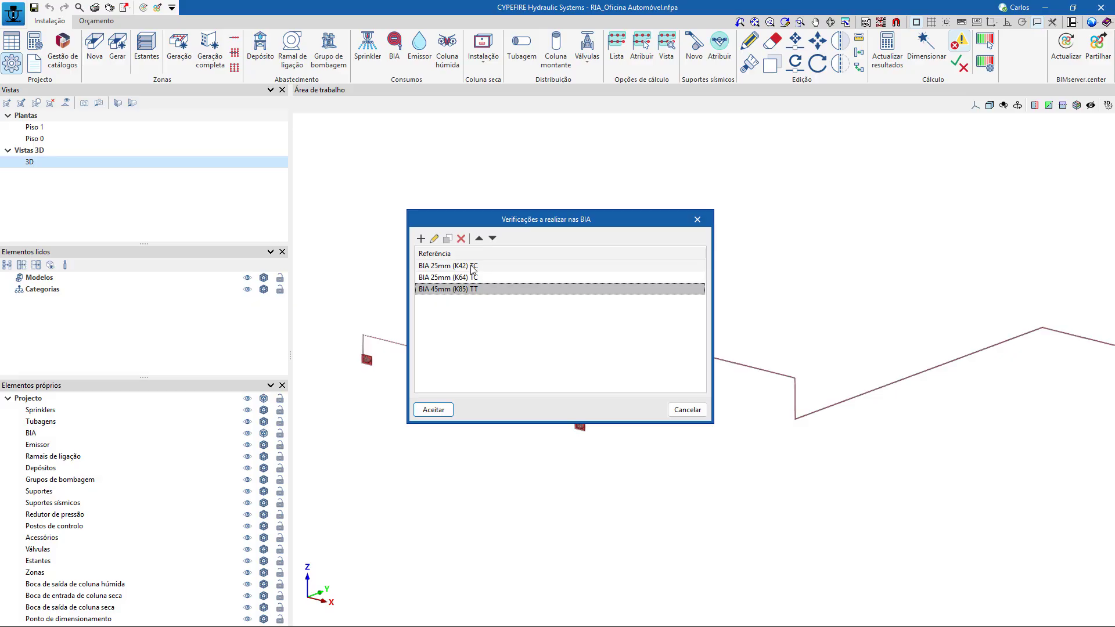
{"action": "left_click", "coordinate": [472, 267]}
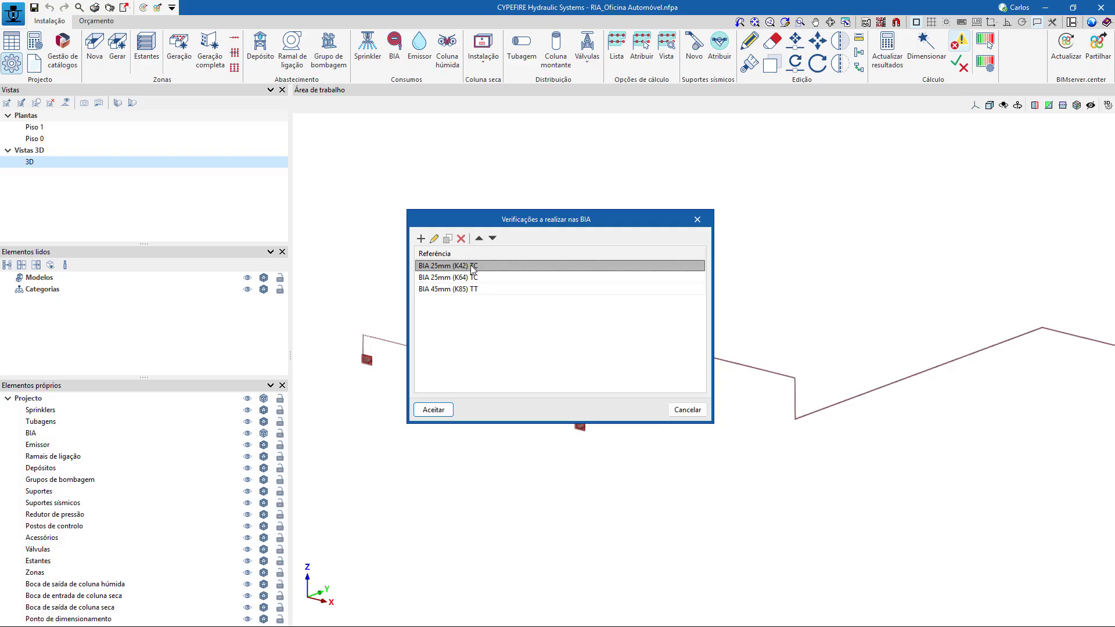
Review the description of the BIA 25mm (K42) TC verification, including the flow formula and the resulting pressure calculation.
{"action": "left_click", "coordinate": [434, 239]}
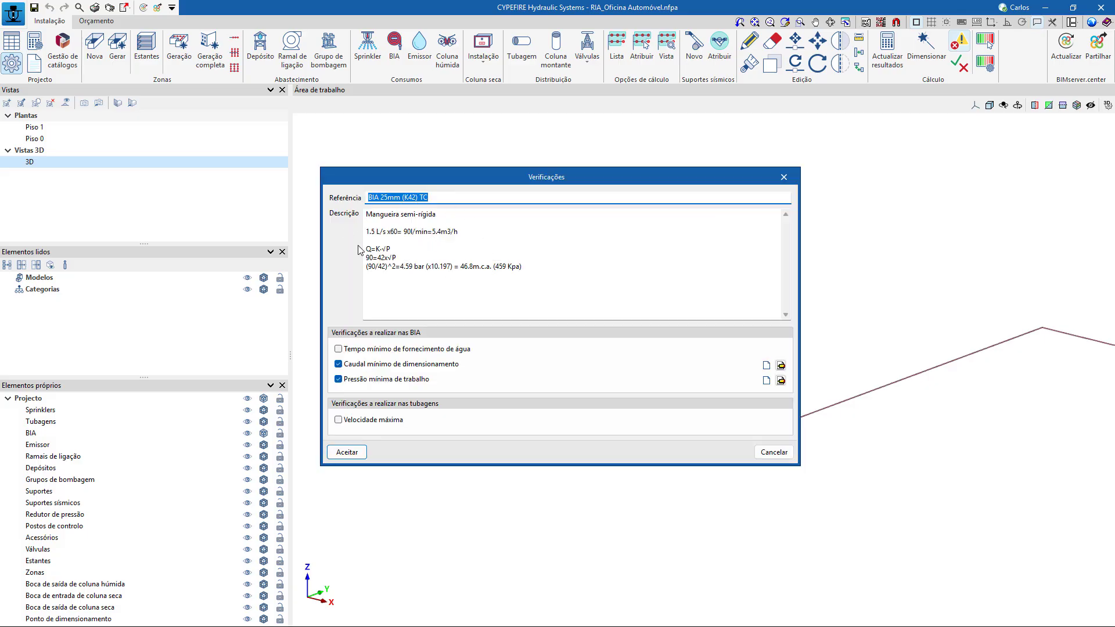
{"action": "left_click_drag", "start_coordinate": [554, 278], "coordinate": [365, 251]}
{"action": "left_click", "coordinate": [401, 256]}
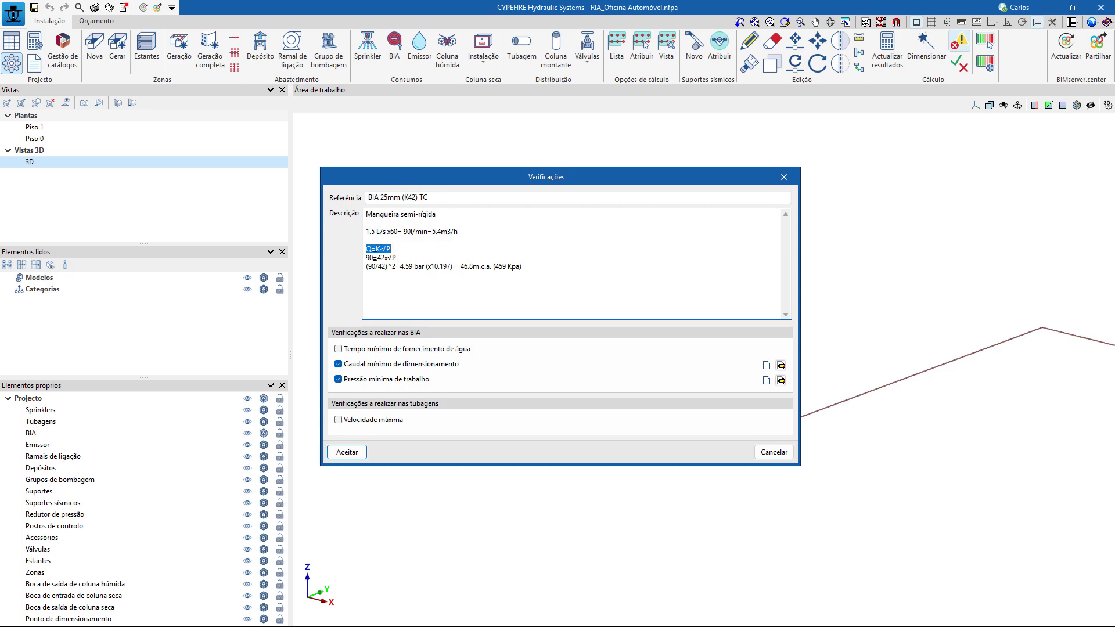
{"action": "left_click", "coordinate": [399, 251]}
{"action": "mouse_move", "coordinate": [372, 258]}
{"action": "left_mouse_down"}
{"action": "mouse_move", "coordinate": [361, 256]}
{"action": "mouse_move", "coordinate": [378, 259]}
{"action": "left_mouse_up"}
{"action": "left_click_drag", "start_coordinate": [463, 266], "coordinate": [495, 265]}
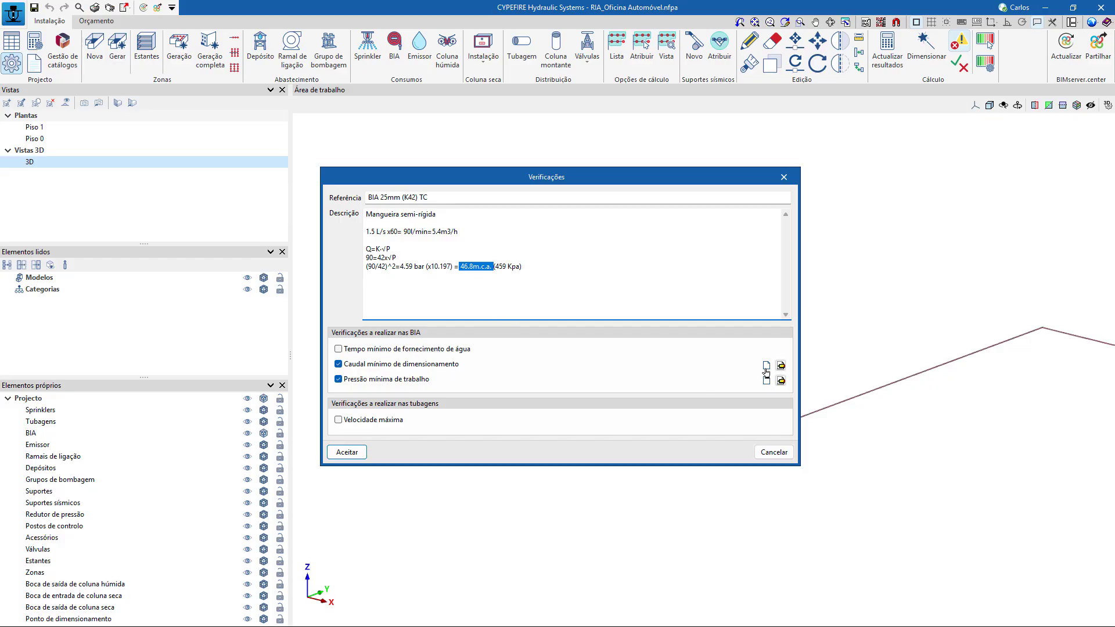
Check the minimum design flow and minimum working pressure settings of the BIA 25mm (K42) TC verification.
{"action": "left_click", "coordinate": [781, 365]}
{"action": "left_click", "coordinate": [625, 361]}
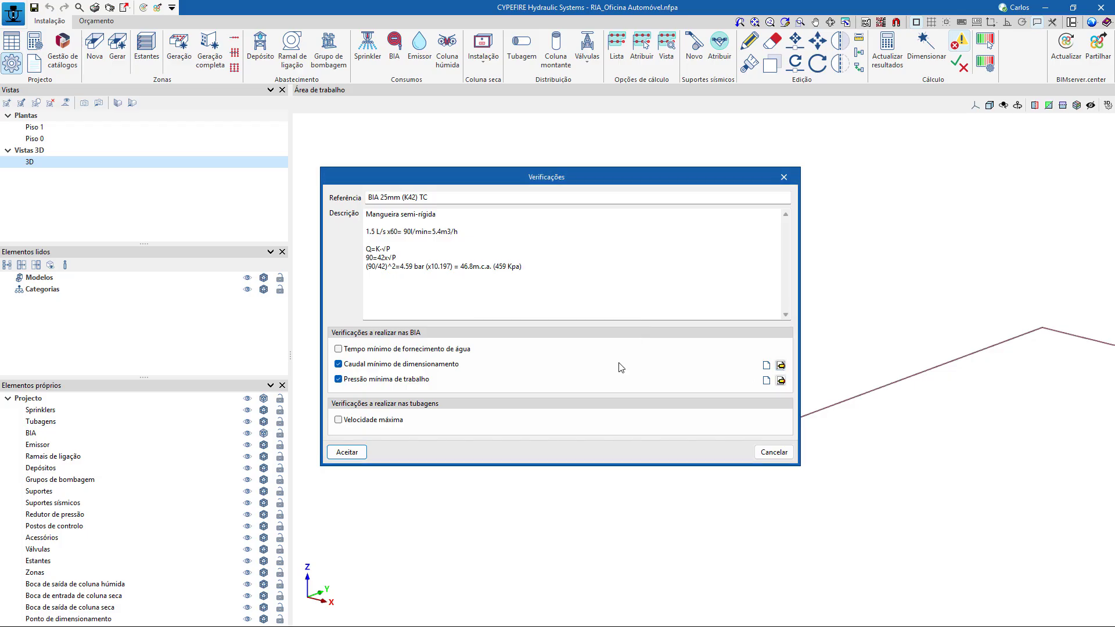
{"action": "left_click", "coordinate": [784, 382]}
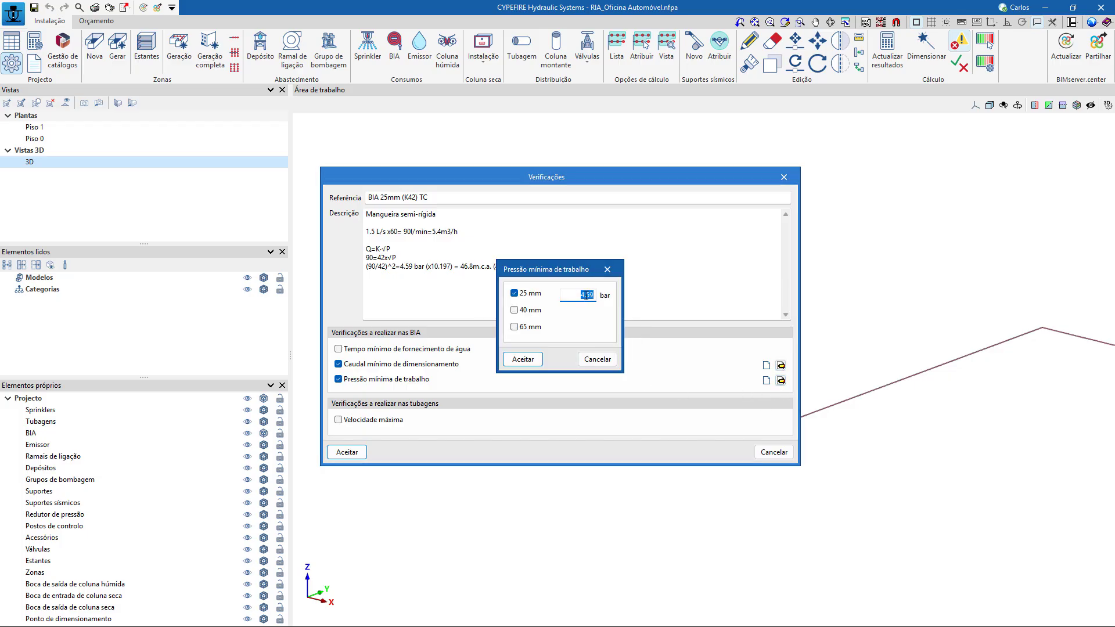
{"action": "left_click", "coordinate": [597, 358]}
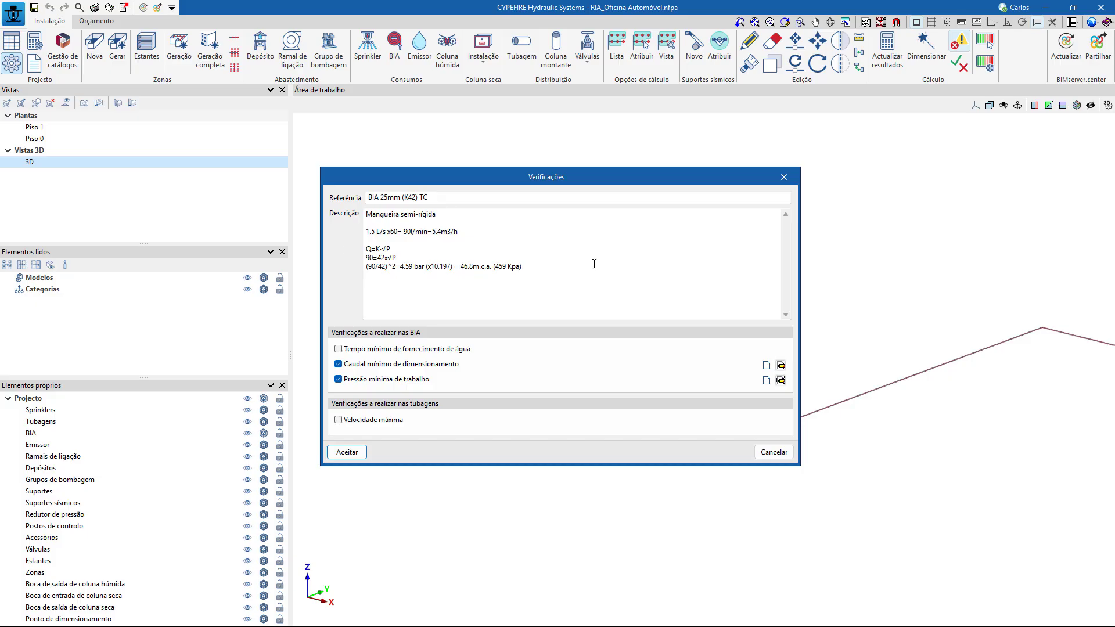
{"action": "left_click", "coordinate": [785, 452]}
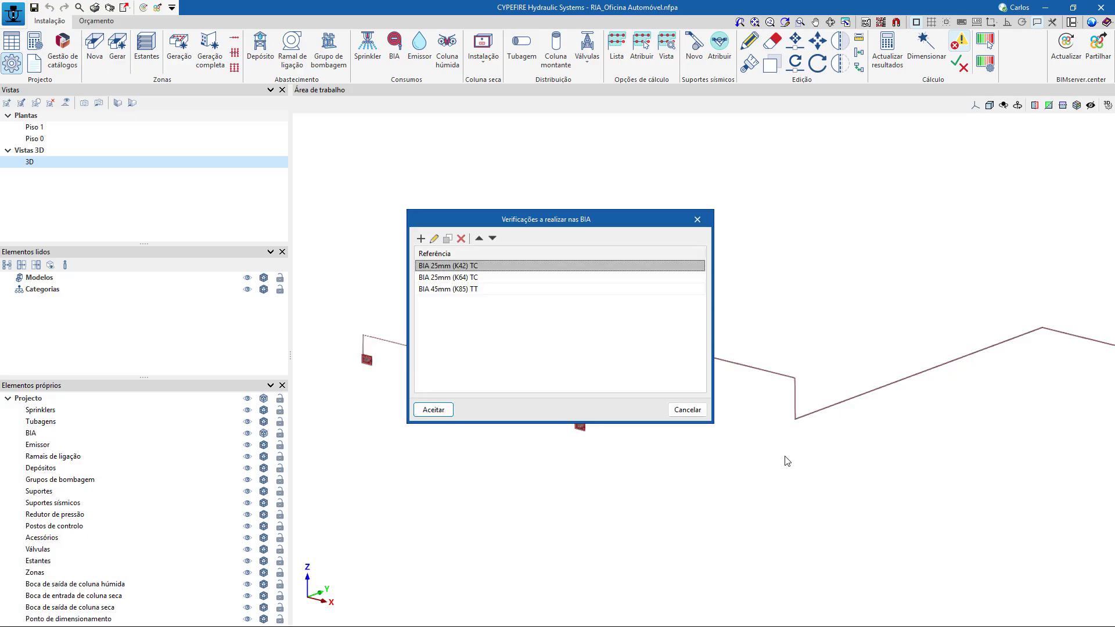
Review the BIA 25mm (K64) TC and BIA 45mm (K85) TT verifications and leave the regulatory configuration.
{"action": "double_click", "coordinate": [472, 277]}
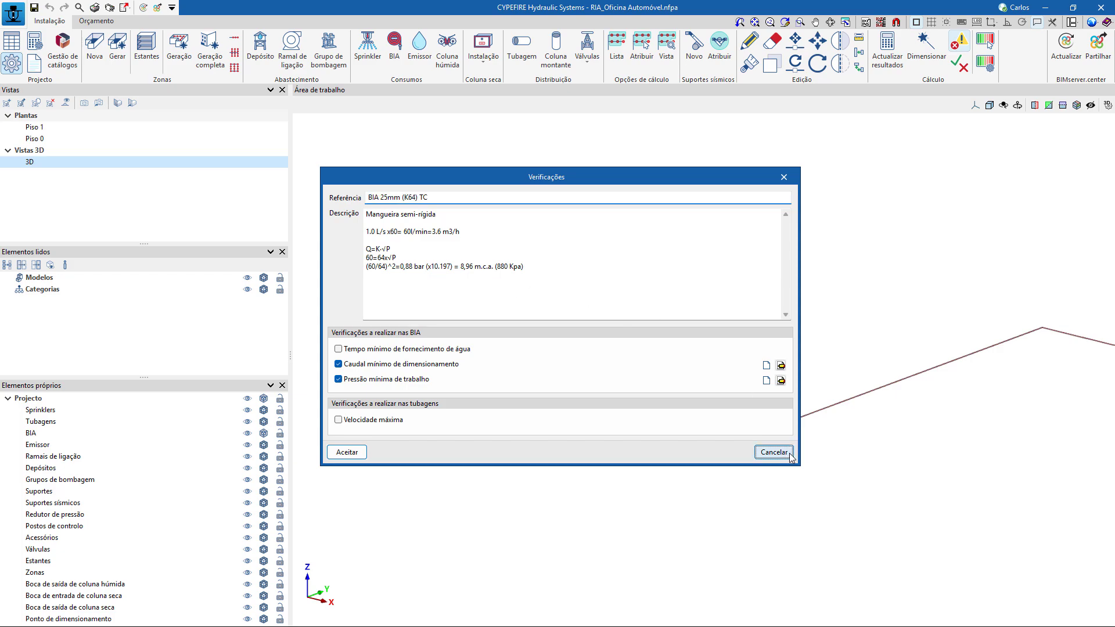
{"action": "left_click", "coordinate": [774, 452]}
{"action": "double_click", "coordinate": [463, 293]}
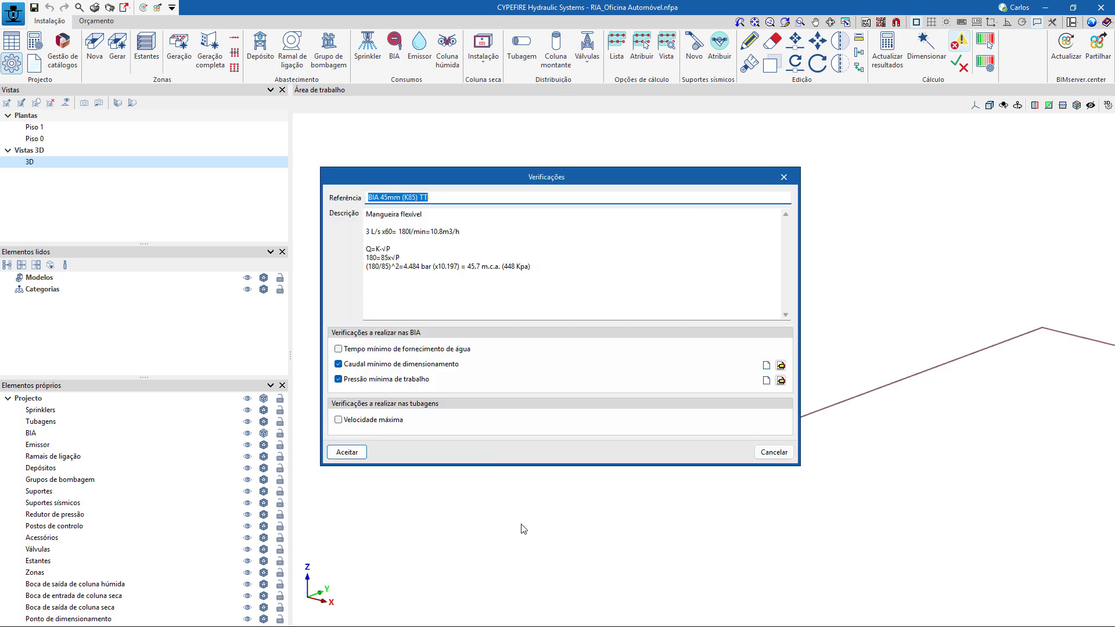
{"action": "left_click", "coordinate": [346, 452]}
{"action": "left_click", "coordinate": [684, 410]}
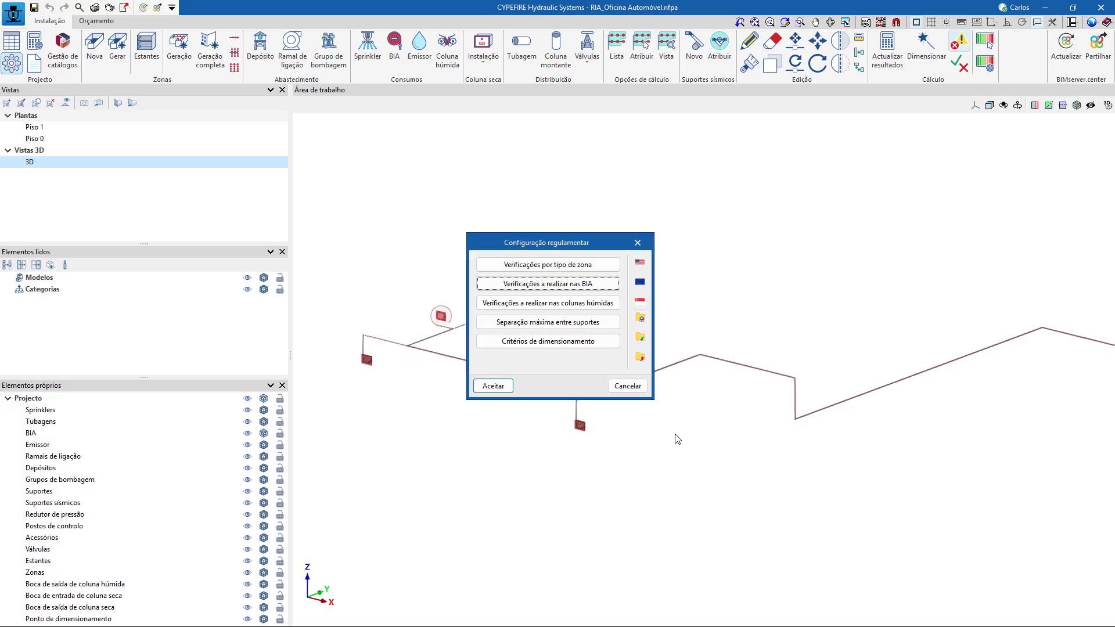
{"action": "left_click", "coordinate": [630, 389]}
Look at the hose reel network in 3D and check the list of calculation hypotheses.
{"action": "scroll", "coordinate": [647, 349], "scroll_direction": "down", "scroll_amount": 3}
{"action": "scroll", "coordinate": [640, 332], "scroll_direction": "up", "scroll_amount": 2}
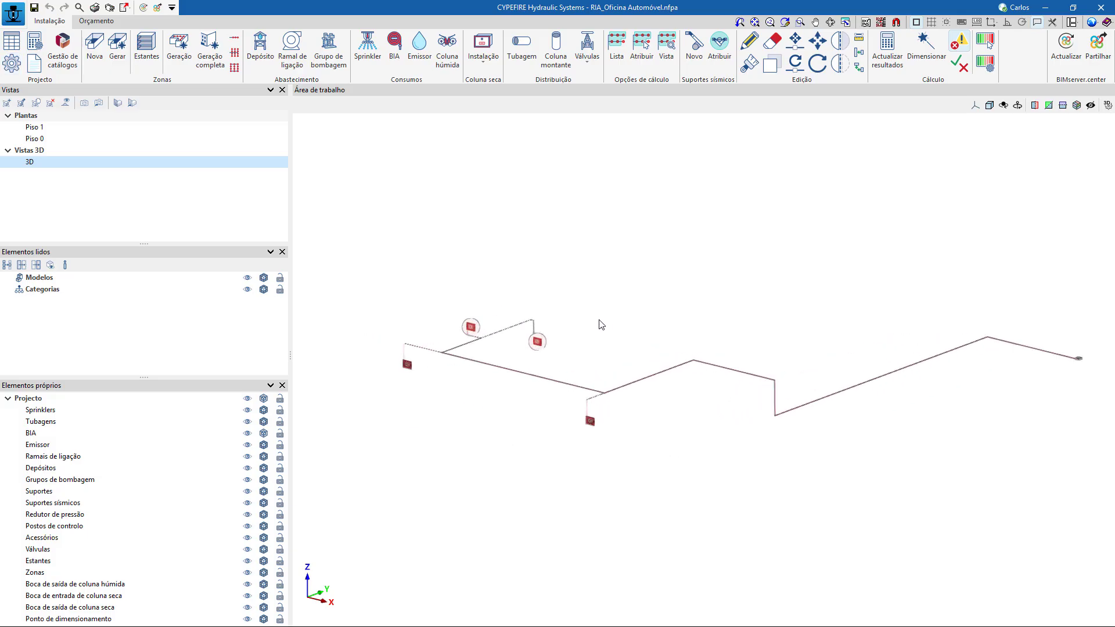
{"action": "scroll", "coordinate": [601, 324], "scroll_direction": "up", "scroll_amount": 3}
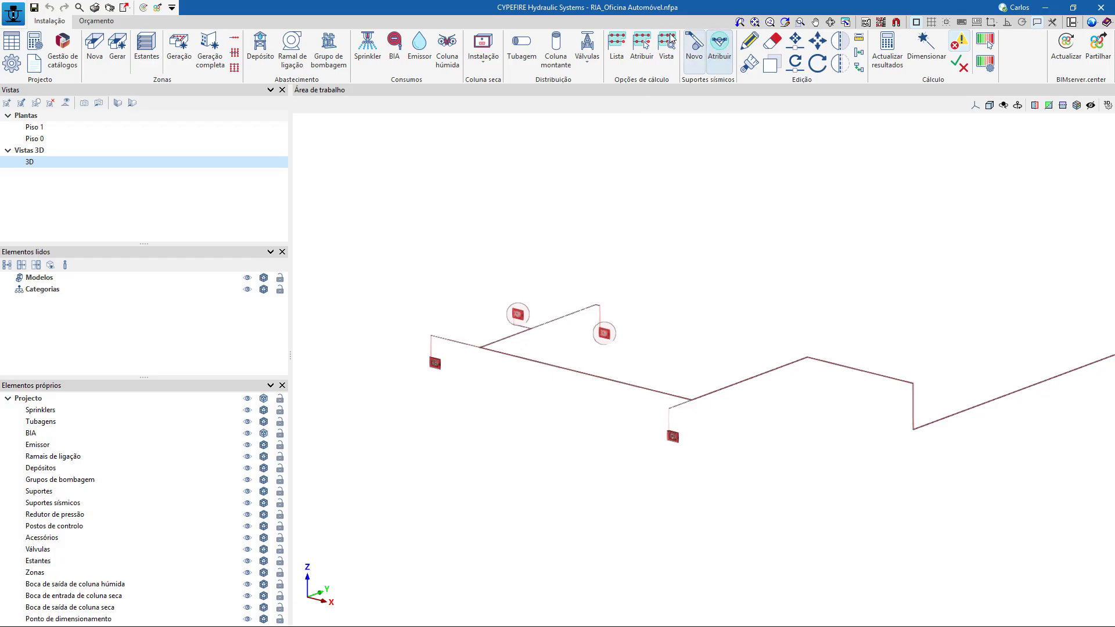
{"action": "left_click", "coordinate": [616, 46]}
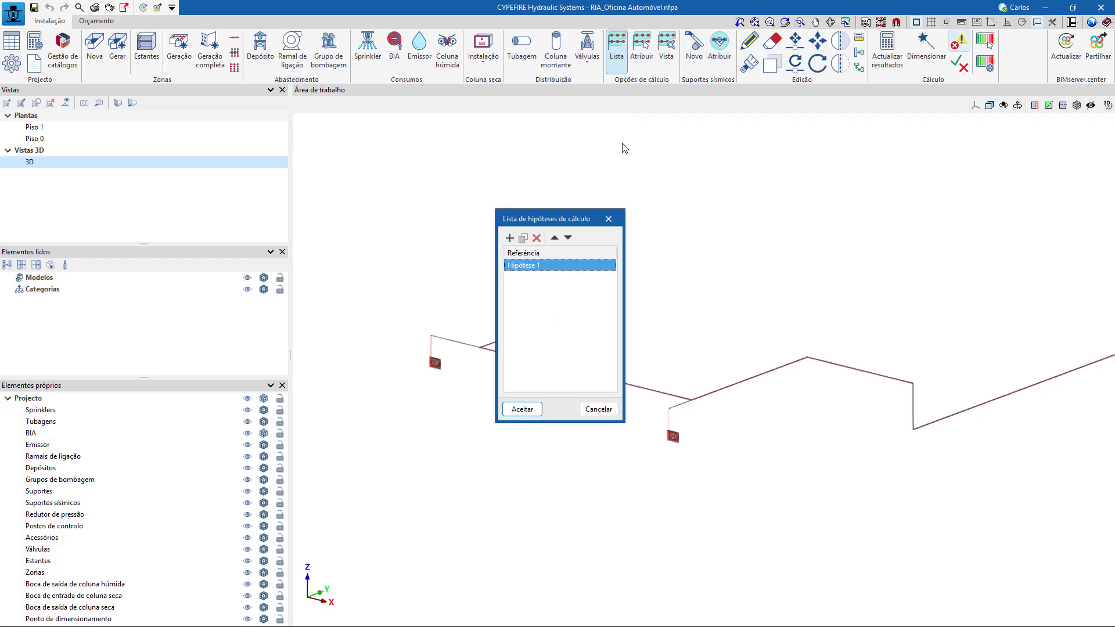
{"action": "left_click", "coordinate": [609, 219]}
Unassign the two circled hose reels (BIA) from the calculation hypothesis Hipótese 1.
{"action": "left_click", "coordinate": [642, 45]}
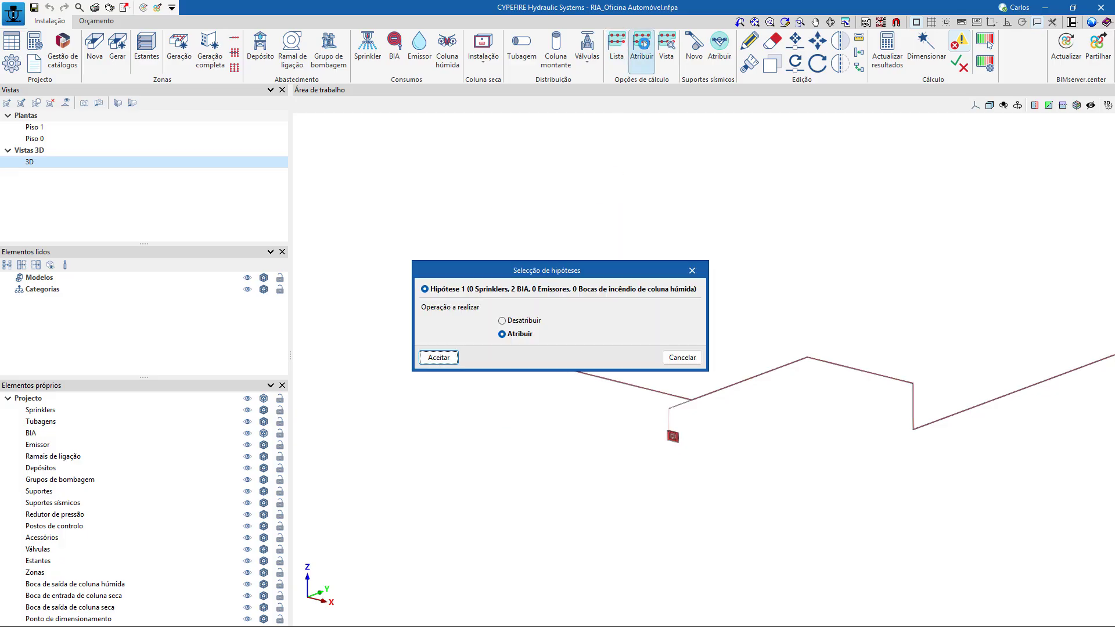
{"action": "left_click", "coordinate": [524, 321]}
{"action": "left_click", "coordinate": [439, 357]}
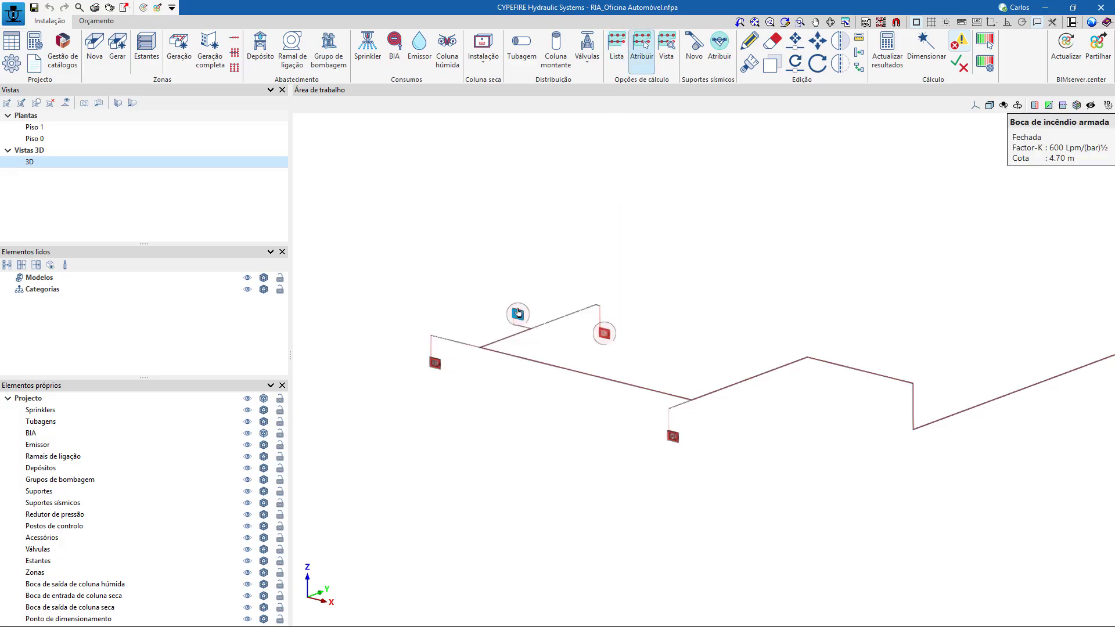
{"action": "left_click", "coordinate": [604, 334]}
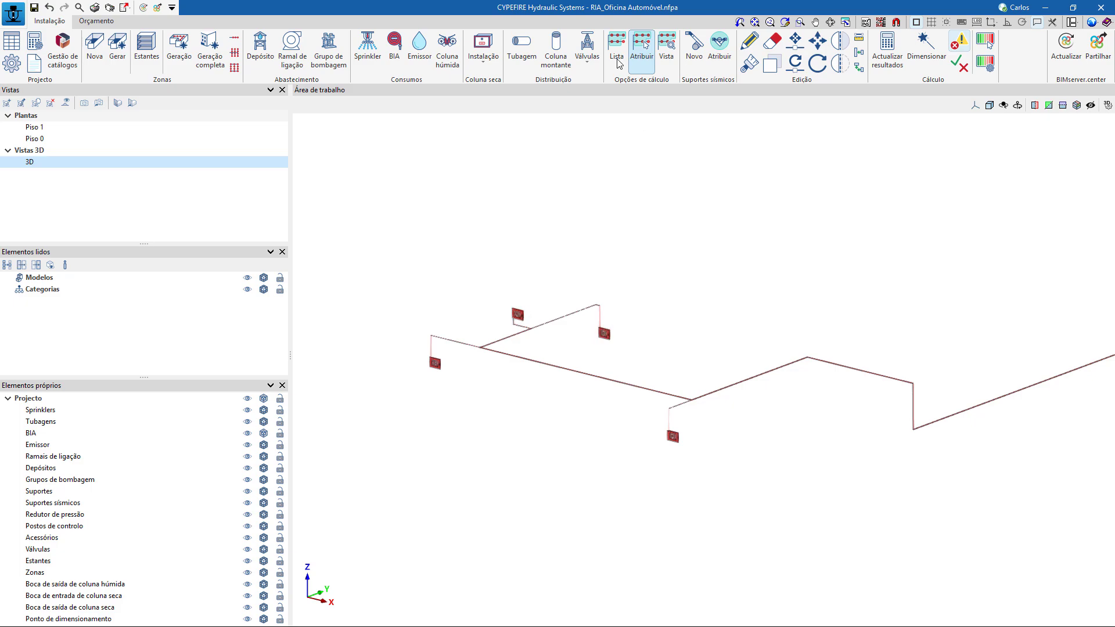
Assign the two hose reels on the network's rear branch to Hipótese 1 and finish the assignment.
{"action": "left_click", "coordinate": [642, 52]}
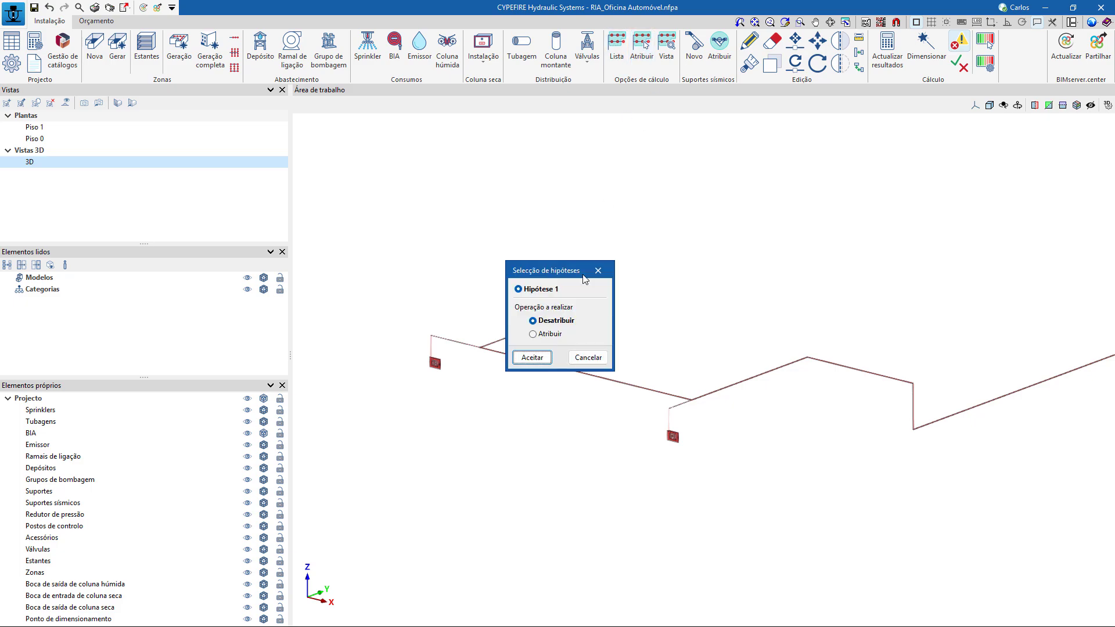
{"action": "left_click", "coordinate": [553, 333]}
{"action": "left_click", "coordinate": [532, 357]}
{"action": "left_click", "coordinate": [638, 356]}
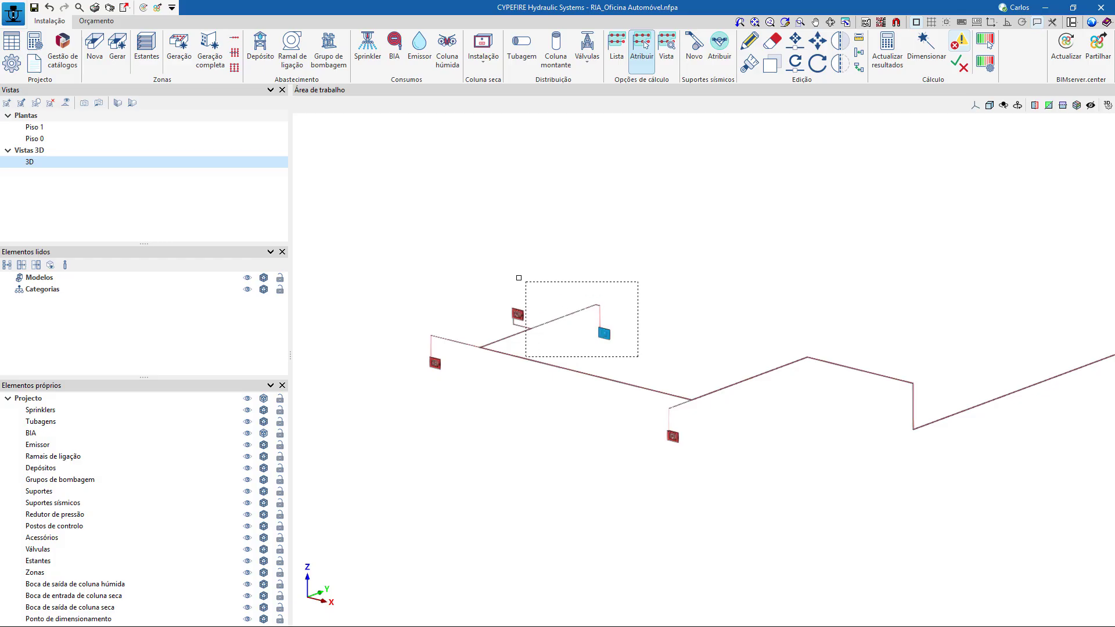
{"action": "left_click", "coordinate": [505, 262]}
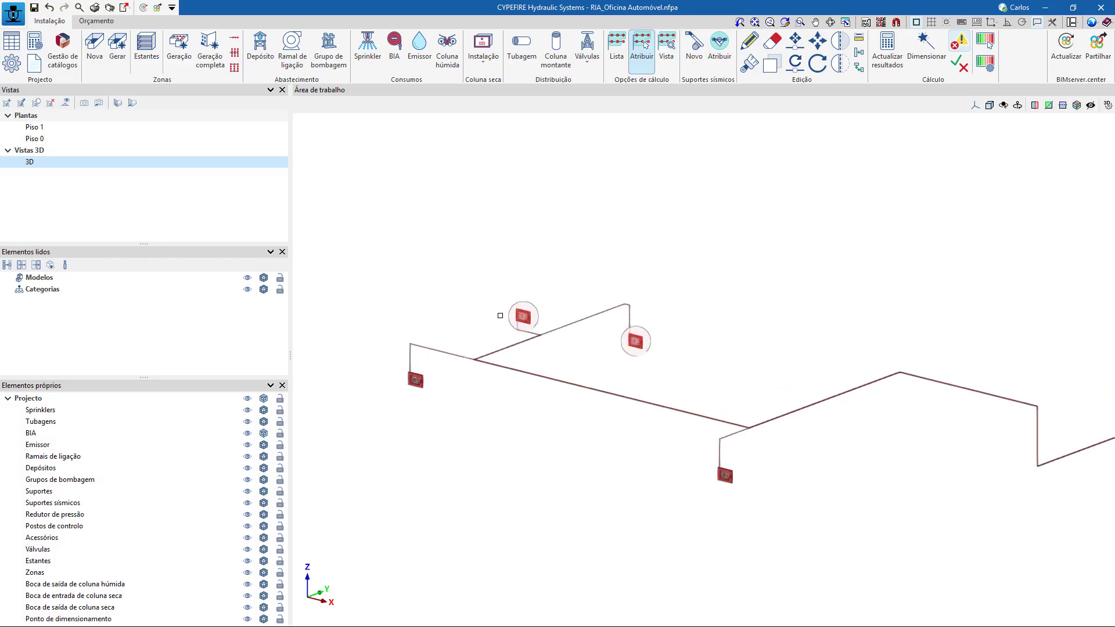
{"action": "scroll", "coordinate": [496, 317], "scroll_direction": "up", "scroll_amount": 2}
{"action": "scroll", "coordinate": [447, 317], "scroll_direction": "down", "scroll_amount": 2}
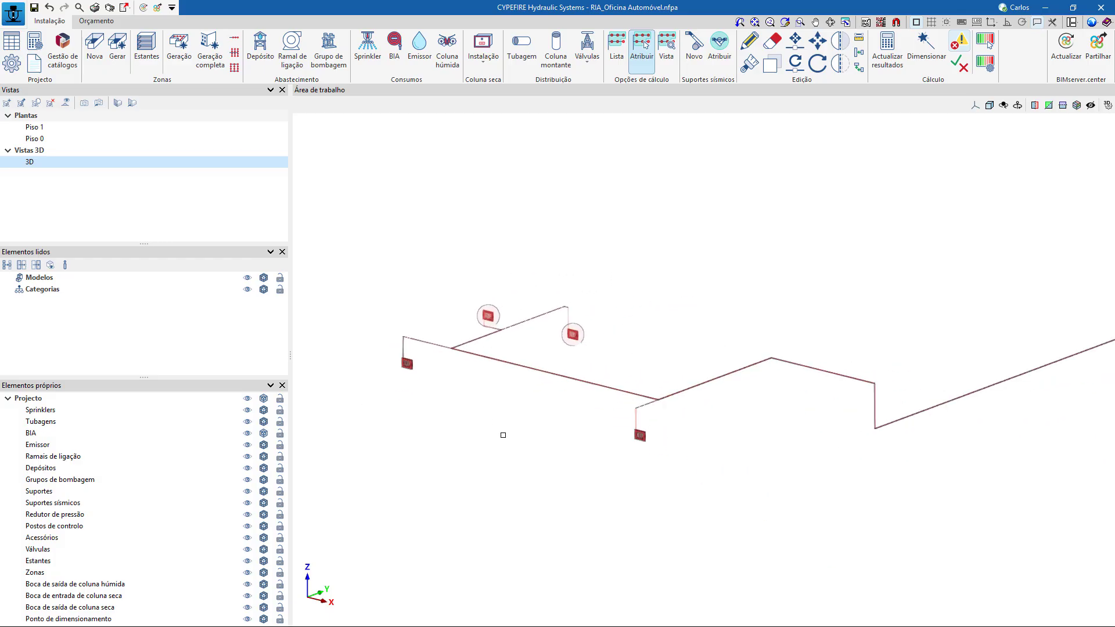
{"action": "scroll", "coordinate": [477, 437], "scroll_direction": "down", "scroll_amount": 2}
{"action": "scroll", "coordinate": [489, 351], "scroll_direction": "up", "scroll_amount": 5}
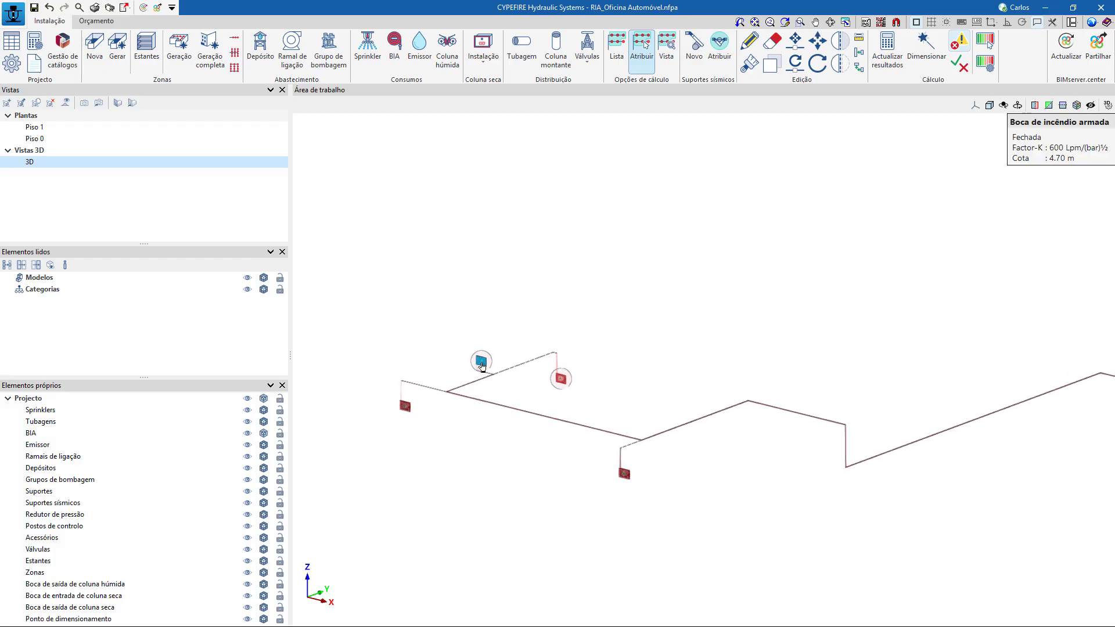
{"action": "scroll", "coordinate": [518, 256], "scroll_direction": "down", "scroll_amount": 5}
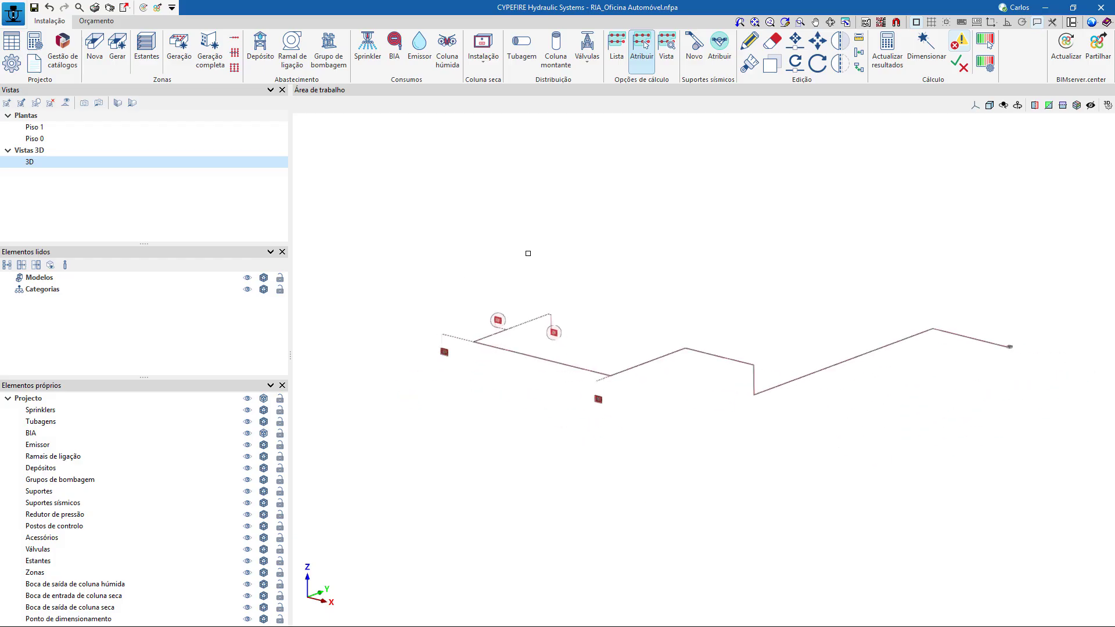
{"action": "right_click", "coordinate": [552, 249]}
{"action": "left_click", "coordinate": [690, 362]}
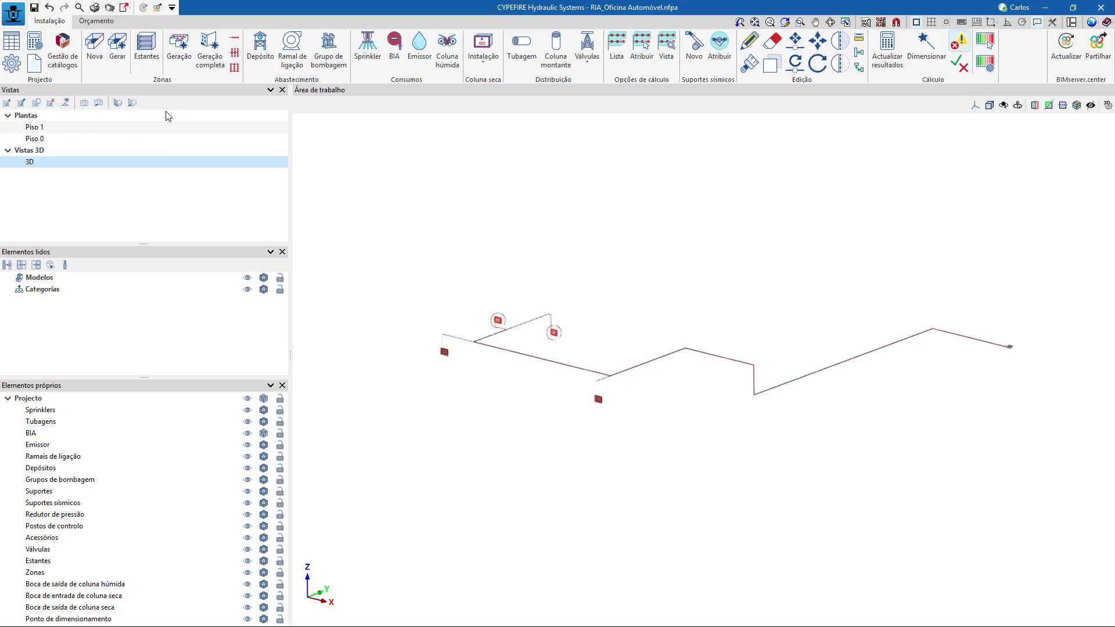
Save the hose reel job and install the program's example jobs from the file manager.
{"action": "left_click", "coordinate": [15, 15]}
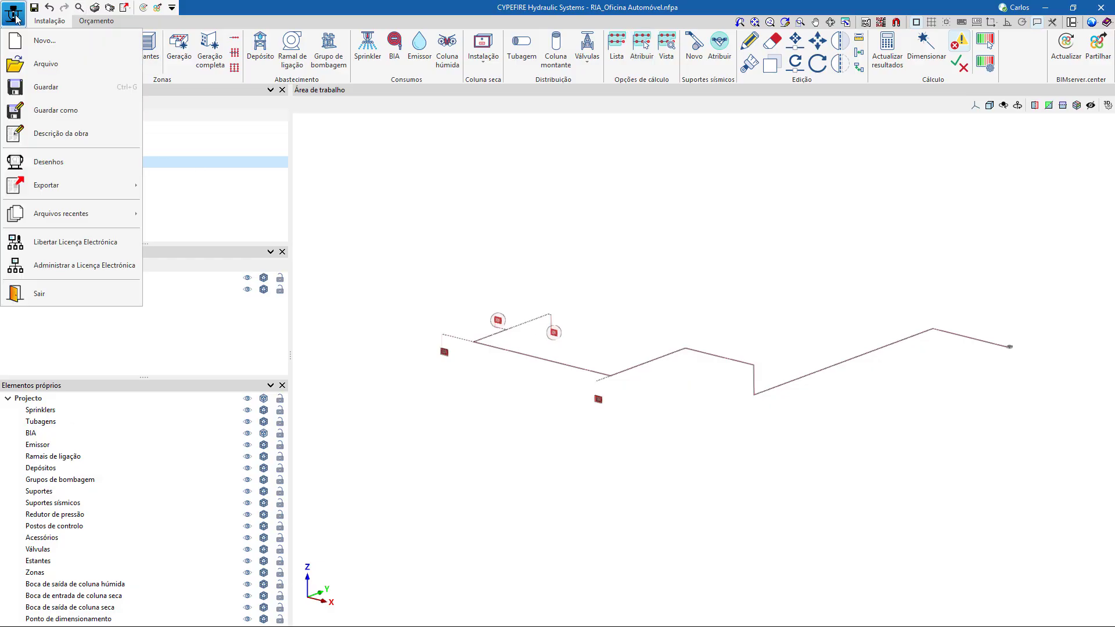
{"action": "left_click", "coordinate": [50, 66]}
{"action": "left_click", "coordinate": [498, 349]}
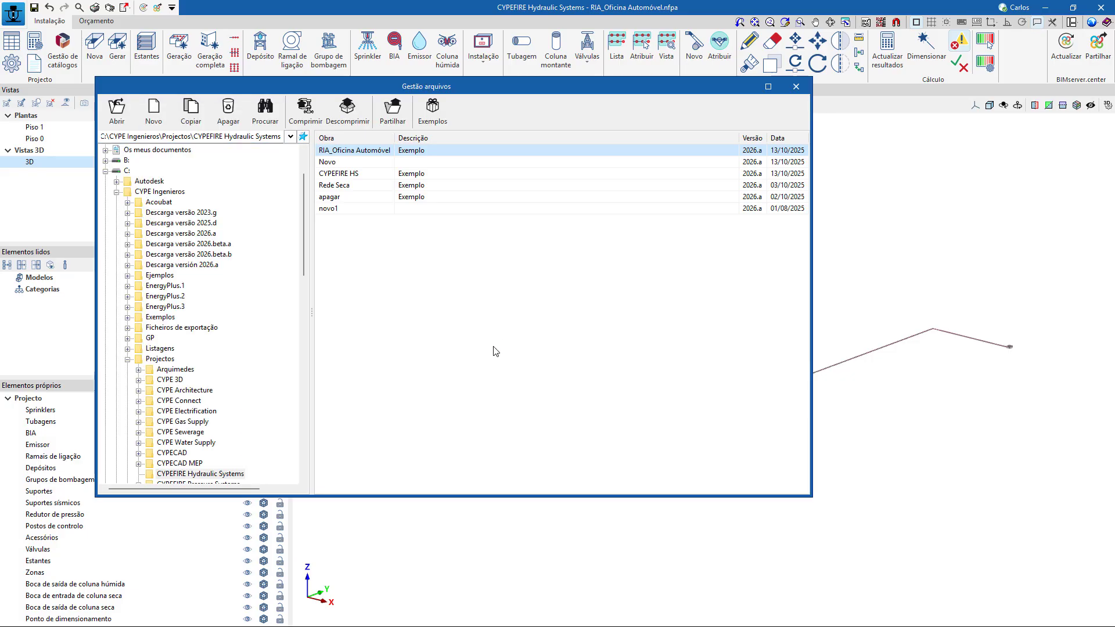
{"action": "left_click", "coordinate": [425, 116]}
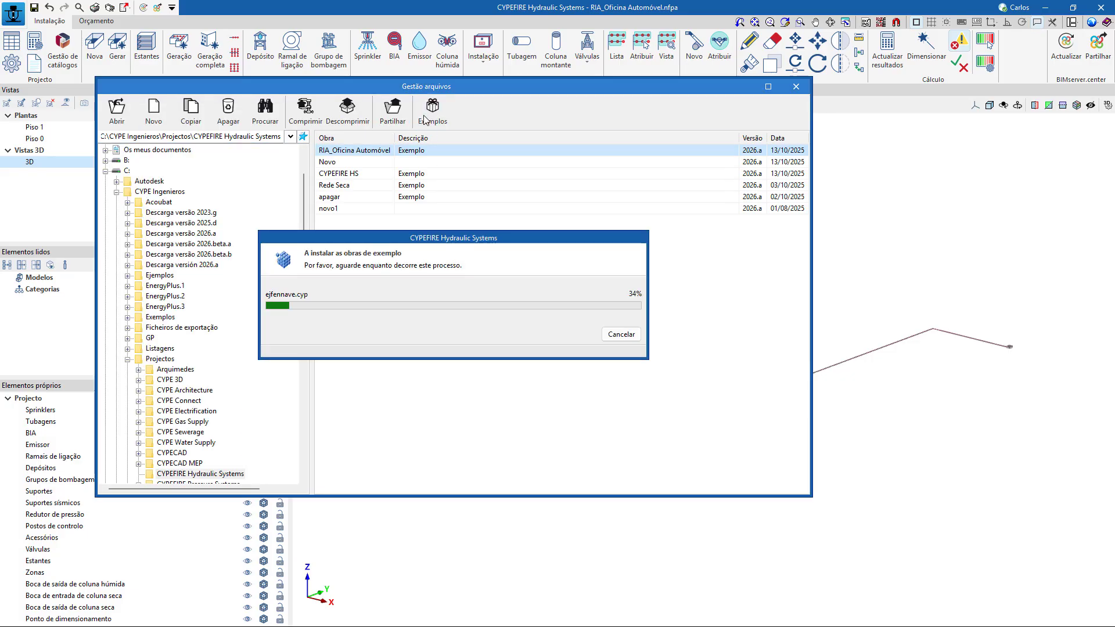
{"action": "left_click", "coordinate": [313, 355]}
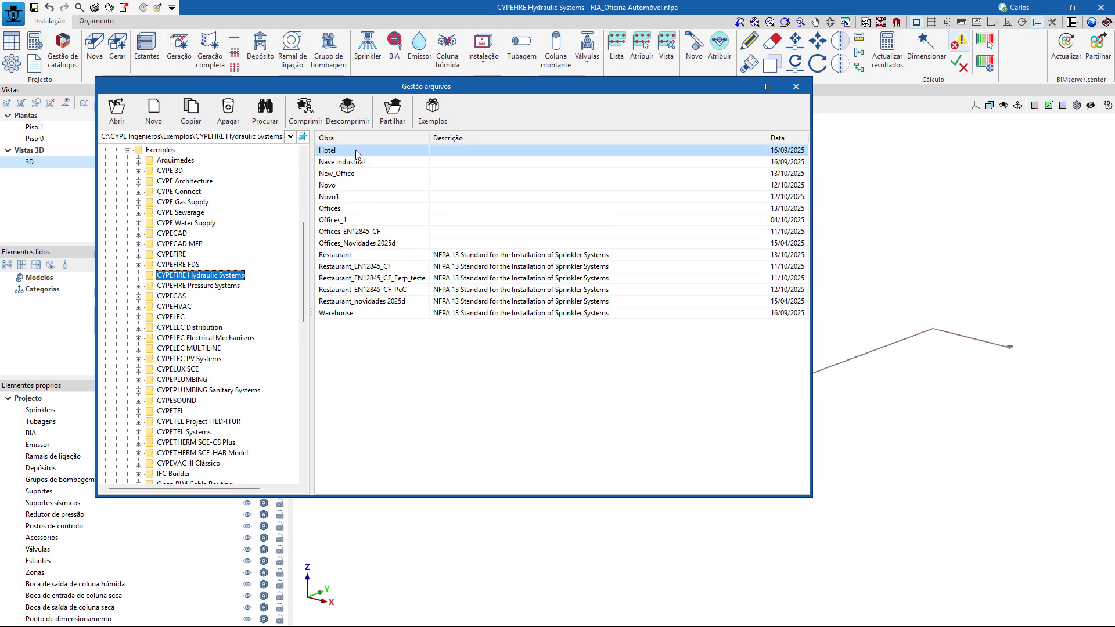
Open the Hotel example job and hide the imported building models in its 3D view.
{"action": "key", "text": "Escape"}
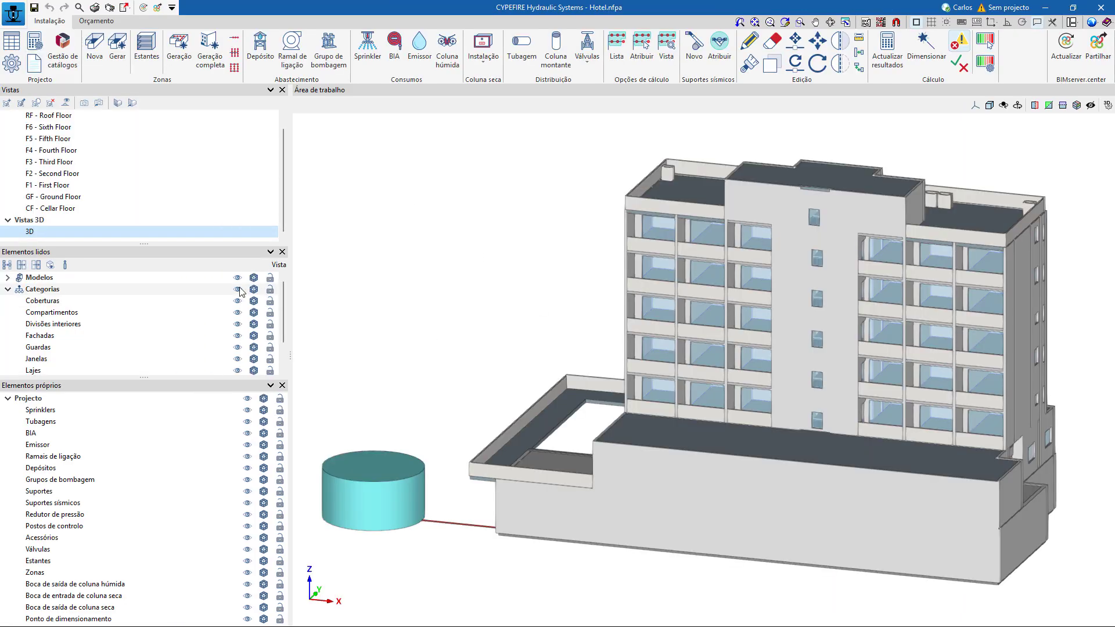
{"action": "left_click", "coordinate": [254, 279]}
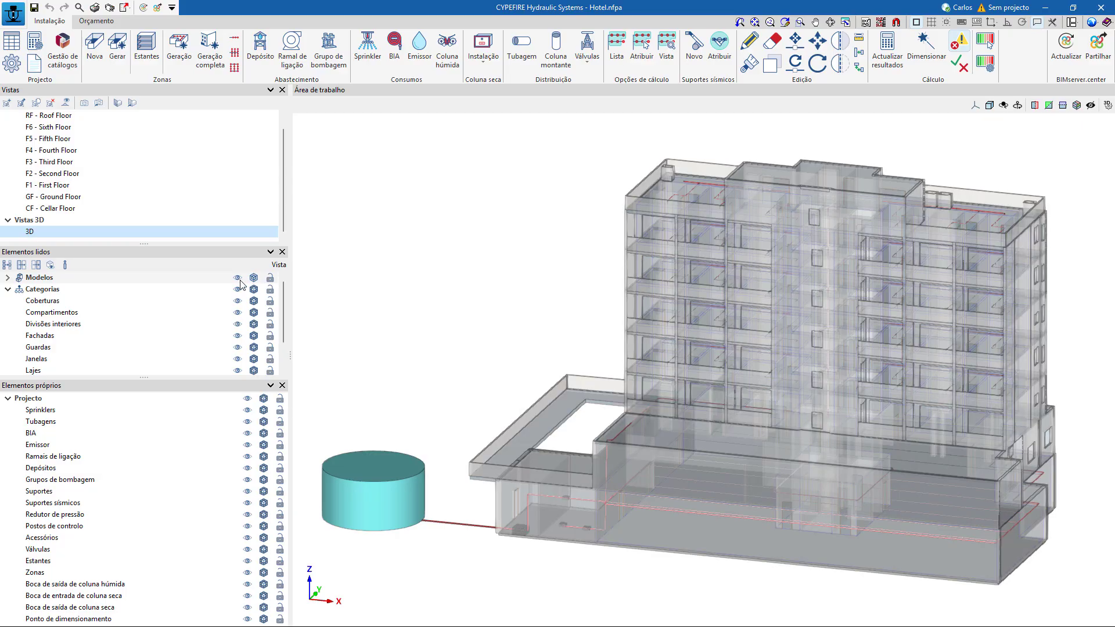
{"action": "left_click", "coordinate": [238, 278]}
Examine the Hotel's fire network in 3D, from the water tank and pump group to the control stations and sprinkler pipes.
{"action": "scroll", "coordinate": [490, 366], "scroll_direction": "down", "scroll_amount": 1}
{"action": "middle_click_drag", "start_coordinate": [481, 395], "coordinate": [586, 397]}
{"action": "scroll", "coordinate": [629, 571], "scroll_direction": "up", "scroll_amount": 5}
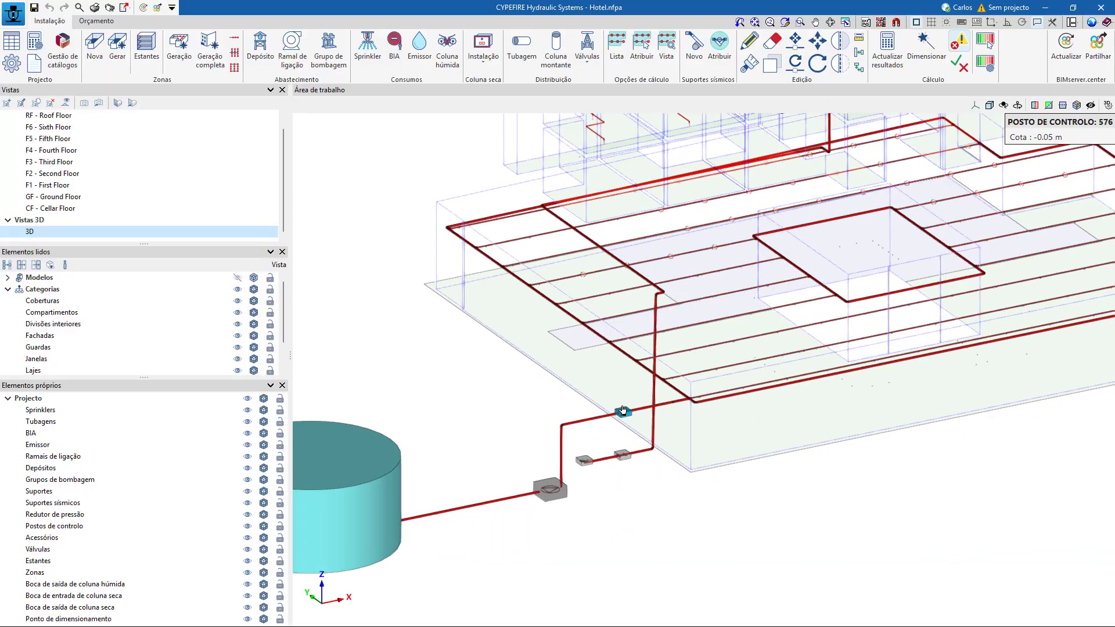
{"action": "scroll", "coordinate": [563, 511], "scroll_direction": "down", "scroll_amount": 3}
{"action": "scroll", "coordinate": [565, 468], "scroll_direction": "up", "scroll_amount": 2}
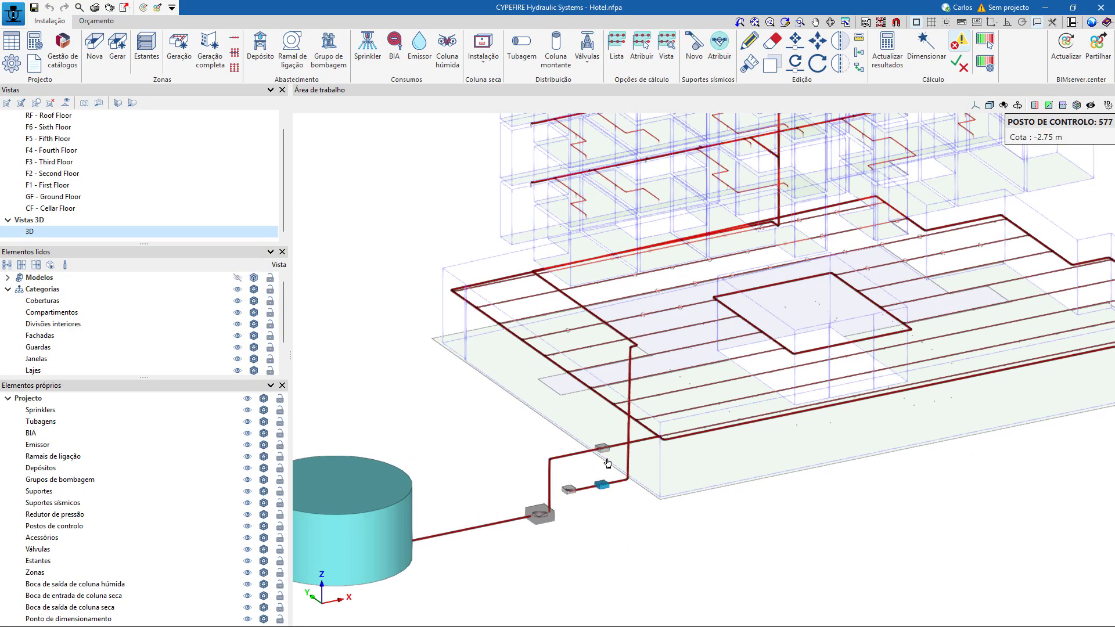
{"action": "scroll", "coordinate": [511, 499], "scroll_direction": "down", "scroll_amount": 2}
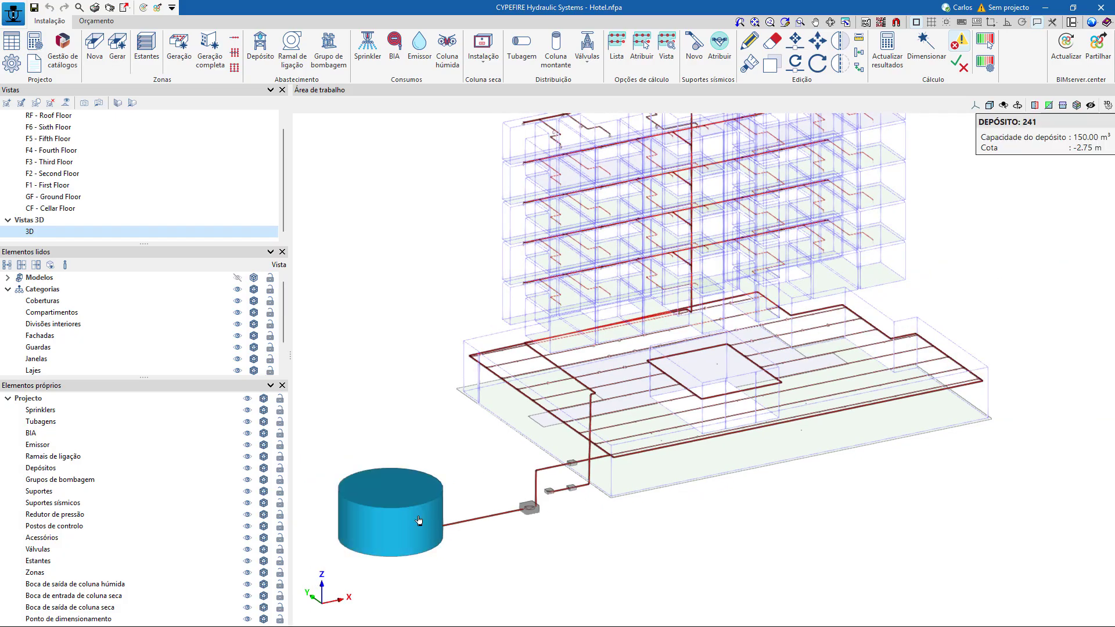
{"action": "scroll", "coordinate": [465, 517], "scroll_direction": "up", "scroll_amount": 3}
{"action": "scroll", "coordinate": [569, 531], "scroll_direction": "down", "scroll_amount": 3}
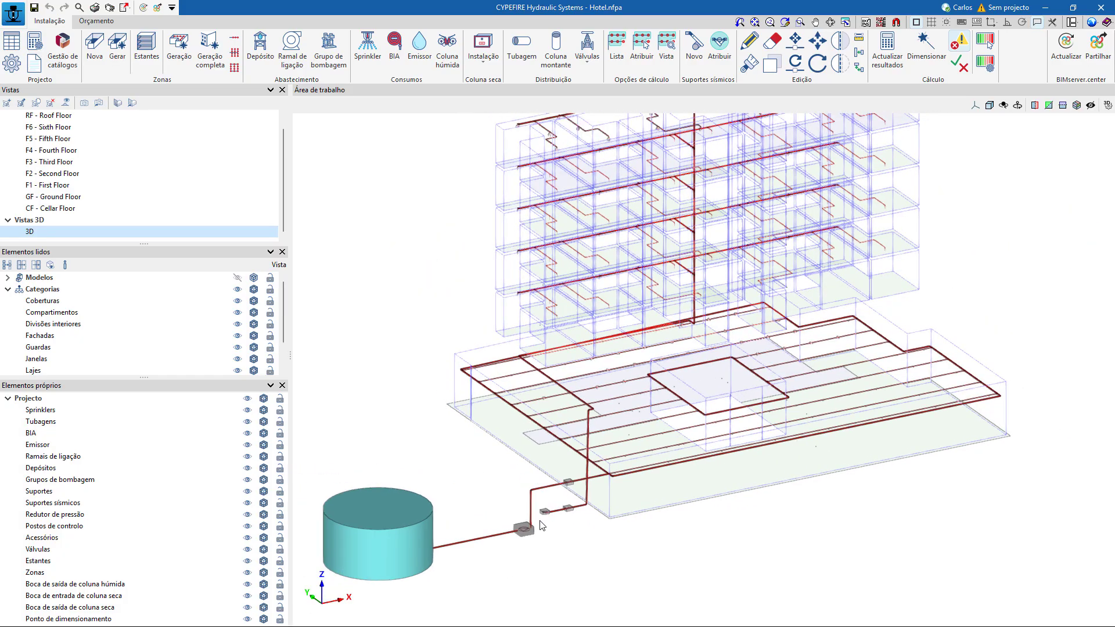
{"action": "scroll", "coordinate": [541, 525], "scroll_direction": "down", "scroll_amount": 3}
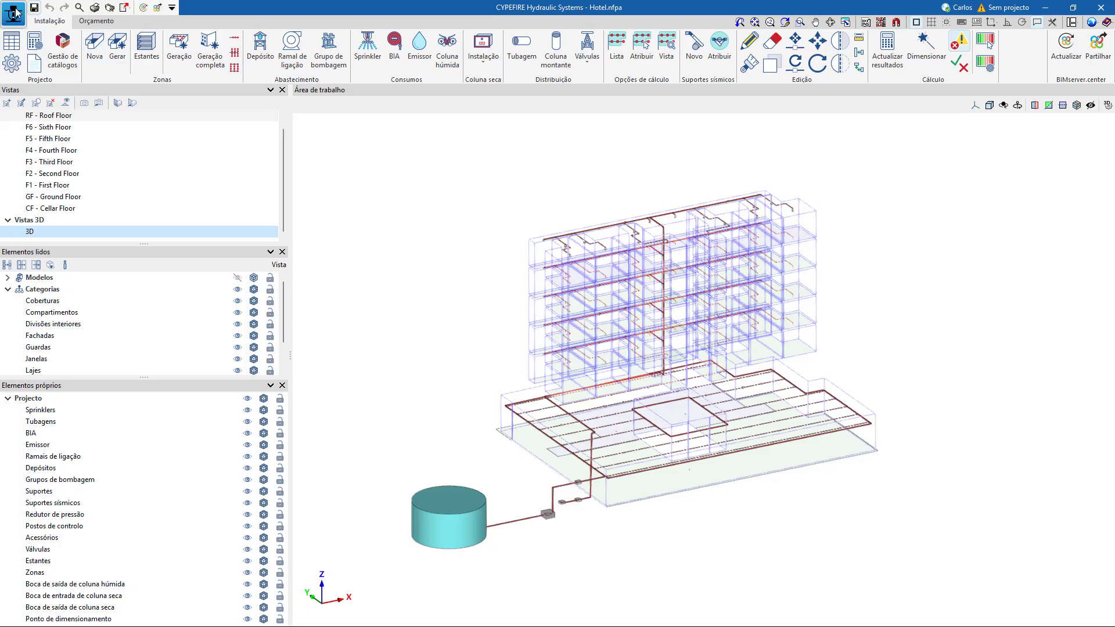
Save the Hotel job and open the Offices example in its 3D view with the building models hidden.
{"action": "left_click", "coordinate": [14, 11]}
{"action": "left_click", "coordinate": [43, 63]}
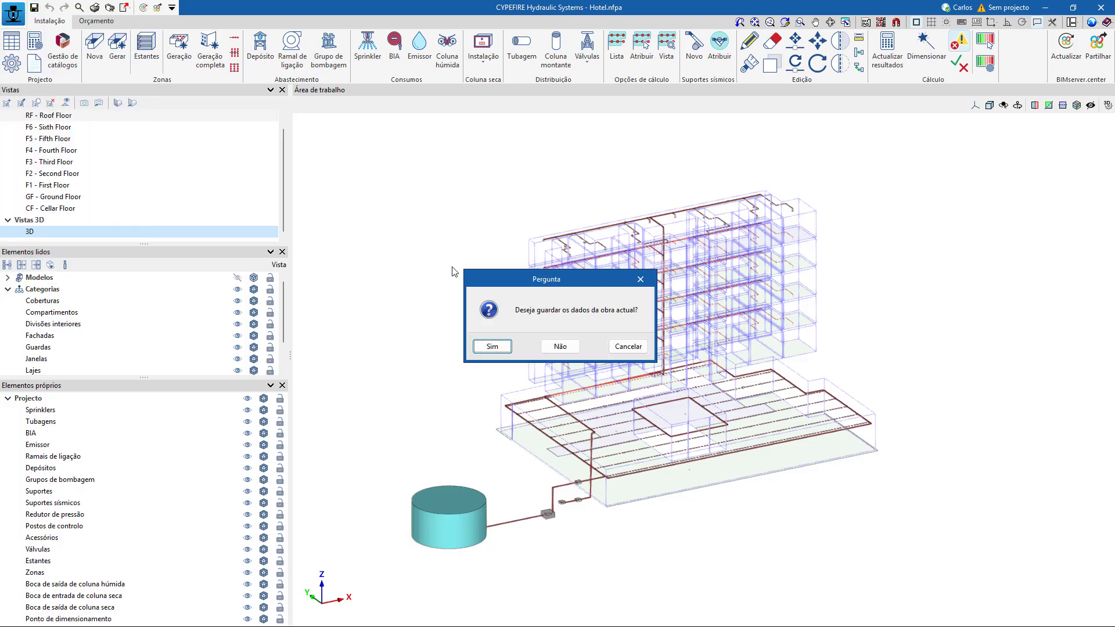
{"action": "left_click", "coordinate": [492, 347]}
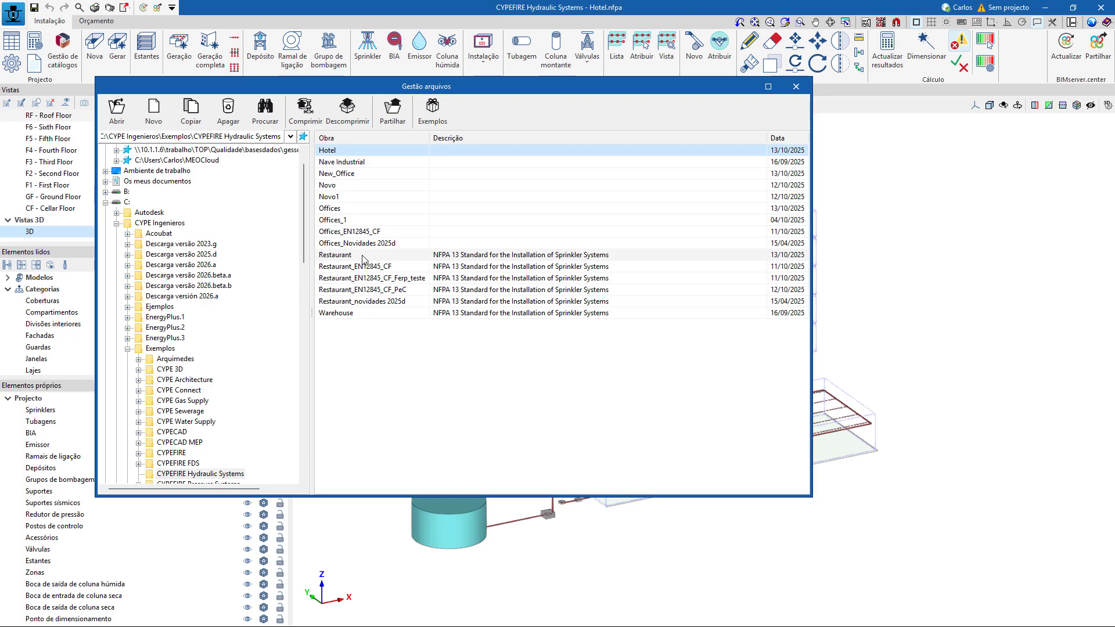
{"action": "double_click", "coordinate": [341, 210]}
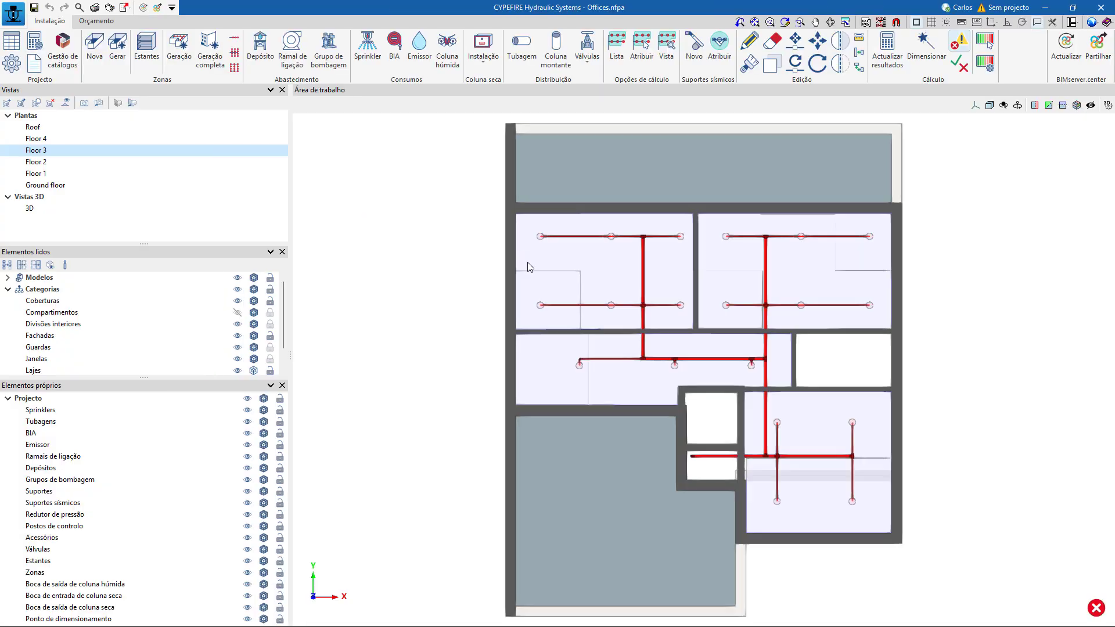
{"action": "left_click", "coordinate": [29, 208]}
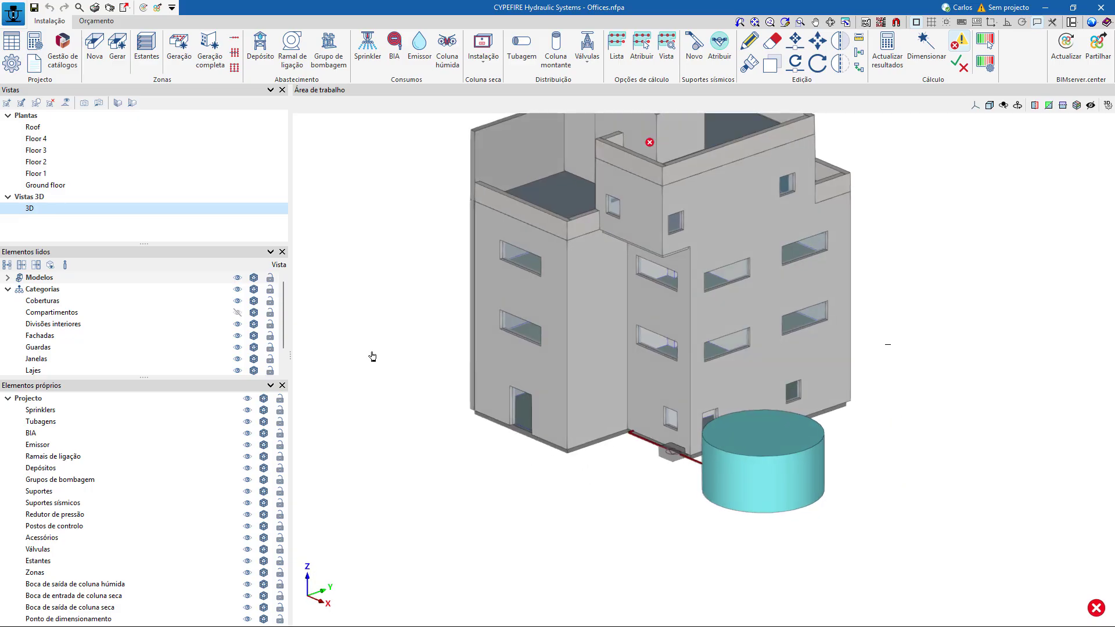
{"action": "left_click", "coordinate": [237, 278]}
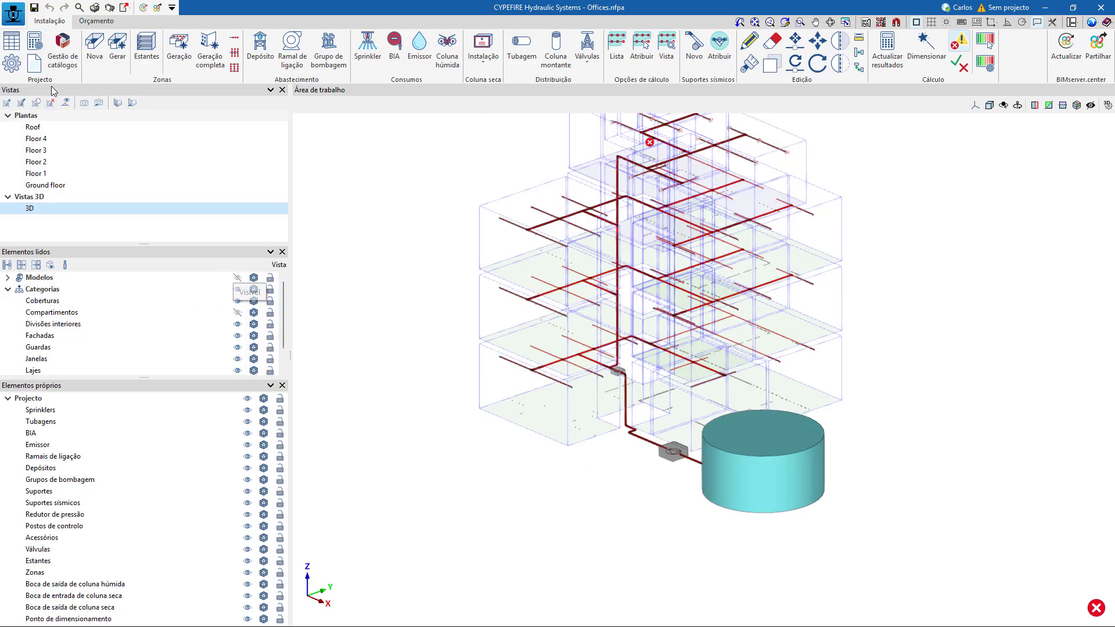
Save the Offices job and open the Nave Industrial example job.
{"action": "left_click", "coordinate": [9, 16]}
{"action": "left_click", "coordinate": [46, 65]}
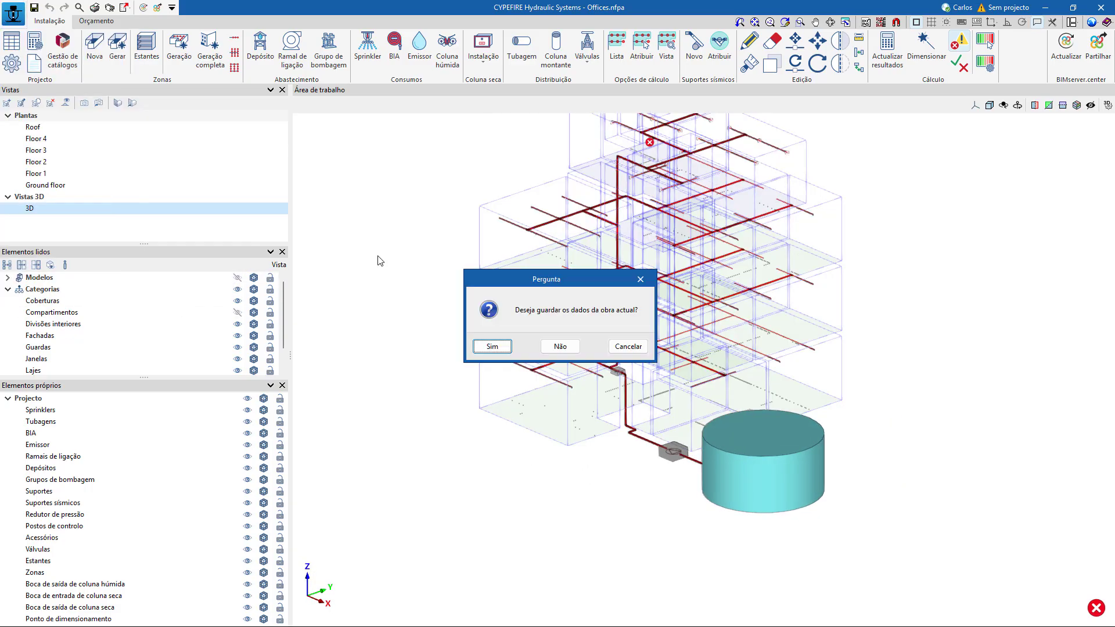
{"action": "left_click", "coordinate": [494, 347]}
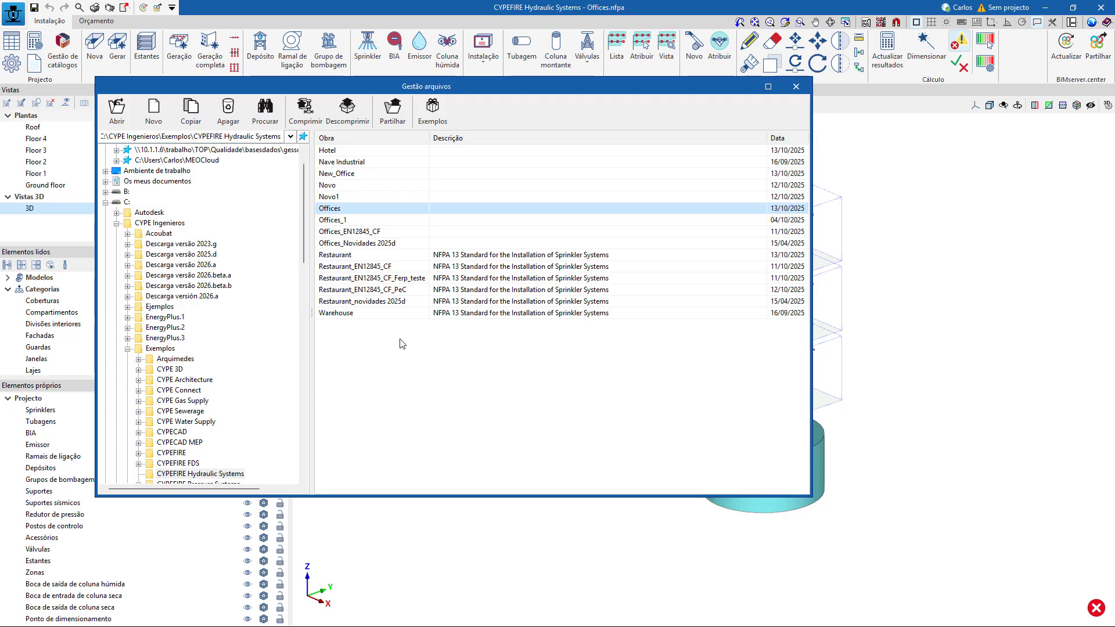
{"action": "left_click", "coordinate": [348, 162]}
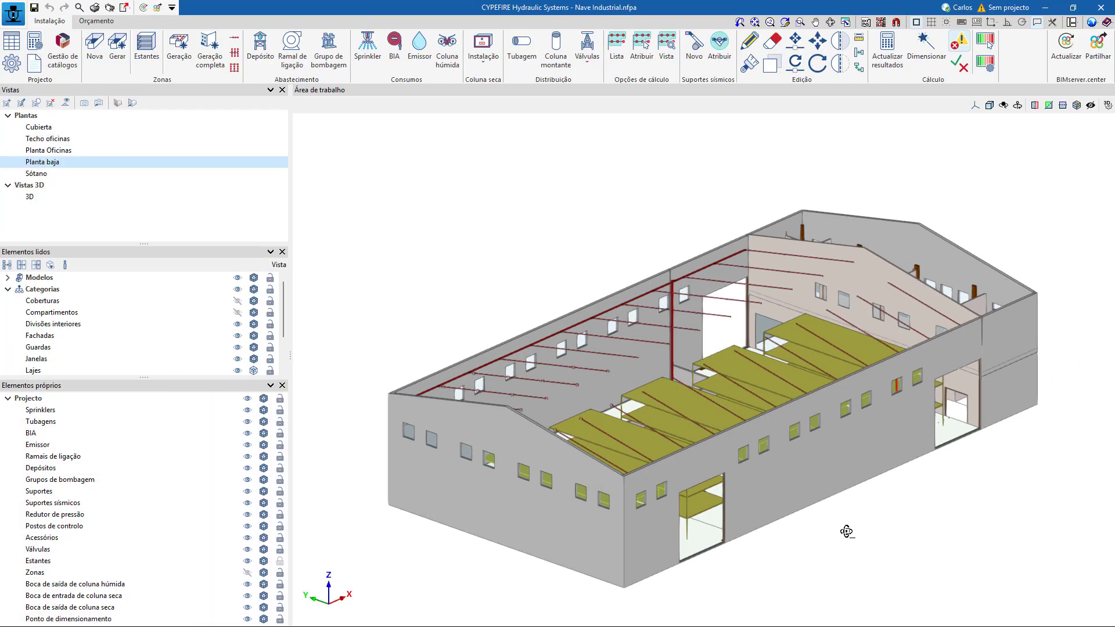
Inspect the sprinkler pipes inside the Nave Industrial and make the Coberturas category visible.
{"action": "mouse_move", "coordinate": [846, 528]}
{"action": "middle_mouse_down", "text": "shift"}
{"action": "mouse_move", "coordinate": [964, 528]}
{"action": "mouse_move", "coordinate": [866, 532]}
{"action": "middle_mouse_up", "text": "shift"}
{"action": "scroll", "coordinate": [867, 529], "scroll_direction": "up", "scroll_amount": 3}
{"action": "scroll", "coordinate": [491, 287], "scroll_direction": "up", "scroll_amount": 3}
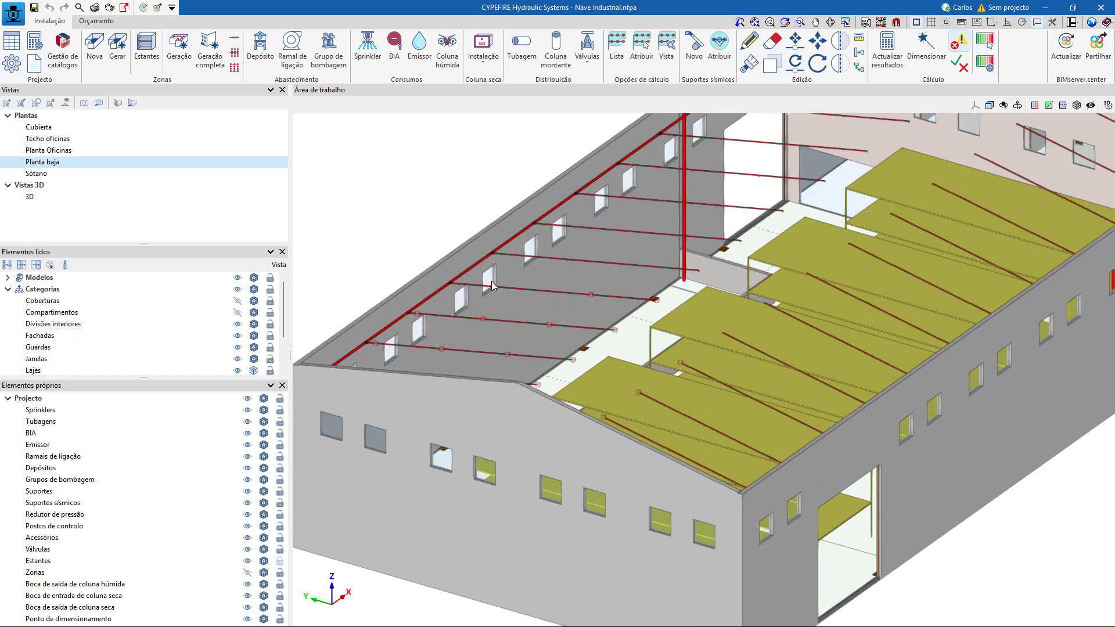
{"action": "scroll", "coordinate": [492, 311], "scroll_direction": "down", "scroll_amount": 3}
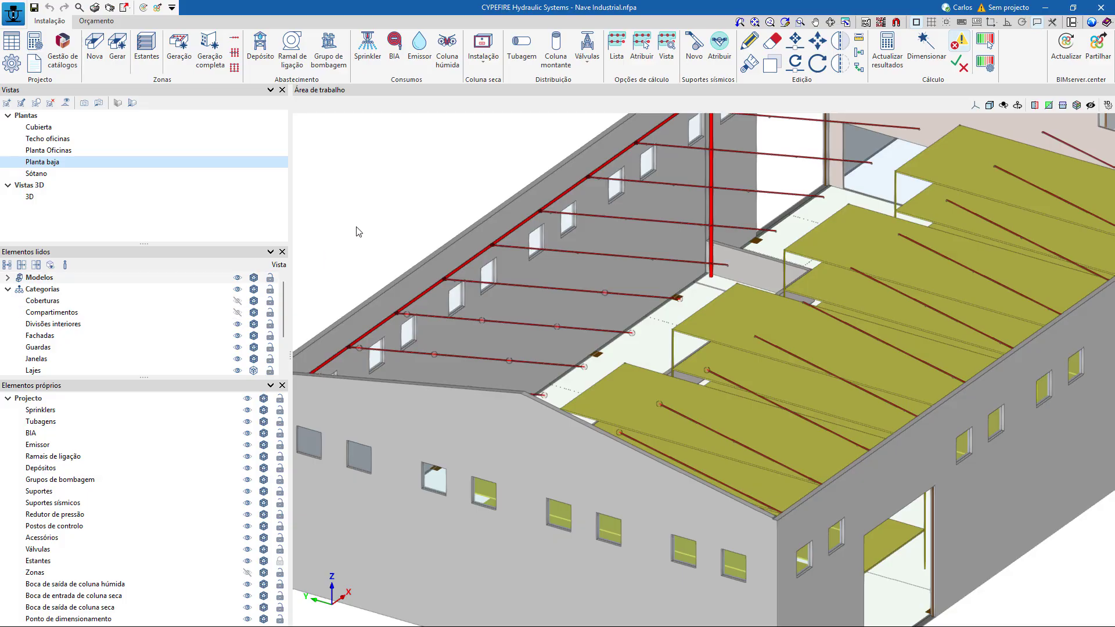
{"action": "middle_click_drag", "start_coordinate": [396, 227], "coordinate": [487, 284]}
{"action": "left_click", "coordinate": [237, 301]}
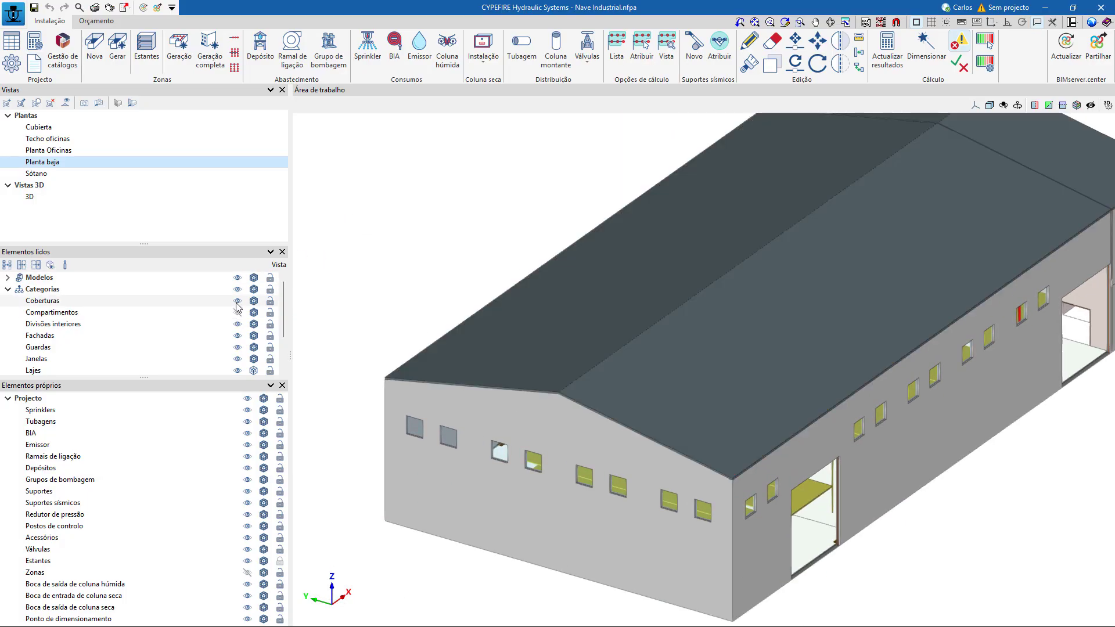
Create a generic view named plano1 on the roof slope, defined by the eave corner and the two ends of the ridge.
{"action": "left_click", "coordinate": [7, 104]}
{"action": "left_click", "coordinate": [8, 105]}
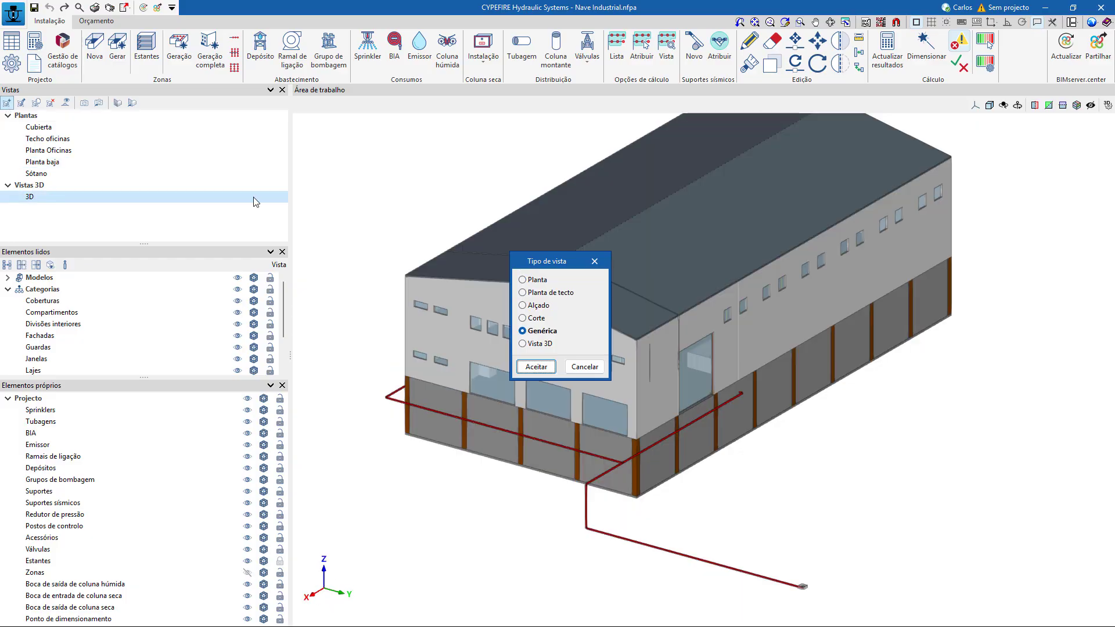
{"action": "left_click", "coordinate": [536, 366]}
{"action": "scroll", "coordinate": [402, 280], "scroll_direction": "up", "scroll_amount": 5}
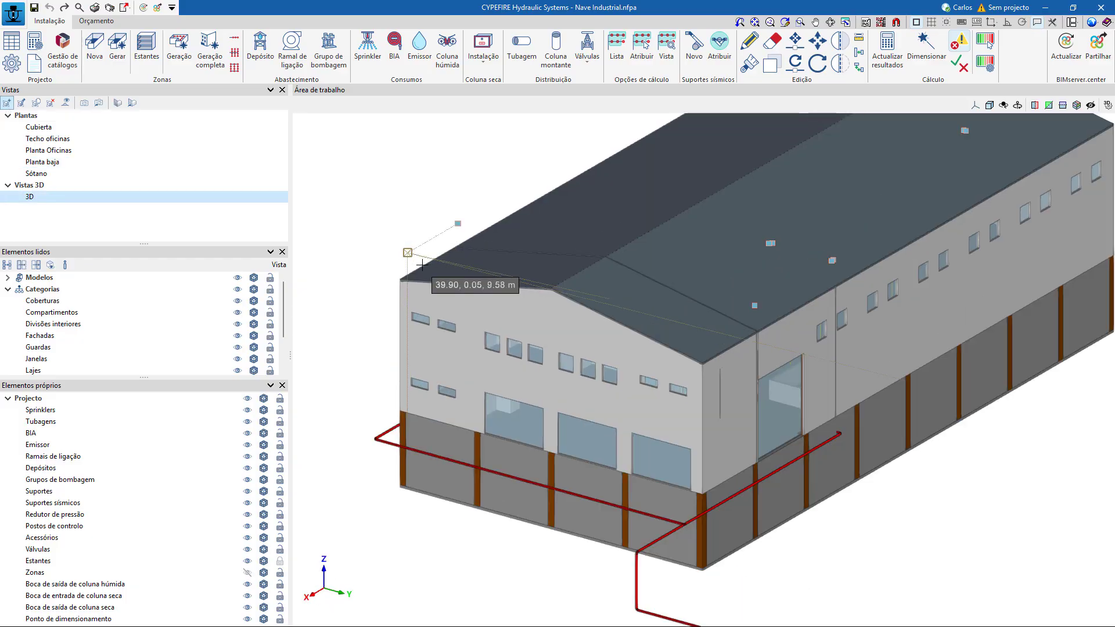
{"action": "scroll", "coordinate": [394, 282], "scroll_direction": "up", "scroll_amount": 2}
{"action": "scroll", "coordinate": [386, 284], "scroll_direction": "up", "scroll_amount": 3}
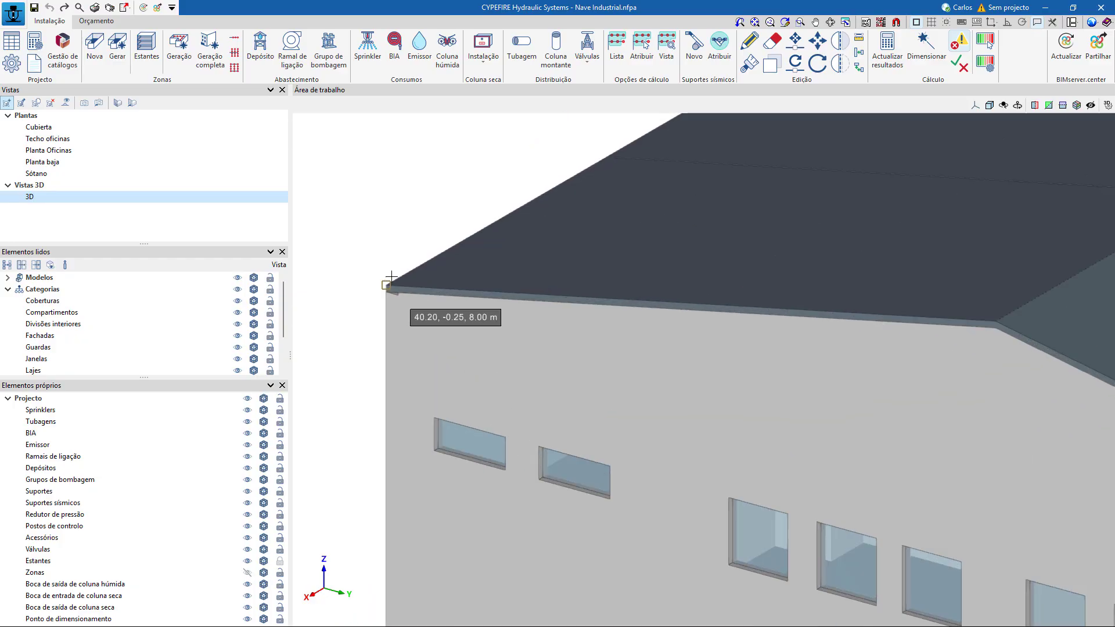
{"action": "left_click", "coordinate": [401, 286]}
{"action": "scroll", "coordinate": [407, 285], "scroll_direction": "down", "scroll_amount": 3}
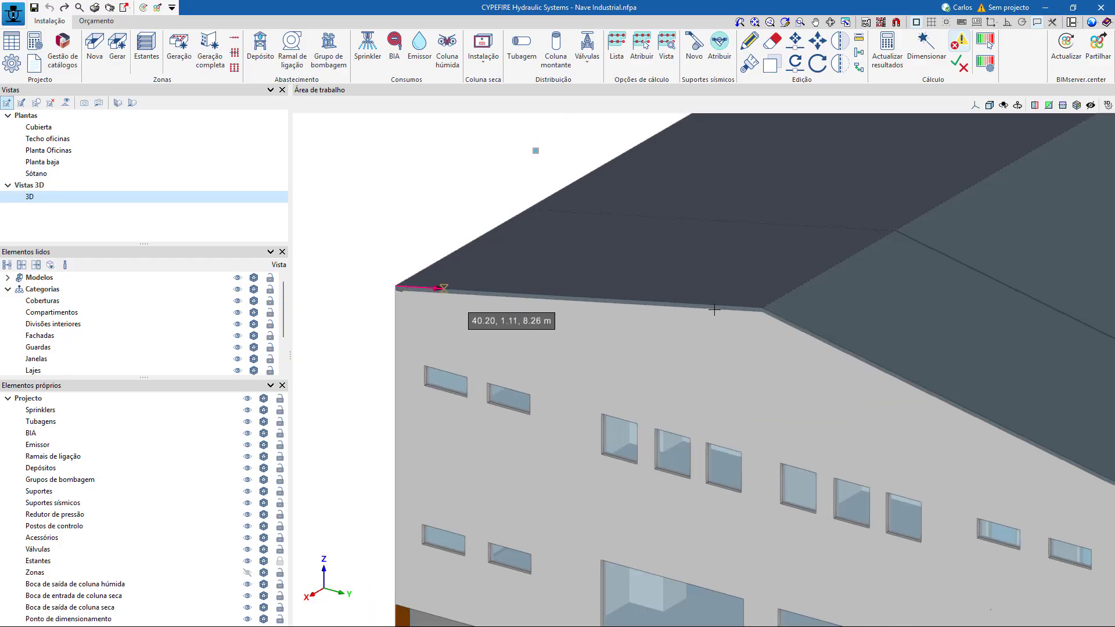
{"action": "left_click", "coordinate": [762, 308]}
{"action": "middle_click_drag", "start_coordinate": [834, 229], "coordinate": [557, 448]}
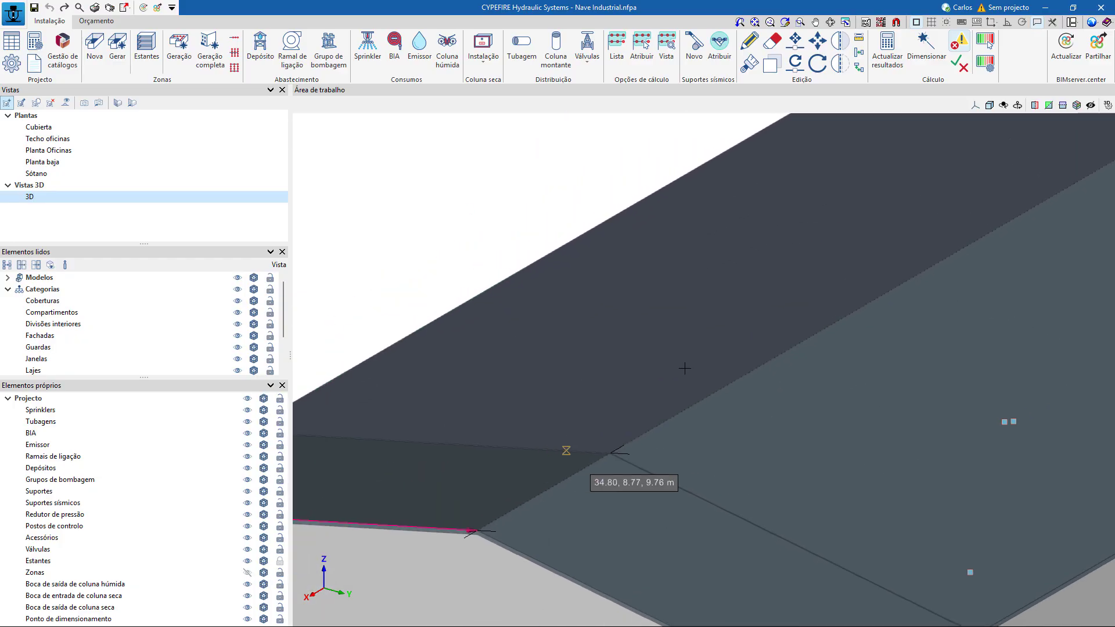
{"action": "scroll", "coordinate": [833, 260], "scroll_direction": "down", "scroll_amount": 2}
{"action": "middle_click_drag", "start_coordinate": [842, 247], "coordinate": [548, 487]}
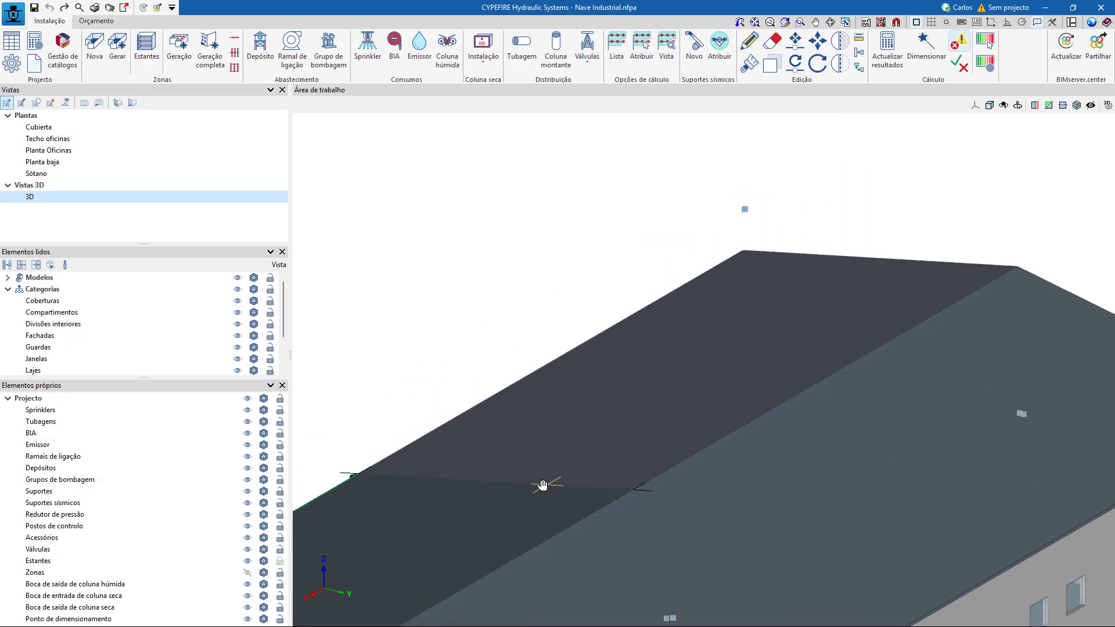
{"action": "left_click", "coordinate": [1018, 268]}
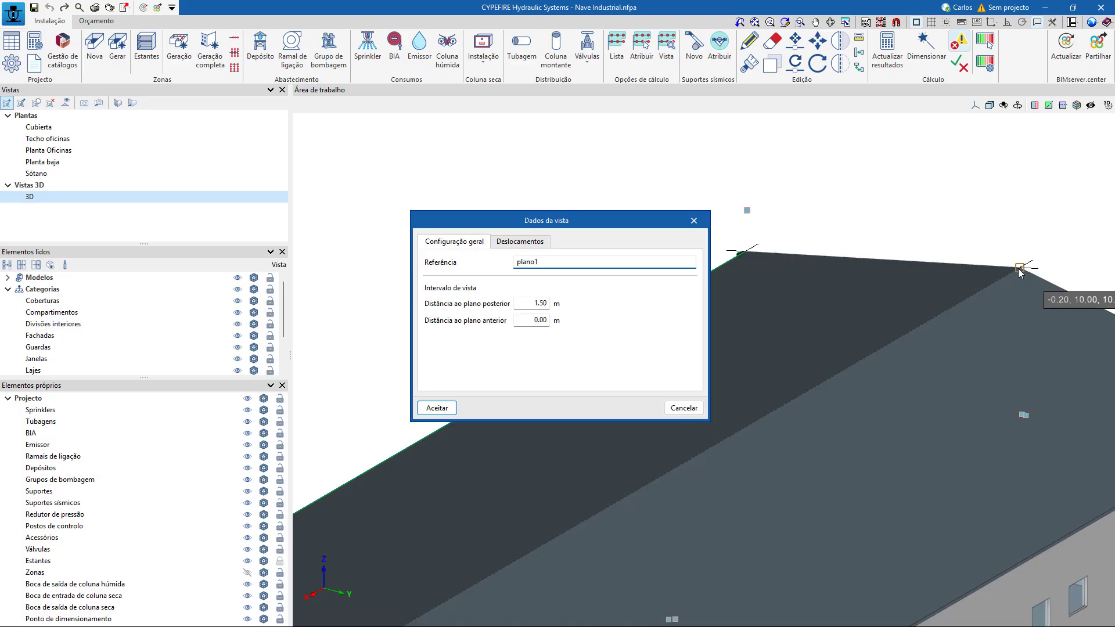
{"action": "left_click", "coordinate": [446, 407]}
Examine the plano1 view in 2D and 3D orientation and delete it.
{"action": "scroll", "coordinate": [875, 408], "scroll_direction": "down", "scroll_amount": 1}
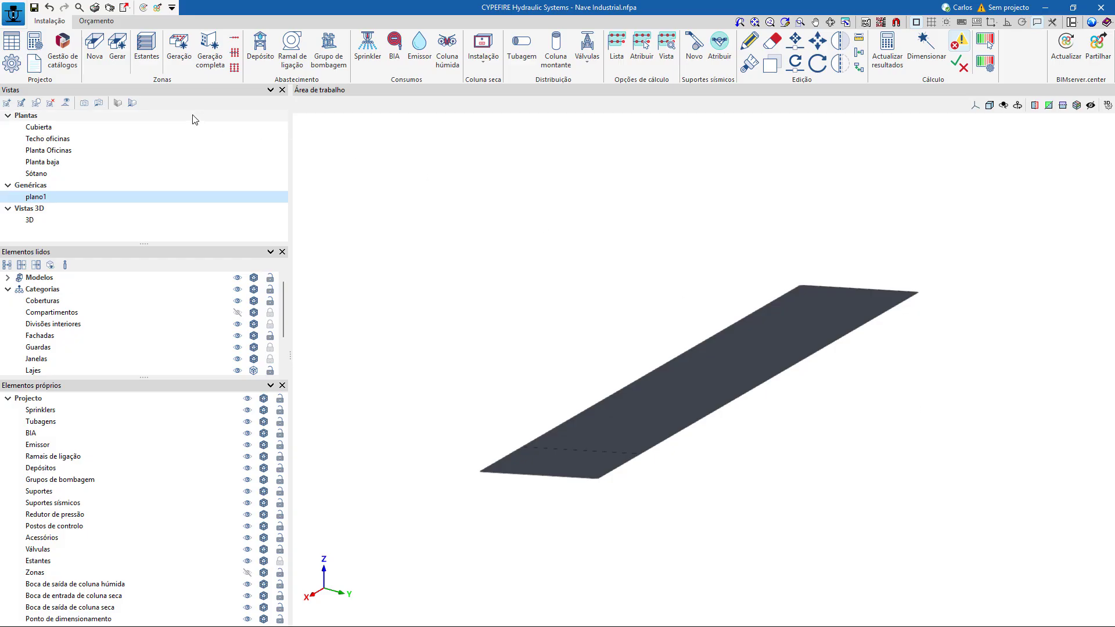
{"action": "left_click", "coordinate": [132, 103]}
{"action": "scroll", "coordinate": [800, 263], "scroll_direction": "down", "scroll_amount": 2}
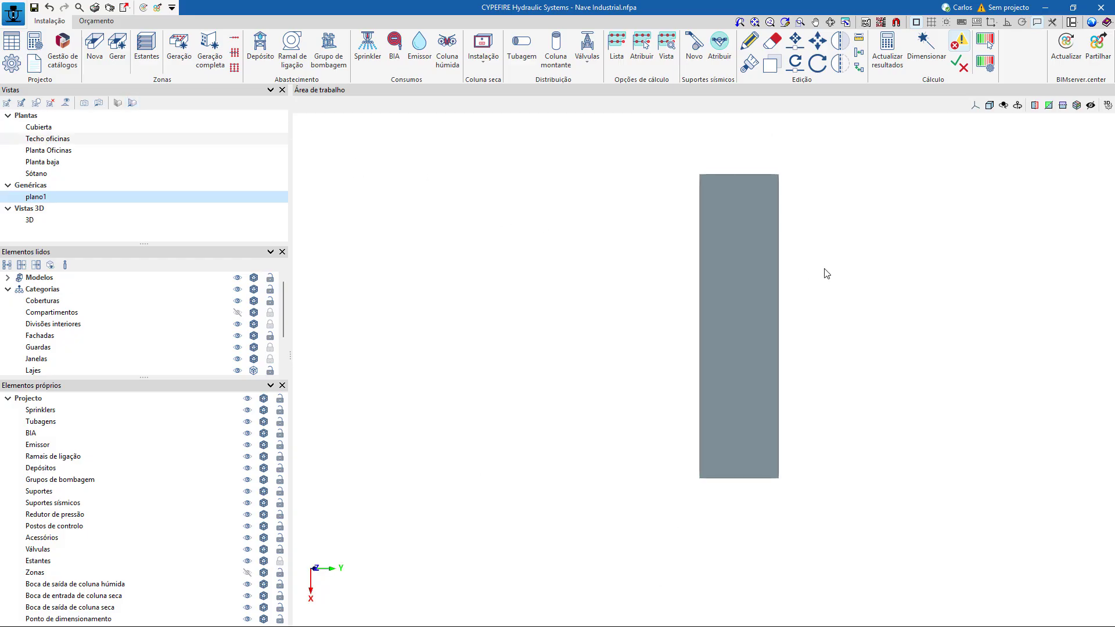
{"action": "middle_click_drag", "start_coordinate": [906, 386], "coordinate": [941, 315]}
{"action": "scroll", "coordinate": [828, 310], "scroll_direction": "up", "scroll_amount": 1}
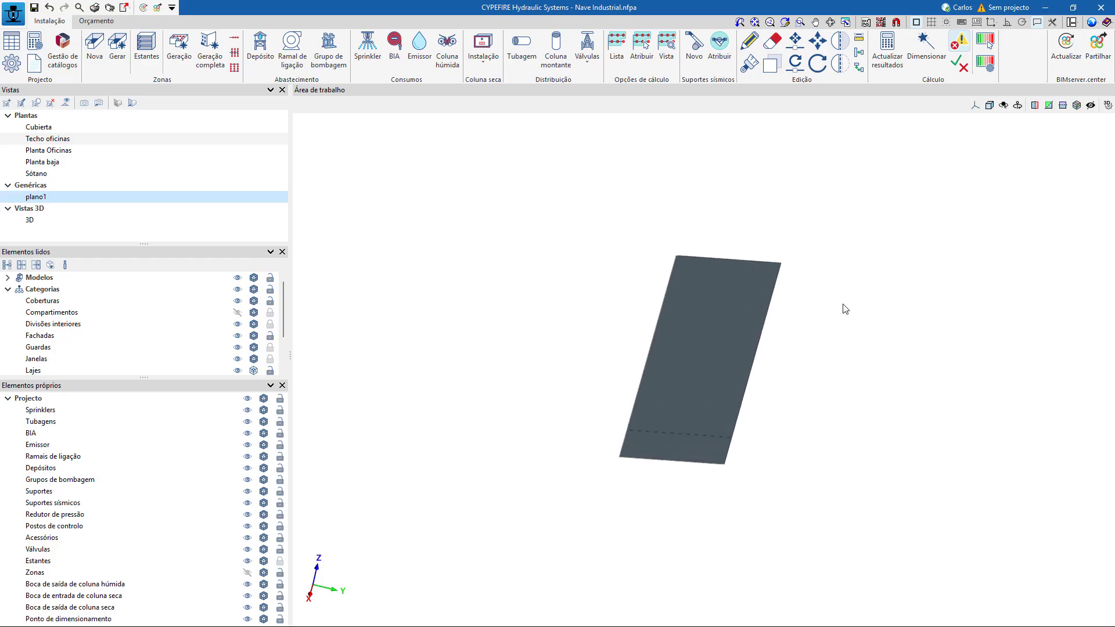
{"action": "middle_click_drag", "start_coordinate": [843, 304], "coordinate": [750, 339]}
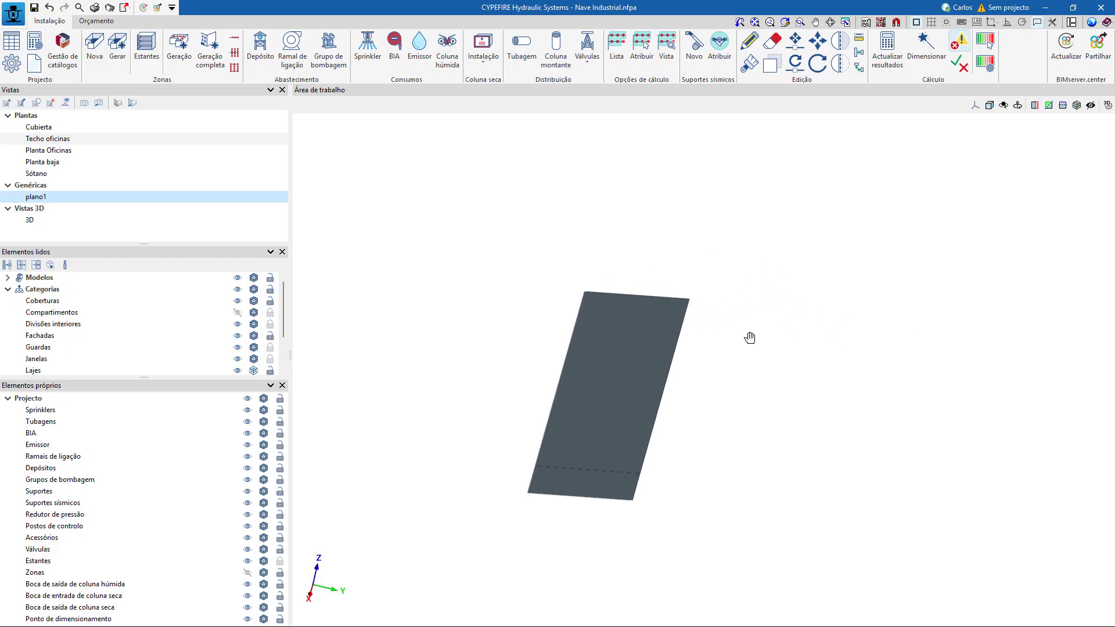
{"action": "left_click", "coordinate": [50, 102]}
{"action": "left_click", "coordinate": [504, 347]}
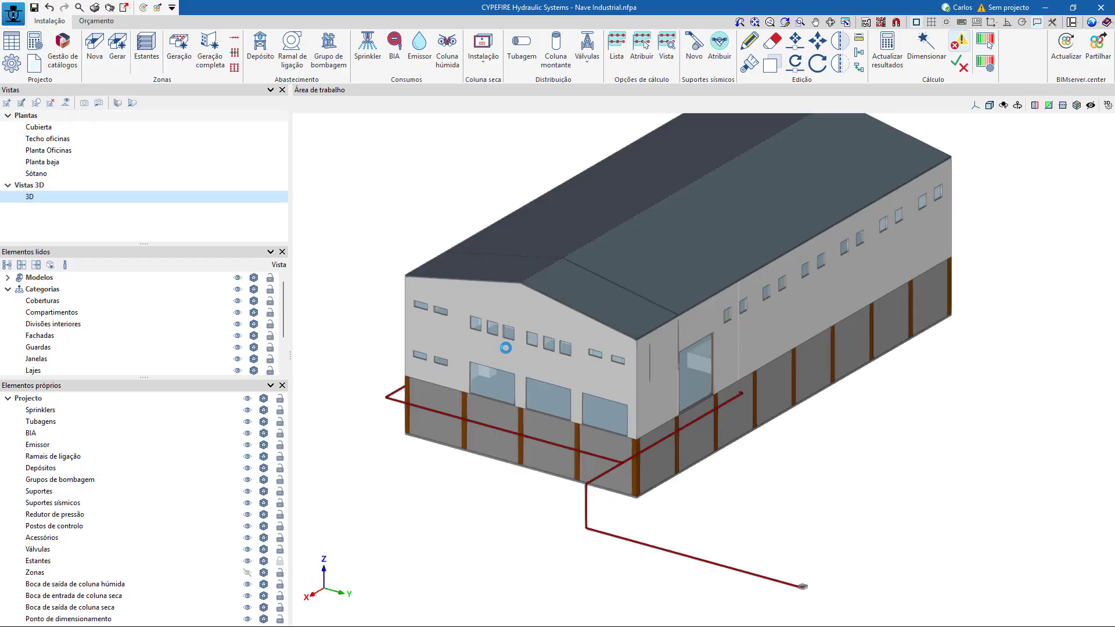
Hide the building models and inspect the racks and sprinkler pipe network in the 3D view.
{"action": "left_click", "coordinate": [238, 278]}
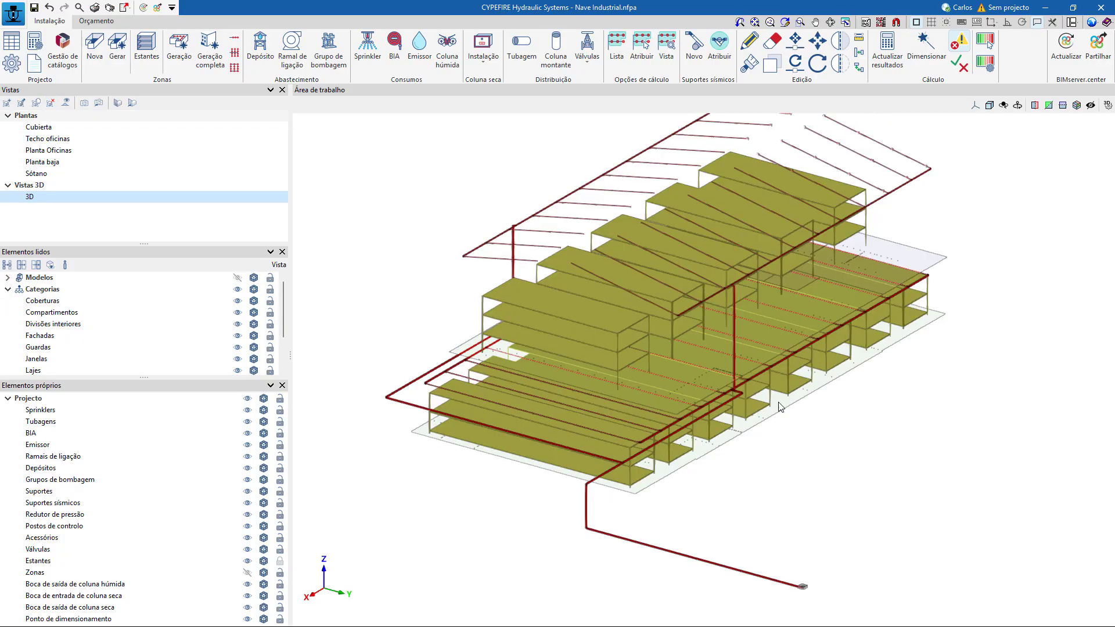
{"action": "scroll", "coordinate": [816, 398], "scroll_direction": "up", "scroll_amount": 1}
{"action": "mouse_move", "coordinate": [873, 404]}
{"action": "middle_mouse_down"}
{"action": "mouse_move", "coordinate": [888, 472]}
{"action": "mouse_move", "coordinate": [858, 415]}
{"action": "middle_mouse_up"}
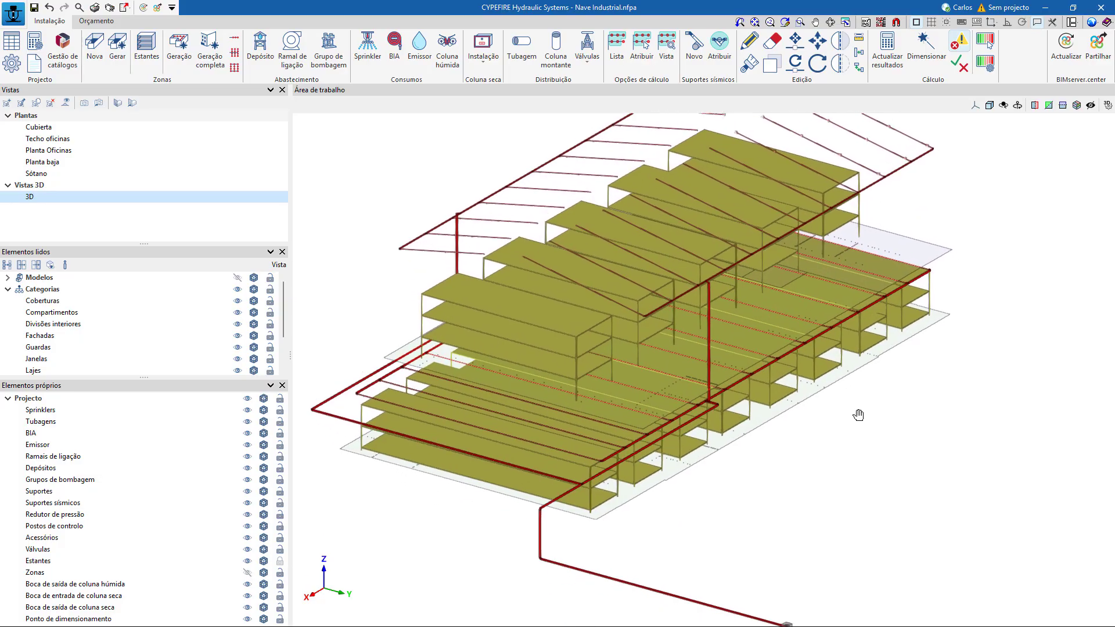
{"action": "scroll", "coordinate": [856, 417], "scroll_direction": "down", "scroll_amount": 2}
{"action": "middle_click_drag", "start_coordinate": [993, 389], "coordinate": [911, 388]}
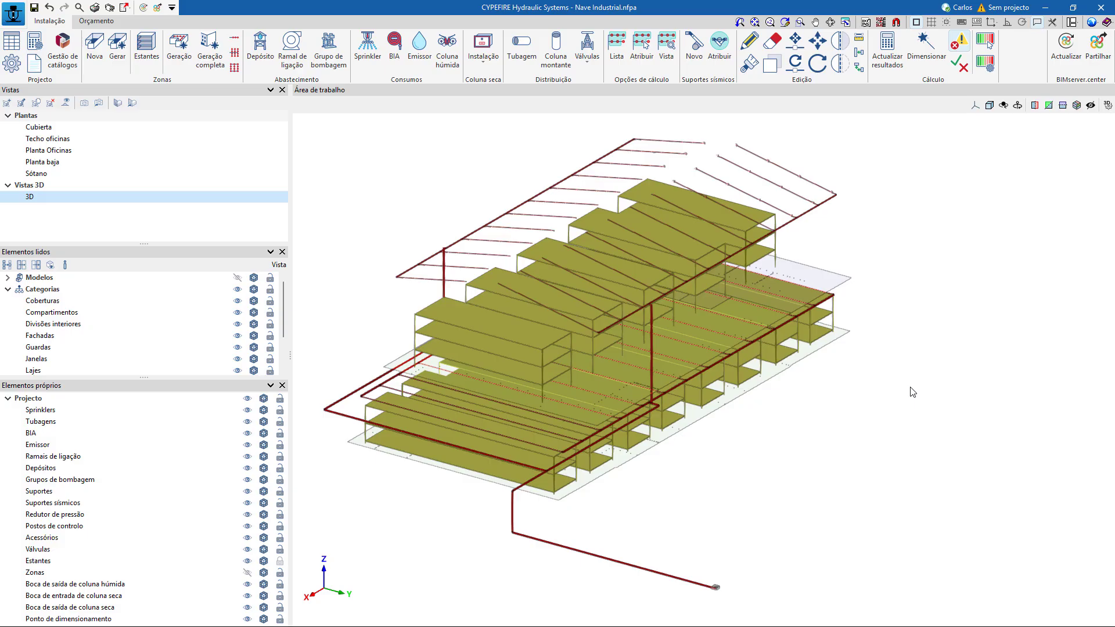
Open the job file management and delete the Hotel example job.
{"action": "left_click", "coordinate": [15, 15]}
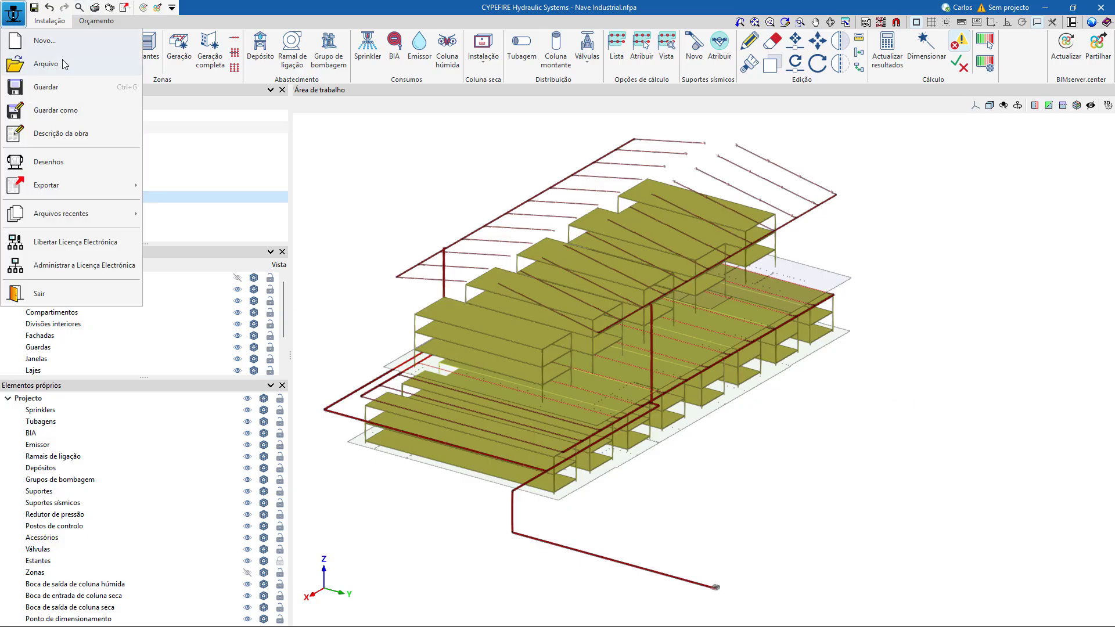
{"action": "left_click", "coordinate": [58, 42]}
{"action": "left_click", "coordinate": [492, 347]}
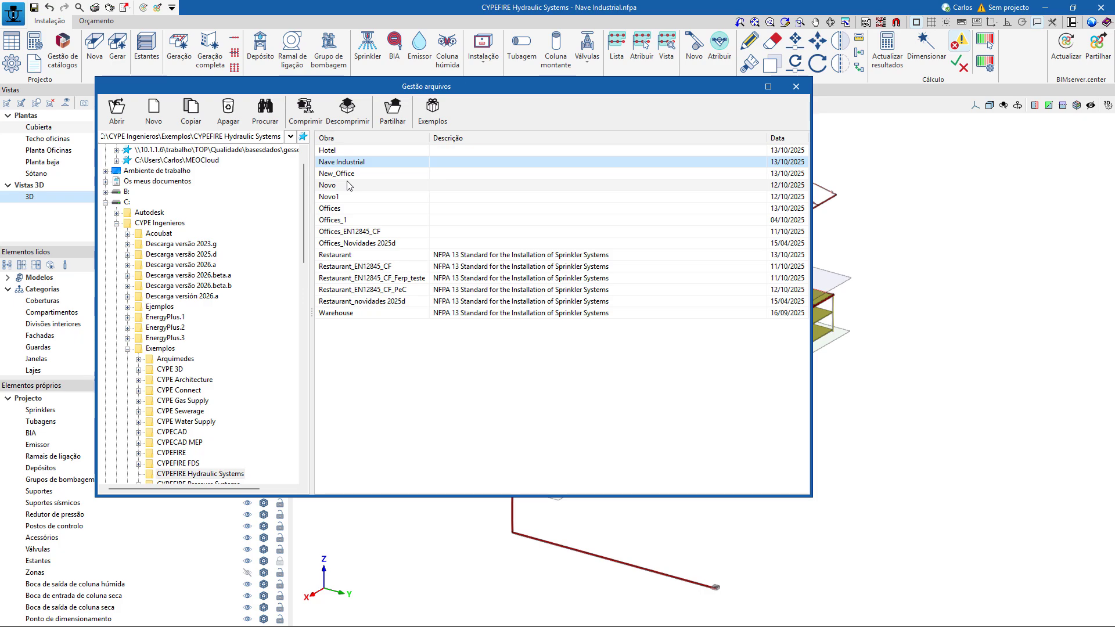
{"action": "left_click", "coordinate": [349, 151]}
{"action": "left_click", "coordinate": [228, 110]}
{"action": "left_click", "coordinate": [367, 326]}
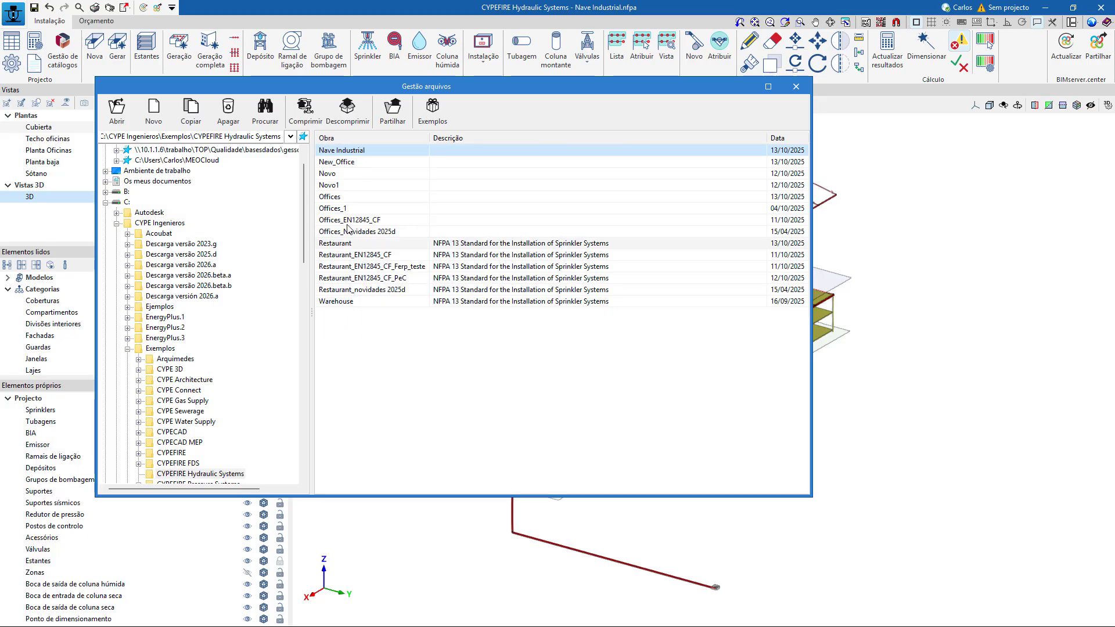
Restore all the original example jobs and open the Restaurant example.
{"action": "left_click", "coordinate": [433, 111]}
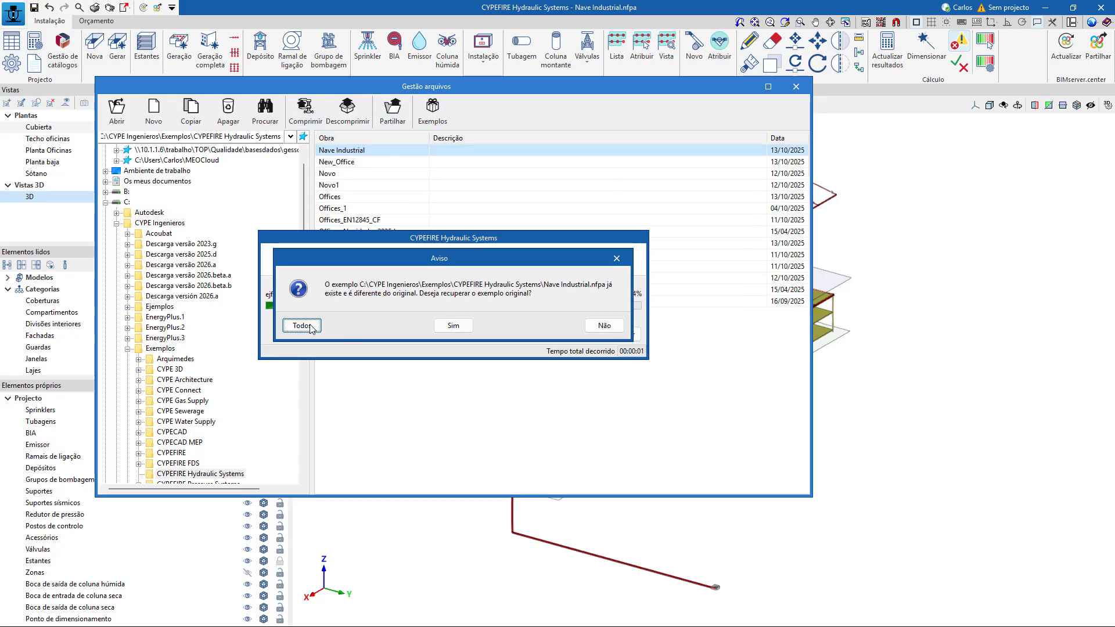
{"action": "left_click", "coordinate": [306, 325]}
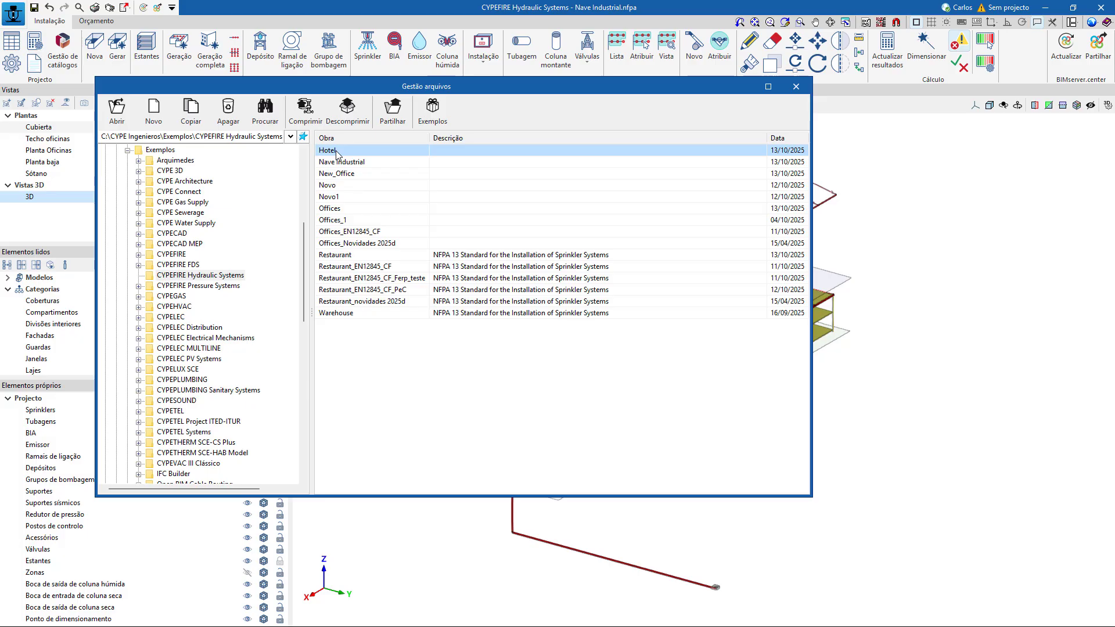
{"action": "double_click", "coordinate": [367, 258]}
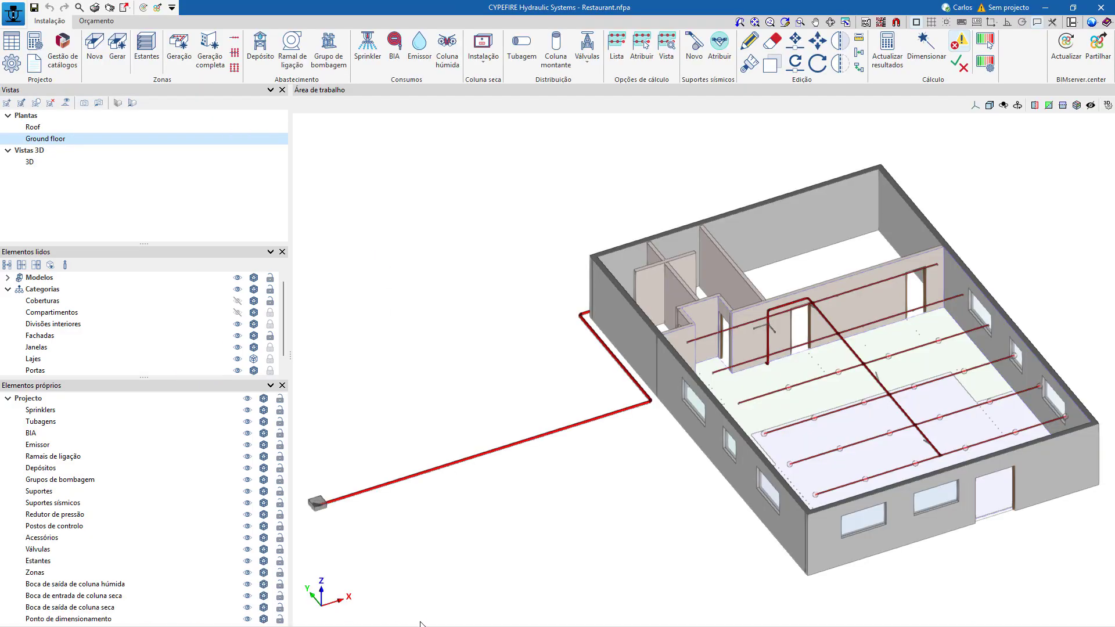
Switch to Chrome and read the seismic support parameters and checks on the CYPEFIRE Hydraulic Systems page.
{"action": "key", "text": "super"}
{"action": "mouse_move", "coordinate": [481, 618]}
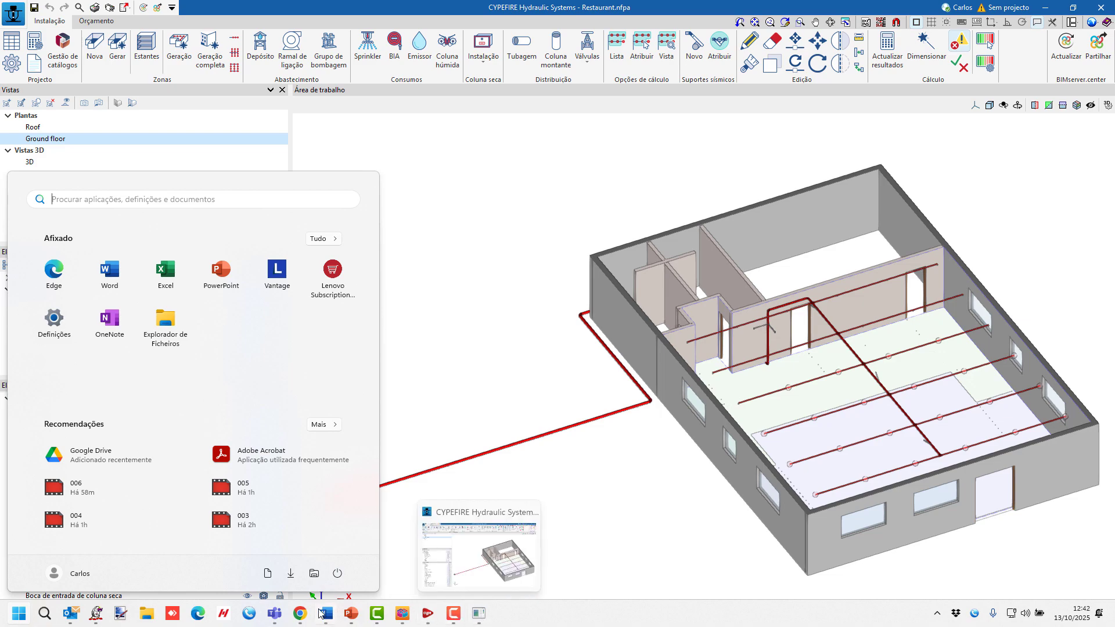
{"action": "left_click", "coordinate": [300, 613]}
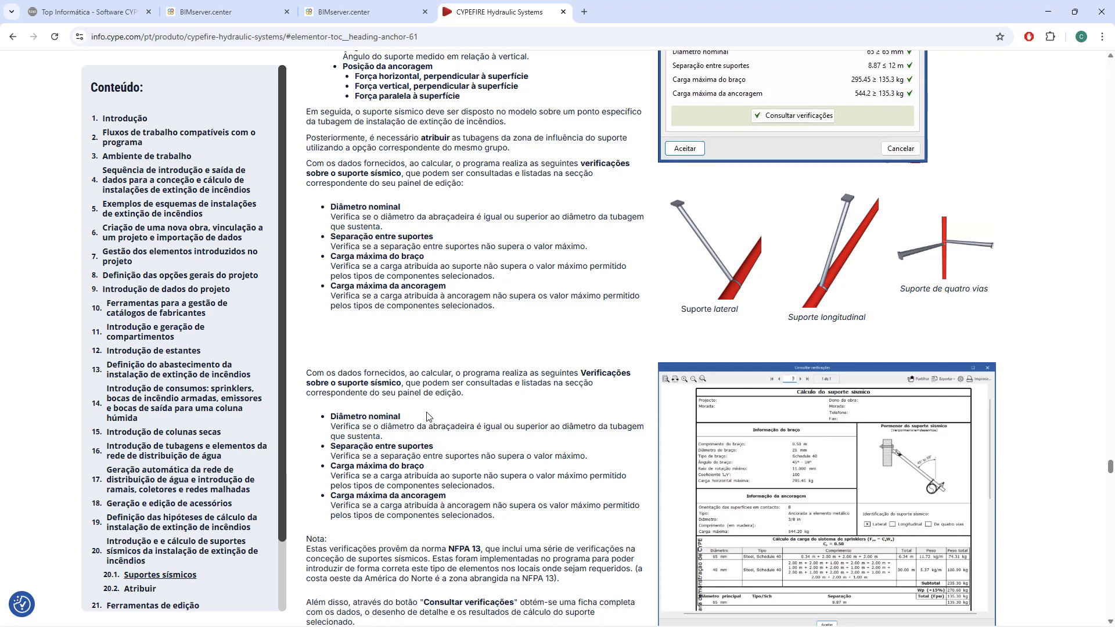
{"action": "scroll", "coordinate": [427, 416], "scroll_direction": "down", "scroll_amount": 5}
{"action": "scroll", "coordinate": [428, 417], "scroll_direction": "up", "scroll_amount": 8}
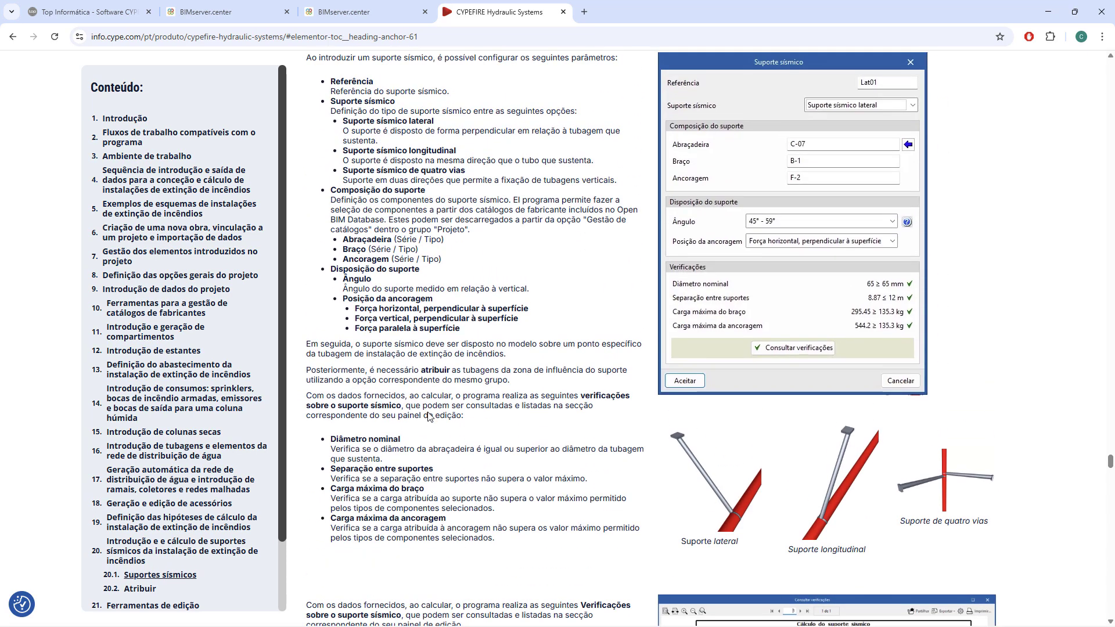
{"action": "scroll", "coordinate": [428, 416], "scroll_direction": "down", "scroll_amount": 4}
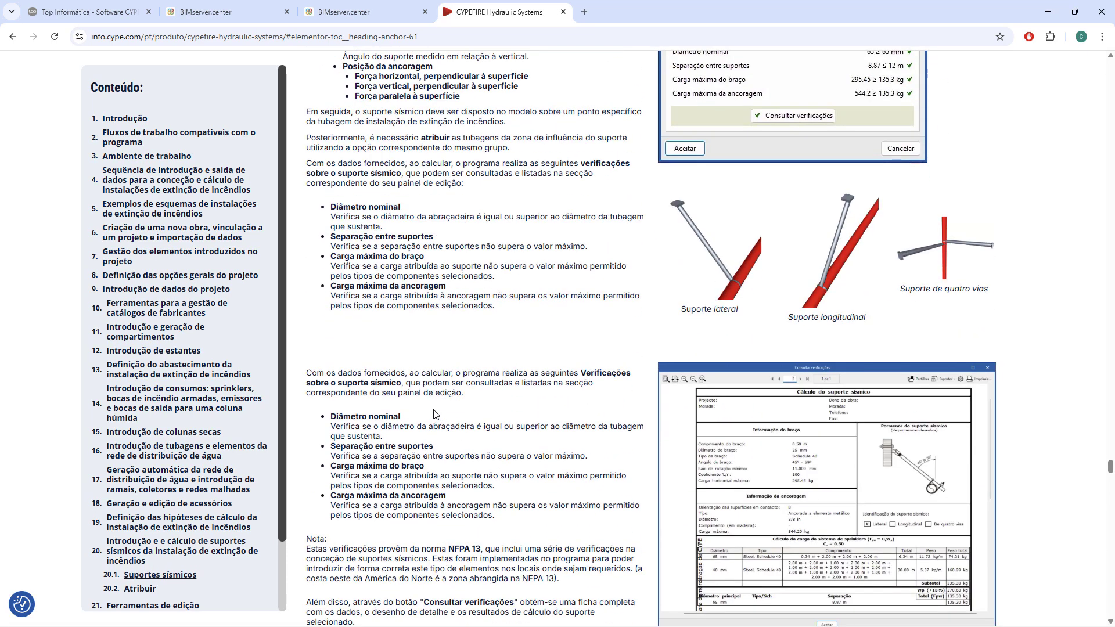
{"action": "scroll", "coordinate": [434, 413], "scroll_direction": "up", "scroll_amount": 4}
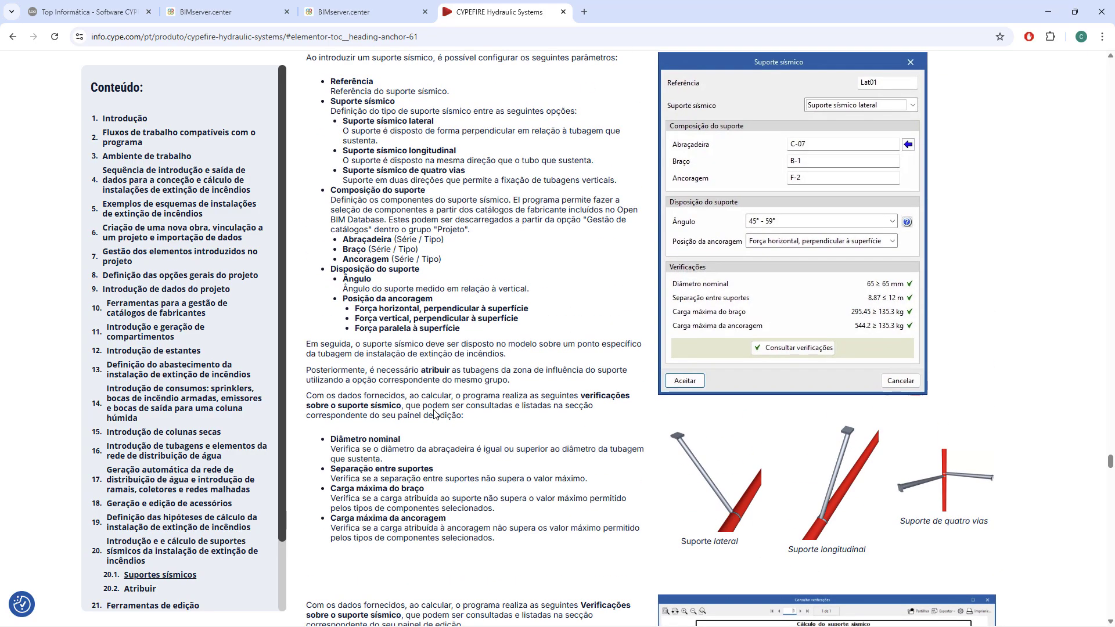
{"action": "scroll", "coordinate": [439, 407], "scroll_direction": "up", "scroll_amount": 3}
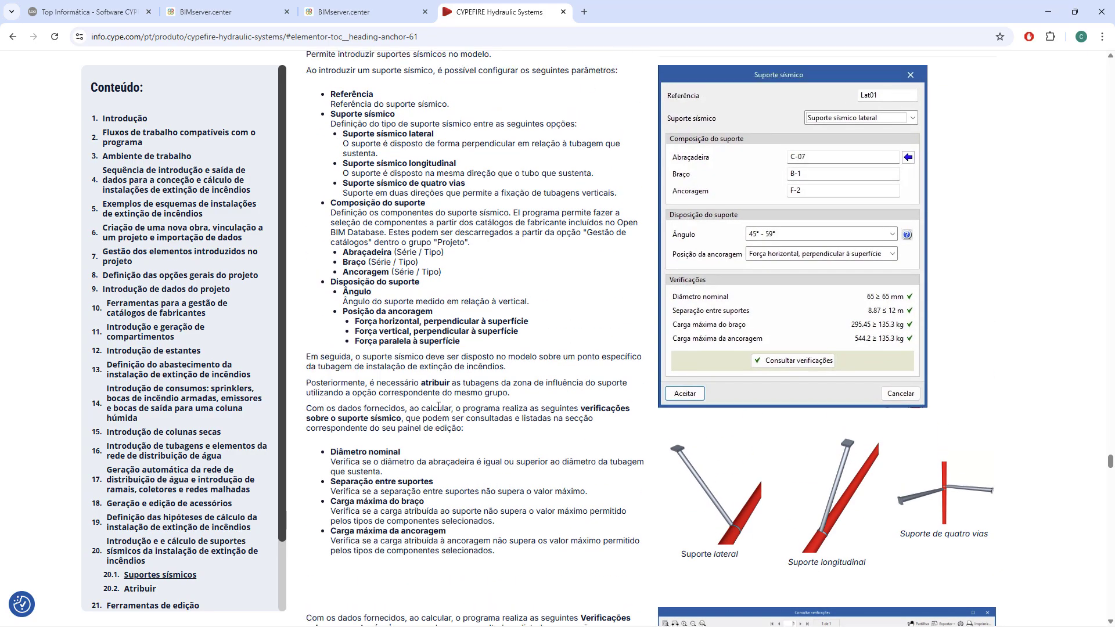
{"action": "scroll", "coordinate": [437, 410], "scroll_direction": "down", "scroll_amount": 3}
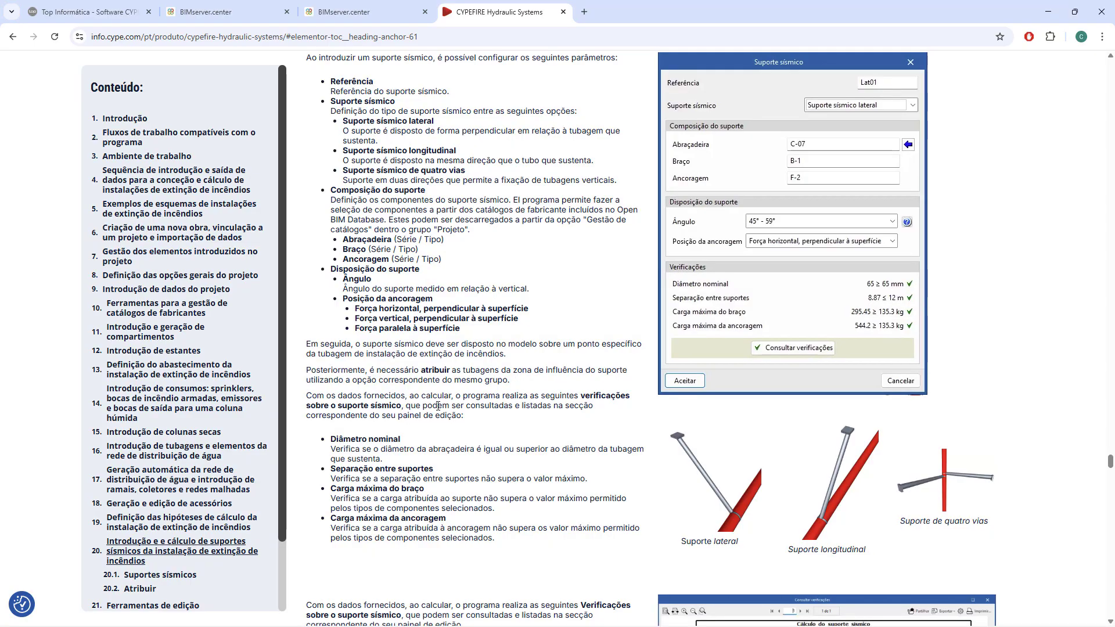
Read the note on the NFPA 13 seismic support checks and highlight its passage about where they are required.
{"action": "scroll", "coordinate": [437, 409], "scroll_direction": "down", "scroll_amount": 3}
{"action": "scroll", "coordinate": [439, 408], "scroll_direction": "down", "scroll_amount": 5}
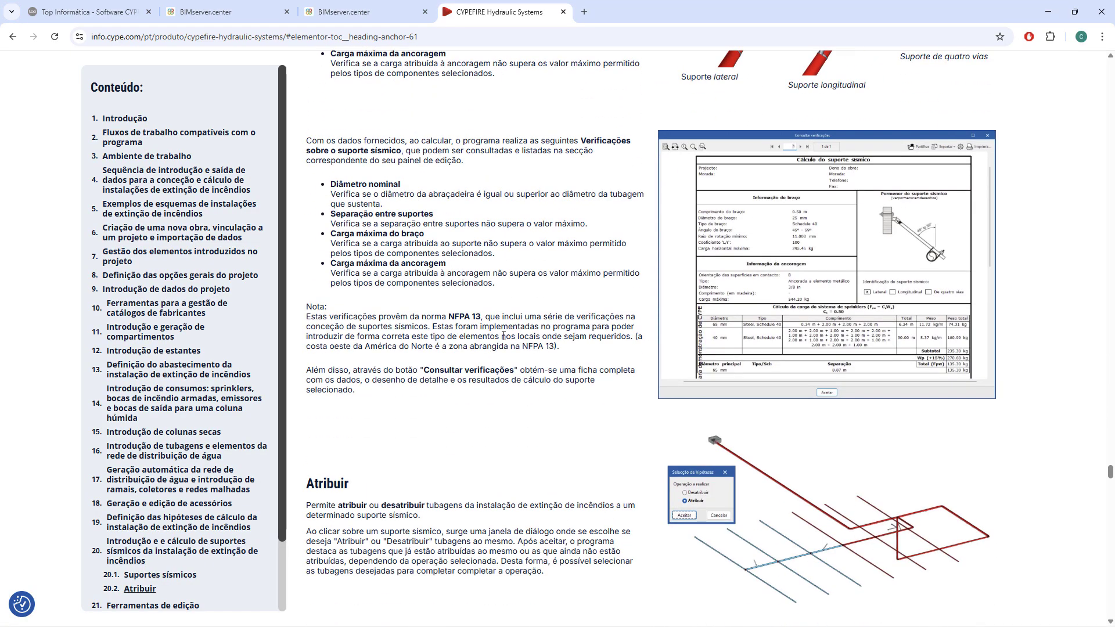
{"action": "left_click_drag", "start_coordinate": [452, 336], "coordinate": [556, 346]}
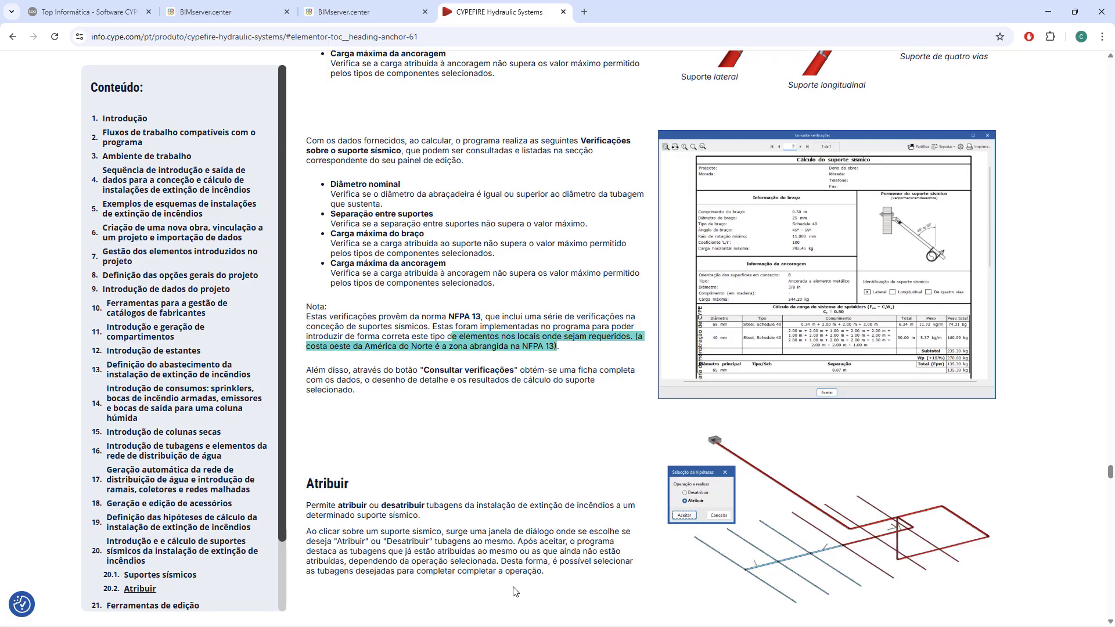
Switch back to CYPEFIRE Hydraulic Systems and open the data of the longitudinal seismic support Long001 on the restaurant's main pipe.
{"action": "key", "text": "super"}
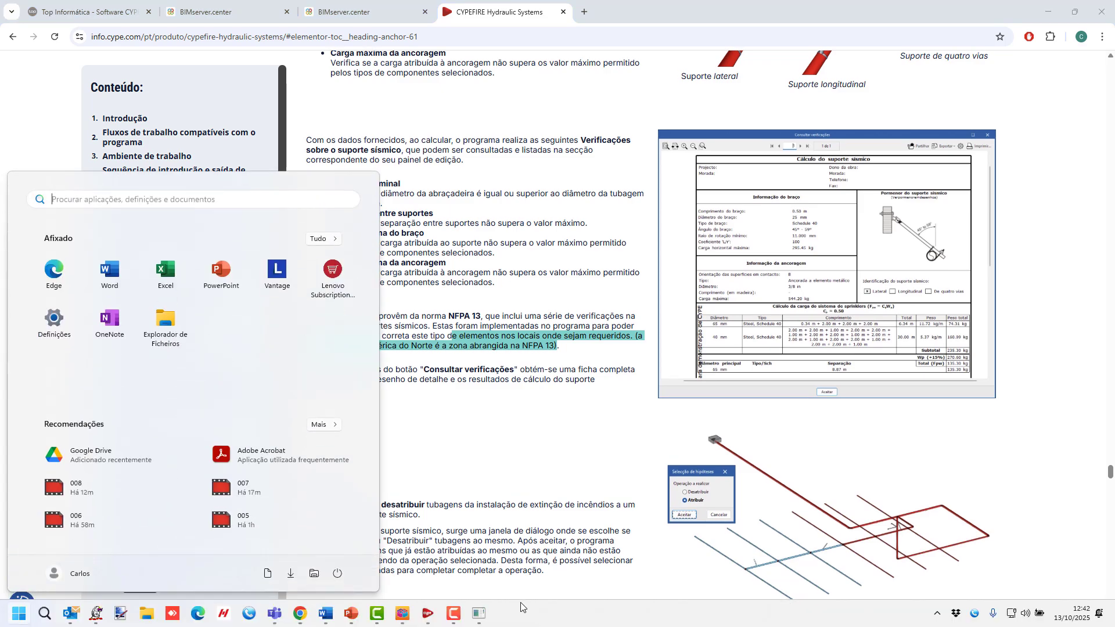
{"action": "left_click", "coordinate": [427, 621]}
{"action": "left_click", "coordinate": [427, 621]}
{"action": "key", "text": "super"}
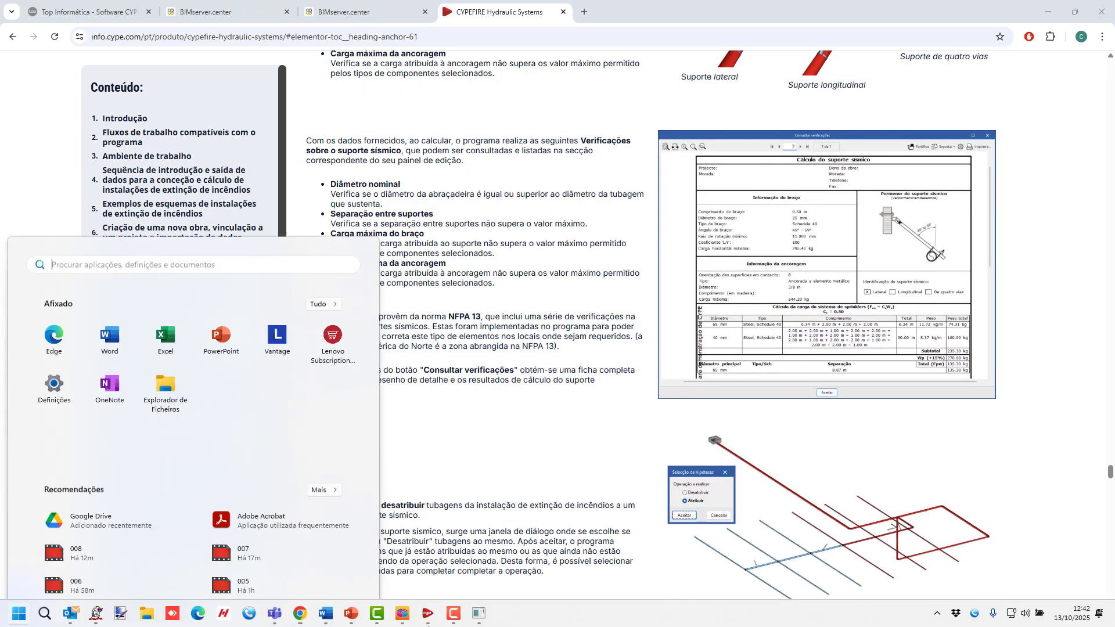
{"action": "left_click", "coordinate": [482, 616]}
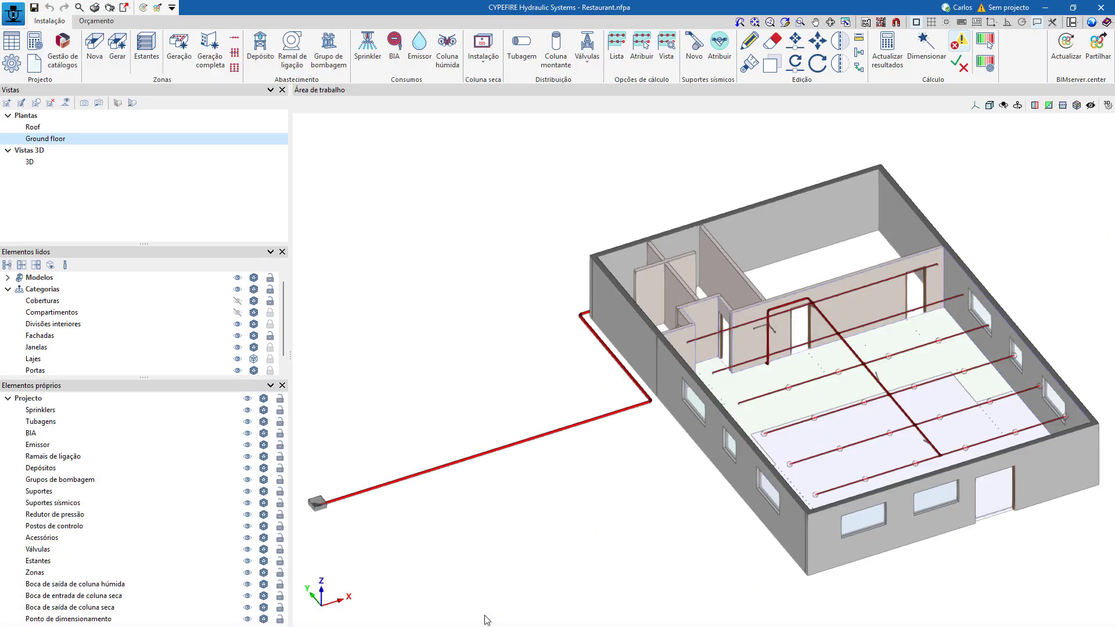
{"action": "left_click", "coordinate": [132, 103]}
{"action": "middle_click_drag", "start_coordinate": [896, 435], "coordinate": [711, 241], "text": "shift"}
{"action": "scroll", "coordinate": [911, 335], "scroll_direction": "up", "scroll_amount": 5}
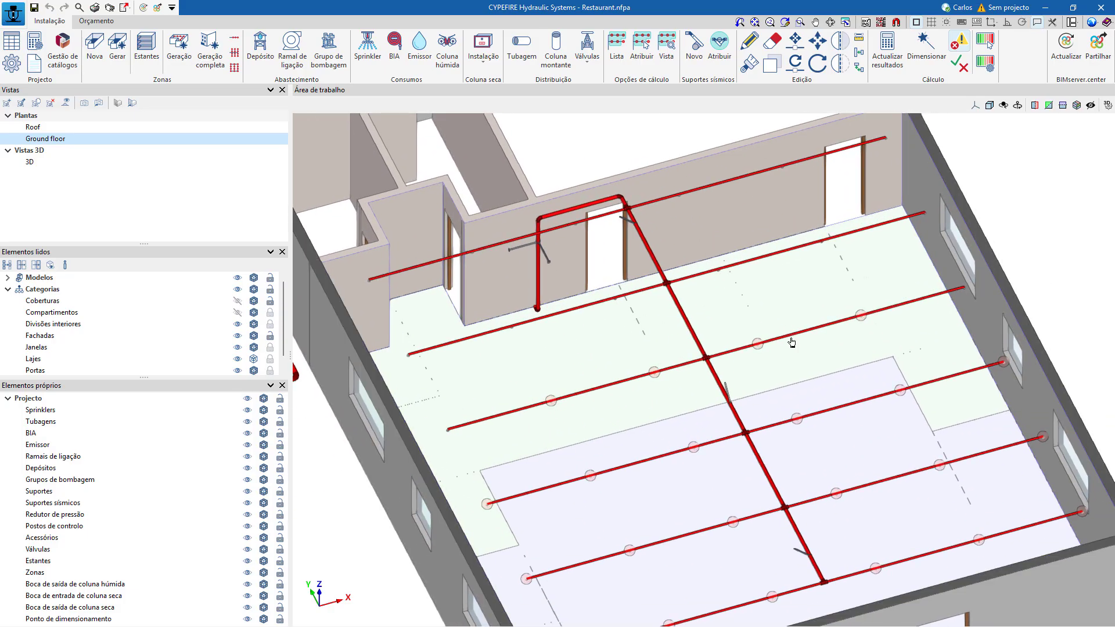
{"action": "left_click", "coordinate": [731, 396]}
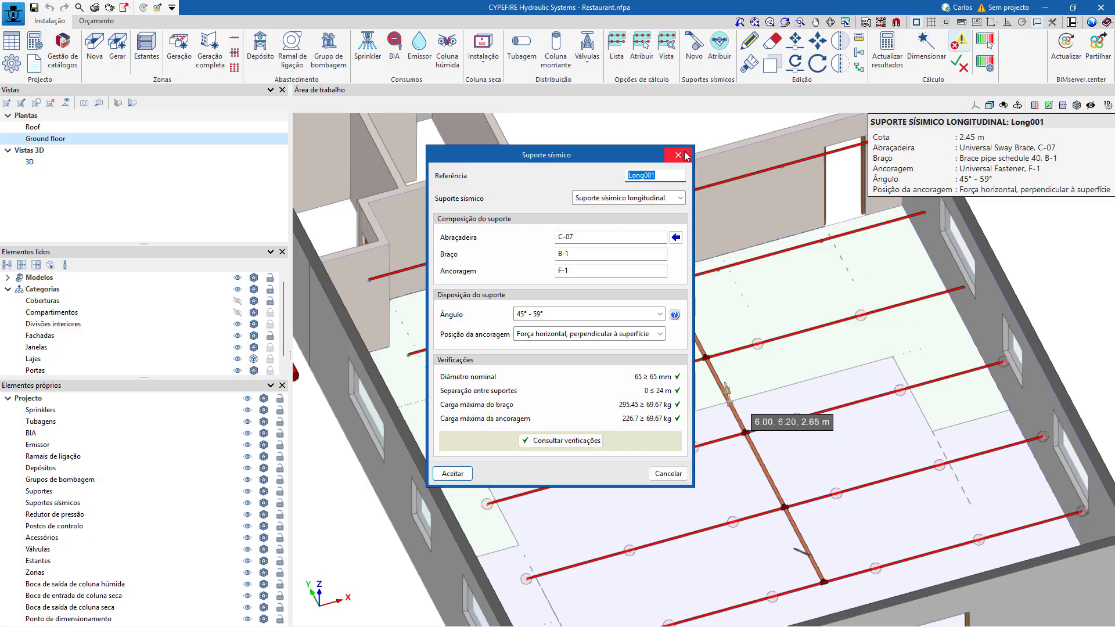
View the pipes assigned to the longitudinal support Long001 and the lateral support Lat01, leaving their assignments as they are.
{"action": "left_click", "coordinate": [685, 155]}
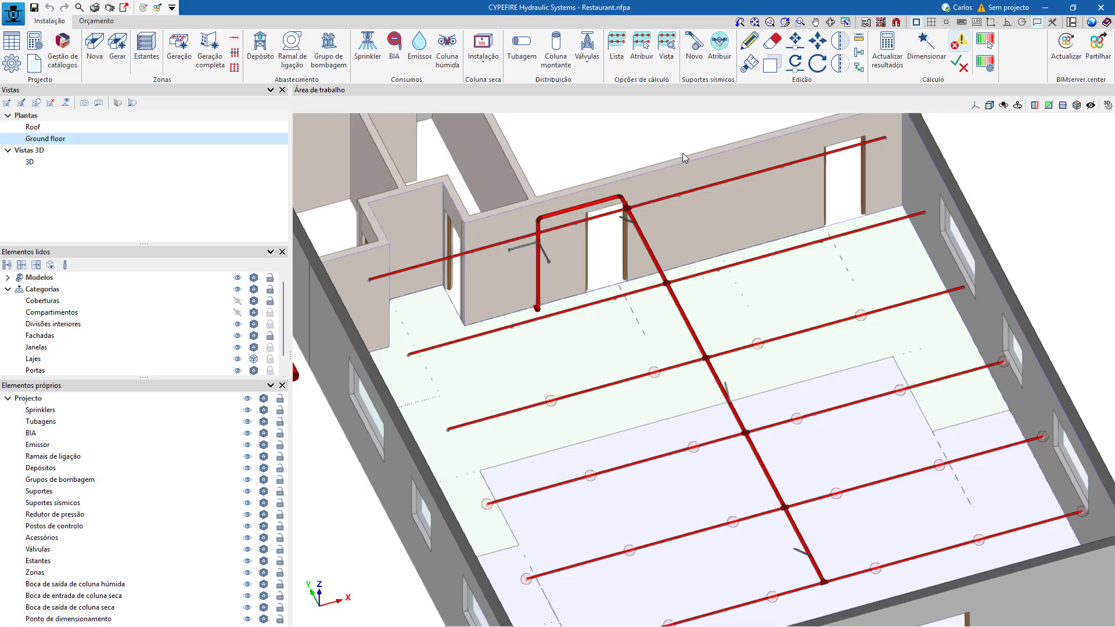
{"action": "left_click", "coordinate": [720, 51]}
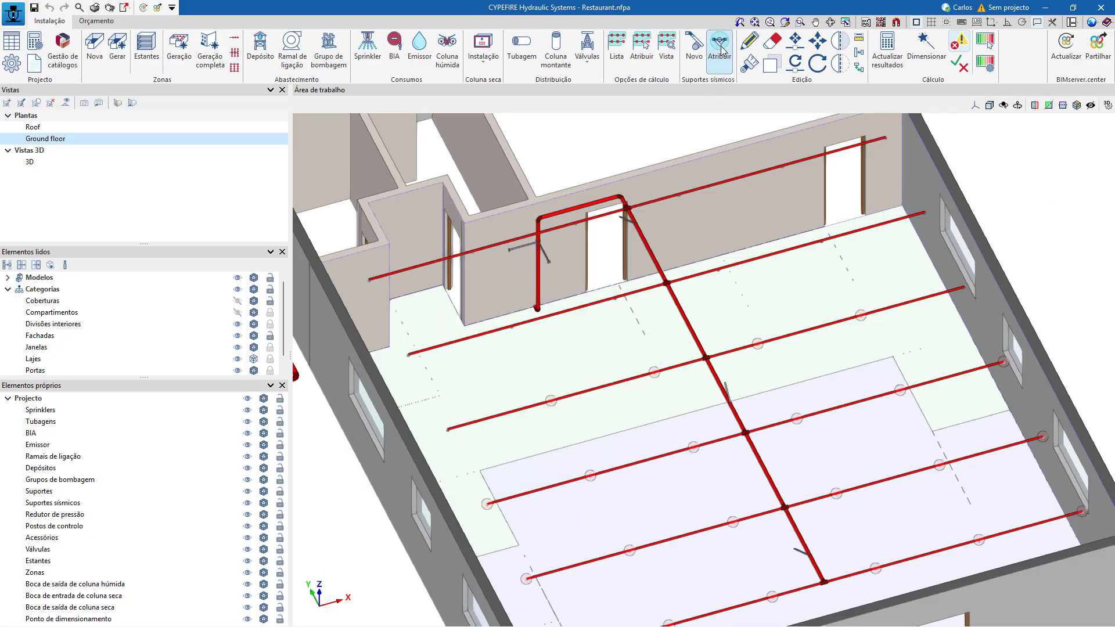
{"action": "left_click", "coordinate": [730, 400]}
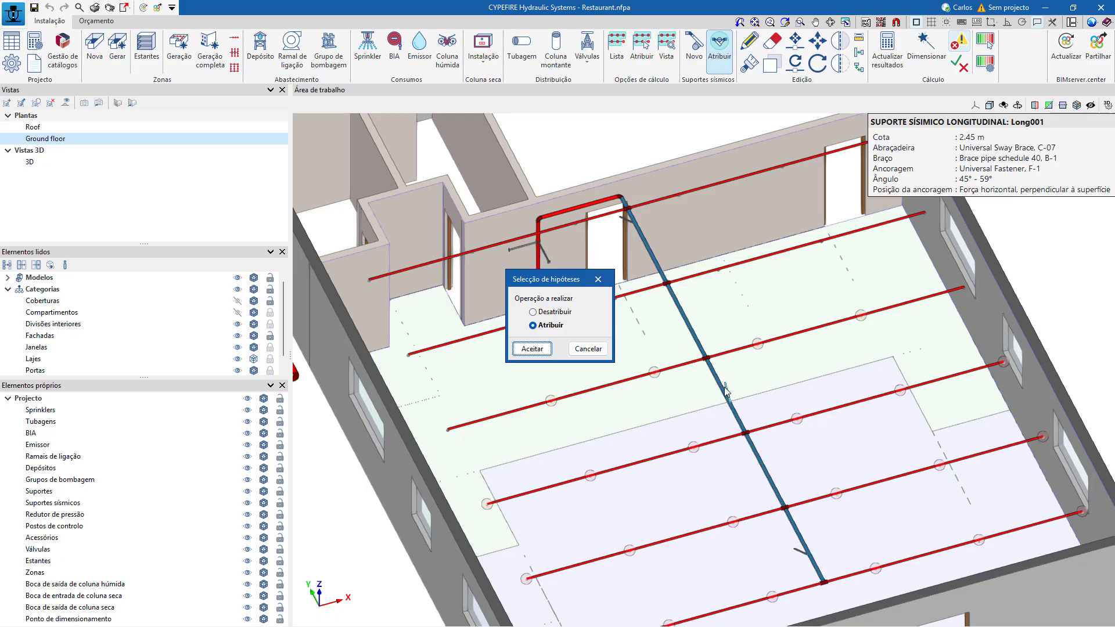
{"action": "left_click", "coordinate": [598, 350]}
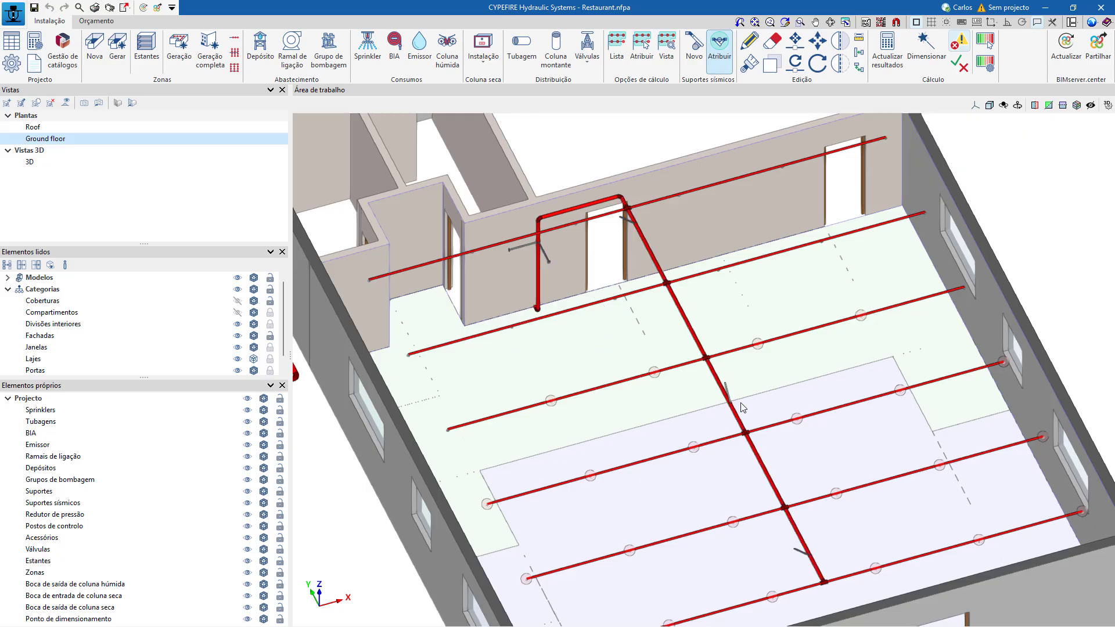
{"action": "left_click", "coordinate": [627, 223]}
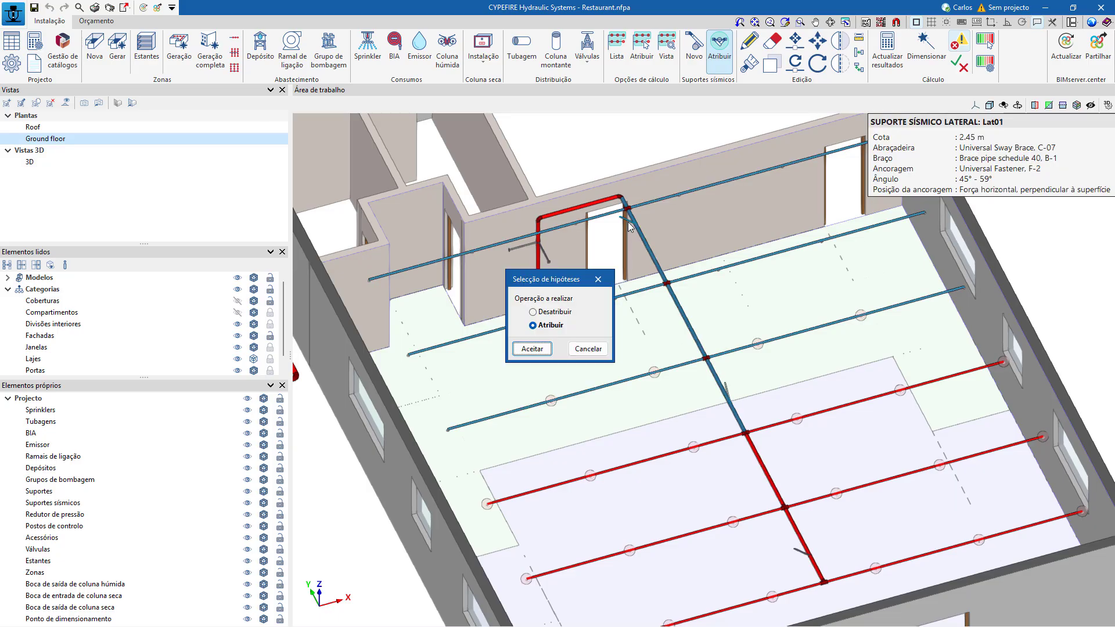
{"action": "left_click", "coordinate": [603, 280]}
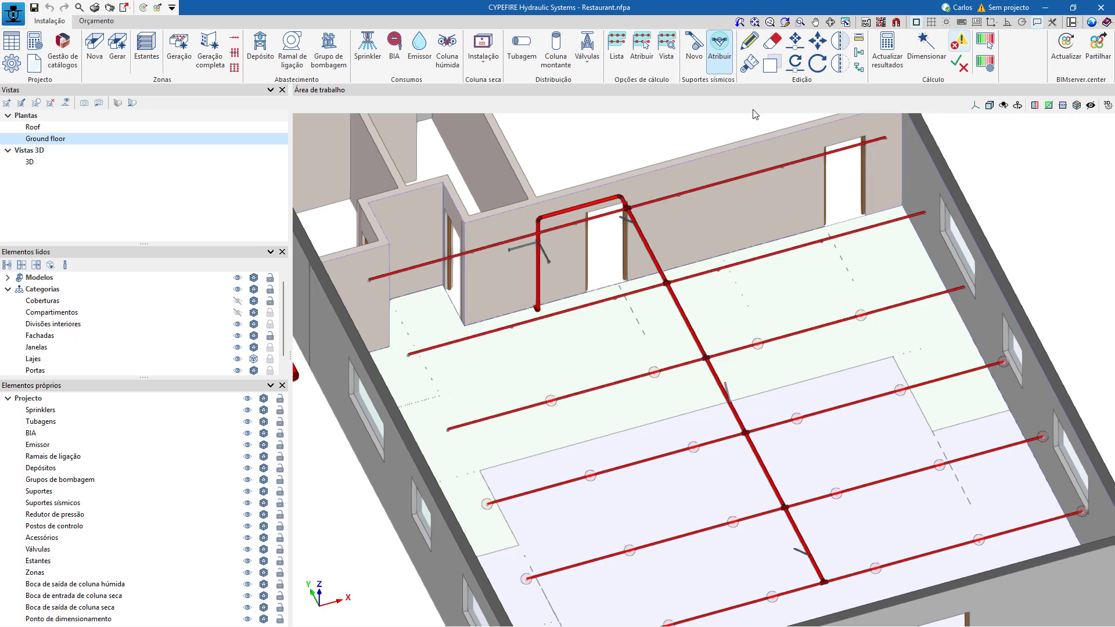
Review the composition and checks of the lateral support Lat01 and of the four-way seismic support on the vertical pipe.
{"action": "left_click", "coordinate": [749, 41]}
{"action": "left_click", "coordinate": [628, 222]}
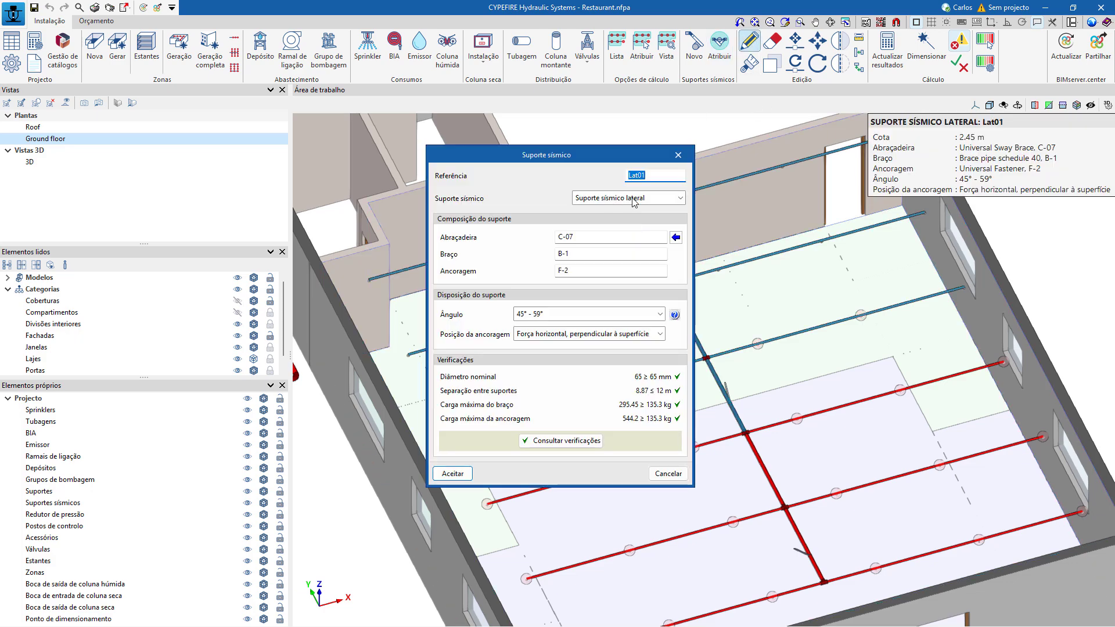
{"action": "left_click", "coordinate": [680, 155]}
{"action": "scroll", "coordinate": [527, 256], "scroll_direction": "up", "scroll_amount": 2}
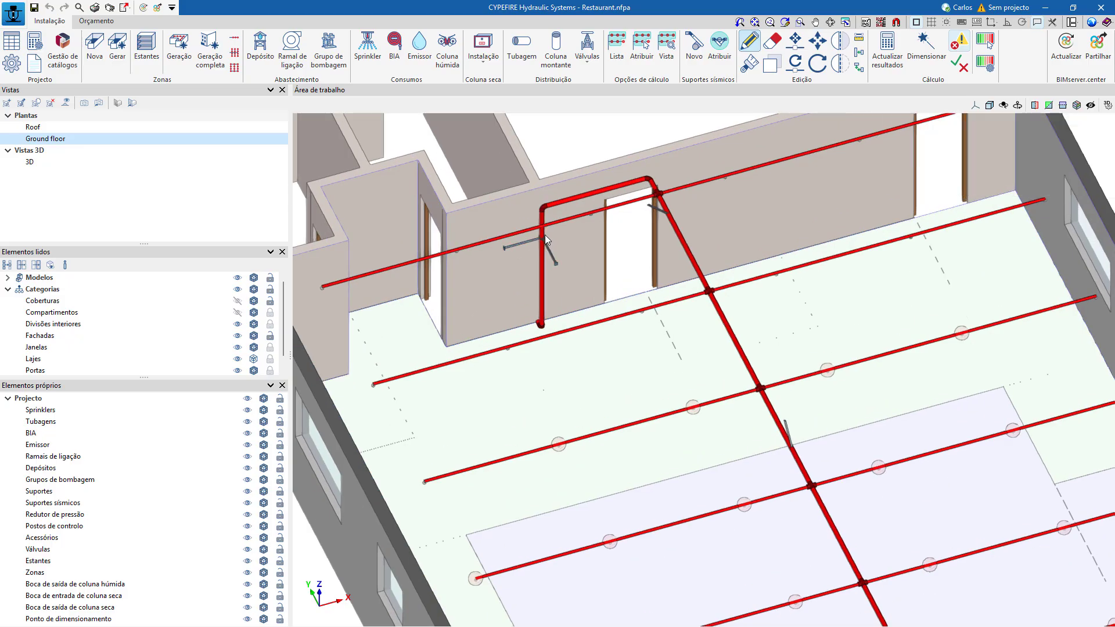
{"action": "left_click", "coordinate": [540, 244]}
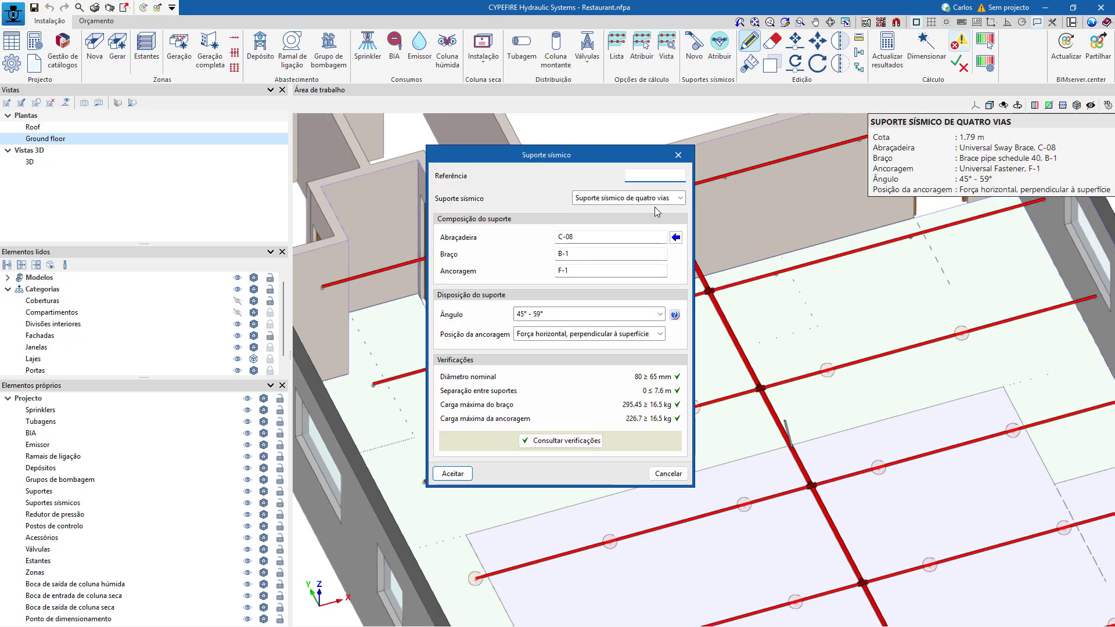
{"action": "left_click", "coordinate": [677, 155]}
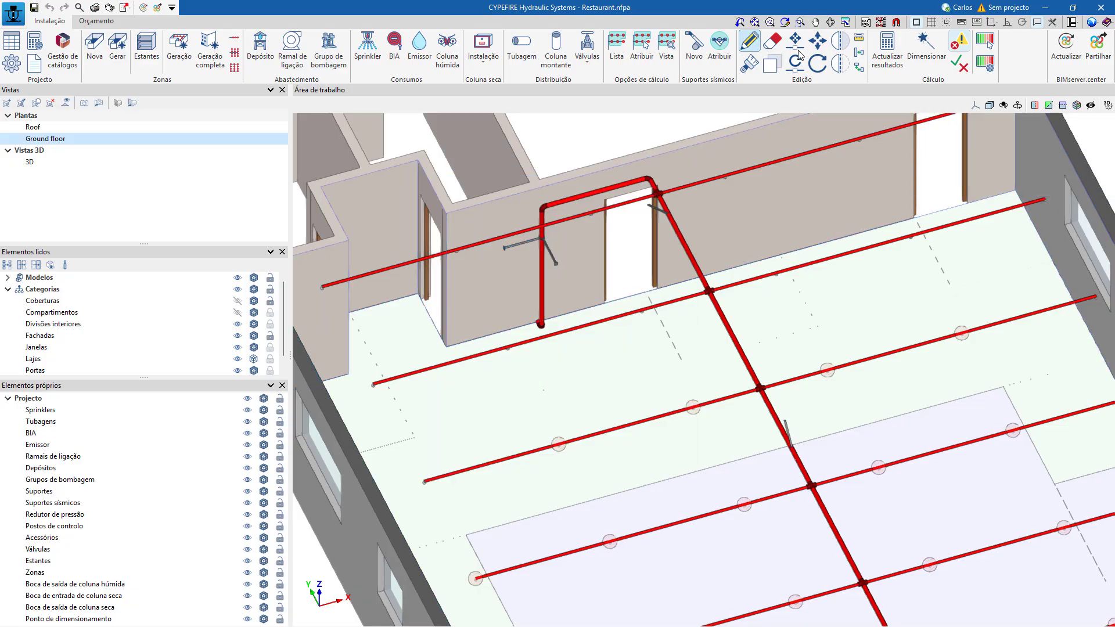
Recalculate without the vertical pipe's four-way seismic support to read the error on that pipe, and restore the support.
{"action": "left_click", "coordinate": [772, 40]}
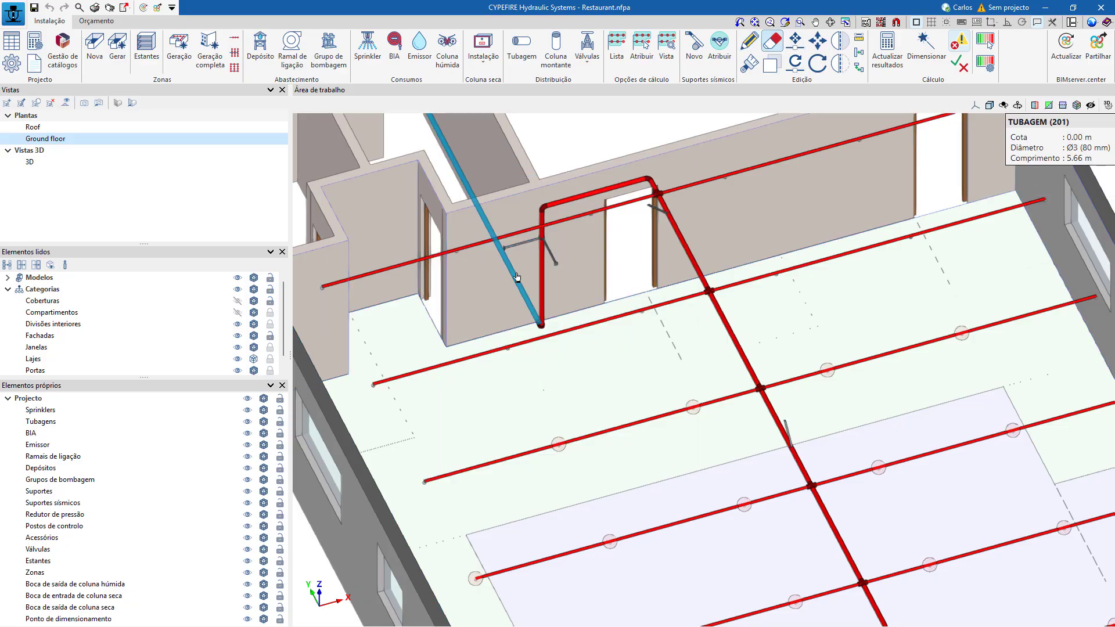
{"action": "left_click", "coordinate": [531, 246]}
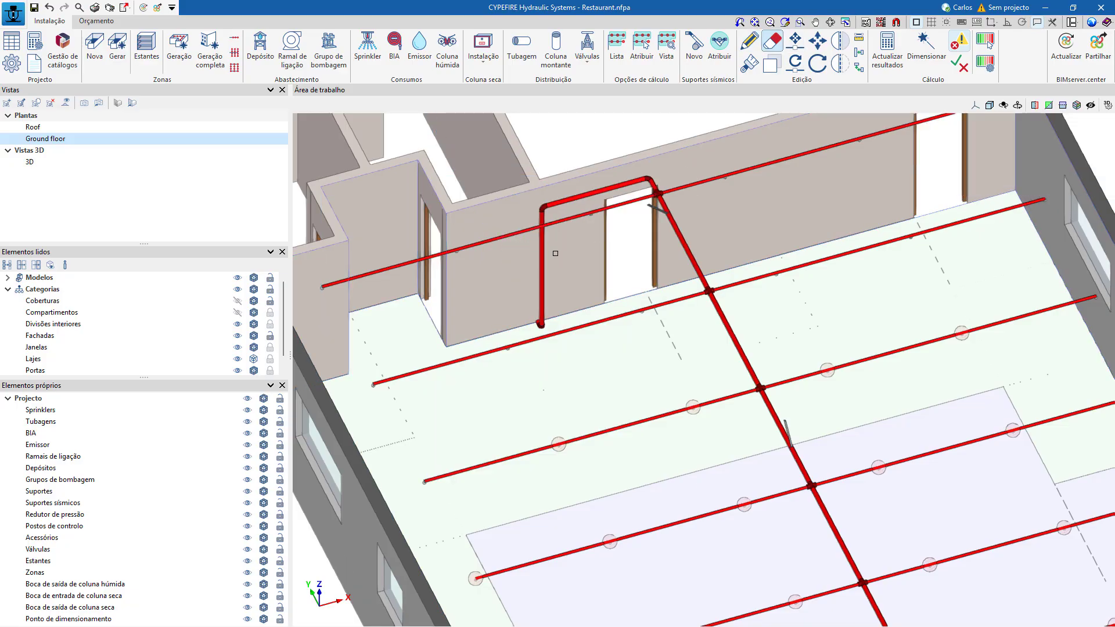
{"action": "left_click", "coordinate": [888, 51]}
{"action": "left_click", "coordinate": [572, 347]}
{"action": "mouse_move", "coordinate": [544, 328]}
{"action": "mouse_move", "coordinate": [540, 271]}
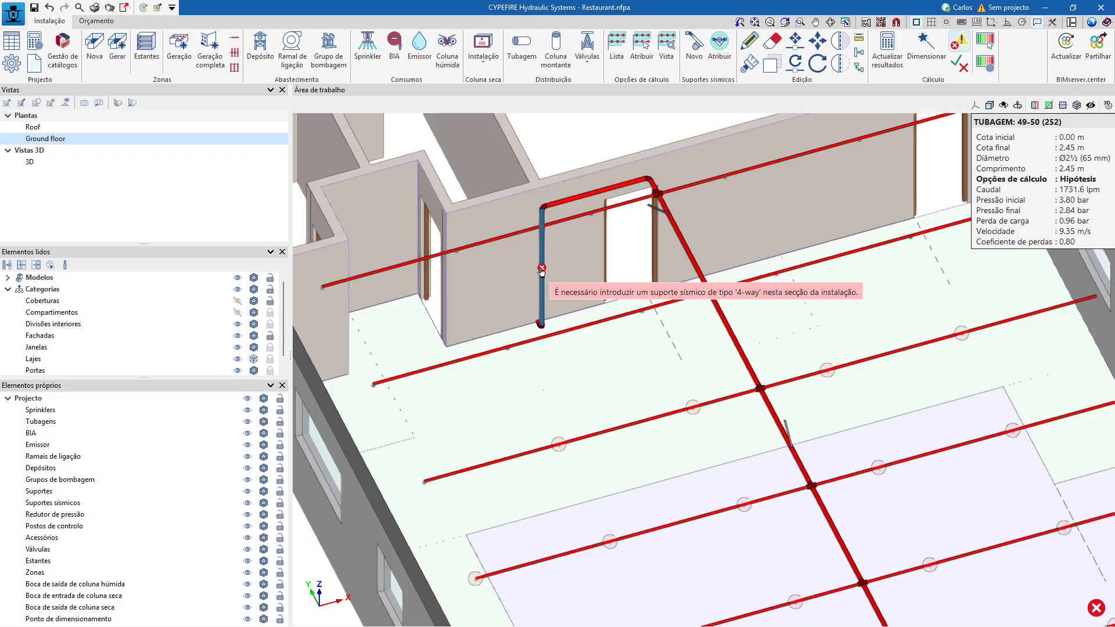
{"action": "left_click", "coordinate": [540, 272]}
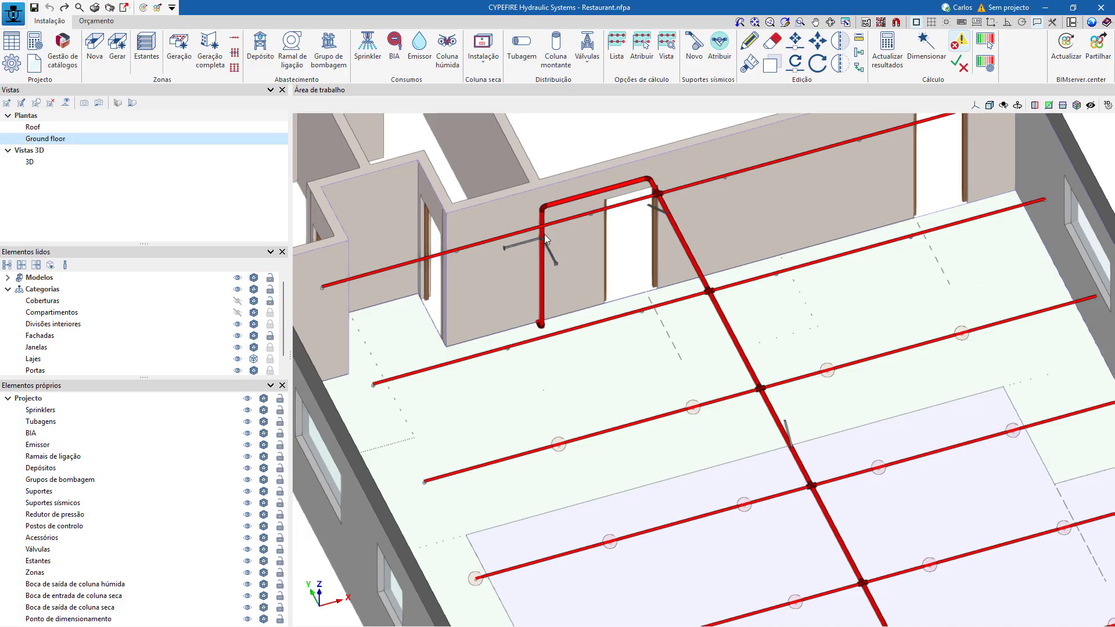
Try deriving the seismic coefficient Cp from the short-period acceleration parameter Ss, first at 1.00, and discard the calculation condition changes.
{"action": "mouse_move", "coordinate": [546, 251]}
{"action": "left_click", "coordinate": [33, 66]}
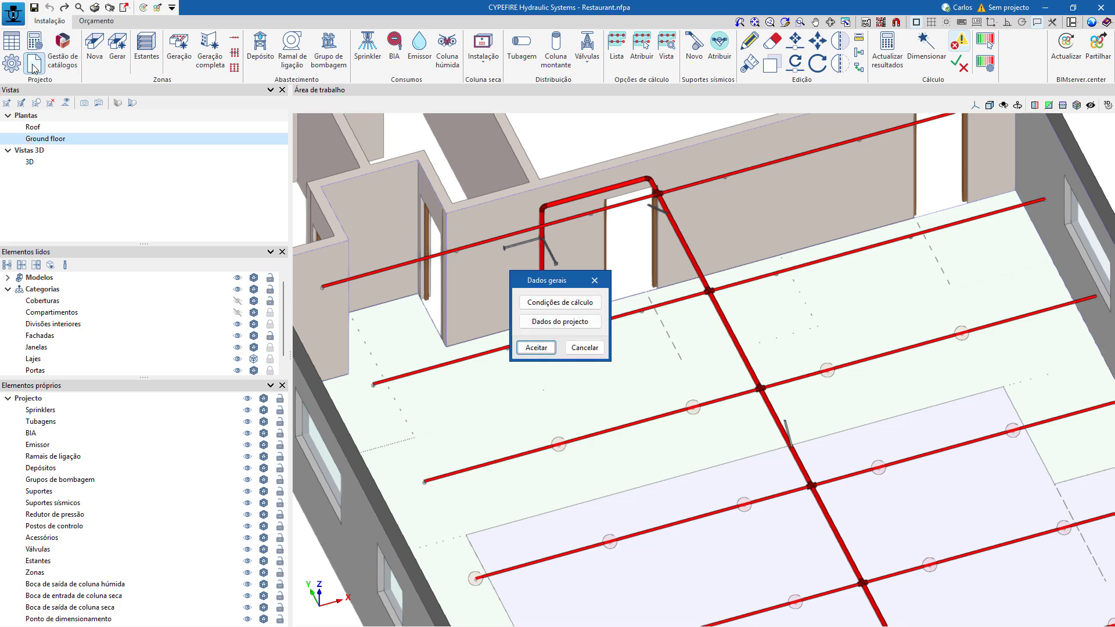
{"action": "left_click", "coordinate": [563, 302]}
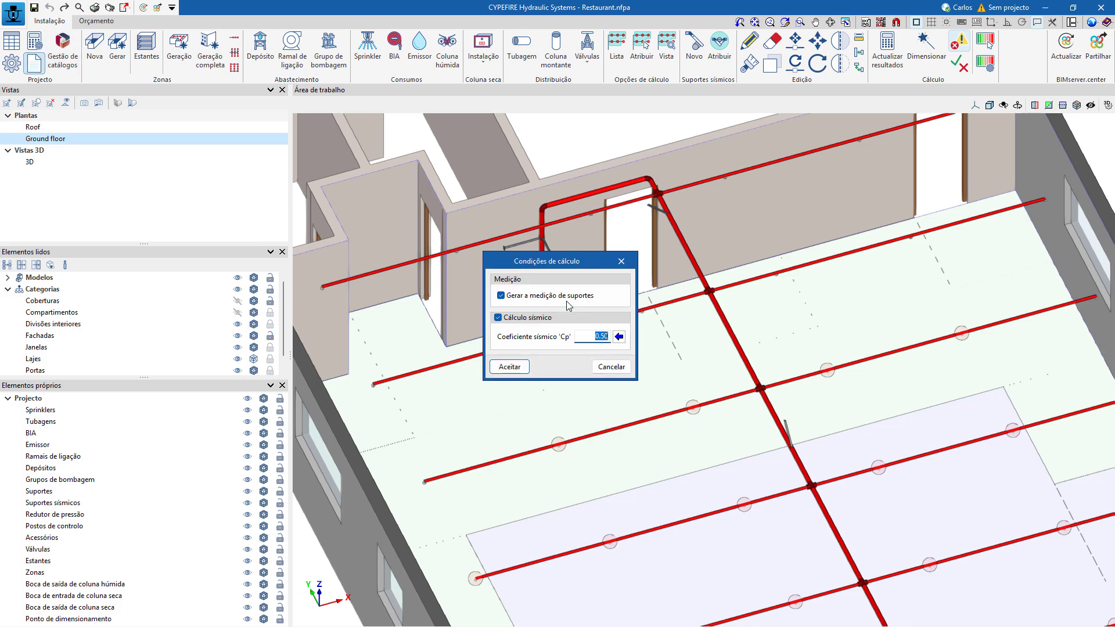
{"action": "left_click", "coordinate": [619, 336]}
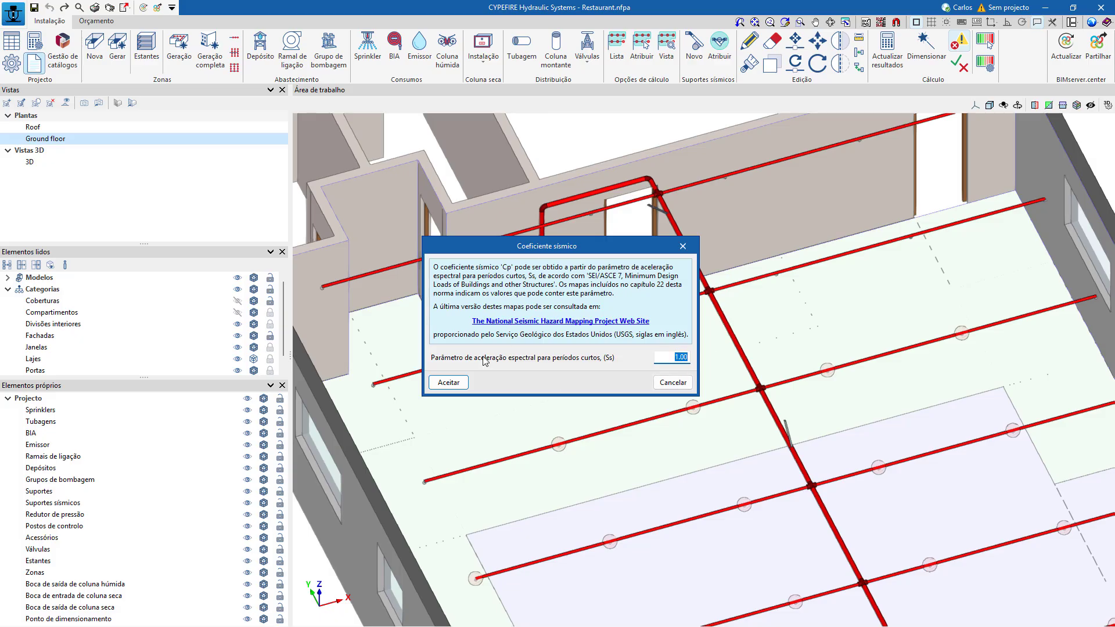
{"action": "left_click", "coordinate": [448, 382]}
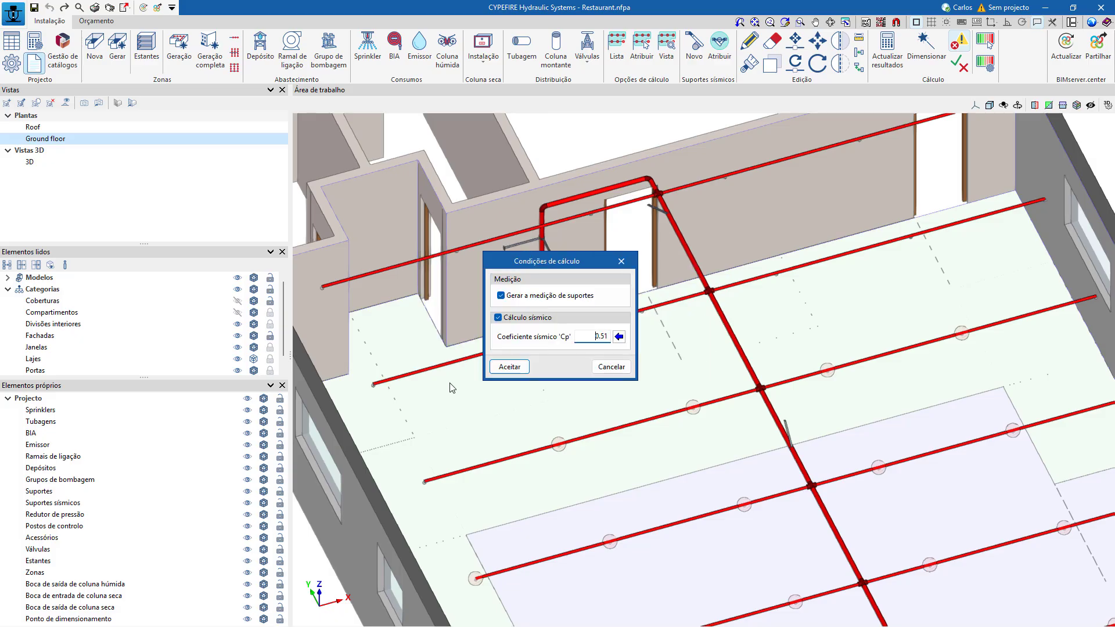
{"action": "double_click", "coordinate": [594, 336]}
{"action": "left_click", "coordinate": [624, 339]}
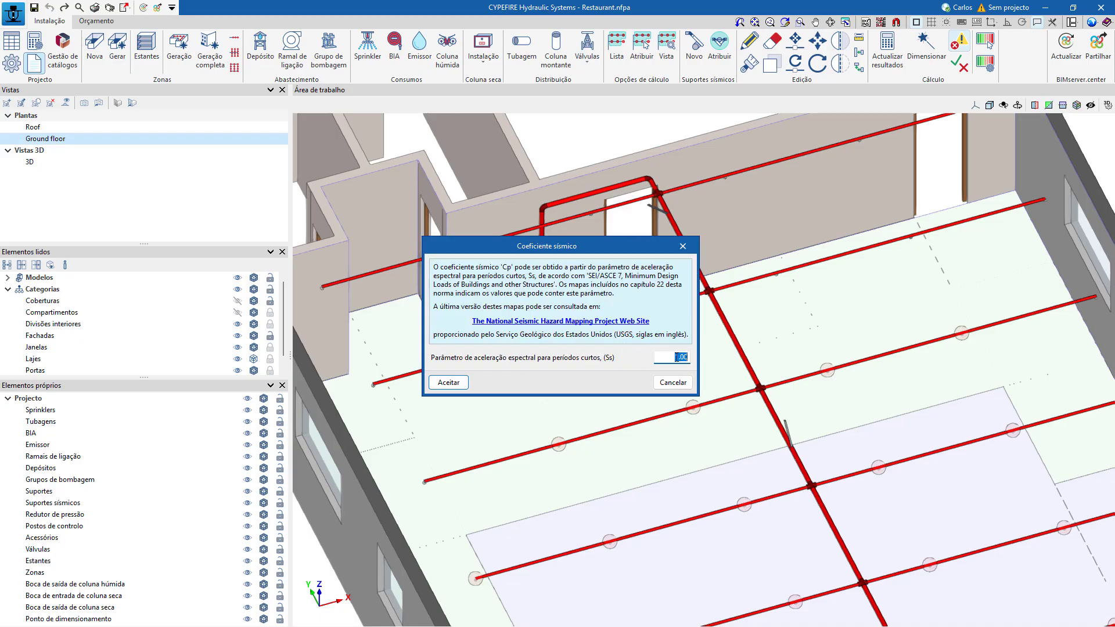
{"action": "left_click", "coordinate": [455, 383]}
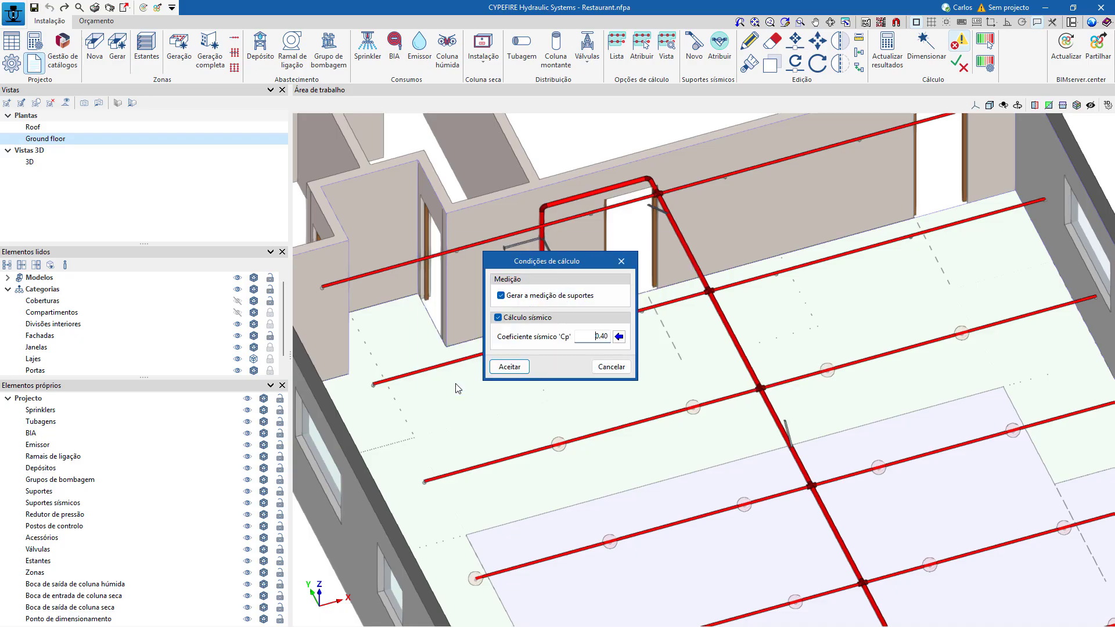
{"action": "left_click", "coordinate": [611, 366]}
{"action": "left_click", "coordinate": [599, 351]}
Update the hydraulic calculation results of the Restaurant job and acknowledge the calculation message.
{"action": "mouse_move", "coordinate": [655, 217]}
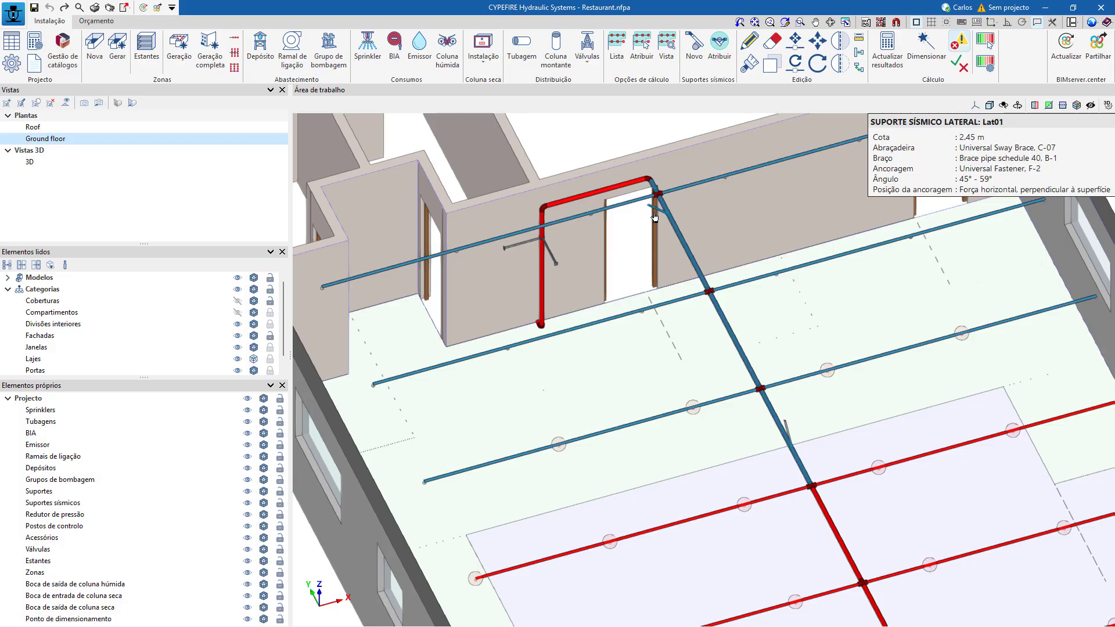
{"action": "left_click", "coordinate": [887, 51]}
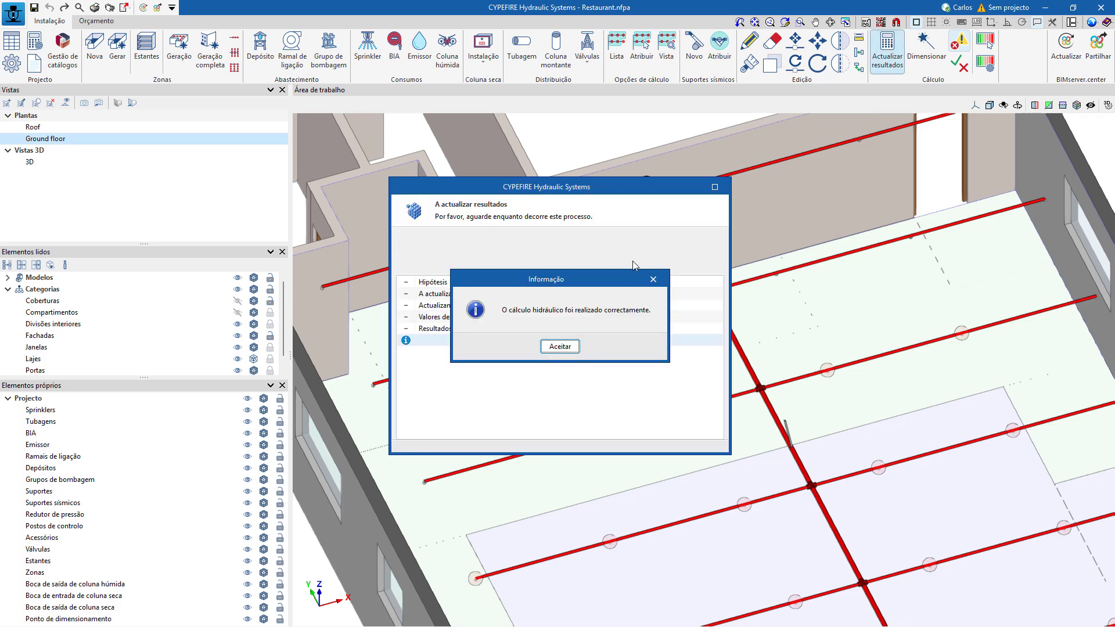
{"action": "left_click", "coordinate": [559, 347]}
Open the verification report of the lateral seismic support Lat01, read its brace, anchorage and load calculation, and close it.
{"action": "left_click", "coordinate": [661, 218]}
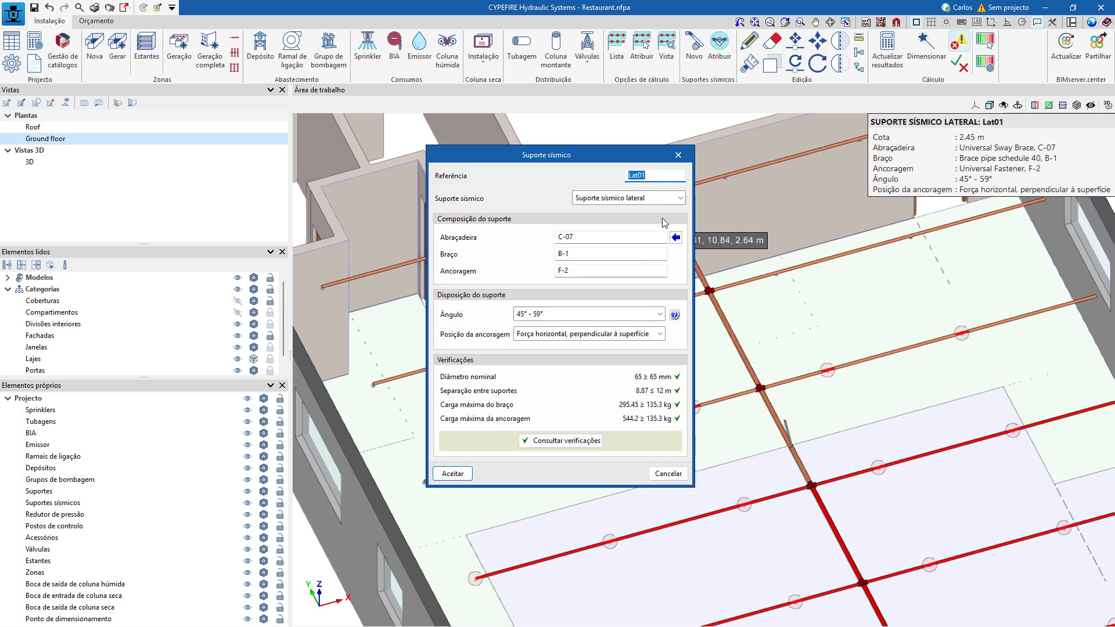
{"action": "left_click", "coordinate": [580, 444]}
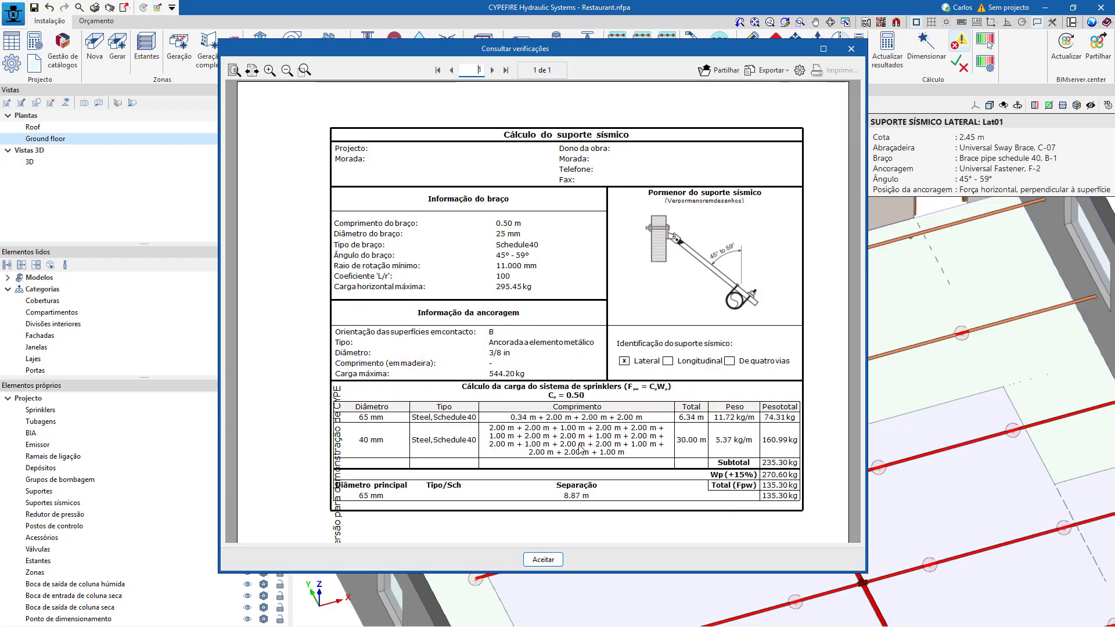
{"action": "scroll", "coordinate": [651, 401], "scroll_direction": "up", "scroll_amount": 3, "text": "ctrl"}
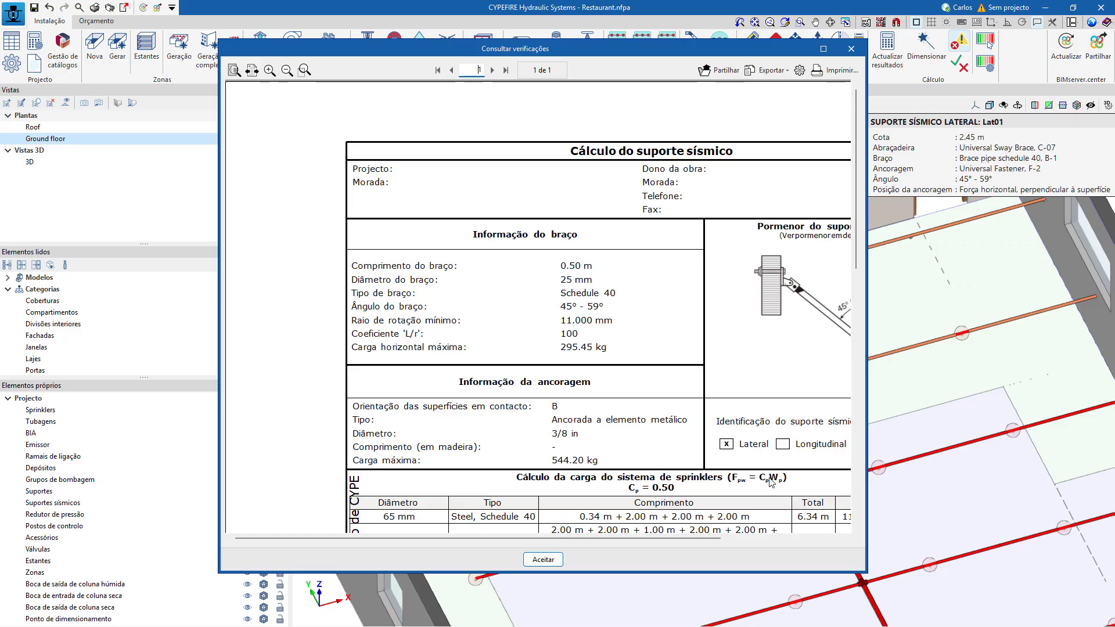
{"action": "left_click", "coordinate": [823, 48]}
{"action": "scroll", "coordinate": [697, 323], "scroll_direction": "down", "scroll_amount": 5}
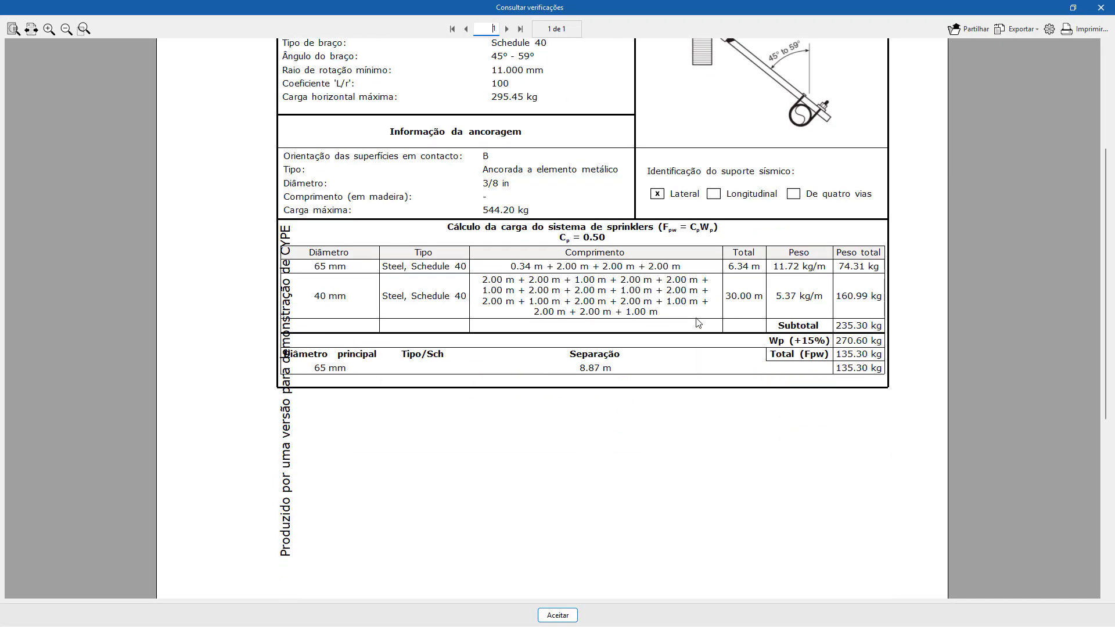
{"action": "scroll", "coordinate": [697, 323], "scroll_direction": "up", "scroll_amount": 5}
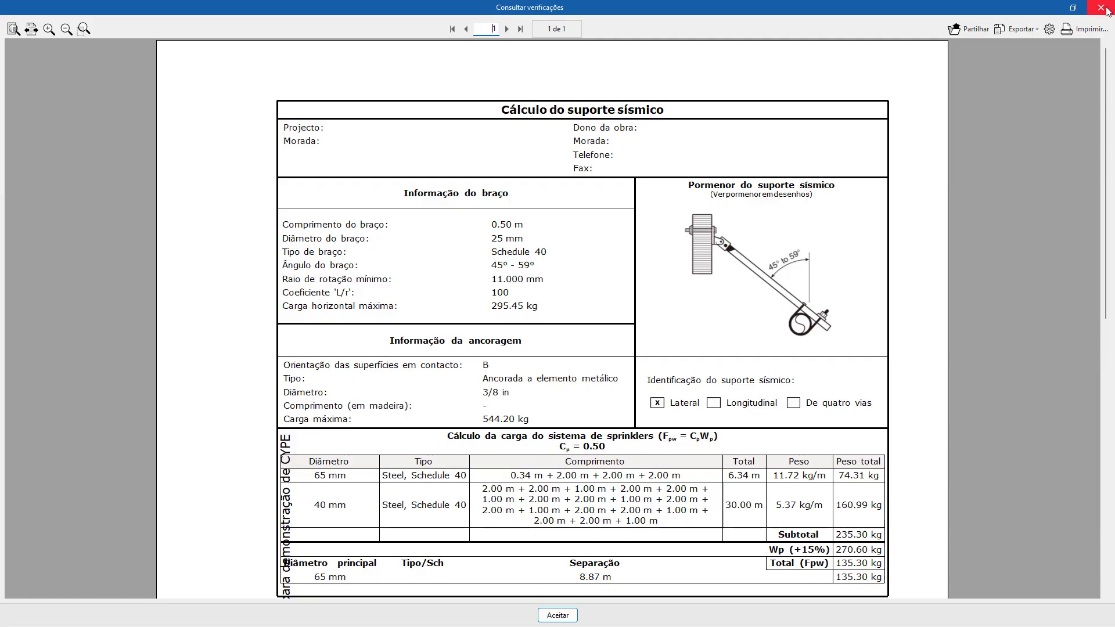
{"action": "left_click", "coordinate": [1102, 8]}
{"action": "left_click", "coordinate": [675, 151]}
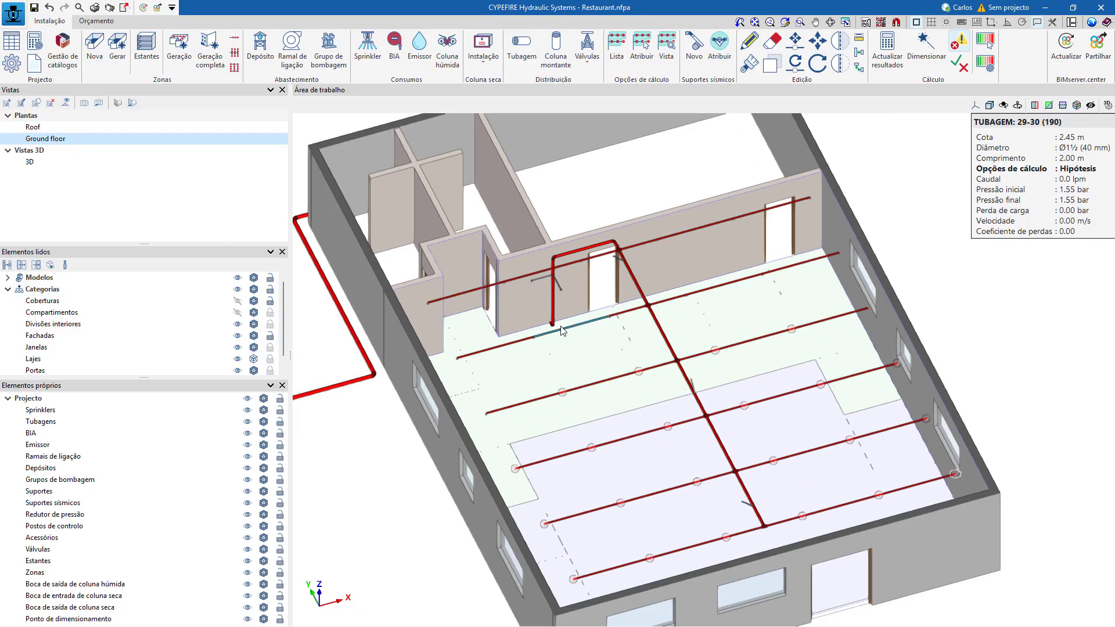
Return the Restaurant job's ground floor from the 3D perspective to its plan view.
{"action": "scroll", "coordinate": [562, 331], "scroll_direction": "down", "scroll_amount": 3}
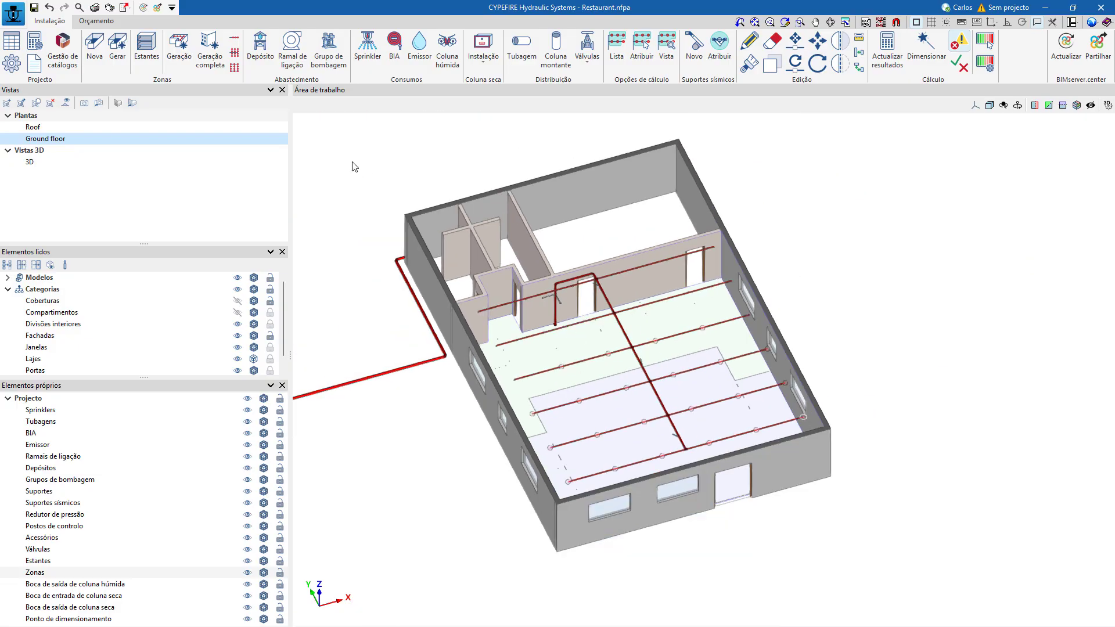
{"action": "left_click", "coordinate": [132, 103]}
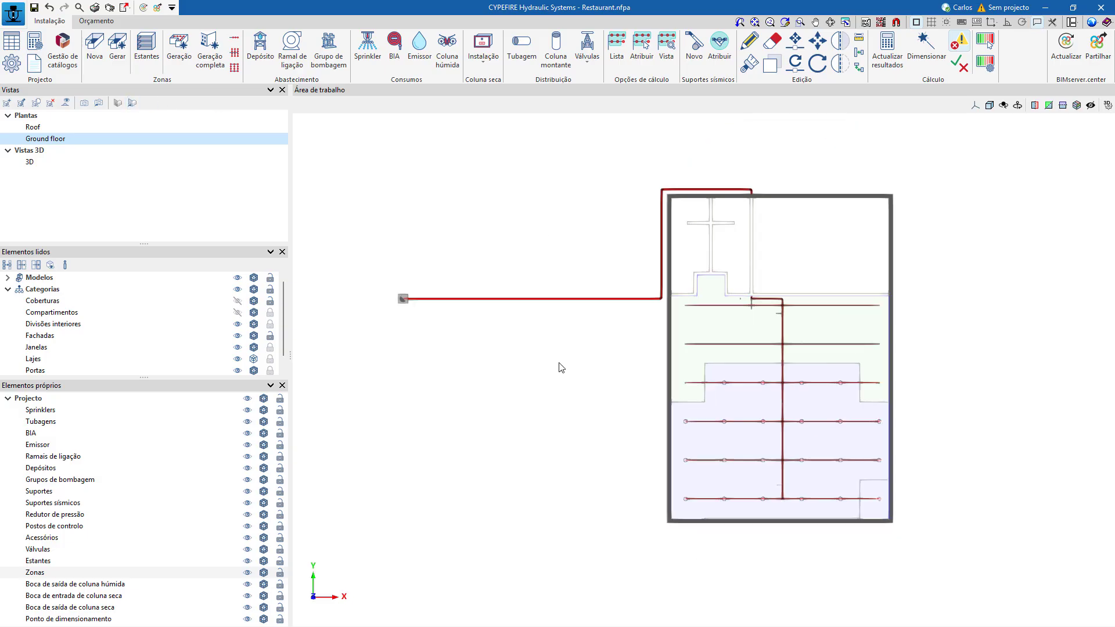
{"action": "middle_click_drag", "start_coordinate": [561, 367], "coordinate": [496, 331]}
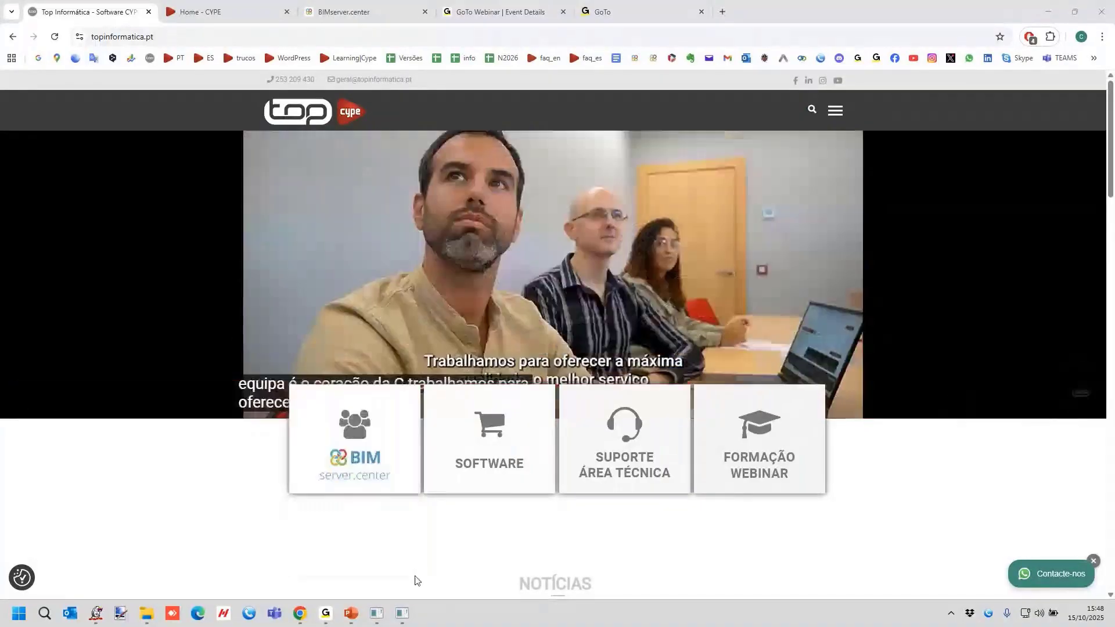
Switch from Chrome to CYPEFIRE Hydraulic Systems with the CYPEFIRE HS-teste1 job and open the data of a sprinkler.
{"action": "mouse_move", "coordinate": [388, 617]}
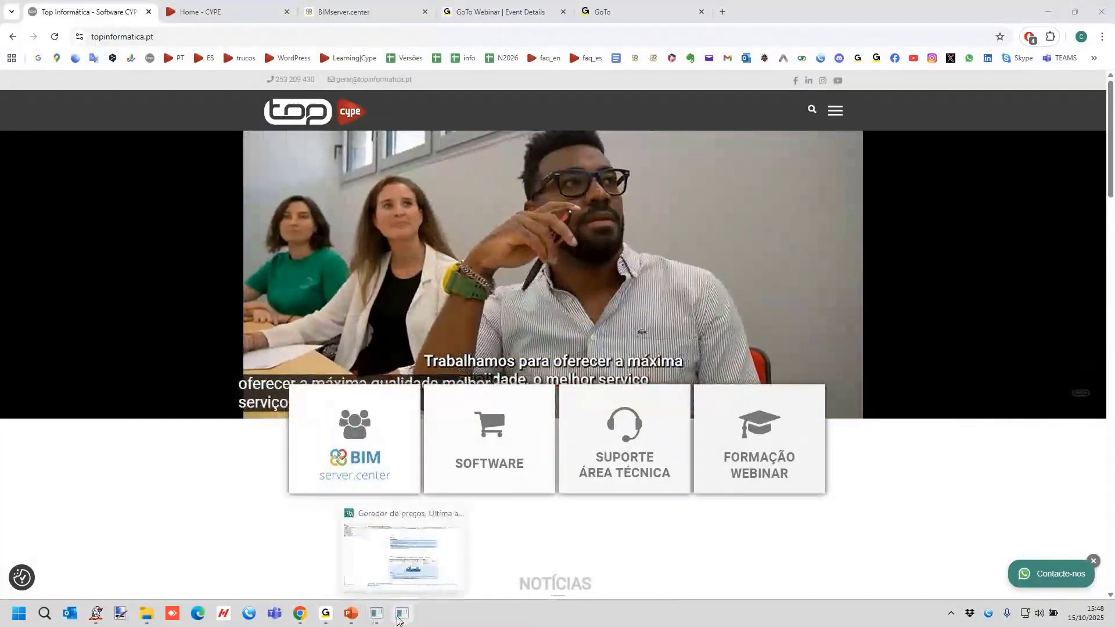
{"action": "left_click", "coordinate": [387, 616]}
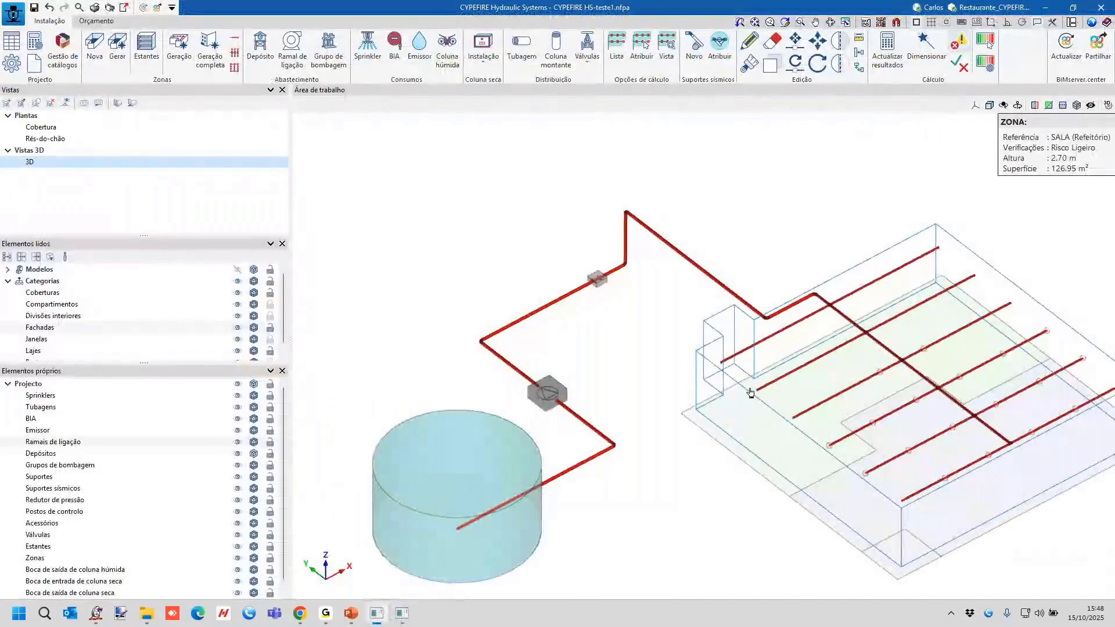
{"action": "left_click", "coordinate": [720, 367]}
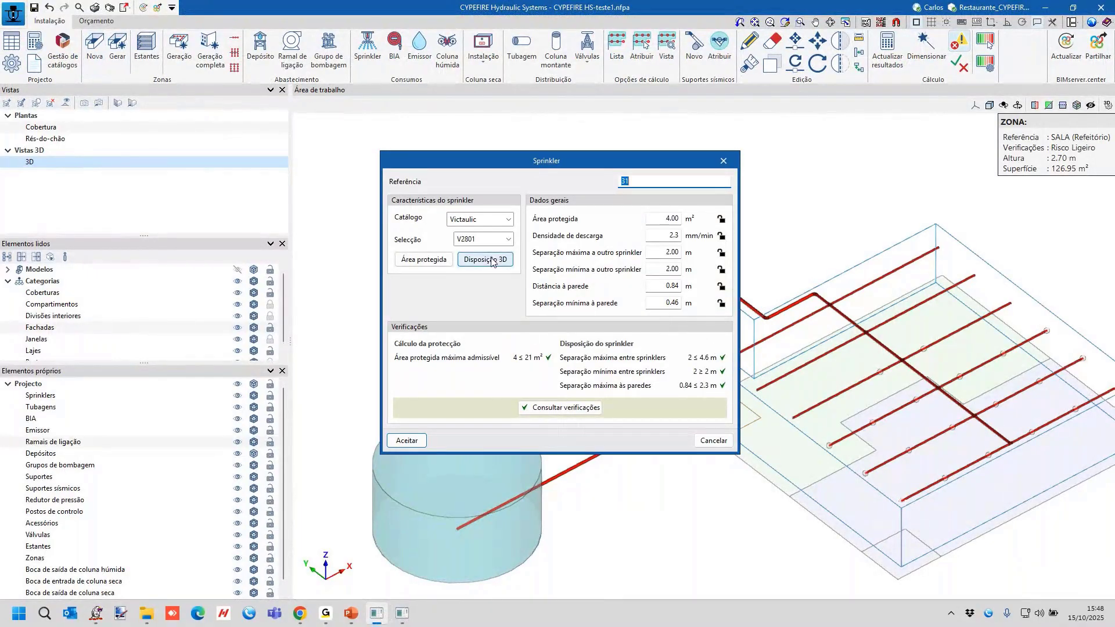
Close the sprinkler data, then read the Risco Ligeiro zone verifications in the regulatory configuration and close them.
{"action": "left_click", "coordinate": [723, 161]}
{"action": "scroll", "coordinate": [733, 322], "scroll_direction": "up", "scroll_amount": 5}
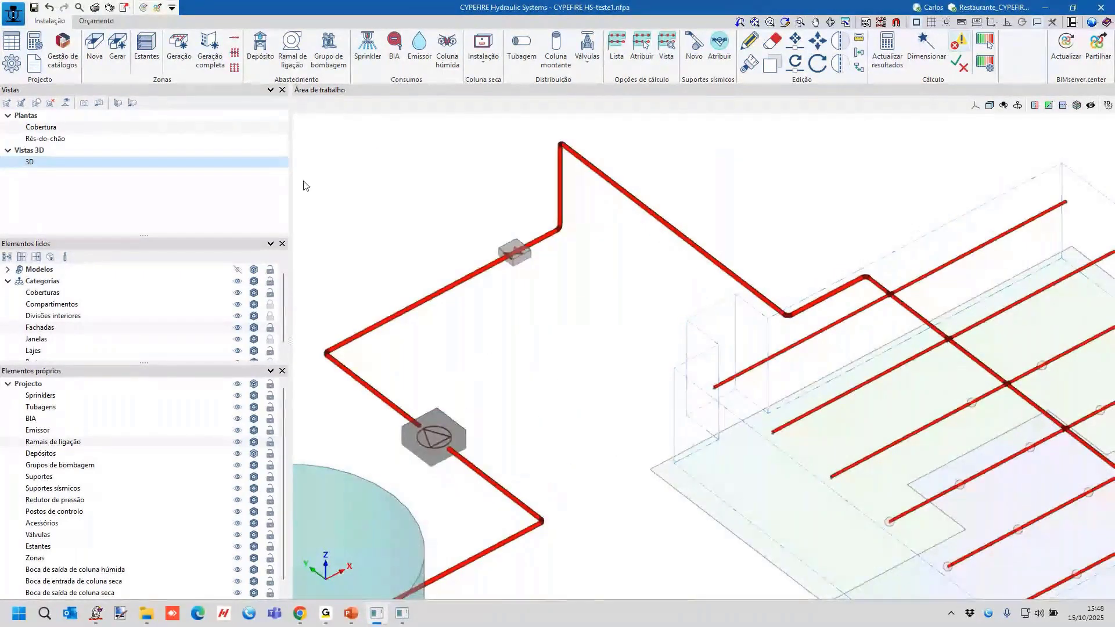
{"action": "left_click", "coordinate": [11, 62]}
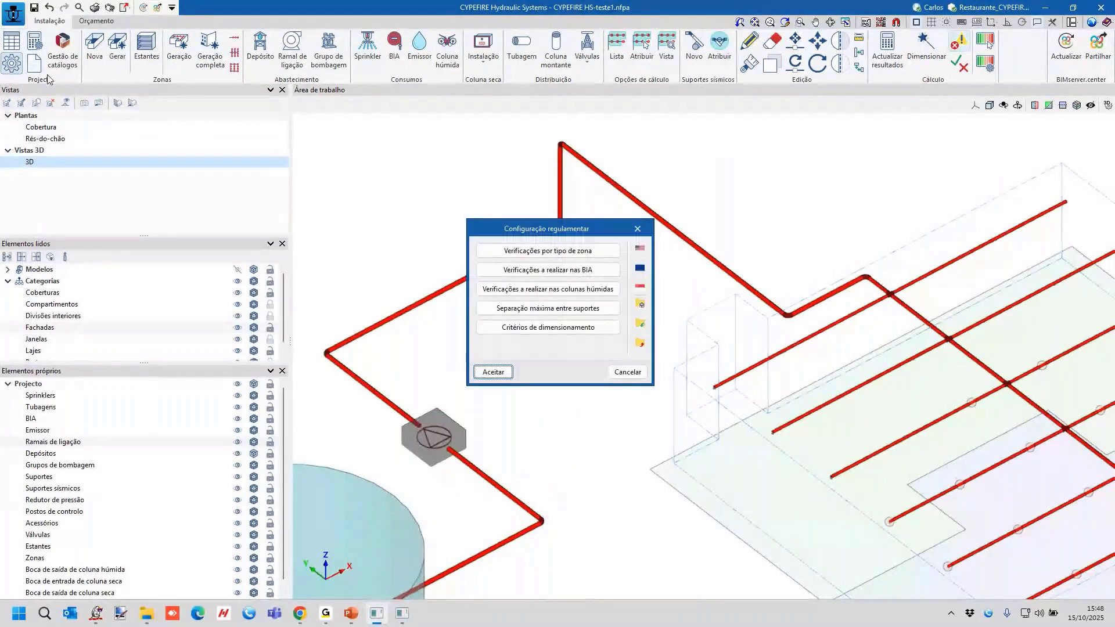
{"action": "left_click", "coordinate": [547, 250]}
{"action": "left_click", "coordinate": [435, 227]}
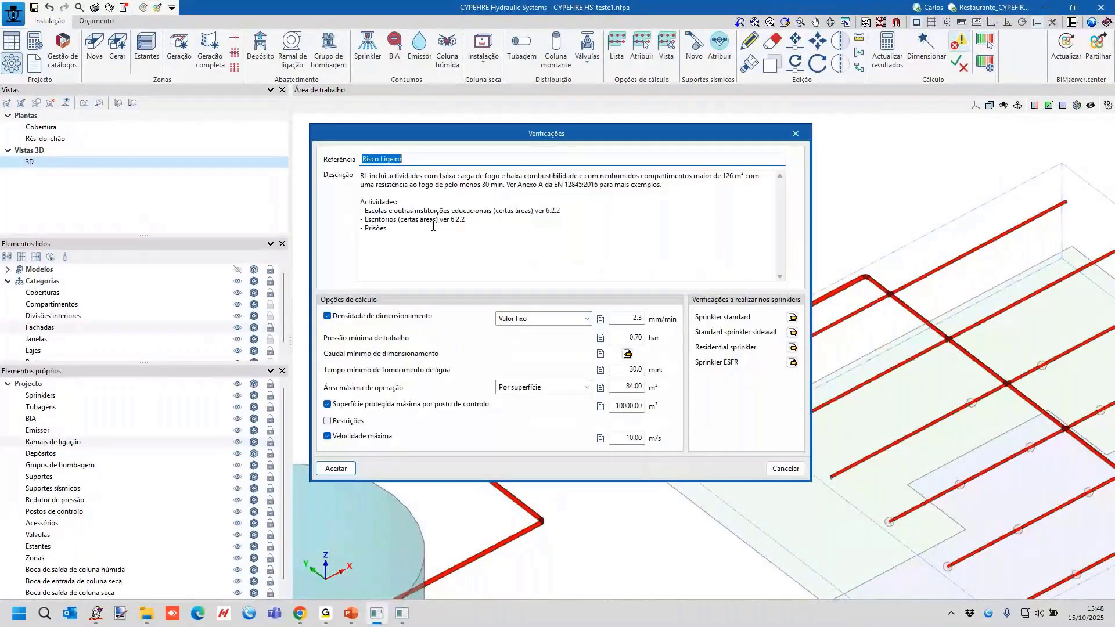
{"action": "left_click", "coordinate": [796, 133]}
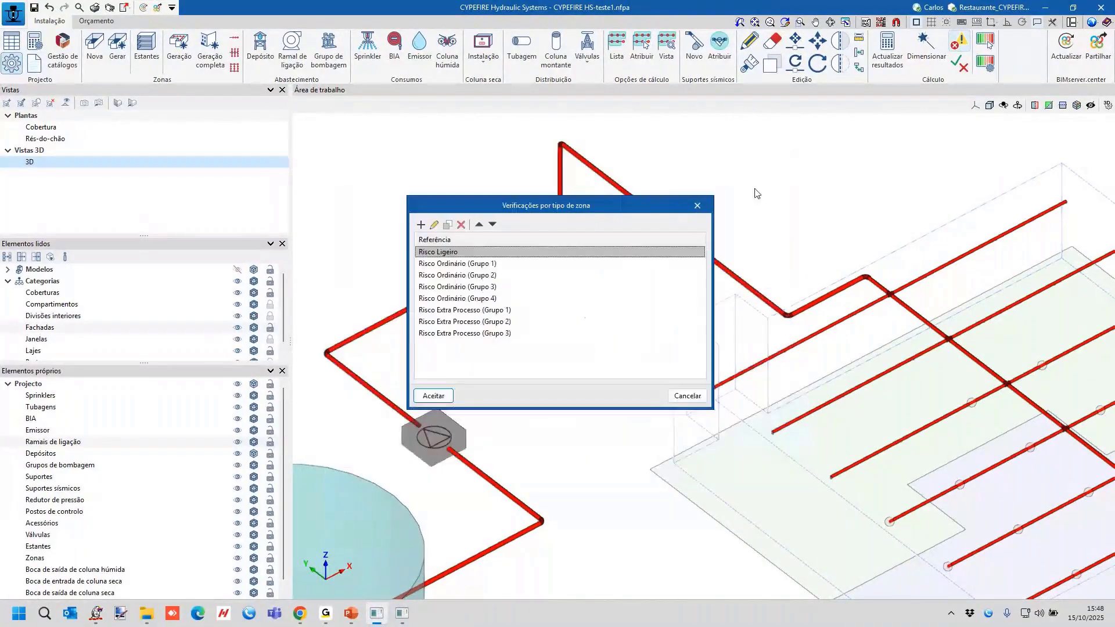
{"action": "left_click", "coordinate": [698, 206]}
{"action": "left_click", "coordinate": [637, 229]}
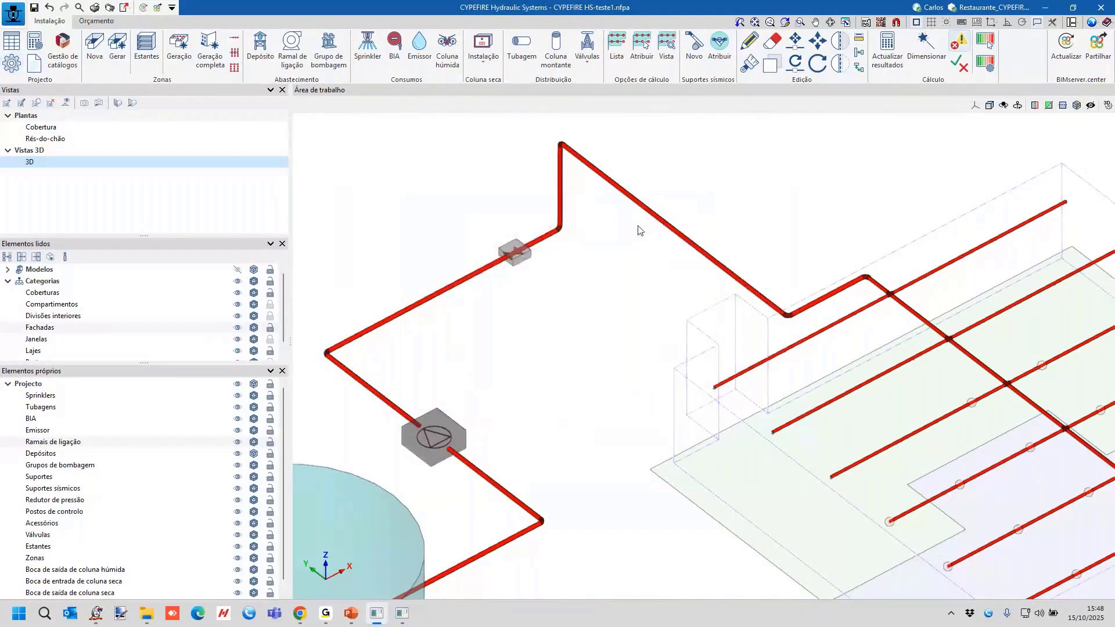
Reopen the verifications by zone type, discard a blank new entry, and review the calculation options and sprinkler checks of Risco Ligeiro.
{"action": "scroll", "coordinate": [604, 209], "scroll_direction": "down", "scroll_amount": 5}
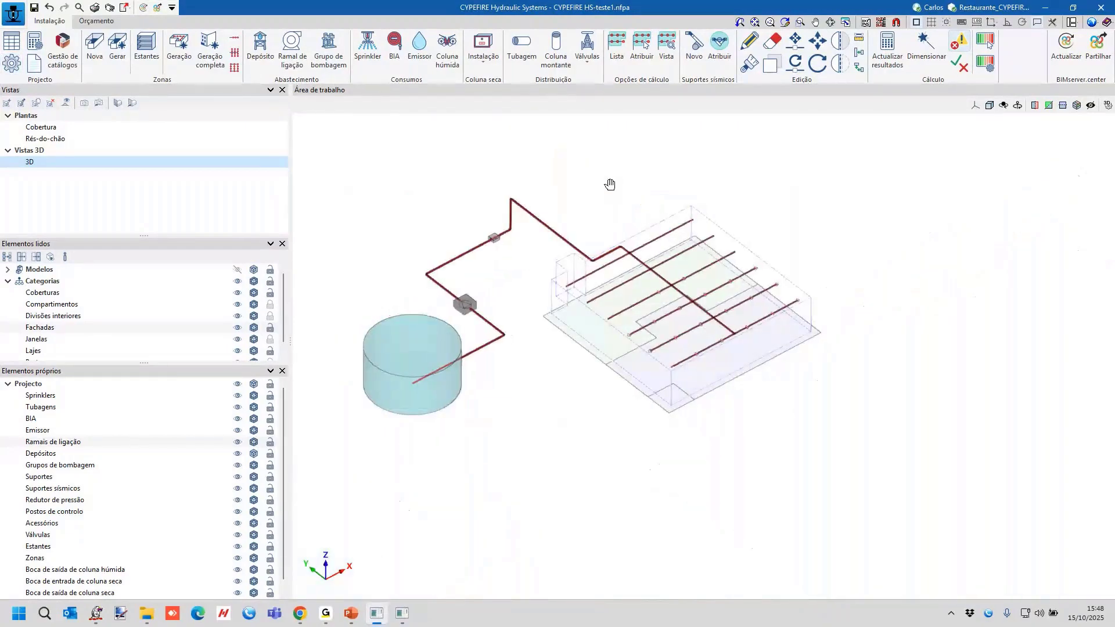
{"action": "scroll", "coordinate": [642, 199], "scroll_direction": "up", "scroll_amount": 1}
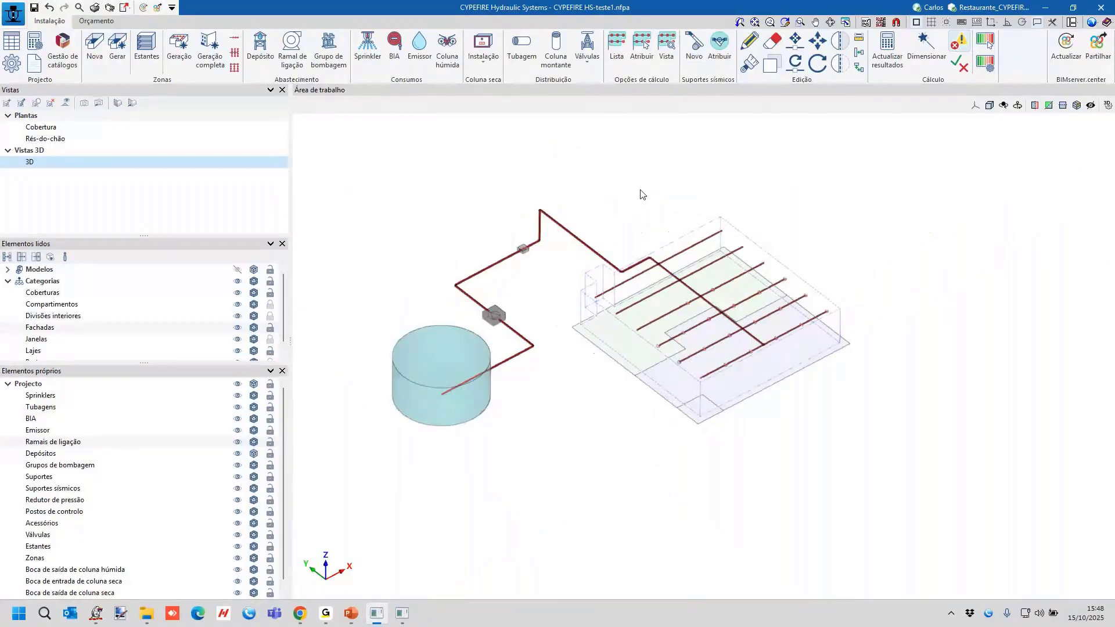
{"action": "scroll", "coordinate": [642, 194], "scroll_direction": "up", "scroll_amount": 2}
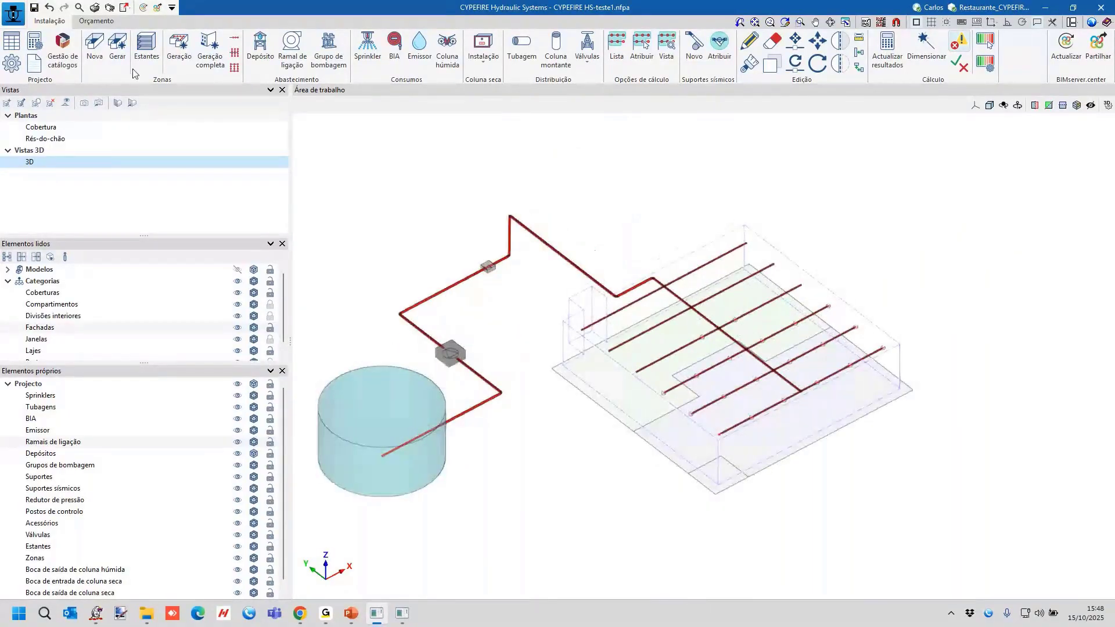
{"action": "left_click", "coordinate": [13, 62]}
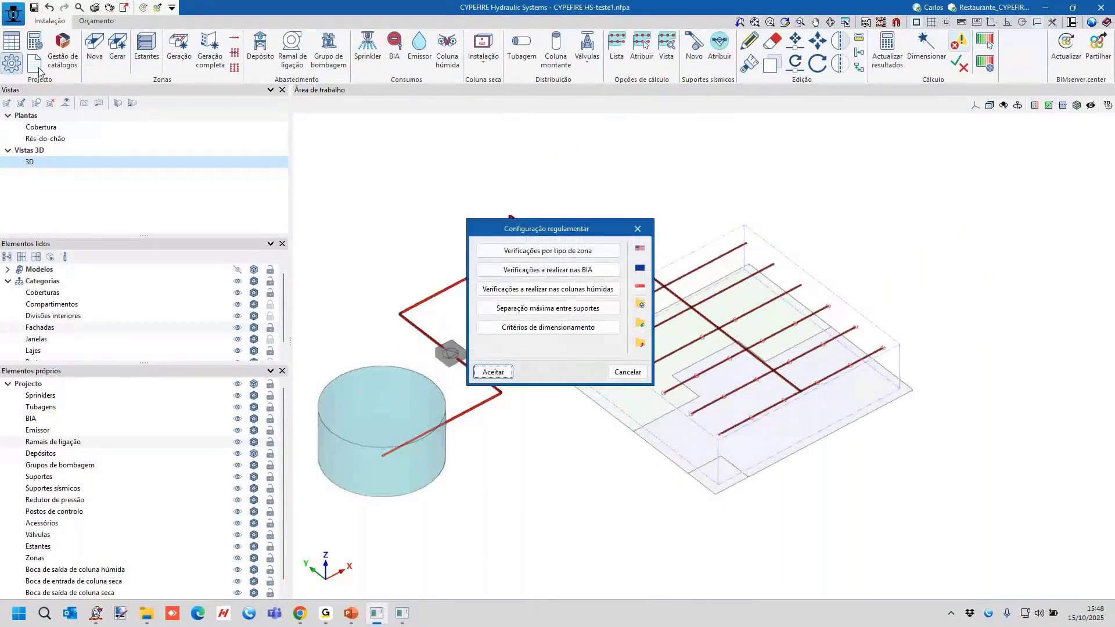
{"action": "left_click", "coordinate": [546, 251]}
{"action": "double_click", "coordinate": [546, 252]}
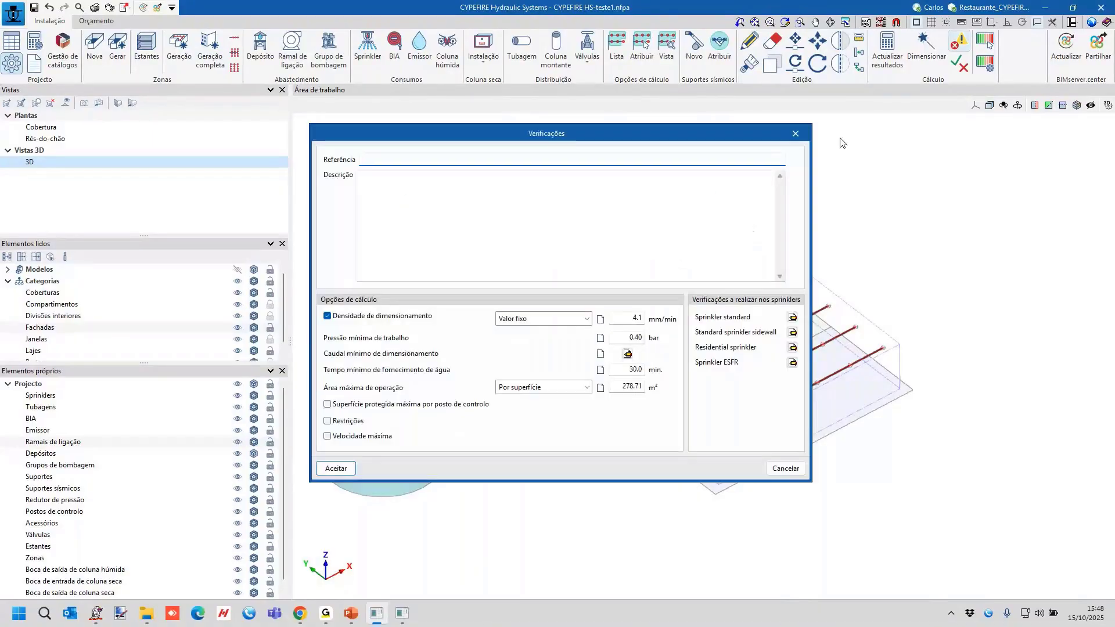
{"action": "left_click", "coordinate": [801, 139]}
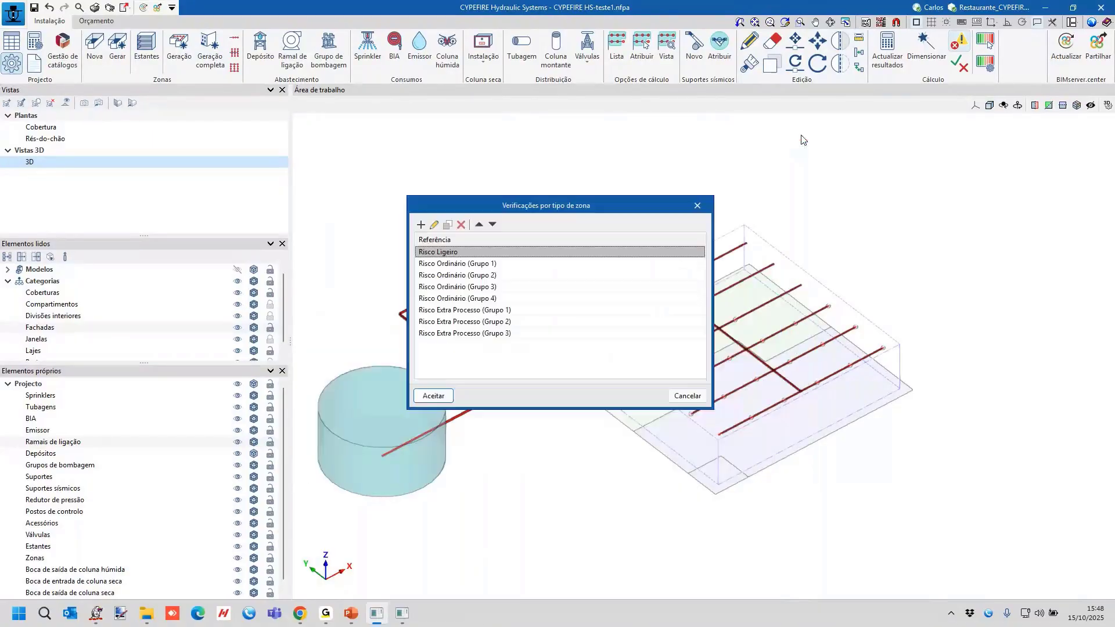
{"action": "left_click", "coordinate": [433, 224]}
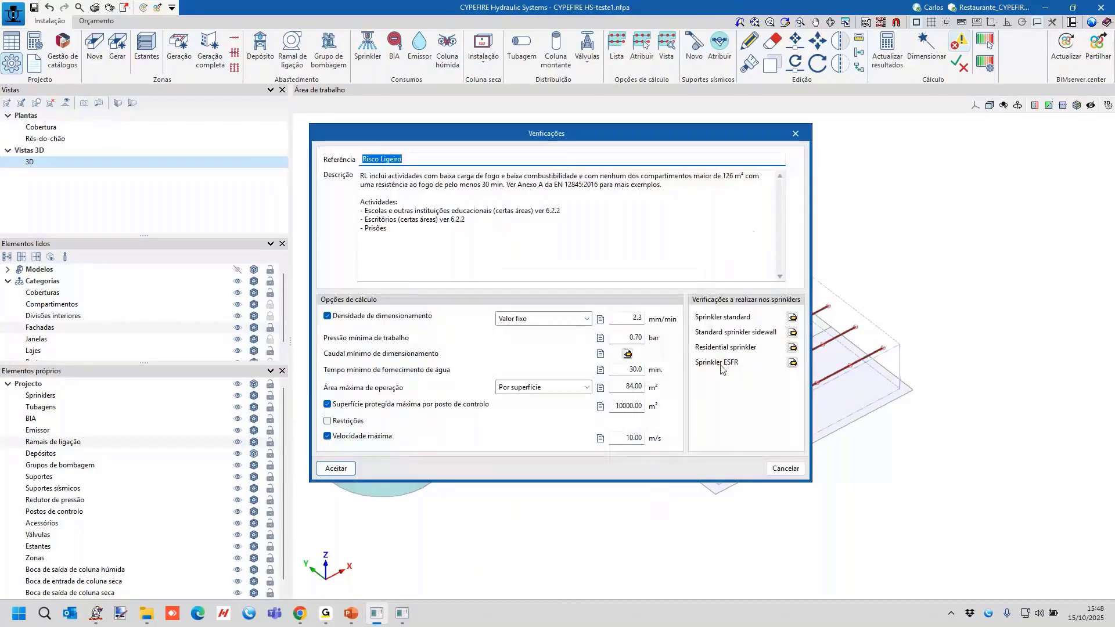
{"action": "left_click", "coordinate": [785, 468]}
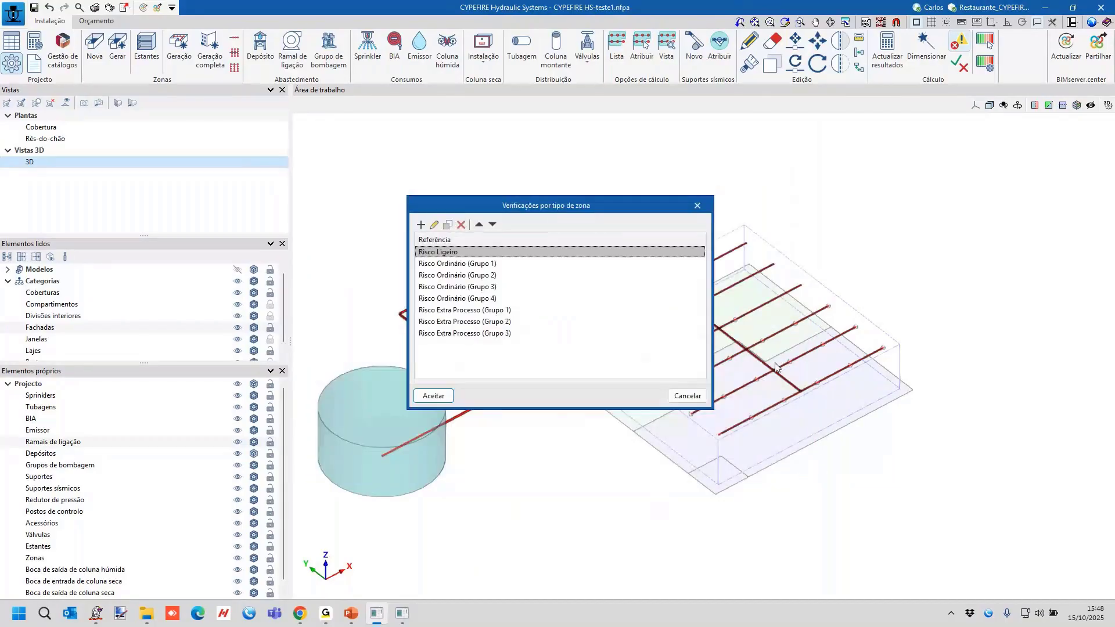
{"action": "left_click", "coordinate": [698, 206]}
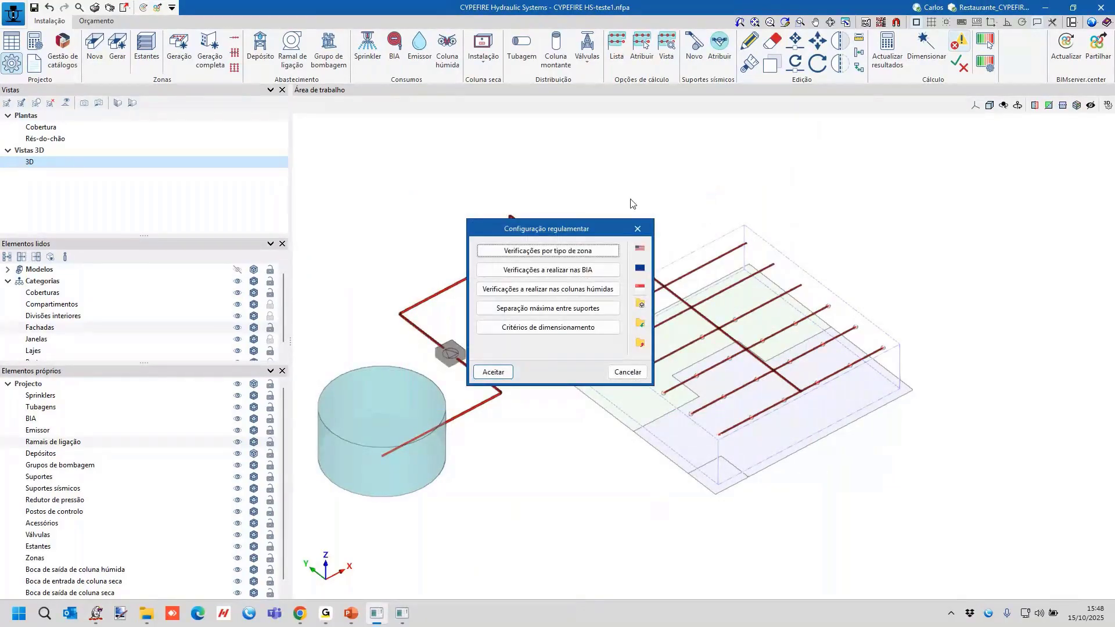
{"action": "left_click", "coordinate": [638, 228]}
Open the recently used RIA_Oficina Automóvel job and frame its hose reel network in the 3D view.
{"action": "left_click", "coordinate": [12, 13]}
{"action": "mouse_move", "coordinate": [76, 215]}
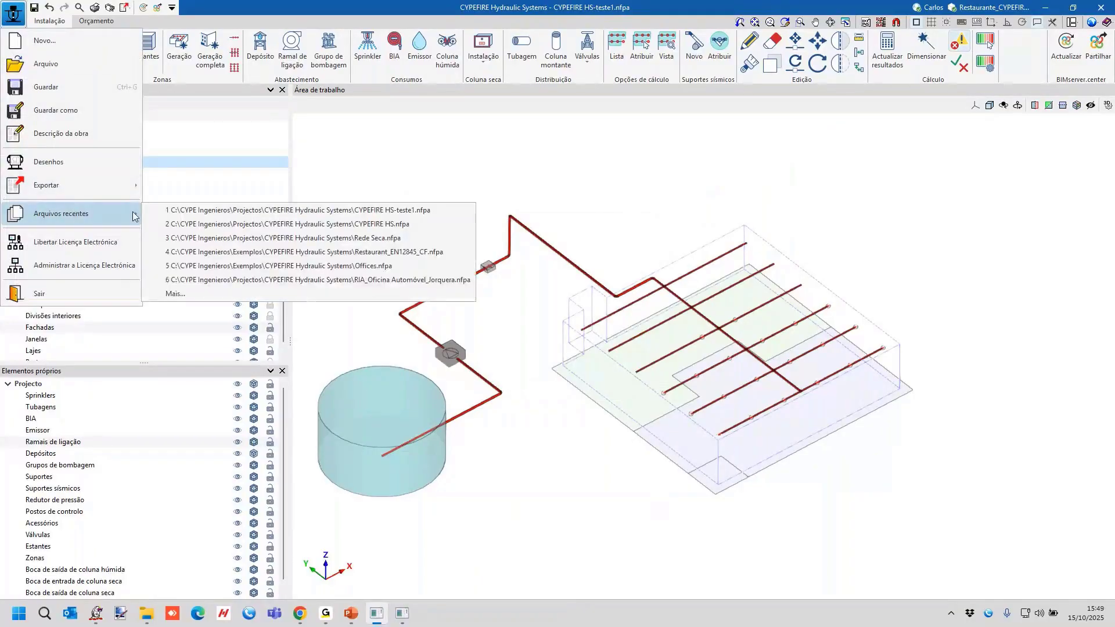
{"action": "left_click", "coordinate": [367, 280]}
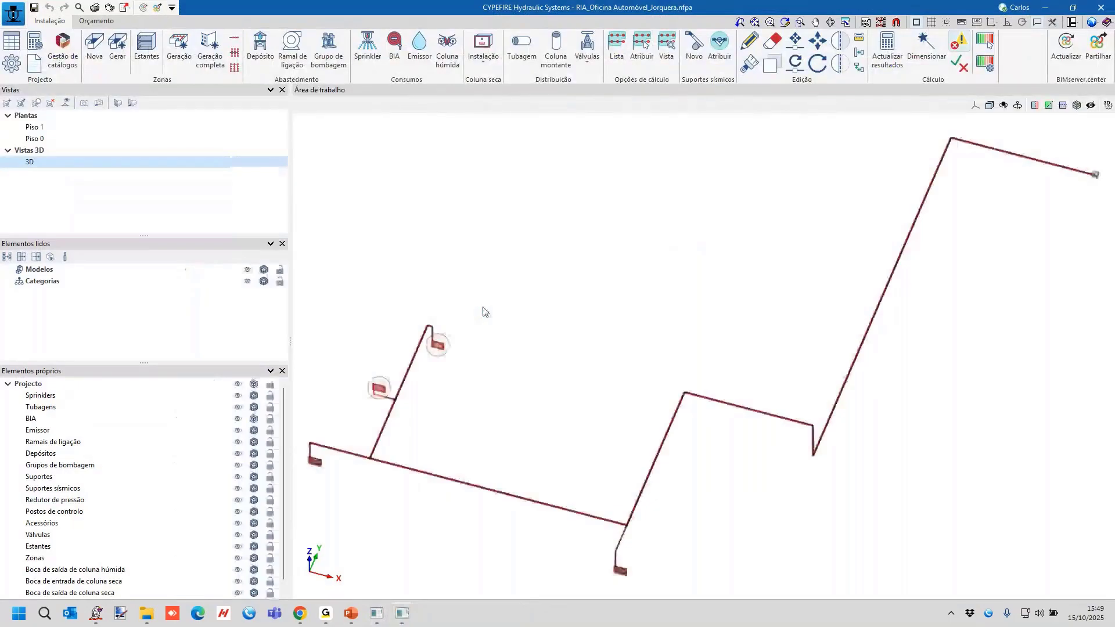
{"action": "middle_click_drag", "start_coordinate": [485, 312], "coordinate": [547, 180]}
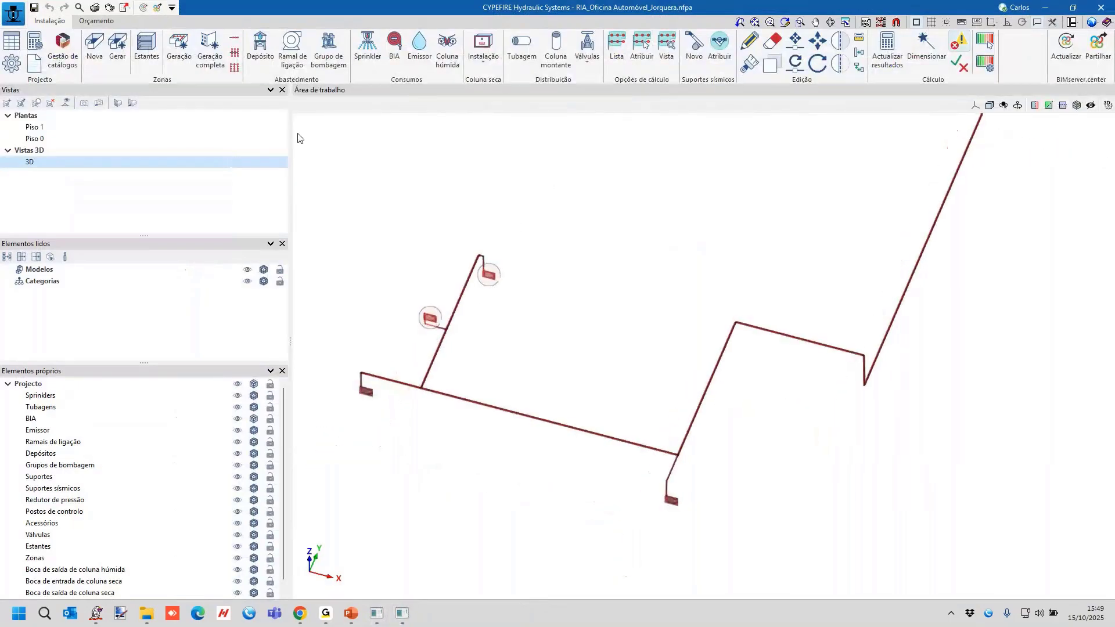
Read the BIA 25mm (K42) TC verification in the regulatory configuration and close it without changes.
{"action": "left_click", "coordinate": [9, 65]}
{"action": "left_click", "coordinate": [576, 278]}
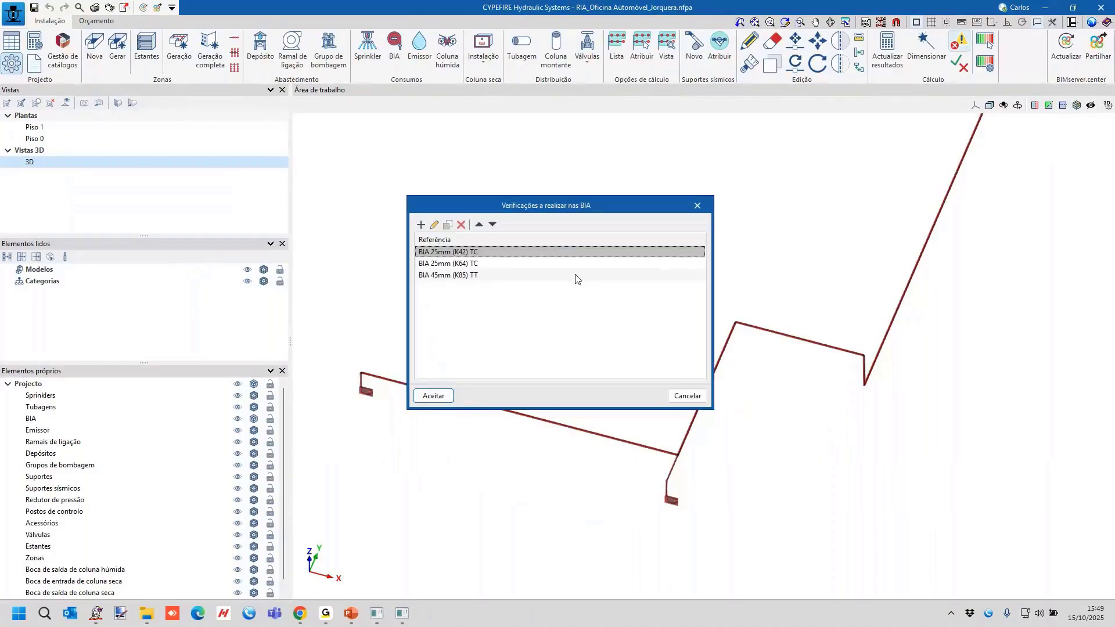
{"action": "left_click", "coordinate": [435, 225]}
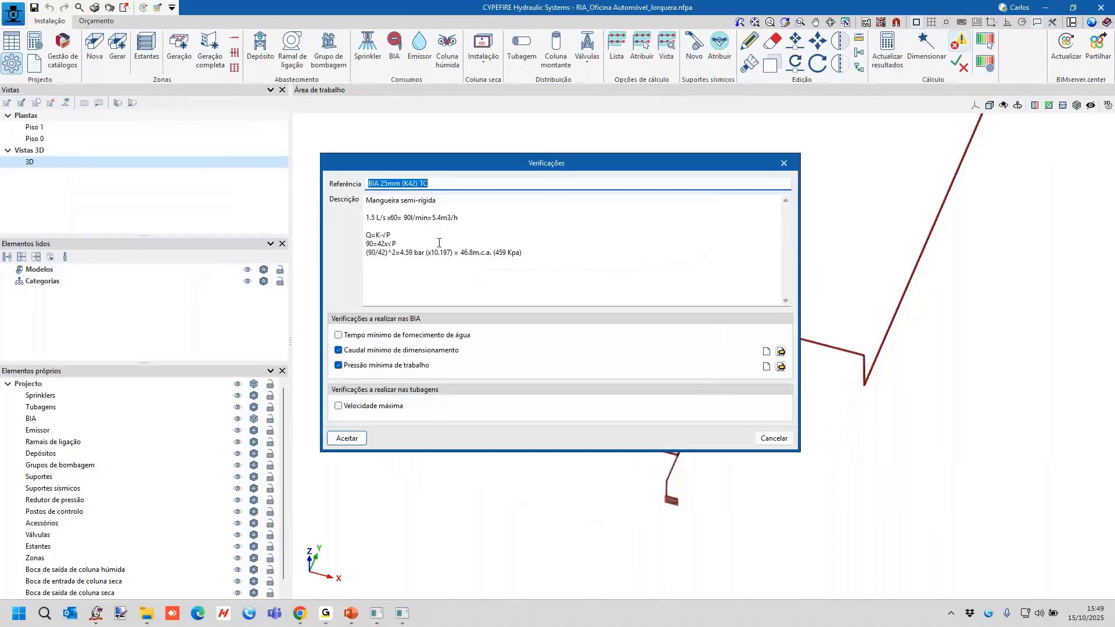
{"action": "left_click", "coordinate": [784, 163]}
{"action": "left_click", "coordinate": [697, 204]}
{"action": "left_click", "coordinate": [621, 372]}
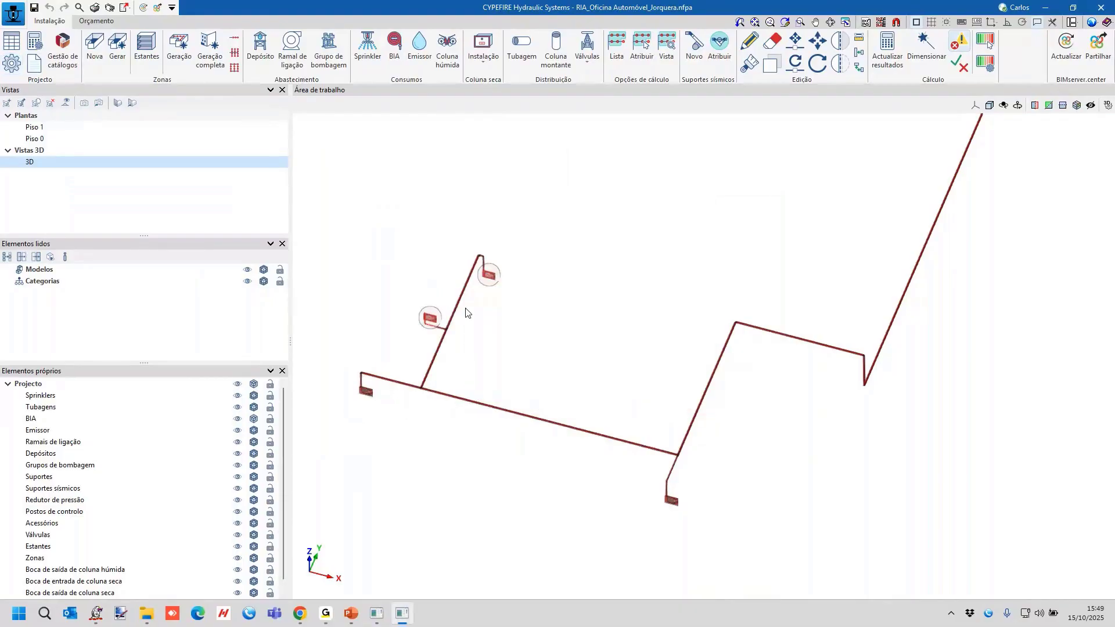
Inspect the data and available verification types of the fire hose reel at the end of the short branch, and cancel without changes.
{"action": "left_click", "coordinate": [488, 283]}
{"action": "left_click", "coordinate": [644, 330]}
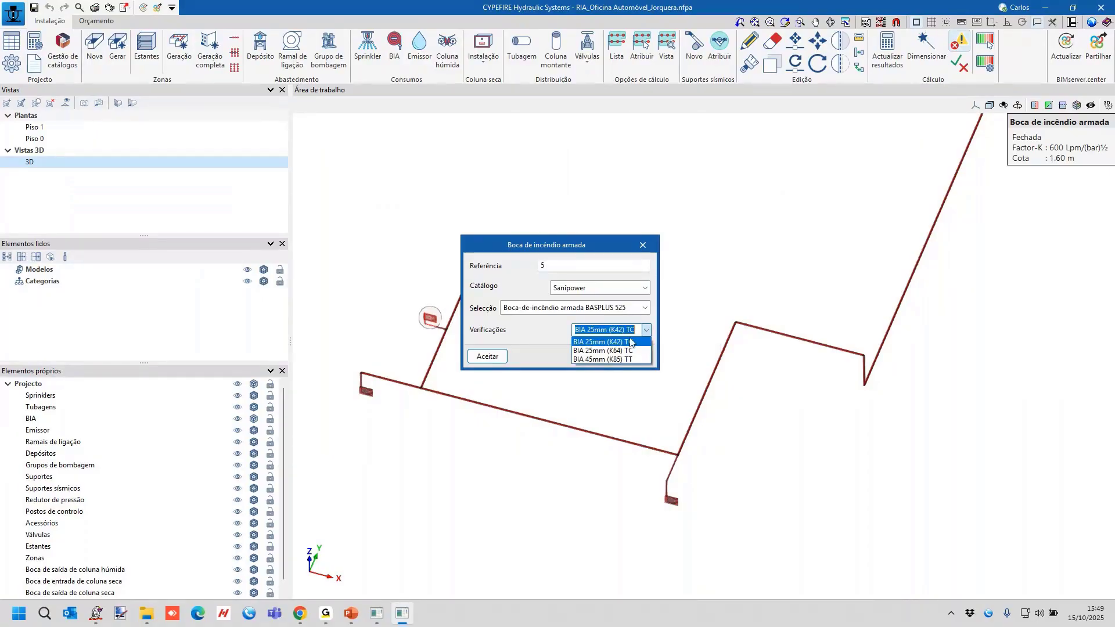
{"action": "left_click", "coordinate": [631, 342]}
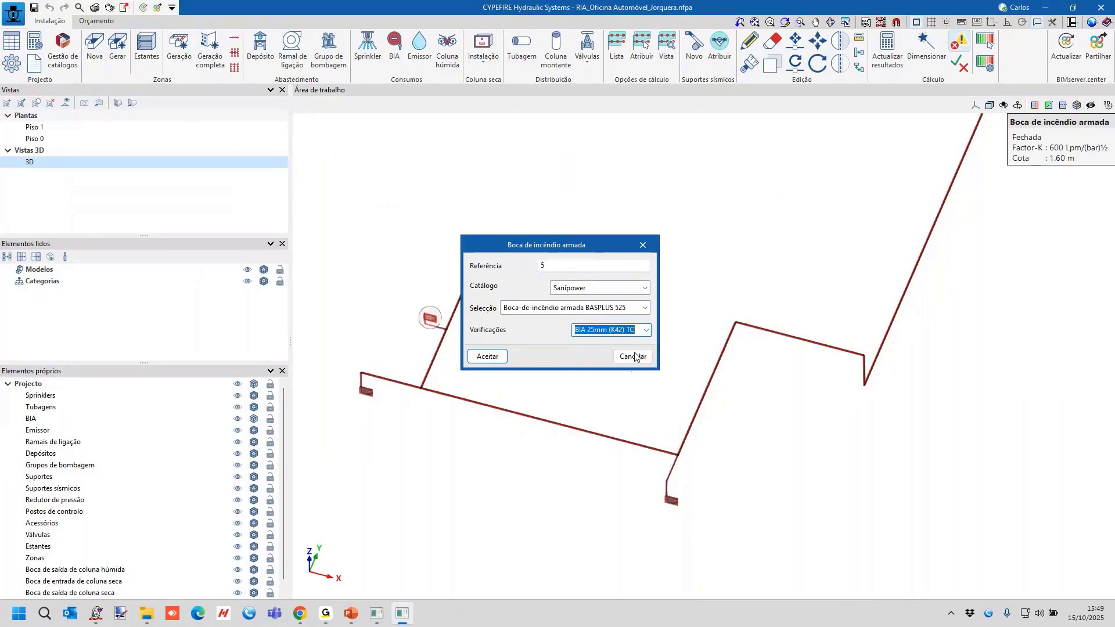
{"action": "left_click", "coordinate": [633, 357]}
{"action": "scroll", "coordinate": [570, 340], "scroll_direction": "down", "scroll_amount": 1}
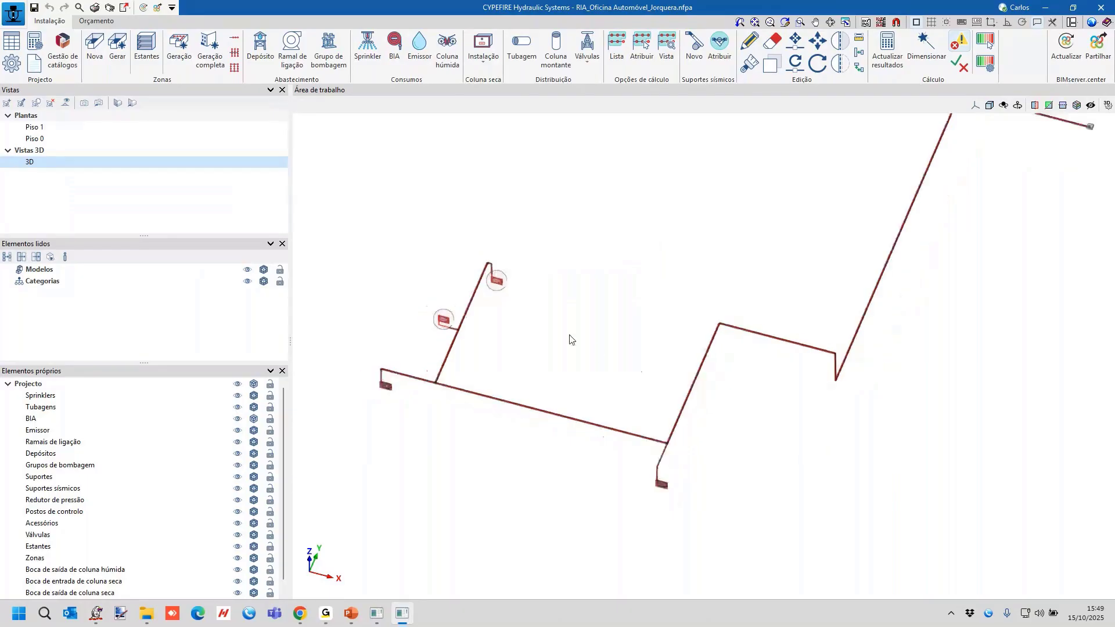
{"action": "scroll", "coordinate": [583, 318], "scroll_direction": "down", "scroll_amount": 3}
{"action": "middle_click_drag", "start_coordinate": [585, 304], "coordinate": [652, 288]}
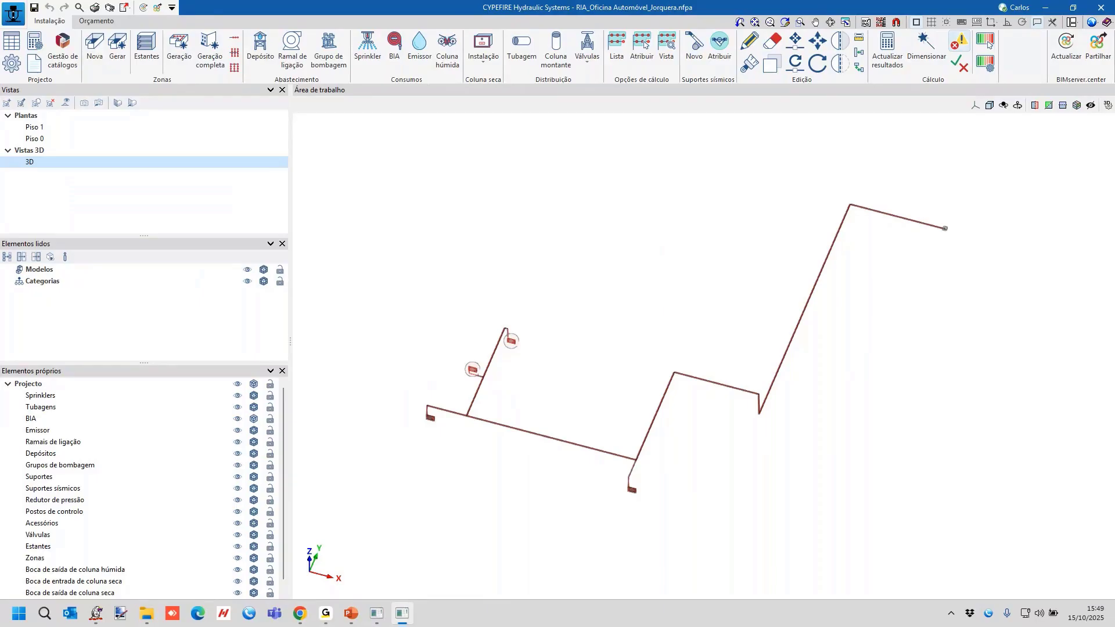
{"action": "scroll", "coordinate": [966, 219], "scroll_direction": "up", "scroll_amount": 5}
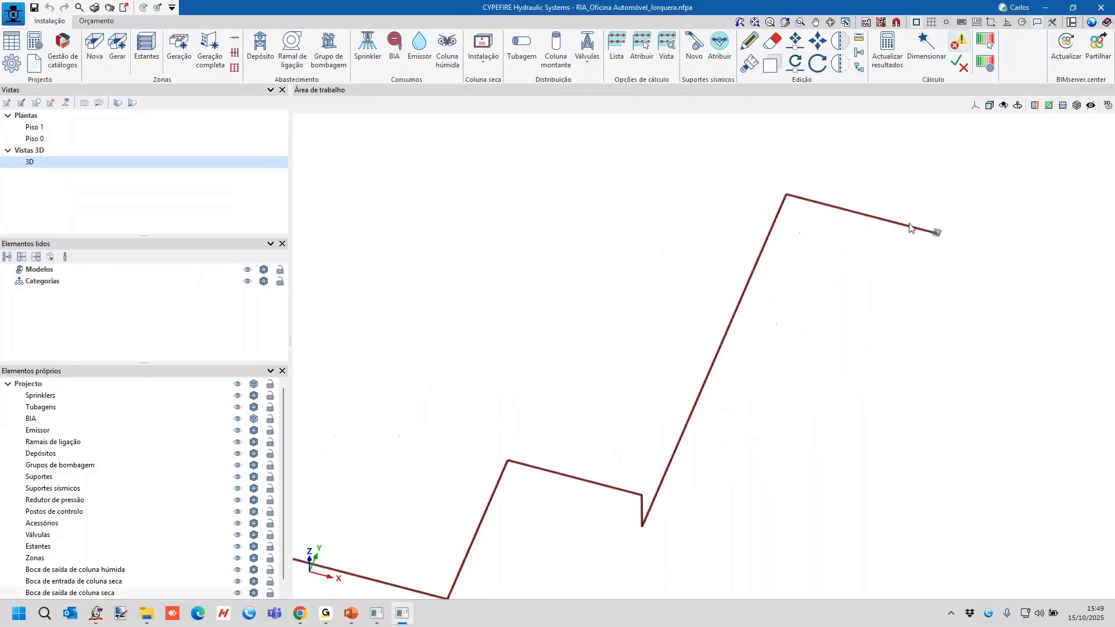
{"action": "scroll", "coordinate": [906, 238], "scroll_direction": "down", "scroll_amount": 5}
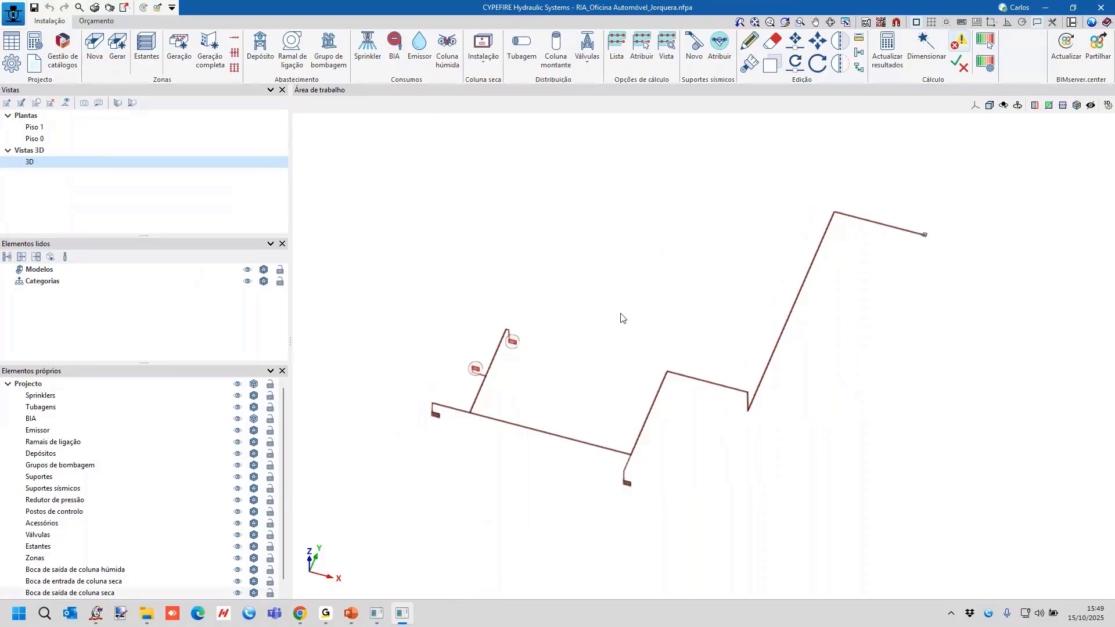
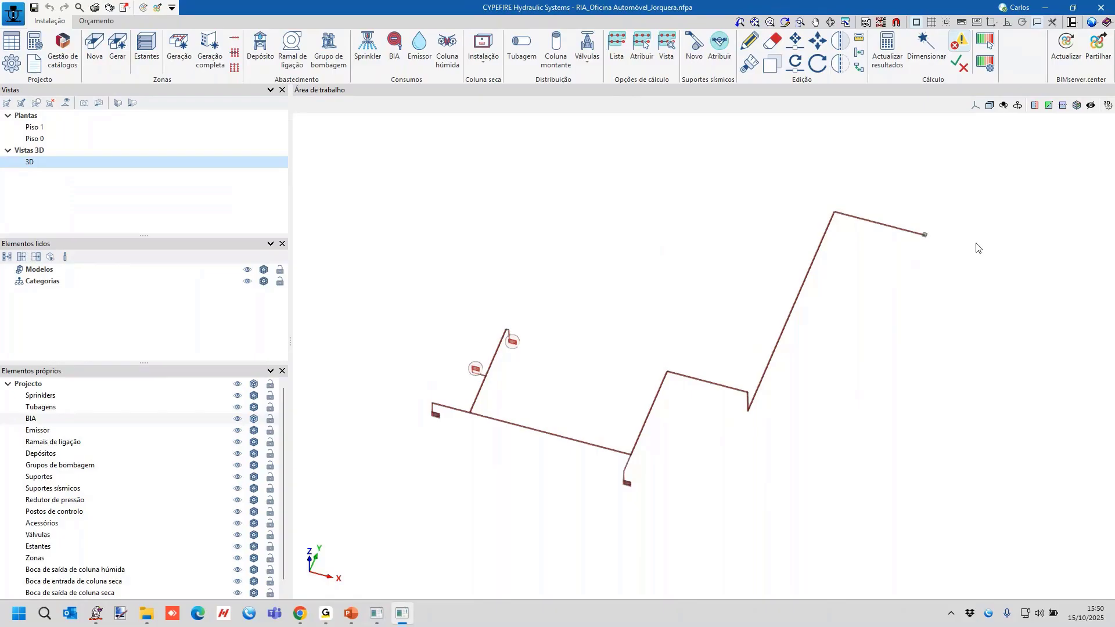
{"action": "left_click", "coordinate": [21, 16]}
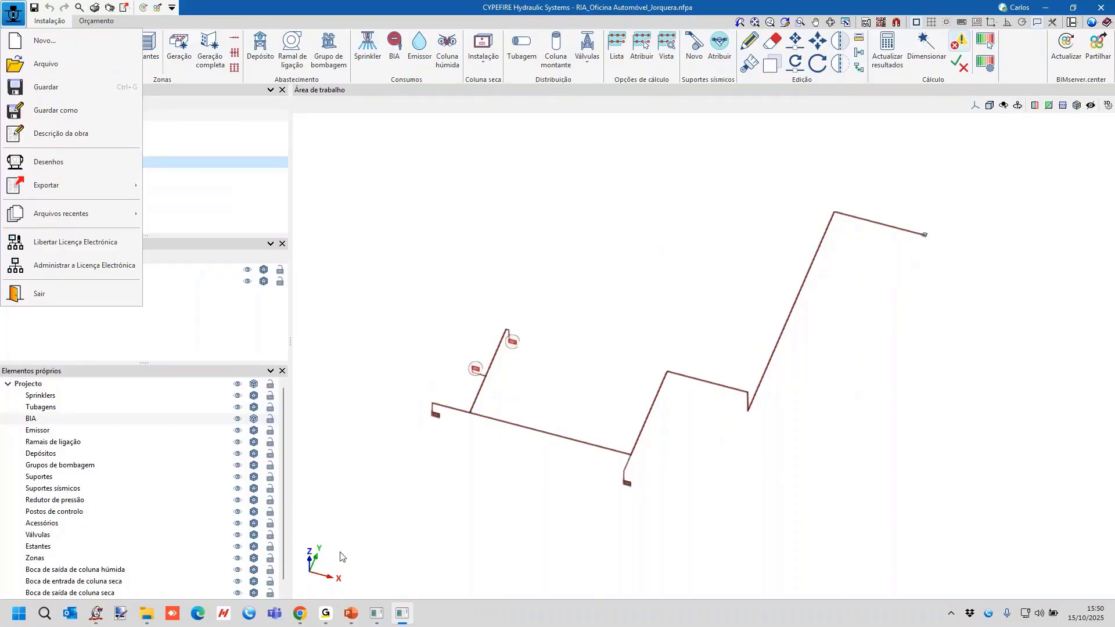
{"action": "mouse_move", "coordinate": [302, 614]}
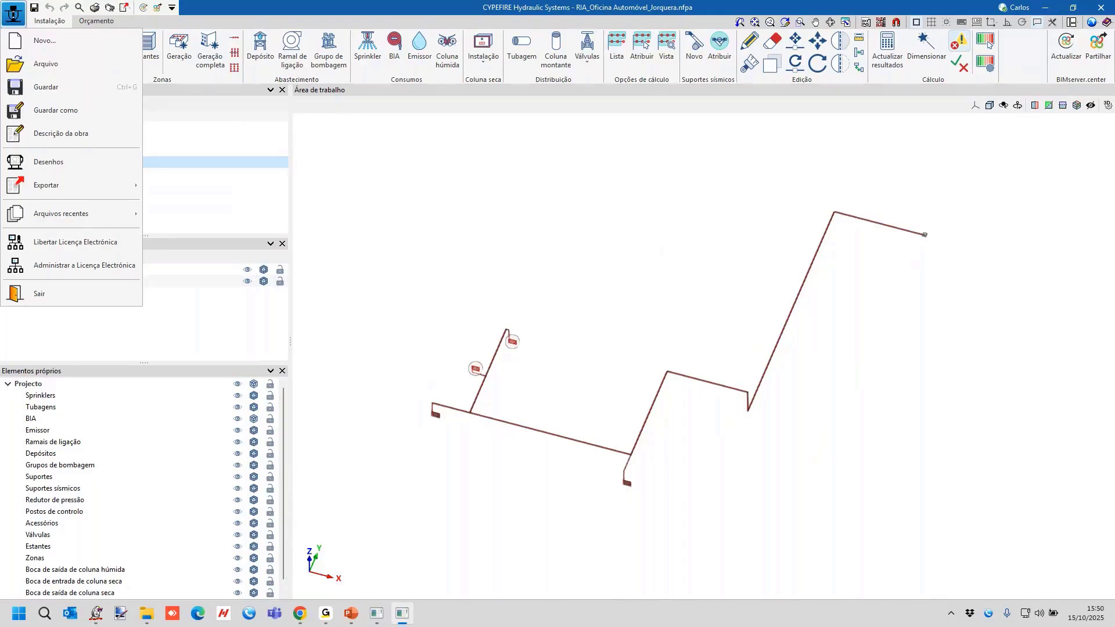
{"action": "left_click", "coordinate": [544, 240]}
{"action": "left_click", "coordinate": [578, 283]}
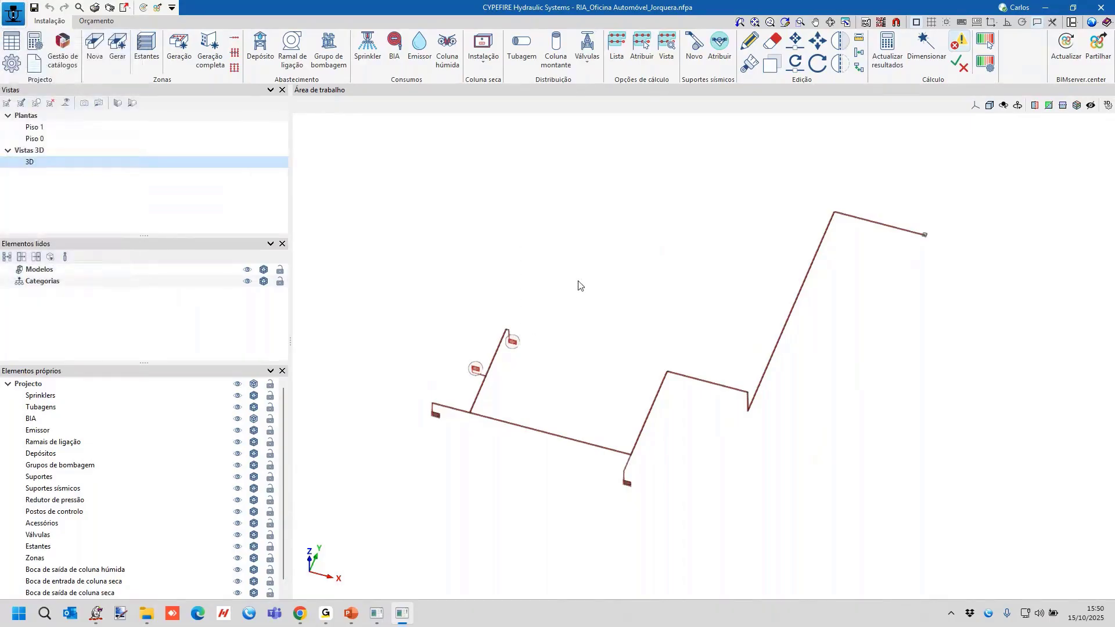
{"action": "mouse_move", "coordinate": [513, 345]}
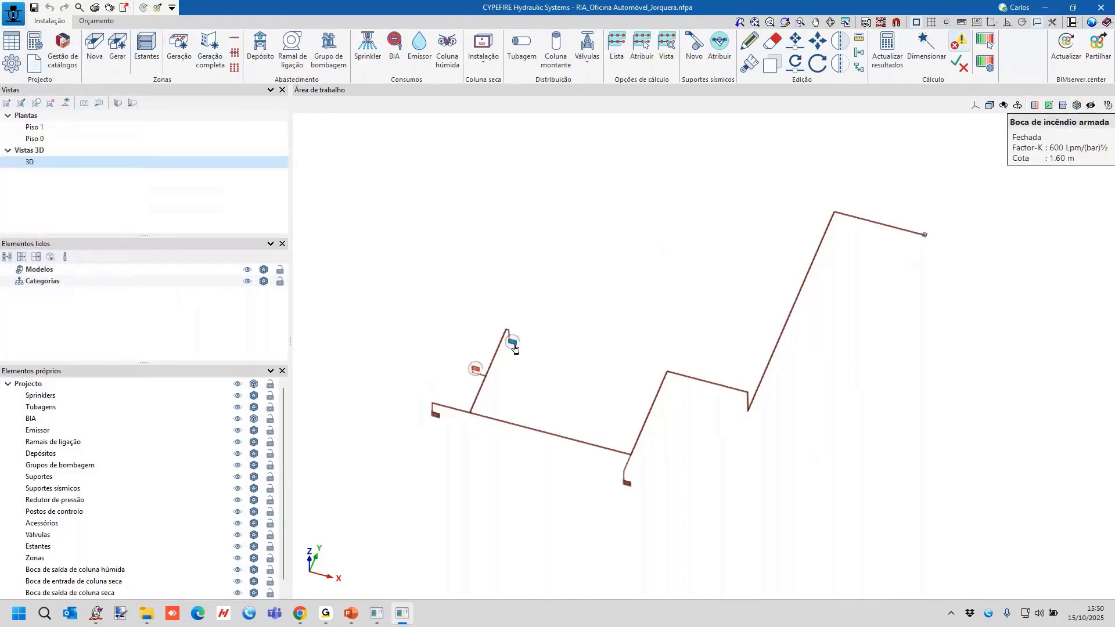
Review the BIA 25mm (K42) TC verification's pressure calculation and minimum design flow in the regulatory configuration, closing them without changes.
{"action": "left_click", "coordinate": [13, 67]}
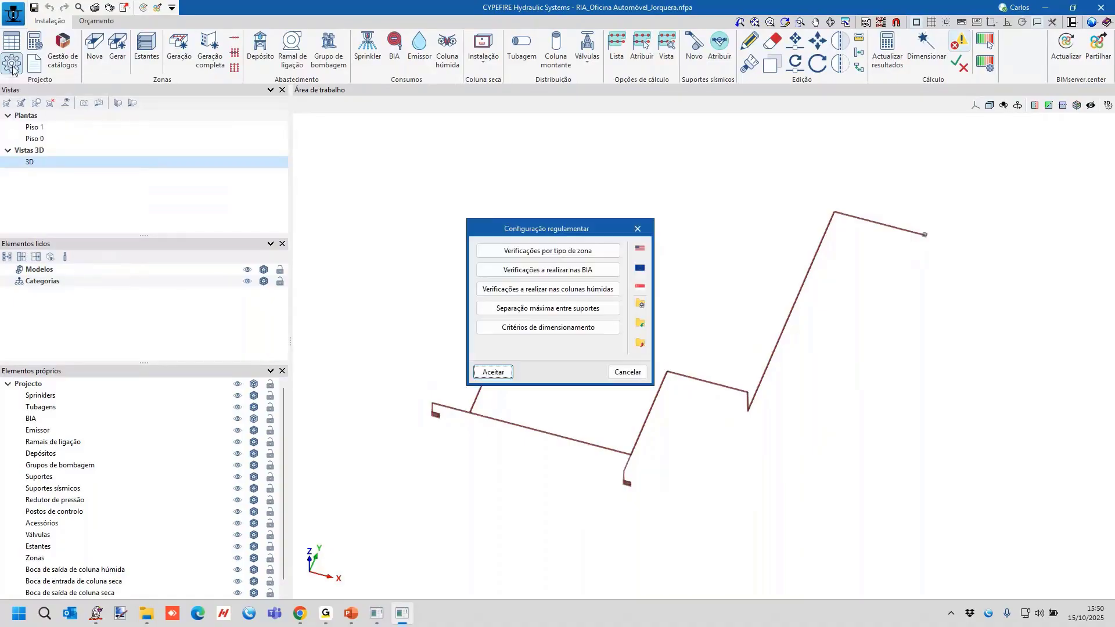
{"action": "left_click", "coordinate": [547, 270]}
{"action": "left_click", "coordinate": [437, 225]}
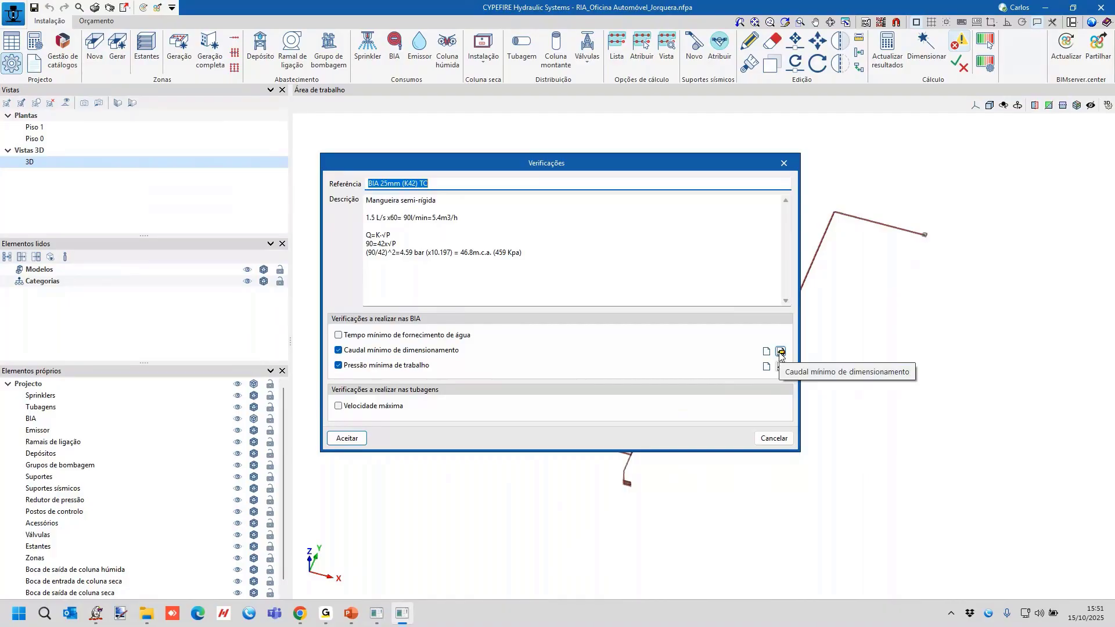
{"action": "left_click", "coordinate": [376, 244]}
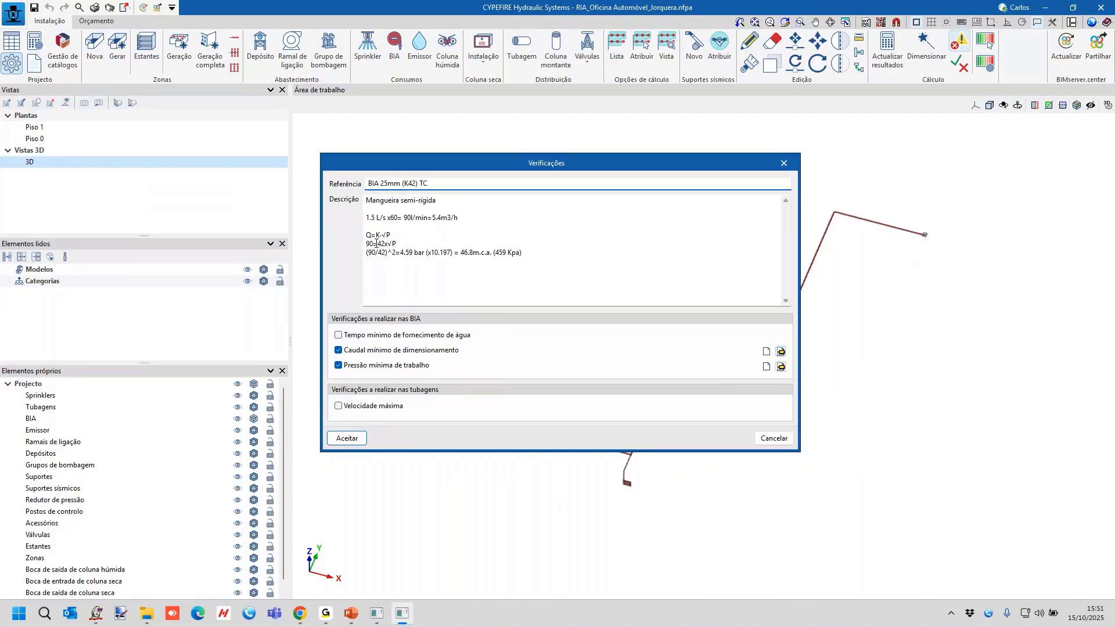
{"action": "left_click_drag", "start_coordinate": [377, 244], "coordinate": [366, 244]}
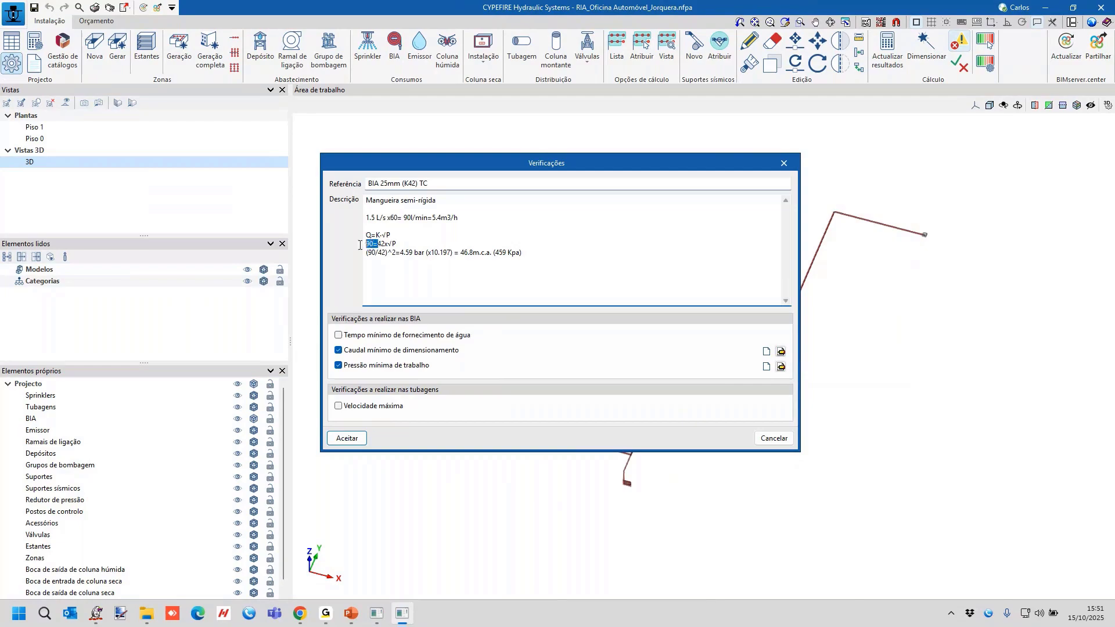
{"action": "left_click", "coordinate": [781, 352]}
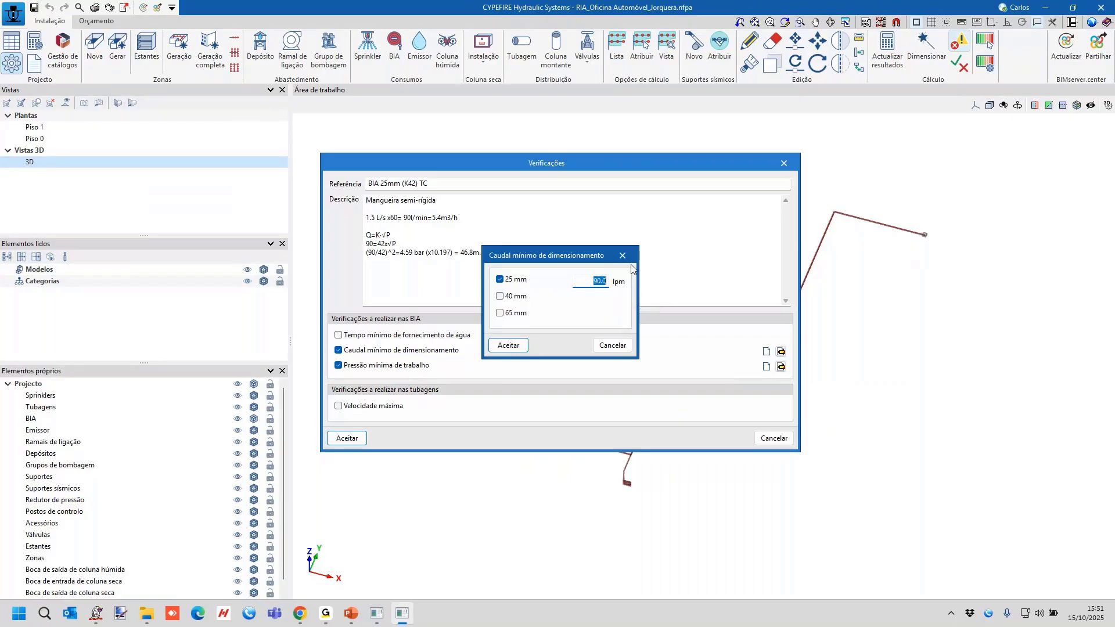
{"action": "left_click", "coordinate": [625, 249]}
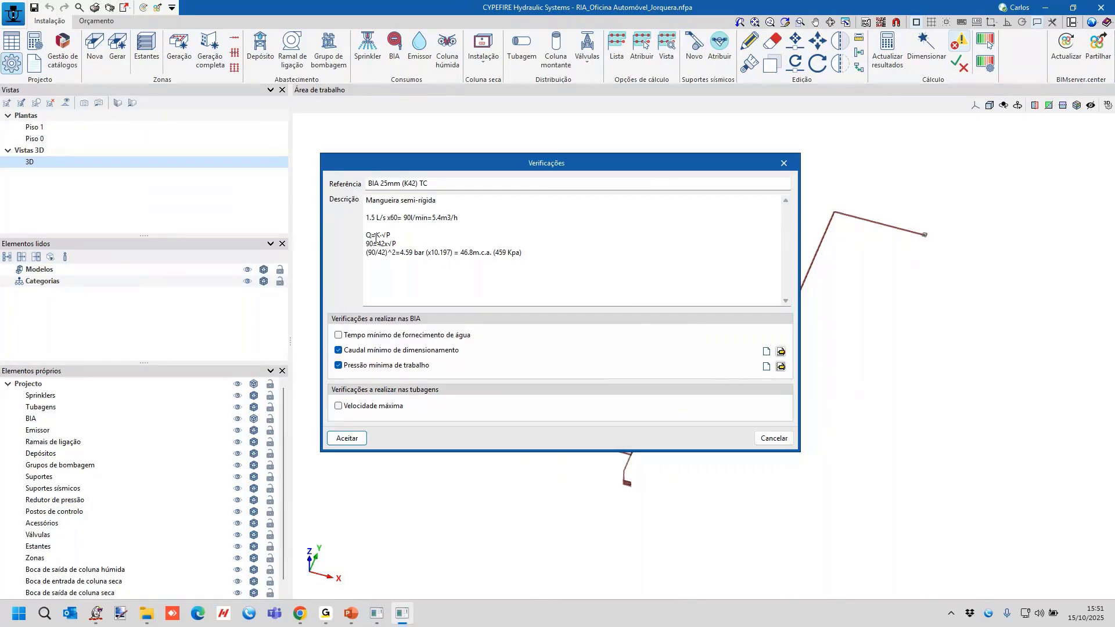
{"action": "left_click_drag", "start_coordinate": [426, 254], "coordinate": [397, 253]}
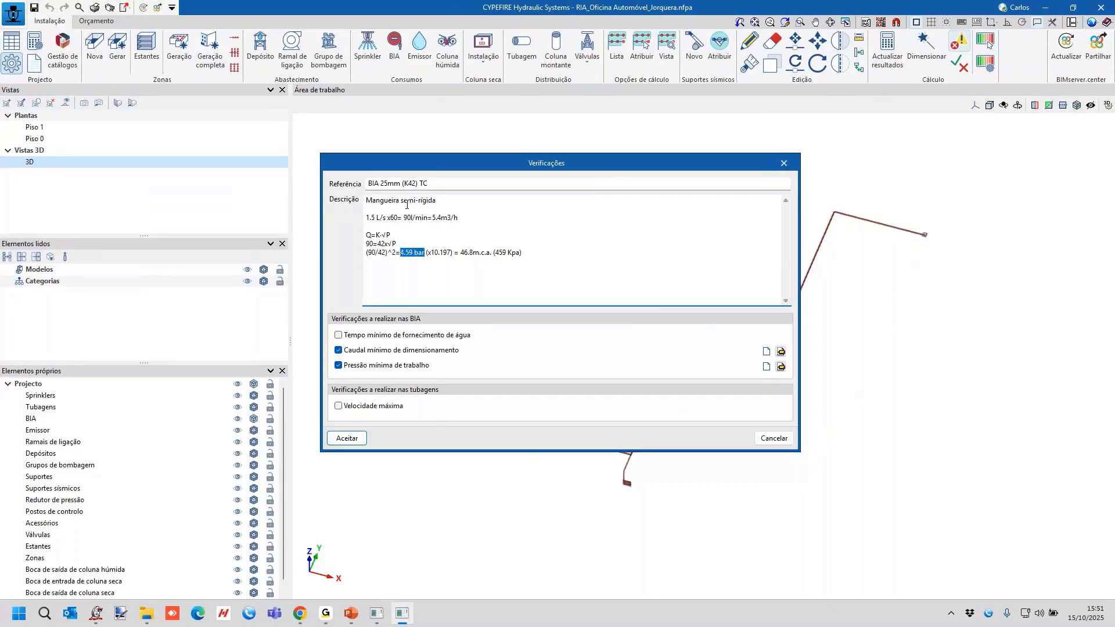
{"action": "left_click", "coordinate": [786, 164]}
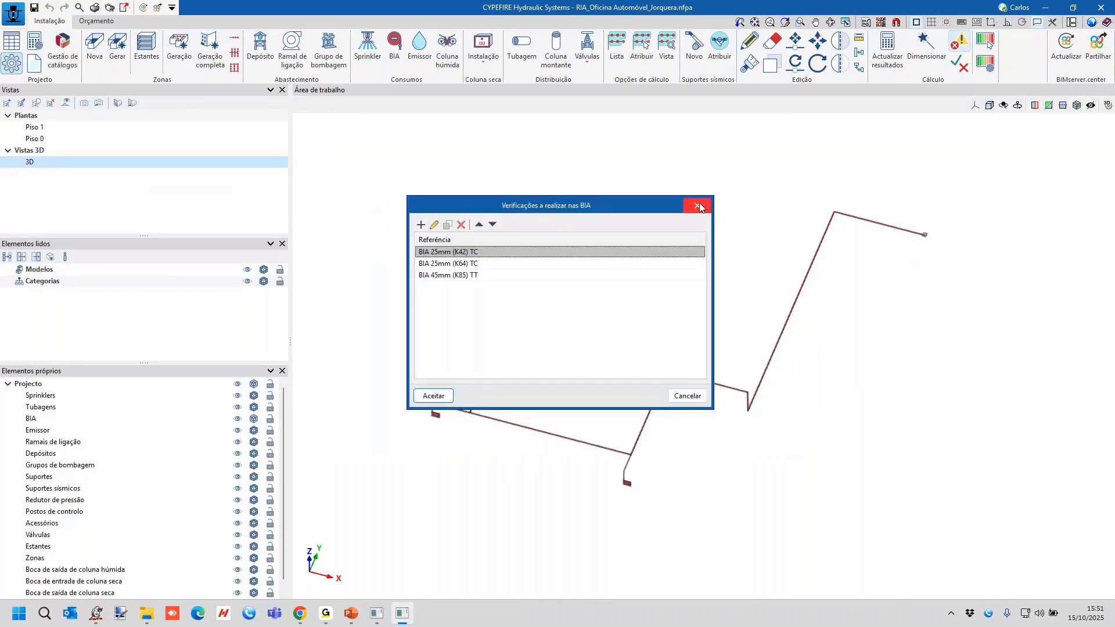
Review the flow and pressure calculation in the BIA 25mm (K64) TC verification, and close the hose reel verifications without changes.
{"action": "left_click", "coordinate": [461, 275]}
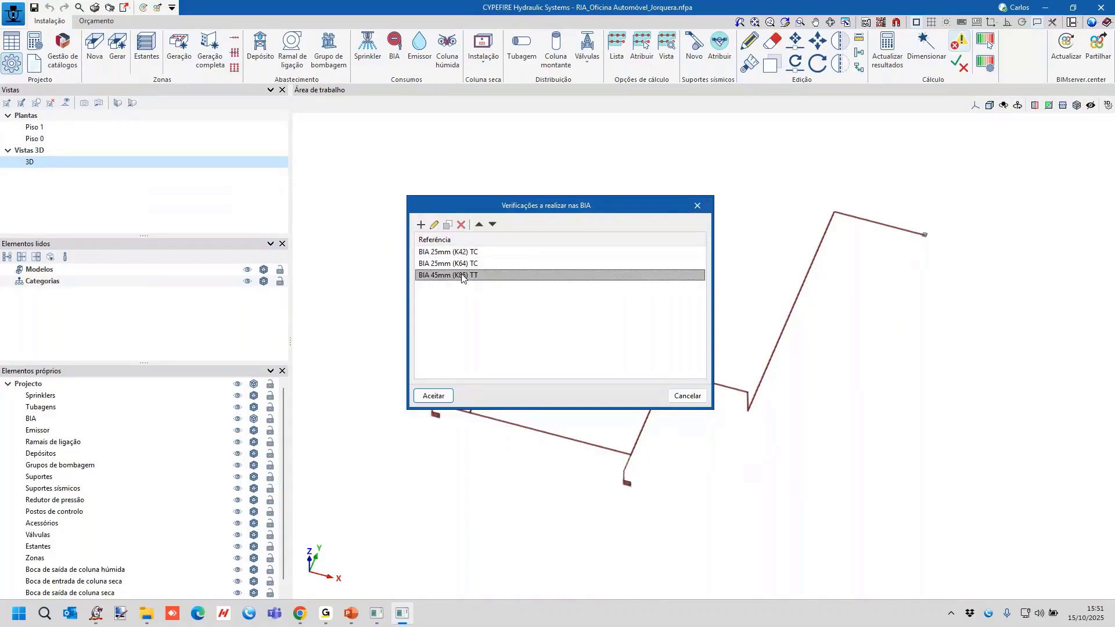
{"action": "left_click", "coordinate": [461, 264]}
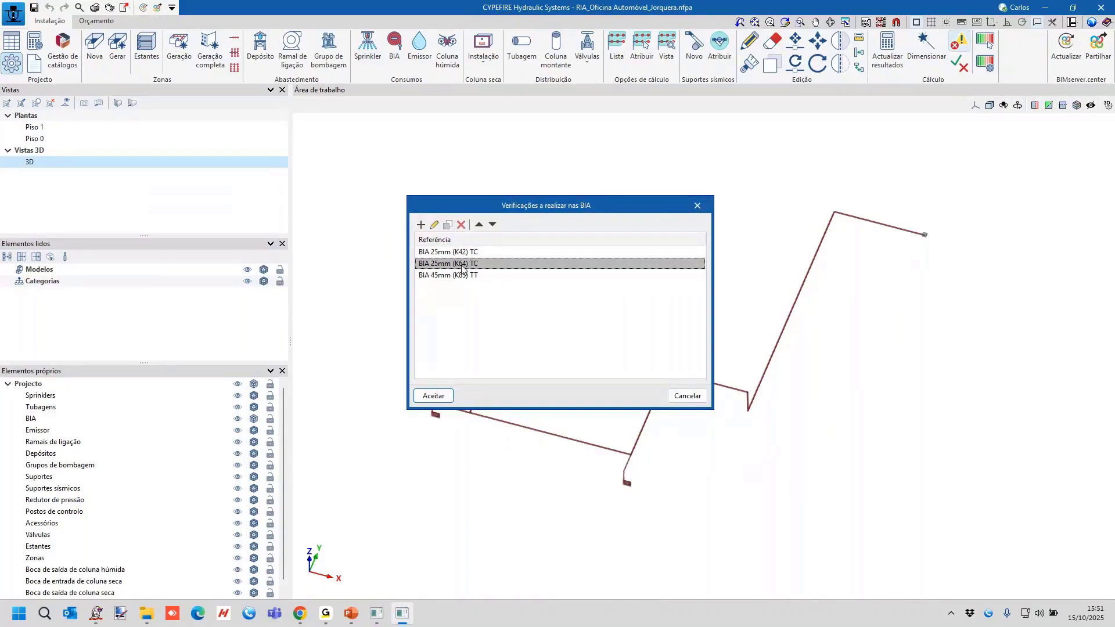
{"action": "double_click", "coordinate": [462, 265]}
{"action": "left_click_drag", "start_coordinate": [461, 219], "coordinate": [358, 216]}
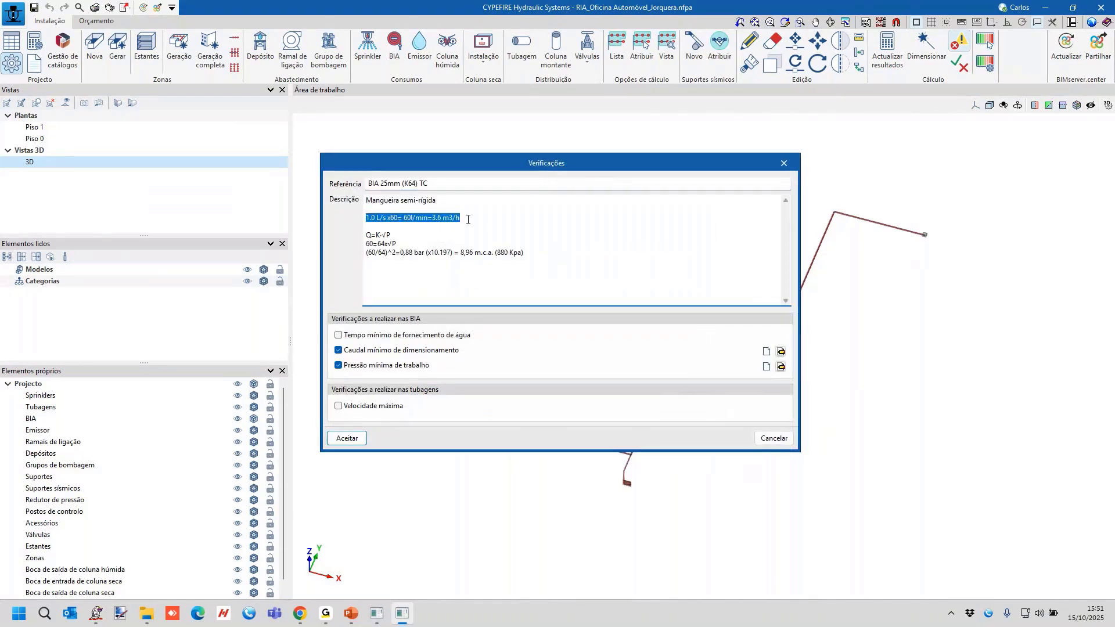
{"action": "left_click_drag", "start_coordinate": [468, 219], "coordinate": [363, 220]}
{"action": "left_click_drag", "start_coordinate": [464, 219], "coordinate": [363, 220]}
{"action": "left_click", "coordinate": [783, 164]}
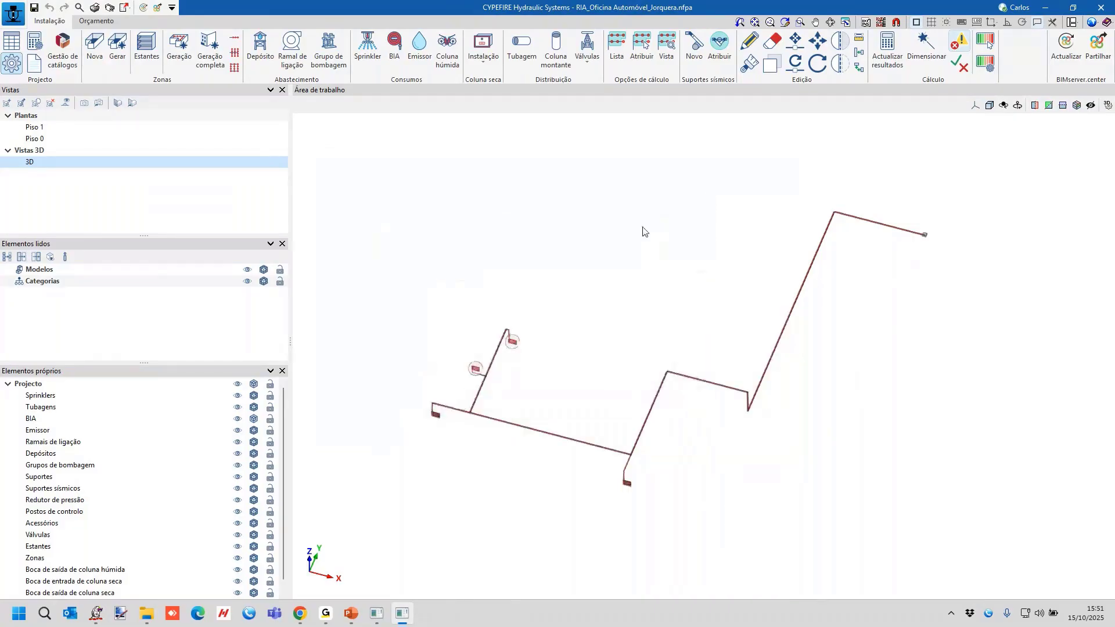
{"action": "left_click", "coordinate": [697, 207]}
Switch to Chrome and open CYPE's download area through the version downloads on the Top Informática website.
{"action": "left_click", "coordinate": [304, 613]}
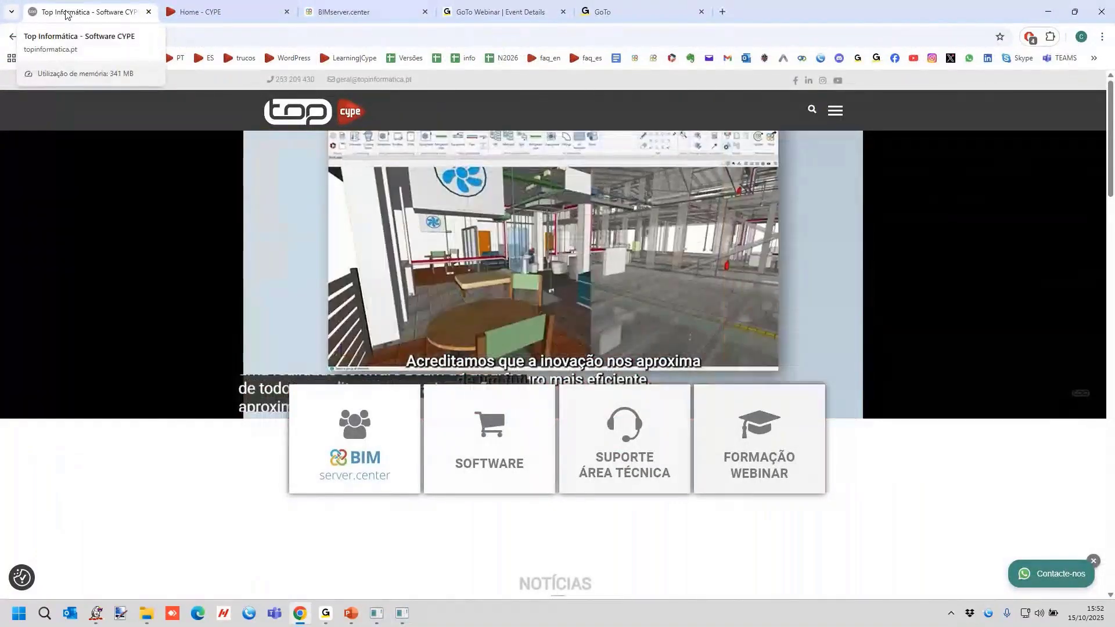
{"action": "mouse_move", "coordinate": [644, 441]}
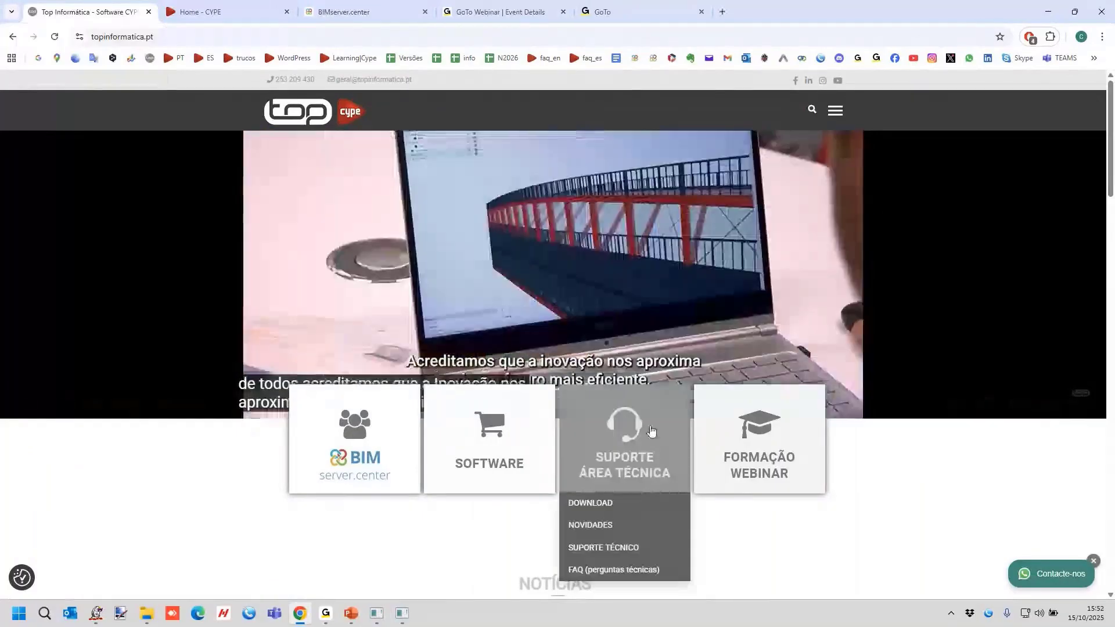
{"action": "left_click", "coordinate": [624, 505]}
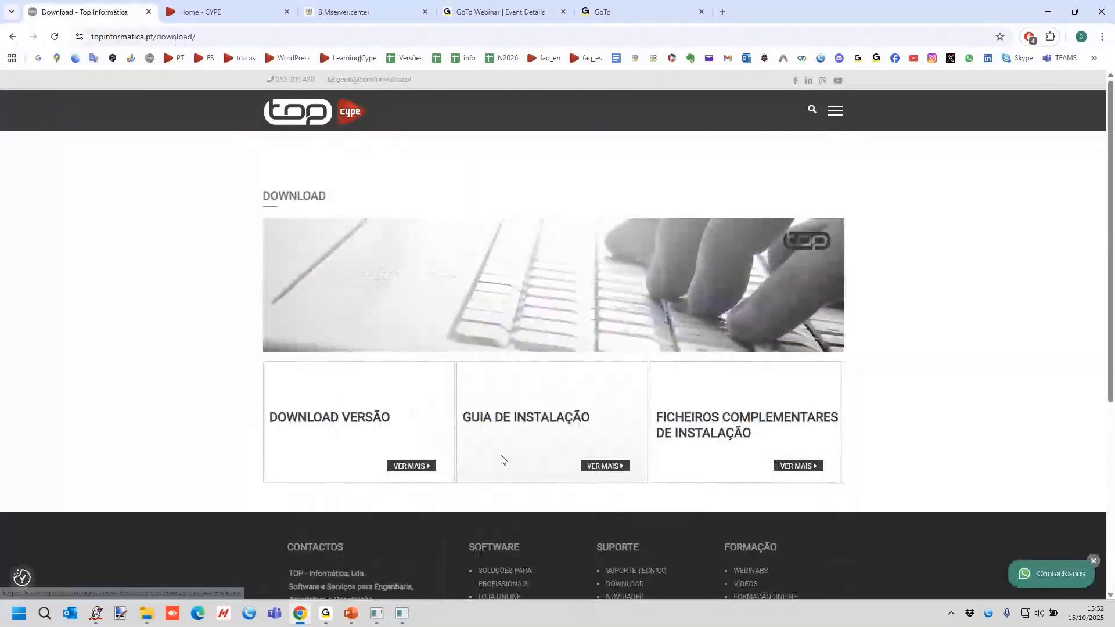
{"action": "left_click", "coordinate": [419, 467]}
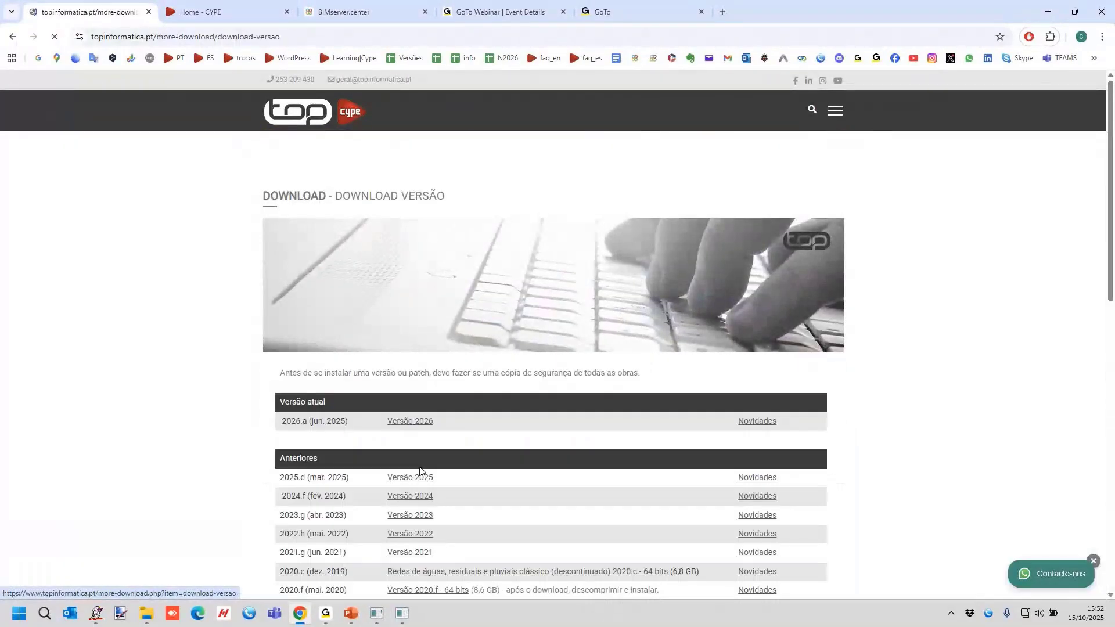
{"action": "left_click", "coordinate": [419, 476]}
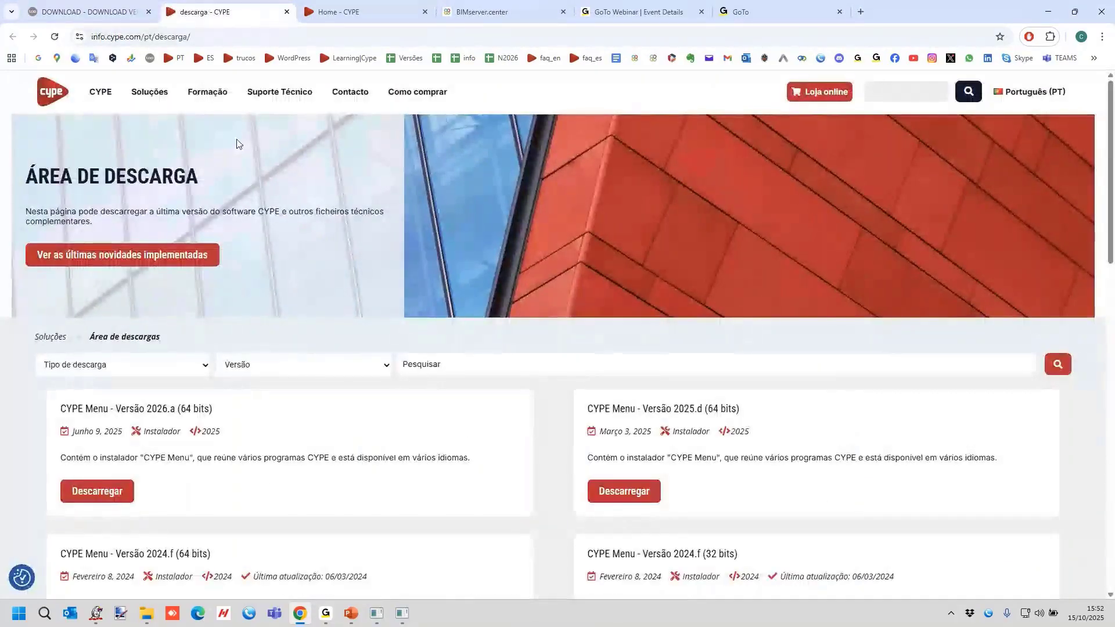
Shorten the page address to info.cype.com/pt and load the Portuguese CYPE home page.
{"action": "left_click", "coordinate": [125, 36]}
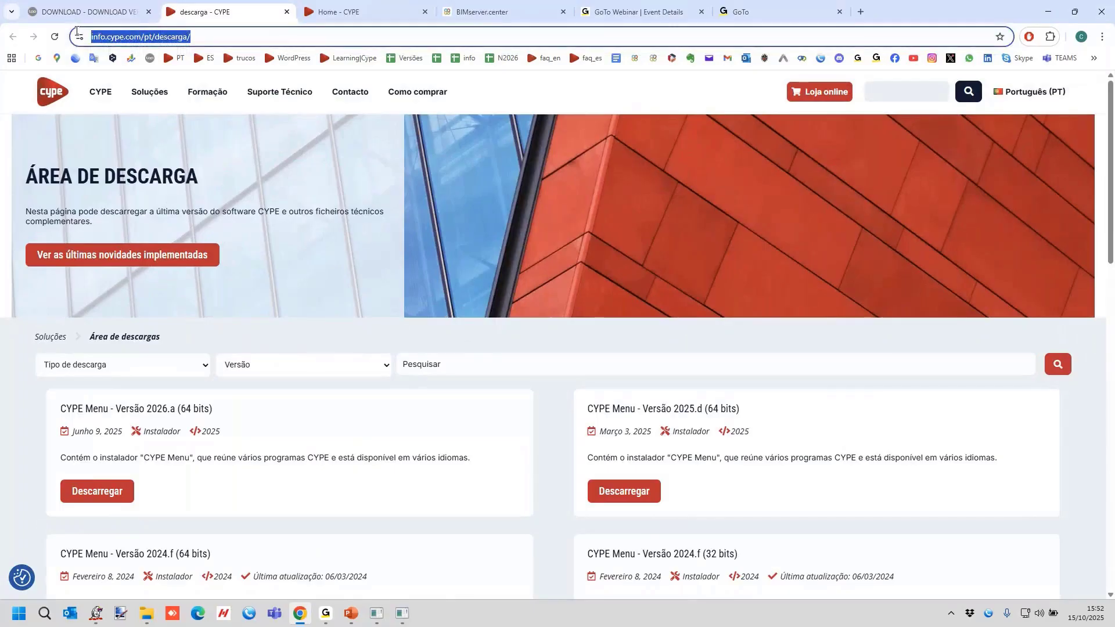
{"action": "left_click", "coordinate": [178, 37]}
{"action": "left_click_drag", "start_coordinate": [179, 36], "coordinate": [671, 5]}
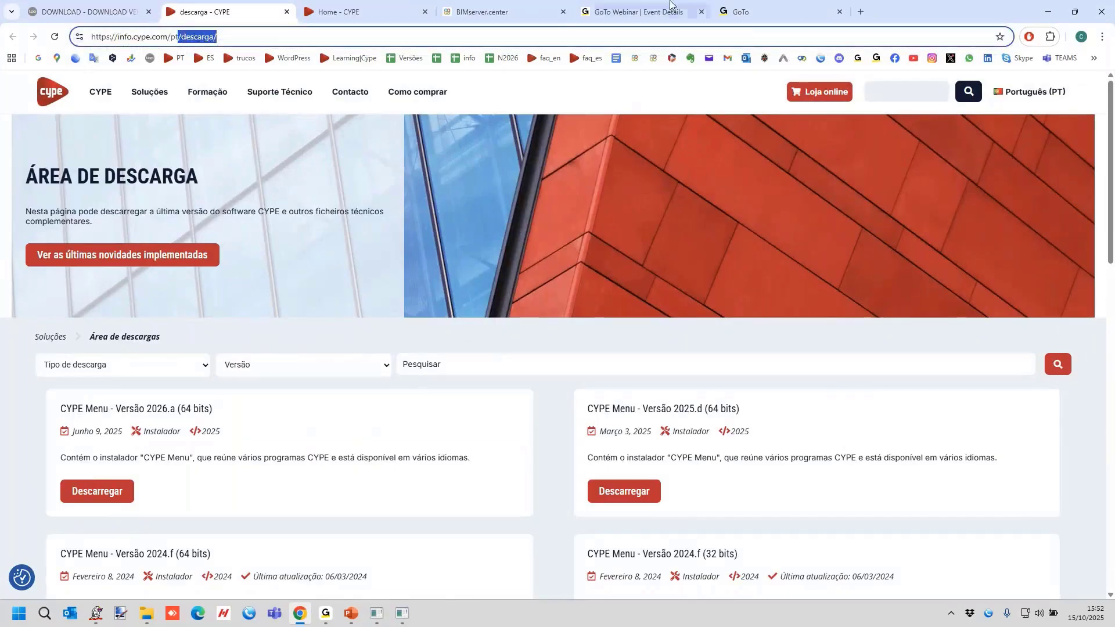
{"action": "key", "text": "BackSpace"}
{"action": "key", "text": "Return"}
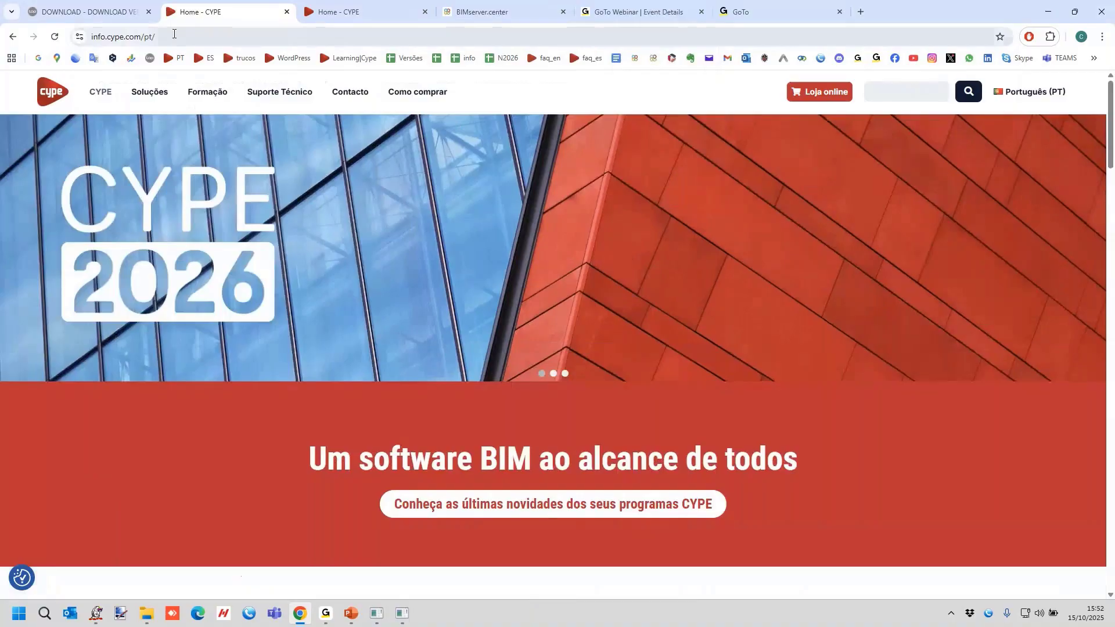
Open the evaluation licence page from CYPE's licence options, returning to the options once before reopening it.
{"action": "mouse_move", "coordinate": [148, 95]}
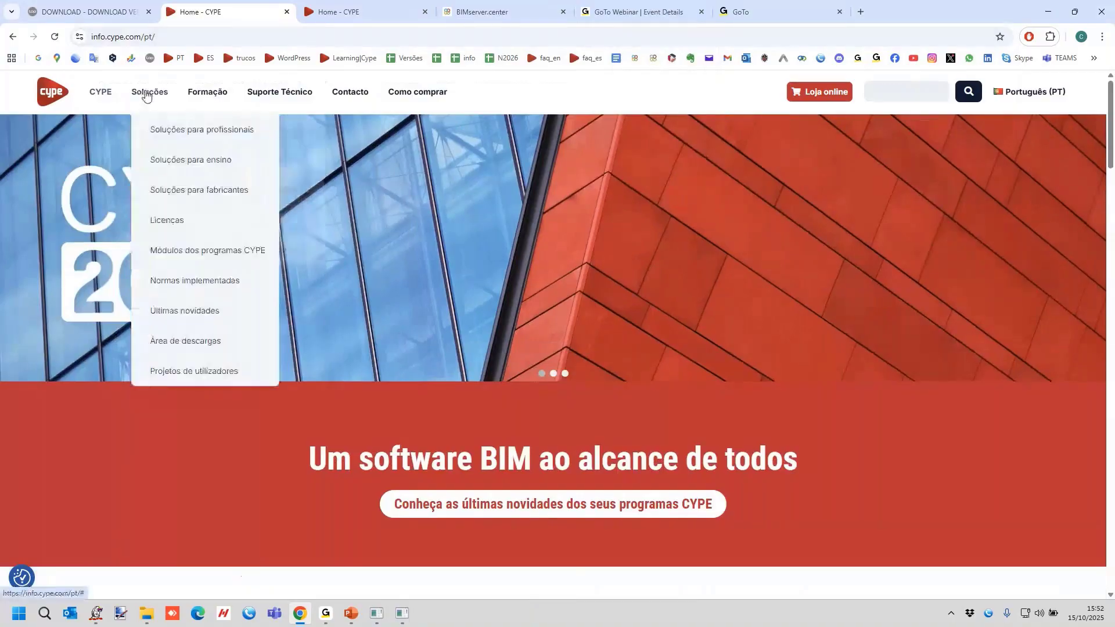
{"action": "left_click", "coordinate": [162, 226]}
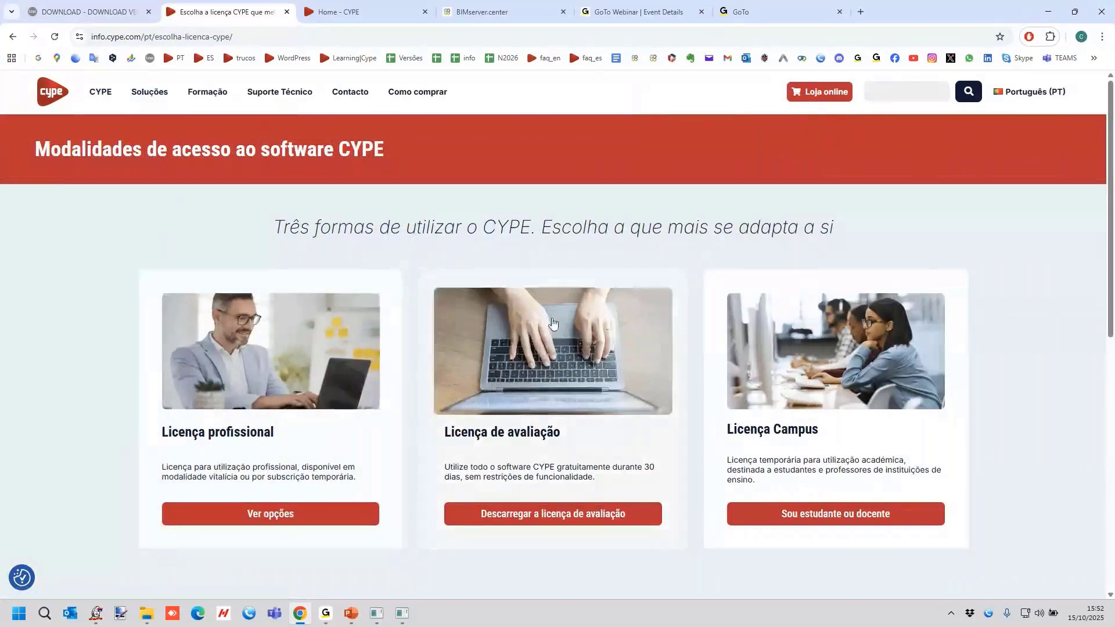
{"action": "scroll", "coordinate": [553, 322], "scroll_direction": "down", "scroll_amount": 1}
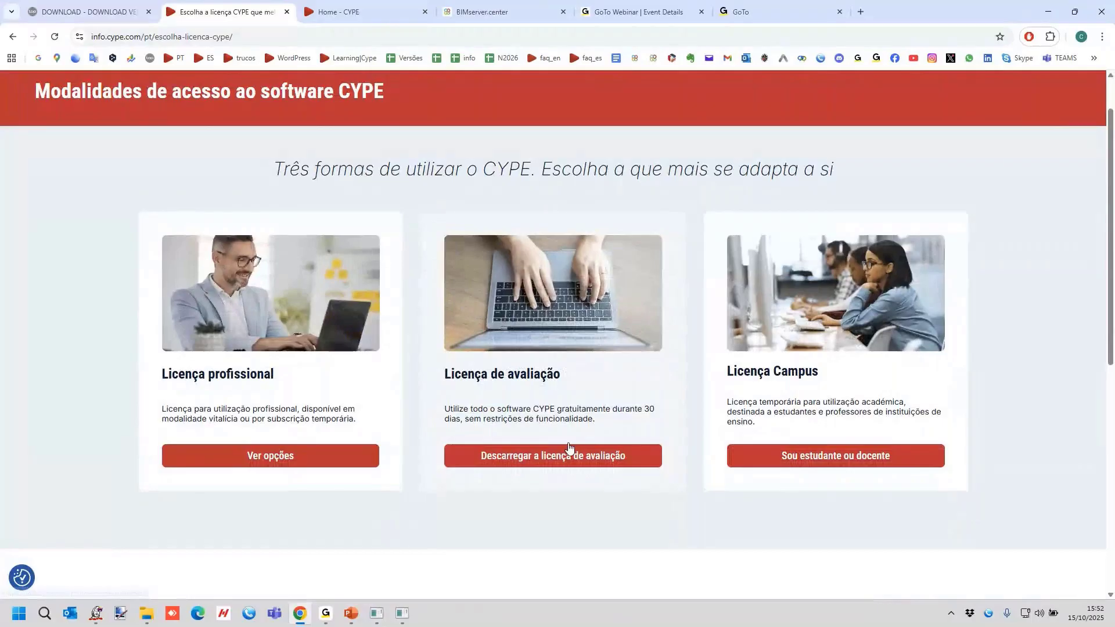
{"action": "left_click", "coordinate": [554, 461]}
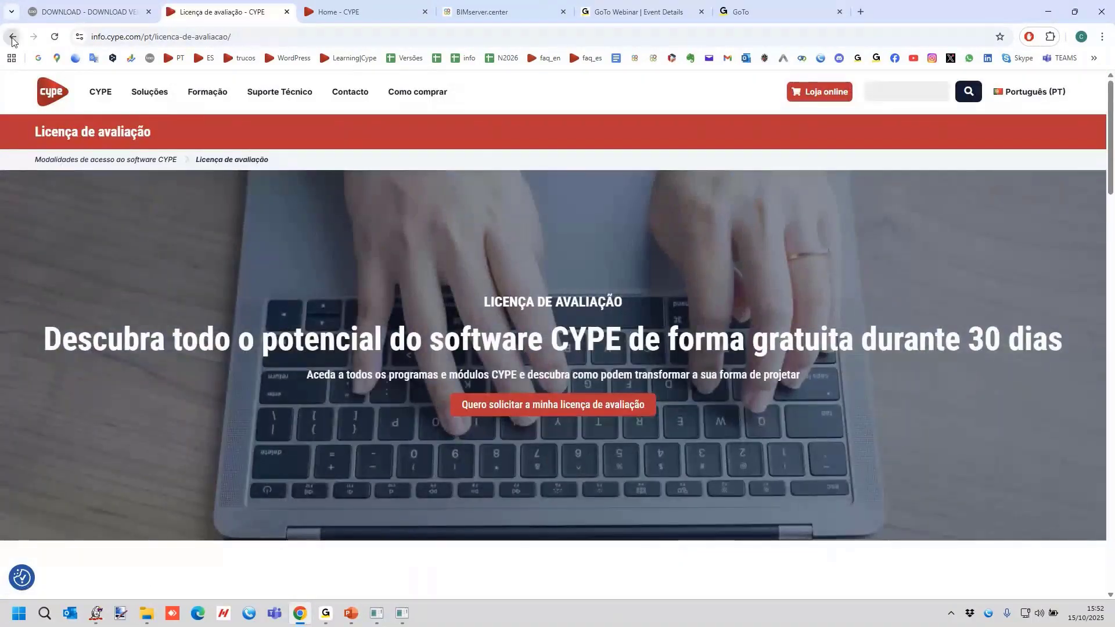
{"action": "left_click", "coordinate": [12, 37]}
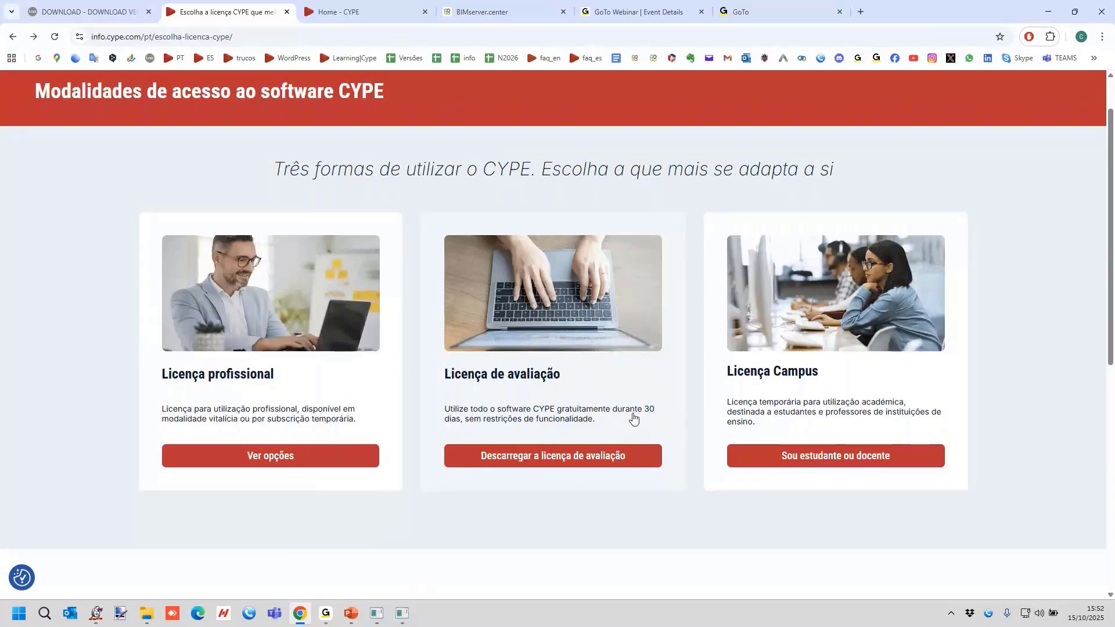
{"action": "left_click", "coordinate": [580, 455]}
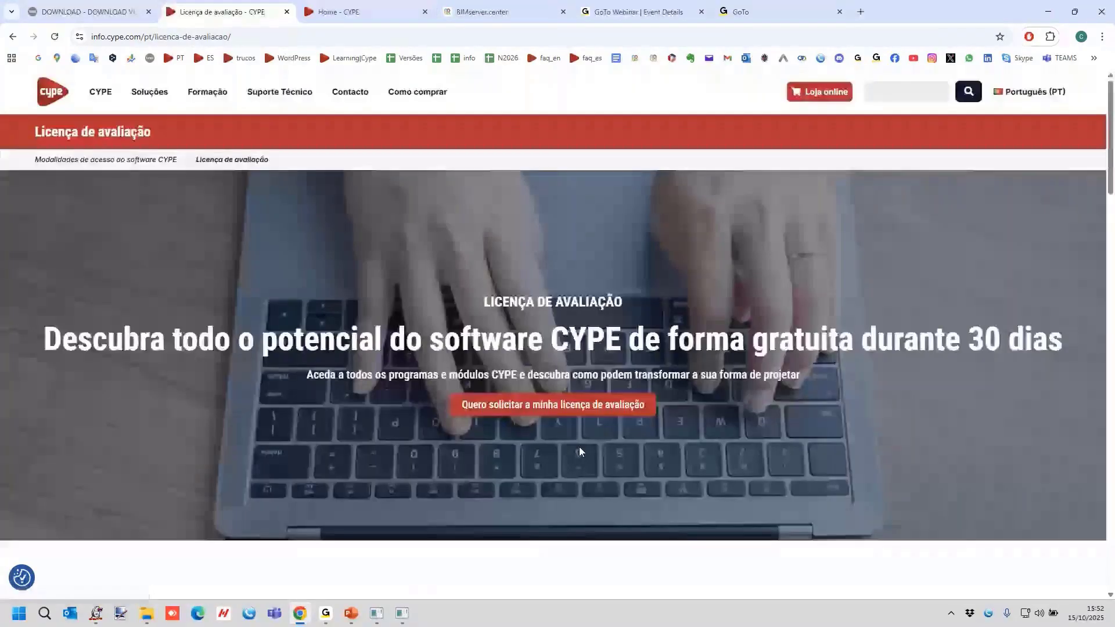
Go to the free evaluation licence request form and look through its contact fields and areas of interest.
{"action": "scroll", "coordinate": [579, 450], "scroll_direction": "down", "scroll_amount": 4}
{"action": "left_click", "coordinate": [511, 177]}
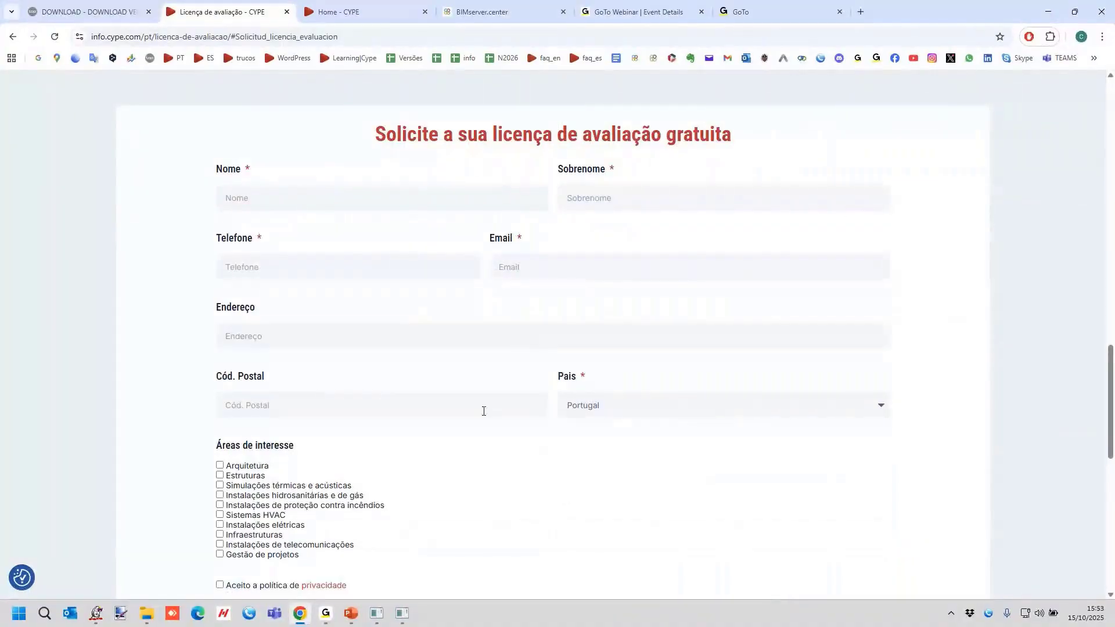
{"action": "scroll", "coordinate": [493, 451], "scroll_direction": "down", "scroll_amount": 4}
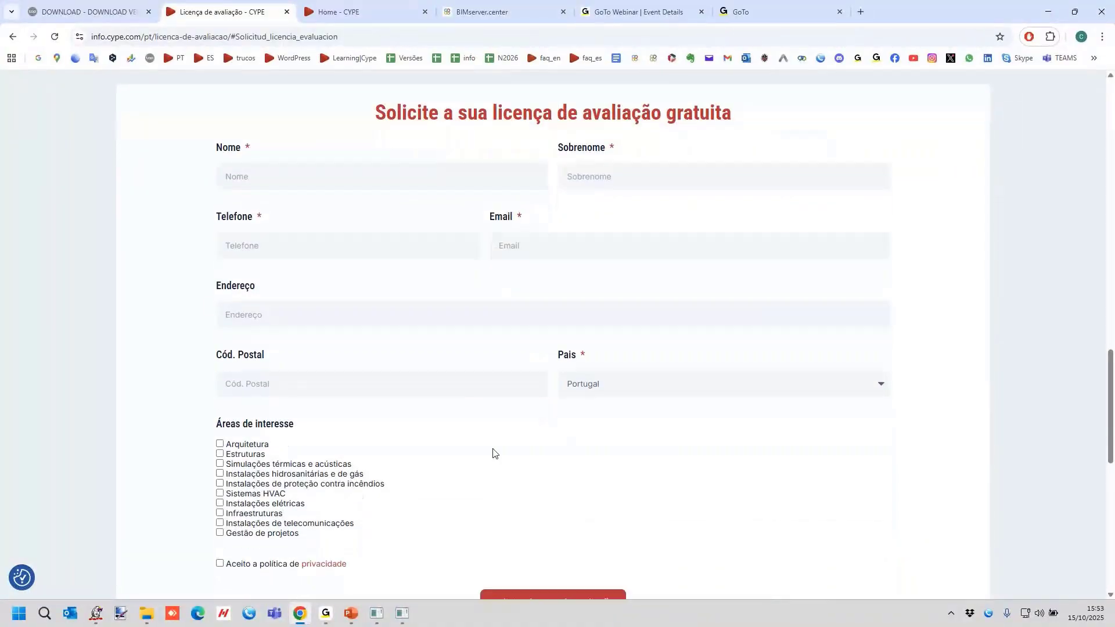
{"action": "scroll", "coordinate": [497, 451], "scroll_direction": "up", "scroll_amount": 7}
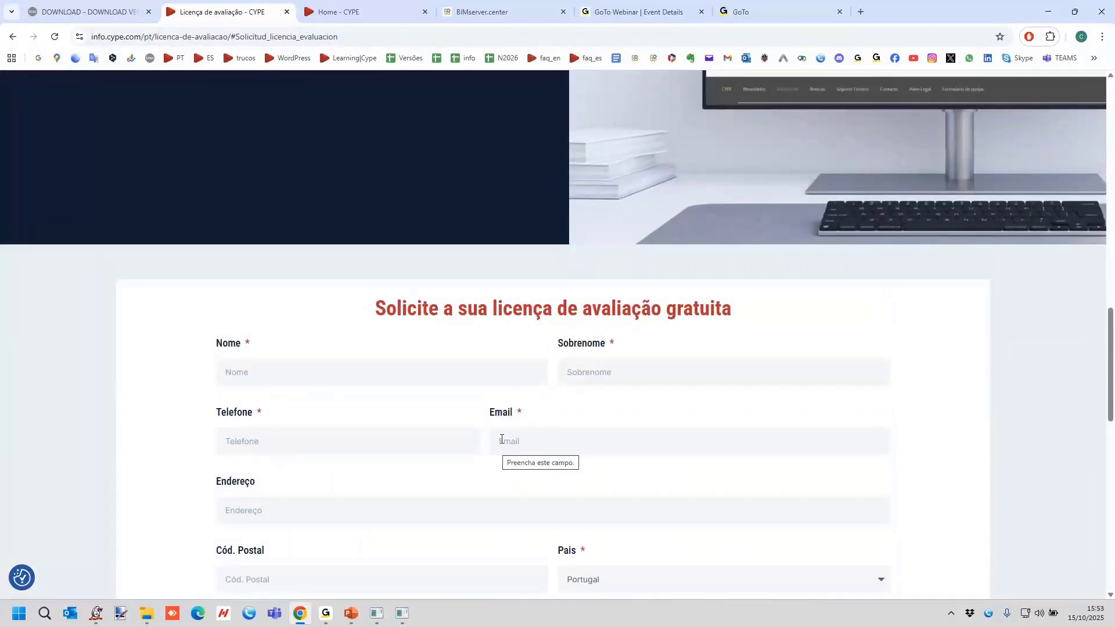
Return to the Portuguese CYPE home page and open the download area from the solutions options.
{"action": "left_click", "coordinate": [334, 14]}
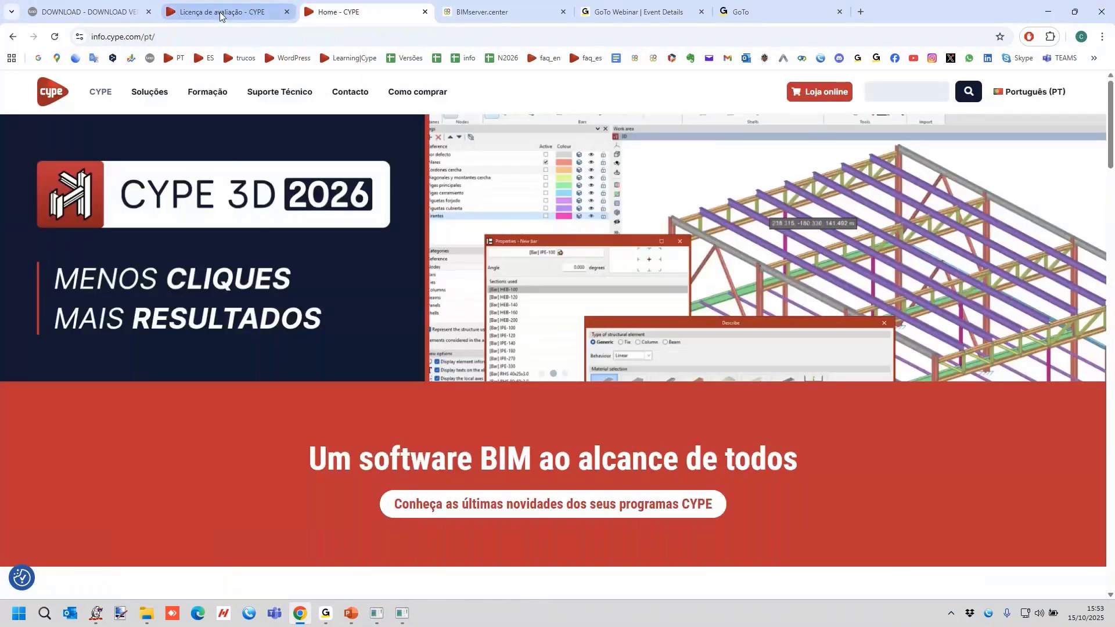
{"action": "mouse_move", "coordinate": [153, 98]}
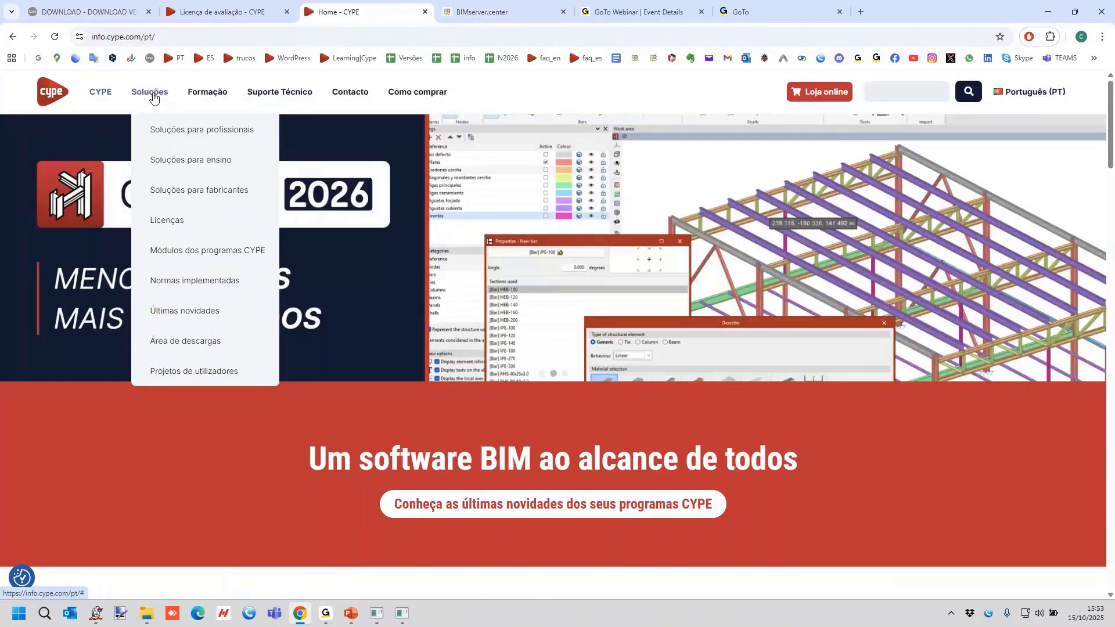
{"action": "left_click", "coordinate": [203, 342]}
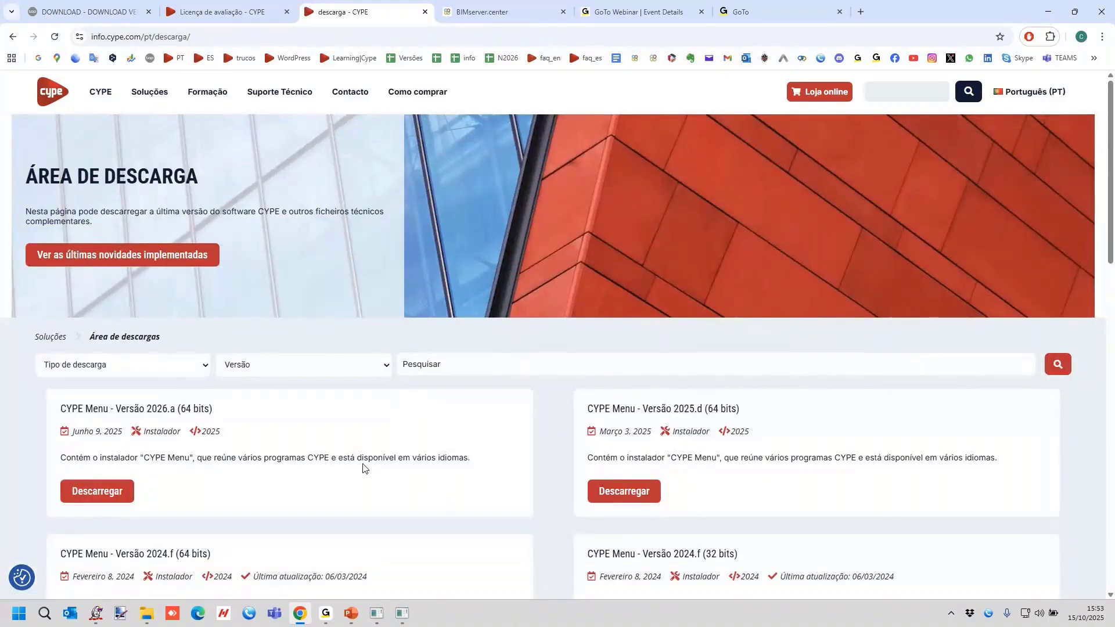
Expand the frequently asked question on downloading and installing the CYPE general menu programs and open its full guide.
{"action": "scroll", "coordinate": [365, 472], "scroll_direction": "down", "scroll_amount": 2}
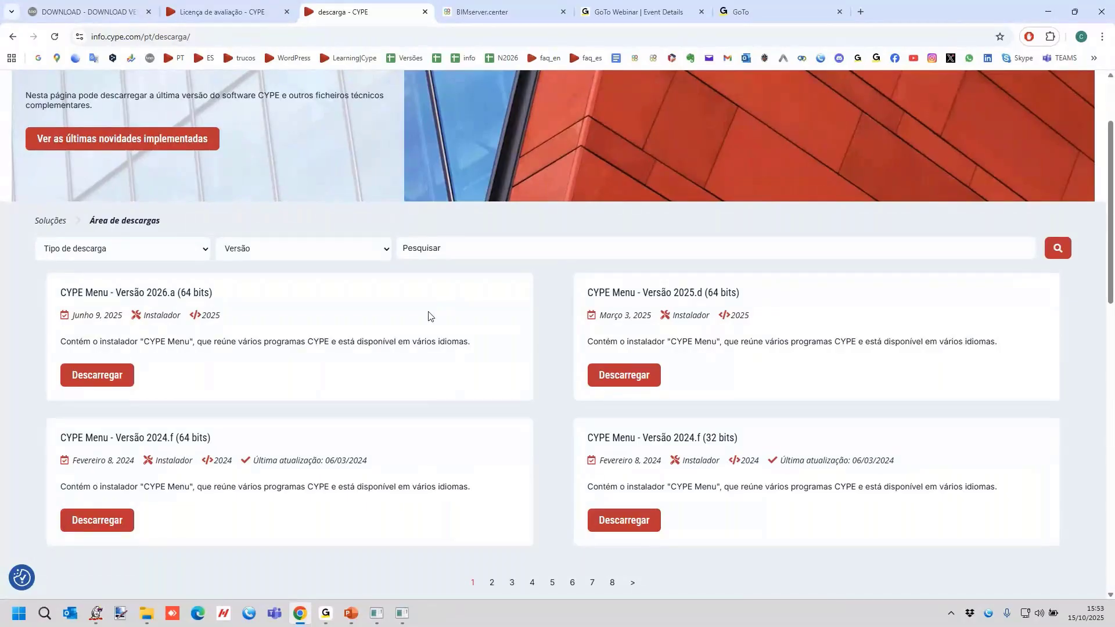
{"action": "scroll", "coordinate": [428, 316], "scroll_direction": "down", "scroll_amount": 4}
{"action": "scroll", "coordinate": [426, 309], "scroll_direction": "up", "scroll_amount": 2}
{"action": "scroll", "coordinate": [426, 308], "scroll_direction": "down", "scroll_amount": 10}
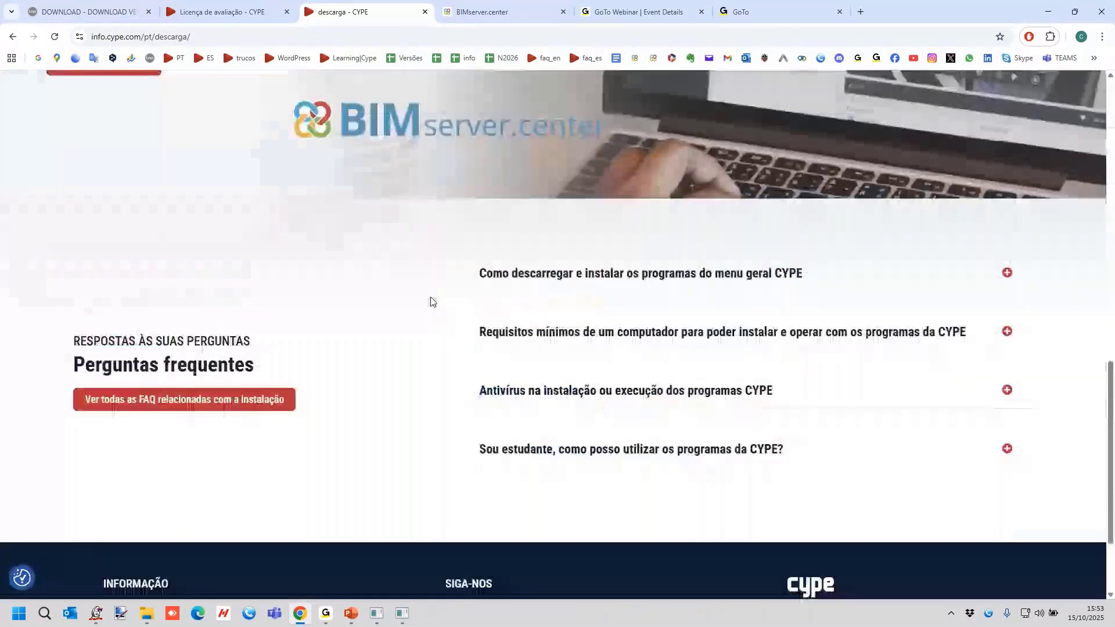
{"action": "left_click", "coordinate": [675, 281]}
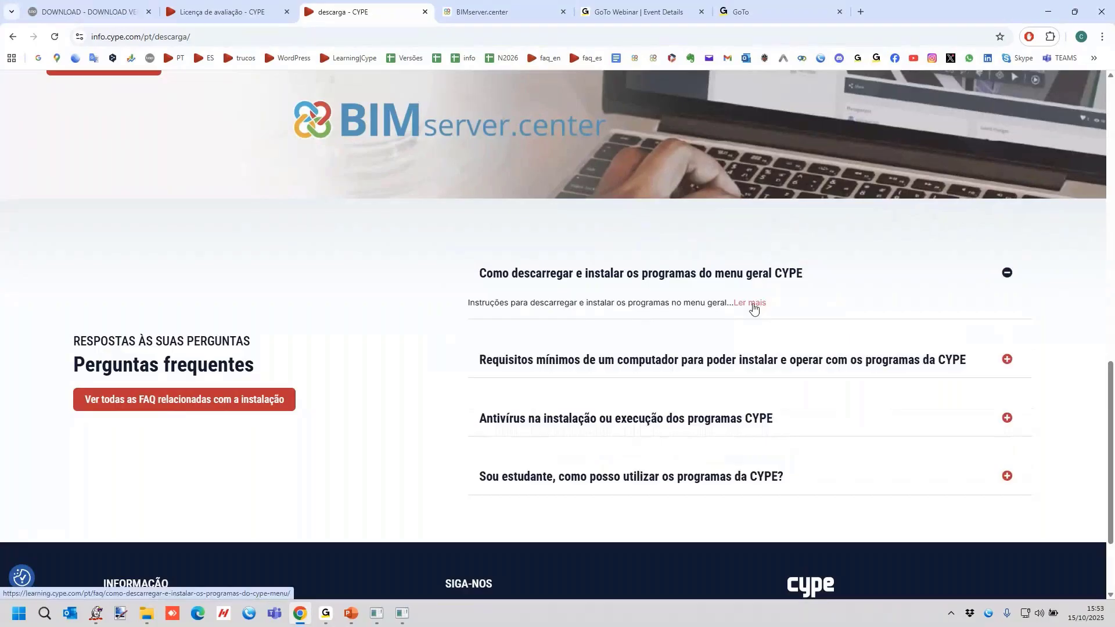
{"action": "left_click", "coordinate": [753, 309]}
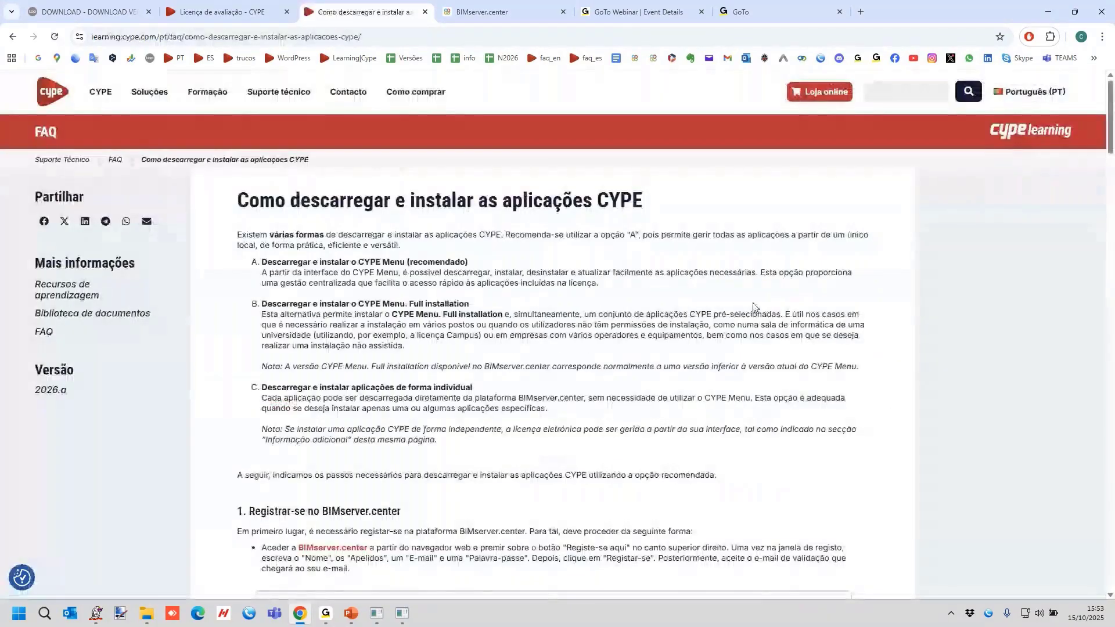
Read the guide's sections on registering and signing in at BIMserver.center and downloading CYPE Menu from the Store.
{"action": "scroll", "coordinate": [340, 244], "scroll_direction": "down", "scroll_amount": 7}
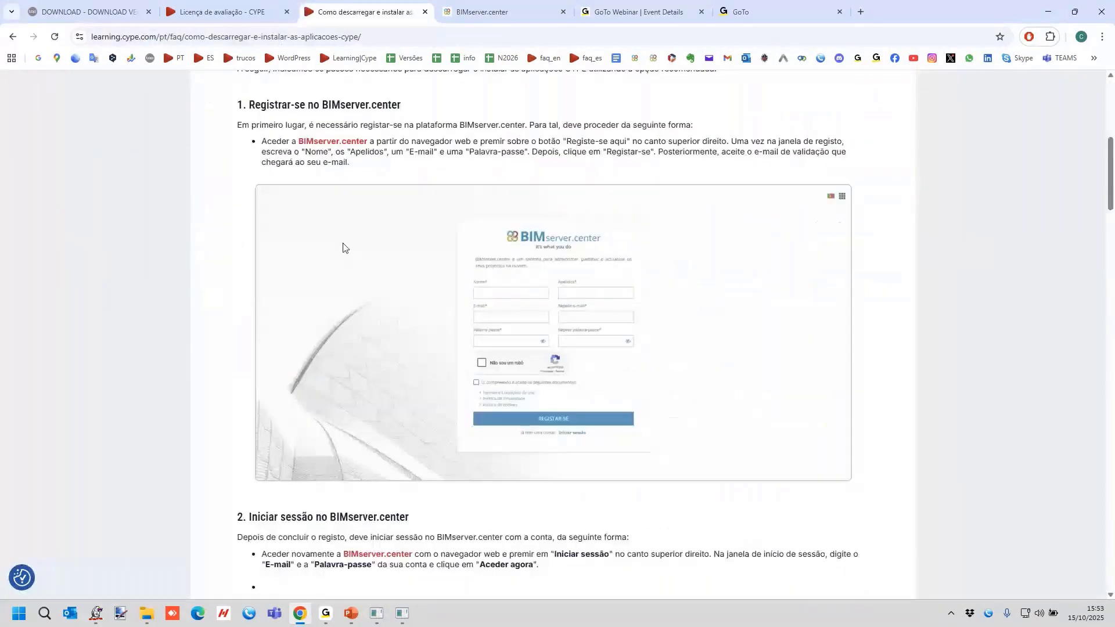
{"action": "scroll", "coordinate": [629, 330], "scroll_direction": "down", "scroll_amount": 9}
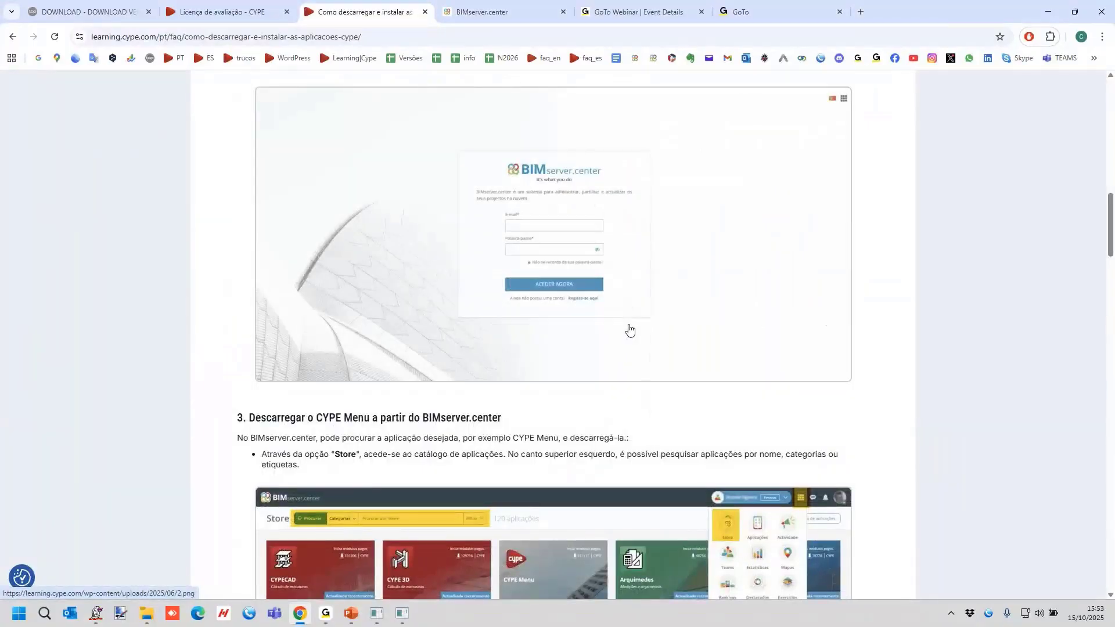
{"action": "scroll", "coordinate": [630, 330], "scroll_direction": "up", "scroll_amount": 2}
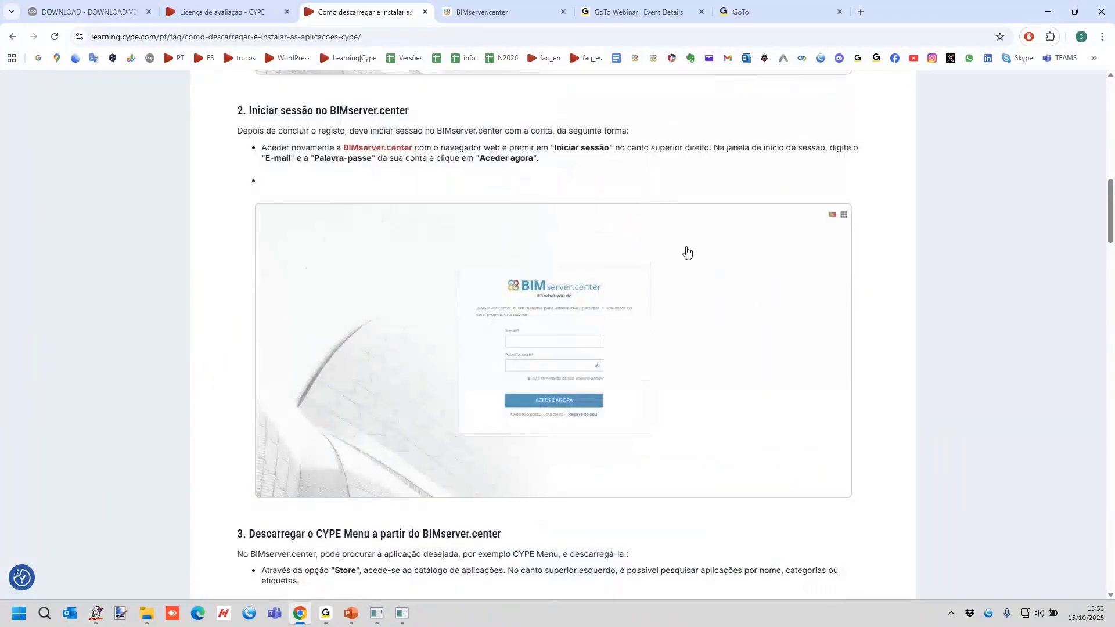
{"action": "scroll", "coordinate": [687, 251], "scroll_direction": "down", "scroll_amount": 2}
{"action": "scroll", "coordinate": [622, 316], "scroll_direction": "down", "scroll_amount": 3}
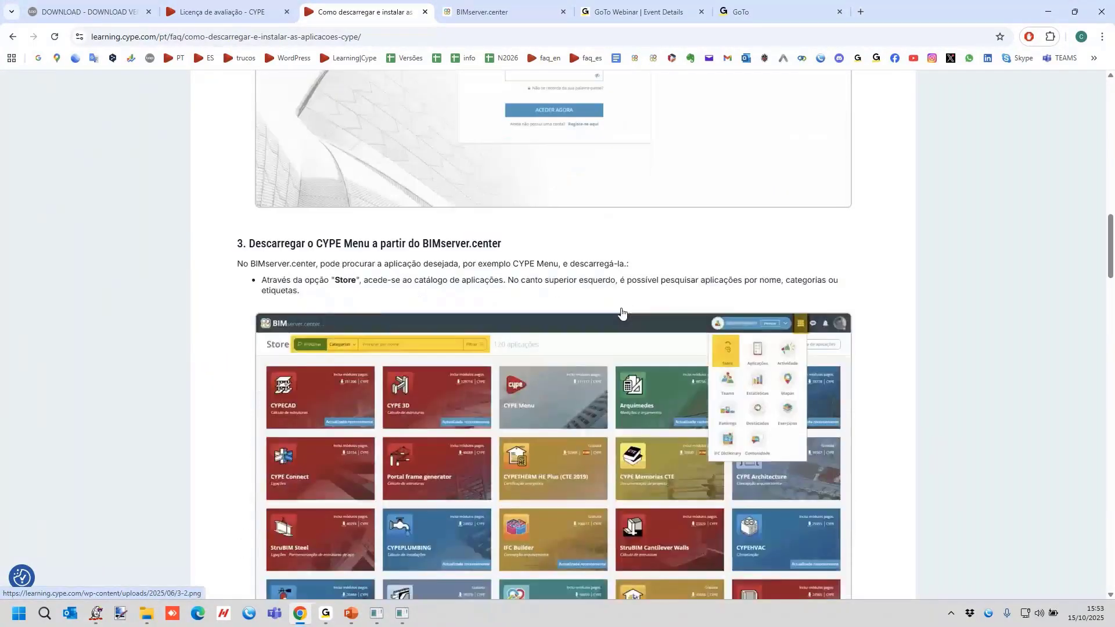
{"action": "scroll", "coordinate": [622, 314], "scroll_direction": "down", "scroll_amount": 2}
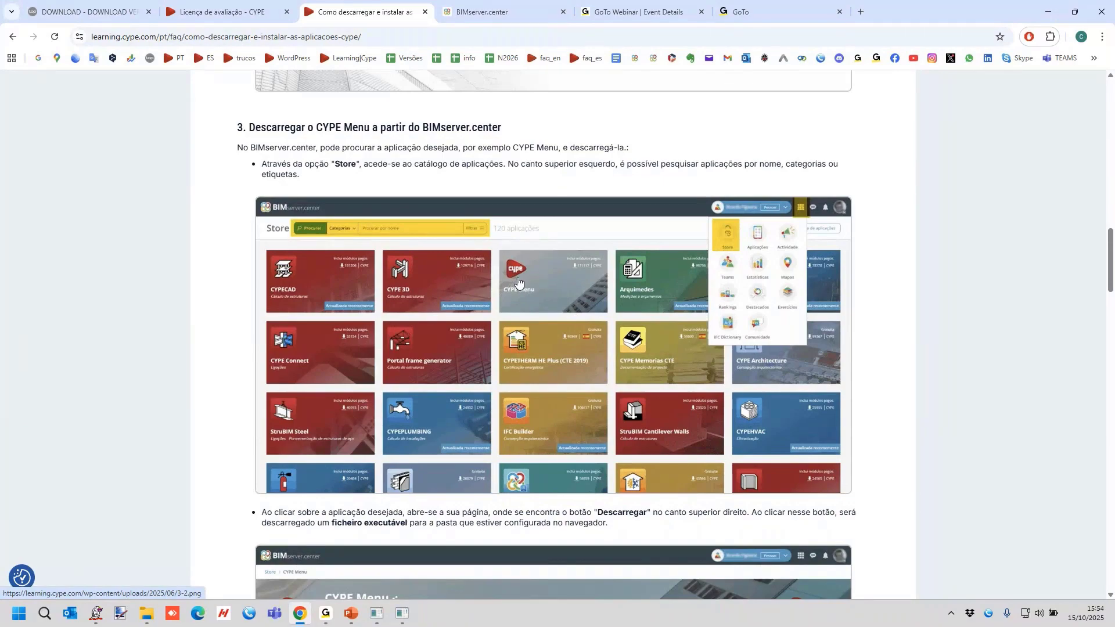
{"action": "scroll", "coordinate": [519, 283], "scroll_direction": "down", "scroll_amount": 3}
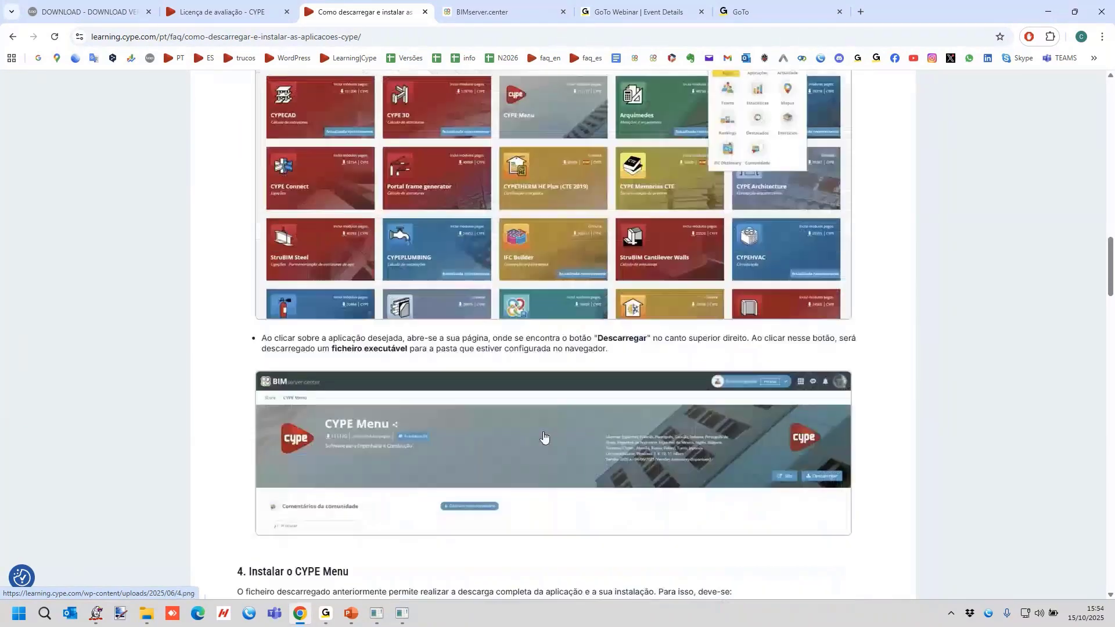
Review section 4 of the guide on installing CYPE Menu, including the installation language selection.
{"action": "scroll", "coordinate": [477, 440], "scroll_direction": "down", "scroll_amount": 5}
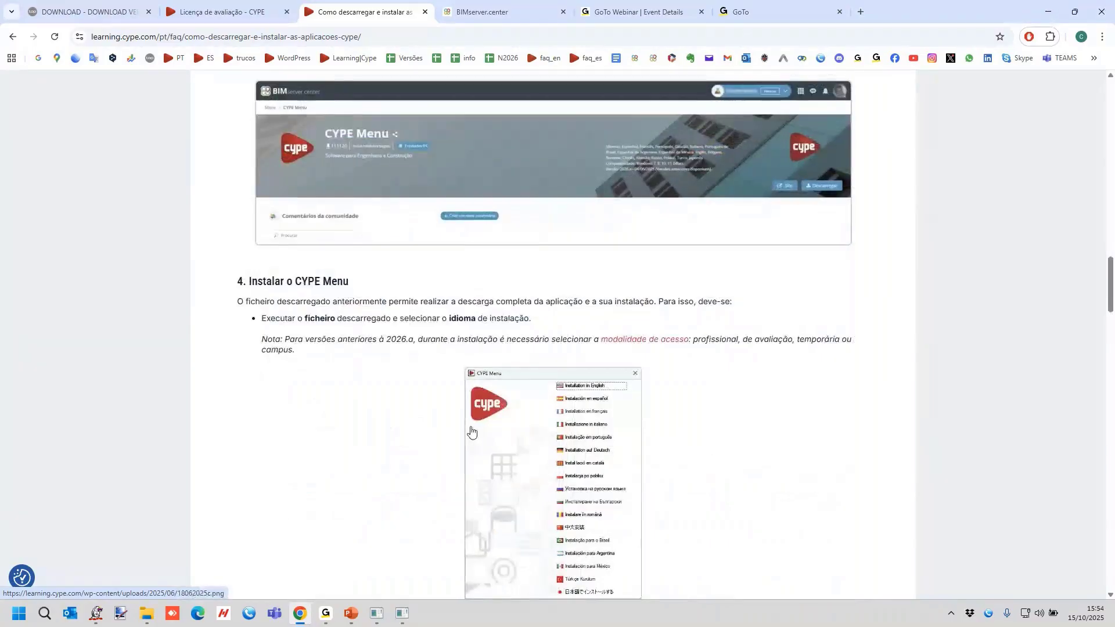
{"action": "scroll", "coordinate": [434, 391], "scroll_direction": "up", "scroll_amount": 3}
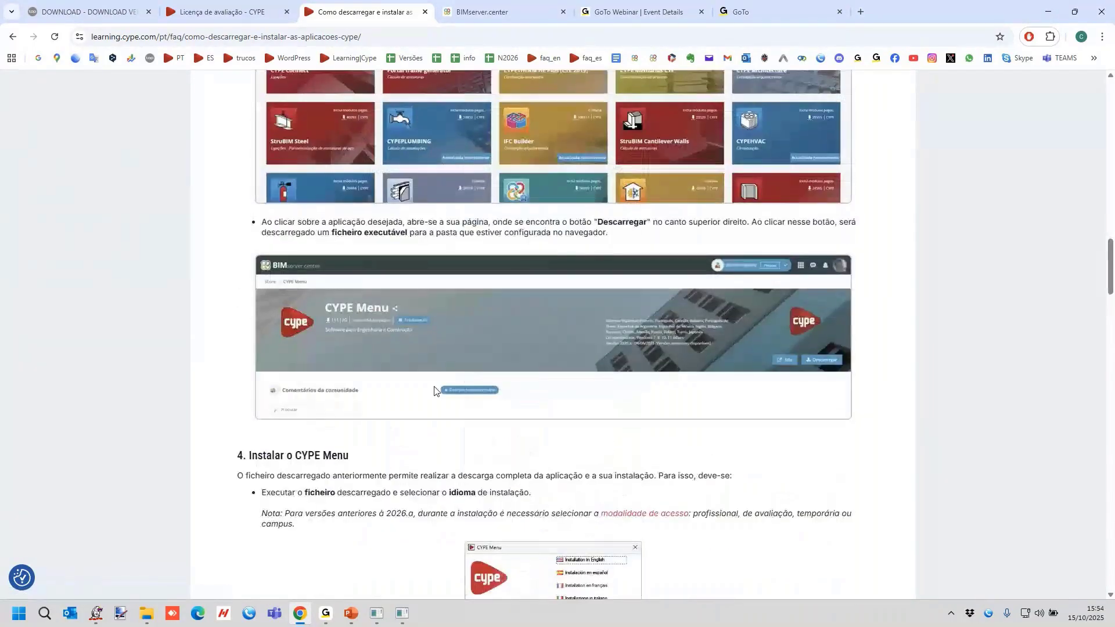
{"action": "scroll", "coordinate": [407, 360], "scroll_direction": "down", "scroll_amount": 7}
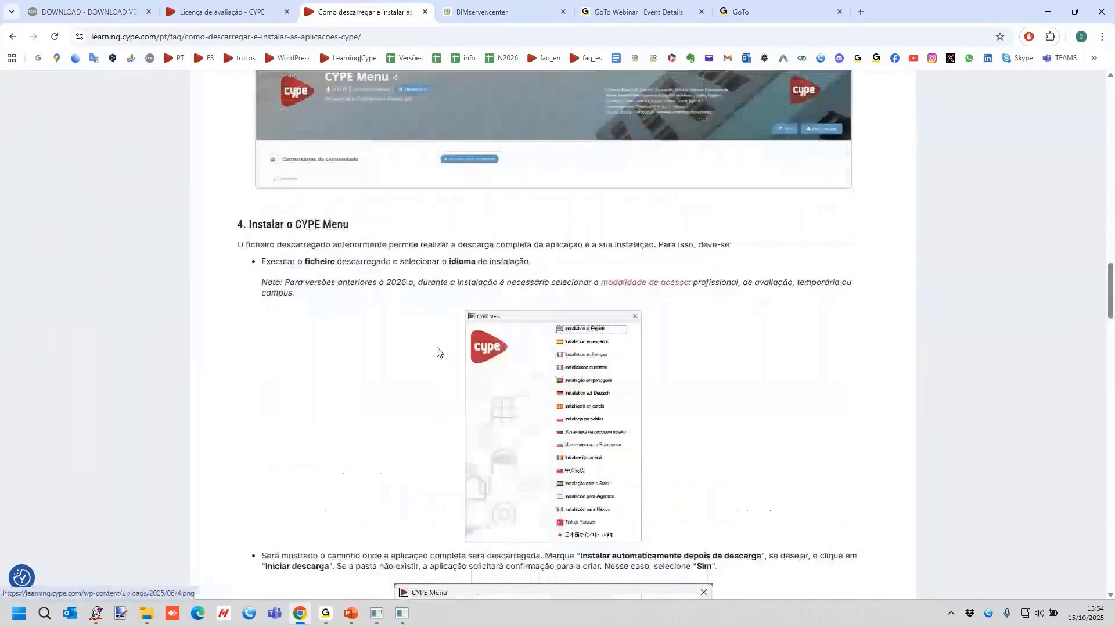
{"action": "scroll", "coordinate": [685, 296], "scroll_direction": "down", "scroll_amount": 4}
{"action": "scroll", "coordinate": [673, 267], "scroll_direction": "down", "scroll_amount": 15}
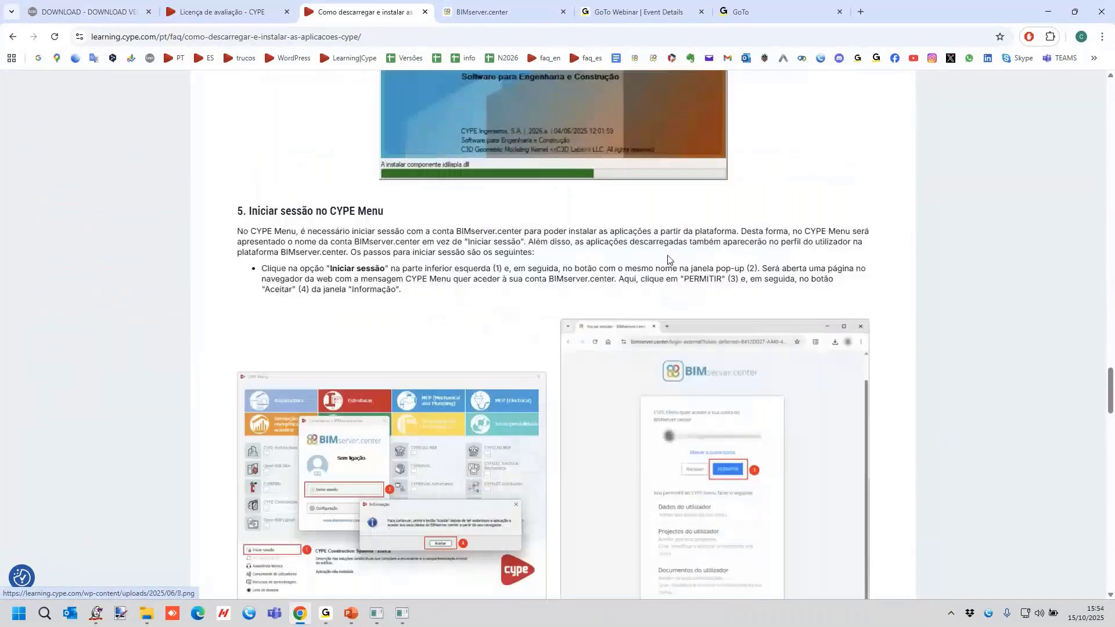
Enlarge the CYPE Menu sign-in illustration in section 5, close it and continue to section 6.
{"action": "scroll", "coordinate": [271, 208], "scroll_direction": "down", "scroll_amount": 4}
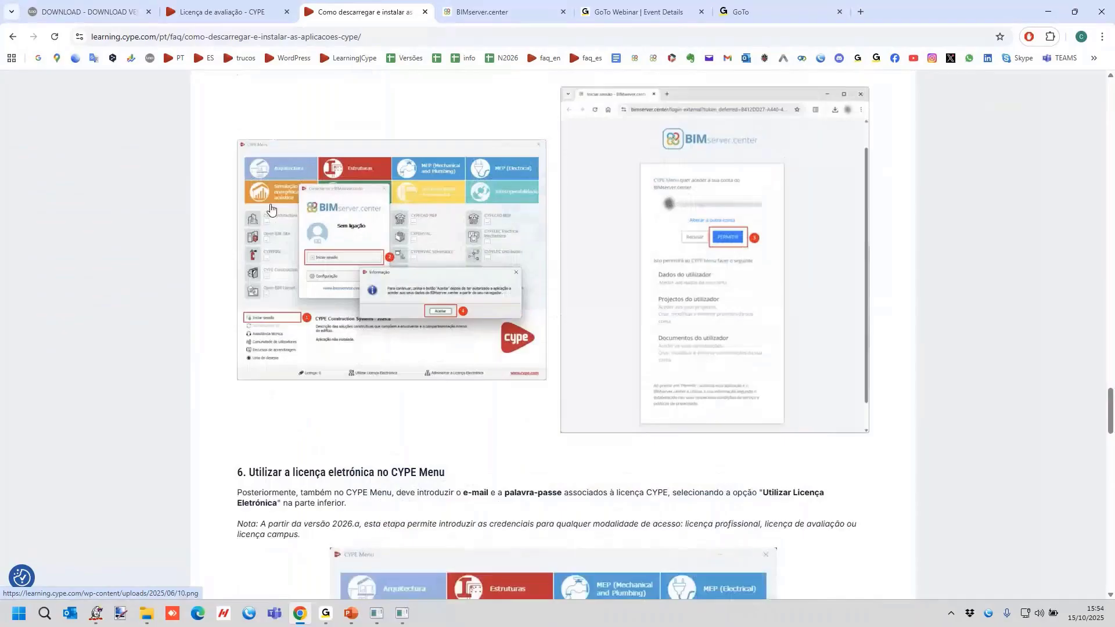
{"action": "left_click", "coordinate": [405, 250]}
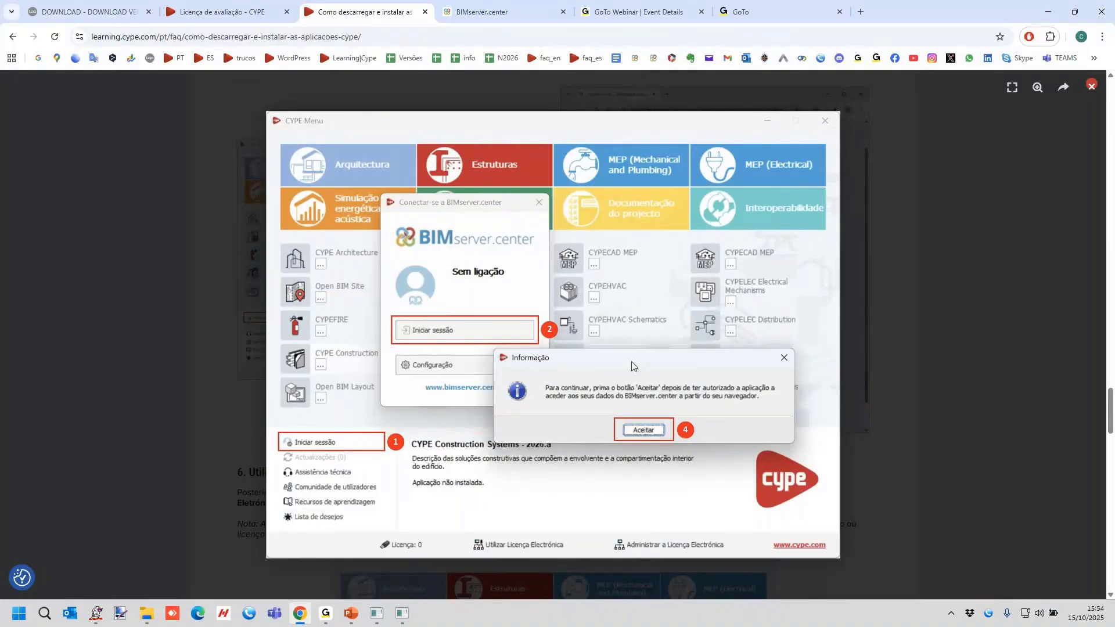
{"action": "scroll", "coordinate": [632, 366], "scroll_direction": "down", "scroll_amount": 6}
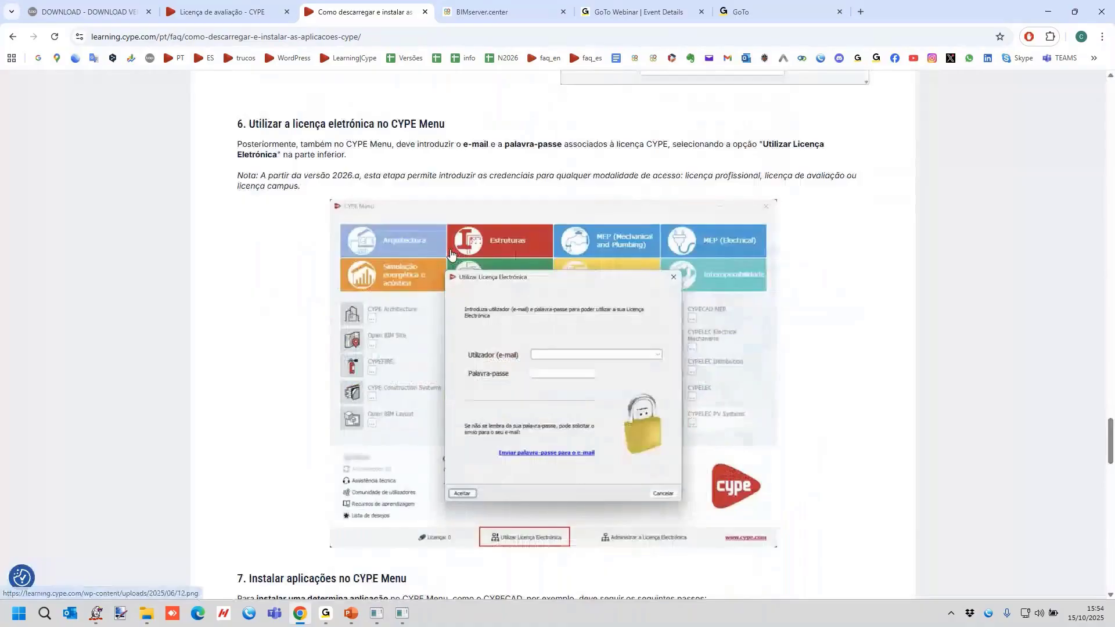
Examine section 6 on using the electronic licence in CYPE Menu and the start of section 7 on installing applications.
{"action": "scroll", "coordinate": [451, 254], "scroll_direction": "up", "scroll_amount": 3}
{"action": "scroll", "coordinate": [451, 255], "scroll_direction": "down", "scroll_amount": 4}
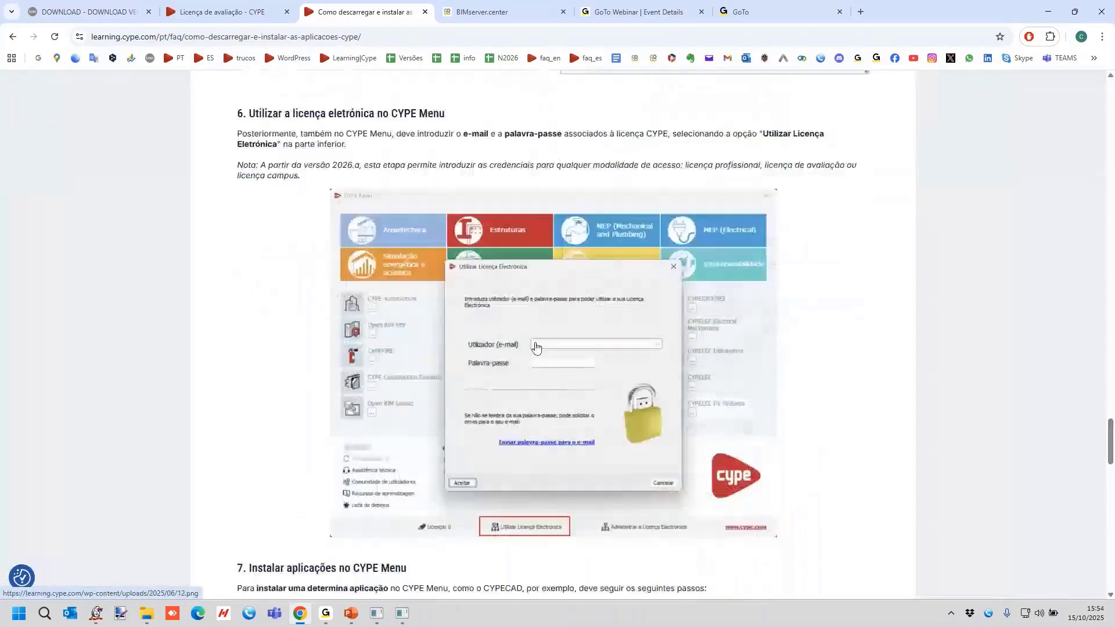
{"action": "scroll", "coordinate": [535, 348], "scroll_direction": "down", "scroll_amount": 2}
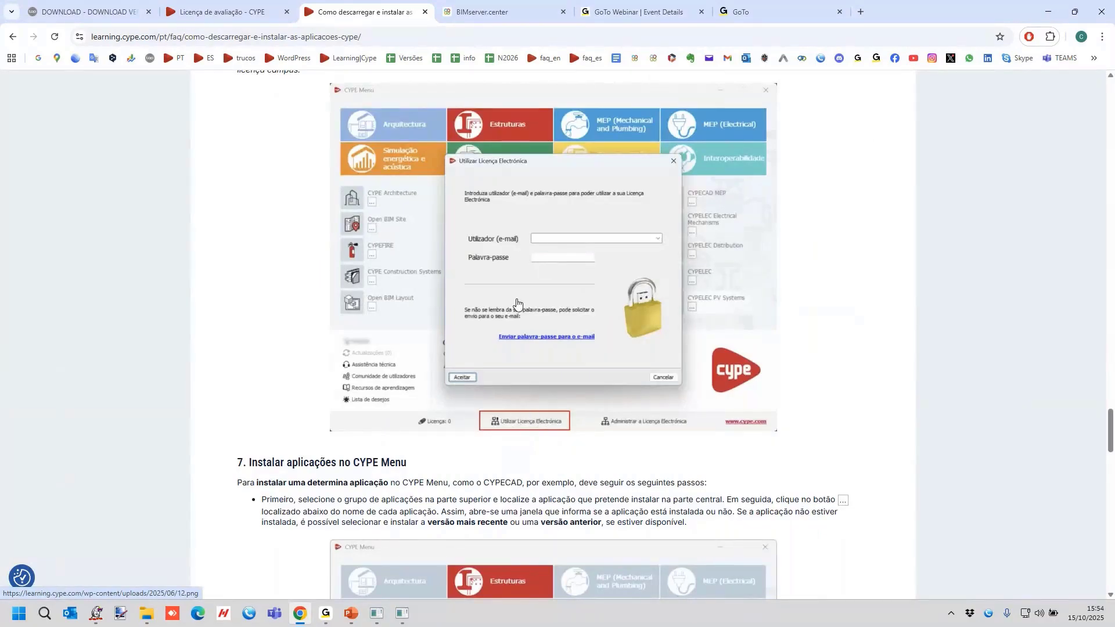
{"action": "scroll", "coordinate": [528, 428], "scroll_direction": "down", "scroll_amount": 4}
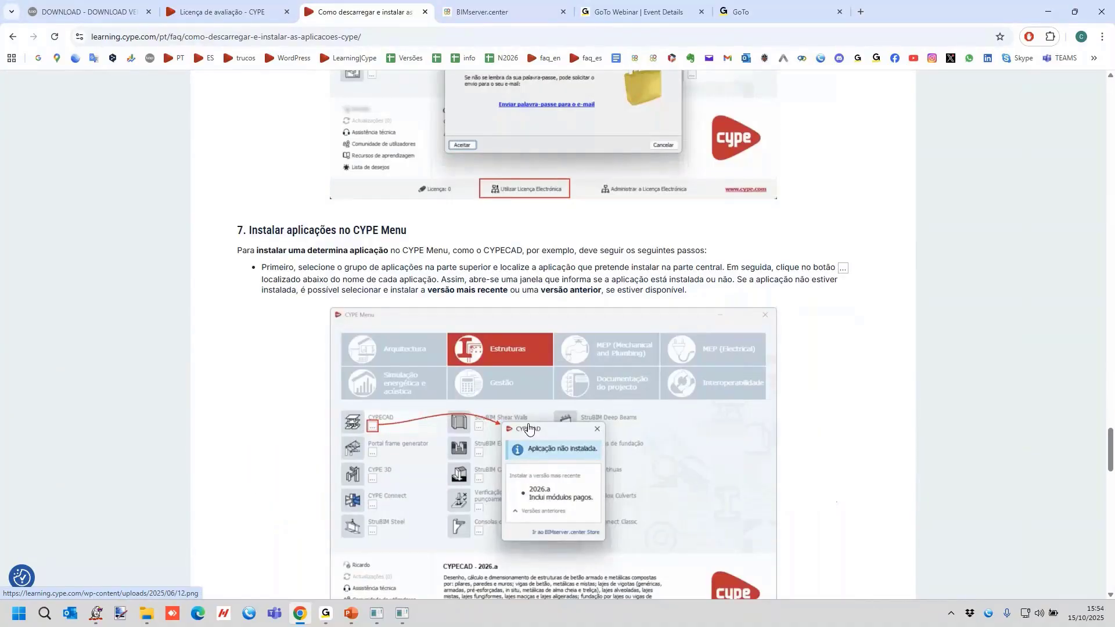
{"action": "scroll", "coordinate": [528, 428], "scroll_direction": "up", "scroll_amount": 2}
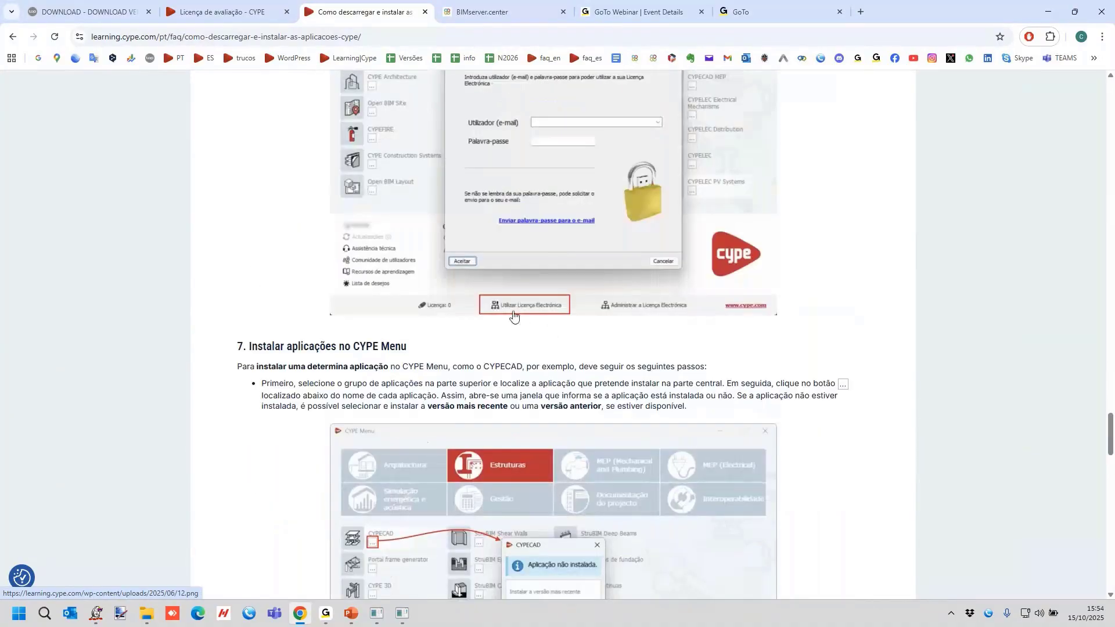
{"action": "scroll", "coordinate": [533, 337], "scroll_direction": "down", "scroll_amount": 3}
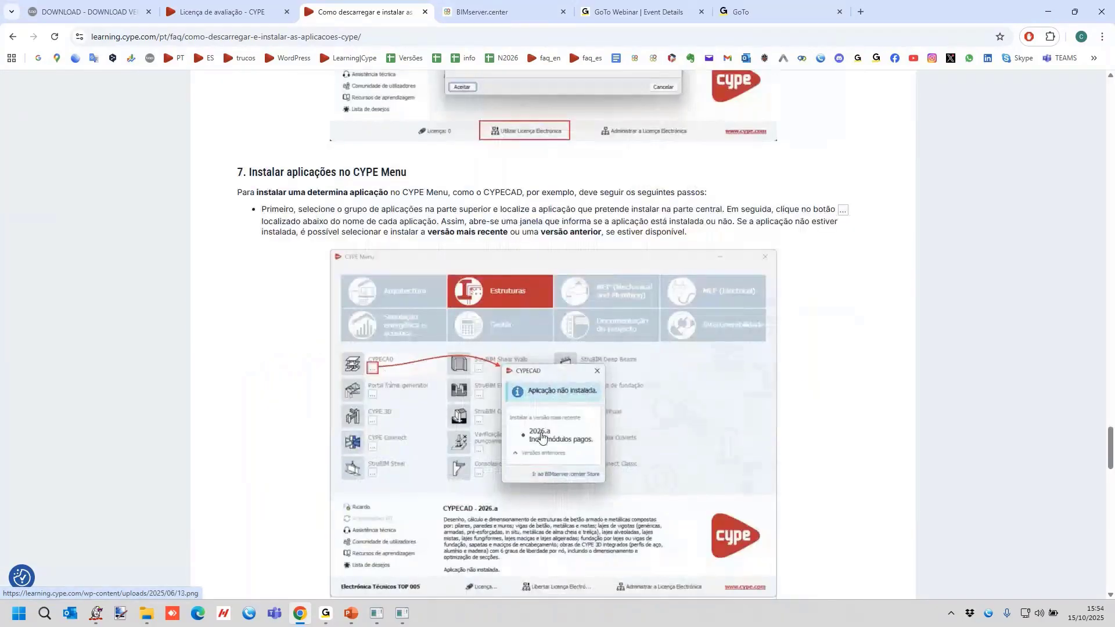
Read through the CYPECAD installation example and section 8 on running or uninstalling applications in CYPE Menu.
{"action": "scroll", "coordinate": [561, 435], "scroll_direction": "down", "scroll_amount": 9}
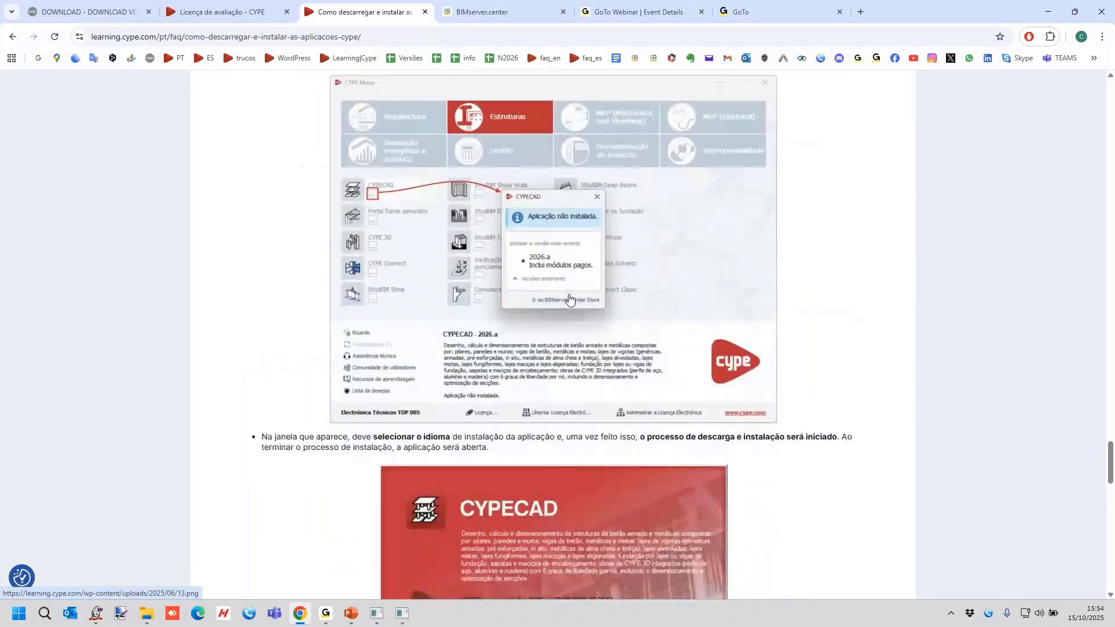
{"action": "scroll", "coordinate": [581, 378], "scroll_direction": "down", "scroll_amount": 4}
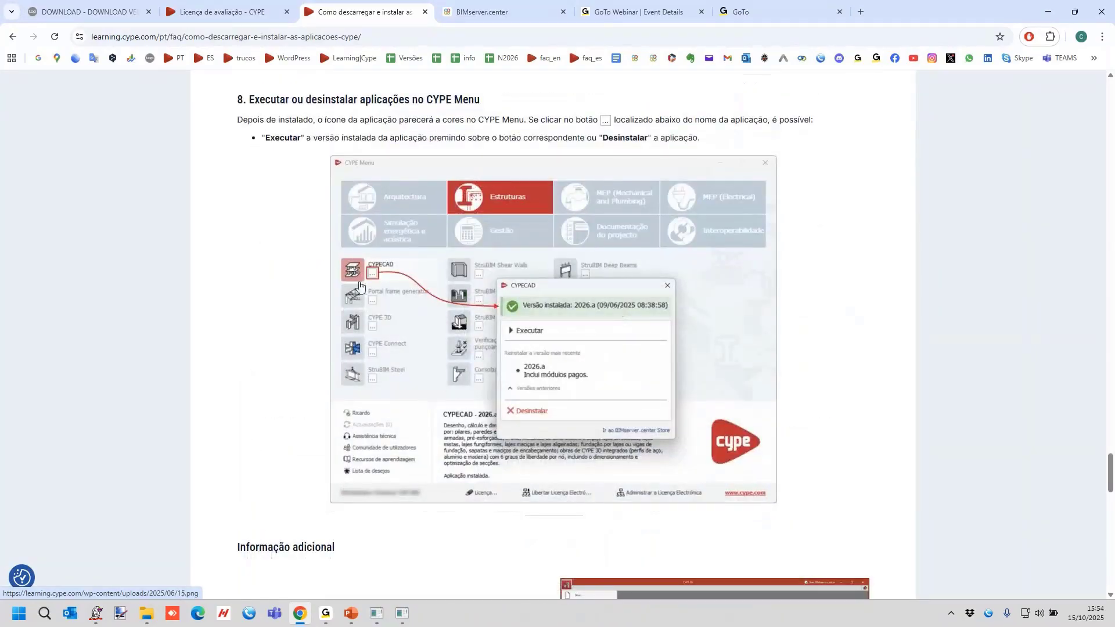
{"action": "scroll", "coordinate": [697, 320], "scroll_direction": "down", "scroll_amount": 3}
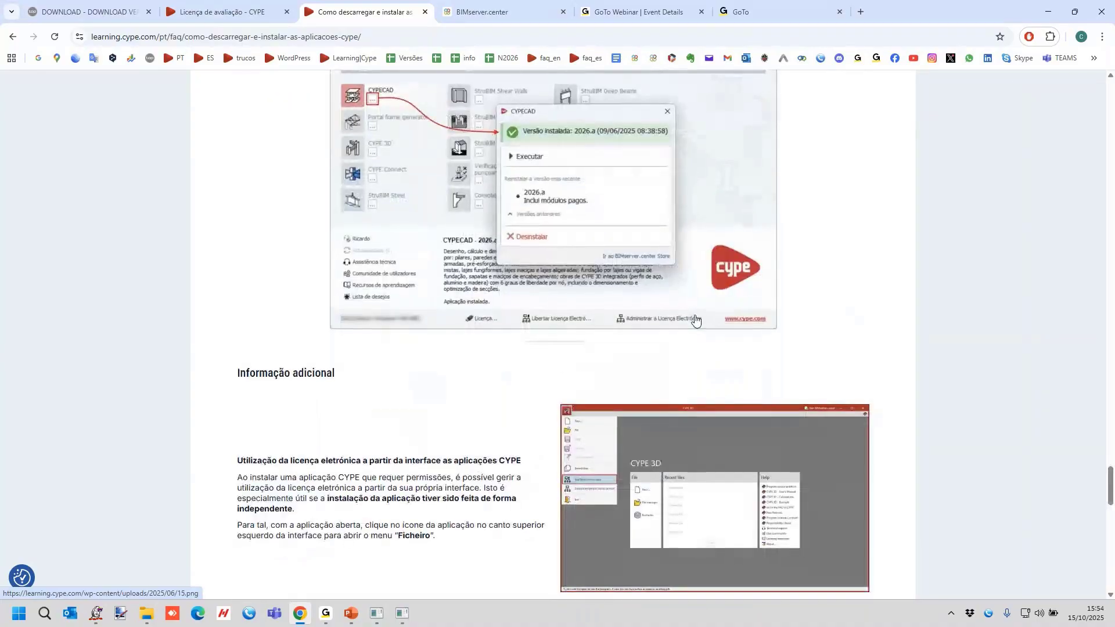
{"action": "scroll", "coordinate": [695, 320], "scroll_direction": "down", "scroll_amount": 2}
{"action": "scroll", "coordinate": [726, 328], "scroll_direction": "up", "scroll_amount": 3}
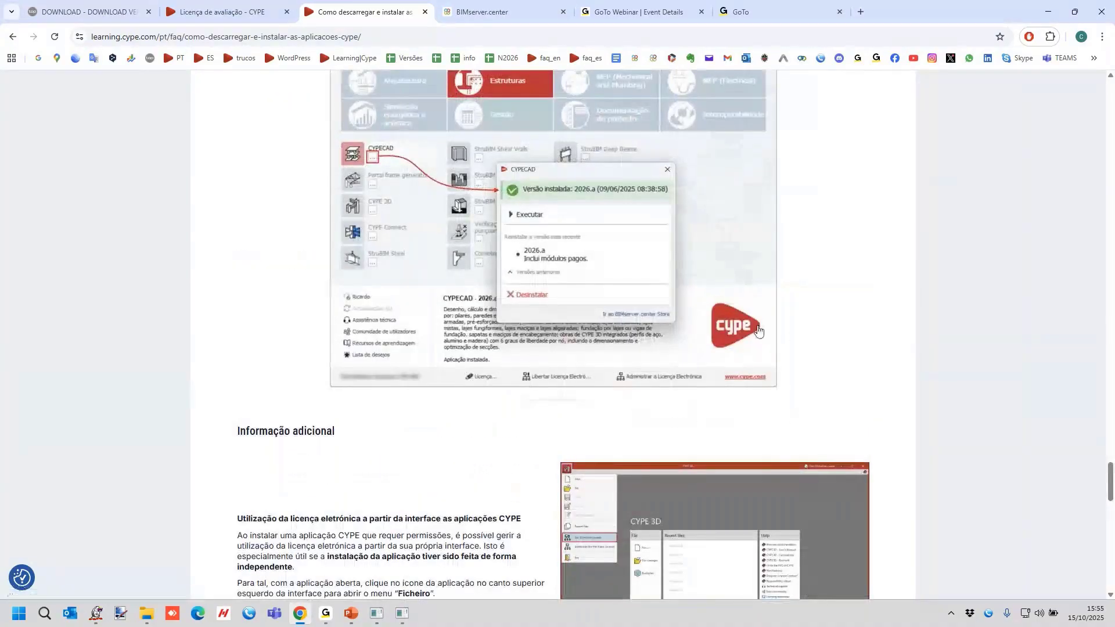
Enlarge the CYPE 3D illustration of the Use Electronic License option under the additional information, and close it.
{"action": "scroll", "coordinate": [408, 250], "scroll_direction": "down", "scroll_amount": 1}
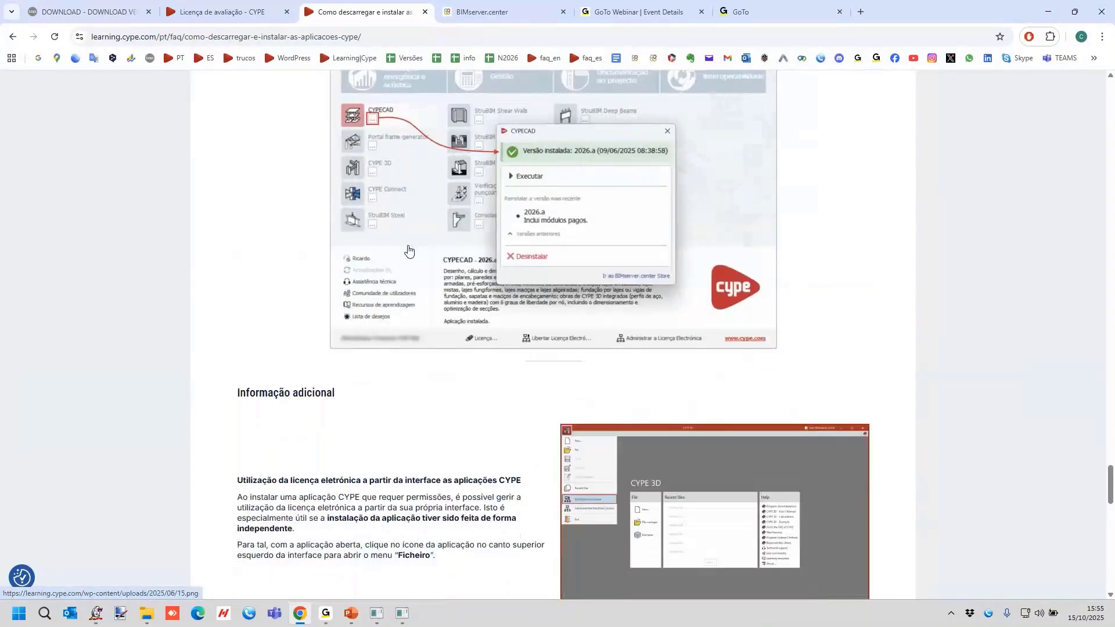
{"action": "scroll", "coordinate": [409, 250], "scroll_direction": "down", "scroll_amount": 2}
{"action": "left_click", "coordinate": [684, 377]}
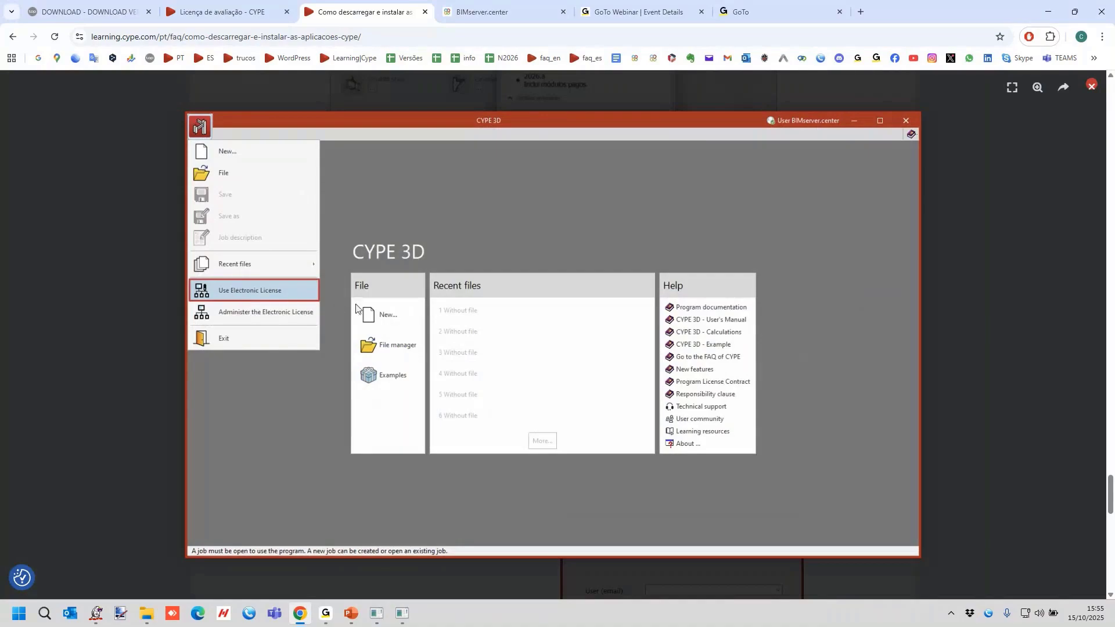
{"action": "key", "text": "Escape"}
Go back over the electronic licence section, and look through the related programs at the end of the guide.
{"action": "scroll", "coordinate": [509, 362], "scroll_direction": "up", "scroll_amount": 15}
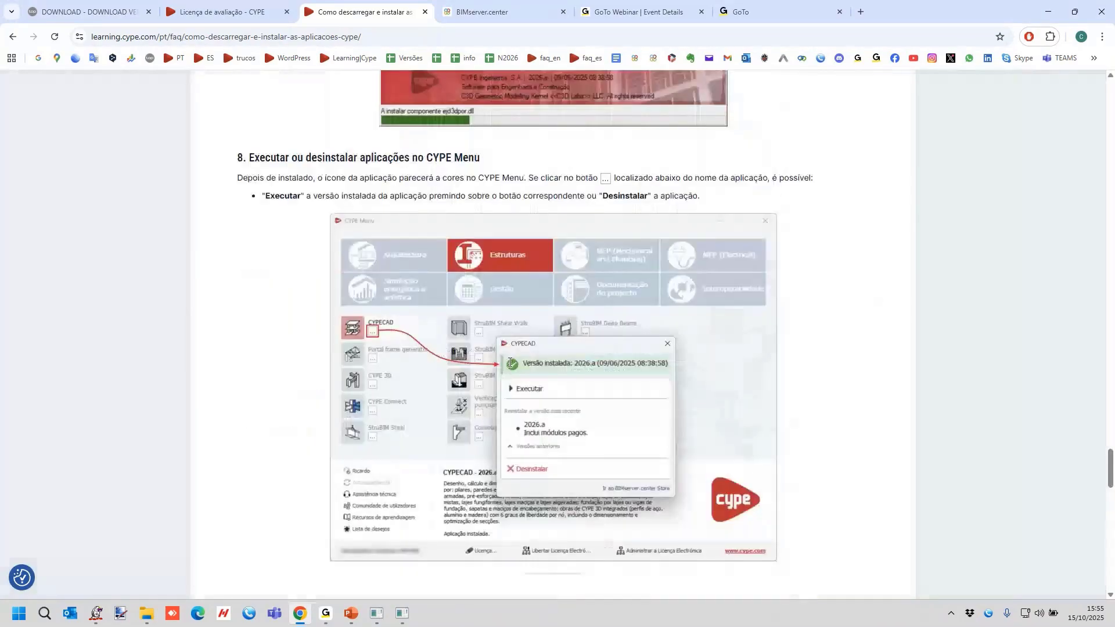
{"action": "scroll", "coordinate": [523, 357], "scroll_direction": "up", "scroll_amount": 5}
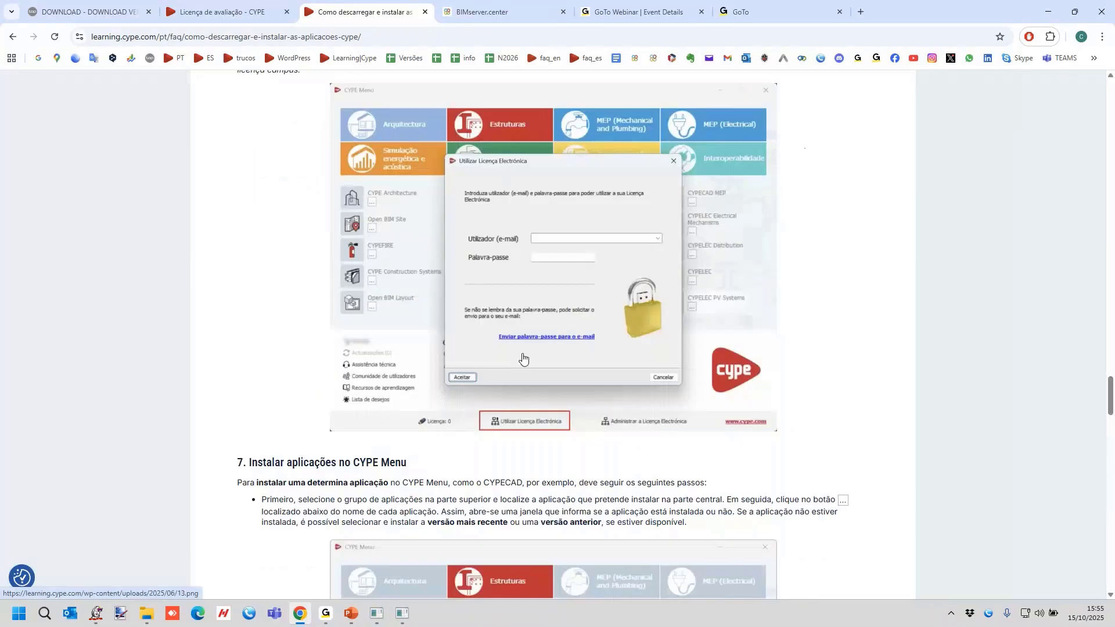
{"action": "scroll", "coordinate": [522, 358], "scroll_direction": "up", "scroll_amount": 4}
{"action": "scroll", "coordinate": [583, 400], "scroll_direction": "down", "scroll_amount": 2}
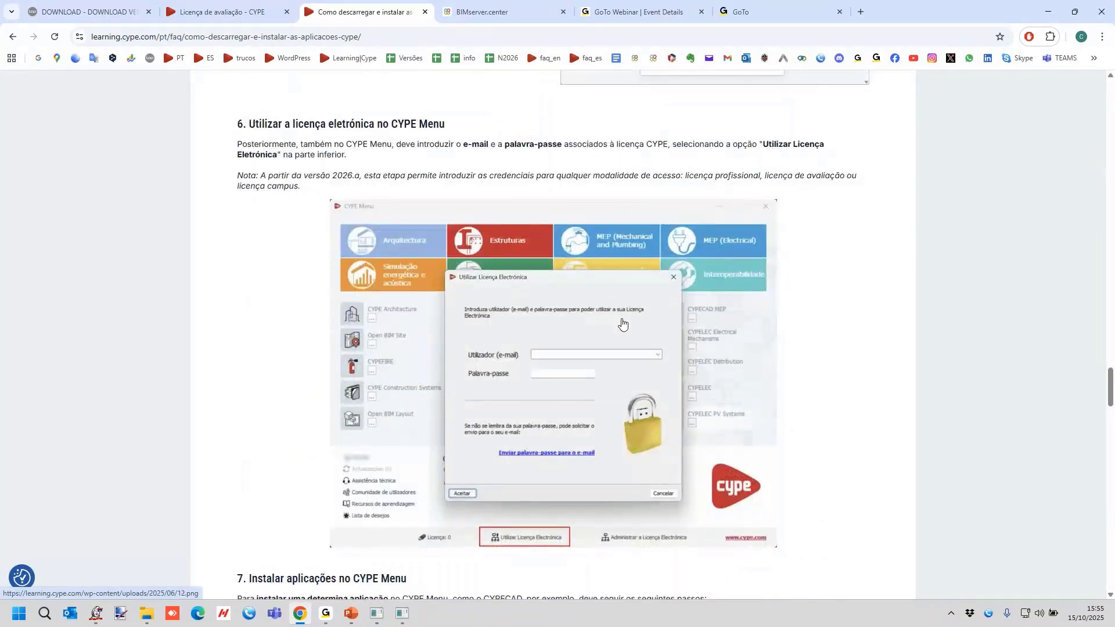
{"action": "scroll", "coordinate": [622, 324], "scroll_direction": "down", "scroll_amount": 4}
{"action": "scroll", "coordinate": [622, 323], "scroll_direction": "down", "scroll_amount": 20}
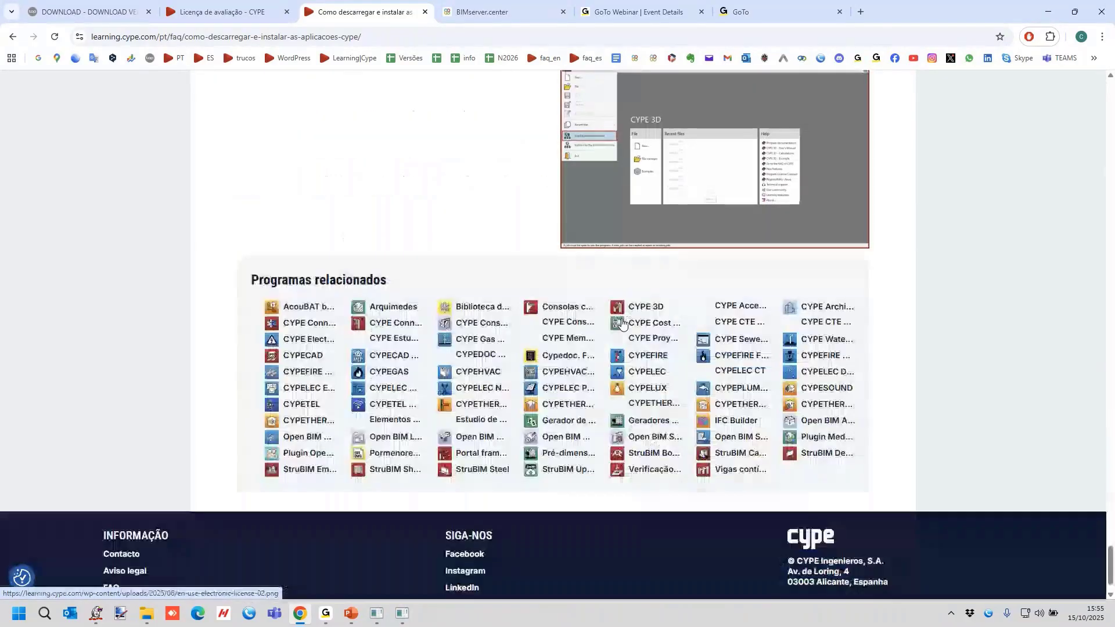
Start CYPECAD MEP from CYPE Menu and open the recent example project ria.mep.
{"action": "scroll", "coordinate": [622, 323], "scroll_direction": "up", "scroll_amount": 7}
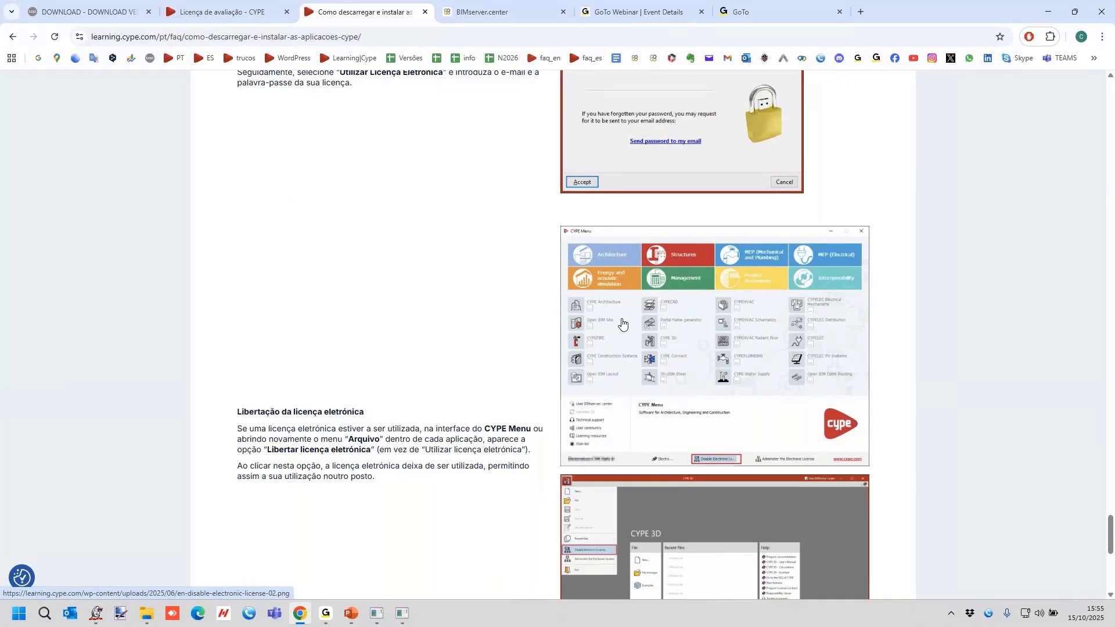
{"action": "left_click", "coordinate": [951, 613]}
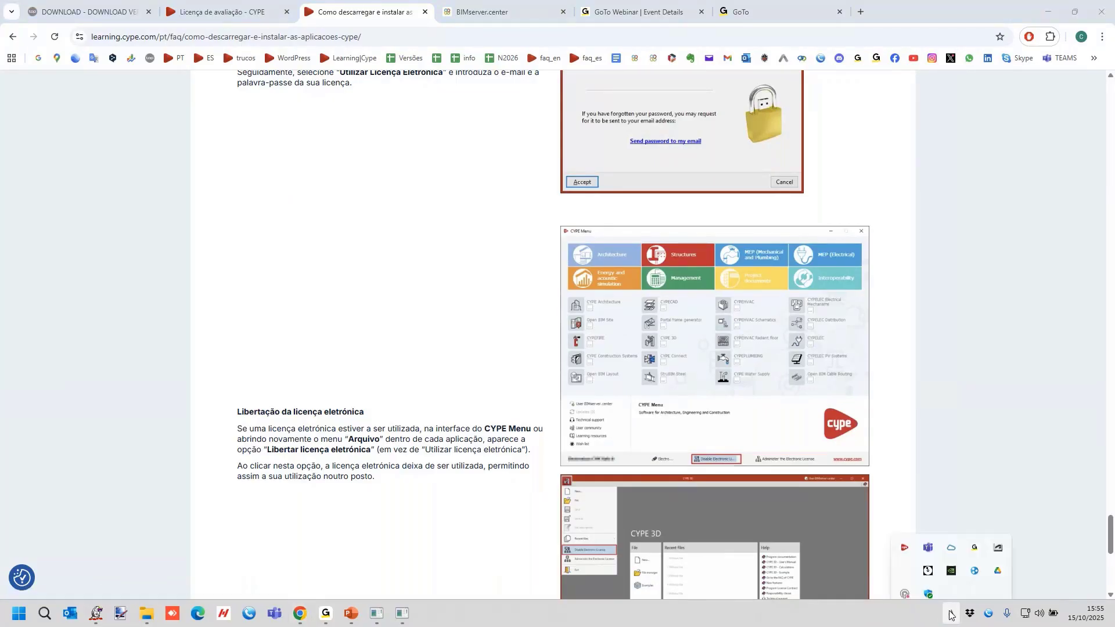
{"action": "left_click", "coordinate": [945, 595]}
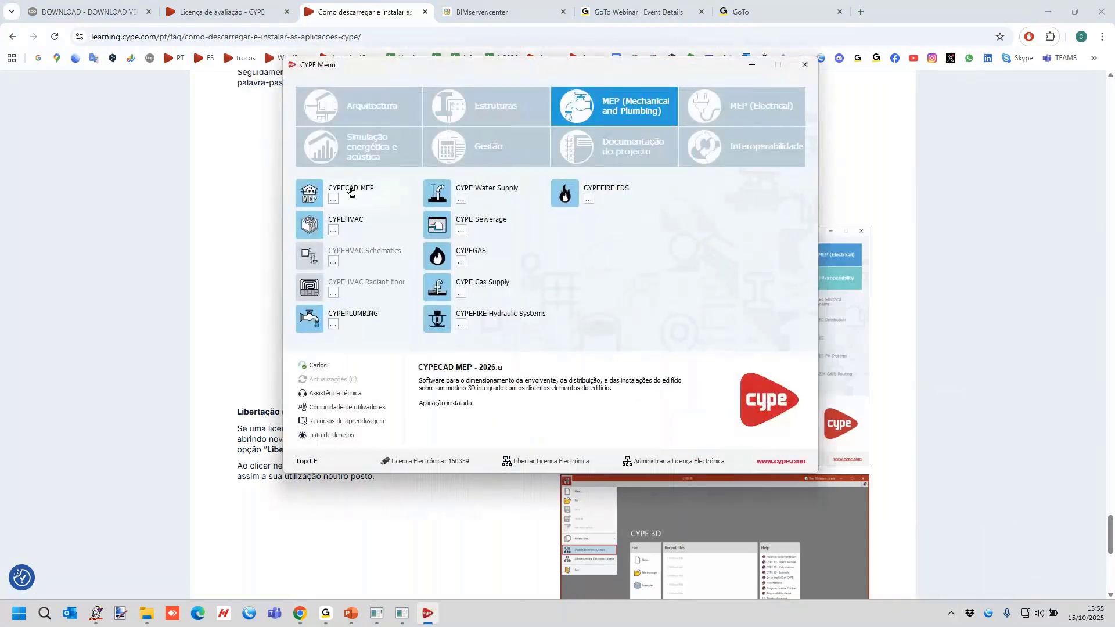
{"action": "left_click", "coordinate": [351, 192]}
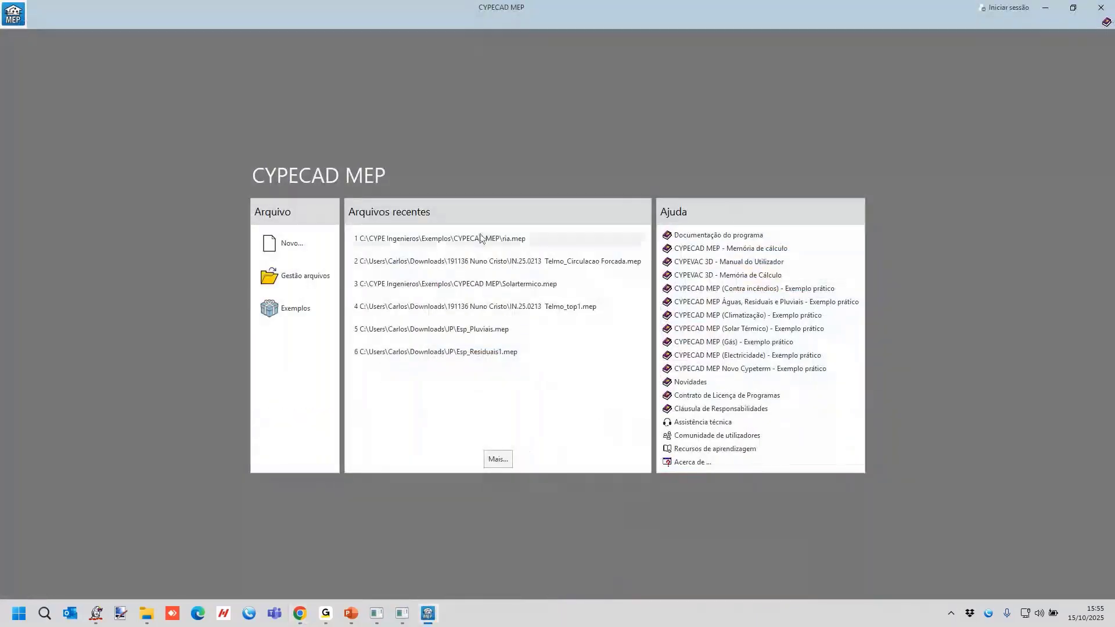
{"action": "left_click", "coordinate": [481, 238]}
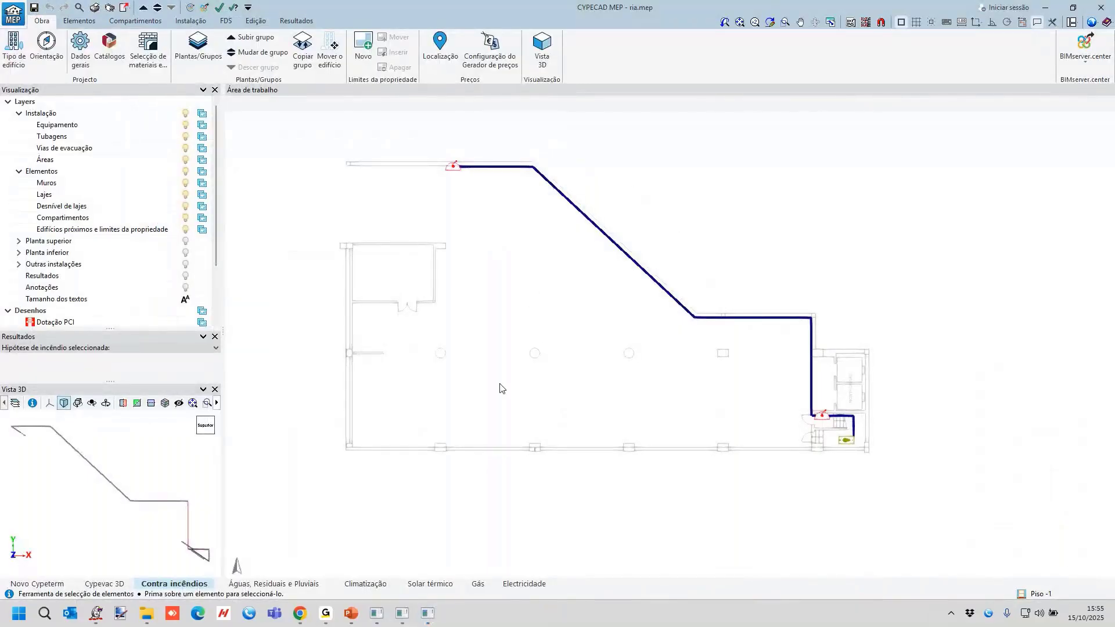
View the Muros e divisões element tools, close them, and look over the floor plan.
{"action": "left_click", "coordinate": [79, 21]}
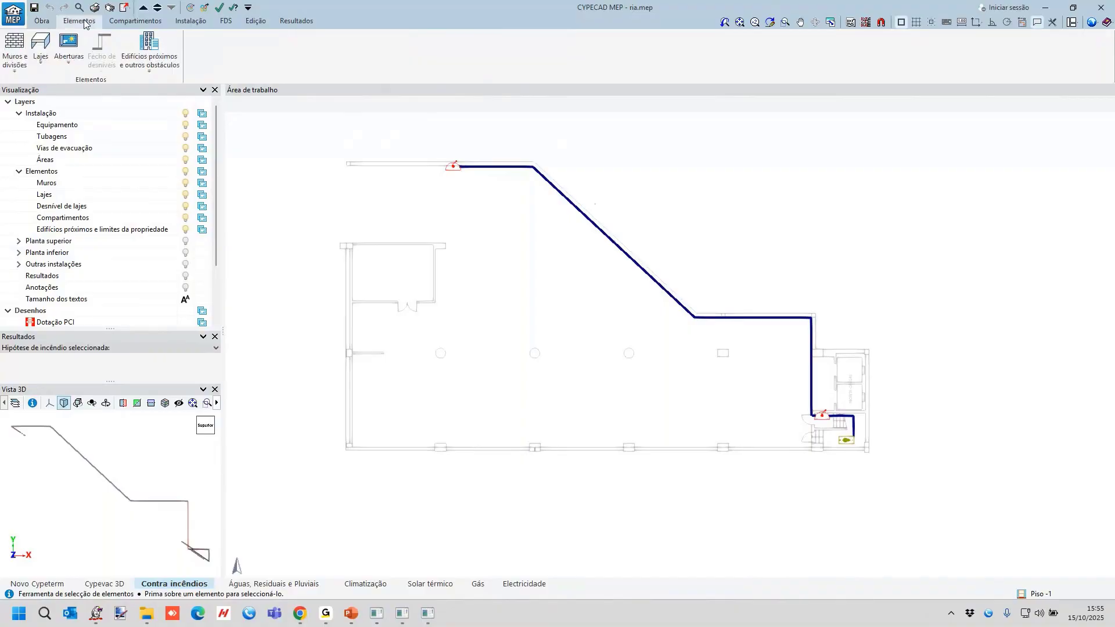
{"action": "left_click", "coordinate": [17, 58]}
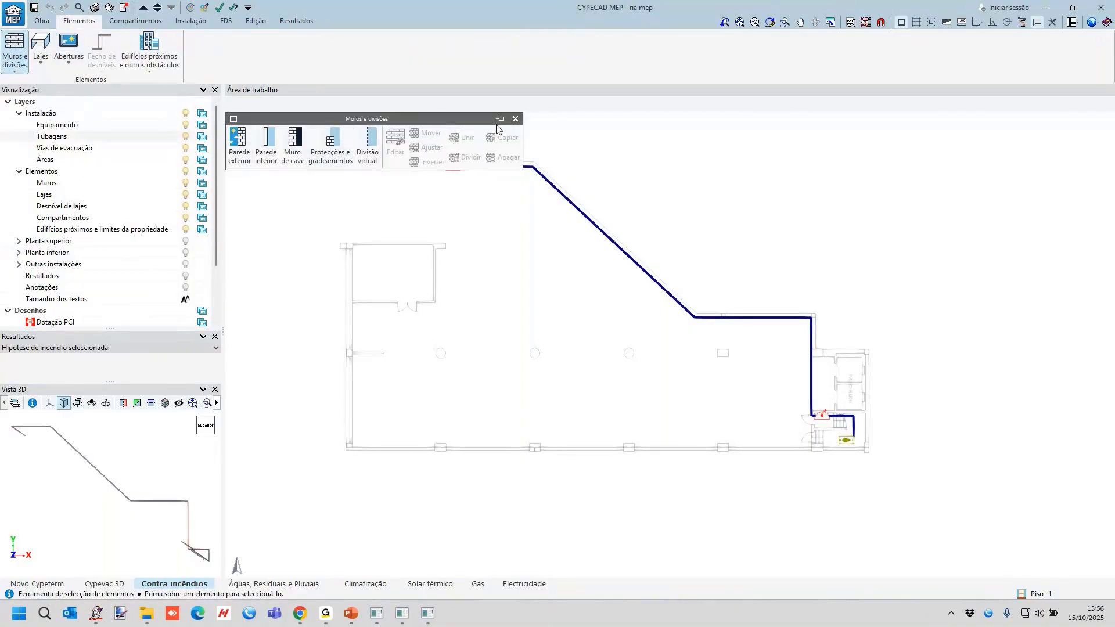
{"action": "left_click", "coordinate": [515, 119]}
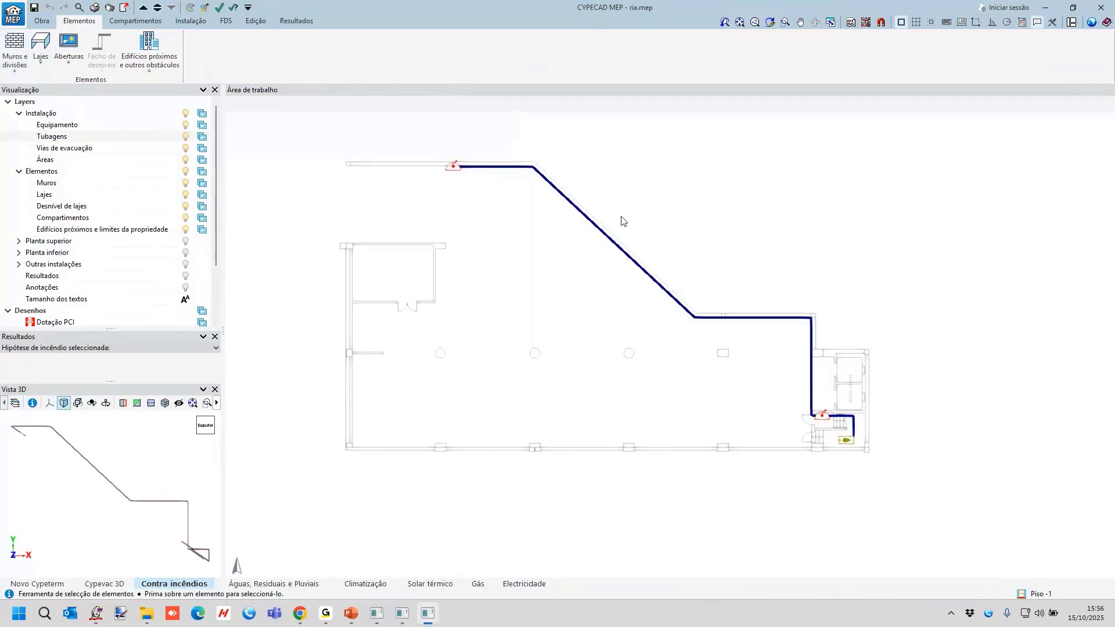
{"action": "scroll", "coordinate": [623, 222], "scroll_direction": "up", "scroll_amount": 2}
{"action": "scroll", "coordinate": [621, 284], "scroll_direction": "down", "scroll_amount": 1}
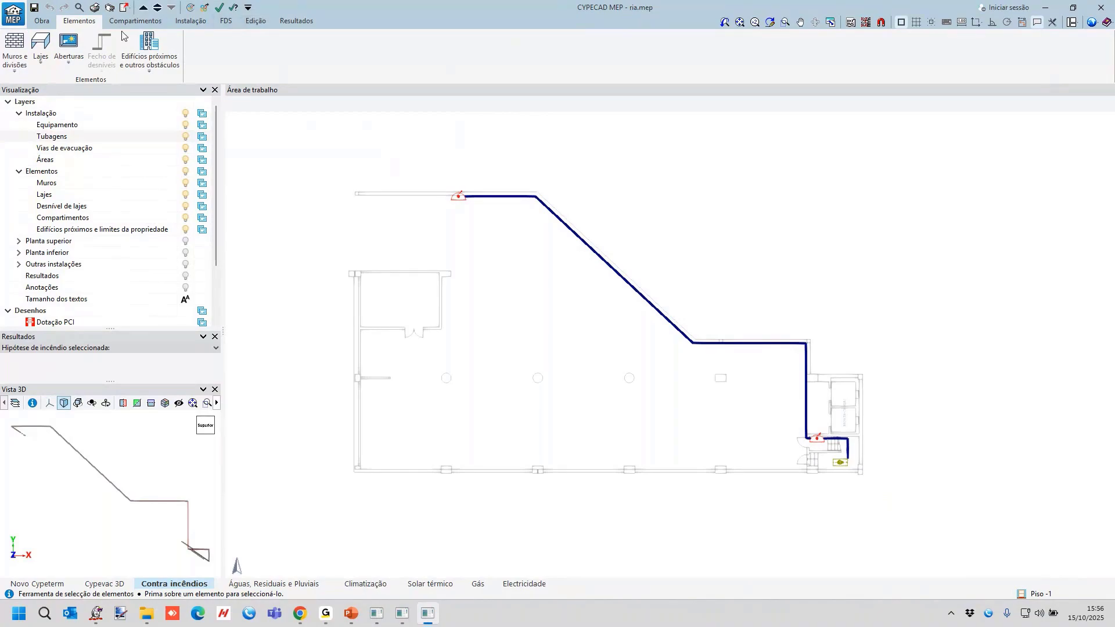
View the Contra incêndios installation of all floors in 3D, and close the 3D view.
{"action": "left_click", "coordinate": [42, 21]}
{"action": "left_click", "coordinate": [542, 53]}
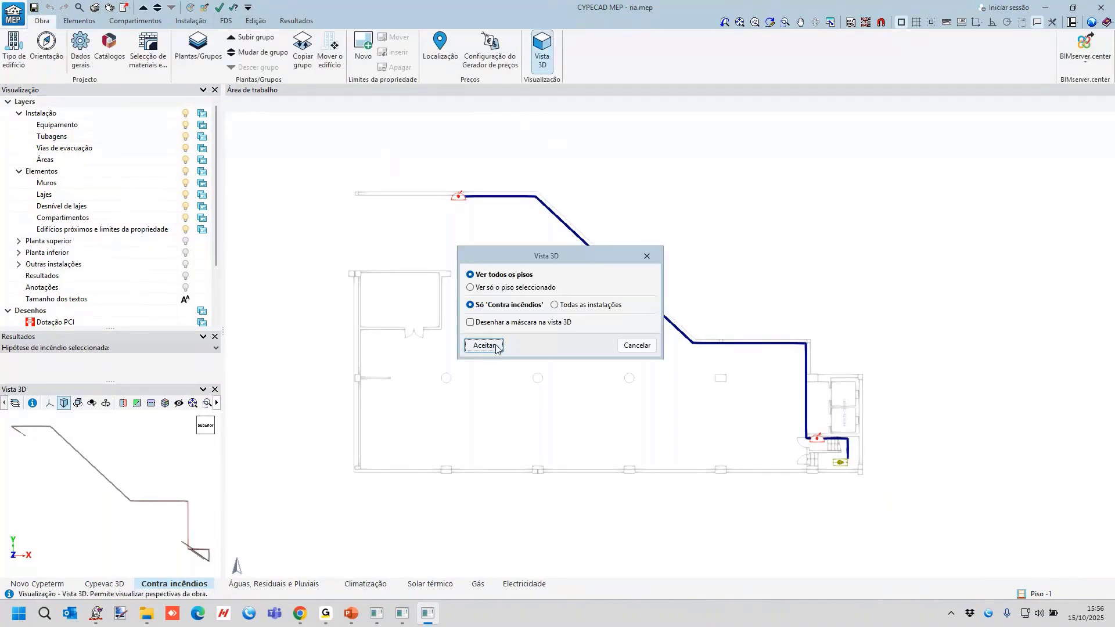
{"action": "left_click", "coordinate": [484, 345]}
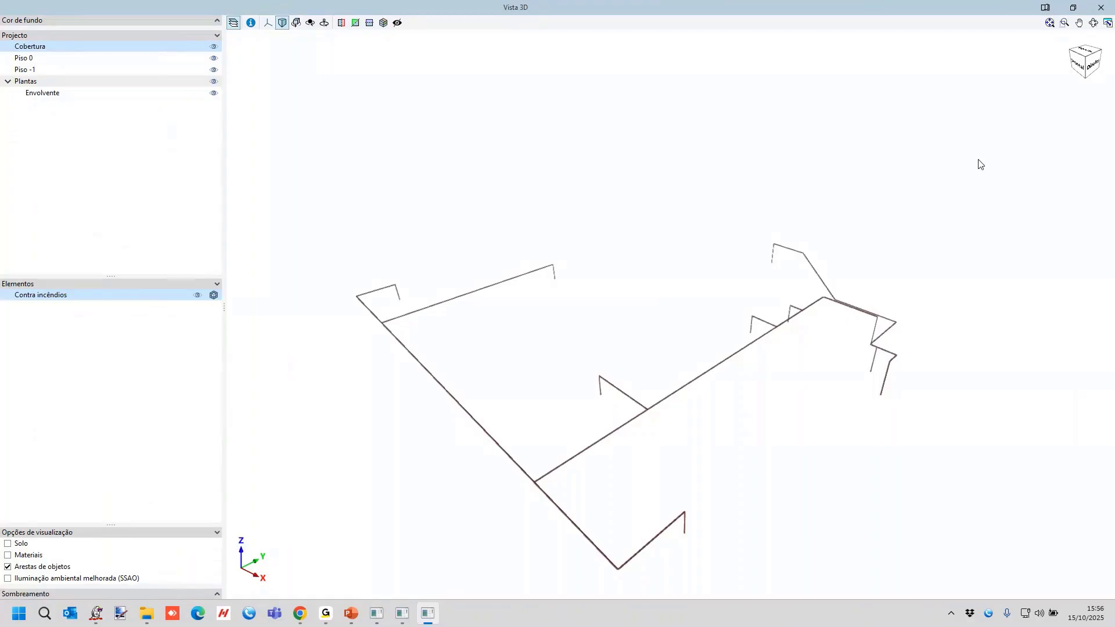
{"action": "scroll", "coordinate": [803, 303], "scroll_direction": "up", "scroll_amount": 2}
{"action": "scroll", "coordinate": [464, 308], "scroll_direction": "down", "scroll_amount": 4}
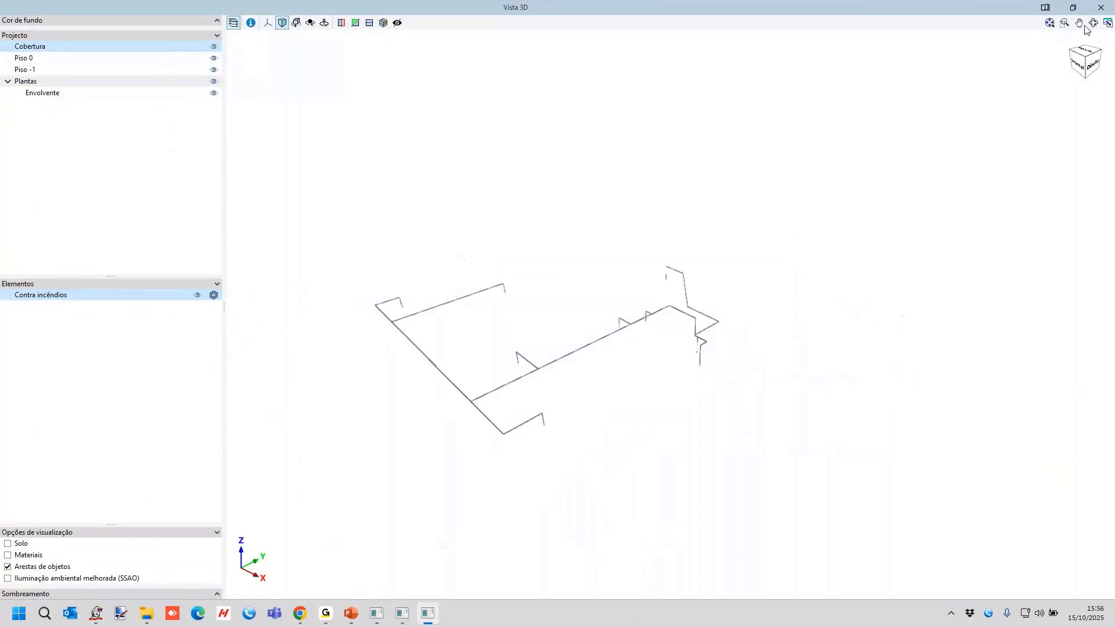
{"action": "left_click", "coordinate": [1101, 7]}
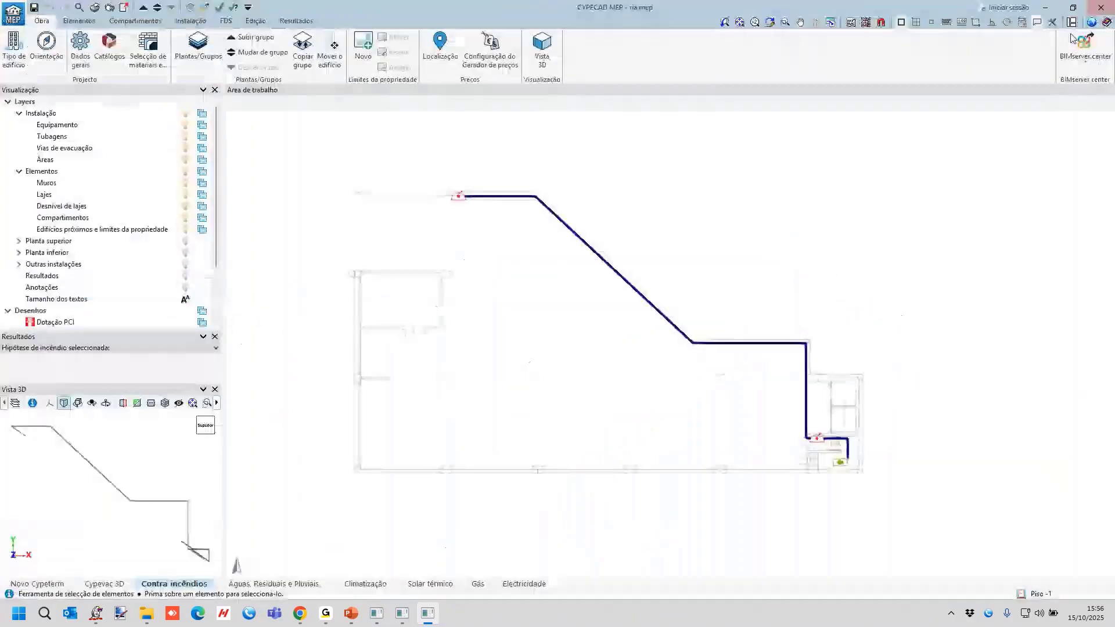
View the Segundo NP EN 671-1,2 e RTSCIE criterion for BIA inlet pressures in the general data, and discard the change.
{"action": "left_click", "coordinate": [81, 50]}
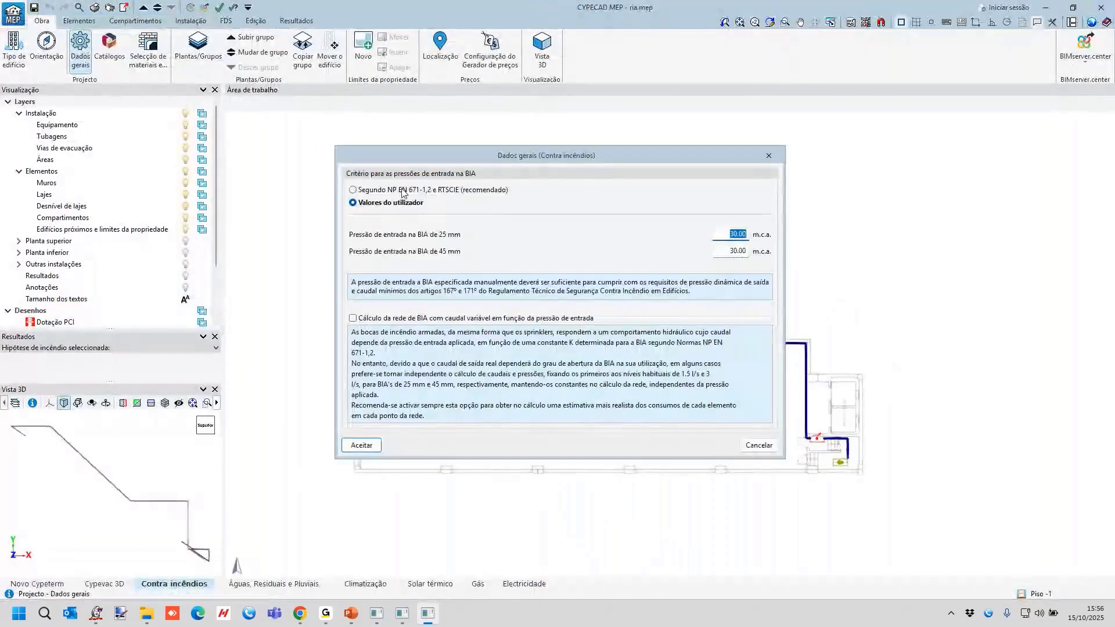
{"action": "left_click", "coordinate": [405, 190]}
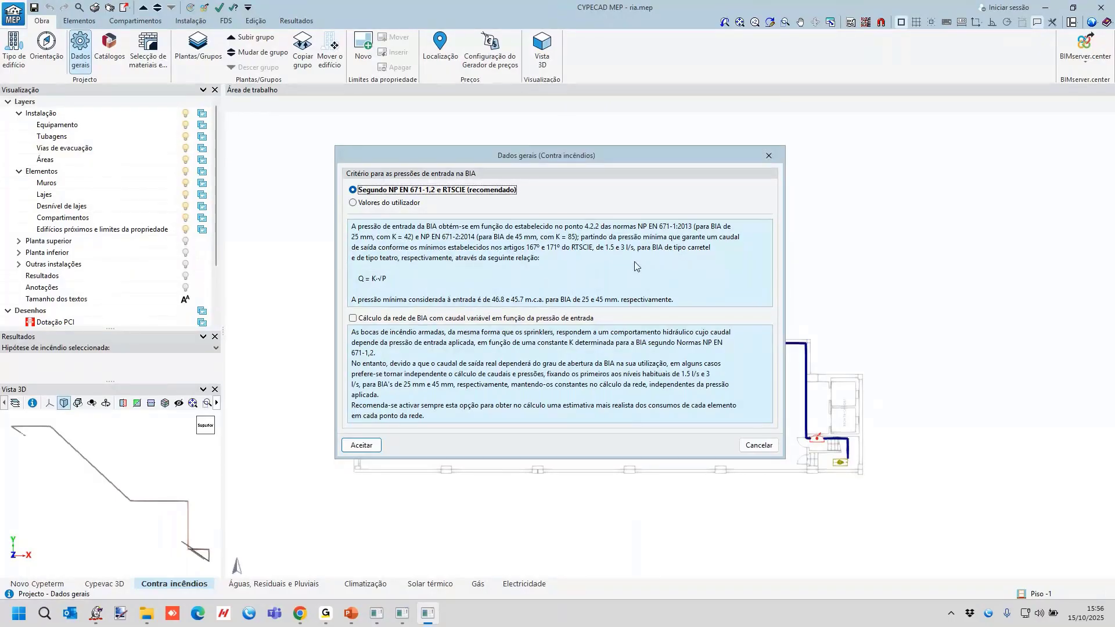
{"action": "left_click", "coordinate": [758, 446]}
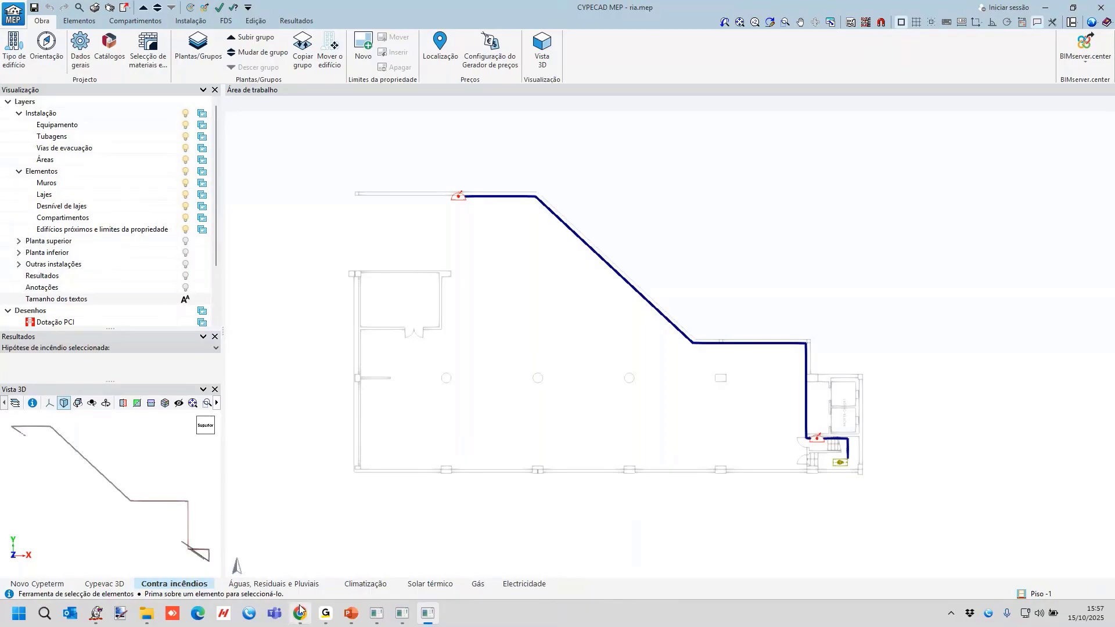
Switch to CYPEFIRE Hydraulic Systems and open the recent project Rede Seca.nfpa.
{"action": "mouse_move", "coordinate": [300, 611]}
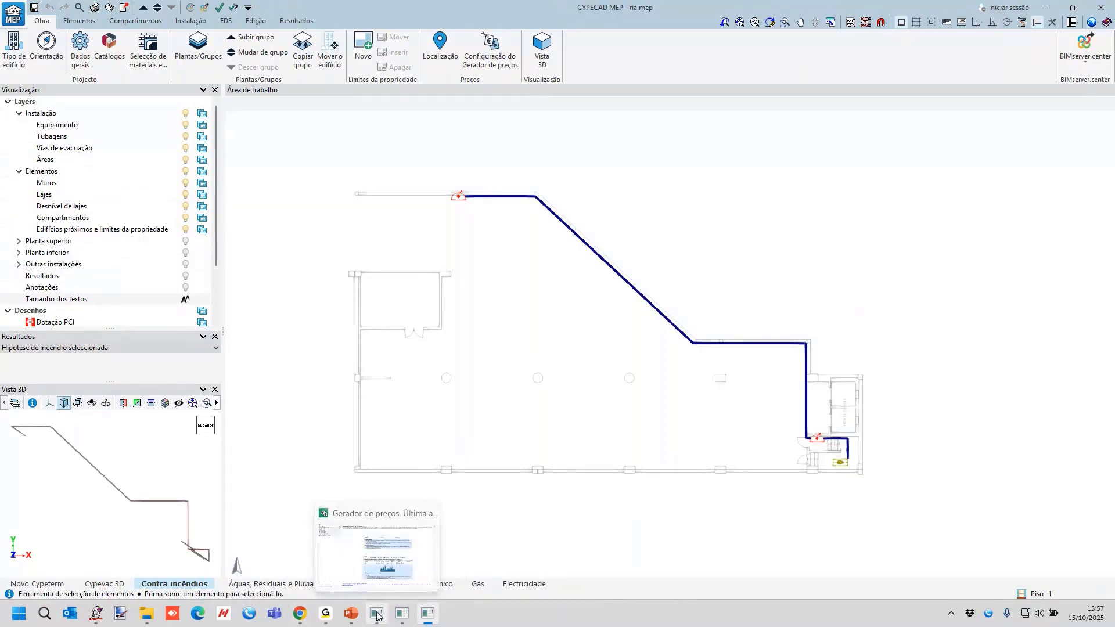
{"action": "left_click", "coordinate": [402, 613]}
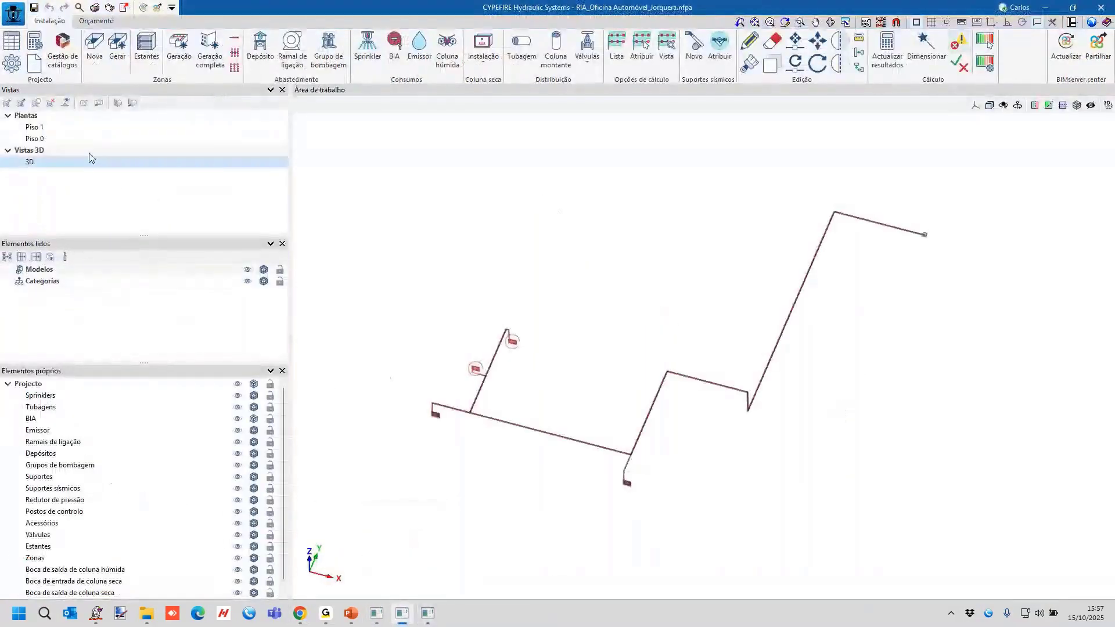
{"action": "left_click", "coordinate": [13, 13]}
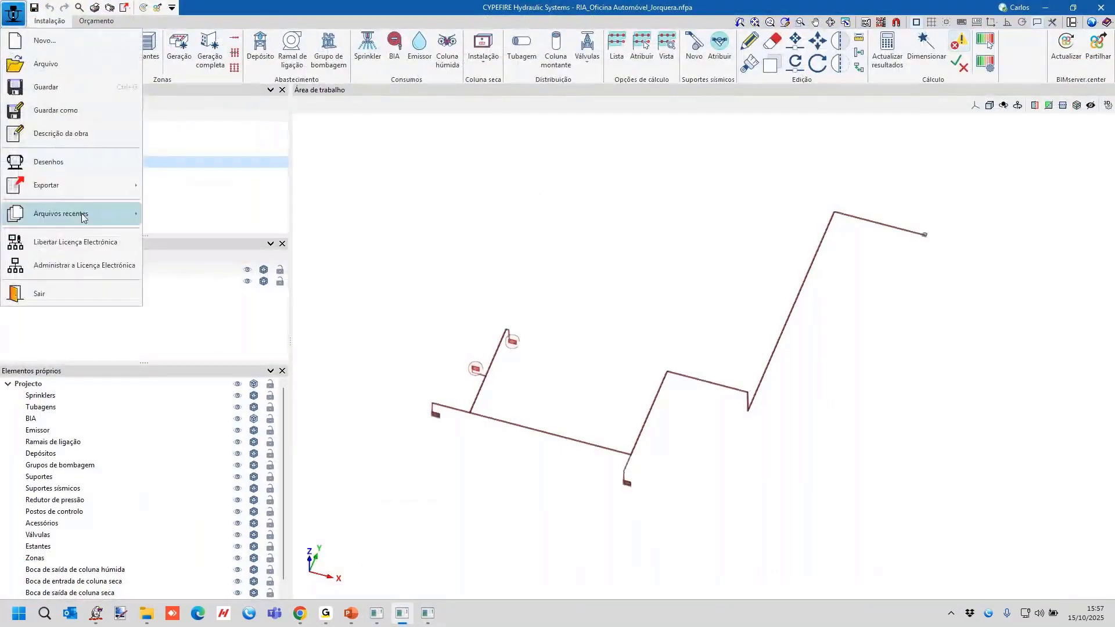
{"action": "mouse_move", "coordinate": [84, 217]}
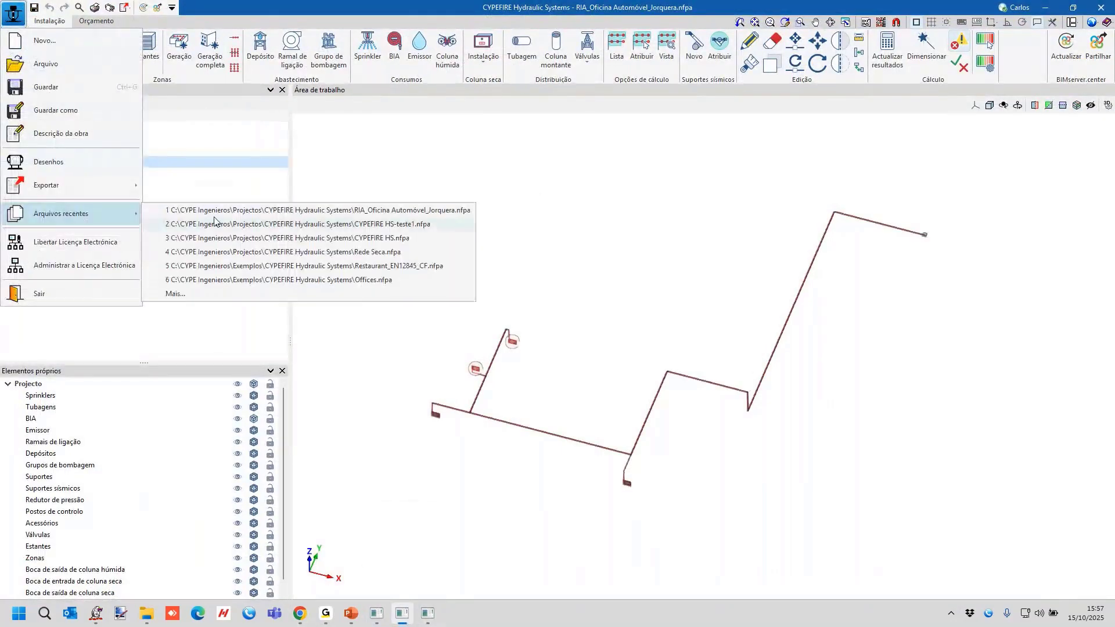
{"action": "left_click", "coordinate": [335, 253]}
{"action": "left_click", "coordinate": [490, 334]}
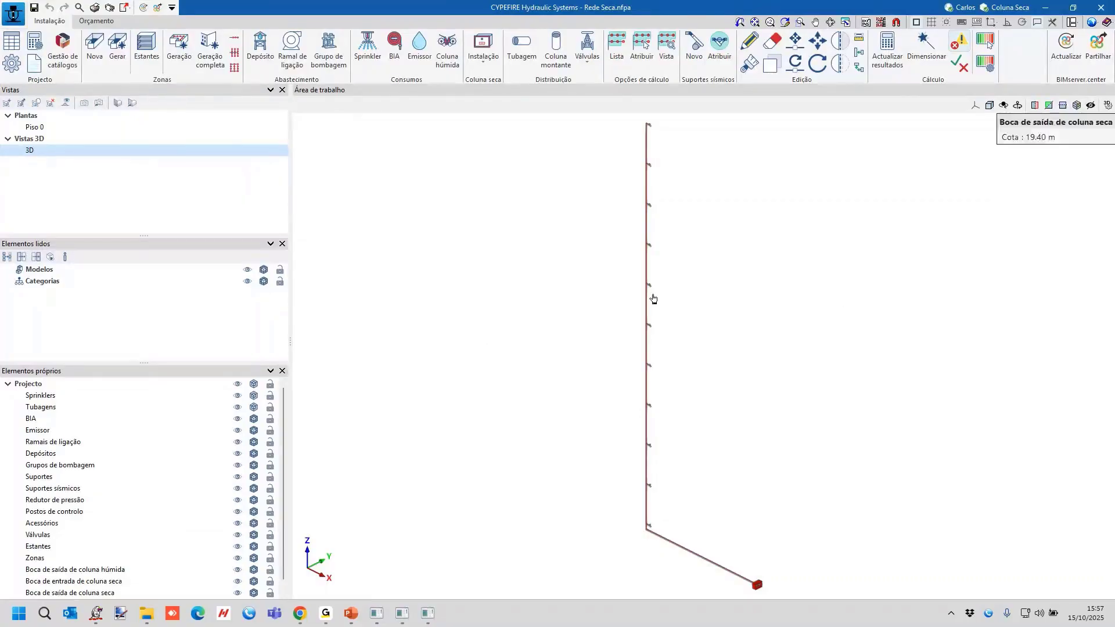
Examine the dry riser in 3D, including its outlets along the column and the inlet at the base.
{"action": "scroll", "coordinate": [651, 312], "scroll_direction": "up", "scroll_amount": 6}
{"action": "scroll", "coordinate": [652, 312], "scroll_direction": "down", "scroll_amount": 8}
{"action": "scroll", "coordinate": [705, 321], "scroll_direction": "up", "scroll_amount": 5}
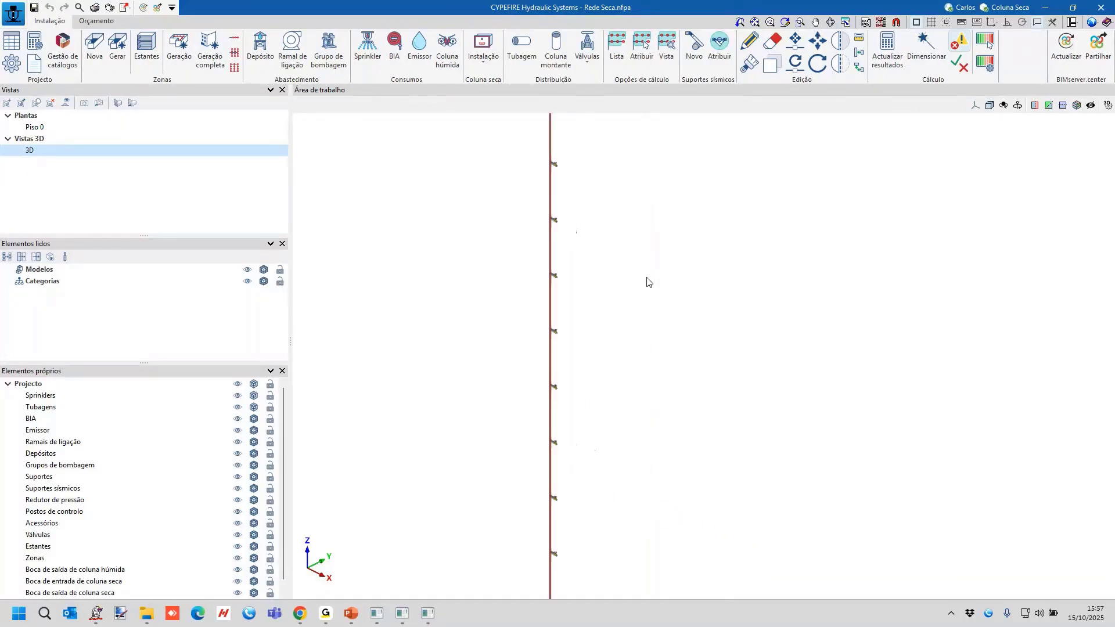
{"action": "scroll", "coordinate": [719, 434], "scroll_direction": "down", "scroll_amount": 3}
{"action": "scroll", "coordinate": [694, 321], "scroll_direction": "up", "scroll_amount": 6}
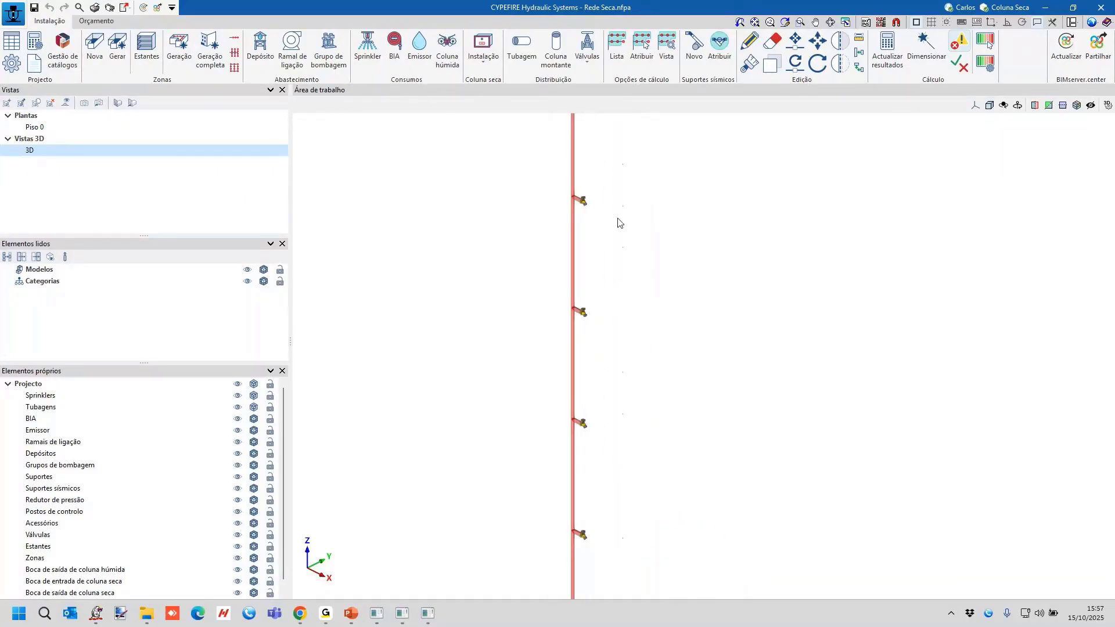
{"action": "scroll", "coordinate": [581, 214], "scroll_direction": "up", "scroll_amount": 3}
{"action": "scroll", "coordinate": [569, 210], "scroll_direction": "down", "scroll_amount": 10}
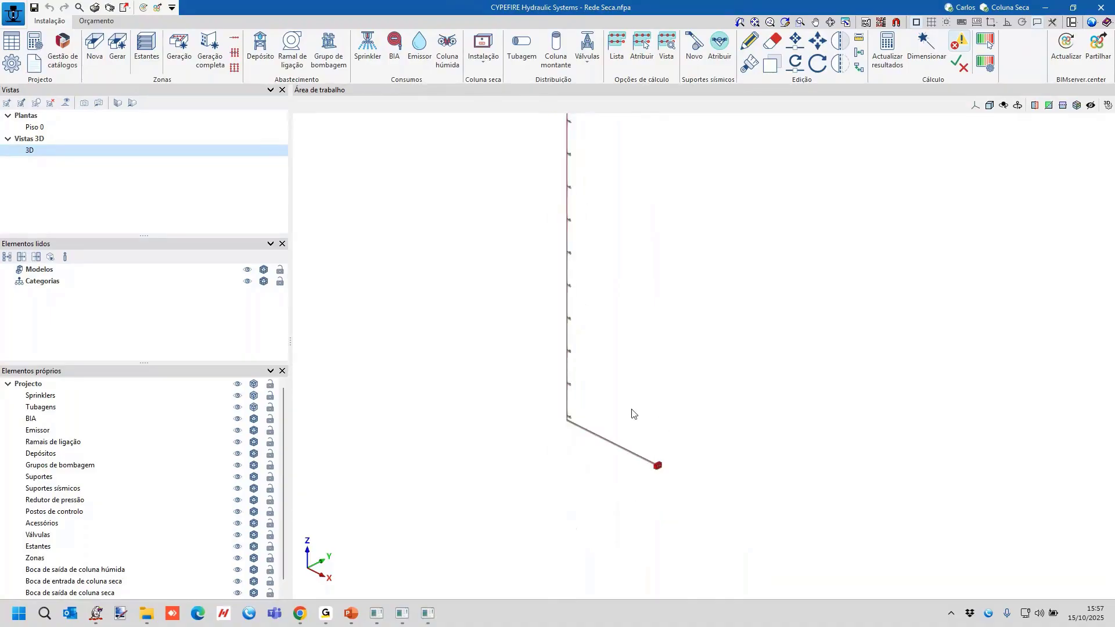
{"action": "scroll", "coordinate": [644, 424], "scroll_direction": "up", "scroll_amount": 5}
{"action": "scroll", "coordinate": [494, 348], "scroll_direction": "down", "scroll_amount": 3}
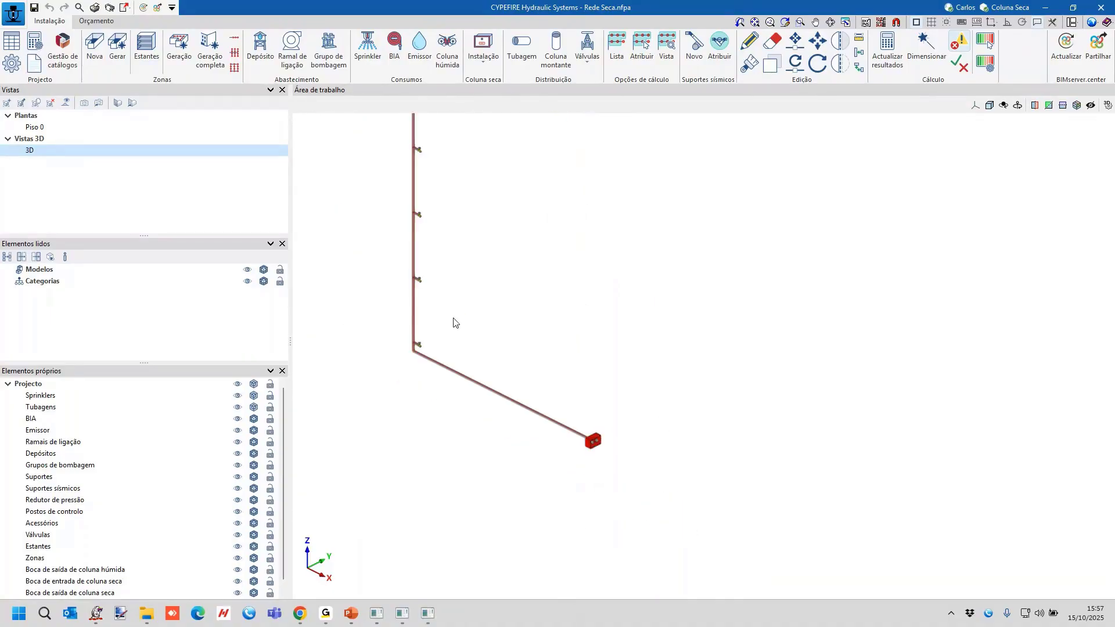
Check the catalogue diameters available for the lowest riser pipe, close its properties unchanged, and view the whole dry riser.
{"action": "left_click", "coordinate": [415, 314]}
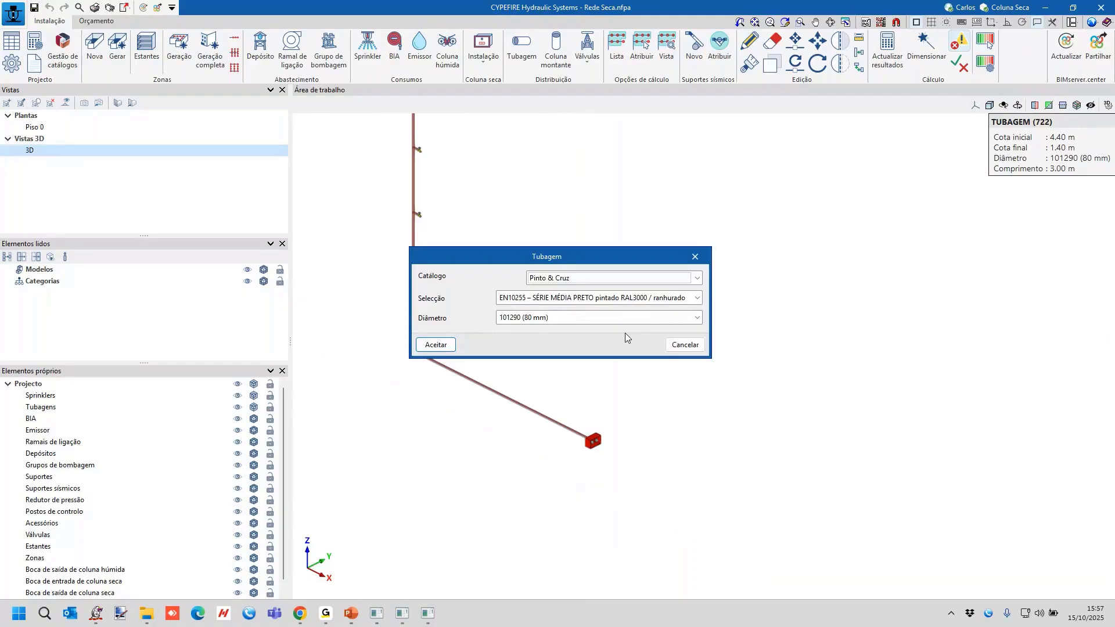
{"action": "left_click", "coordinate": [594, 317]}
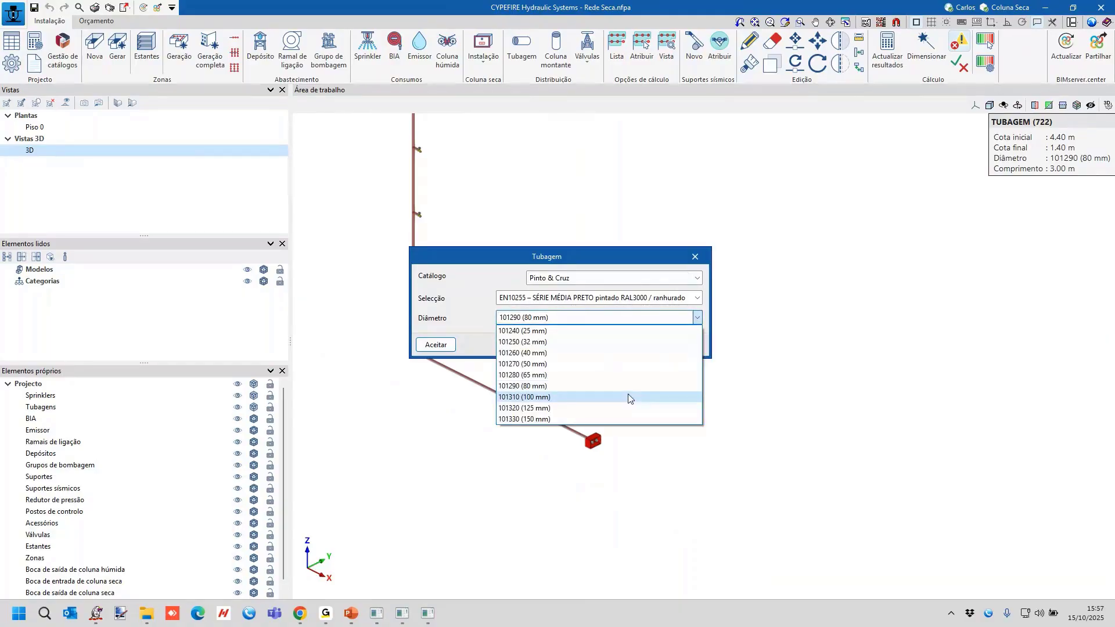
{"action": "left_click", "coordinate": [880, 364]}
{"action": "left_click", "coordinate": [696, 256]}
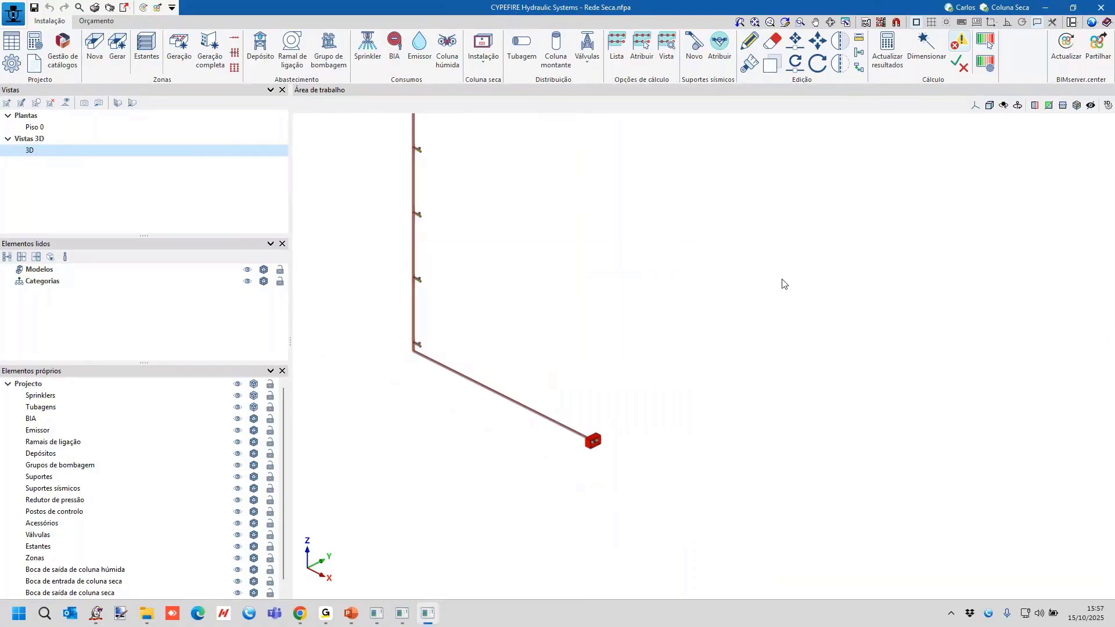
{"action": "scroll", "coordinate": [779, 250], "scroll_direction": "down", "scroll_amount": 3}
{"action": "middle_click_drag", "start_coordinate": [776, 247], "coordinate": [759, 404]}
{"action": "scroll", "coordinate": [748, 356], "scroll_direction": "down", "scroll_amount": 2}
{"action": "scroll", "coordinate": [753, 320], "scroll_direction": "up", "scroll_amount": 2}
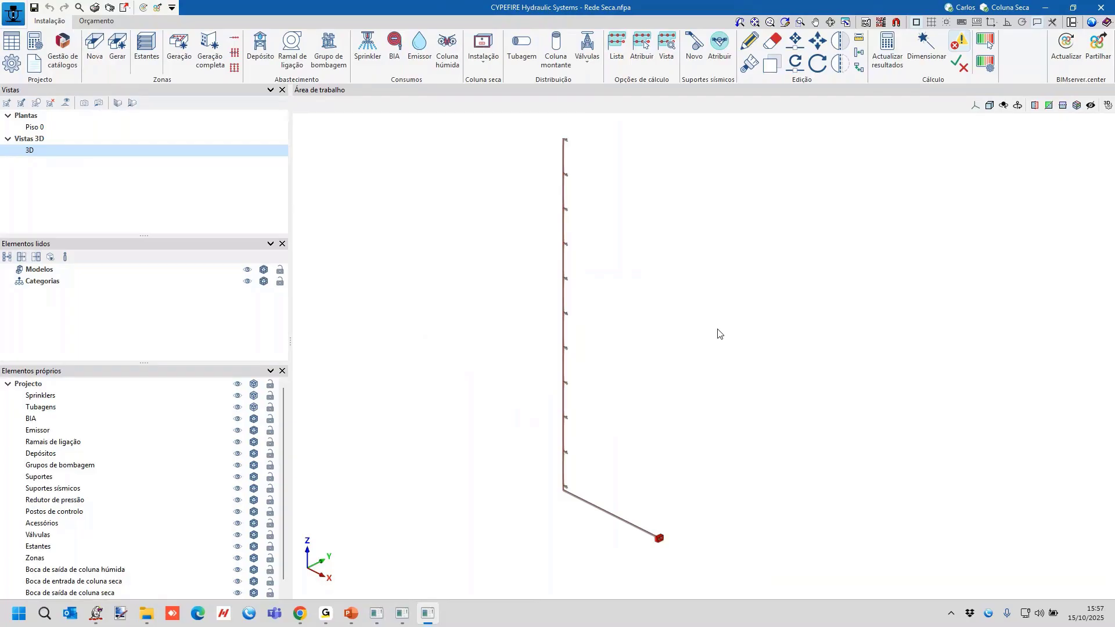
Bring up CYPE Menu and view the applications in the Gestão group.
{"action": "left_click", "coordinate": [951, 613]}
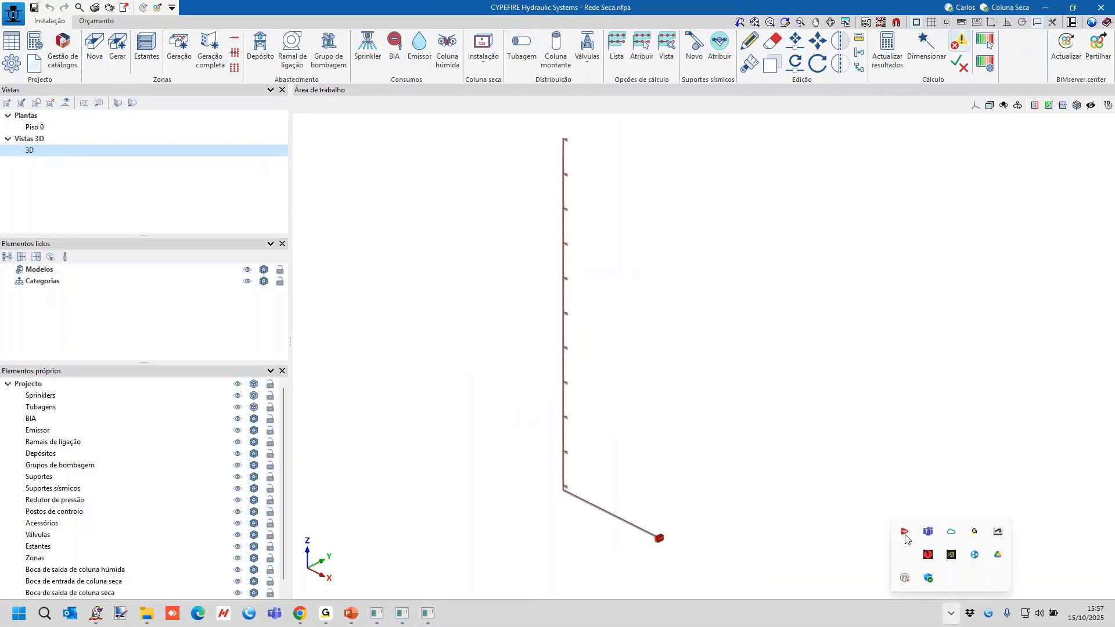
{"action": "left_click", "coordinate": [905, 532]}
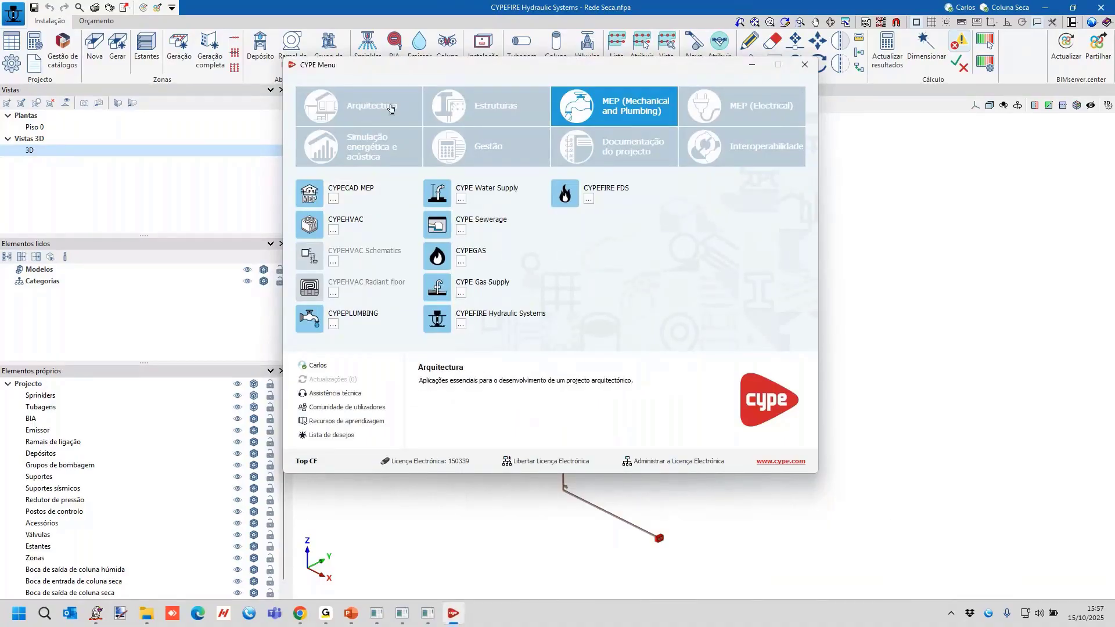
{"action": "left_click", "coordinate": [487, 146]}
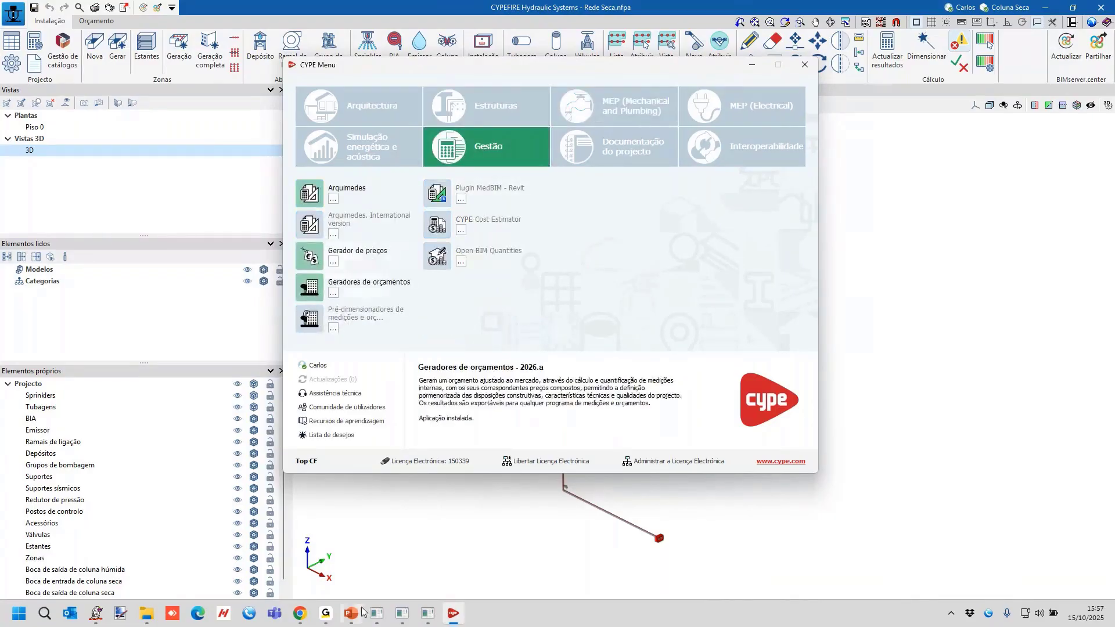
Switch to Gerador de preços and expand the Instalações chapter under Preços compostos.
{"action": "left_click", "coordinate": [380, 617]}
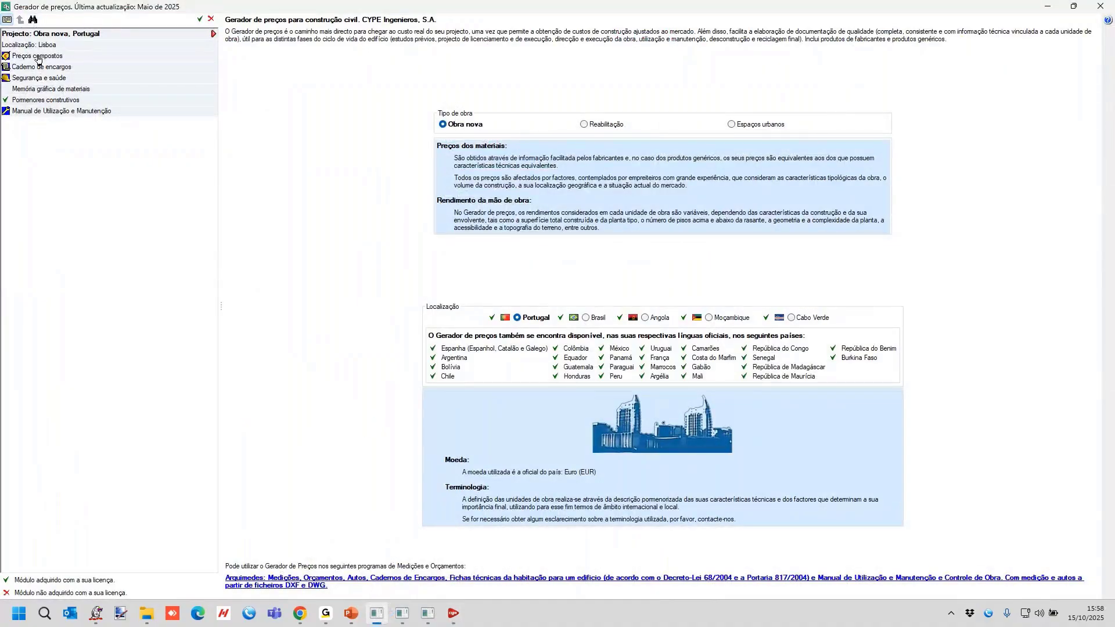
{"action": "left_click", "coordinate": [37, 56]}
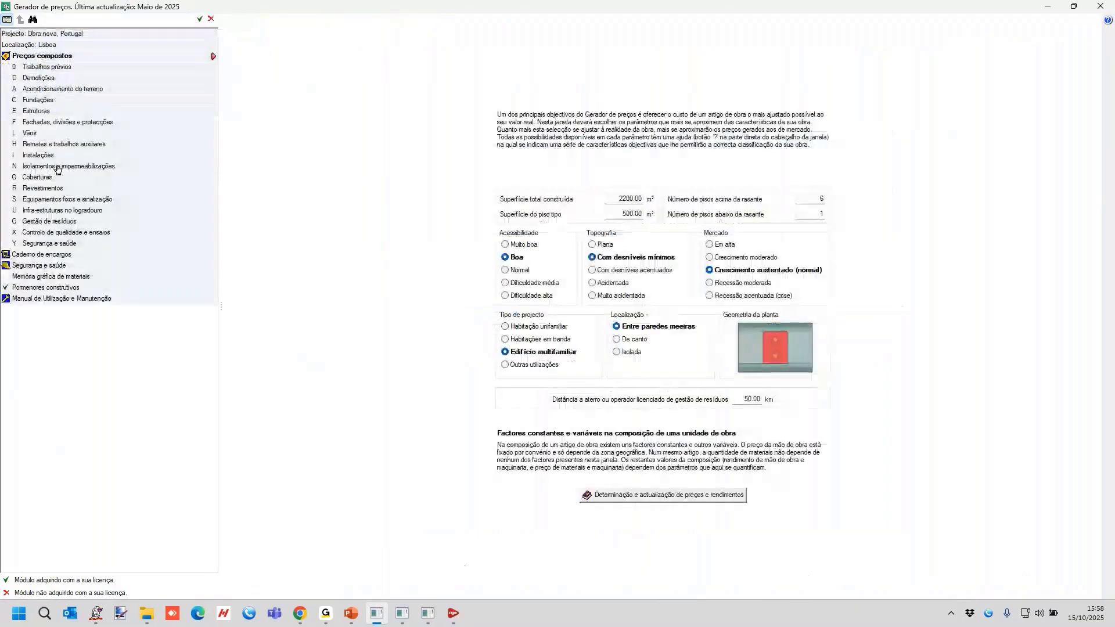
{"action": "left_click", "coordinate": [42, 156]}
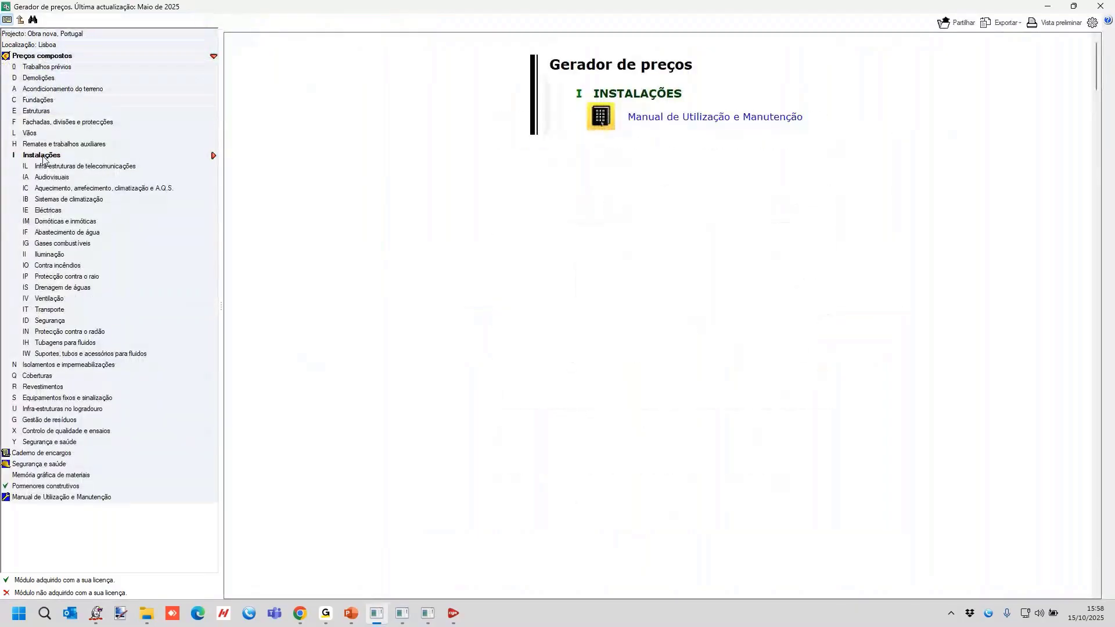
Open the Coluna seca de incêndios price item under Contra incêndios, Colunas secas.
{"action": "left_click", "coordinate": [63, 266]}
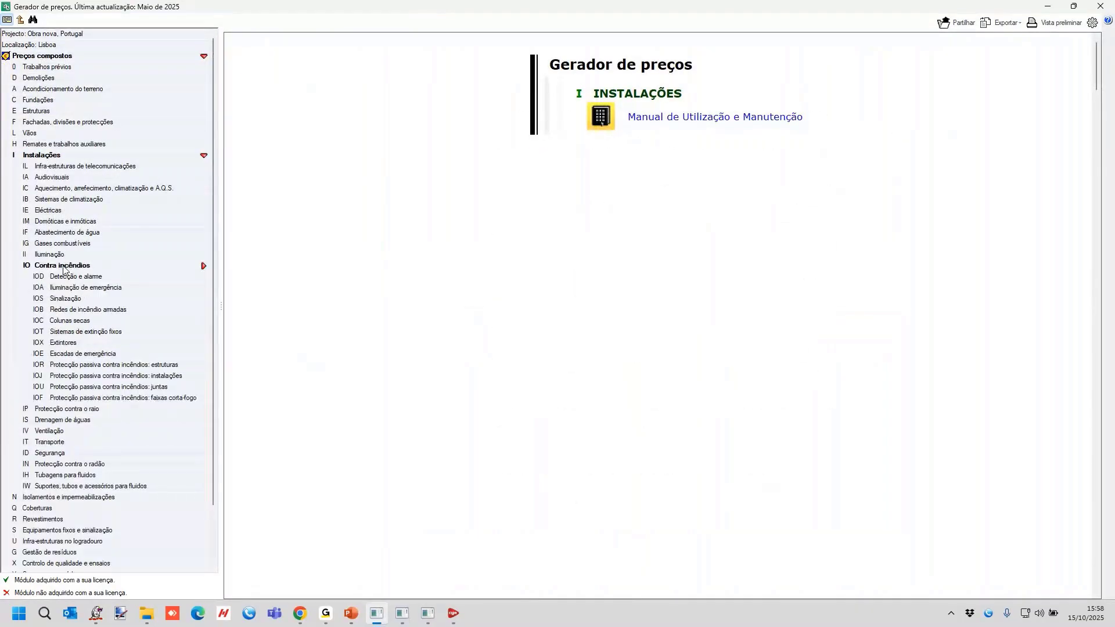
{"action": "left_click", "coordinate": [69, 321]}
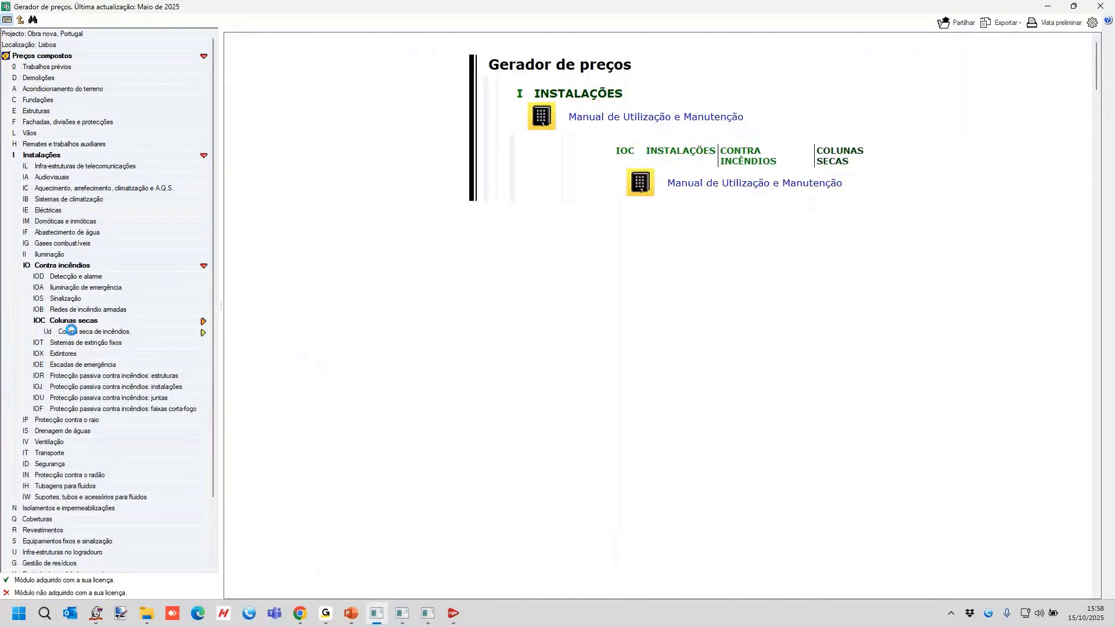
{"action": "left_click", "coordinate": [471, 71]}
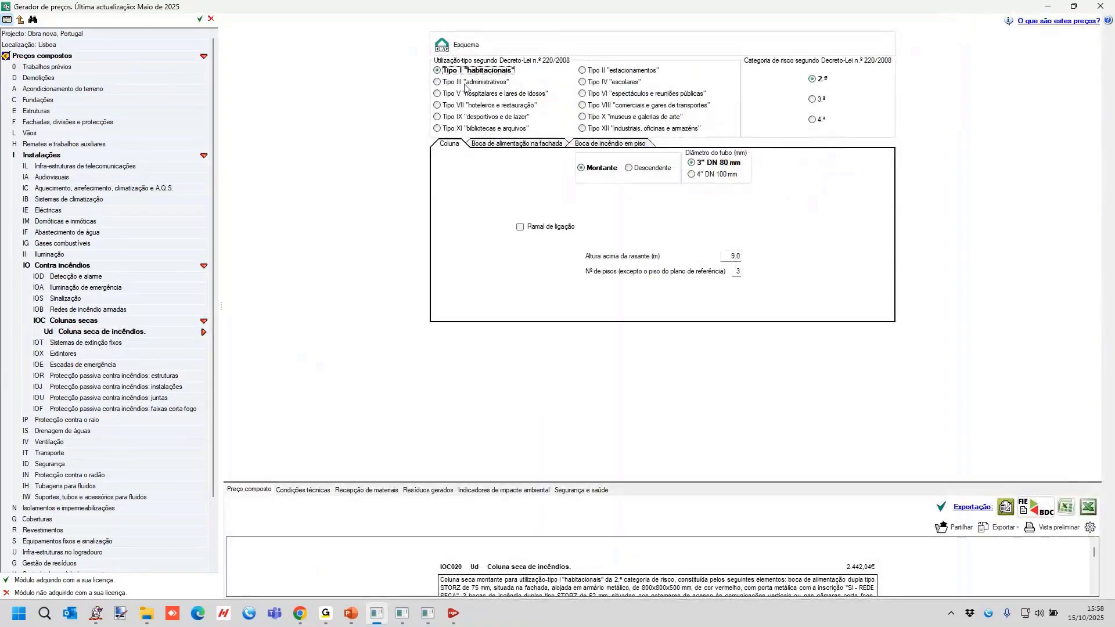
Configure the dry riser for Tipo III "administrativos" use, 4.ª risk category and a 4" DN 100 mm pipe.
{"action": "left_click", "coordinate": [465, 83]}
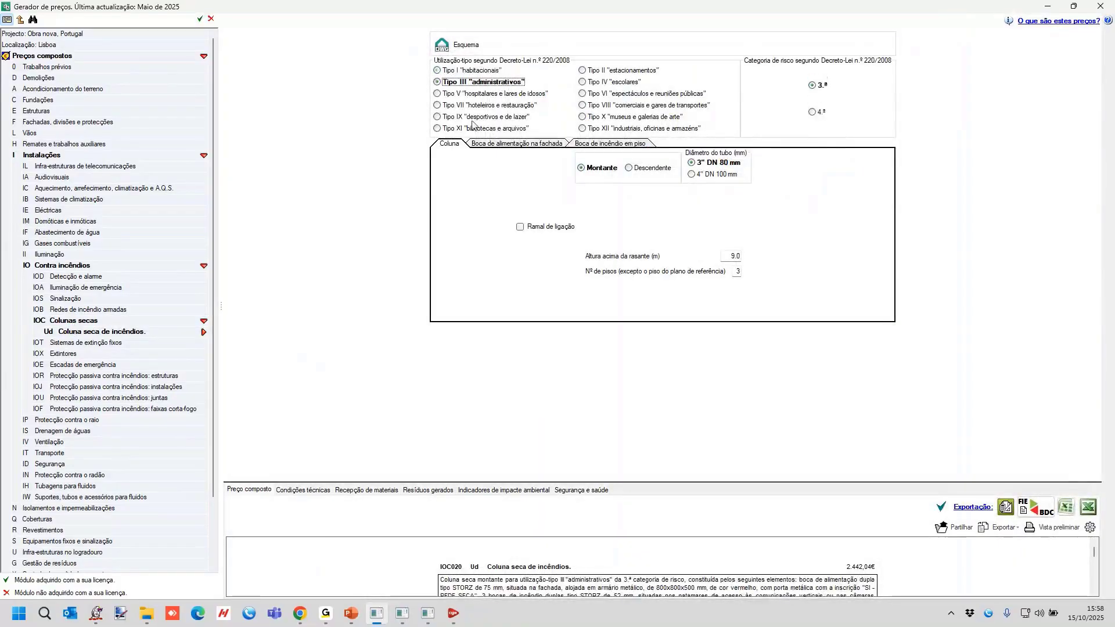
{"action": "left_click", "coordinate": [813, 113]}
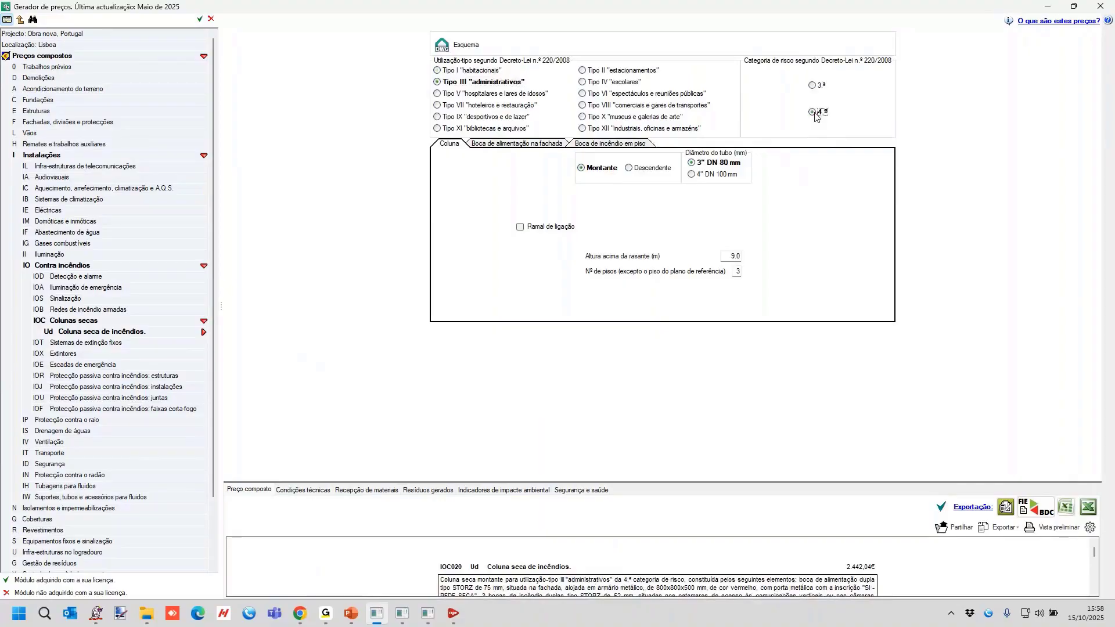
{"action": "left_click", "coordinate": [694, 175]}
{"action": "left_click", "coordinate": [694, 163]}
{"action": "left_click", "coordinate": [694, 176]}
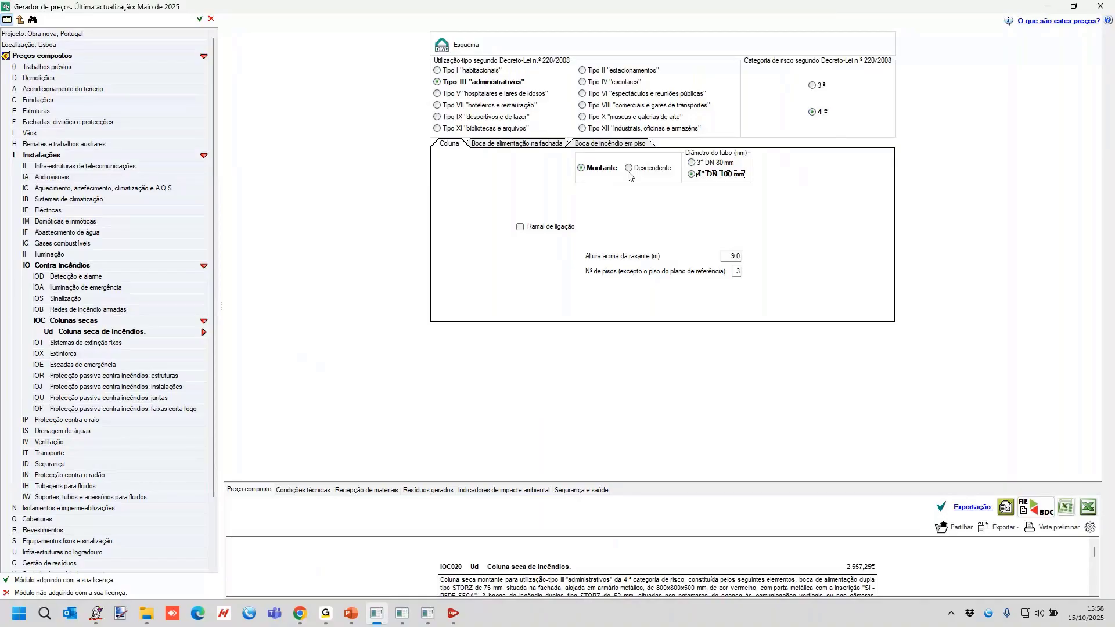
Check the floor hydrant options and set the façade feed inlet to Alojada em nicho com aro e porta.
{"action": "left_click", "coordinate": [533, 146]}
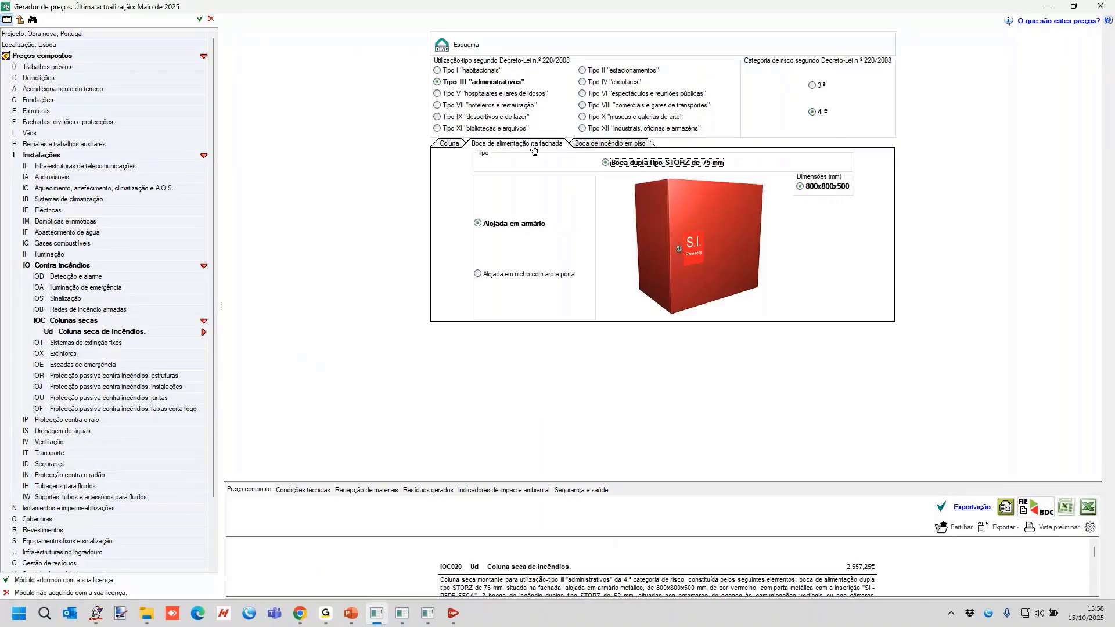
{"action": "left_click", "coordinate": [621, 145]}
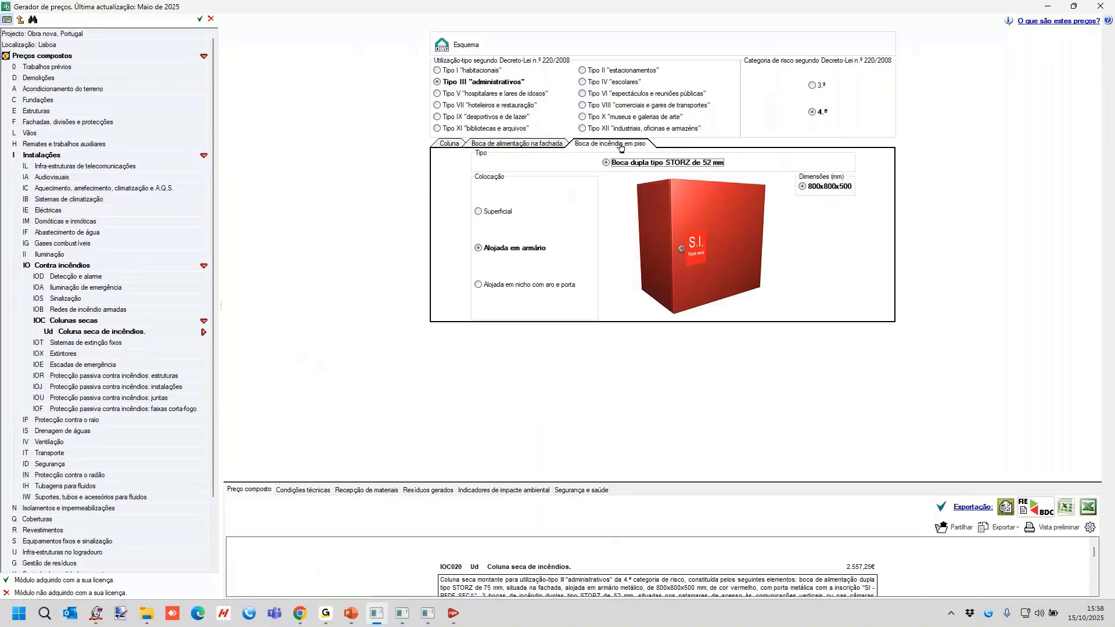
{"action": "left_click", "coordinate": [540, 143]}
{"action": "left_click", "coordinate": [532, 277]}
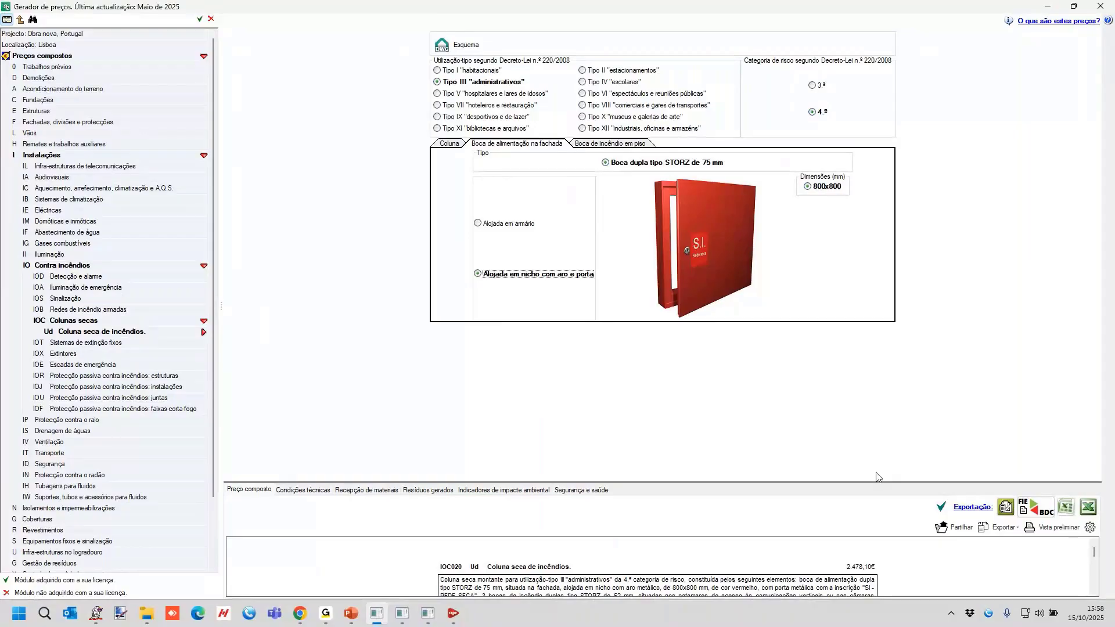
Enlarge the price breakdown area and review the dry riser's description, unit components and the available export formats.
{"action": "left_click", "coordinate": [870, 491]}
{"action": "scroll", "coordinate": [929, 469], "scroll_direction": "down", "scroll_amount": 2}
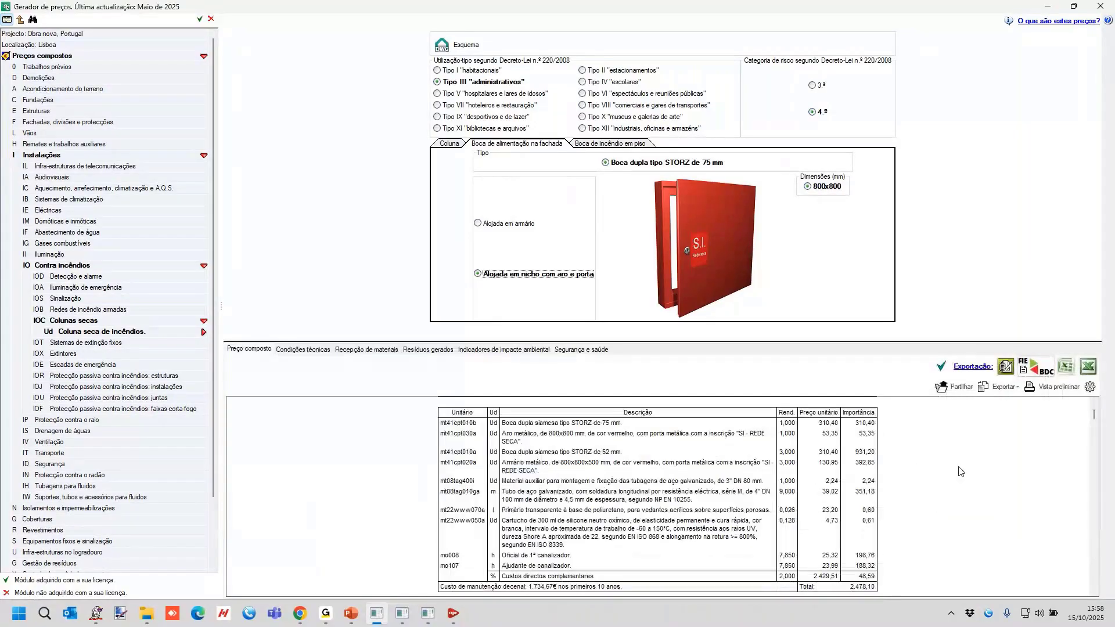
{"action": "scroll", "coordinate": [959, 471], "scroll_direction": "up", "scroll_amount": 2}
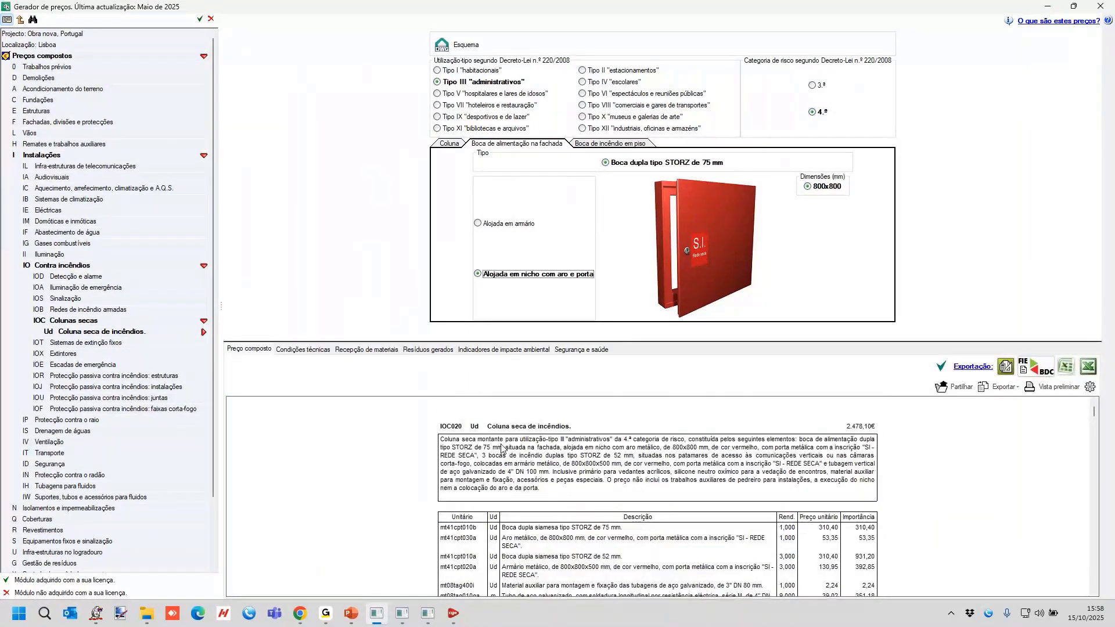
{"action": "scroll", "coordinate": [755, 505], "scroll_direction": "down", "scroll_amount": 1}
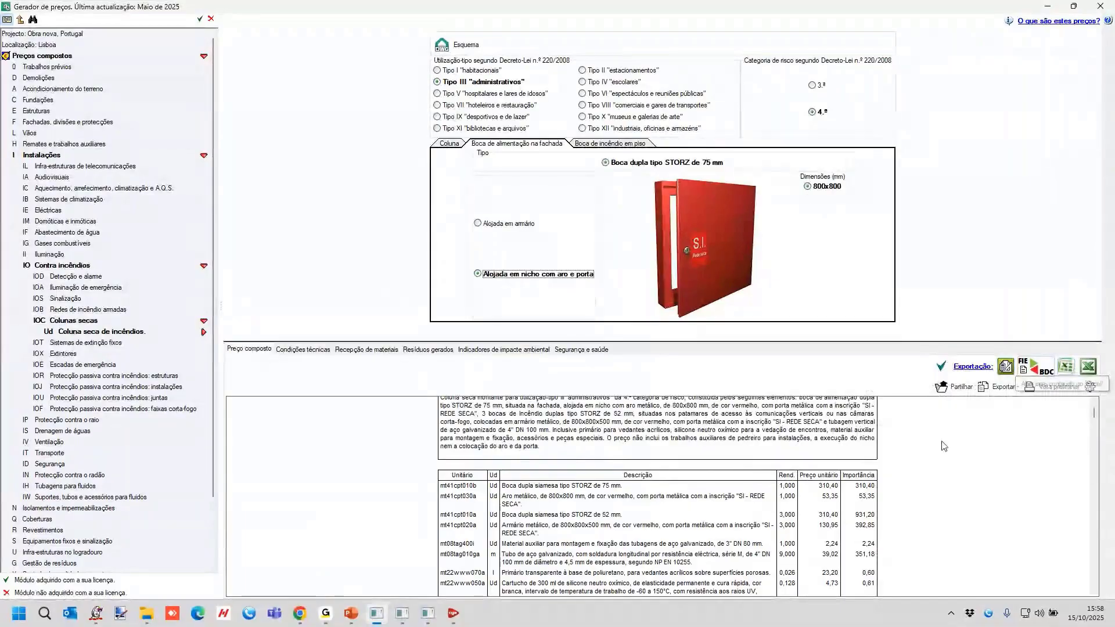
{"action": "left_click", "coordinate": [989, 391]}
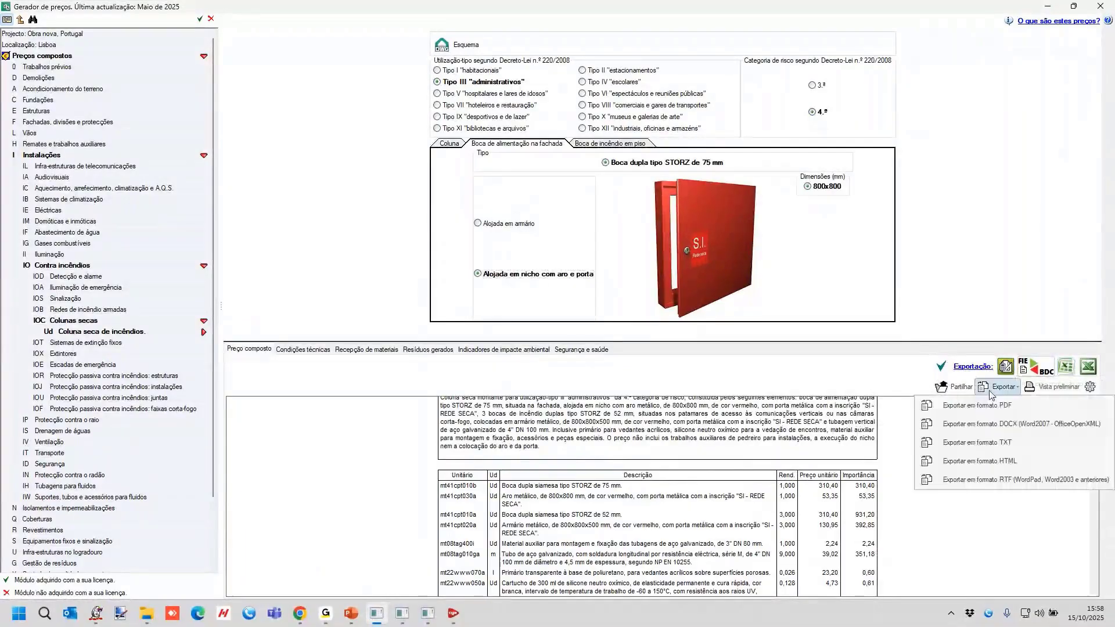
{"action": "left_click", "coordinate": [985, 524]}
{"action": "scroll", "coordinate": [762, 474], "scroll_direction": "up", "scroll_amount": 2}
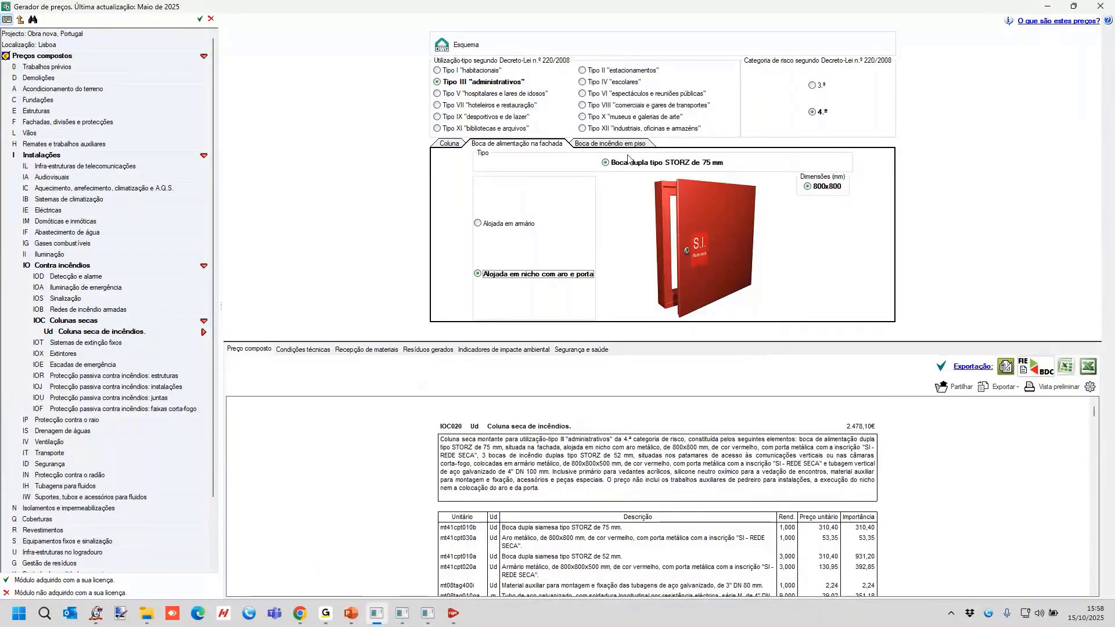
Switch to Chrome and open the prociv website of the Autoridade Nacional de Emergência e Proteção Civil in a new tab.
{"action": "mouse_move", "coordinate": [300, 617]}
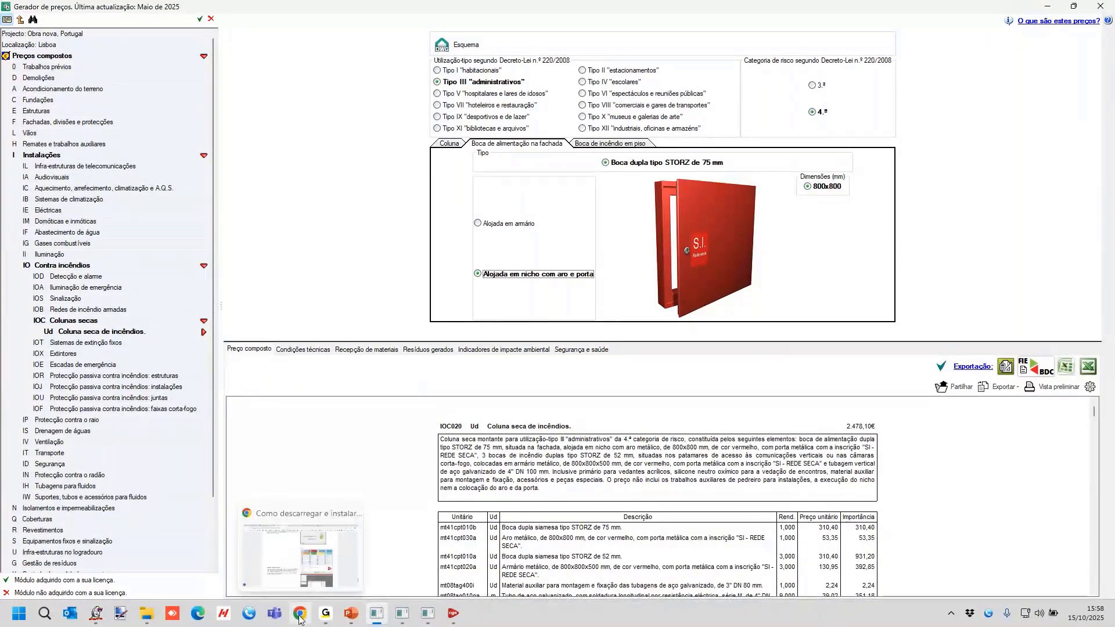
{"action": "mouse_move", "coordinate": [345, 625]}
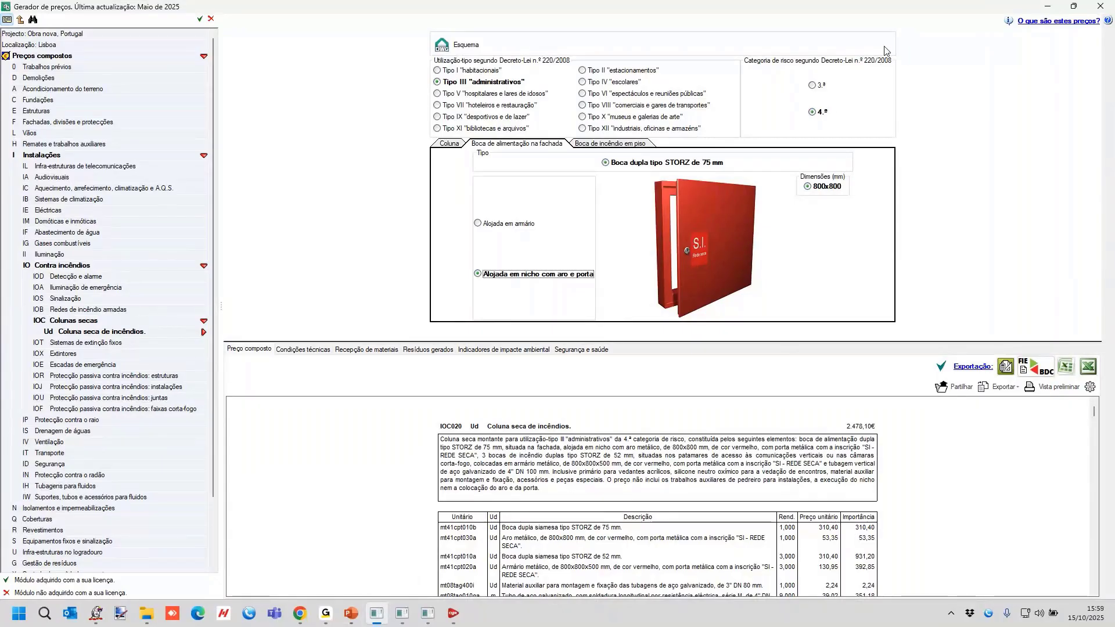
{"action": "left_click", "coordinate": [300, 613]}
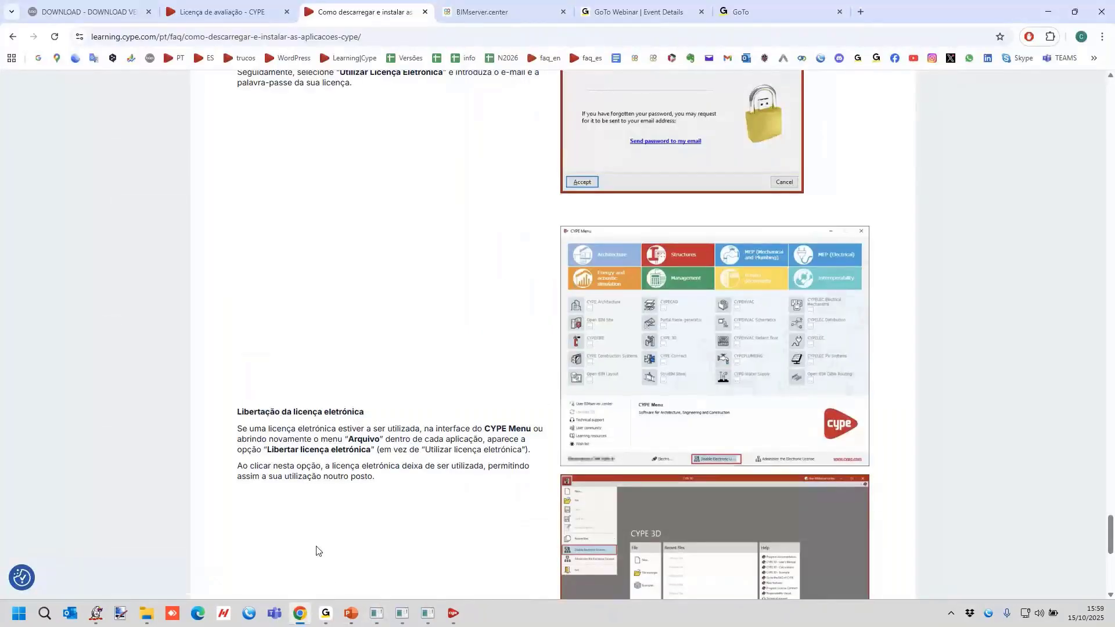
{"action": "left_click", "coordinate": [860, 12]}
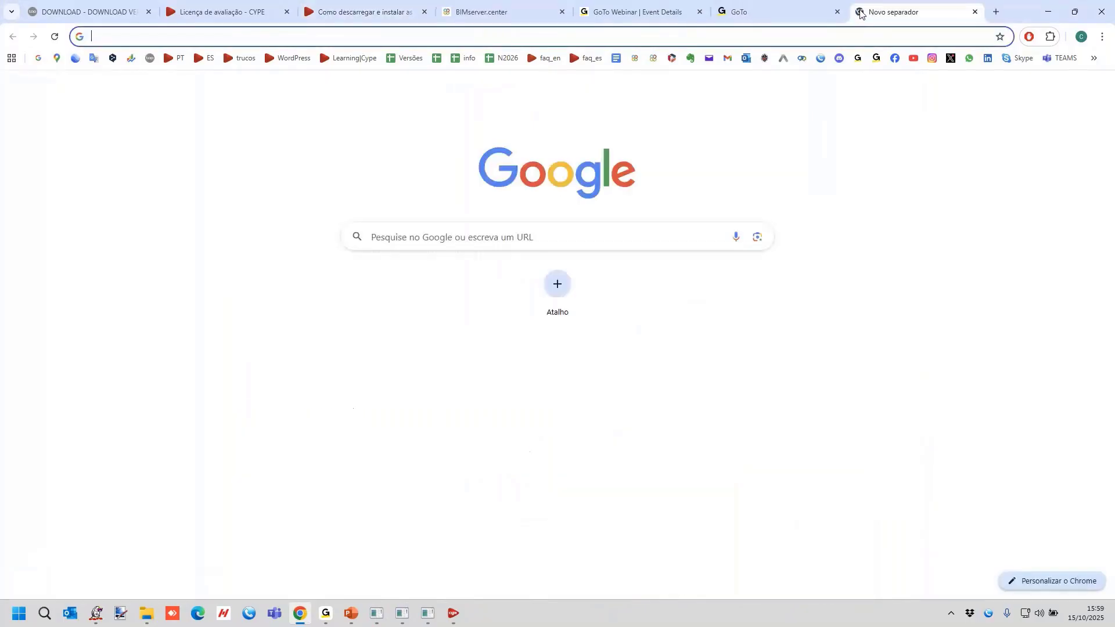
{"action": "type", "text": "prociv.pt/pt-pt/Paginas/default.aspx"}
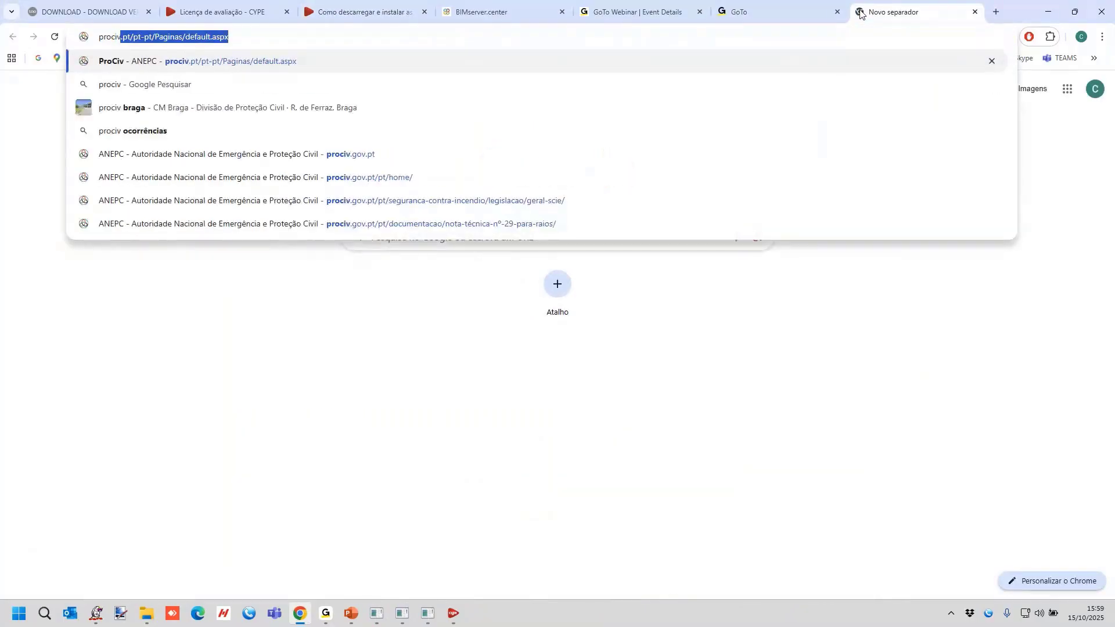
{"action": "key", "text": "Return"}
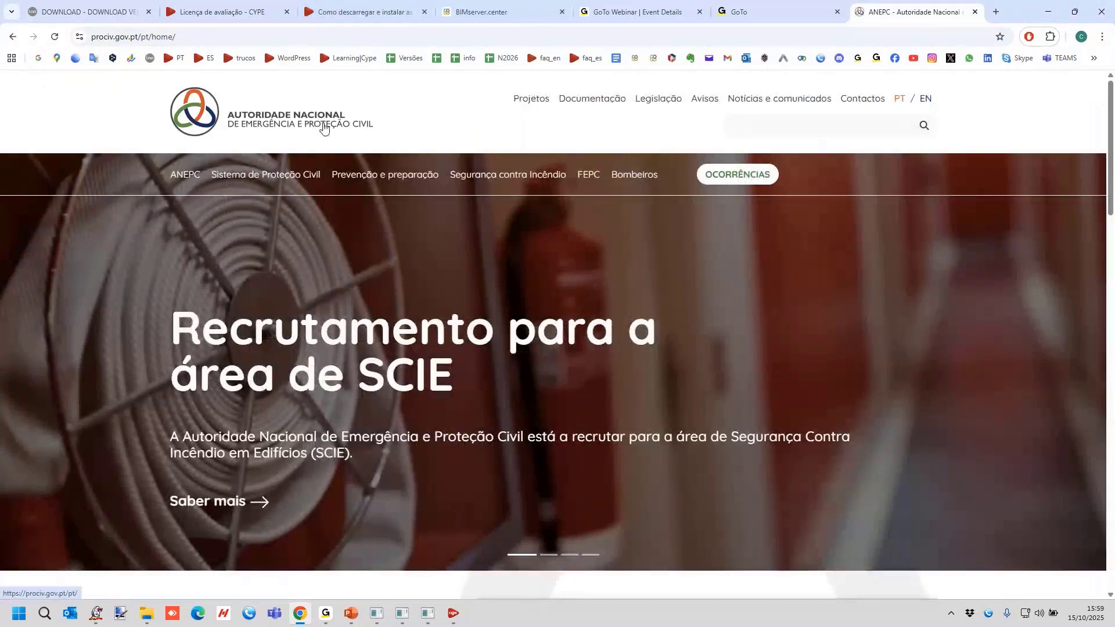
Open the Segurança contra Incêndio legislation page and review the Geral SCIE decrees and regulations.
{"action": "mouse_move", "coordinate": [533, 179]}
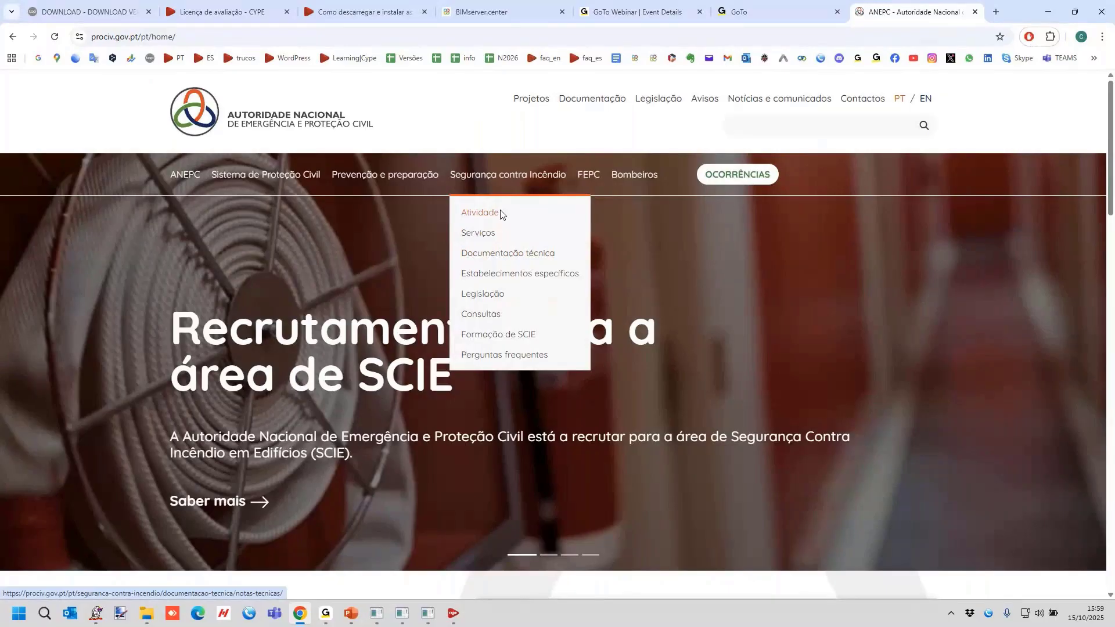
{"action": "left_click", "coordinate": [491, 294]}
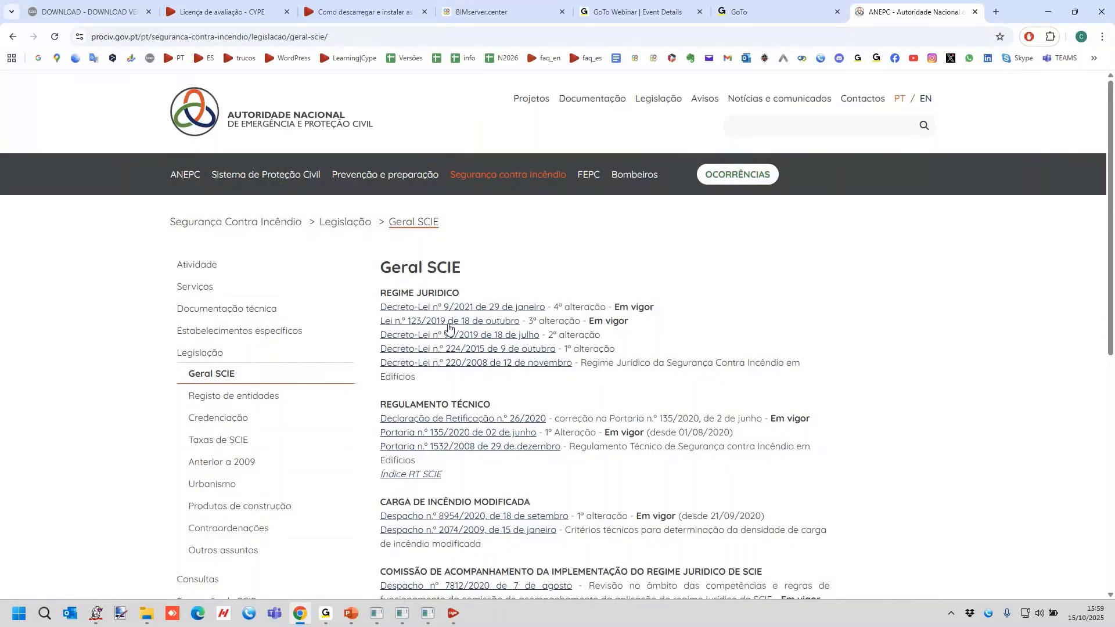
{"action": "scroll", "coordinate": [490, 260], "scroll_direction": "down", "scroll_amount": 3}
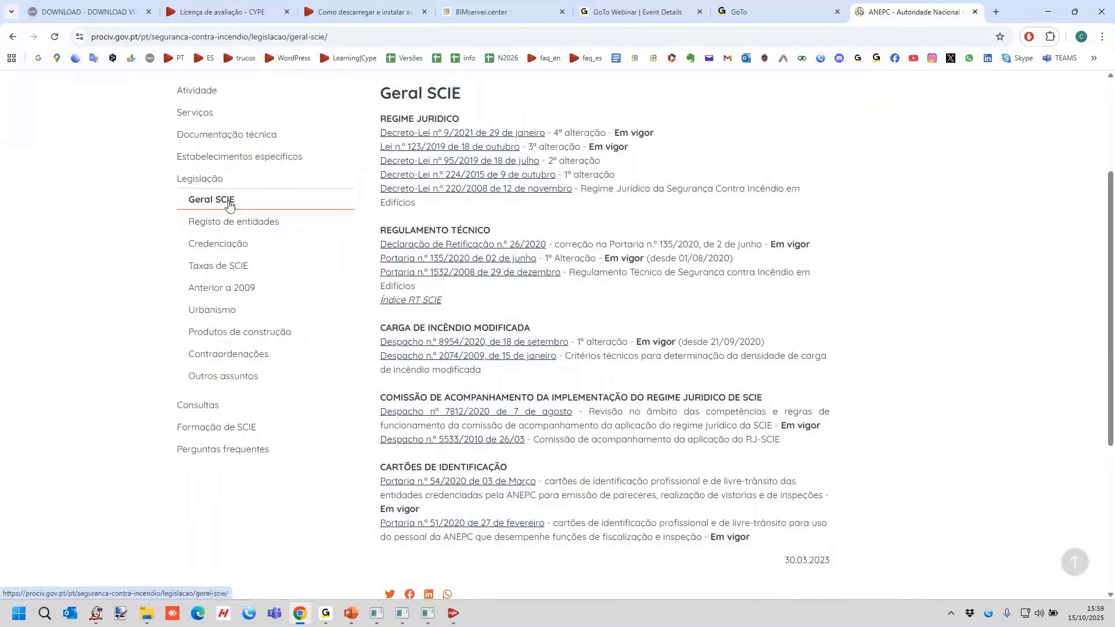
{"action": "scroll", "coordinate": [244, 212], "scroll_direction": "up", "scroll_amount": 2}
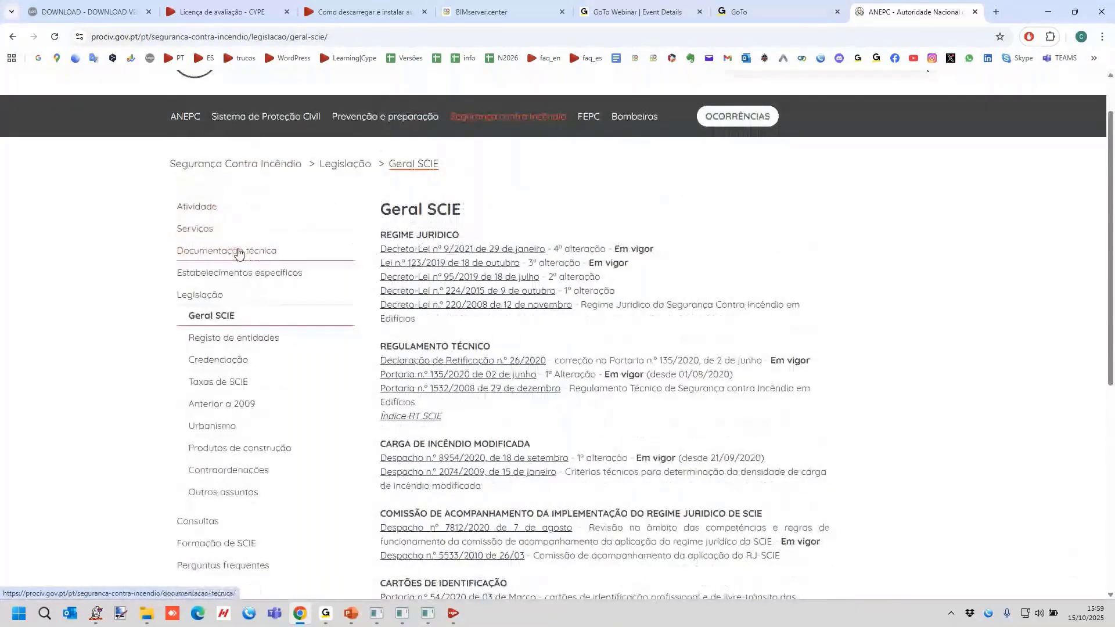
Bring up the Notas técnicas list under Documentação técnica and open note 13, Redes secas e húmidas.
{"action": "mouse_move", "coordinate": [239, 252]}
{"action": "left_click", "coordinate": [236, 272]}
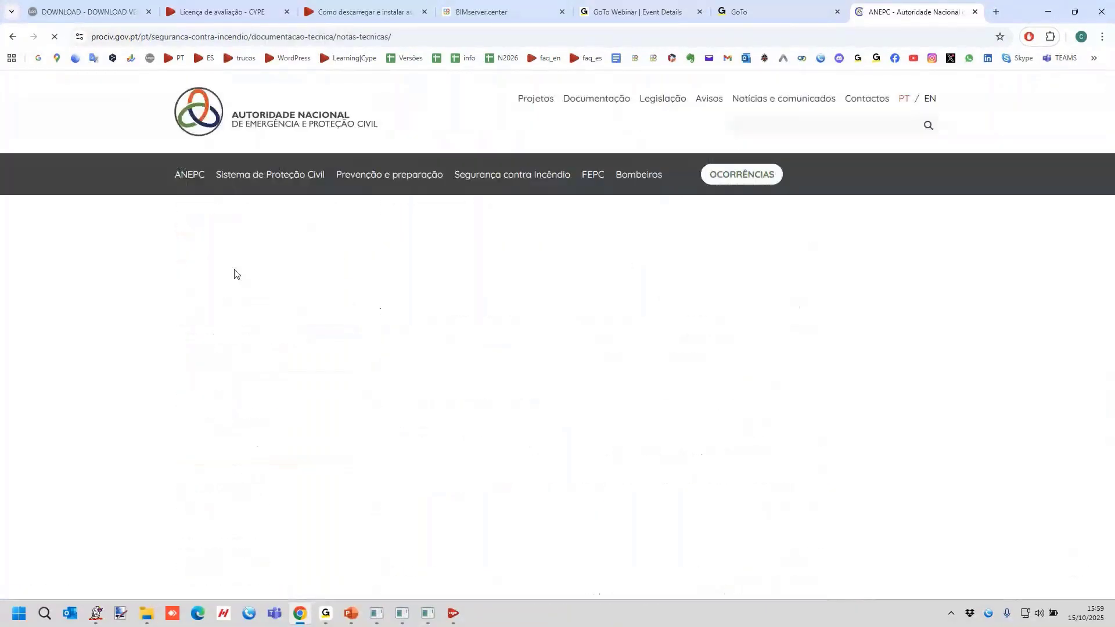
{"action": "scroll", "coordinate": [555, 330], "scroll_direction": "down", "scroll_amount": 5}
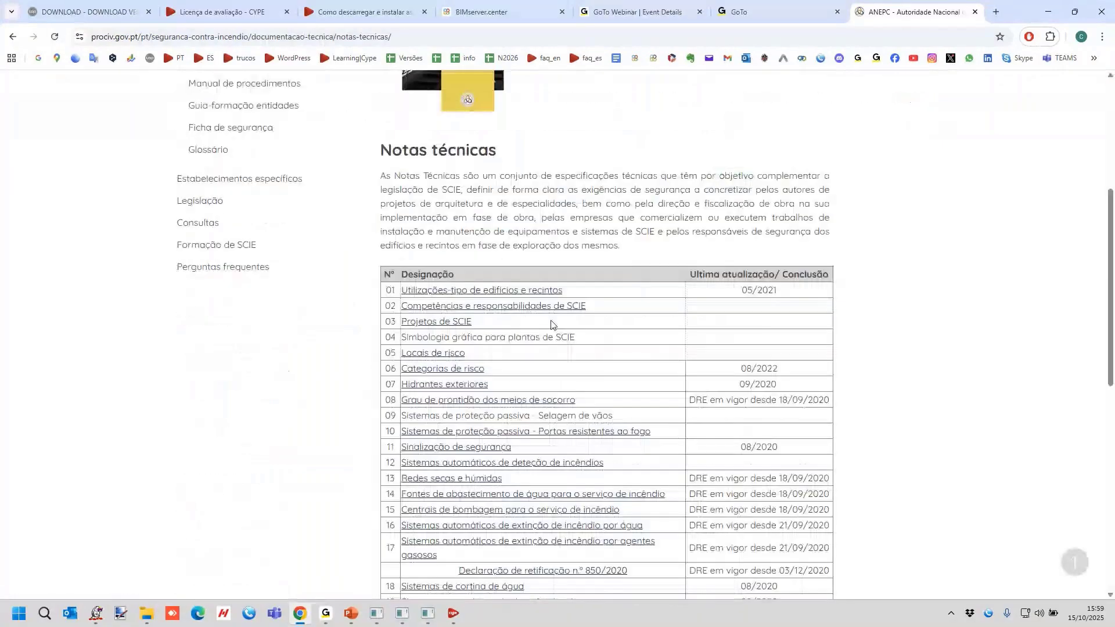
{"action": "scroll", "coordinate": [550, 324], "scroll_direction": "down", "scroll_amount": 3}
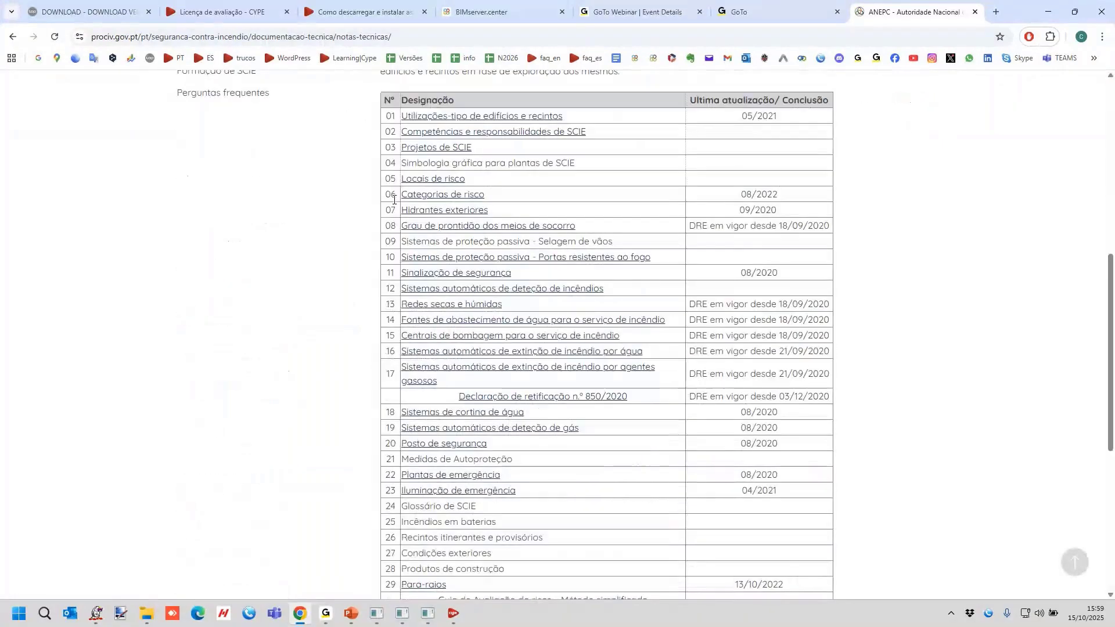
{"action": "left_click", "coordinate": [462, 310]}
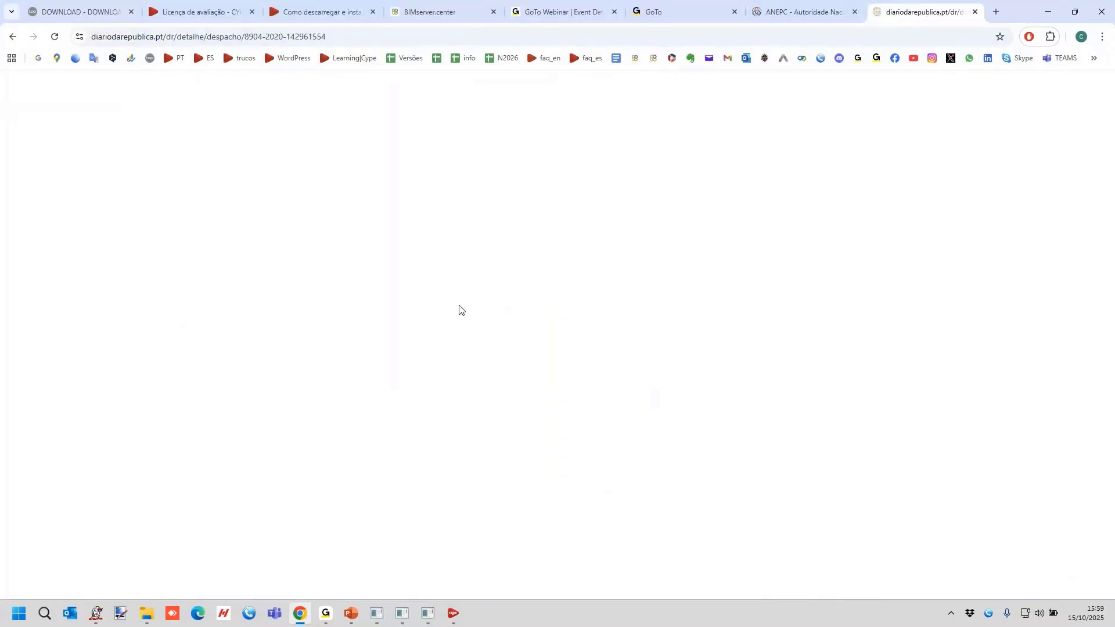
Go through Despacho n.º 8904/2020 to Quadro IV at its end and open the original PDF document.
{"action": "scroll", "coordinate": [505, 291], "scroll_direction": "down", "scroll_amount": 3}
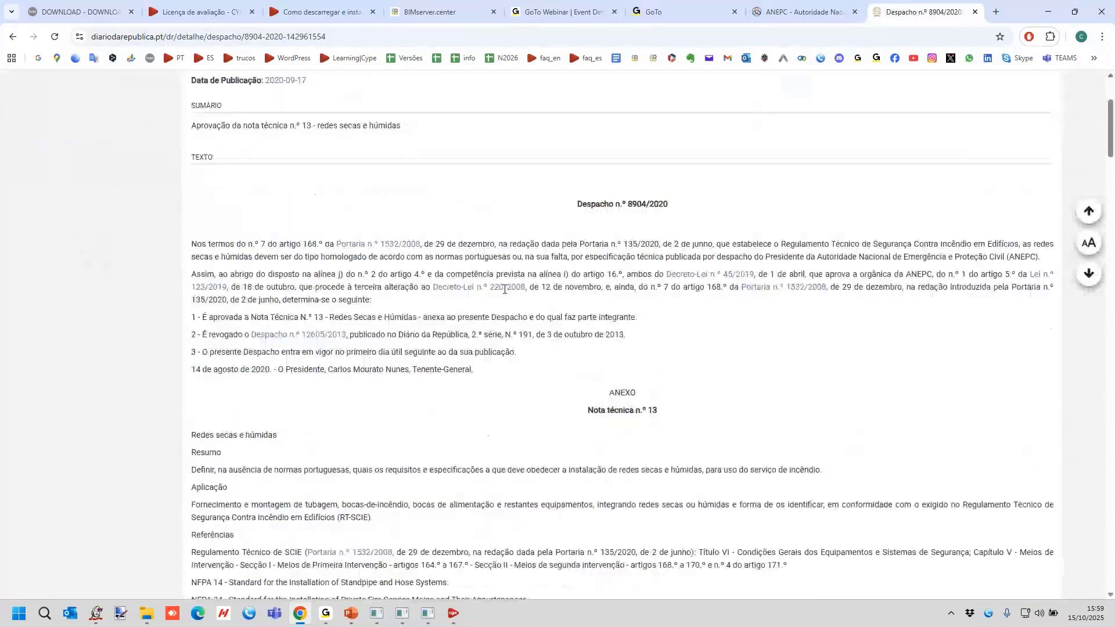
{"action": "scroll", "coordinate": [505, 290], "scroll_direction": "down", "scroll_amount": 1}
{"action": "scroll", "coordinate": [504, 293], "scroll_direction": "down", "scroll_amount": 2}
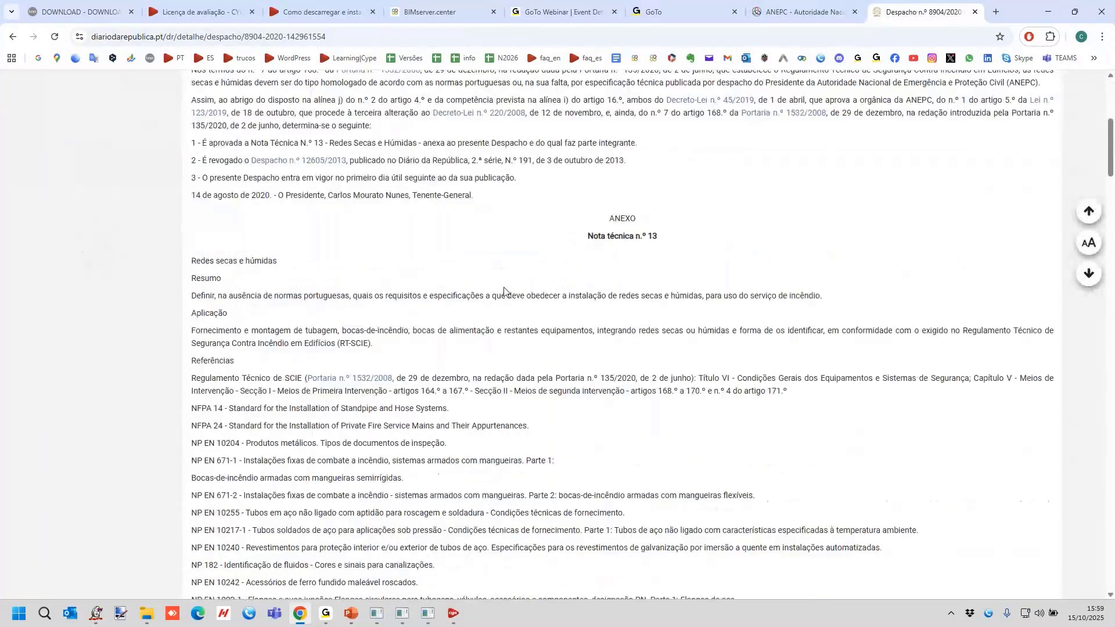
{"action": "scroll", "coordinate": [504, 290], "scroll_direction": "down", "scroll_amount": 20}
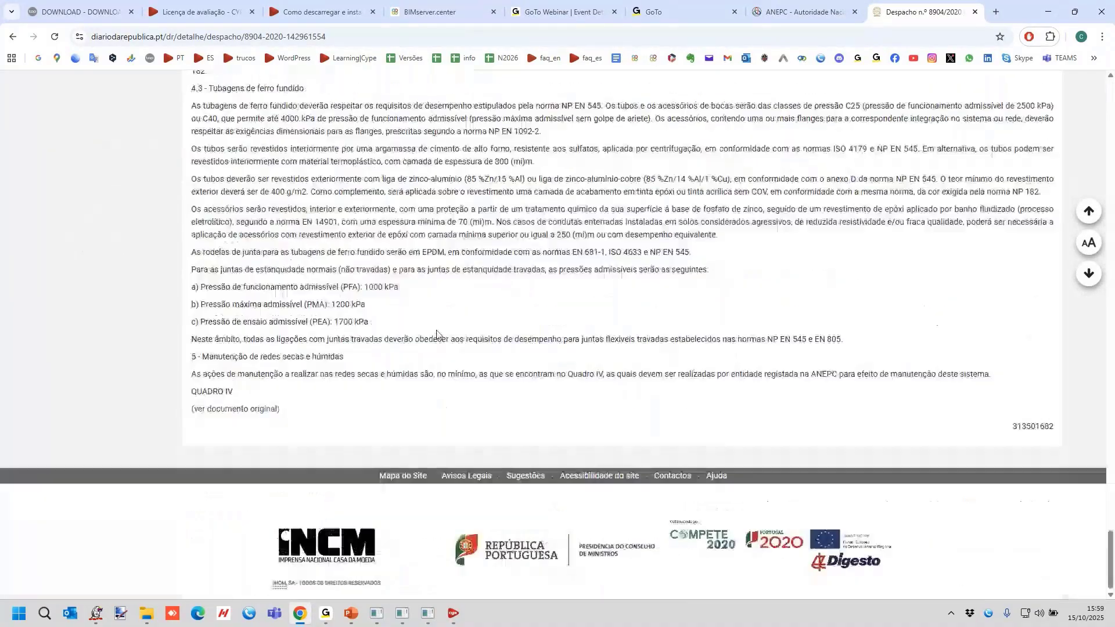
{"action": "left_click", "coordinate": [235, 409]}
Find section 2.7, Parâmetros de dimensionamento, in the PDF and examine the DN 80 and DN 100 values in Quadro I.
{"action": "scroll", "coordinate": [549, 352], "scroll_direction": "down", "scroll_amount": 5}
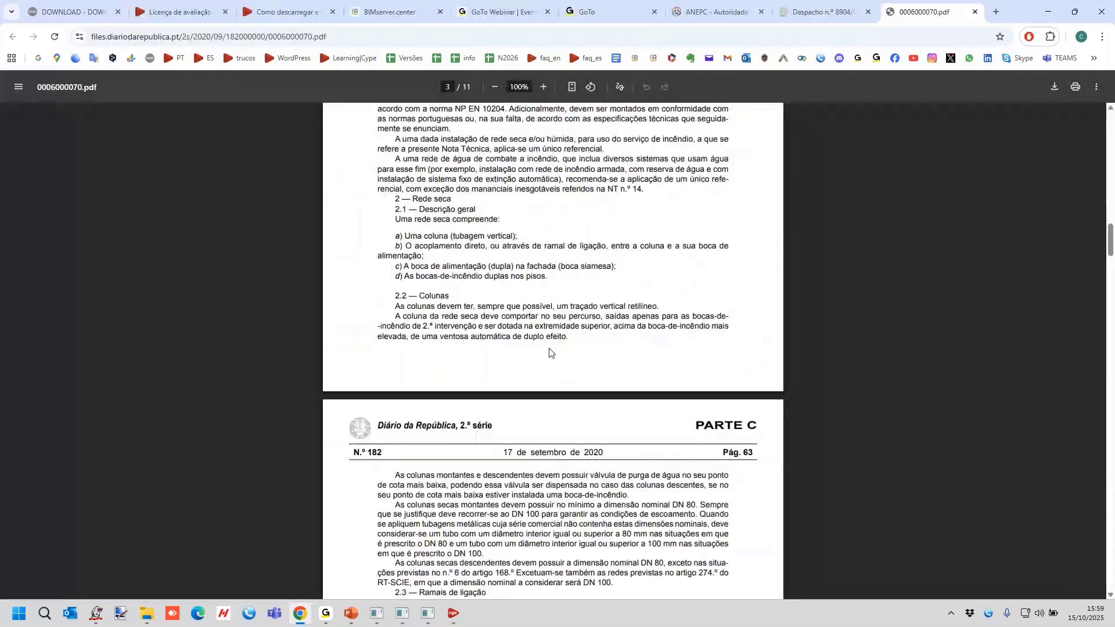
{"action": "scroll", "coordinate": [549, 353], "scroll_direction": "down", "scroll_amount": 20}
{"action": "scroll", "coordinate": [549, 353], "scroll_direction": "up", "scroll_amount": 5, "text": "ctrl"}
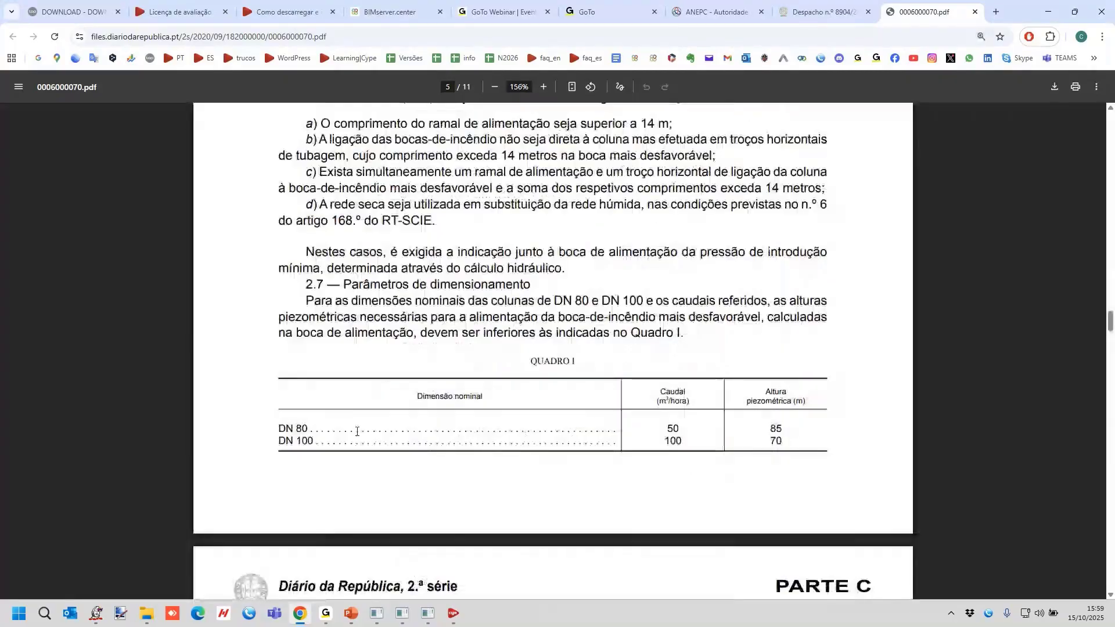
{"action": "scroll", "coordinate": [576, 324], "scroll_direction": "down", "scroll_amount": 8, "text": "ctrl"}
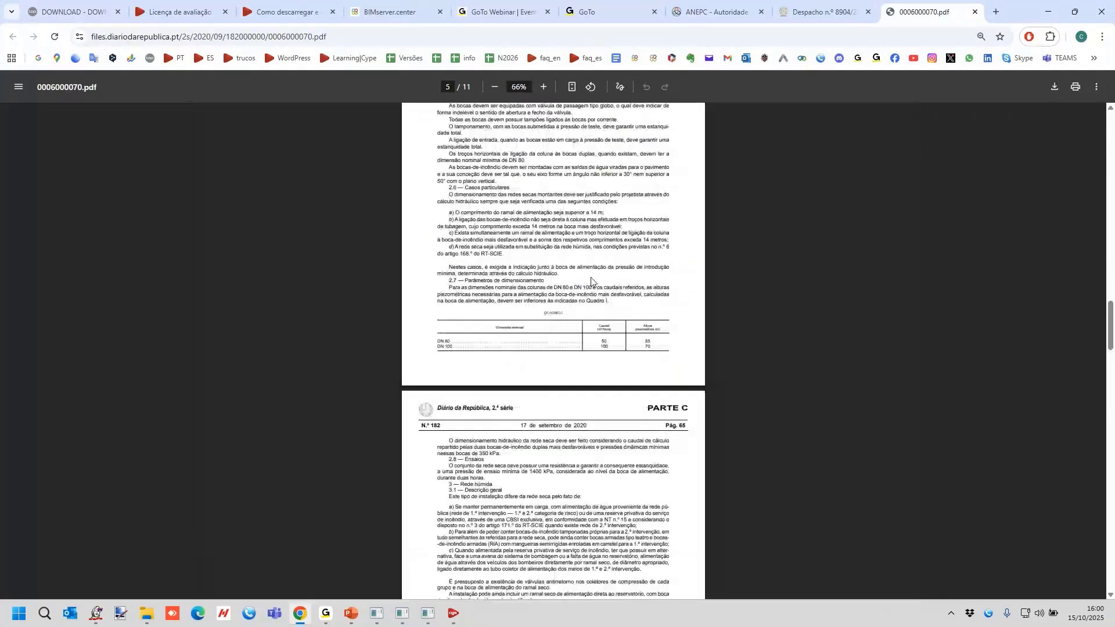
{"action": "scroll", "coordinate": [575, 324], "scroll_direction": "up", "scroll_amount": 5, "text": "ctrl"}
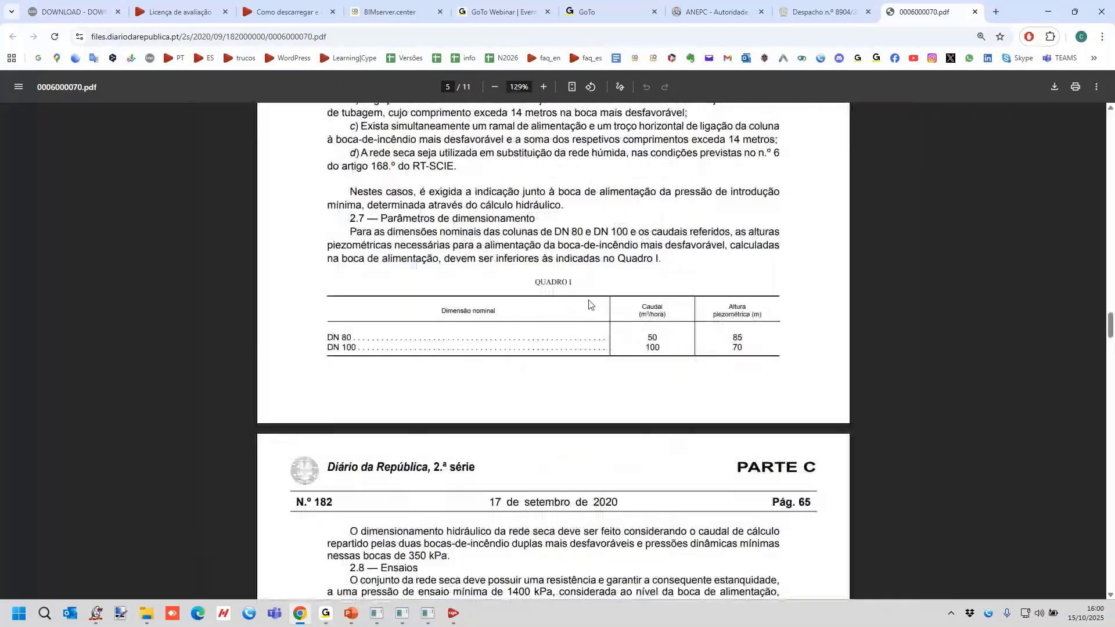
Switch to the Rede Seca model in CYPEFIRE Hydraulic Systems, check the BIMserver.center sharing dialog without sharing, and view the whole dry riser in 3D.
{"action": "scroll", "coordinate": [589, 304], "scroll_direction": "down", "scroll_amount": 5, "text": "ctrl"}
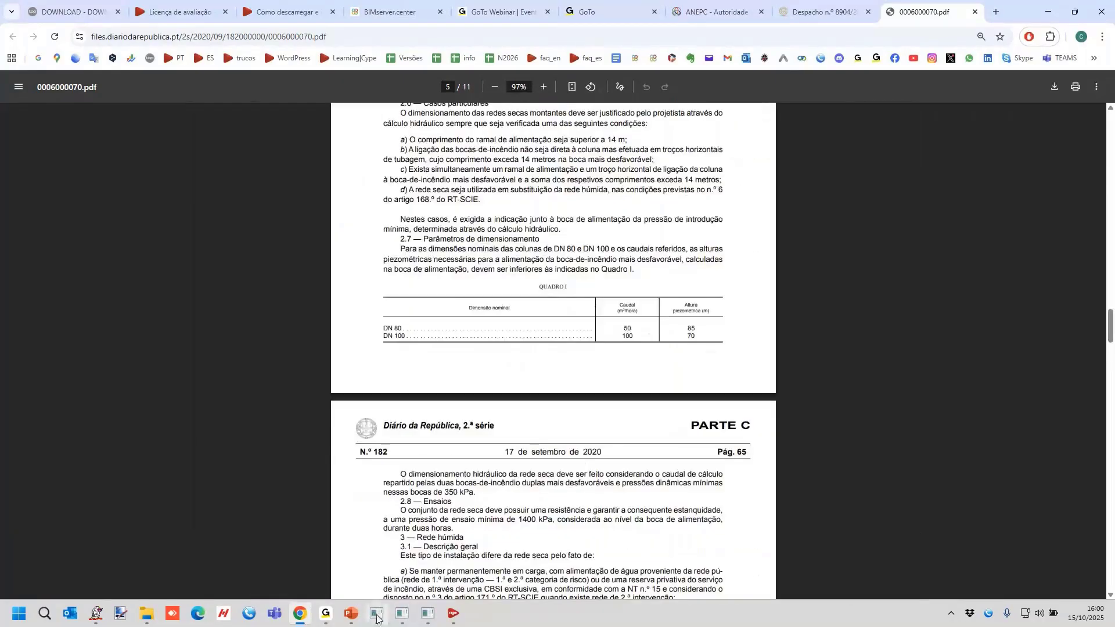
{"action": "left_click", "coordinate": [376, 614]}
{"action": "left_click", "coordinate": [402, 614]}
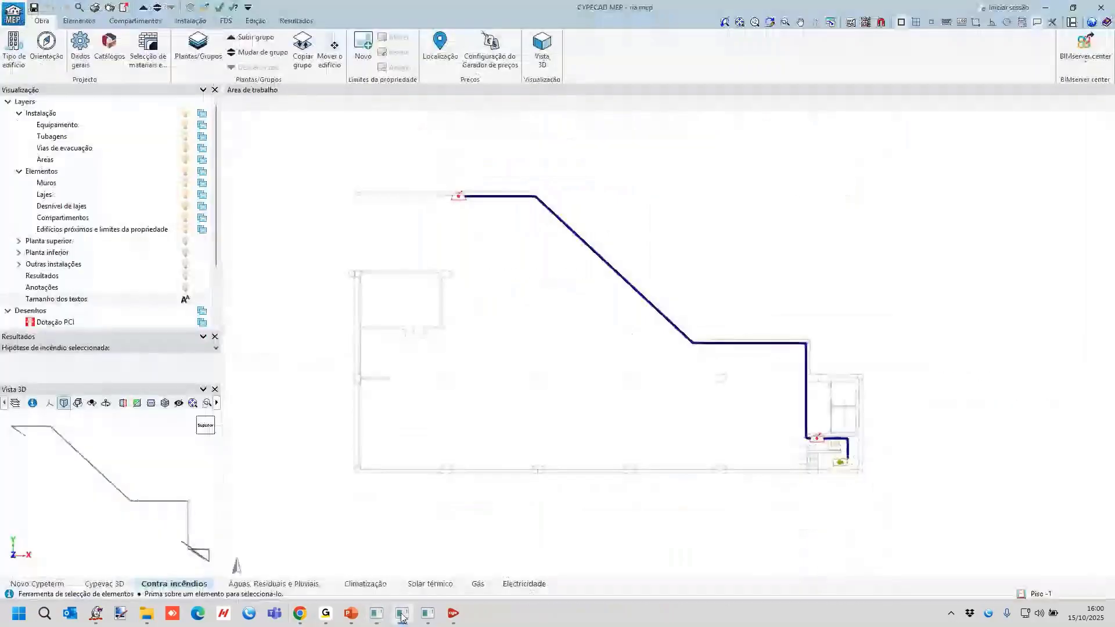
{"action": "left_click", "coordinate": [428, 613]}
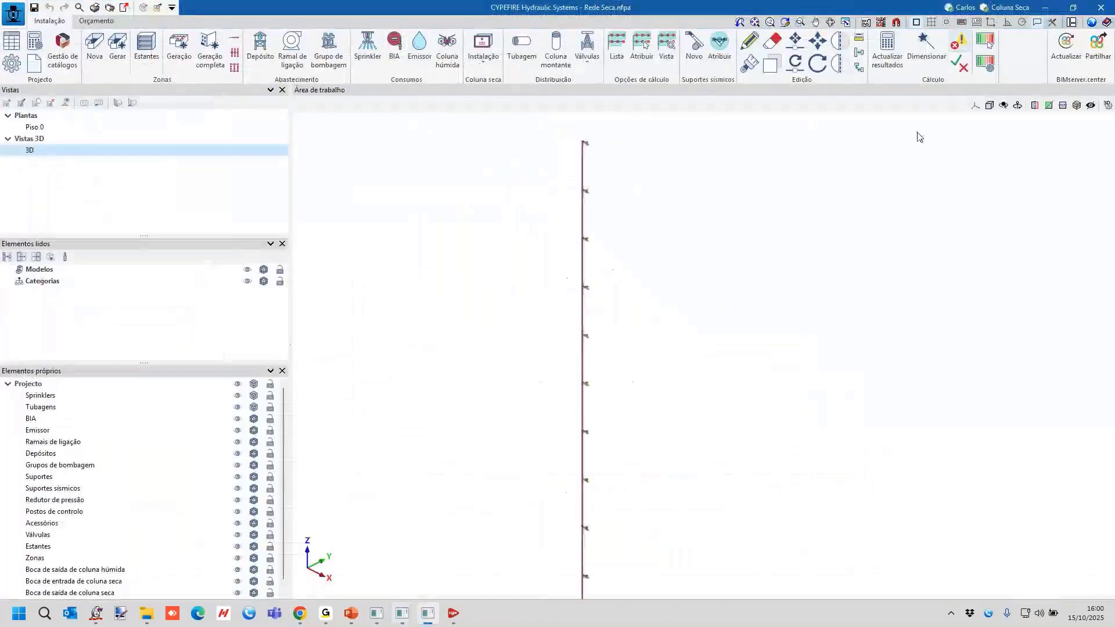
{"action": "left_click", "coordinate": [1098, 44]}
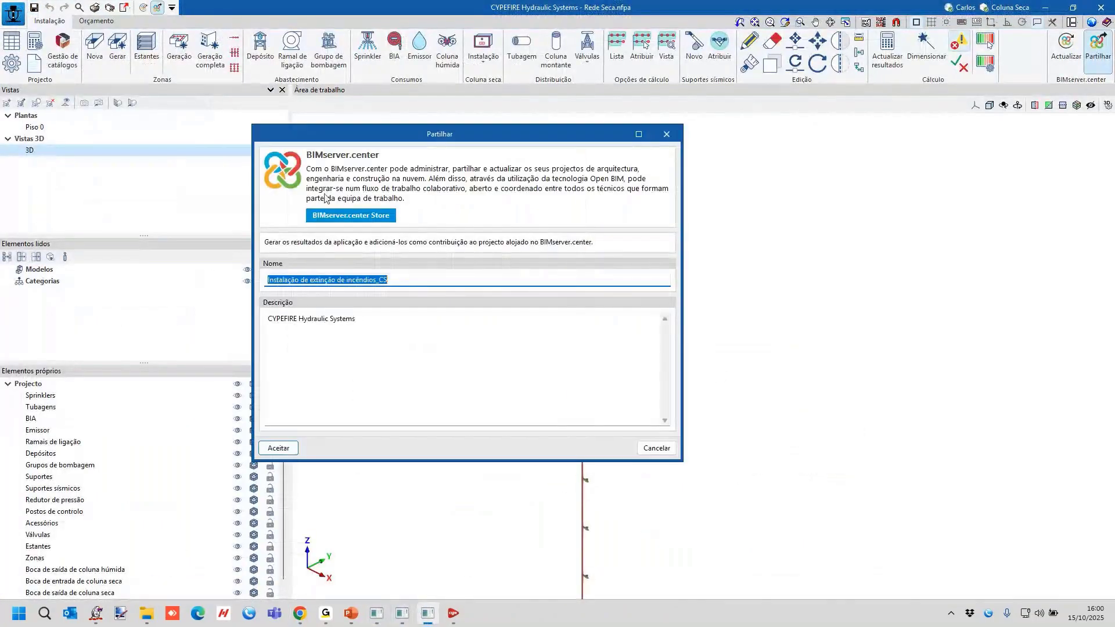
{"action": "left_click", "coordinate": [657, 447]}
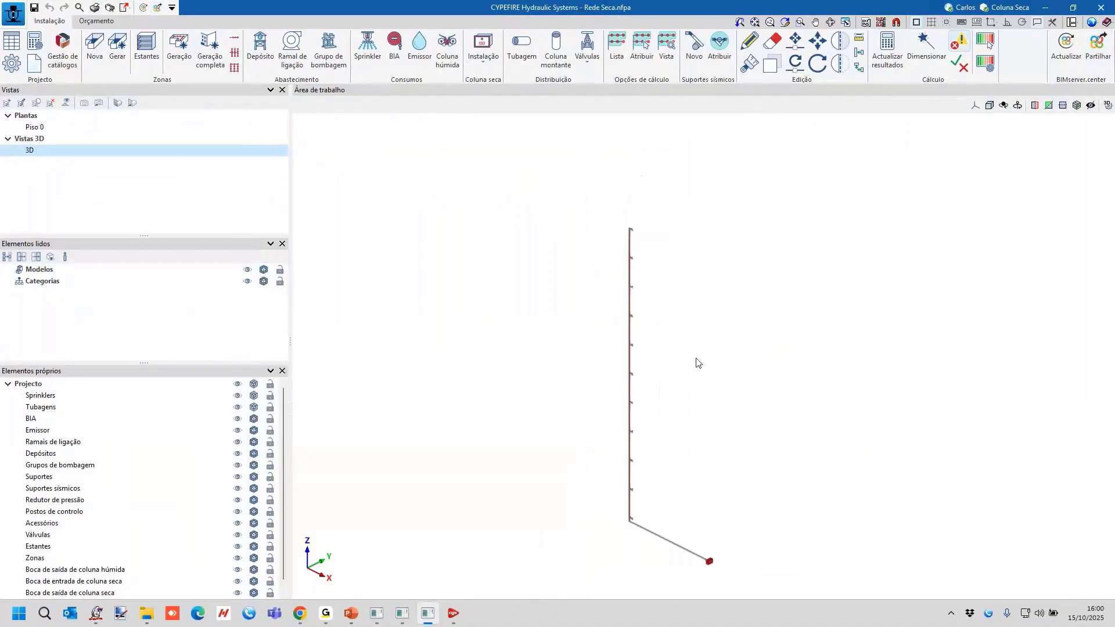
{"action": "middle_click_drag", "start_coordinate": [717, 374], "coordinate": [714, 372]}
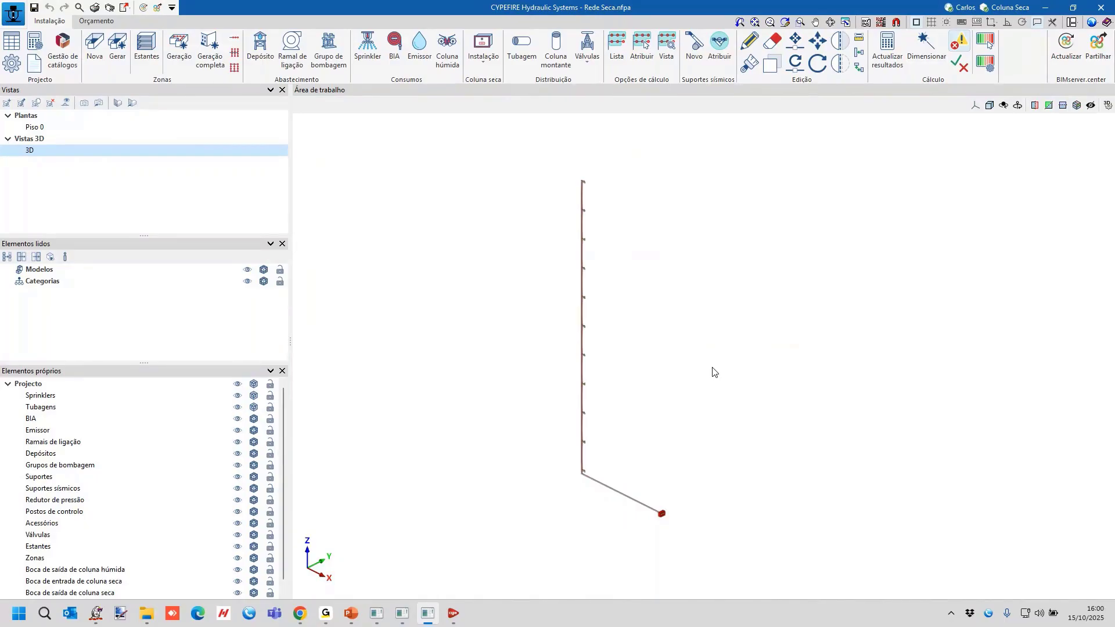
Return to Chrome, close the PDF, and search Google in a new tab for "o que é a área de operação em instalação de sprinklers".
{"action": "left_click", "coordinate": [301, 615]}
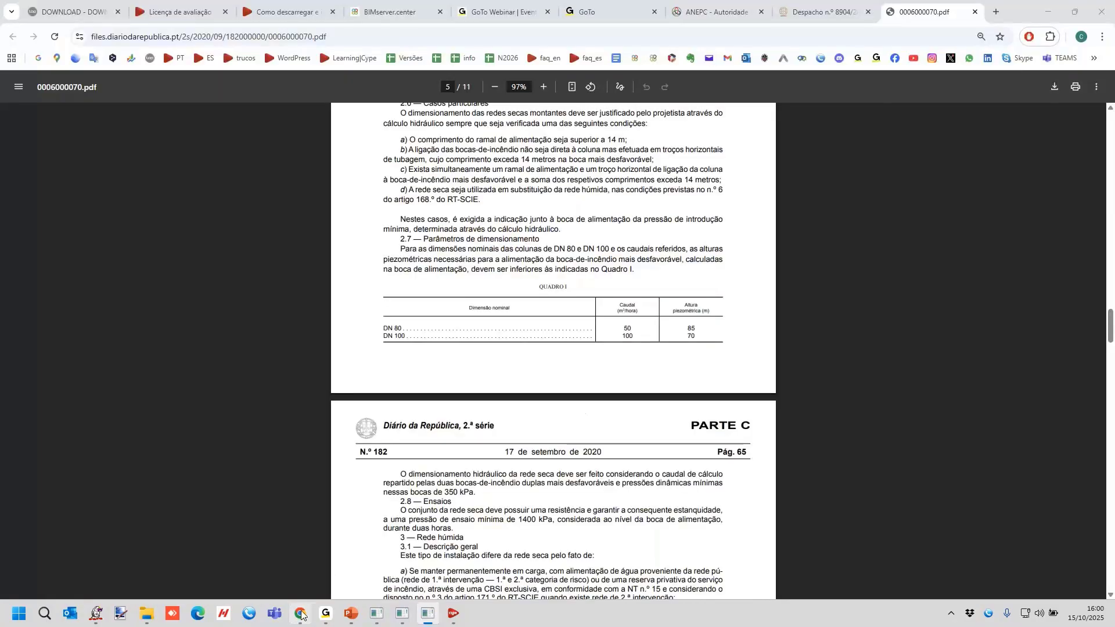
{"action": "left_click", "coordinate": [975, 13]}
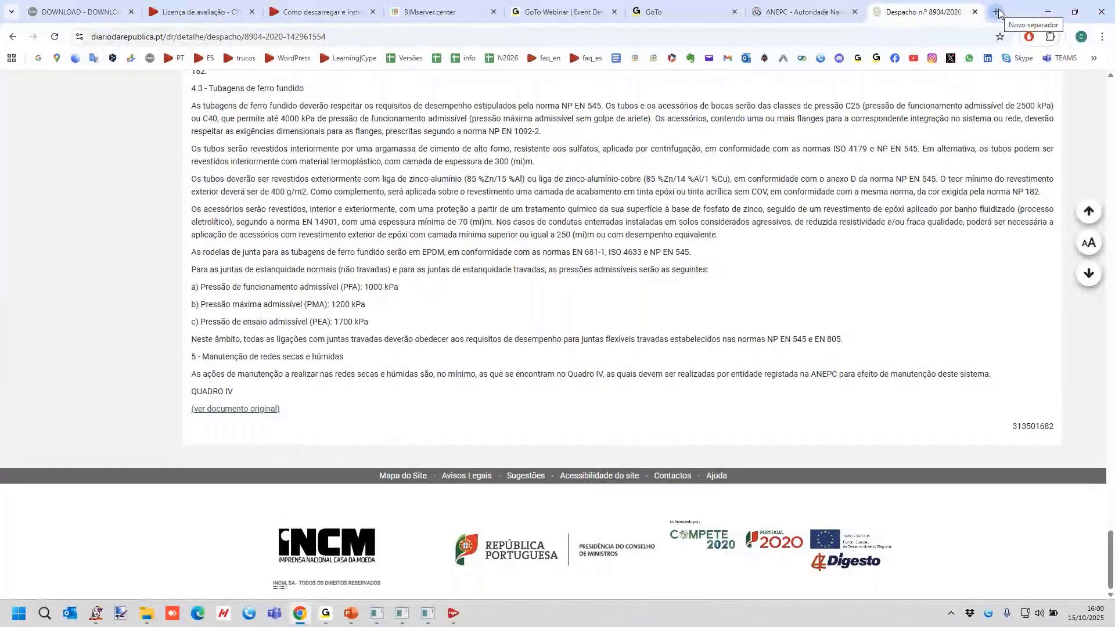
{"action": "left_click", "coordinate": [997, 12]}
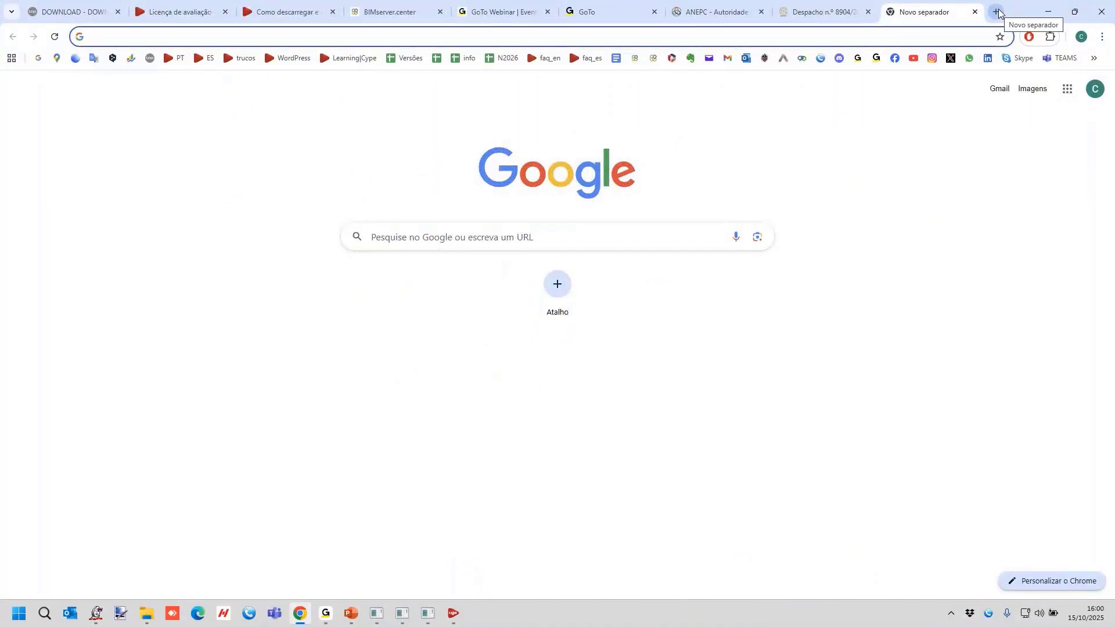
{"action": "type", "text": "o que"}
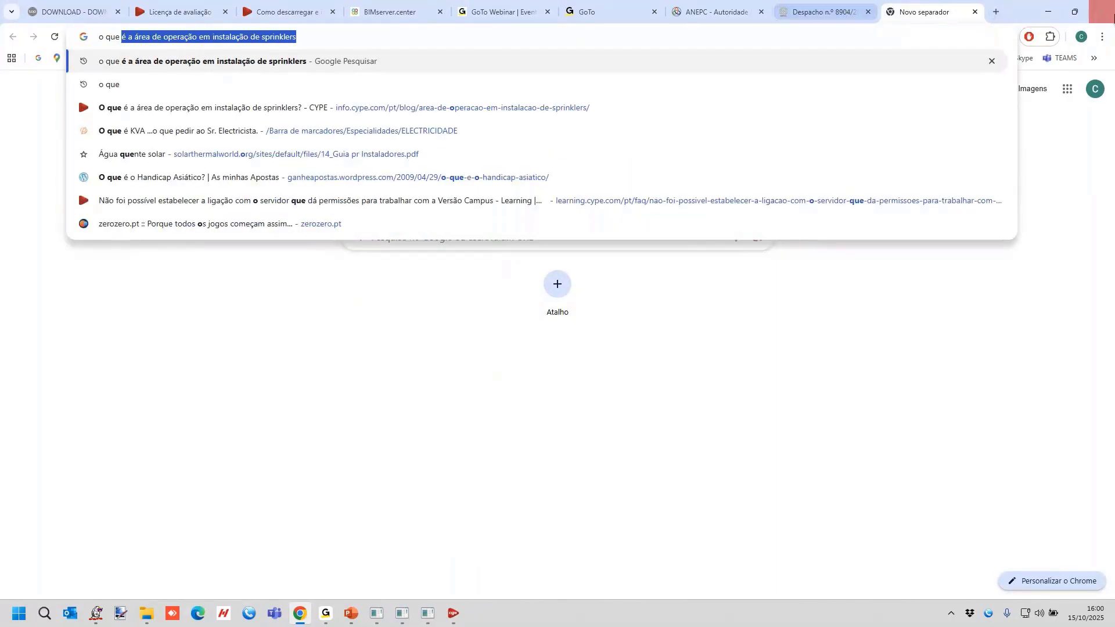
{"action": "left_click", "coordinate": [320, 33]}
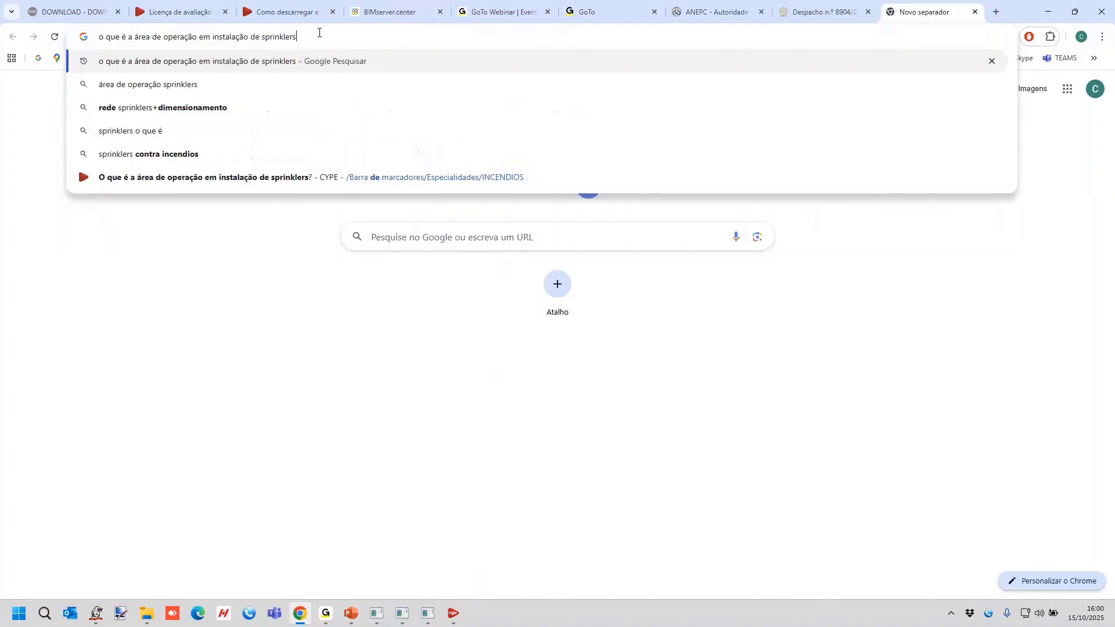
{"action": "key", "text": "Return"}
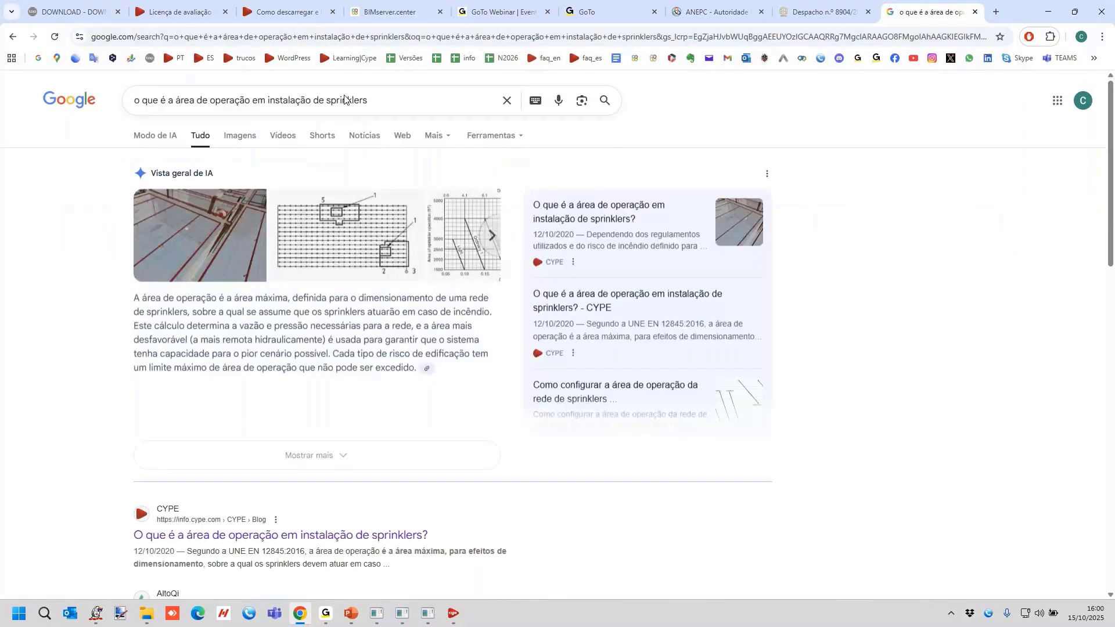
Open the CYPE blog result on the sprinkler operation area and read through to the sections Para que se utiliza? and Como se determina?
{"action": "scroll", "coordinate": [318, 212], "scroll_direction": "down", "scroll_amount": 2}
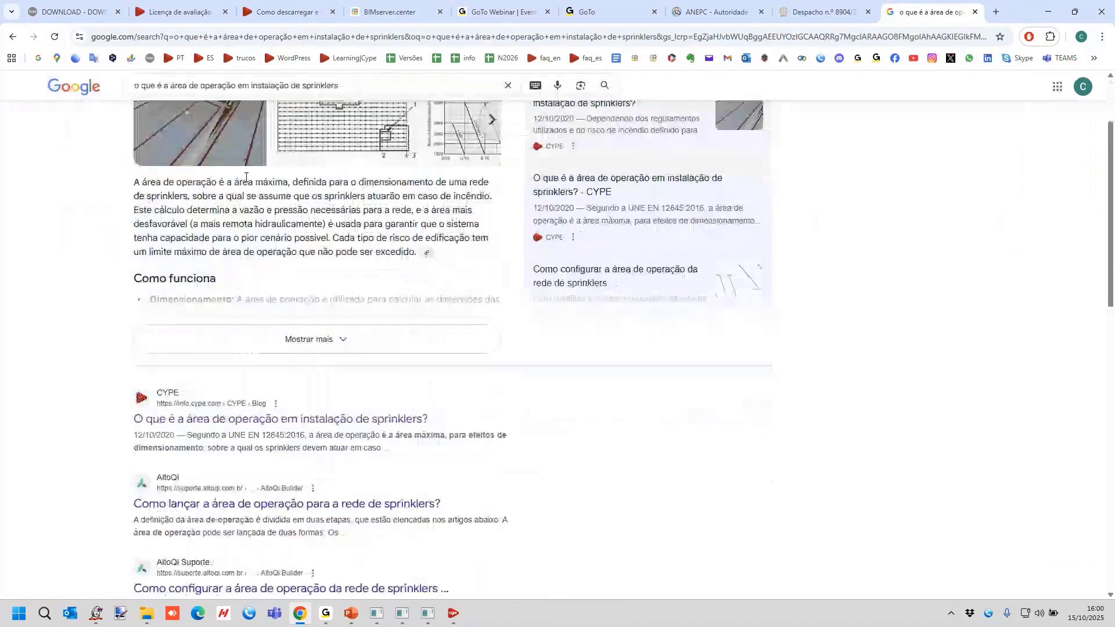
{"action": "scroll", "coordinate": [318, 211], "scroll_direction": "down", "scroll_amount": 2}
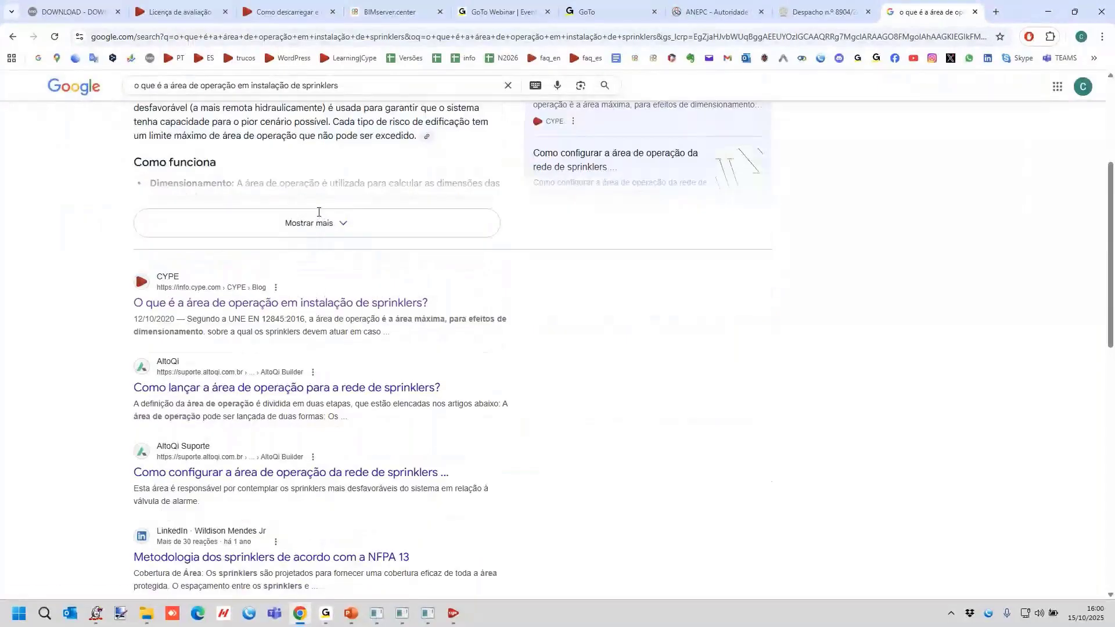
{"action": "left_click", "coordinate": [202, 308]}
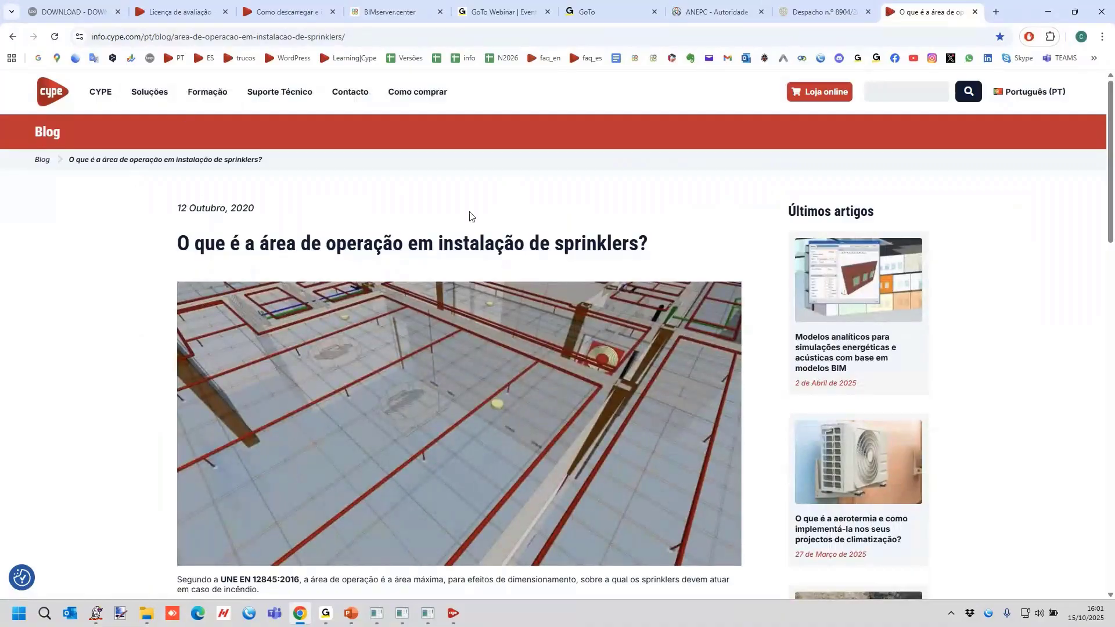
{"action": "scroll", "coordinate": [468, 217], "scroll_direction": "down", "scroll_amount": 3}
{"action": "scroll", "coordinate": [464, 213], "scroll_direction": "up", "scroll_amount": 1}
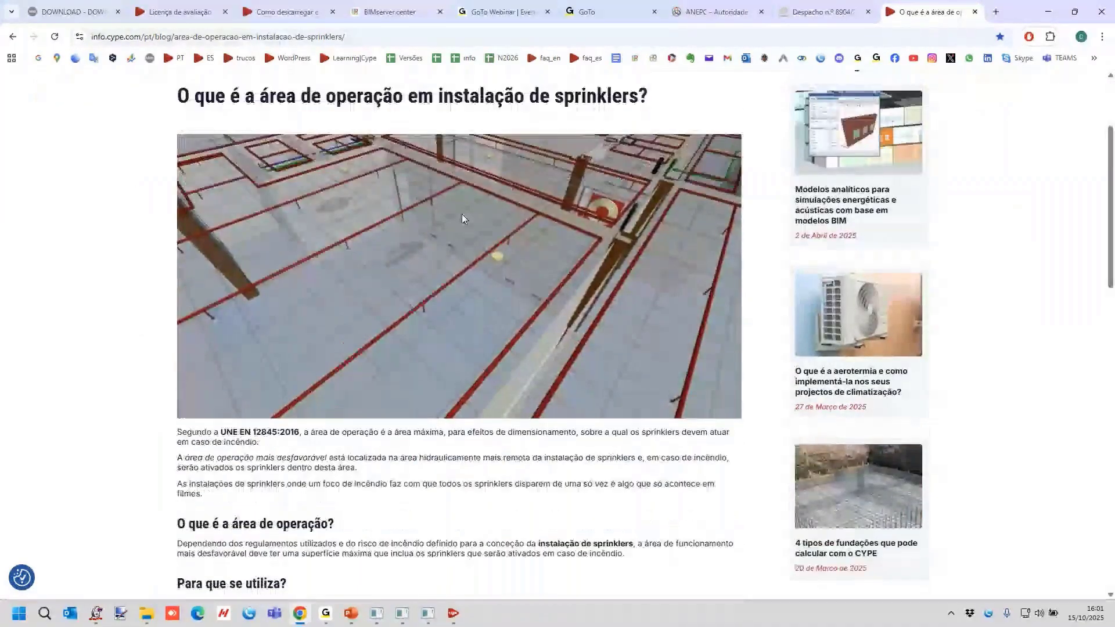
{"action": "scroll", "coordinate": [462, 213], "scroll_direction": "down", "scroll_amount": 1}
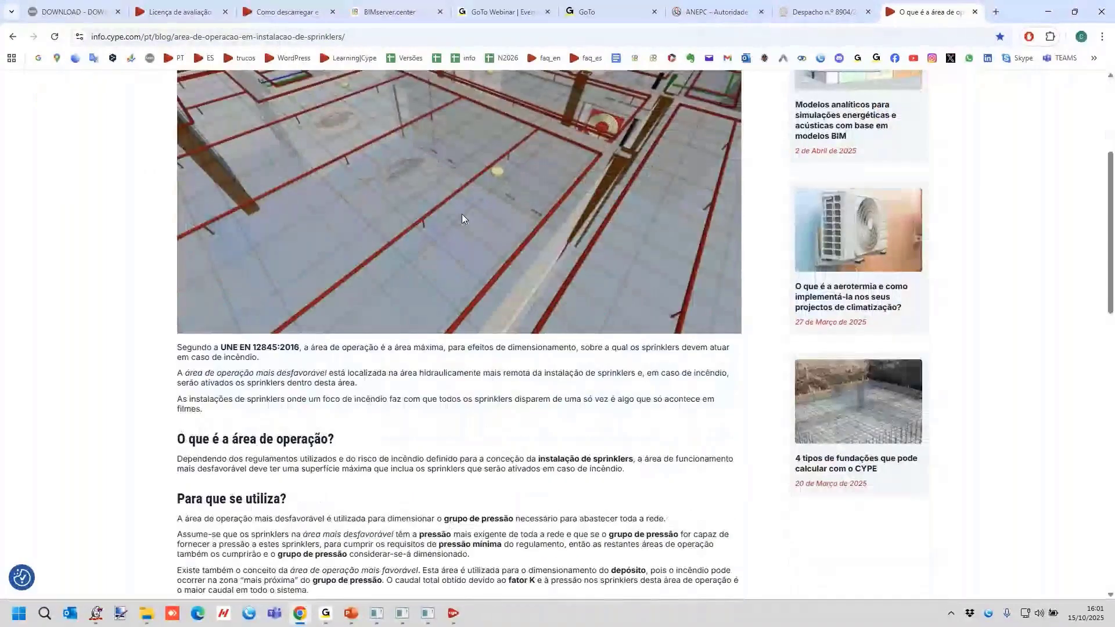
{"action": "scroll", "coordinate": [462, 214], "scroll_direction": "down", "scroll_amount": 6}
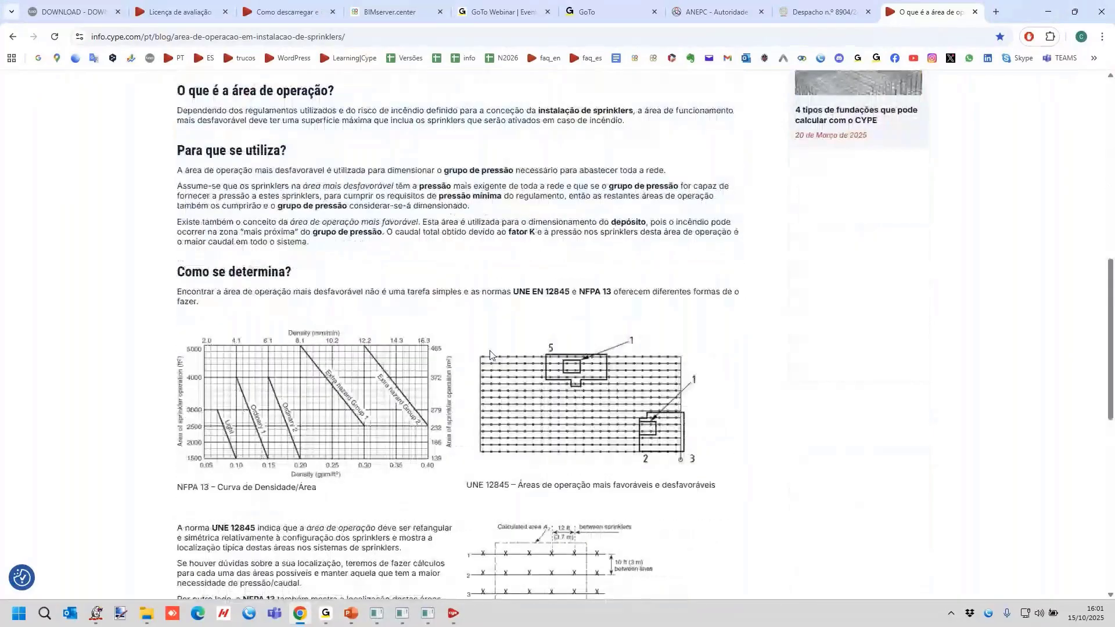
Highlight the grupo de pressão passages and the NFPA 13 mention in the article, and review its area diagrams and sprinkler number calculation.
{"action": "left_click_drag", "start_coordinate": [215, 170], "coordinate": [468, 167]}
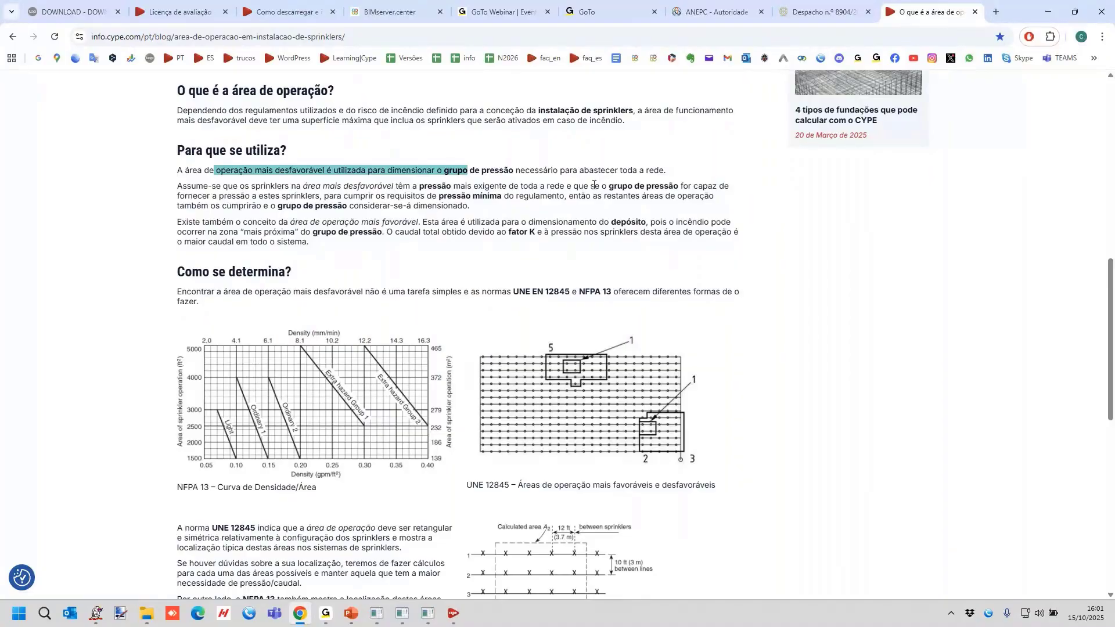
{"action": "left_click_drag", "start_coordinate": [595, 186], "coordinate": [681, 186]}
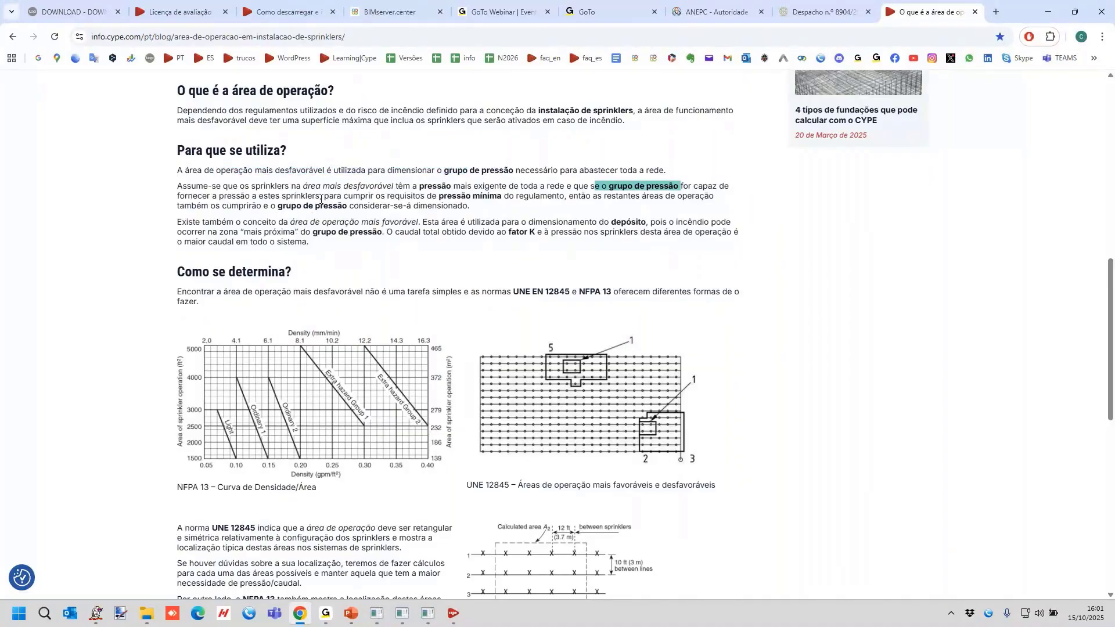
{"action": "scroll", "coordinate": [484, 179], "scroll_direction": "down", "scroll_amount": 2}
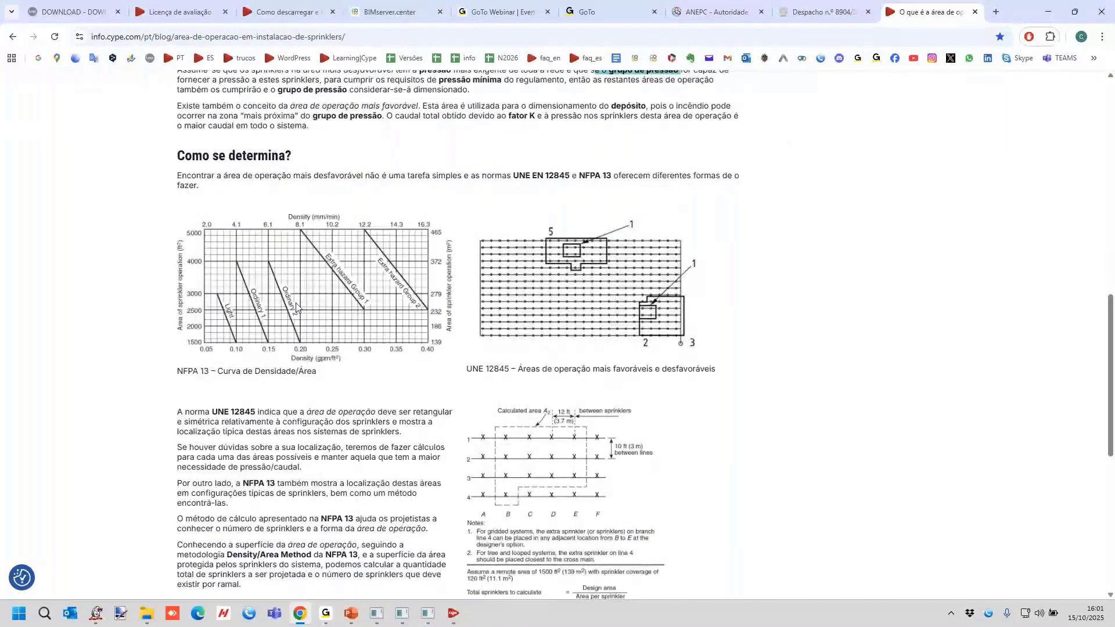
{"action": "left_click_drag", "start_coordinate": [532, 174], "coordinate": [616, 175]}
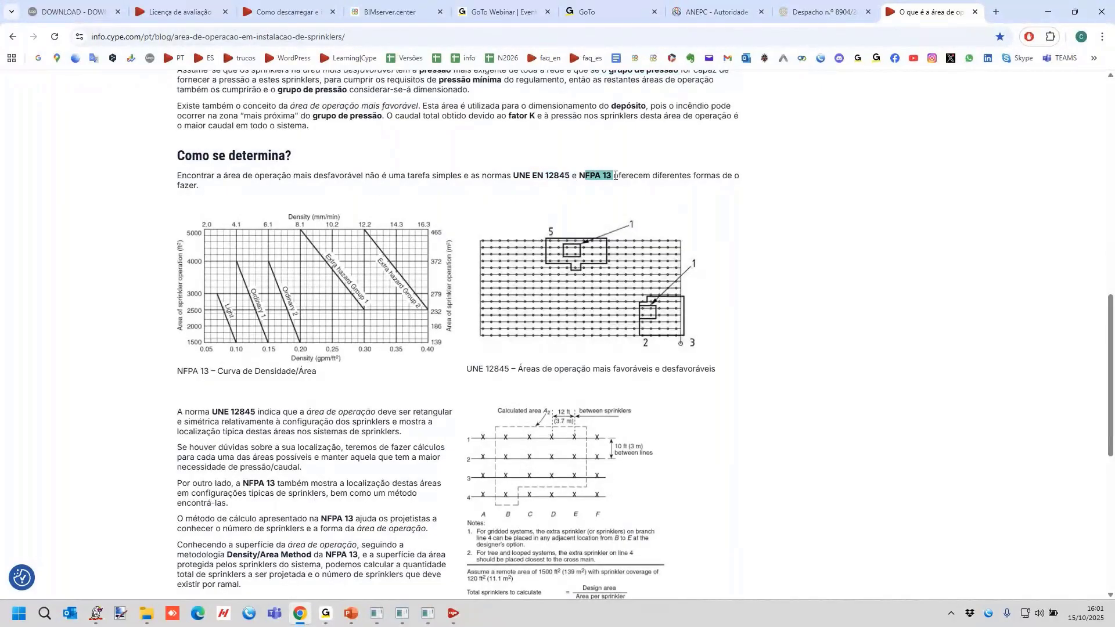
{"action": "scroll", "coordinate": [501, 335], "scroll_direction": "down", "scroll_amount": 4}
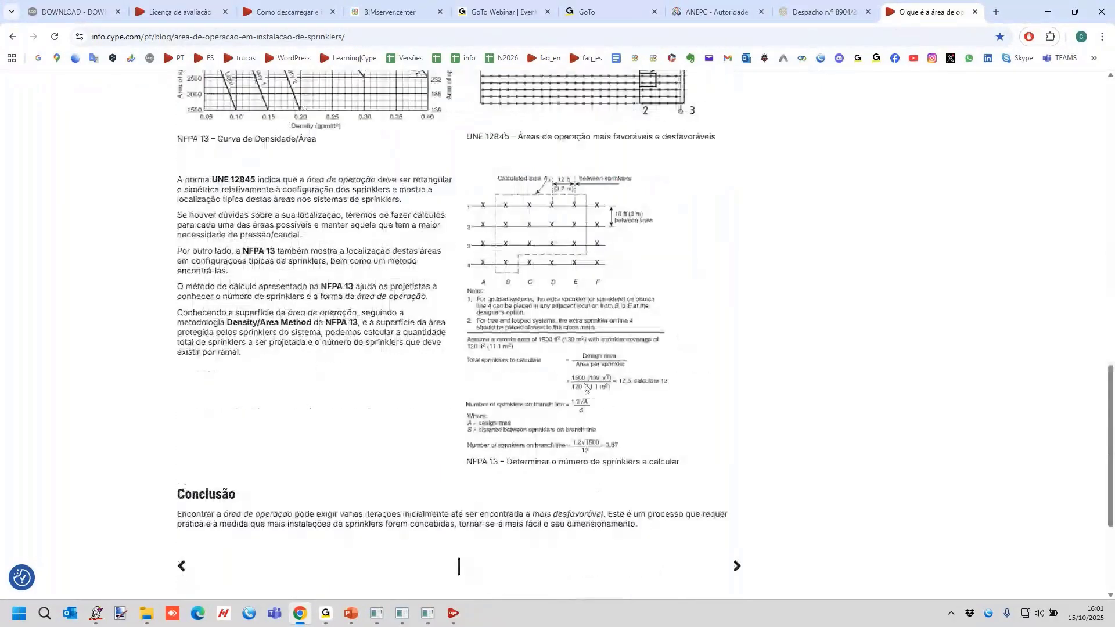
{"action": "scroll", "coordinate": [585, 388], "scroll_direction": "up", "scroll_amount": 2}
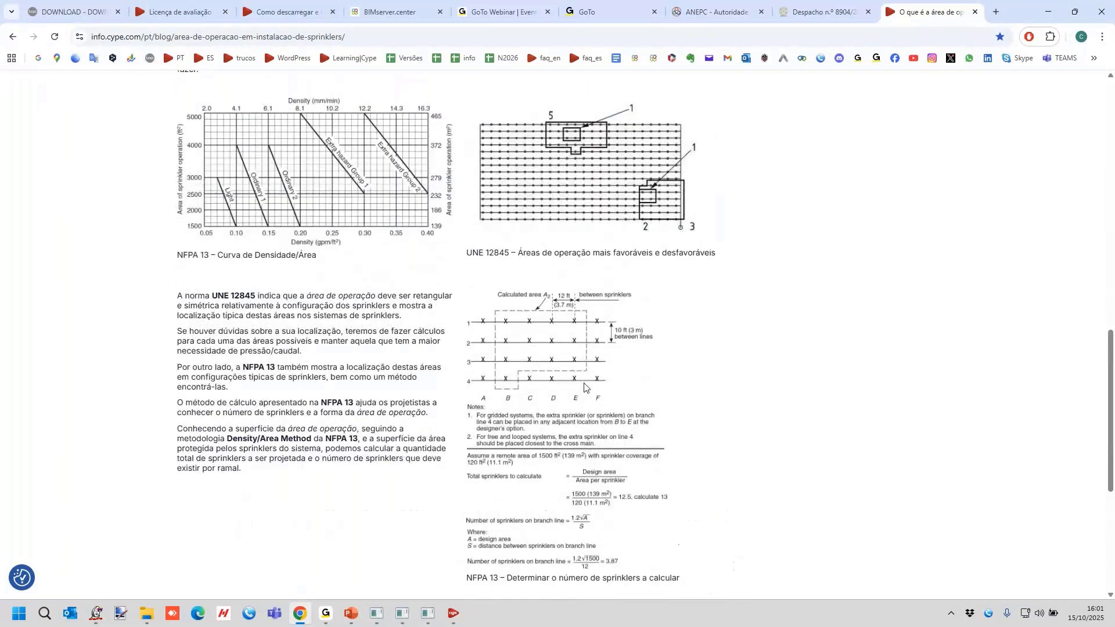
{"action": "scroll", "coordinate": [585, 388], "scroll_direction": "up", "scroll_amount": 4}
{"action": "scroll", "coordinate": [584, 388], "scroll_direction": "up", "scroll_amount": 3}
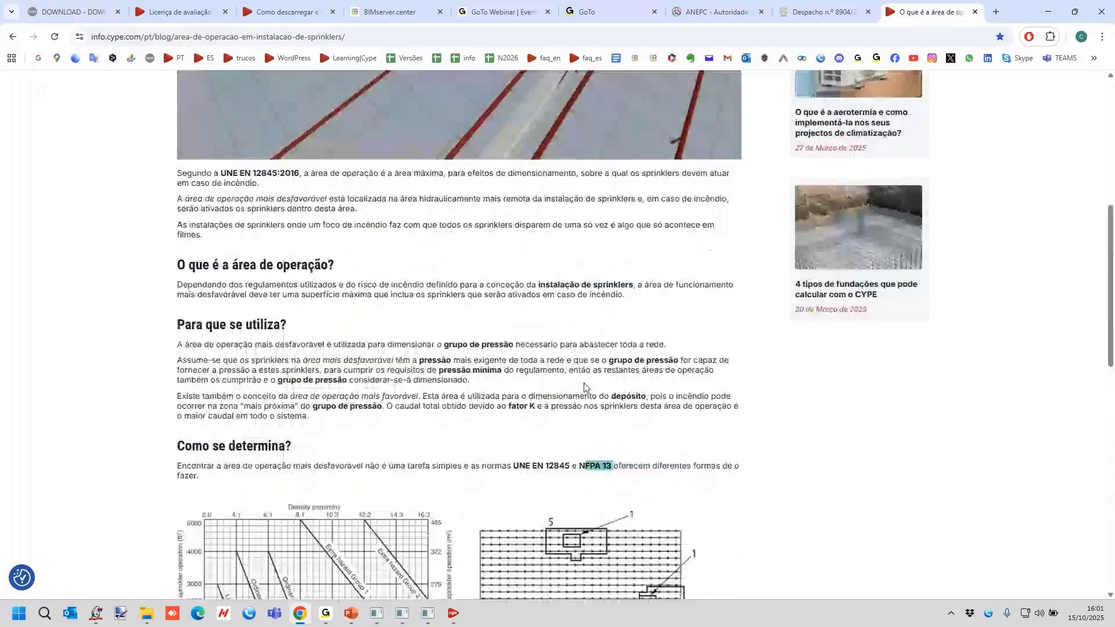
{"action": "scroll", "coordinate": [584, 388], "scroll_direction": "up", "scroll_amount": 2}
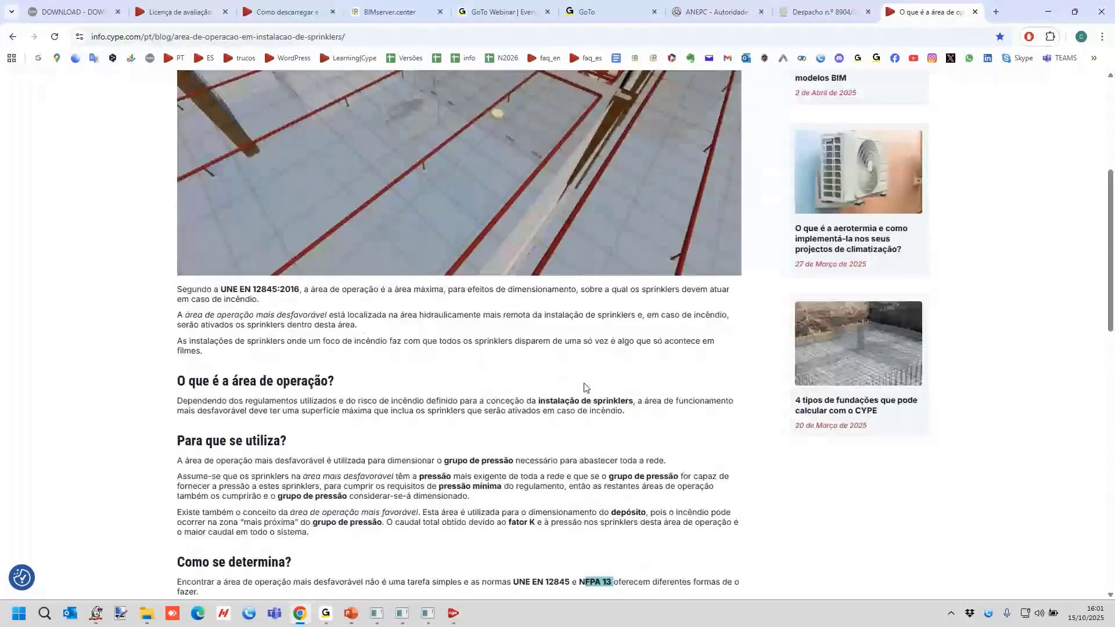
Go back to the Google results and search for "área de operação cype" instead.
{"action": "key", "text": "alt+Left"}
{"action": "scroll", "coordinate": [546, 345], "scroll_direction": "up", "scroll_amount": 4}
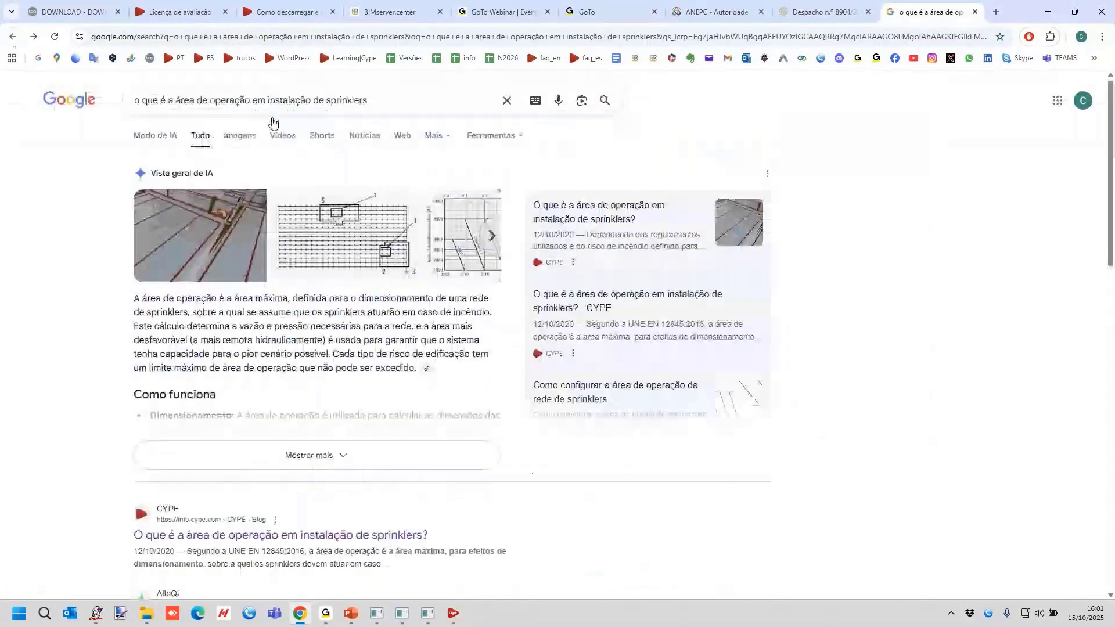
{"action": "triple_click", "coordinate": [387, 102]}
{"action": "type", "text": "área"}
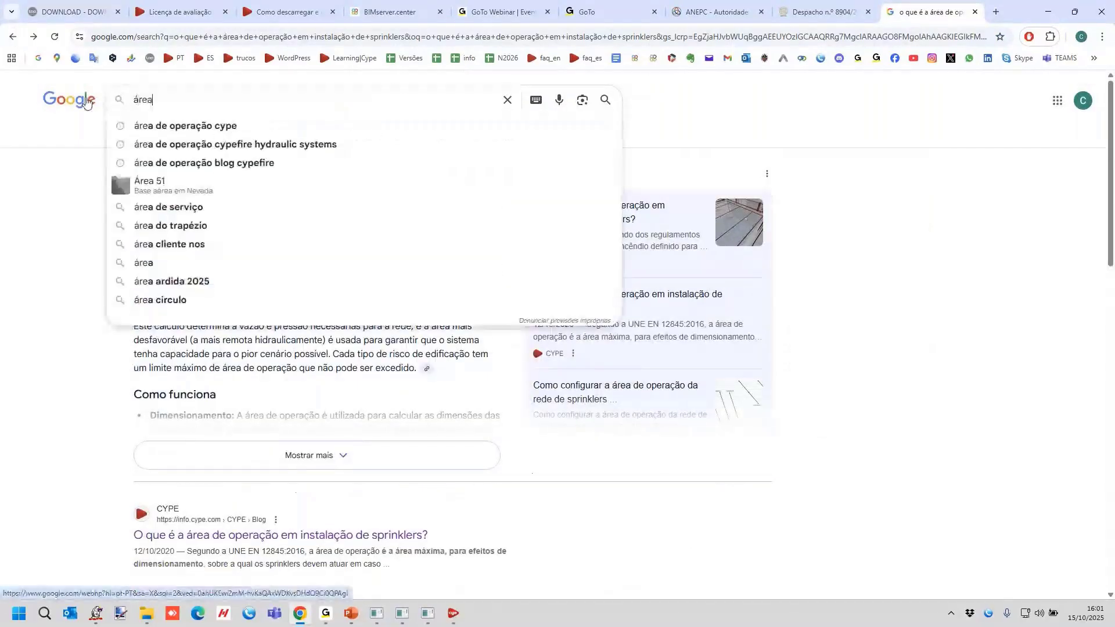
{"action": "type", "text": " de ope"}
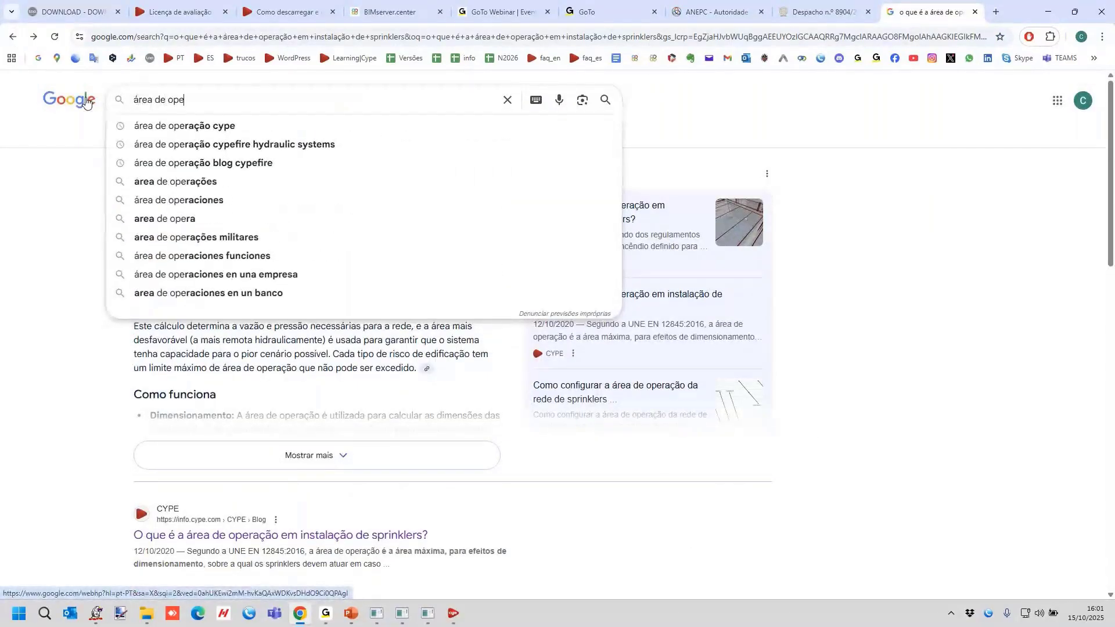
{"action": "type", "text": "raç"}
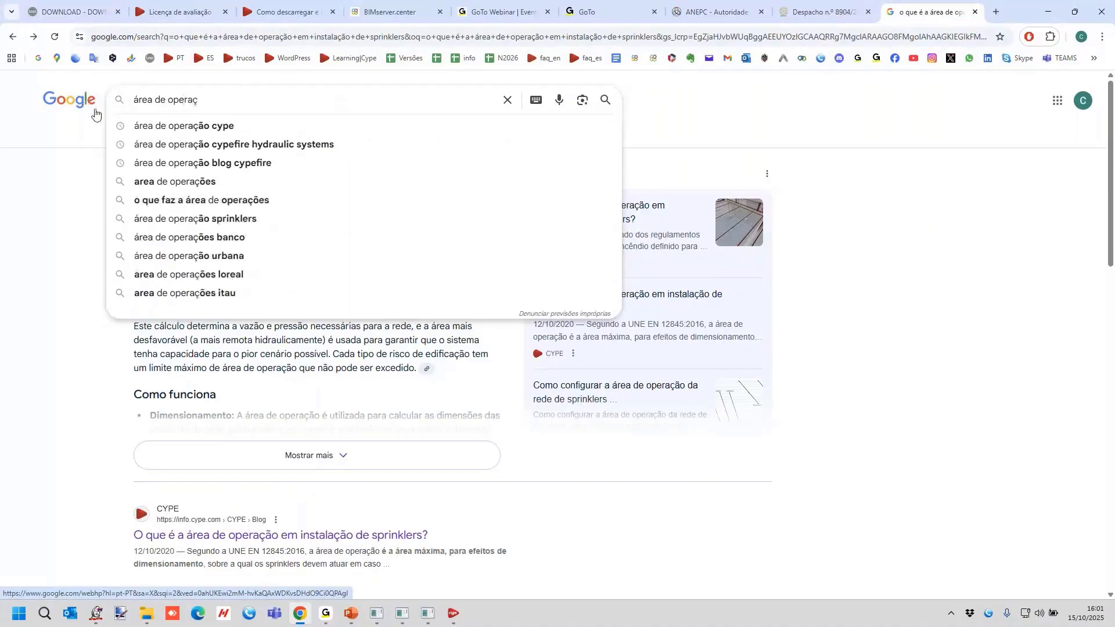
{"action": "key", "text": "Return"}
Open the Learning CYPE result Área máxima de operação and read how to edit the maximum area in Requisitos específicos para cada compartimento.
{"action": "scroll", "coordinate": [325, 320], "scroll_direction": "down", "scroll_amount": 4}
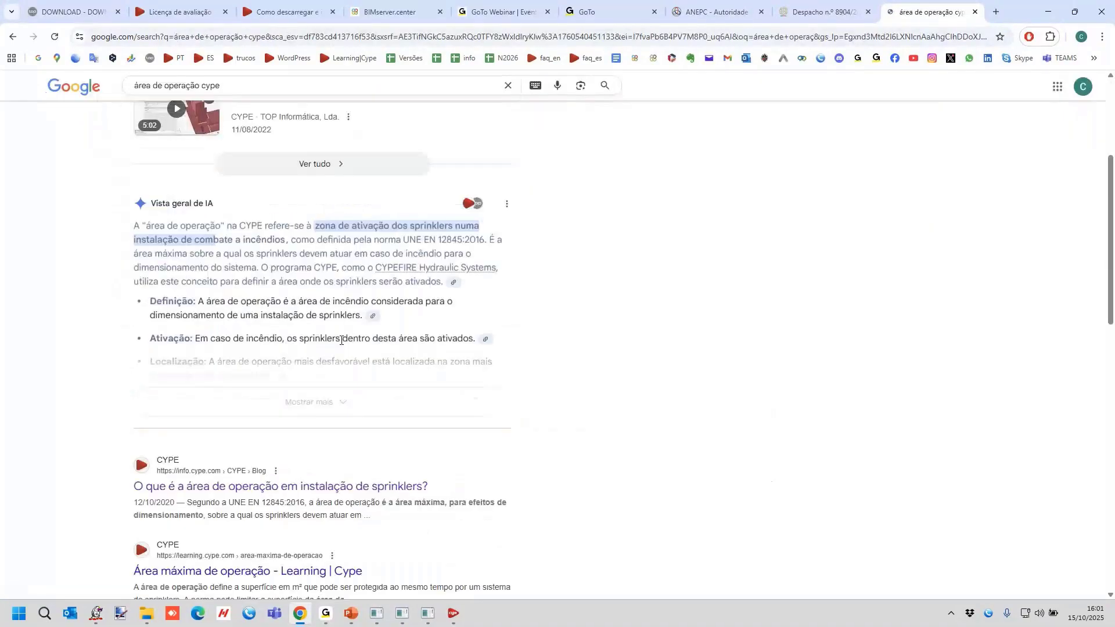
{"action": "scroll", "coordinate": [359, 330], "scroll_direction": "down", "scroll_amount": 3}
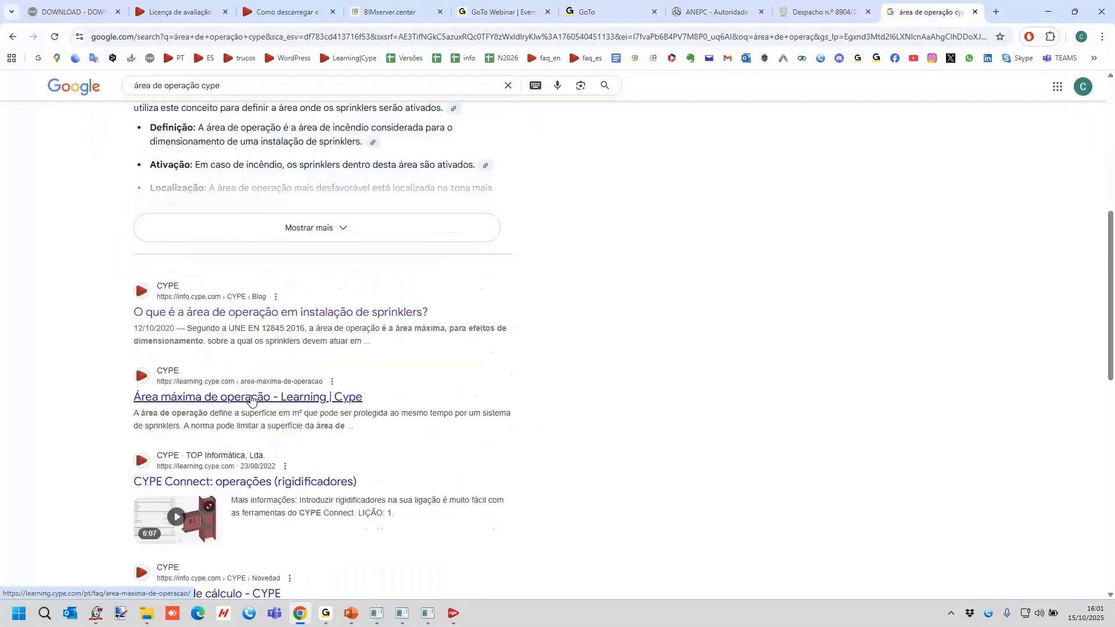
{"action": "left_click", "coordinate": [250, 397]}
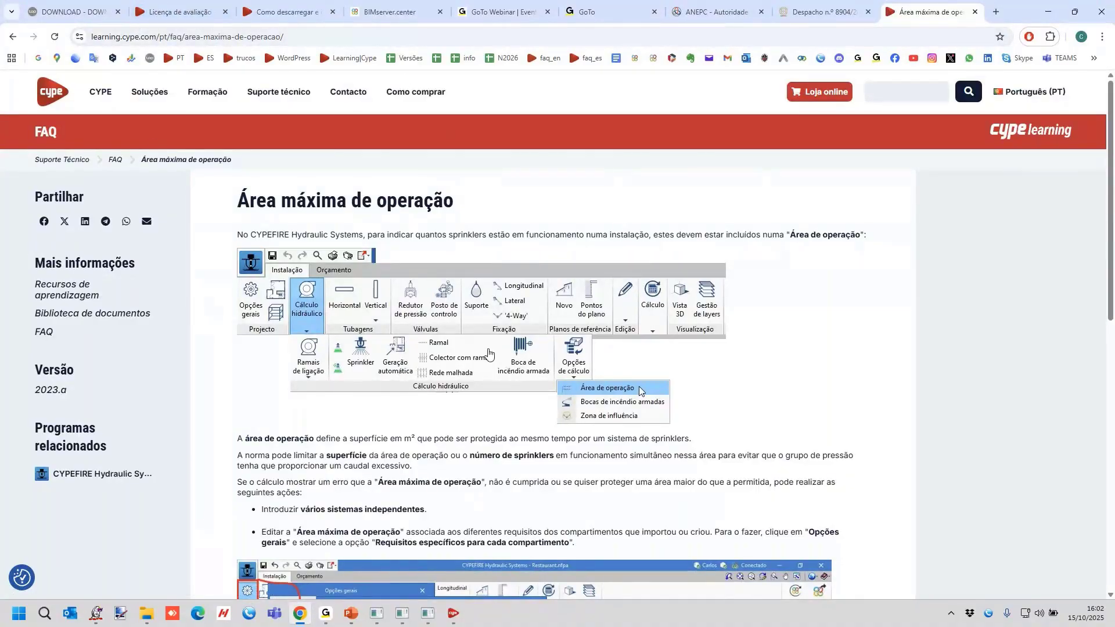
{"action": "scroll", "coordinate": [177, 221], "scroll_direction": "down", "scroll_amount": 4}
{"action": "scroll", "coordinate": [177, 221], "scroll_direction": "up", "scroll_amount": 3}
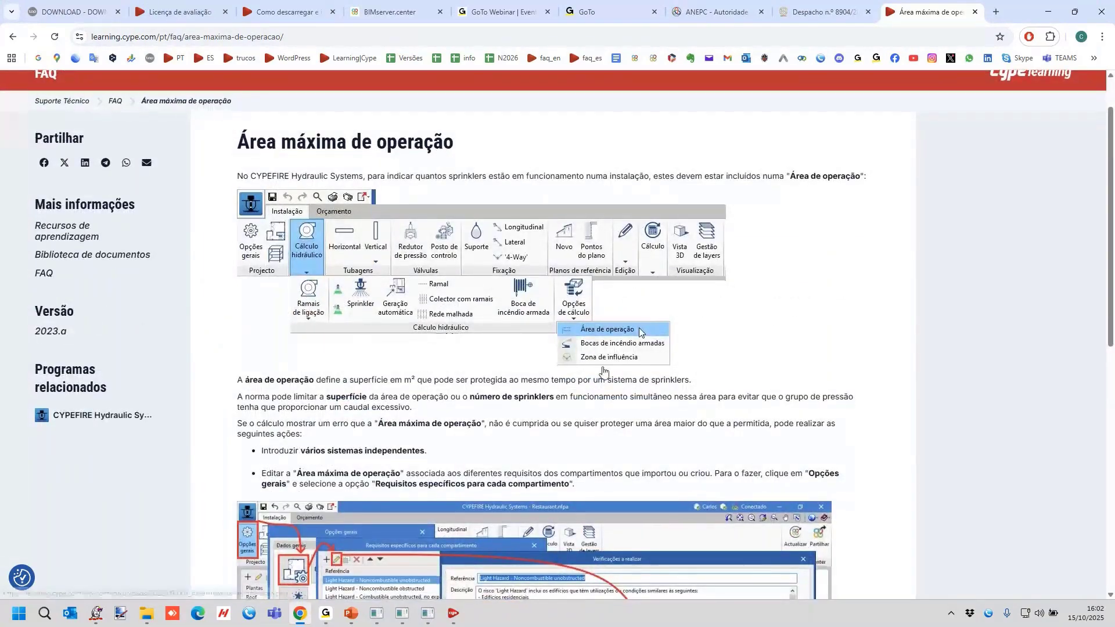
{"action": "scroll", "coordinate": [639, 329], "scroll_direction": "down", "scroll_amount": 6}
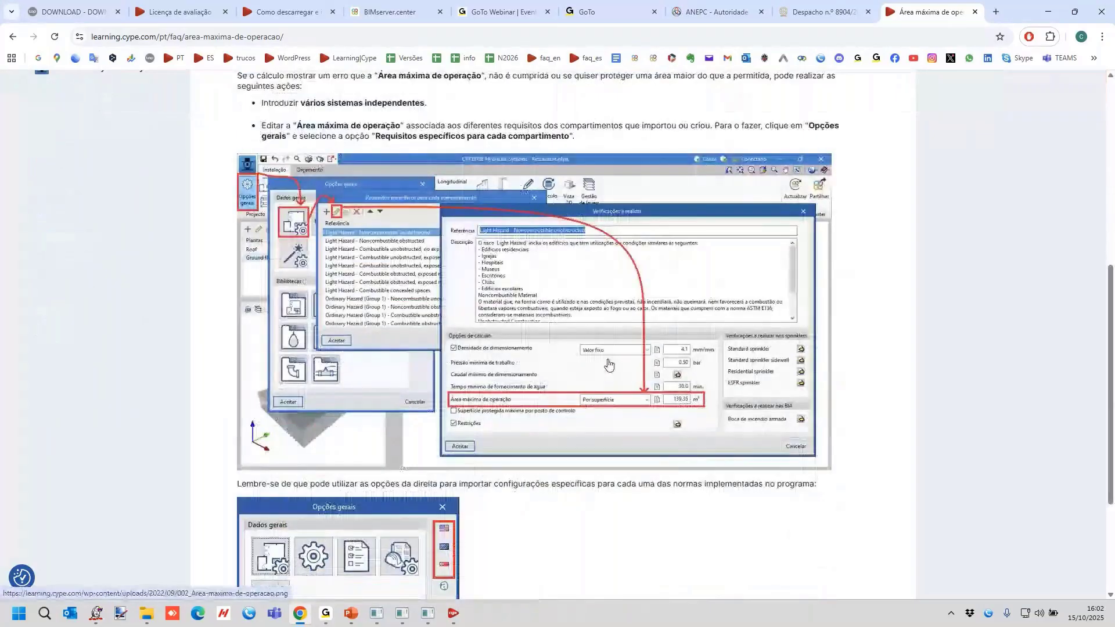
Review the operation area definition in the article, and switch to the Rede Seca project in CYPEFIRE Hydraulic Systems.
{"action": "scroll", "coordinate": [587, 342], "scroll_direction": "up", "scroll_amount": 4}
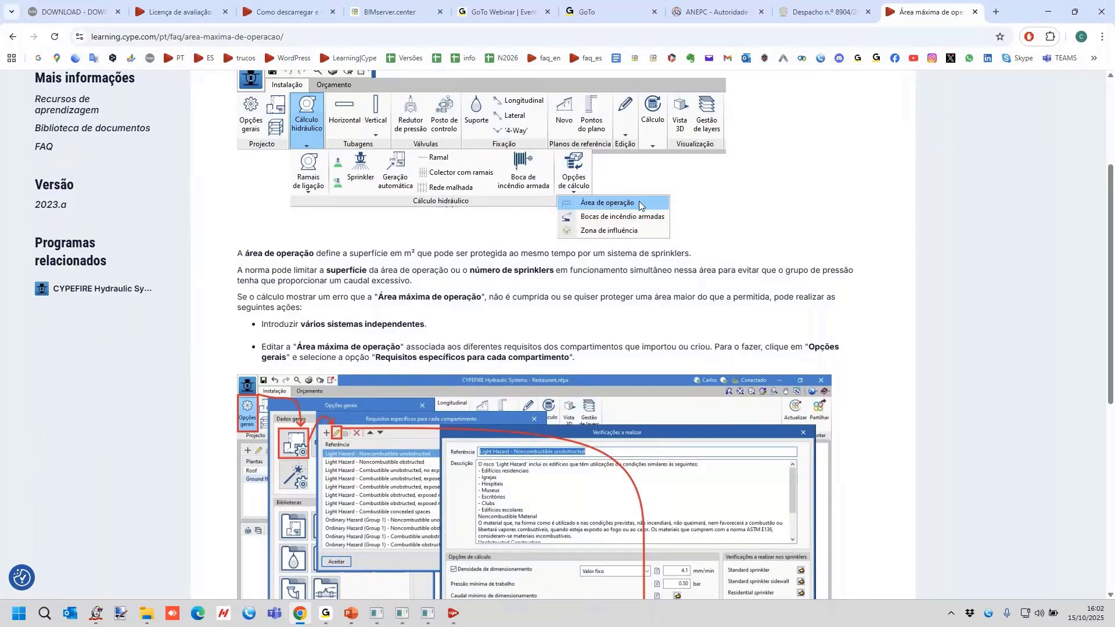
{"action": "left_click", "coordinate": [381, 614]}
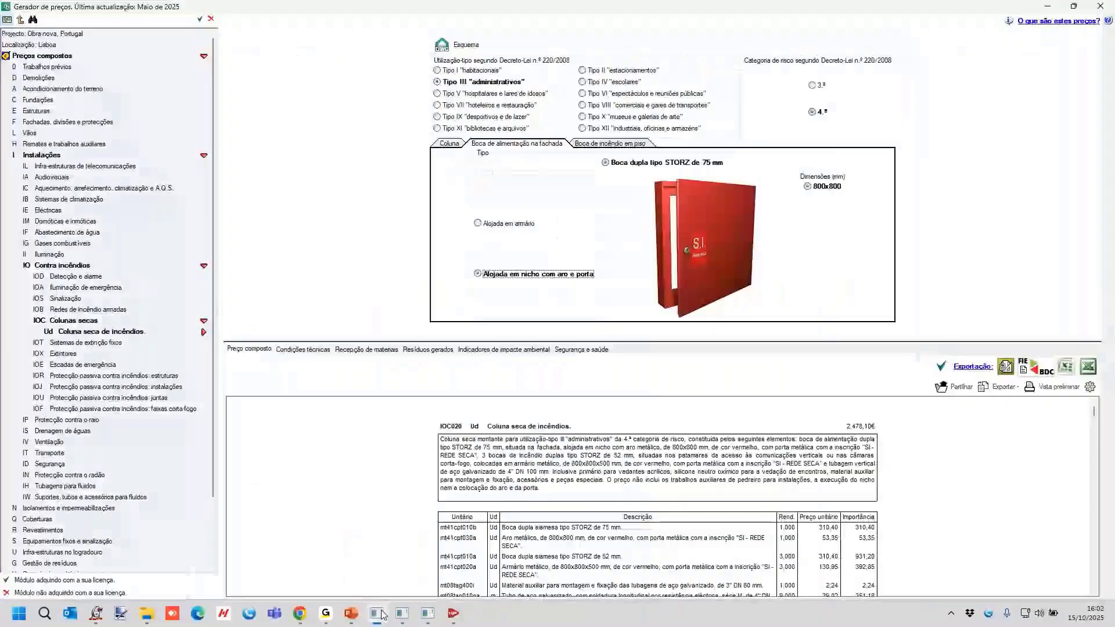
{"action": "left_click", "coordinate": [402, 614]}
{"action": "left_click", "coordinate": [426, 615]}
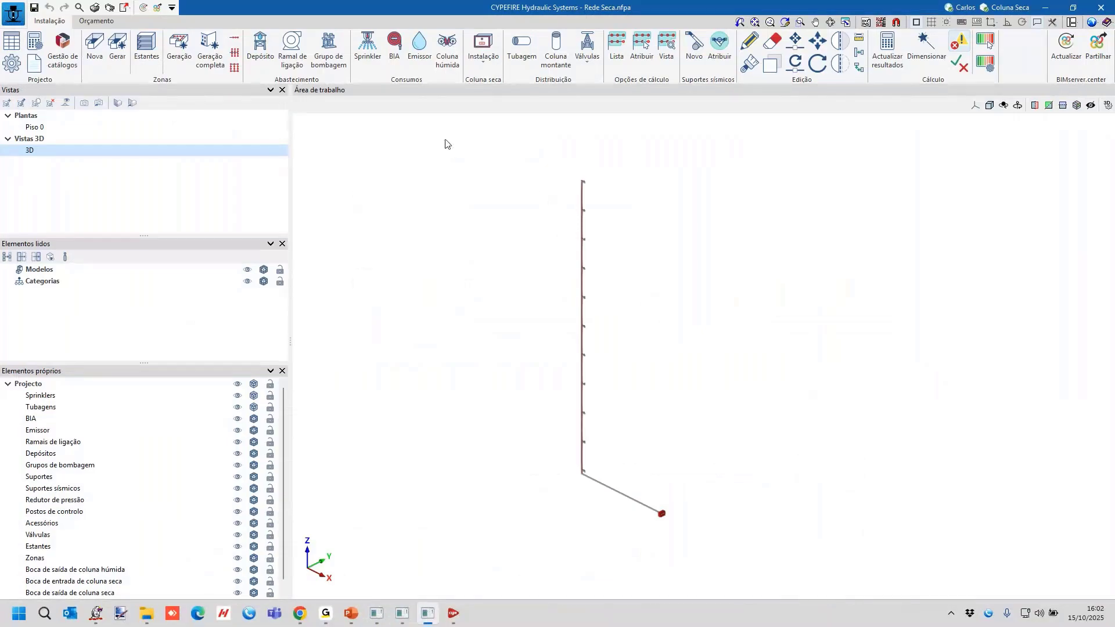
Return to the browser and open the Webinars page in the Formação Webinar section of the Top Informática website.
{"action": "left_click", "coordinate": [302, 615]}
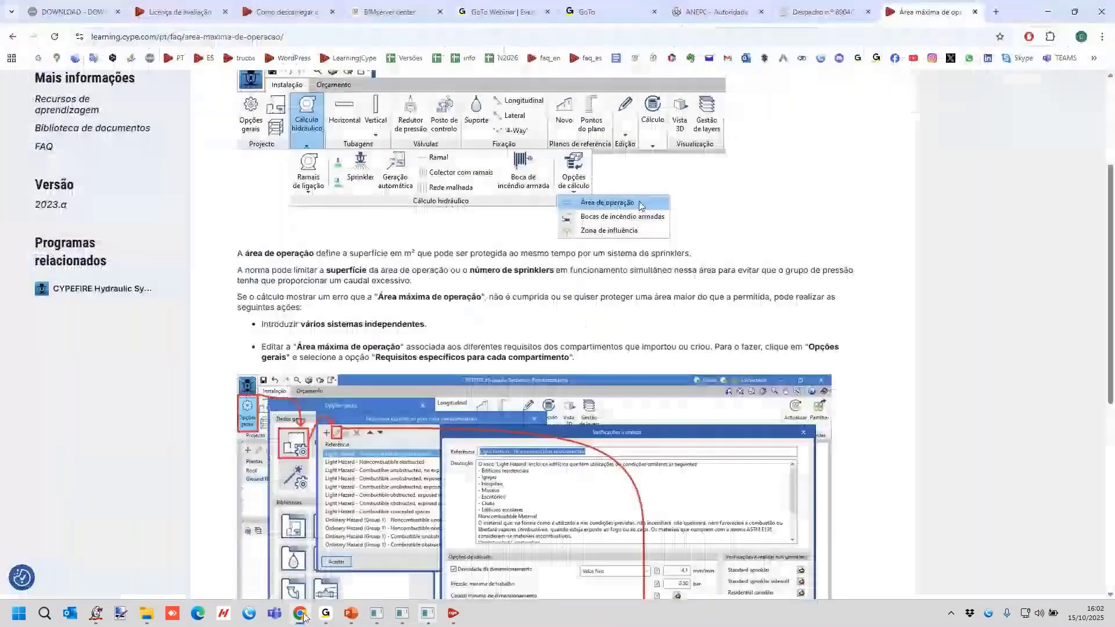
{"action": "left_click", "coordinate": [103, 18]}
{"action": "left_click", "coordinate": [293, 99]}
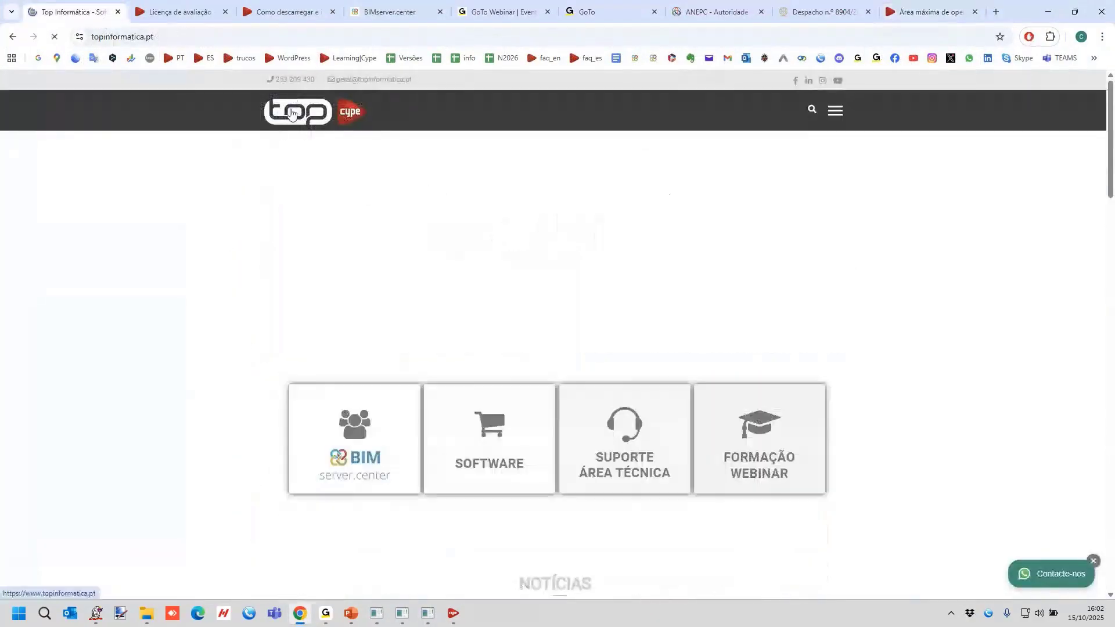
{"action": "mouse_move", "coordinate": [747, 431]}
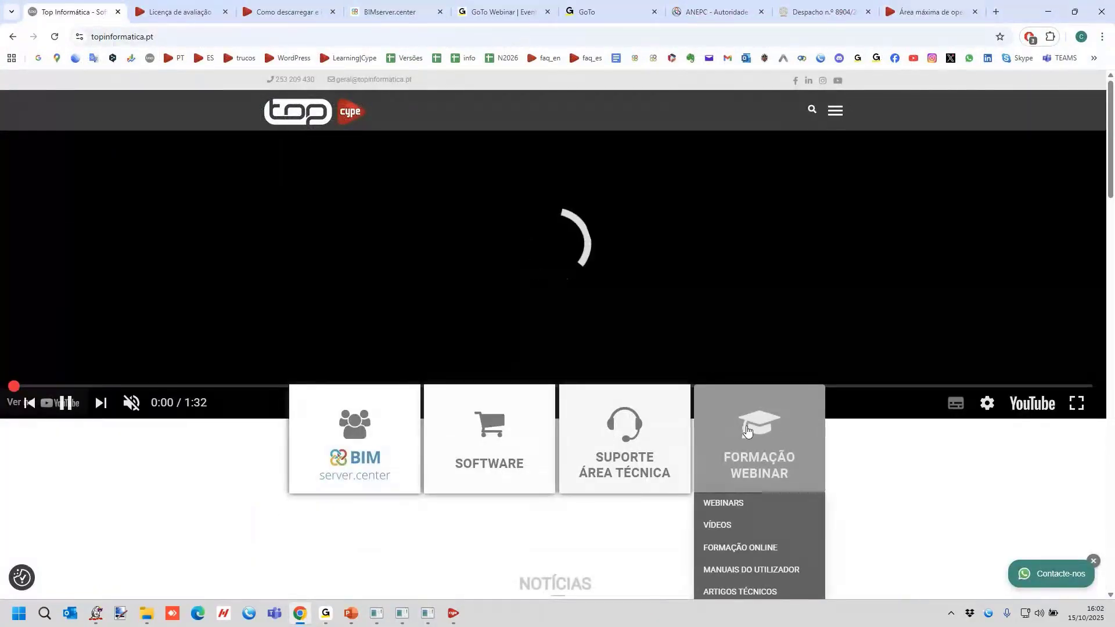
{"action": "left_click", "coordinate": [737, 506]}
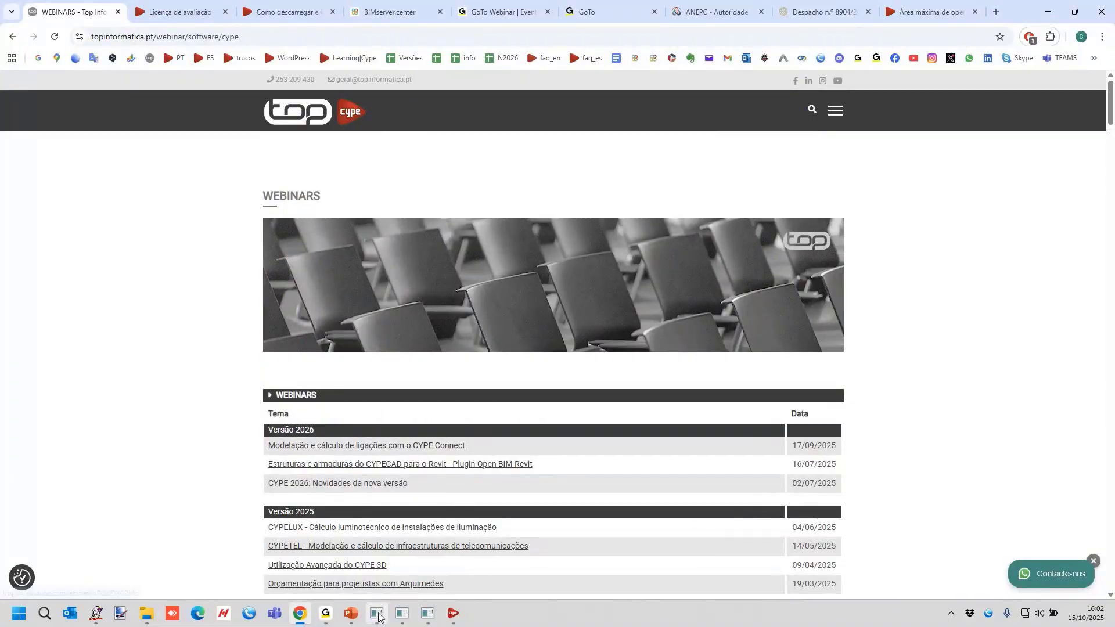
Switch to CYPEFIRE Hydraulic Systems, examine the Rede malhada sprinkler distribution settings, and close them without generating a network.
{"action": "mouse_move", "coordinate": [378, 616]}
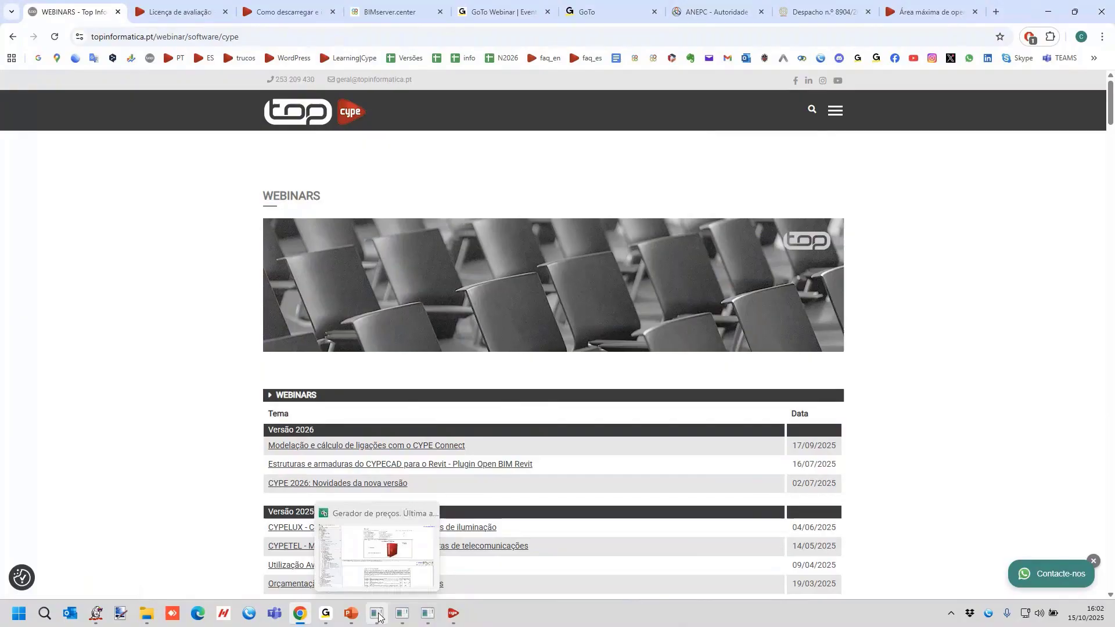
{"action": "left_click", "coordinate": [427, 613]}
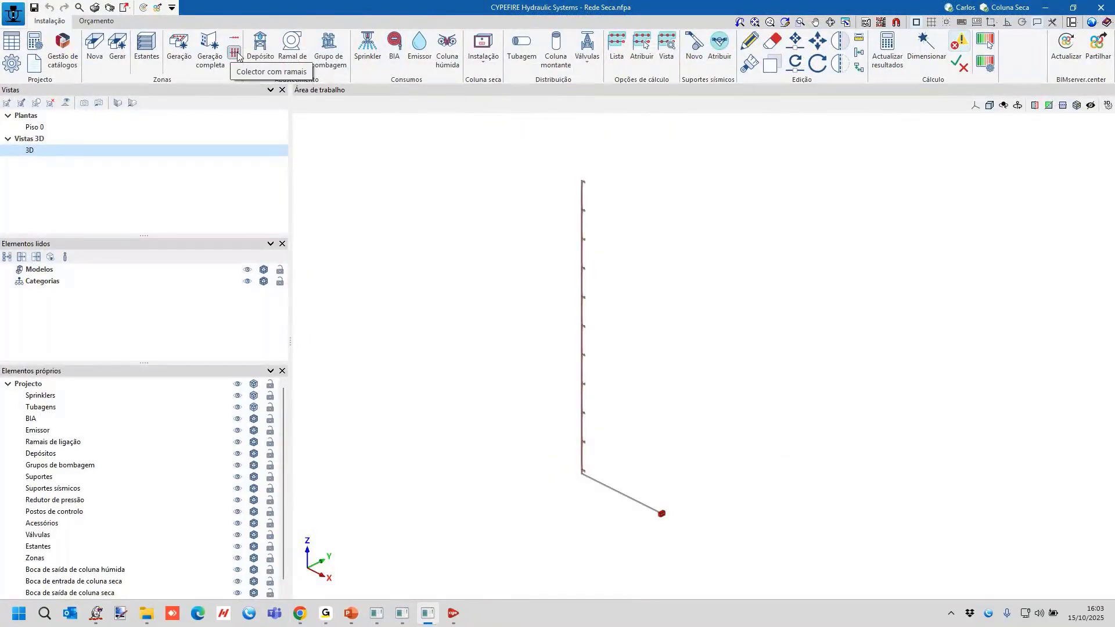
{"action": "left_click", "coordinate": [240, 69]}
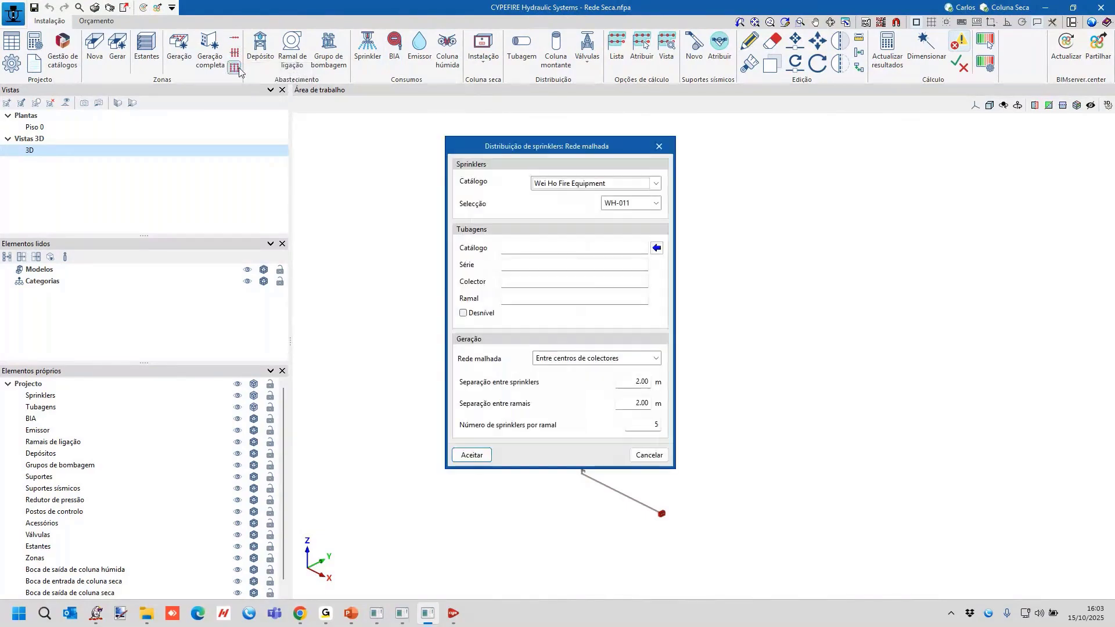
{"action": "left_click", "coordinate": [661, 145]}
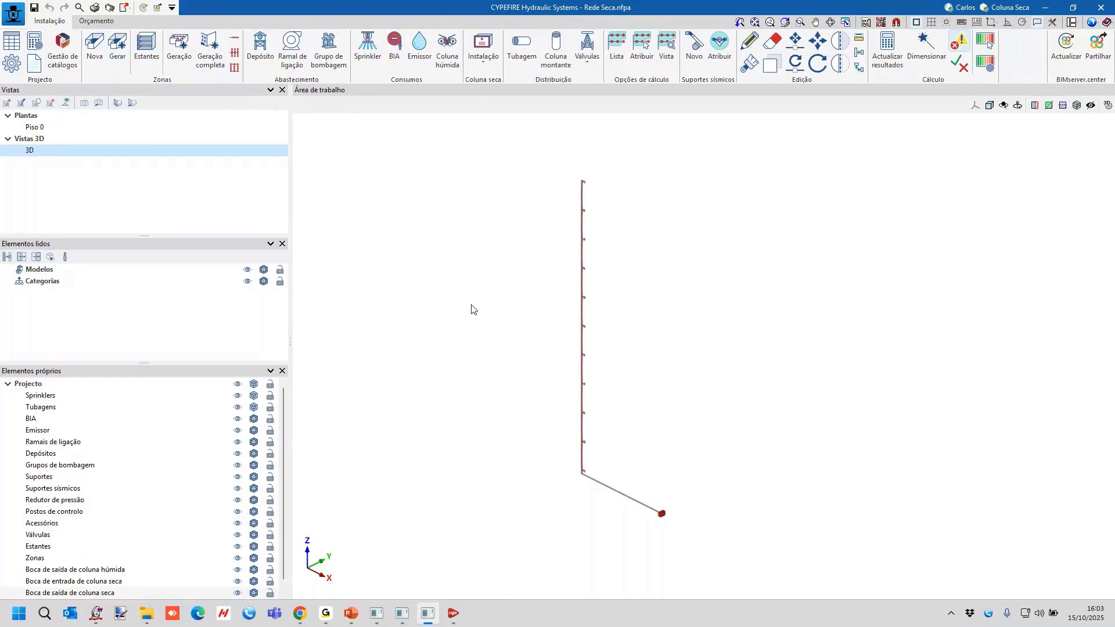
Switch back to the browser and search Google for "manual de interoperabilidade cype revit".
{"action": "left_click", "coordinate": [300, 614]}
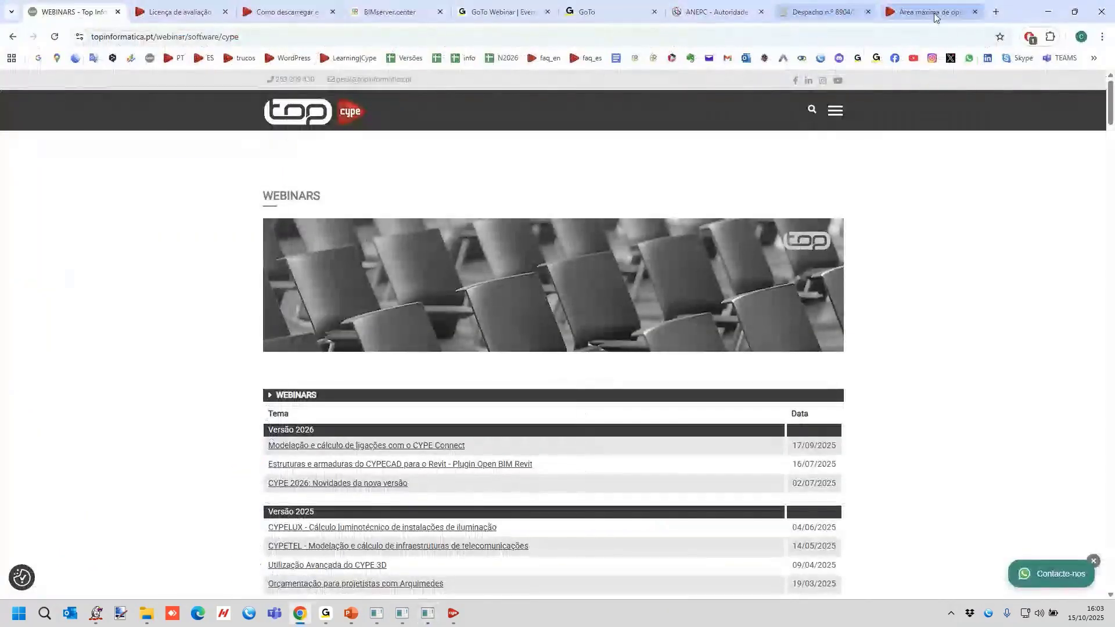
{"action": "left_click", "coordinate": [900, 36]}
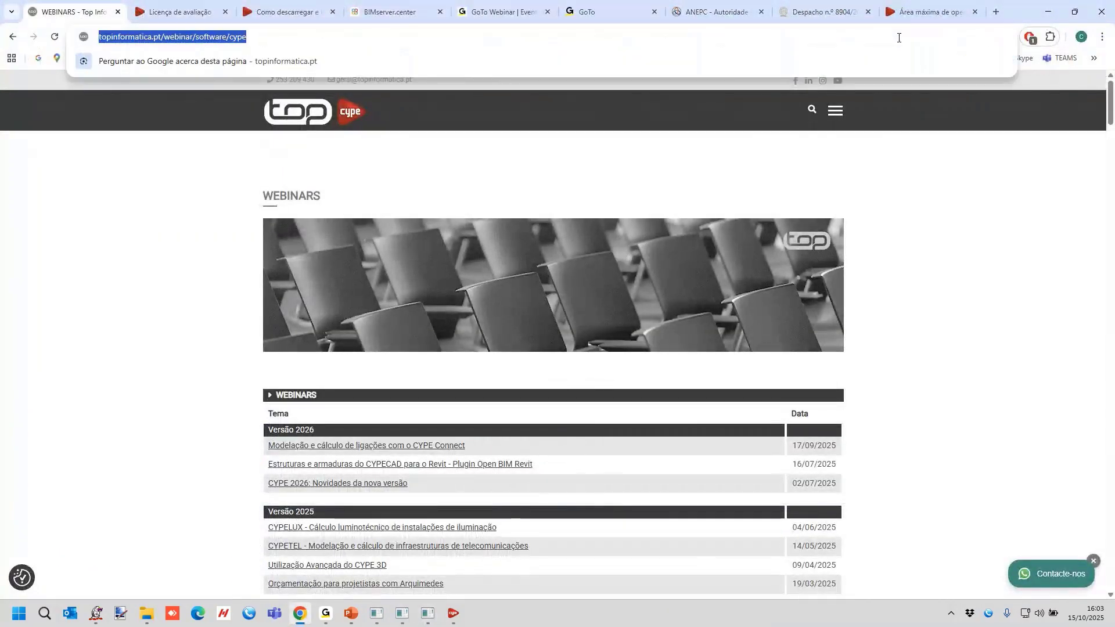
{"action": "type", "text": "manual de inter"}
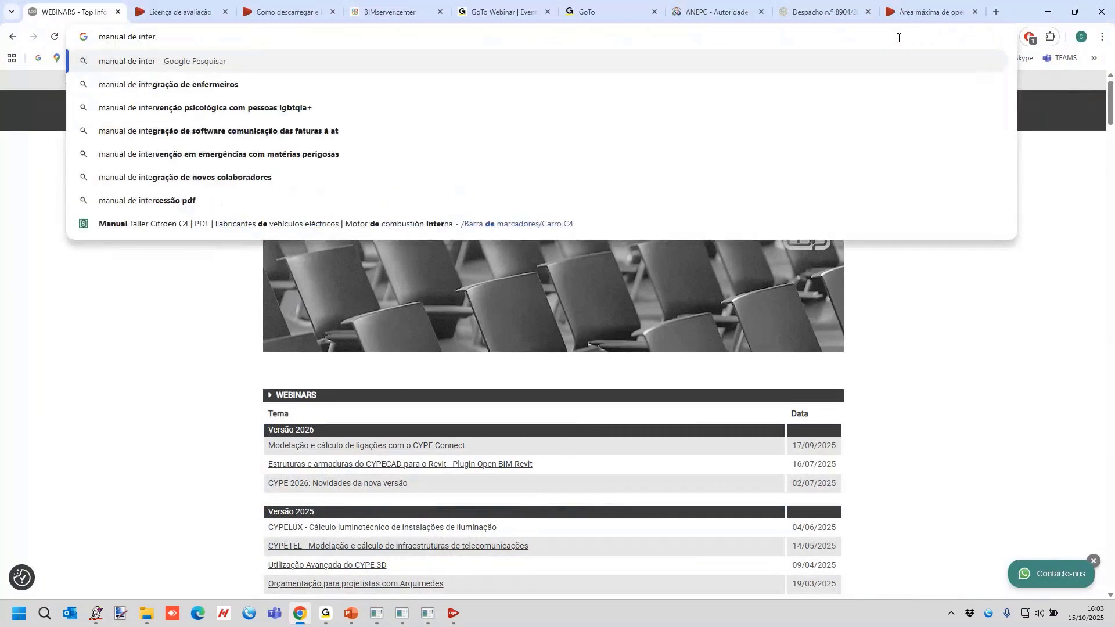
{"action": "type", "text": "ope"}
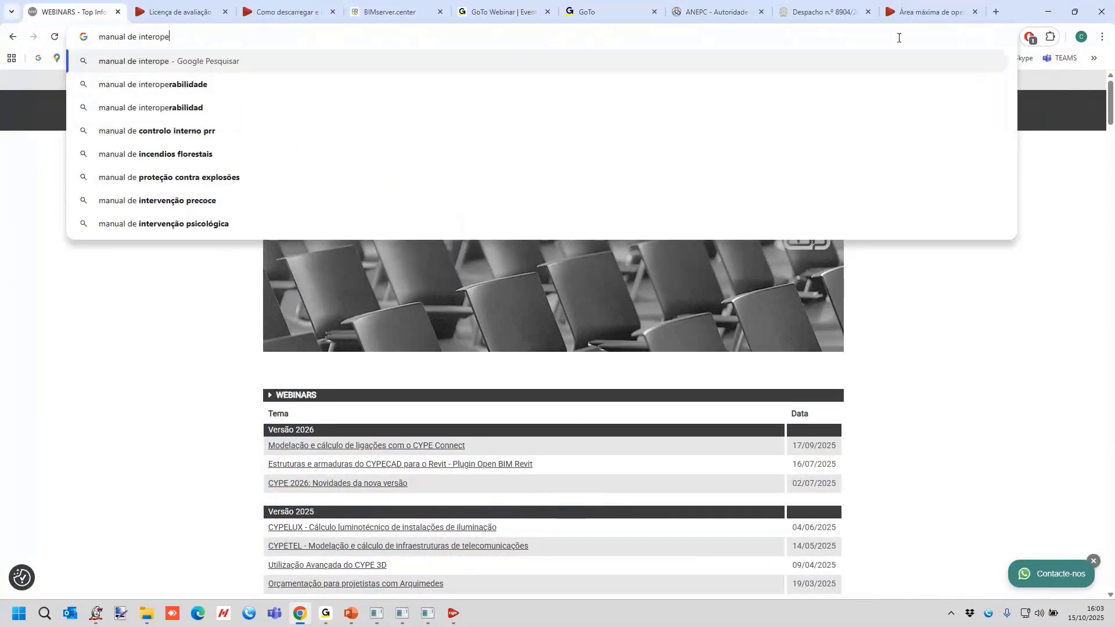
{"action": "type", "text": "rabilidade "}
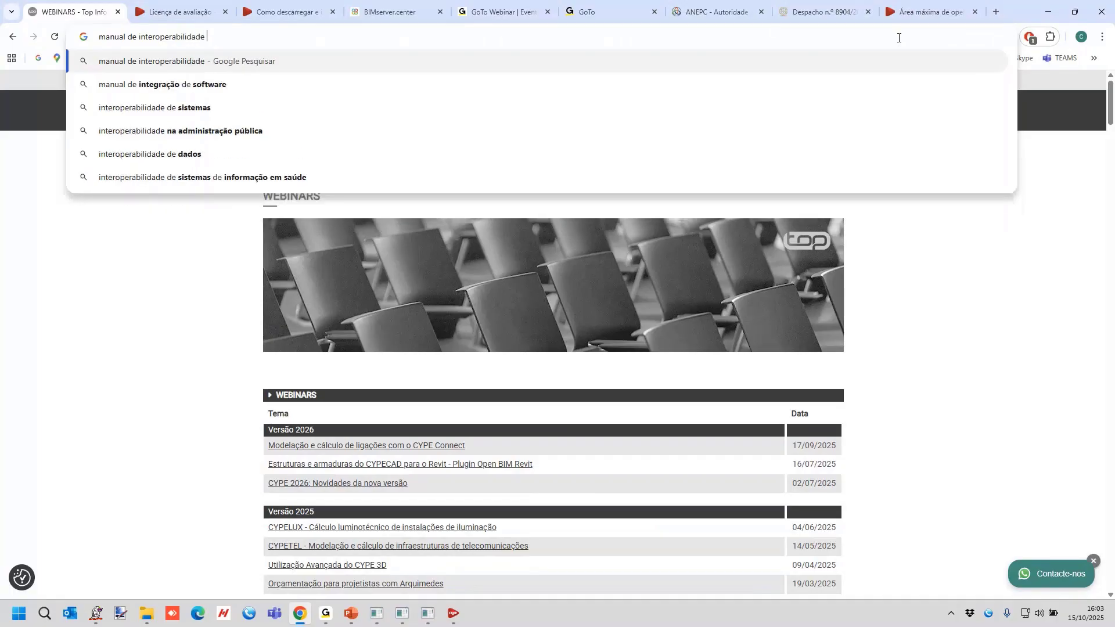
{"action": "type", "text": "cype revit"}
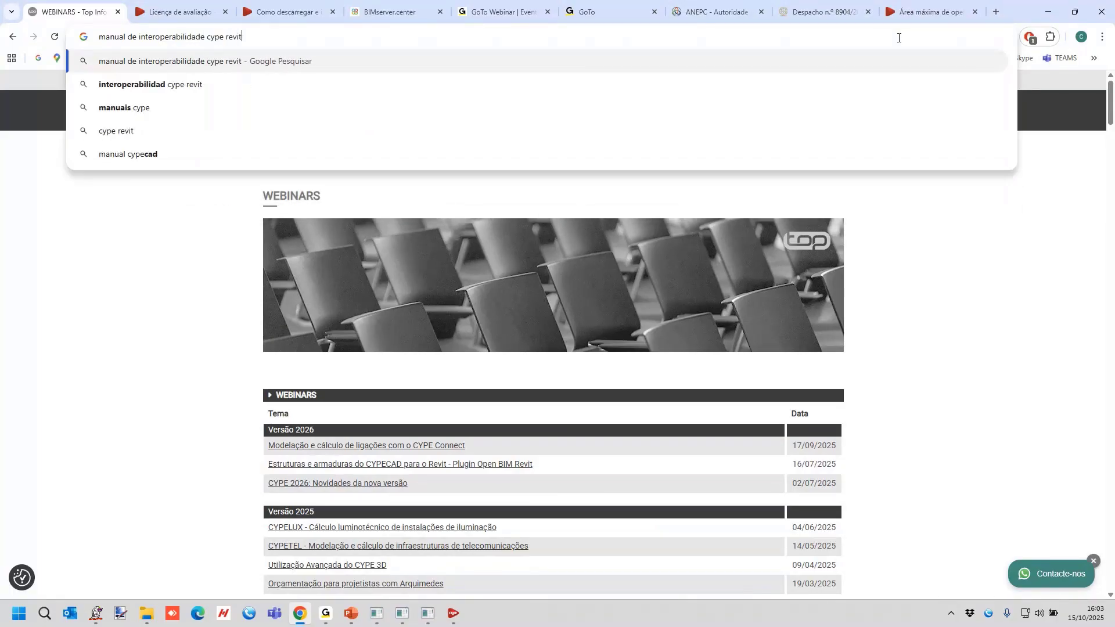
{"action": "key", "text": "Return"}
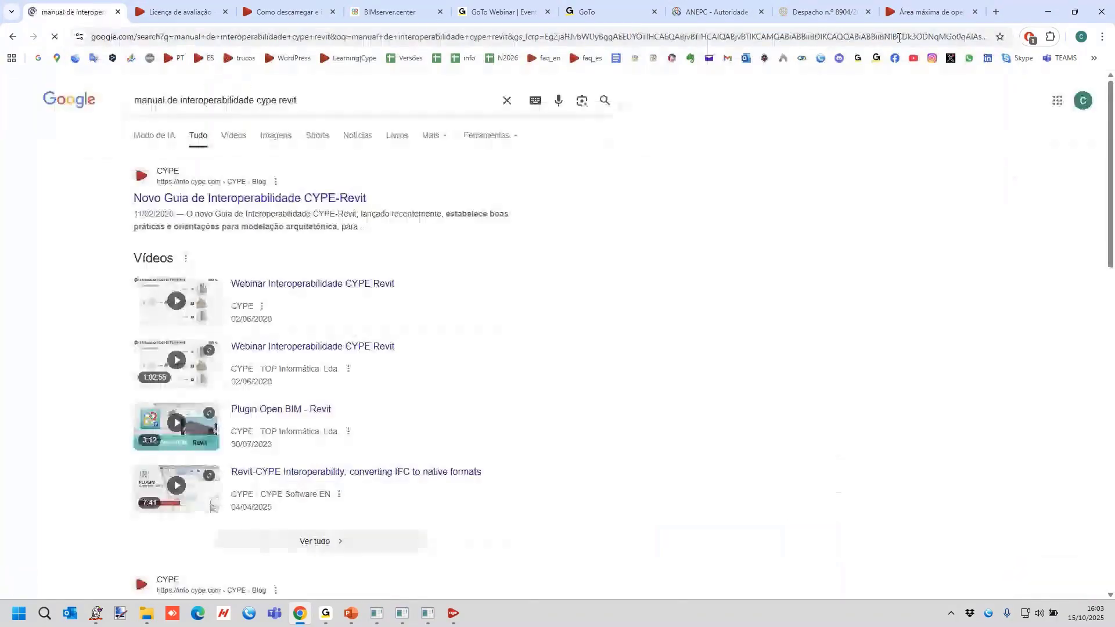
Open the result Novo Guia de Interoperabilidade CYPE-Revit, review the article and its guide download links, and switch to PowerPoint.
{"action": "scroll", "coordinate": [402, 170], "scroll_direction": "down", "scroll_amount": 1}
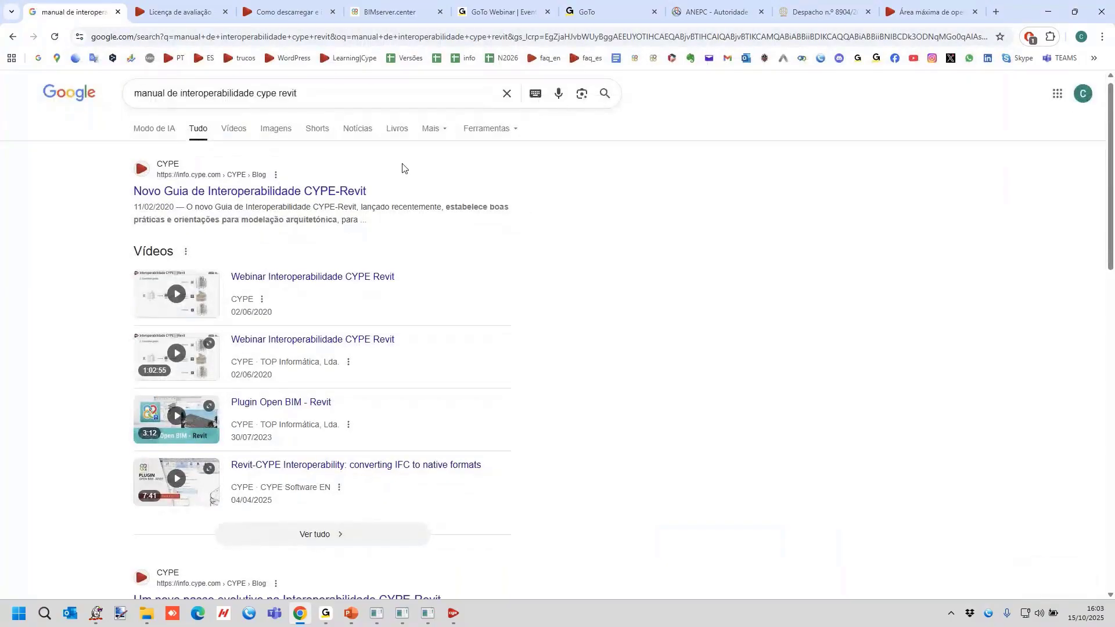
{"action": "scroll", "coordinate": [402, 169], "scroll_direction": "up", "scroll_amount": 1}
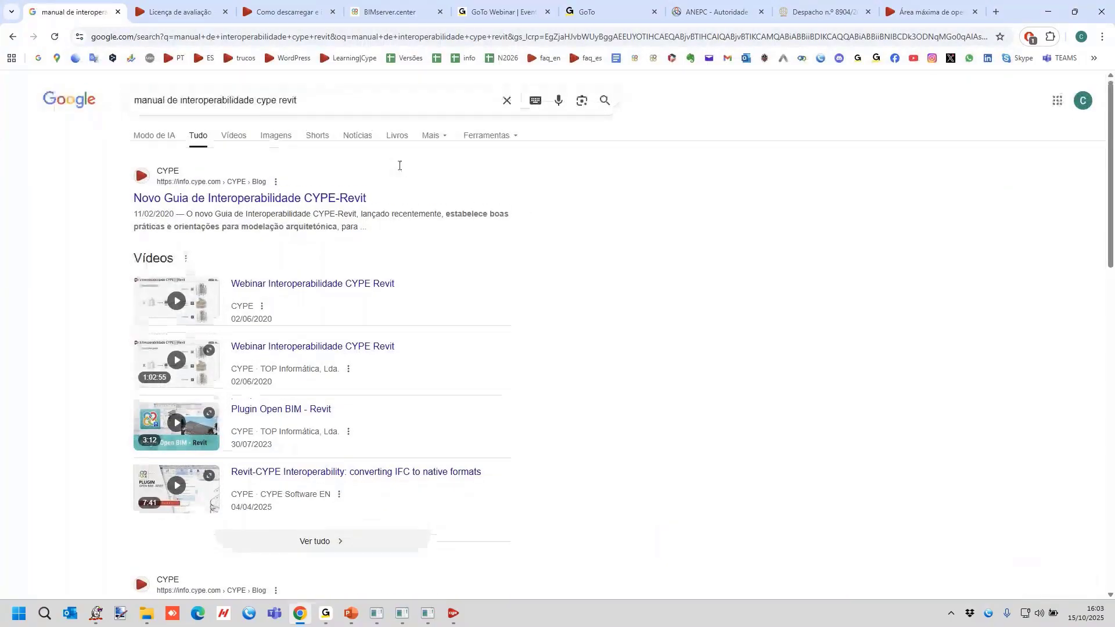
{"action": "left_click", "coordinate": [293, 203]}
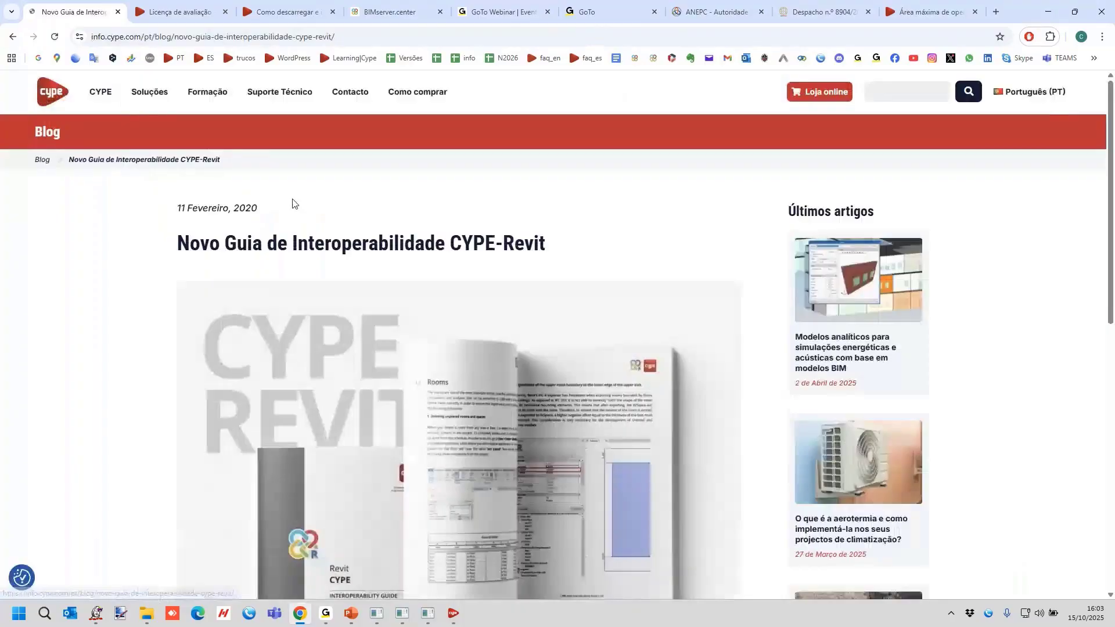
{"action": "scroll", "coordinate": [402, 231], "scroll_direction": "down", "scroll_amount": 1}
{"action": "scroll", "coordinate": [519, 355], "scroll_direction": "down", "scroll_amount": 8}
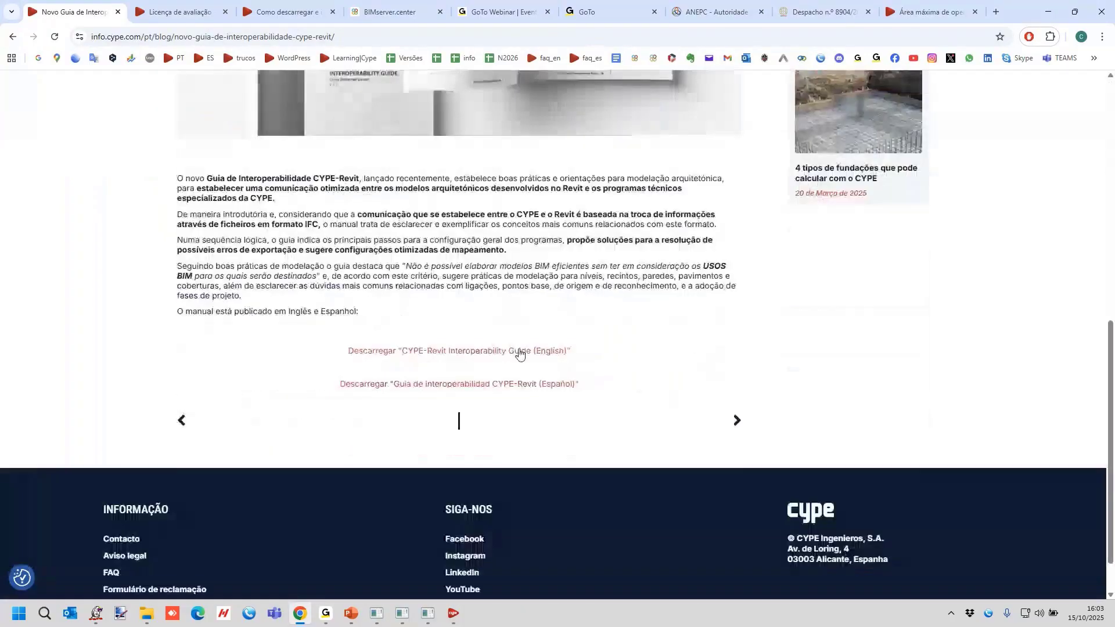
{"action": "scroll", "coordinate": [531, 385], "scroll_direction": "up", "scroll_amount": 6}
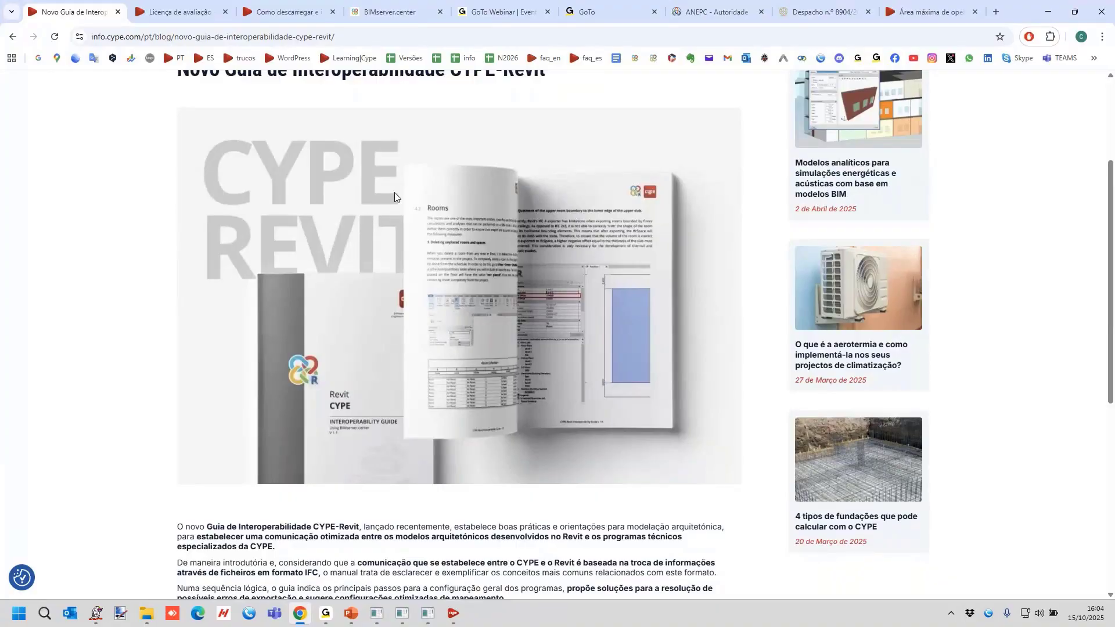
{"action": "scroll", "coordinate": [395, 193], "scroll_direction": "up", "scroll_amount": 2}
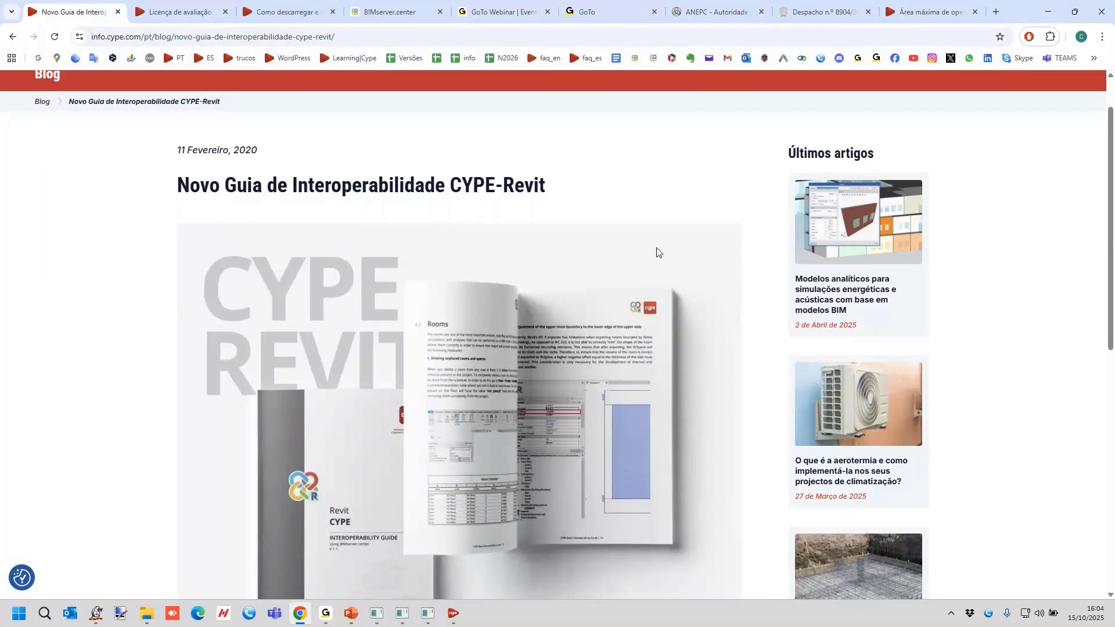
{"action": "left_click", "coordinate": [354, 623]}
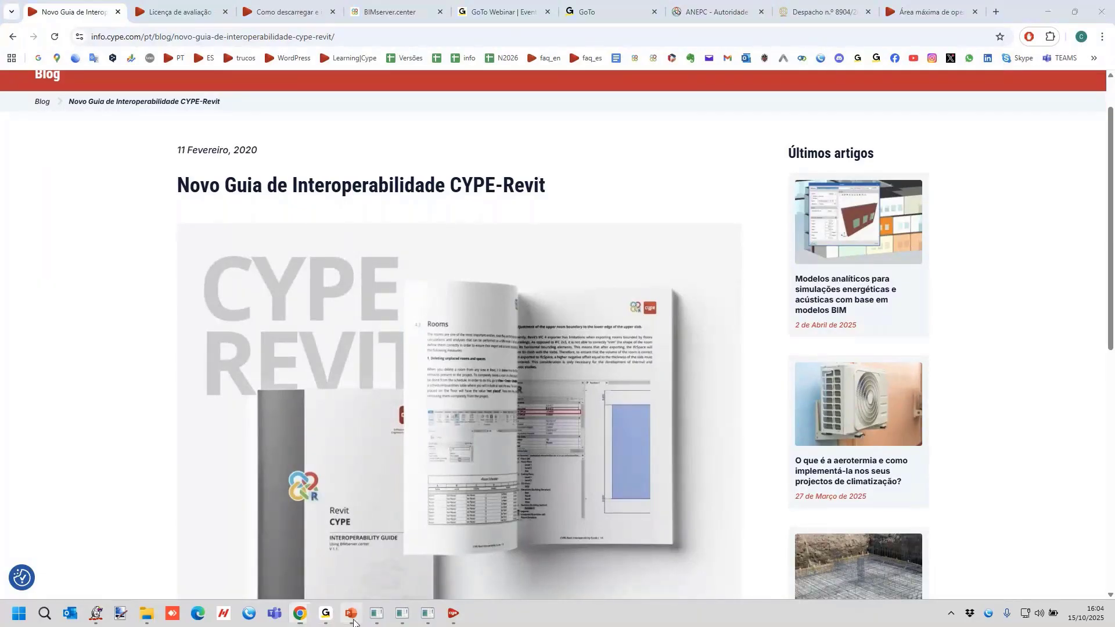